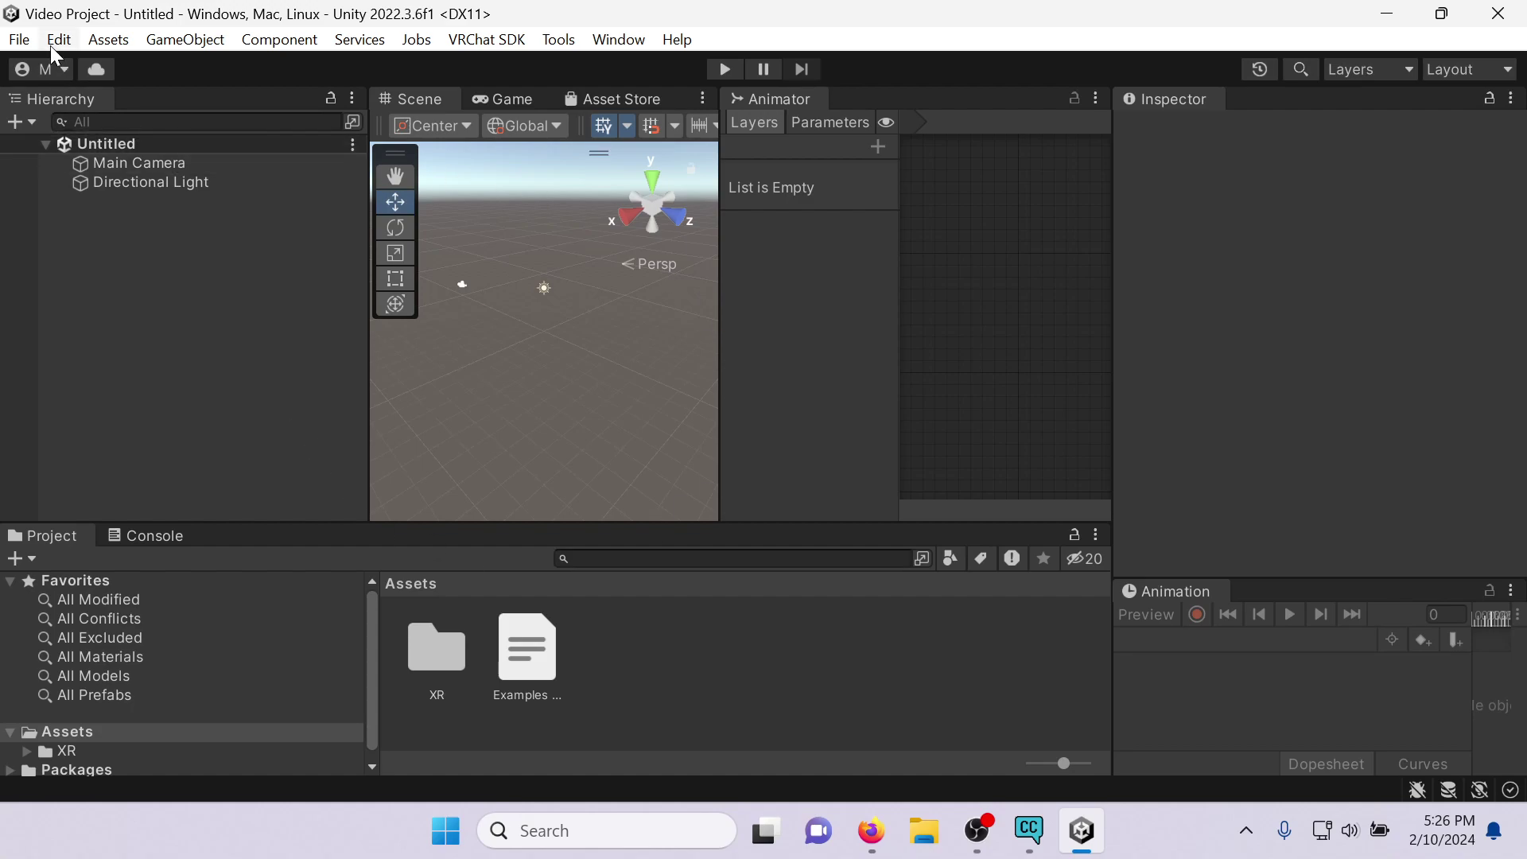
Import all the contents of the custom package AnyTaur_V14_2.10.2024 from the Desktop into the project.
click(19, 39)
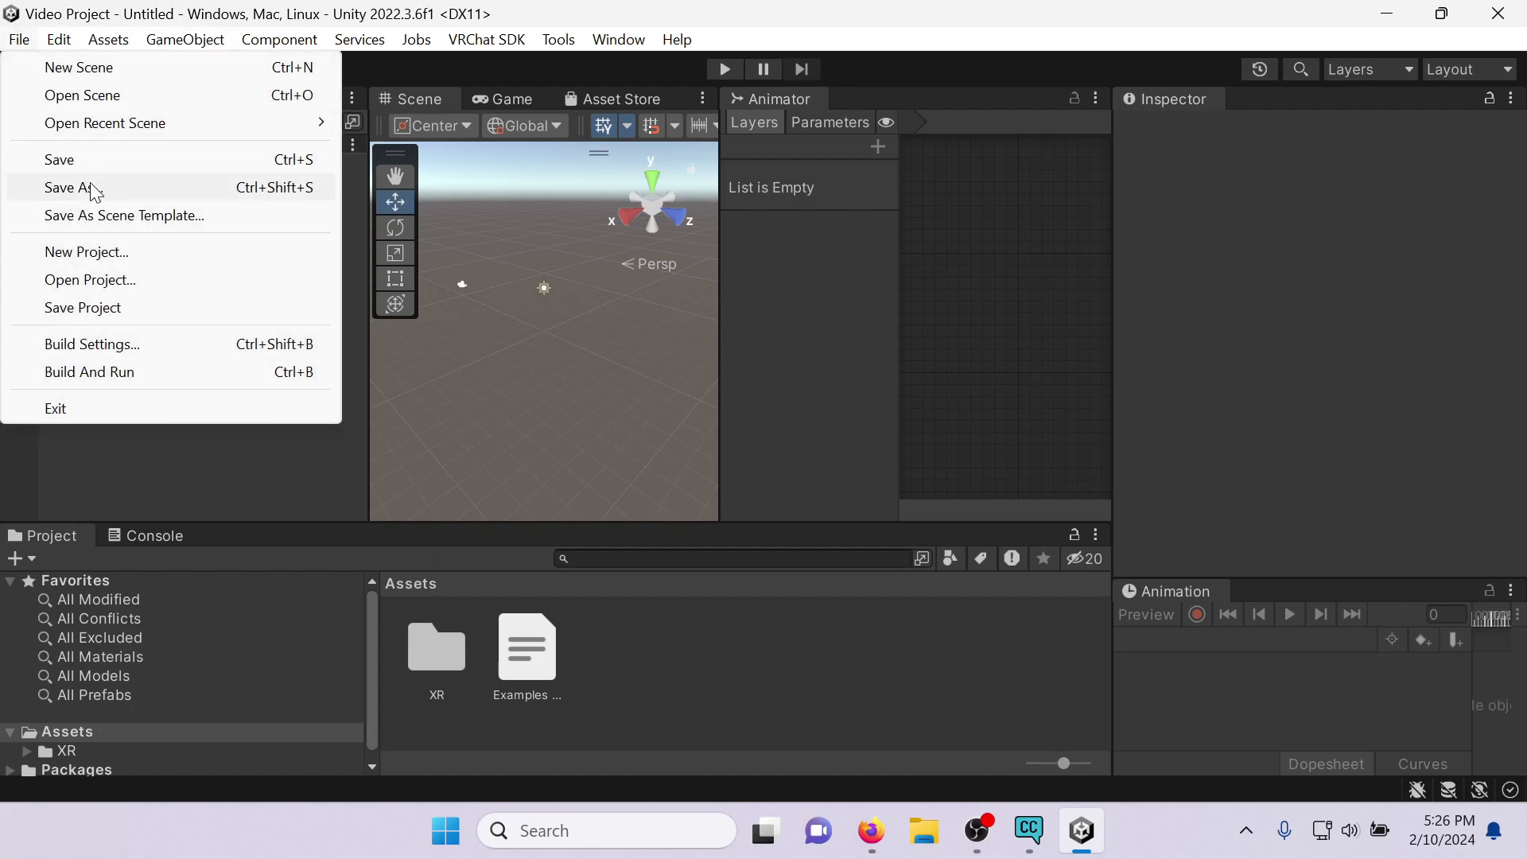
click(666, 414)
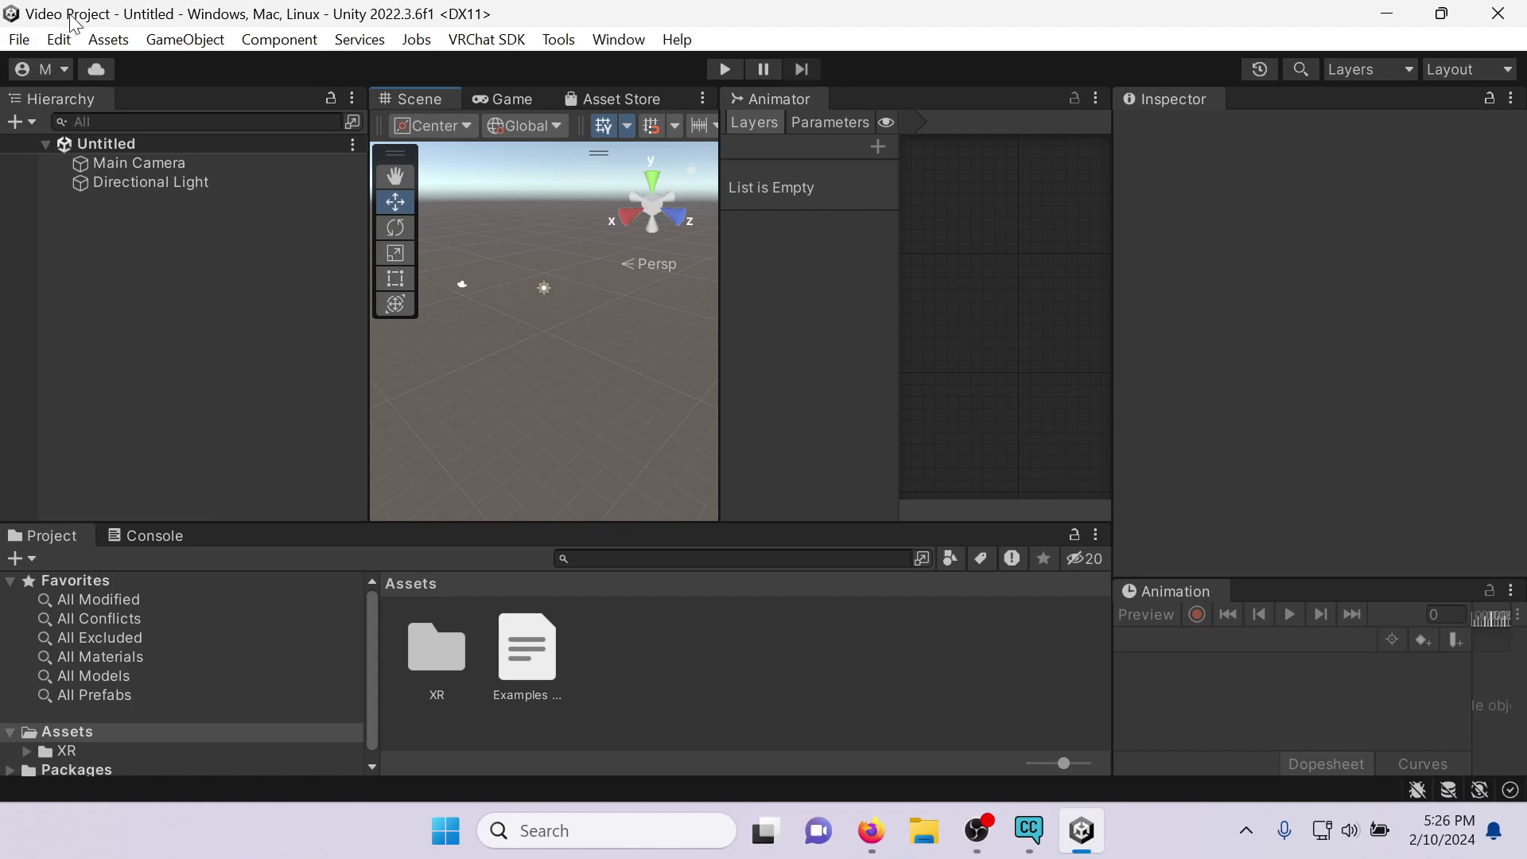
click(109, 39)
mouse_move(283, 343)
click(546, 350)
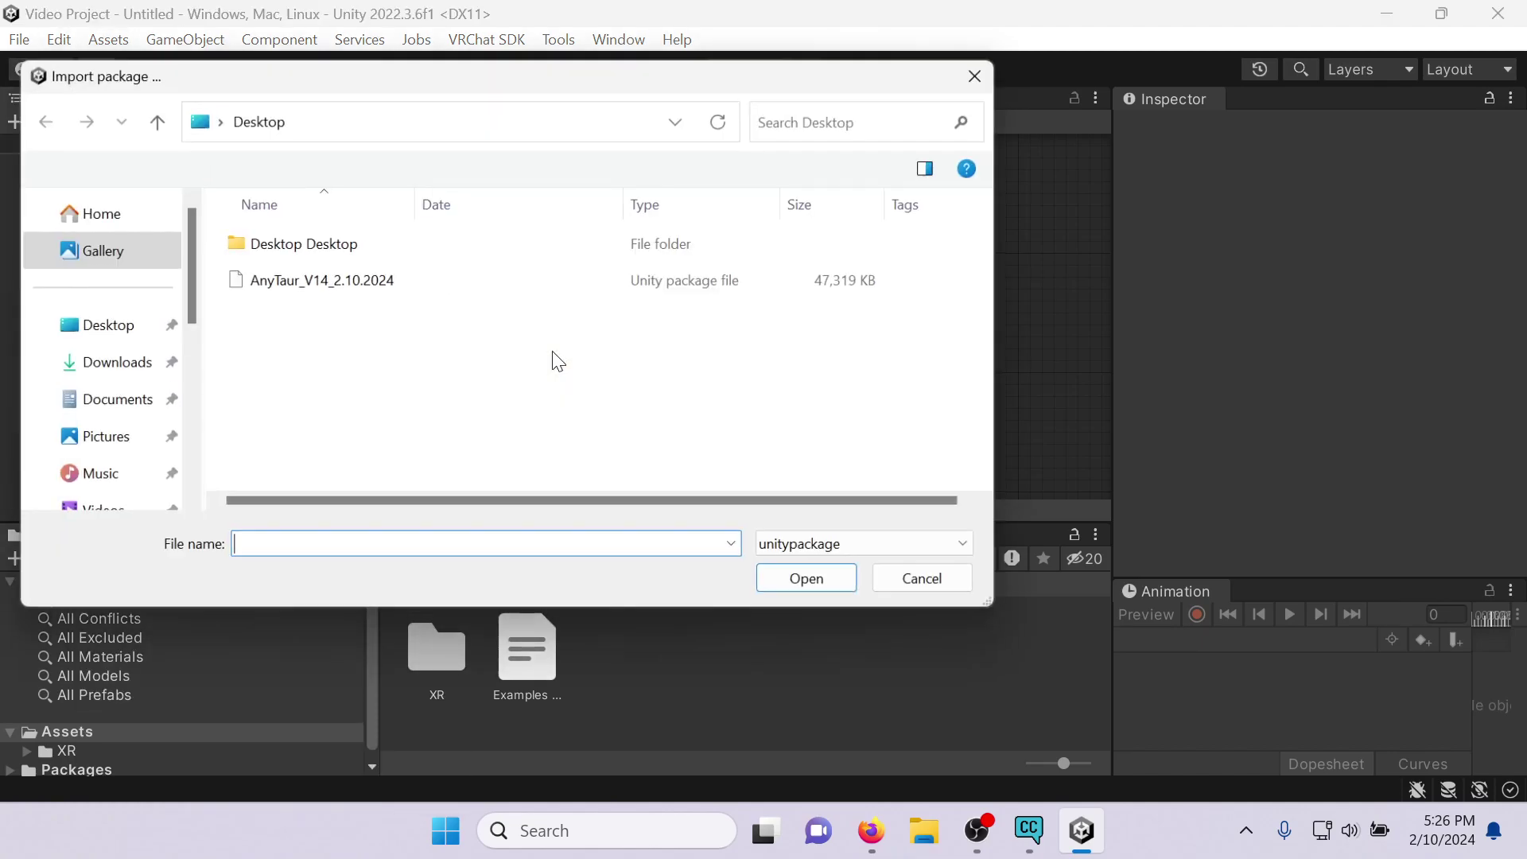
click(318, 300)
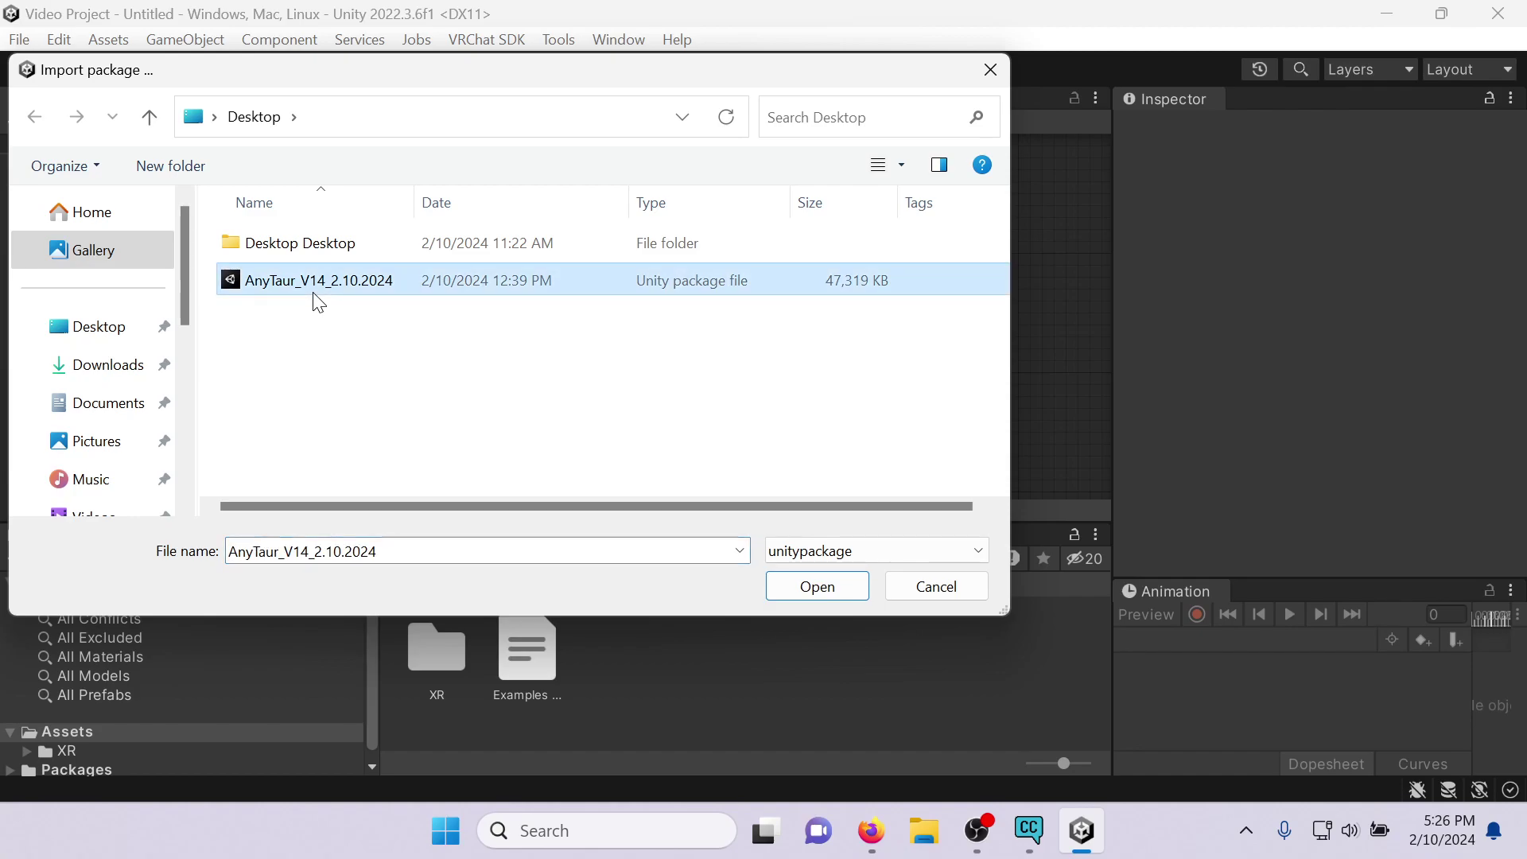
click(818, 586)
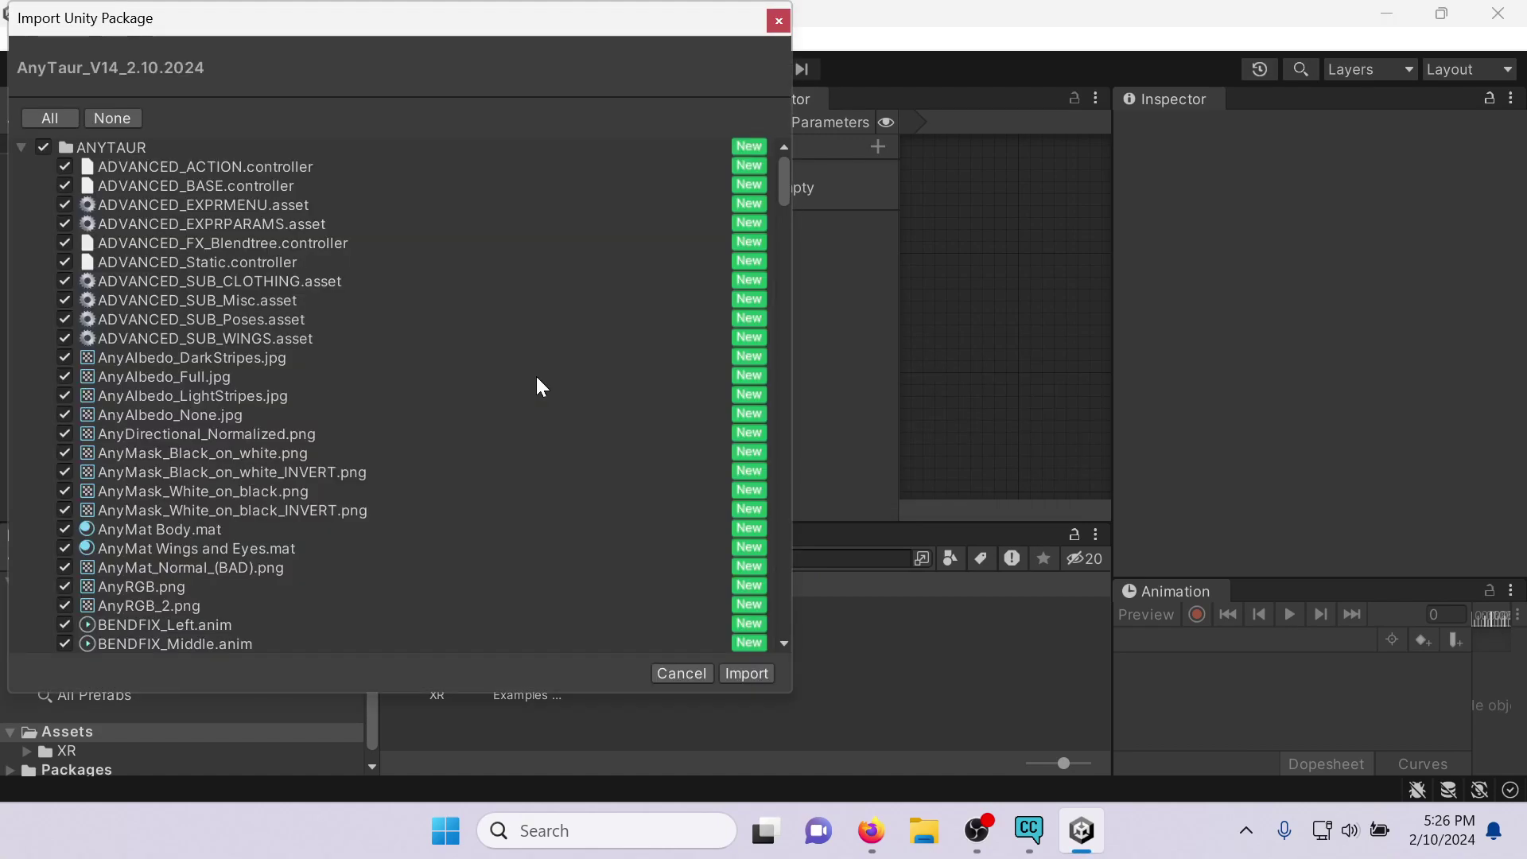
click(757, 674)
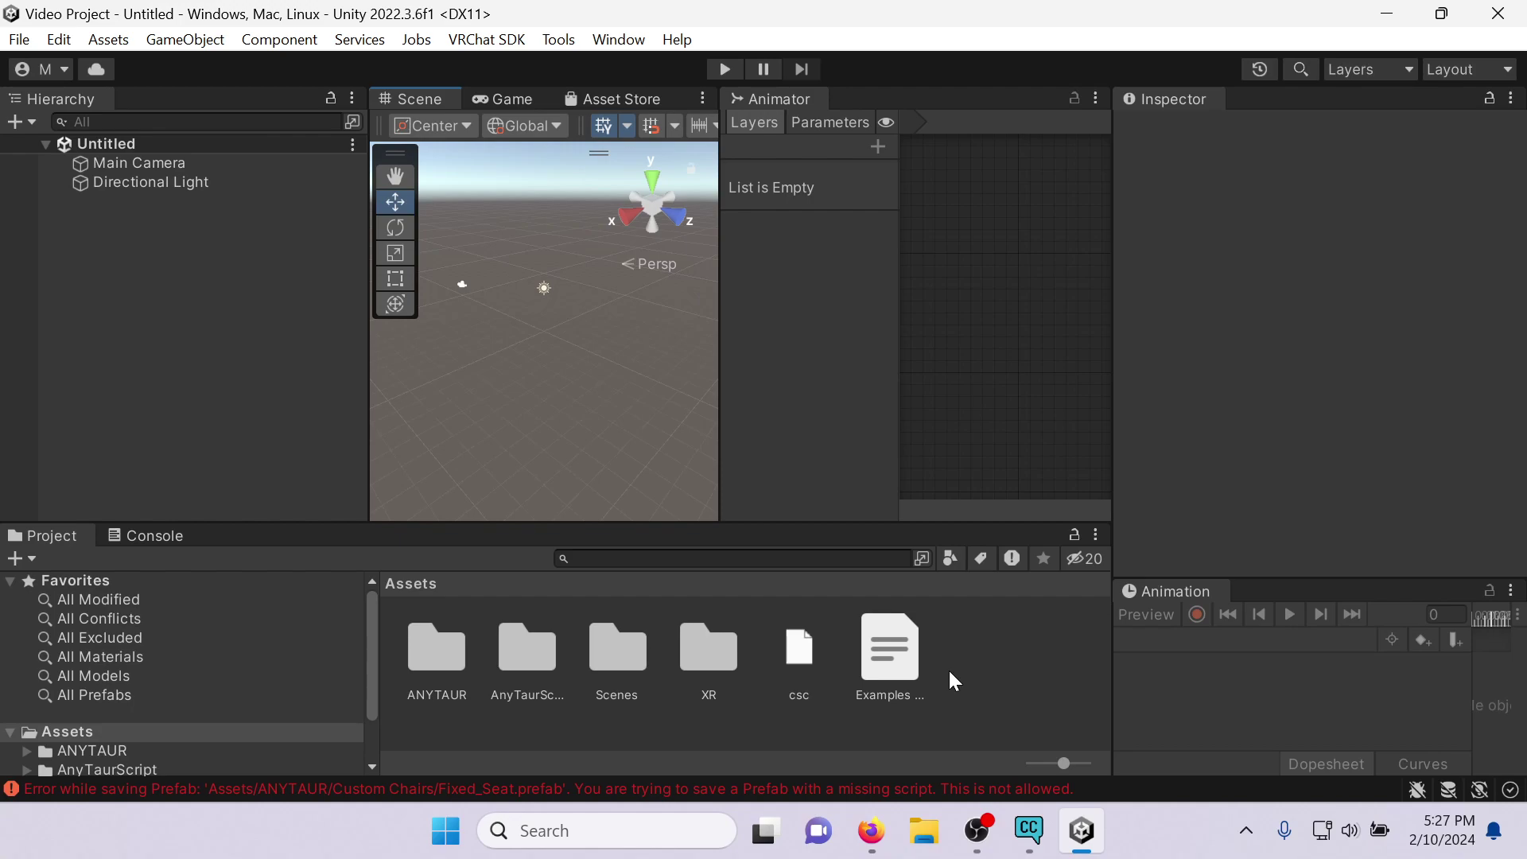
Review the warnings and errors logged by the package import, and return to the project assets.
click(154, 538)
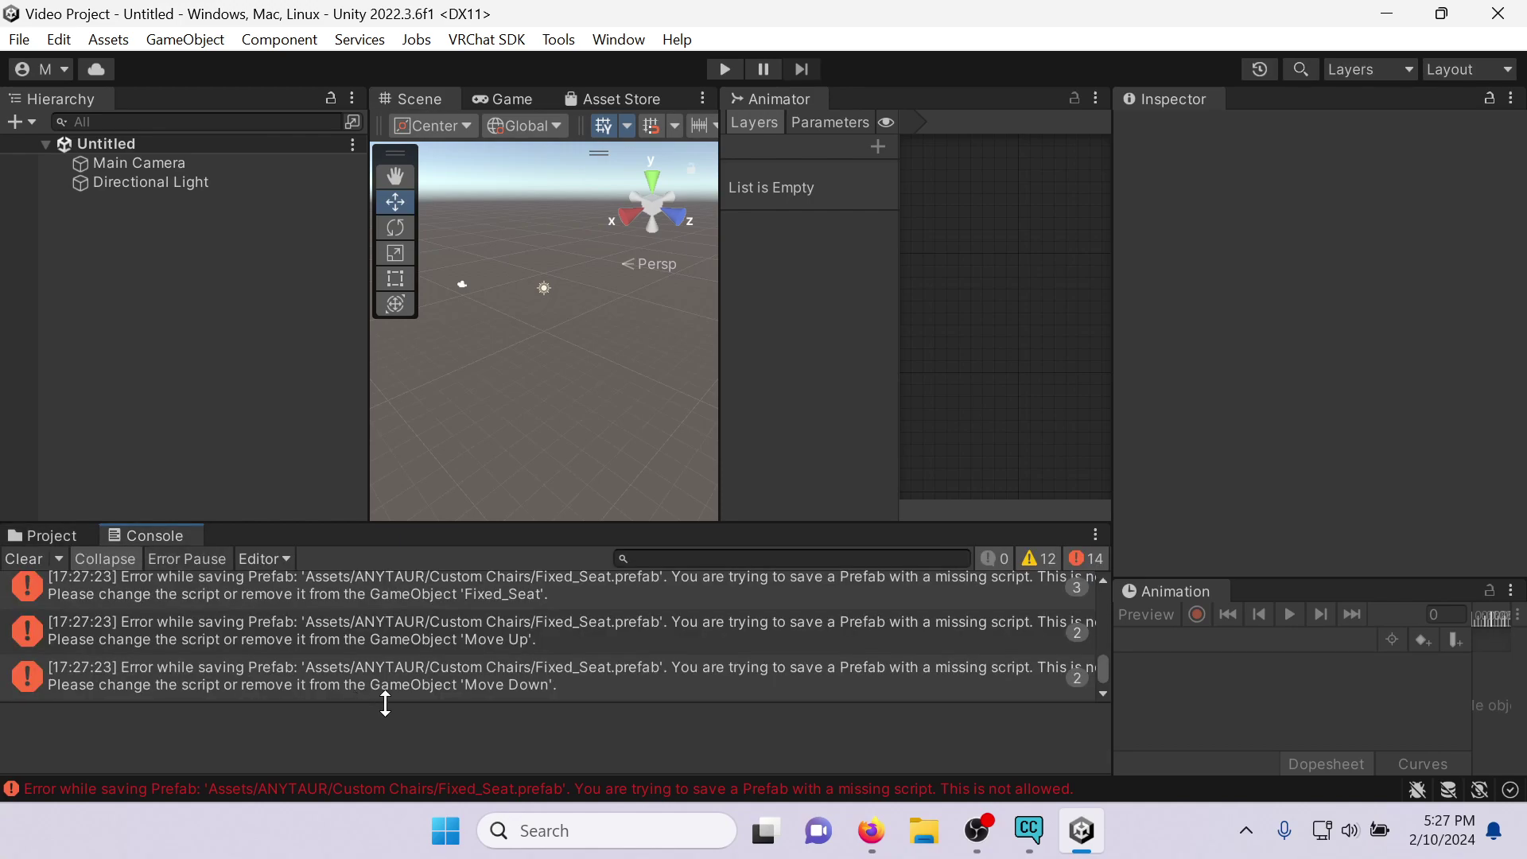
scroll(423, 650, up, 5)
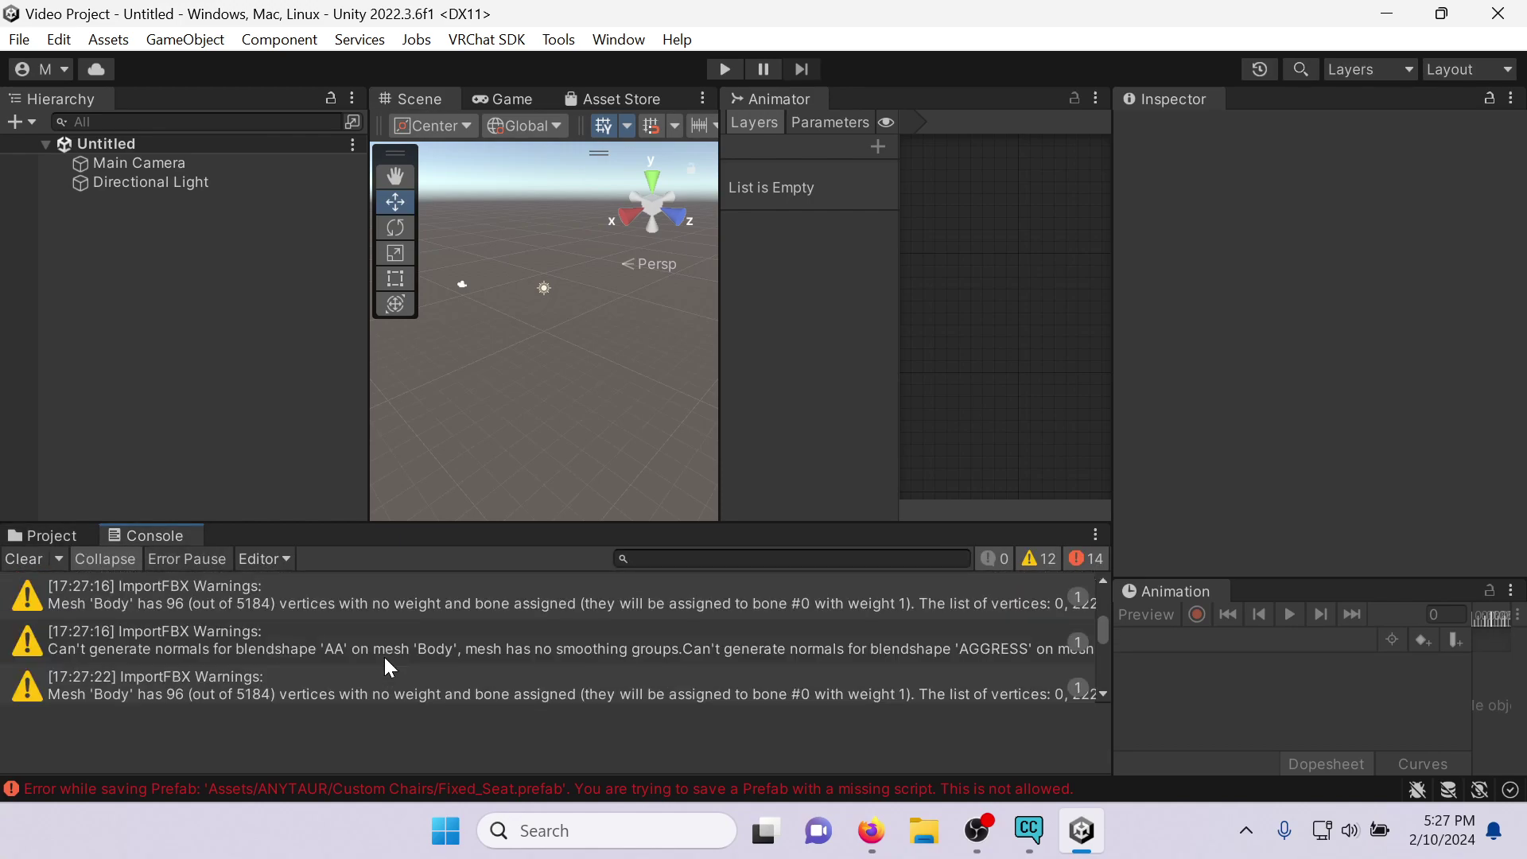
scroll(383, 667, up, 5)
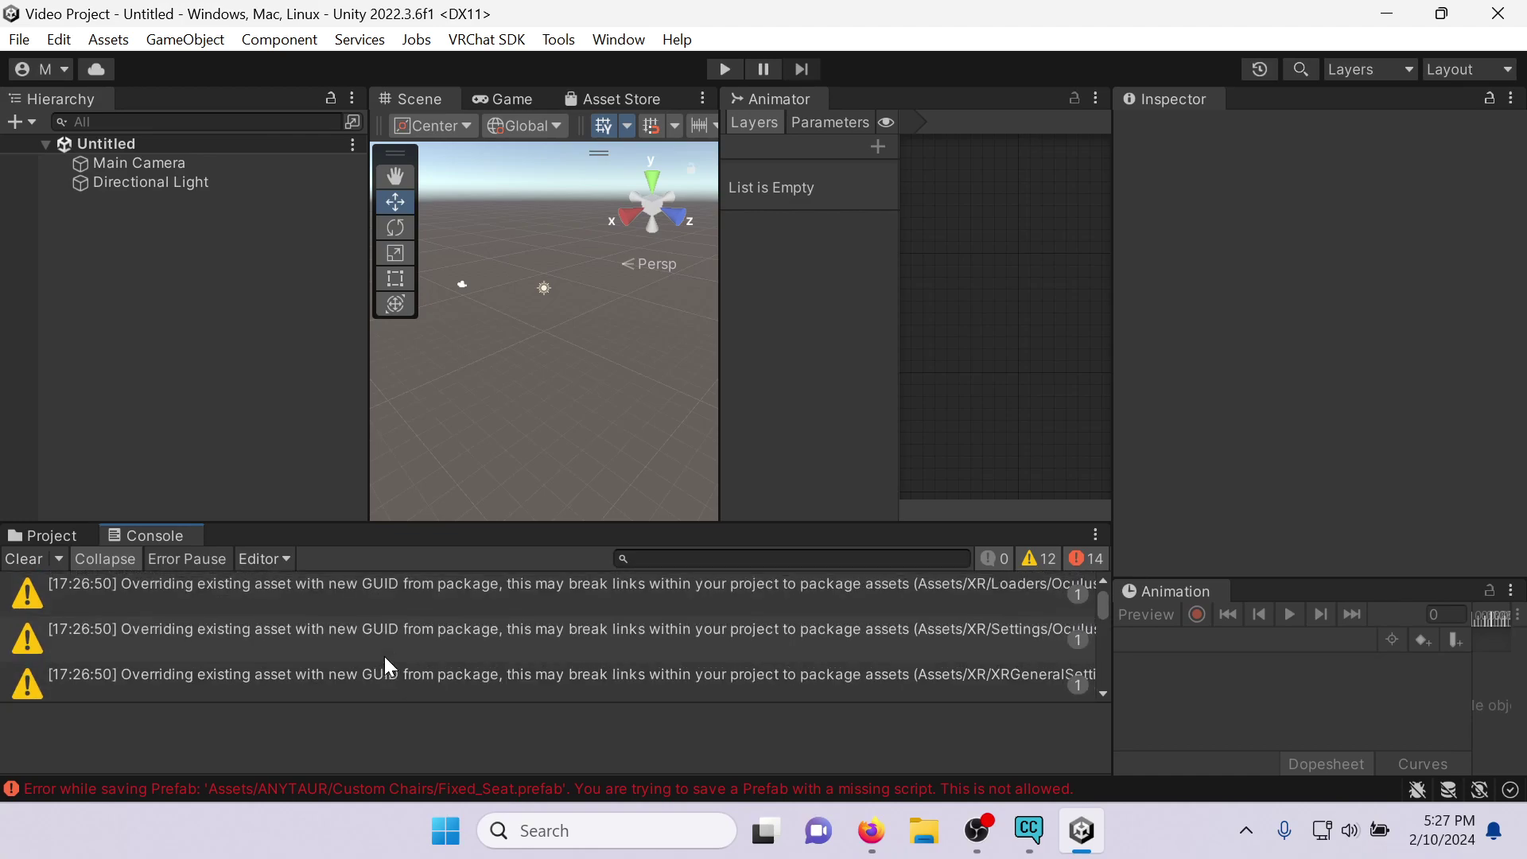
click(48, 535)
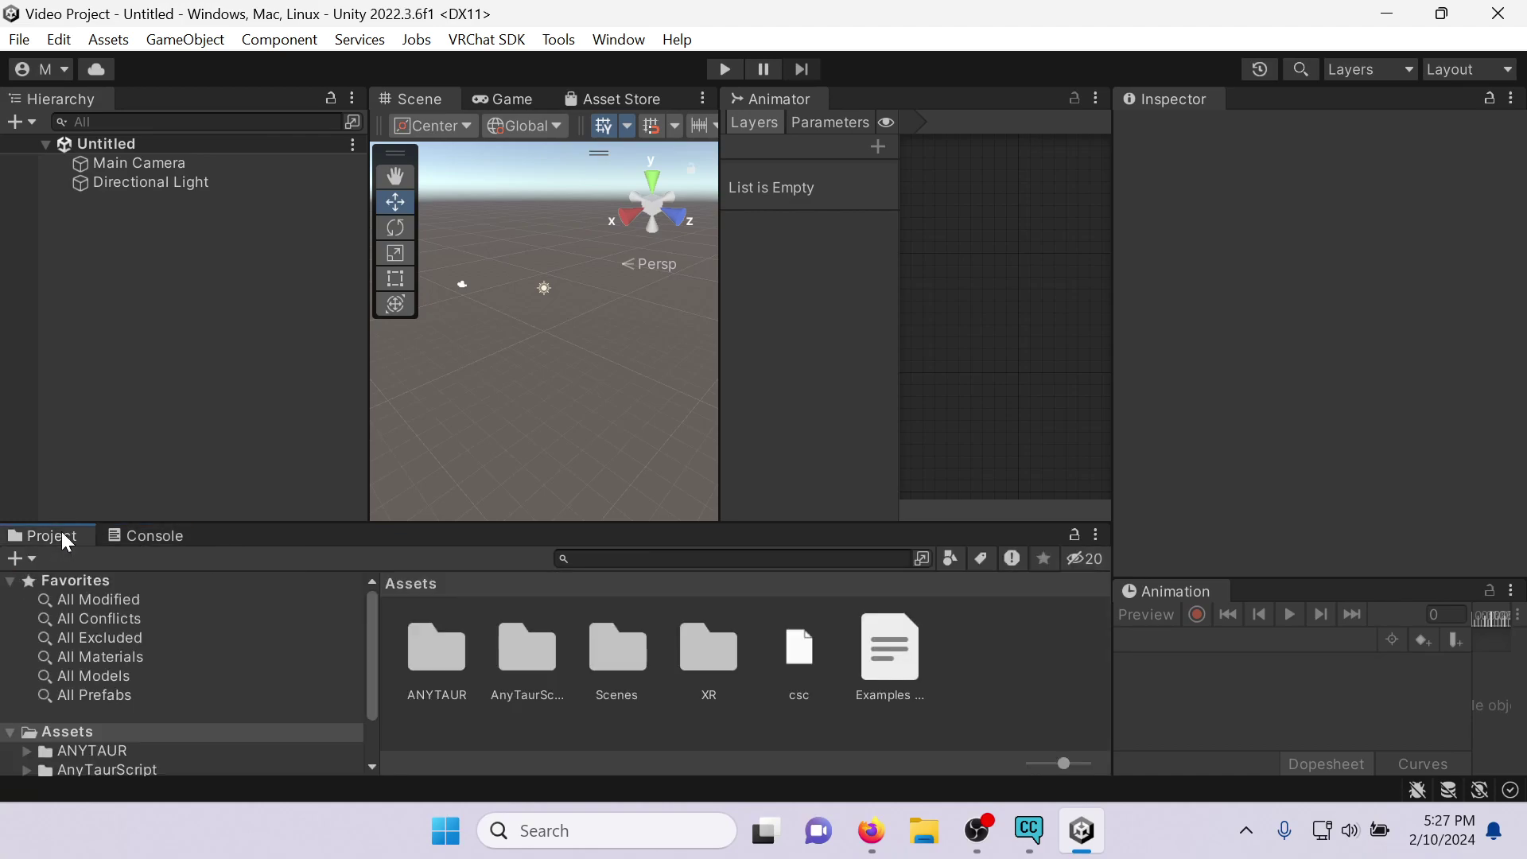
Enlarge the project asset area and open the "Blend Files, .fbx Files, and Prefabs" folder inside ANYTAUR.
drag(295, 520, 321, 409)
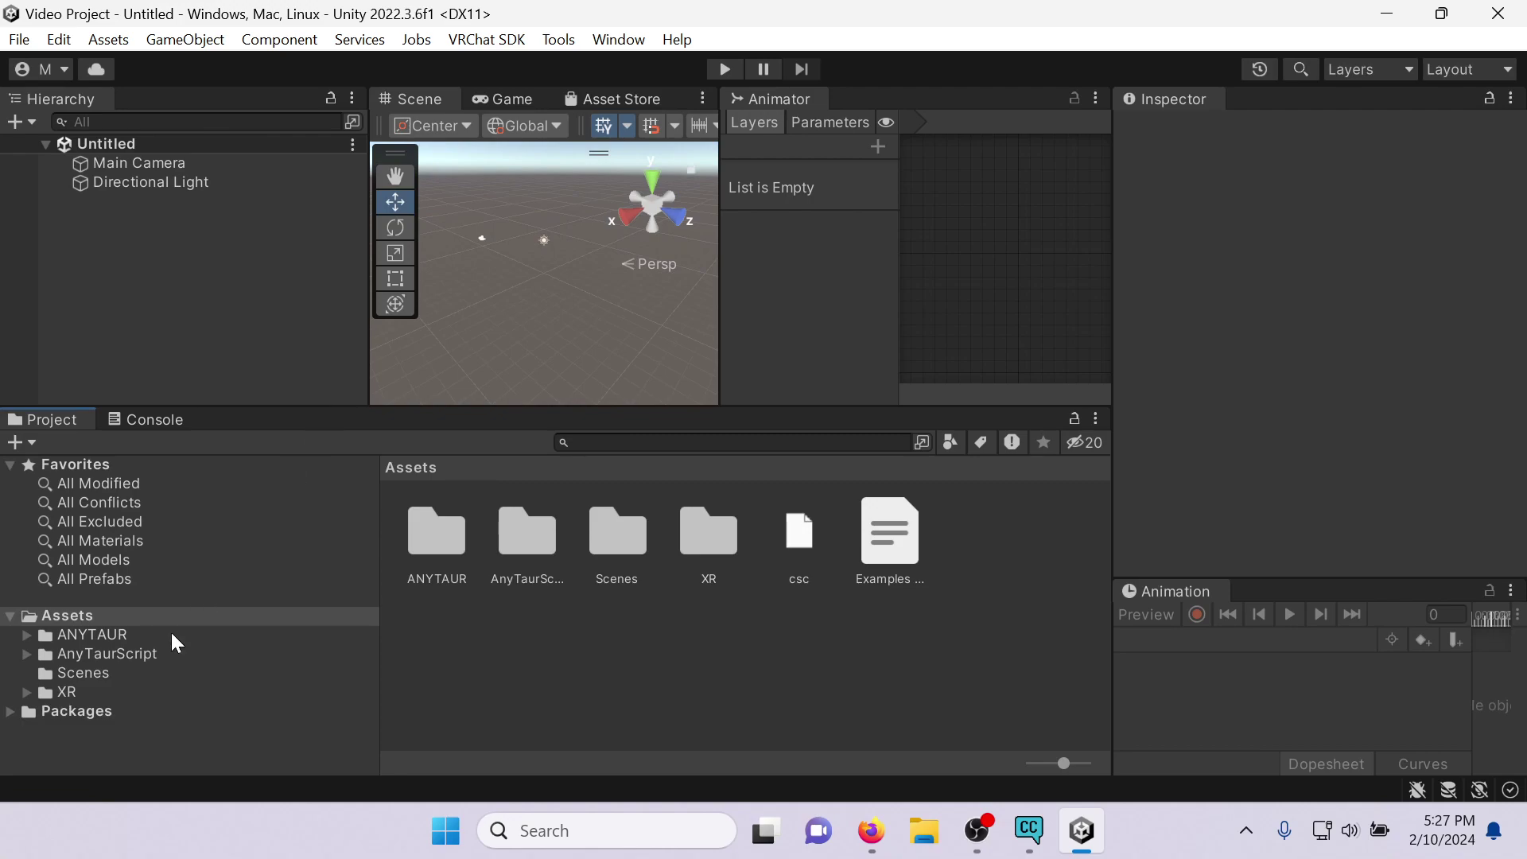
click(171, 632)
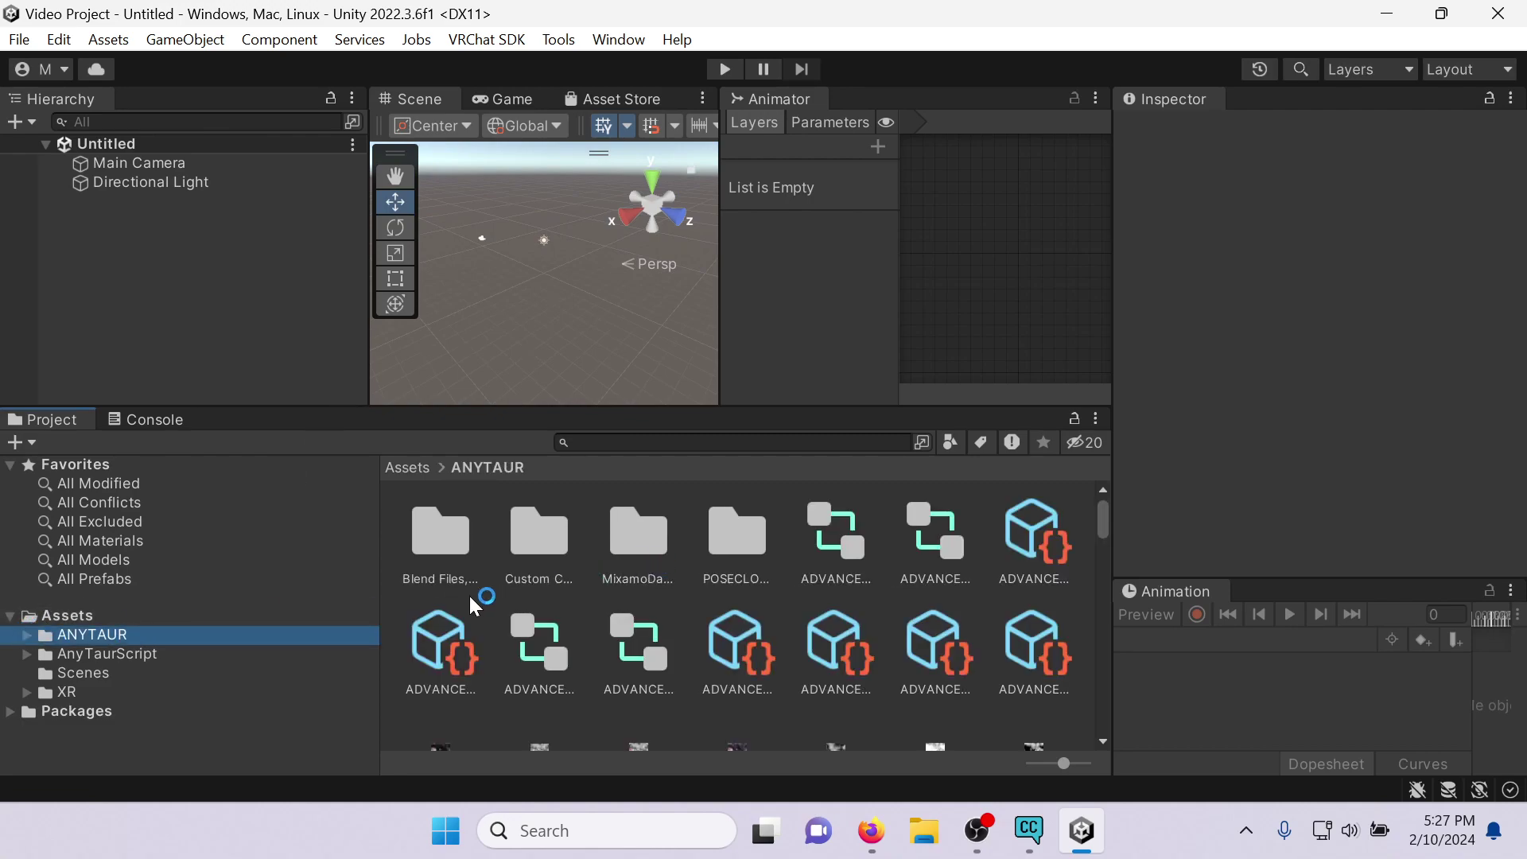
click(27, 634)
click(120, 654)
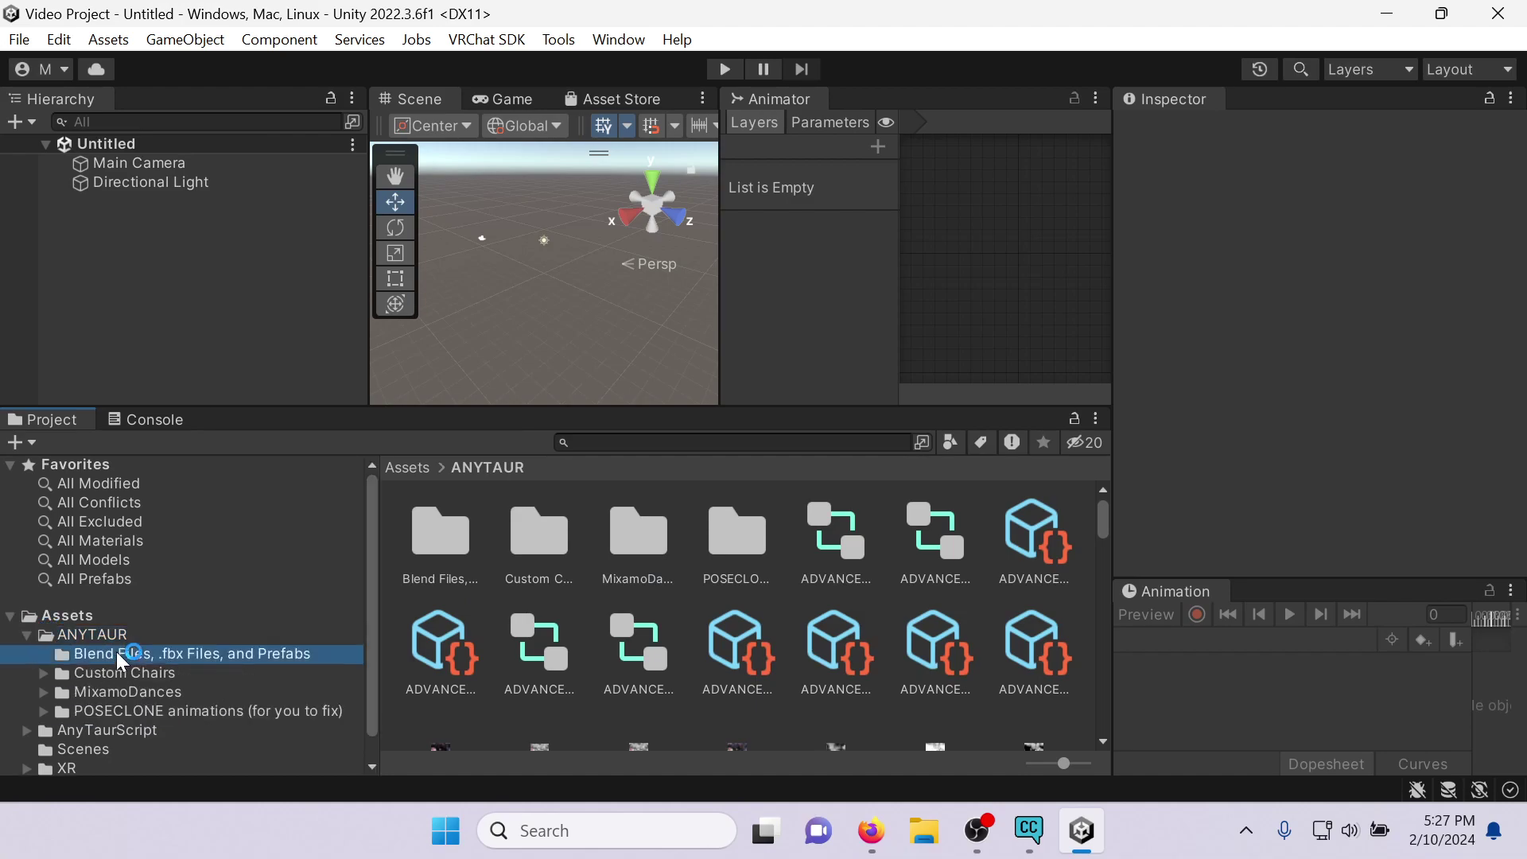
Look through the AnyTaur model files and open AnyTaur_V14_StepOne.blend in Blender.
click(432, 585)
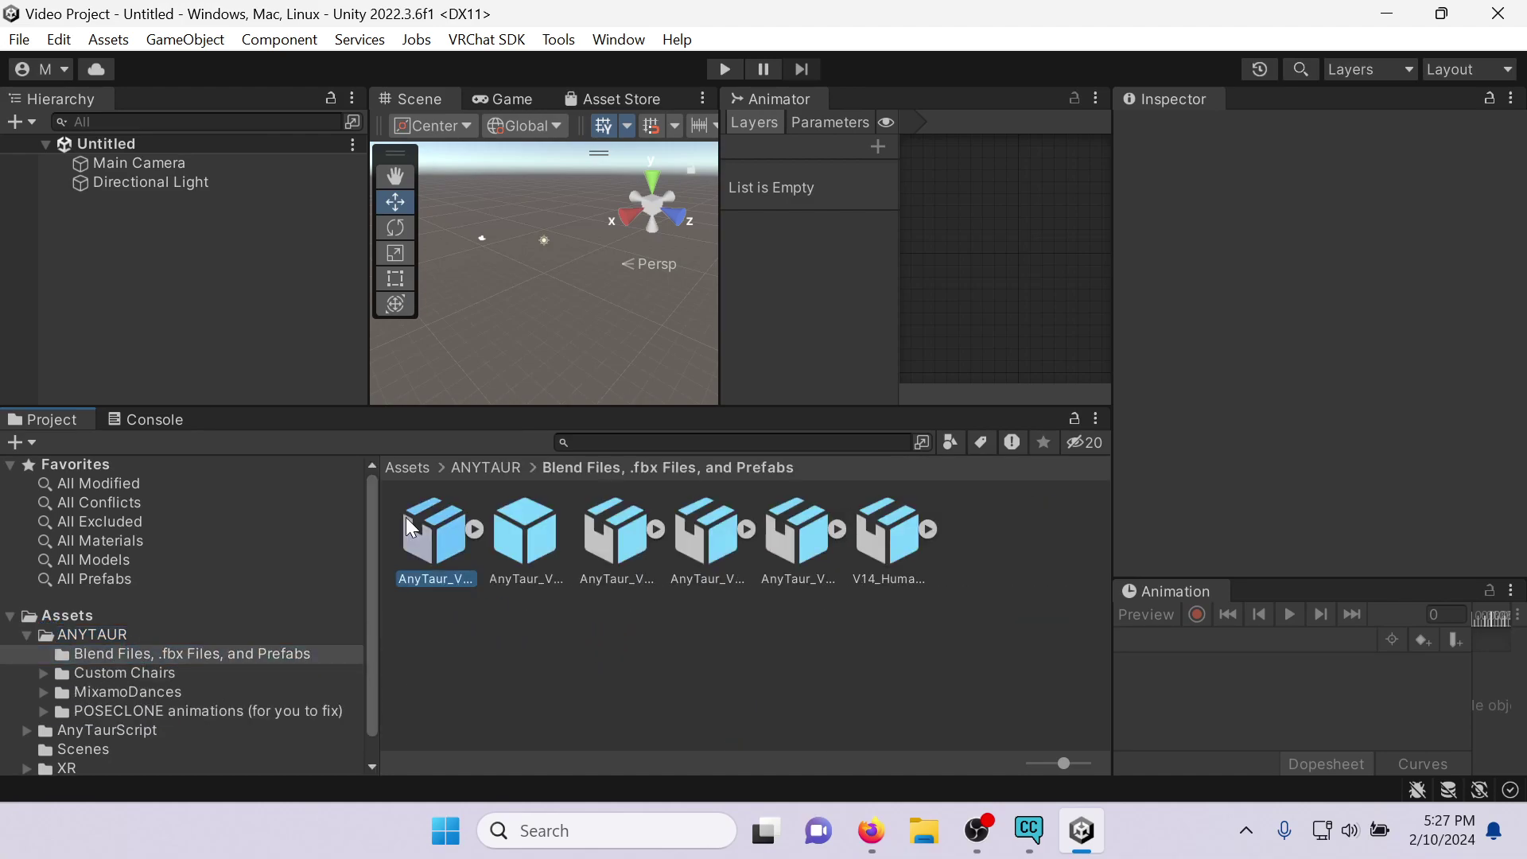
click(512, 538)
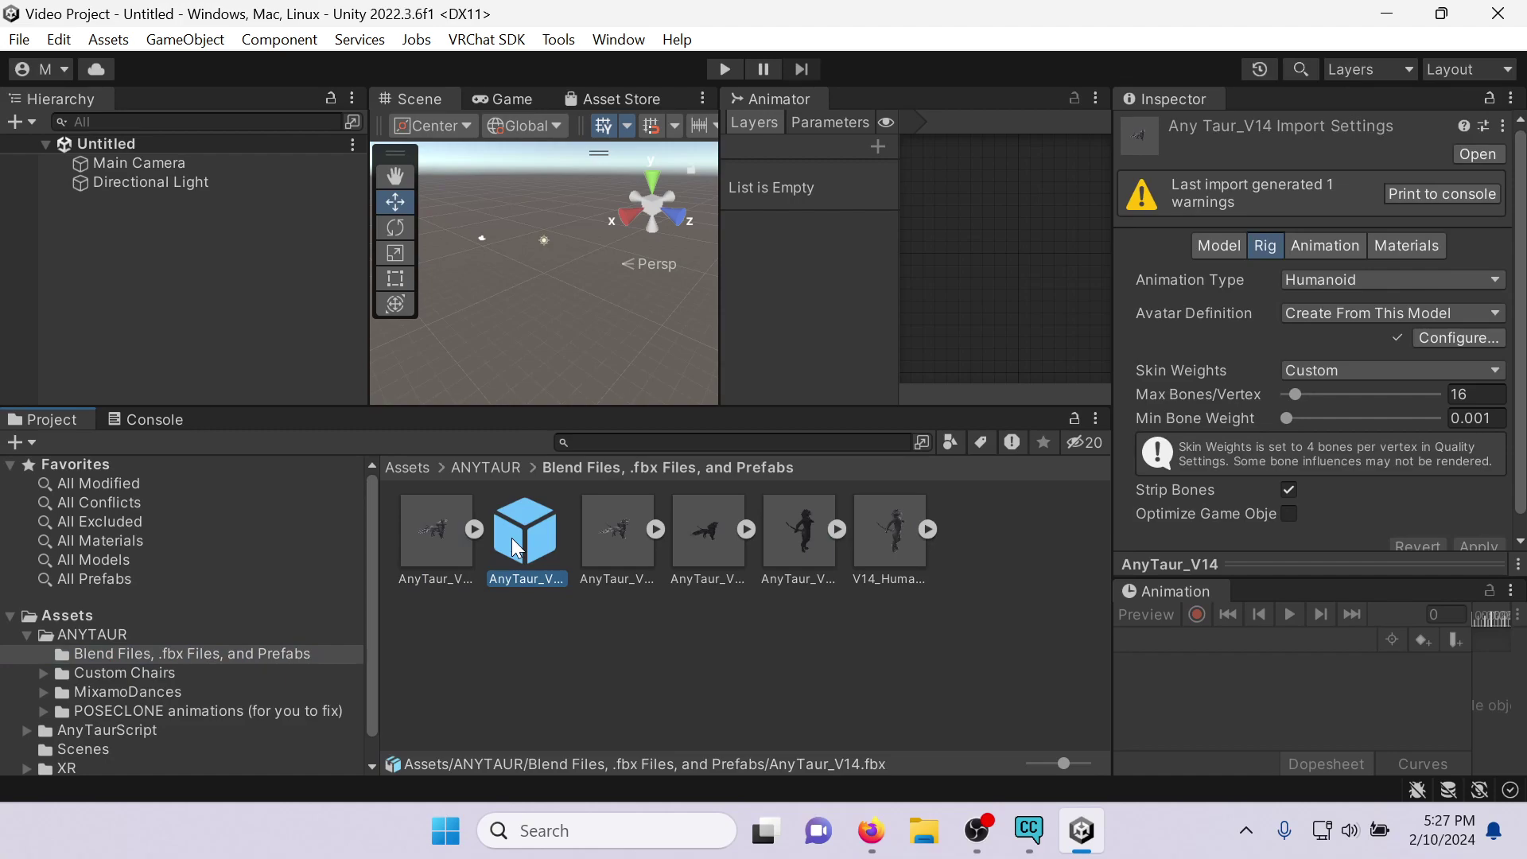
click(625, 540)
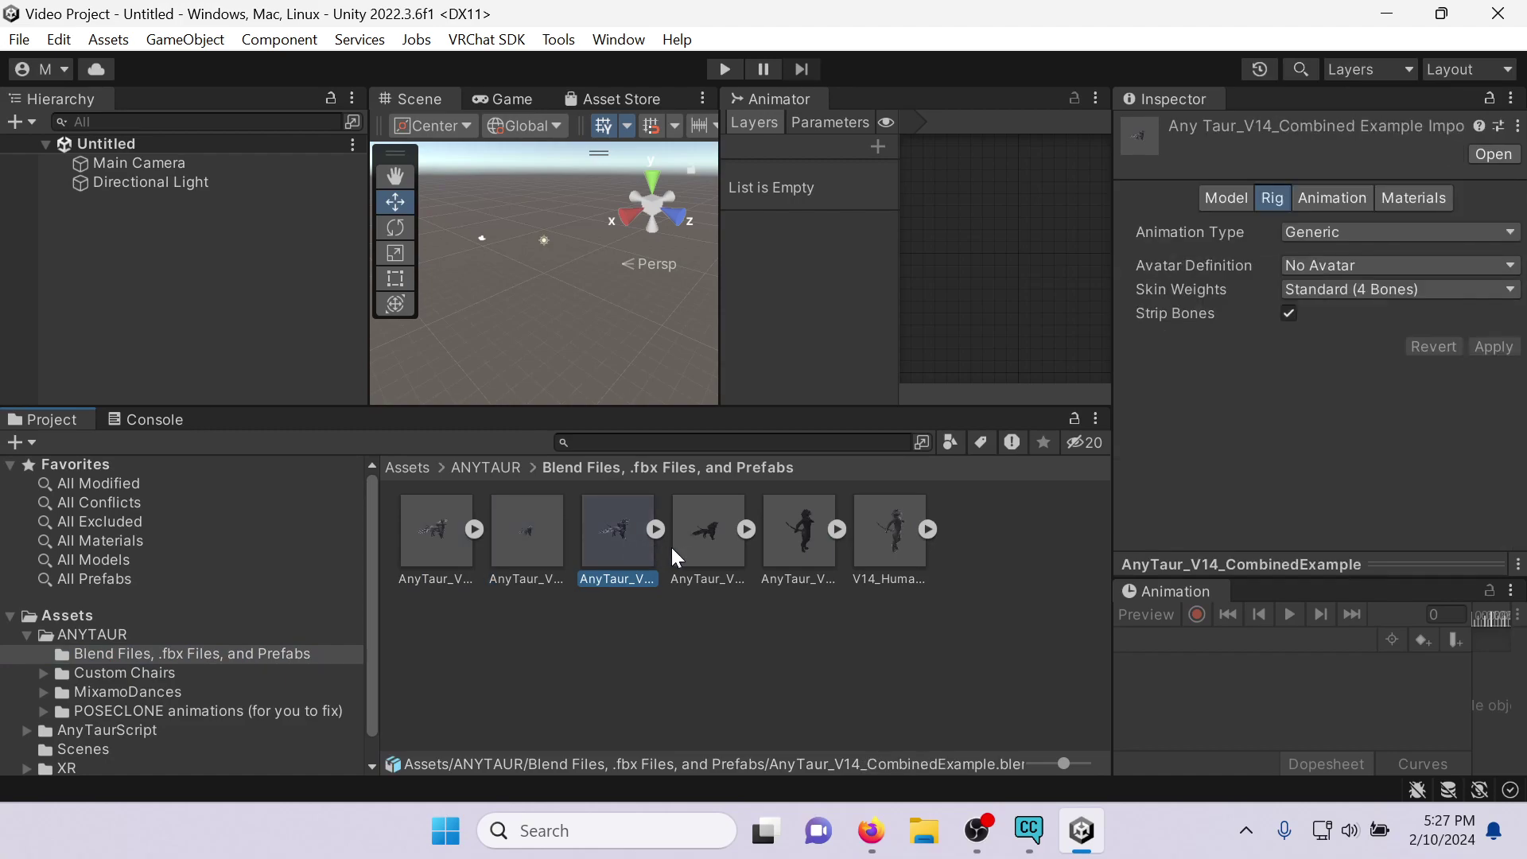
click(694, 547)
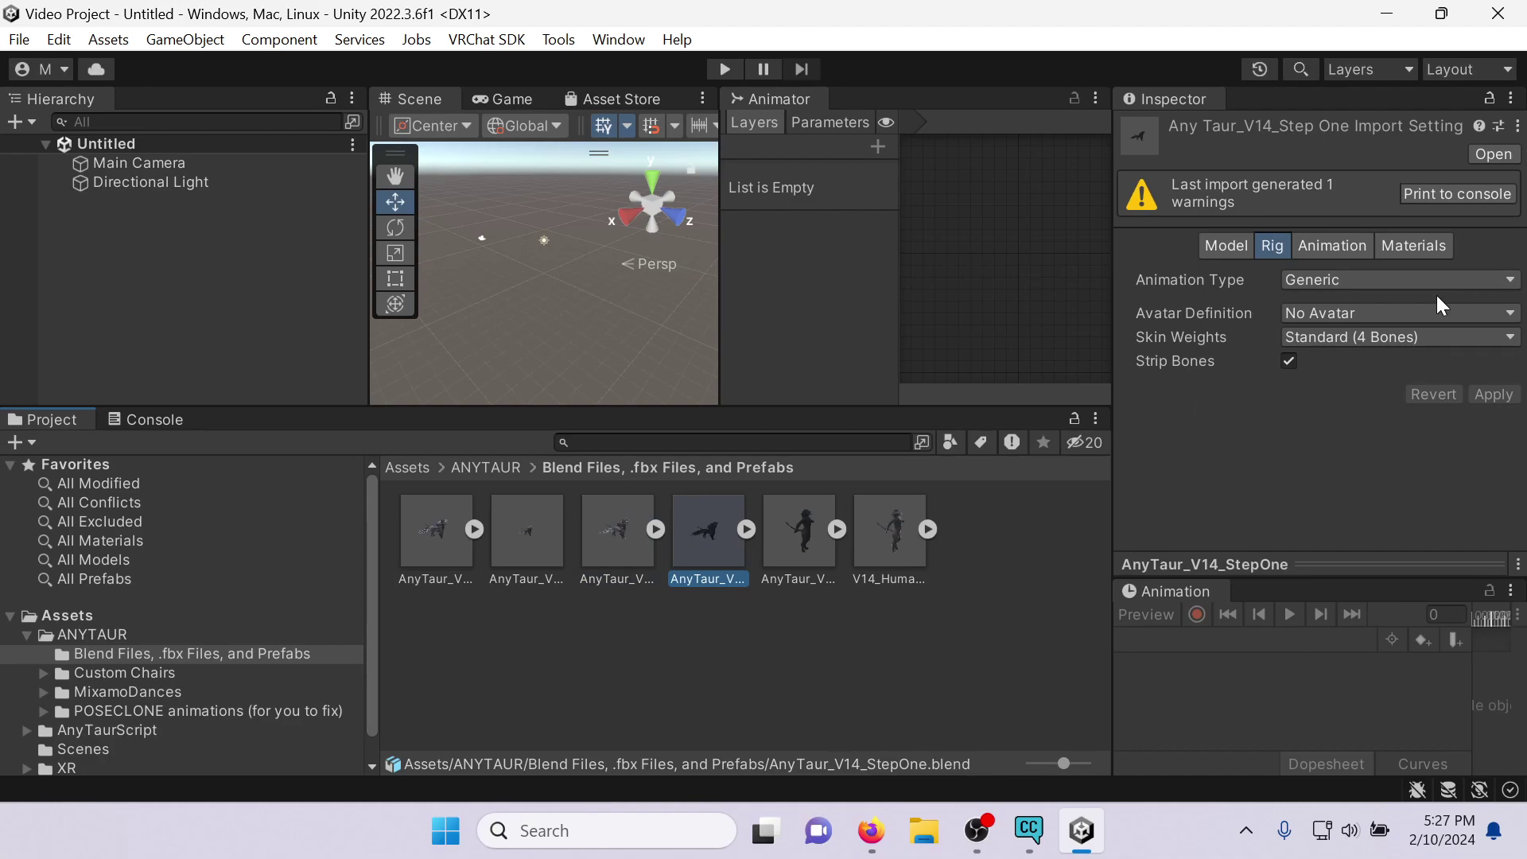
double_click(703, 523)
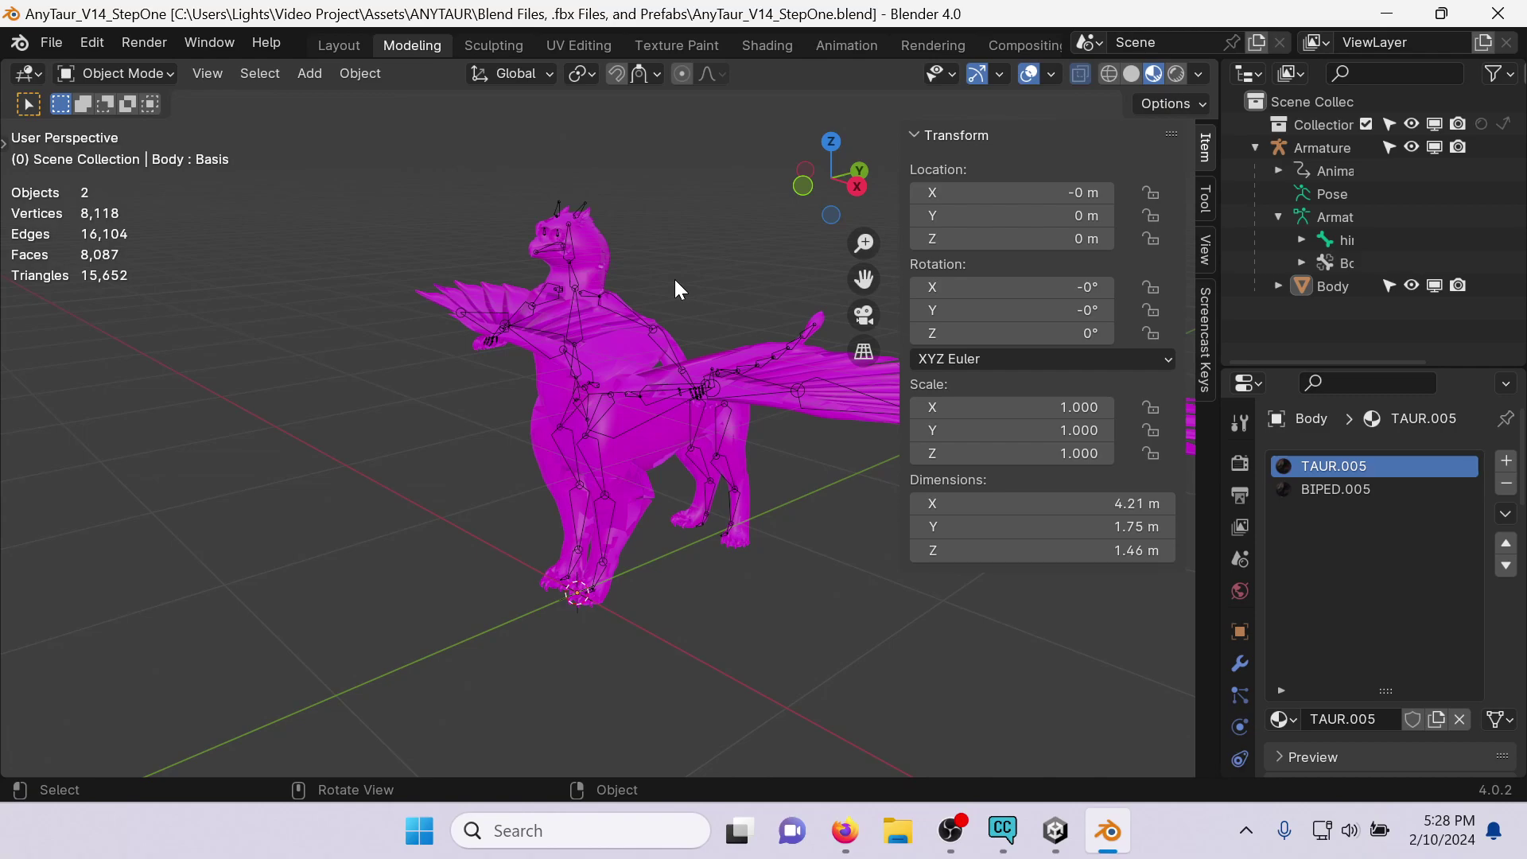
Delete the AnyTaur Body mesh from the scene, keeping its armature.
click(614, 364)
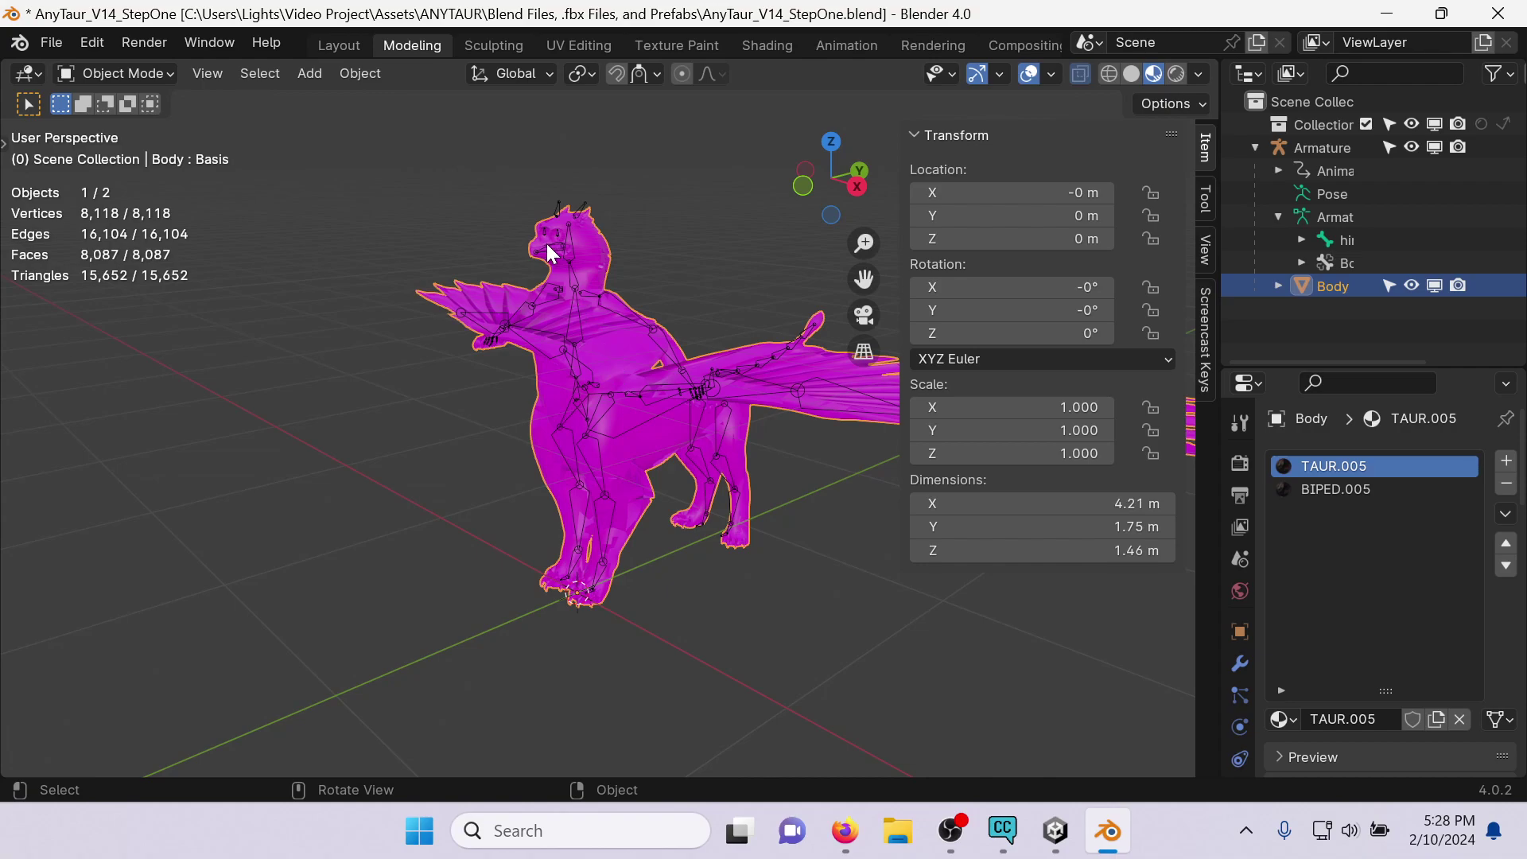
key(Delete)
middle_drag(409, 290, 844, 208)
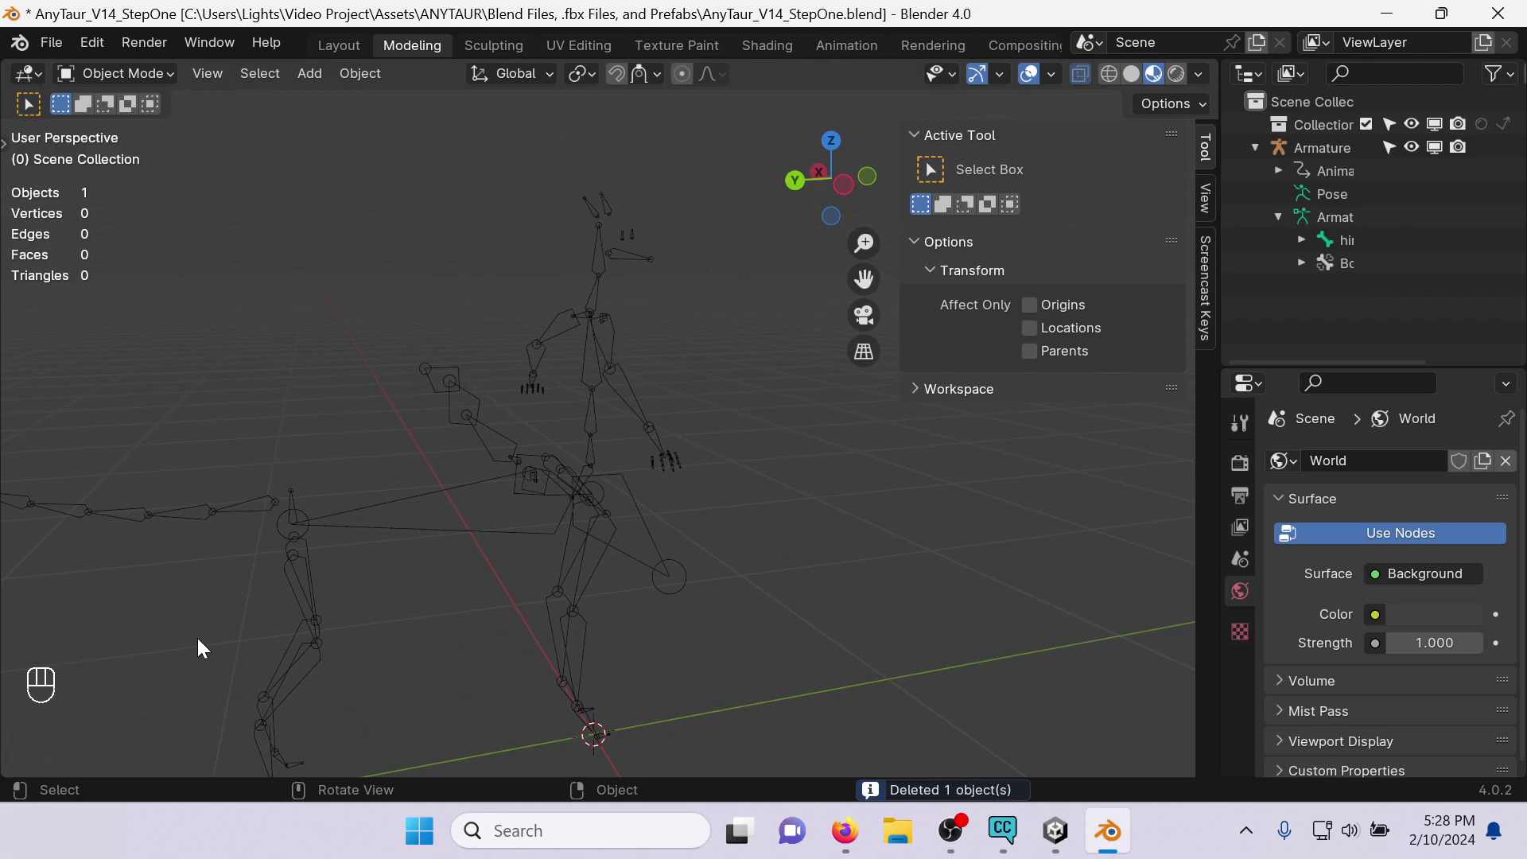
click(845, 183)
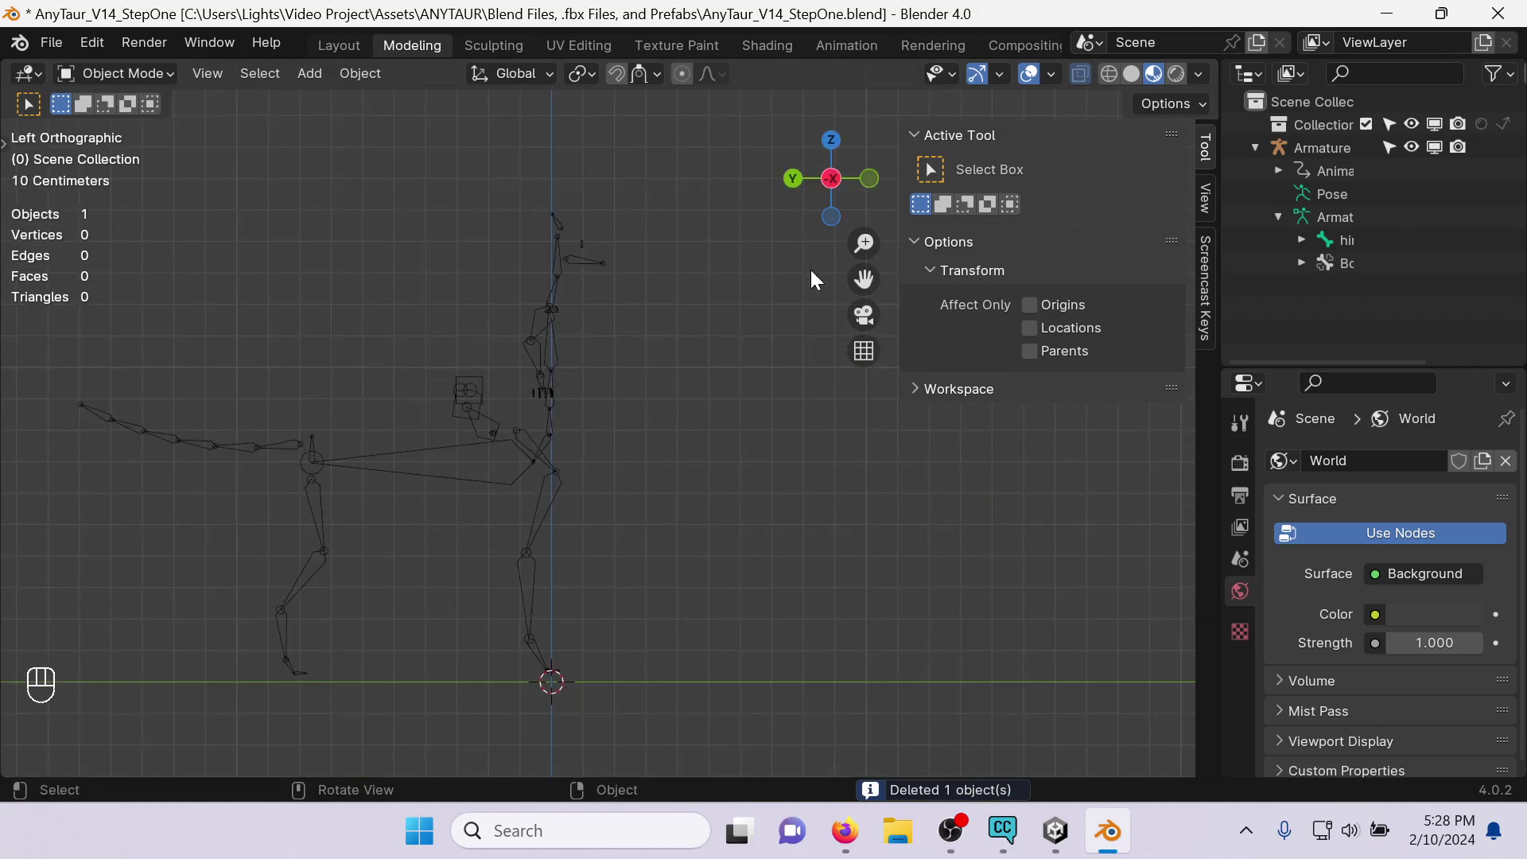
Import the FBX model Feral_Lavenderspagtie.fbx from the Desktop with the default import options.
click(53, 42)
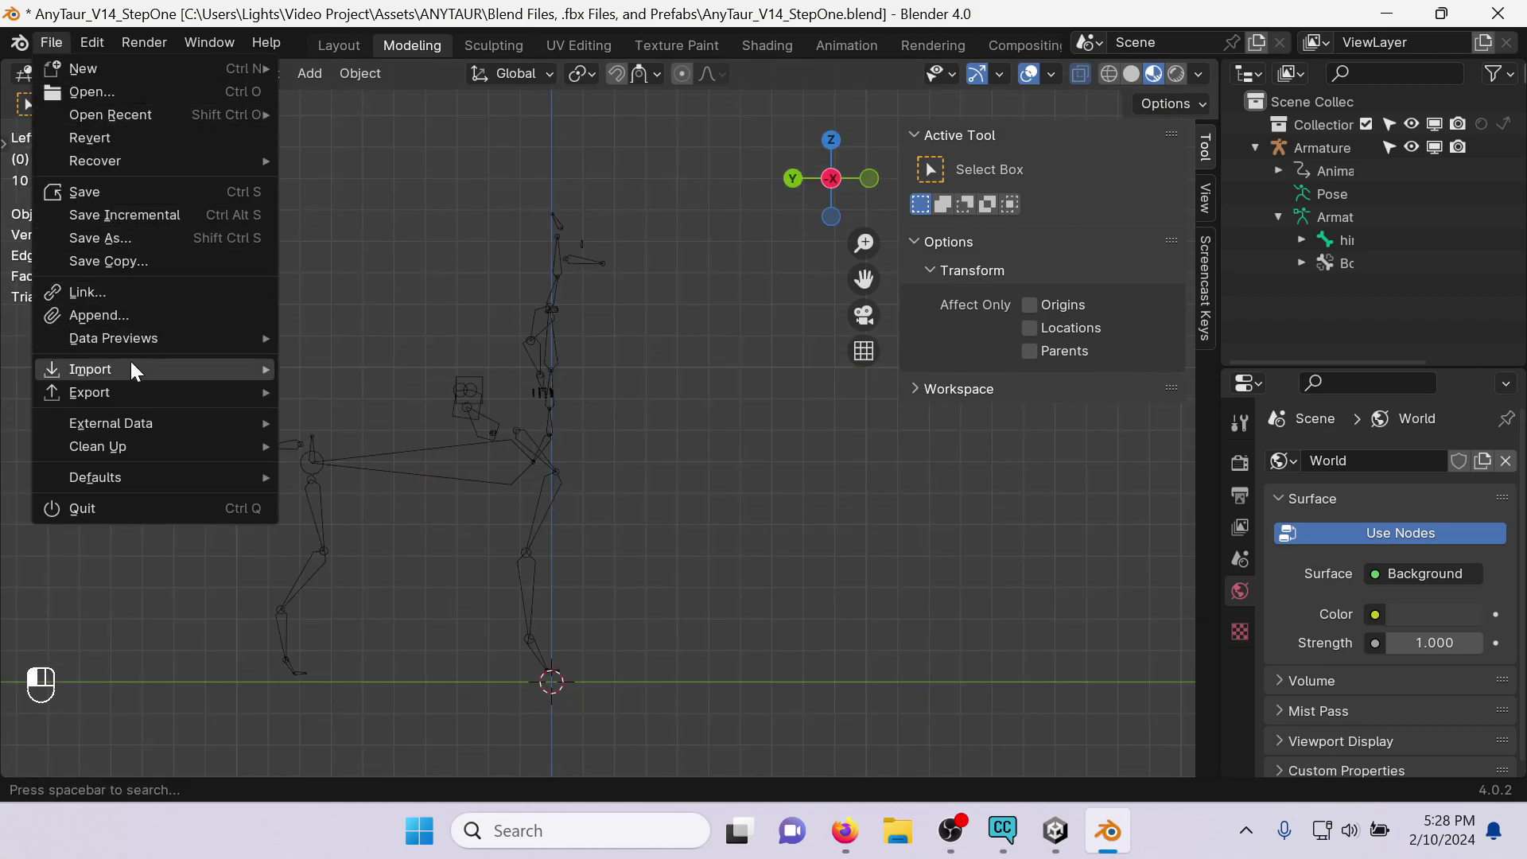
mouse_move(195, 371)
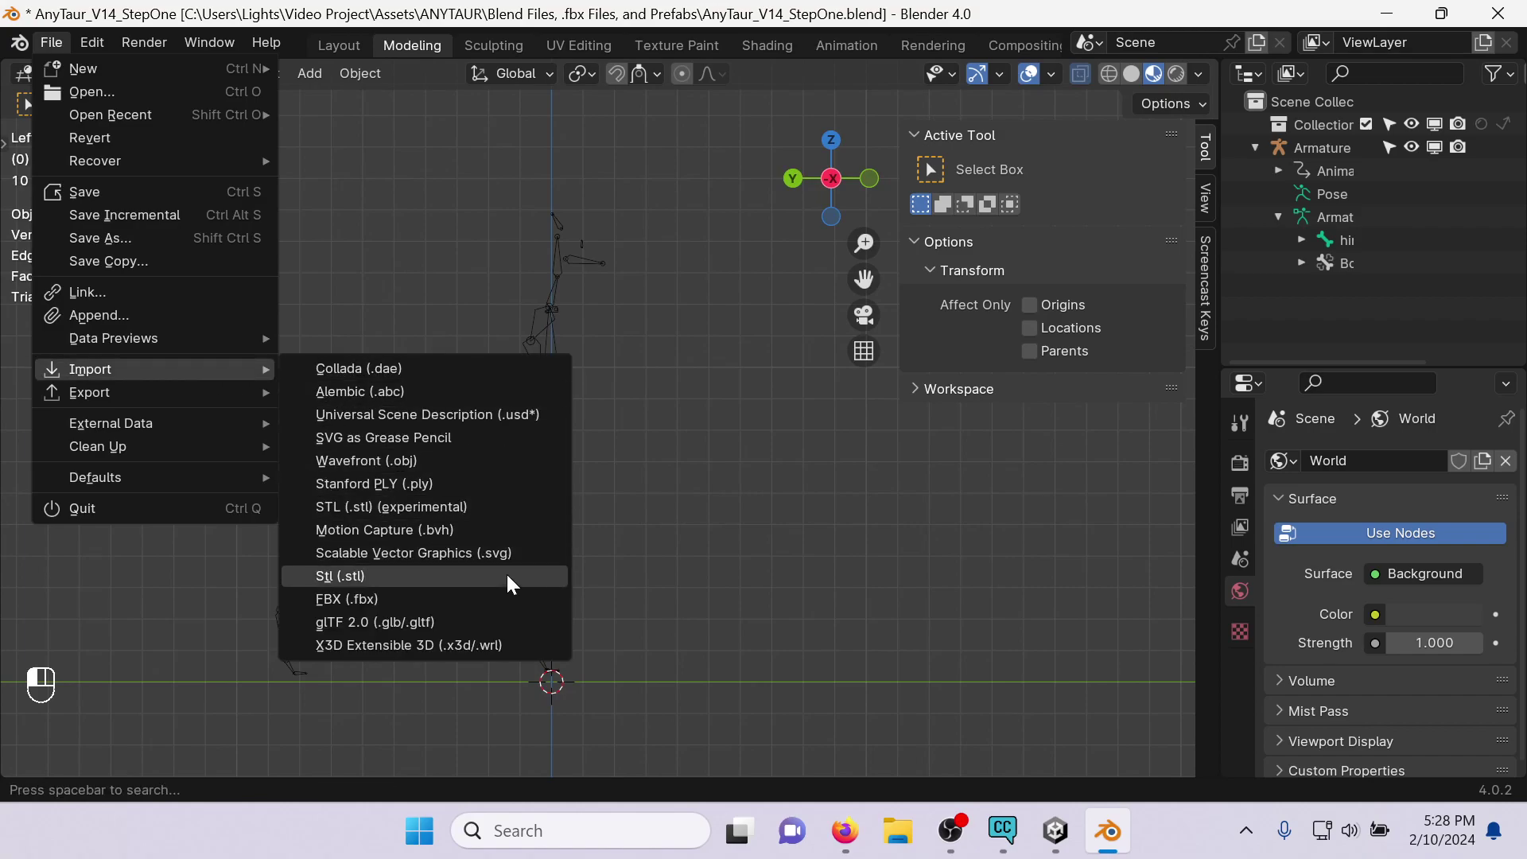
click(504, 598)
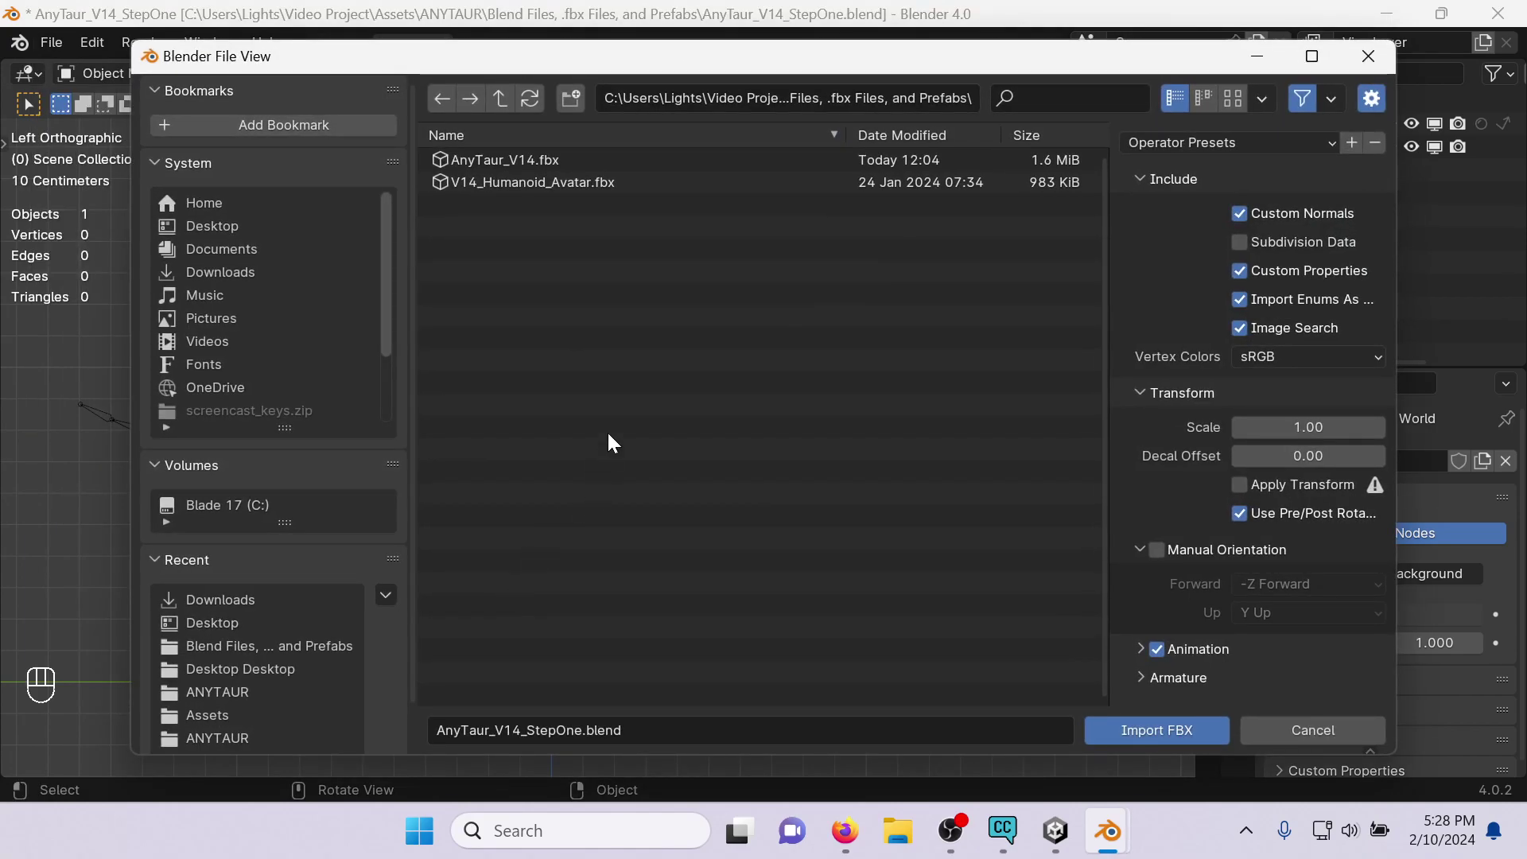
click(243, 620)
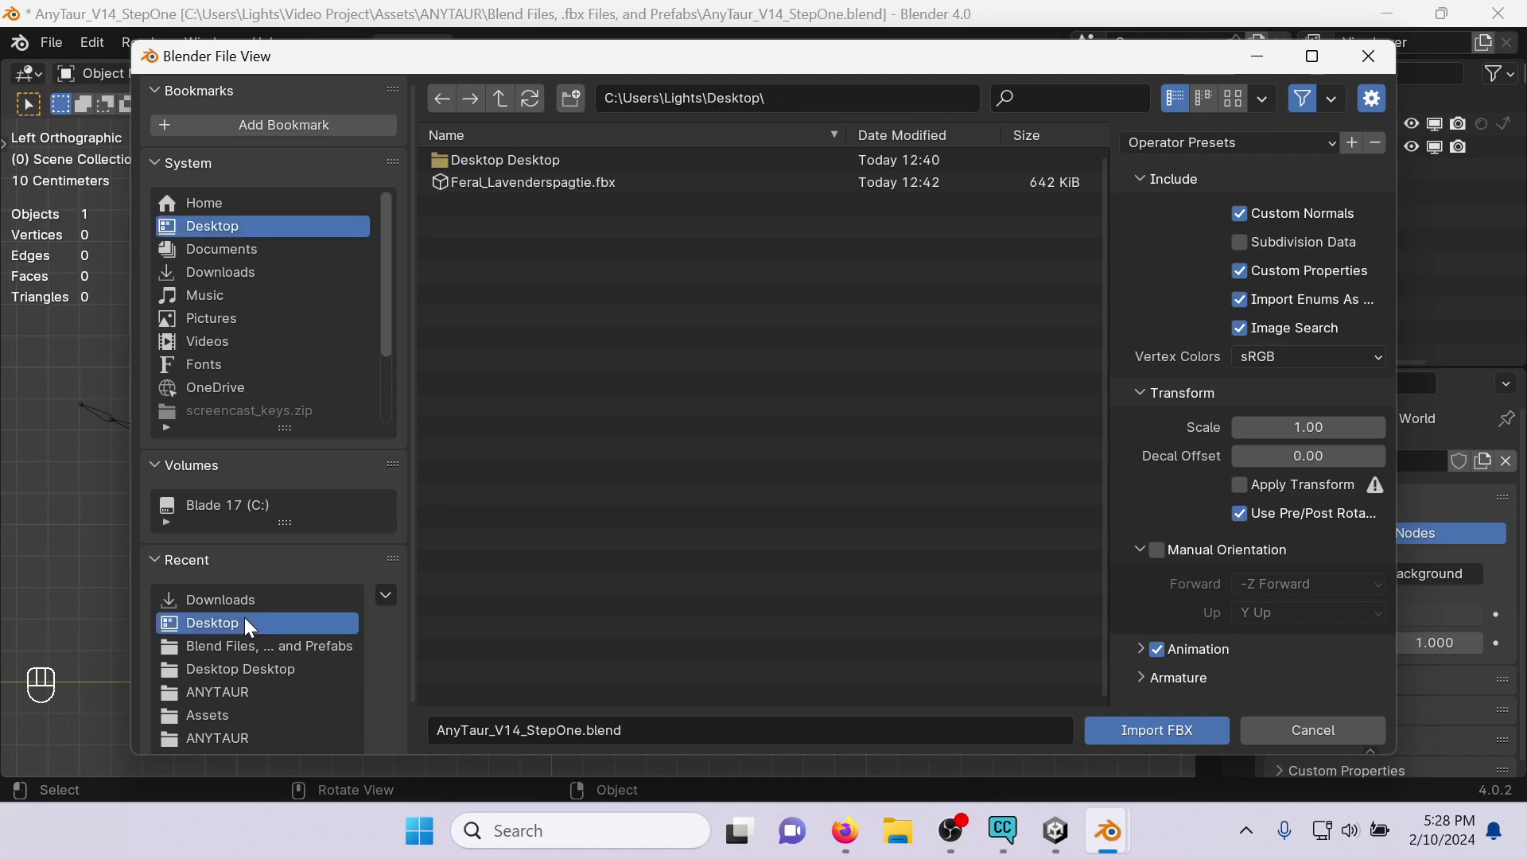
click(557, 181)
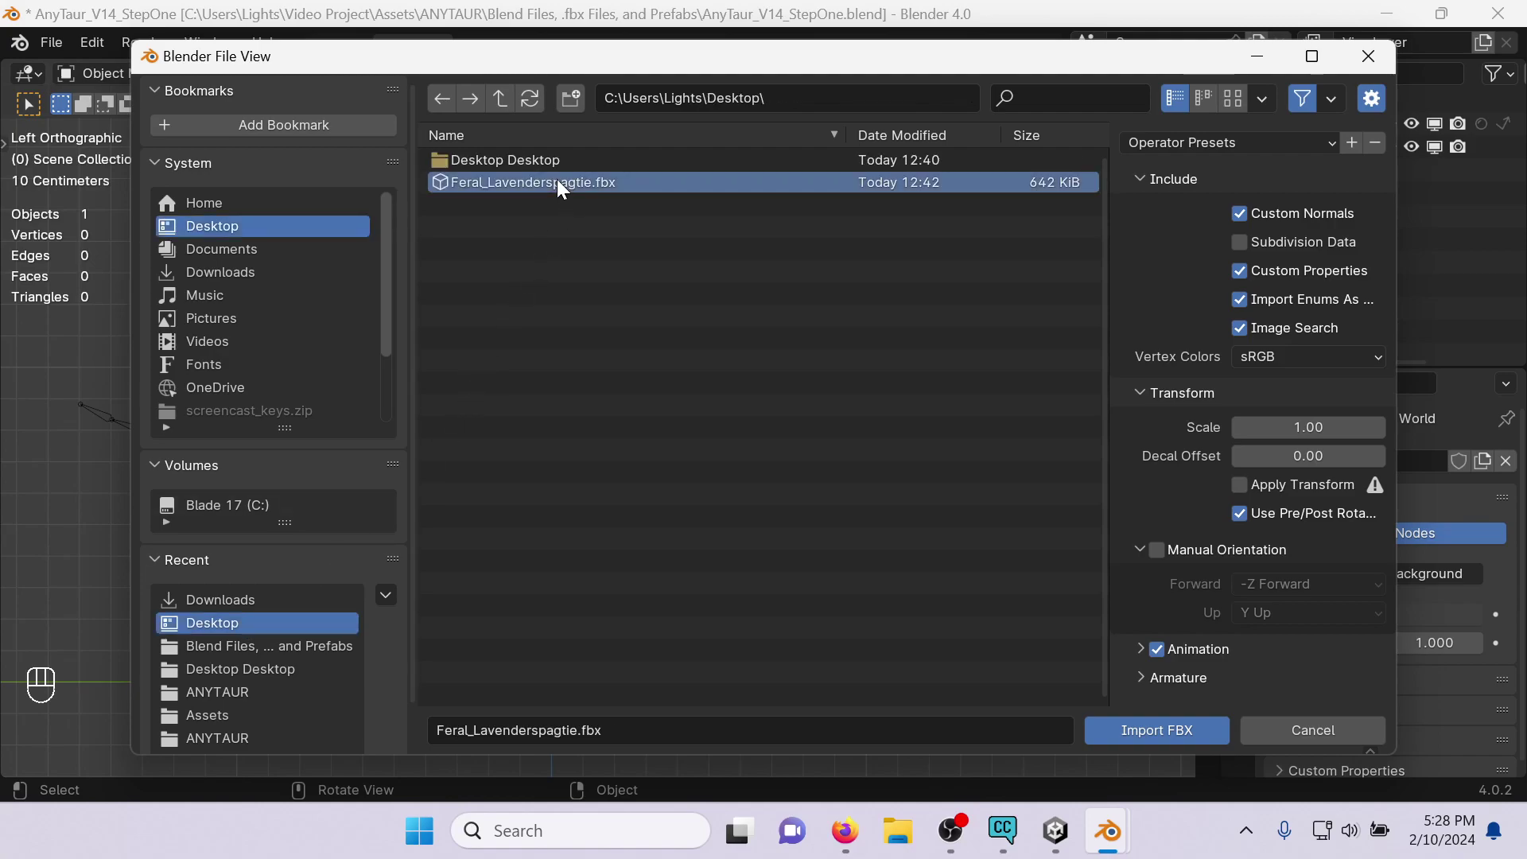
click(1182, 739)
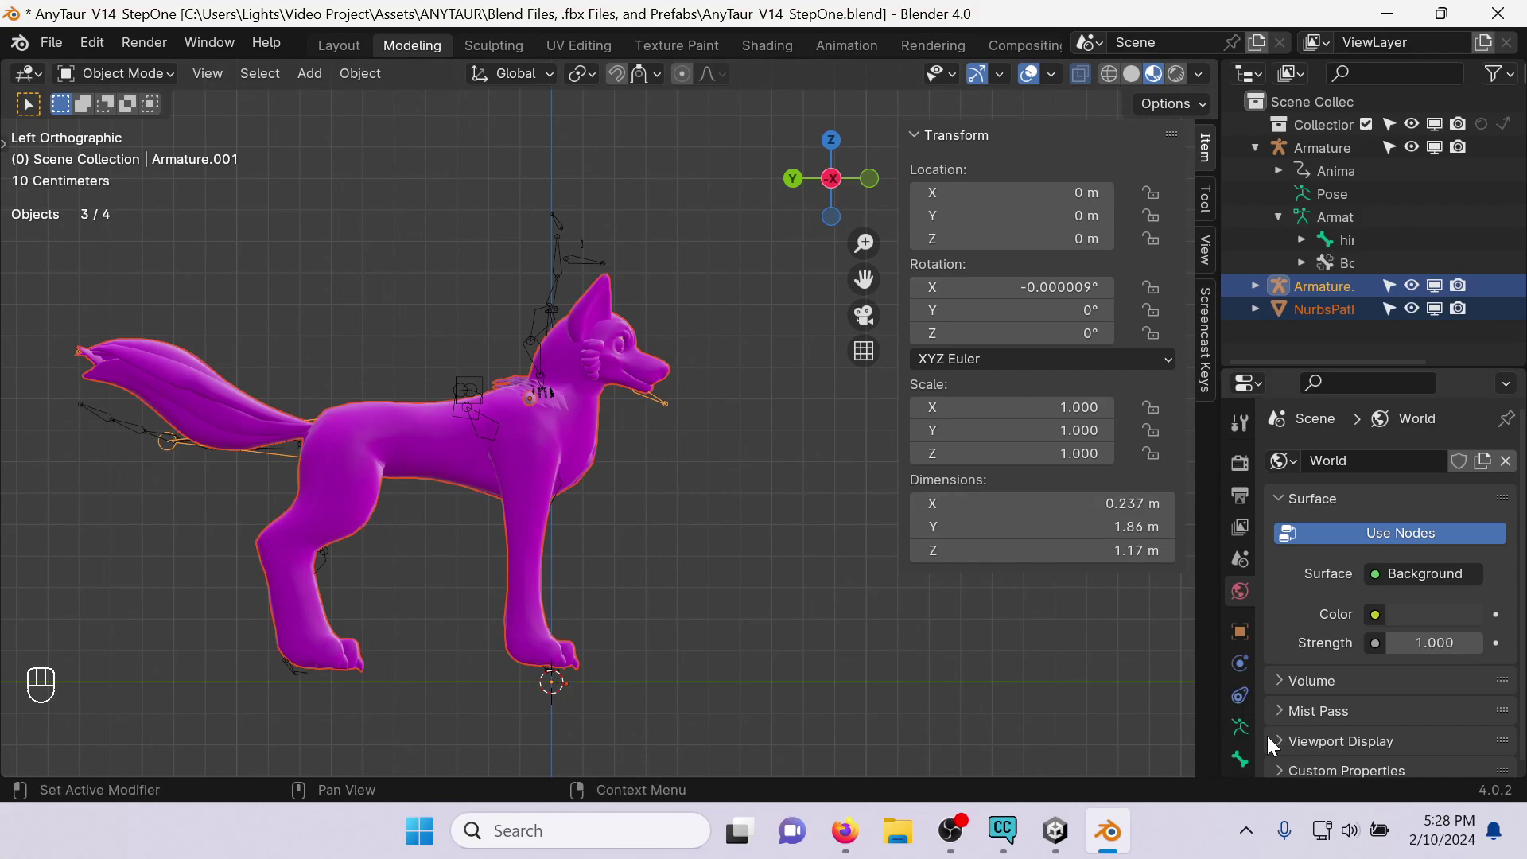
Set the imported model's armature to display In Front so its bones show through the mesh.
click(1241, 729)
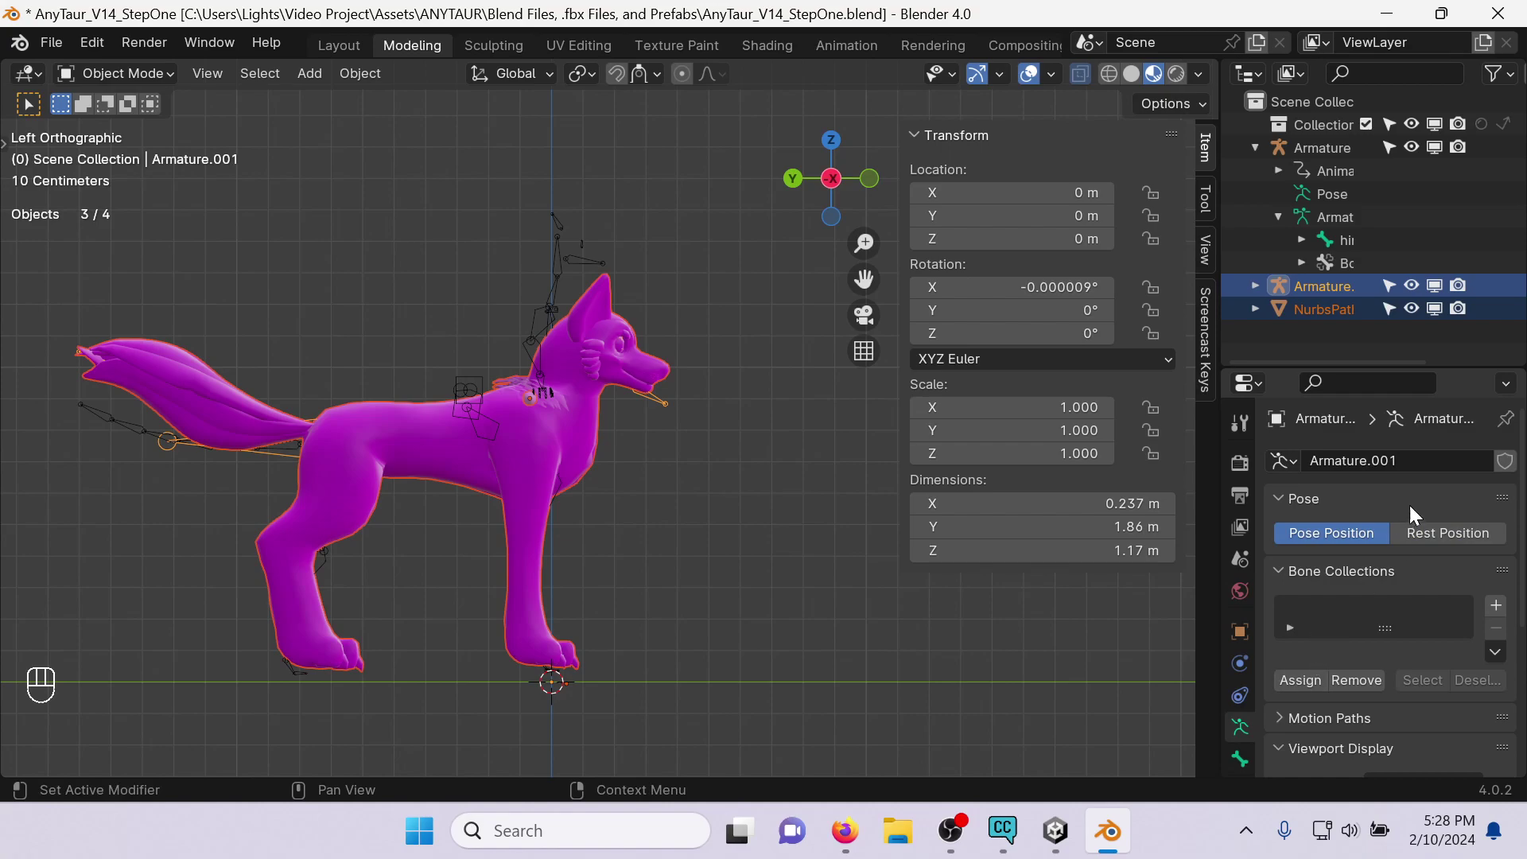
scroll(1409, 504, down, 5)
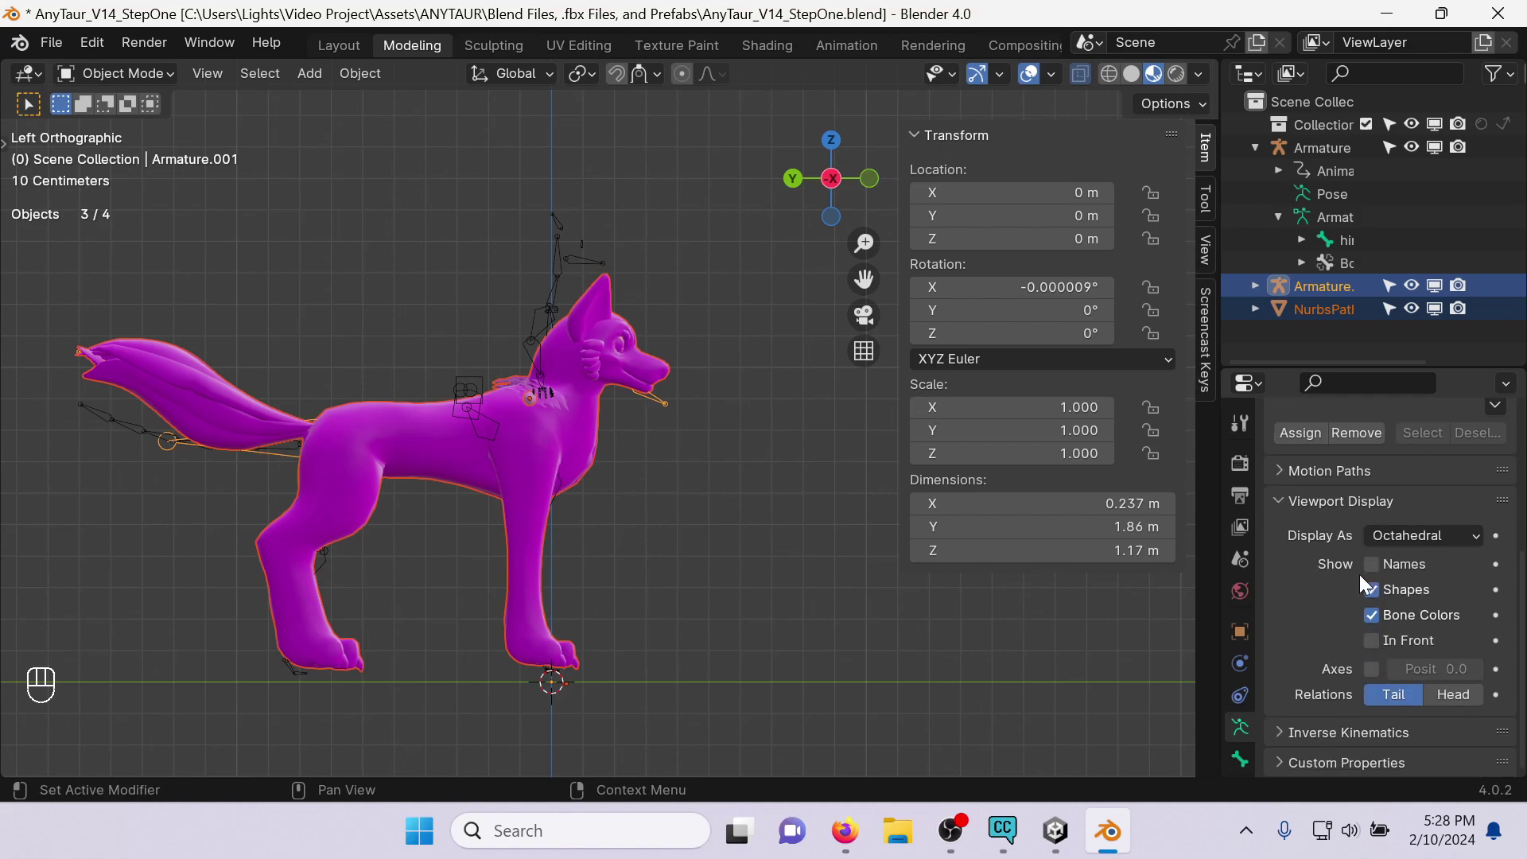
click(1373, 641)
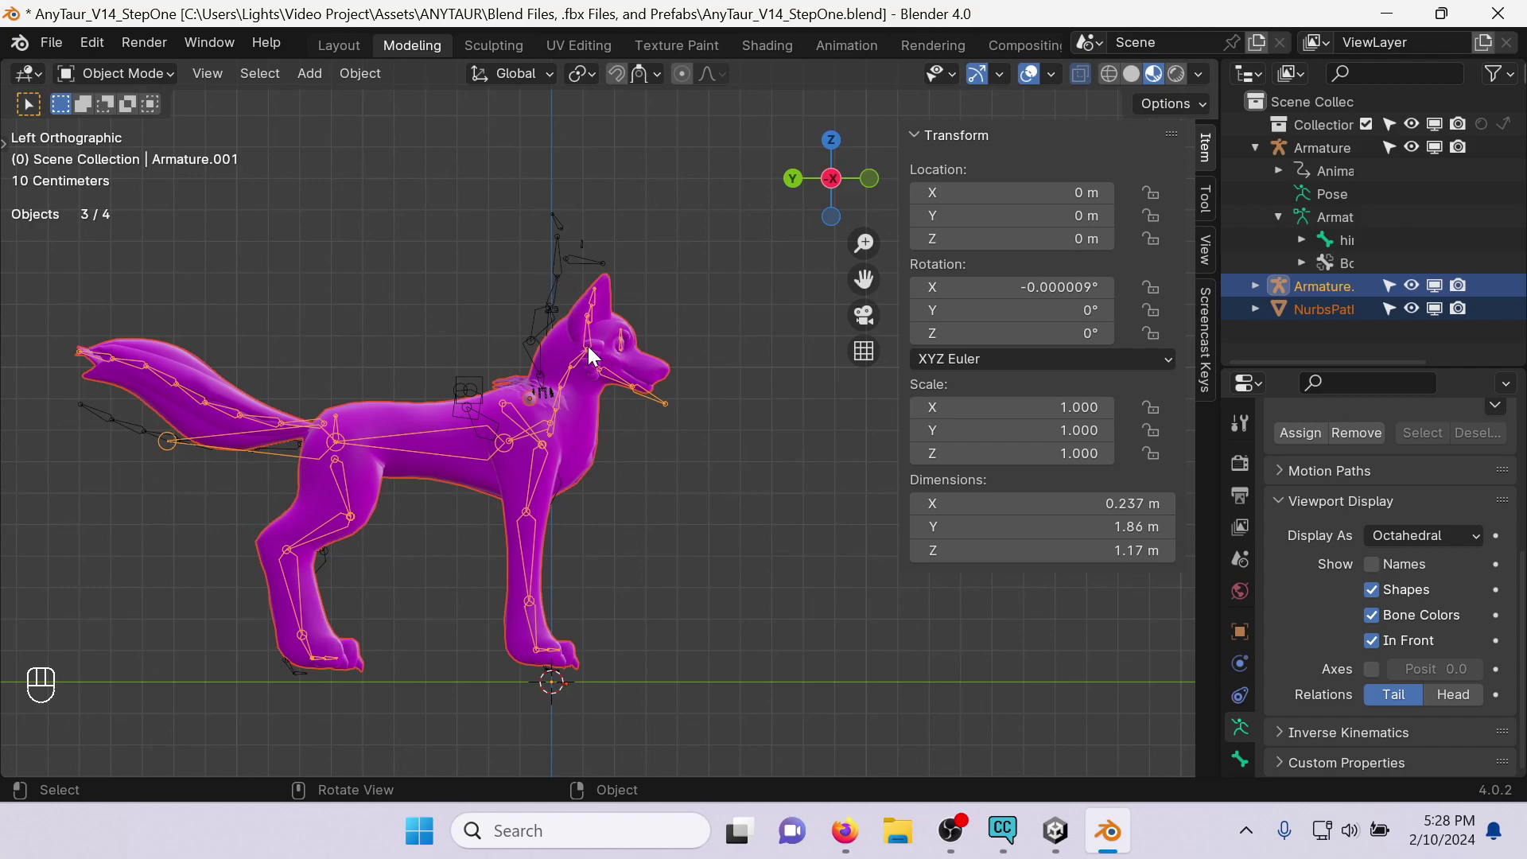
Try scaling up the imported feral model with its armature around the median point, undoing each attempt.
key(s)
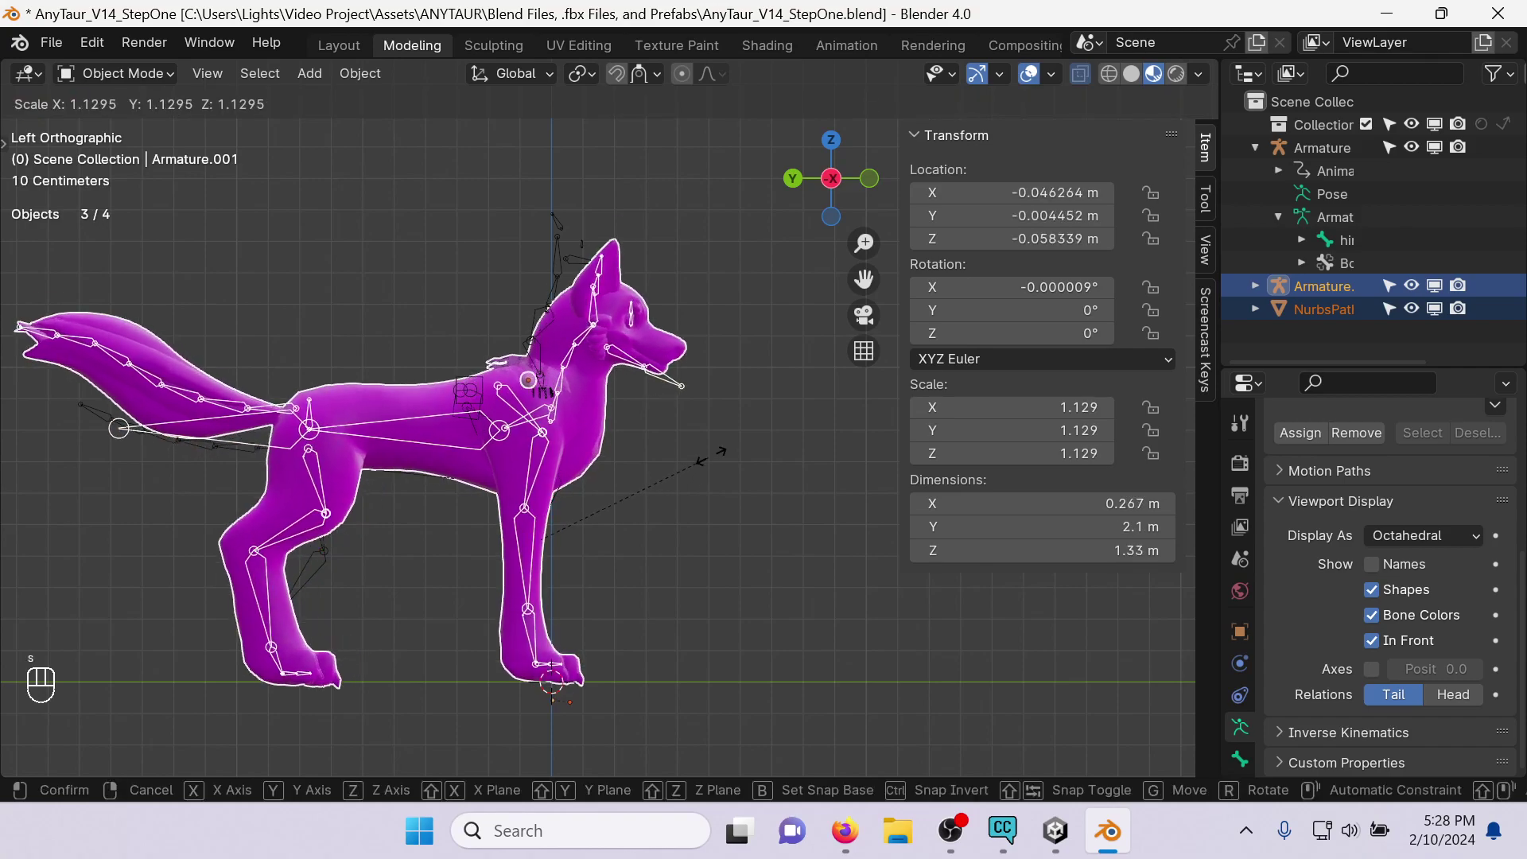
click(722, 450)
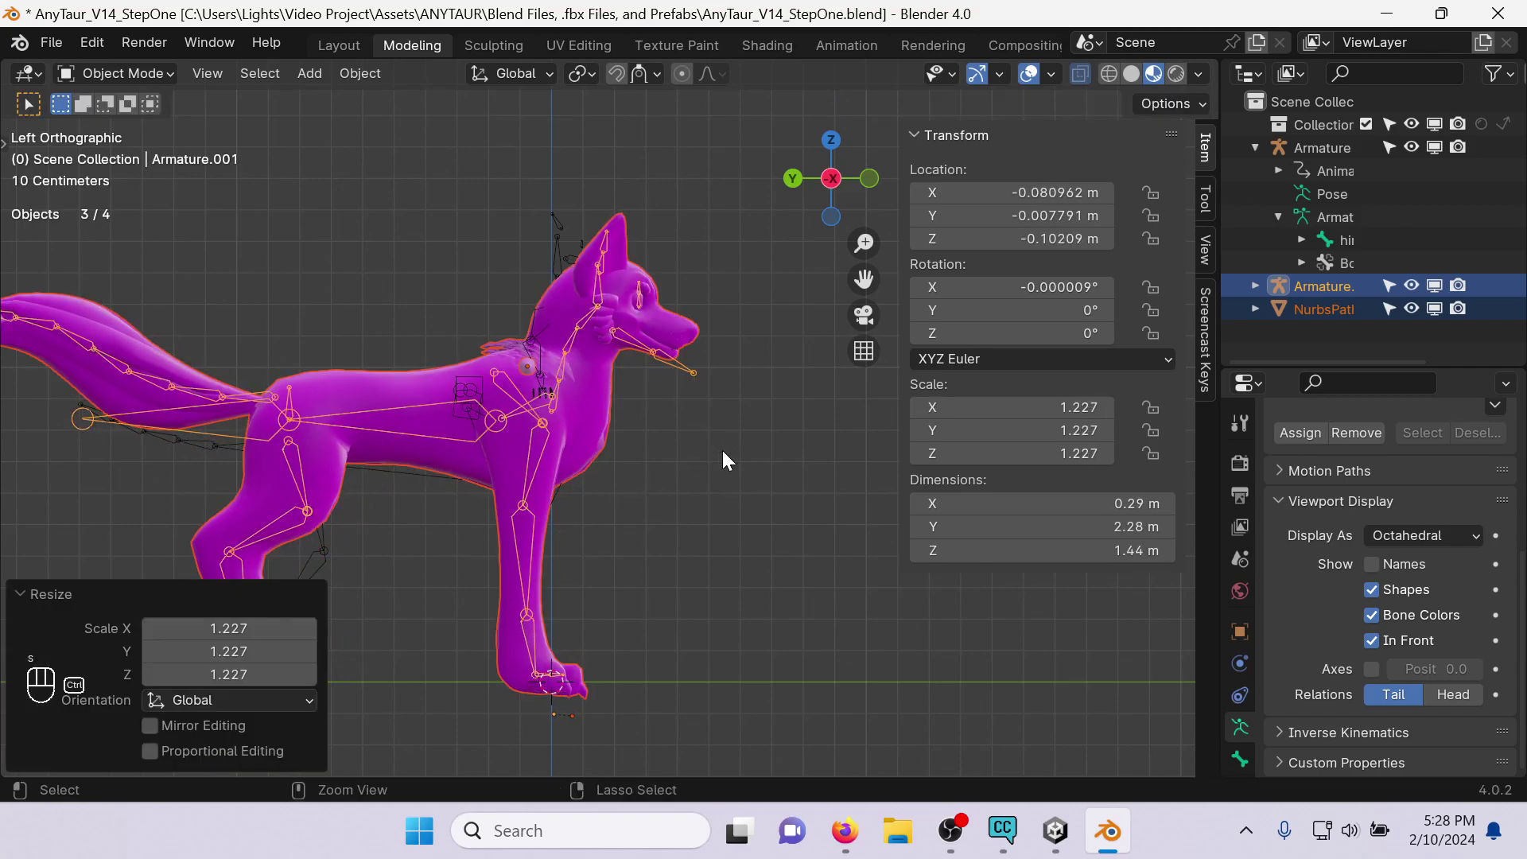
key(ctrl+z)
key(s)
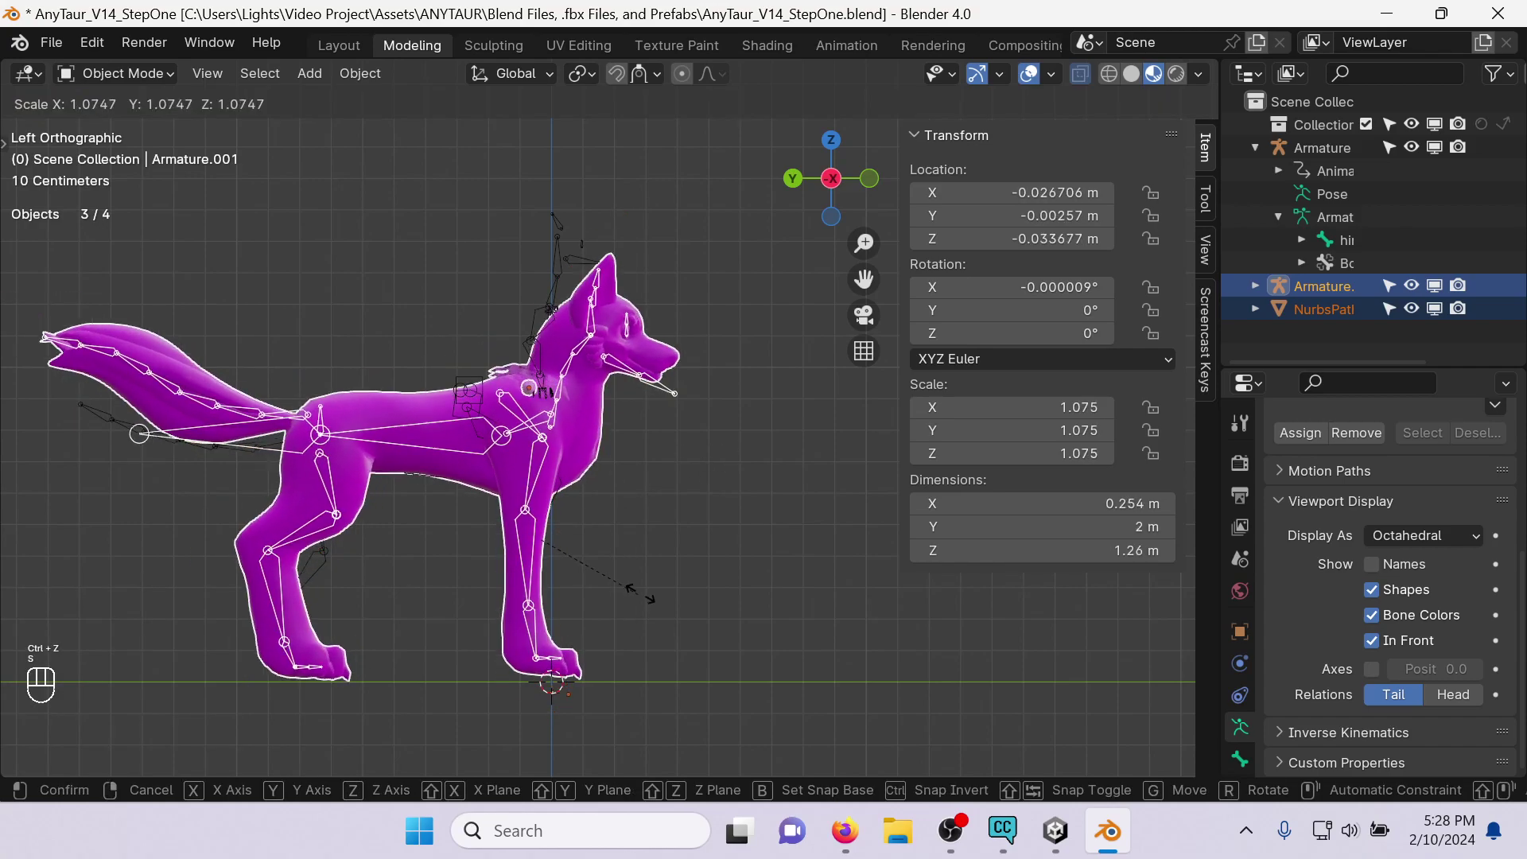
click(523, 760)
key(ctrl+z)
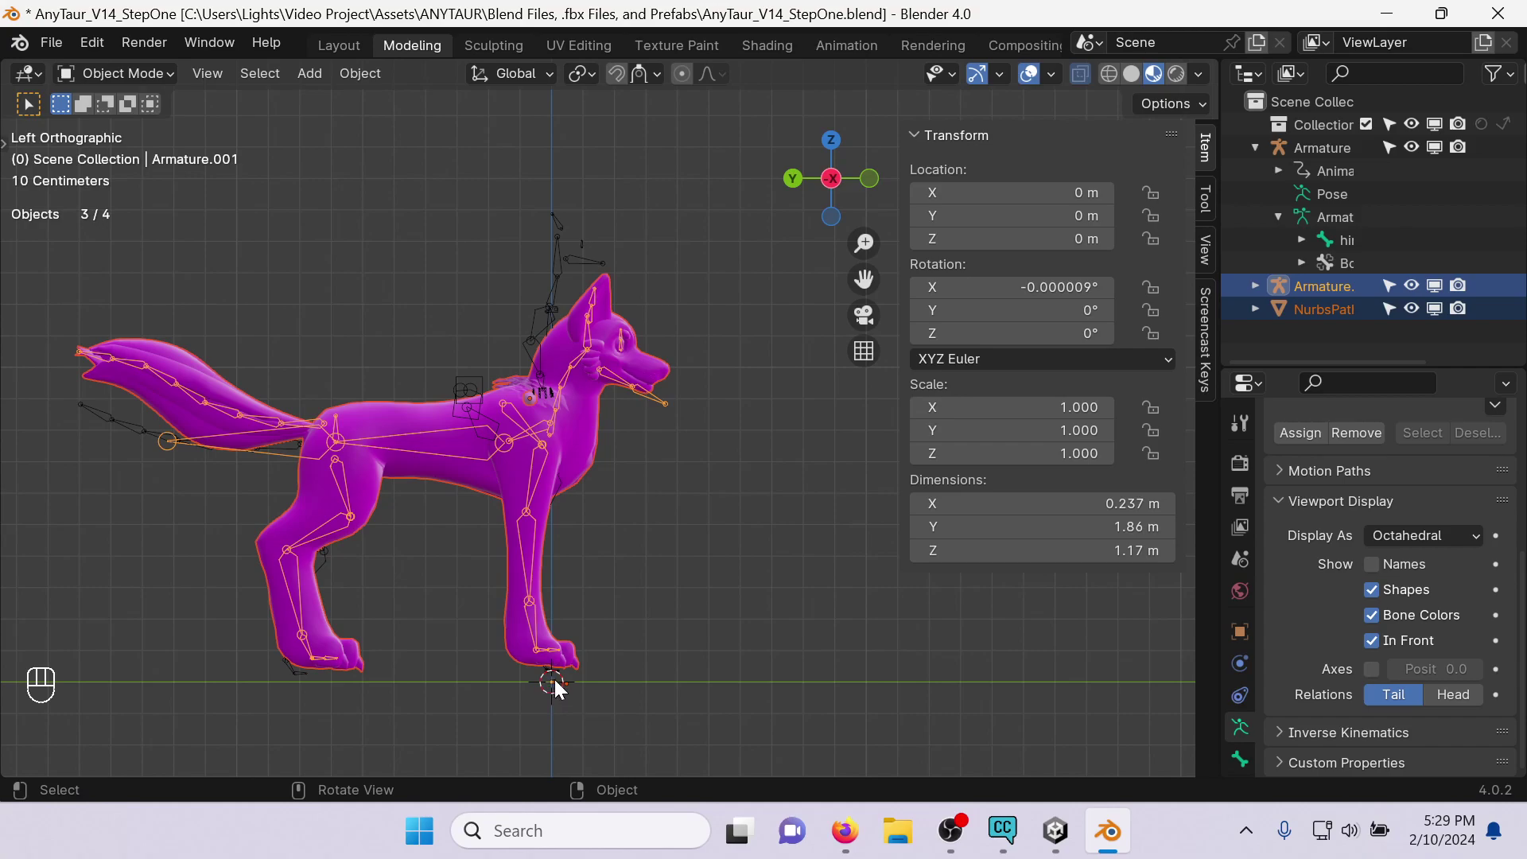
Set the pivot point to the 3D Cursor and scale up the feral model with its armature by about 1.129.
key(period)
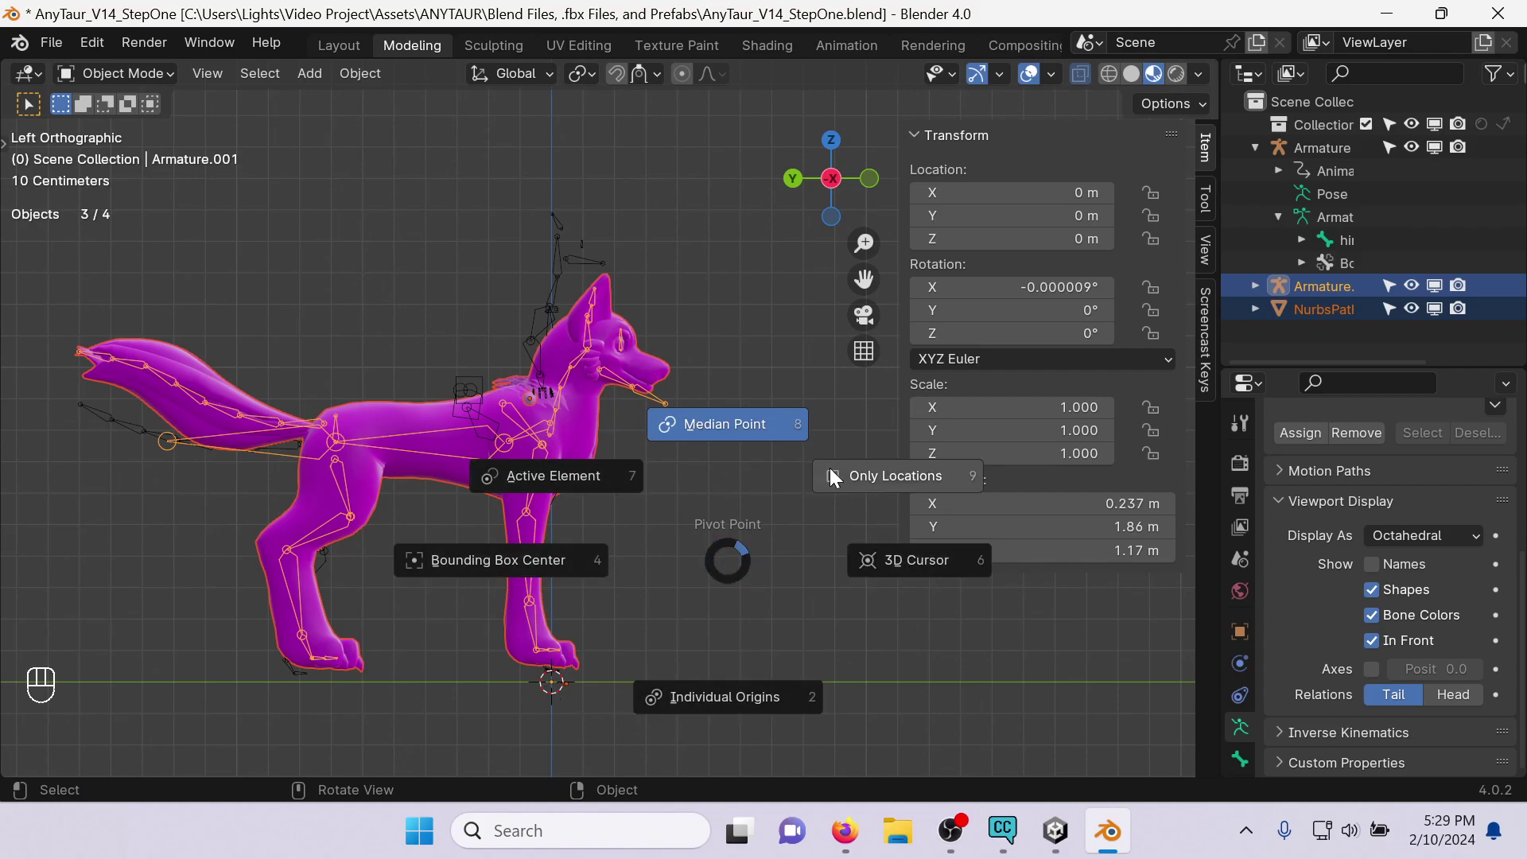
click(930, 557)
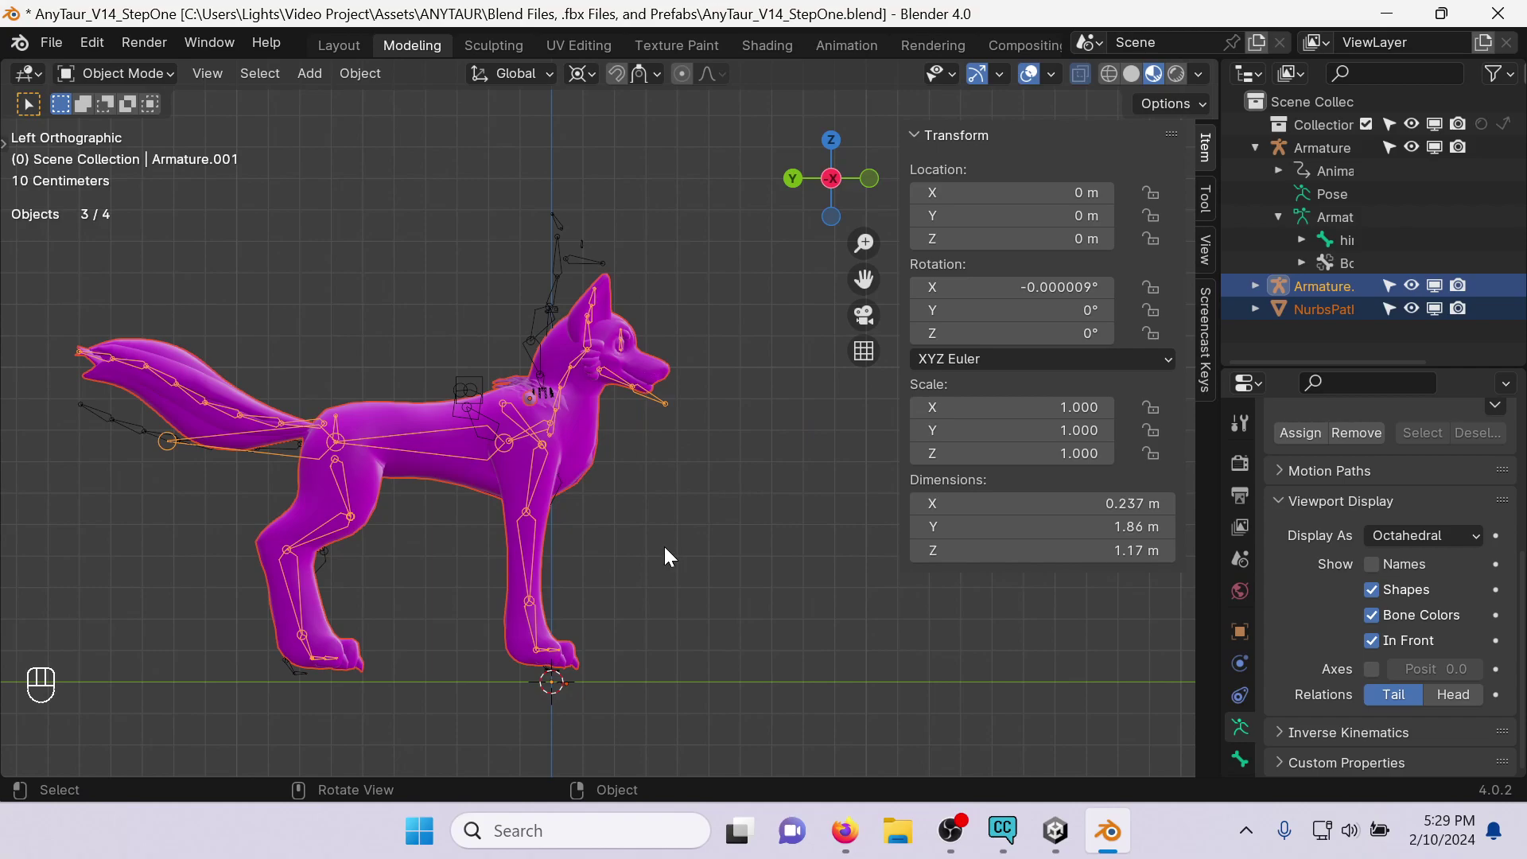
key(s)
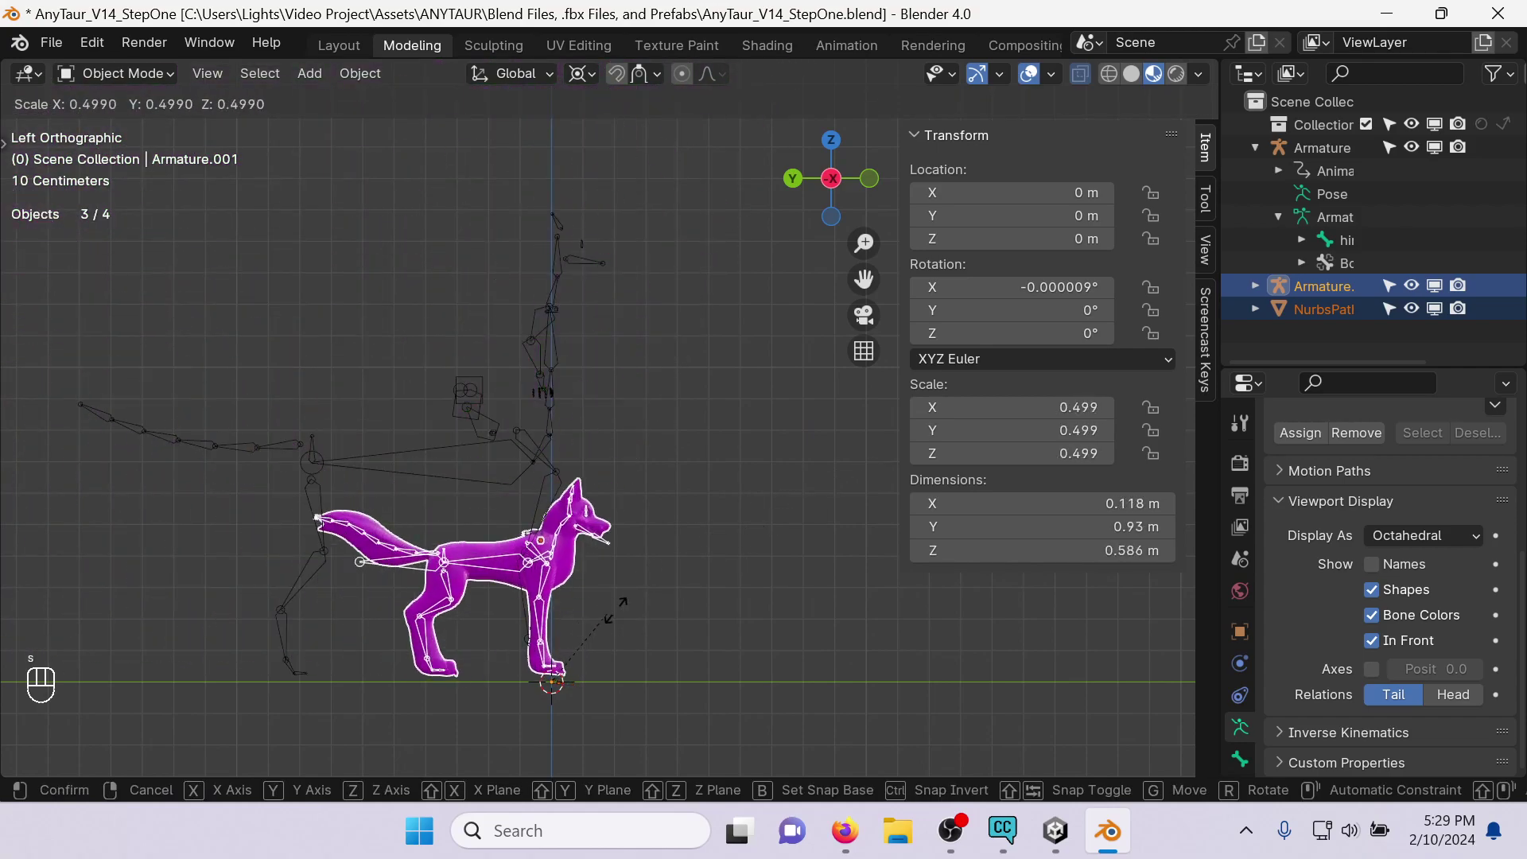
click(716, 569)
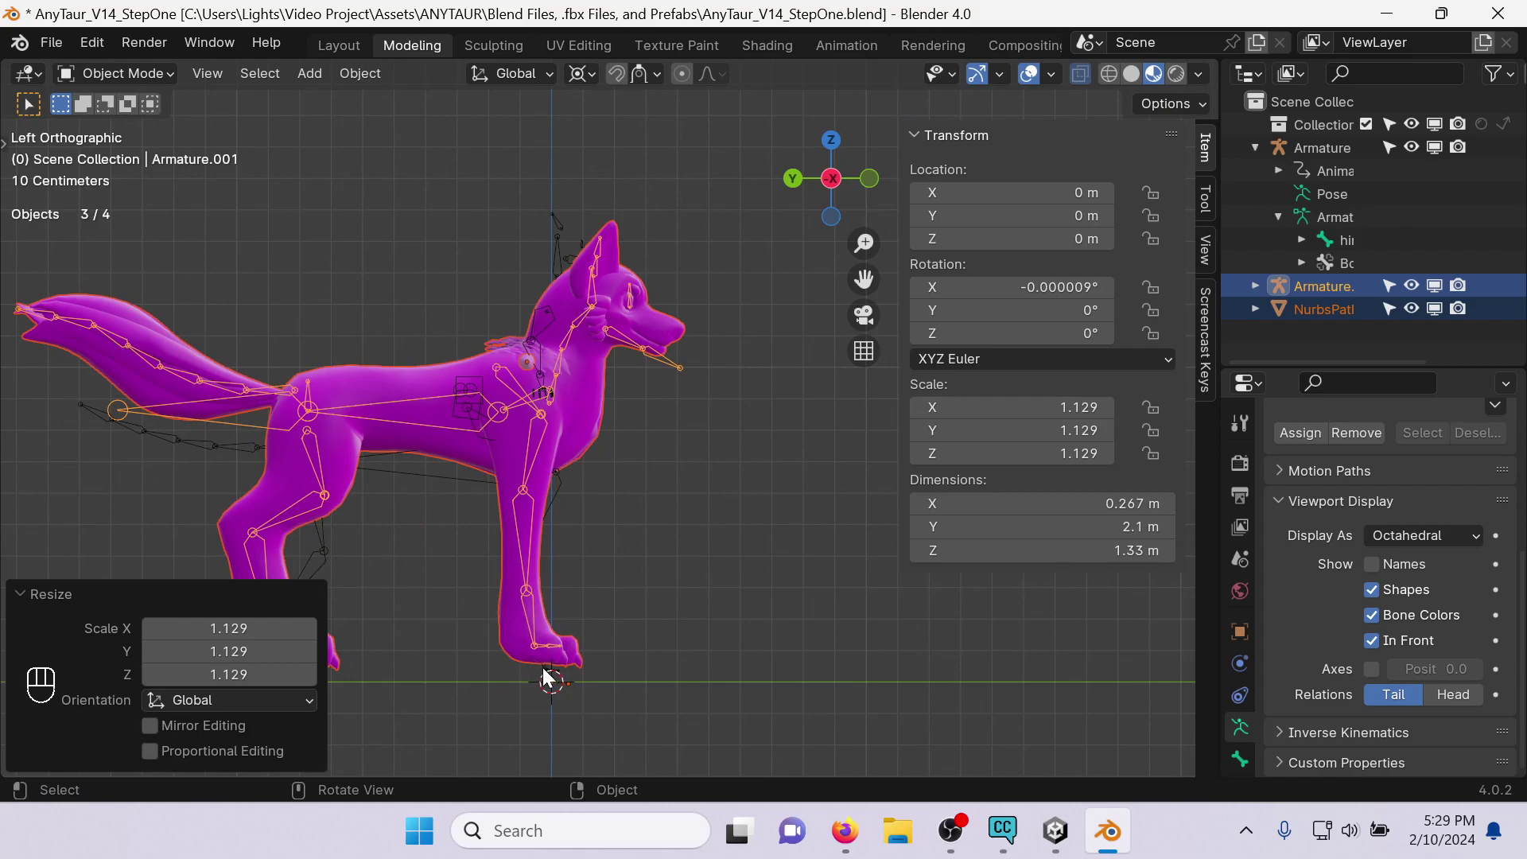
Select the feral armature and Body mesh and move them down about 0.028 m along Z towards the ground line.
click(530, 632)
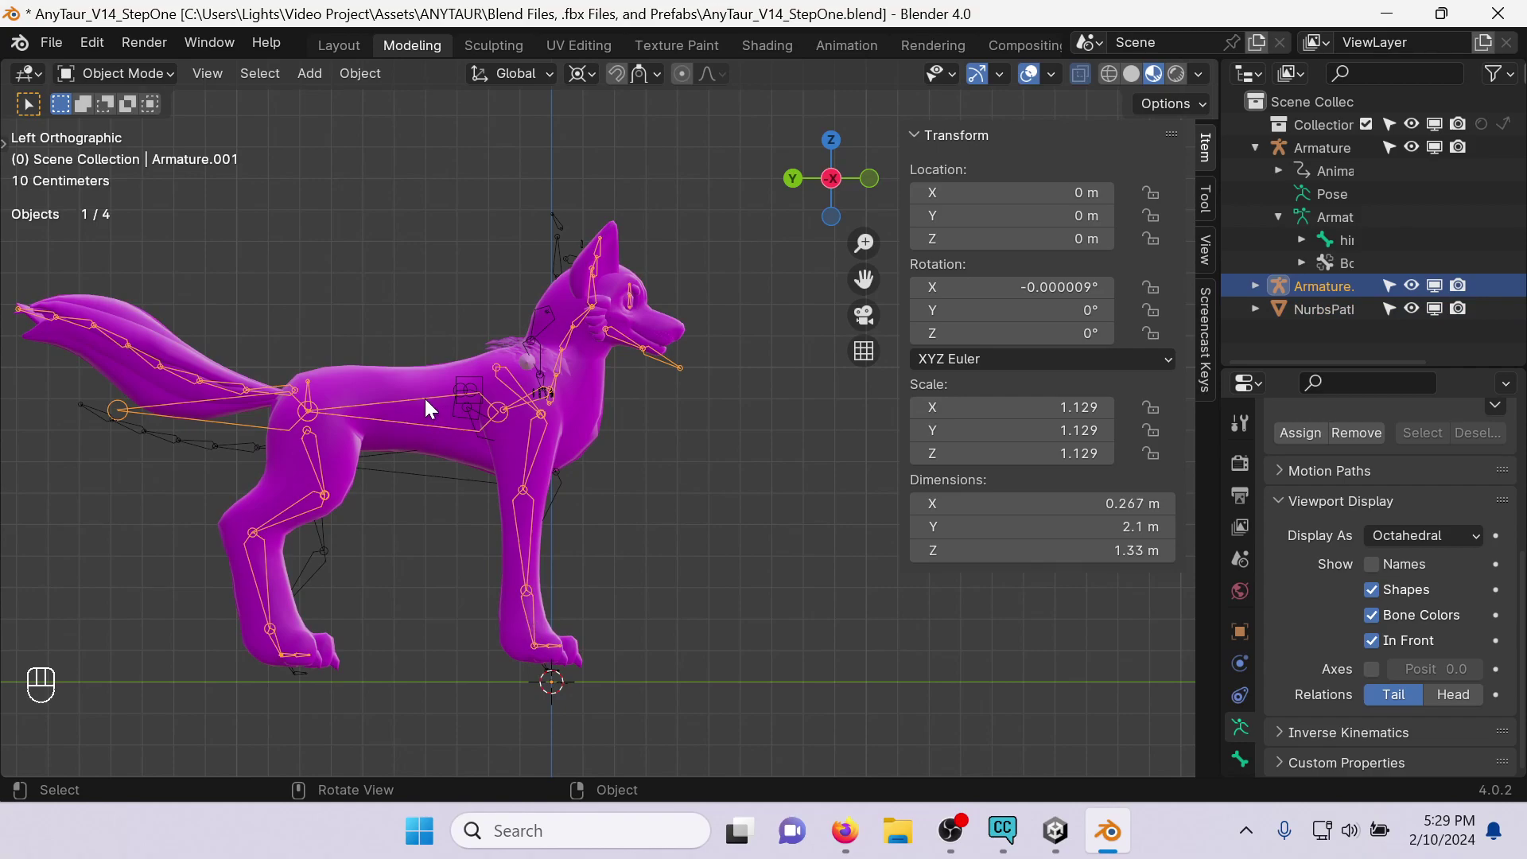
key(shift)
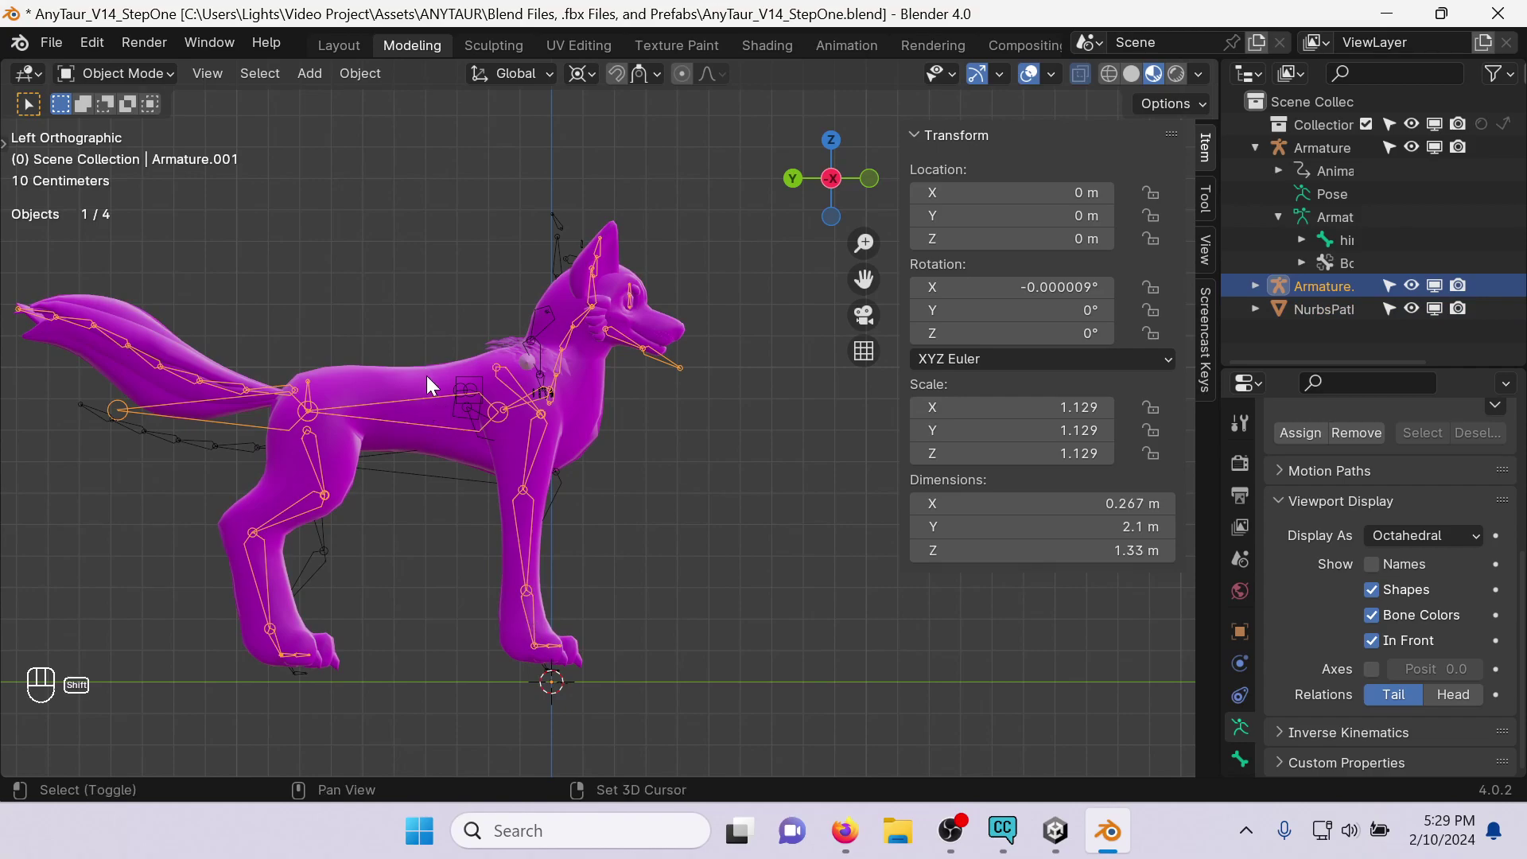
shift+click(426, 375)
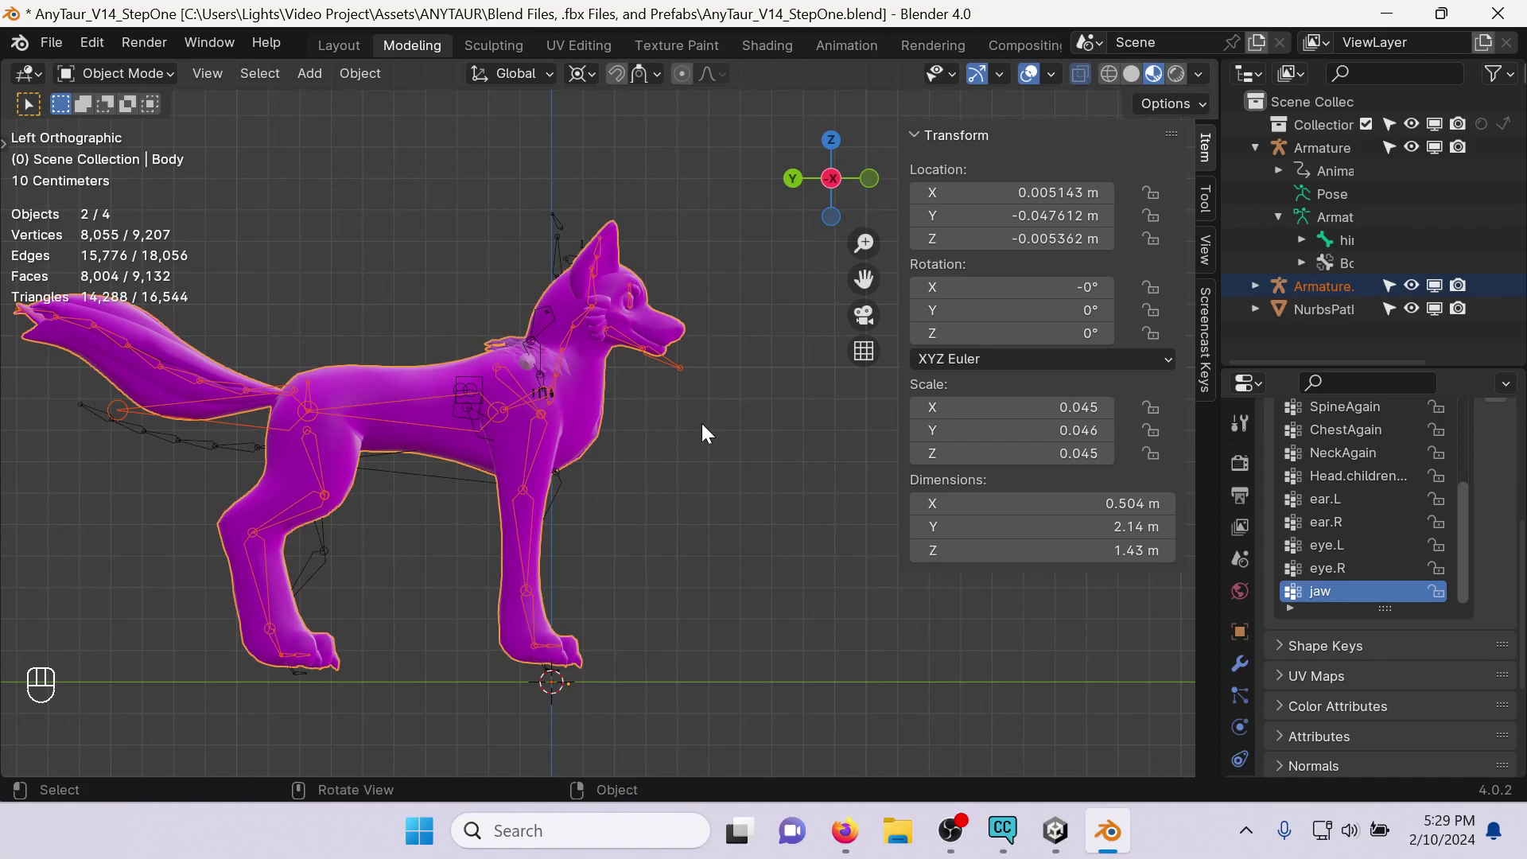
key(g)
key(z)
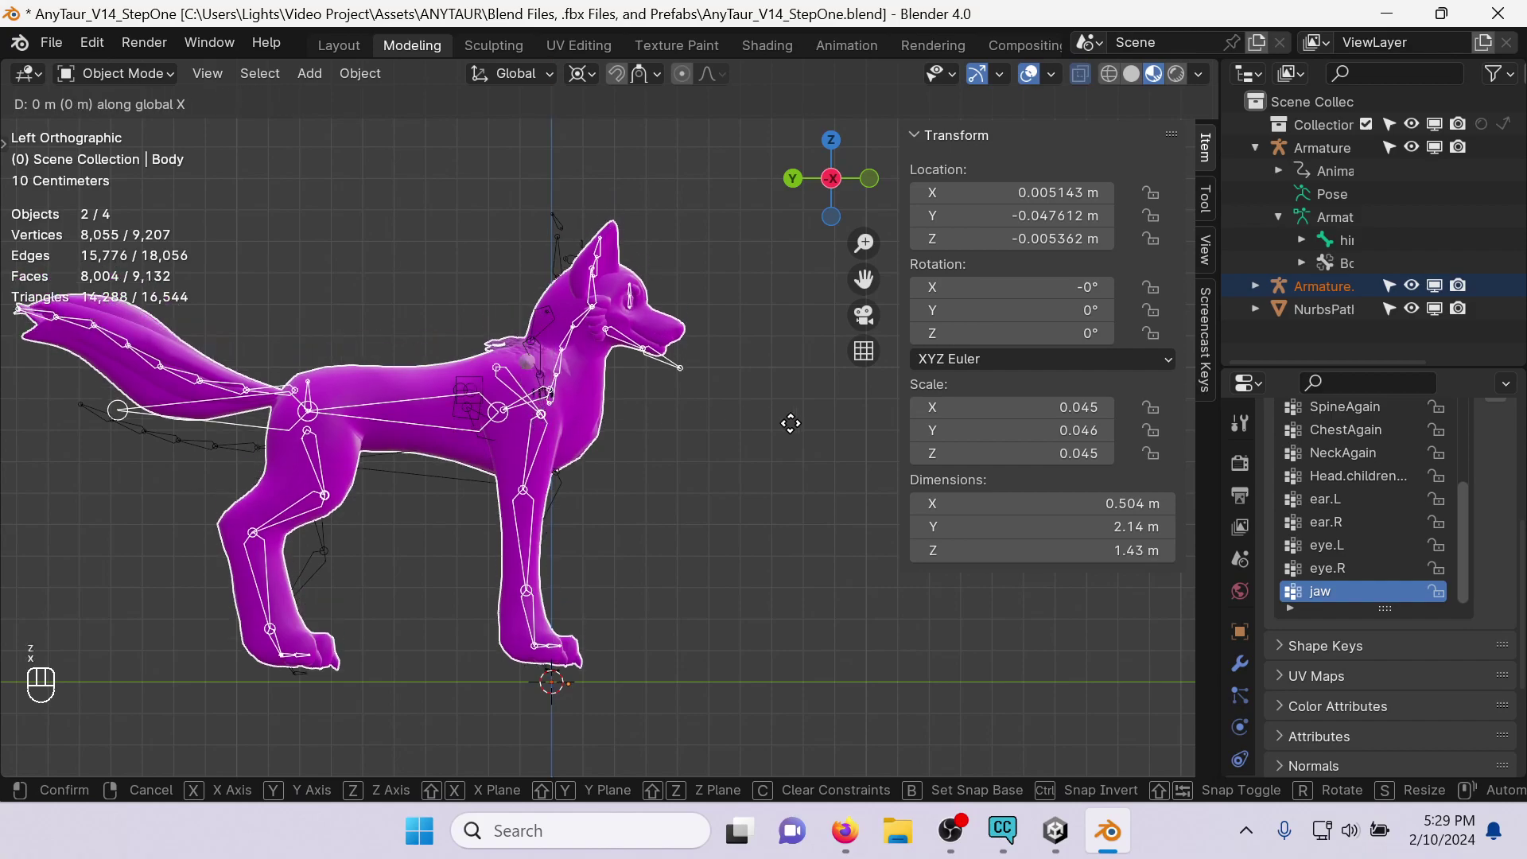
key(y)
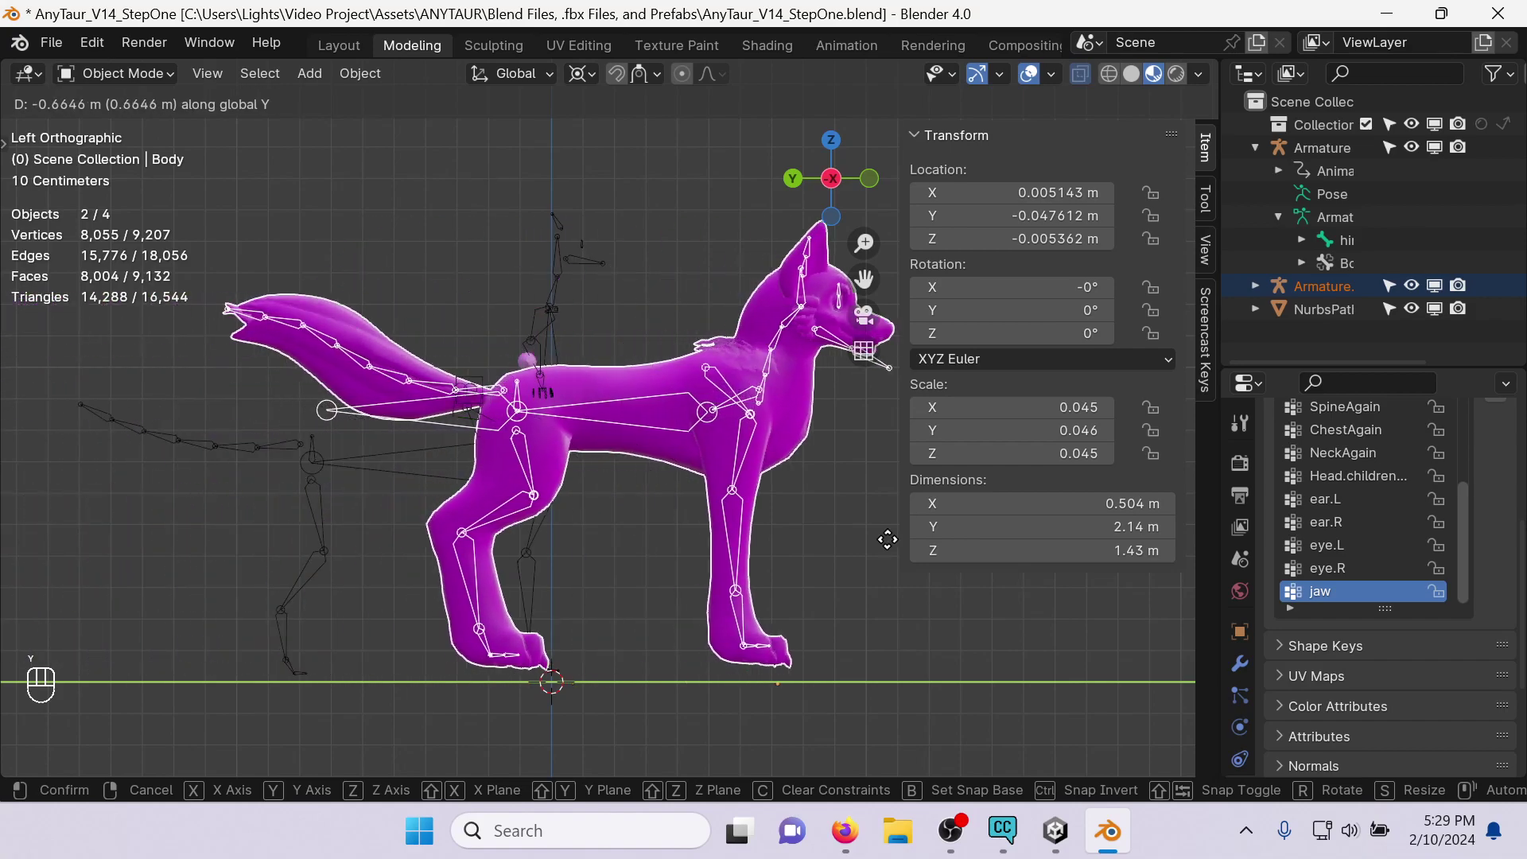
key(x)
key(z)
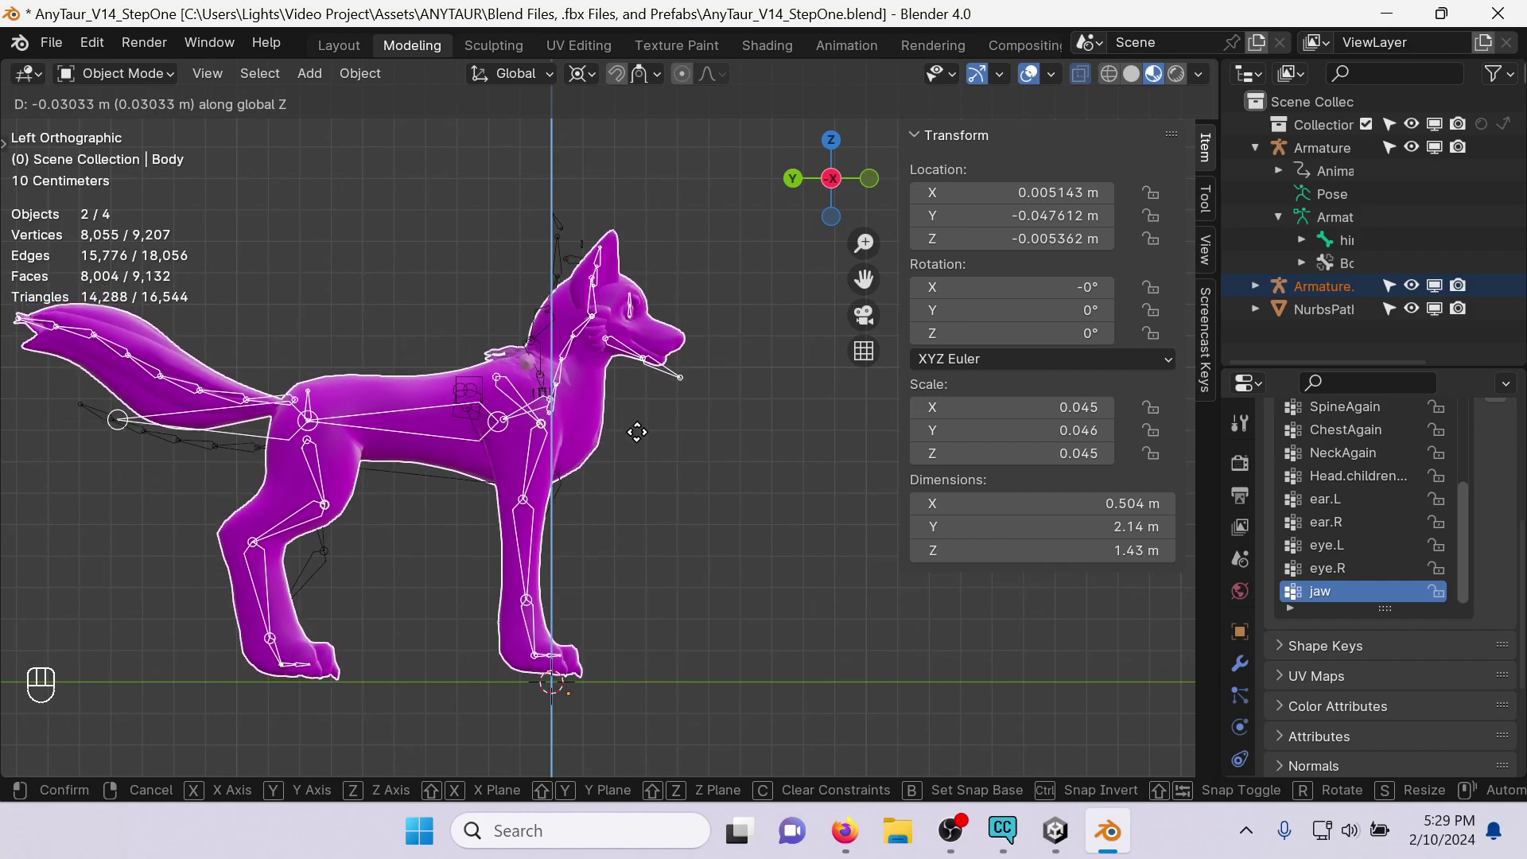
click(639, 435)
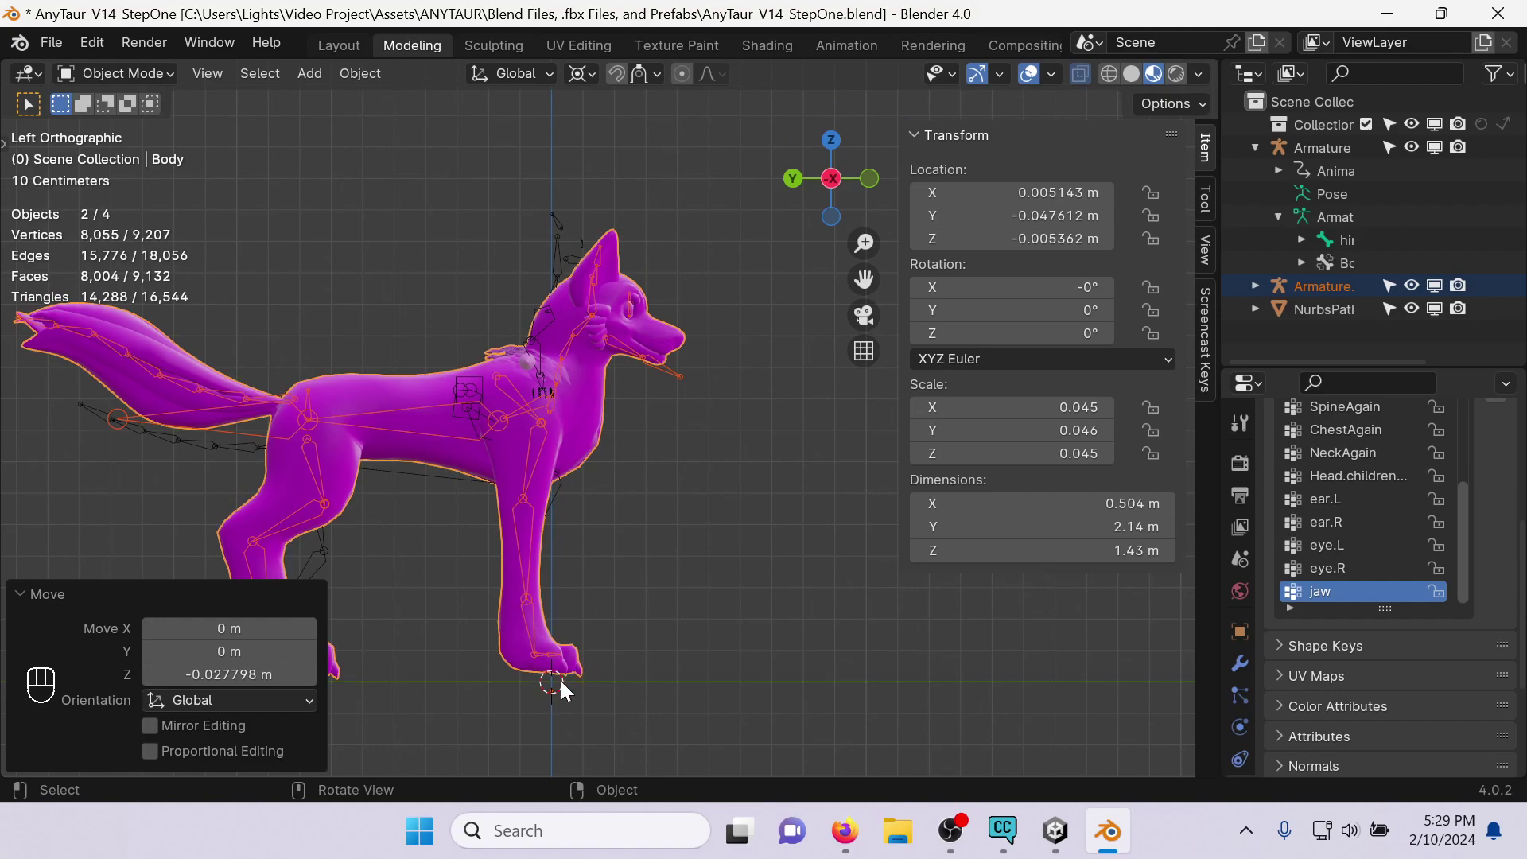
click(737, 583)
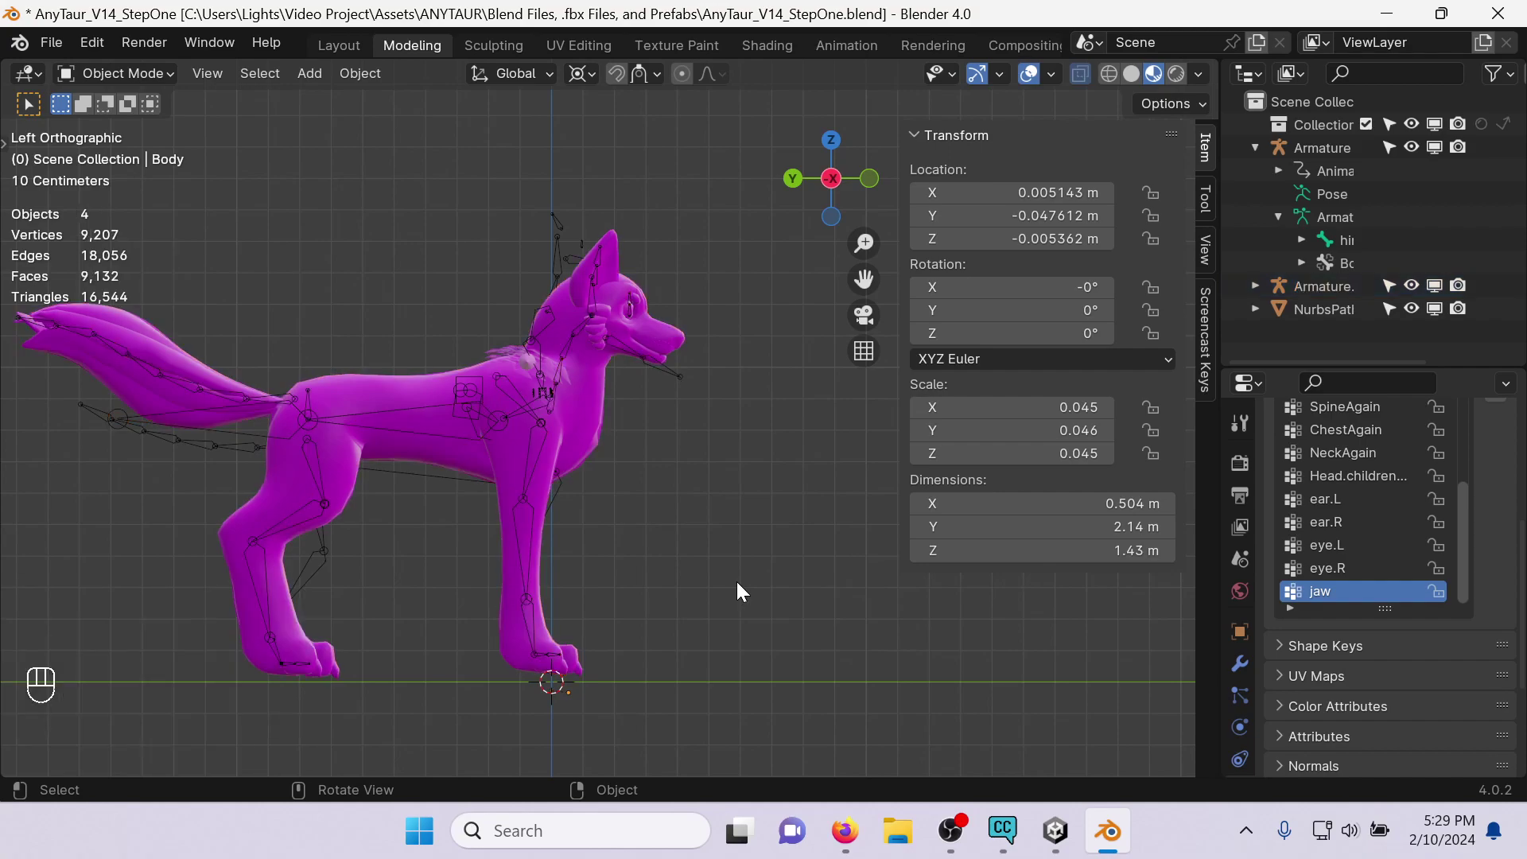
key(F3)
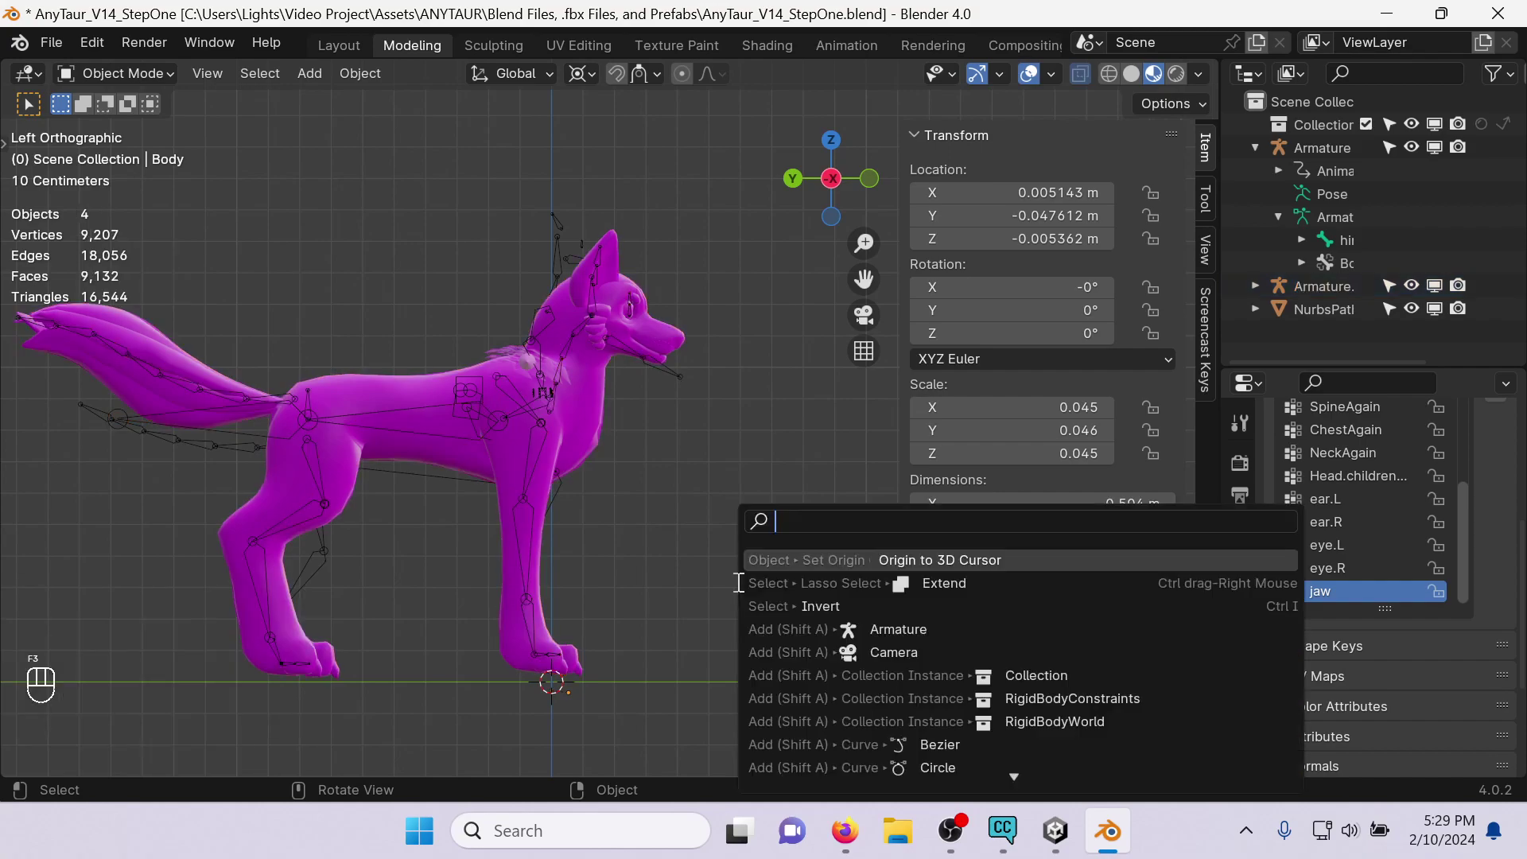
text(origin)
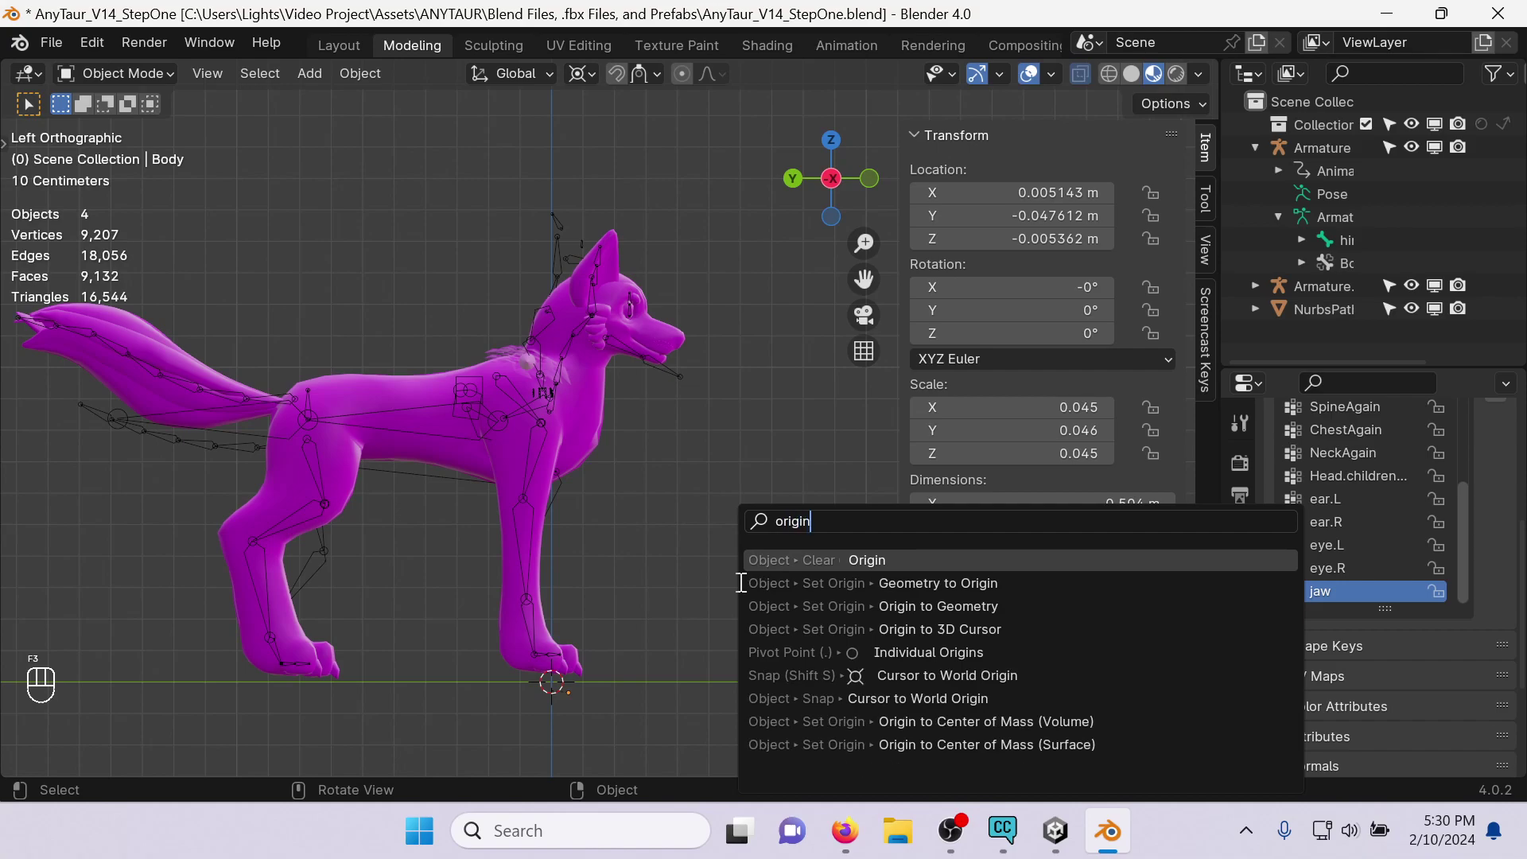
click(967, 626)
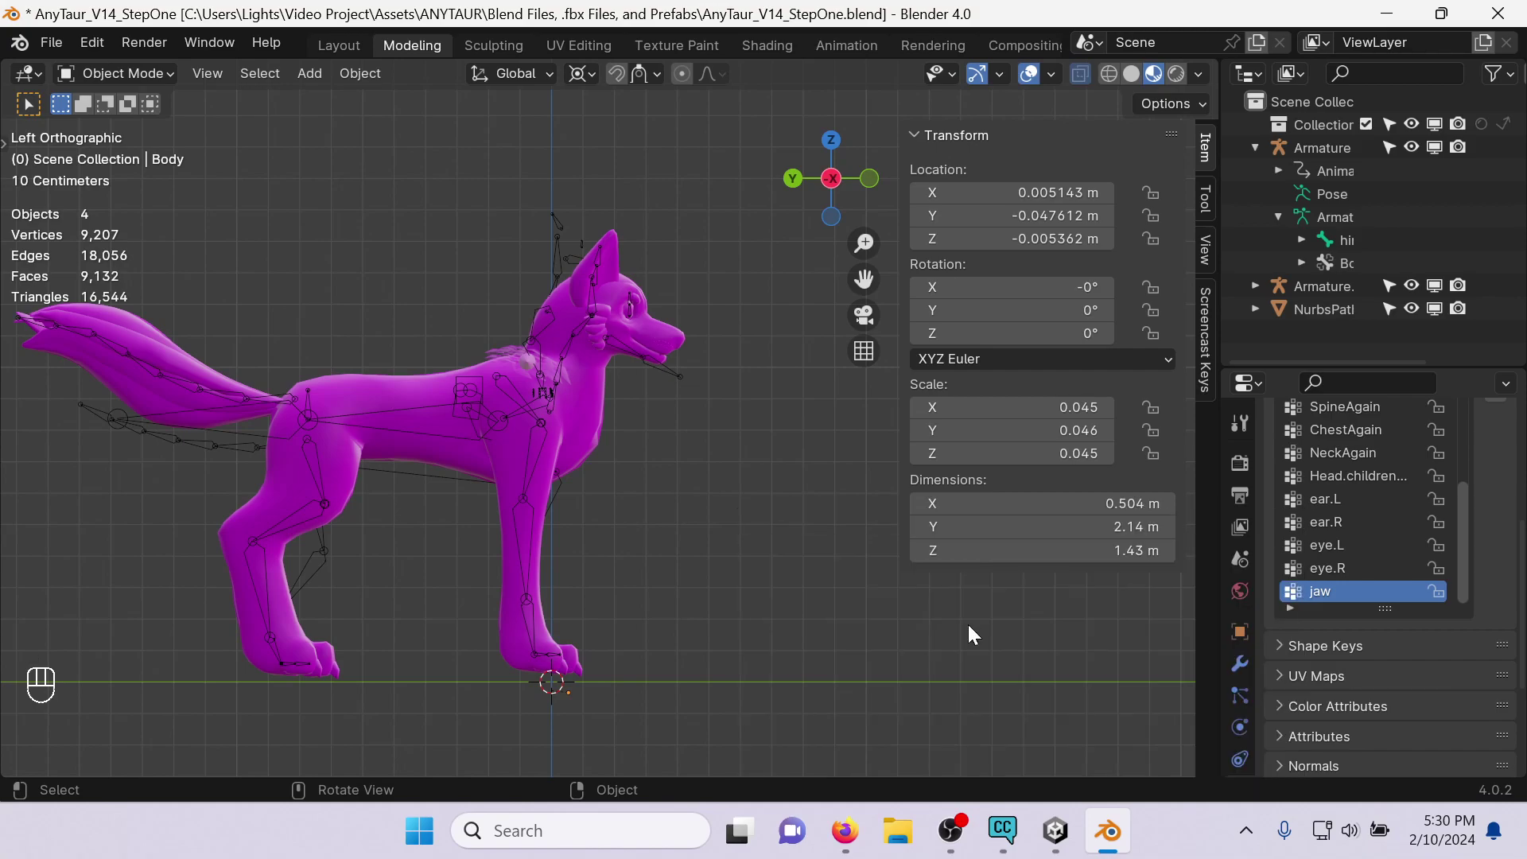
Set the origins of the feral armature and Body mesh to the 3D cursor and save the file.
middle_drag(708, 693, 650, 676)
click(504, 647)
shift+click(544, 637)
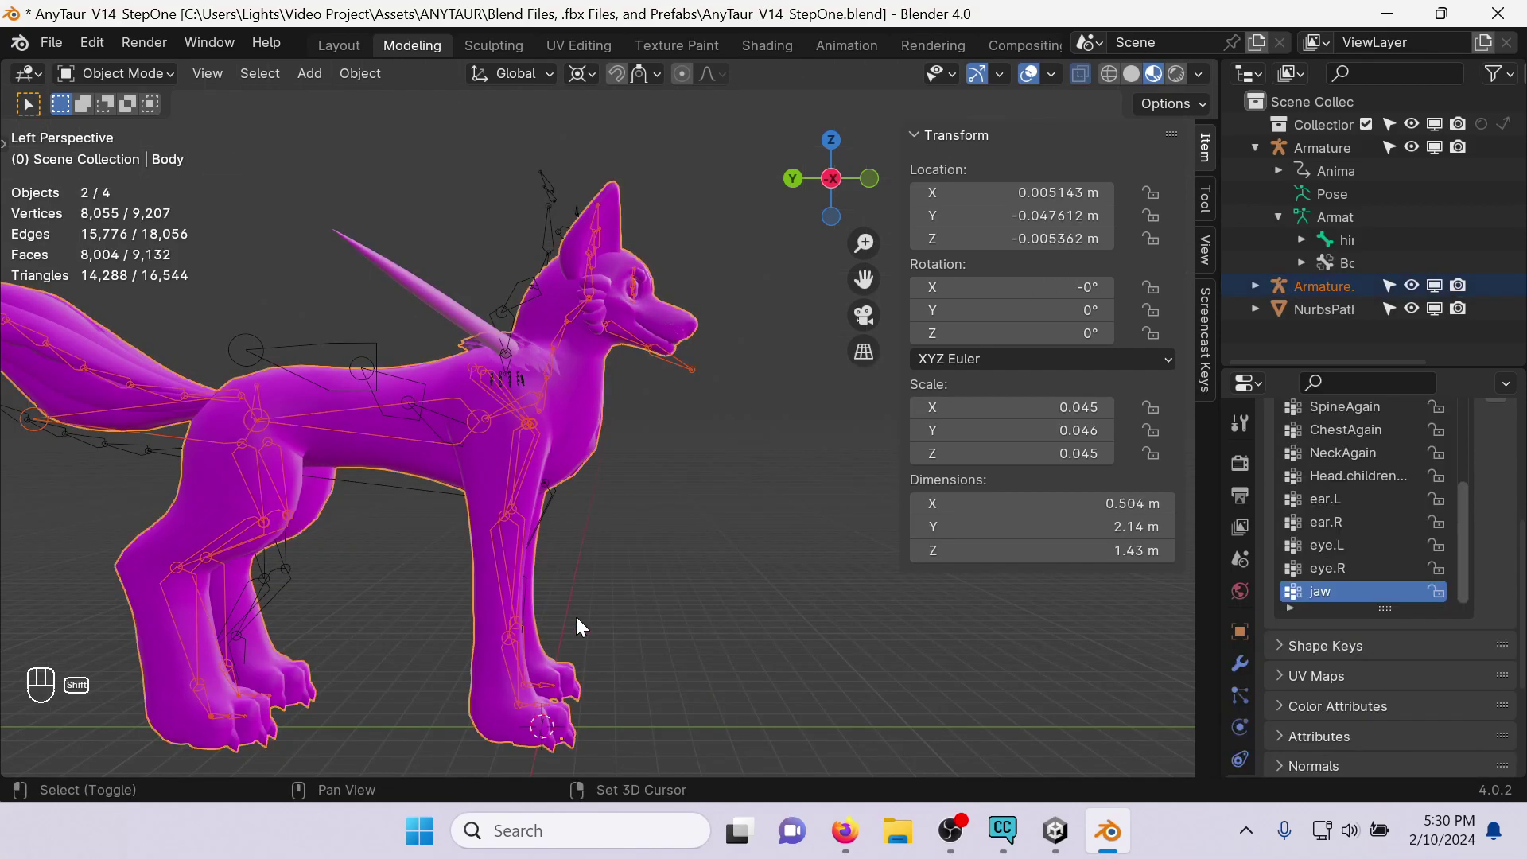
key(F3)
text(origin)
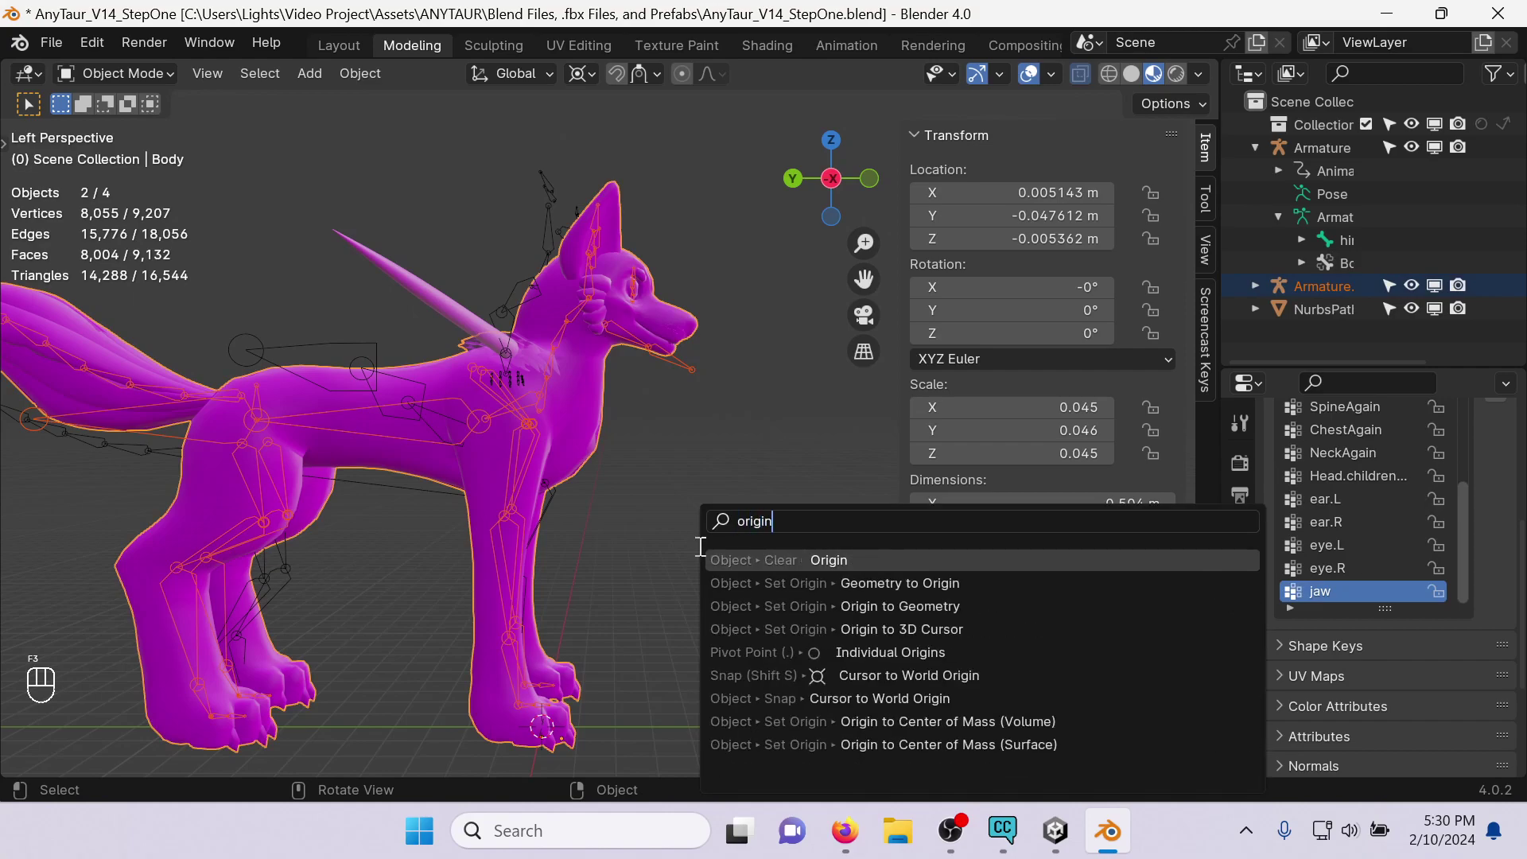
click(901, 628)
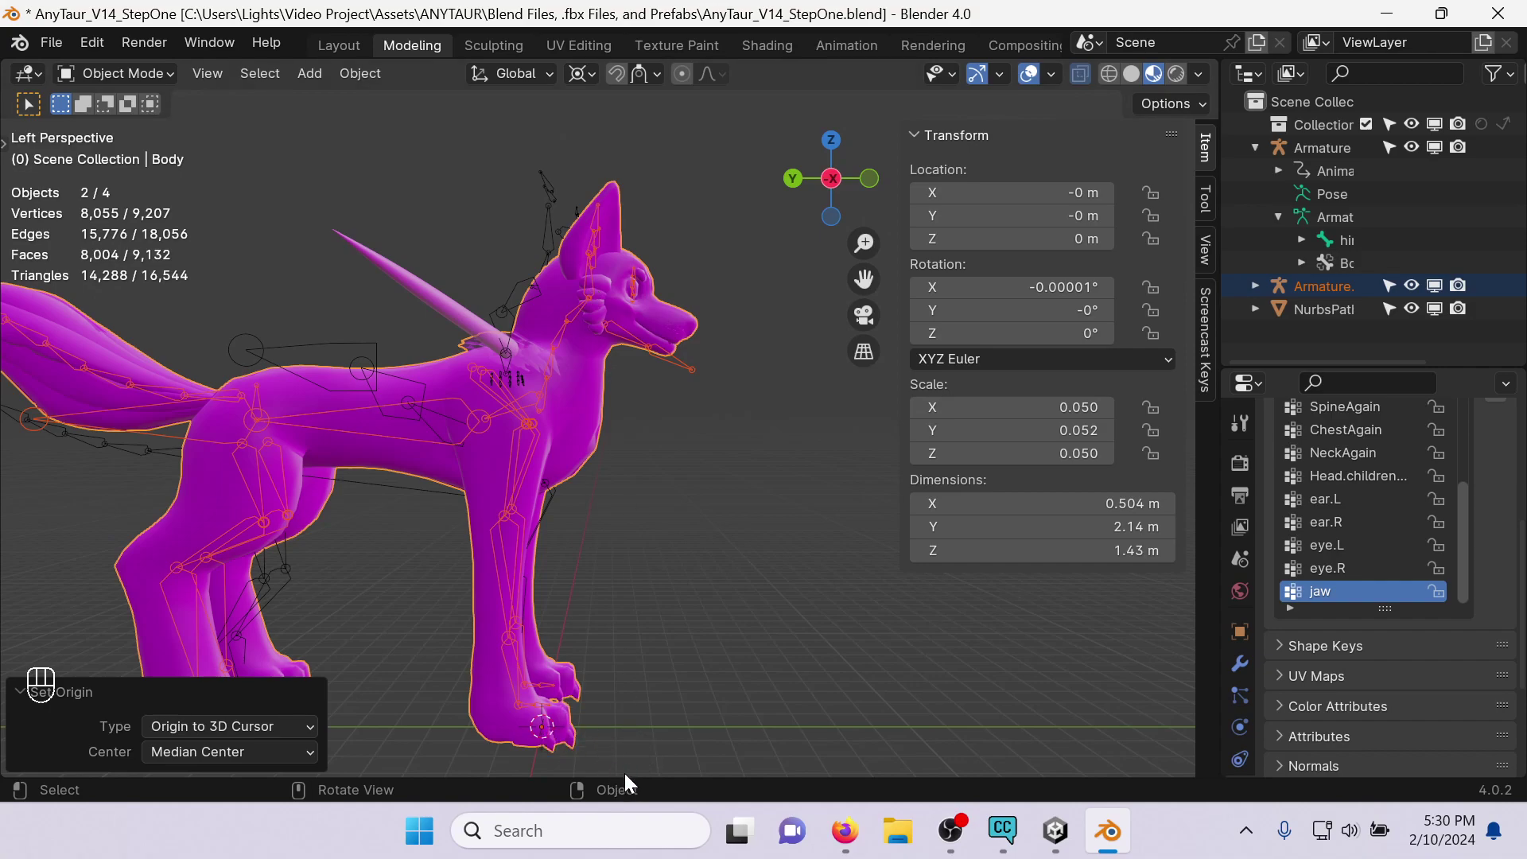
middle_drag(544, 649, 629, 620)
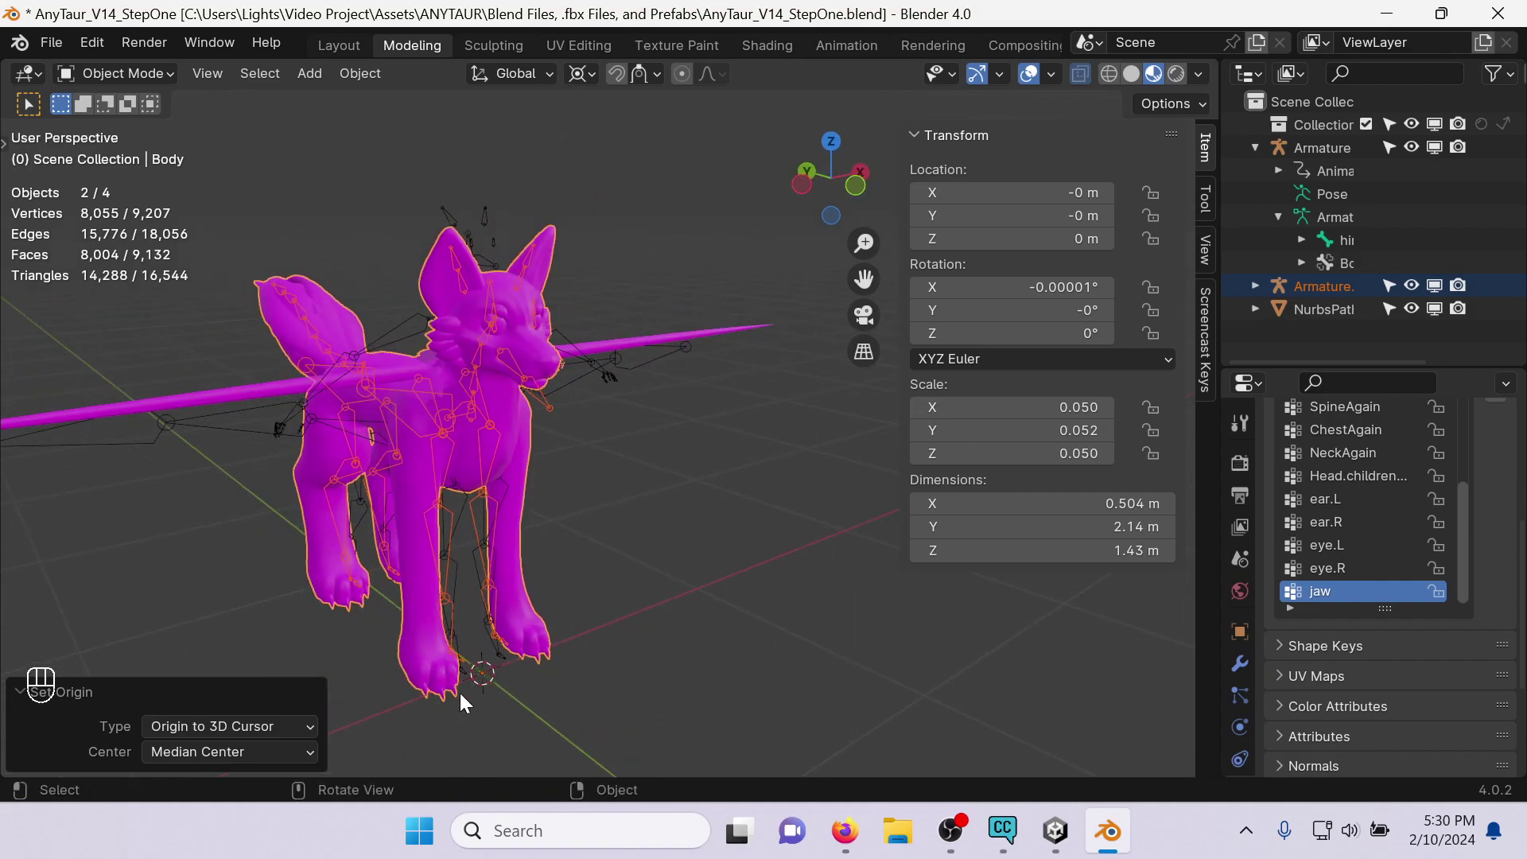
click(803, 188)
key(ctrl+s)
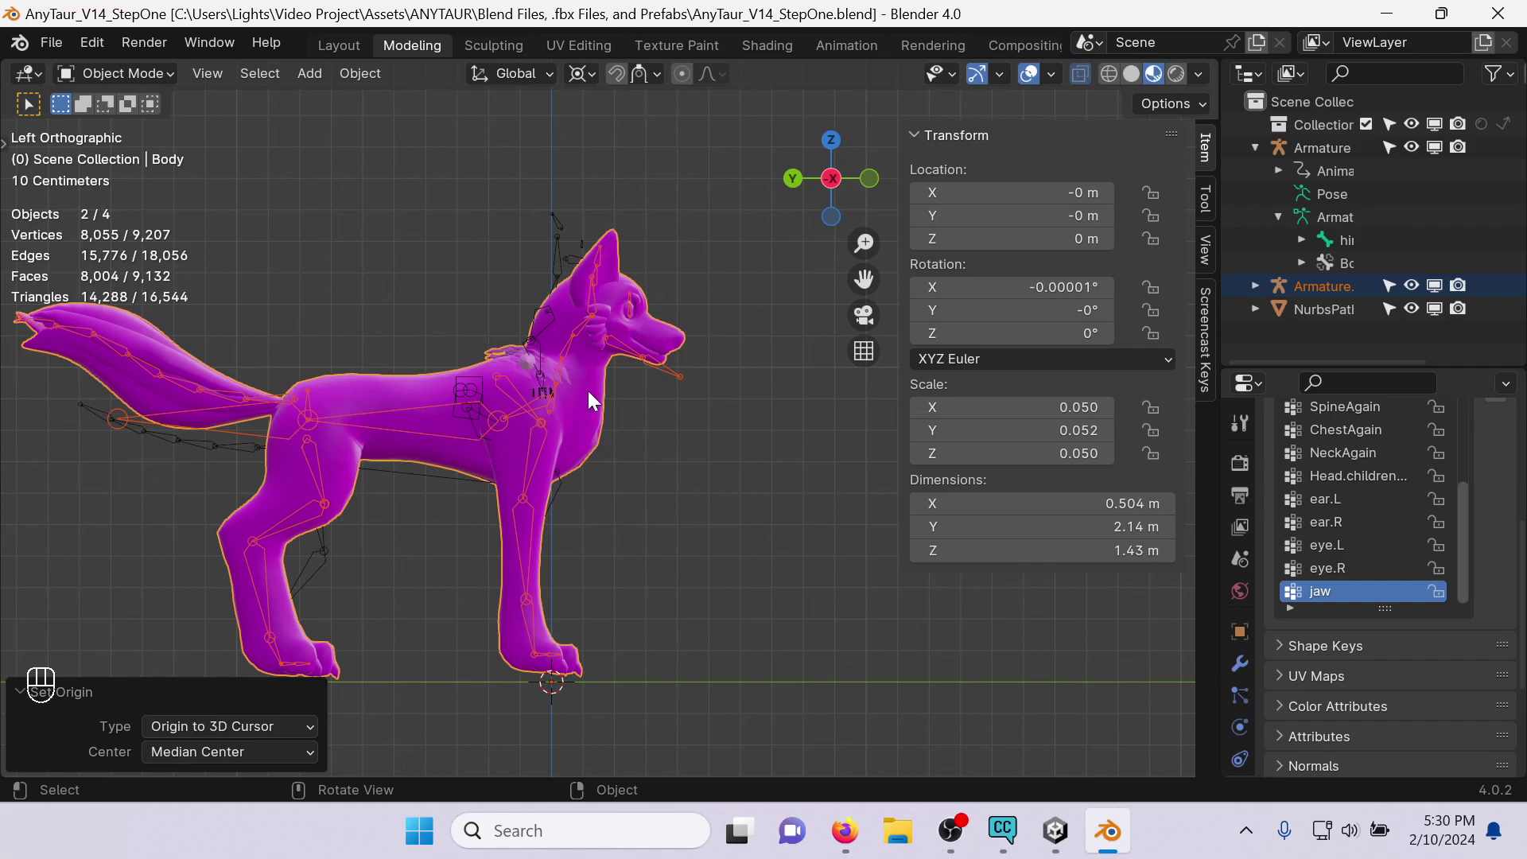
Move the feral armature and Body about 0.56 m along Y behind the AnyTaur armature and scale them up by about 1.101 and 1.006.
key(g)
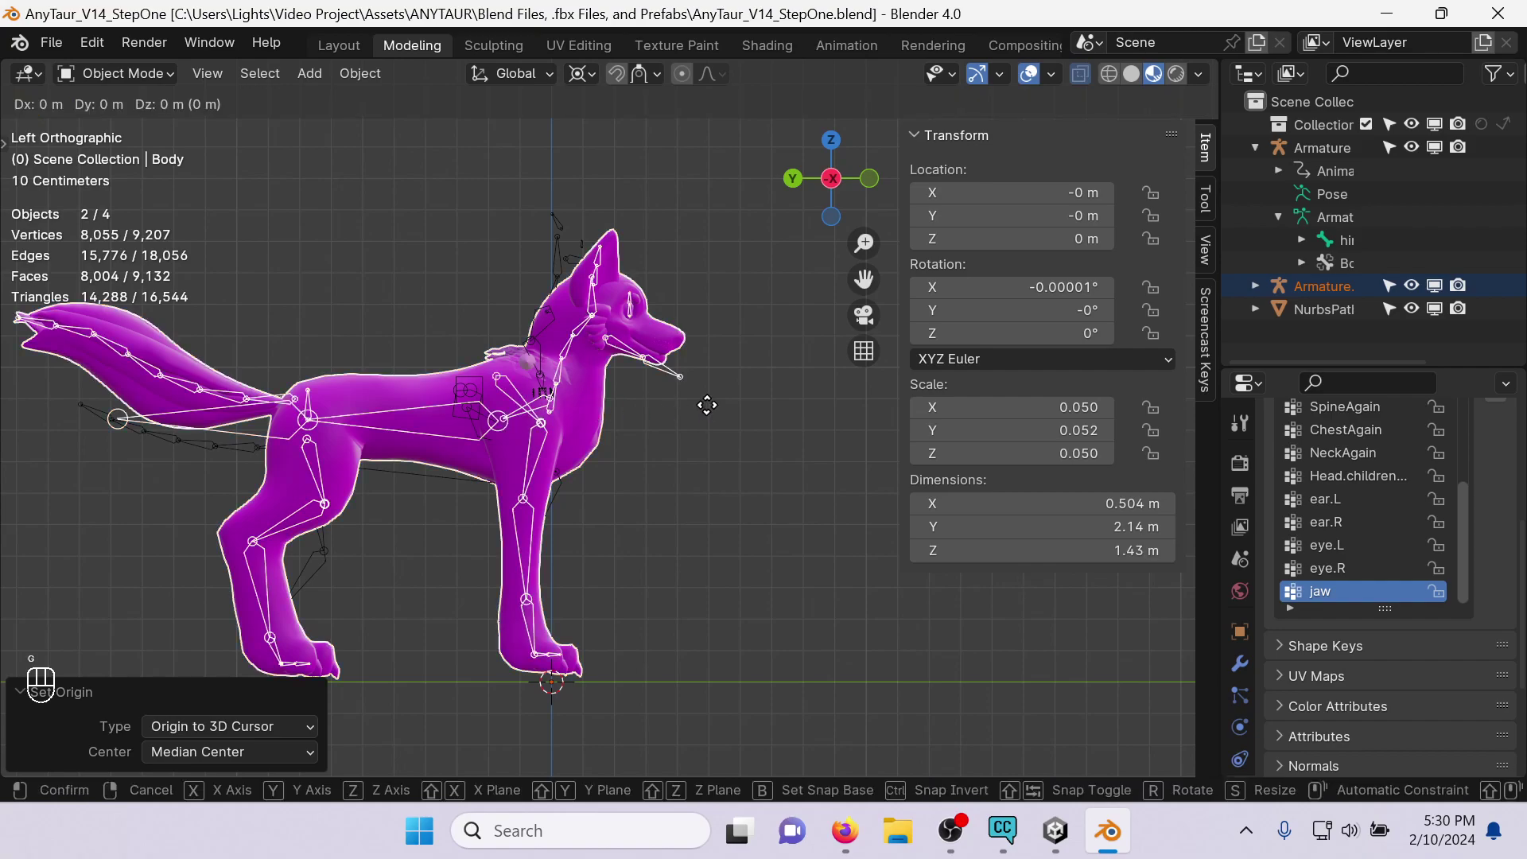
key(y)
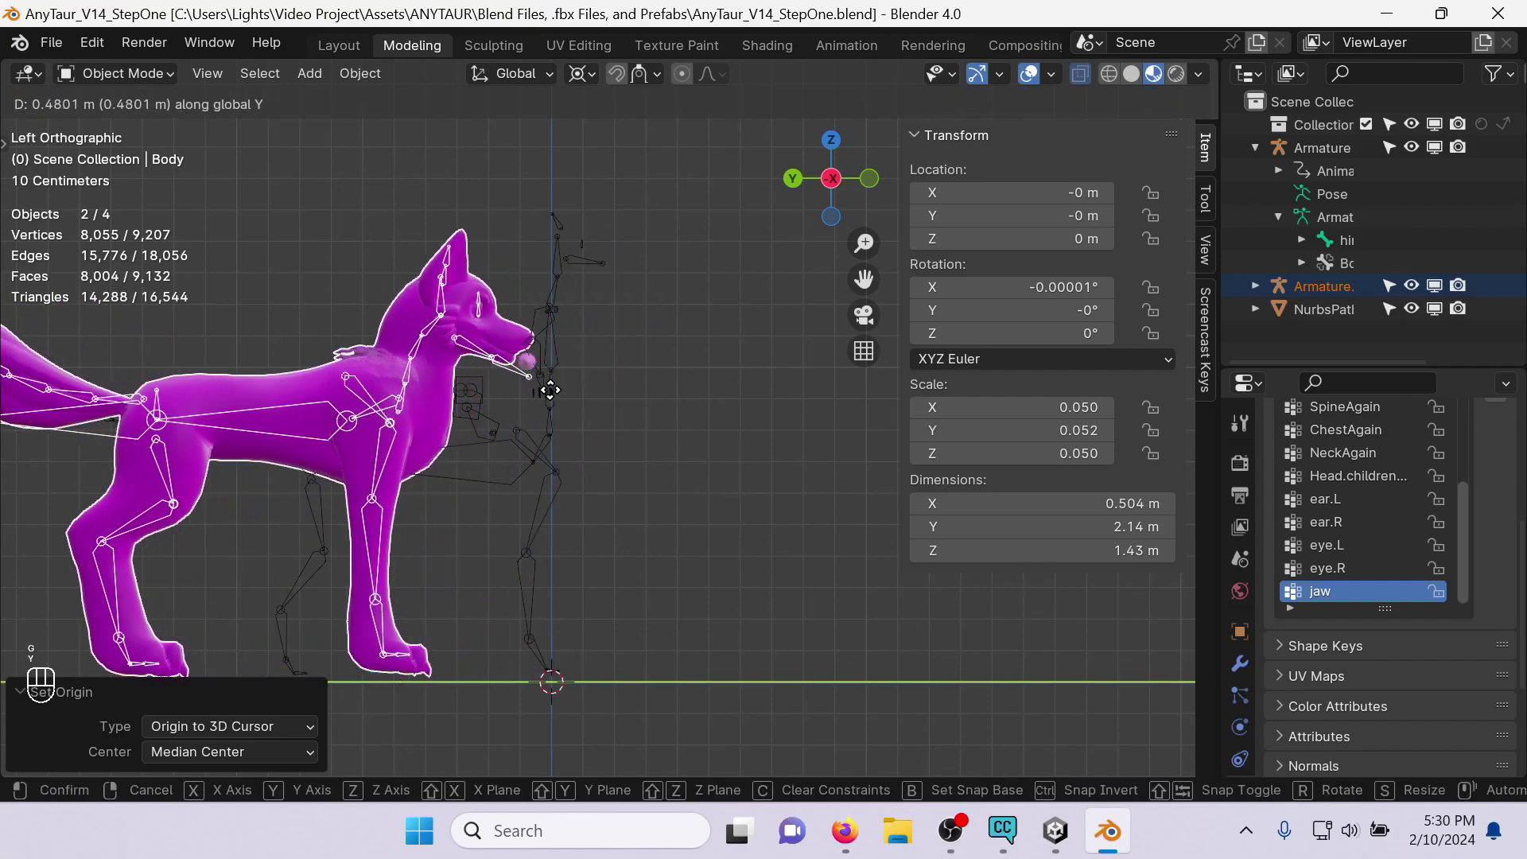
click(543, 386)
key(s)
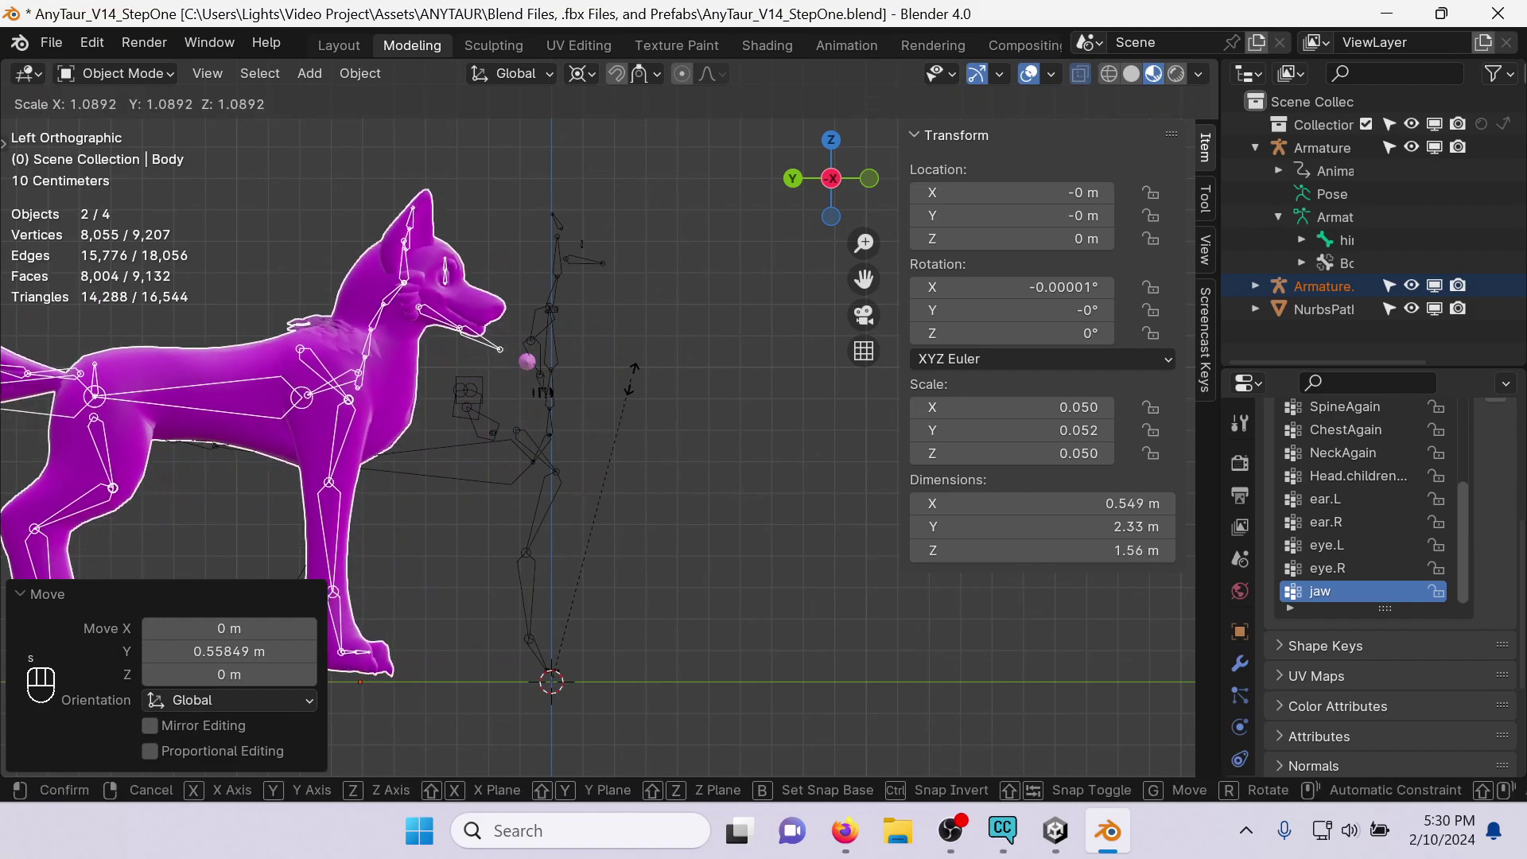
click(572, 306)
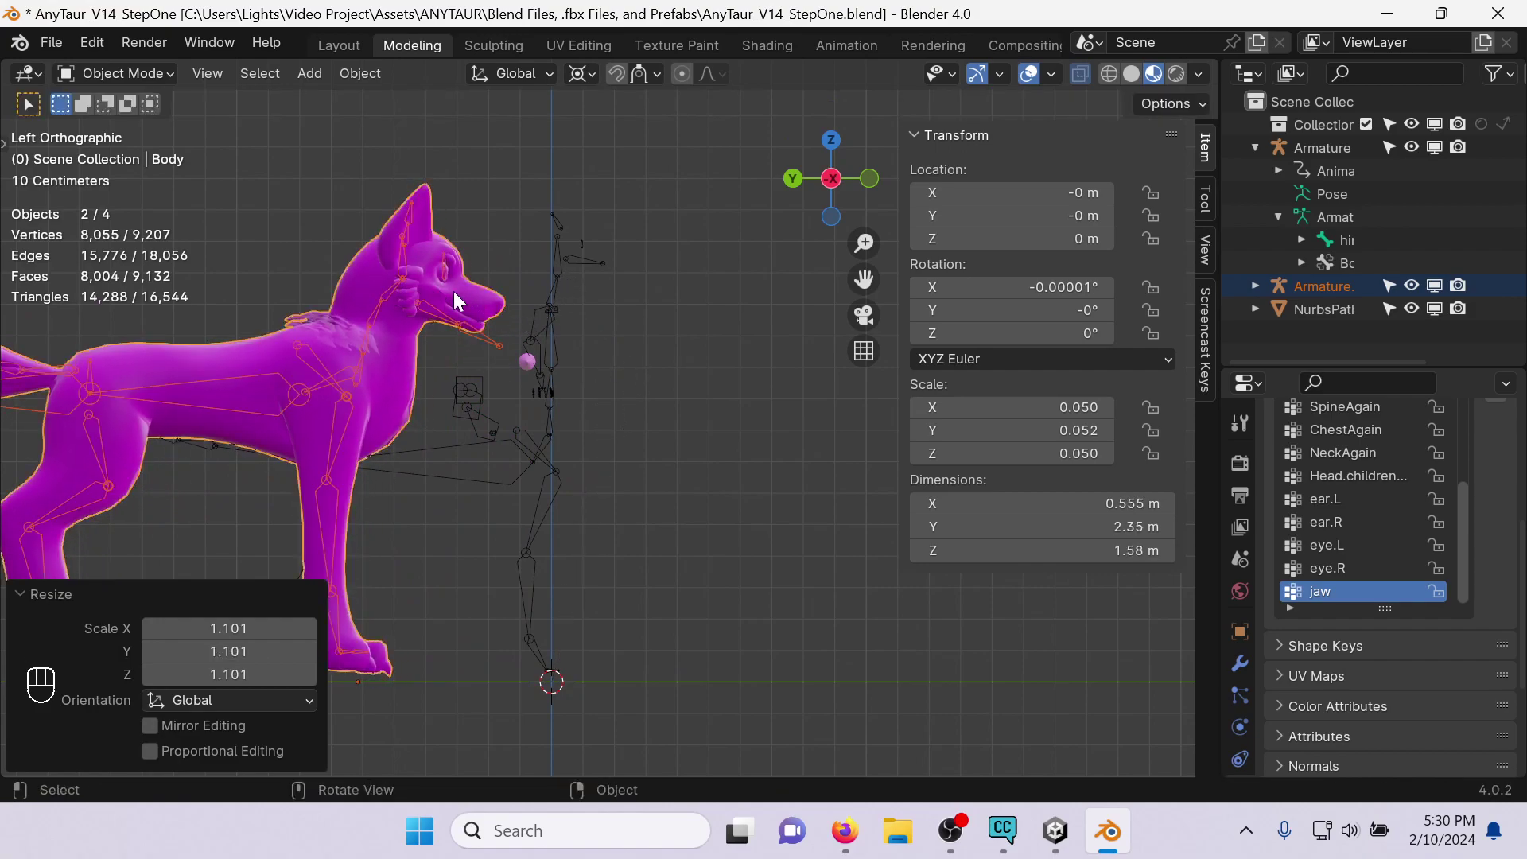
key(s)
click(481, 293)
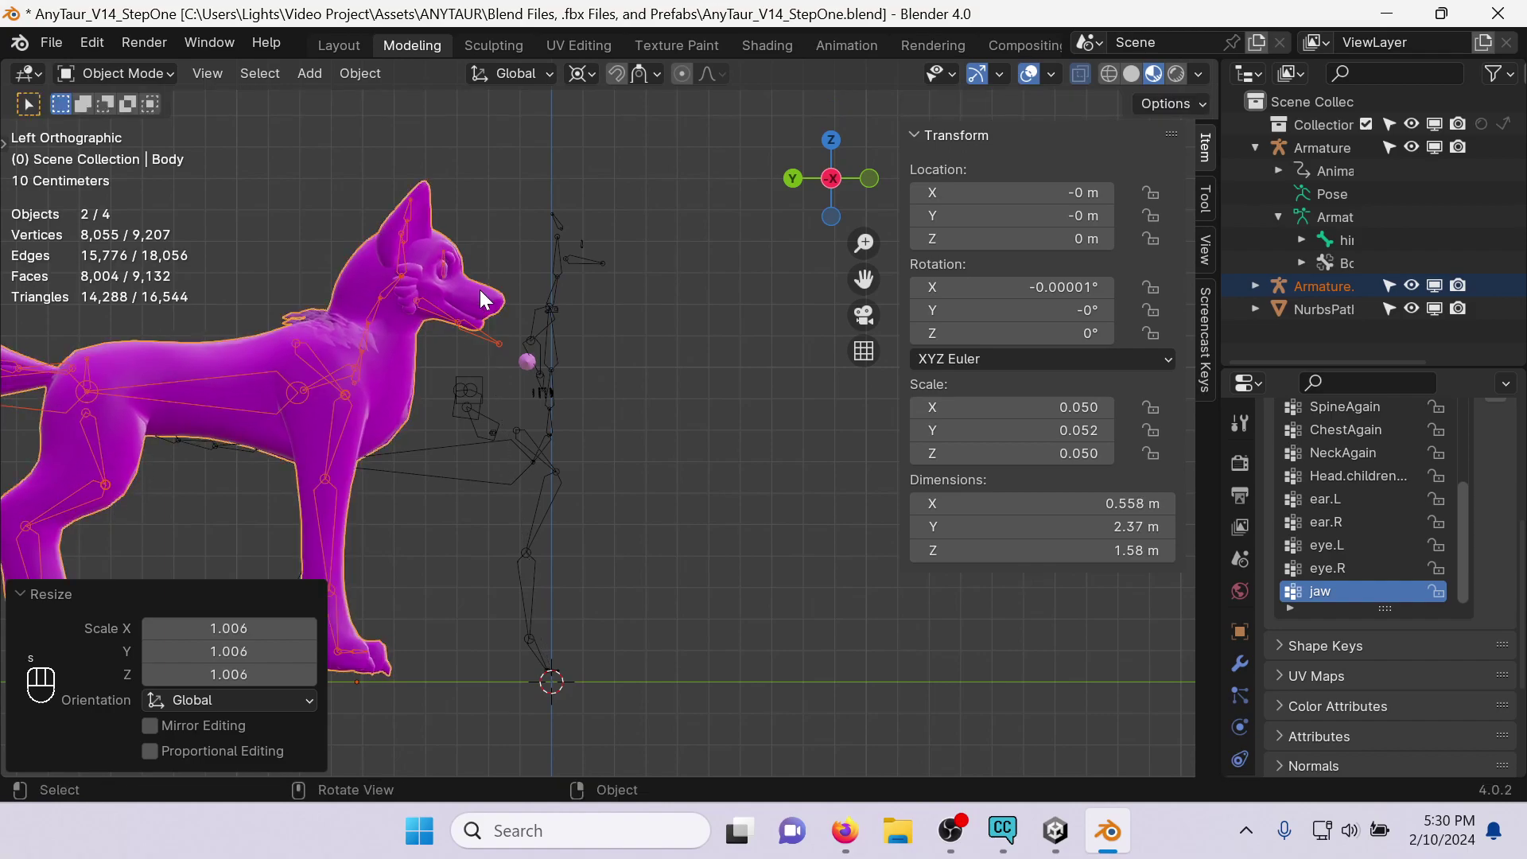
Move the feral armature and Body about -0.488 m along Y so the model overlaps the AnyTaur armature.
scroll(474, 364, down, 2)
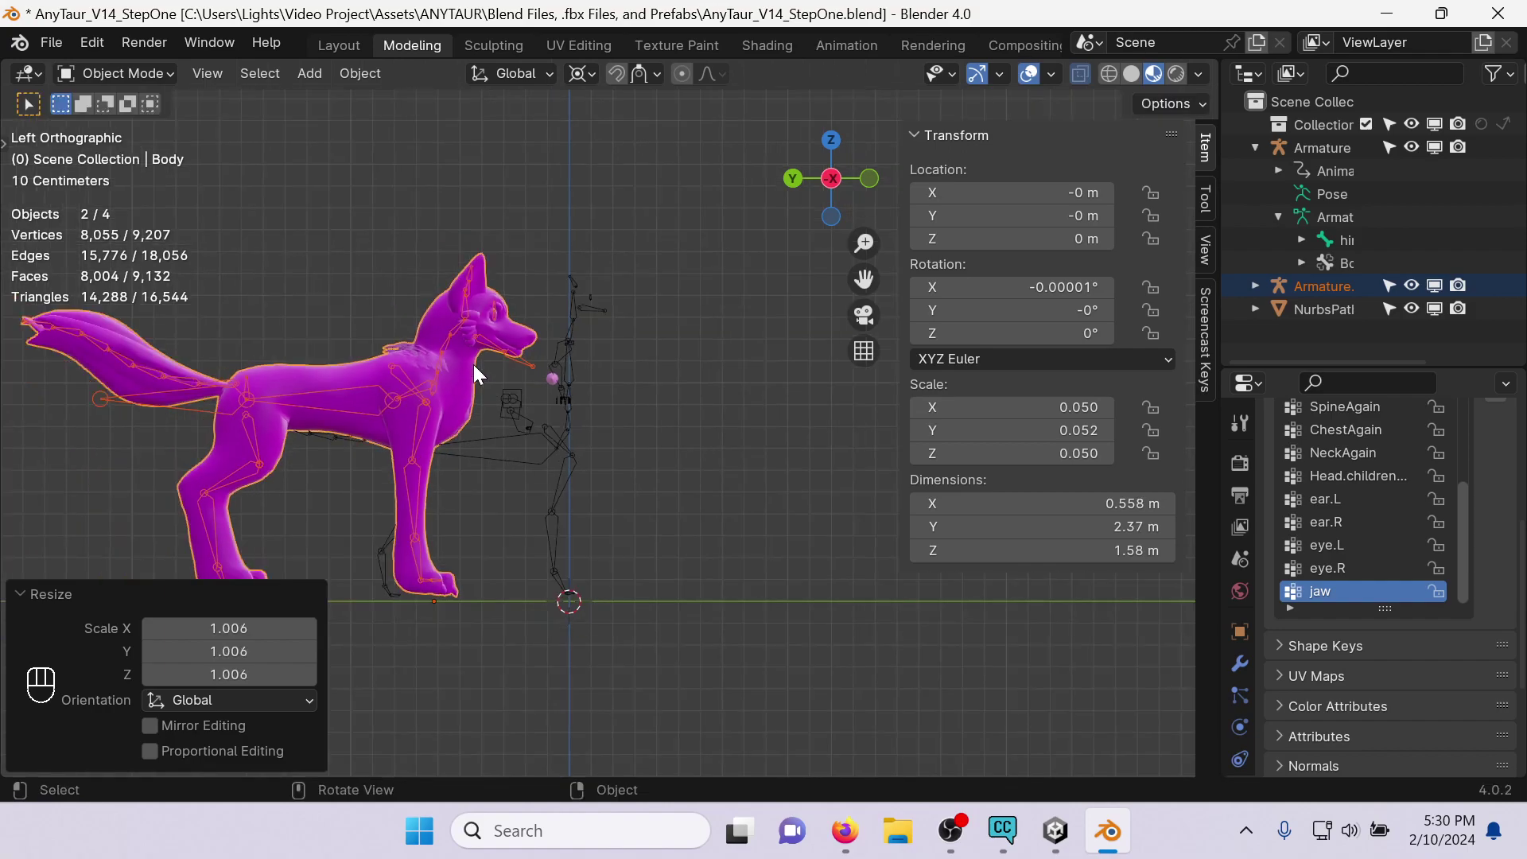
click(453, 323)
key(g)
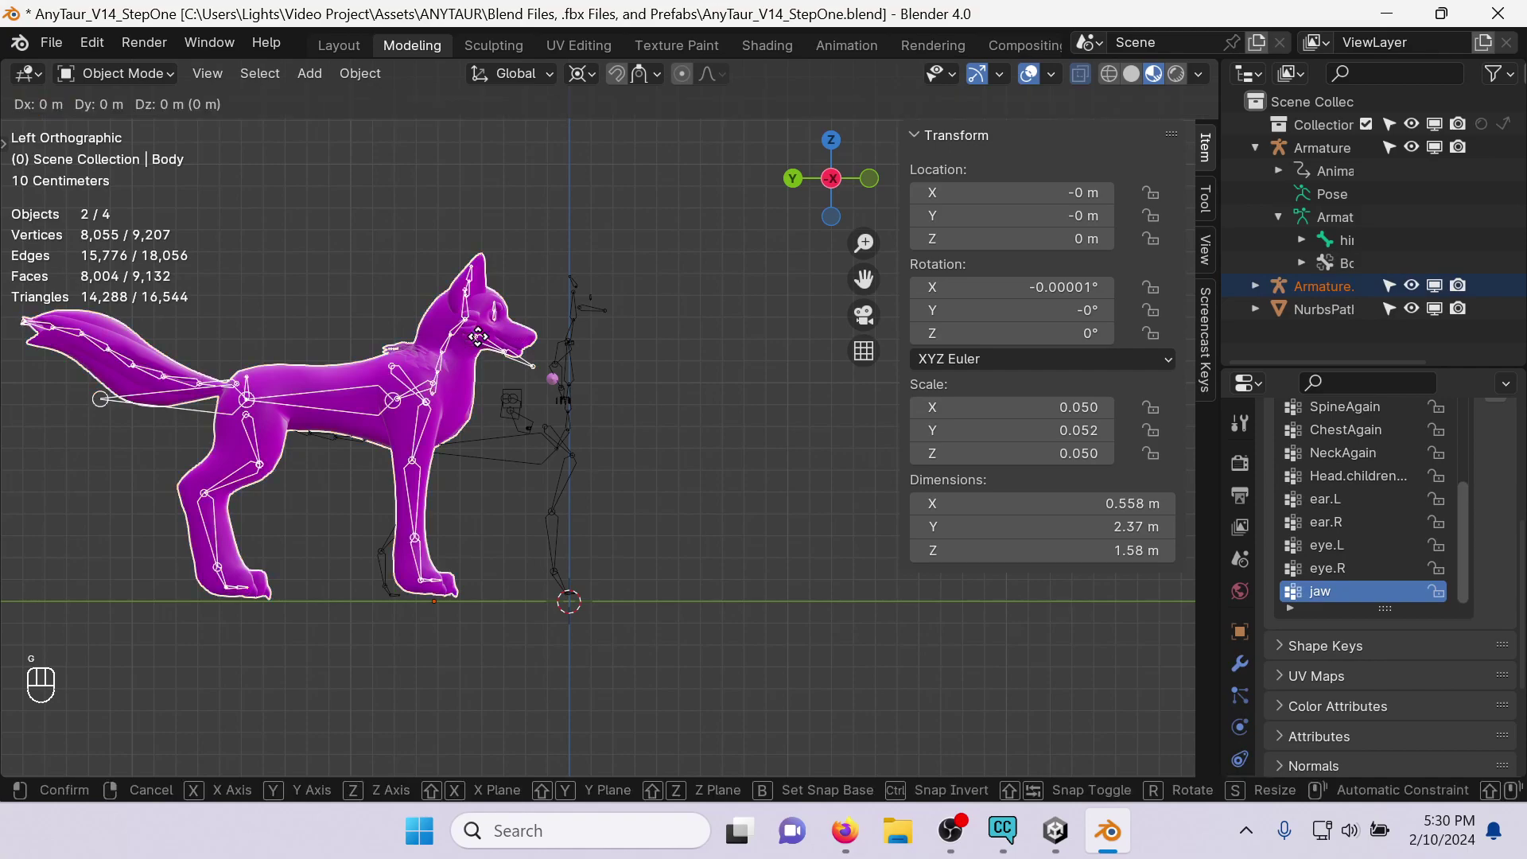
key(y)
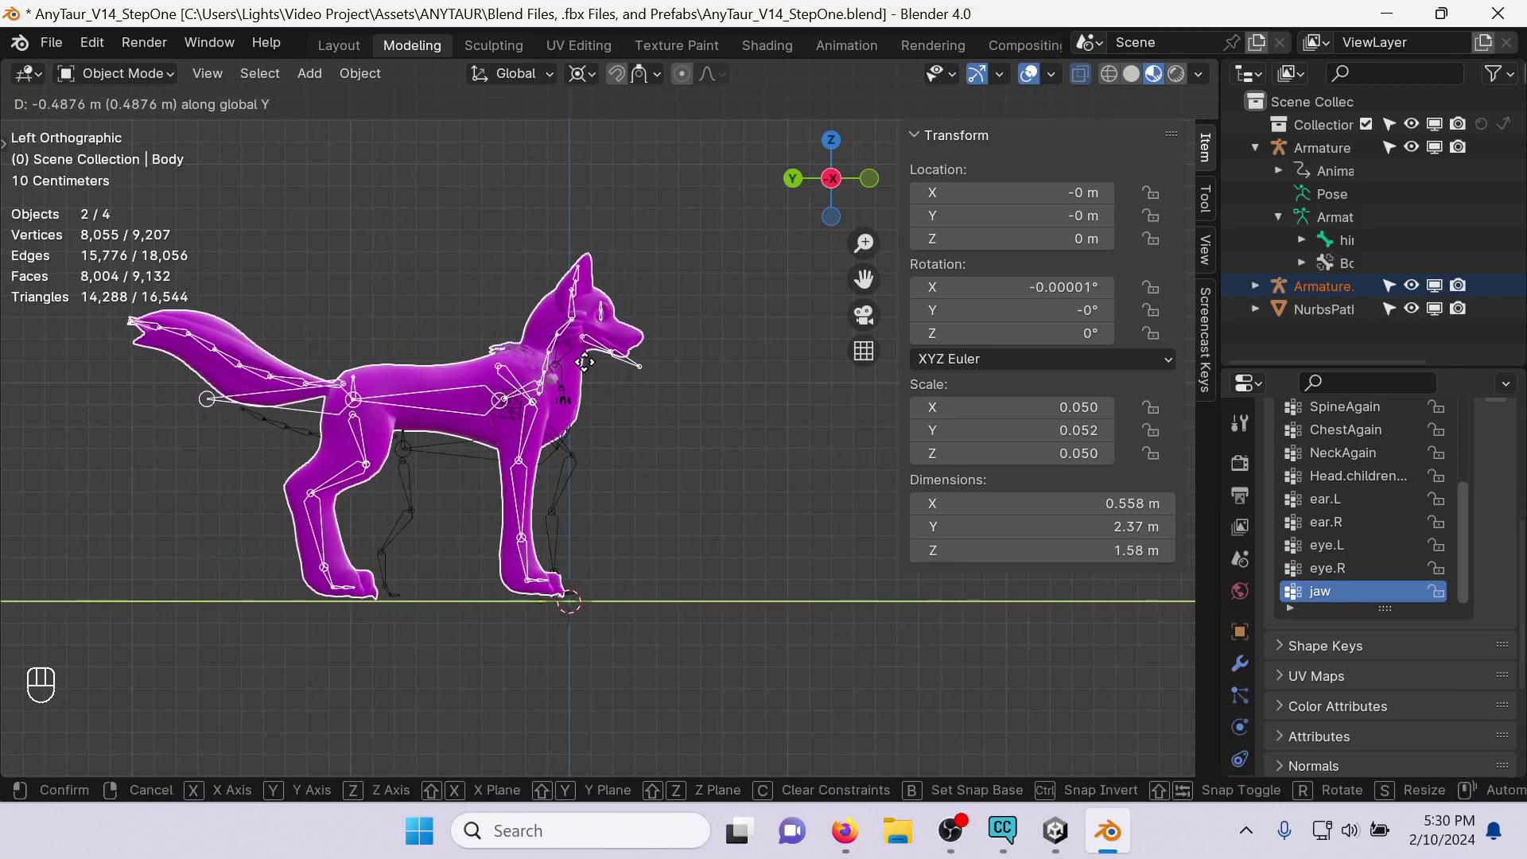
click(584, 362)
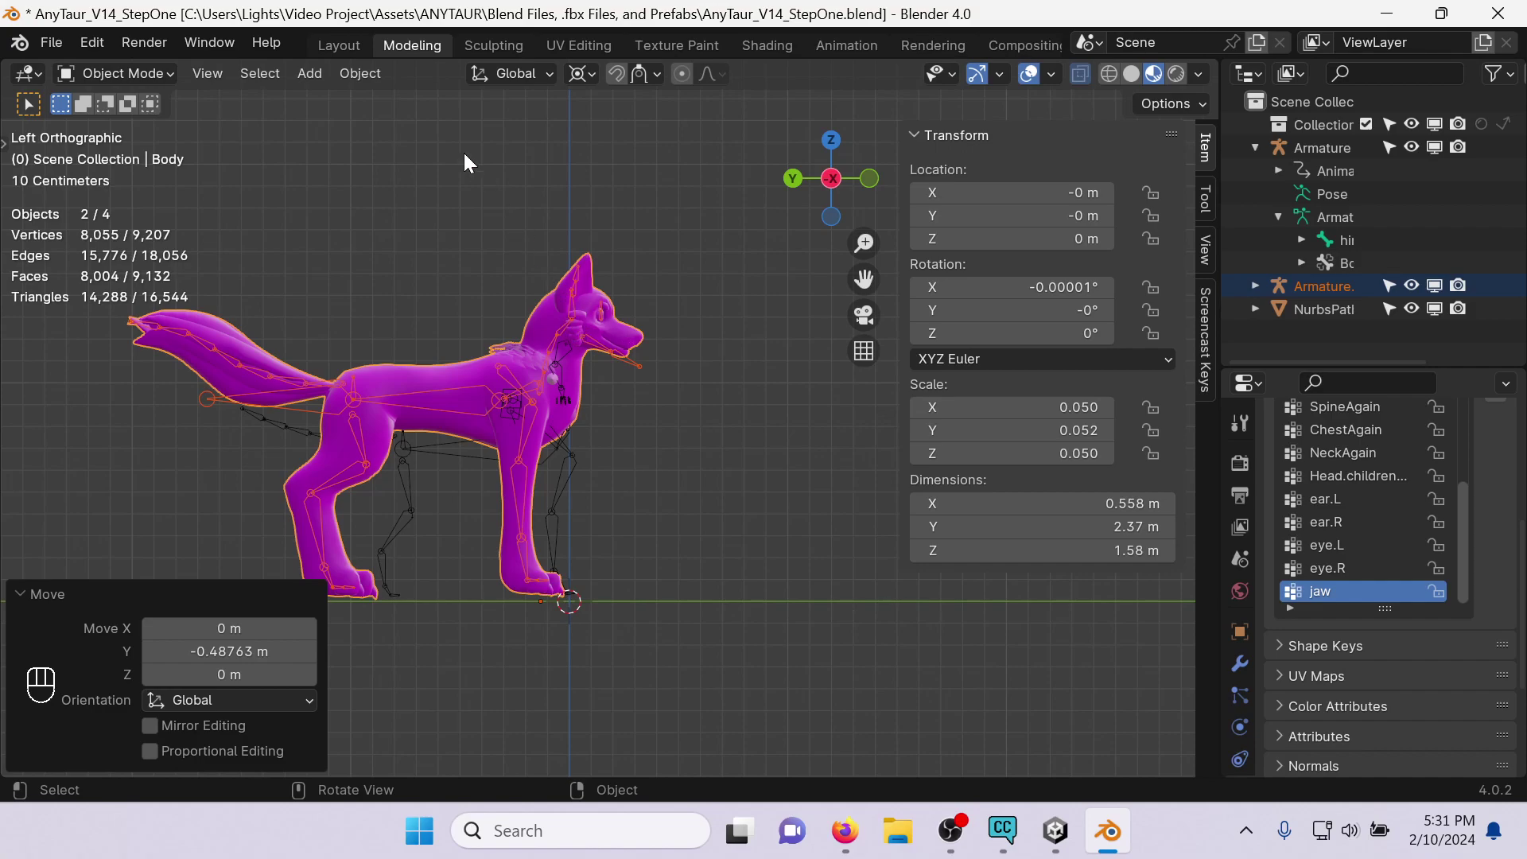
Apply all transforms to the feral armature and Body mesh, deselect them and save the file.
click(367, 73)
mouse_move(380, 99)
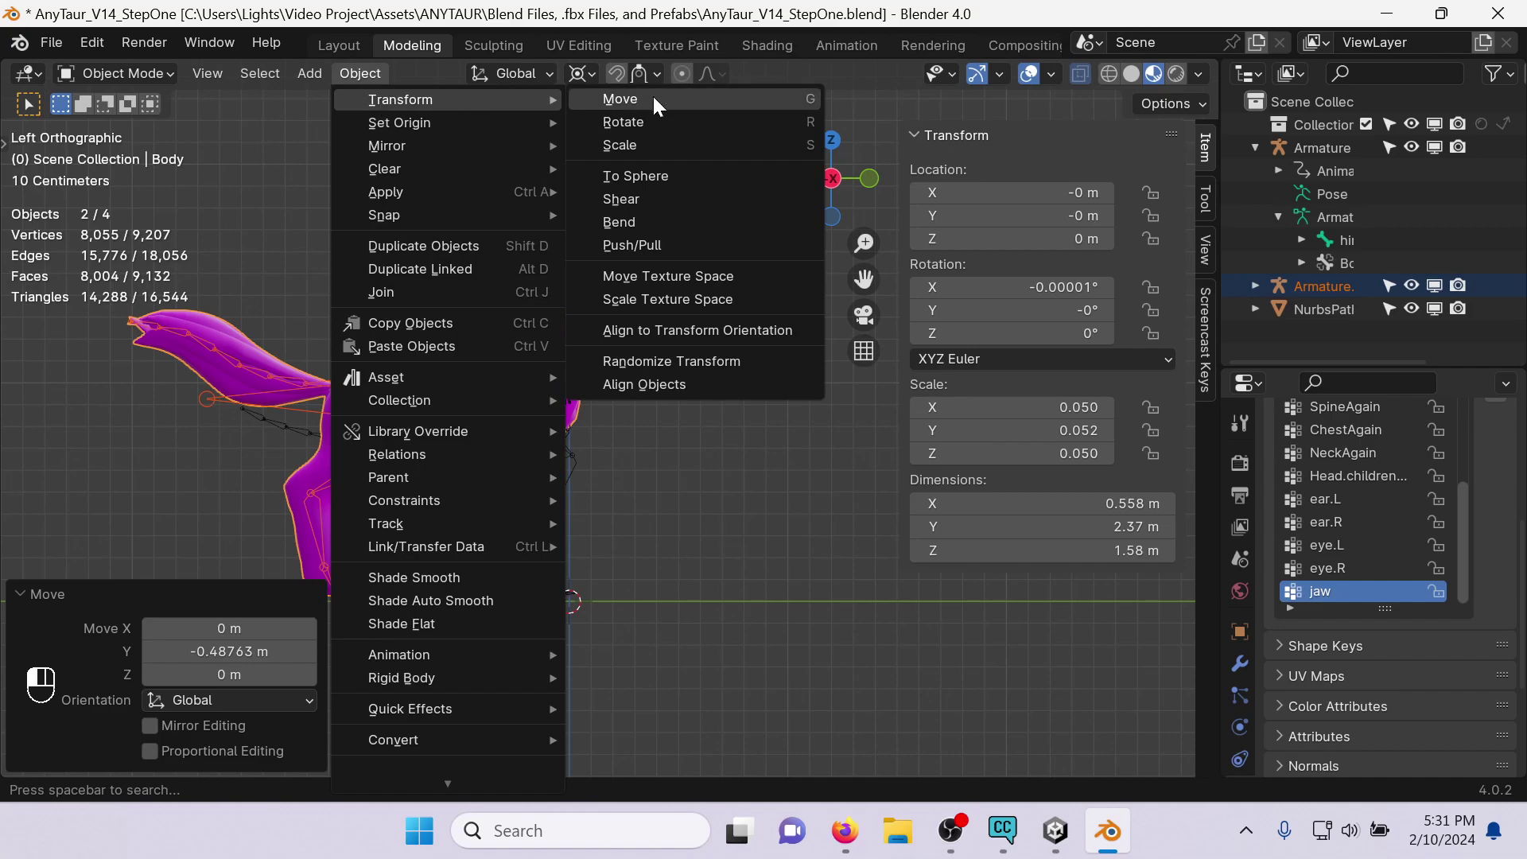
mouse_move(486, 195)
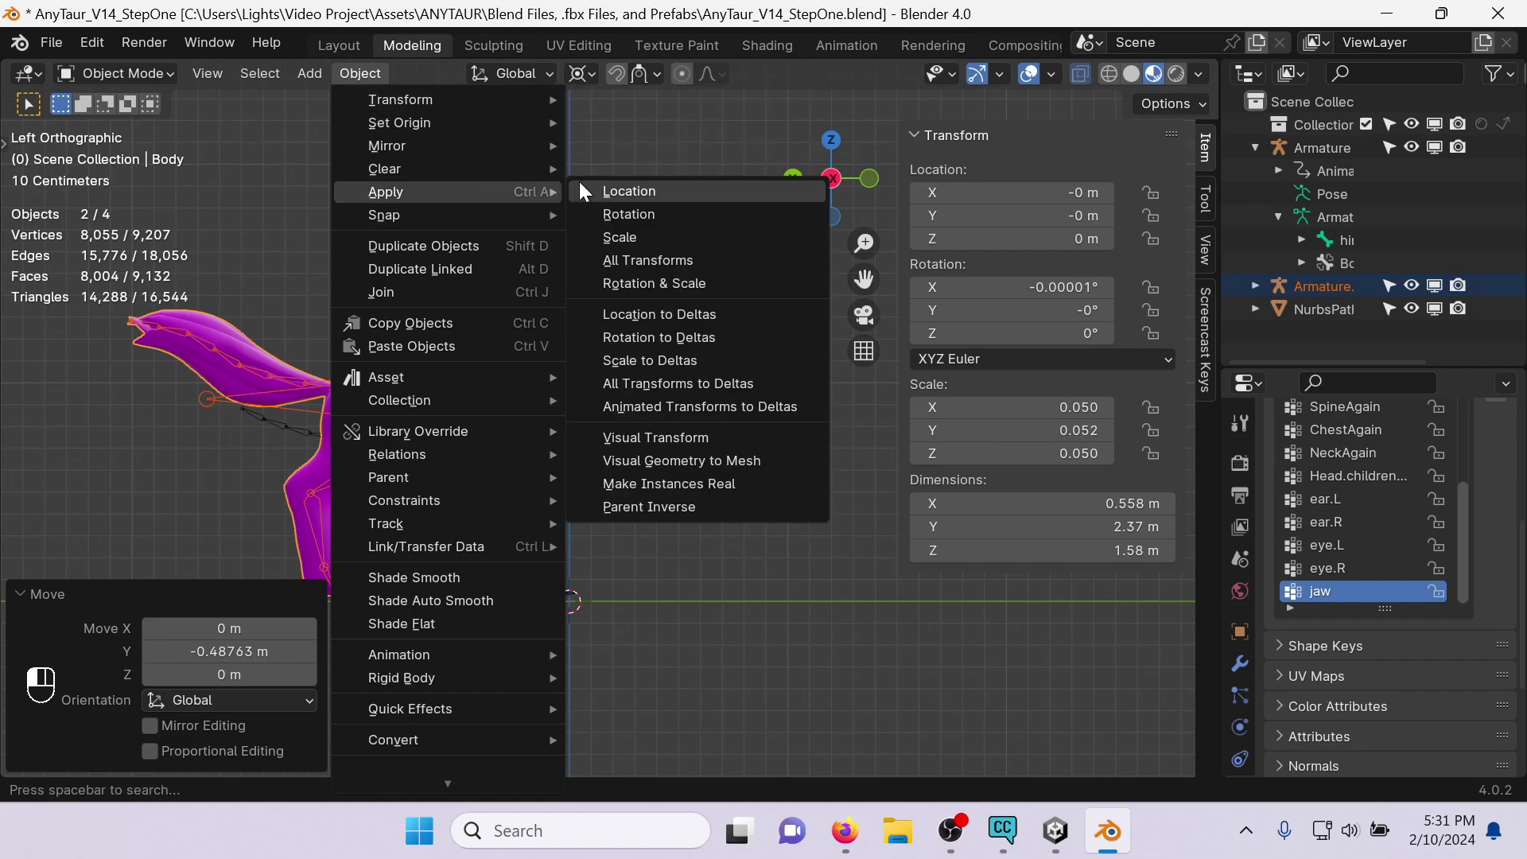
click(666, 259)
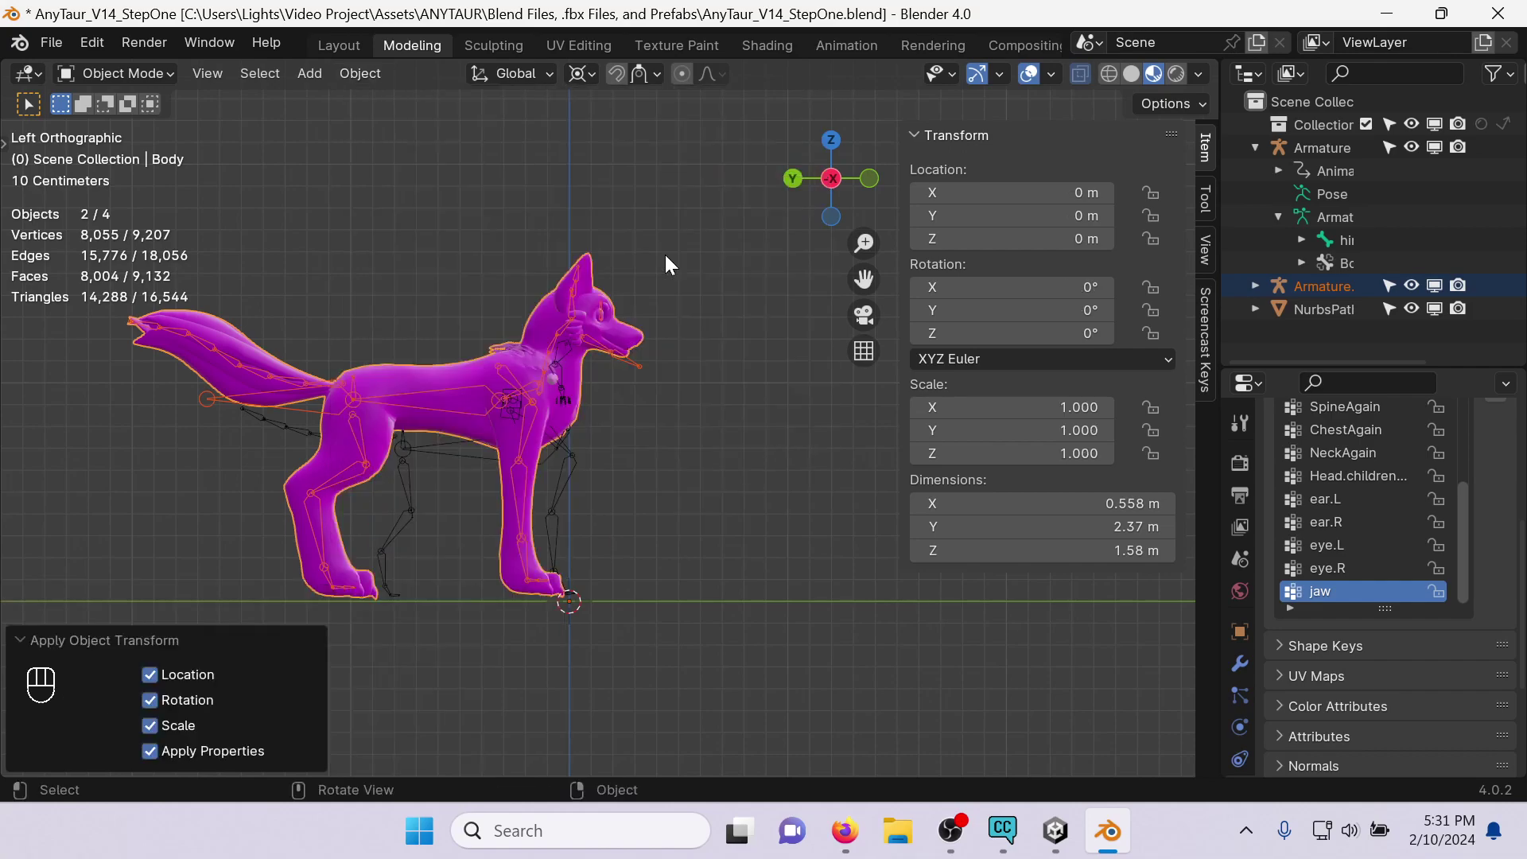
click(692, 515)
key(ctrl+s)
Select the Body mesh and look through its vertex groups, including the hind leg, foot, toe and tail groups.
mouse_move(776, 459)
middle_down()
mouse_move(653, 473)
mouse_move(648, 560)
mouse_move(557, 470)
mouse_move(779, 468)
mouse_move(707, 480)
mouse_move(710, 501)
mouse_move(787, 480)
middle_up()
click(832, 176)
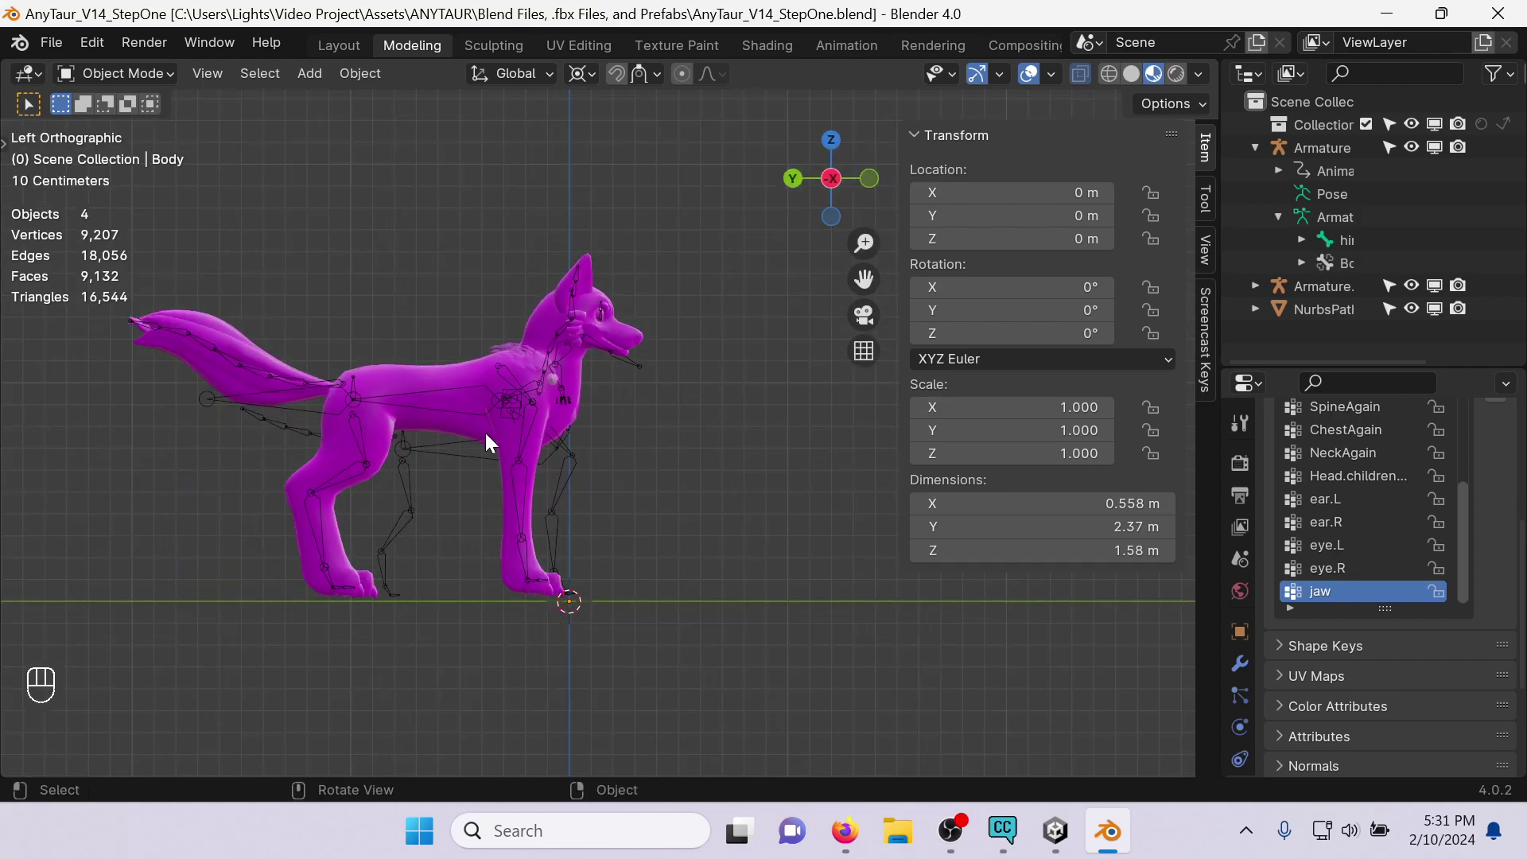
click(499, 385)
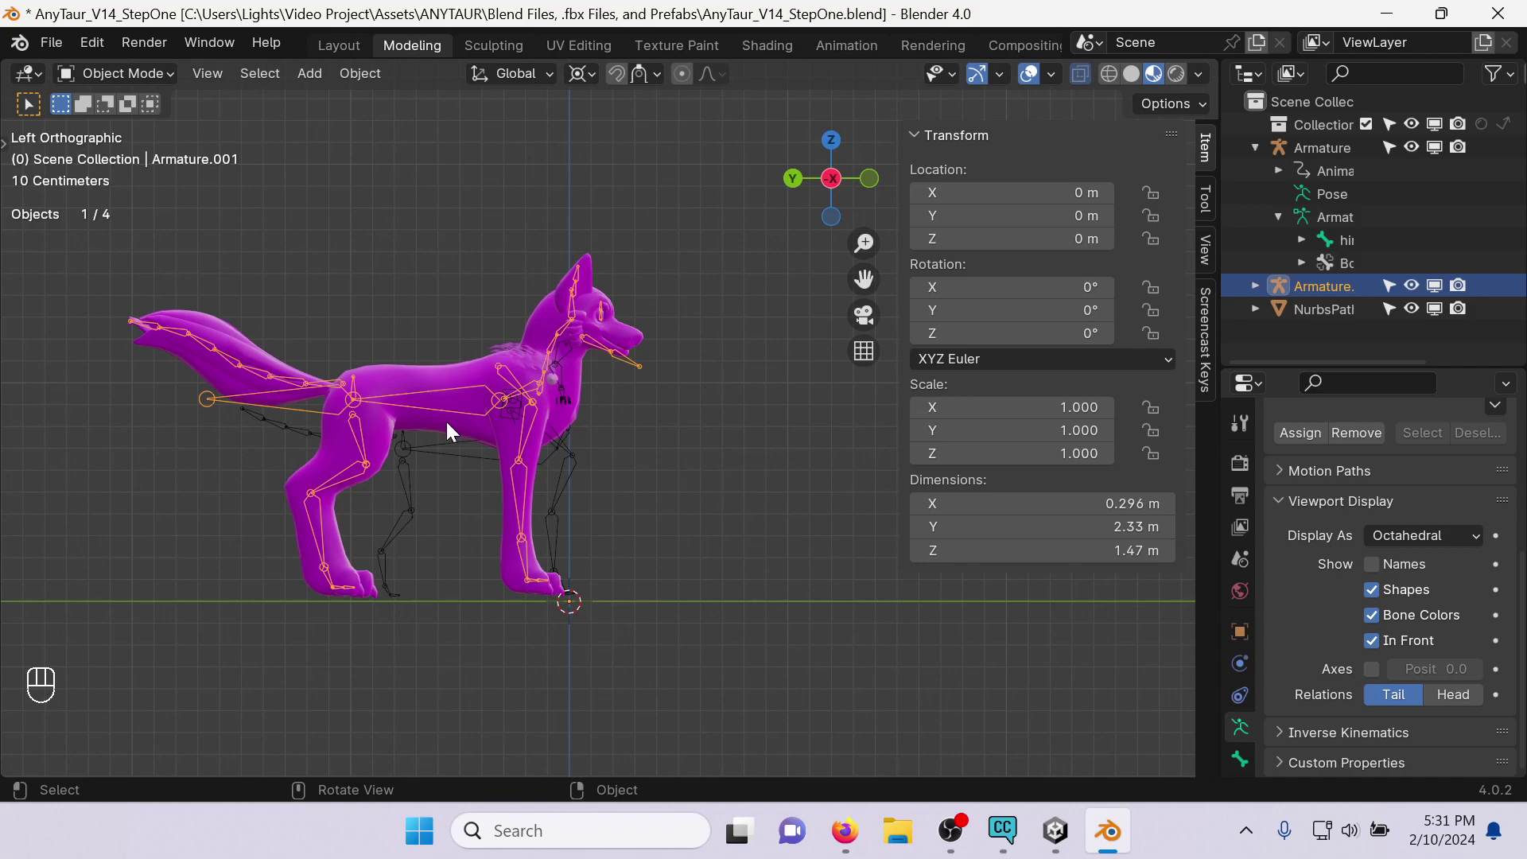
click(397, 364)
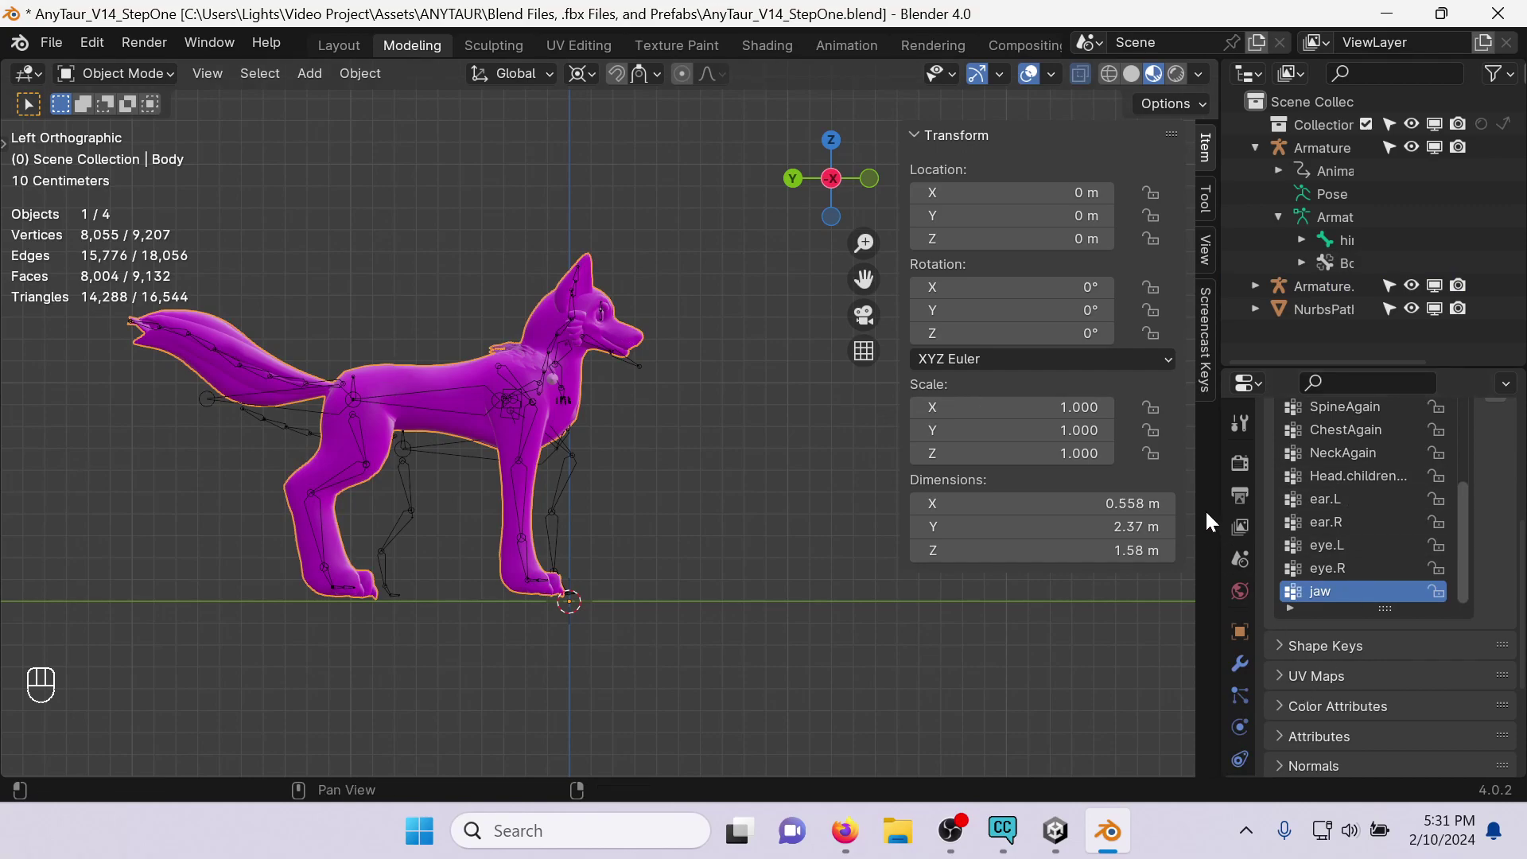
scroll(1244, 524, down, 3)
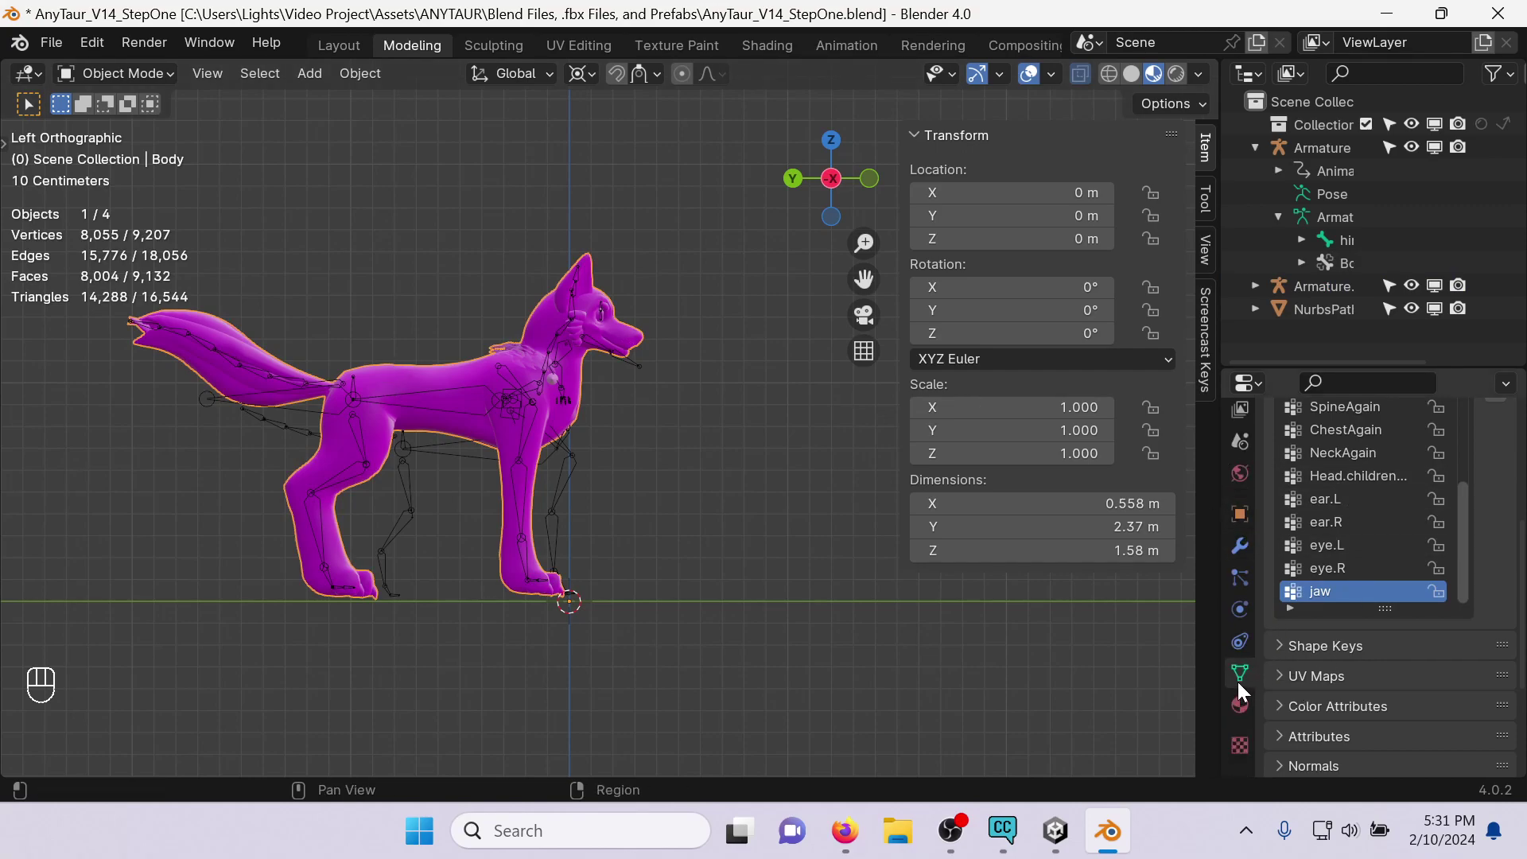
scroll(1357, 551, up, 5)
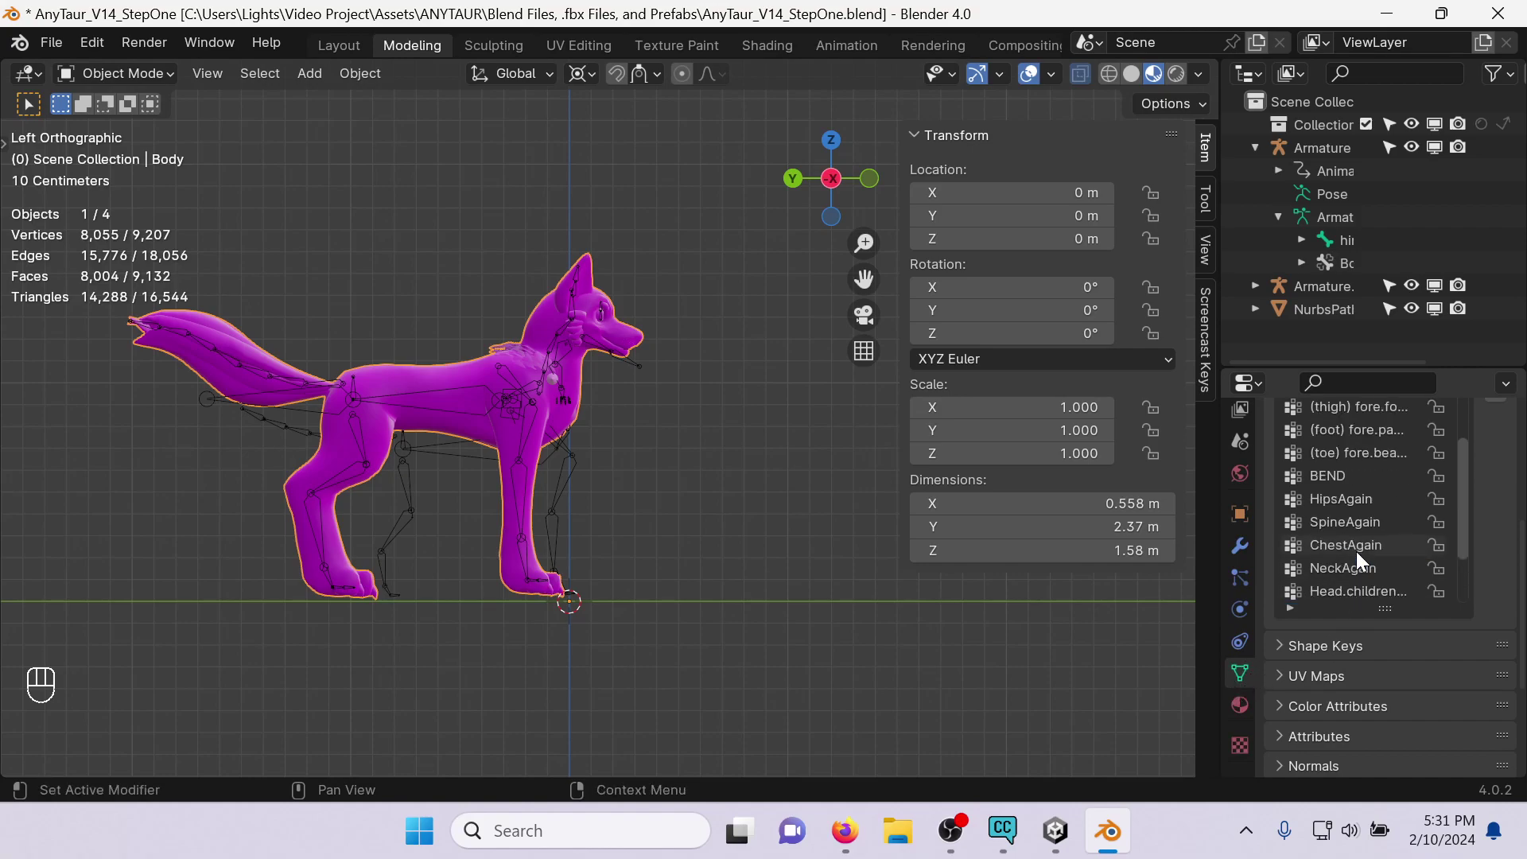
scroll(1520, 517, up, 4)
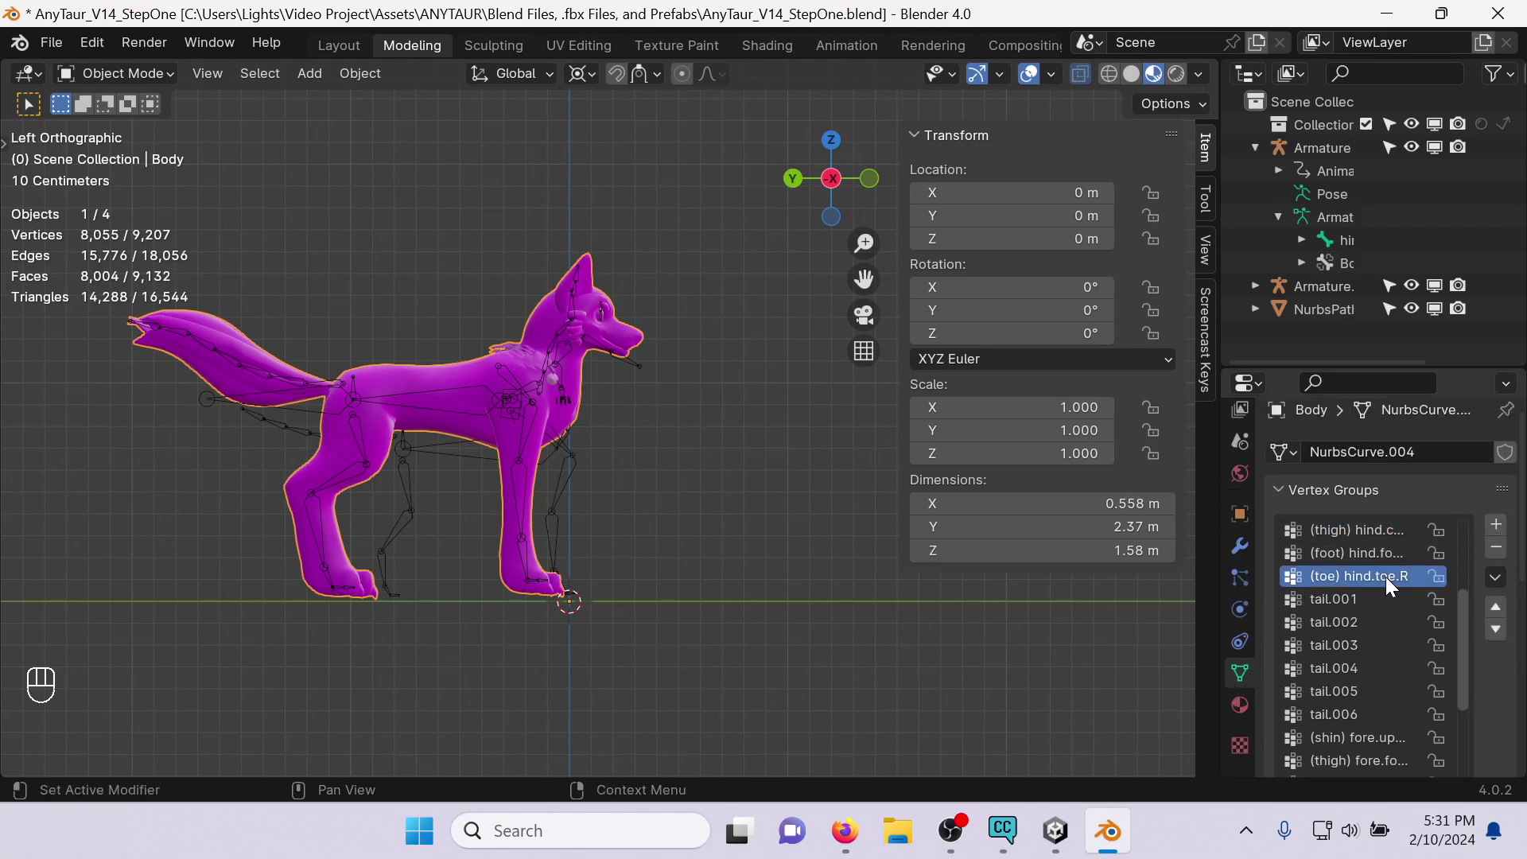
click(1371, 622)
click(1298, 490)
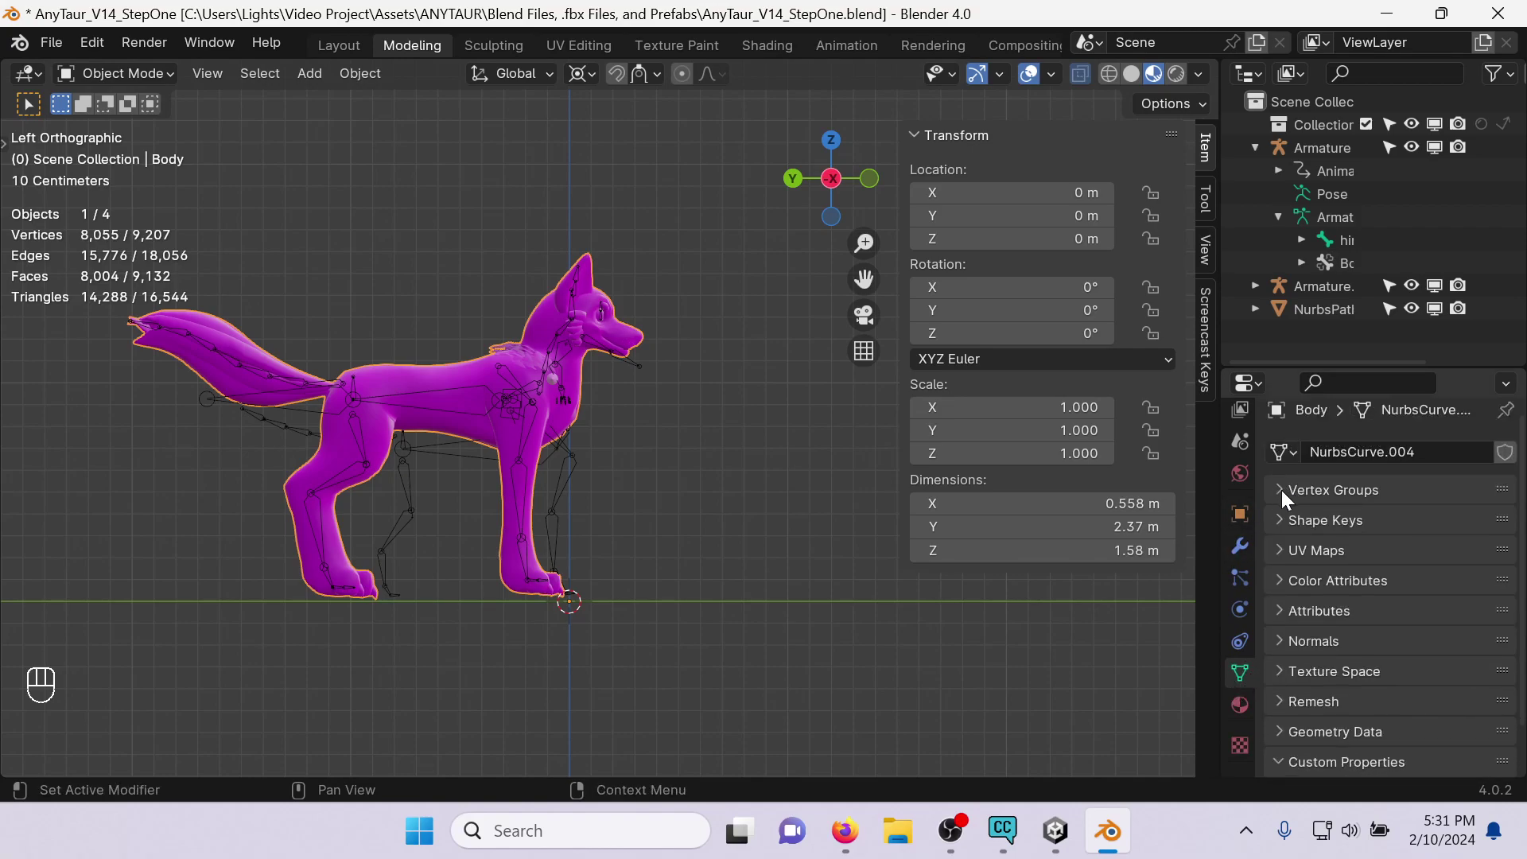
click(1281, 490)
click(1350, 554)
click(1347, 624)
click(1353, 714)
click(1357, 599)
click(1362, 549)
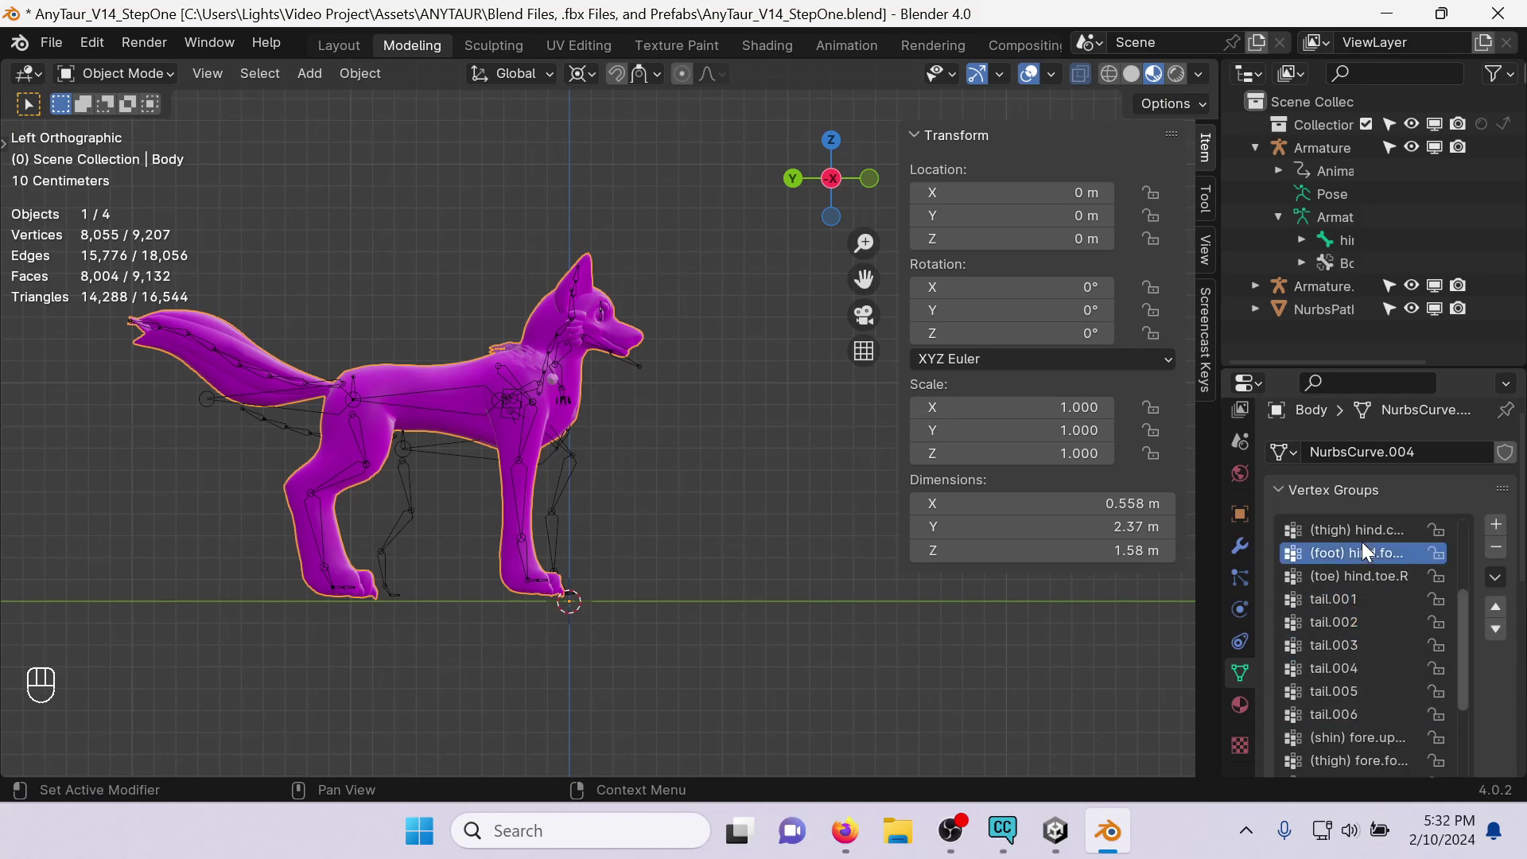
Examine the Body's weights in Weight Paint mode, going through the vertex groups down to jaw, and return to Object Mode.
click(151, 74)
click(151, 202)
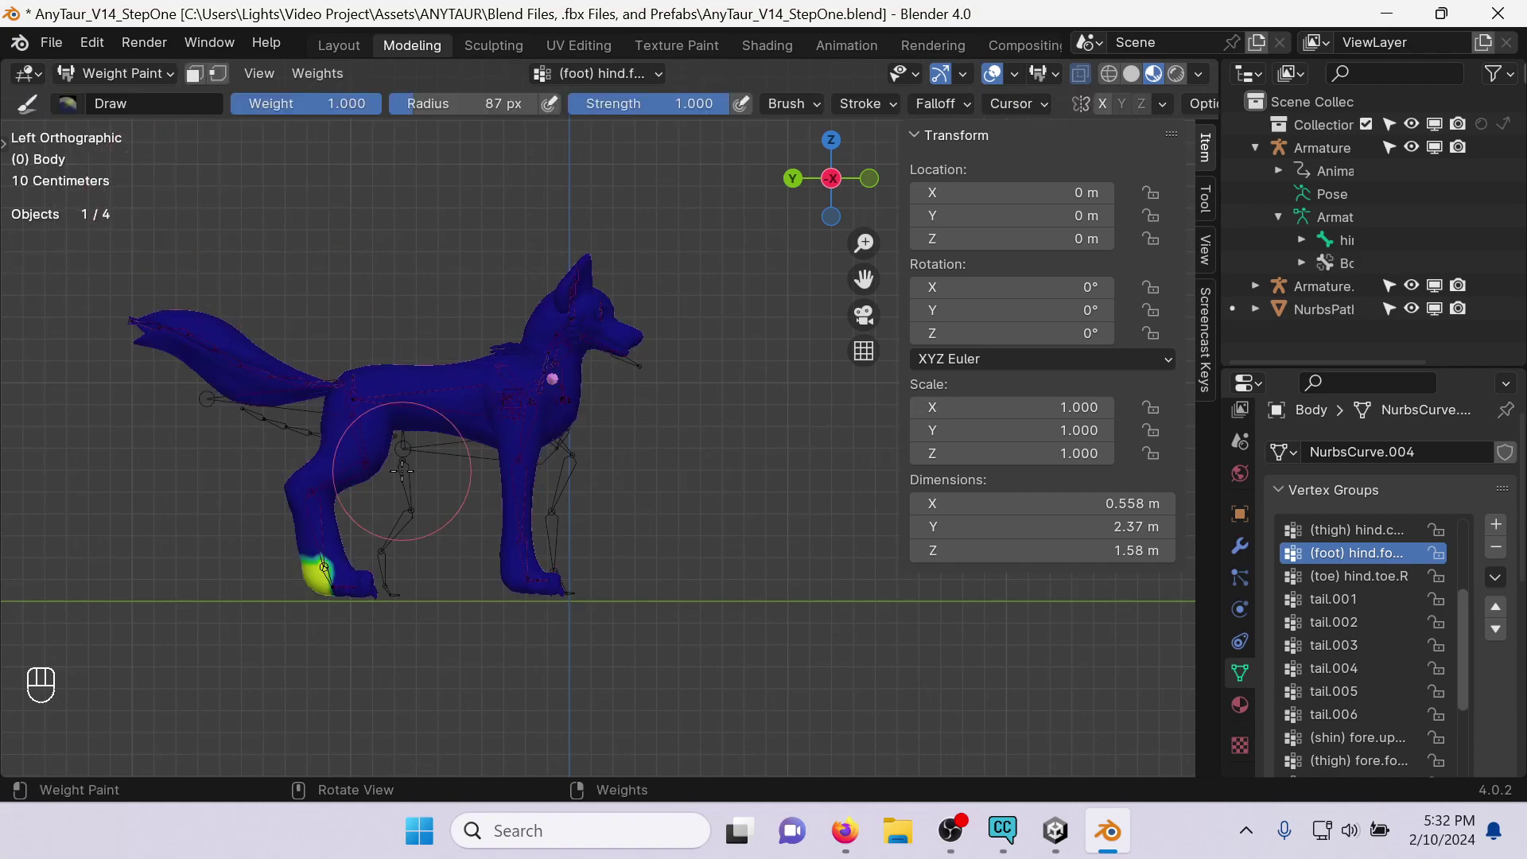
click(1357, 691)
key(Down)
key(Down)
click(1351, 549)
scroll(1349, 584, down, 1)
key(Down)
key(Down)
key(Down)
key(Down)
key(Down)
key(Down)
key(Down)
key(Down)
key(Down)
key(Down)
key(Down)
key(Down)
key(Down)
key(Down)
key(Down)
key(Down)
key(Down)
key(Down)
key(Down)
key(Down)
key(Down)
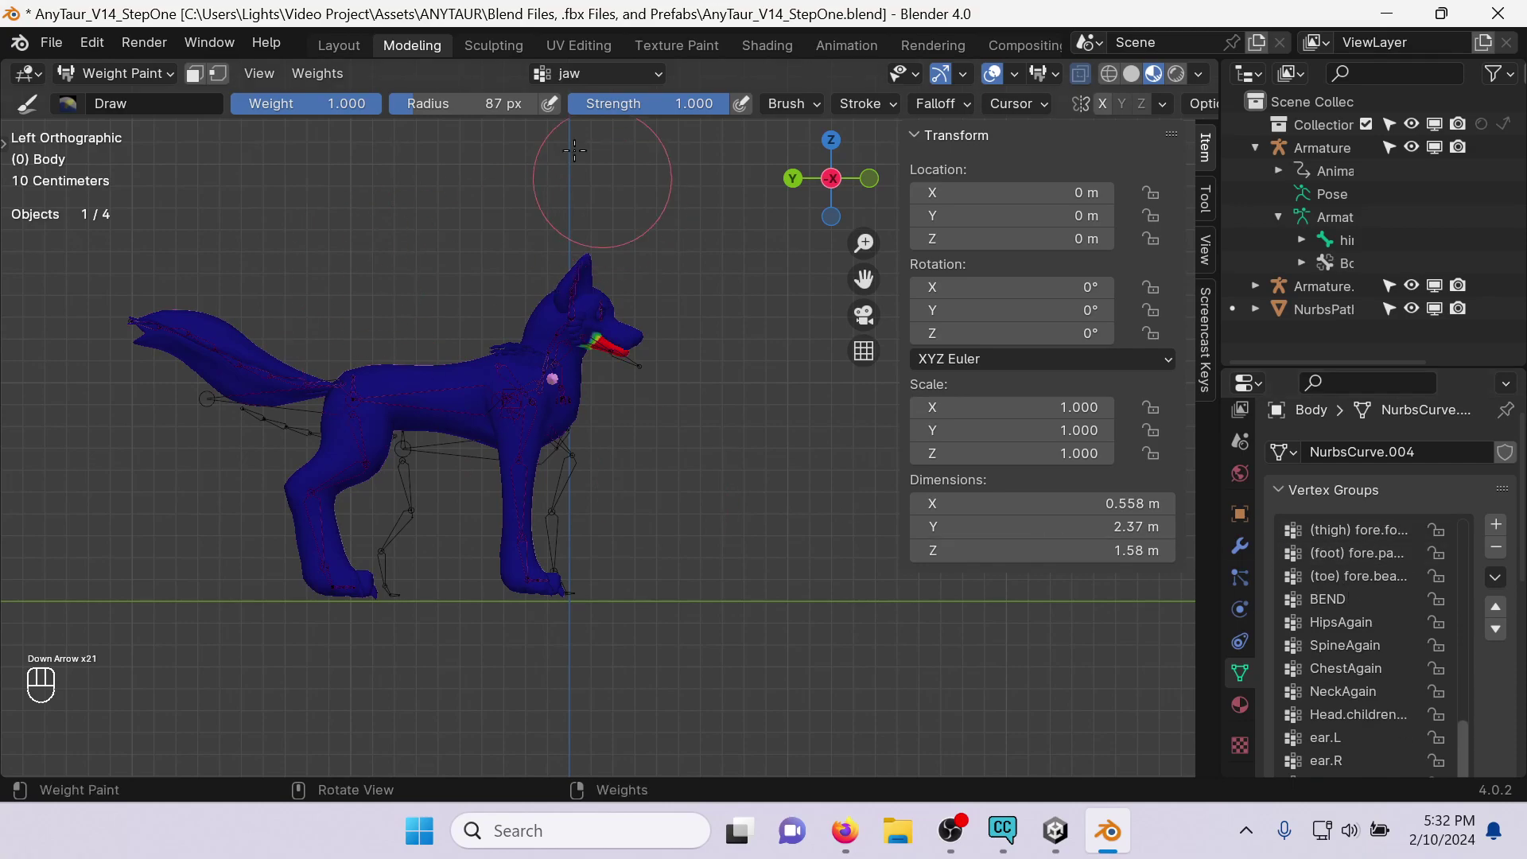
click(115, 73)
click(119, 99)
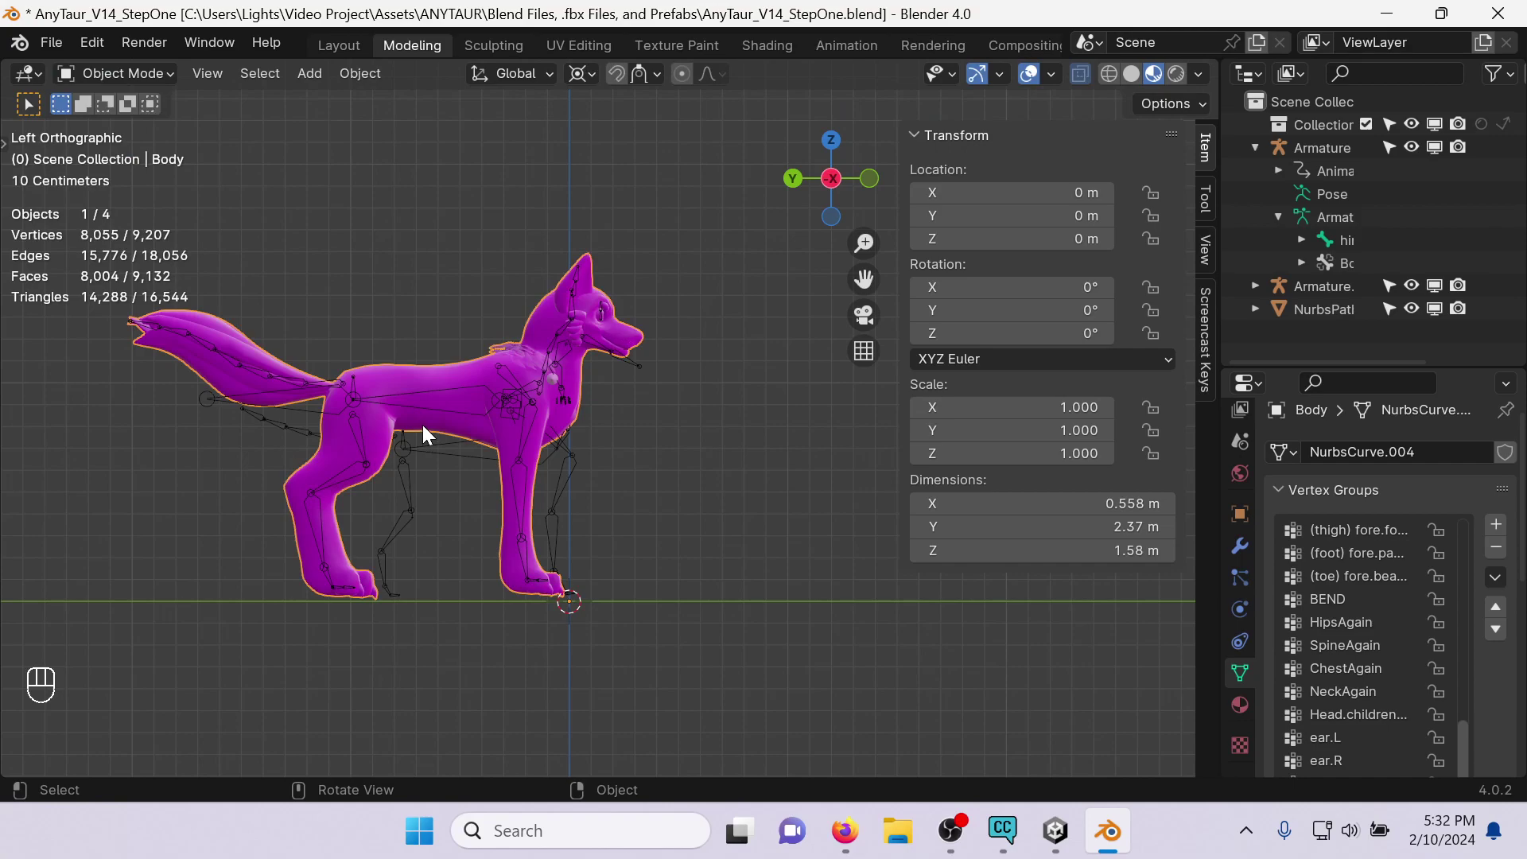
Select the AnyTaur armature and enter Edit Mode on it.
click(408, 441)
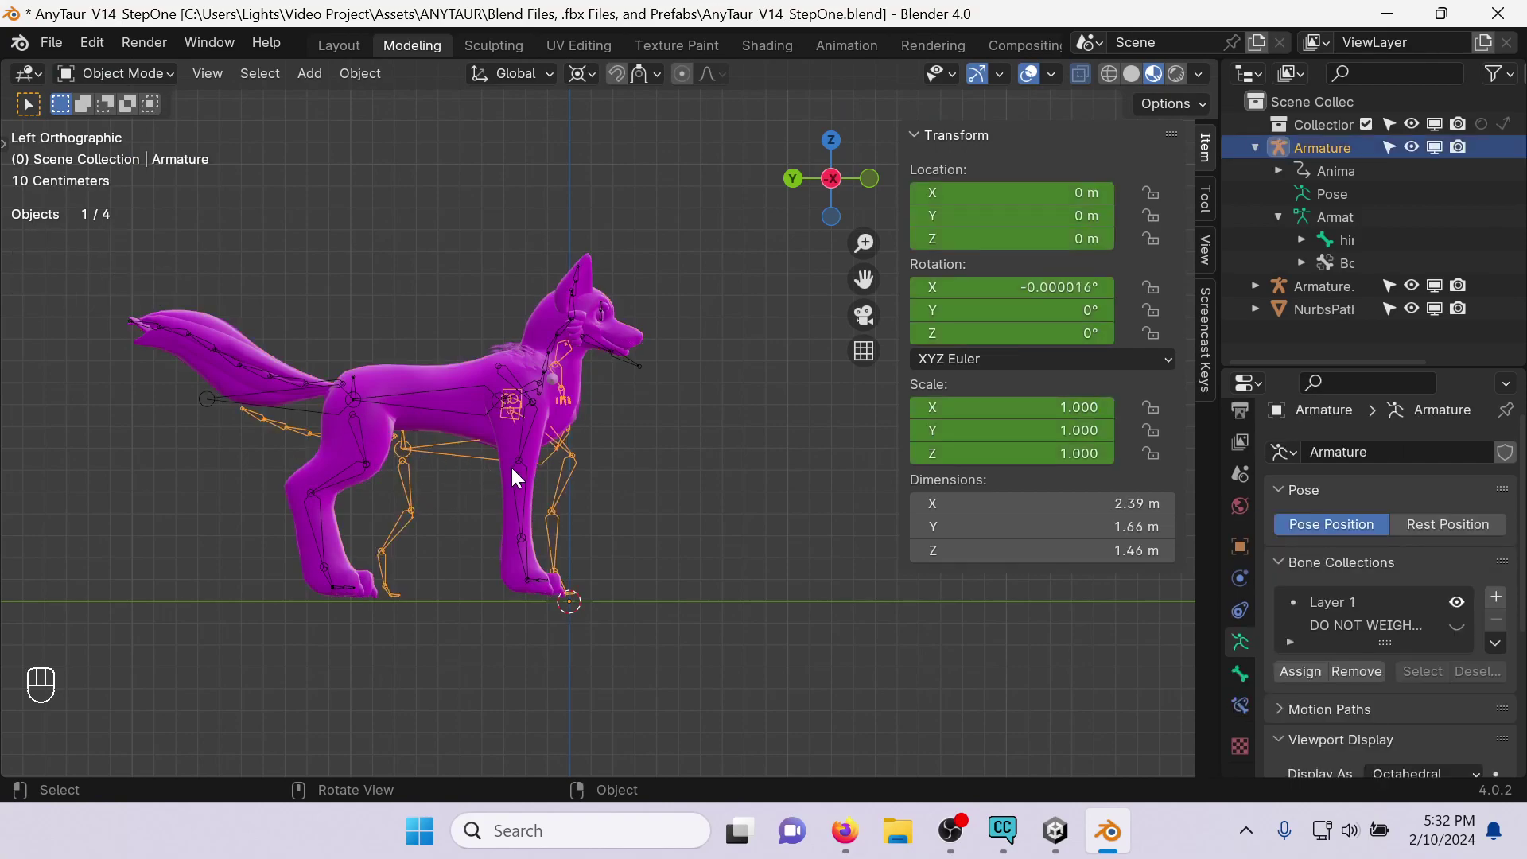
click(164, 70)
click(409, 442)
click(116, 73)
click(119, 125)
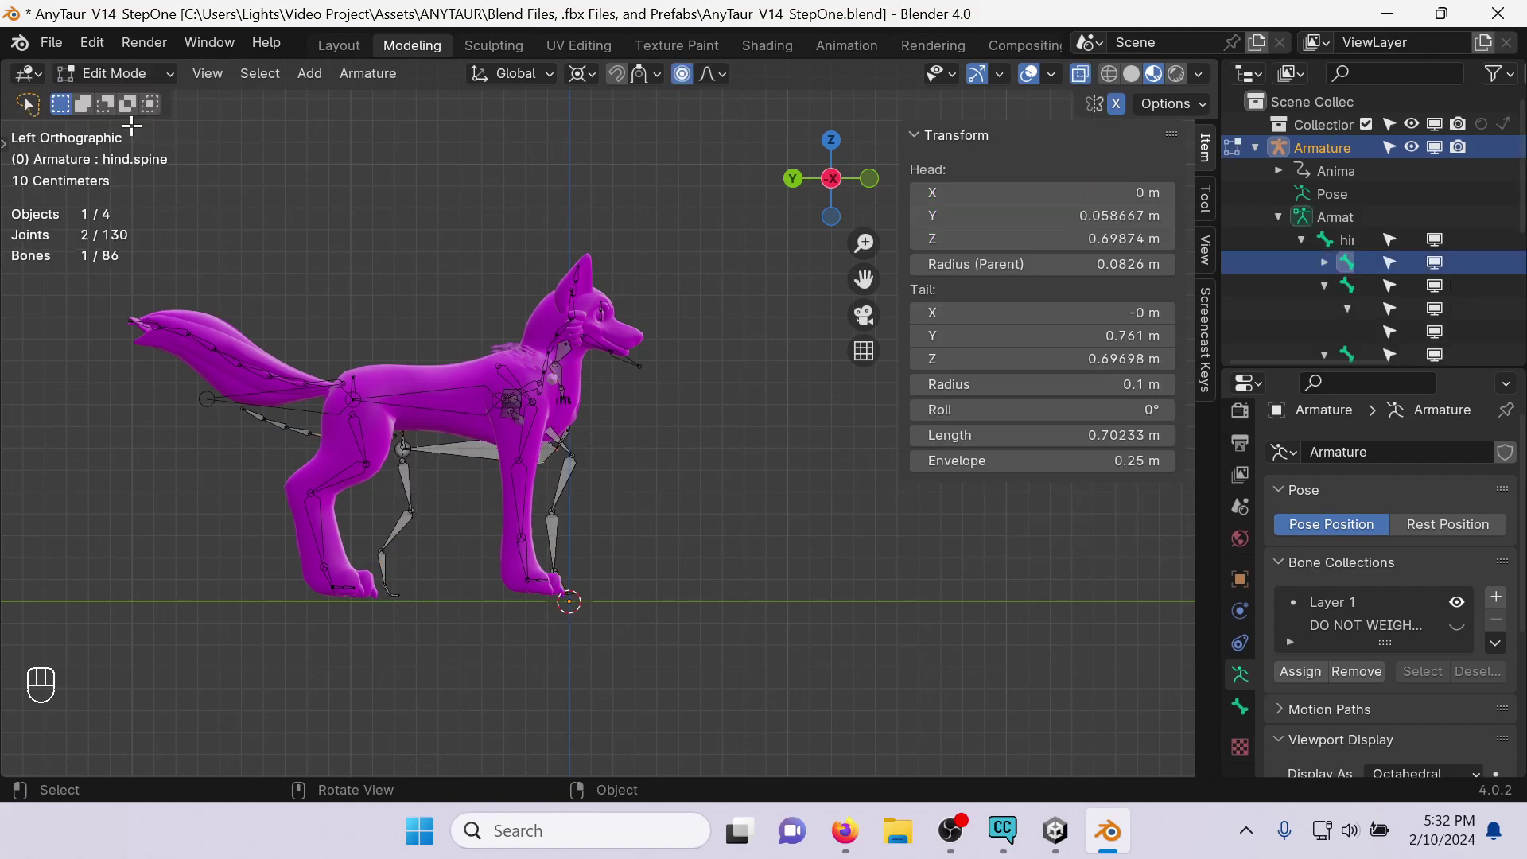
Select the AnyTaur hip, hind leg and tail bones and move them about 0.126 m along Y and 0.04 m along Z.
scroll(621, 557, up, 2)
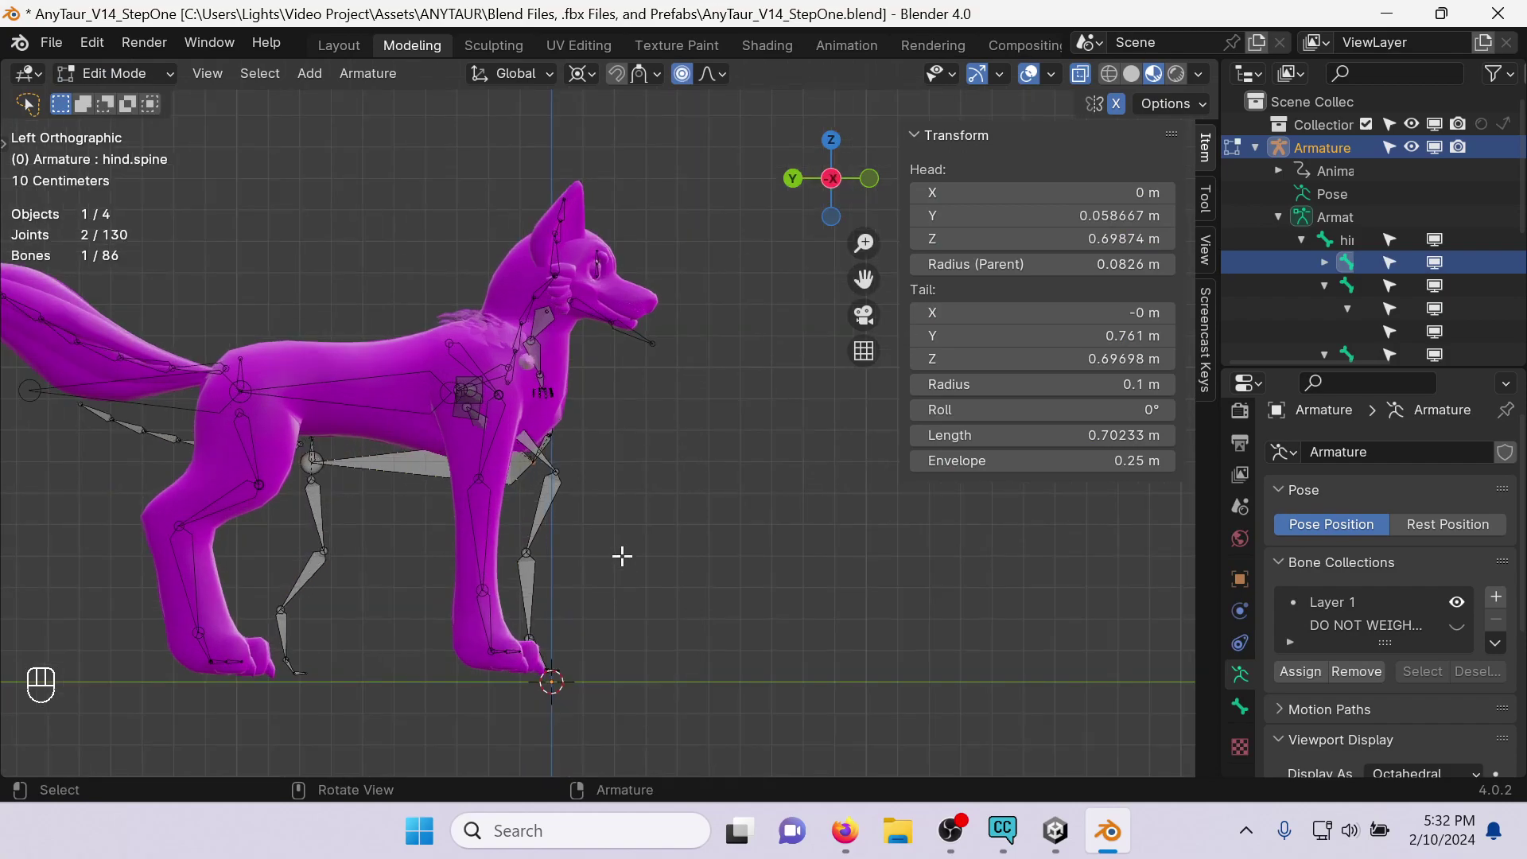
mouse_move(453, 535)
shift+middle_down()
mouse_move(547, 449)
mouse_move(628, 433)
shift+middle_up()
mouse_move(171, 239)
mouse_down()
mouse_move(436, 777)
mouse_move(607, 385)
mouse_move(620, 477)
mouse_up()
key(g)
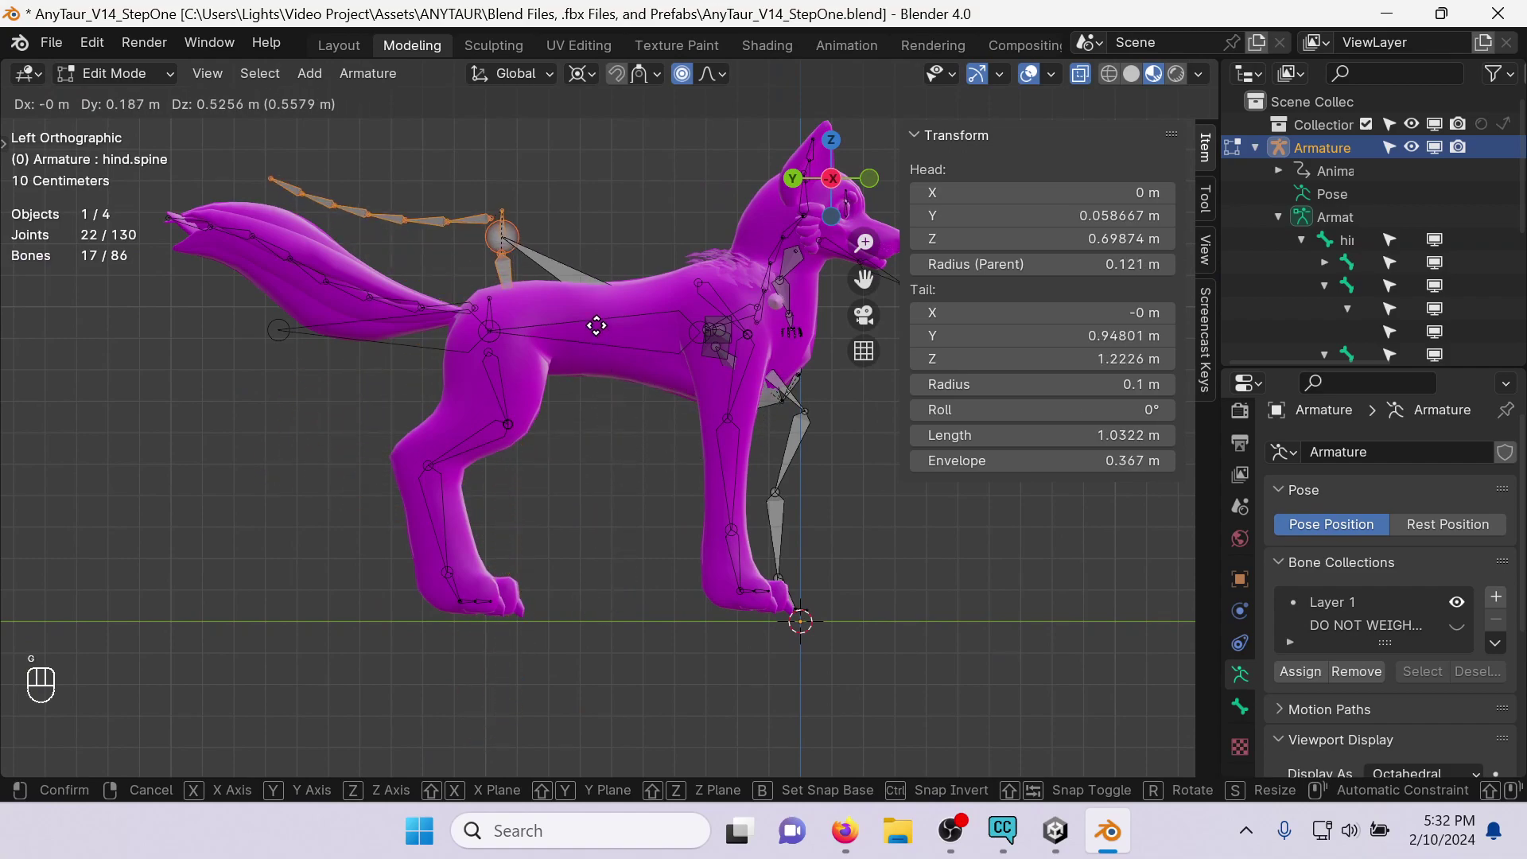
click(616, 477)
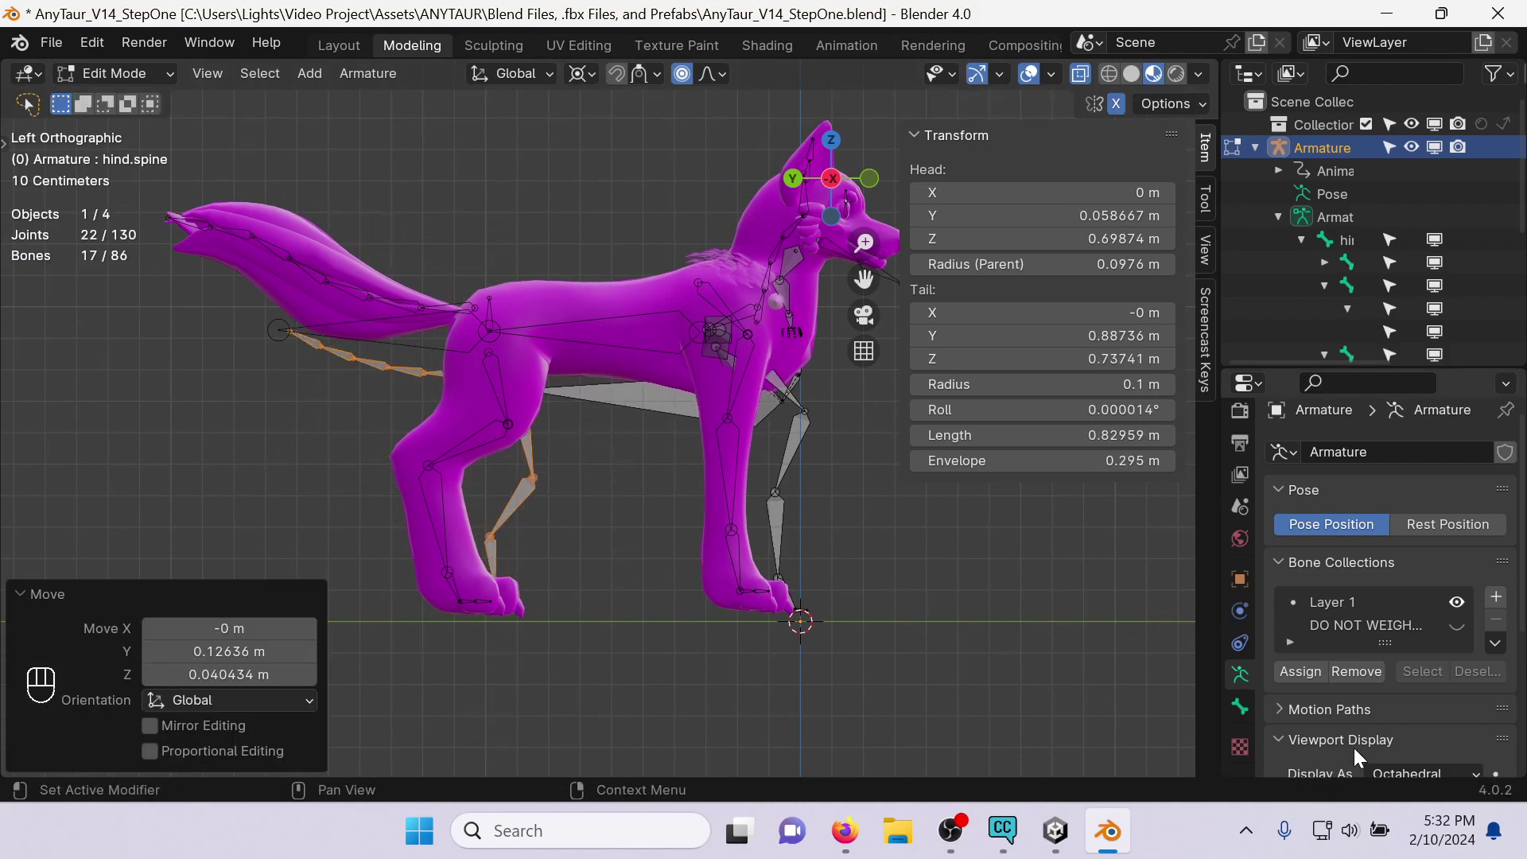
Display the AnyTaur armature in front and move the selected hind bones about -0.336 m along Y and -0.056 m along Z.
scroll(1425, 623, down, 5)
click(1371, 640)
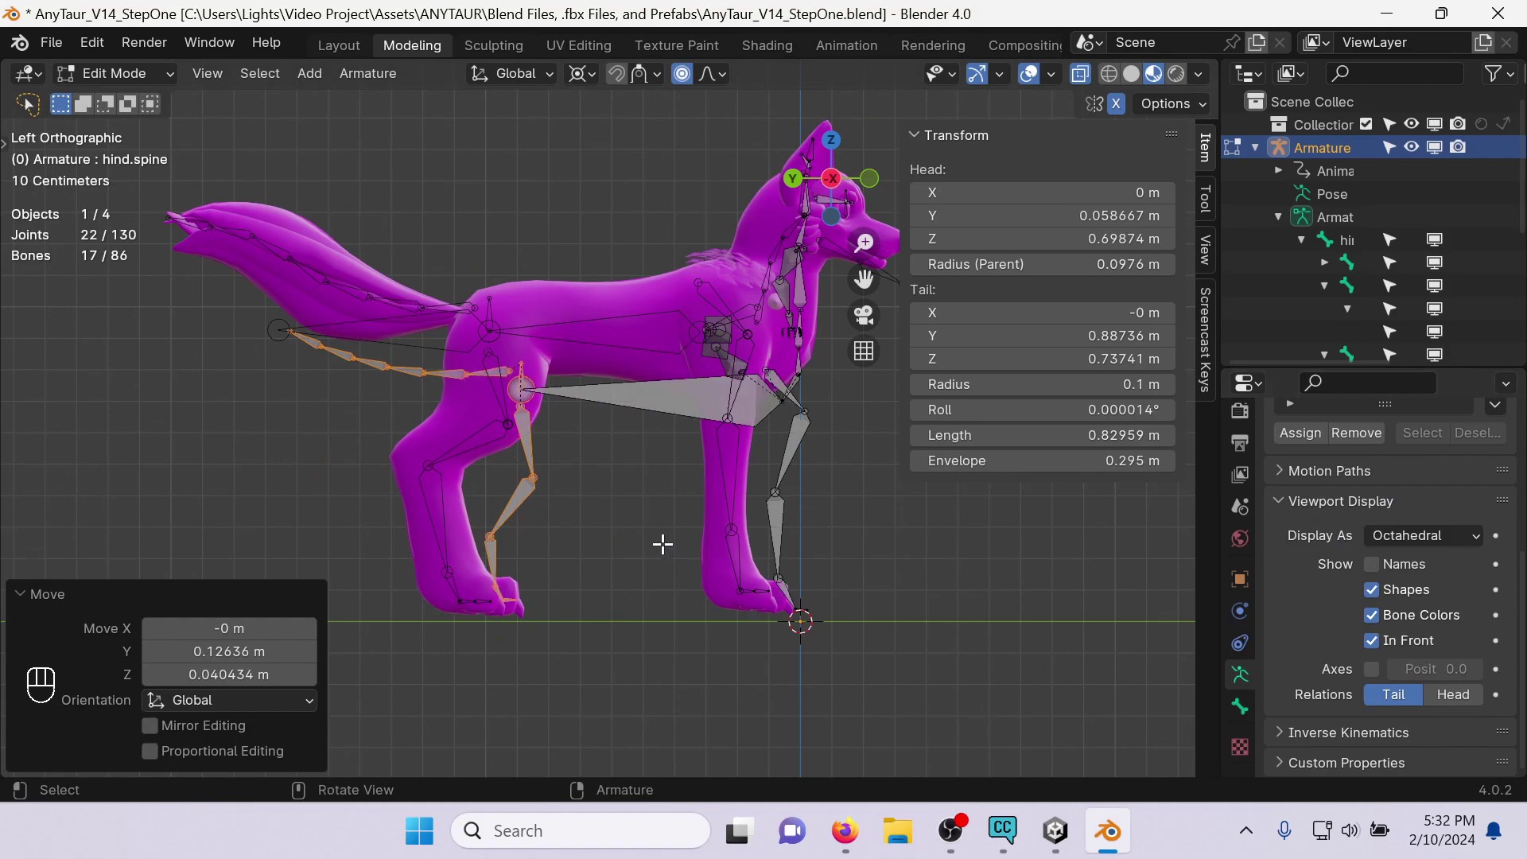
key(g)
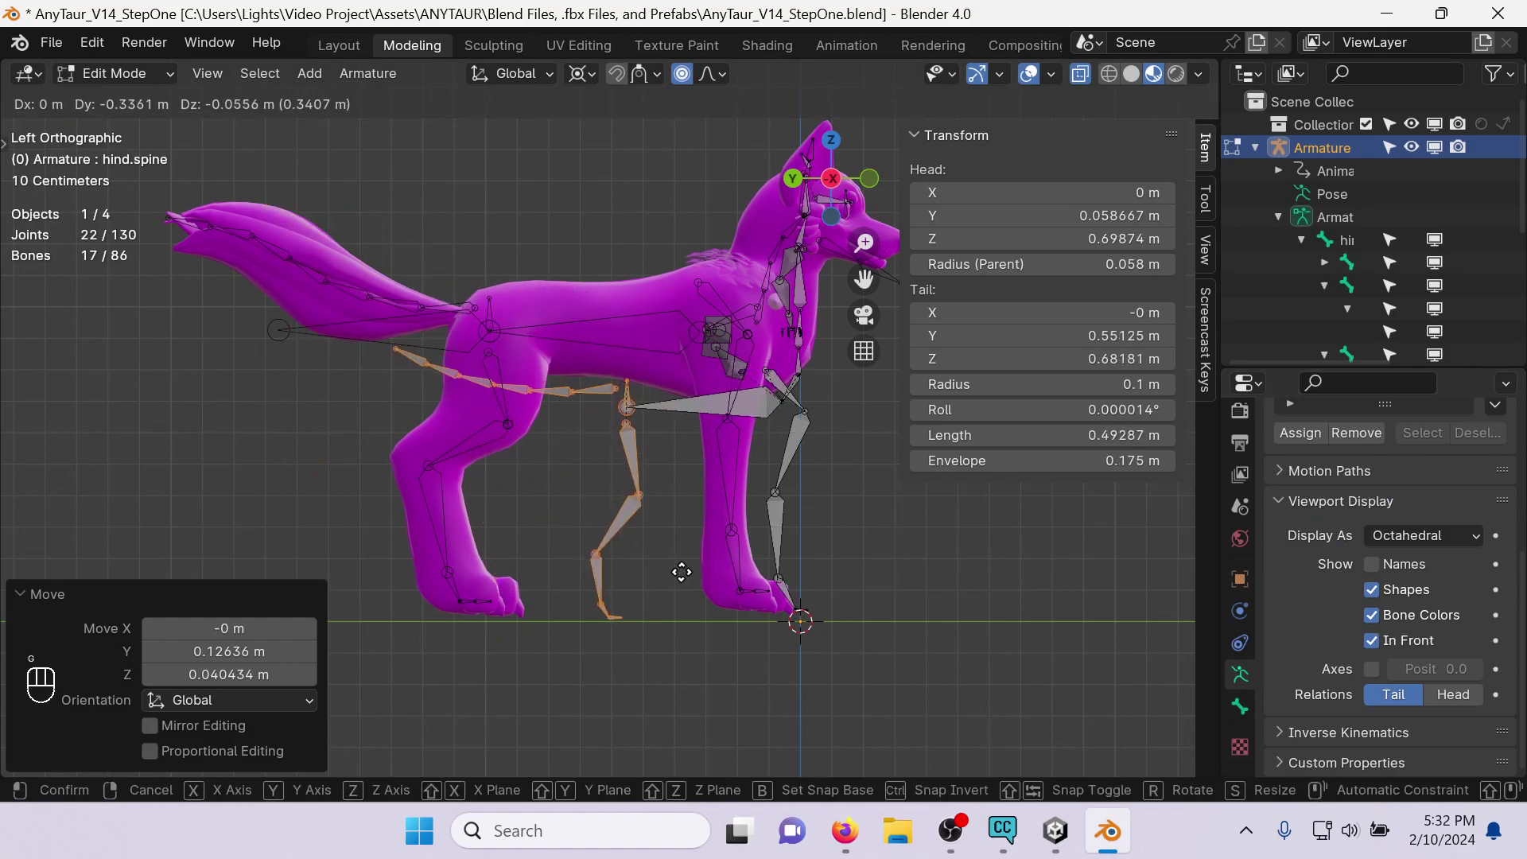
click(682, 573)
Try to rotate the hind.hips bone around the 3D cursor and undo the rotation.
click(626, 391)
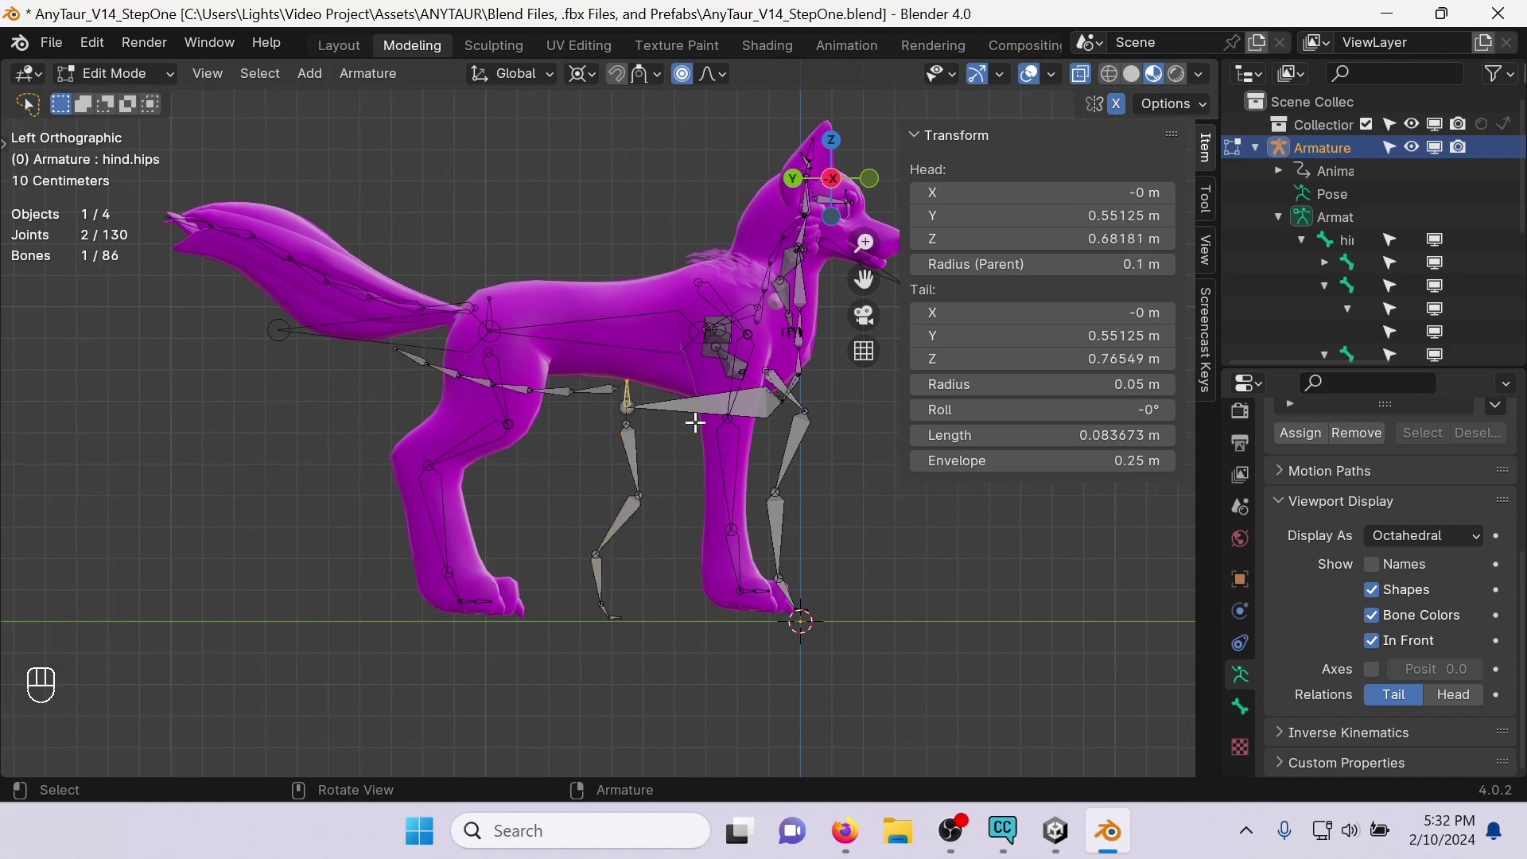
key(r)
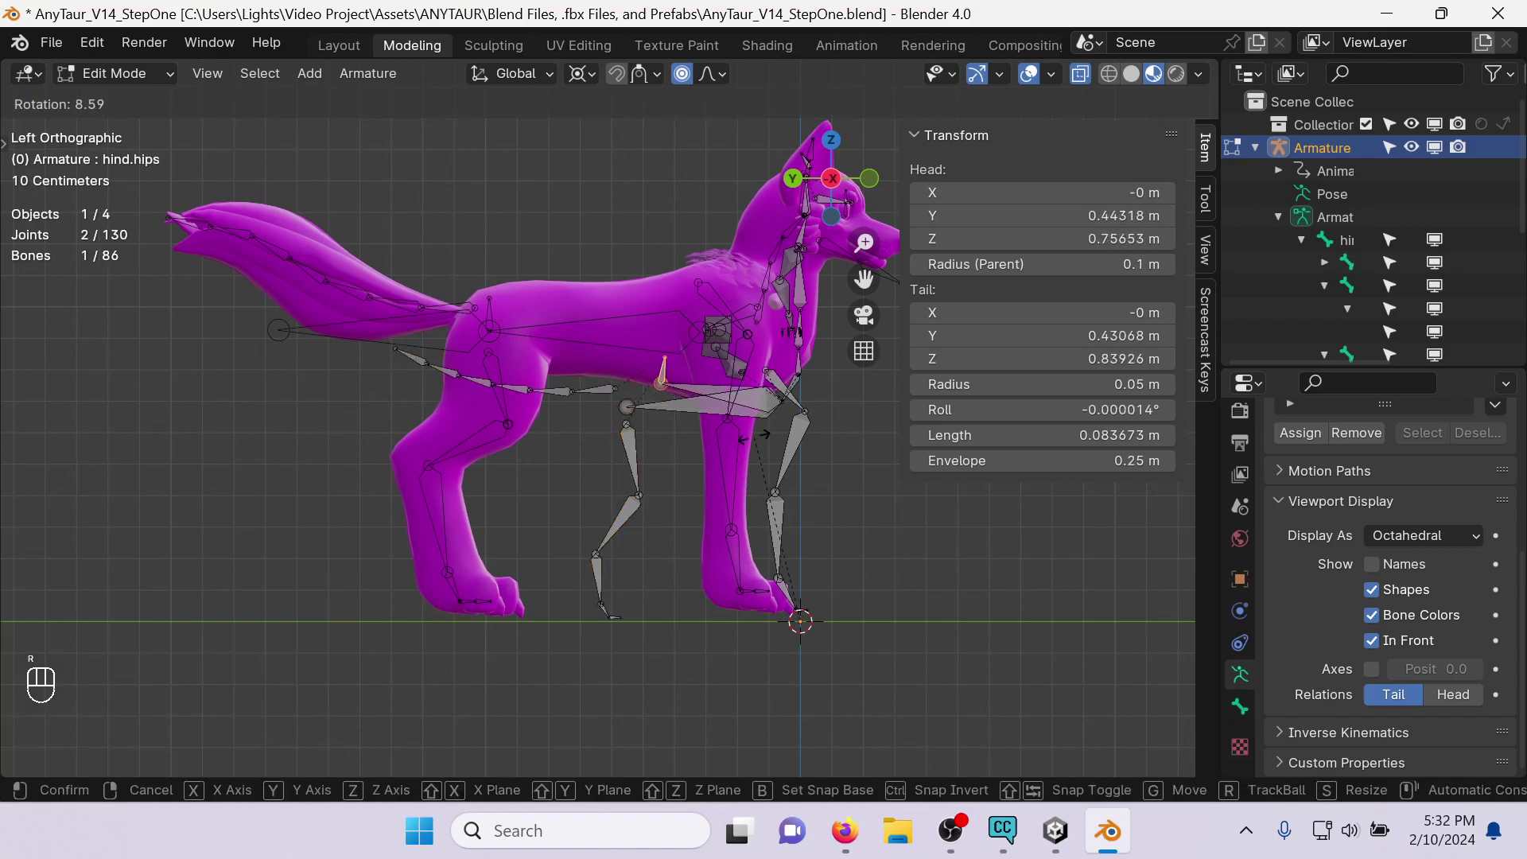
click(627, 311)
key(ctrl+z)
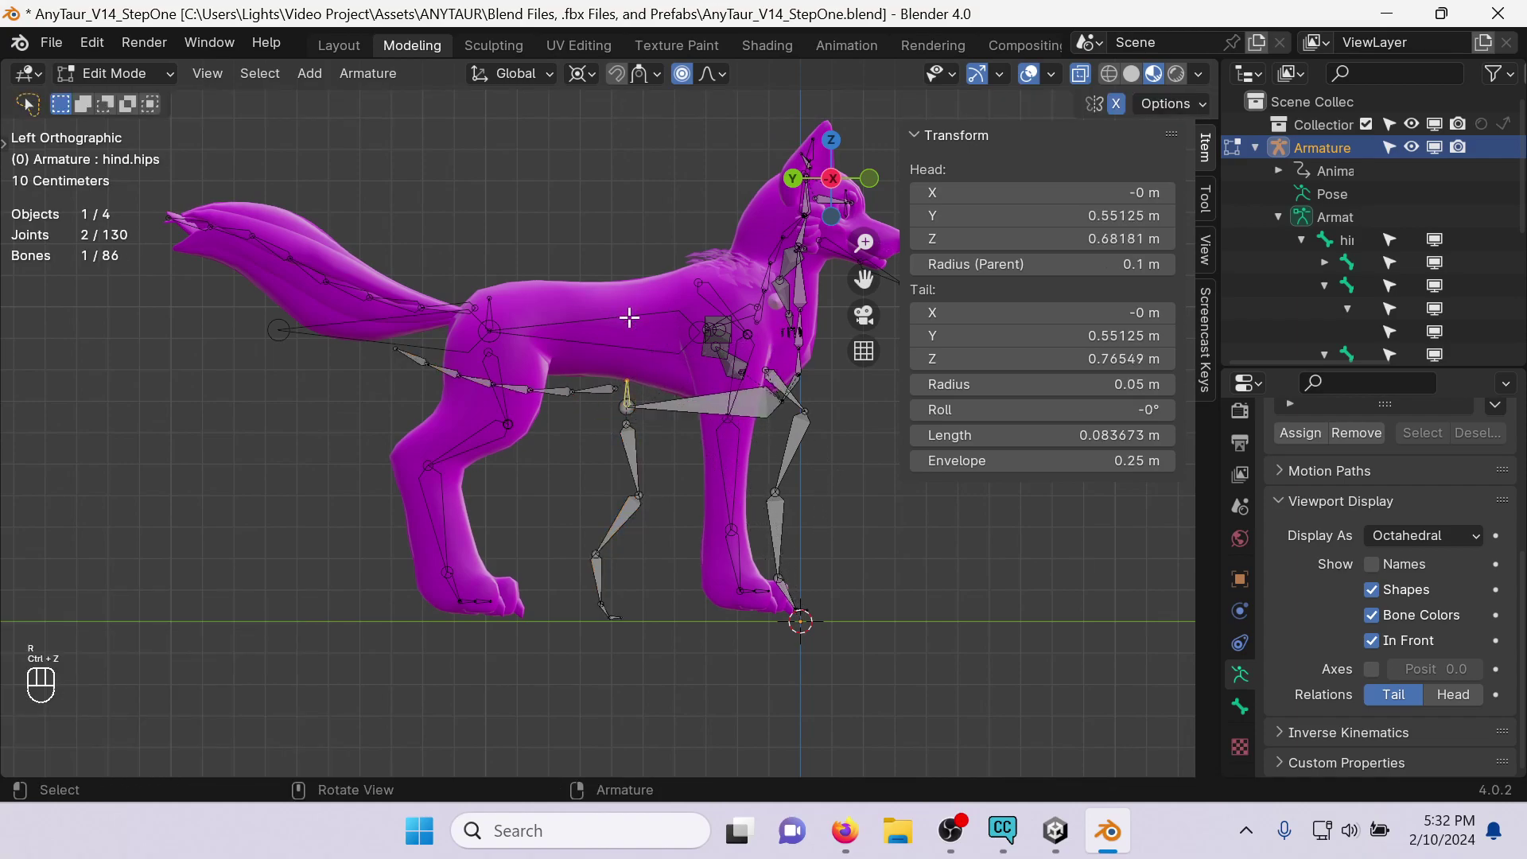
Set the transform pivot to Median Point, try rotating the hind.hips bone twice, and undo both rotations.
key(period)
click(617, 199)
key(r)
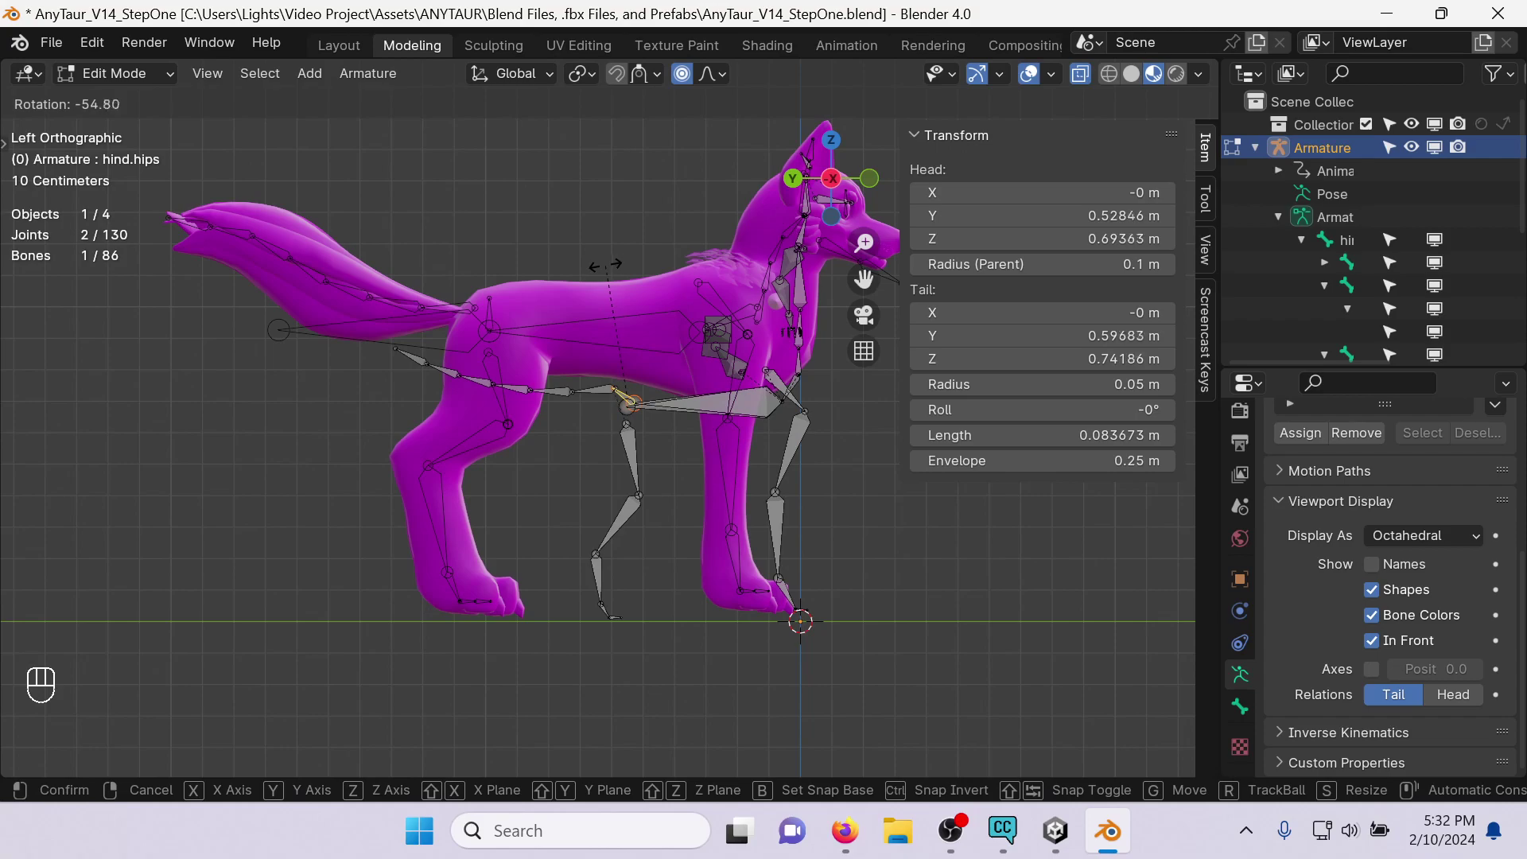
click(717, 411)
key(r)
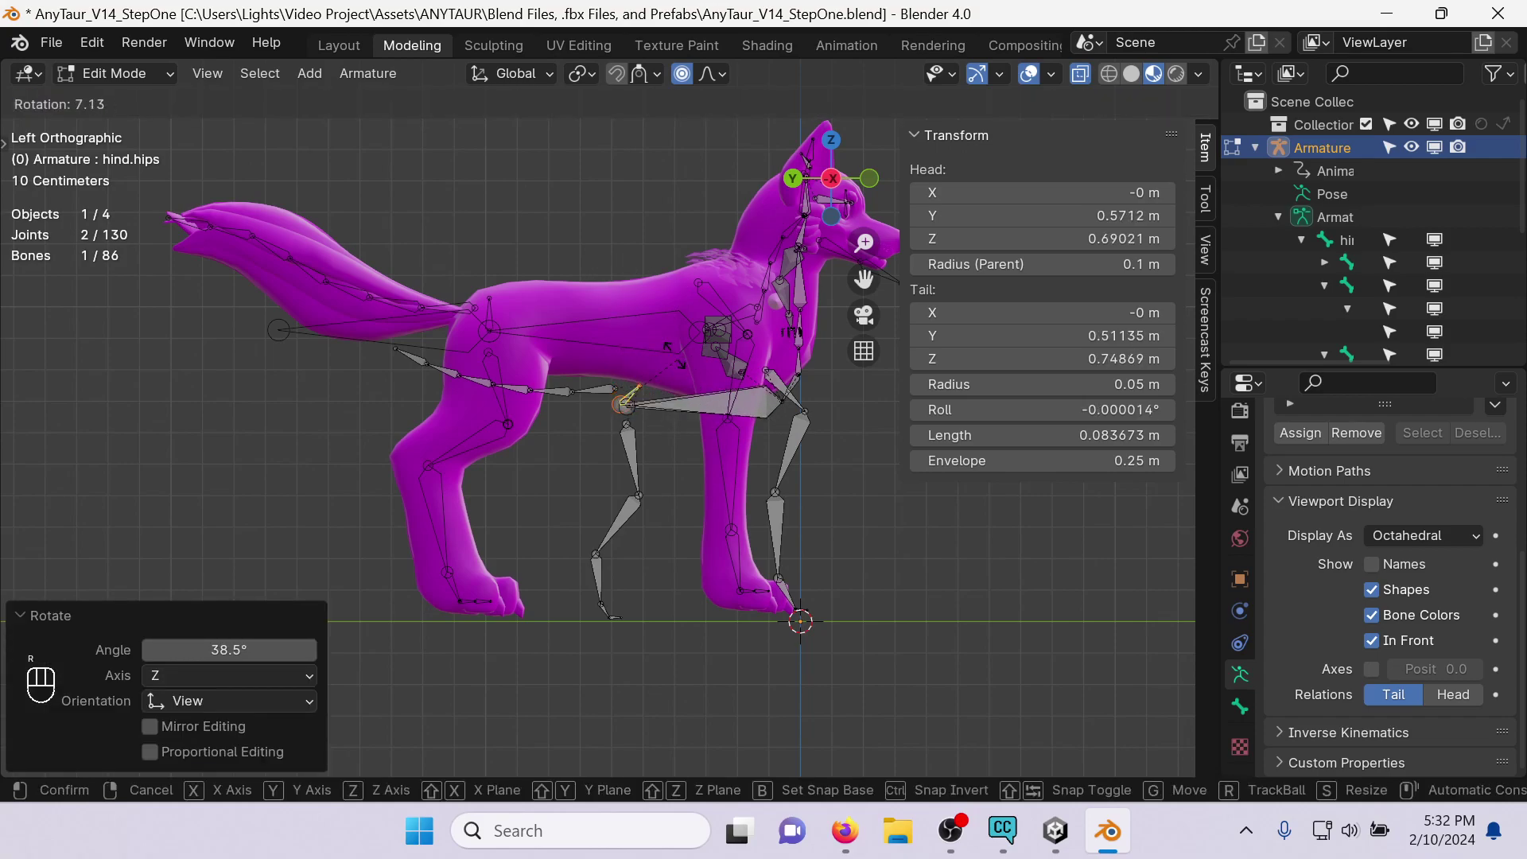
click(680, 345)
key(ctrl+z)
key(ctrl+z)
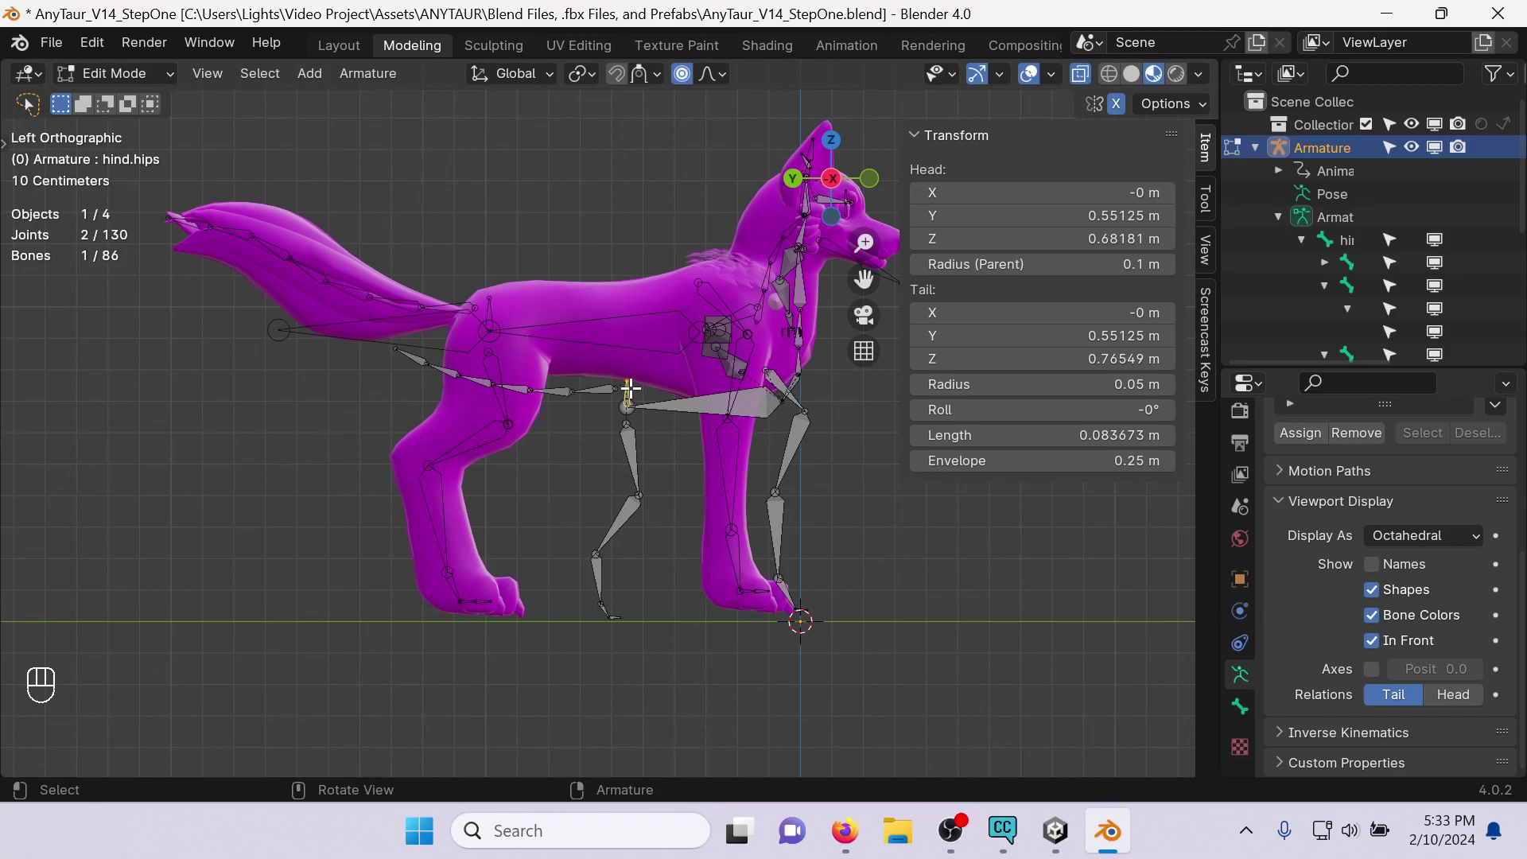
Try rotating and moving the hind.hips bone on its own, undoing each transform.
key(r)
click(700, 388)
key(ctrl+z)
key(g)
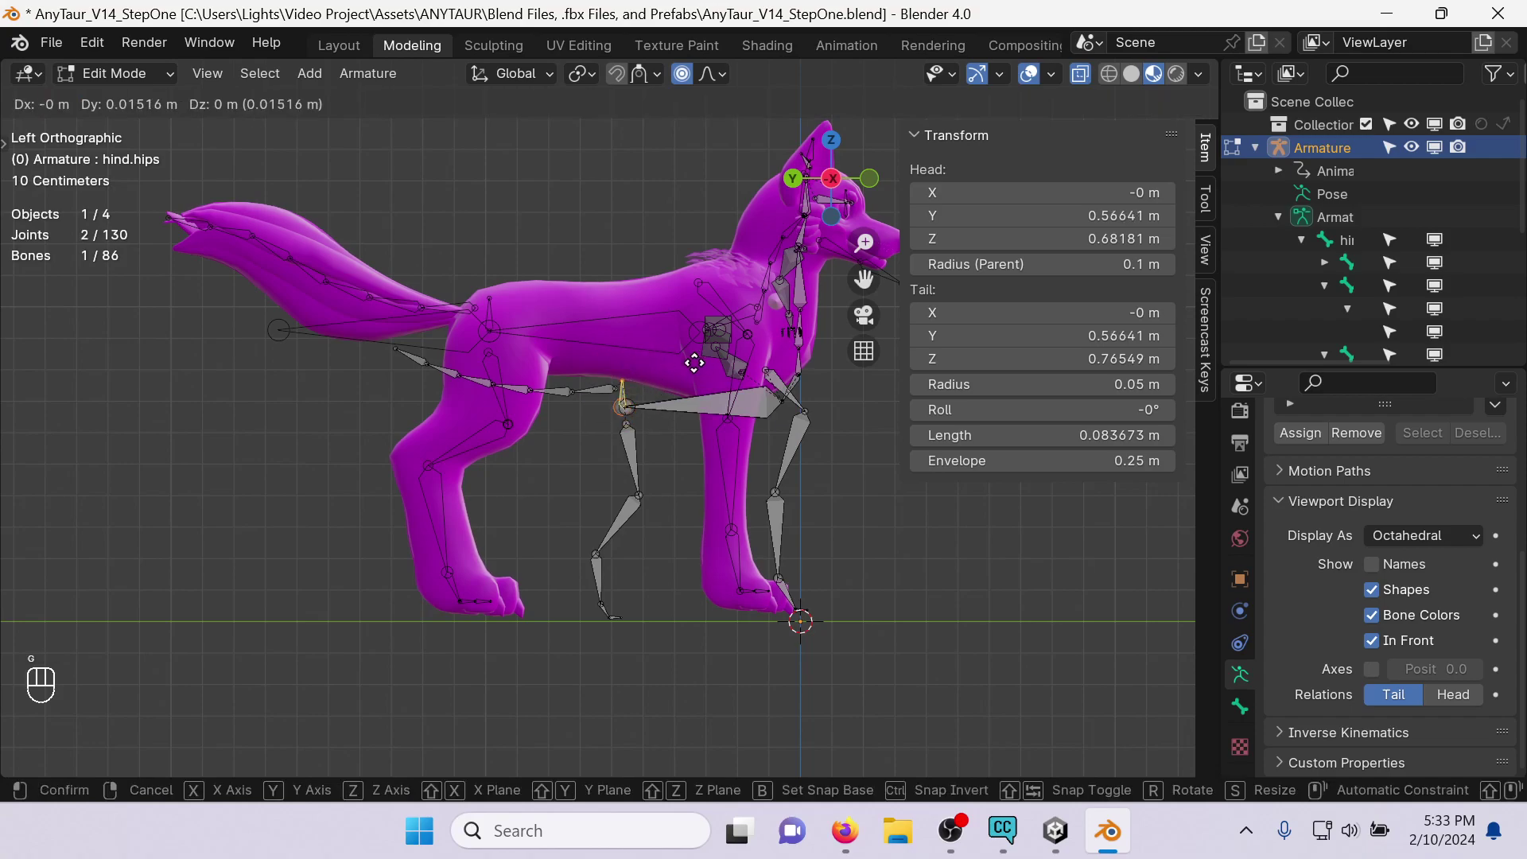
click(721, 204)
key(ctrl+z)
key(r)
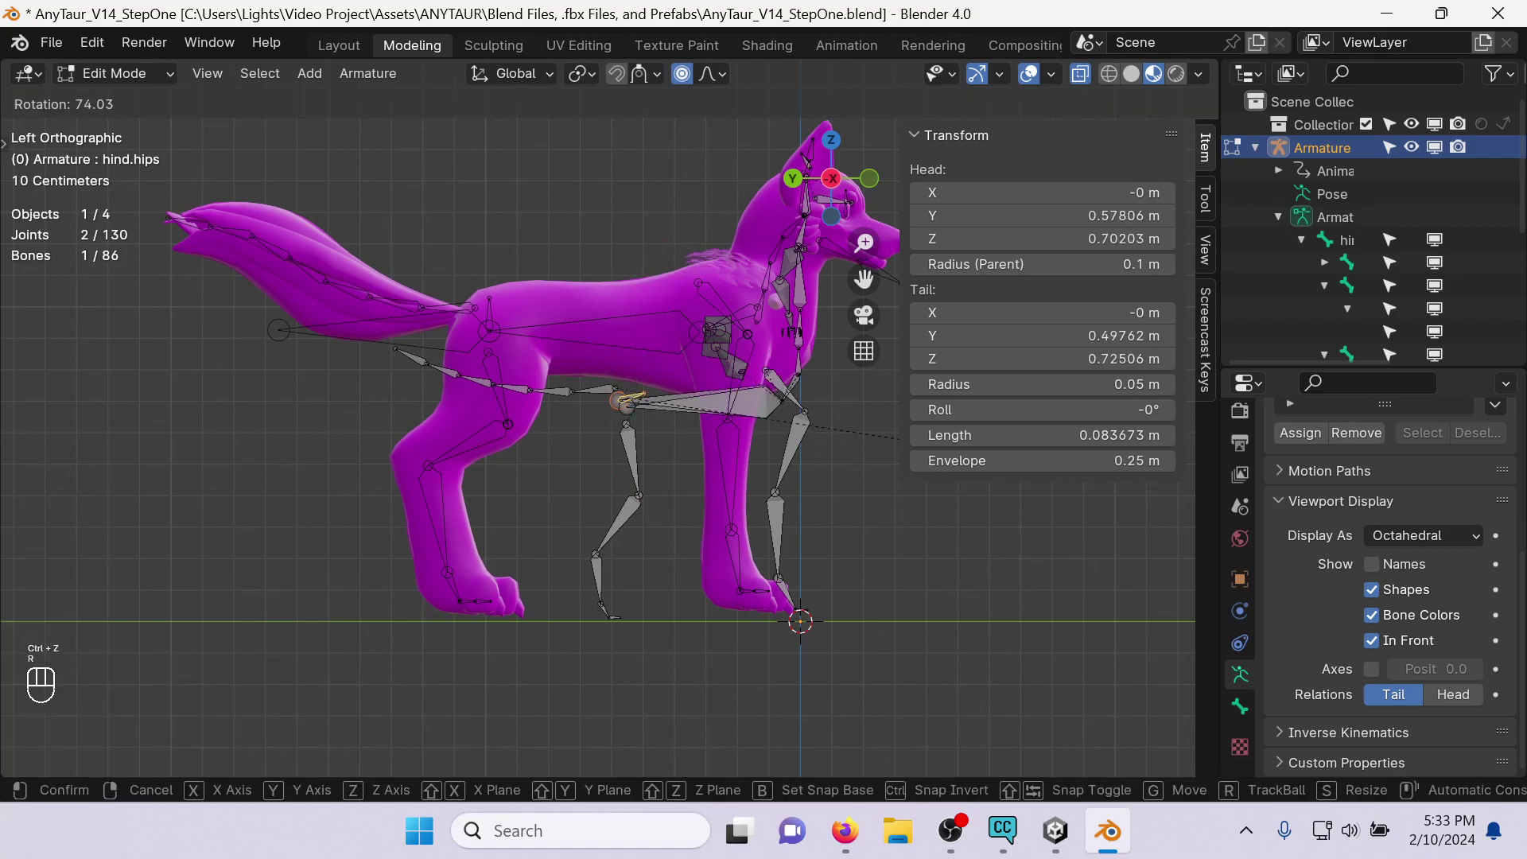
click(660, 430)
key(ctrl+z)
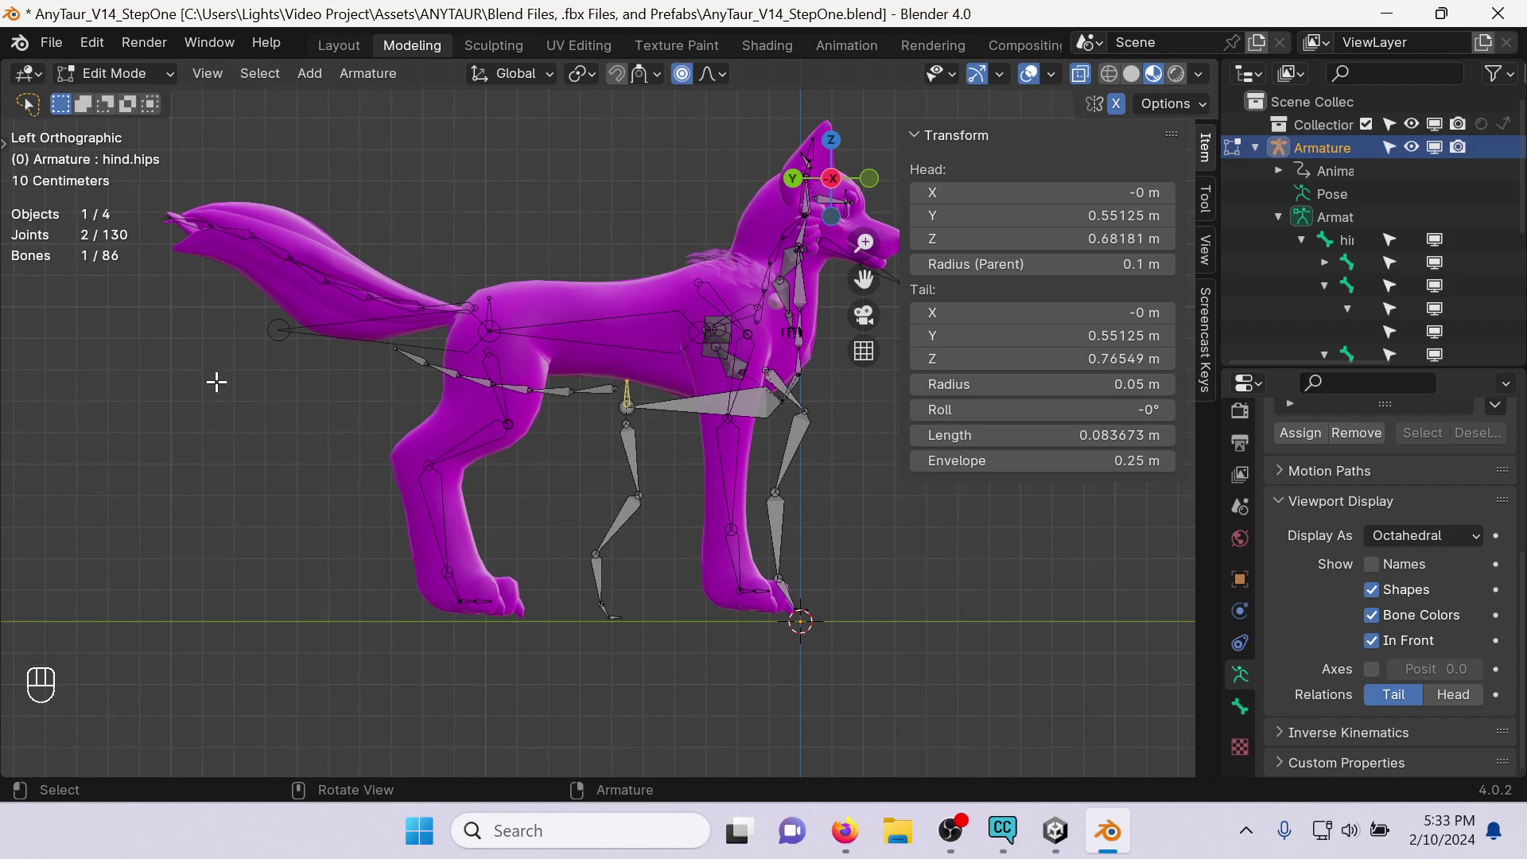
Cycle through the selection tools and try circle-selecting some of the hind leg and tail bones.
key(w)
key(w)
key(w)
key(w)
key(w)
key(w)
drag(140, 359, 333, 477)
key(w)
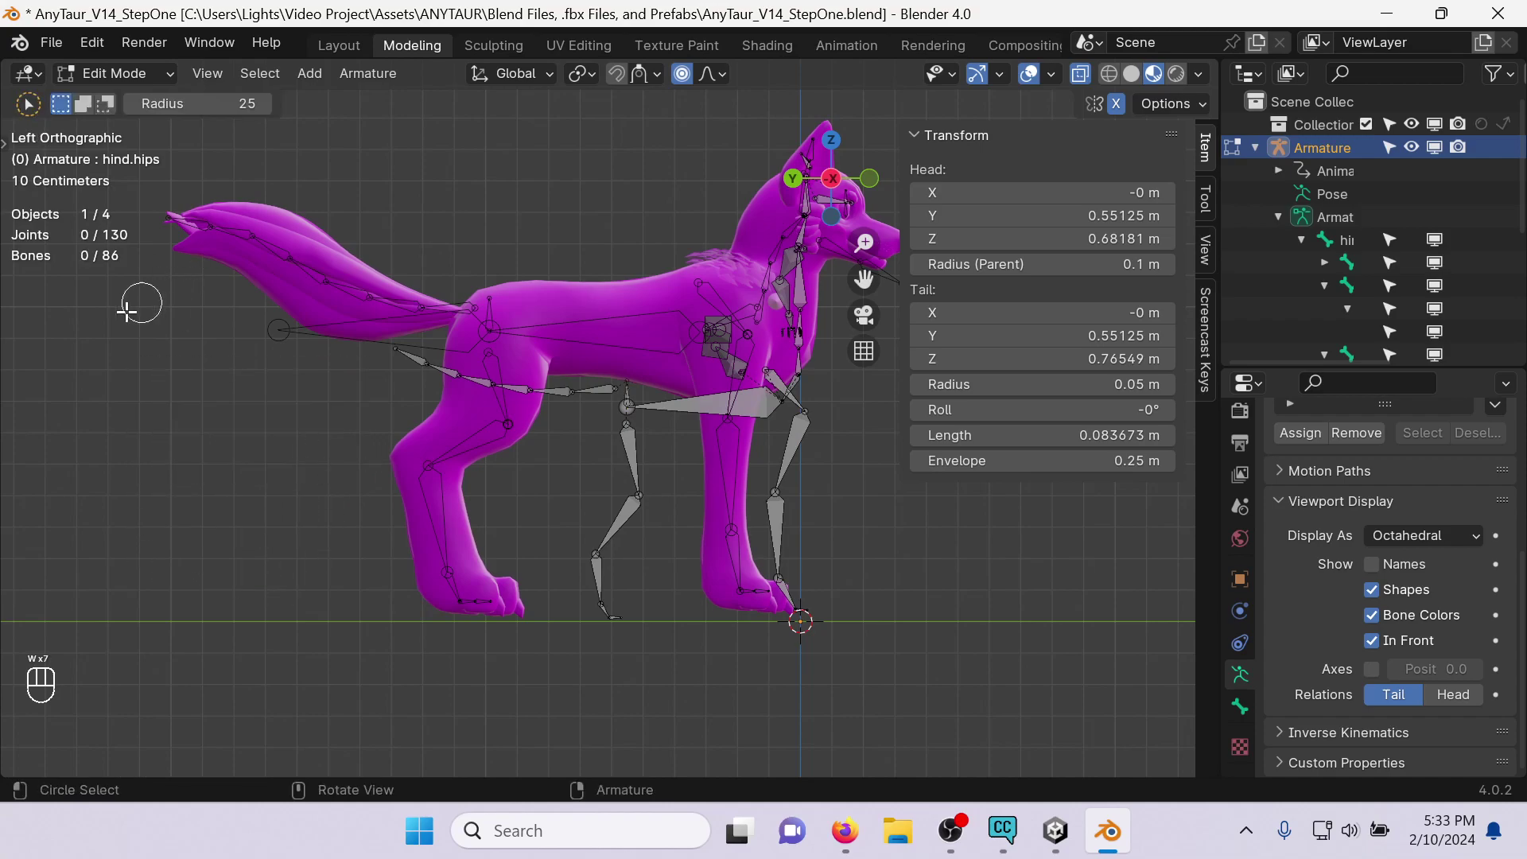
mouse_move(451, 394)
mouse_down()
mouse_move(621, 388)
mouse_move(557, 501)
mouse_up()
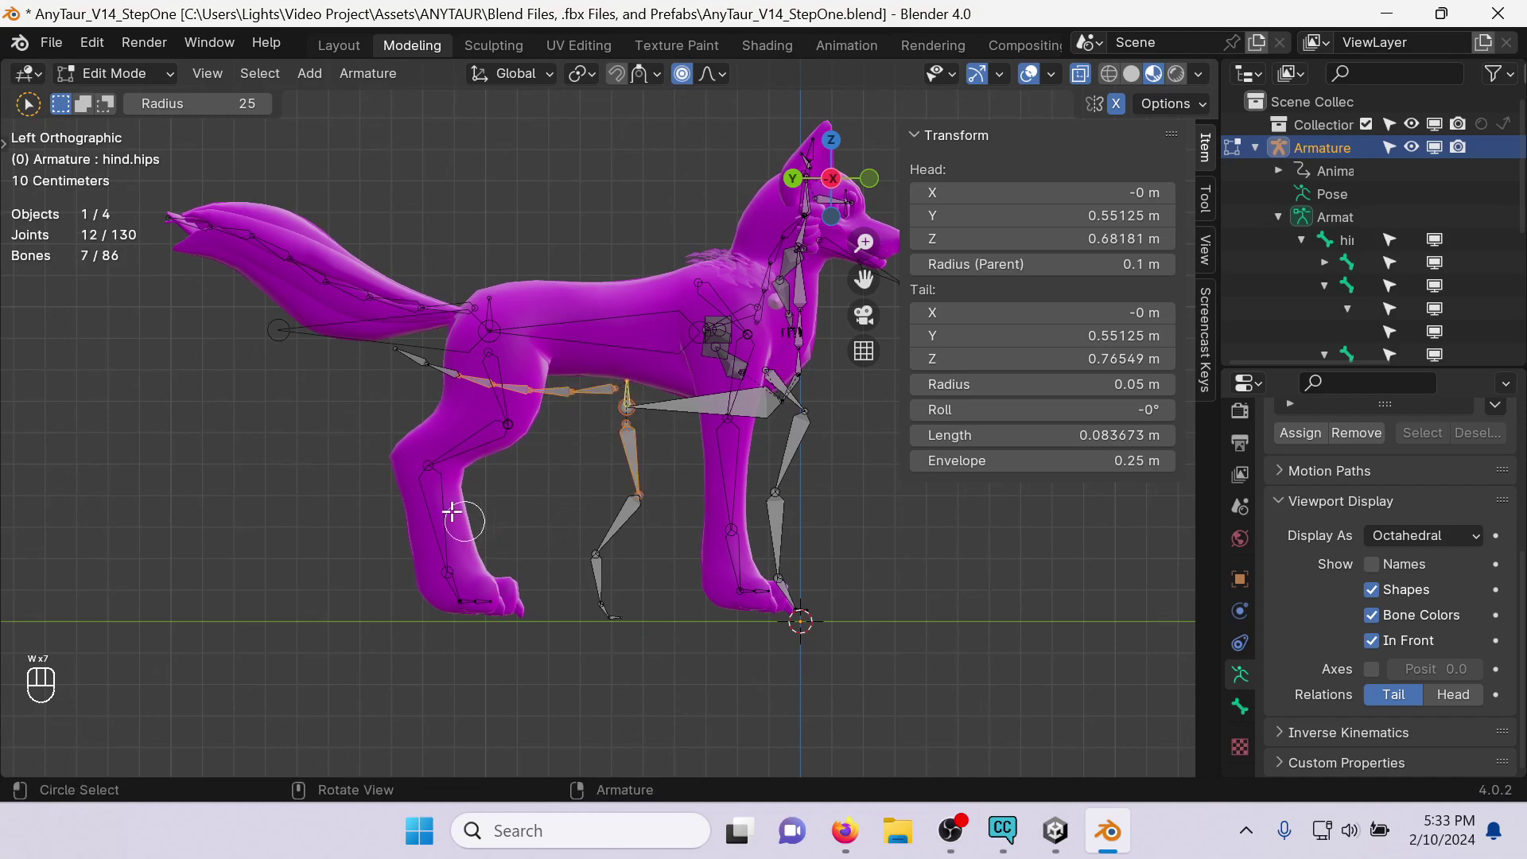
Select the AnyTaur hip, hind leg and tail bones and move them about 0.437 m along Y and 0.245 m along Z onto the feral hips.
key(w)
mouse_move(372, 260)
mouse_down()
mouse_move(395, 695)
mouse_move(705, 555)
mouse_move(652, 323)
mouse_up()
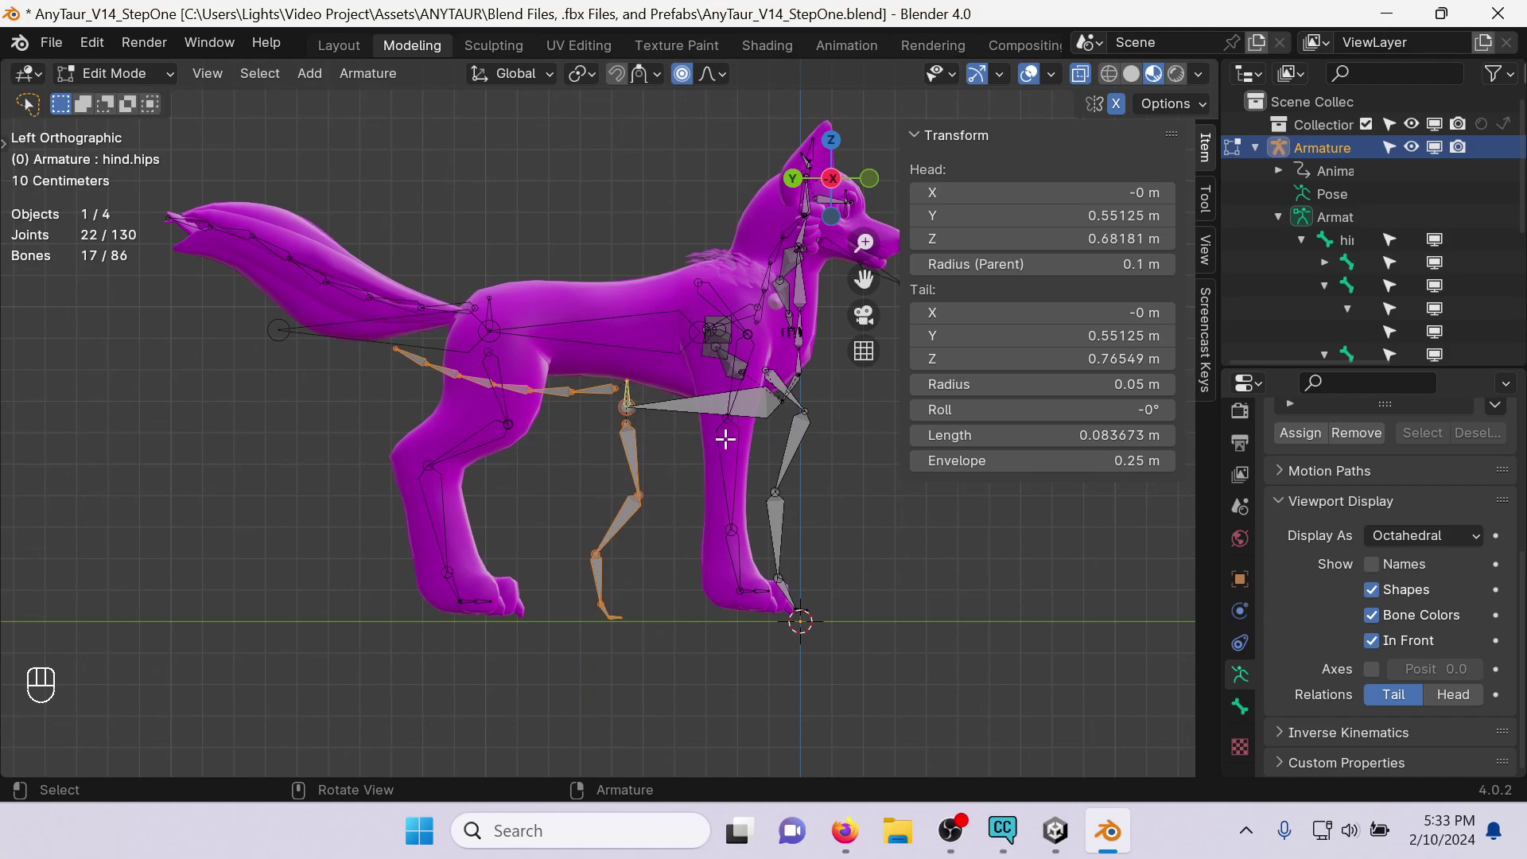
key(g)
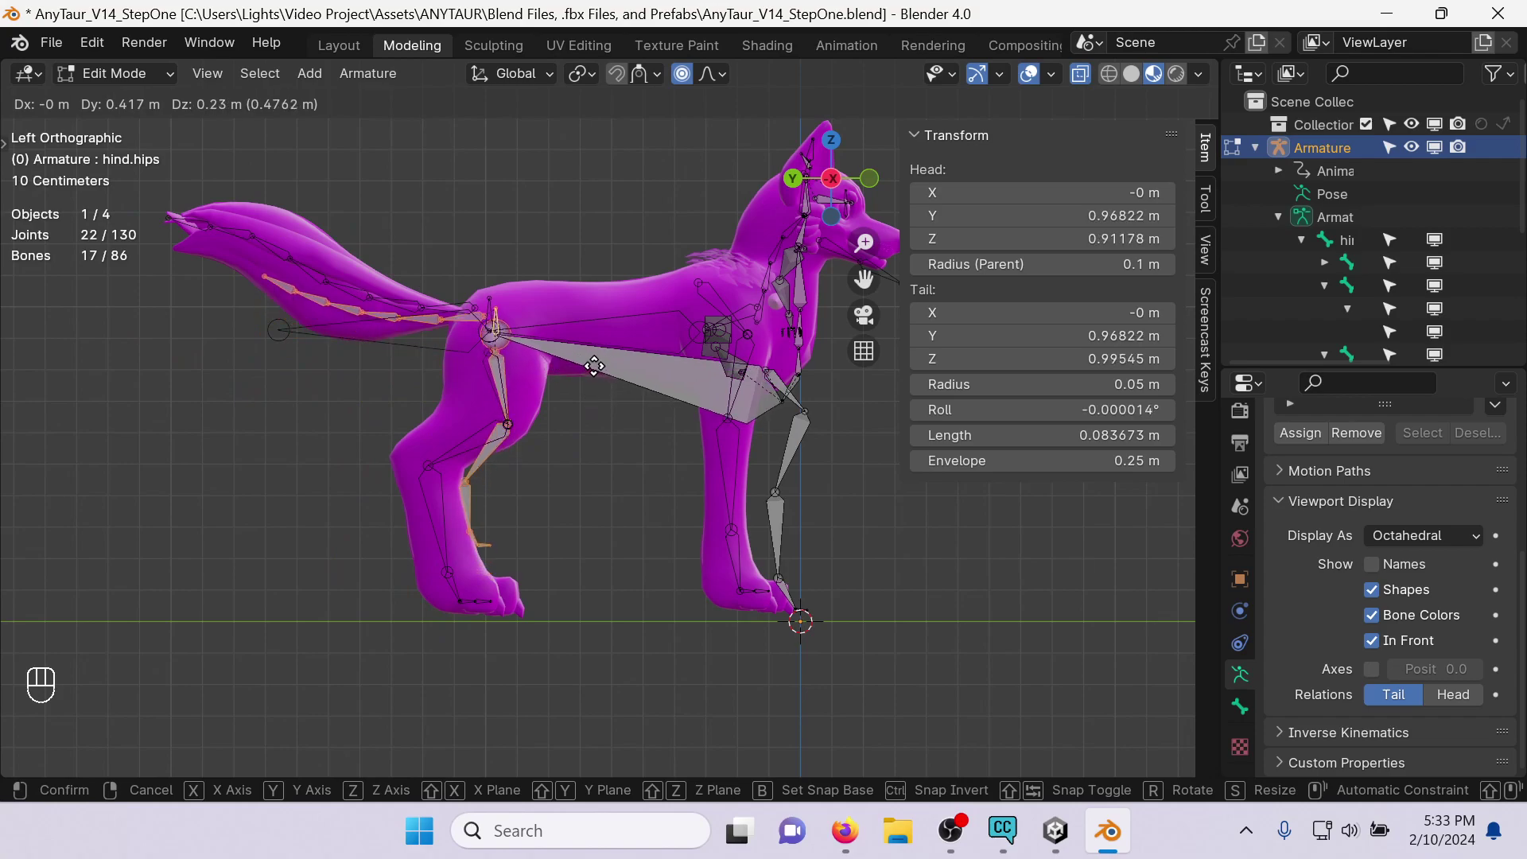
click(588, 362)
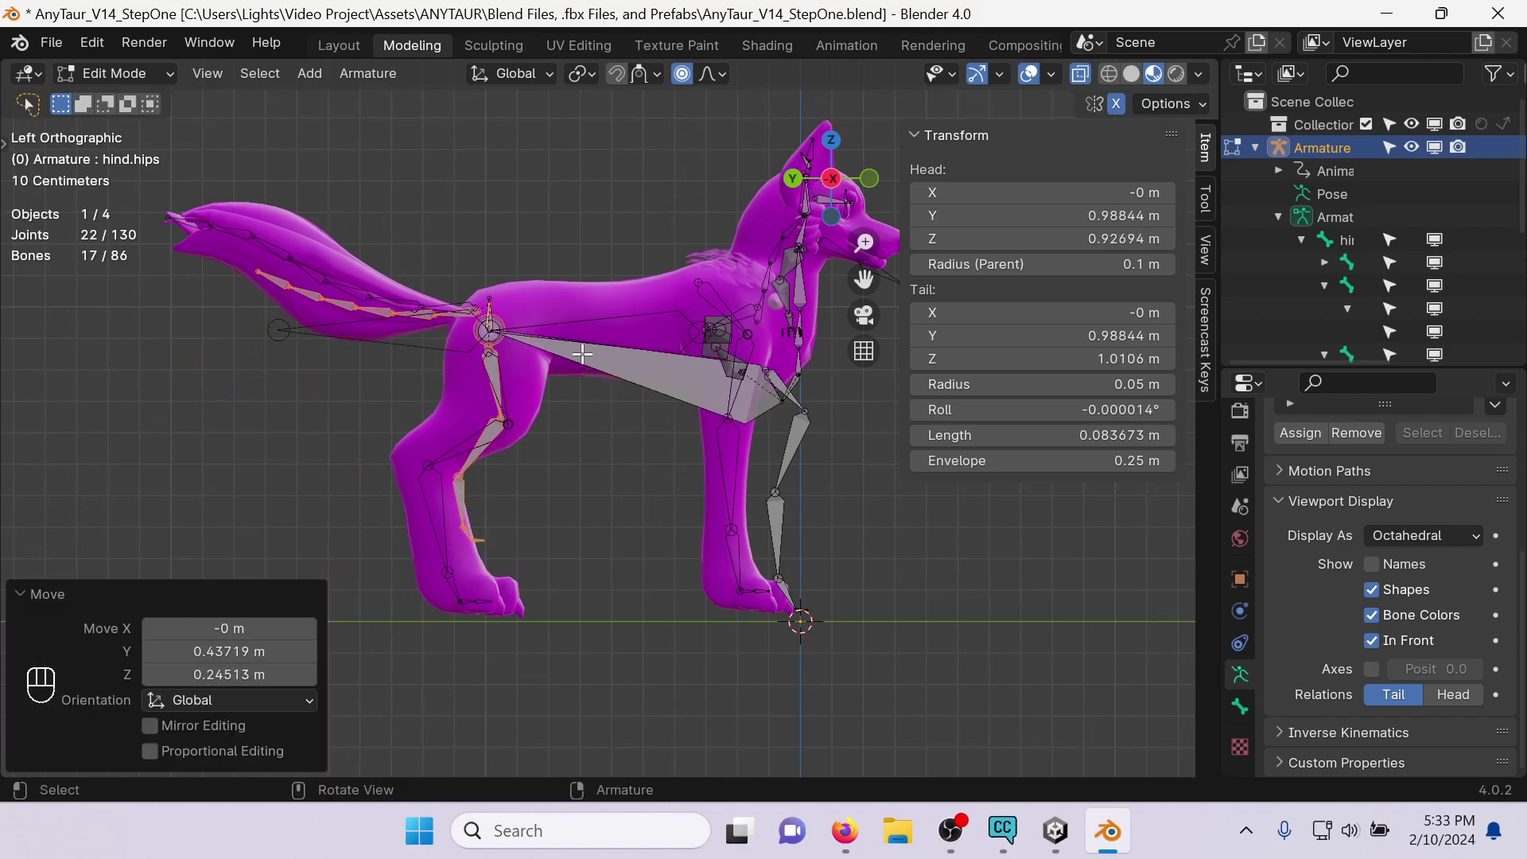
Examine the hip bones' alignment with the feral armature from an angle and close up in the left orthographic view.
middle_drag(533, 287, 795, 238)
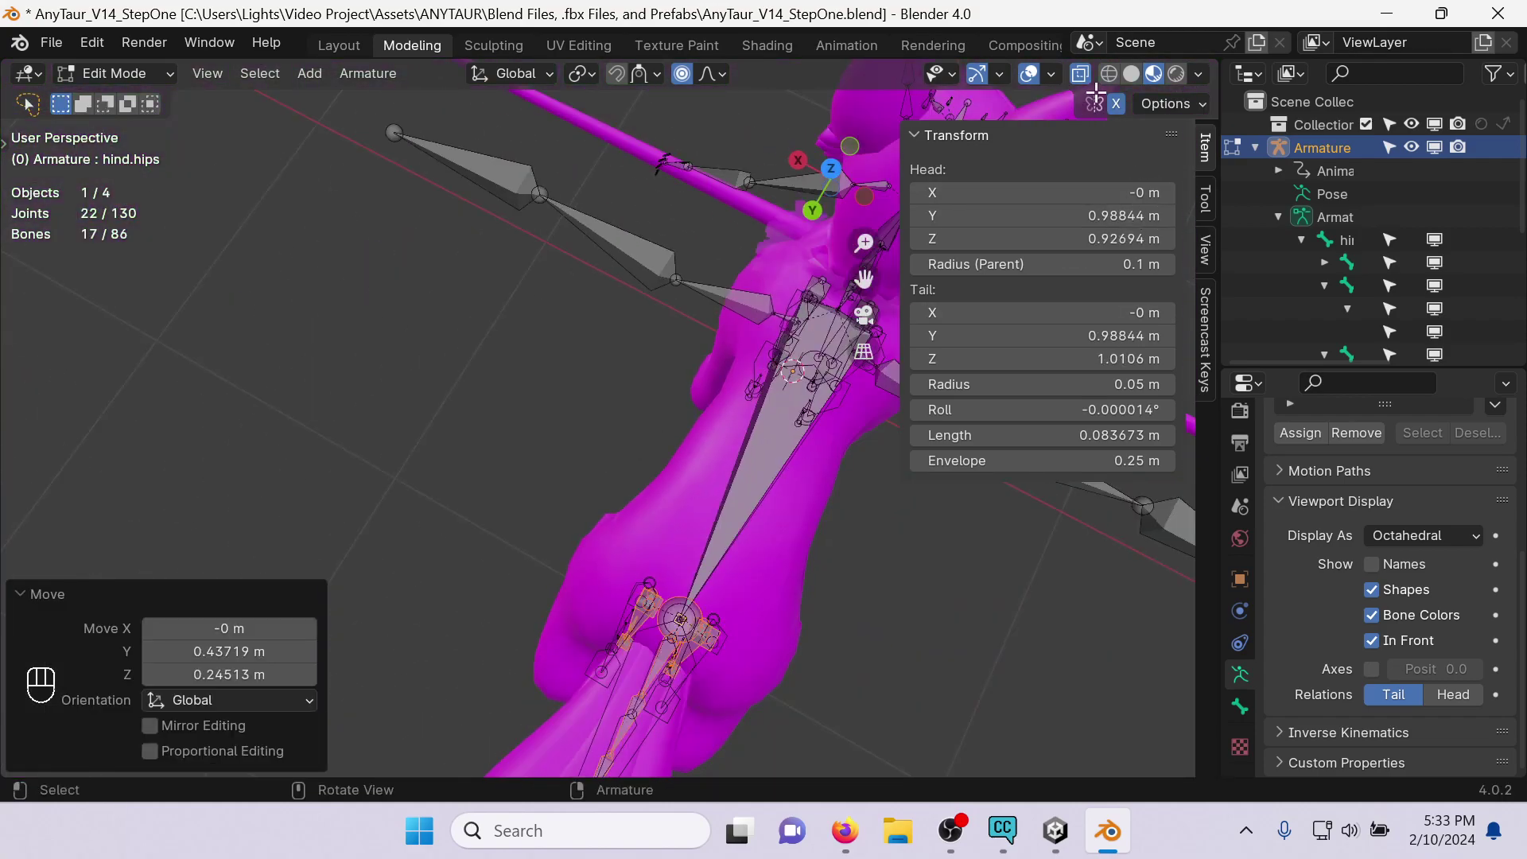
click(871, 196)
click(865, 194)
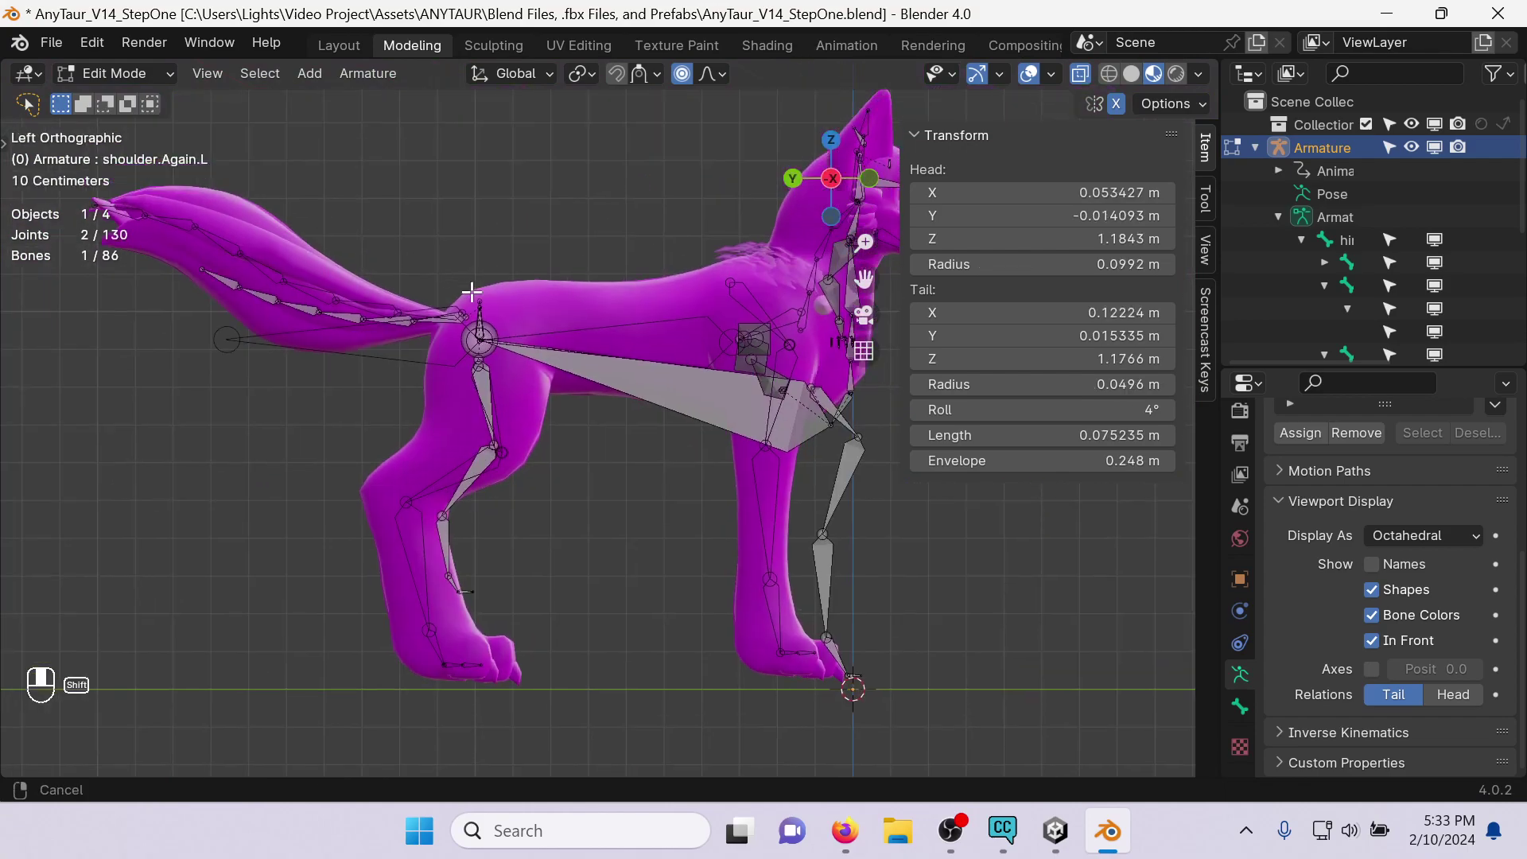
shift+middle_drag(607, 426, 829, 433)
shift+middle_drag(467, 504, 631, 464)
scroll(853, 572, up, 2)
shift+middle_drag(791, 620, 566, 410)
scroll(566, 410, up, 7)
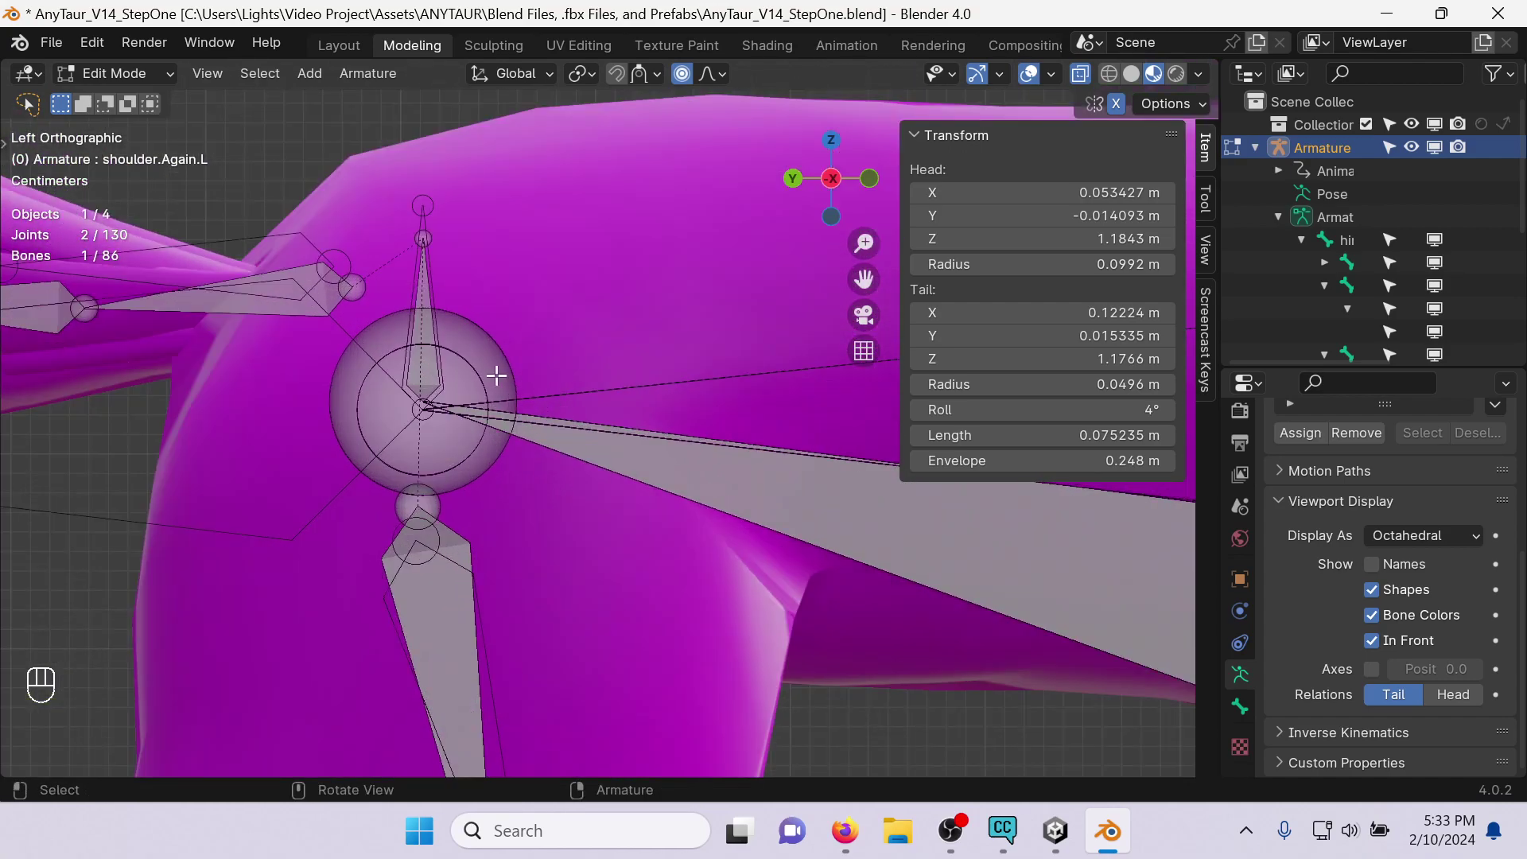
Select the AnyTaur hip joint and move it about -0.0002 m along Y and -0.0037 m along Z toward the feral hip joint.
shift+click(423, 408)
scroll(381, 374, up, 3)
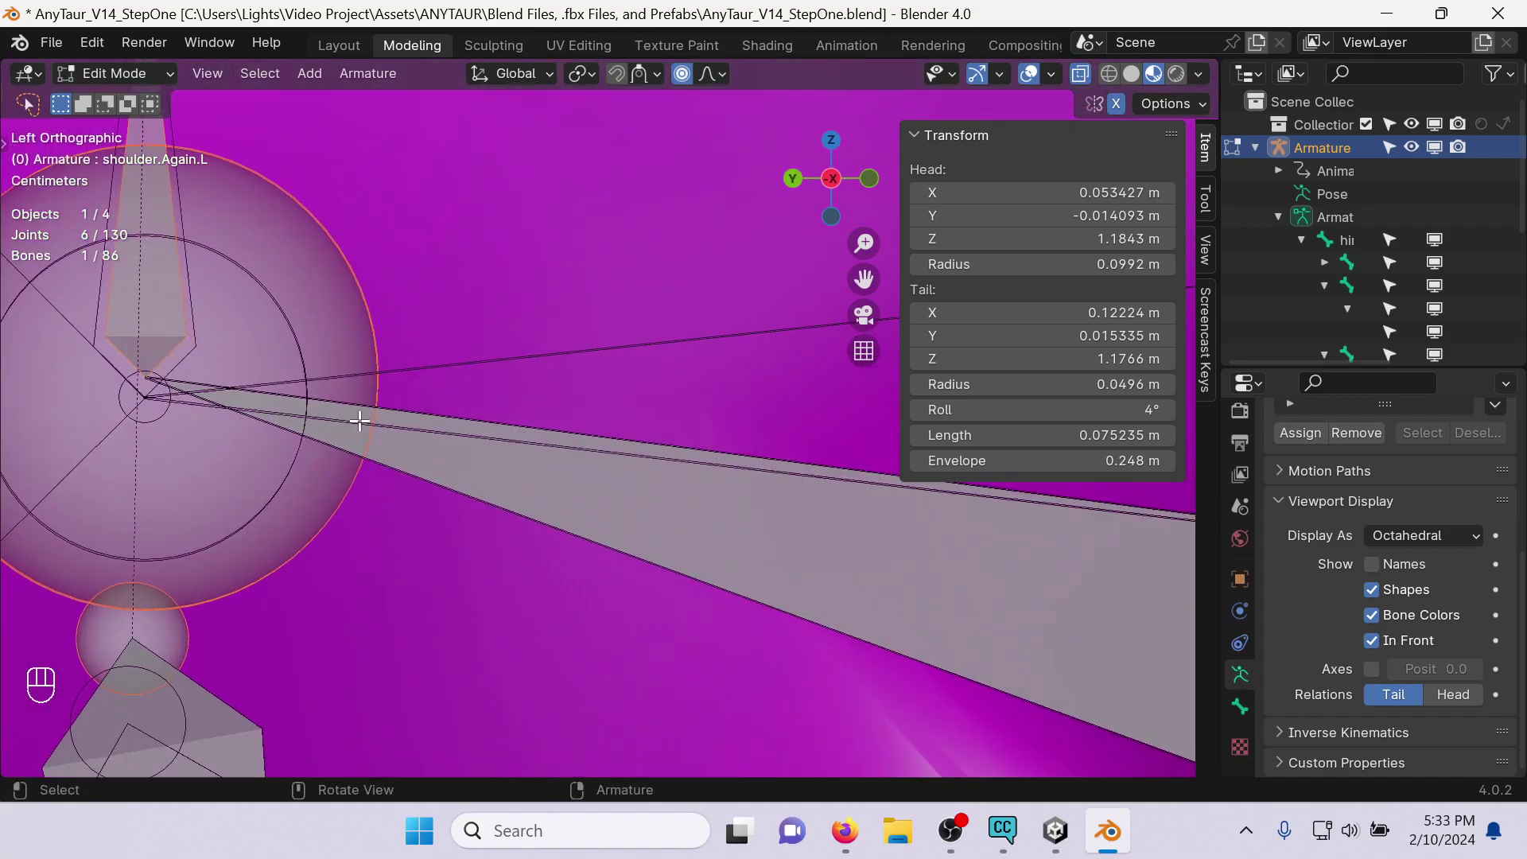
shift+middle_drag(362, 419, 723, 516)
scroll(723, 515, up, 8)
key(g)
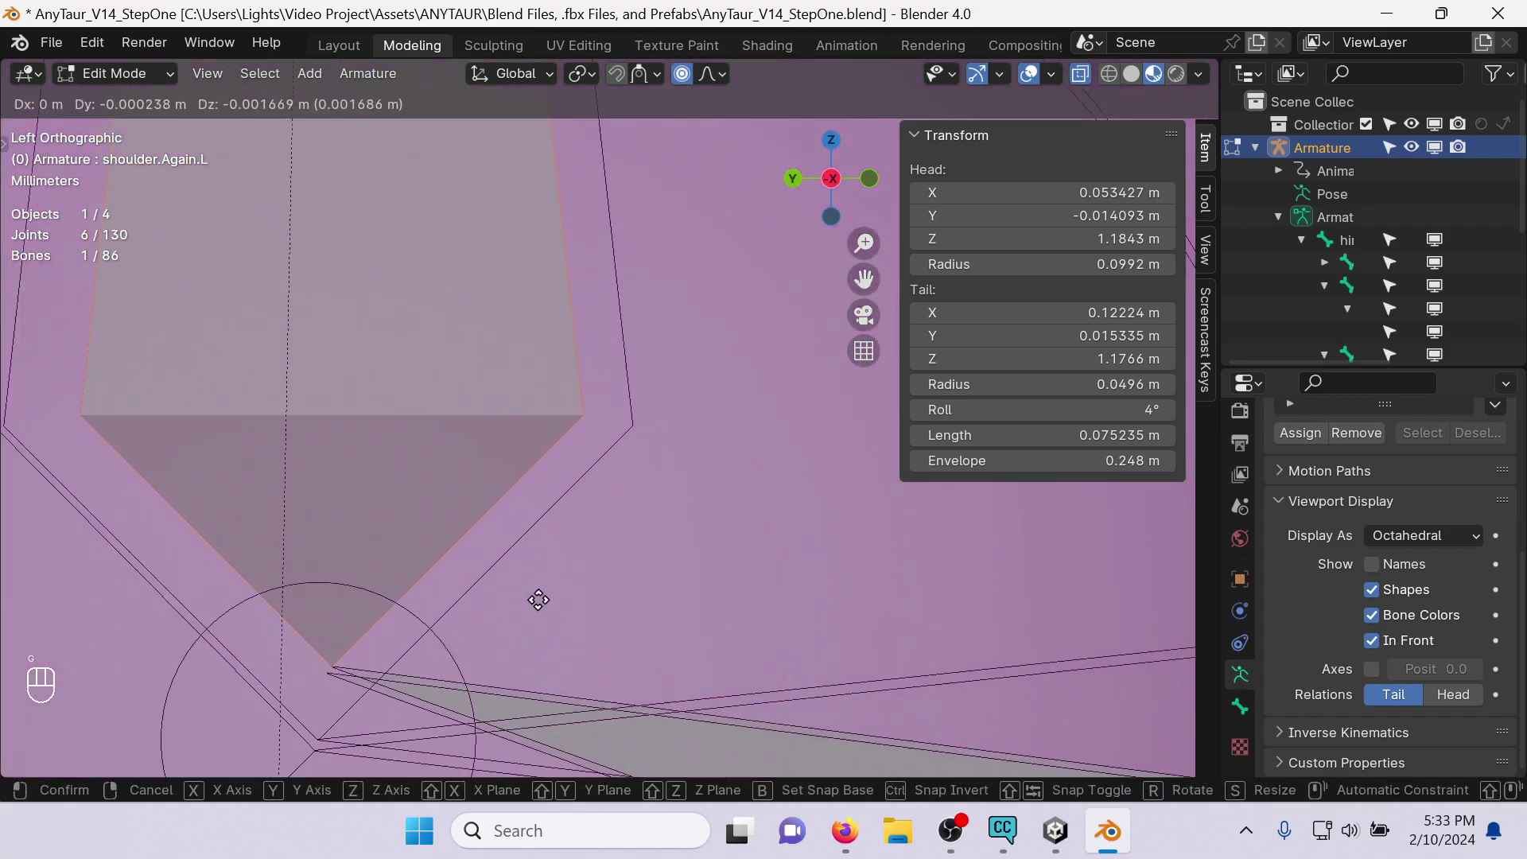
click(528, 655)
scroll(604, 587, down, 10)
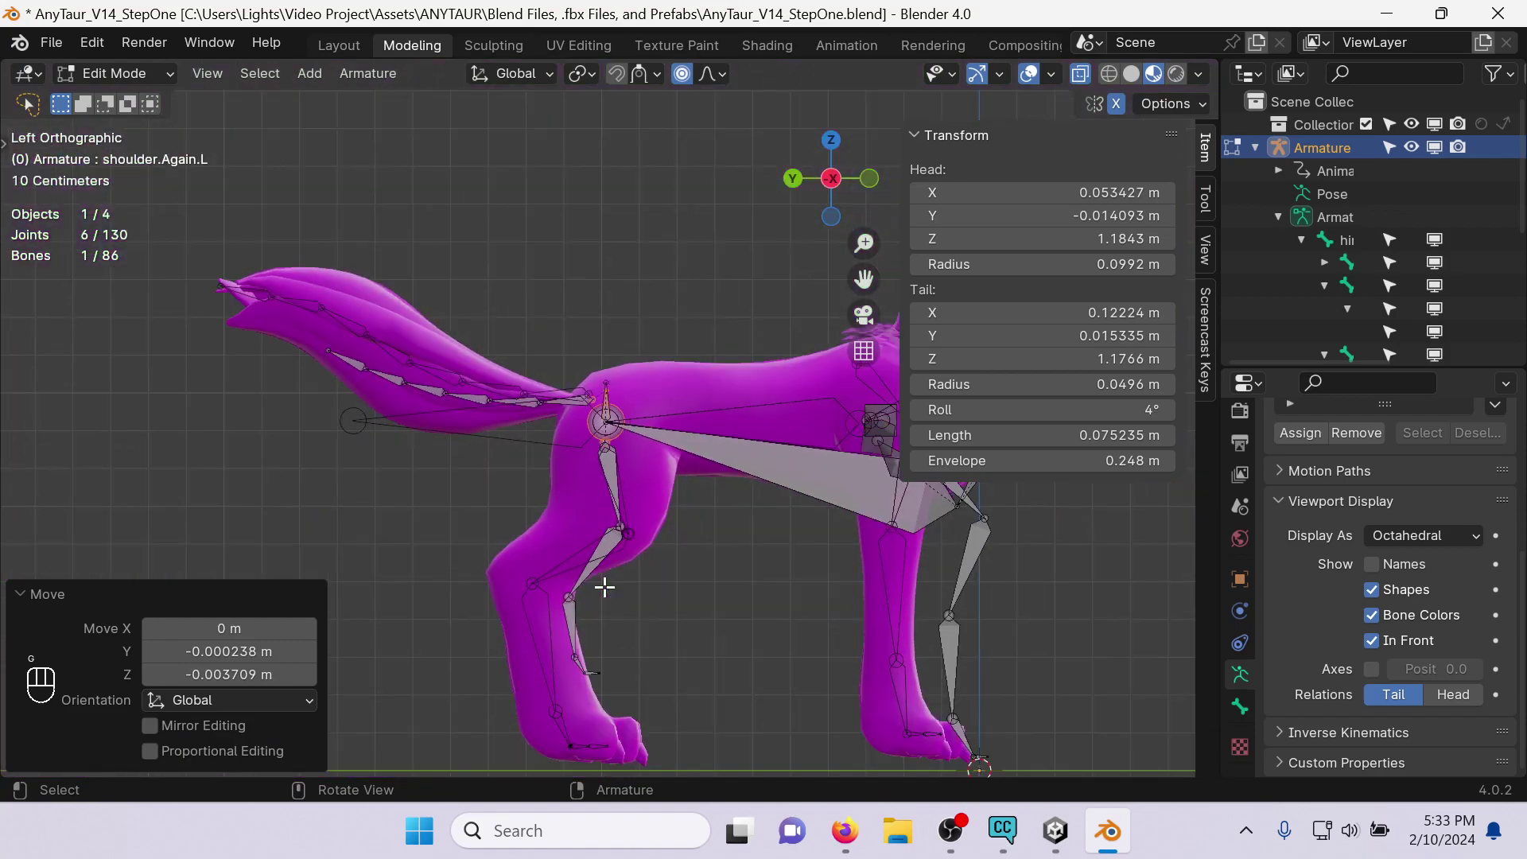
Fine-tune the hip joint with a further move of about 0.0007 m along Y and -0.0007 m along Z.
scroll(607, 460, up, 6)
key(g)
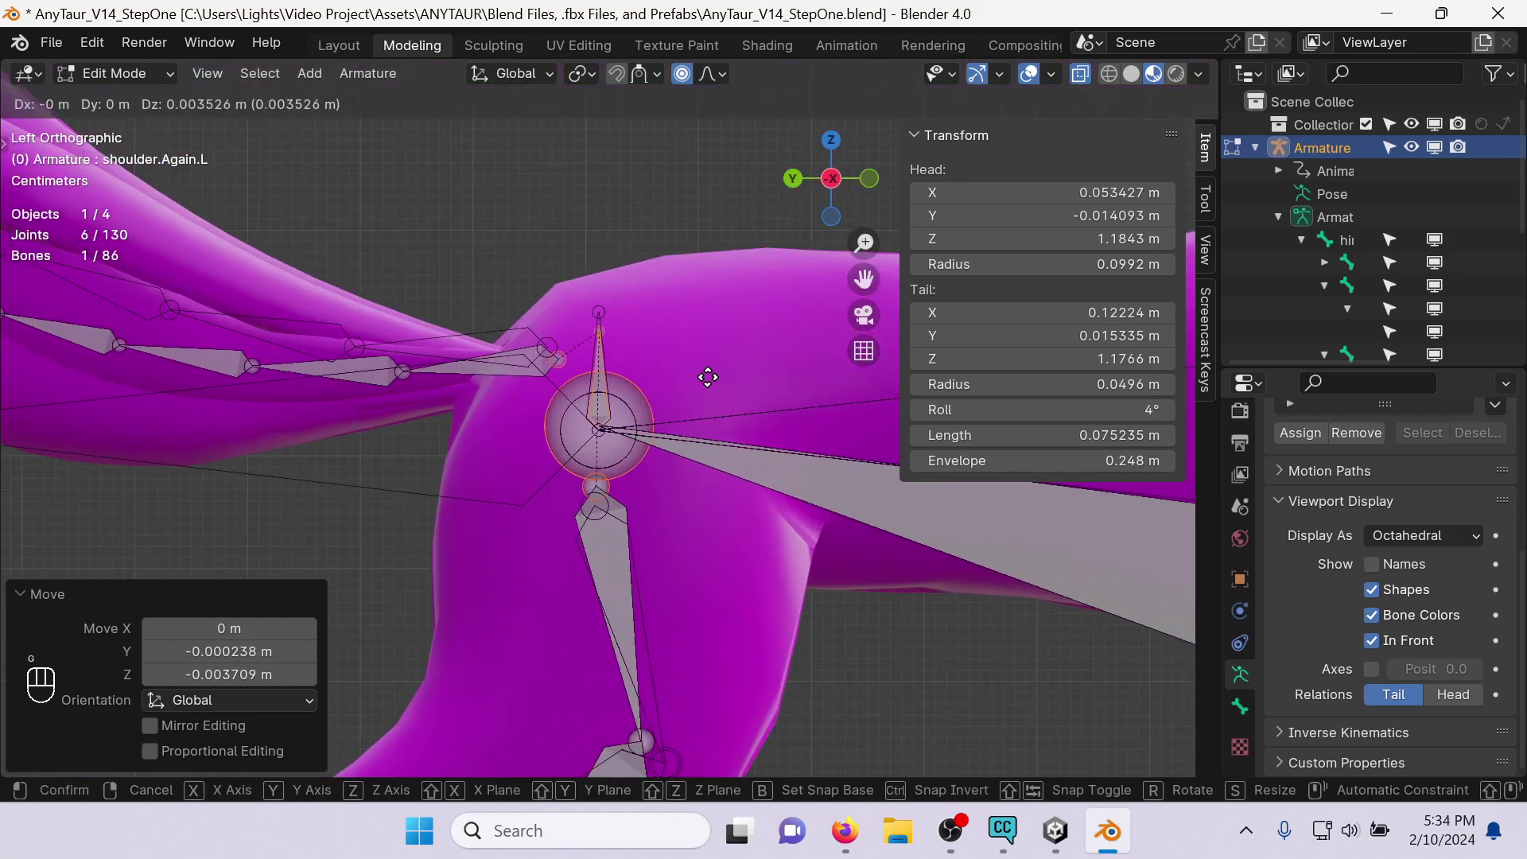
click(707, 381)
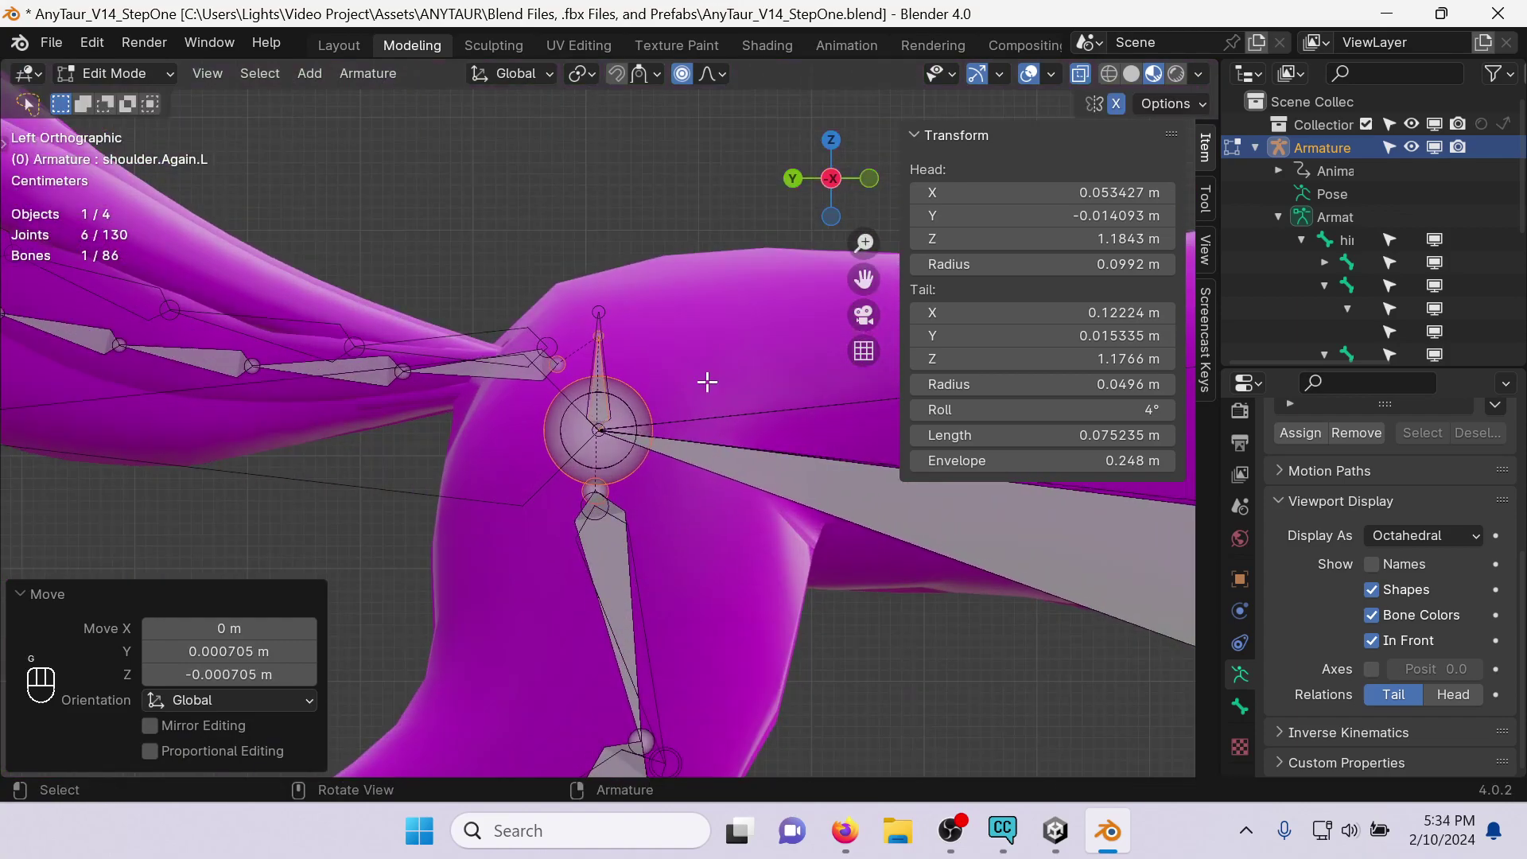
scroll(707, 382, down, 6)
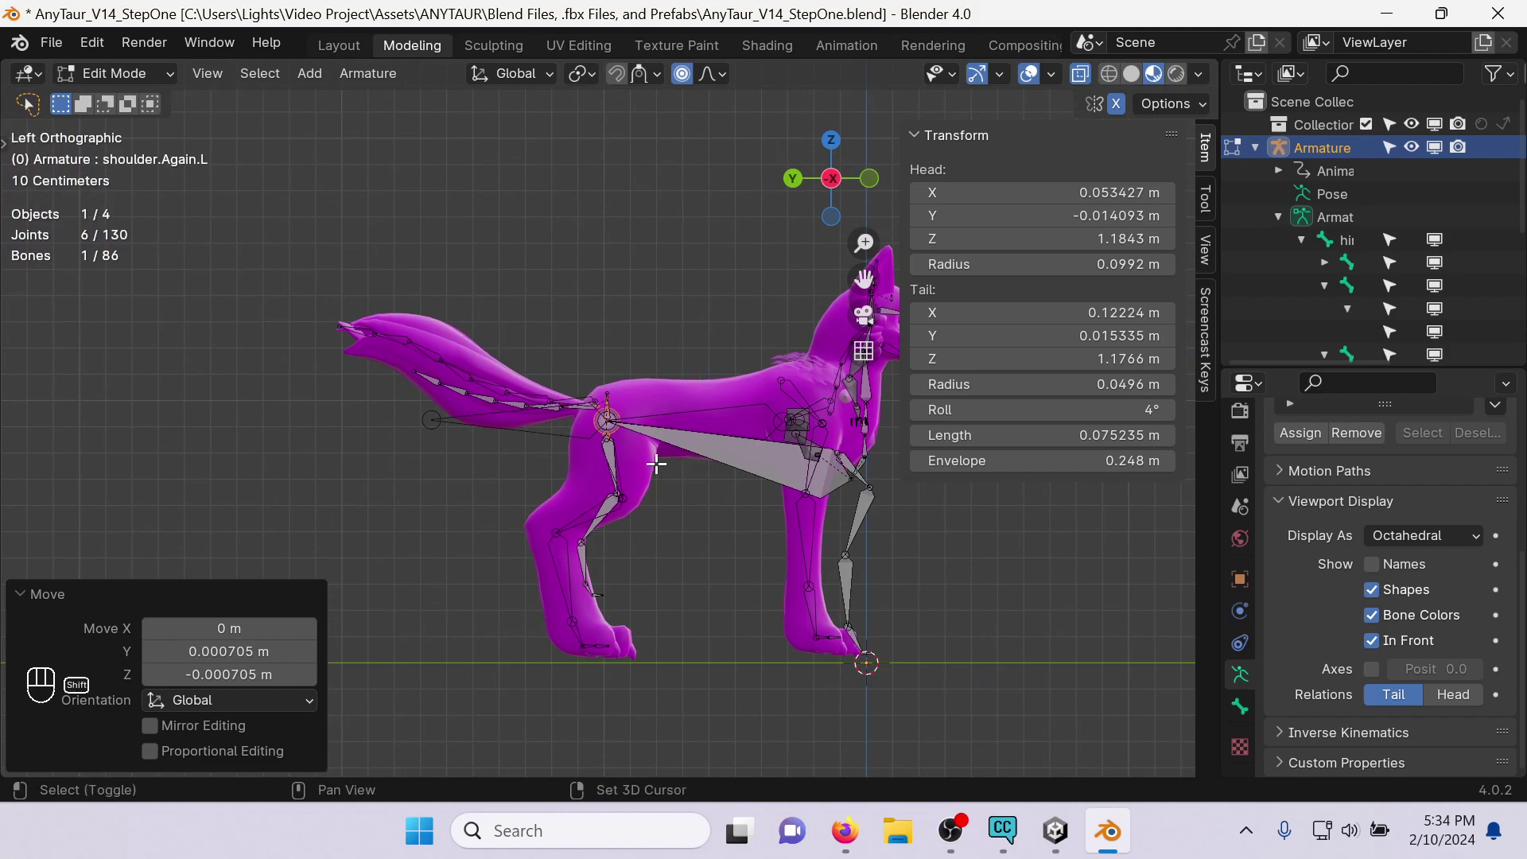
Move the hind leg bones from the knee down onto the feral knee, and those from the hock down about 0.116 m in Y and 0.051 m in Z.
scroll(563, 360, up, 3)
mouse_move(570, 328)
mouse_down()
mouse_move(255, 405)
mouse_move(230, 604)
mouse_up()
key(g)
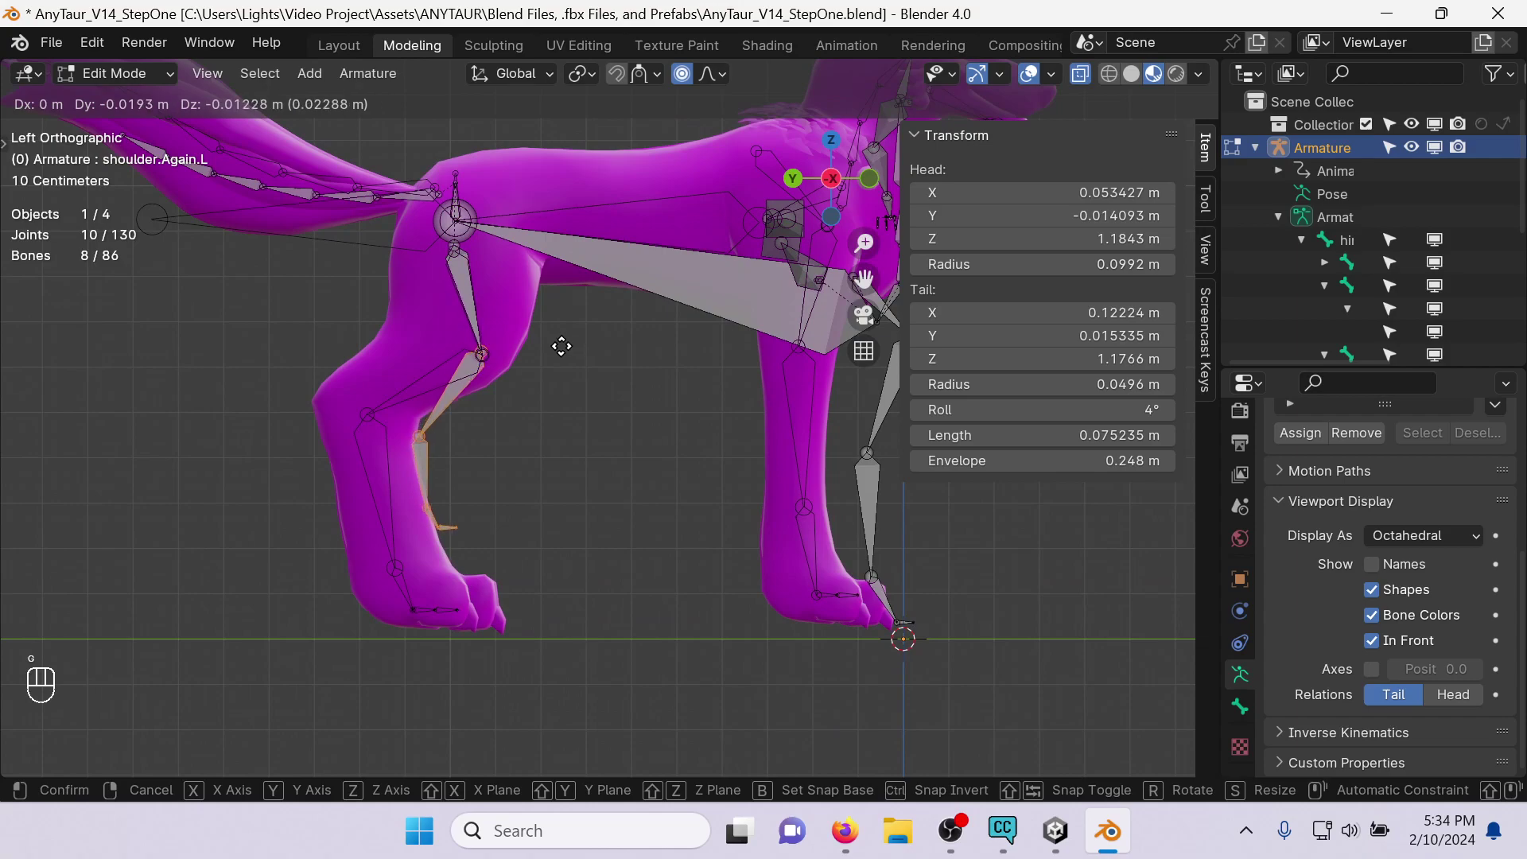
click(562, 347)
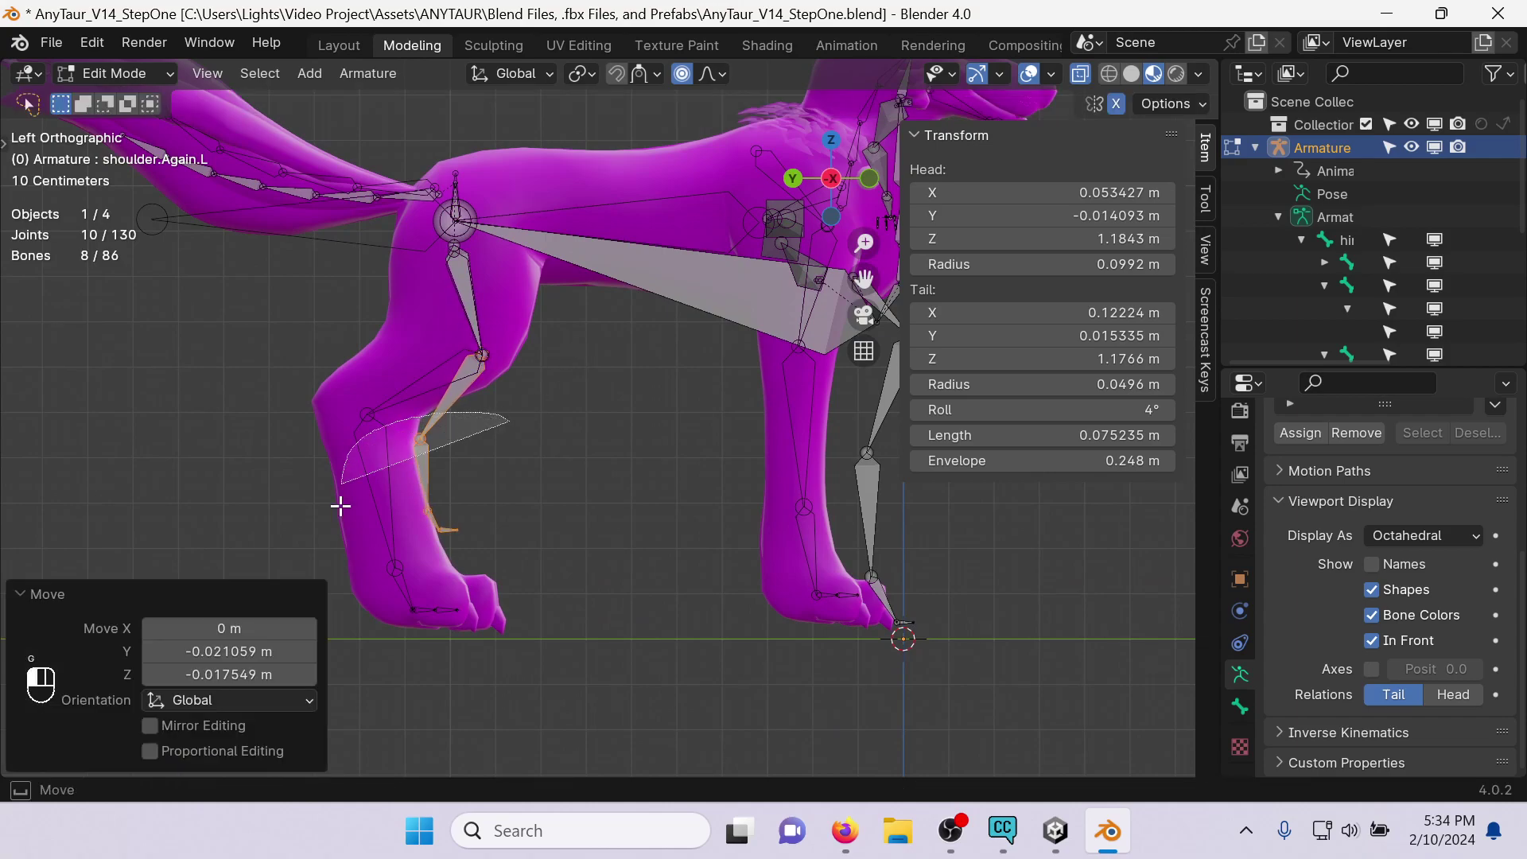
drag(341, 480, 509, 517)
key(g)
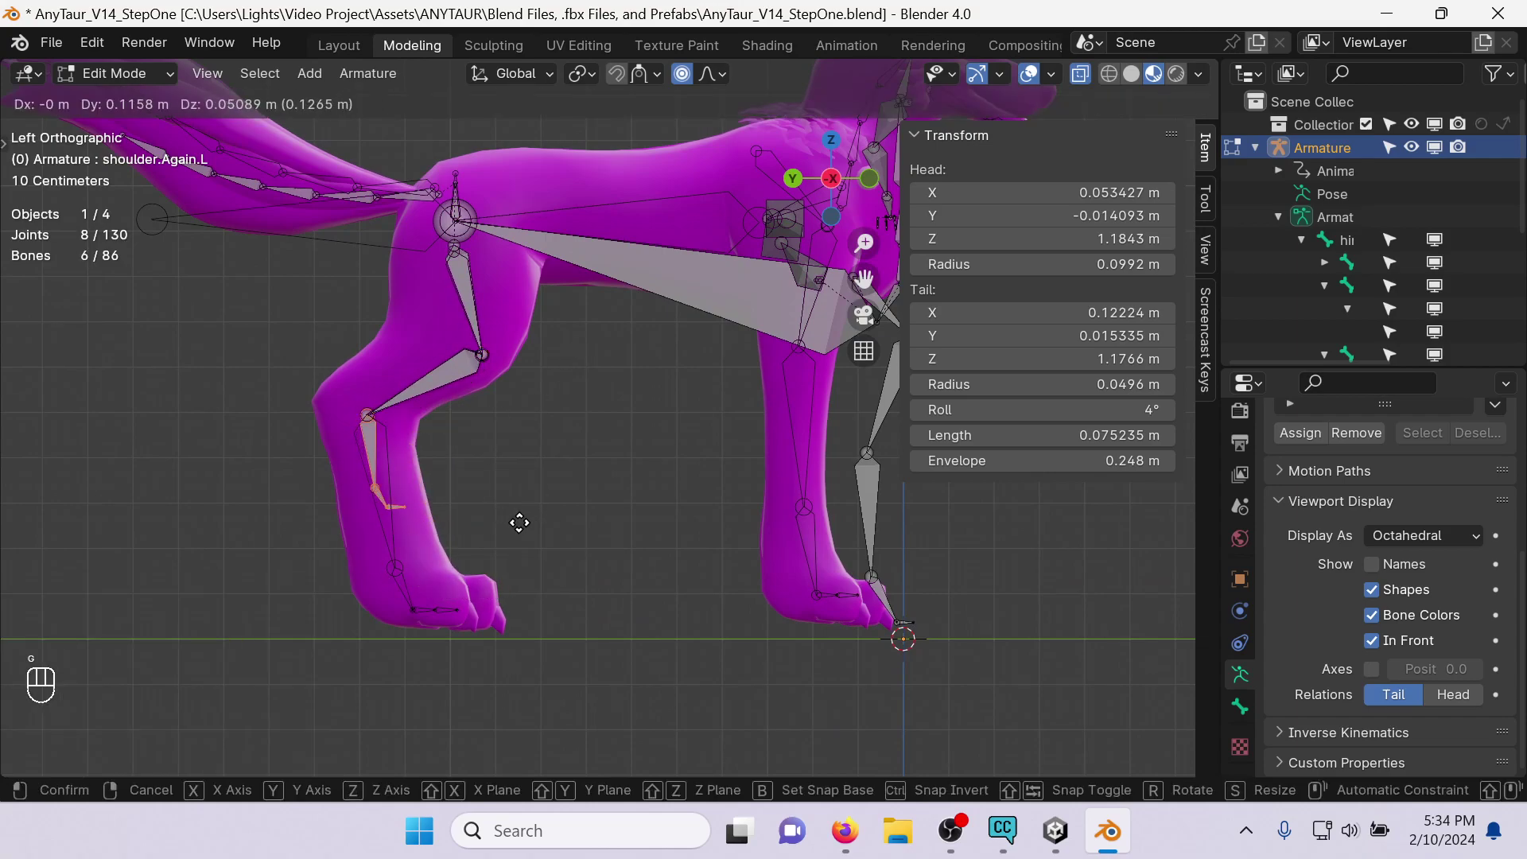
click(440, 464)
Move the hind ankle and toe bones onto the feral ankle, and the toe bones about -0.016 m along Y and -0.049 m along Z.
drag(440, 464, 532, 450)
key(g)
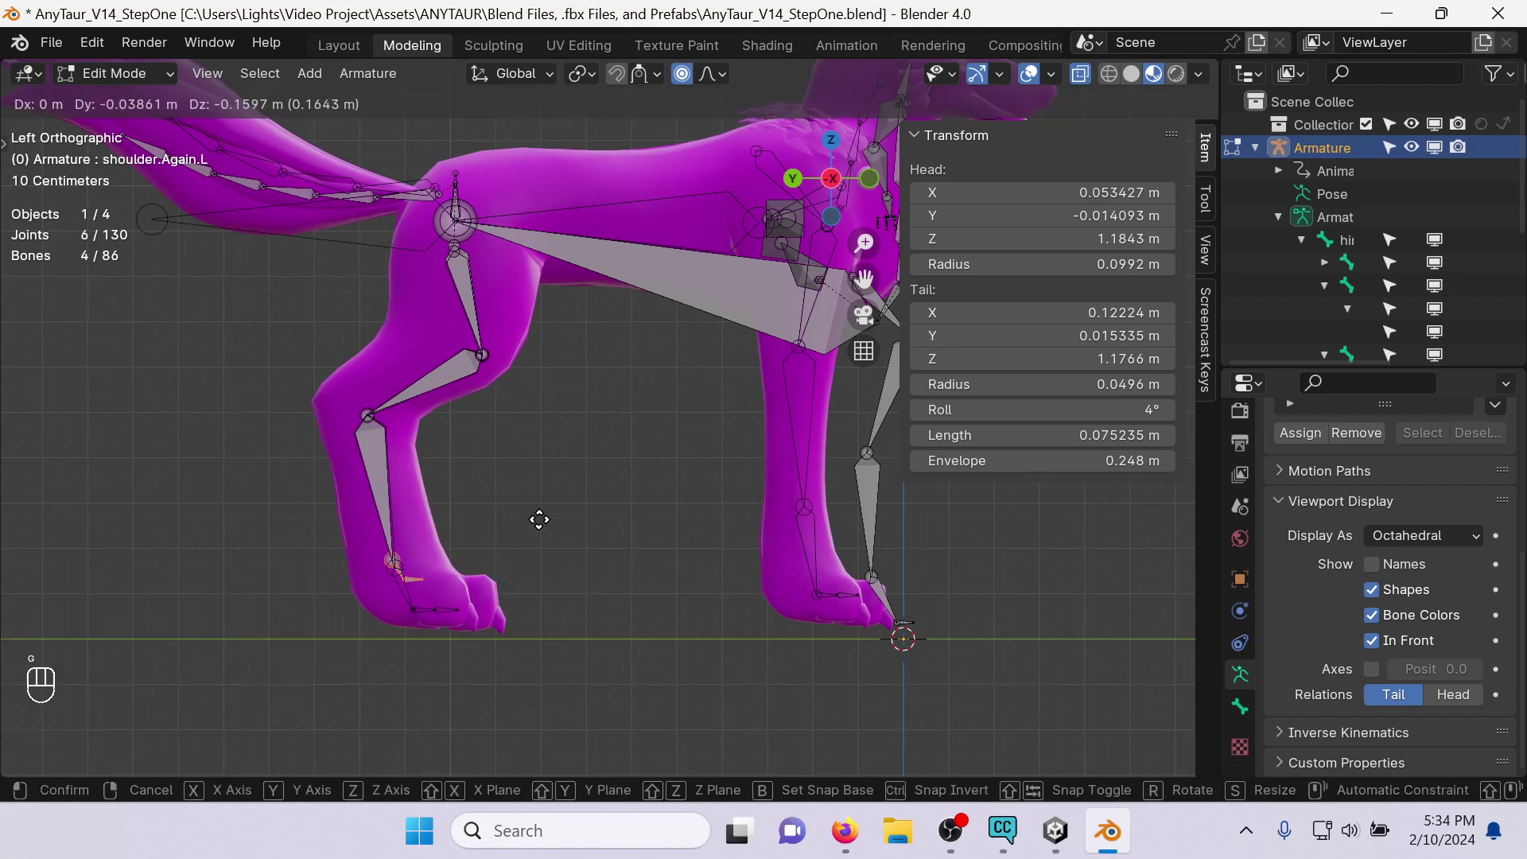
click(542, 526)
drag(394, 565, 513, 625)
key(g)
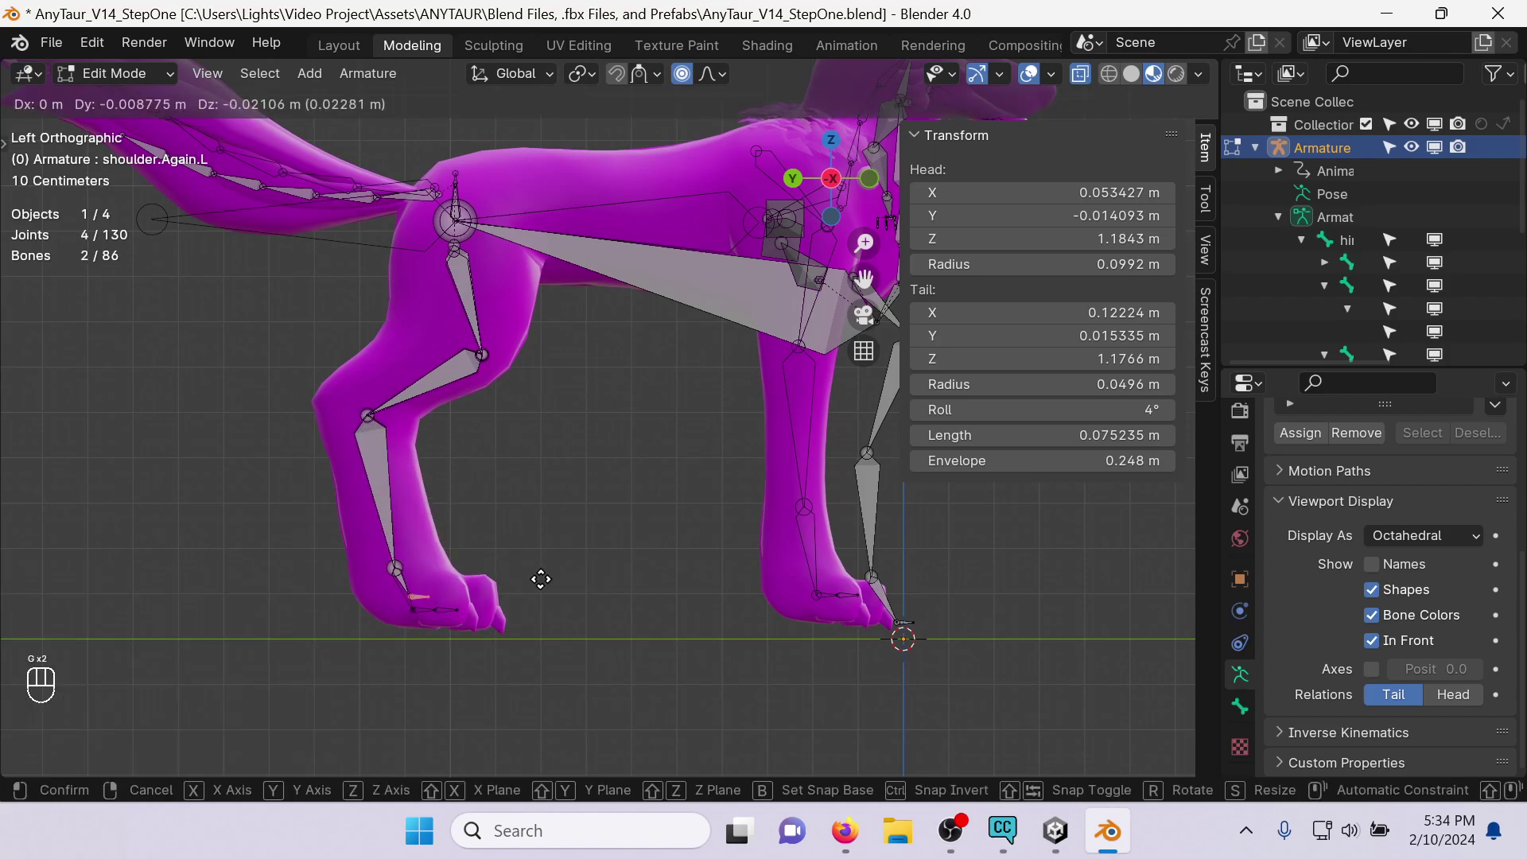
click(544, 591)
Select the whole AnyTaur tail chain in the left orthographic view and move its root onto the base of the feral tail.
middle_drag(544, 591, 676, 318)
click(863, 194)
shift+middle_drag(503, 216, 645, 319)
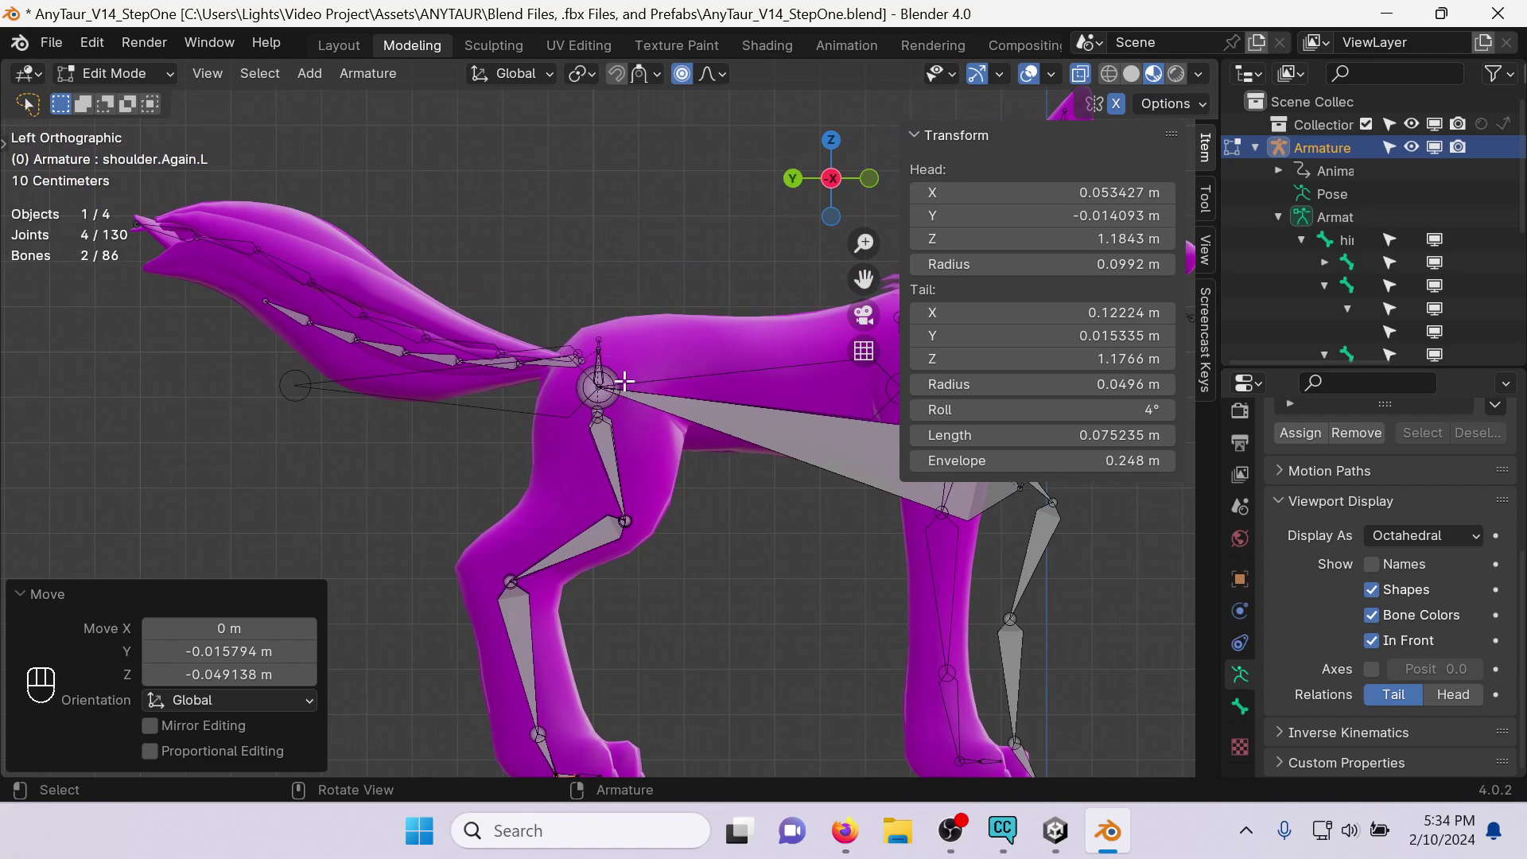
mouse_move(202, 208)
mouse_down()
mouse_move(211, 326)
mouse_move(518, 416)
mouse_move(543, 324)
mouse_up()
shift+click(556, 351)
key(g)
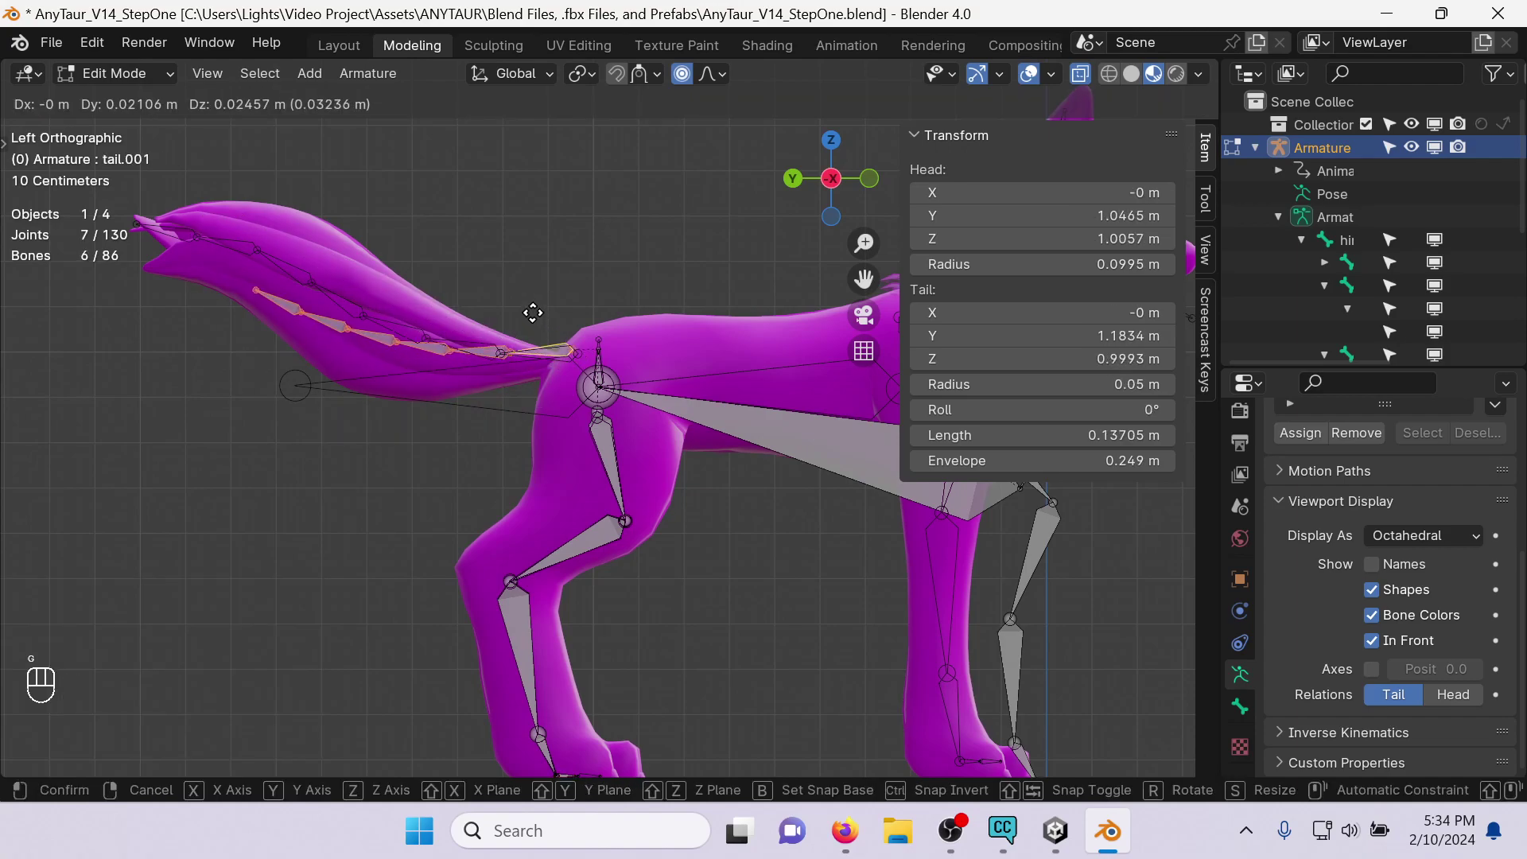
click(537, 316)
Align the second and third tail joints with the feral tail, moving the rest of the chain along with each.
mouse_move(279, 253)
mouse_down()
mouse_move(188, 260)
mouse_move(541, 358)
mouse_move(535, 319)
mouse_up()
key(g)
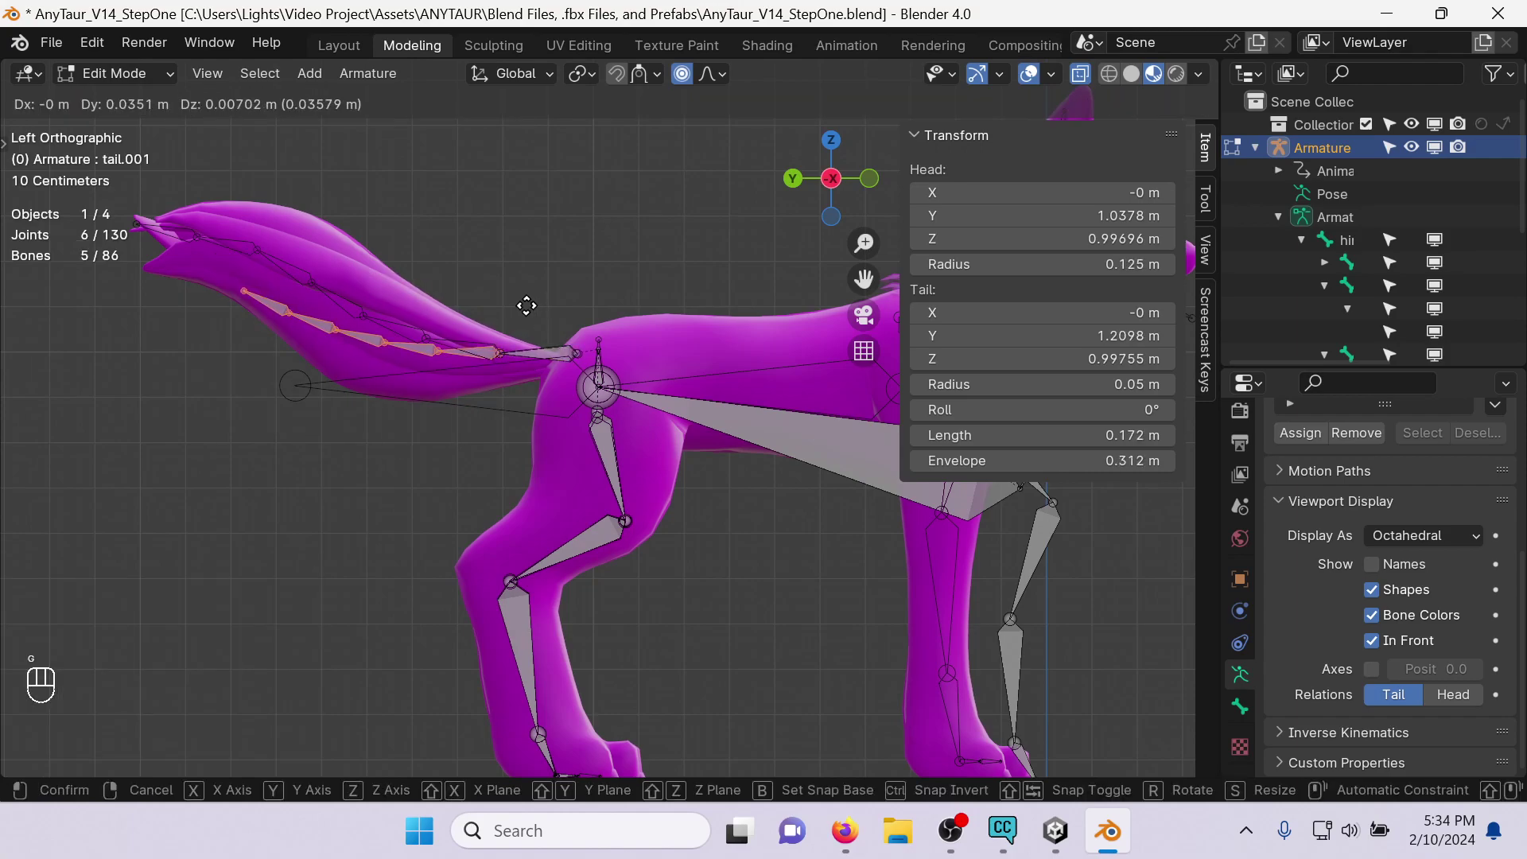
click(526, 306)
mouse_move(218, 238)
mouse_down()
mouse_move(477, 358)
mouse_move(480, 292)
mouse_up()
key(g)
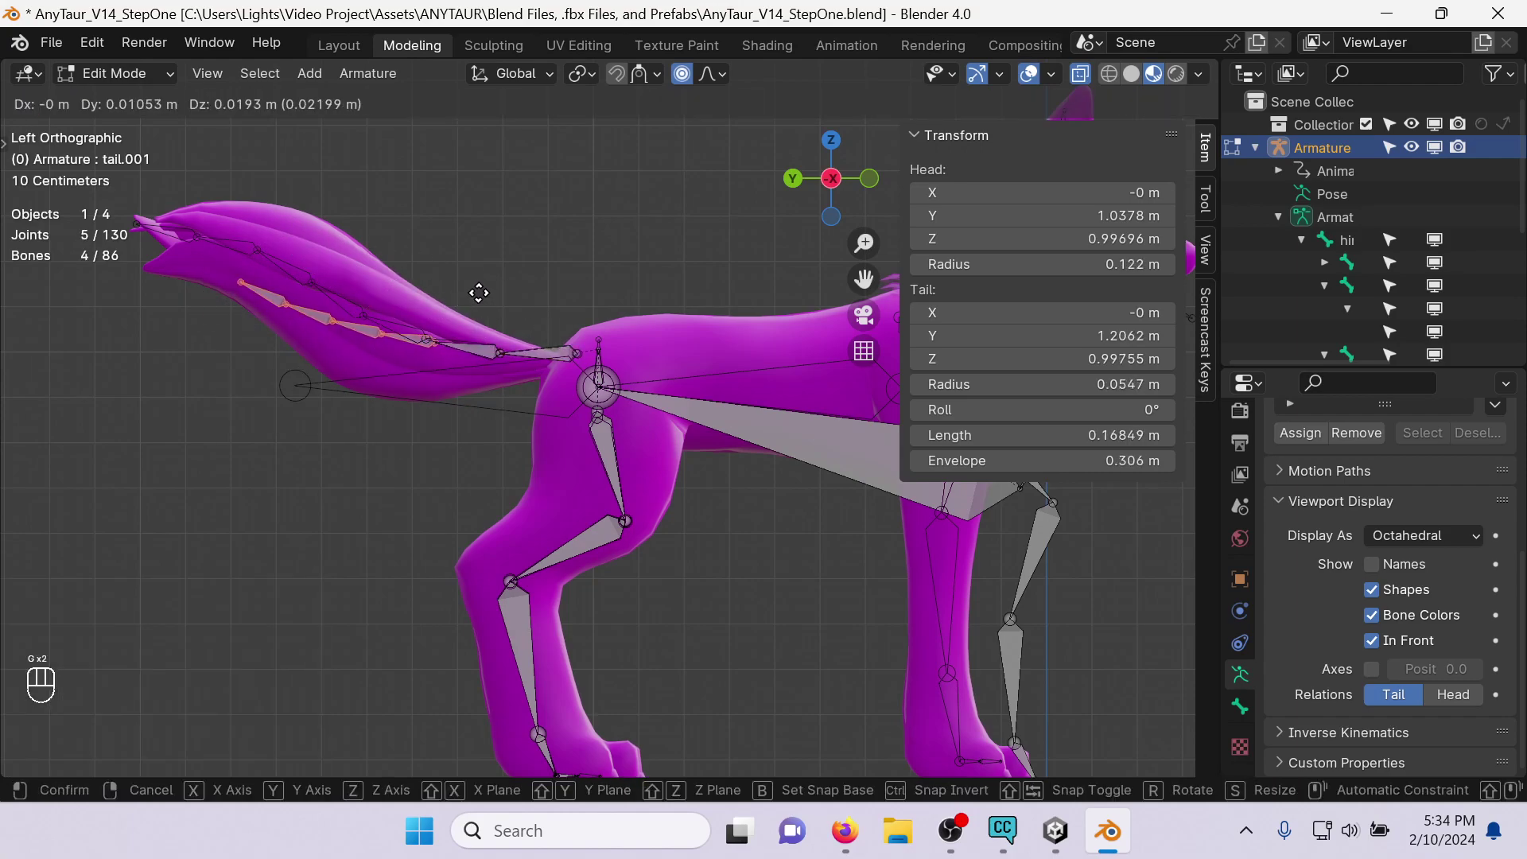
click(467, 286)
Align the fourth and fifth tail joints with the feral tail, carrying the remaining tip bones along.
drag(204, 231, 430, 362)
key(g)
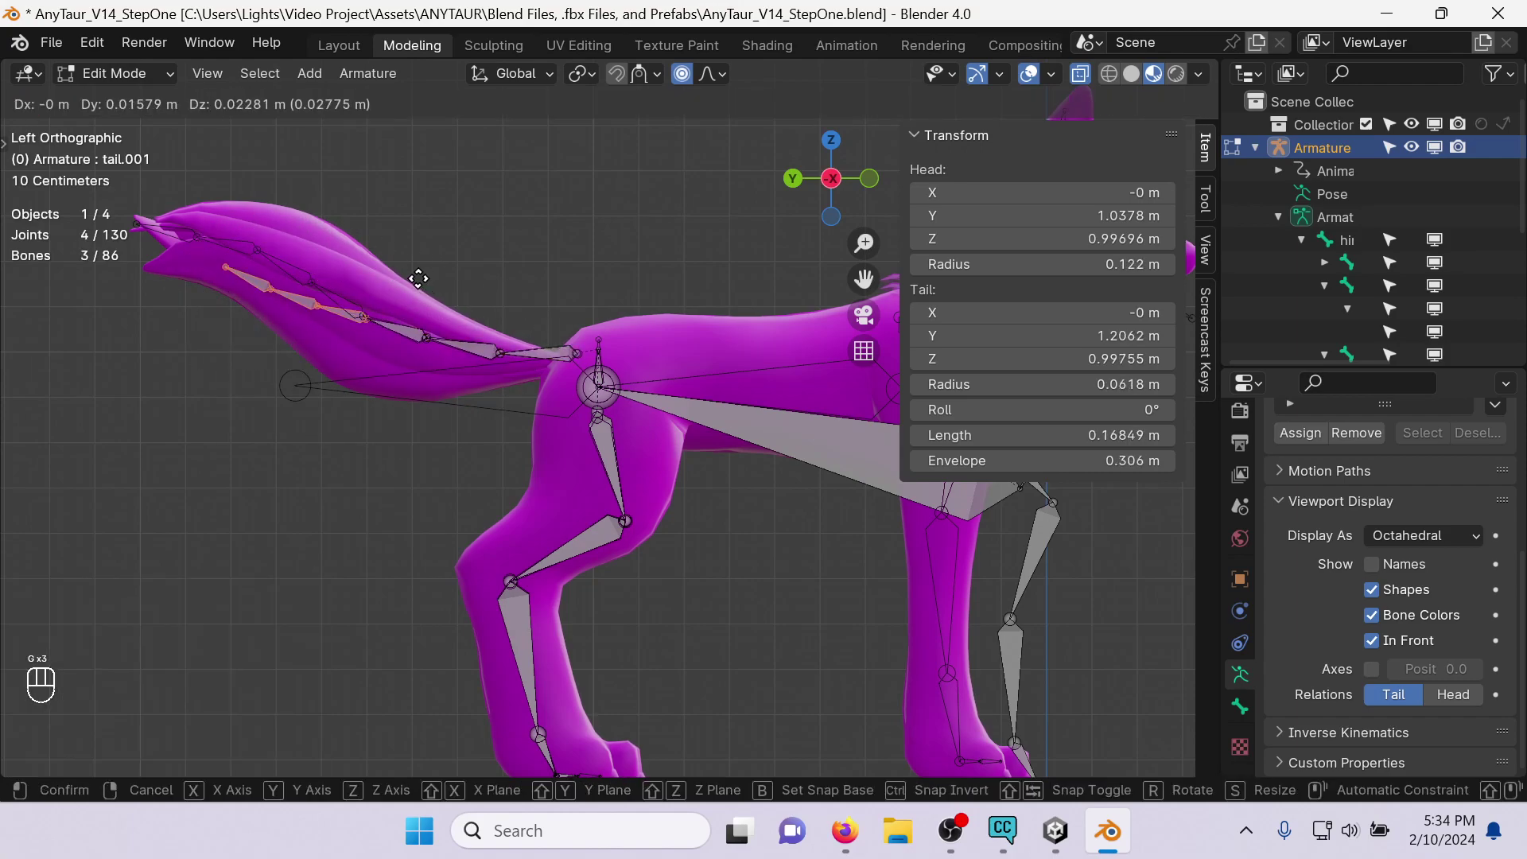
click(413, 274)
mouse_move(232, 238)
mouse_down()
mouse_move(384, 335)
mouse_move(371, 290)
mouse_move(268, 335)
mouse_move(350, 239)
mouse_up()
key(g)
click(346, 241)
Move the last tail bone onto the feral tail, and shift its tip about 0.033 m along Y and -0.019 m along Z.
mouse_move(247, 220)
mouse_down()
mouse_move(244, 296)
mouse_move(294, 242)
mouse_up()
key(g)
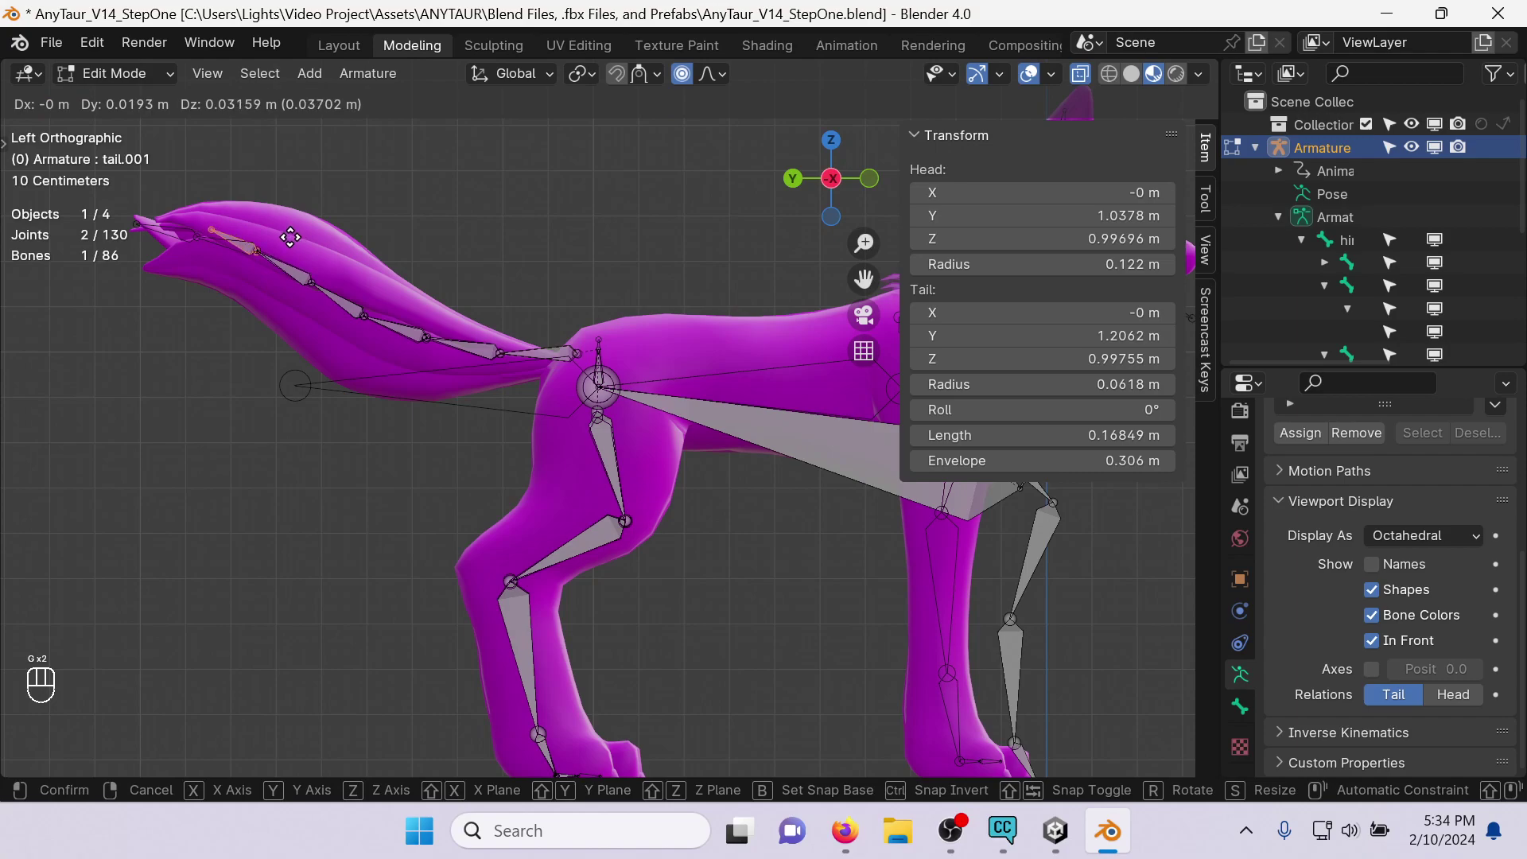
click(291, 236)
mouse_move(194, 211)
mouse_down()
mouse_move(259, 218)
mouse_move(247, 215)
mouse_up()
key(g)
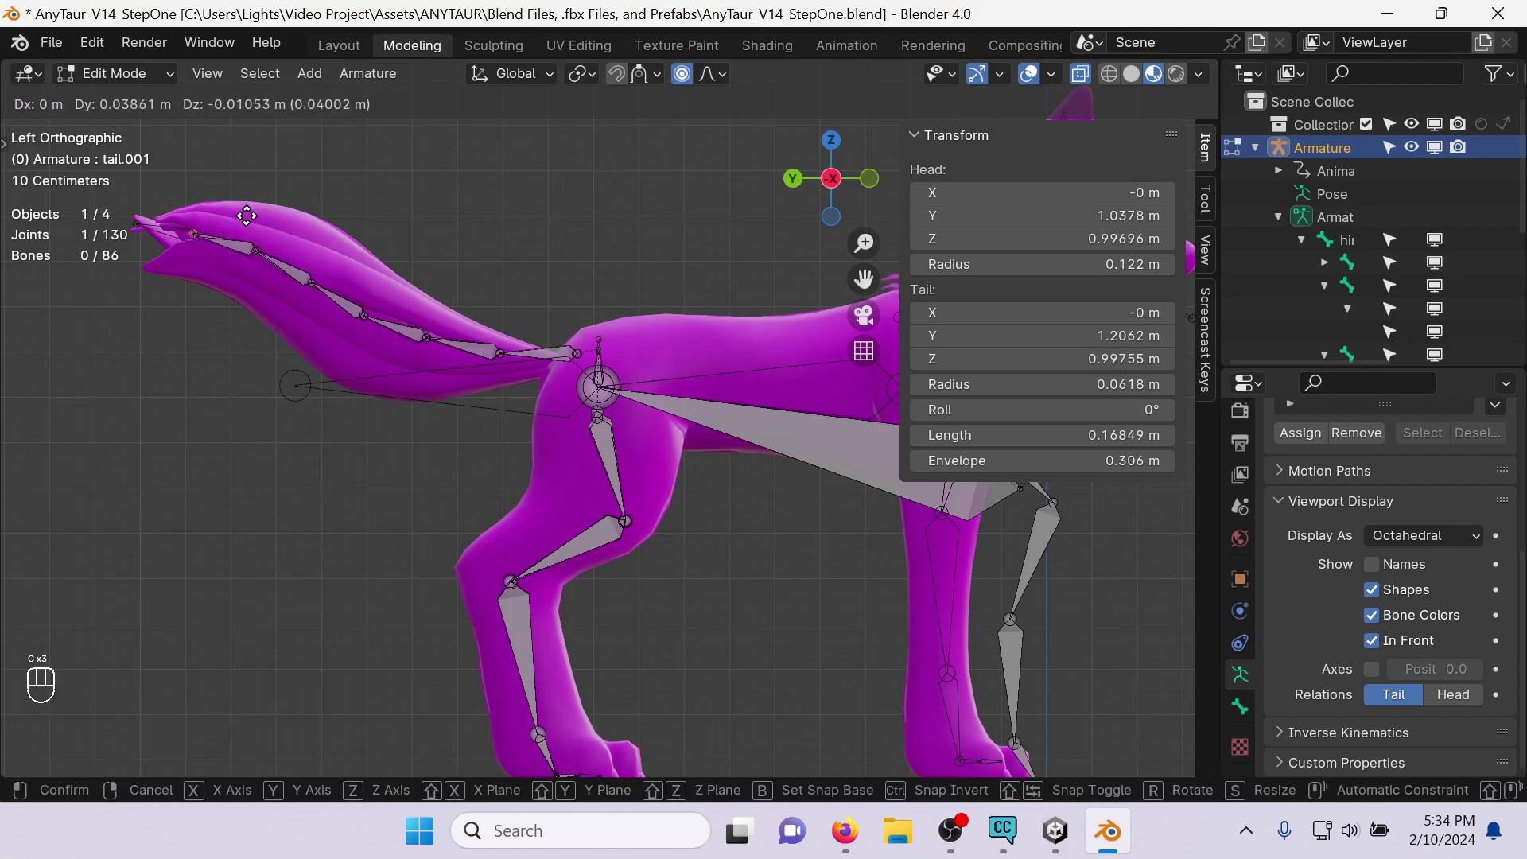
click(249, 220)
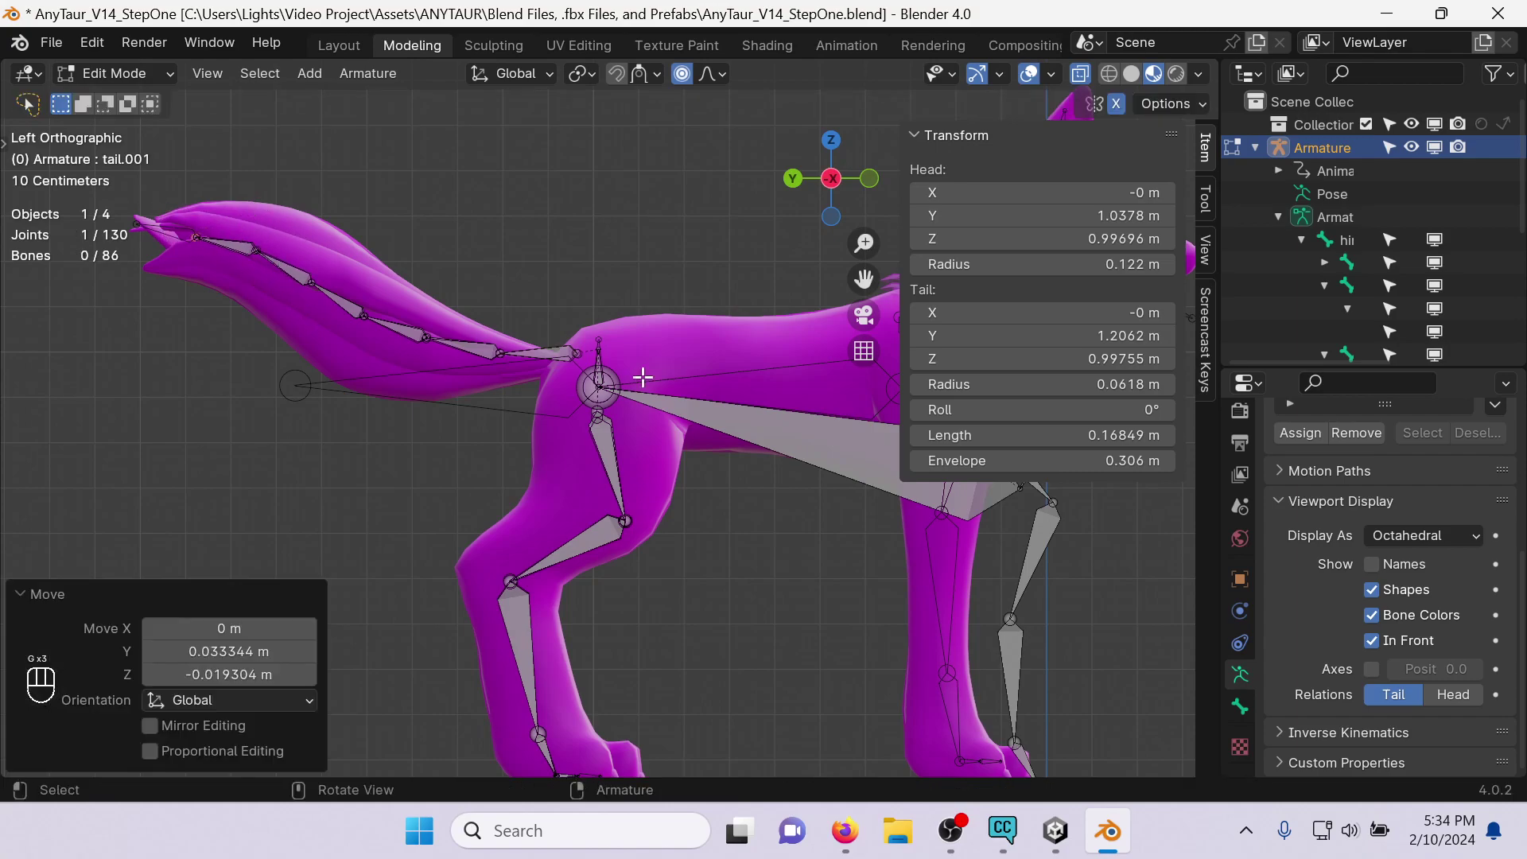
scroll(808, 426, down, 3)
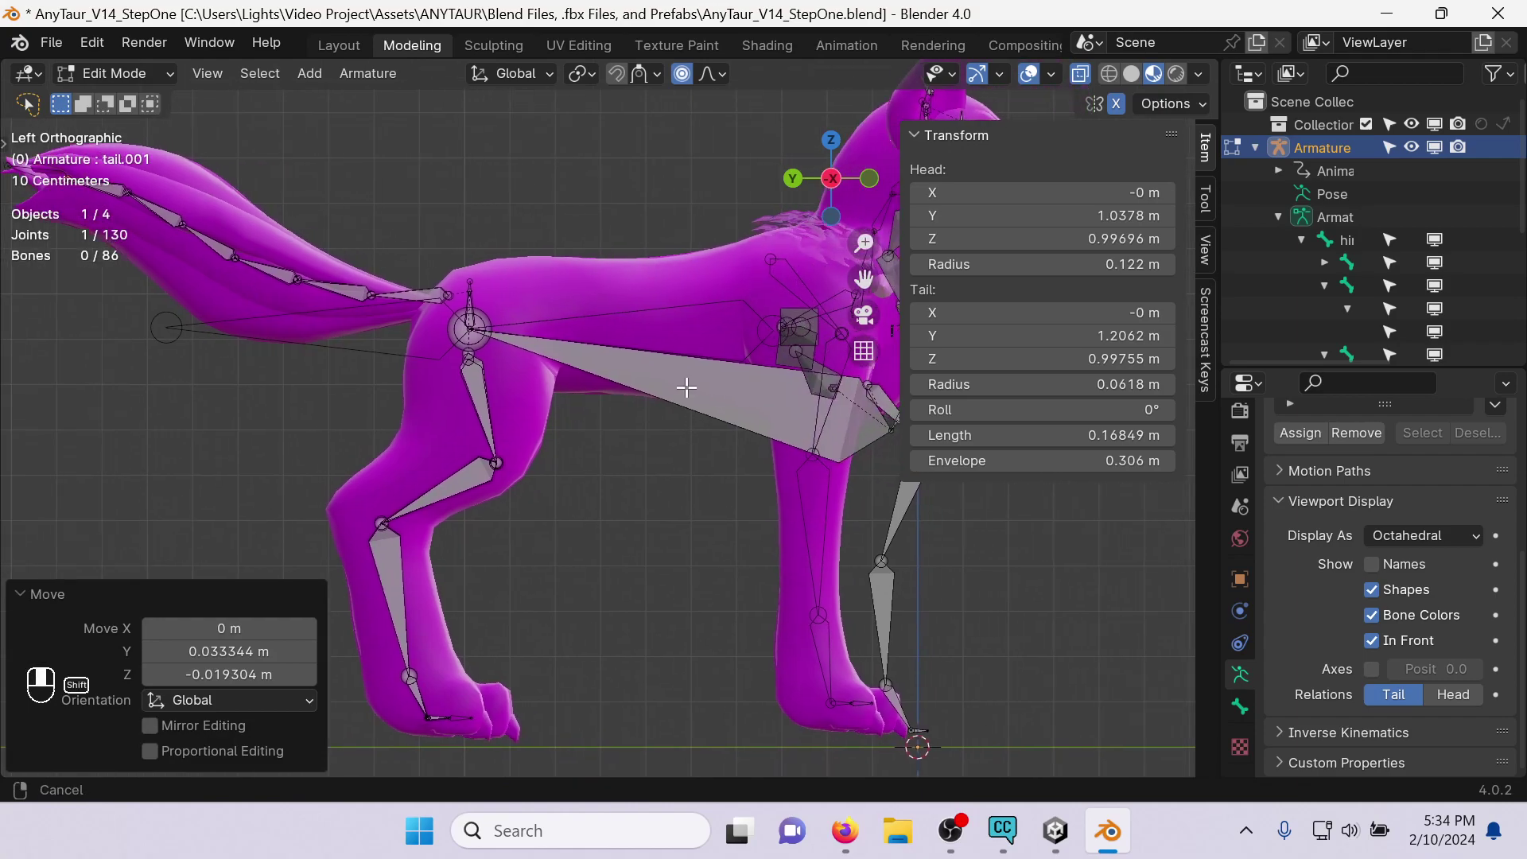
scroll(659, 374, down, 1)
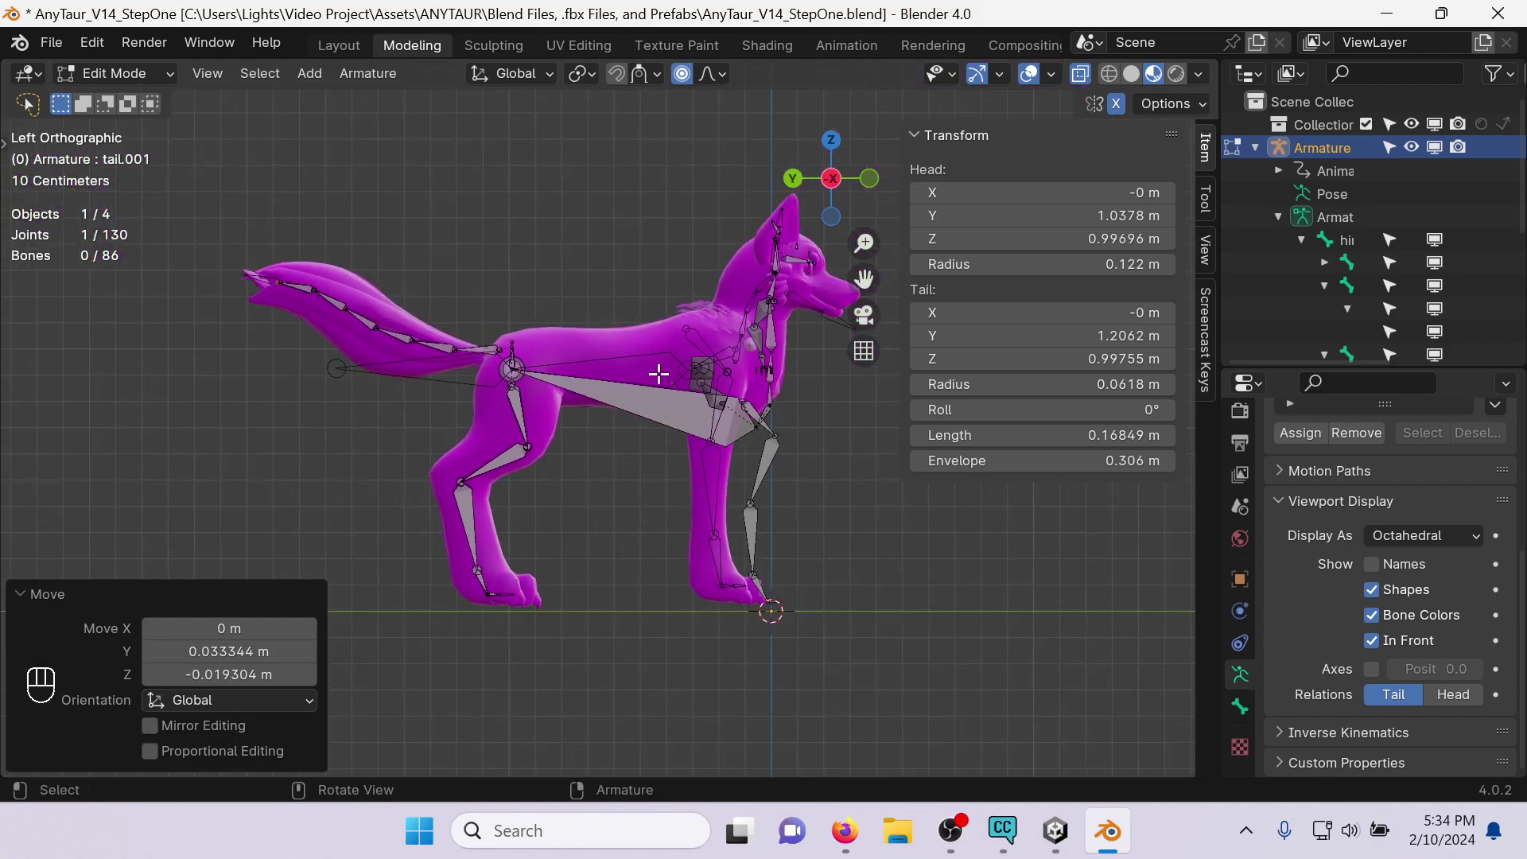
scroll(659, 373, up, 2)
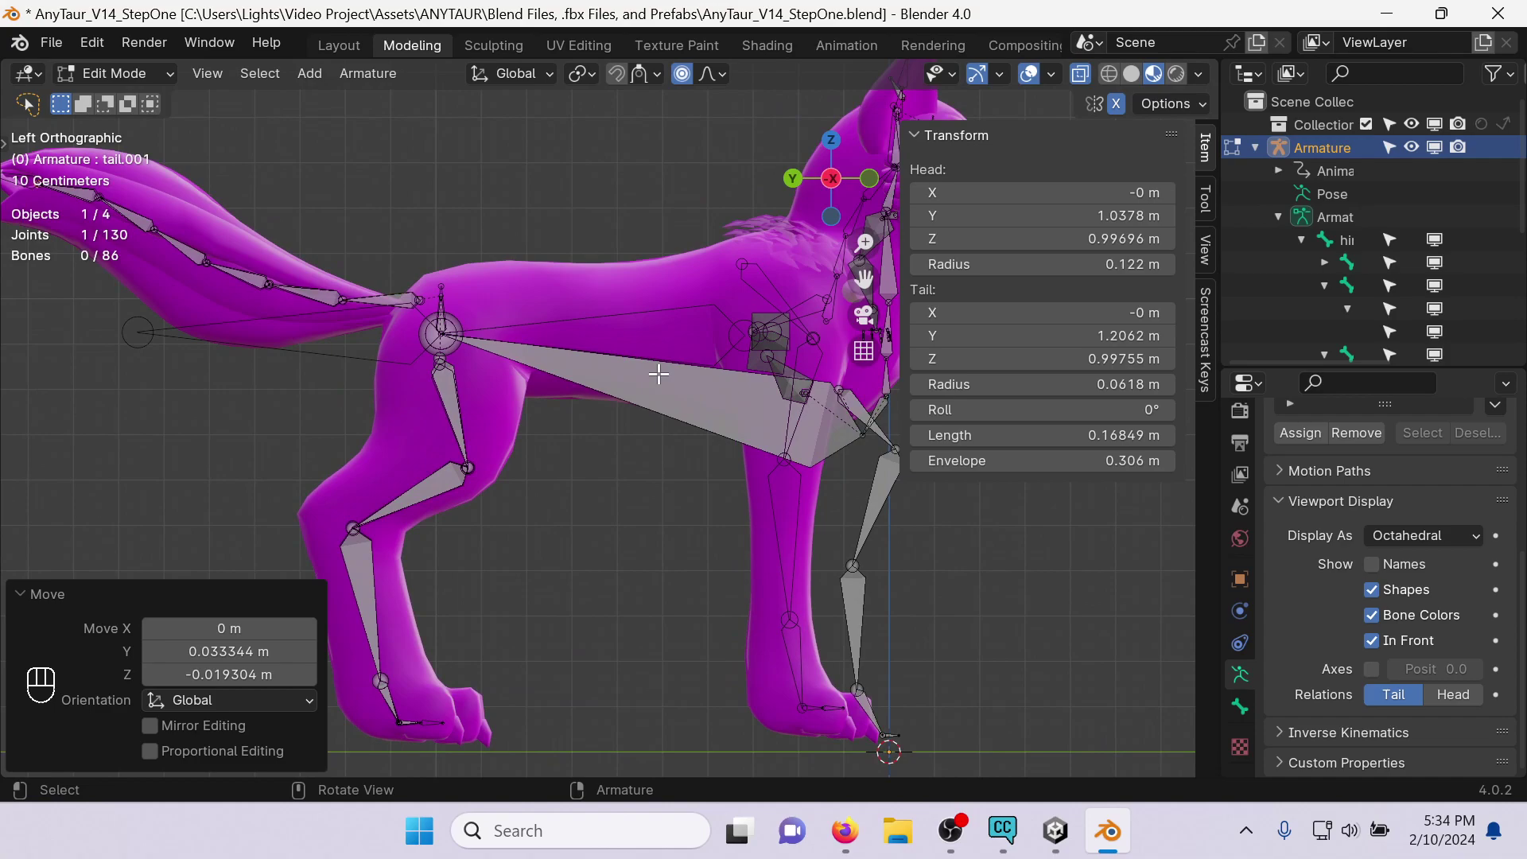
scroll(659, 373, down, 2)
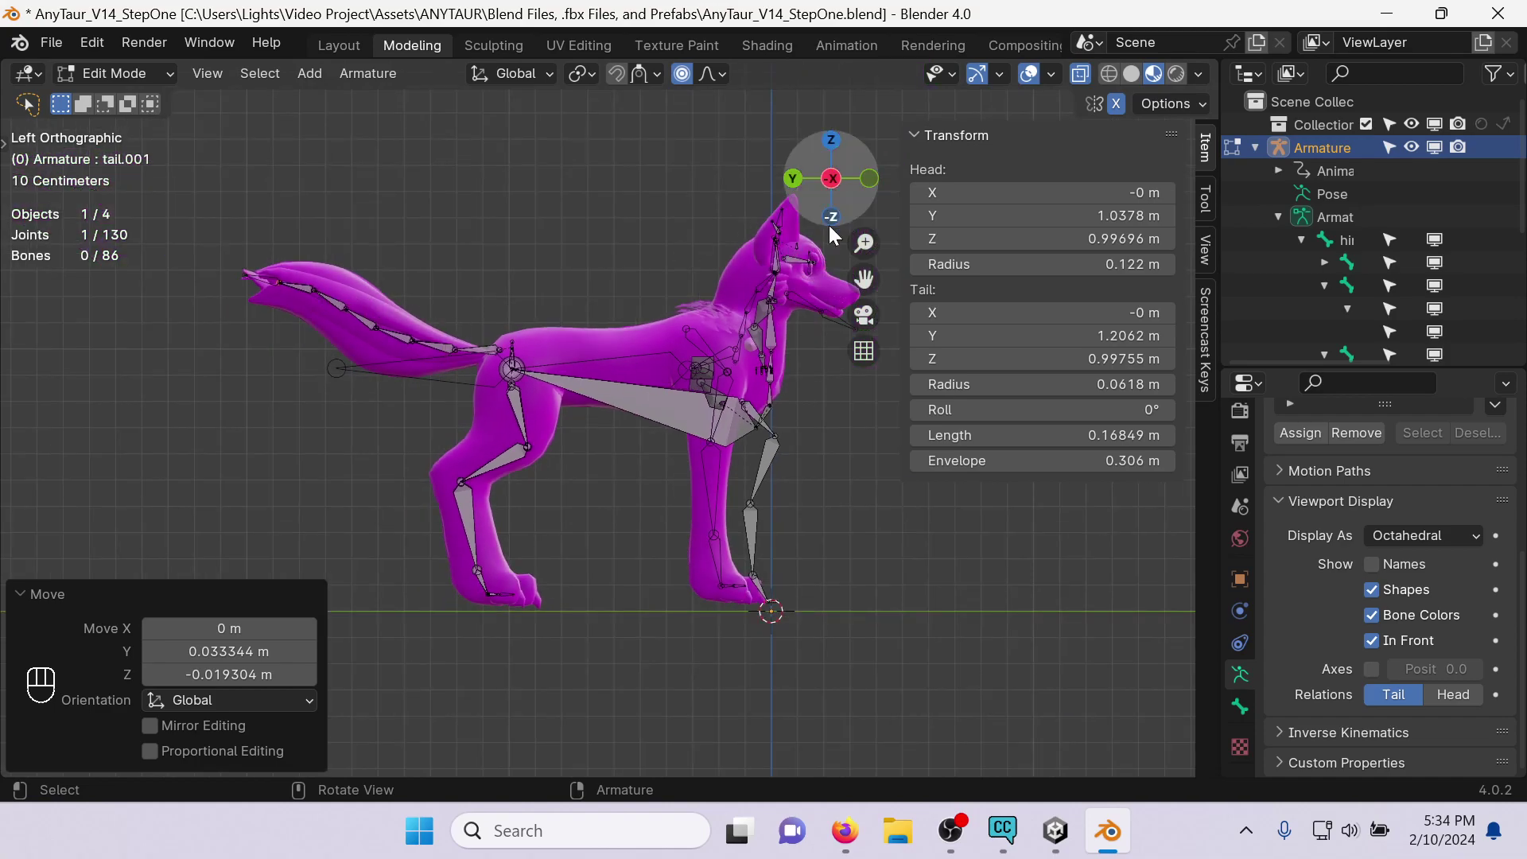
shift+middle_drag(712, 422, 685, 340)
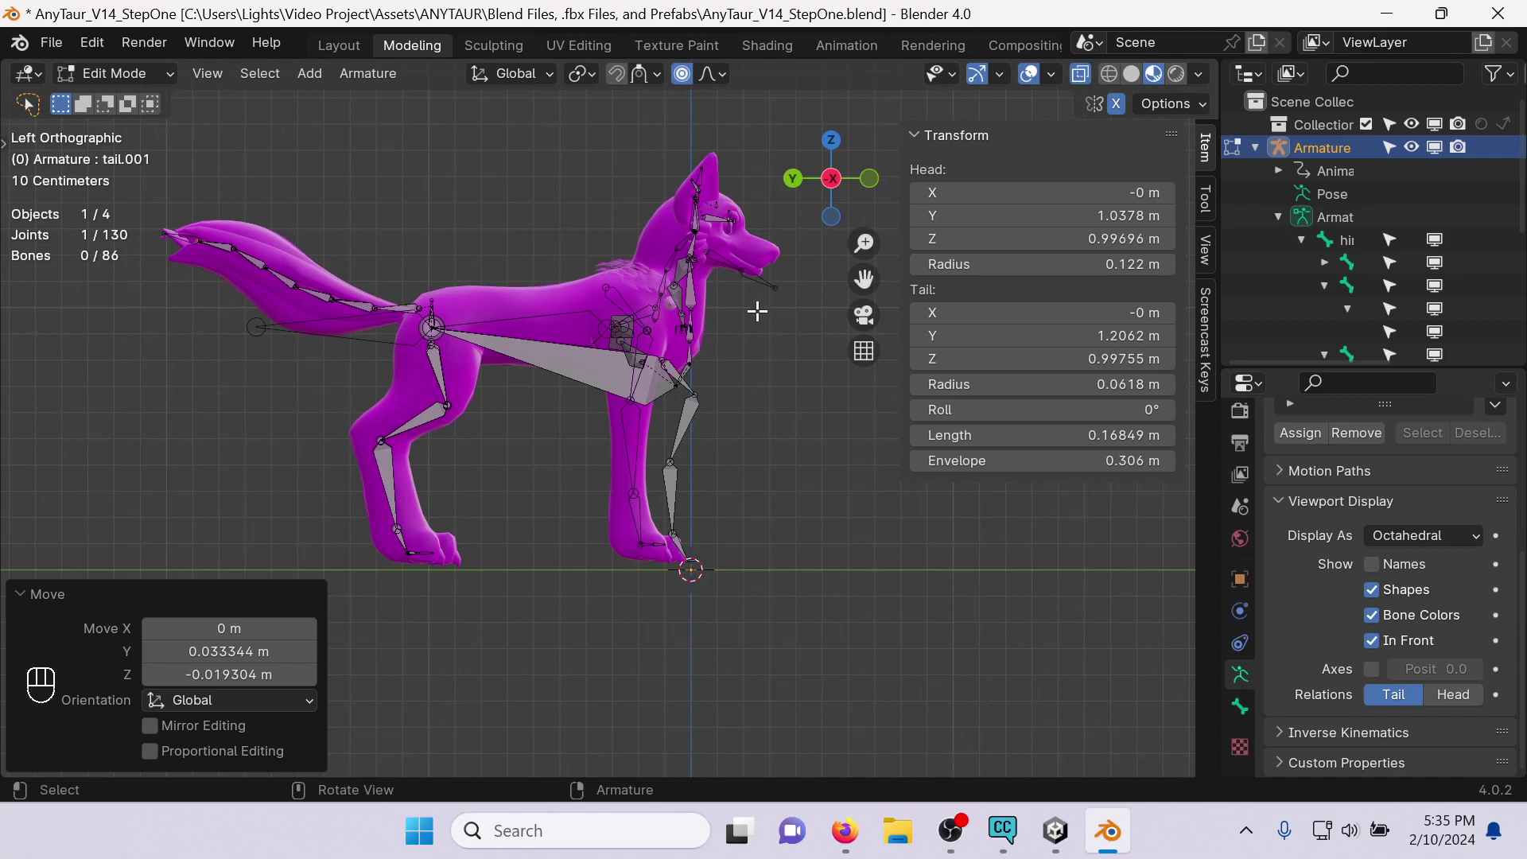
Select the shoulder, upper arm, forearm and hand wing bones on both sides and delete them from the armature.
middle_drag(725, 320, 554, 344)
click(491, 335)
key(shift+bracketright)
key(shift+bracketright)
key(shift+bracketright)
shift+click(555, 344)
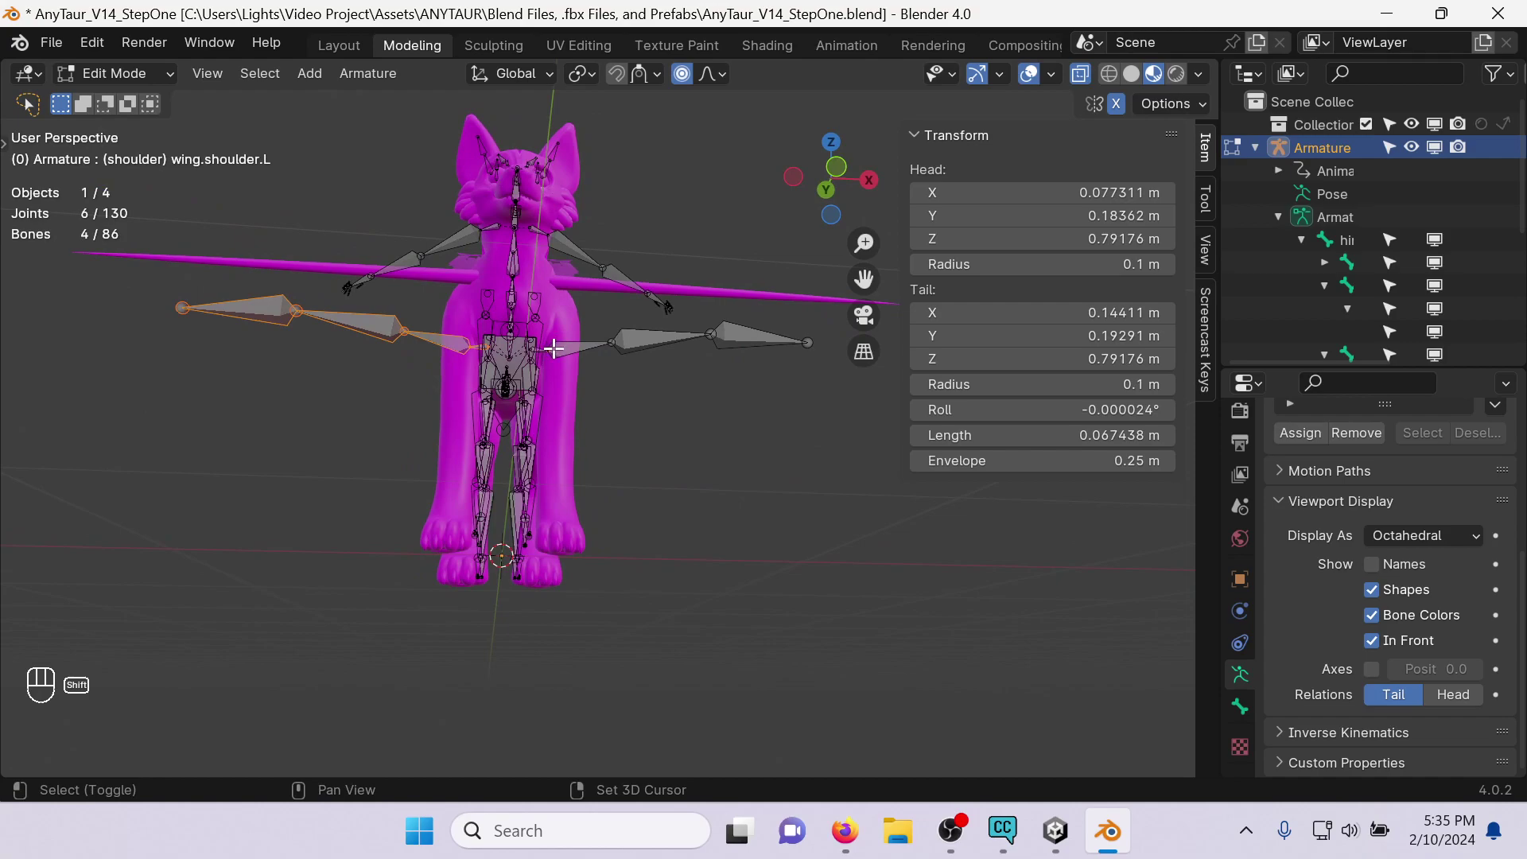
scroll(573, 373, up, 5)
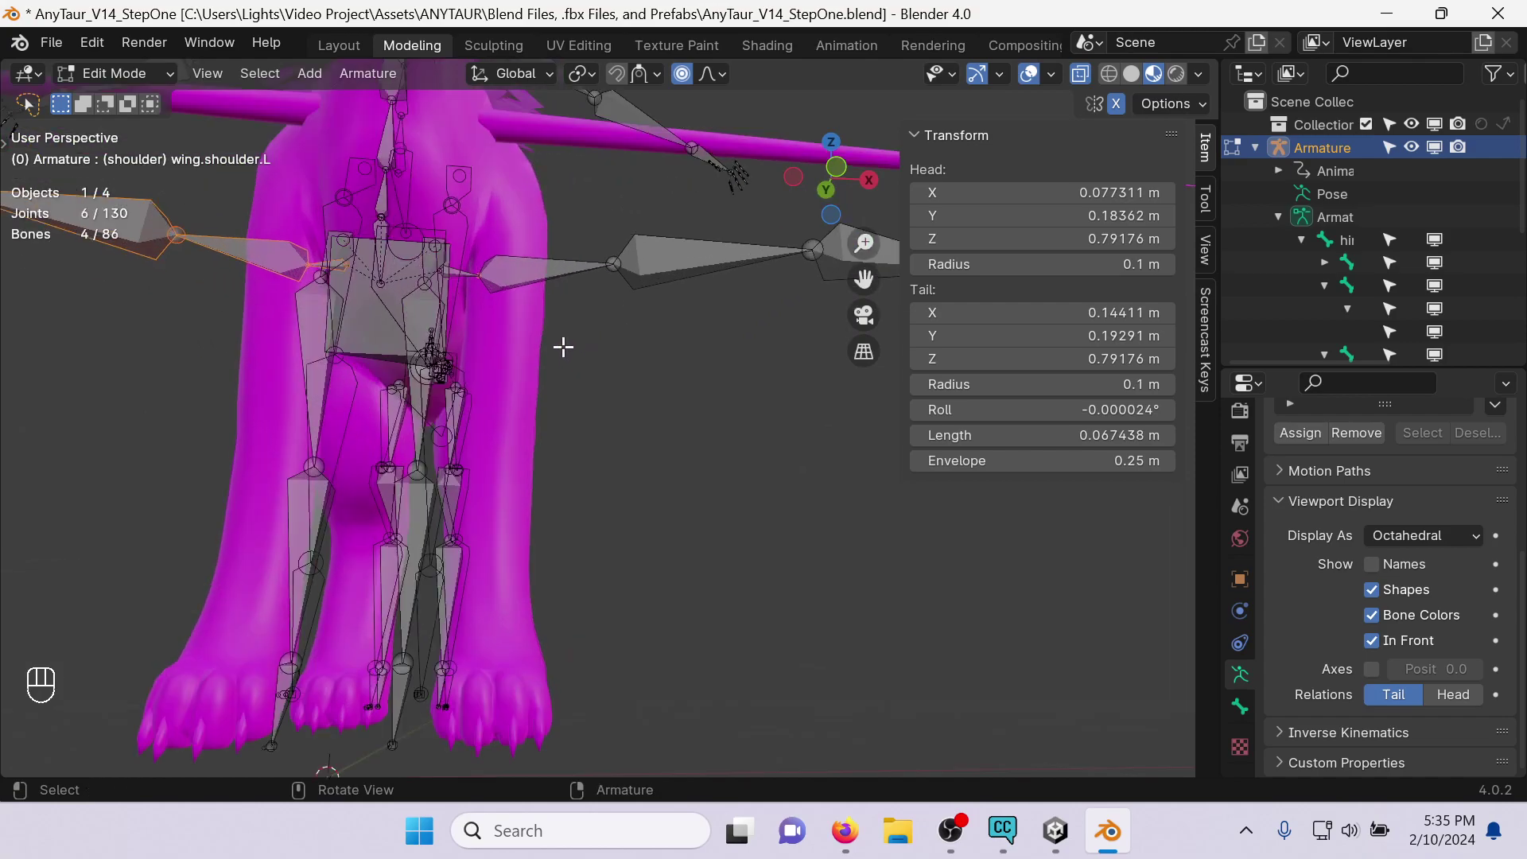
shift+click(515, 267)
shift+click(672, 256)
scroll(671, 267, down, 5)
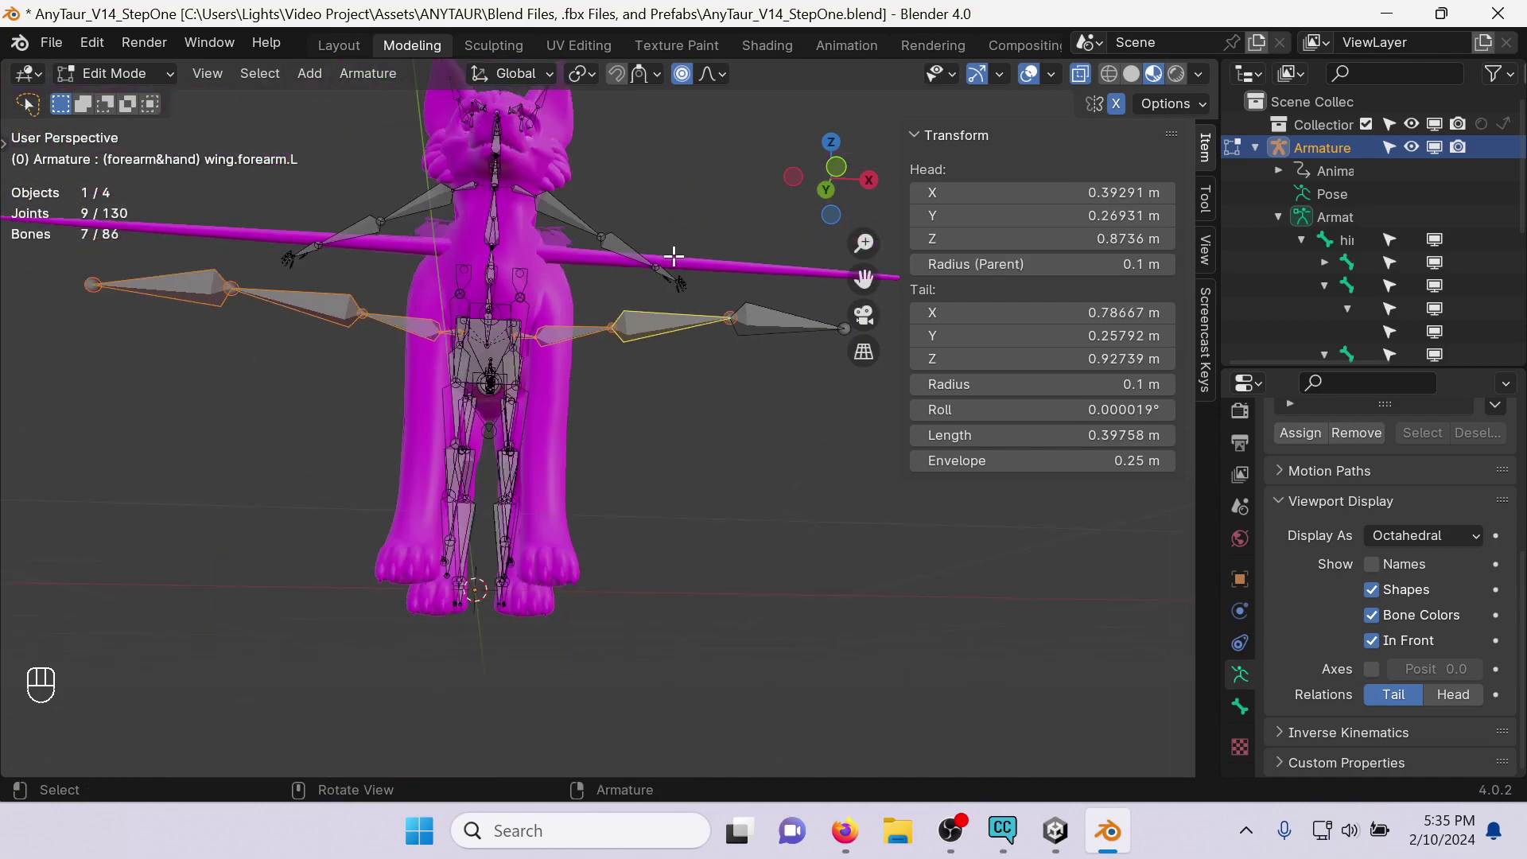
shift+click(762, 337)
middle_drag(621, 498, 722, 399)
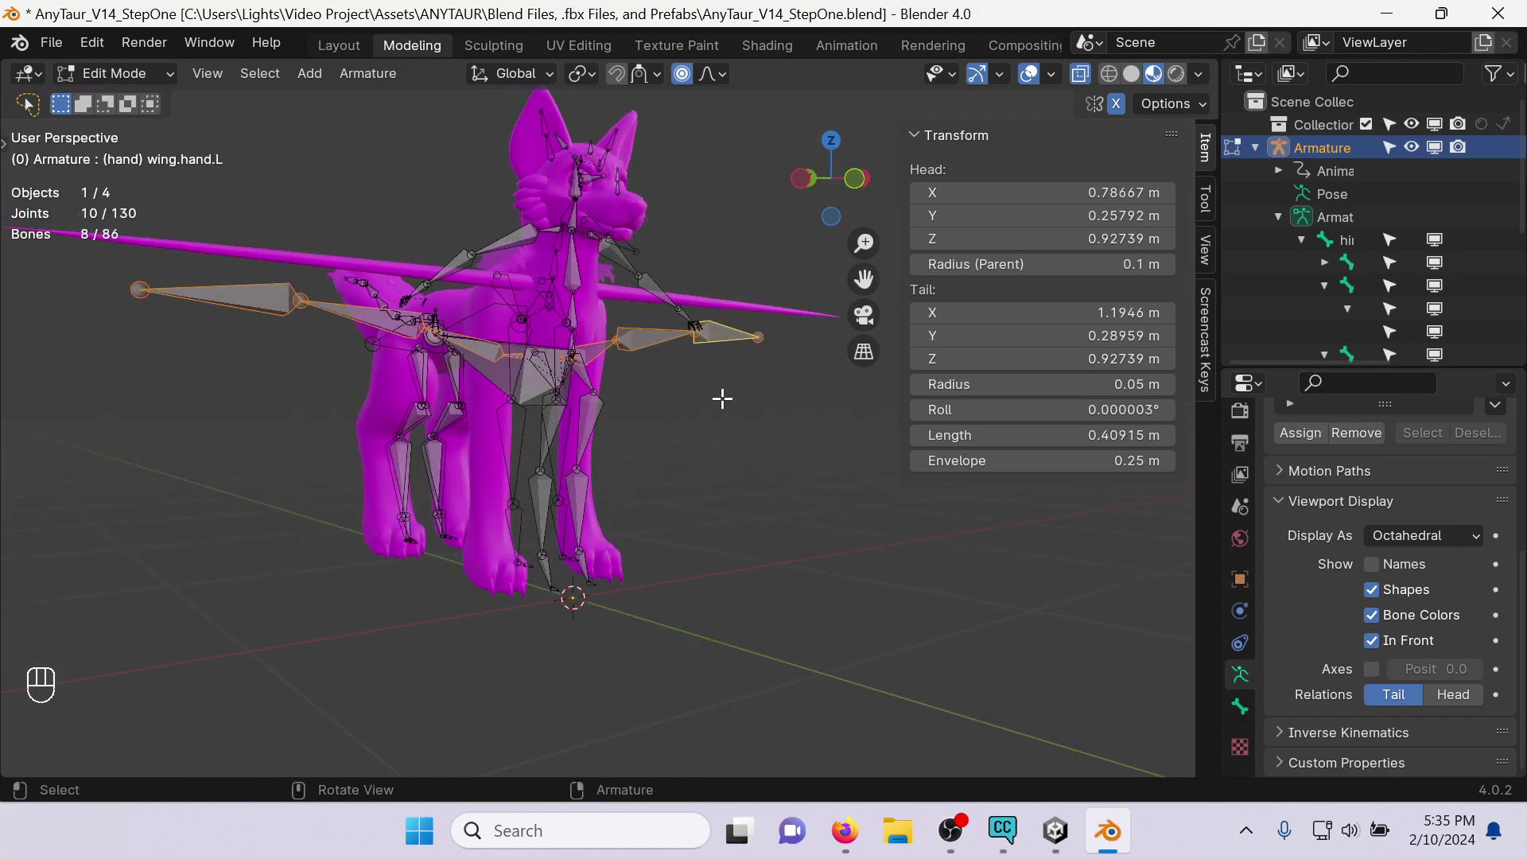
key(Delete)
click(722, 398)
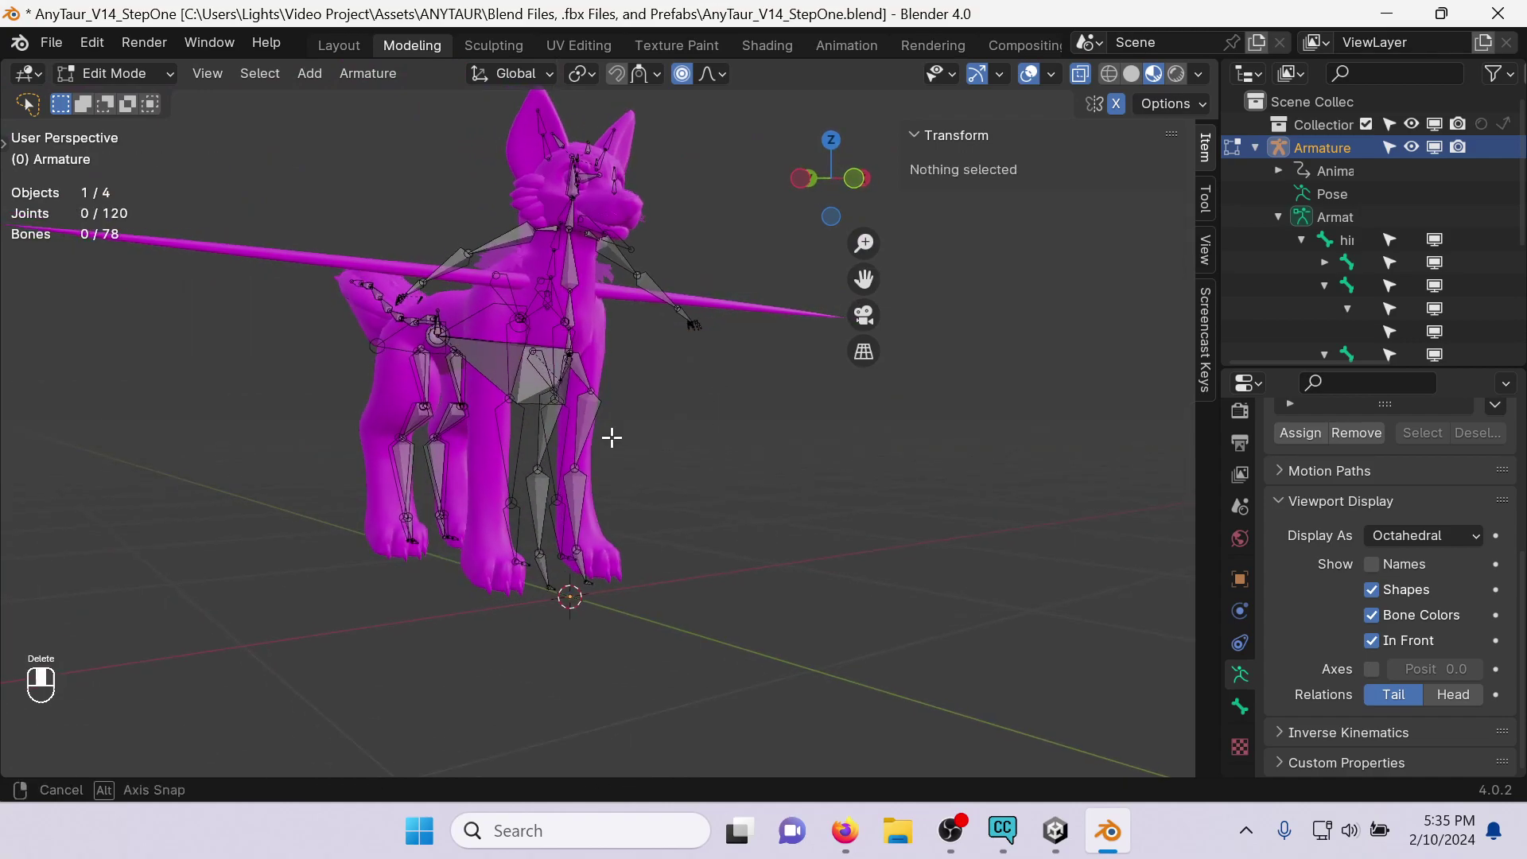
Select the shoulder, arm, hand and finger bones on one side and delete them on both sides through X-axis mirroring.
middle_drag(613, 437, 510, 226)
scroll(546, 209, up, 4)
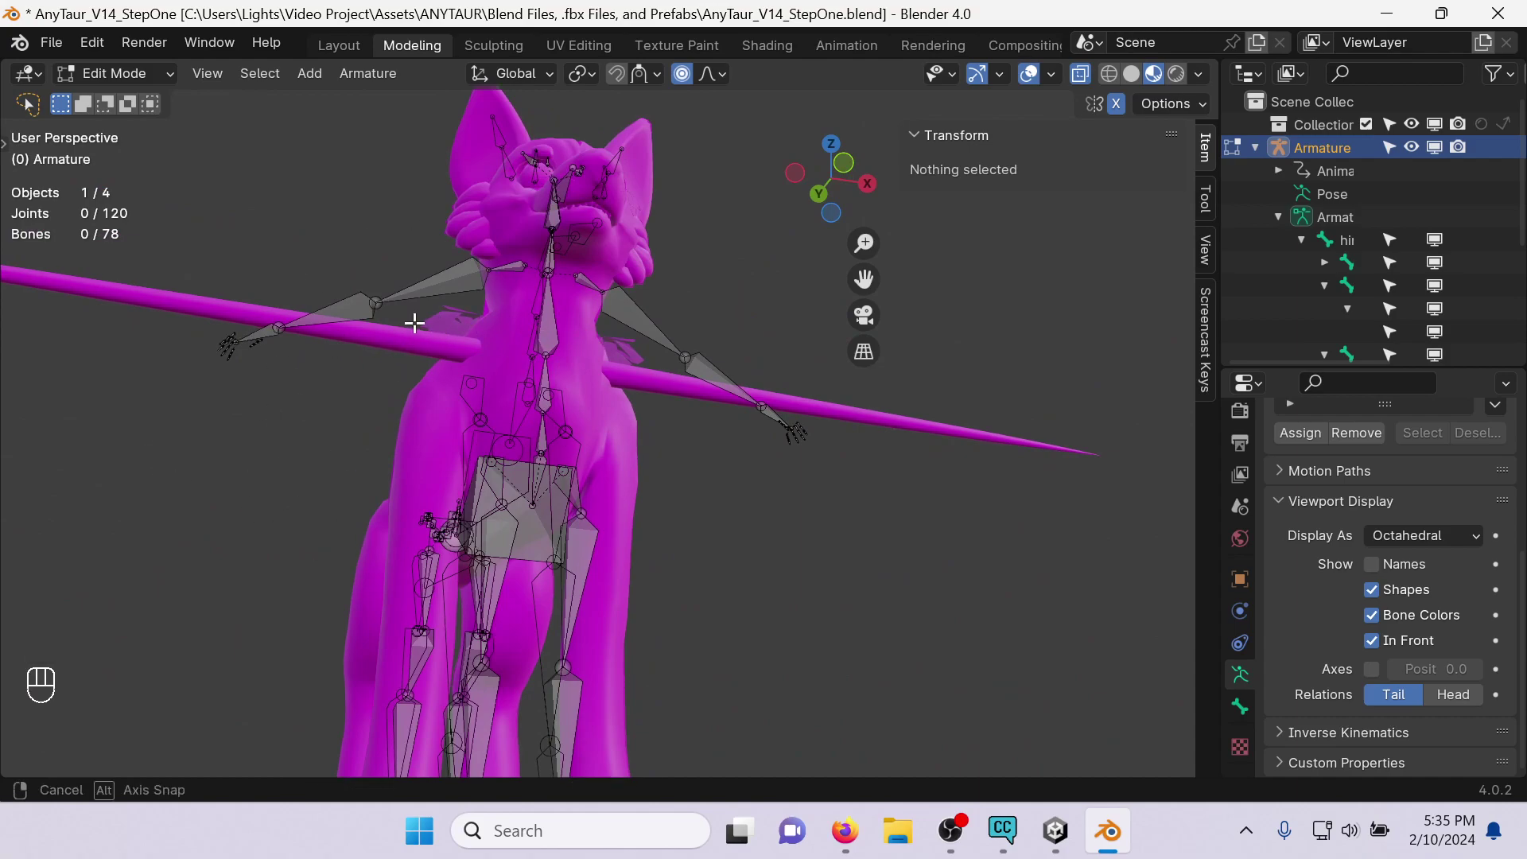
middle_drag(412, 324, 381, 396)
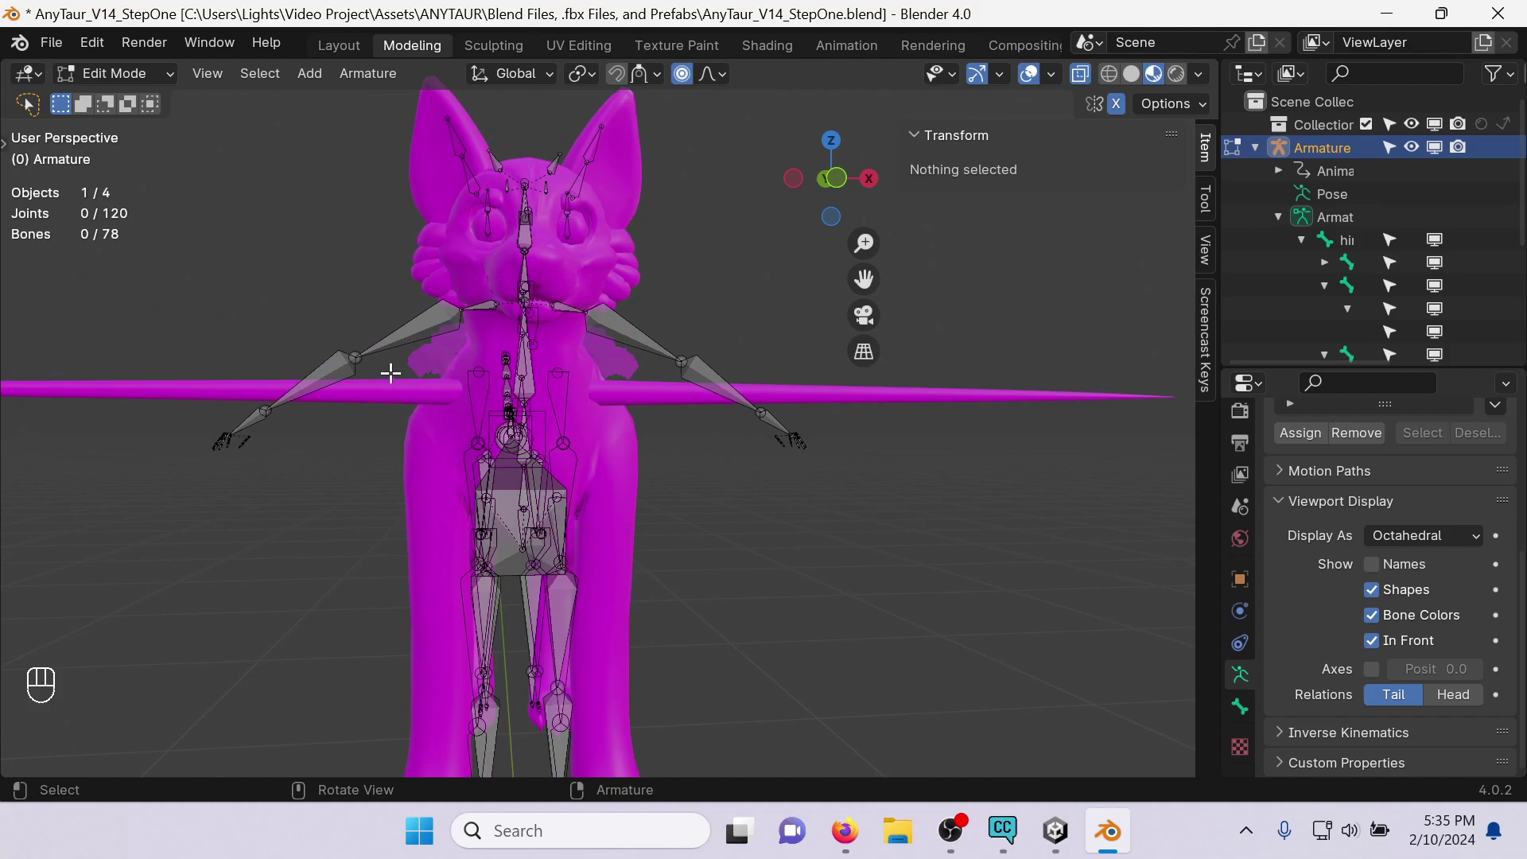
scroll(426, 348, down, 3)
scroll(446, 413, up, 4)
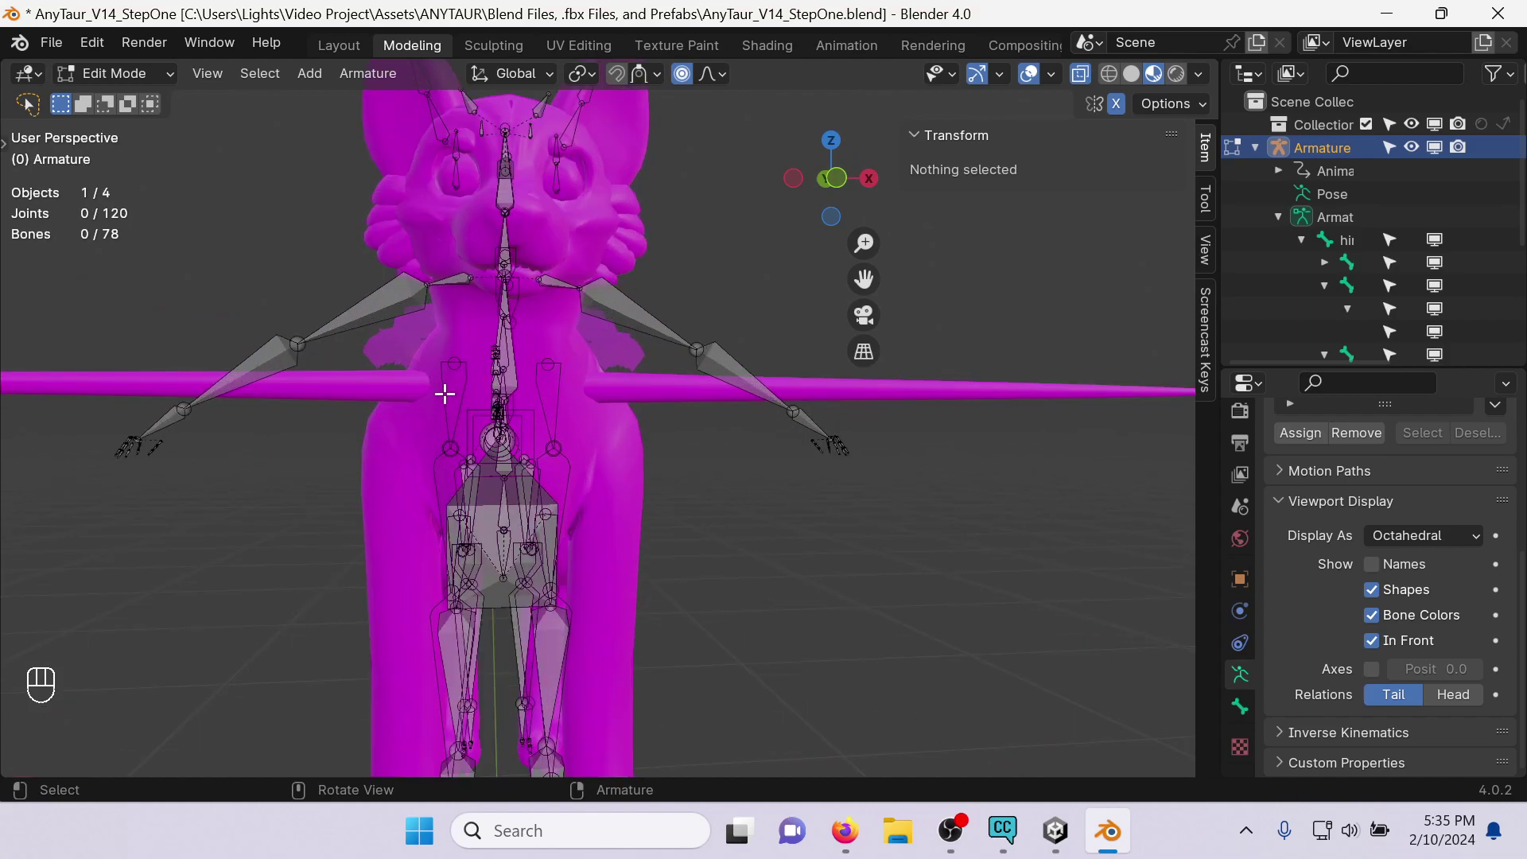
scroll(445, 394, down, 4)
middle_drag(494, 337, 513, 280)
mouse_move(156, 342)
mouse_down()
mouse_move(402, 374)
mouse_move(504, 313)
mouse_move(526, 262)
mouse_move(502, 241)
mouse_move(163, 340)
mouse_up()
mouse_move(344, 201)
middle_down()
mouse_move(535, 327)
mouse_move(334, 198)
mouse_move(334, 223)
middle_up()
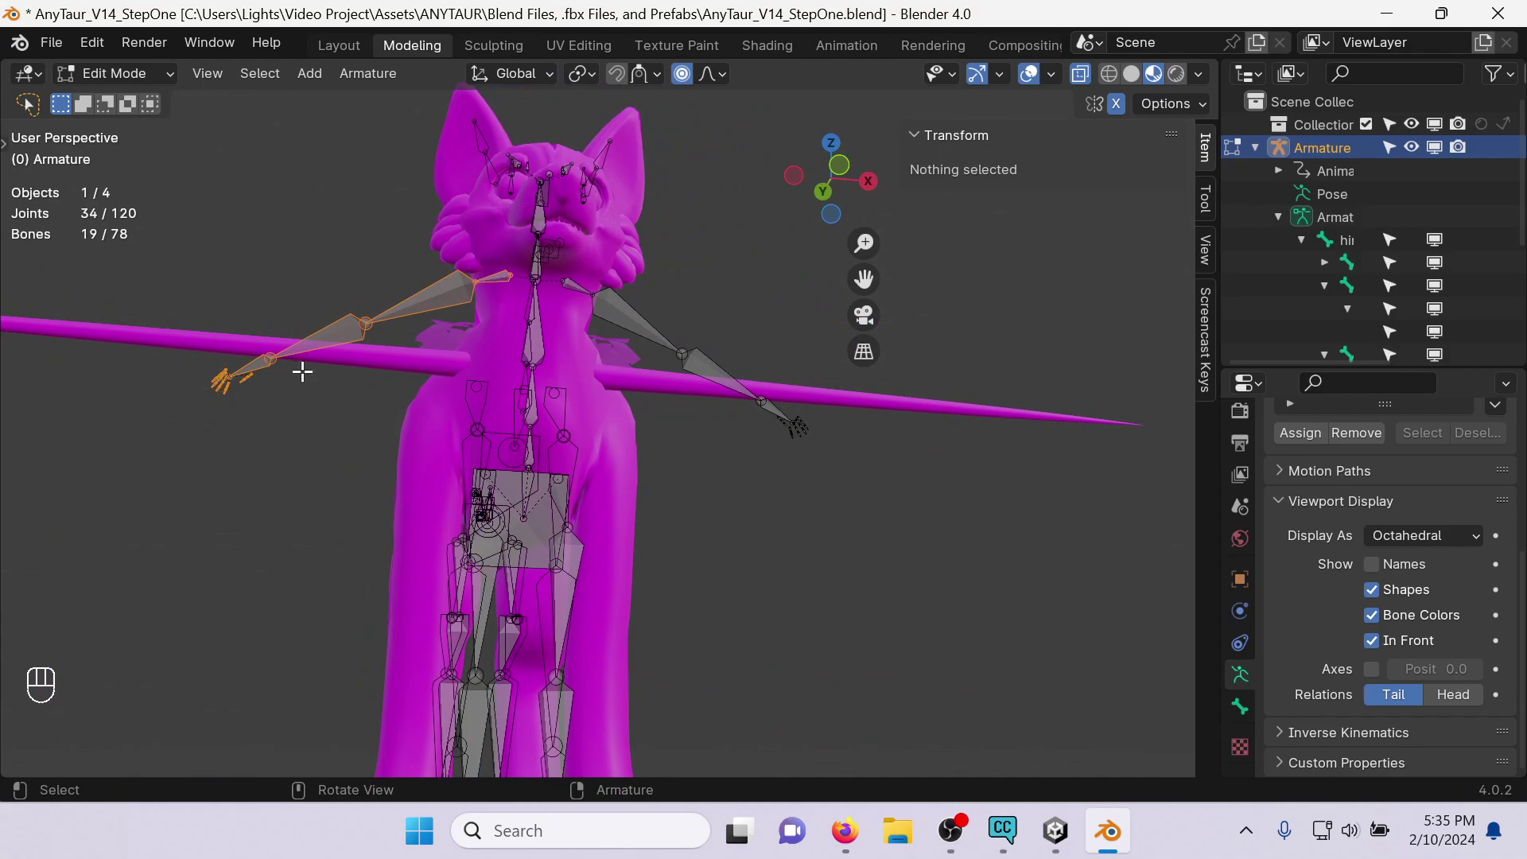
key(Delete)
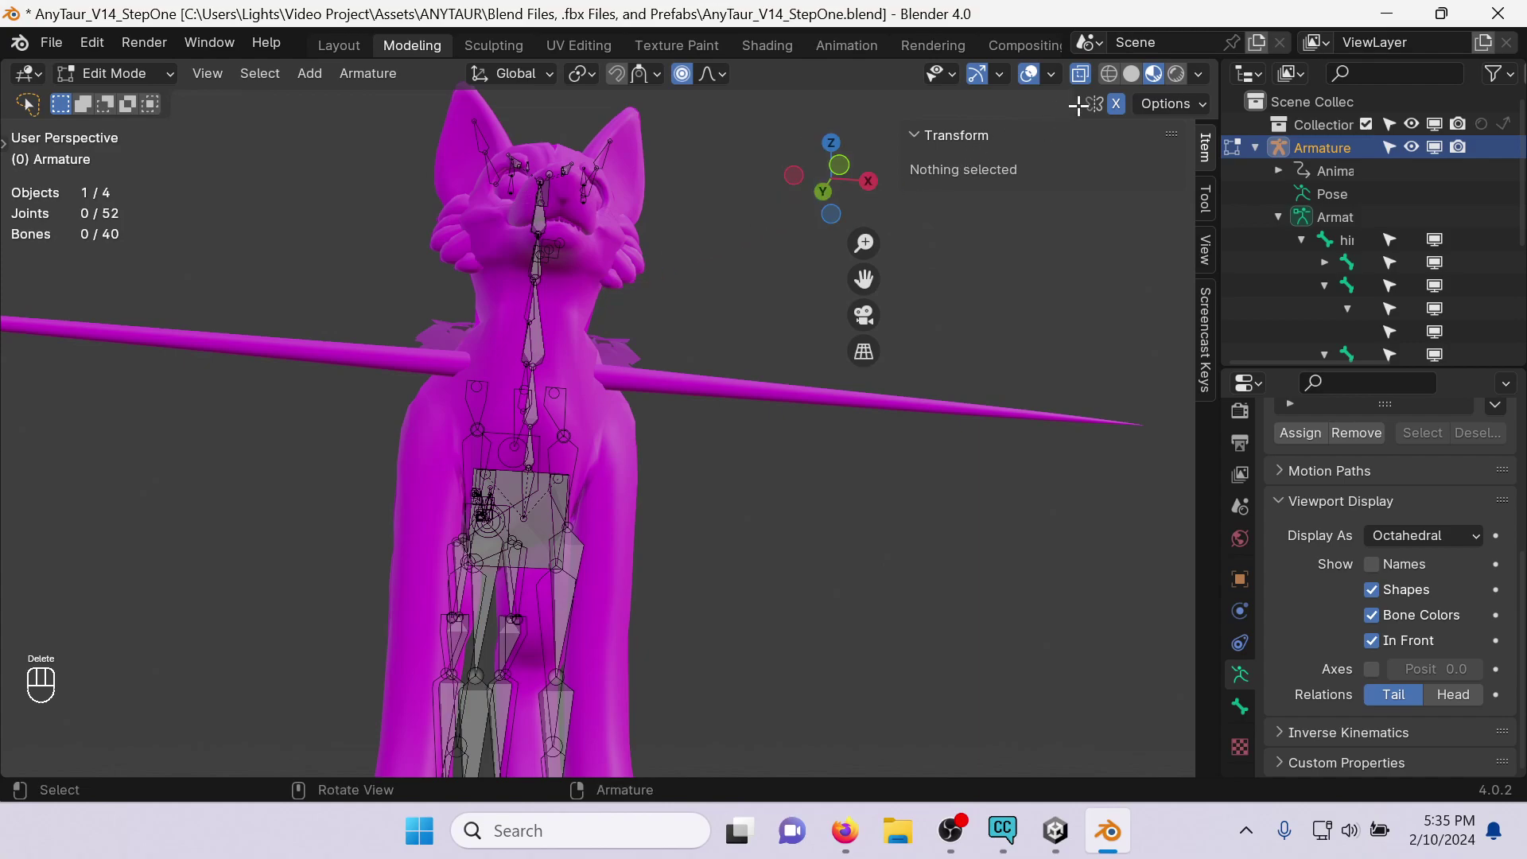
Toggle the armature's X-axis mirroring and undo the change.
click(1116, 103)
key(ctrl+z)
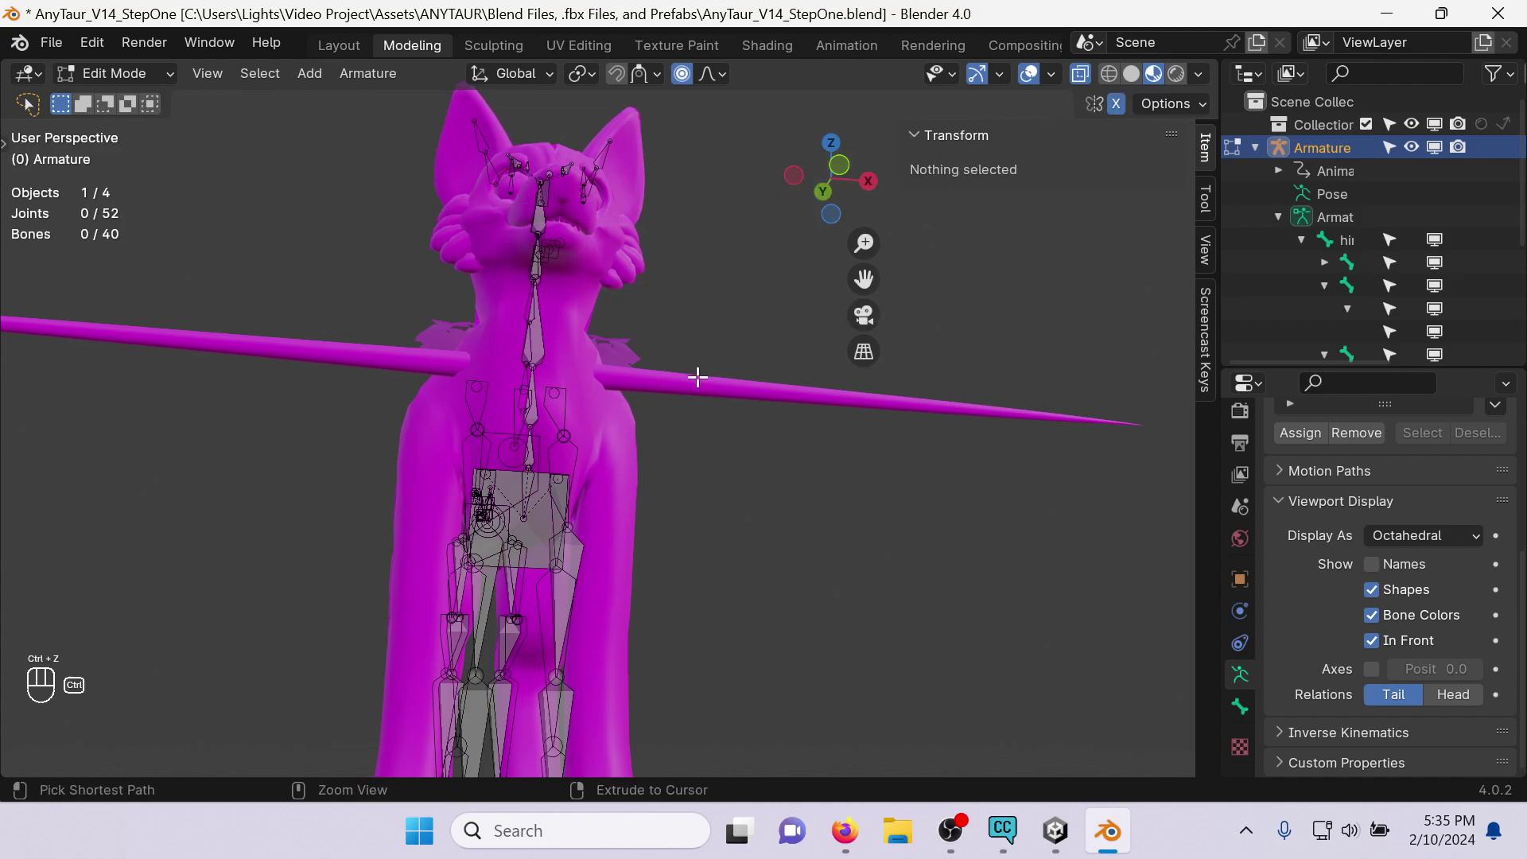
Undo the deletion of the arm bones and save the Blender file.
key(ctrl+z)
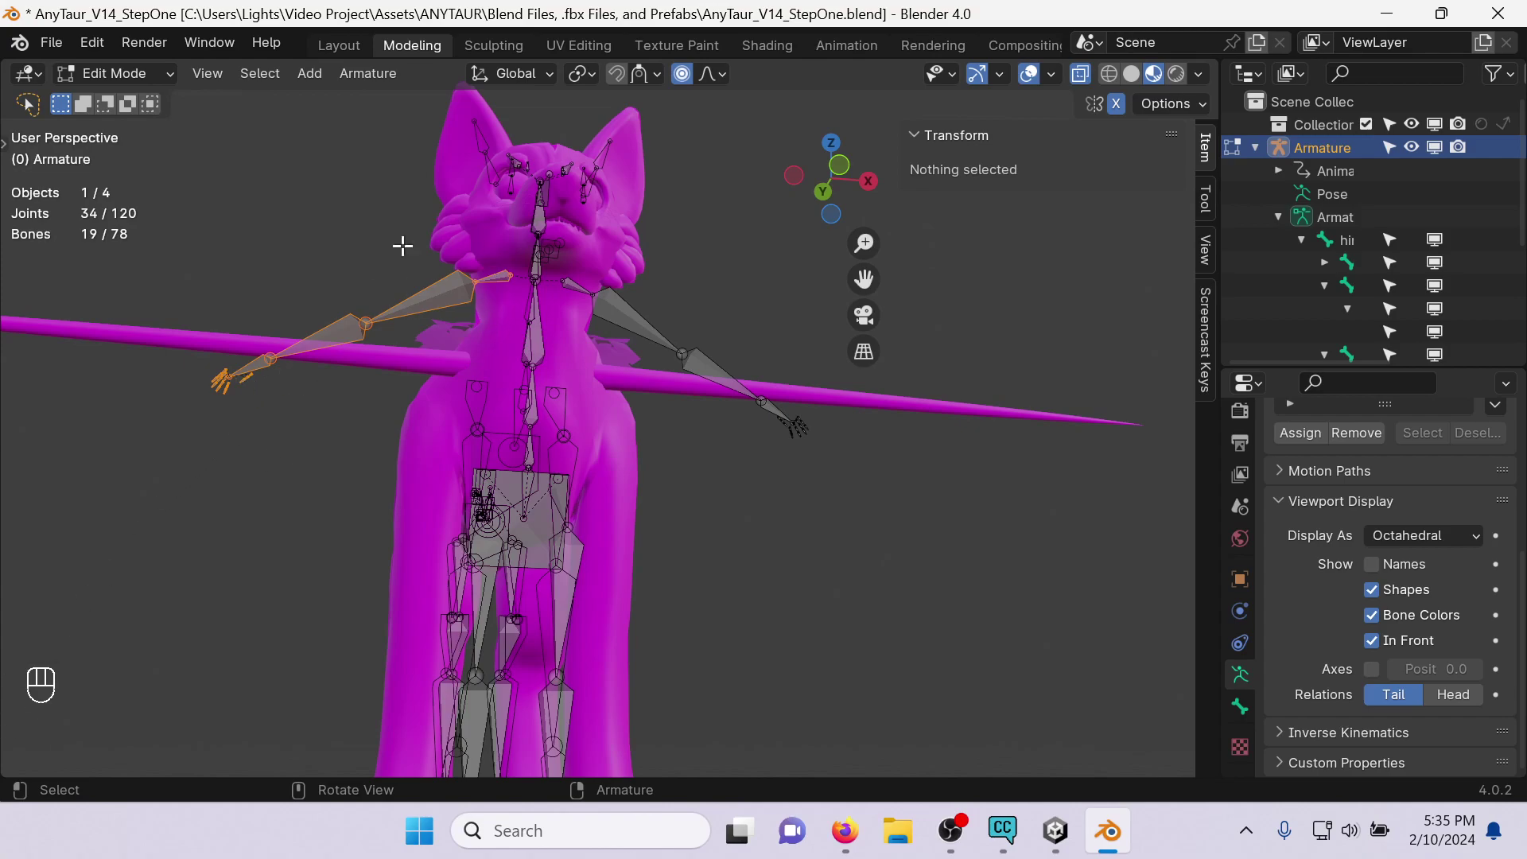
key(ctrl+s)
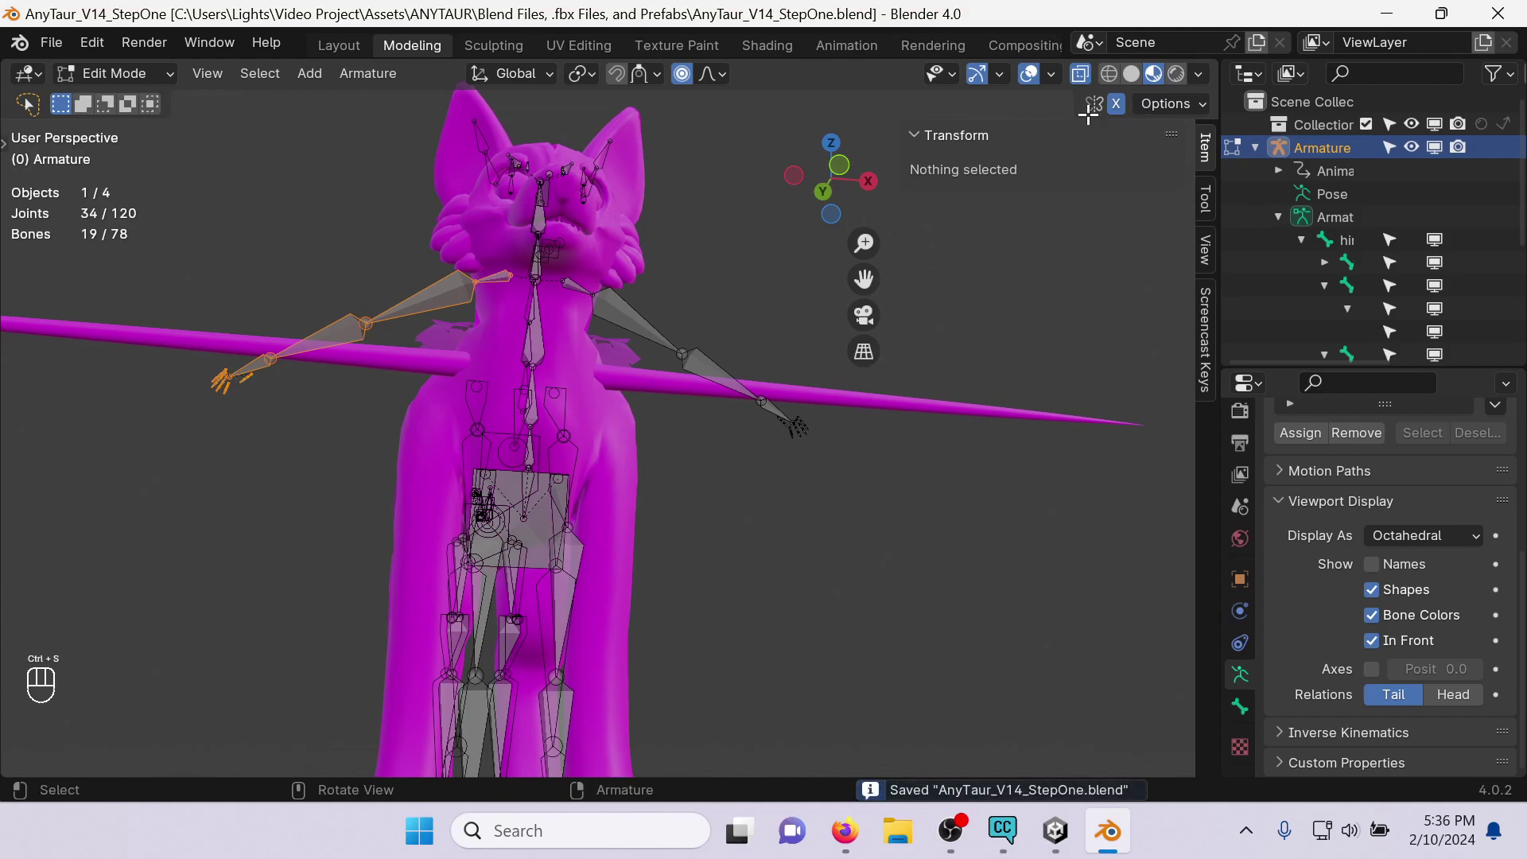
In the left side view, move the joint between the long spine bone and hind.chest about 0.25 m along Y and 0.23 m along Z.
middle_drag(779, 307, 923, 351)
click(833, 182)
scroll(681, 671, up, 3)
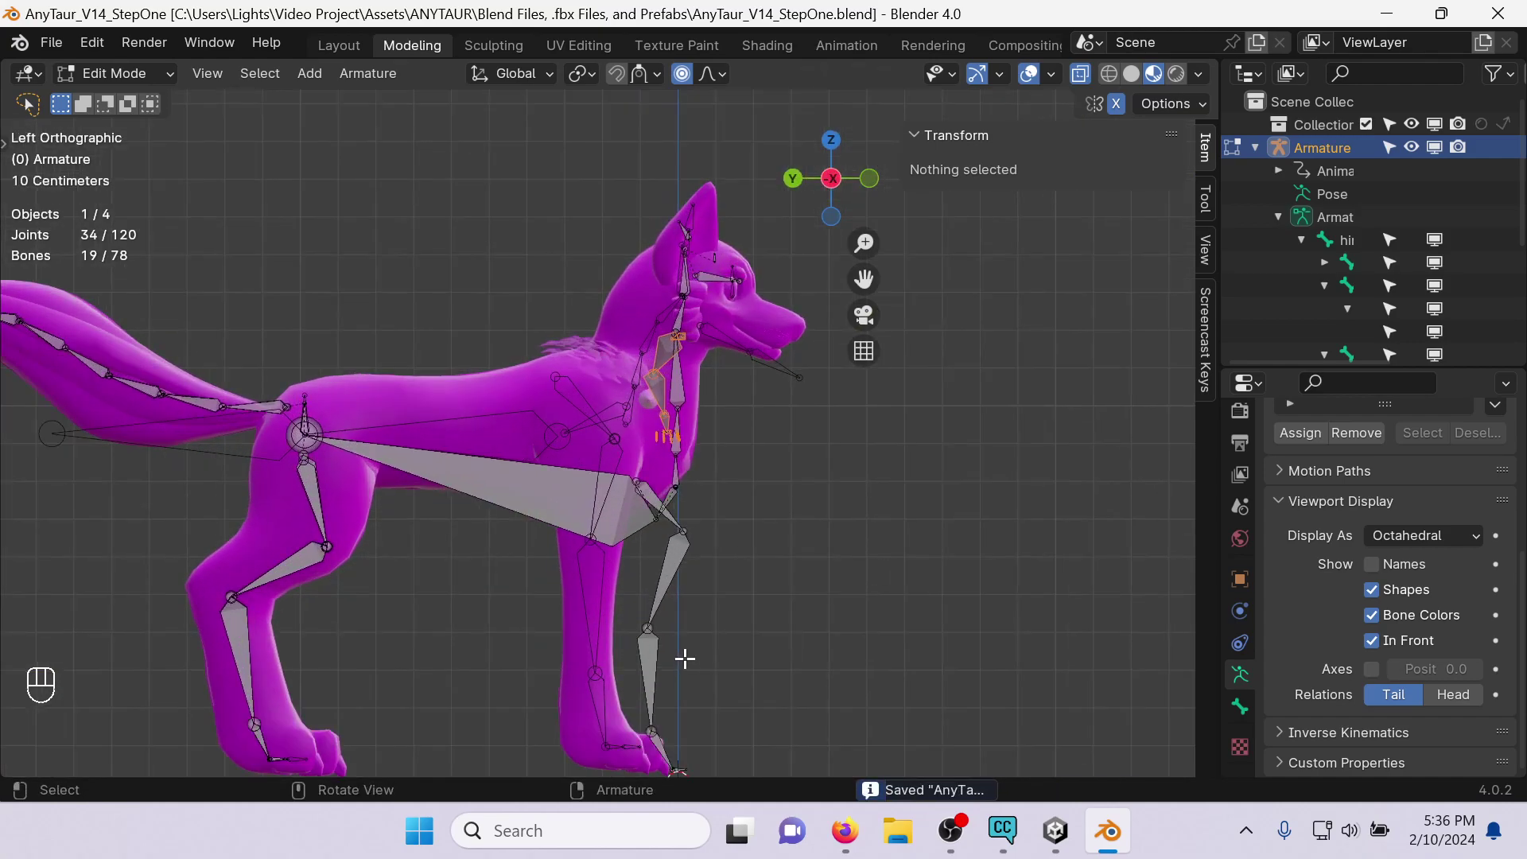
scroll(672, 526, up, 4)
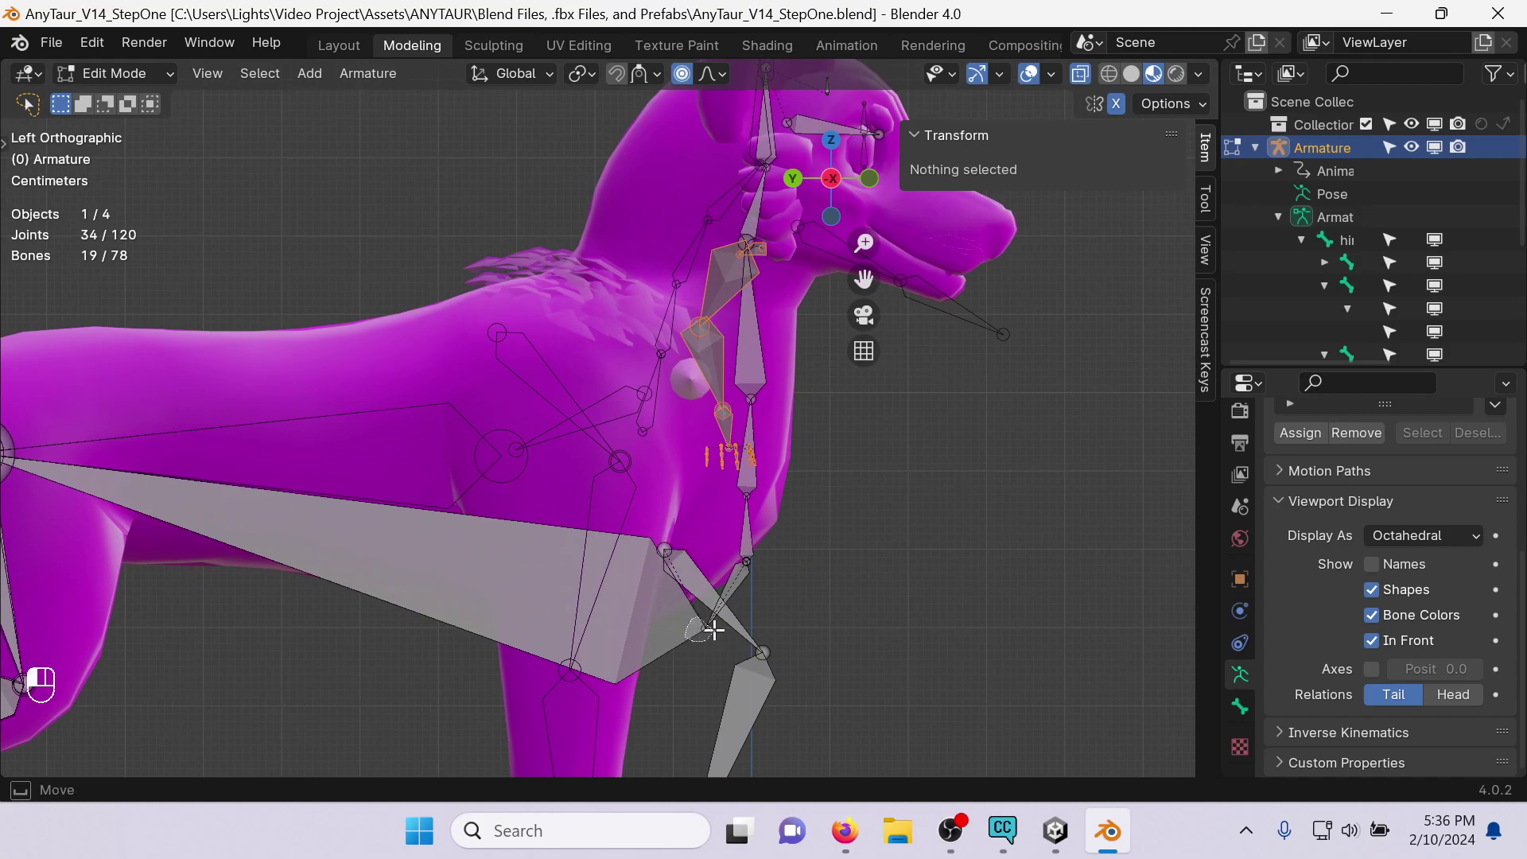
click(713, 630)
key(g)
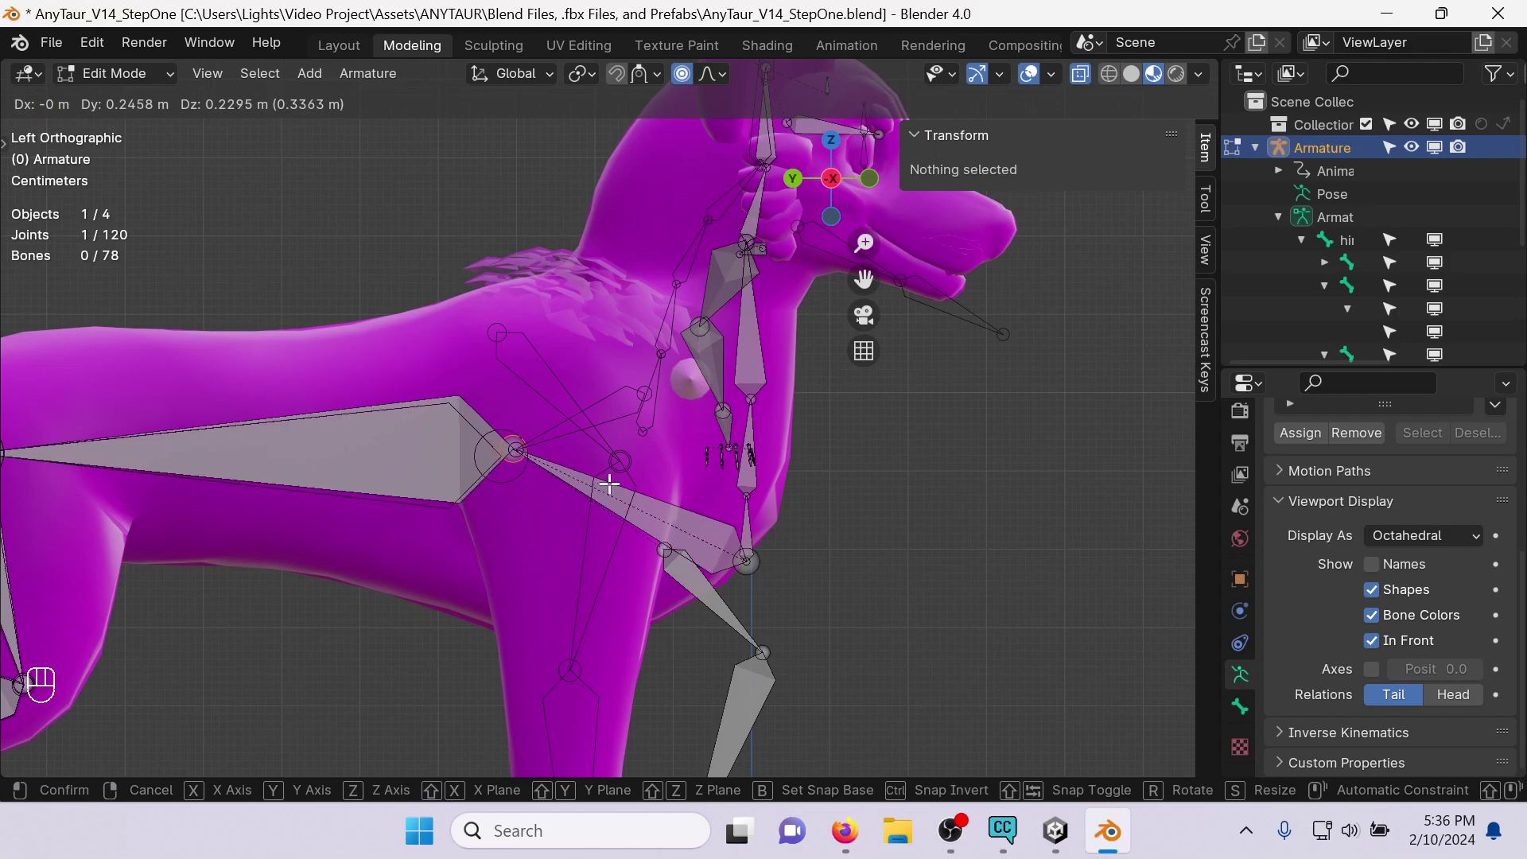
click(609, 483)
Try to raise the joints where hind.chest meets HipsAgain further into the feral chest, and undo the moves.
scroll(609, 484, down, 4)
scroll(721, 507, up, 3)
shift+click(707, 516)
key(g)
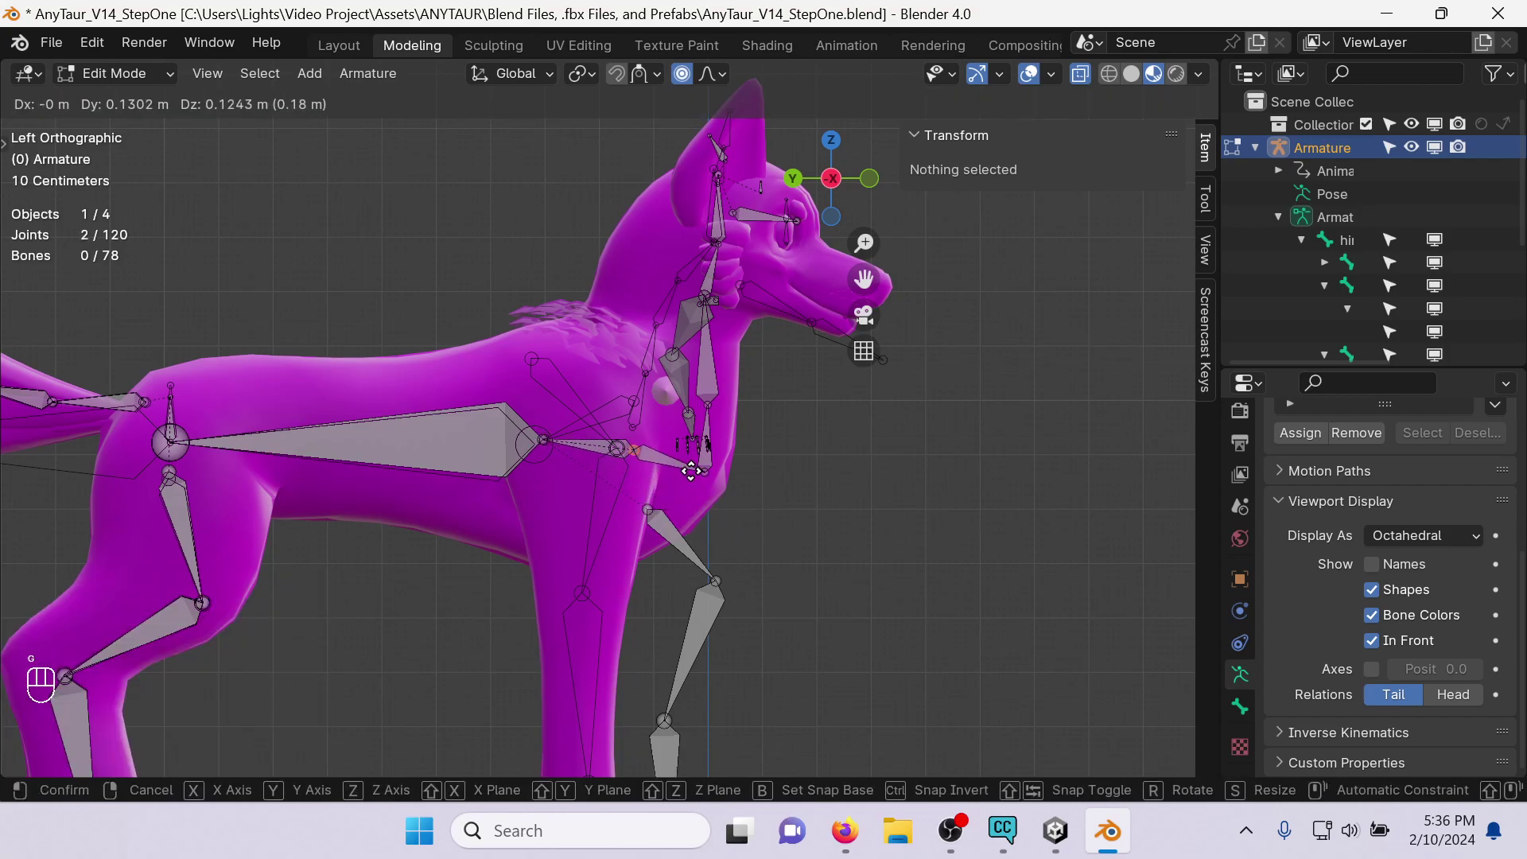
click(690, 434)
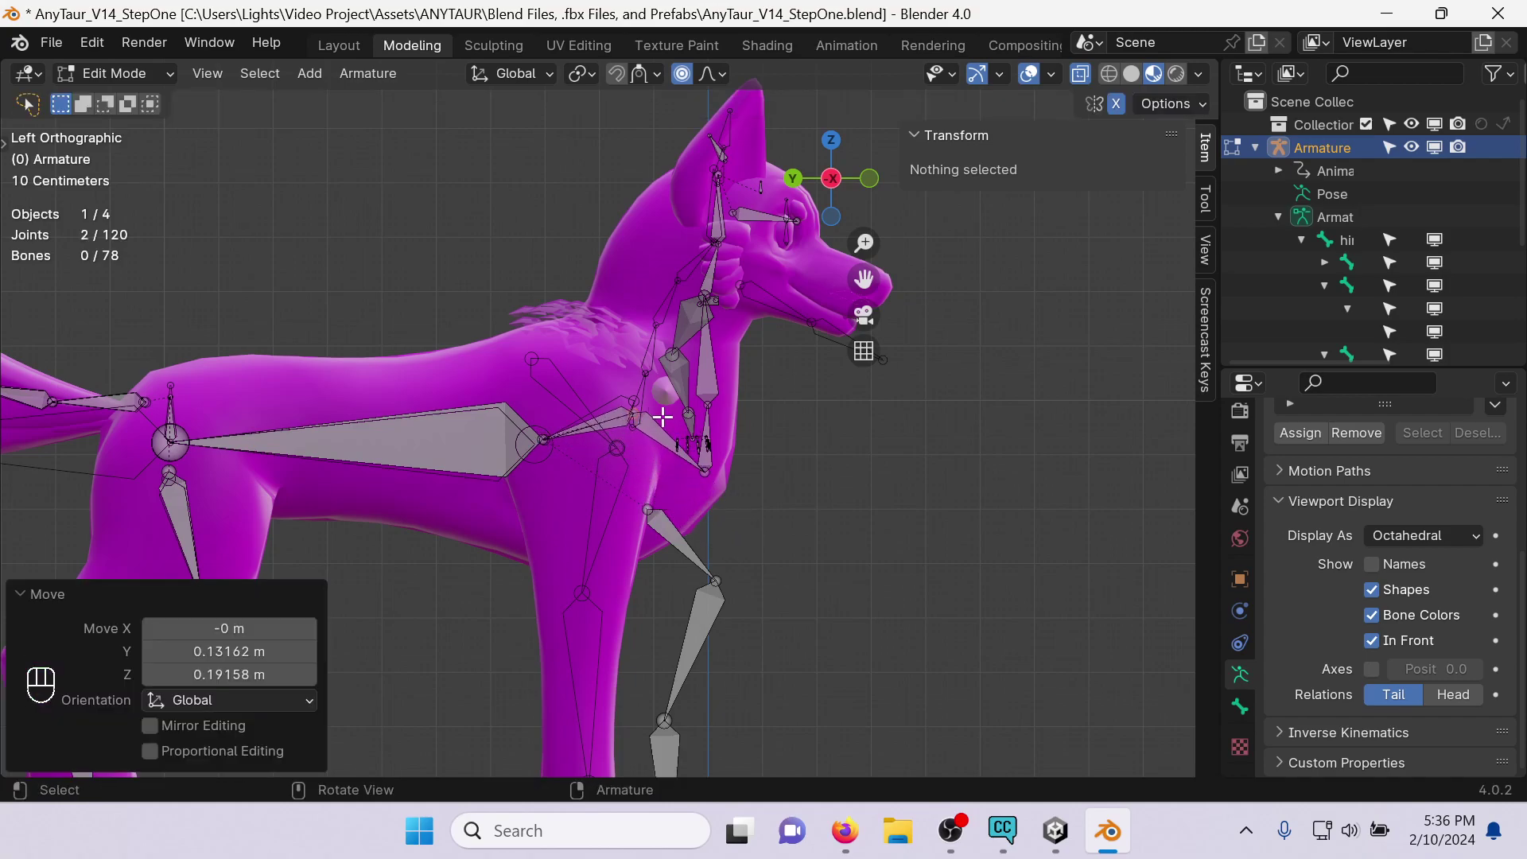
key(g)
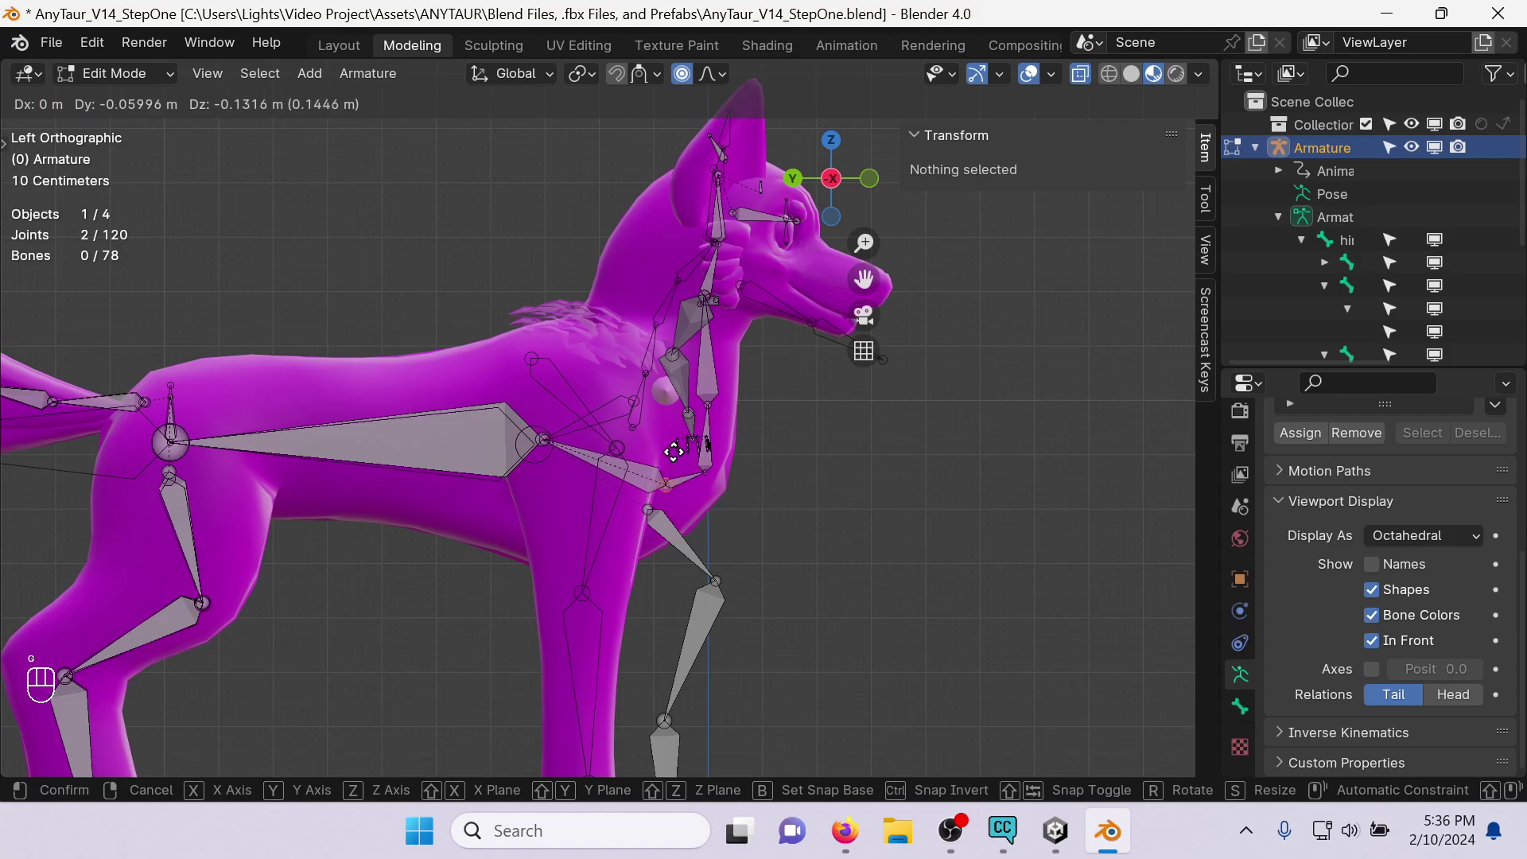
key(ctrl+z)
key(ctrl+z)
Examine the names and positions of the HipsAgain, SpineAgain, ChestAgain and hind.chest bones in the front of the body.
scroll(815, 549, up, 4)
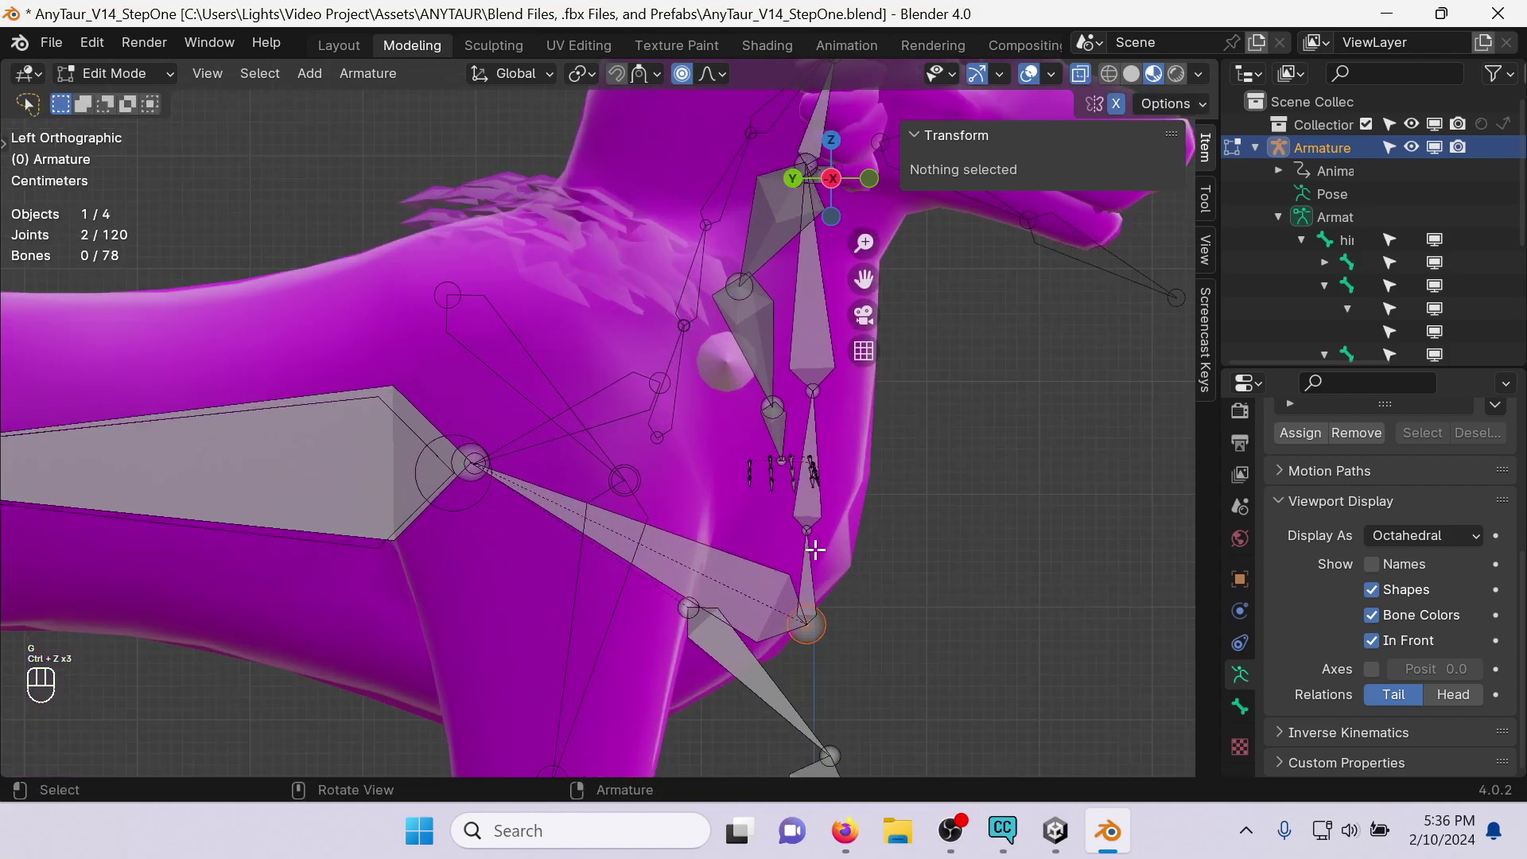
click(817, 574)
scroll(823, 563, down, 4)
shift+middle_drag(832, 552, 747, 409)
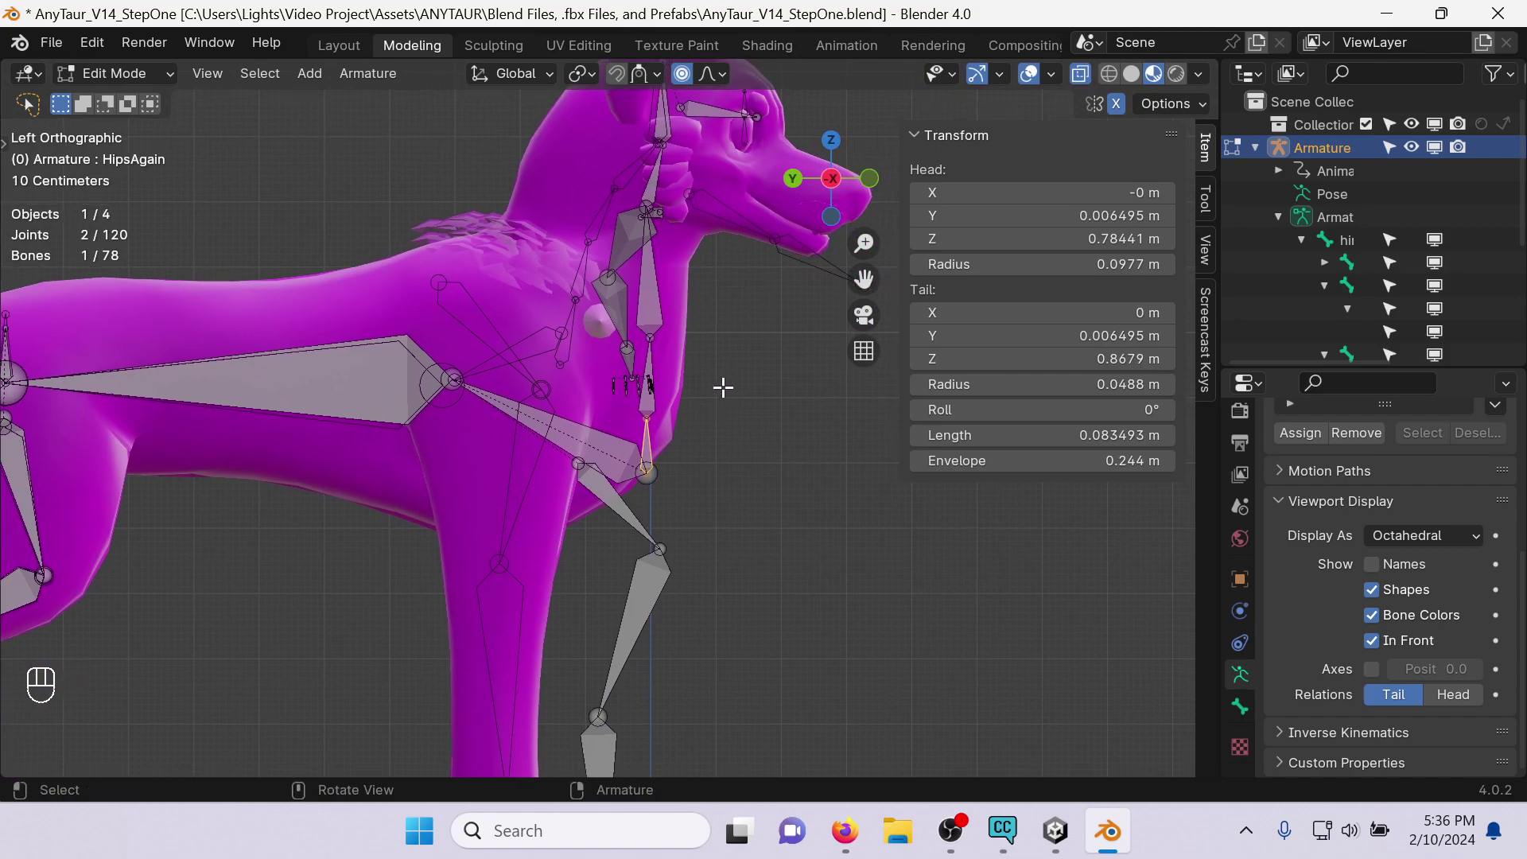
click(649, 387)
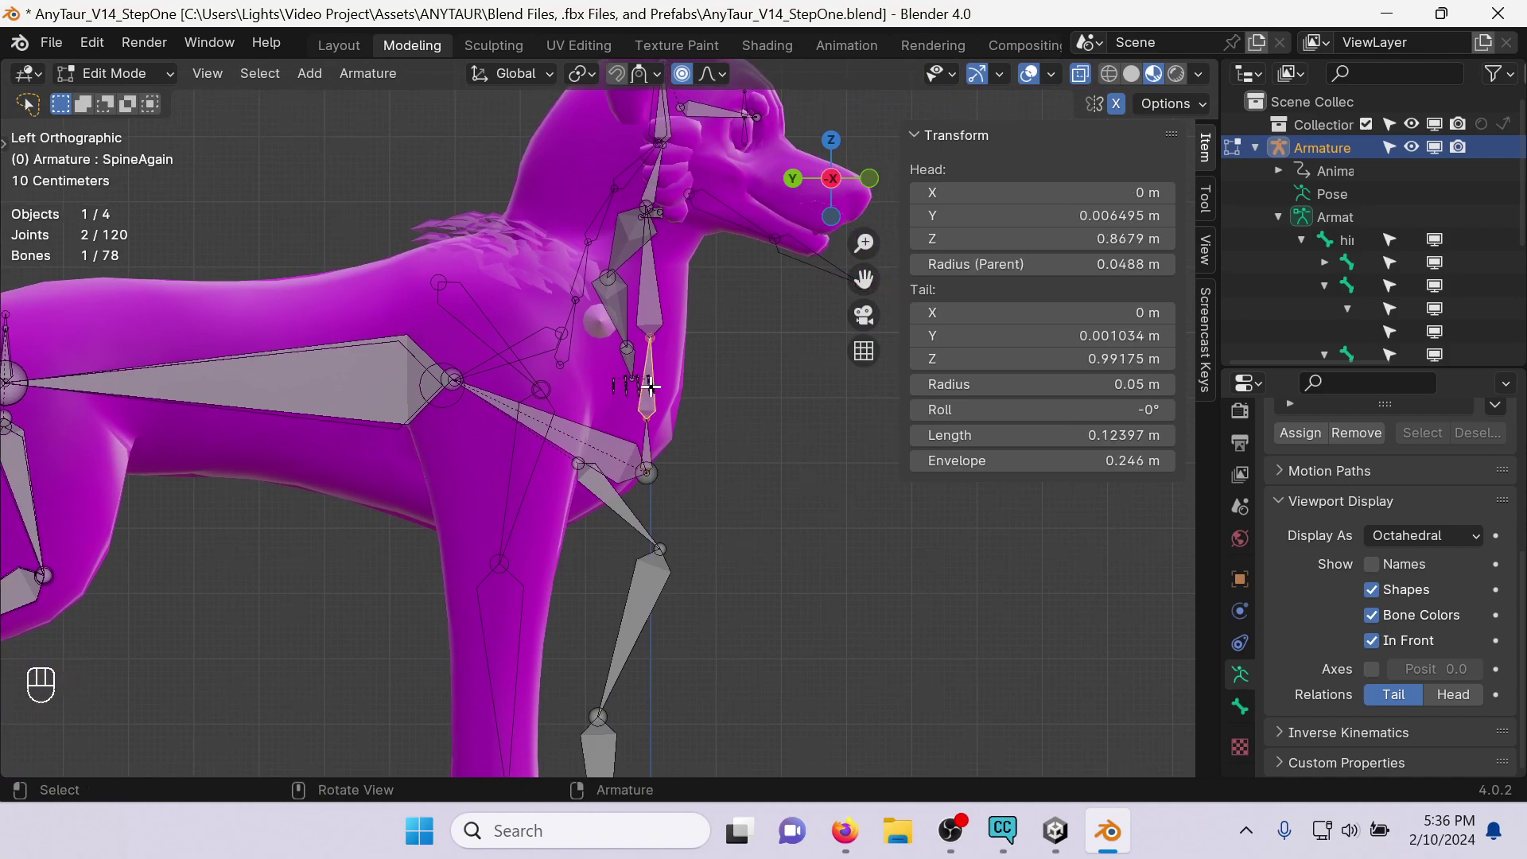
click(653, 300)
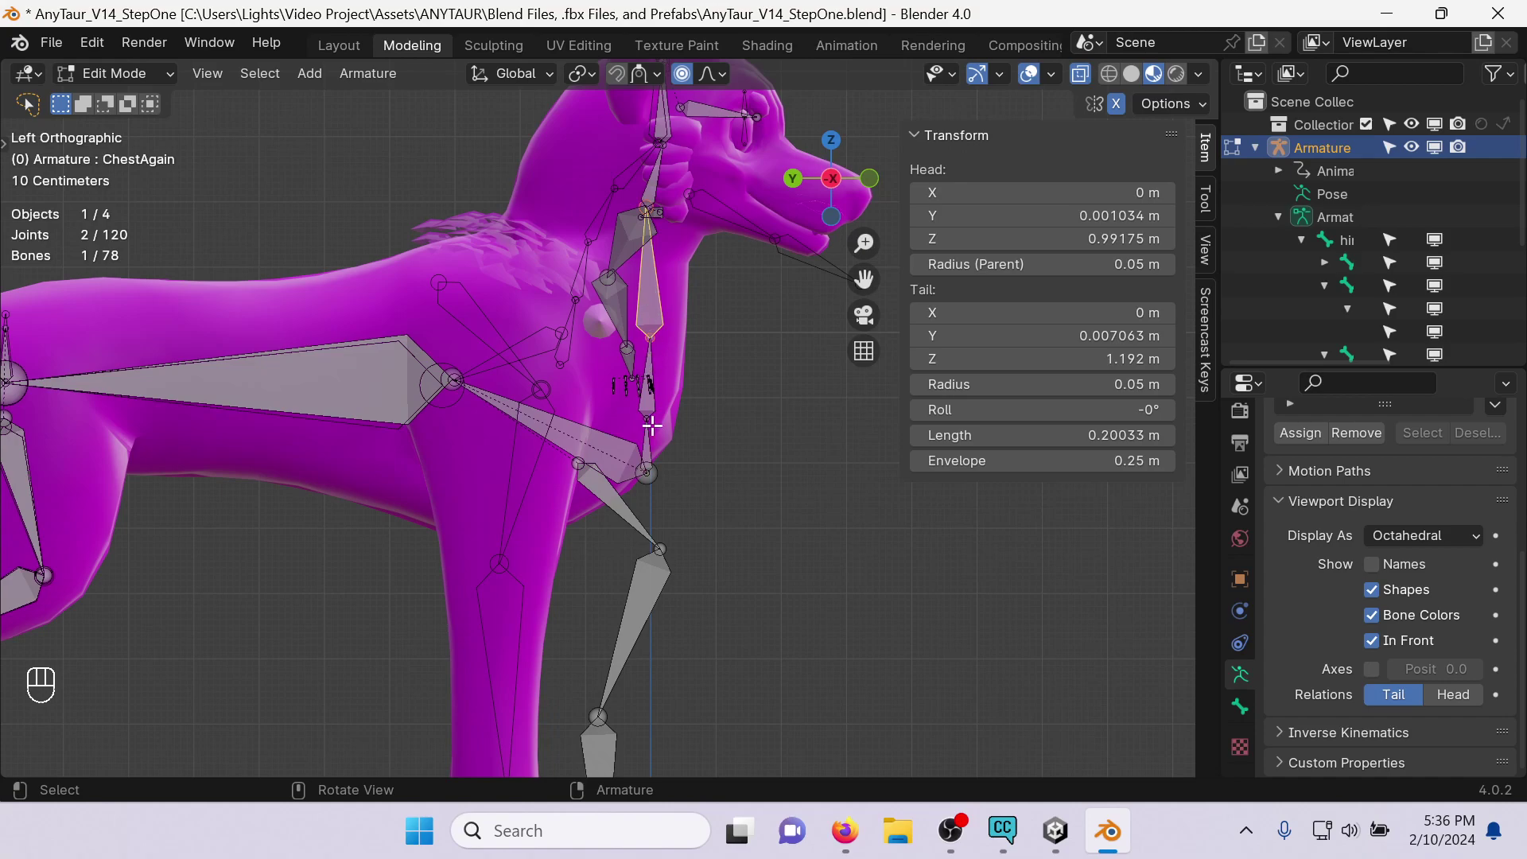
click(652, 449)
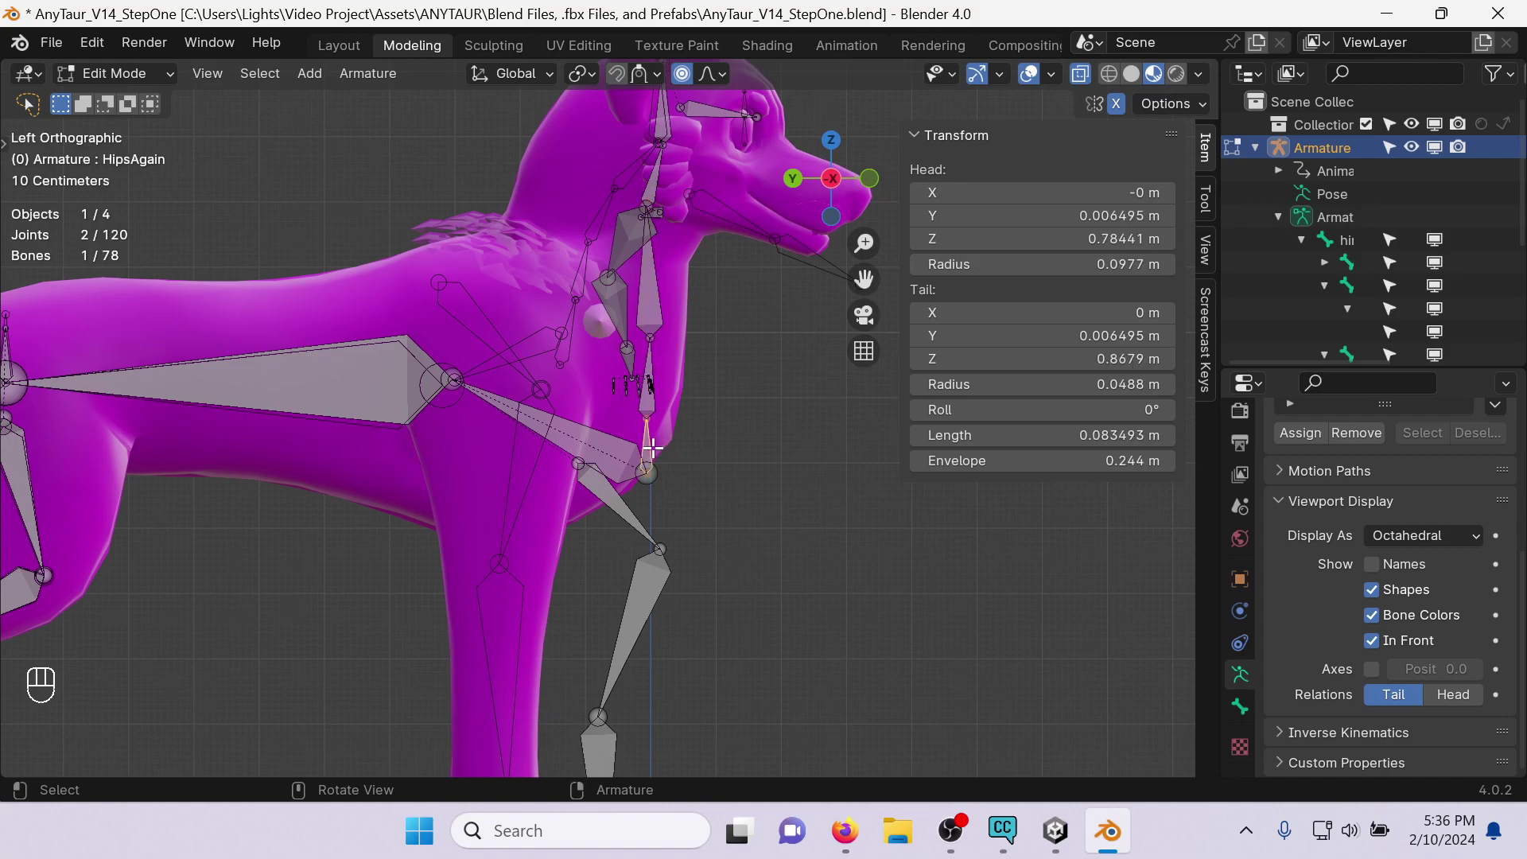
click(636, 456)
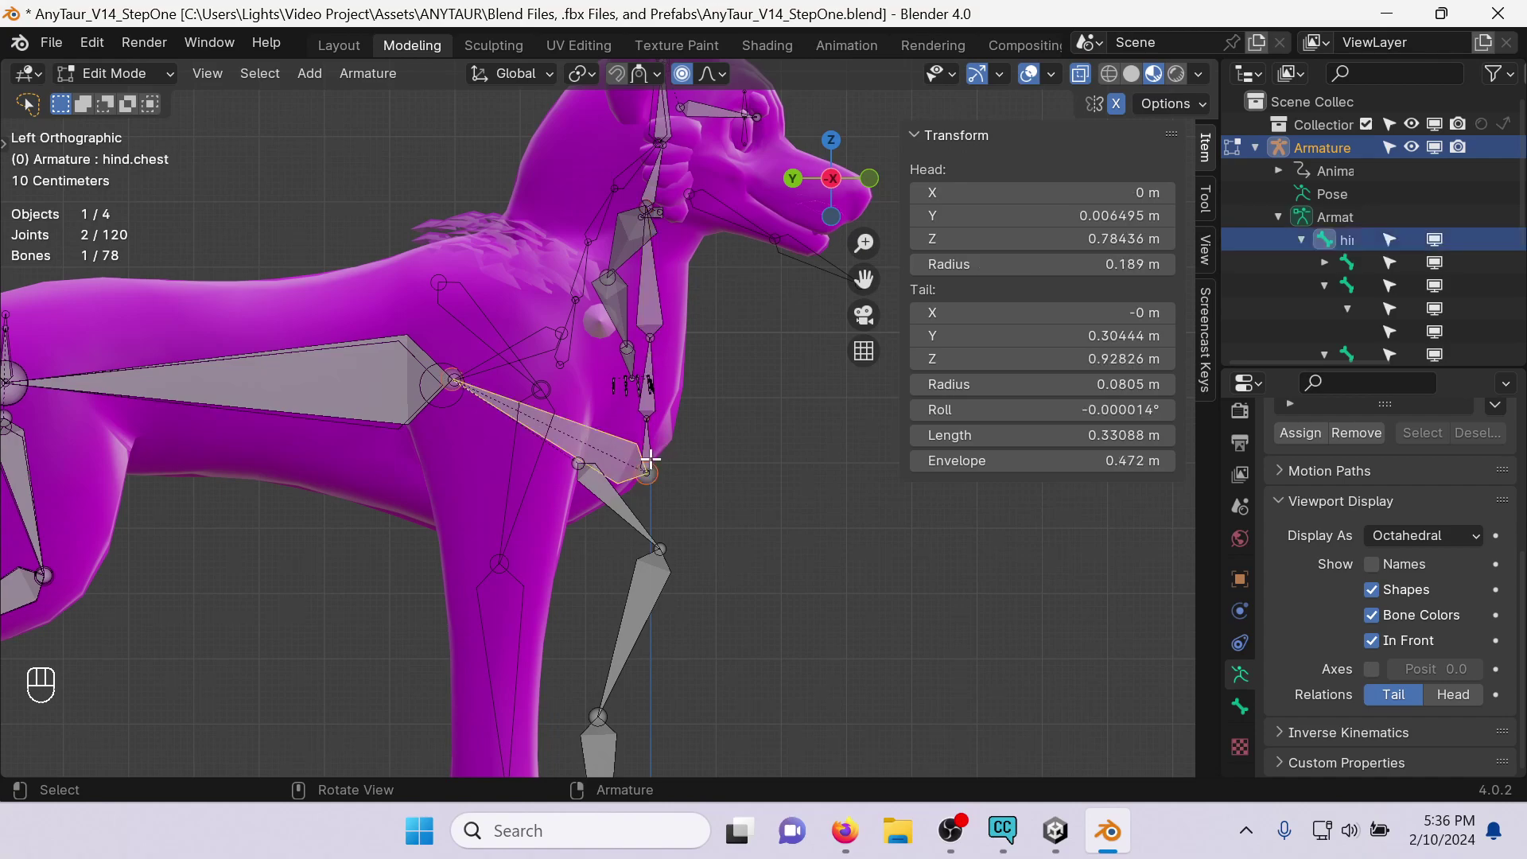
Scale the two overlapping joints where hind.chest meets HipsAgain by 0.325 and move them to about Y 0.136 m, Z 0.998 m.
key(s)
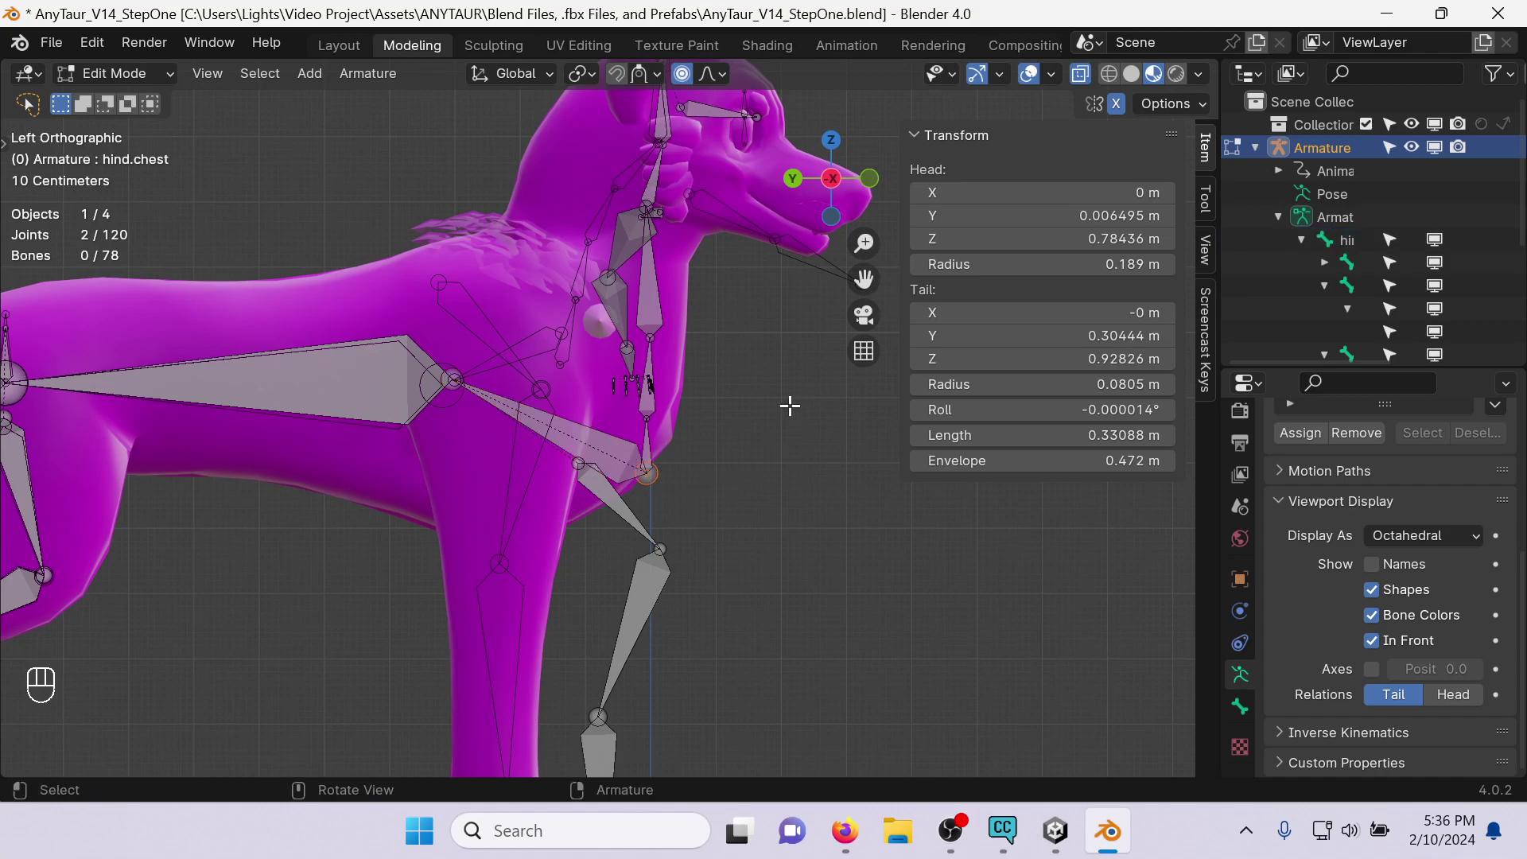
click(695, 464)
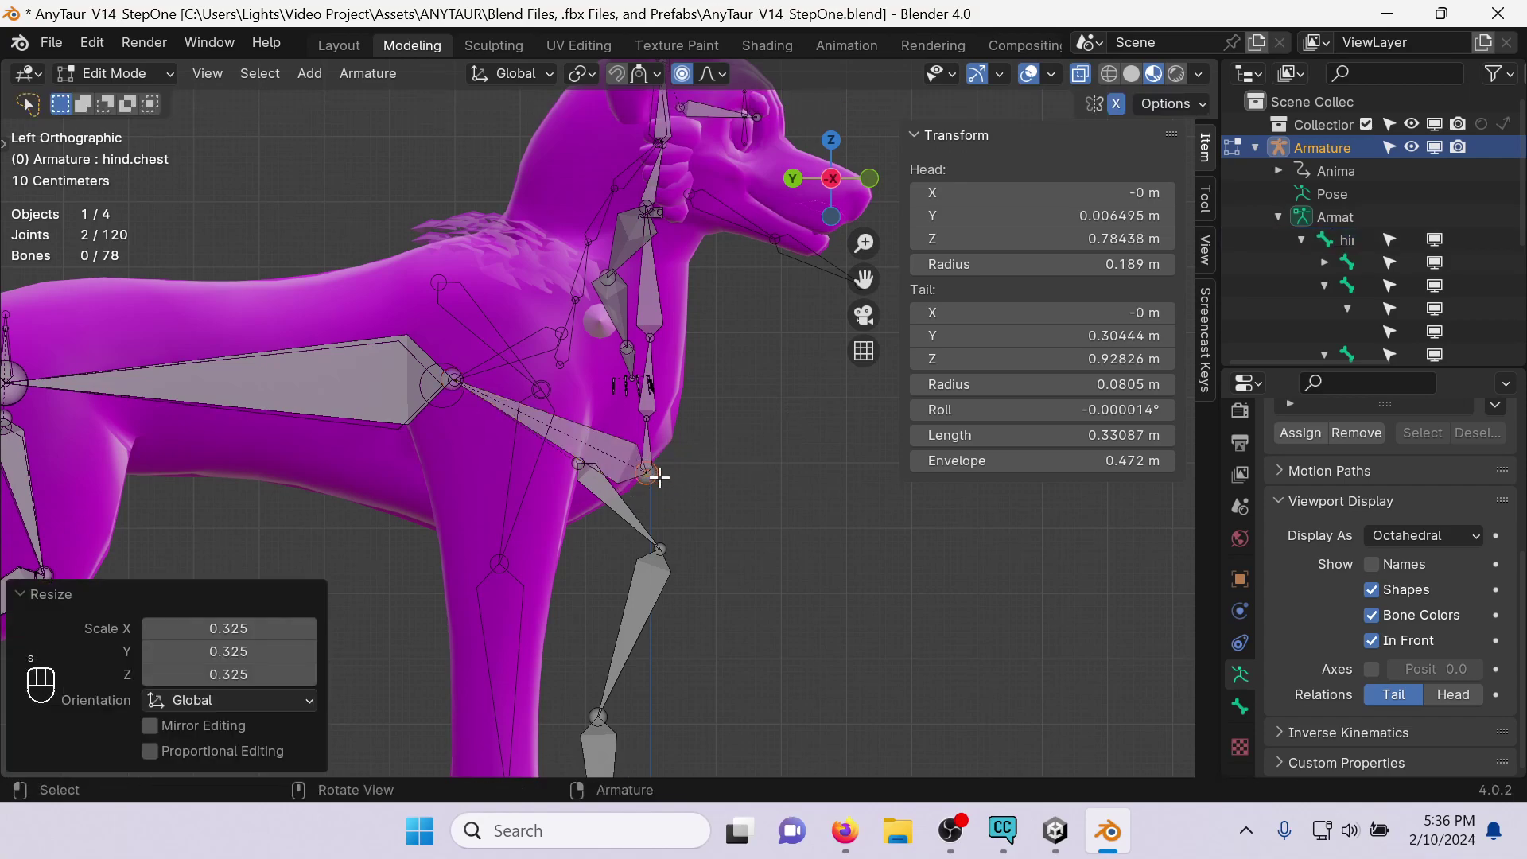
key(g)
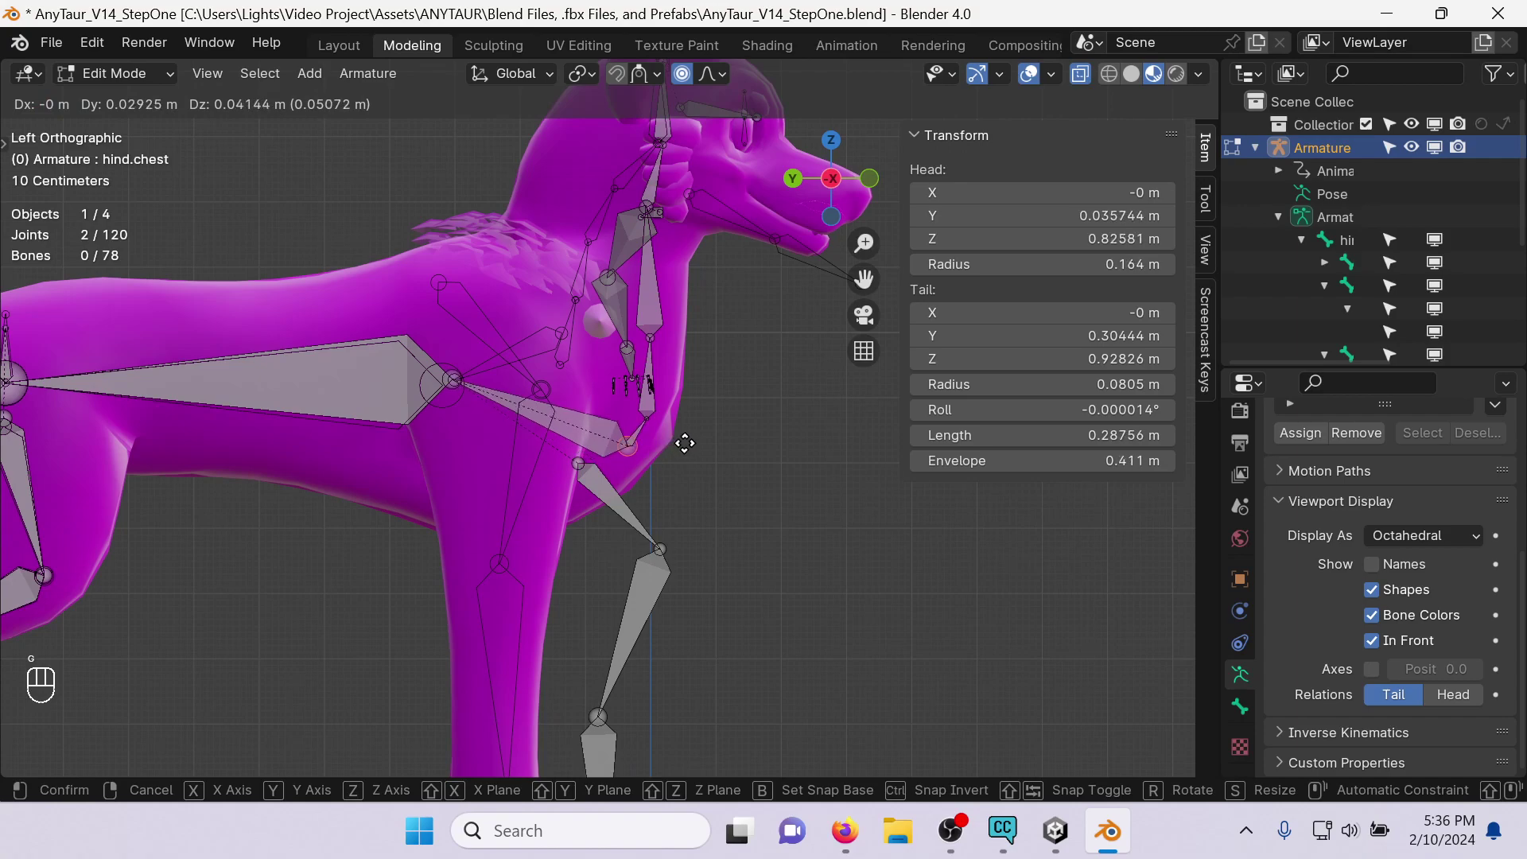
click(671, 456)
key(g)
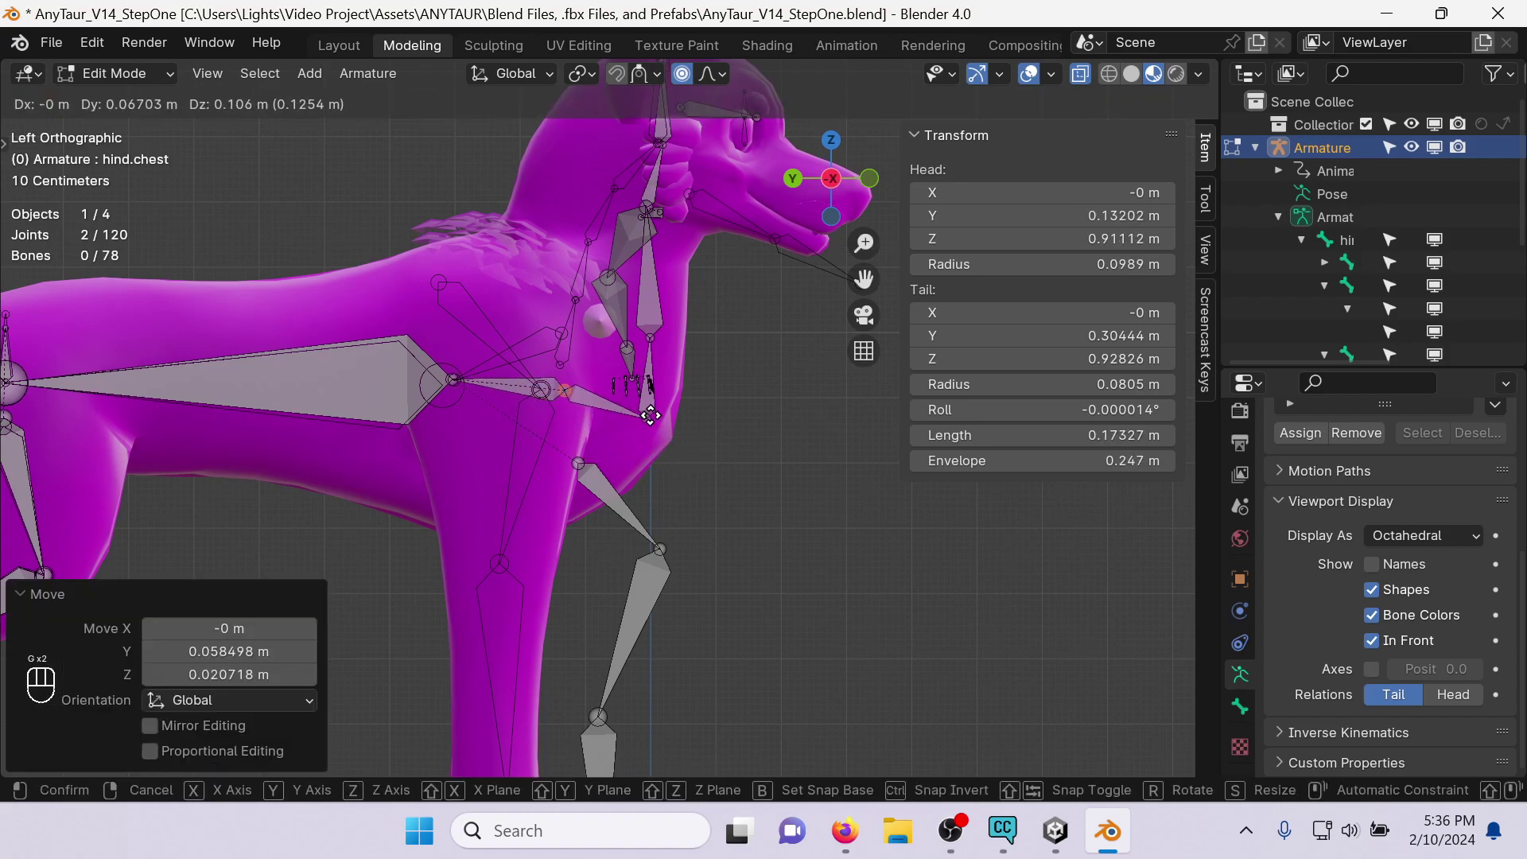
click(649, 359)
Move the HipsAgain–SpineAgain joint to about Y 0.113 m, Z 1.051 m, and move the SpineAgain–ChestAgain joint up and back into the neck base.
scroll(565, 390, down, 2)
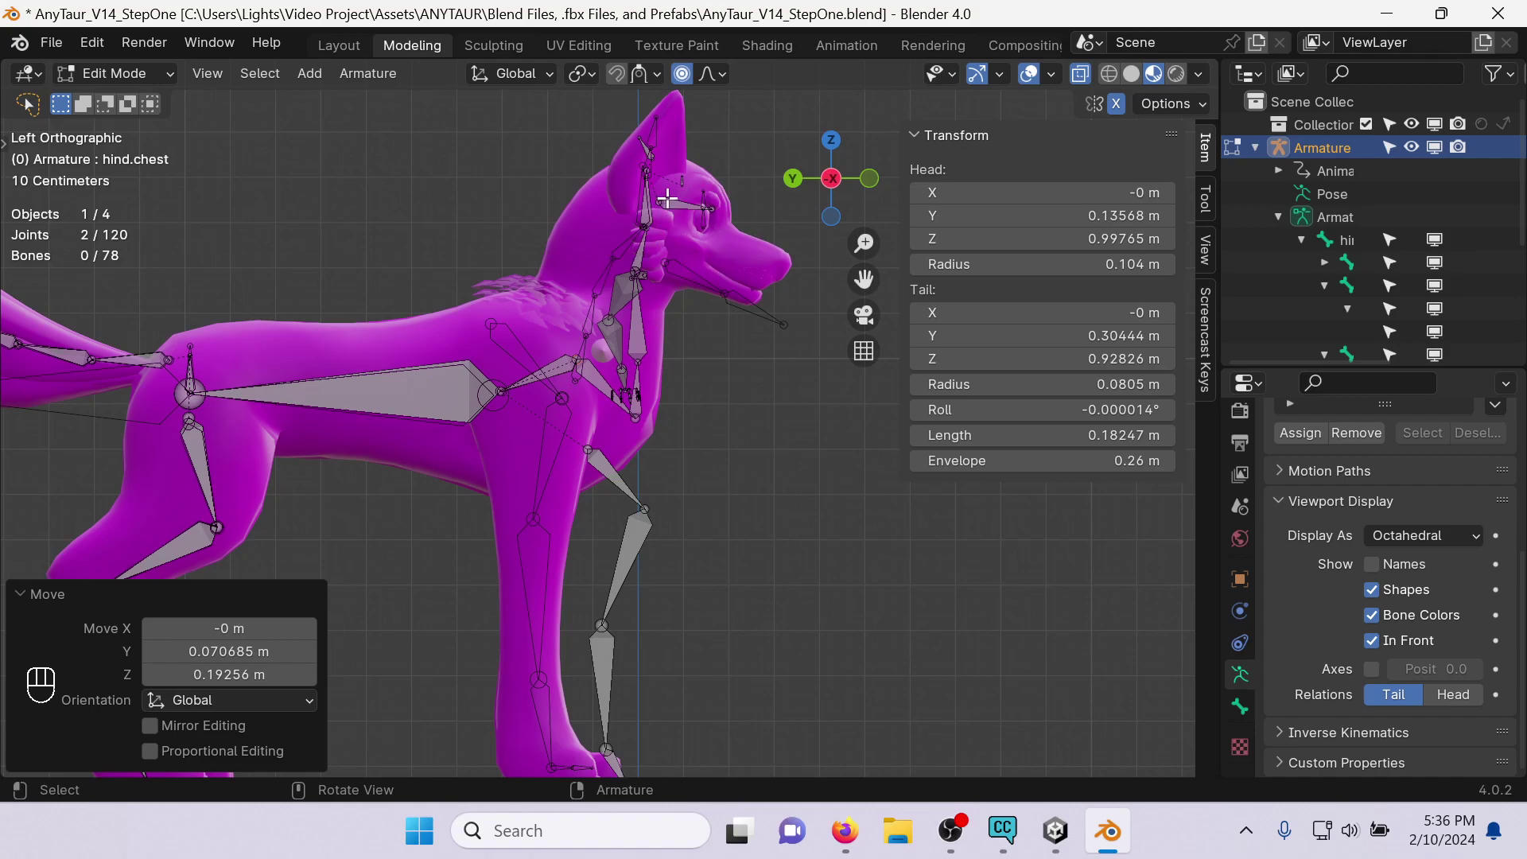
middle_drag(808, 319, 534, 231)
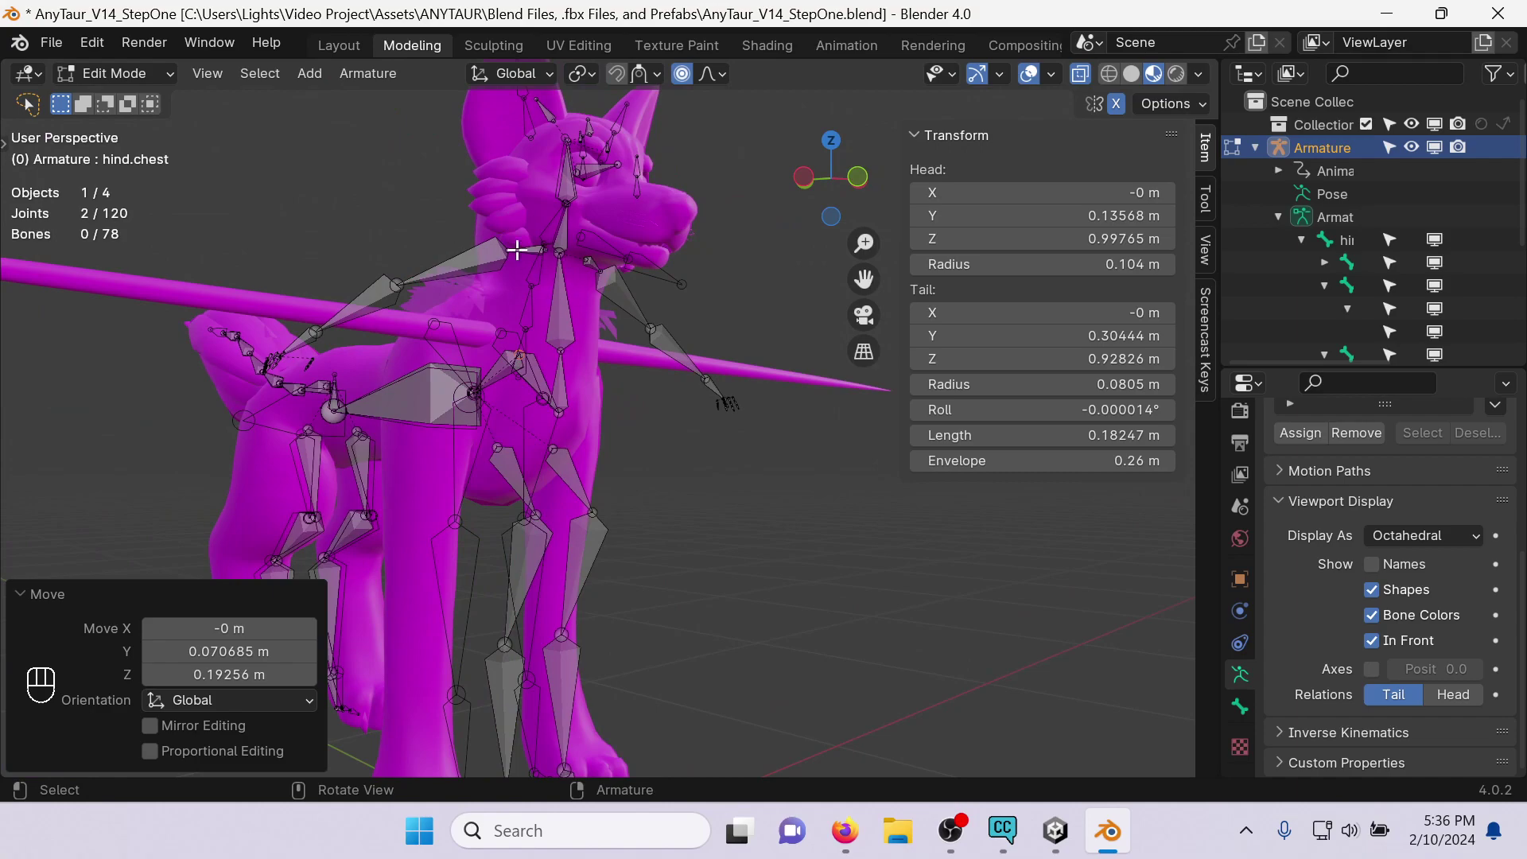
click(808, 167)
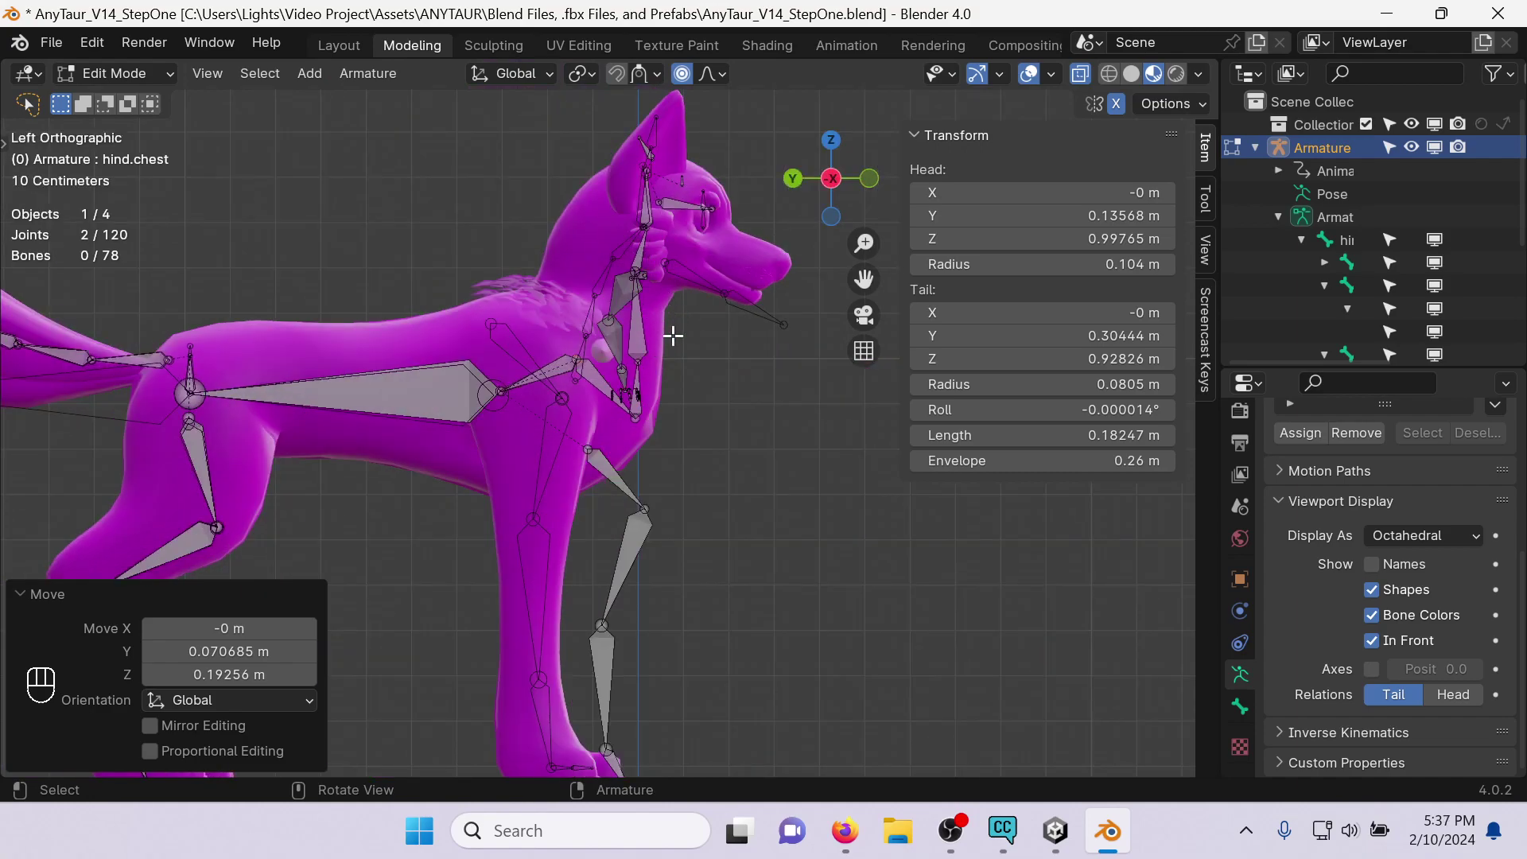
scroll(633, 366, up, 4)
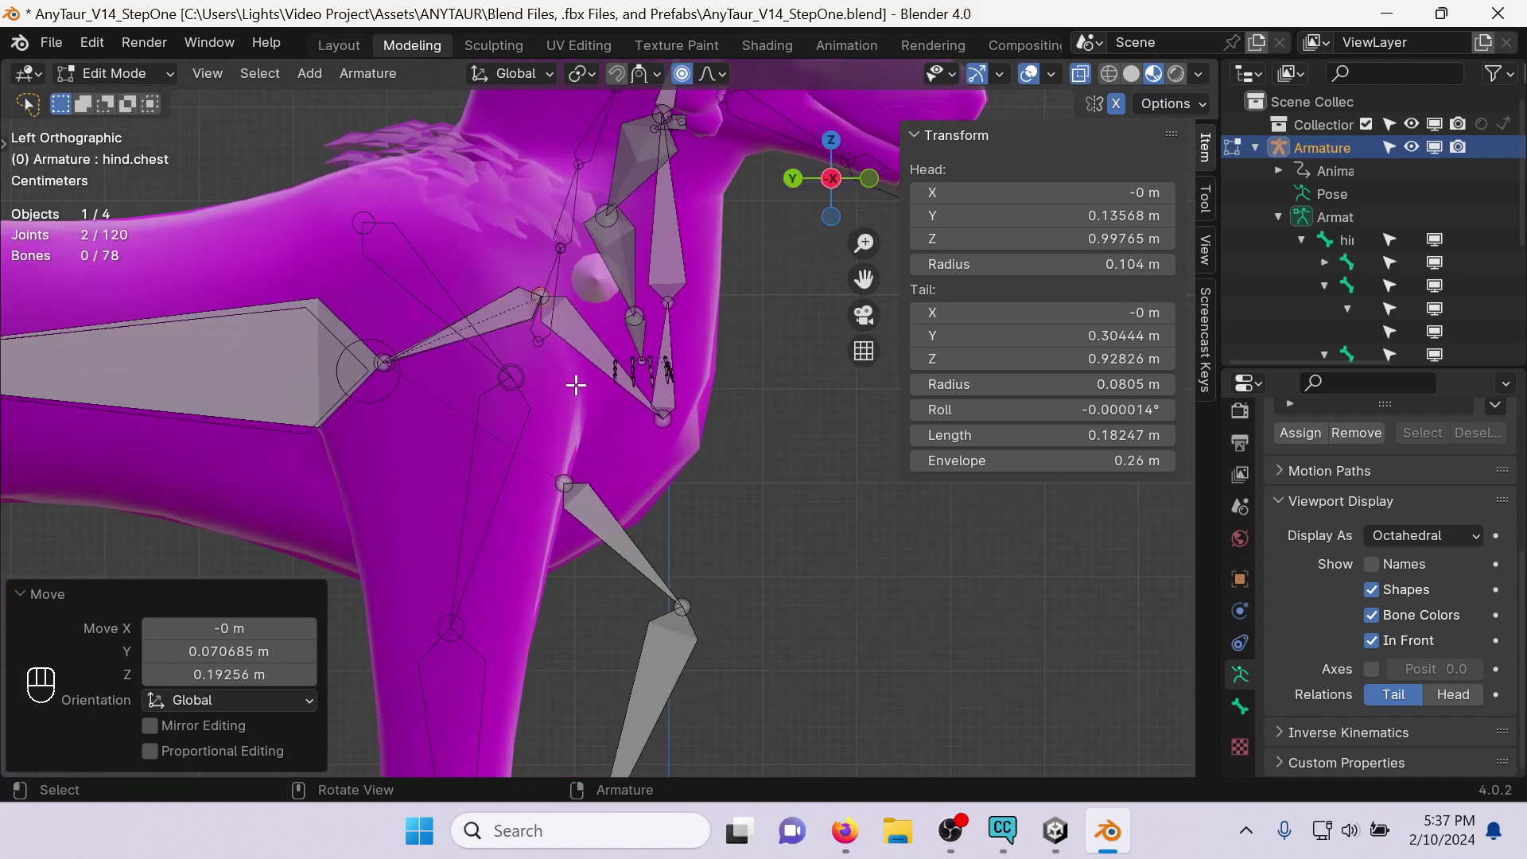
click(511, 310)
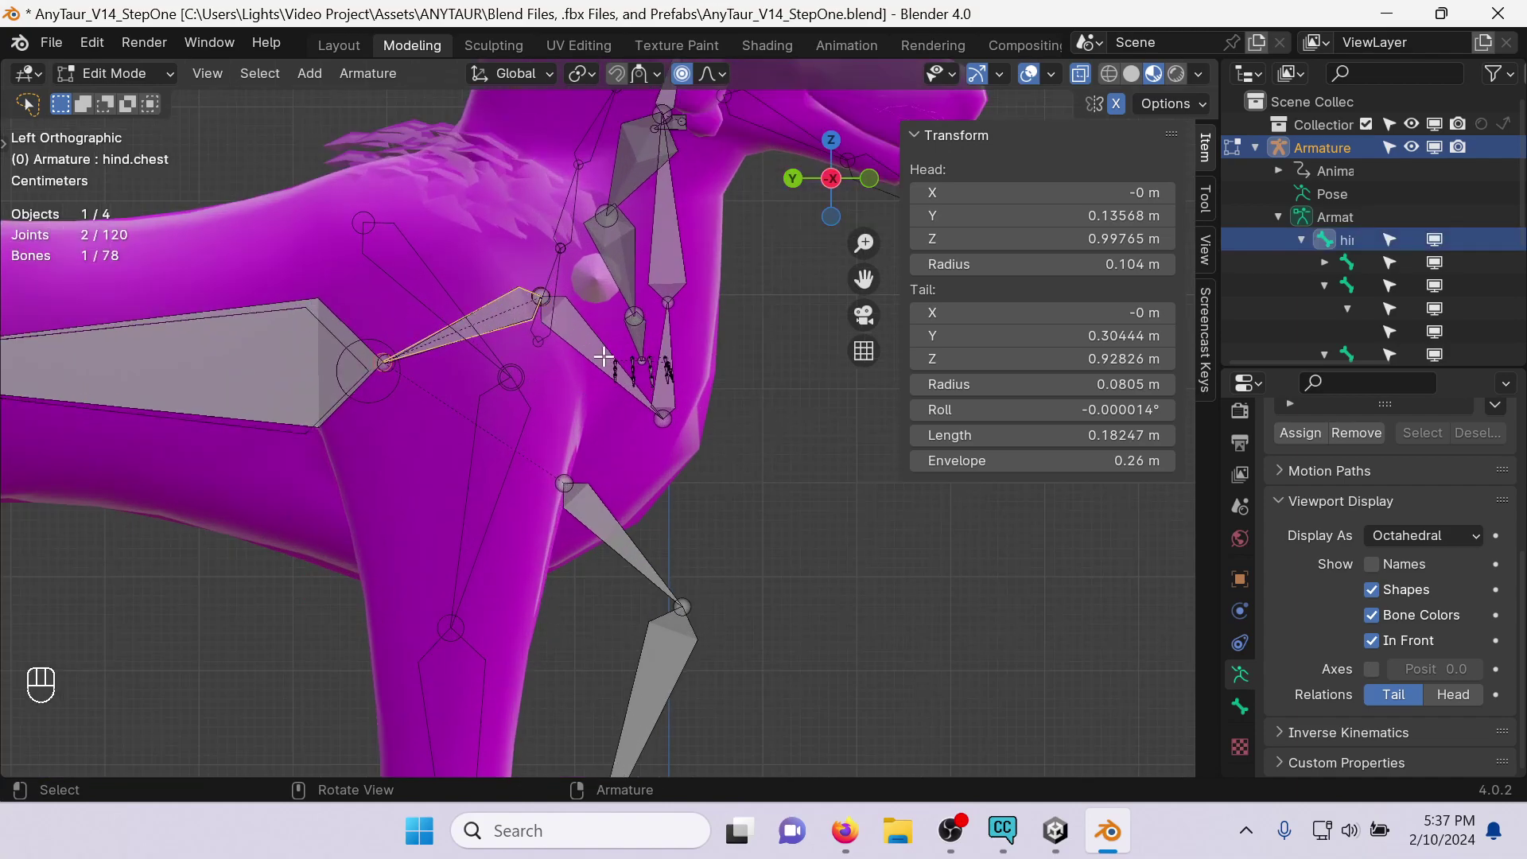
click(663, 418)
key(g)
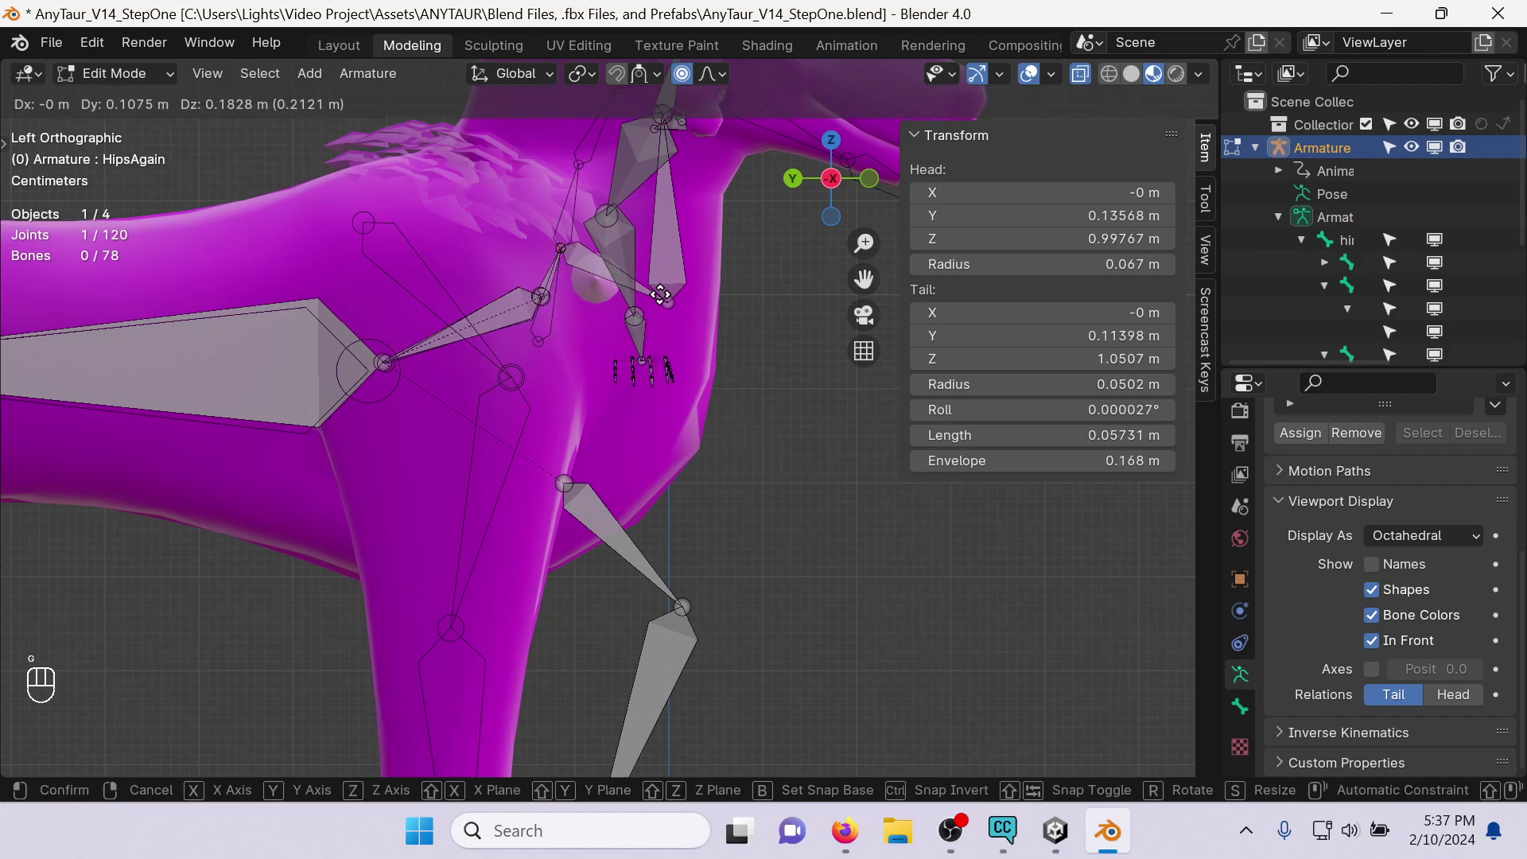
click(661, 295)
shift+middle_drag(661, 295, 639, 494)
key(g)
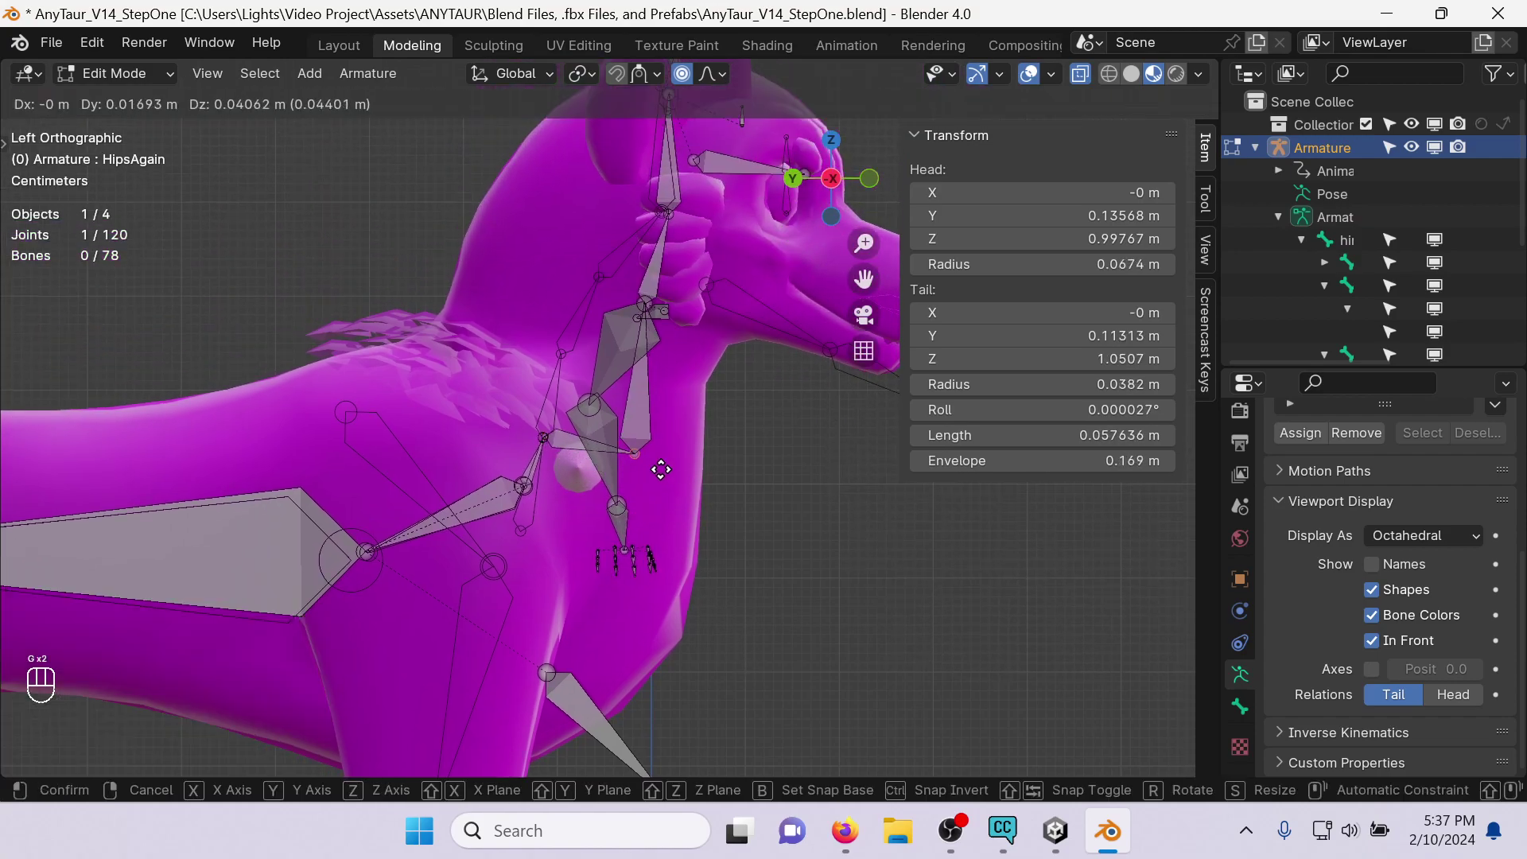
click(585, 368)
Move the NeckAgain bone back into the feral neck, placing its head at about Y 0.056 m, Z 1.221 m.
shift+middle_drag(658, 314, 620, 345)
scroll(546, 330, up, 2)
click(546, 341)
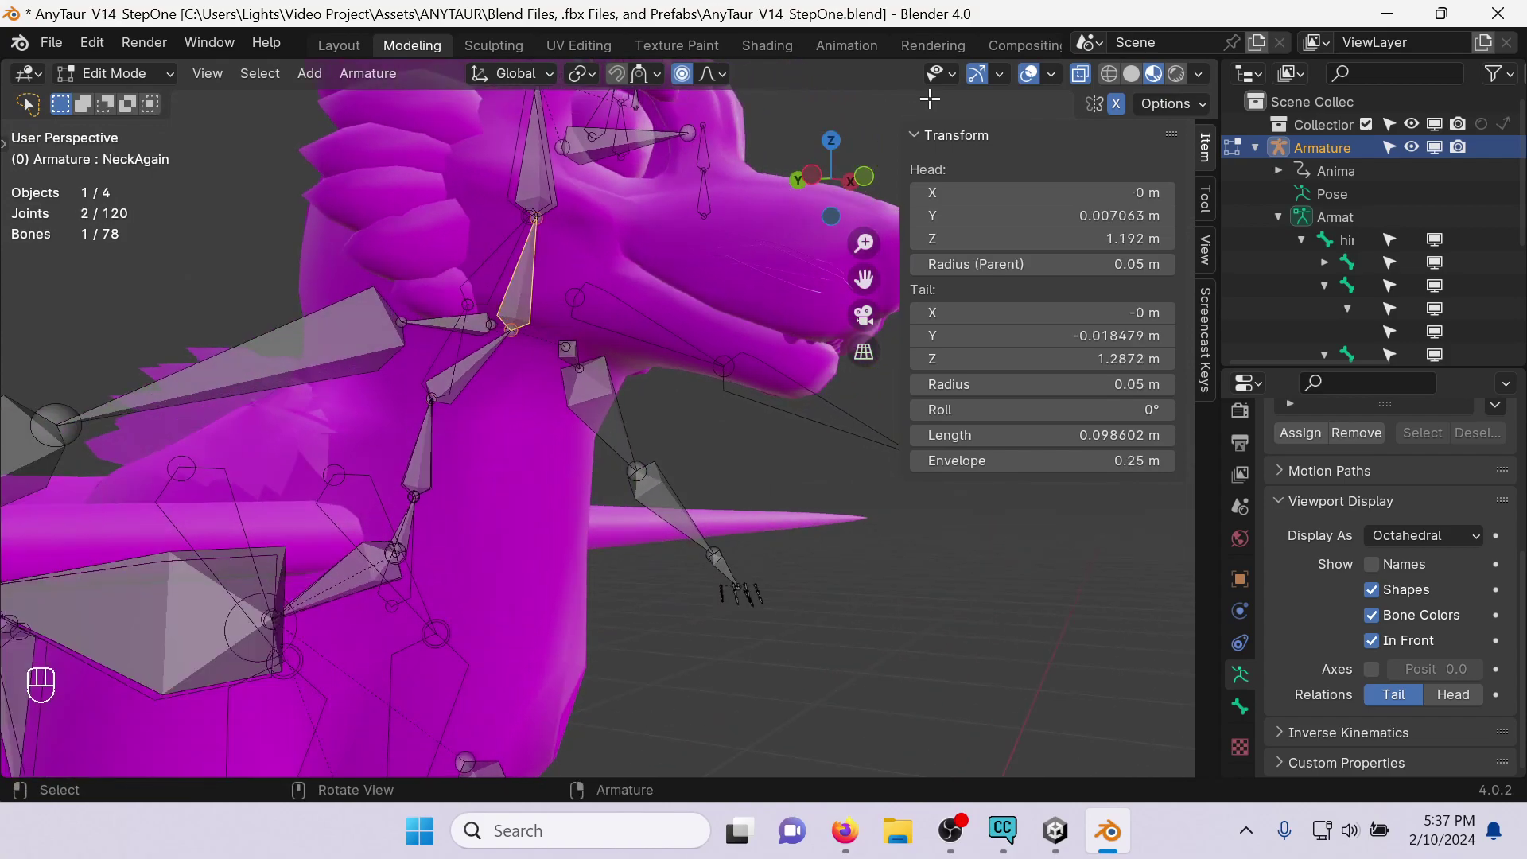
click(811, 175)
key(g)
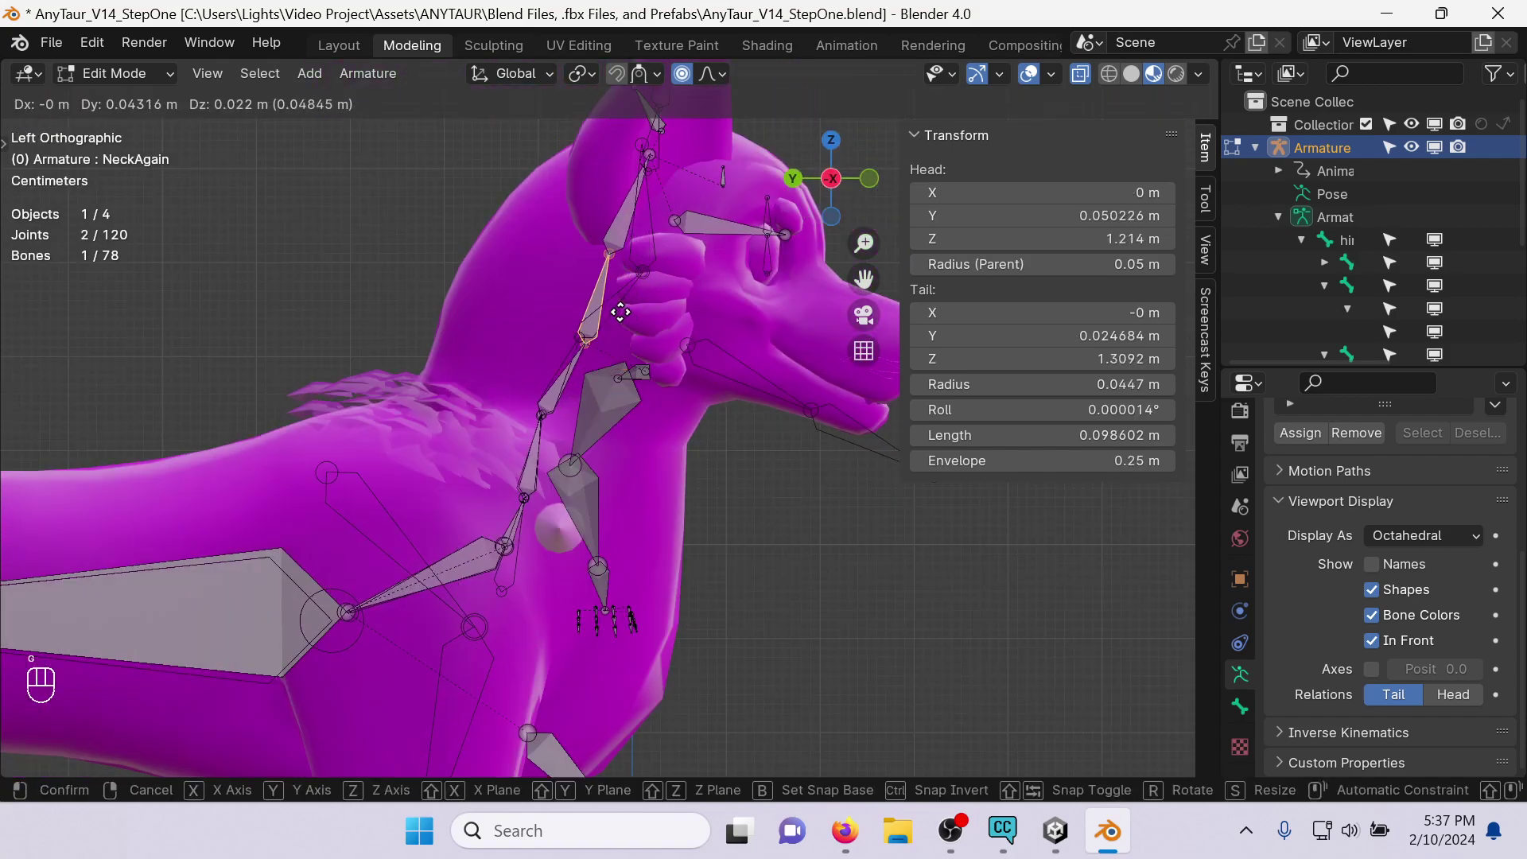
click(615, 306)
Shift NeckAgain's upper joint about -0.041 m along Y and -0.025 m along Z, and adjust the head bone's tip near the skull top.
click(606, 247)
key(g)
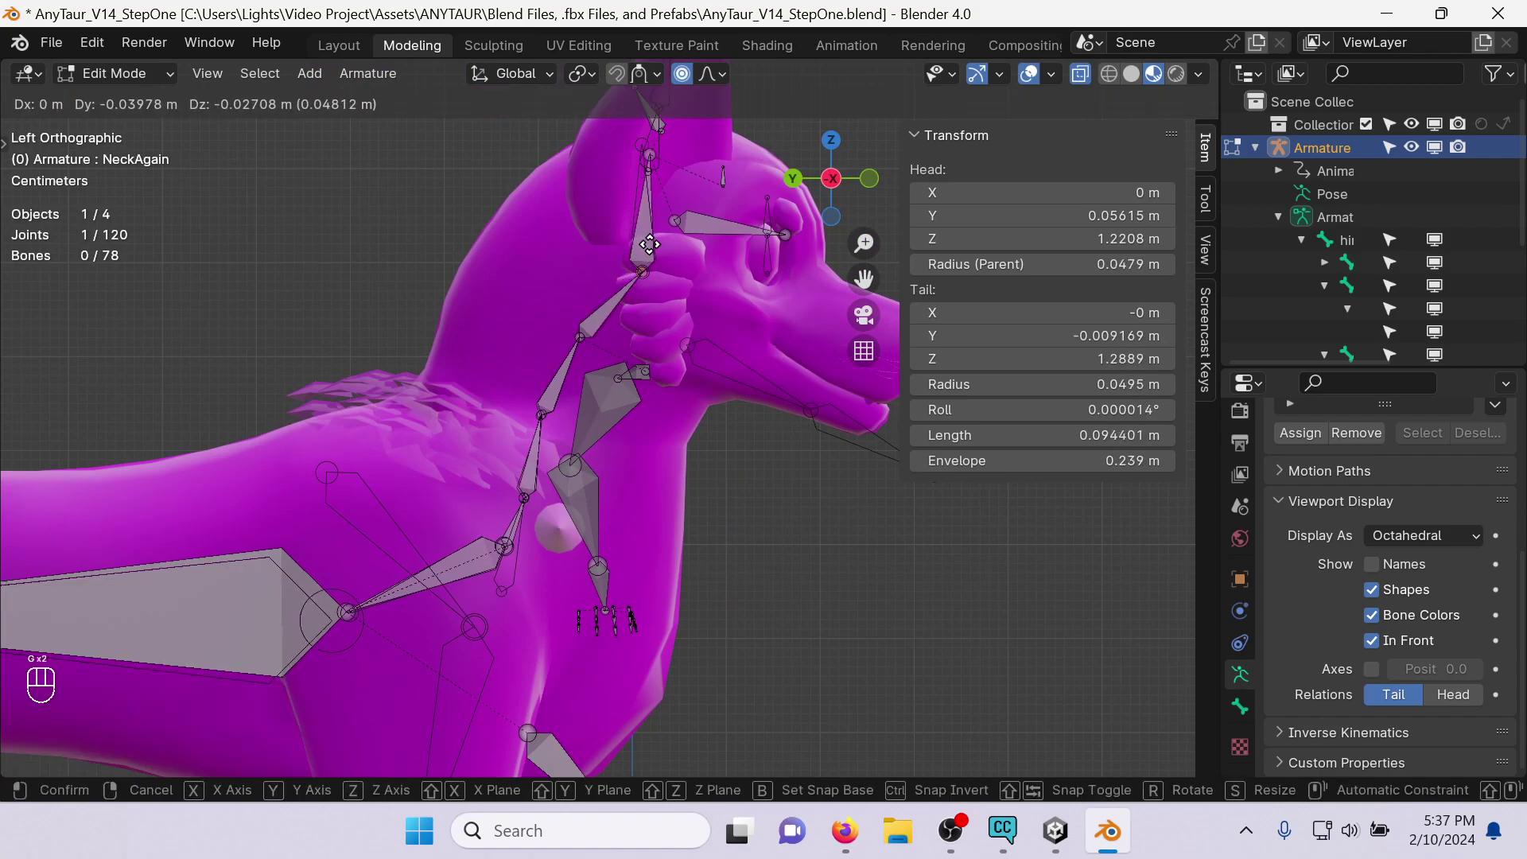
click(650, 243)
shift+middle_drag(650, 242, 648, 329)
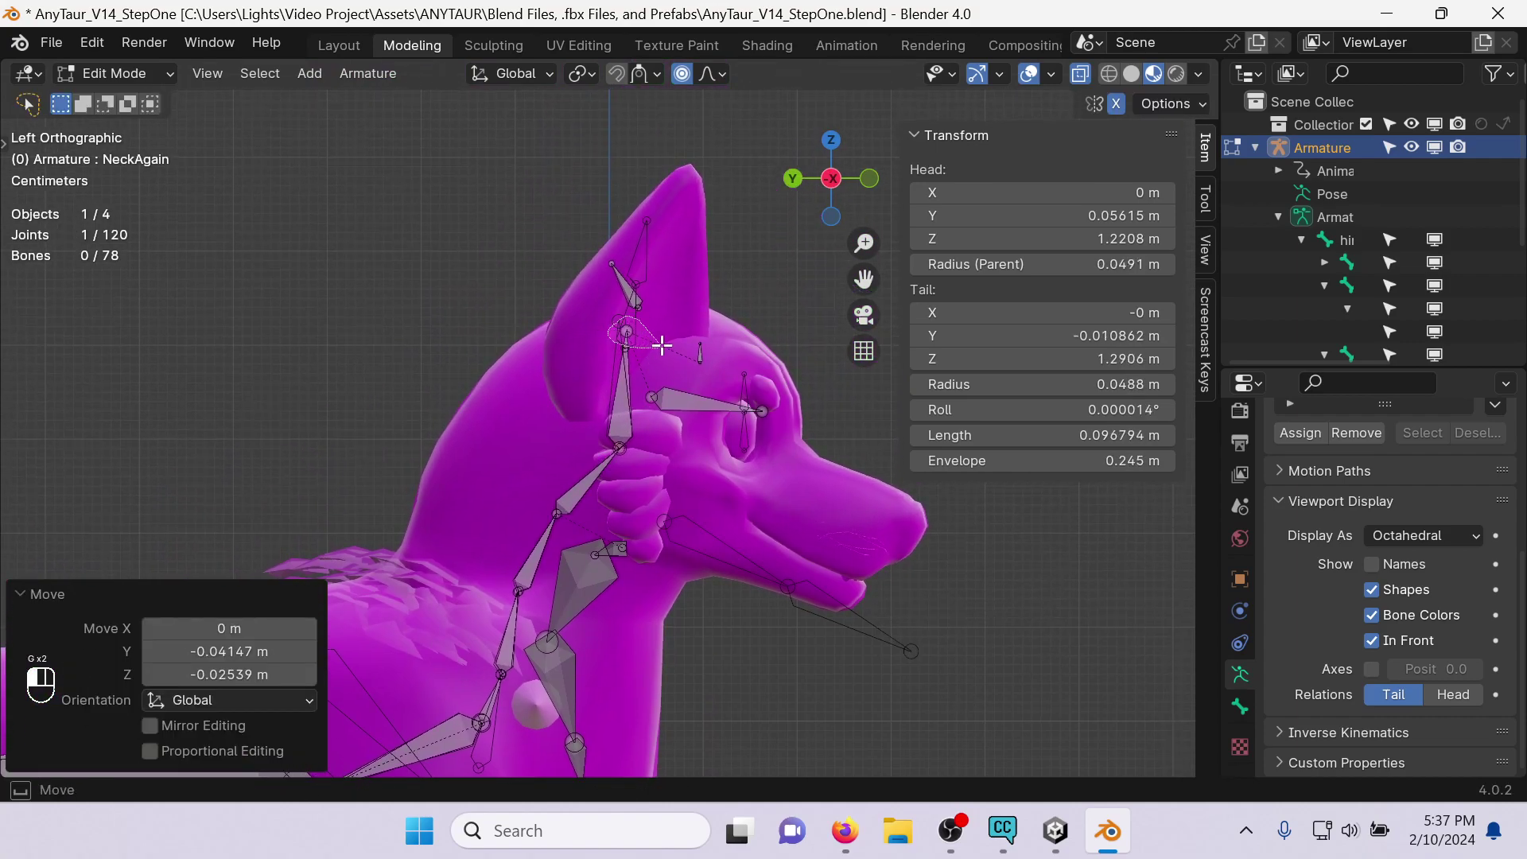
key(g)
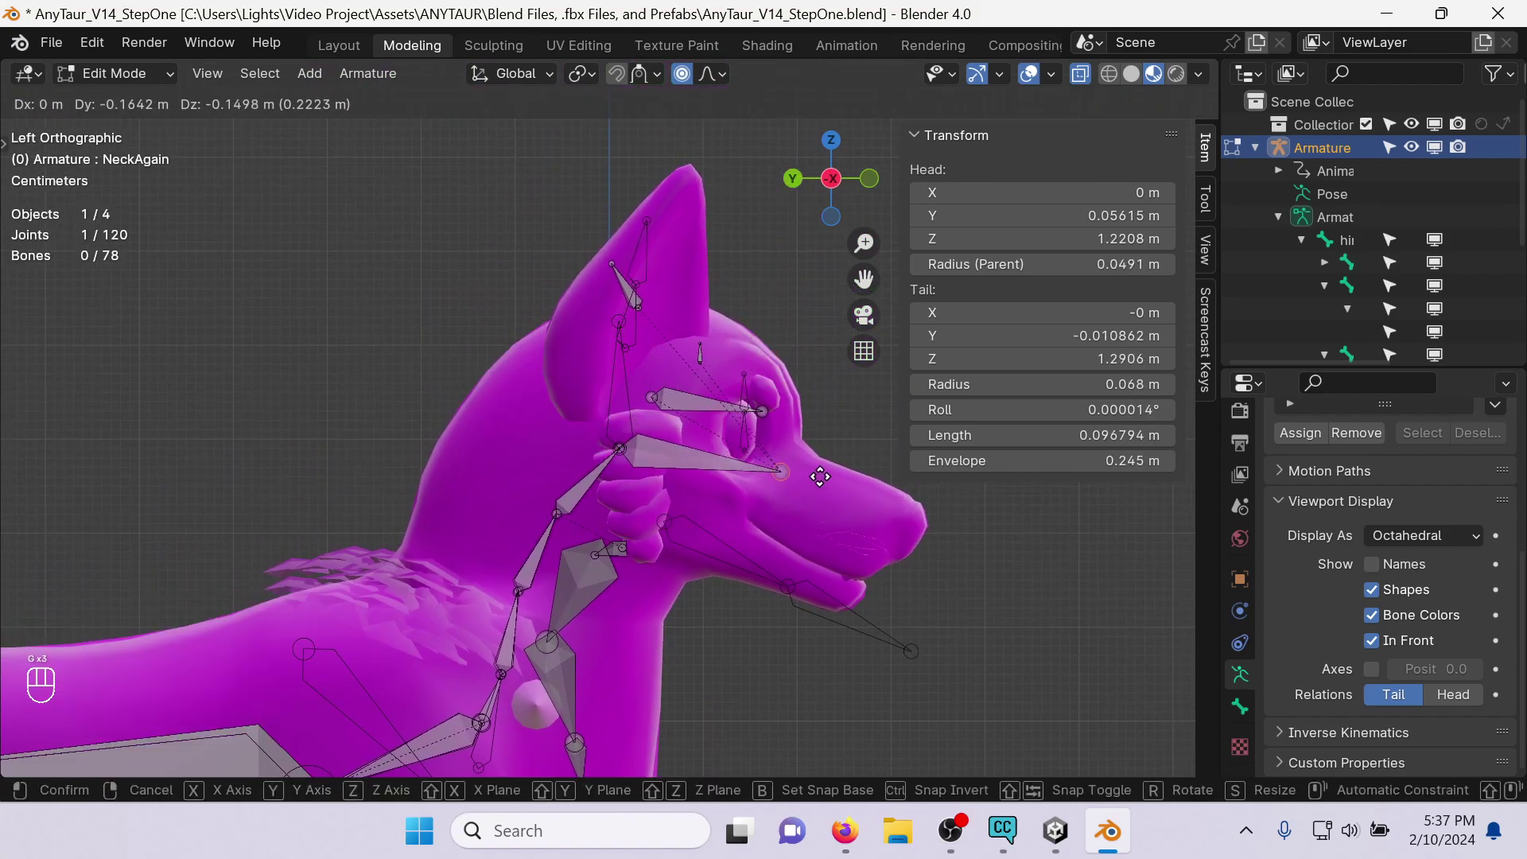
click(658, 328)
Select the ear.R bone and reposition it at the base of the feral ear with X-axis mirroring.
scroll(658, 328, down, 1)
click(639, 311)
middle_drag(639, 310, 852, 212)
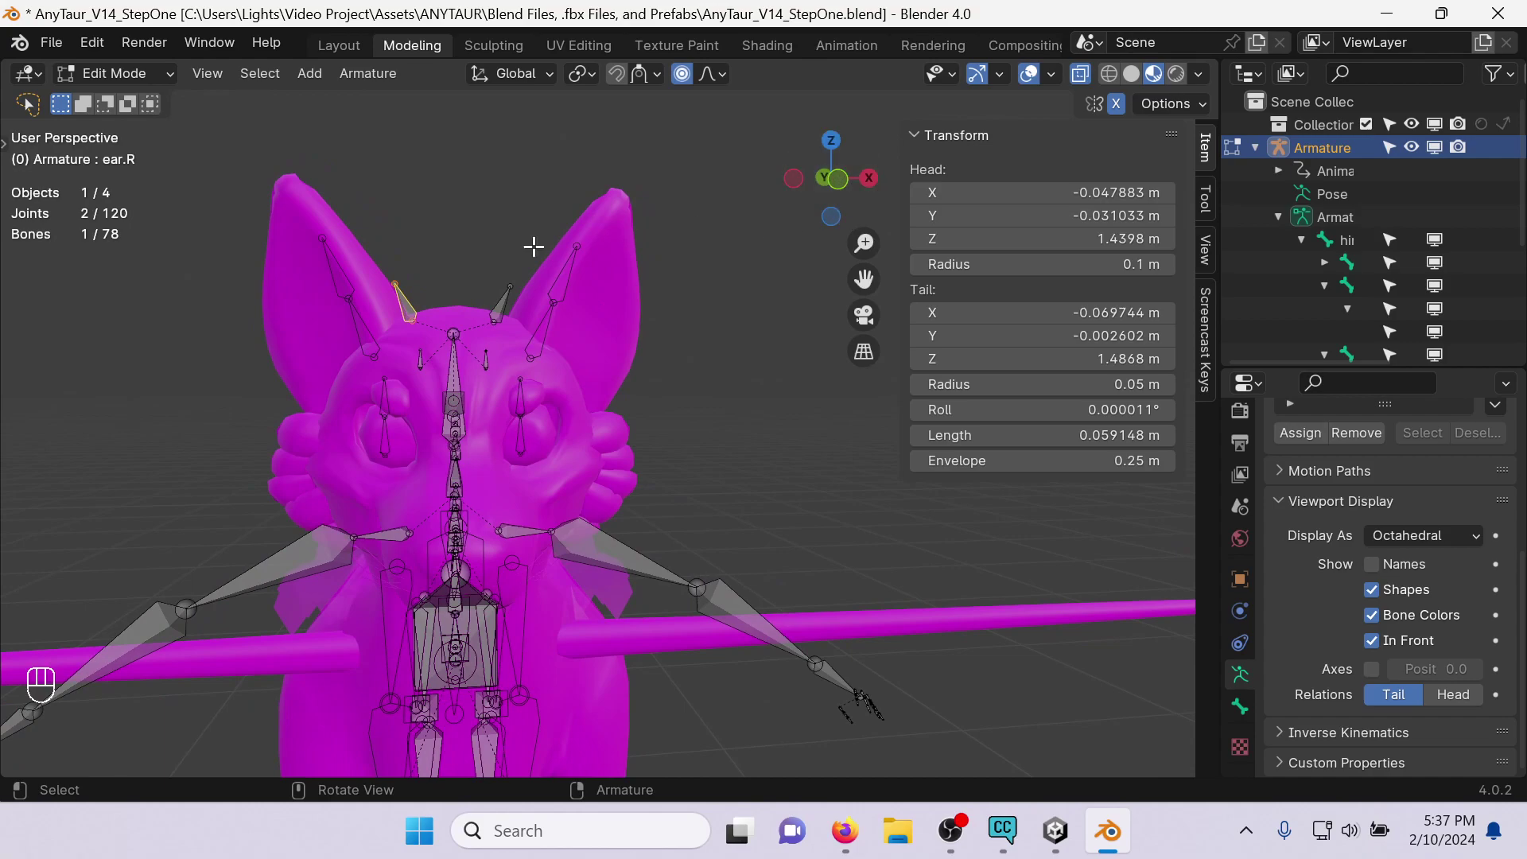
key(g)
click(474, 279)
middle_drag(474, 279, 552, 341)
key(g)
click(706, 273)
Select the eye.L bone and delete it together with its mirrored counterpart.
click(549, 346)
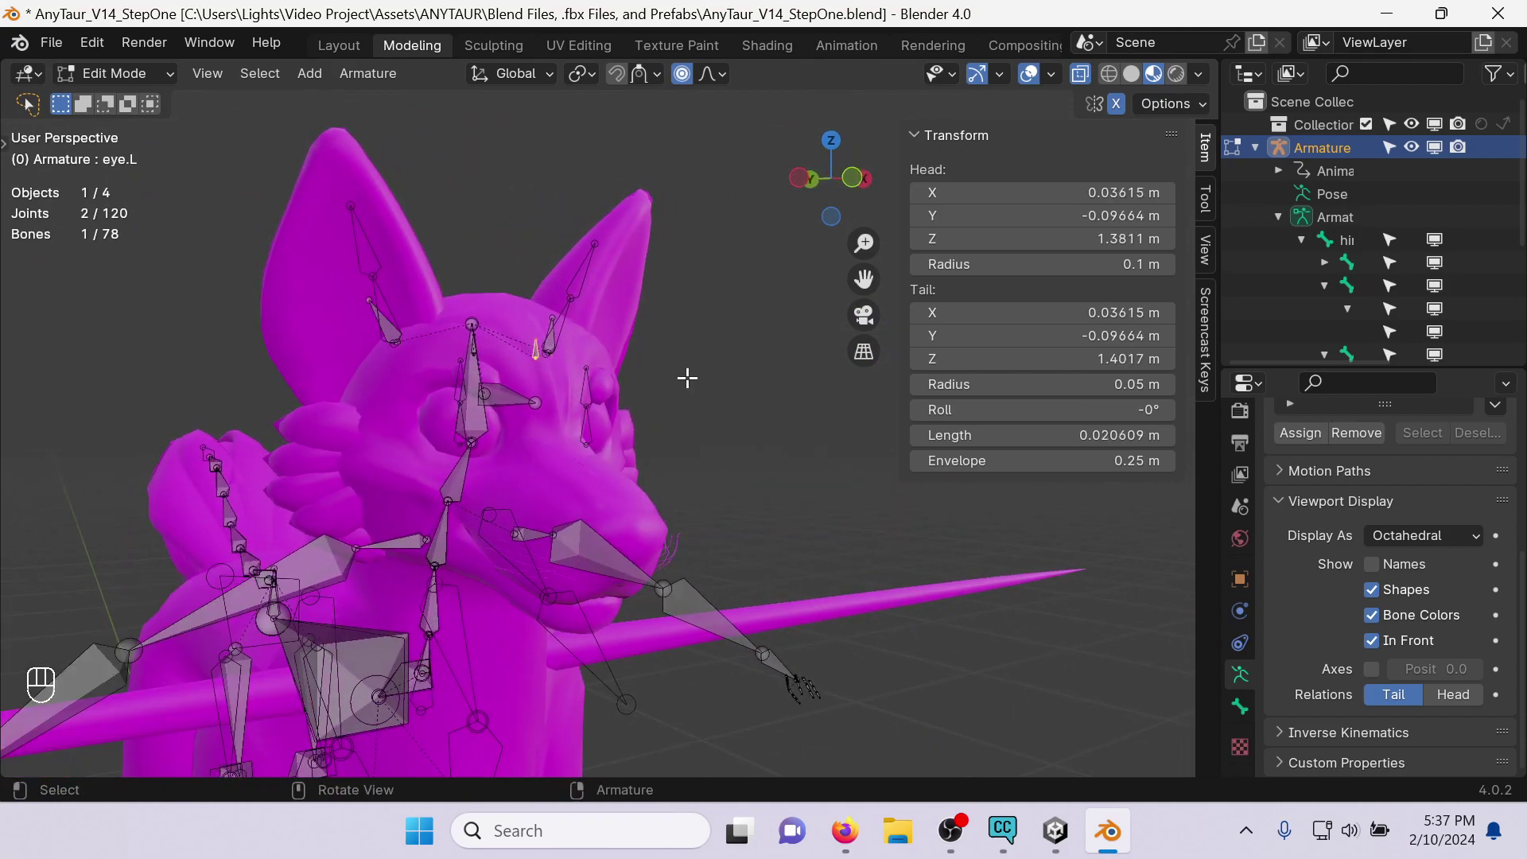
middle_drag(663, 377, 768, 317)
key(Delete)
click(756, 315)
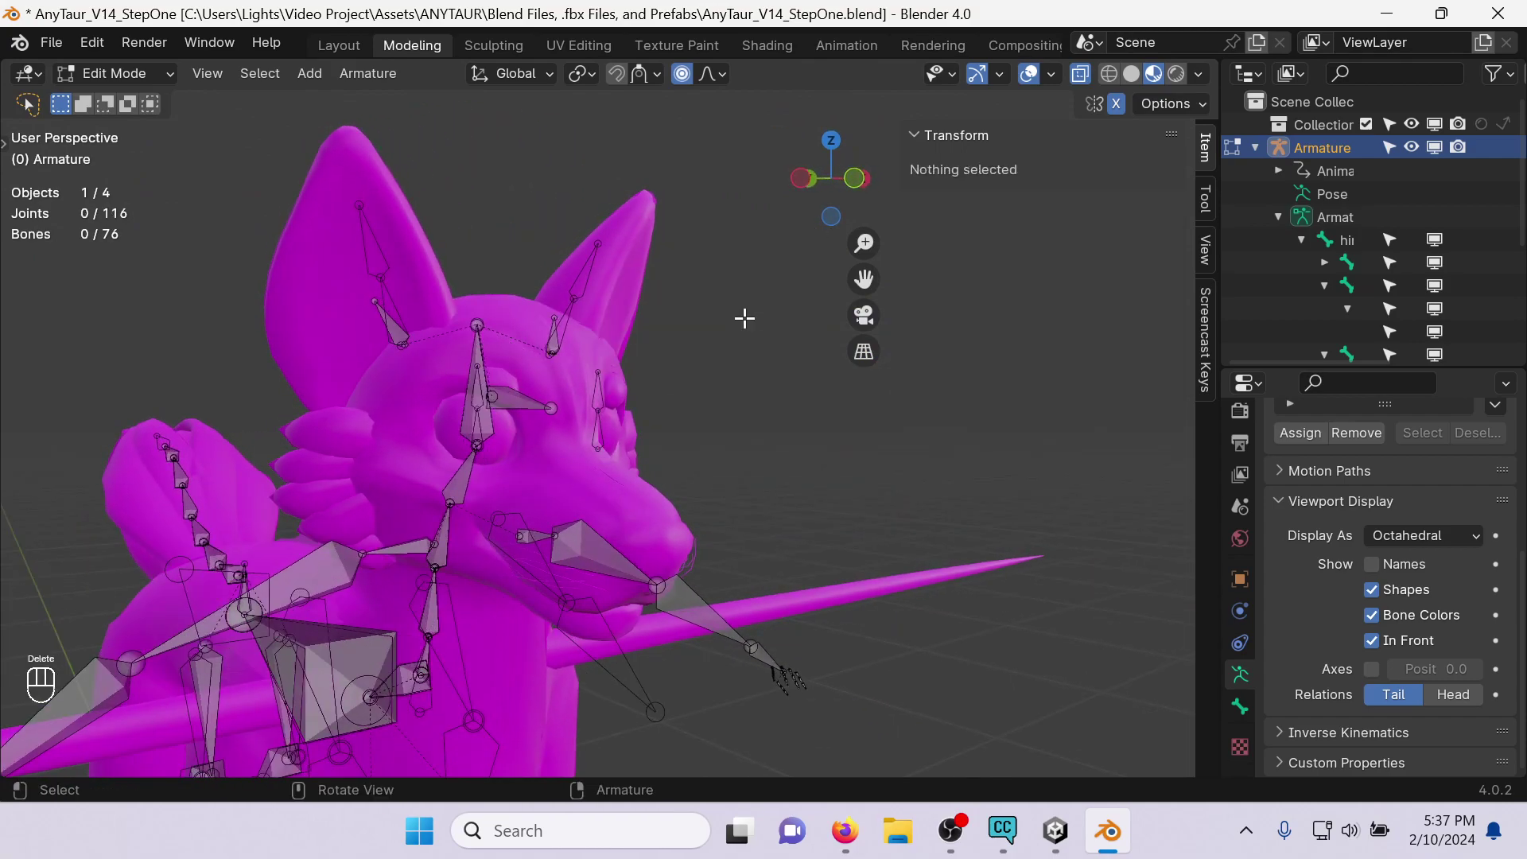
Select the jaw bone inside the feral head from the side and delete it.
scroll(787, 262, down, 5)
click(828, 213)
click(800, 186)
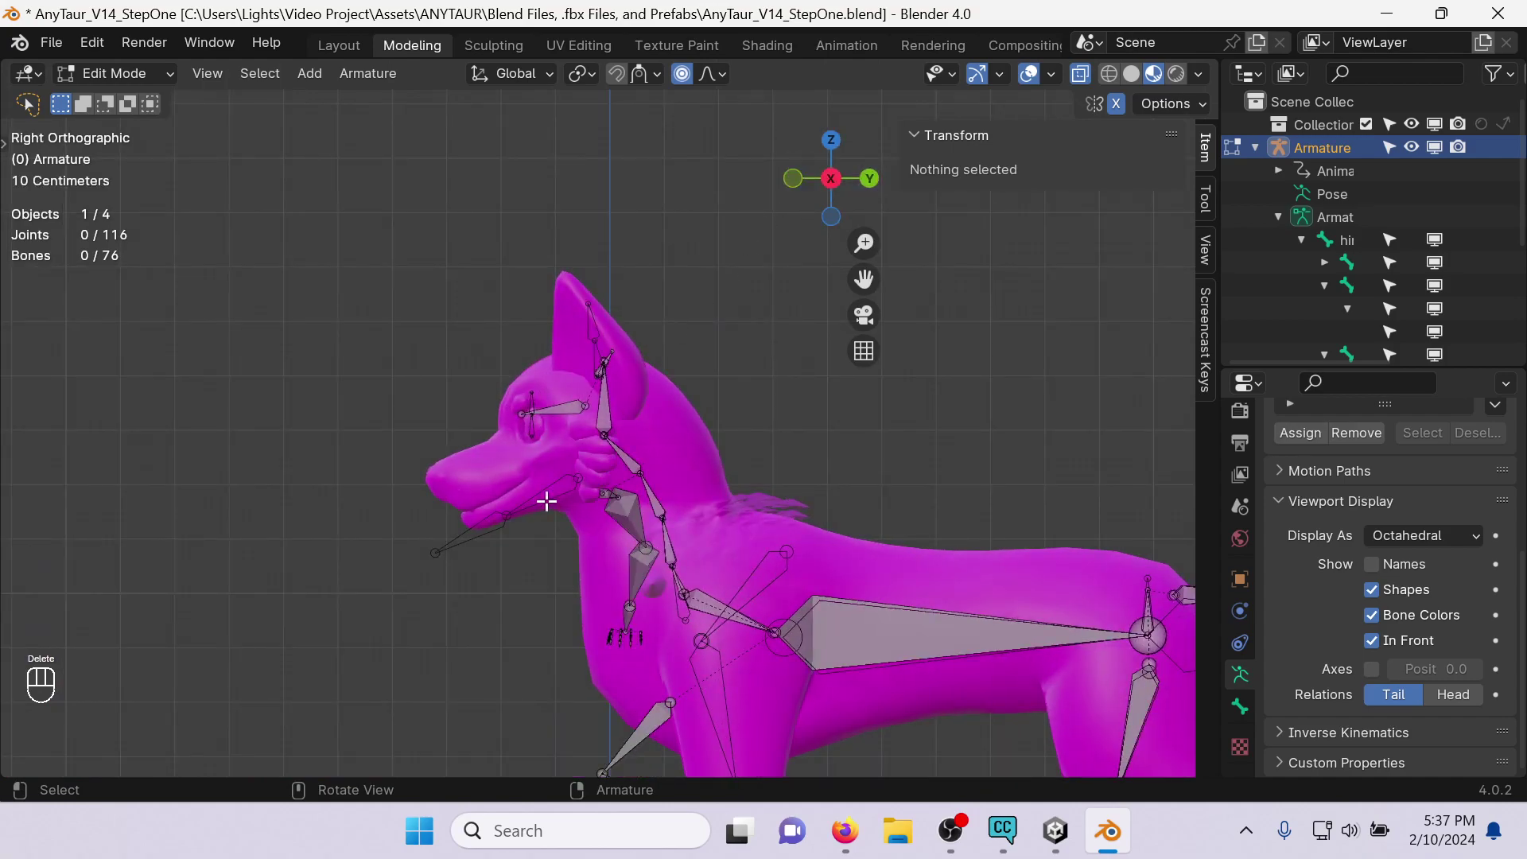
click(585, 412)
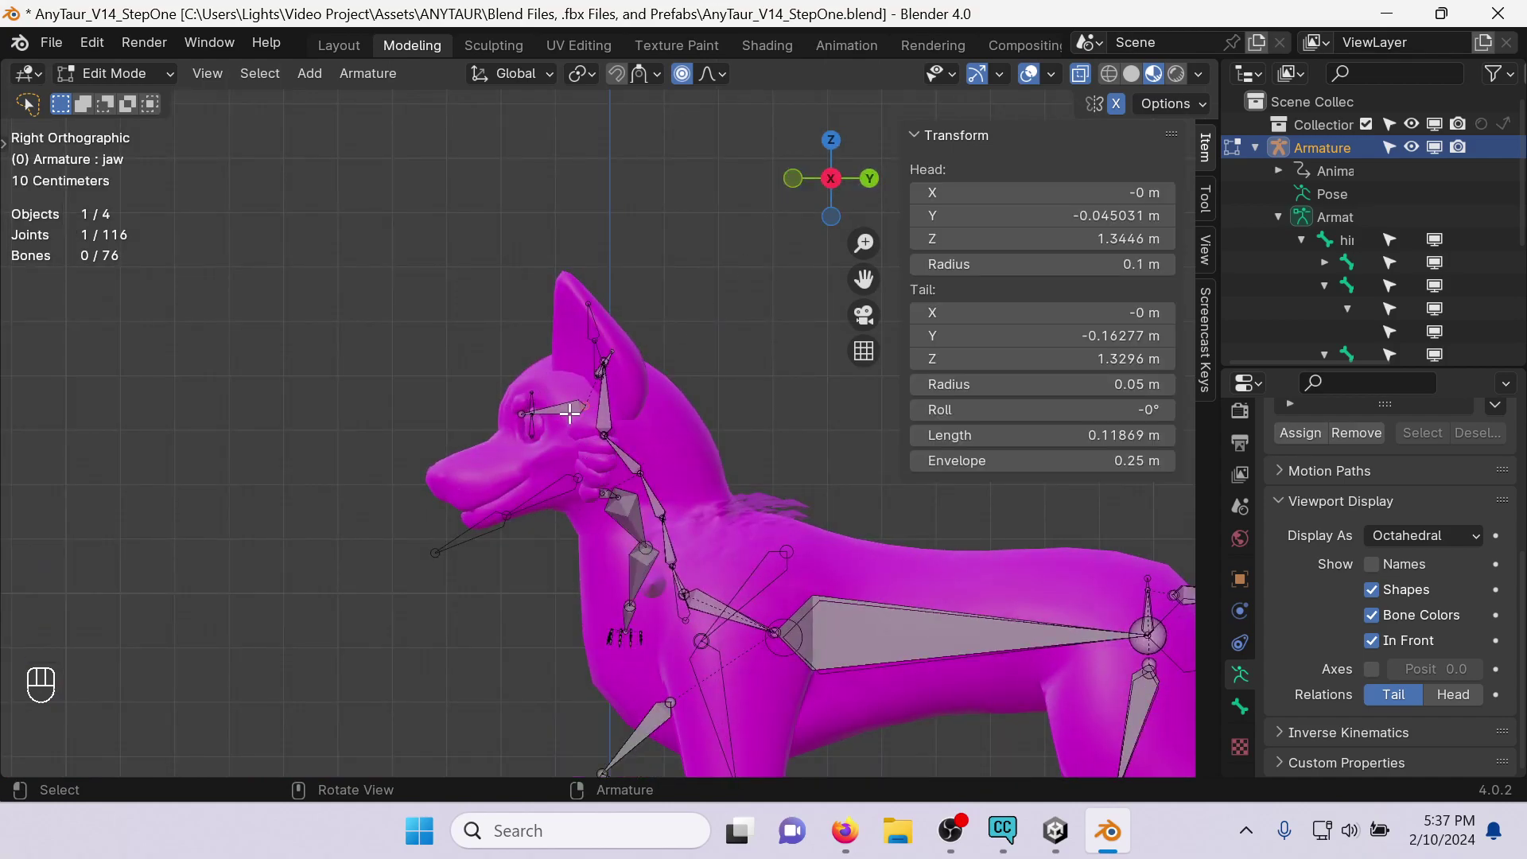
key(Delete)
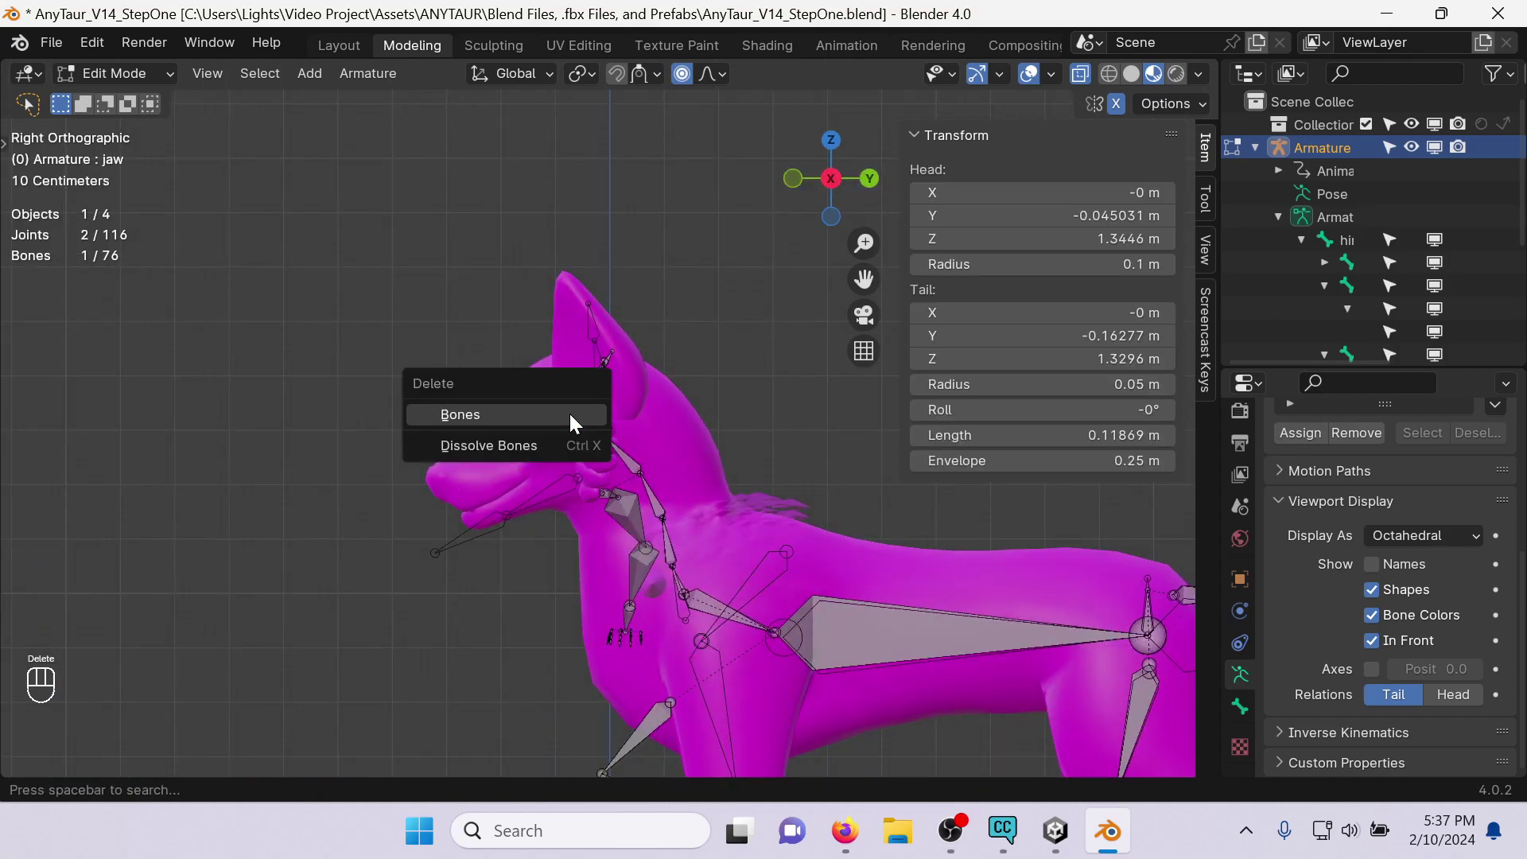
click(569, 413)
Lasso-select the front leg bones and move them about 0.213 m along Y and 0.274 m along Z onto the feral shoulder.
scroll(624, 553, down, 2)
shift+middle_drag(627, 549, 583, 338)
mouse_move(469, 378)
ctrl+right_down()
mouse_move(375, 556)
mouse_move(596, 538)
mouse_move(605, 493)
ctrl+right_up()
key(g)
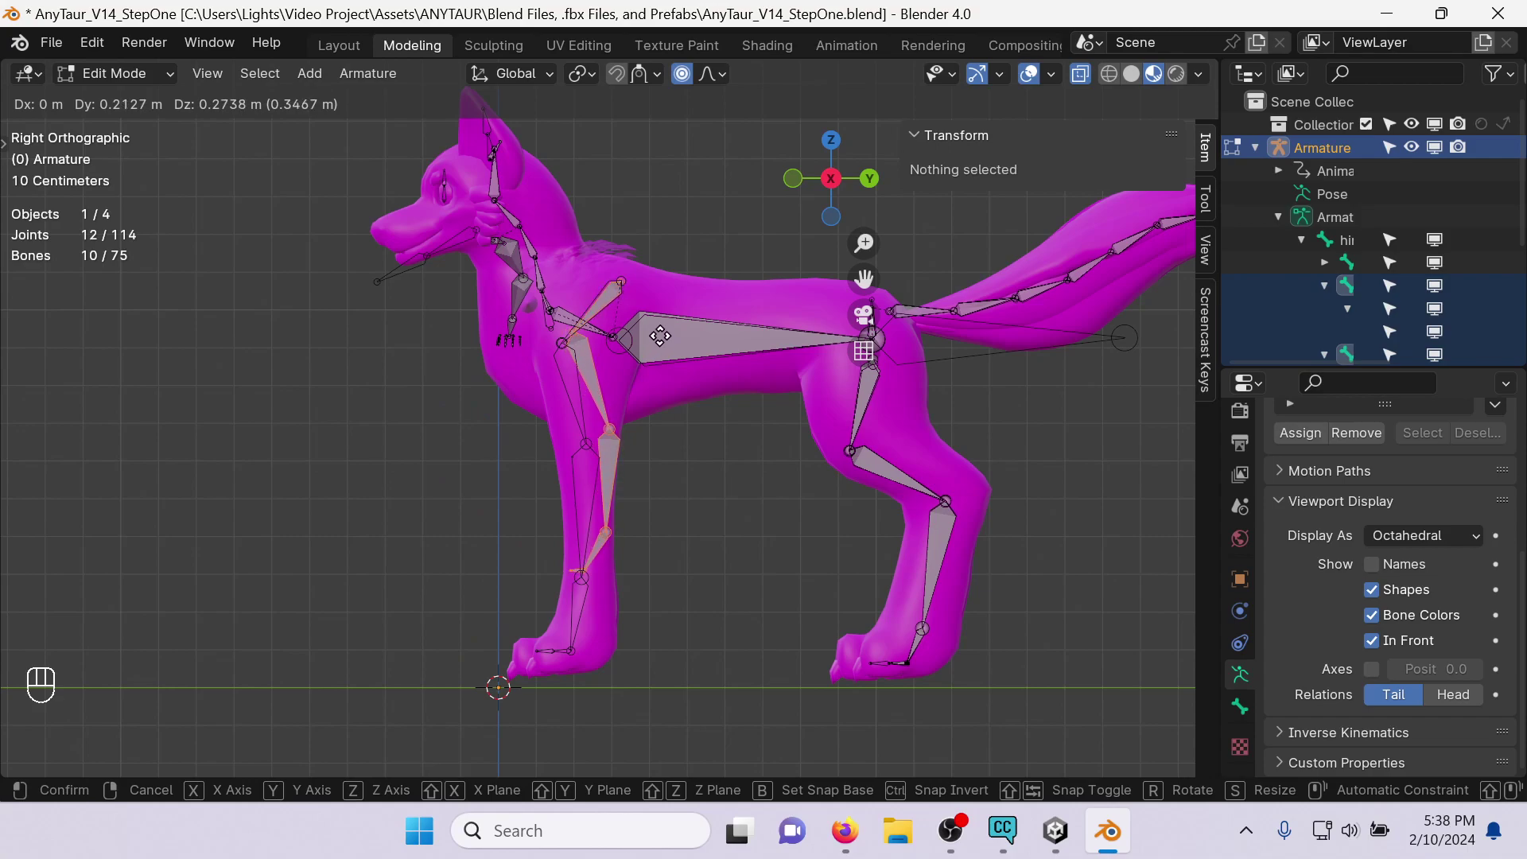
click(660, 336)
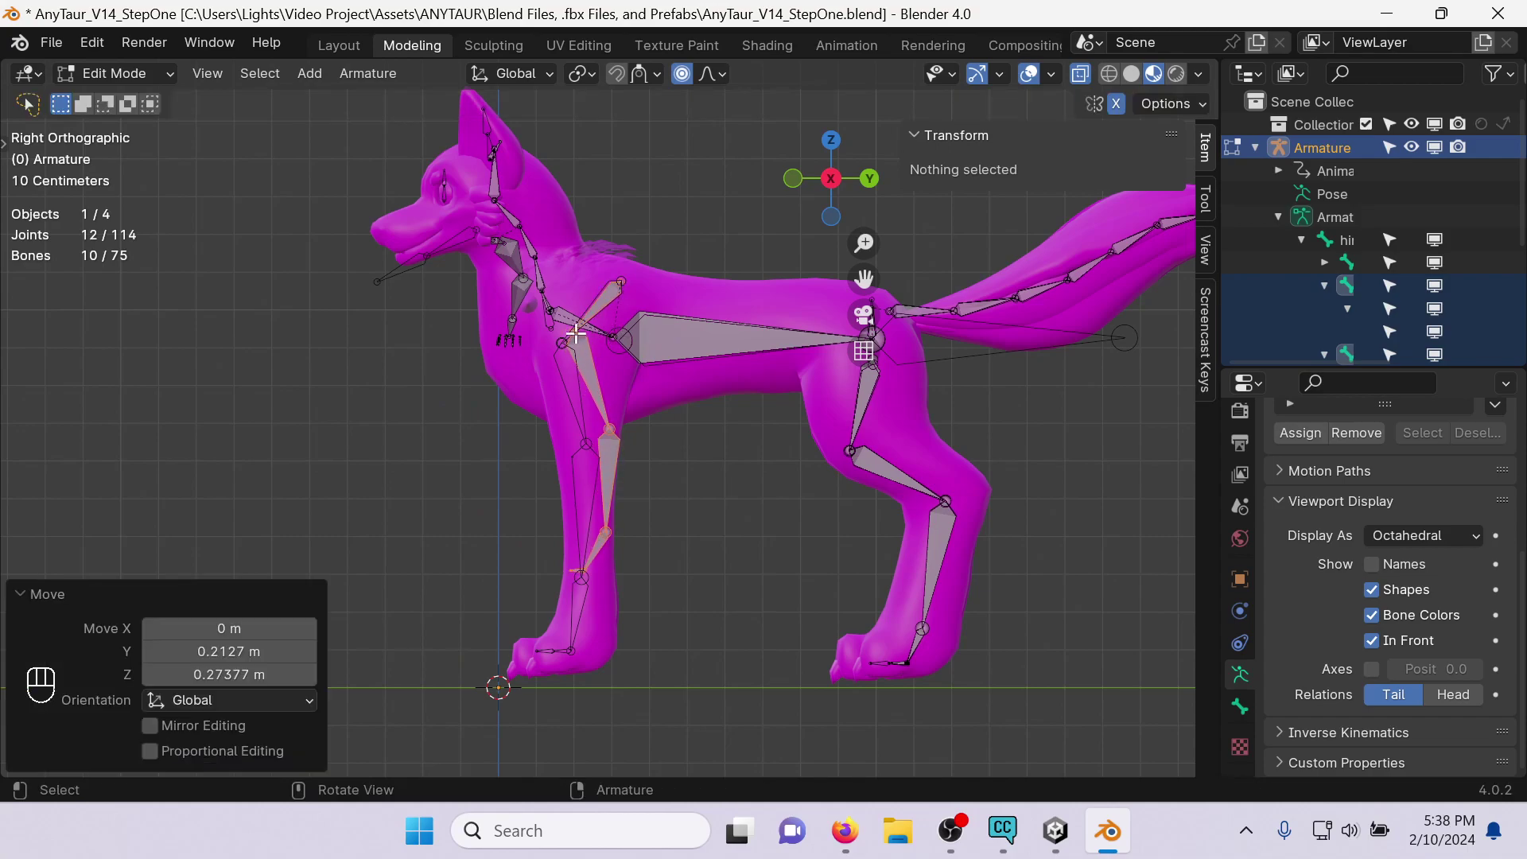
Shift the foreleg chain below the shoulder about -0.034 m along Y and -0.032 m along Z, then align its next lower joint.
mouse_move(459, 633)
ctrl+shift+right_down()
mouse_move(625, 394)
mouse_move(592, 342)
mouse_move(562, 405)
ctrl+shift+right_up()
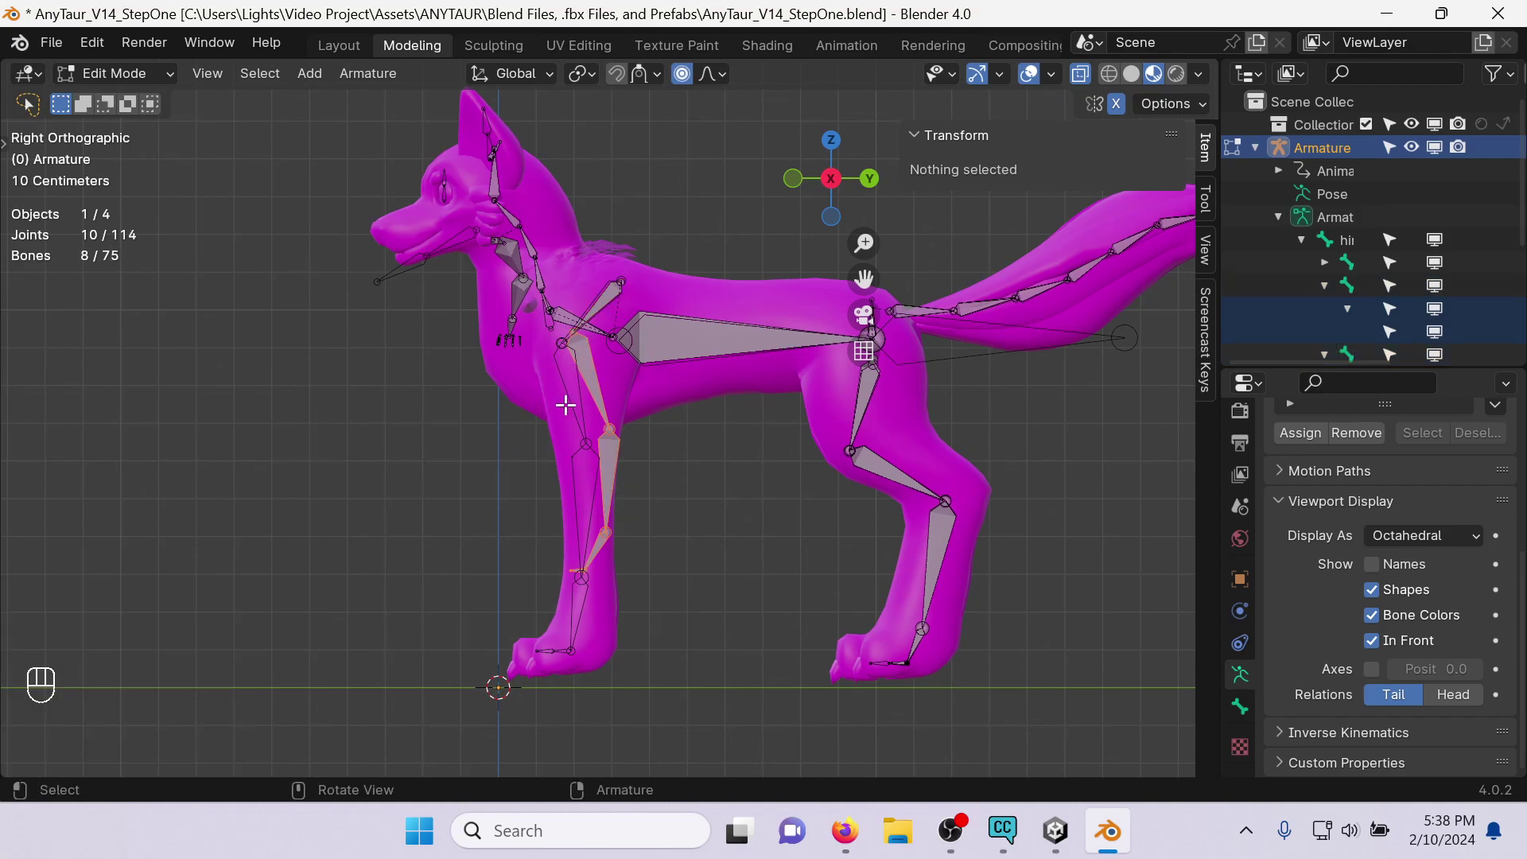
key(g)
click(635, 374)
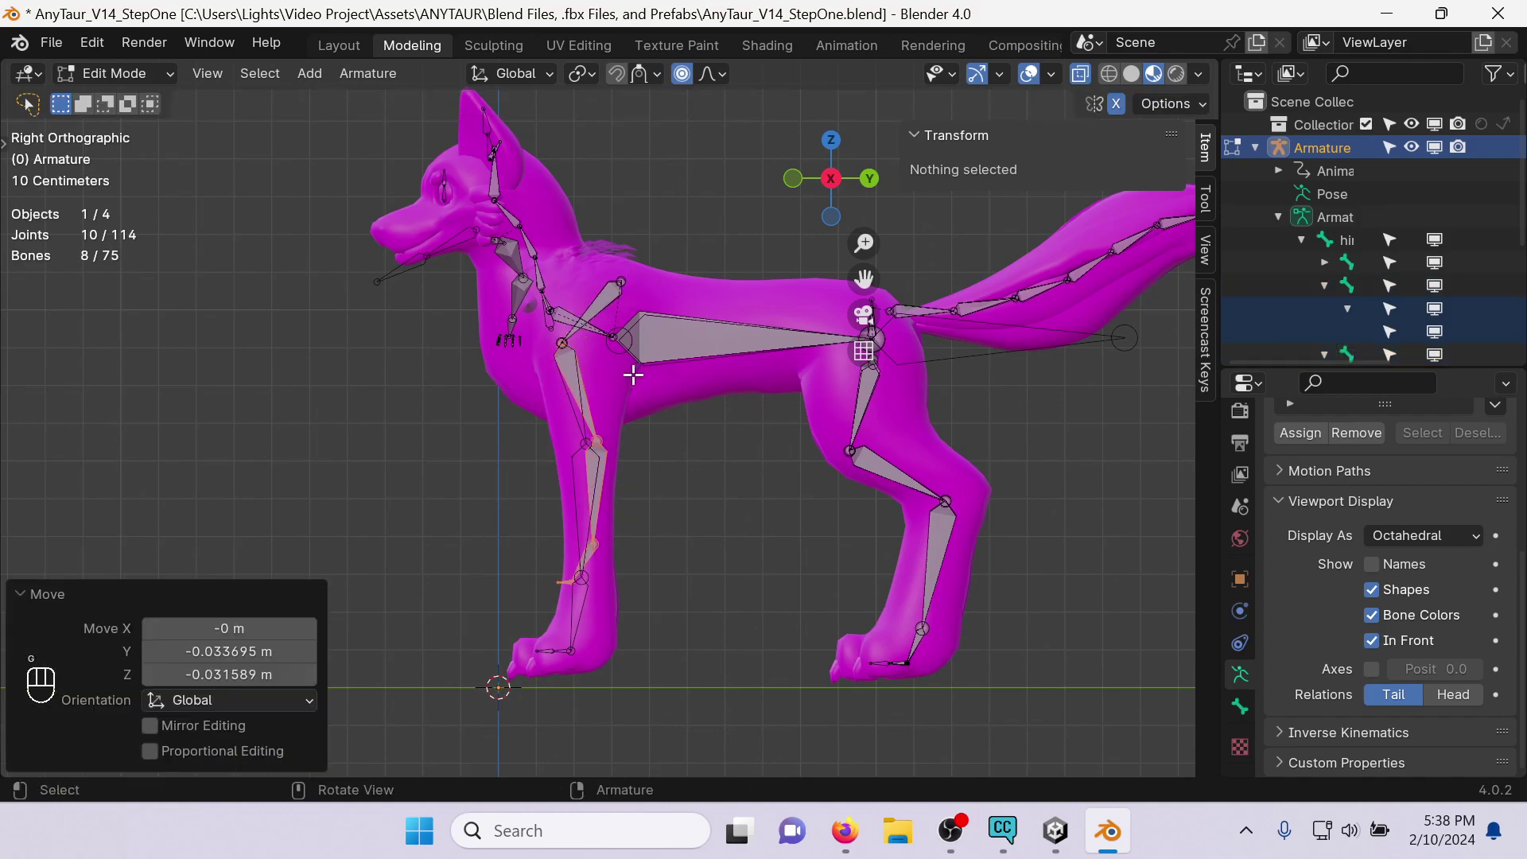
mouse_move(617, 407)
ctrl+shift+right_down()
mouse_move(521, 453)
mouse_move(612, 446)
mouse_move(668, 557)
ctrl+shift+right_up()
key(g)
click(672, 496)
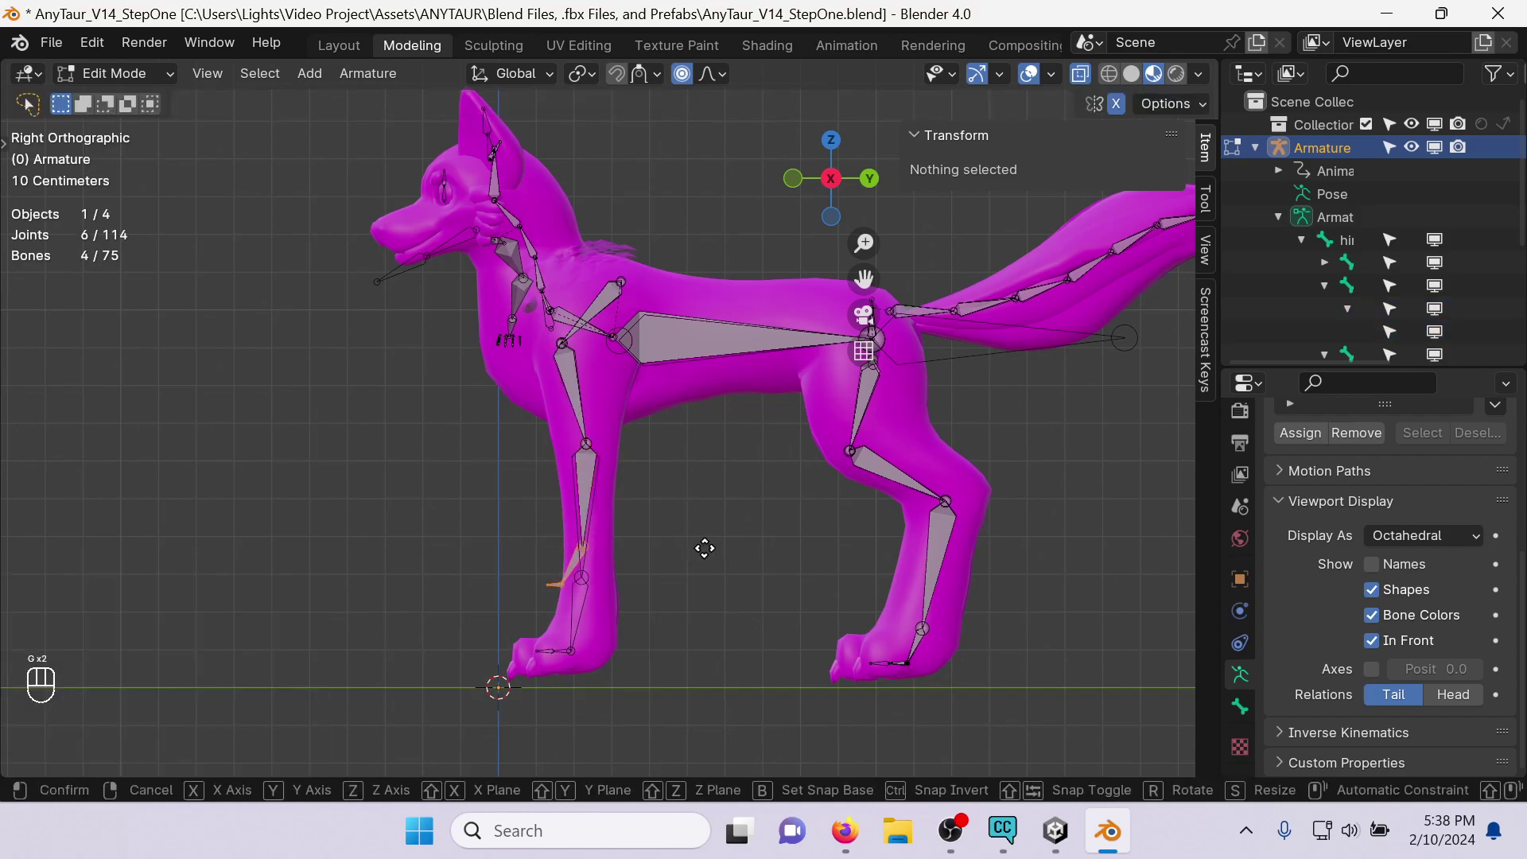
Lower the remaining front paw joints into the feral foot, with a final shift of about 0.032 m along Y and -0.095 m along Z.
key(g)
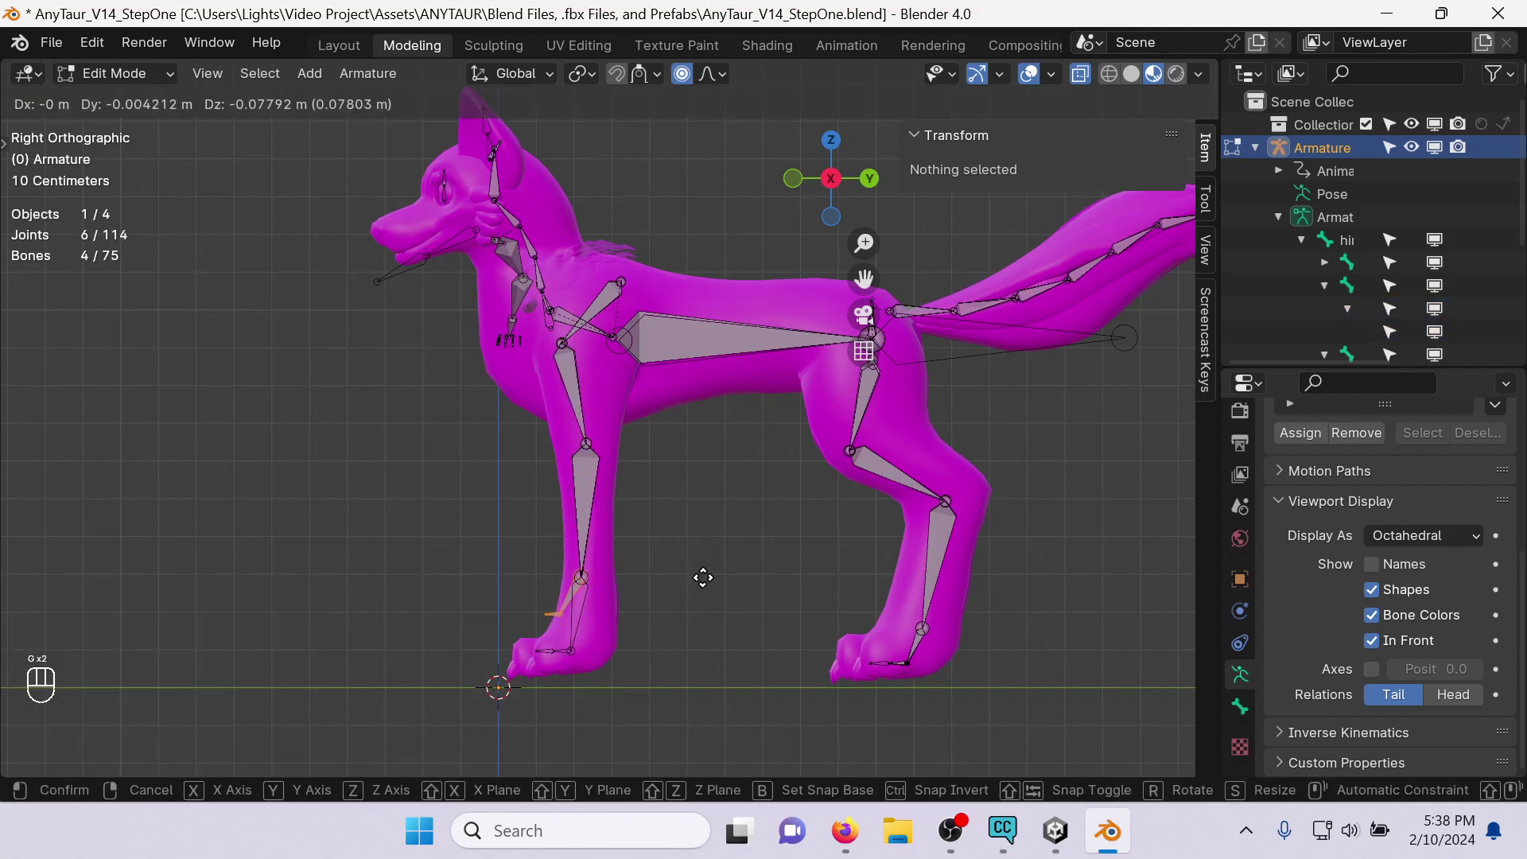
click(679, 600)
ctrl+shift+right_drag(609, 608, 629, 680)
key(g)
click(680, 685)
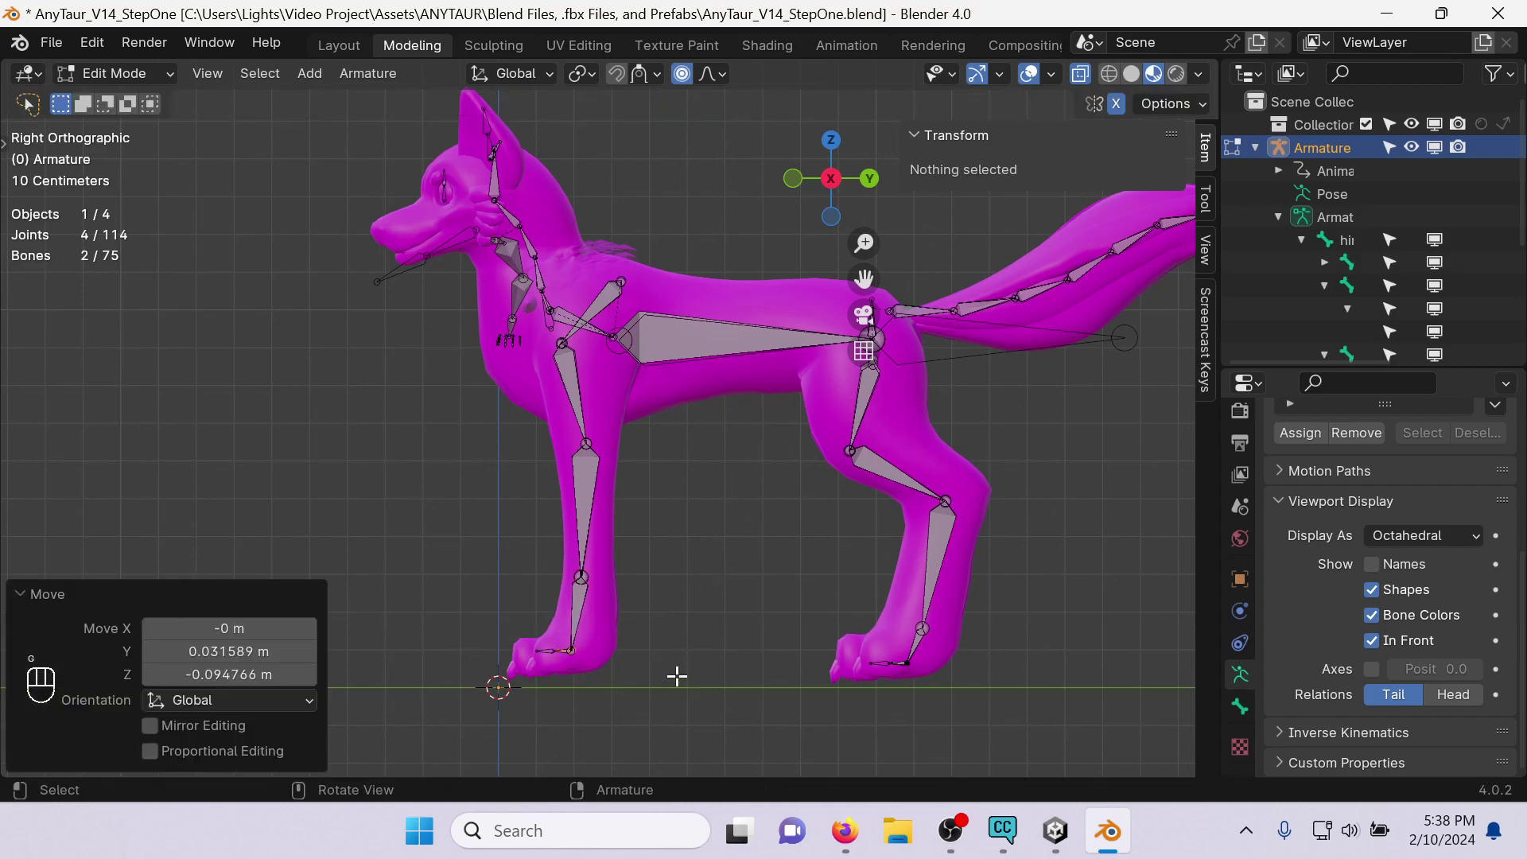
click(614, 291)
key(r)
click(705, 250)
key(ctrl+z)
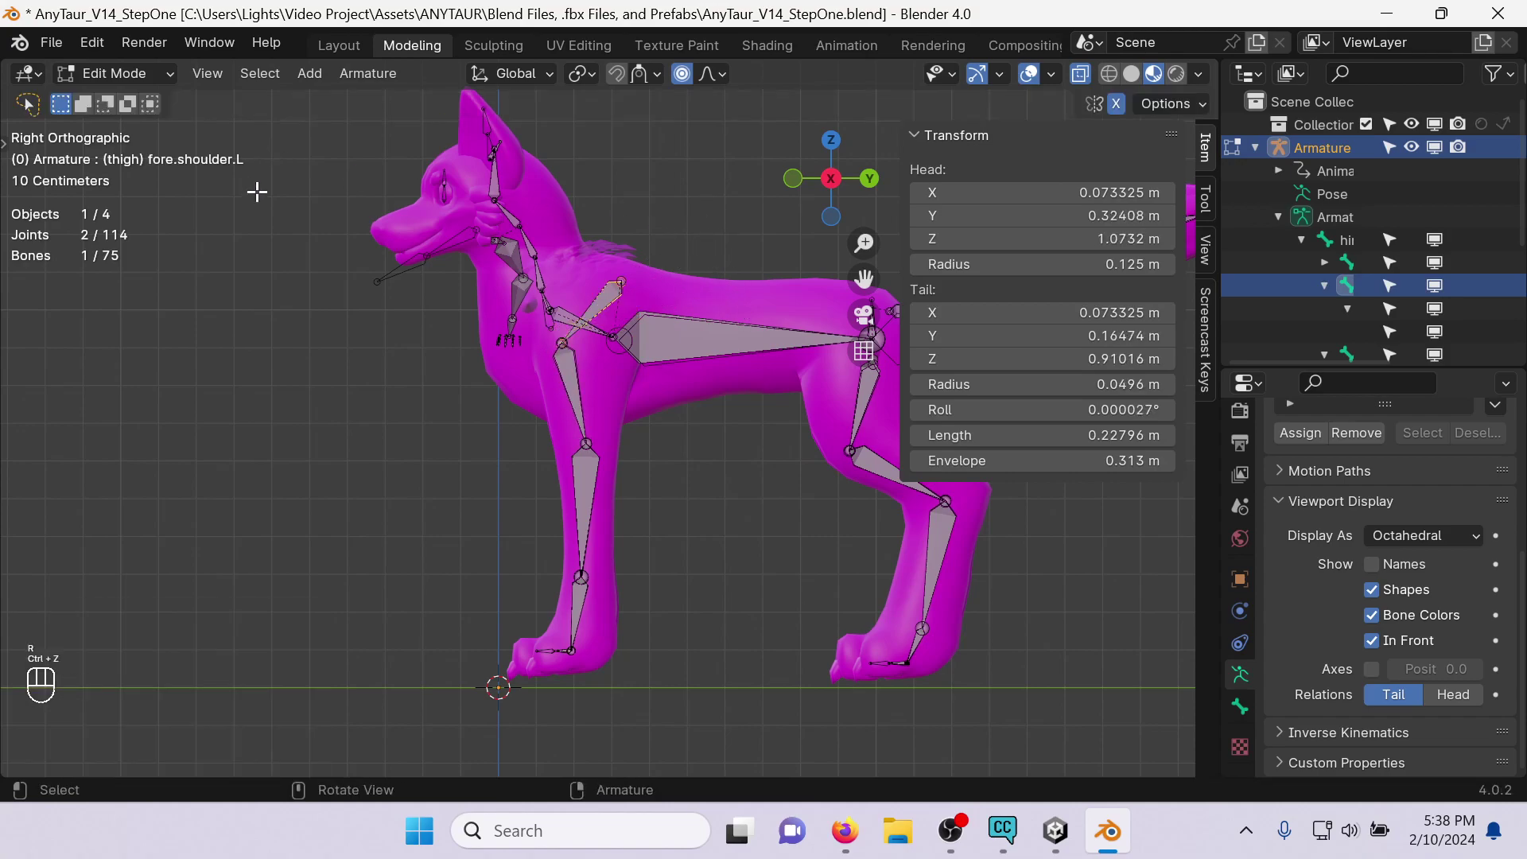
Test the fore.shoulder.R bone in Pose Mode with a 36.1° rotation, undo it and return to Edit Mode.
click(169, 80)
click(174, 149)
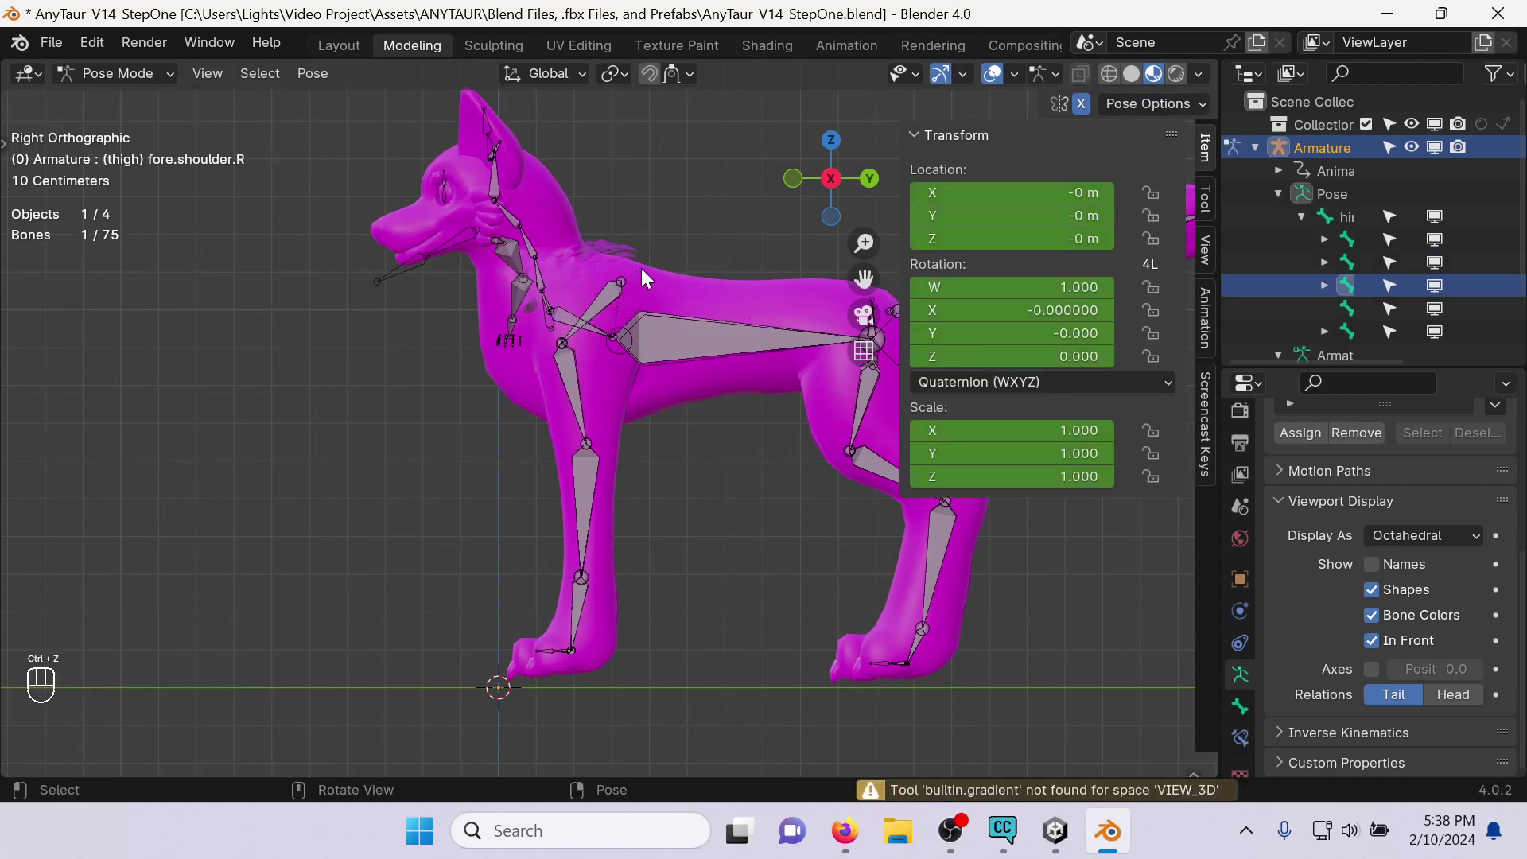
key(r)
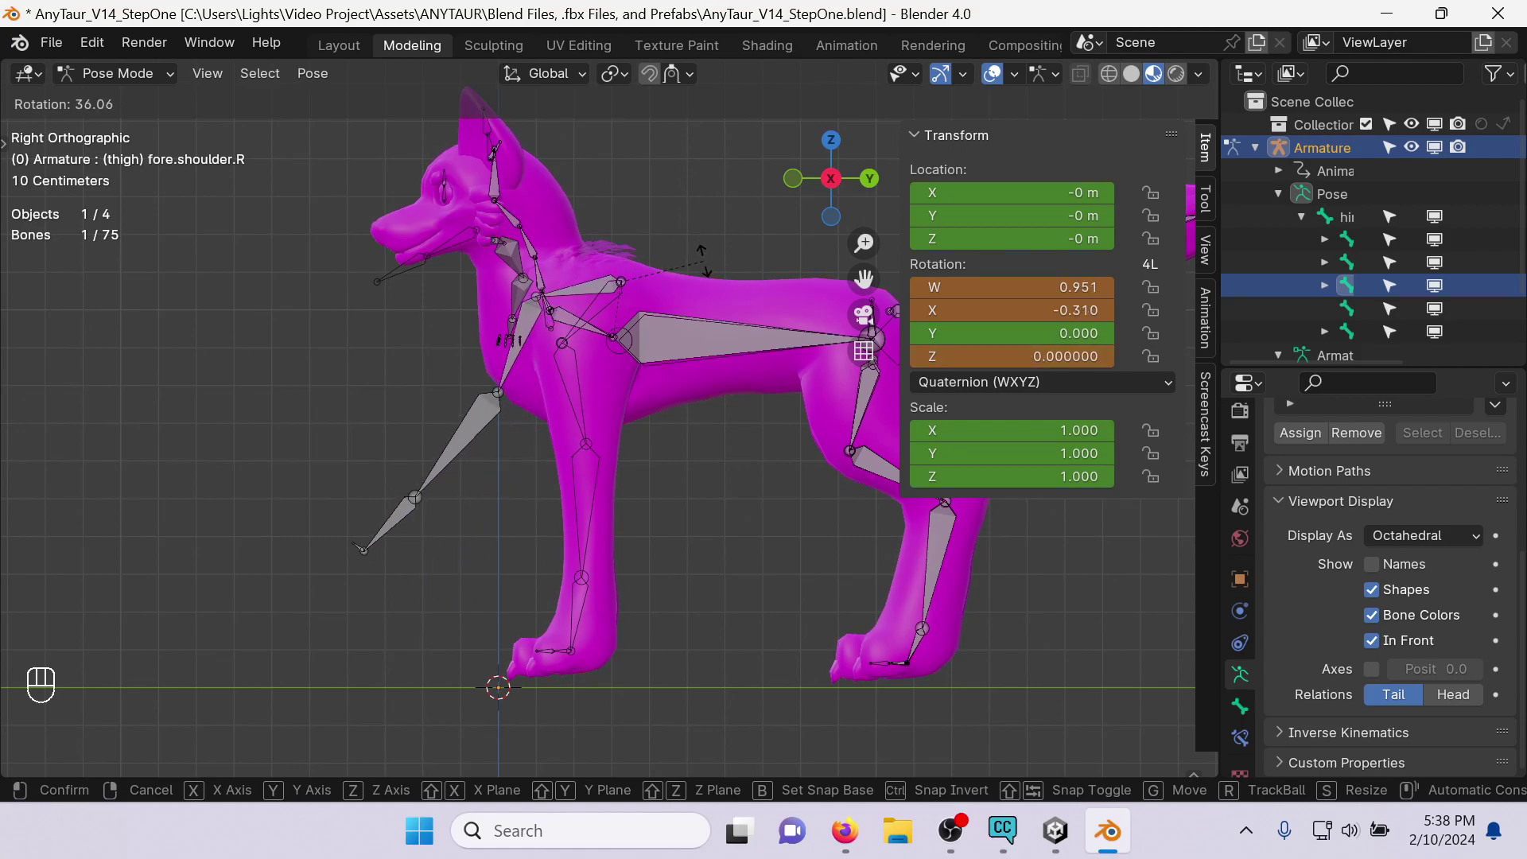
click(704, 261)
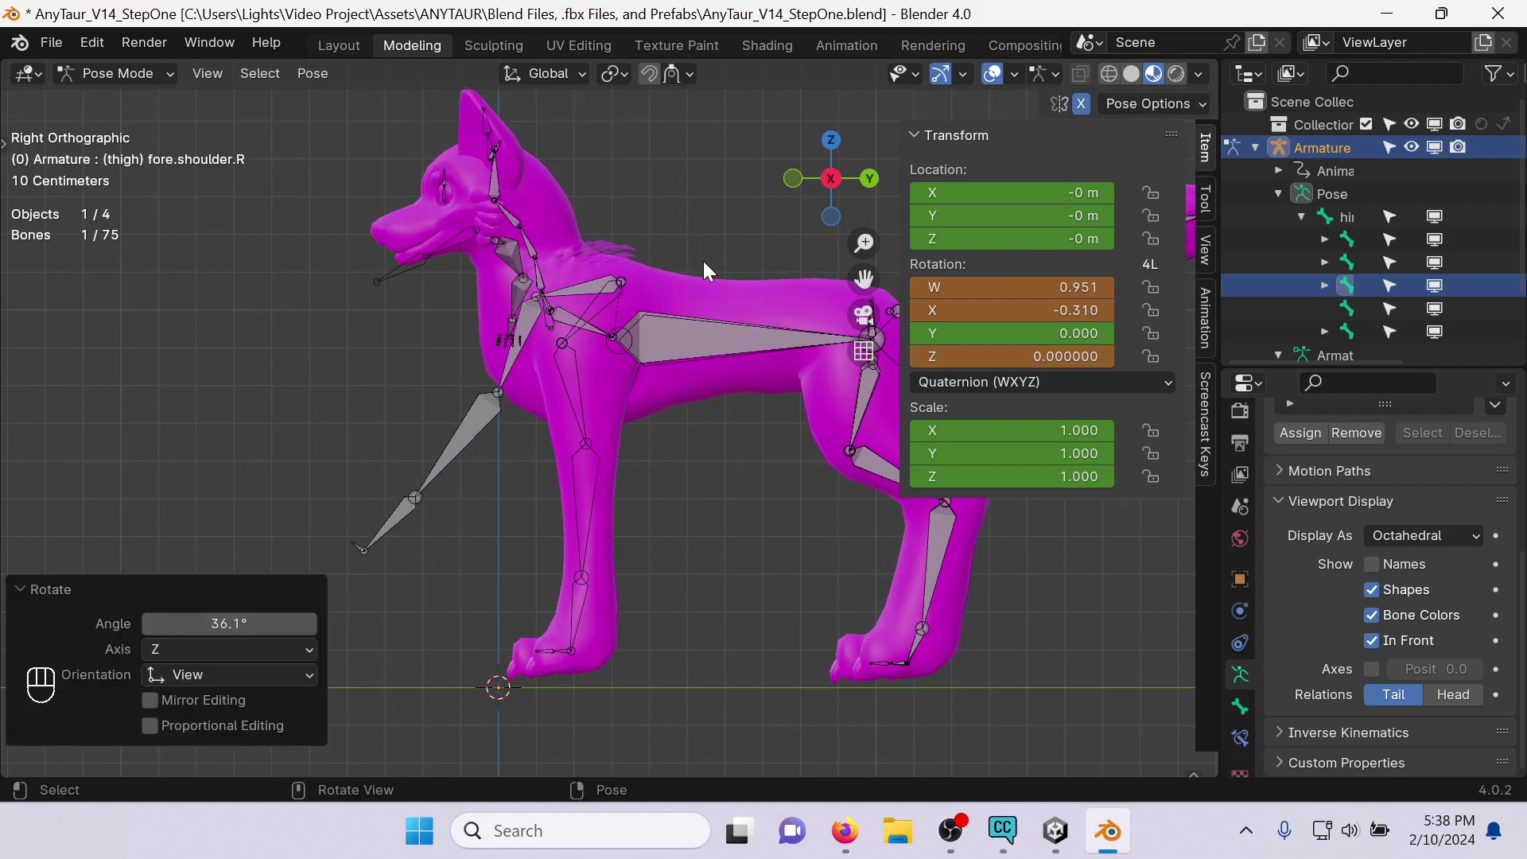
key(ctrl+z)
click(140, 79)
click(145, 94)
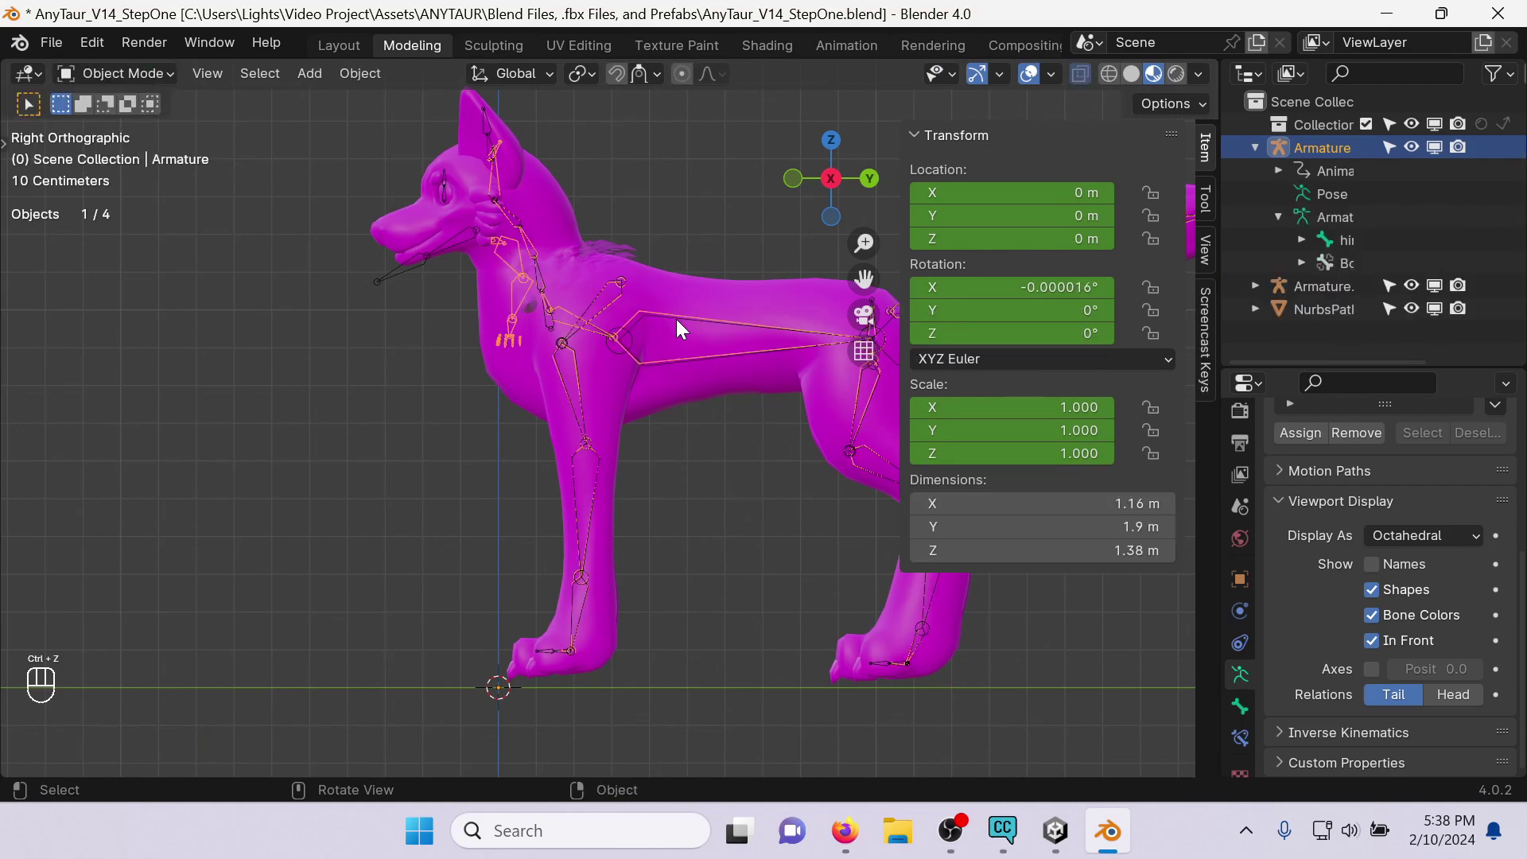
click(118, 73)
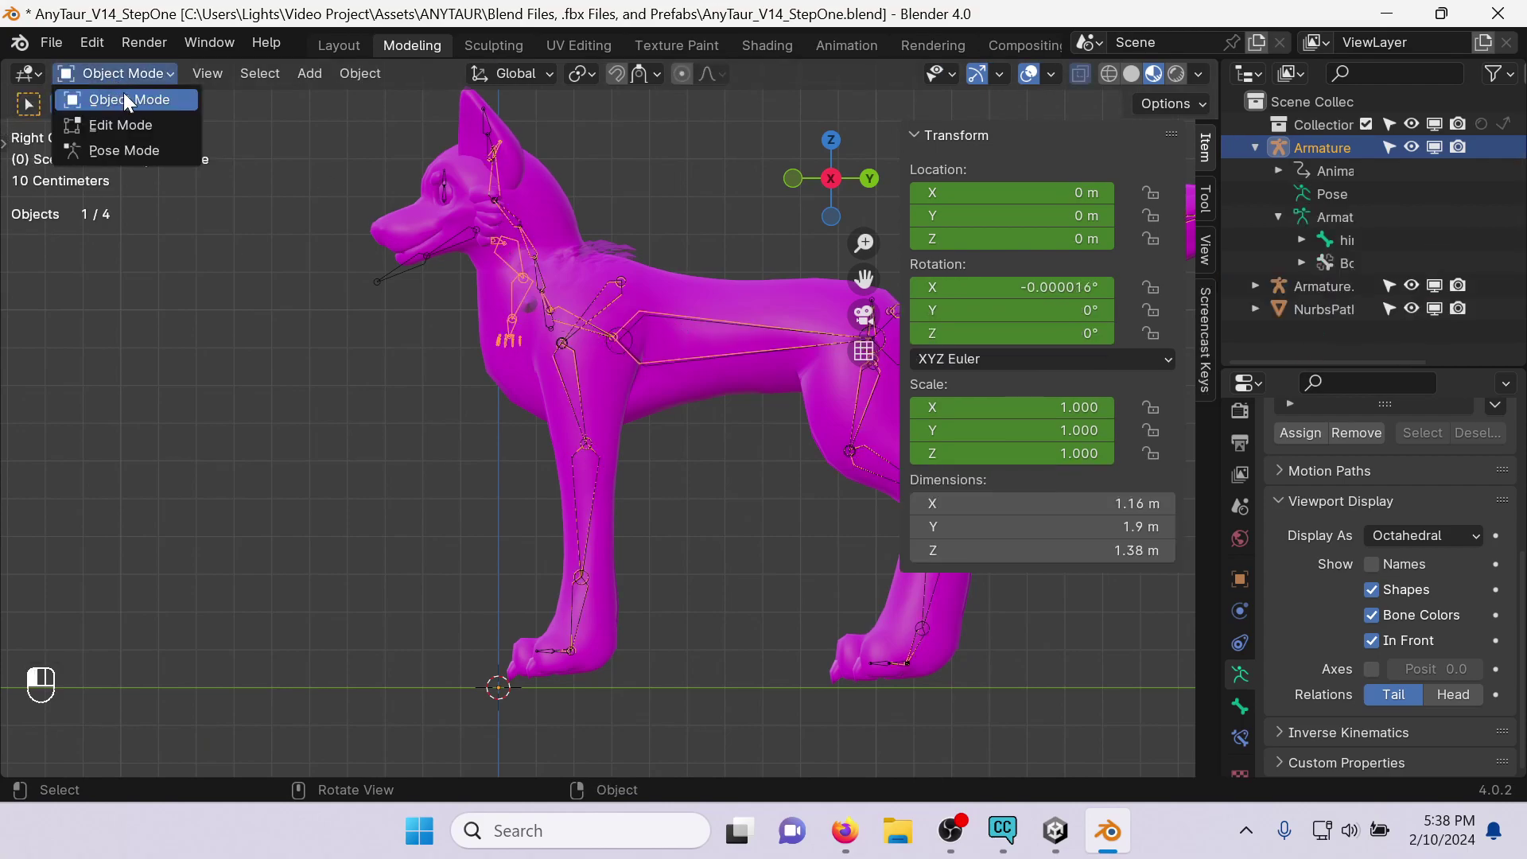
click(120, 127)
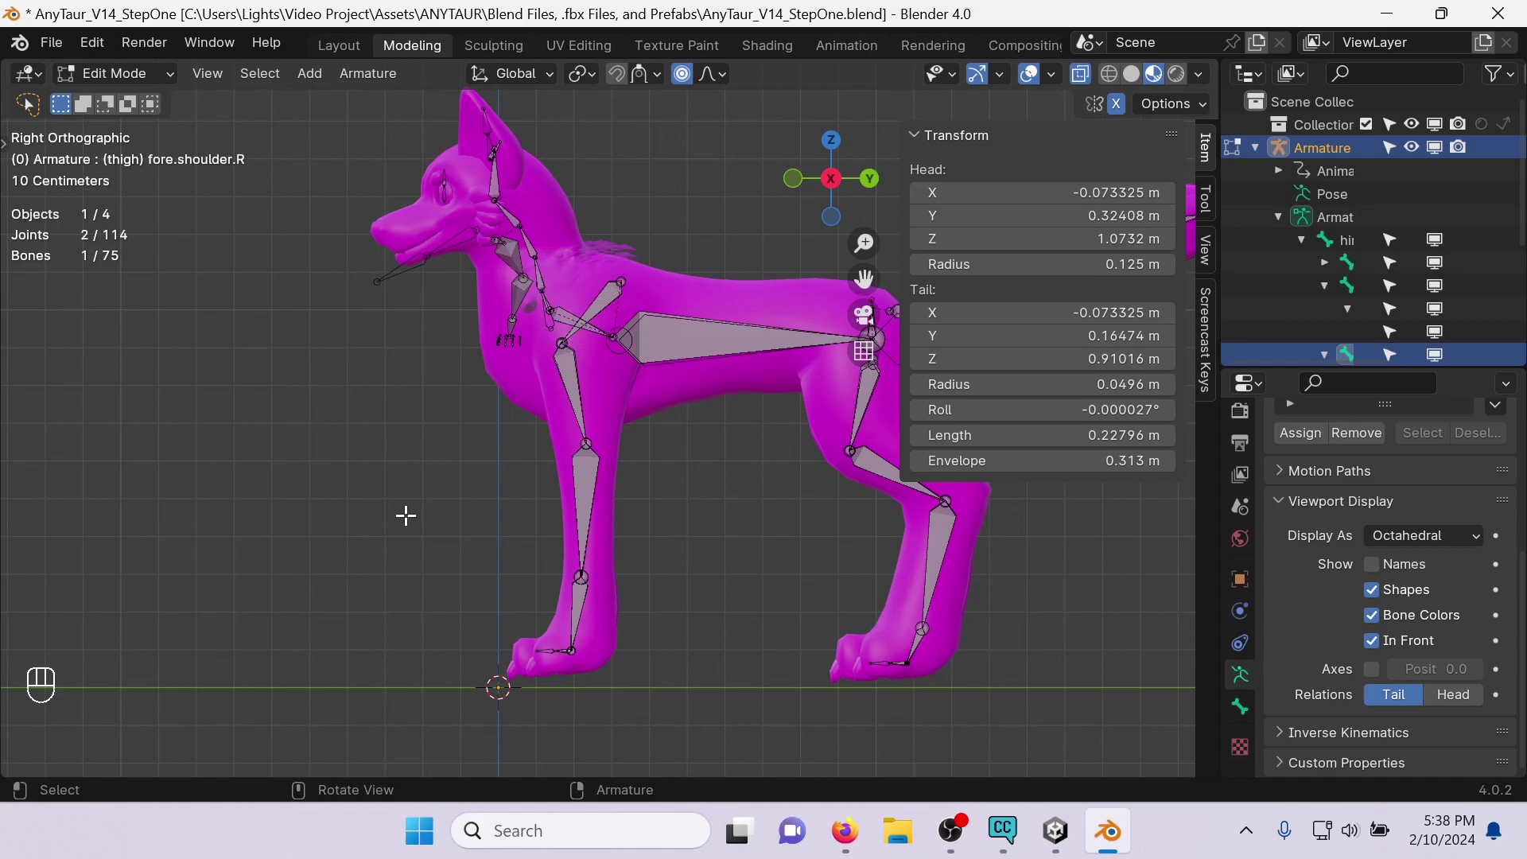
Try moving the hind.spine bone about 0.025 m along Y and 0.326 m along Z, and undo the move.
scroll(714, 504, down, 3)
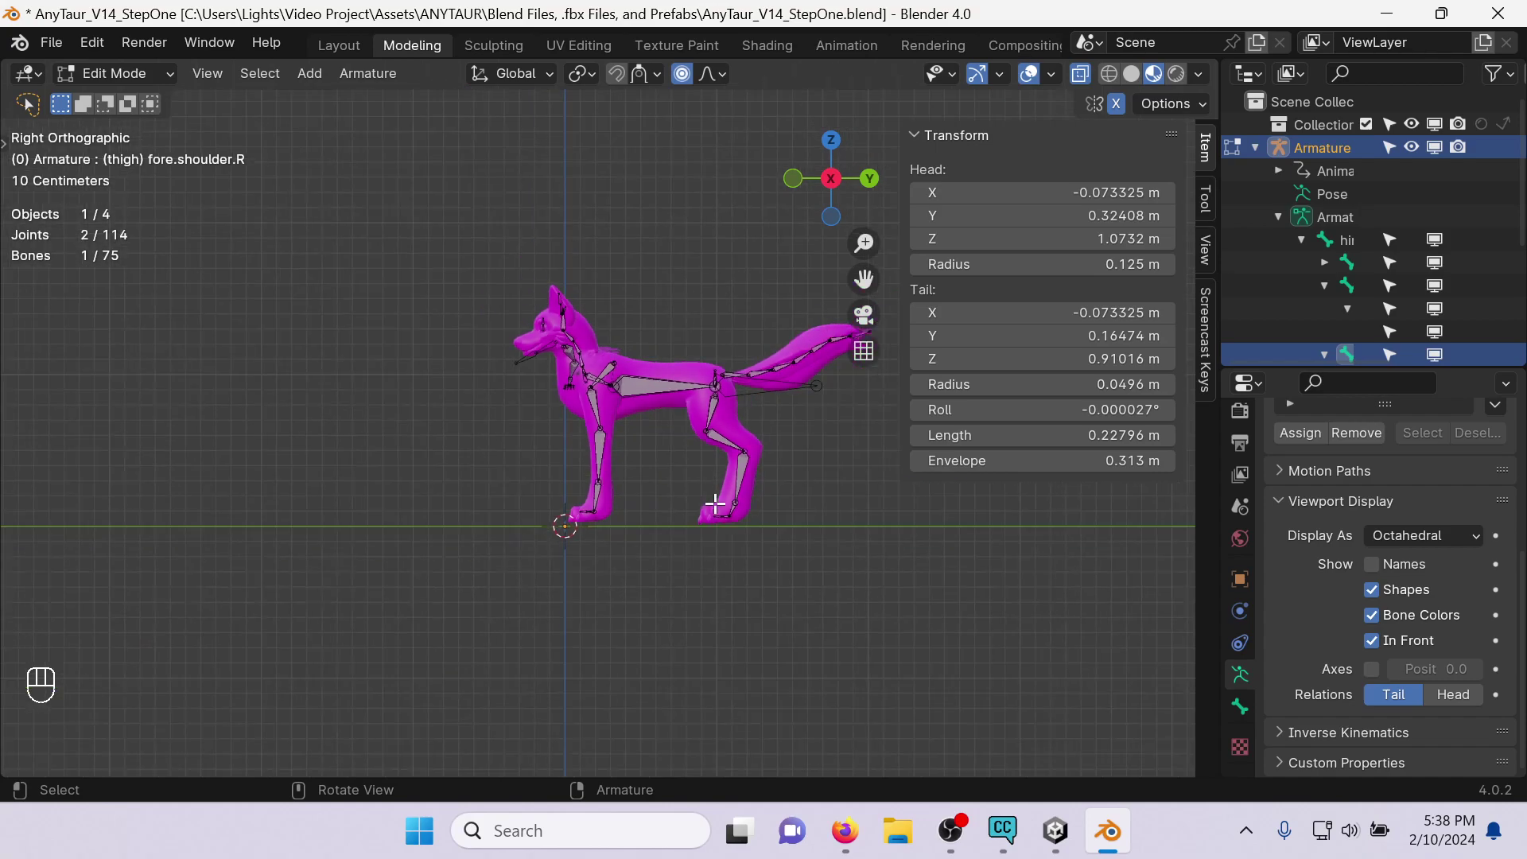
scroll(716, 399, up, 4)
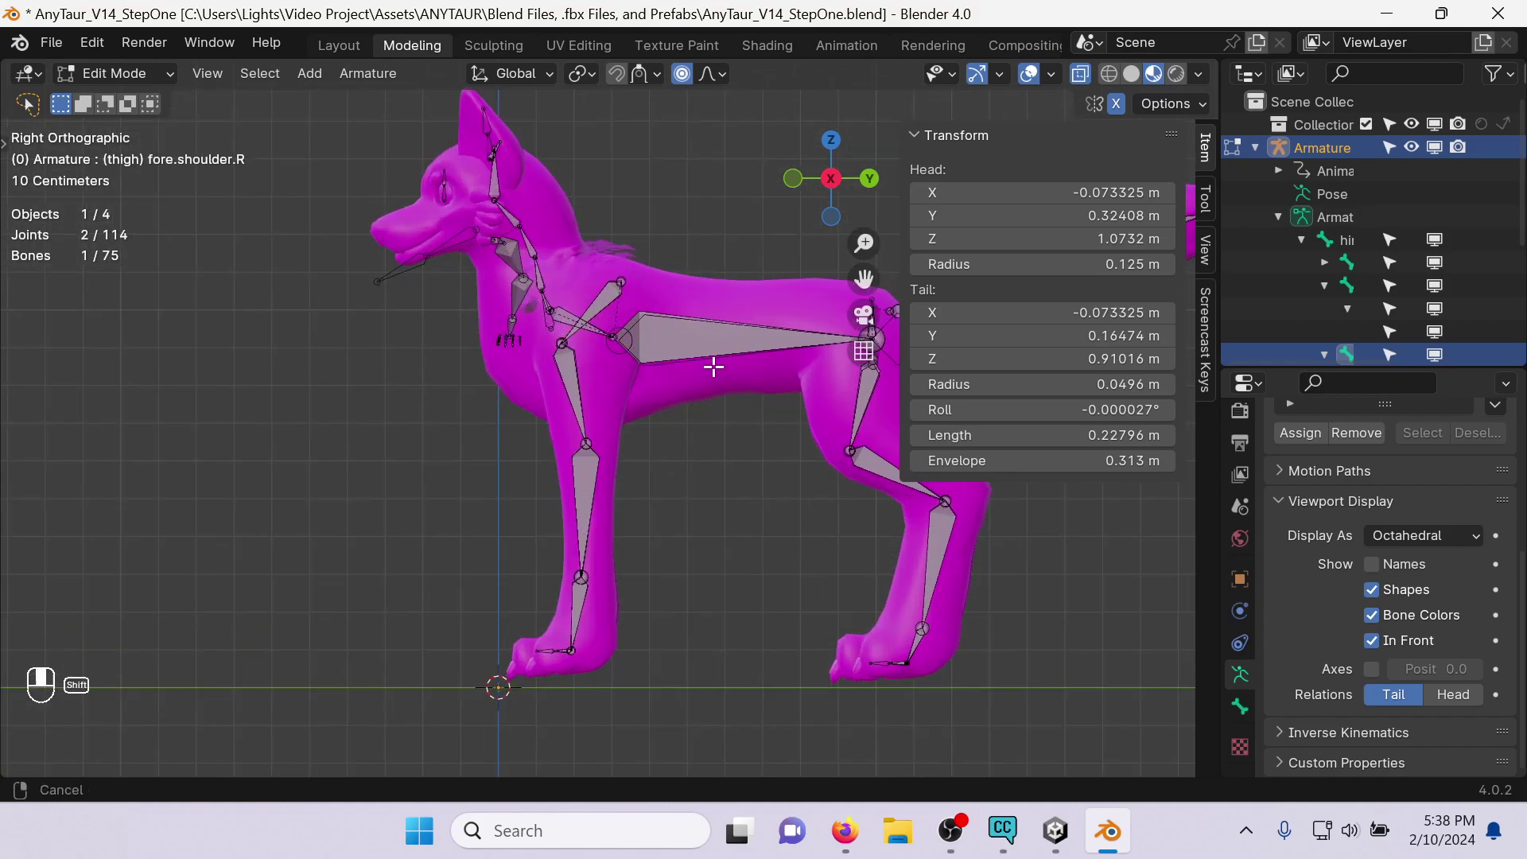
shift+middle_drag(716, 361, 556, 488)
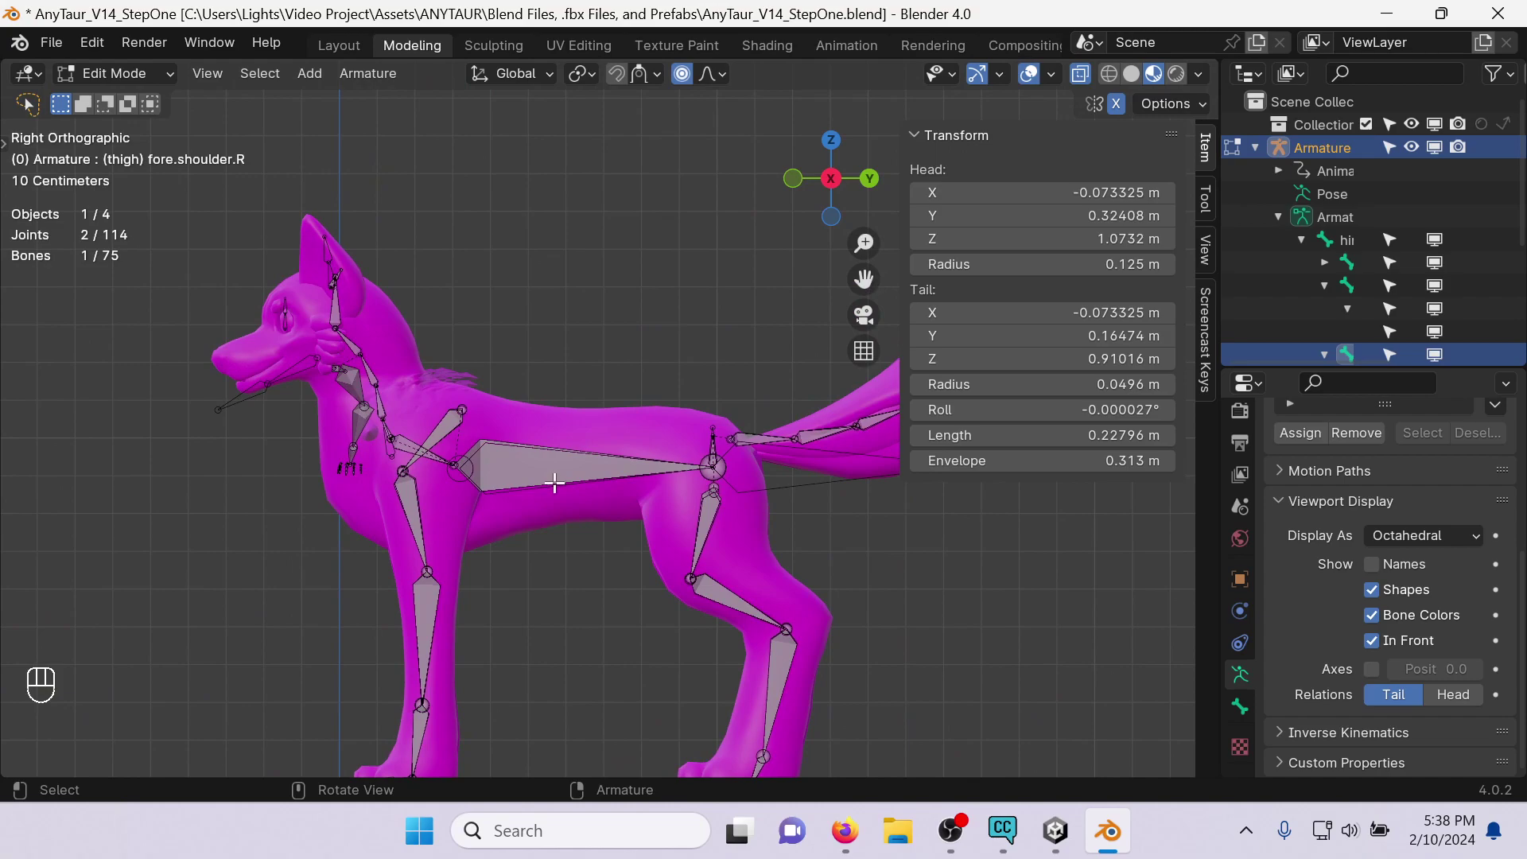
click(552, 473)
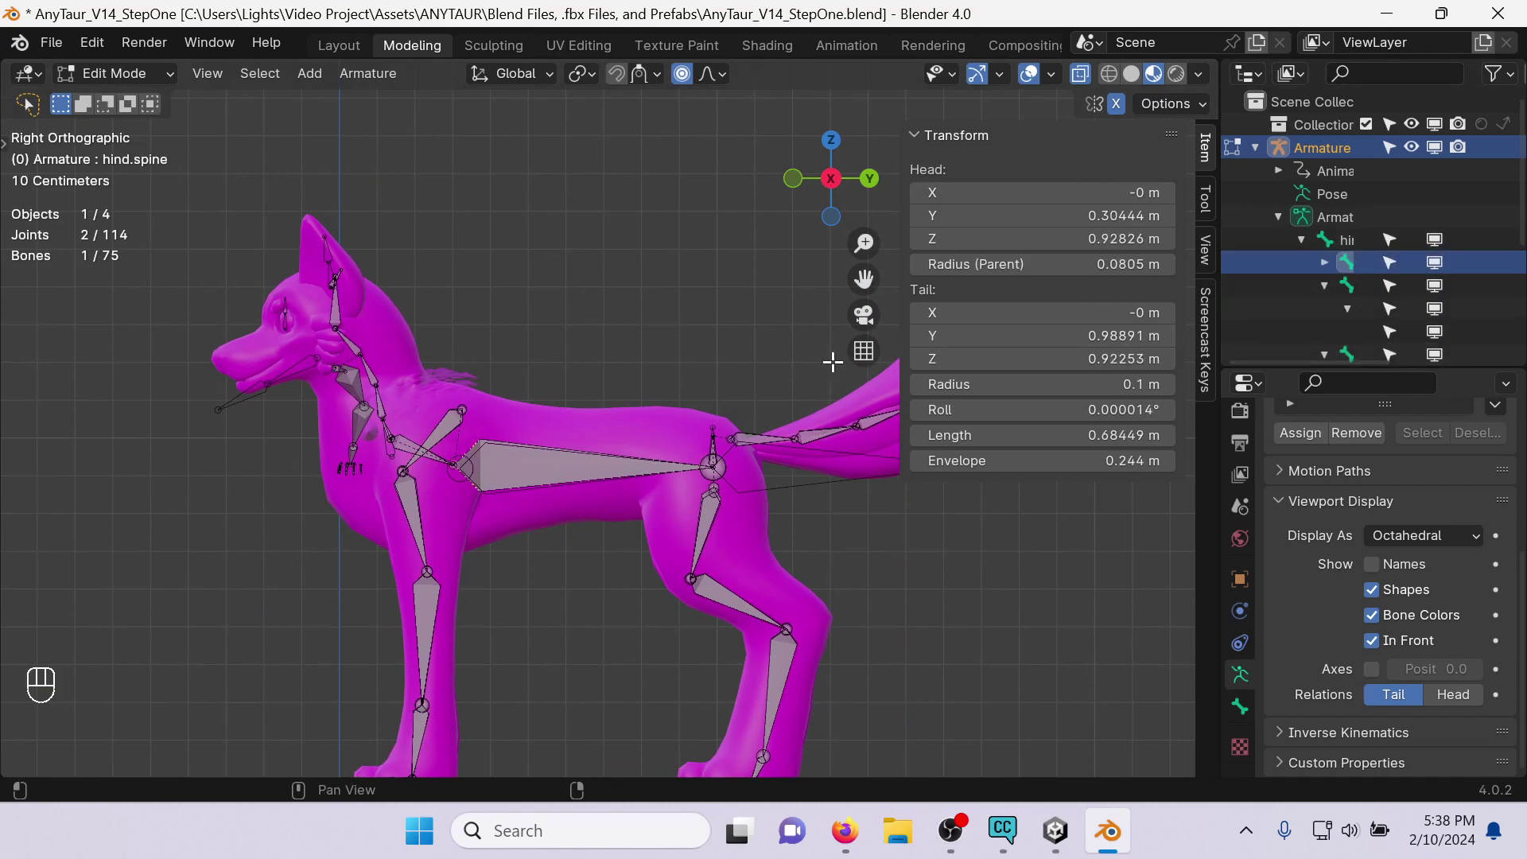
key(g)
click(551, 349)
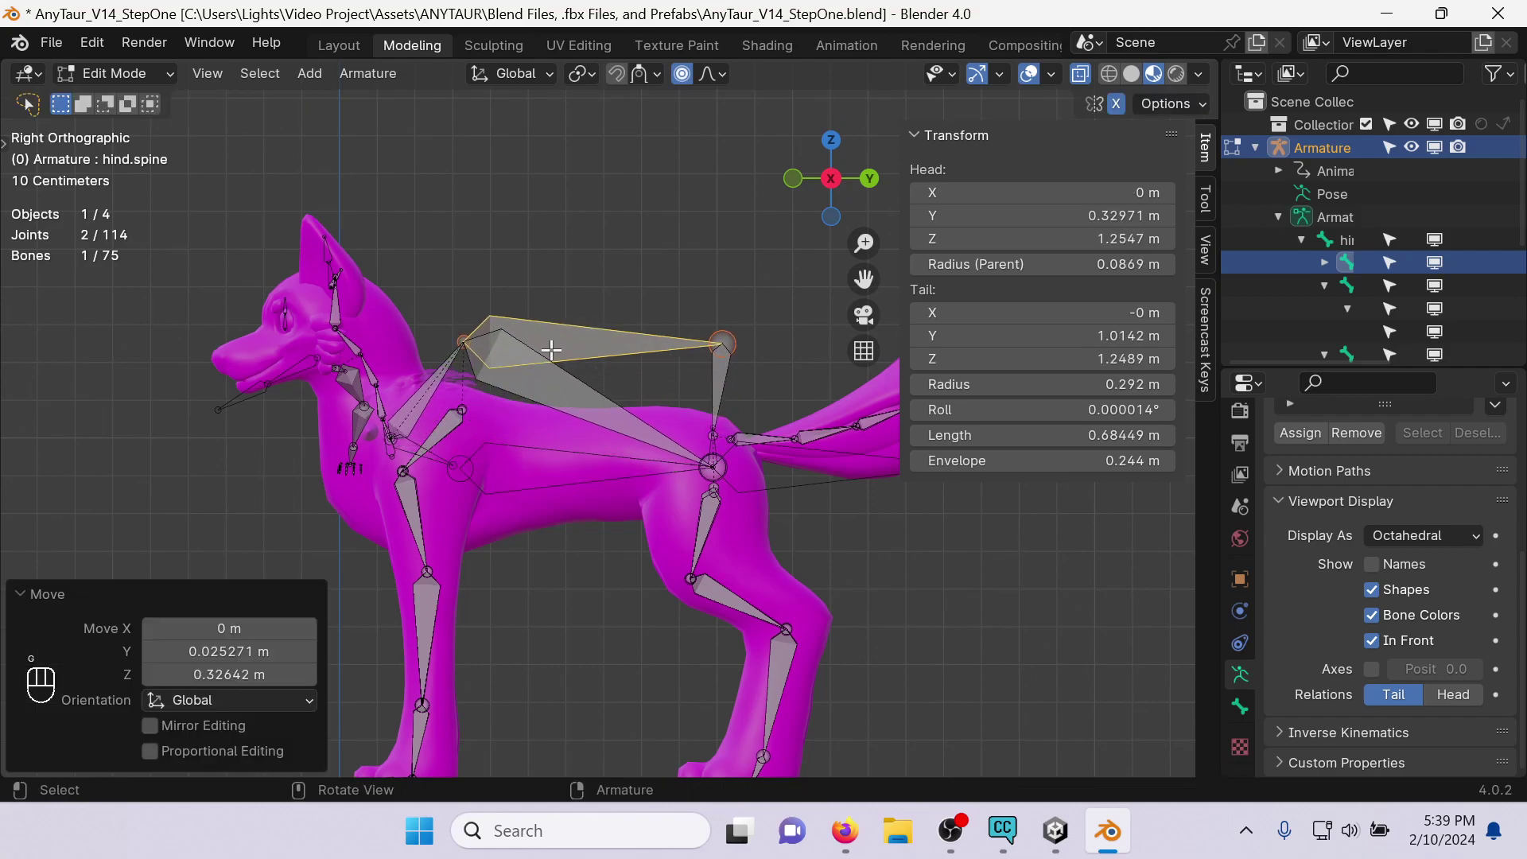
key(ctrl+z)
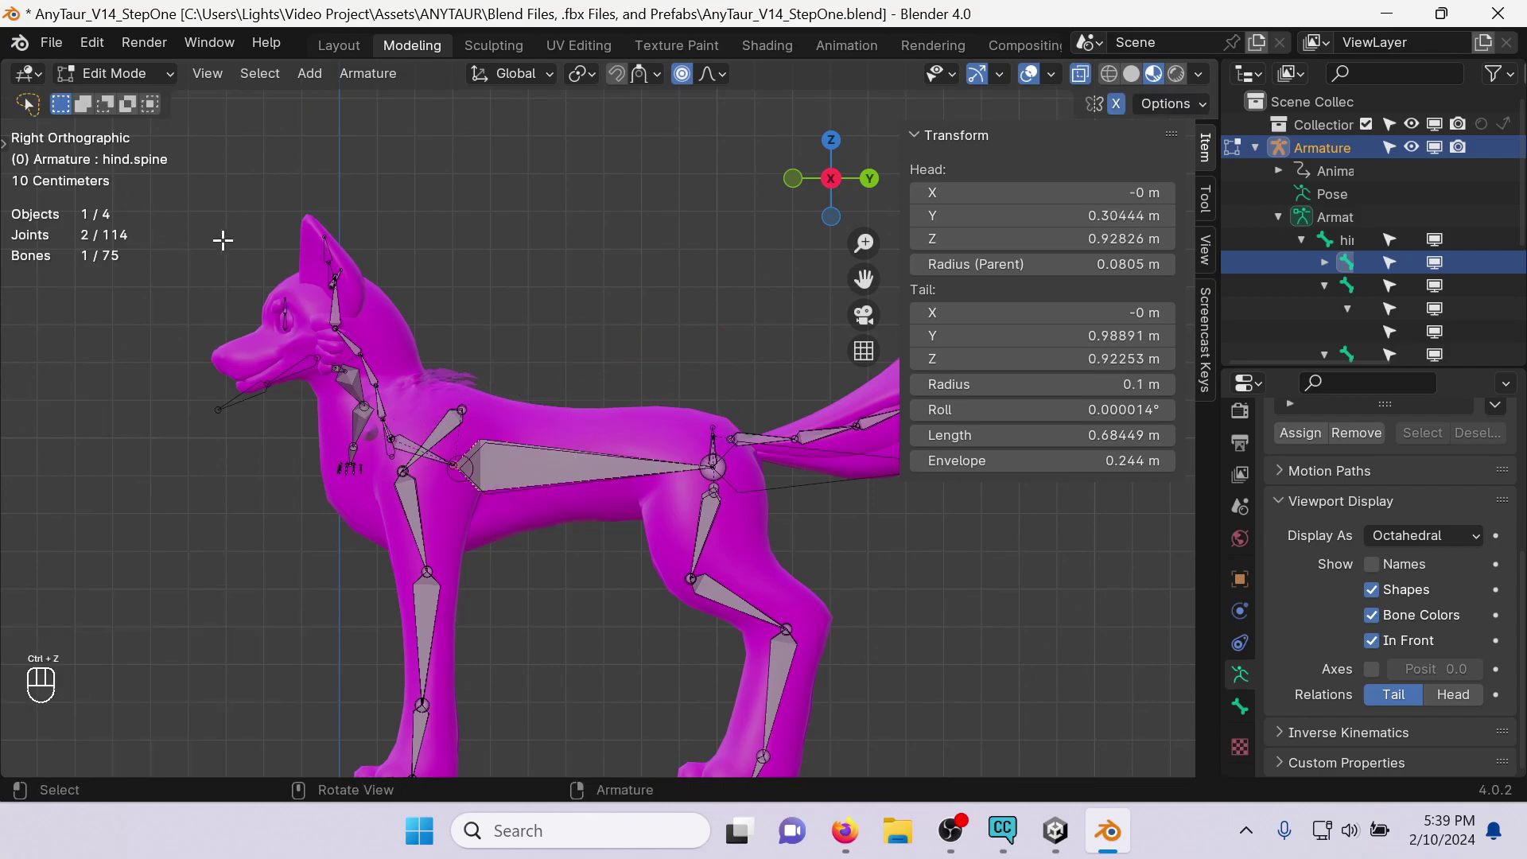
Select the BEND bone overlapping hind.spine, try to move it above the back, and undo the move.
click(511, 461)
scroll(474, 450, up, 3)
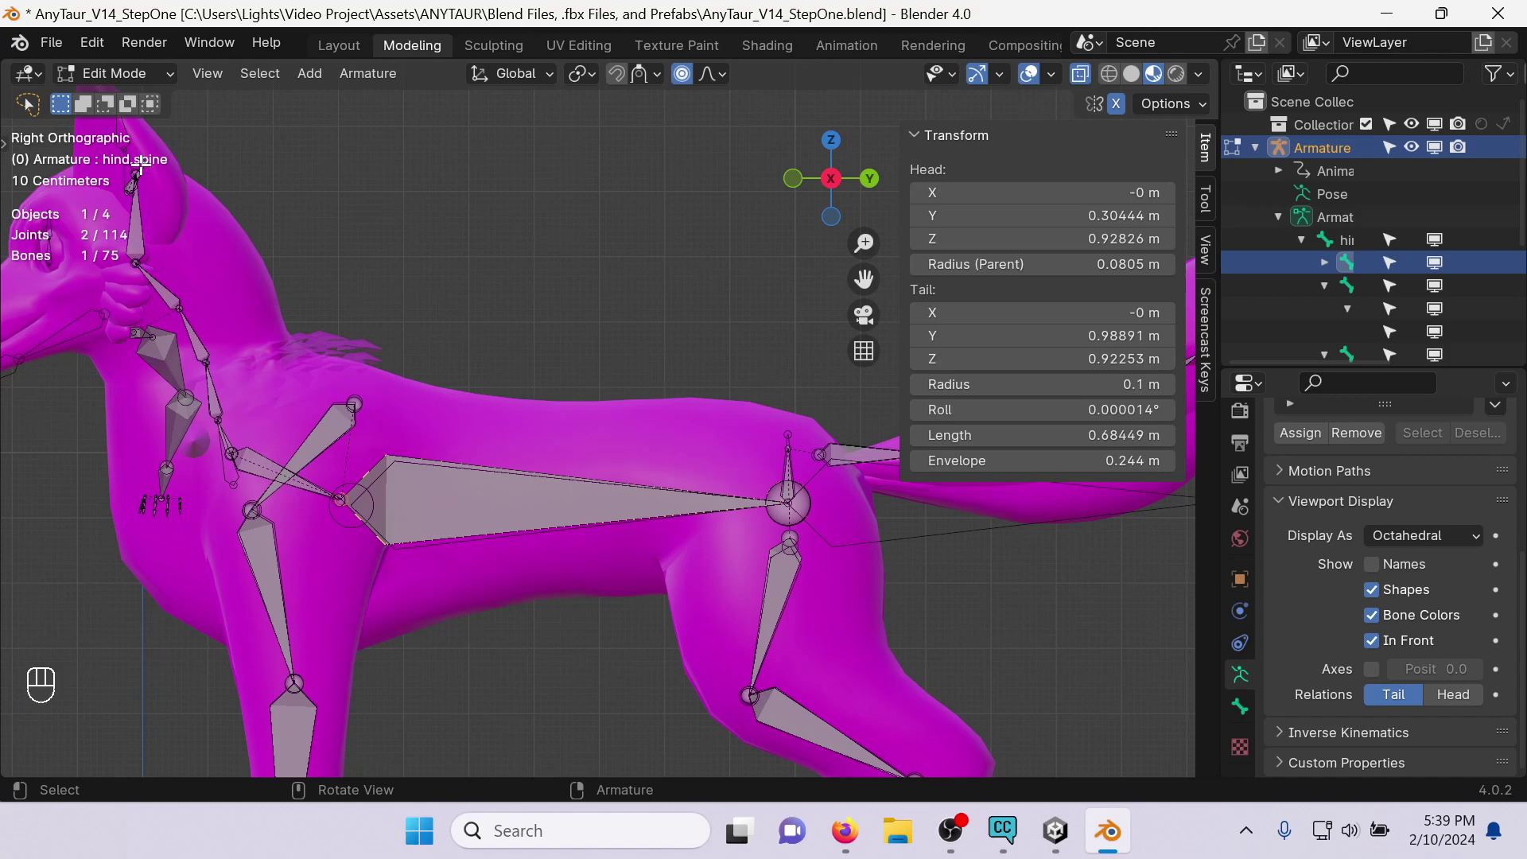
click(519, 506)
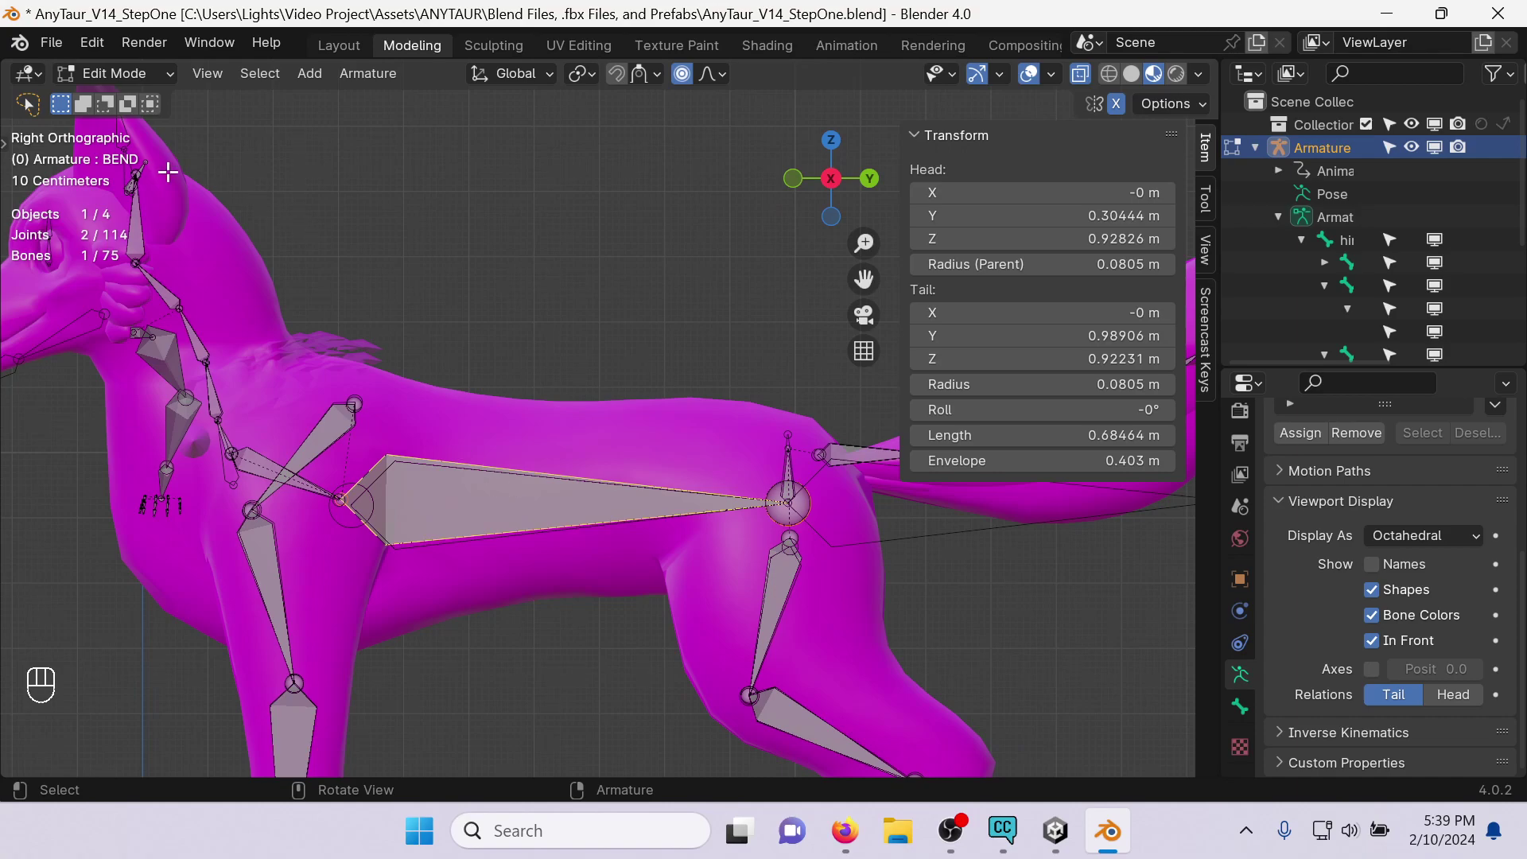
key(g)
click(584, 256)
key(ctrl+z)
key(ctrl)
key(ctrl+z)
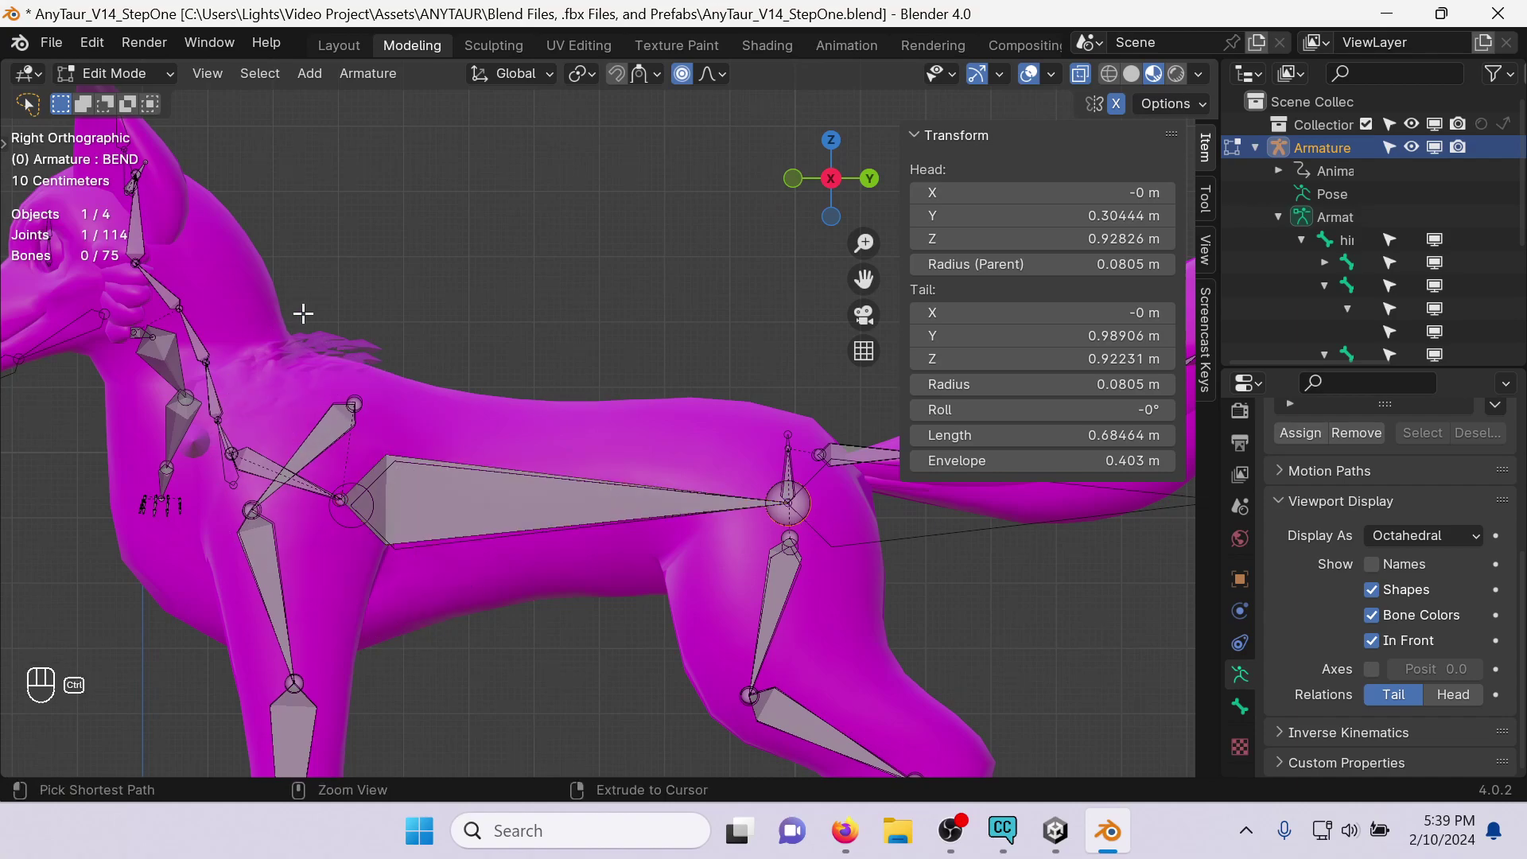
key(ctrl+z)
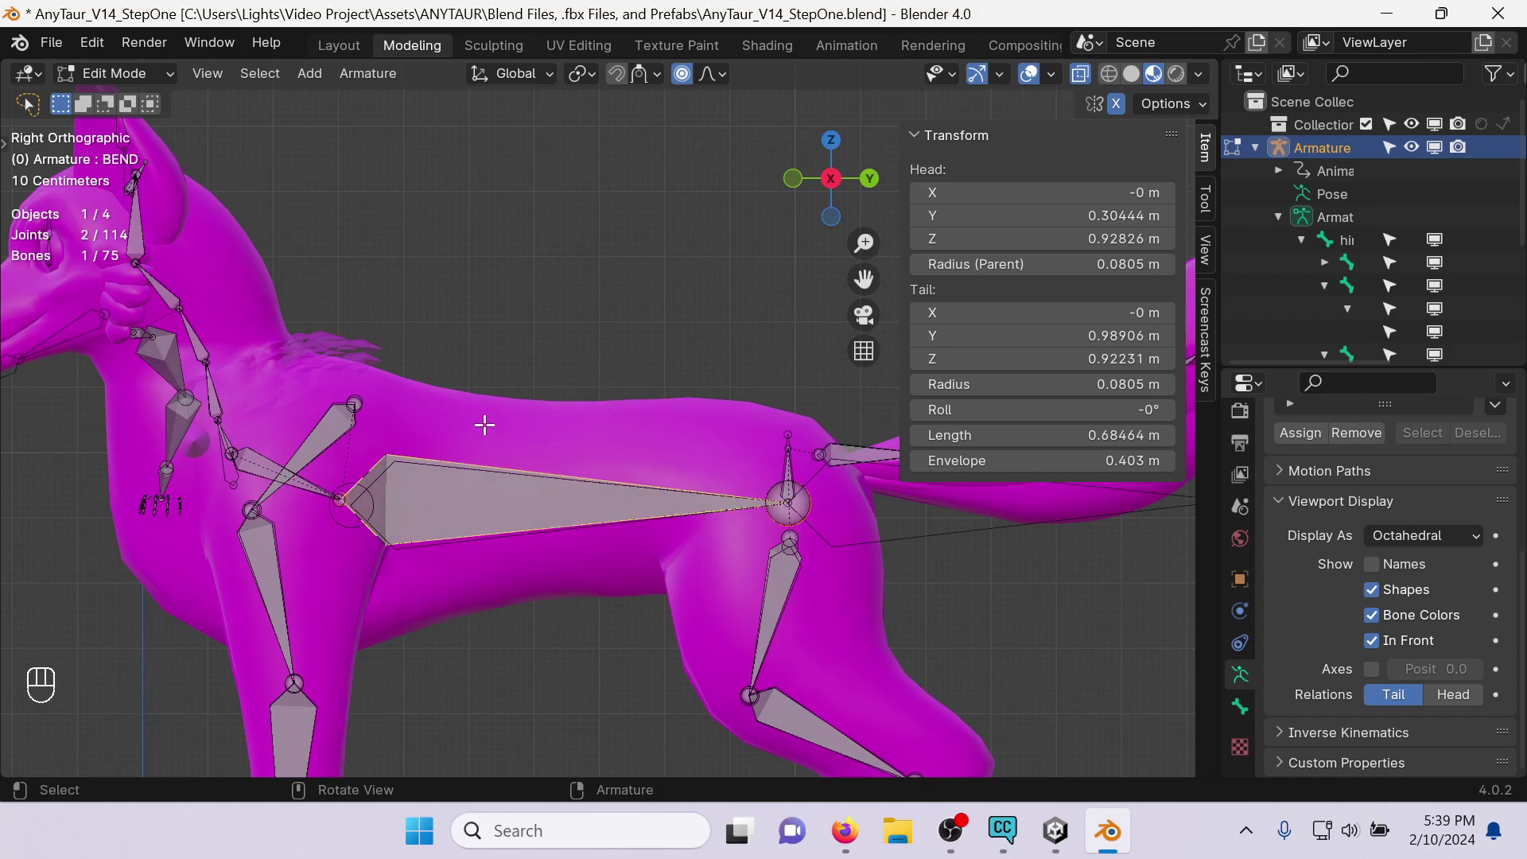
Move the BEND bone's tail about -0.284 m along Y and 0.273 m along Z so it rises above the back.
click(286, 586)
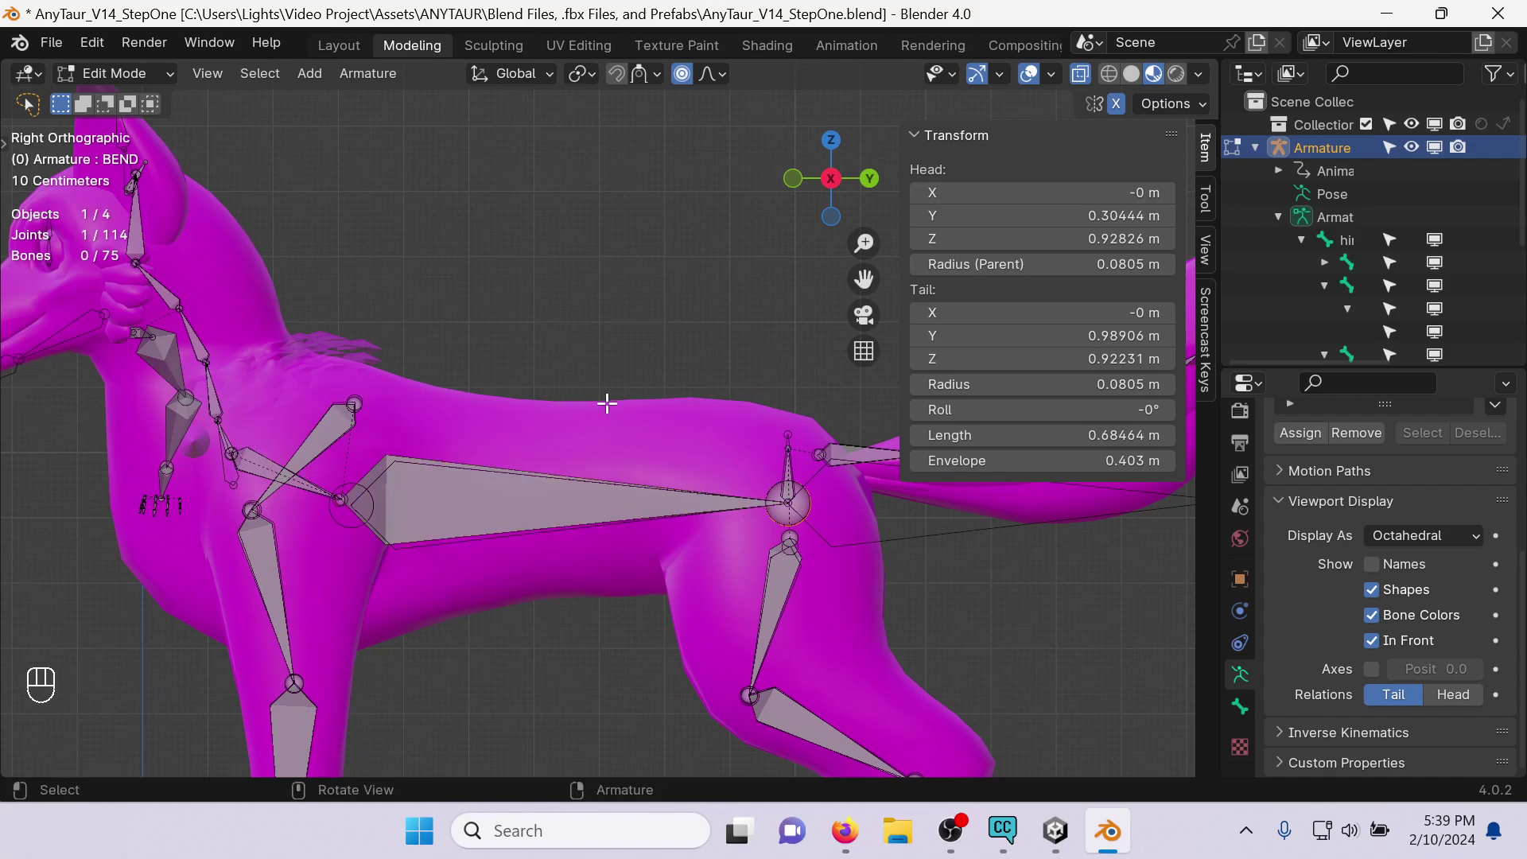
key(g)
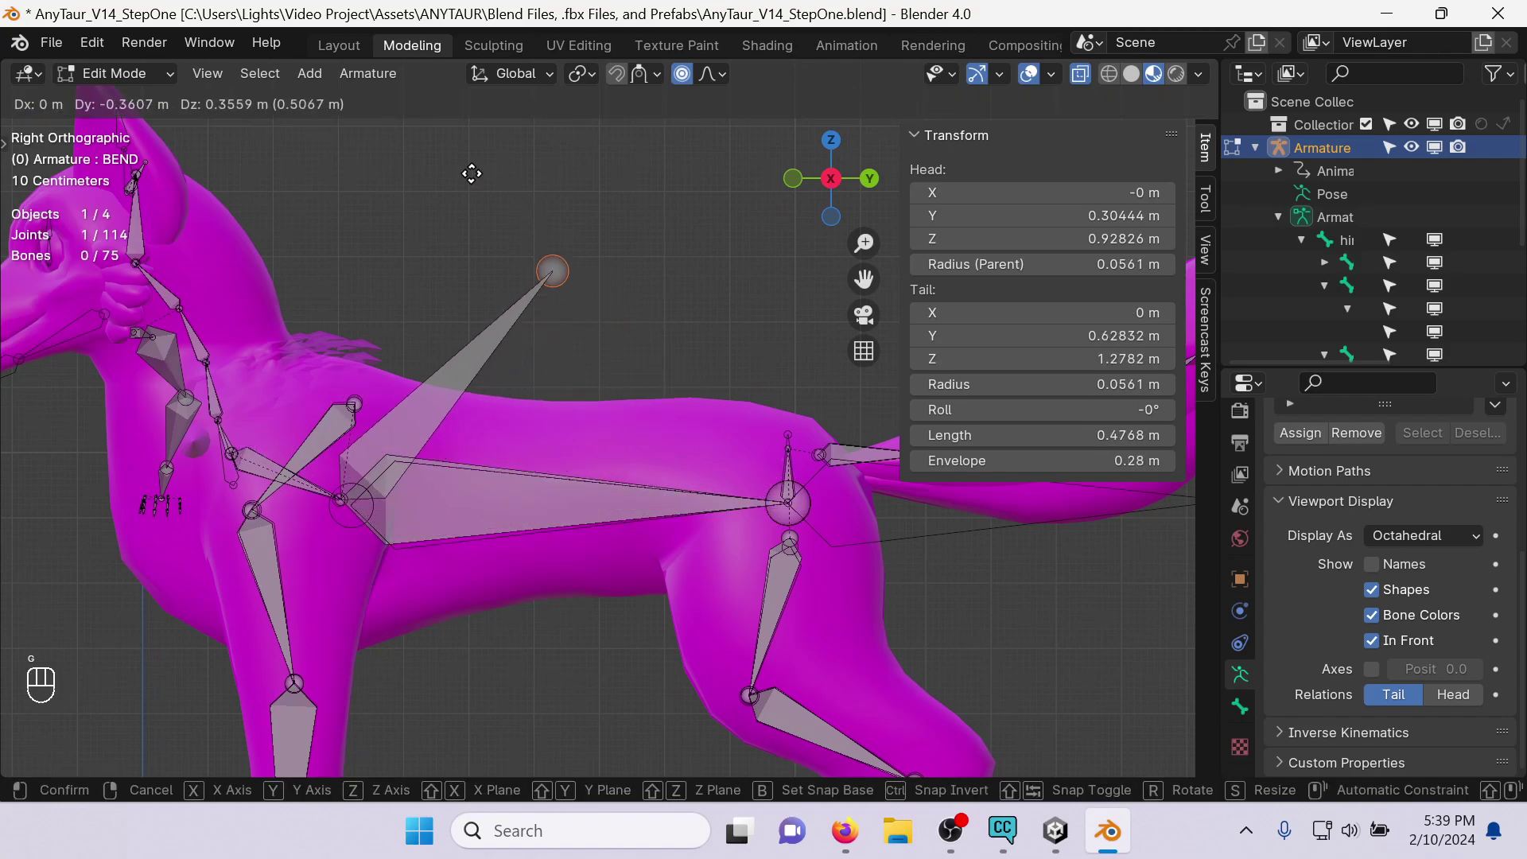
click(531, 232)
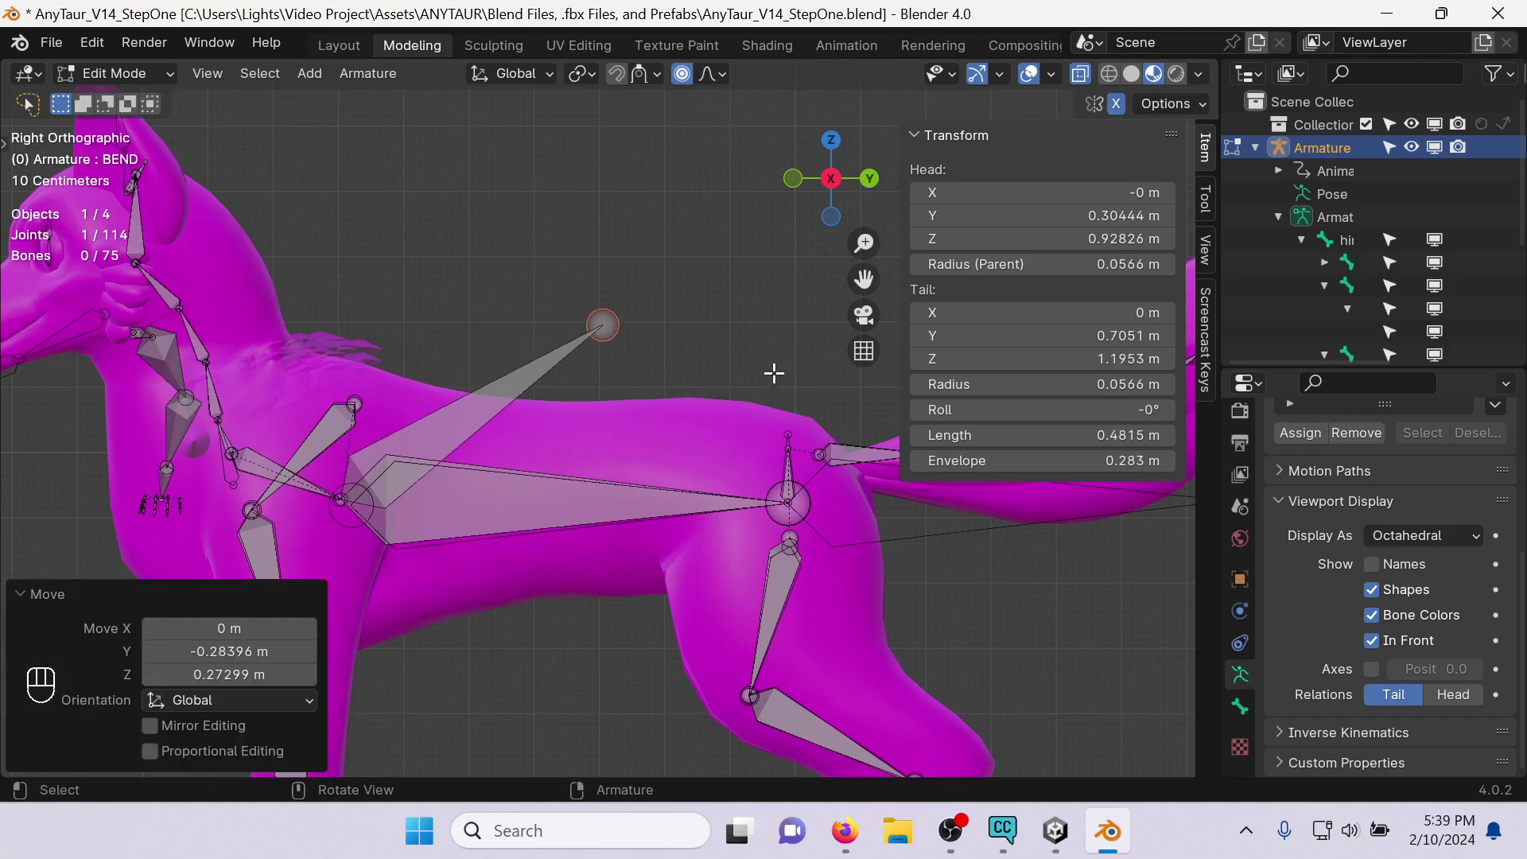
Reselect the BEND bone's raised tip and shift it about 0.049 m along Y and 0.021 m along Z.
click(790, 461)
drag(528, 263, 757, 310)
key(g)
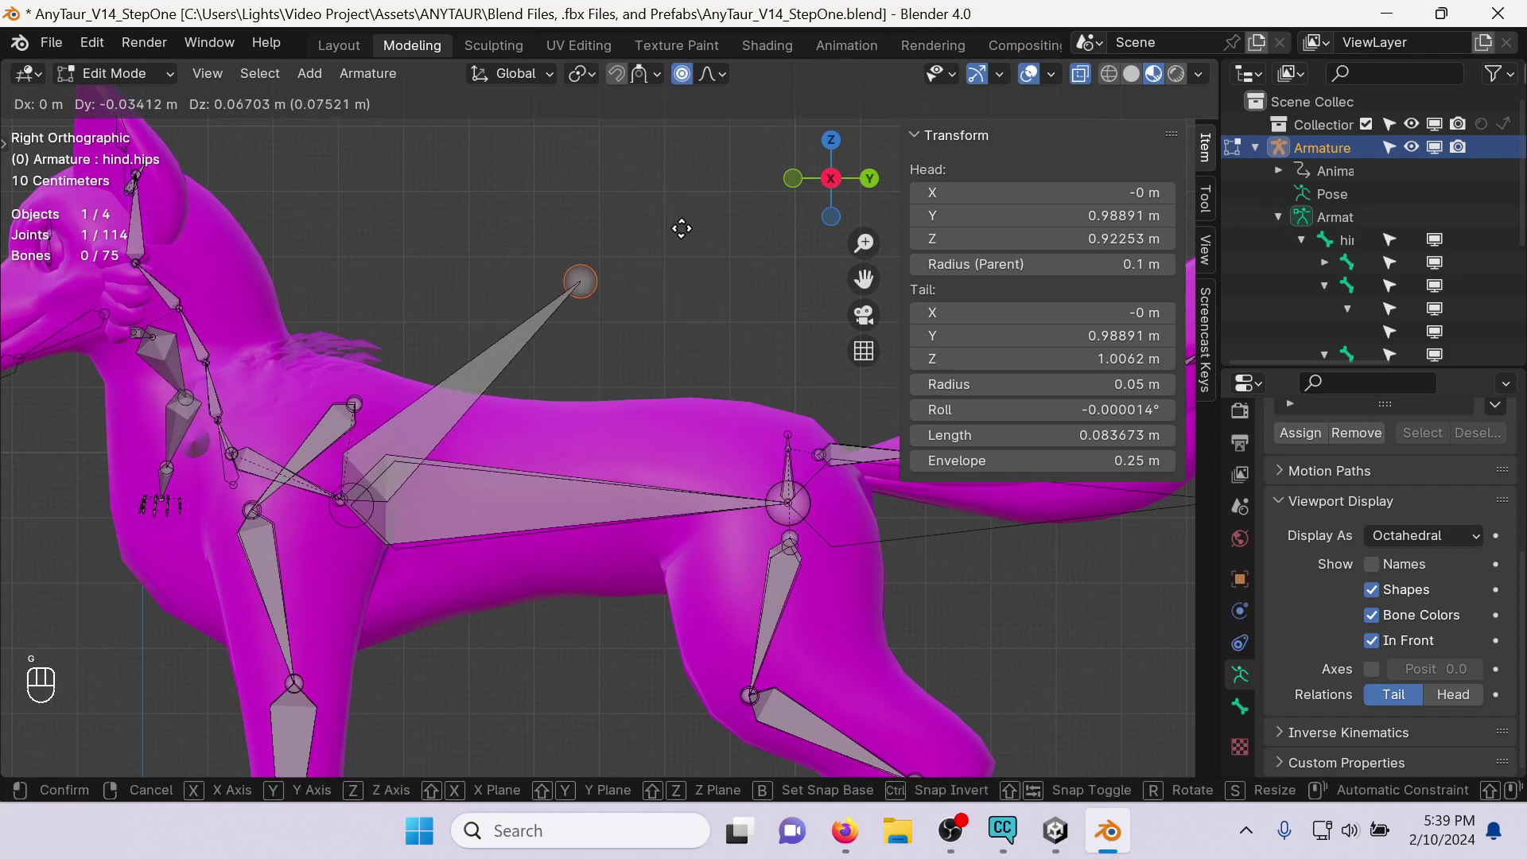
click(731, 243)
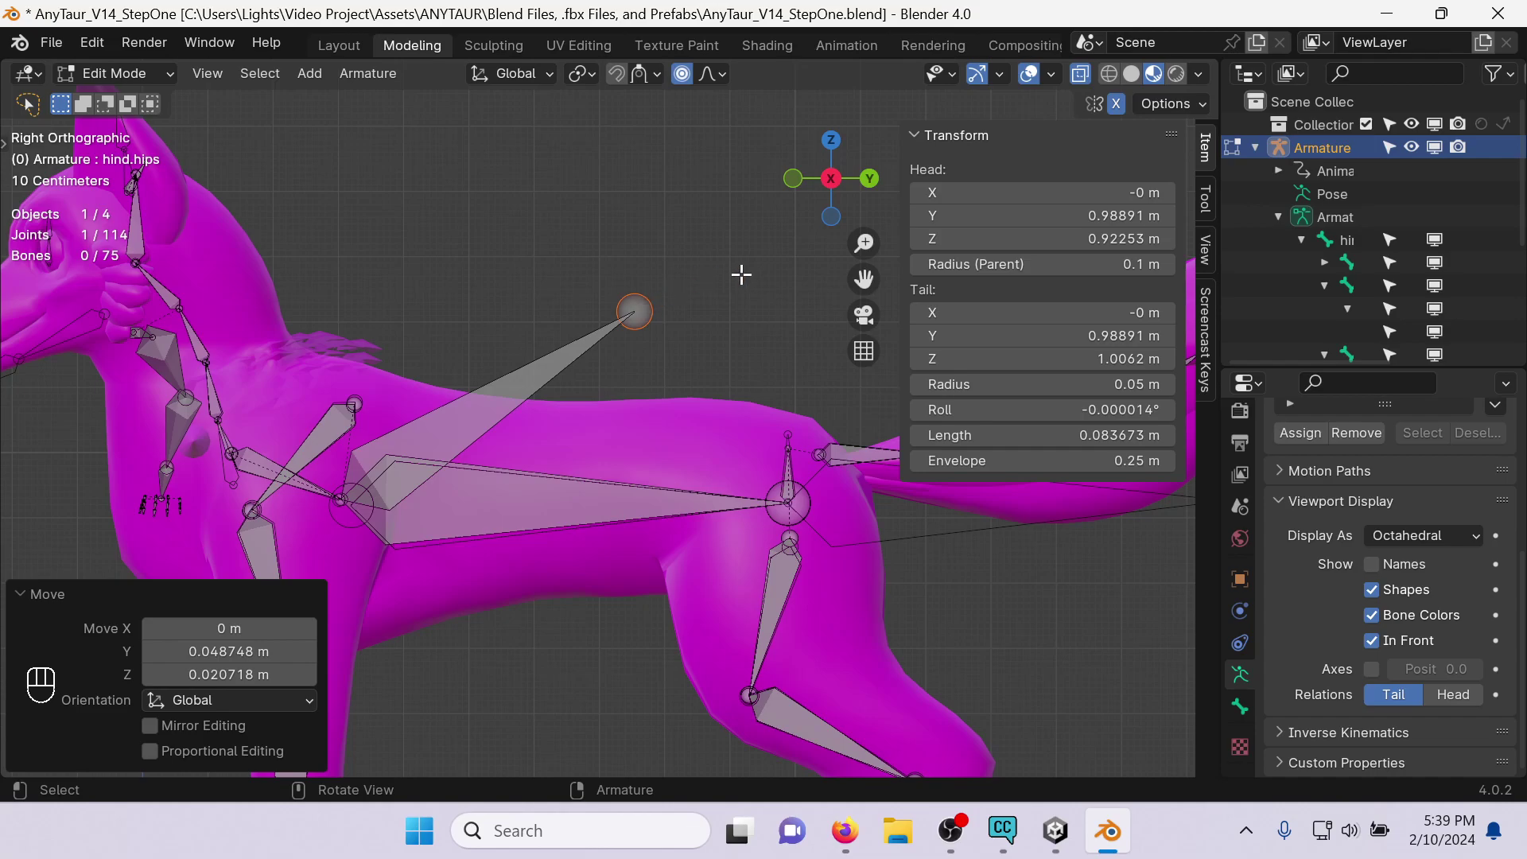
scroll(721, 267, down, 6)
scroll(718, 267, up, 2)
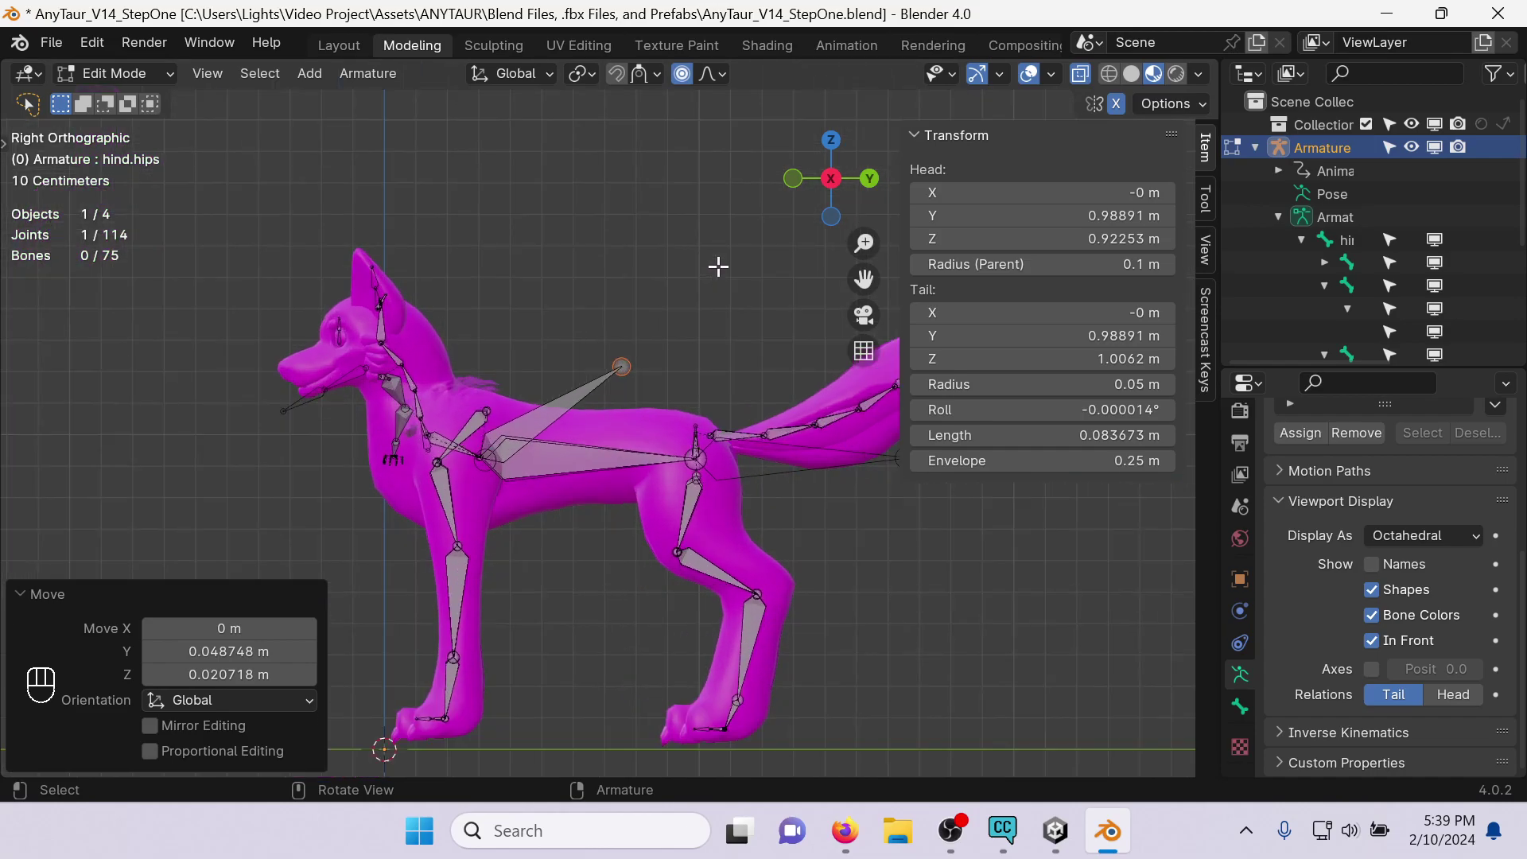
scroll(748, 244, up, 2)
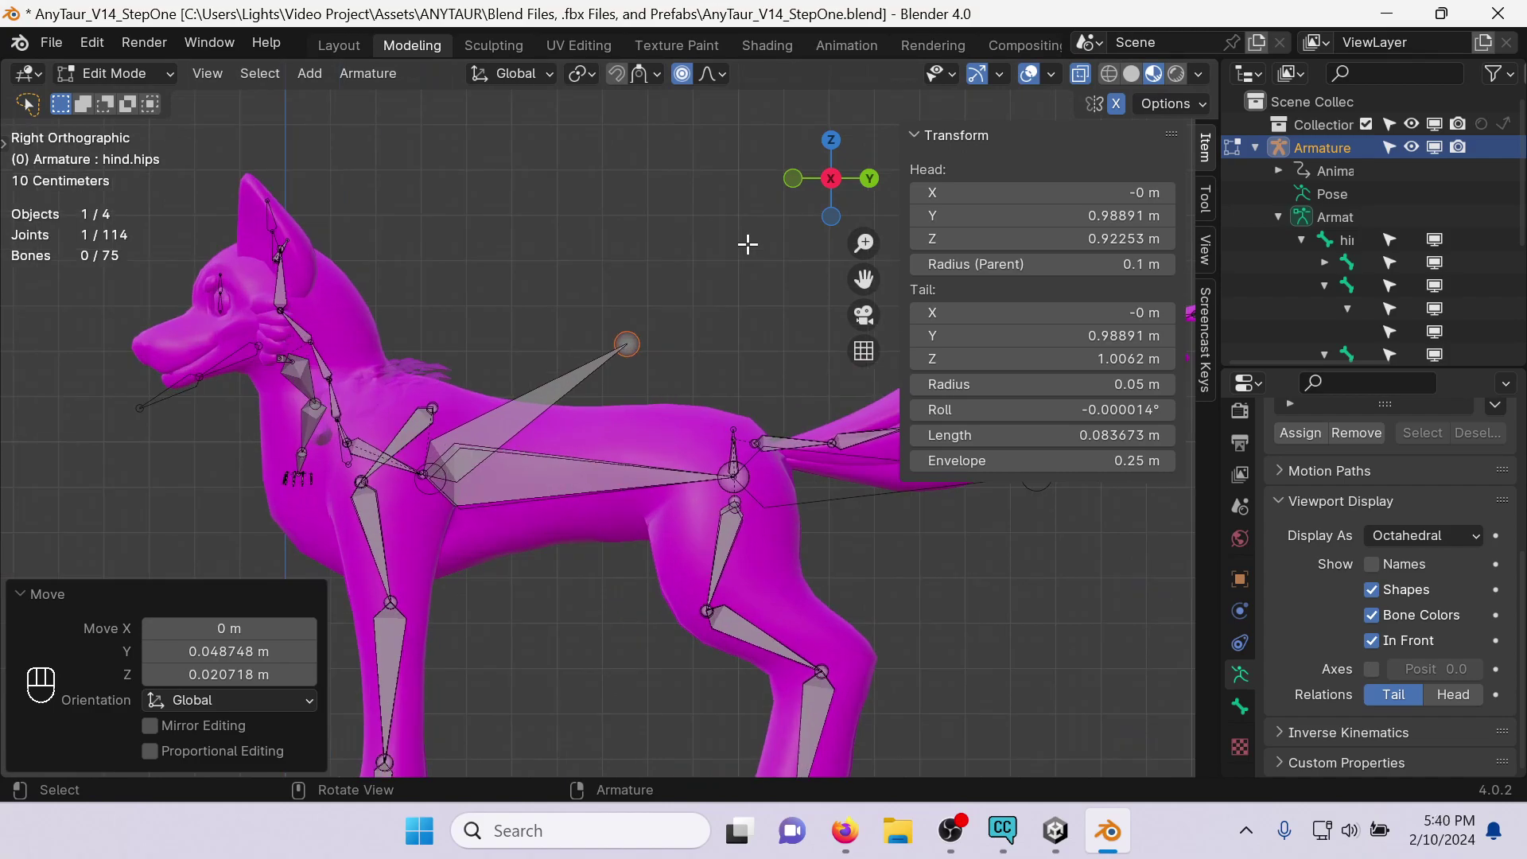
key(g)
key(Escape)
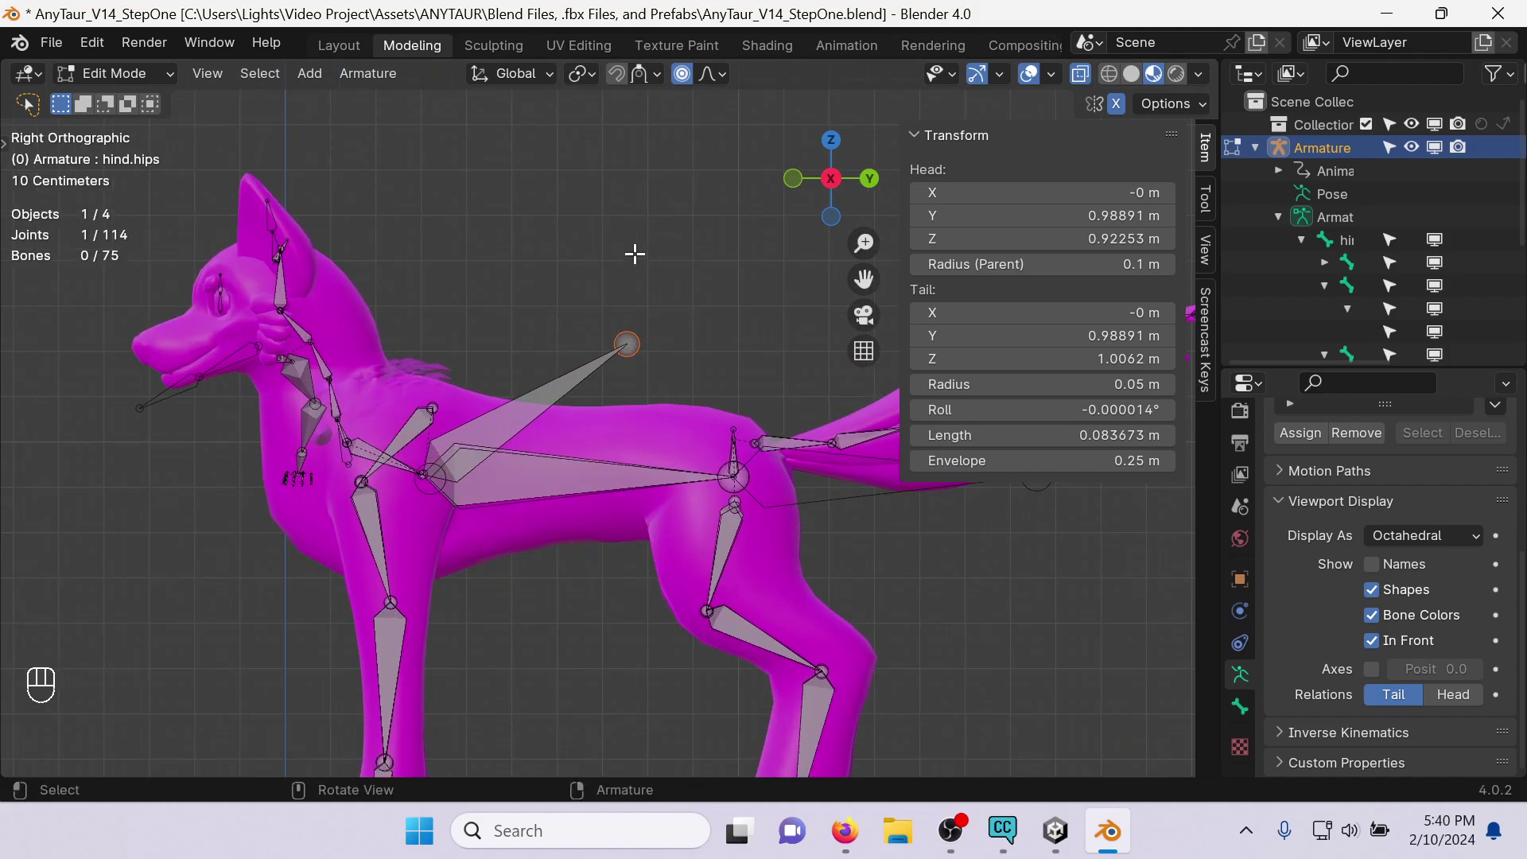
Move the BEND bone's raised tip back onto the hip joint, ending with a shift of about 0.140 m along Y and -0.300 m along Z, and save the file.
key(g)
click(674, 348)
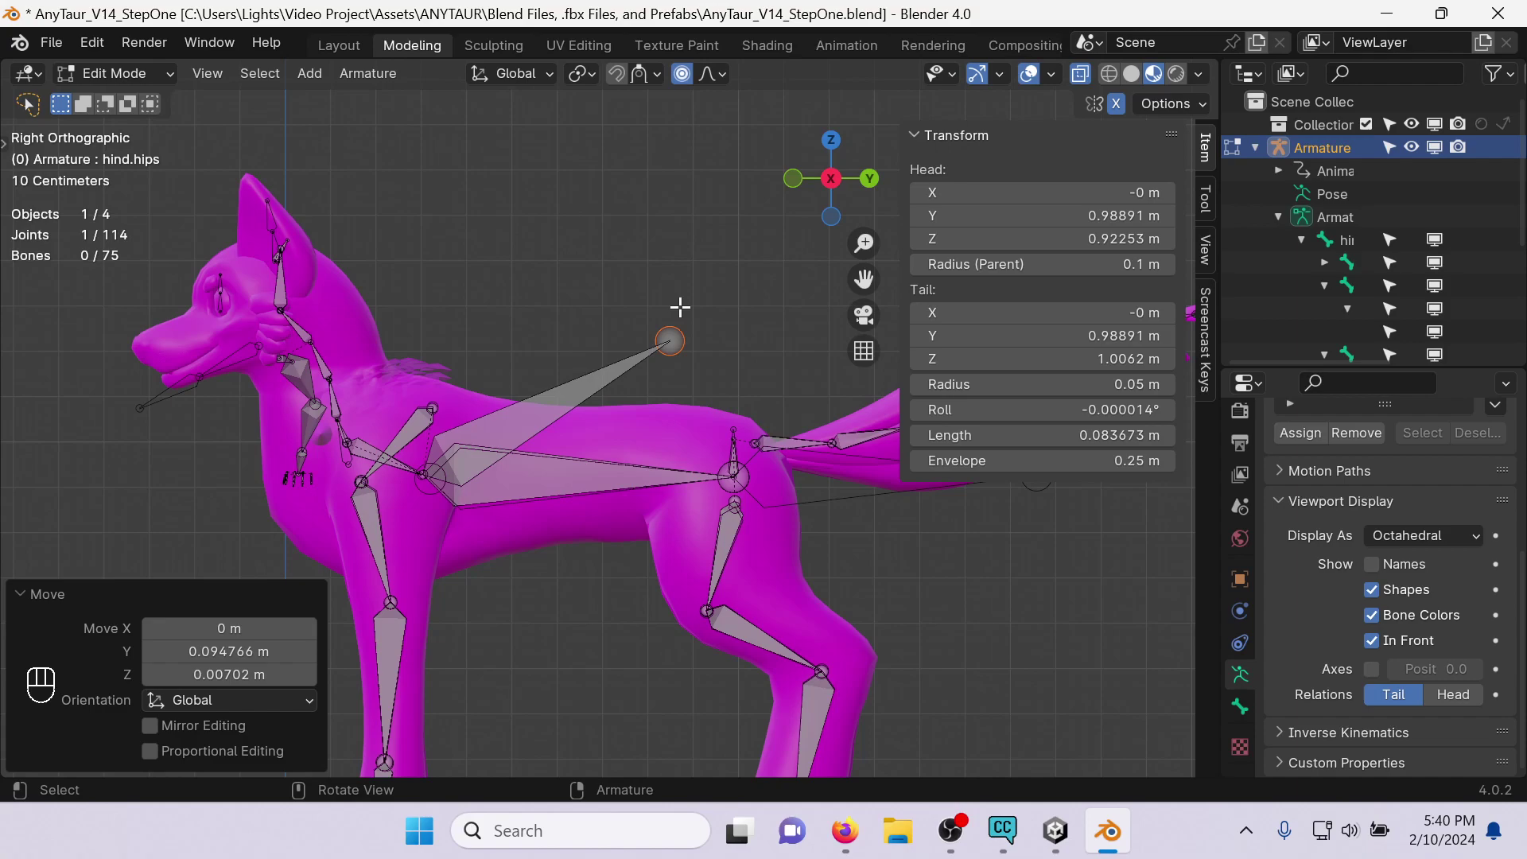
key(g)
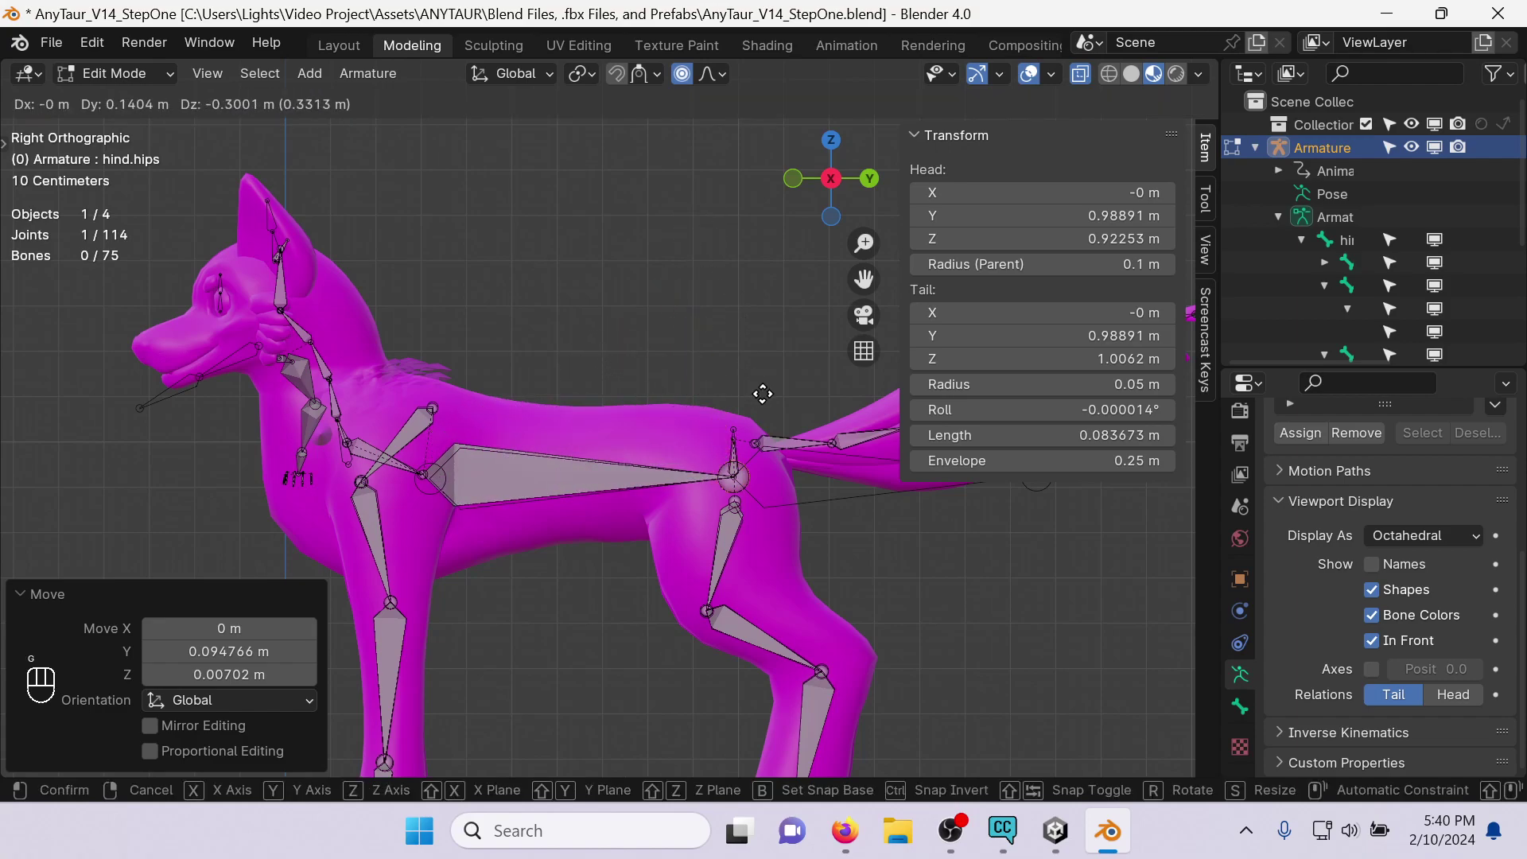
click(760, 393)
scroll(760, 397, up, 5)
shift+middle_drag(724, 434, 719, 448)
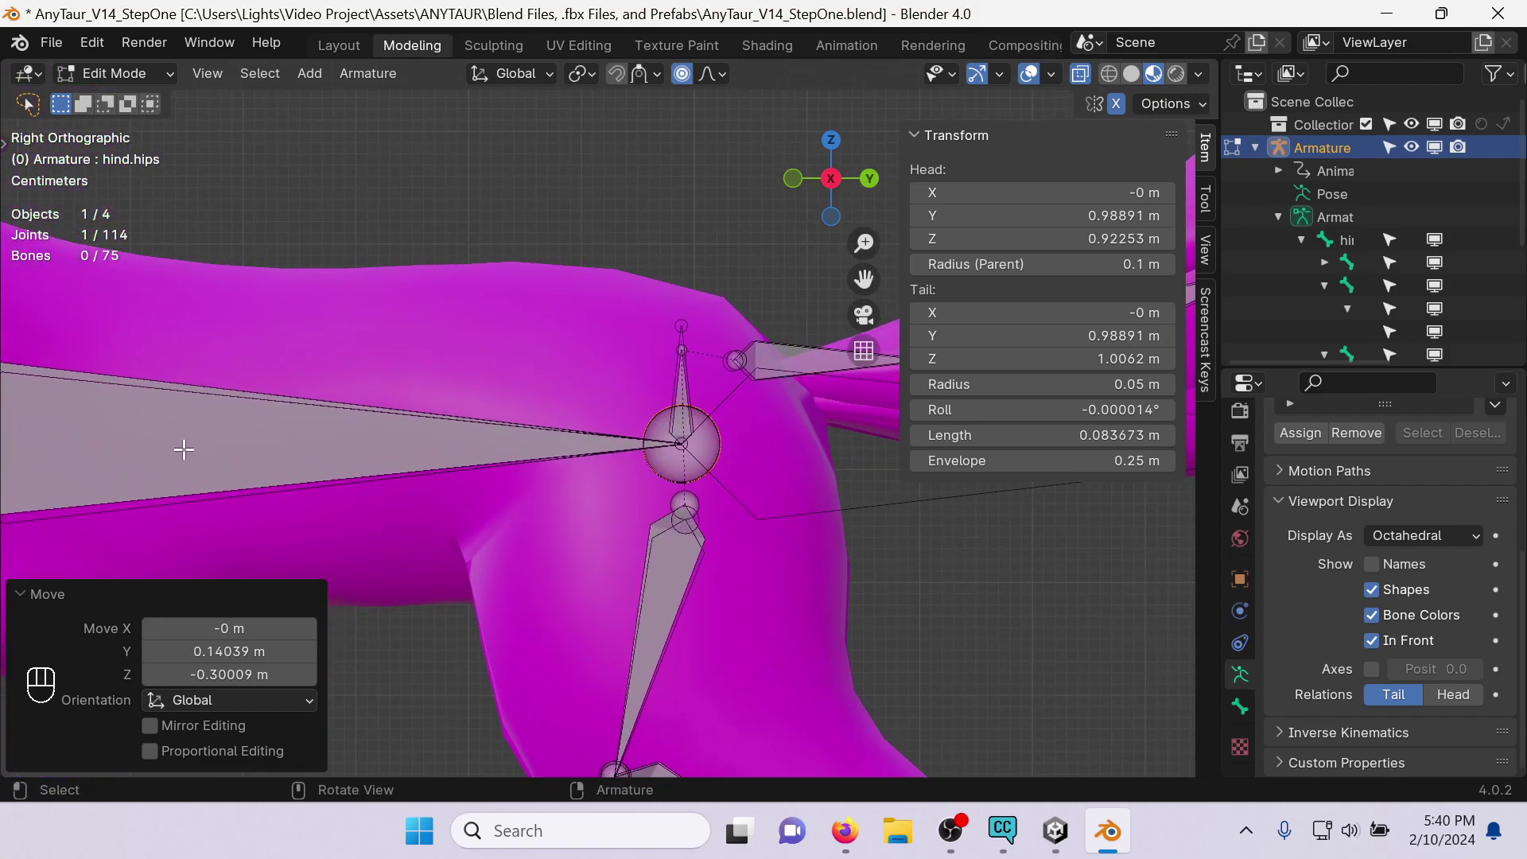
scroll(705, 423, down, 3)
scroll(597, 282, down, 3)
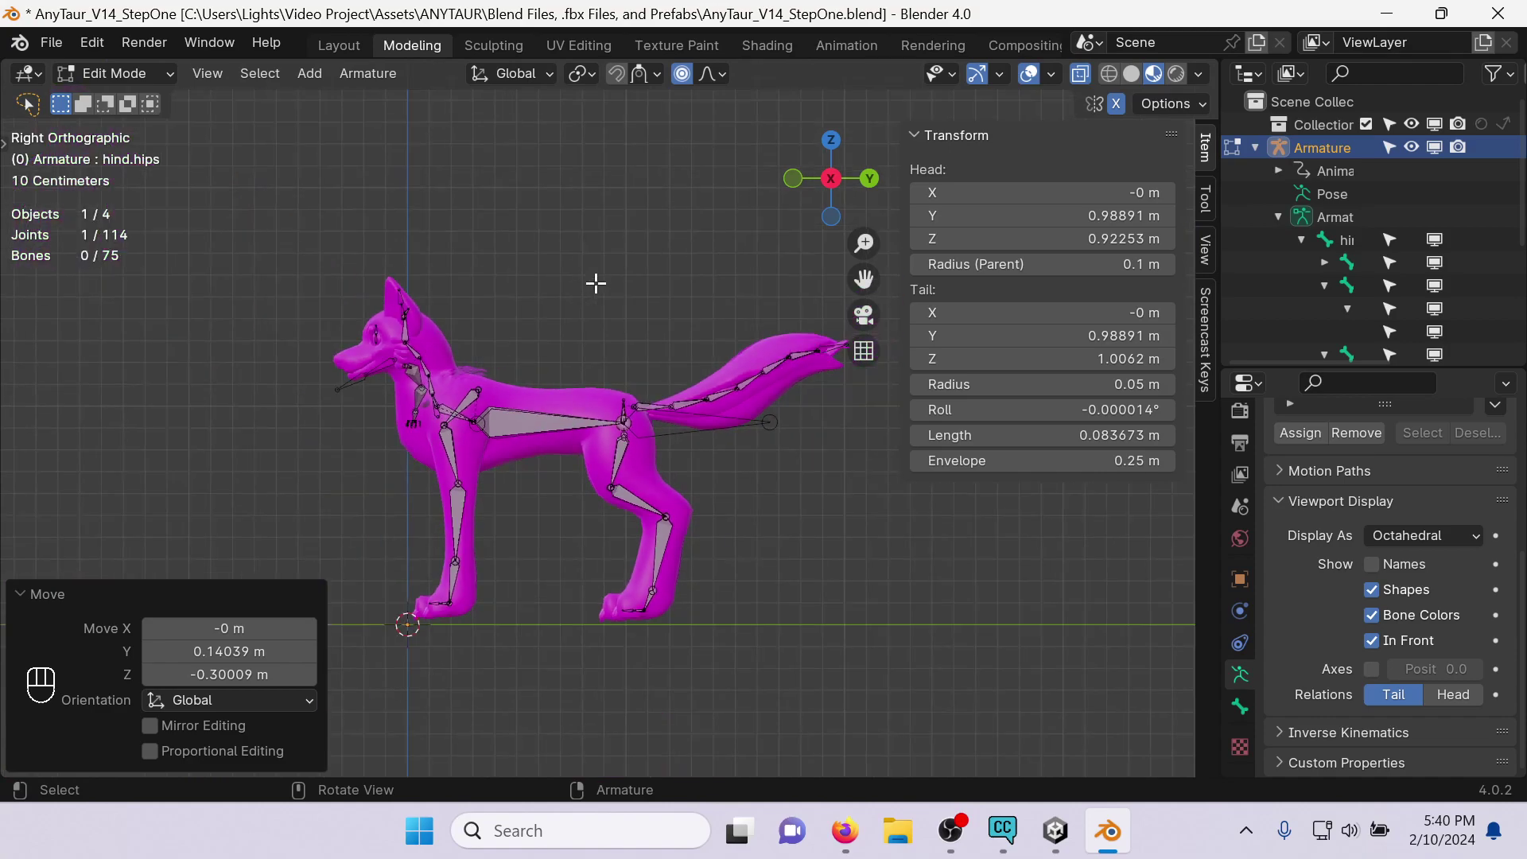
click(596, 282)
key(ctrl+s)
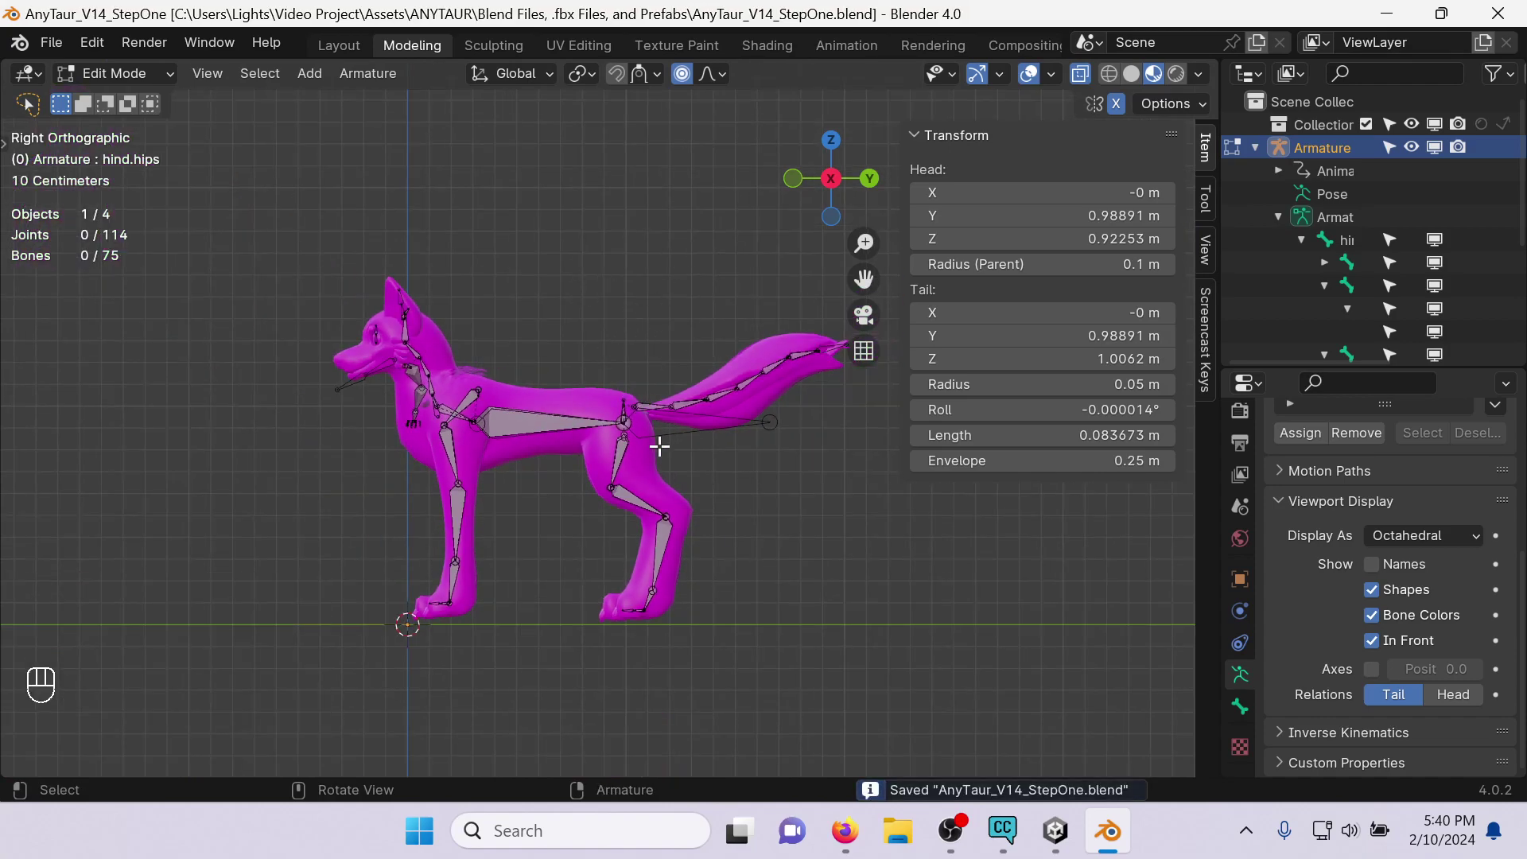
Examine from the front how the fore and hind leg bones line up with the model's legs.
middle_drag(660, 446, 803, 286)
click(840, 189)
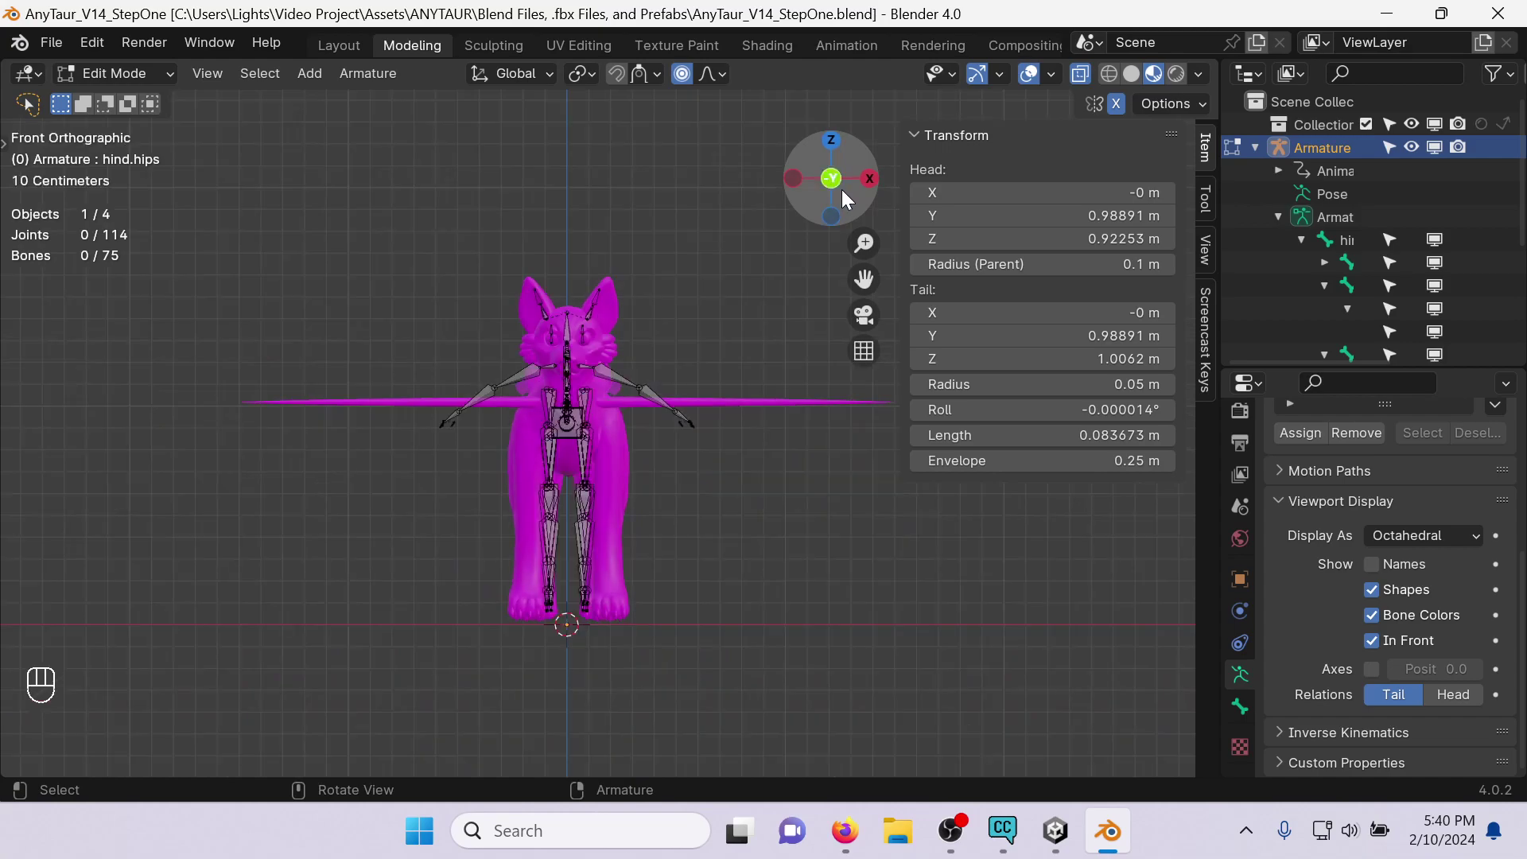
scroll(579, 559, up, 4)
shift+middle_drag(578, 559, 644, 350)
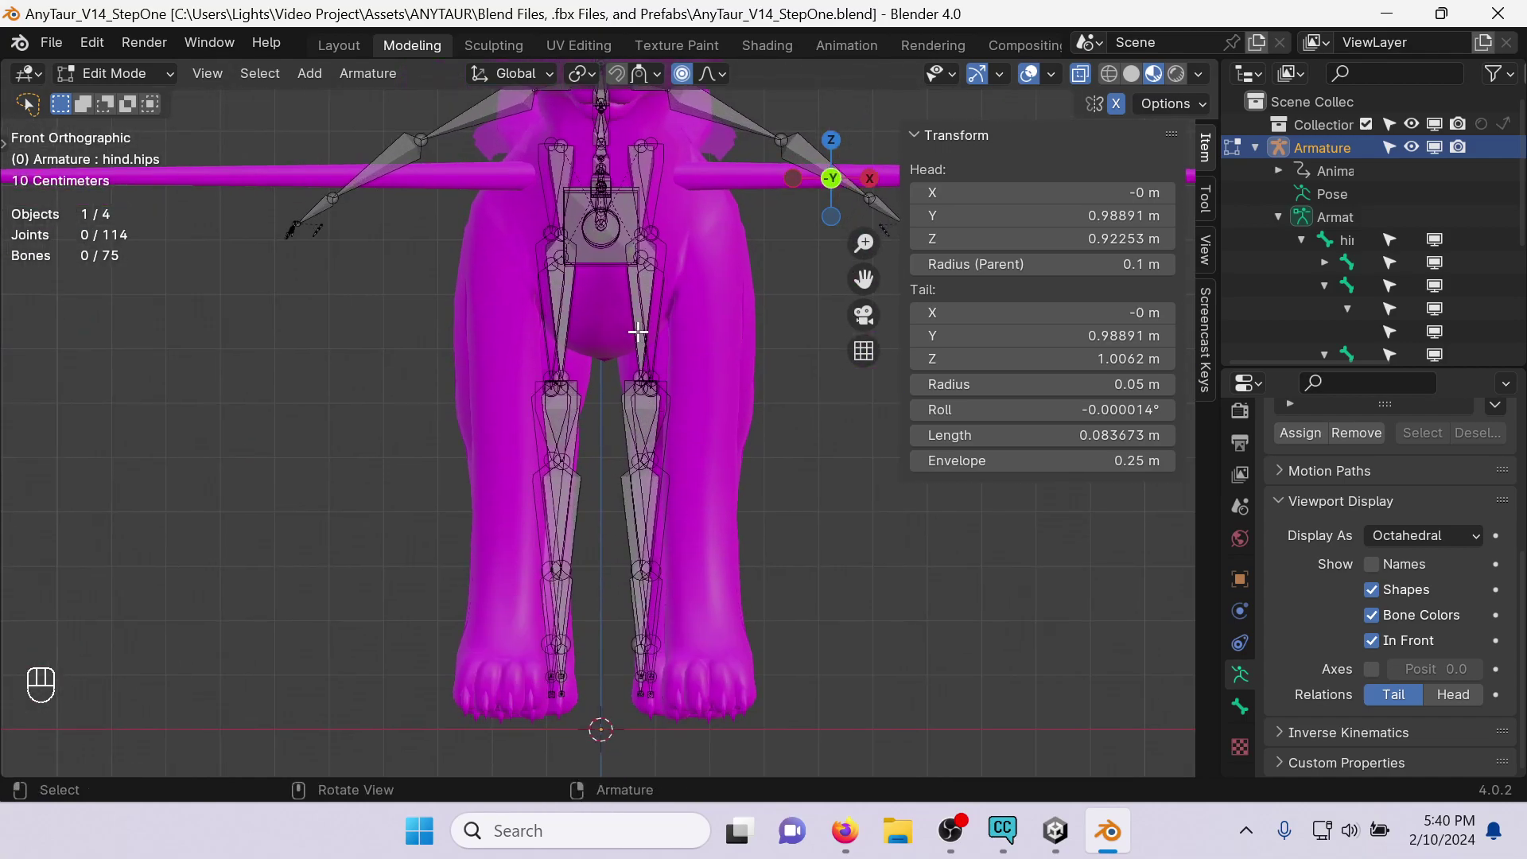
middle_drag(569, 513, 583, 403)
click(579, 350)
click(559, 510)
click(562, 578)
click(673, 368)
click(664, 585)
click(667, 637)
middle_drag(723, 521, 812, 249)
click(836, 183)
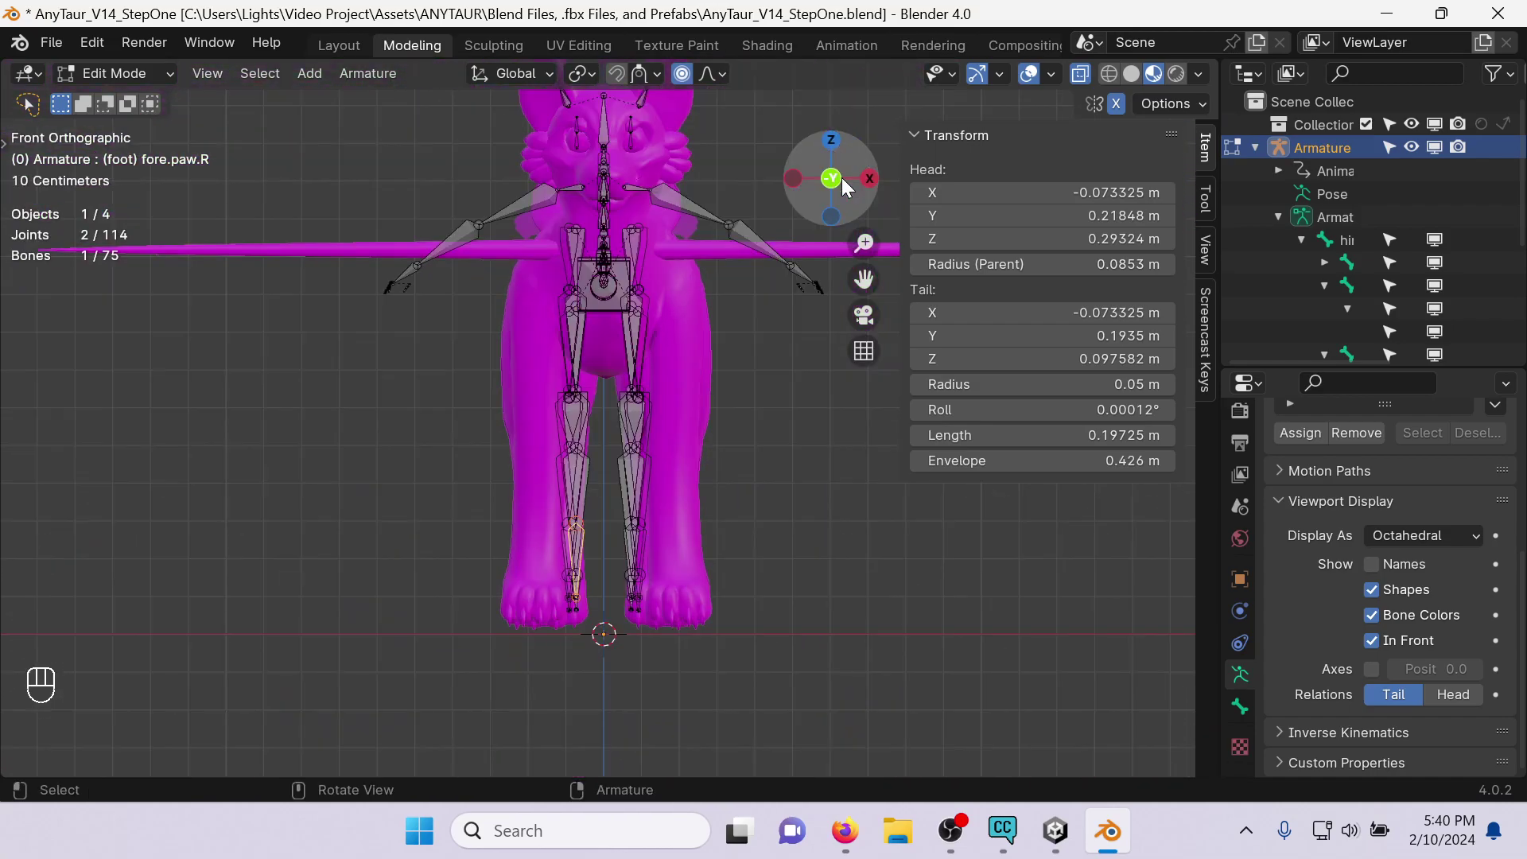
Try moving the right hind thigh bone and its lower joint, and undo the moves.
middle_drag(494, 373, 593, 403)
click(609, 400)
click(581, 406)
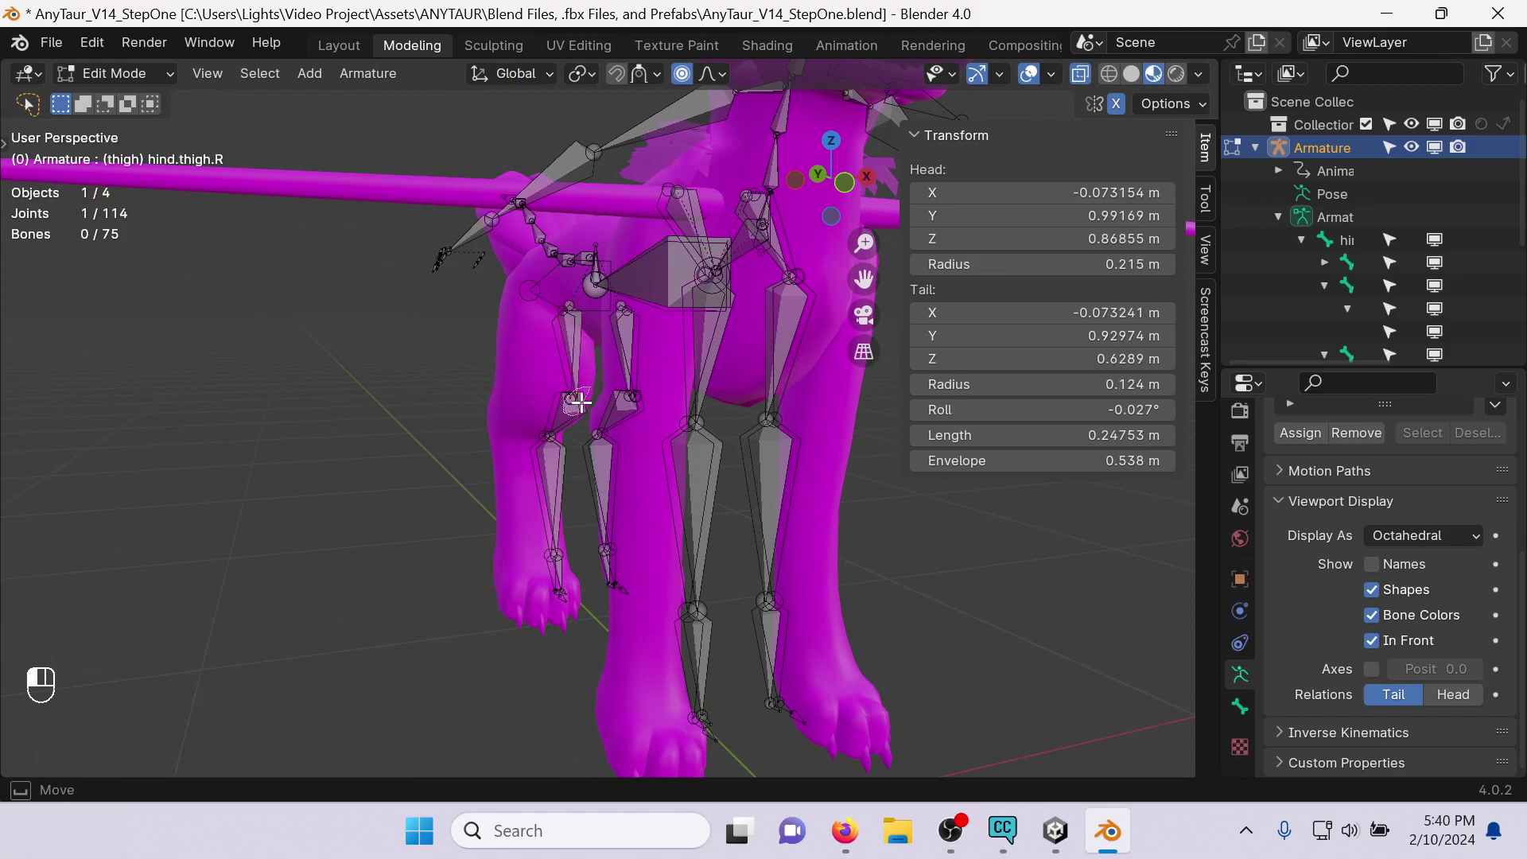
key(g)
click(598, 393)
key(ctrl+z)
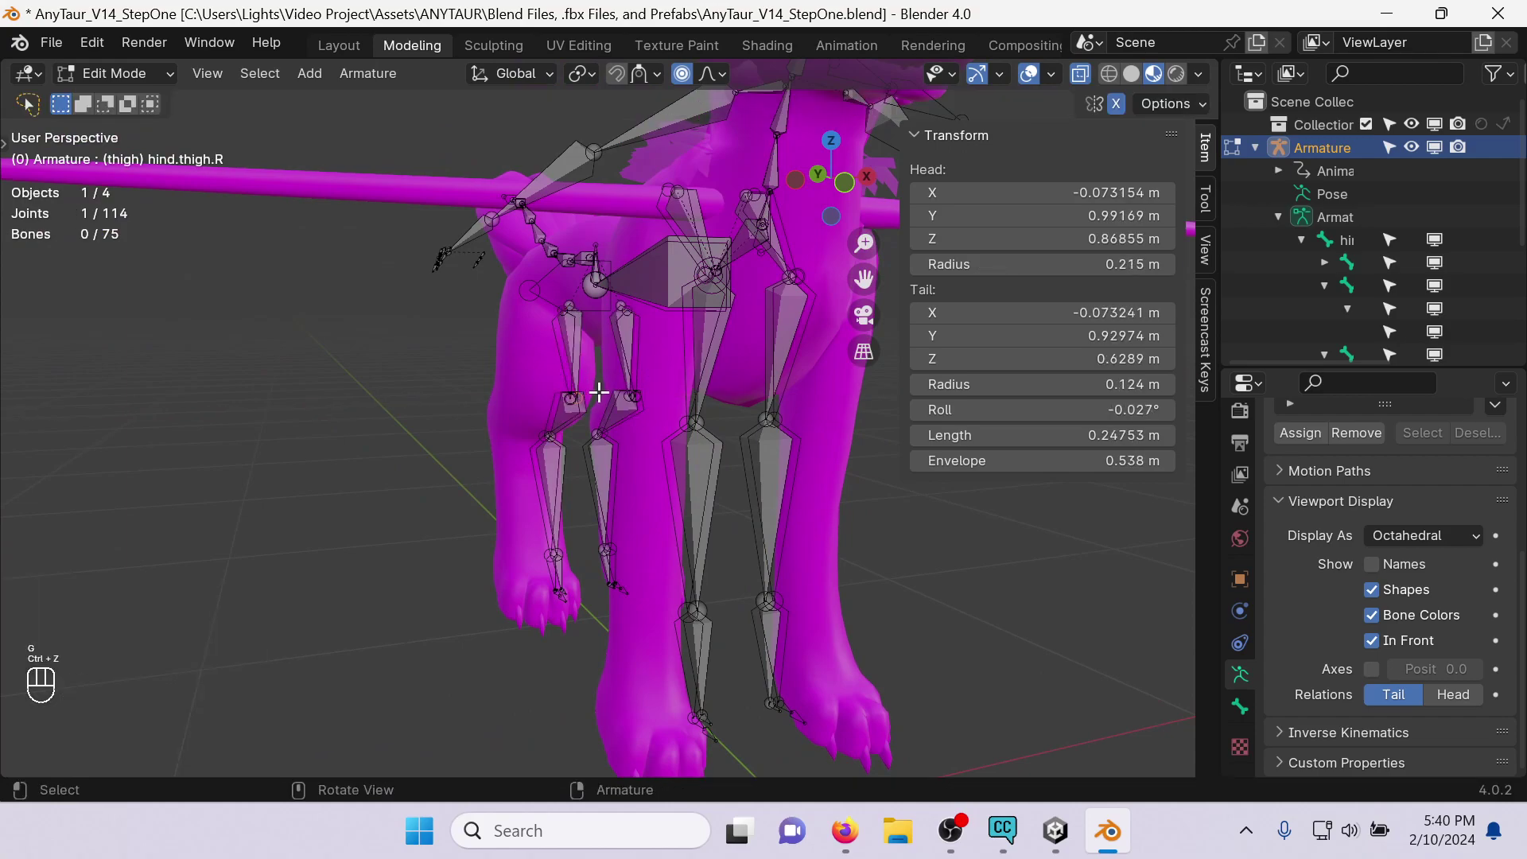
click(579, 355)
key(g)
click(576, 390)
key(ctrl+z)
Move the lower joint of hind.thigh.R outward along X to about -0.146 m.
click(576, 406)
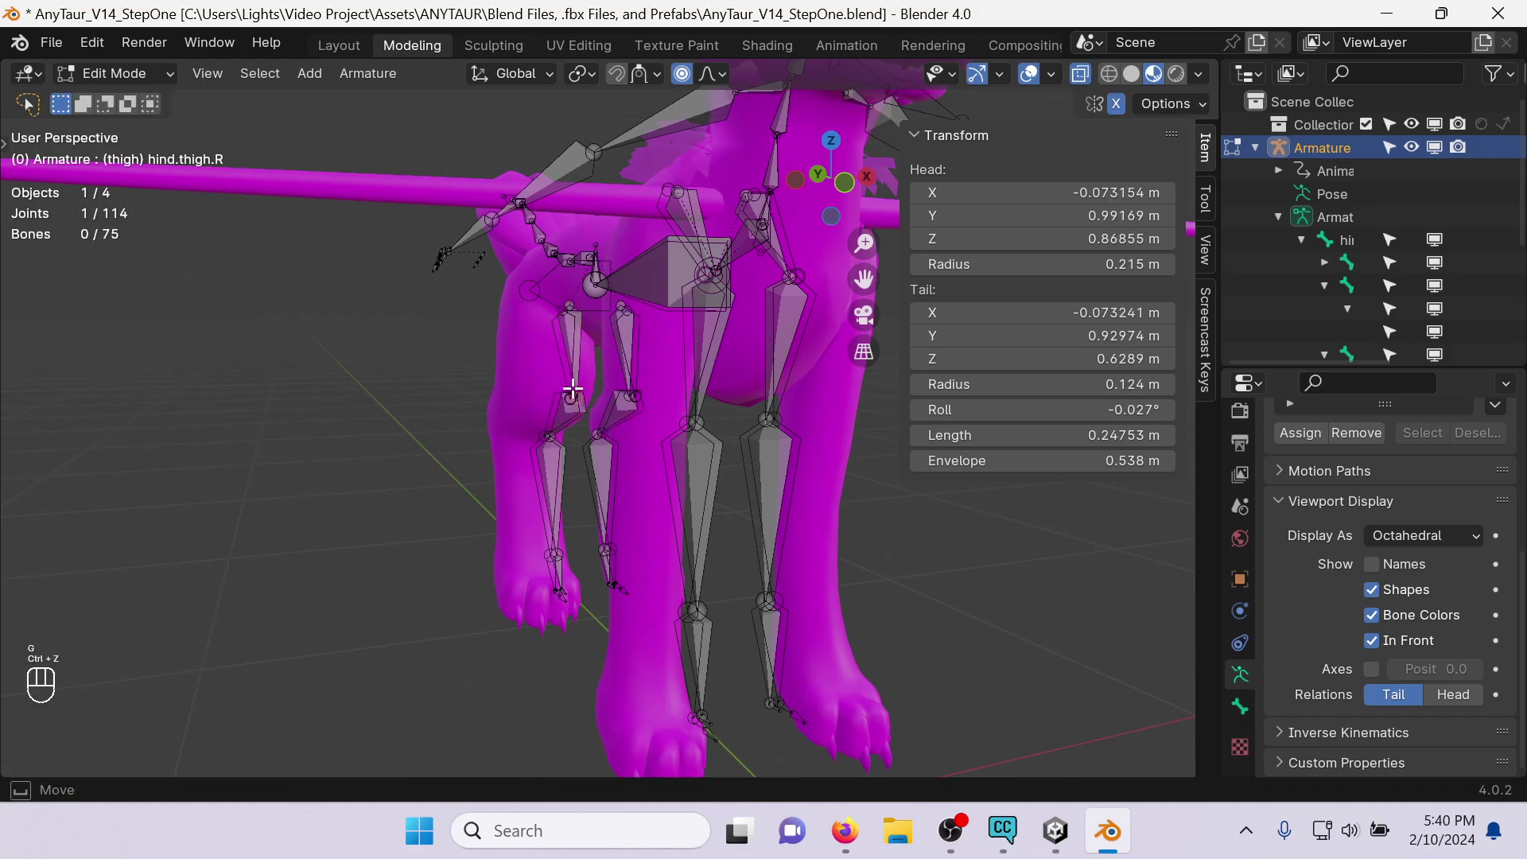
key(g)
click(589, 379)
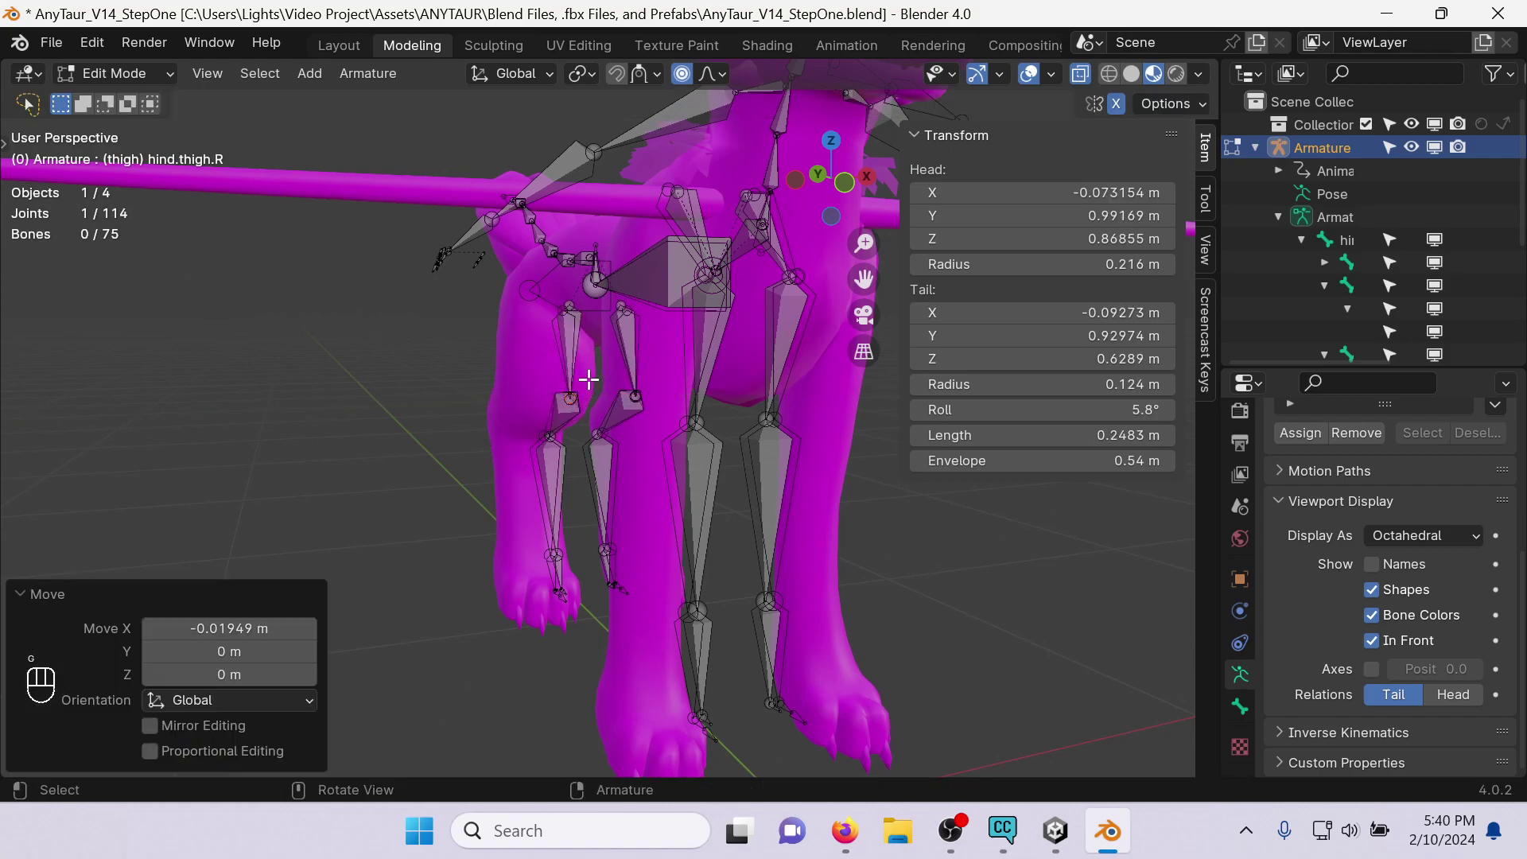
mouse_move(556, 436)
middle_down()
mouse_move(570, 416)
mouse_move(556, 409)
mouse_move(589, 425)
mouse_move(549, 380)
mouse_move(561, 358)
mouse_move(547, 438)
middle_up()
key(g)
key(x)
click(572, 403)
Move the right hind leg's hock joint and the paw bone below it outward along X, in line with the leg.
key(g)
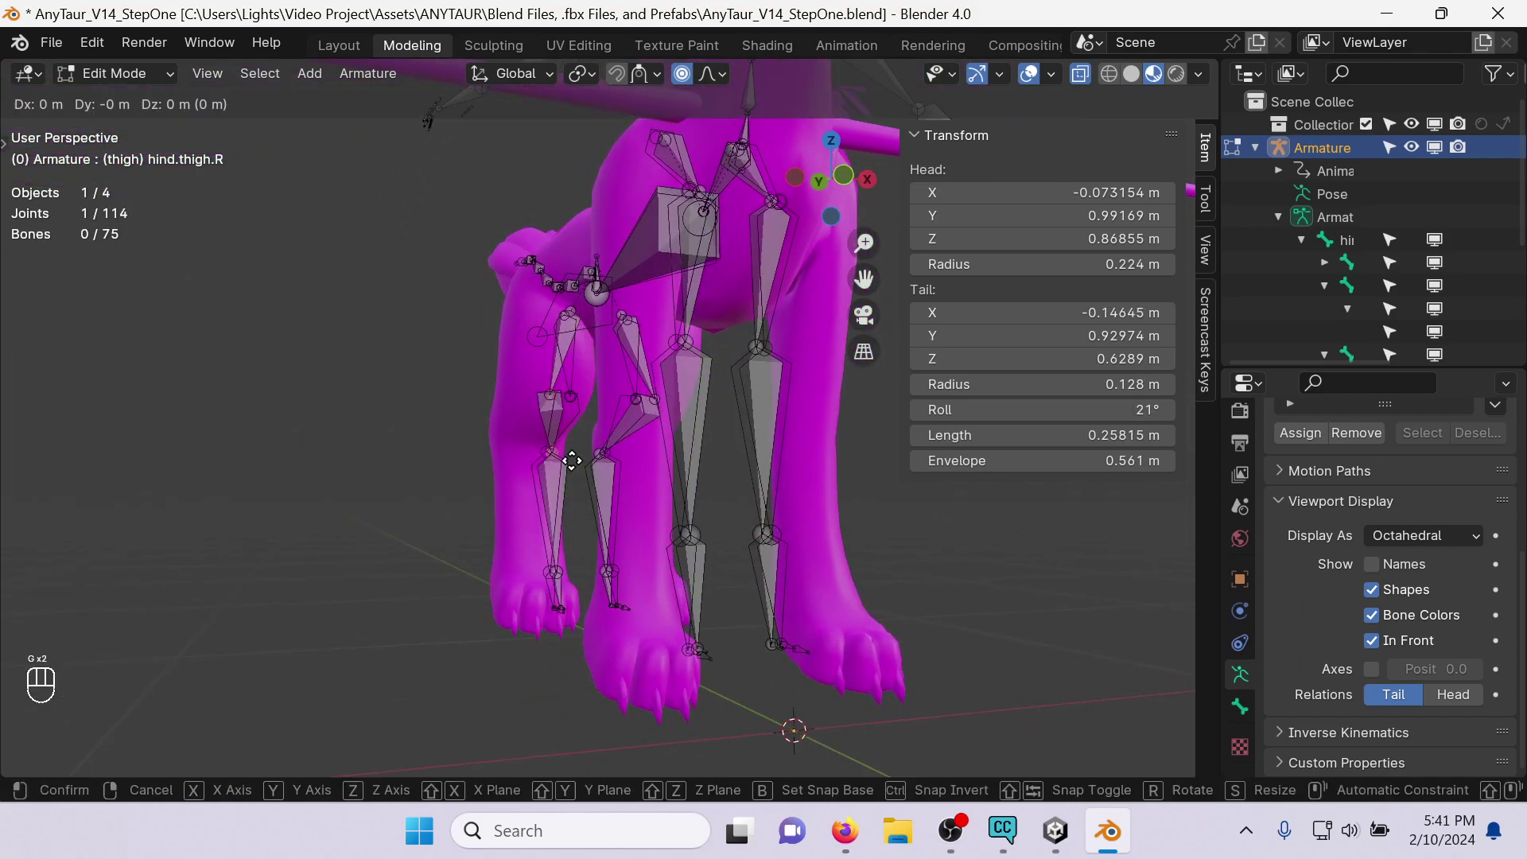
key(x)
click(552, 477)
click(546, 636)
key(g)
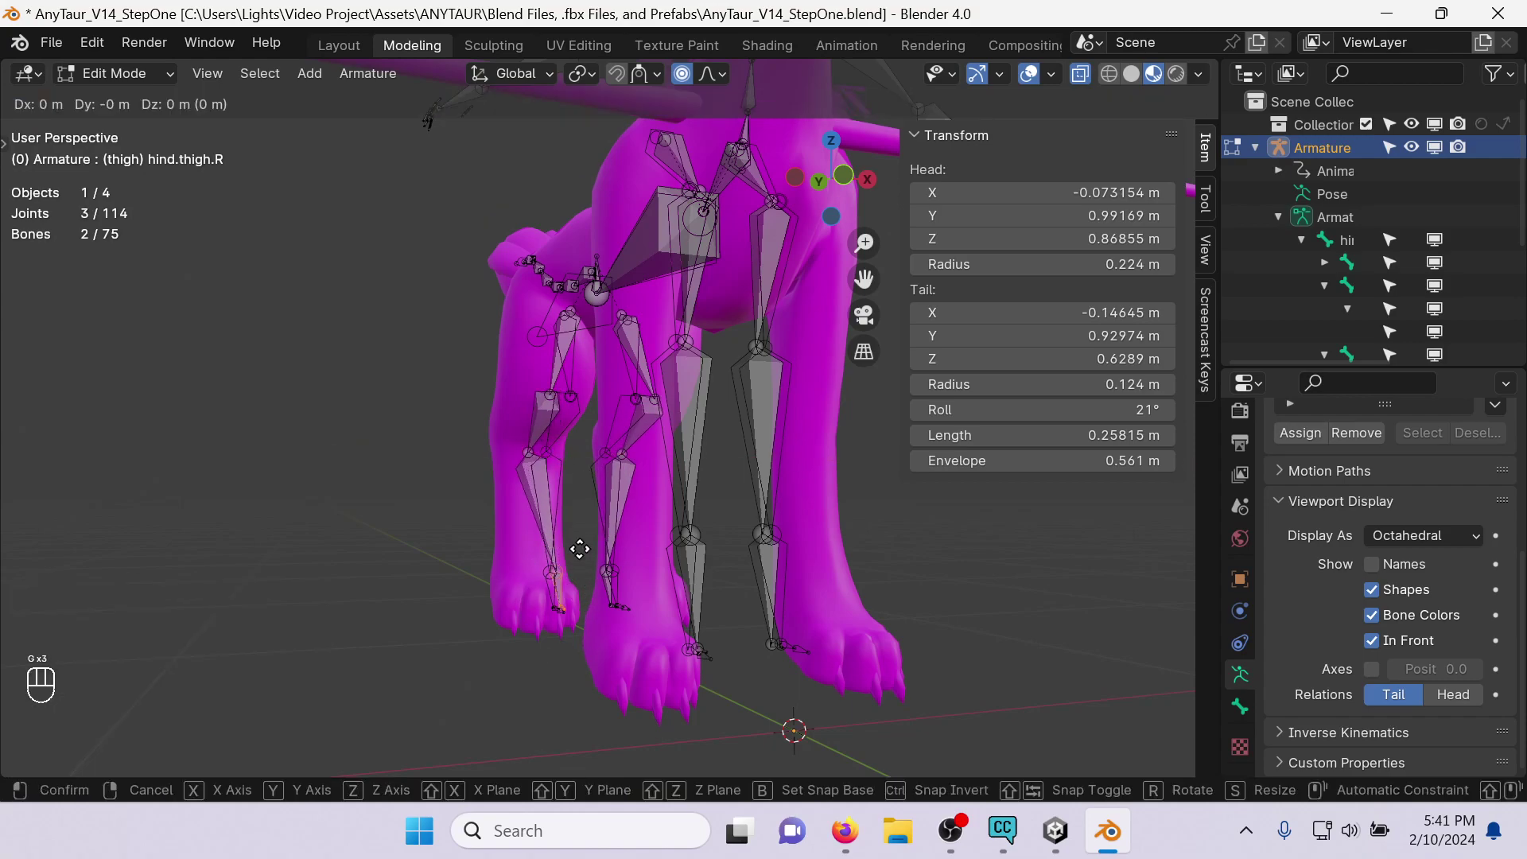
key(x)
click(559, 549)
Try moving the upper joint of the right hind thigh bone, and undo the move.
click(569, 312)
key(g)
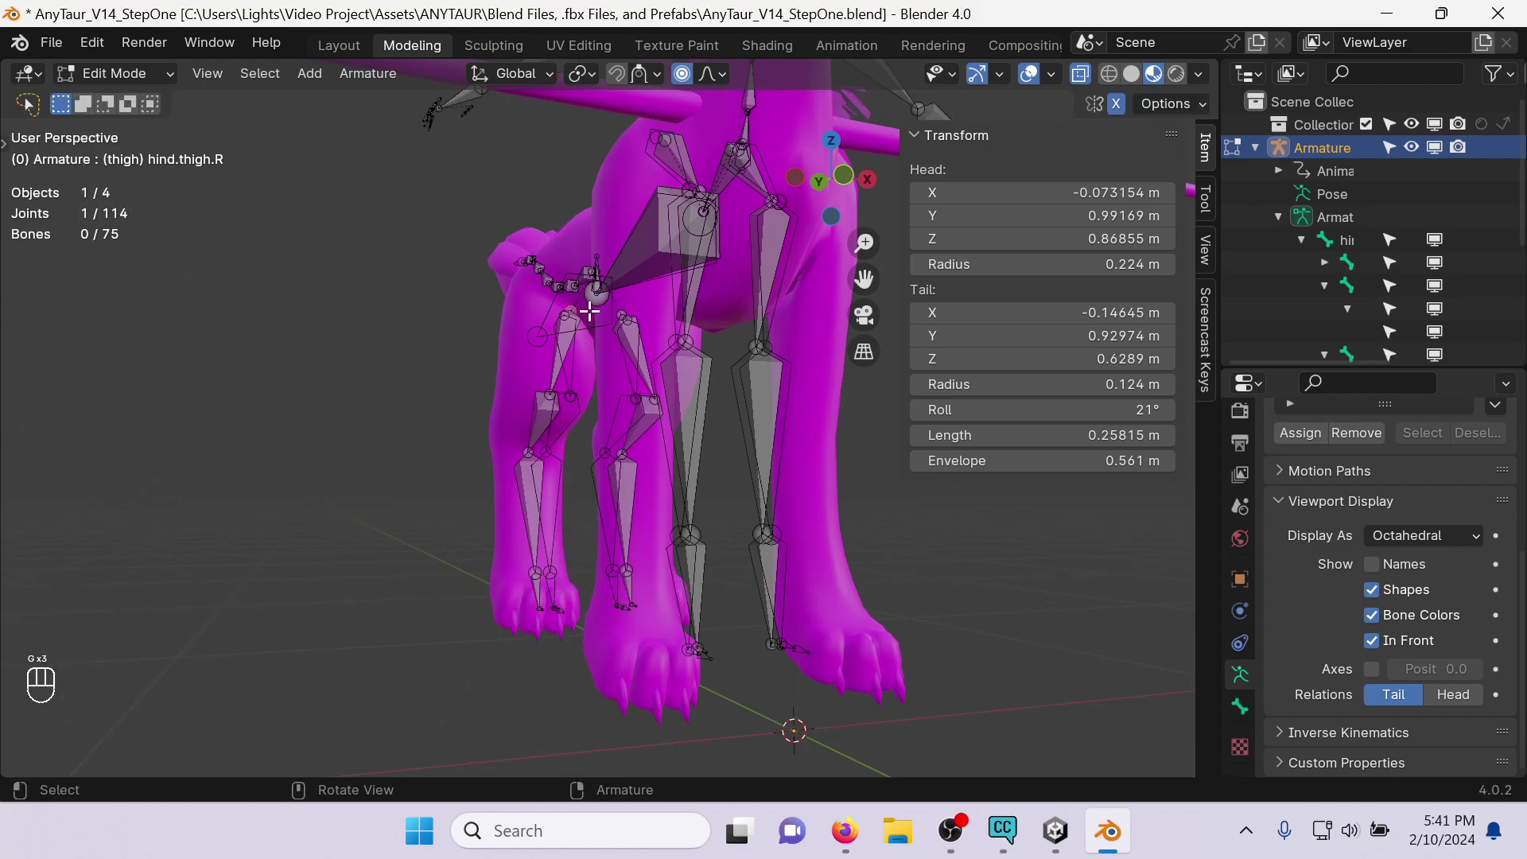
click(563, 282)
mouse_move(562, 283)
middle_down()
mouse_move(518, 265)
mouse_move(584, 262)
middle_up()
key(ctrl+z)
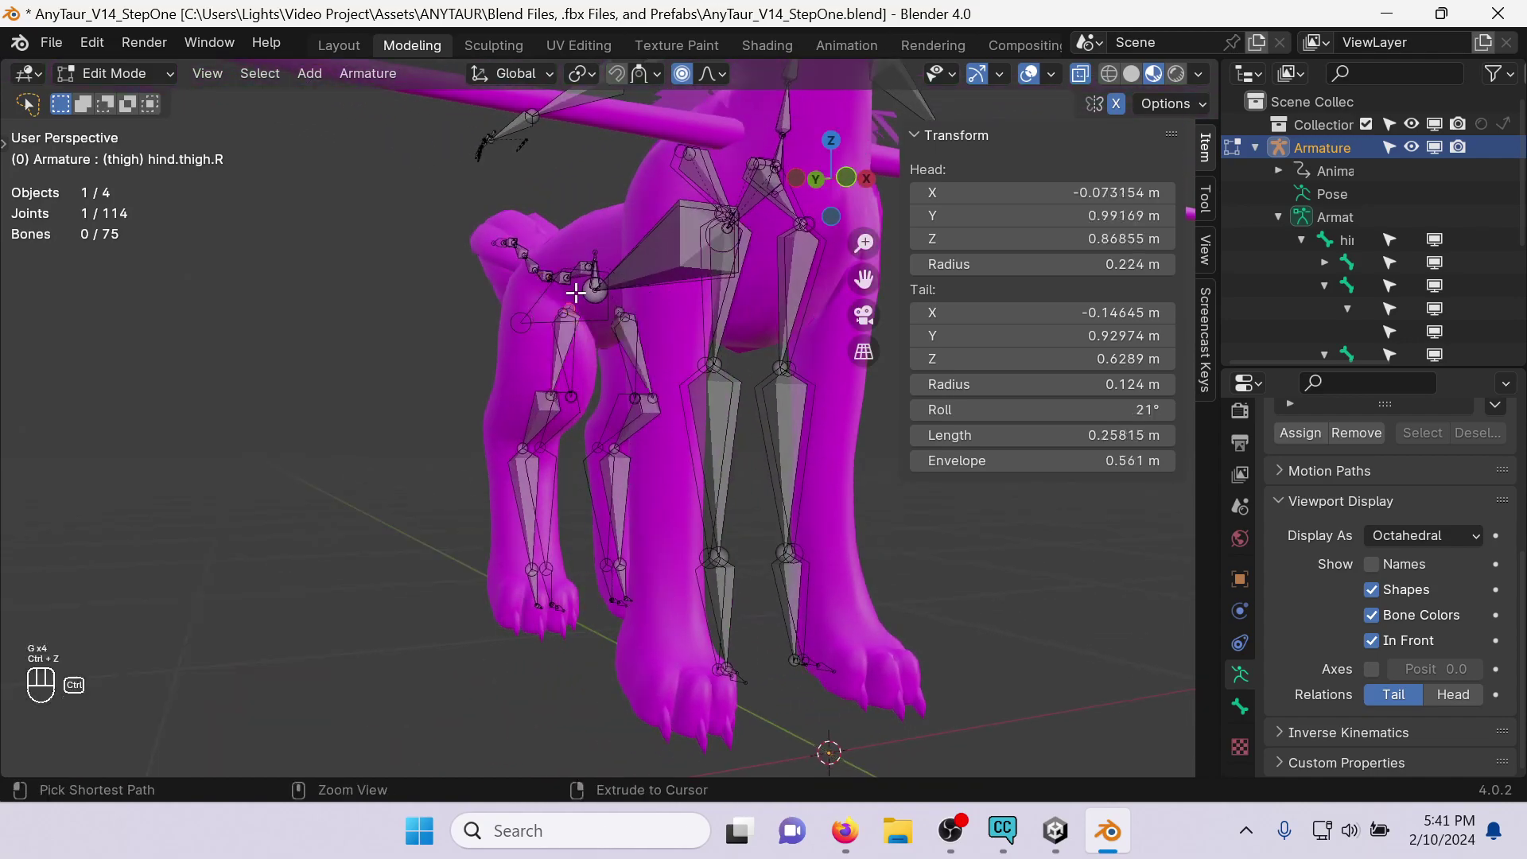
Move the right foreleg's upper and middle joints outward along X to sit inside the leg.
middle_drag(608, 441, 718, 171)
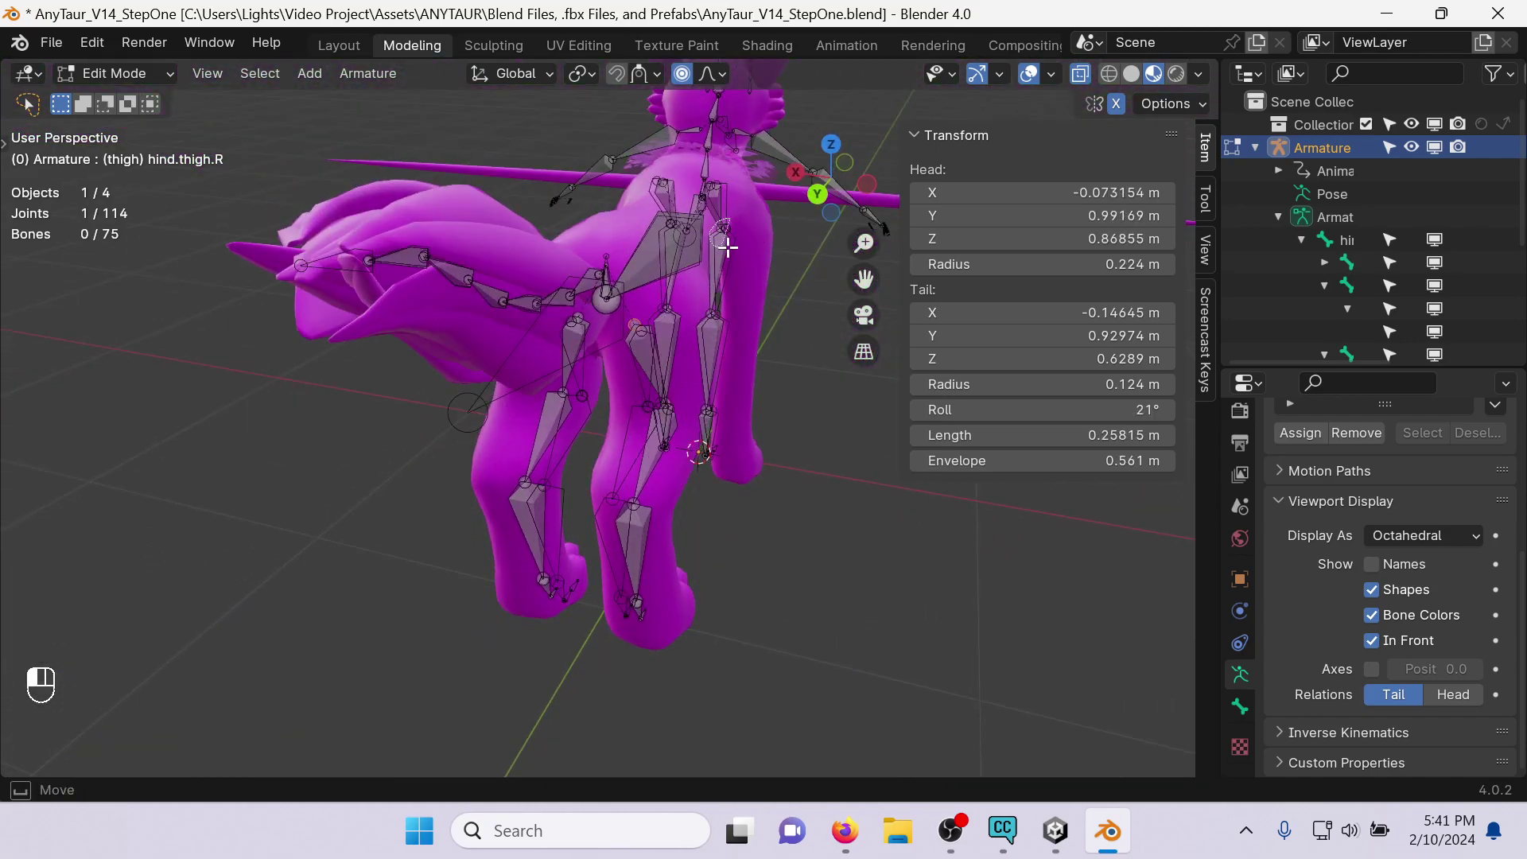
key(g)
key(x)
click(744, 302)
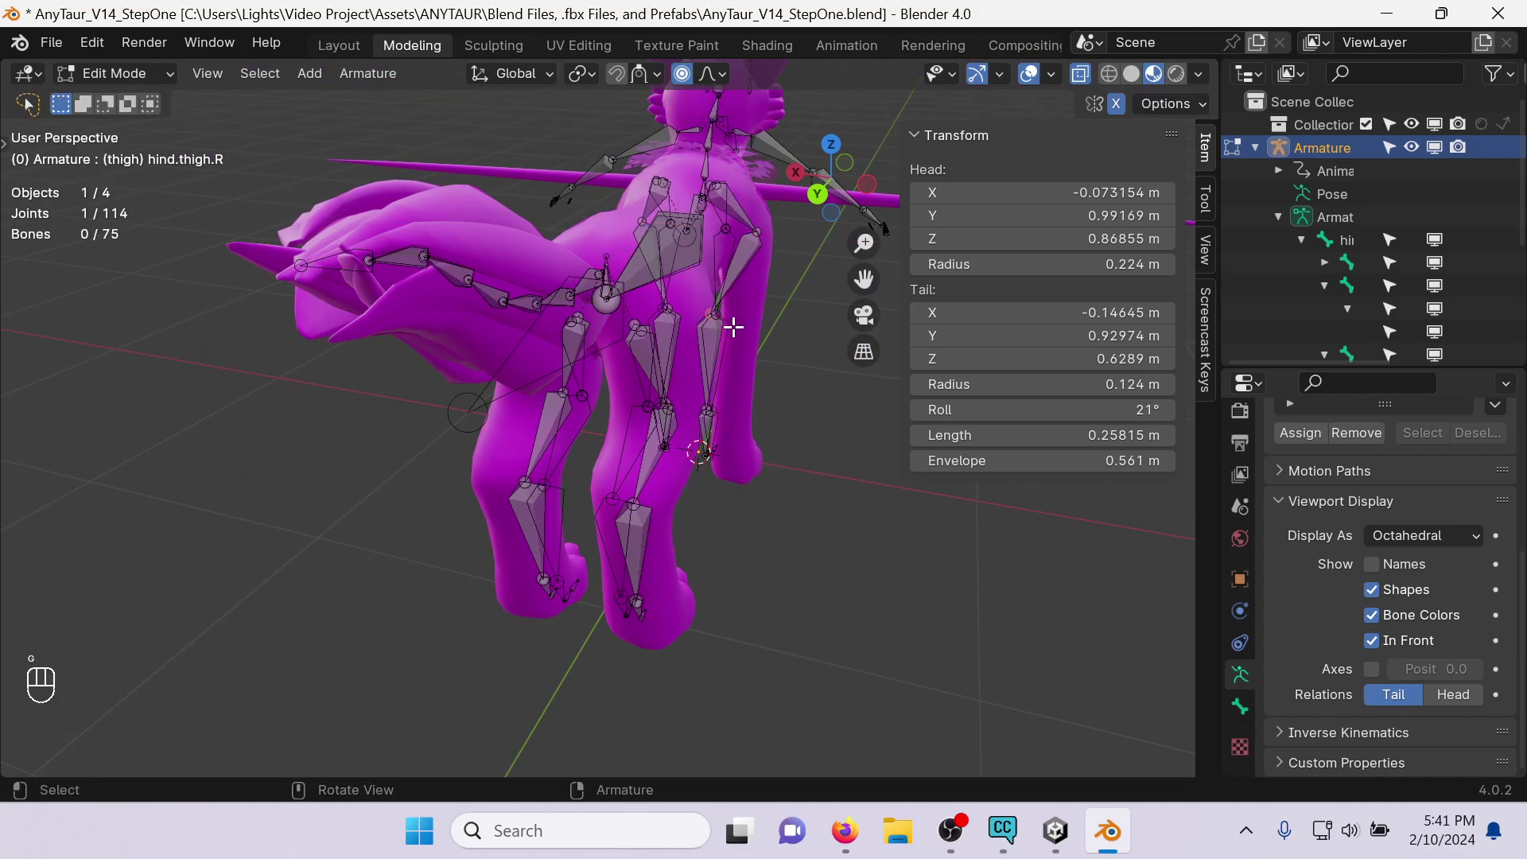
key(x)
key(Escape)
key(g)
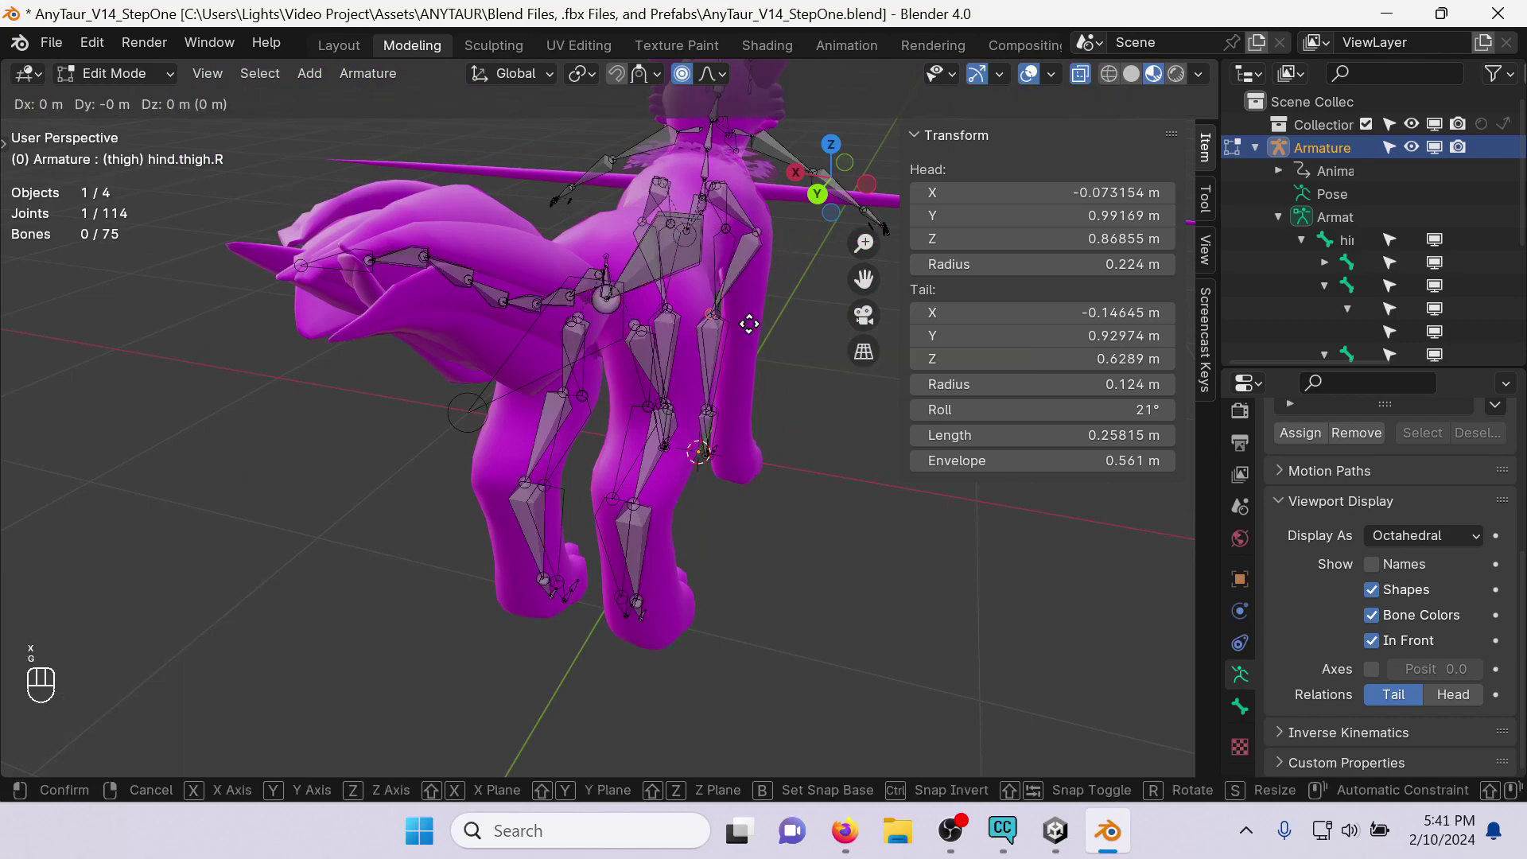
key(x)
click(775, 330)
Move the right fore paw bone about -0.089 m along X, in line with the rest of the foreleg.
click(726, 370)
key(g)
key(x)
click(788, 455)
middle_drag(788, 454, 511, 204)
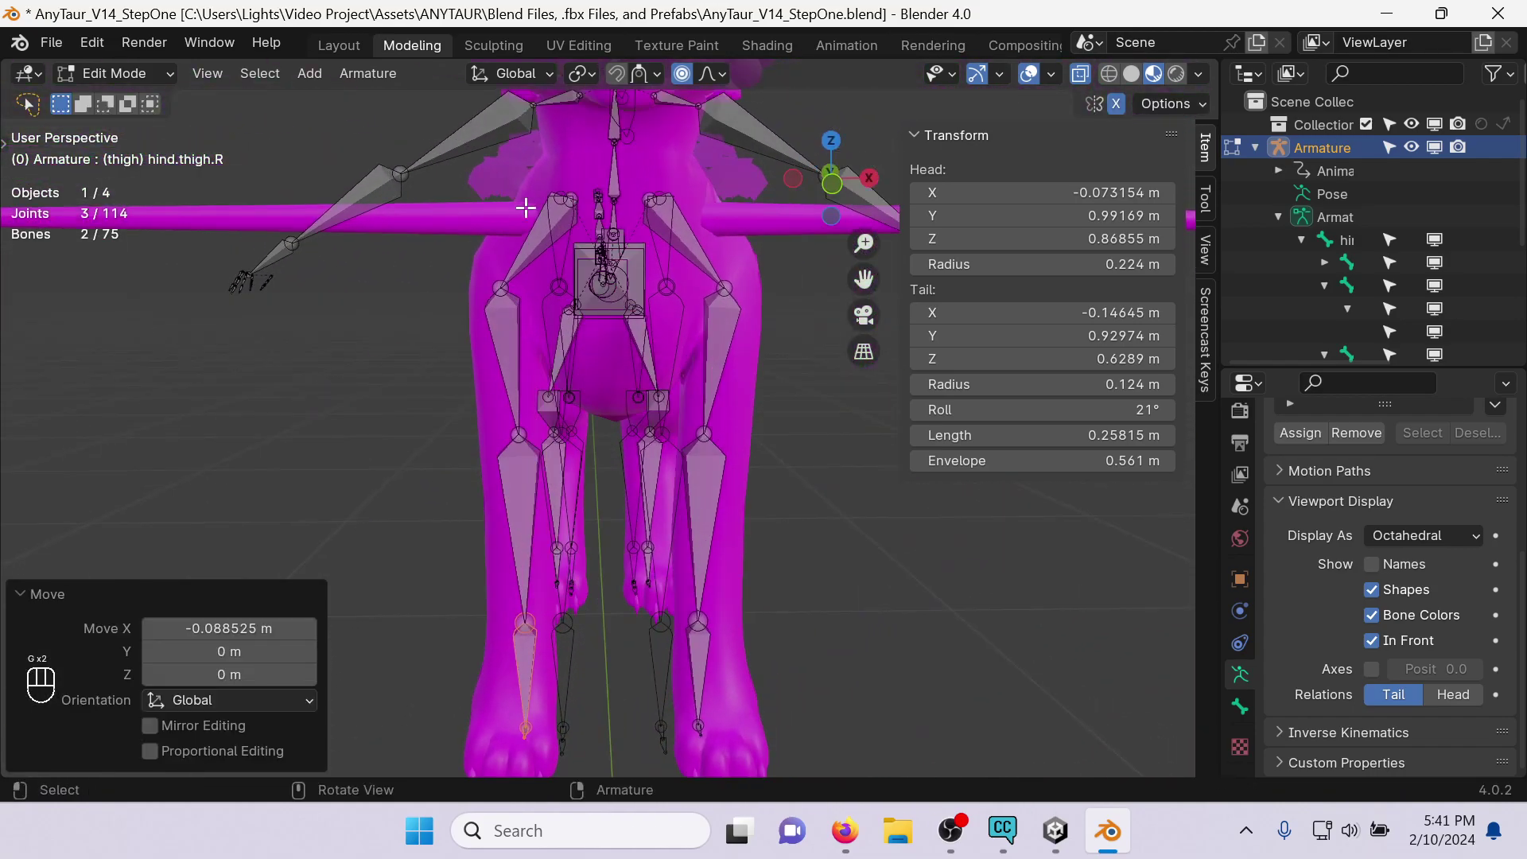
scroll(566, 259, down, 5)
middle_drag(566, 258, 570, 360)
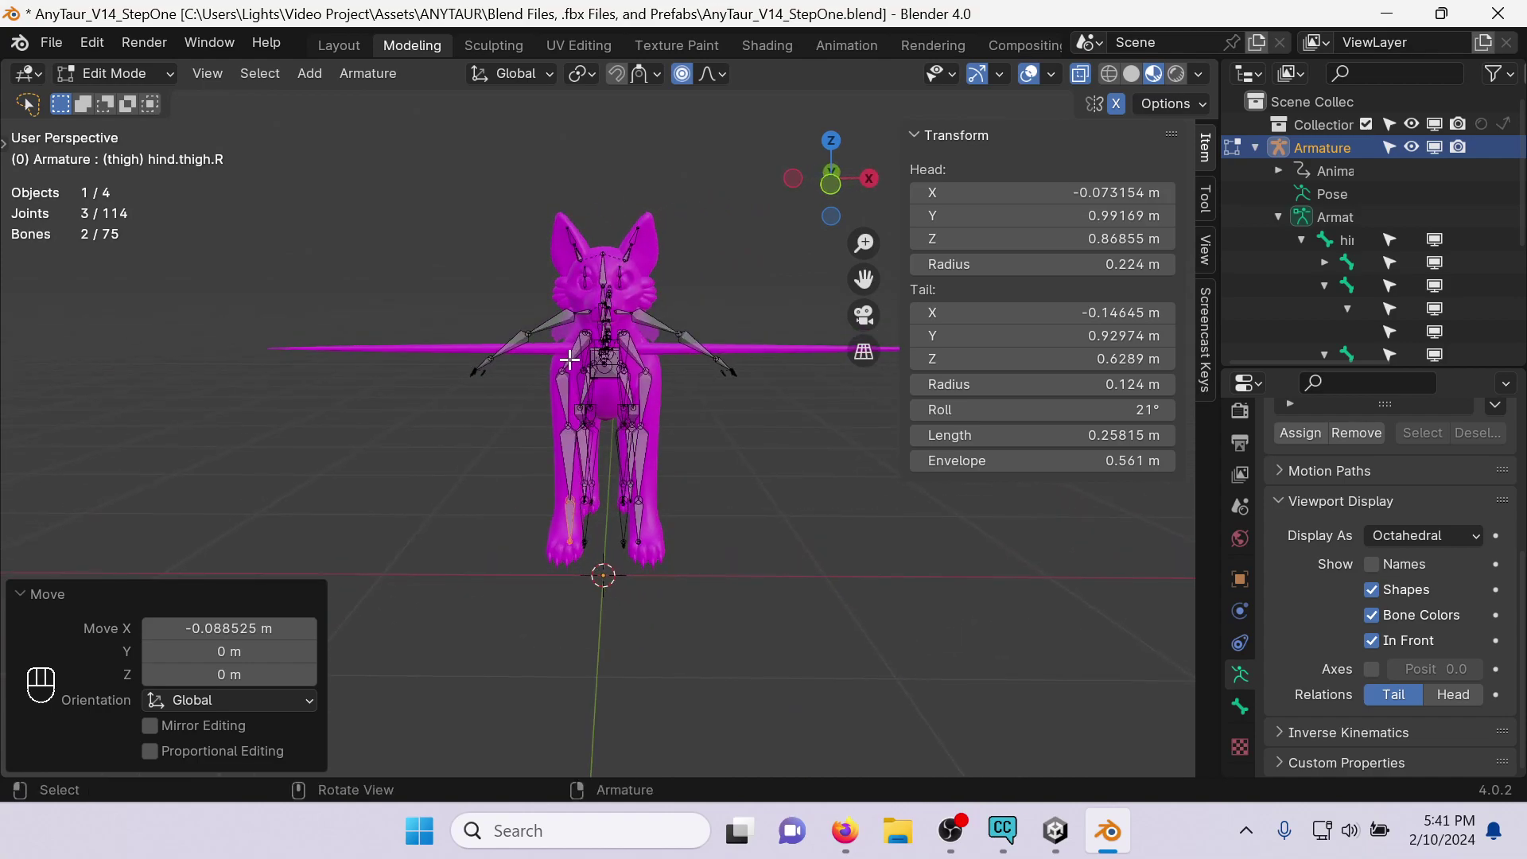
Select all the bones of the right foreleg and right hind leg together.
scroll(570, 361, up, 3)
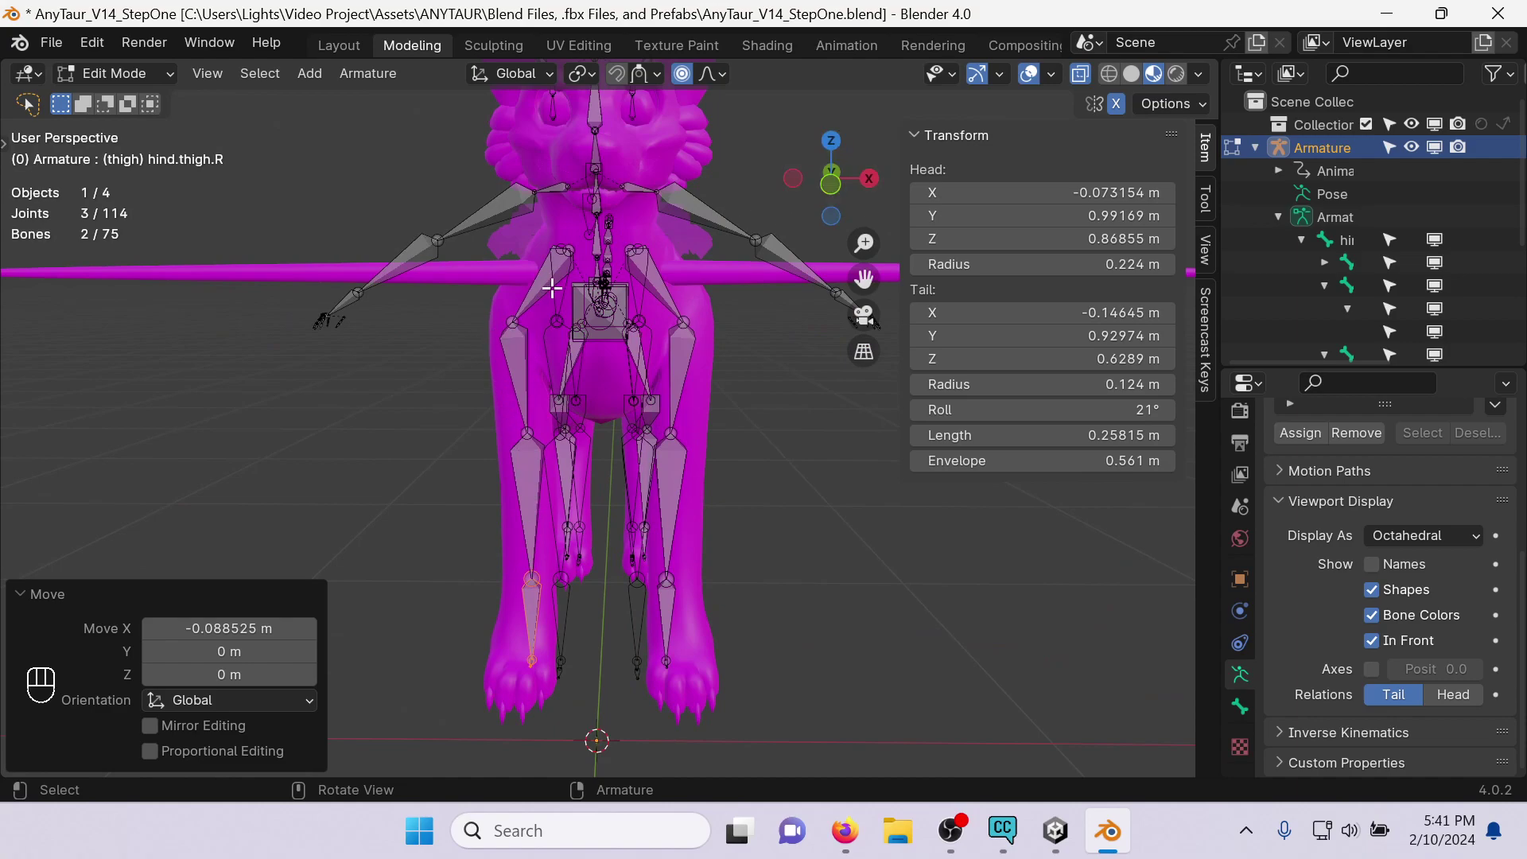
click(547, 288)
shift+click(526, 393)
shift+click(534, 484)
mouse_move(532, 613)
ctrl+right_down()
mouse_move(562, 631)
mouse_move(495, 530)
ctrl+right_up()
mouse_move(494, 530)
middle_down()
mouse_move(494, 369)
mouse_move(761, 443)
mouse_move(556, 409)
middle_up()
shift+click(566, 402)
shift+click(547, 425)
shift+click(529, 477)
mouse_move(476, 543)
ctrl+right_down()
mouse_move(545, 621)
mouse_move(556, 494)
ctrl+right_up()
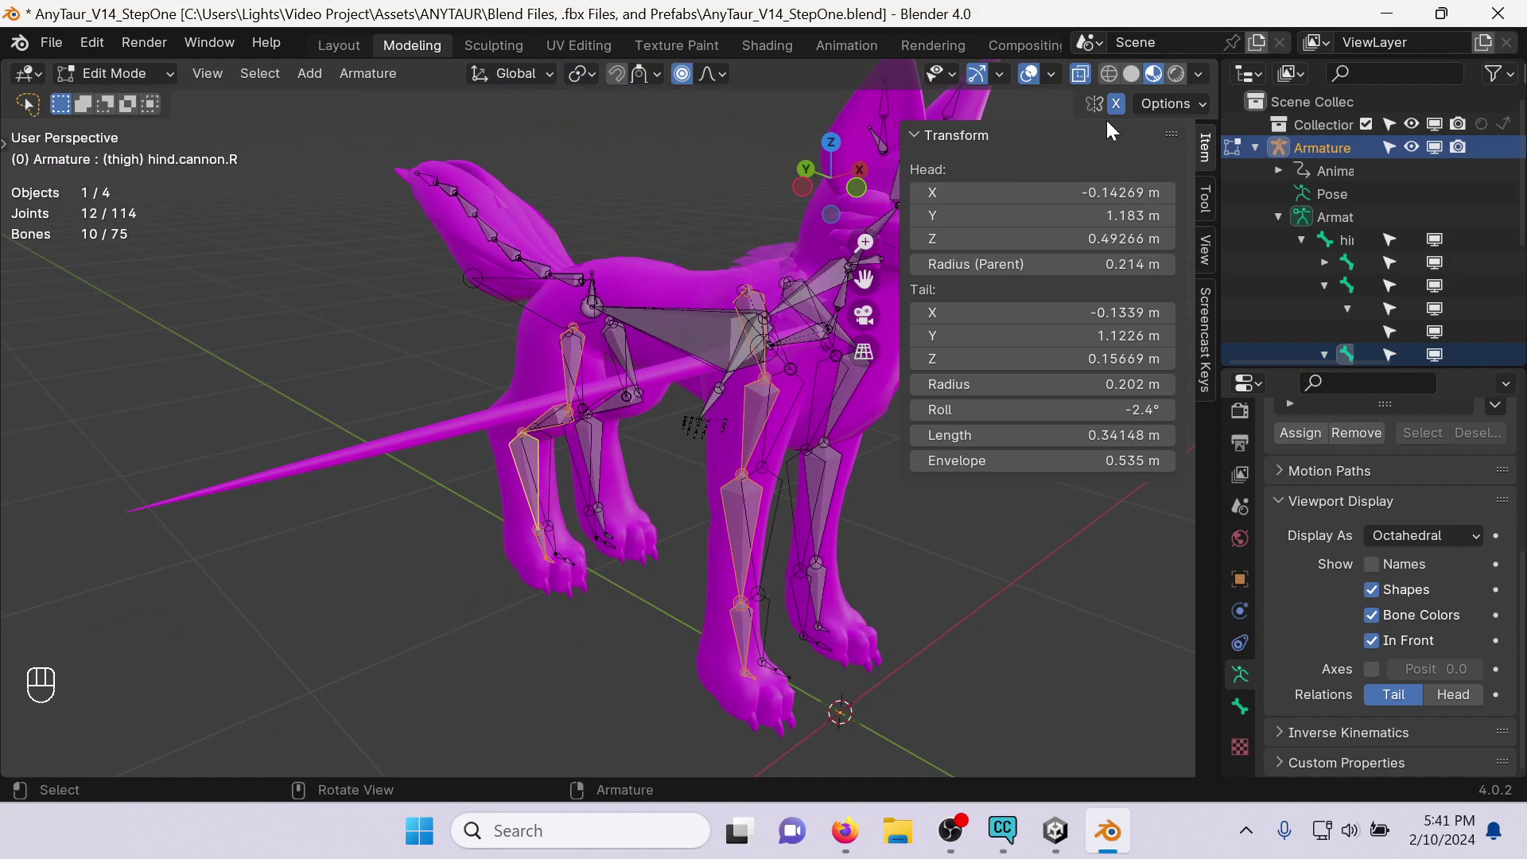
Flatten the selected right leg bones onto one plane by scaling them to 0 in X, with Y and Z set to 1.
middle_drag(557, 493, 629, 433)
key(s)
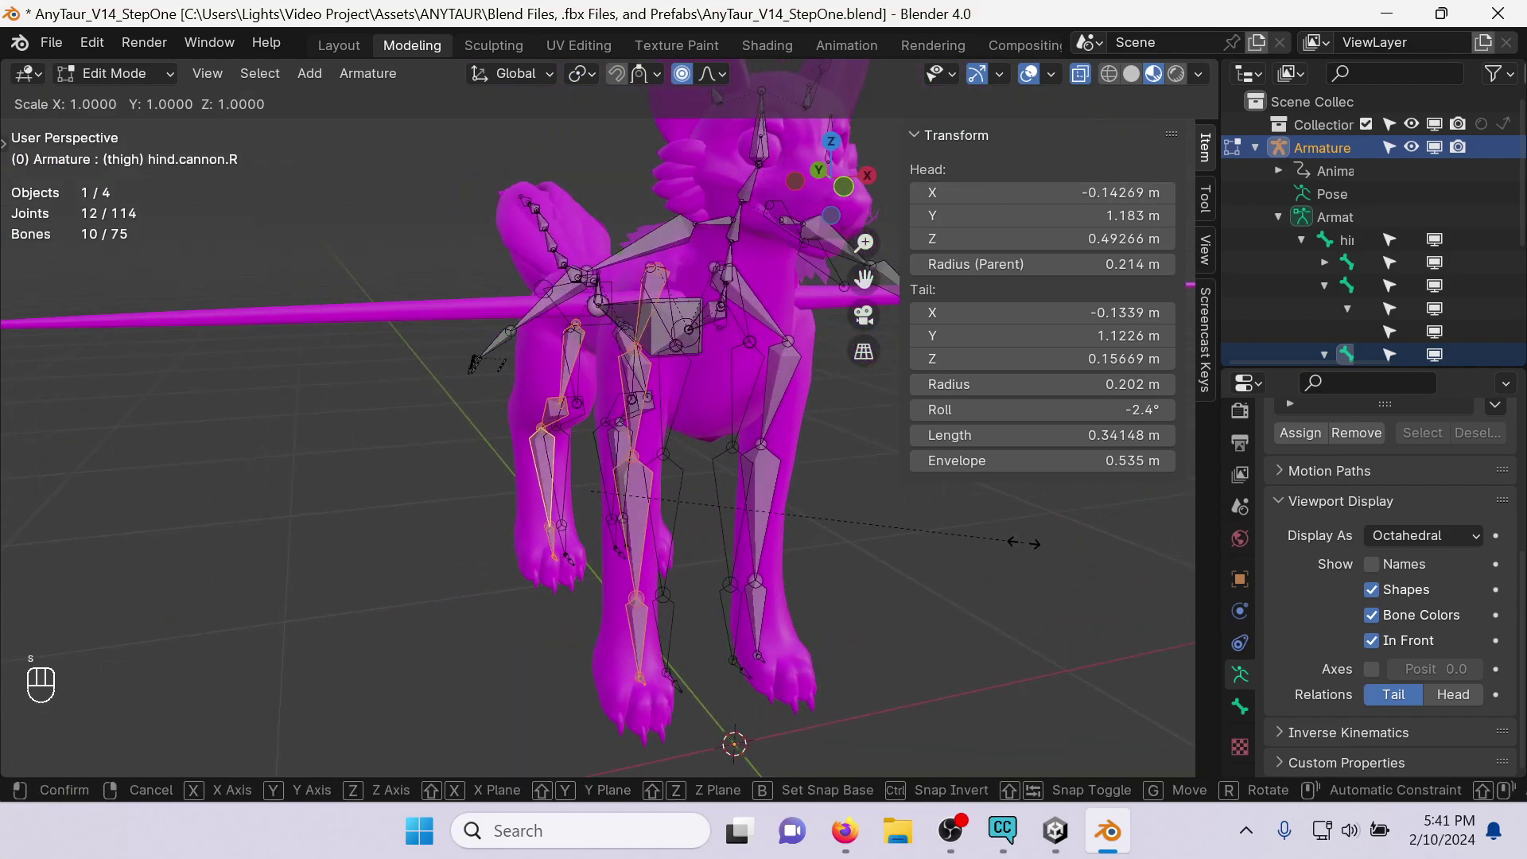
click(823, 516)
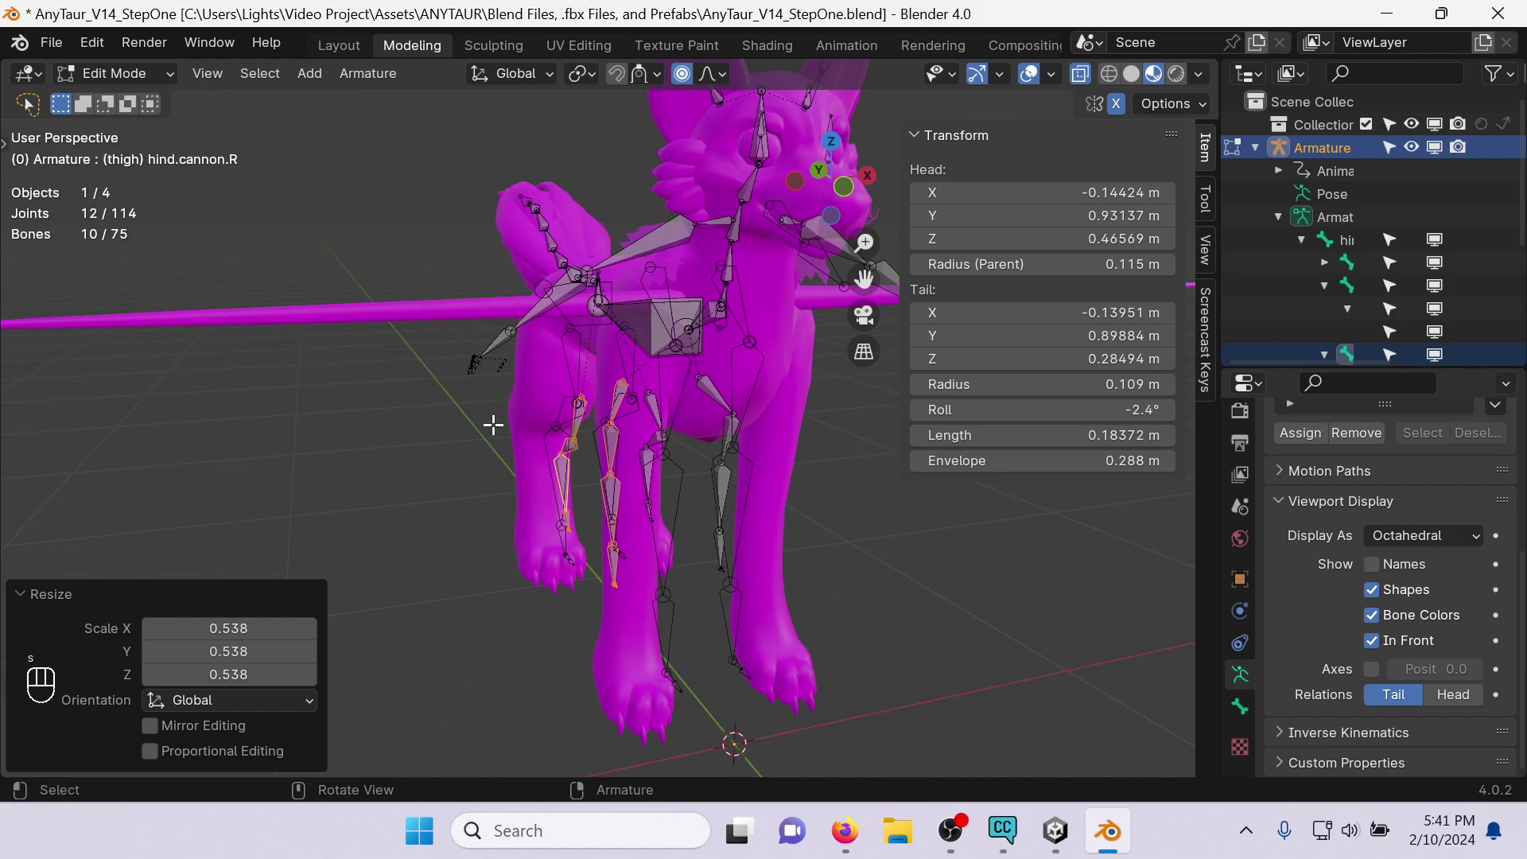
click(243, 630)
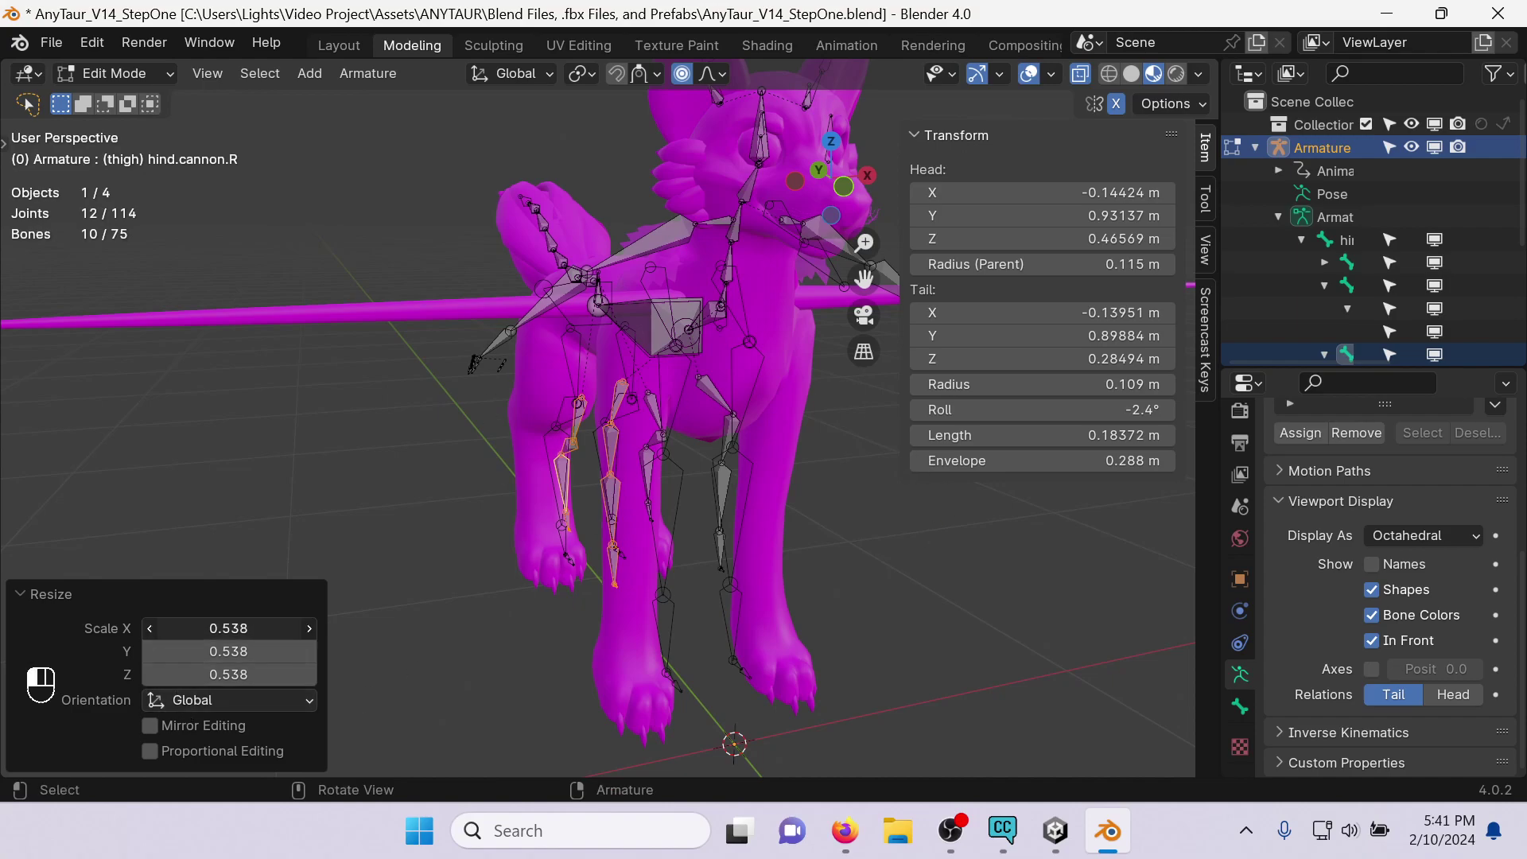
text(0)
key(Return)
click(248, 650)
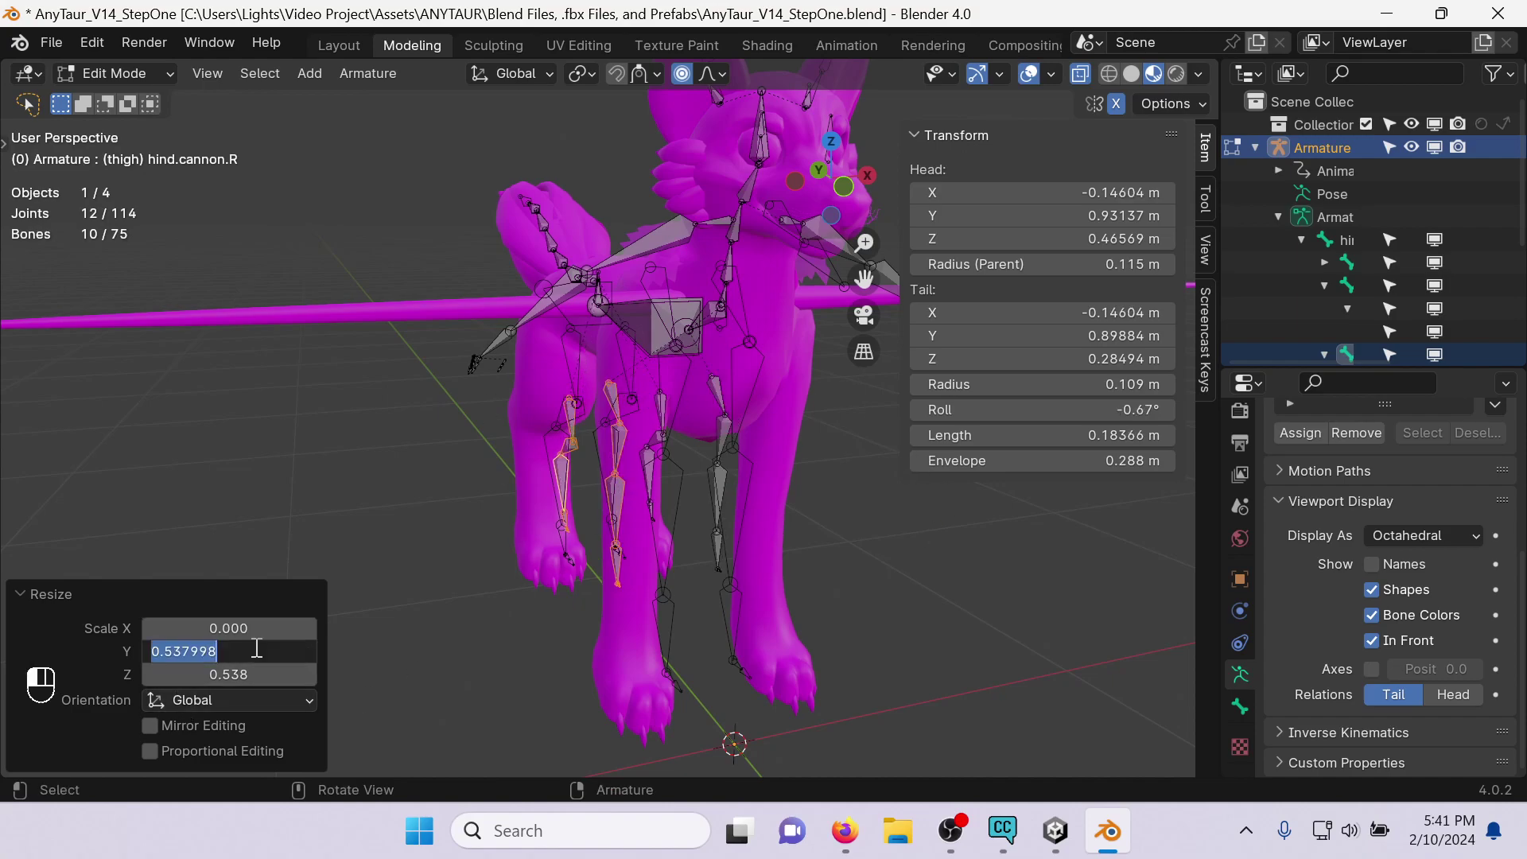
text(1)
key(Return)
click(275, 677)
text(1)
key(Return)
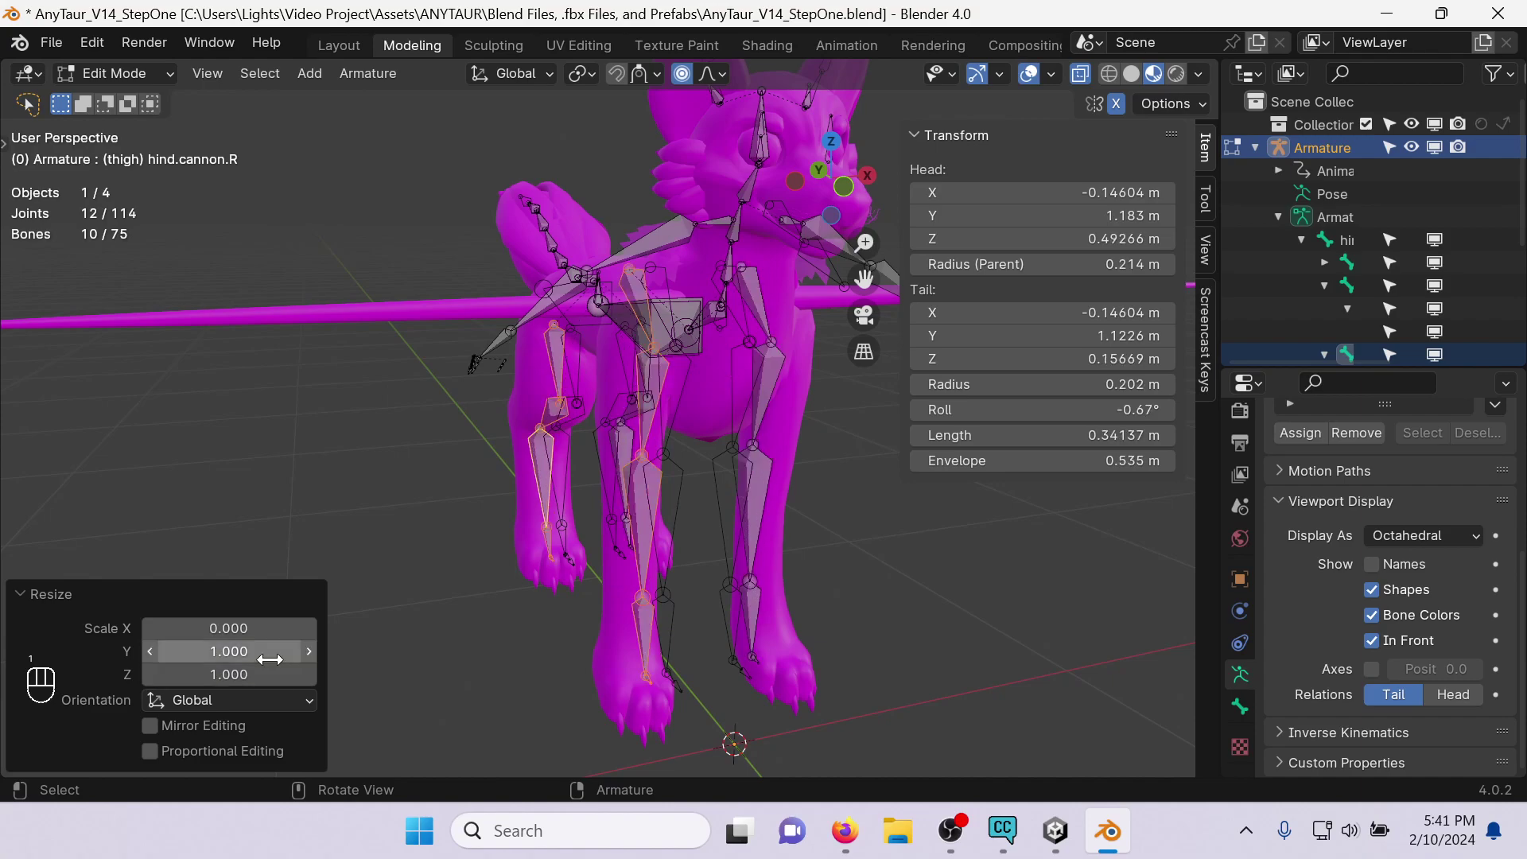
Deselect the leg bones, check their straight alignment from the front, and save the file.
middle_drag(684, 585, 822, 535)
click(849, 590)
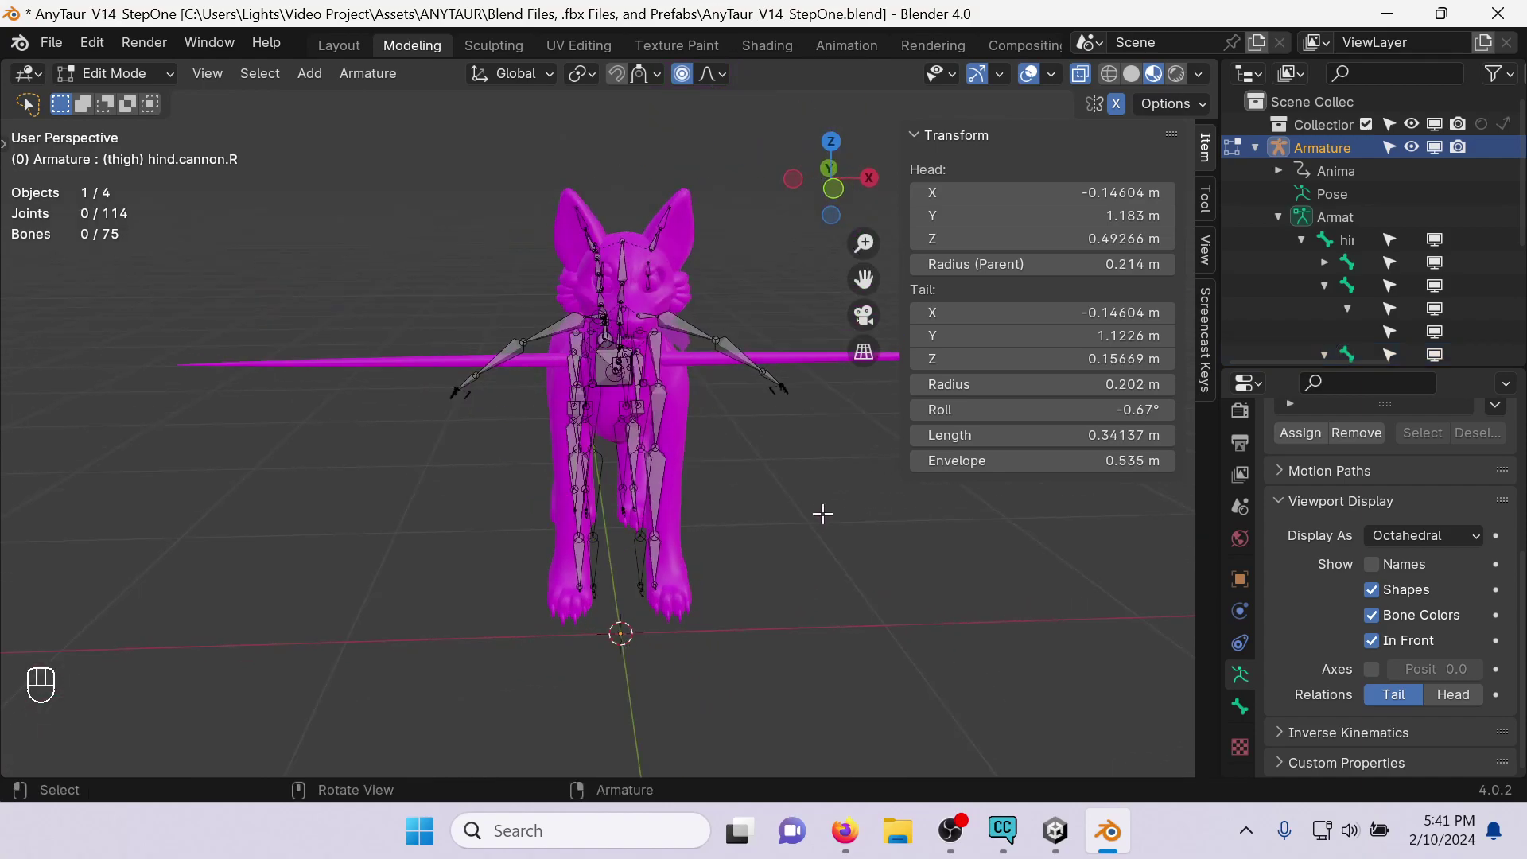
click(840, 185)
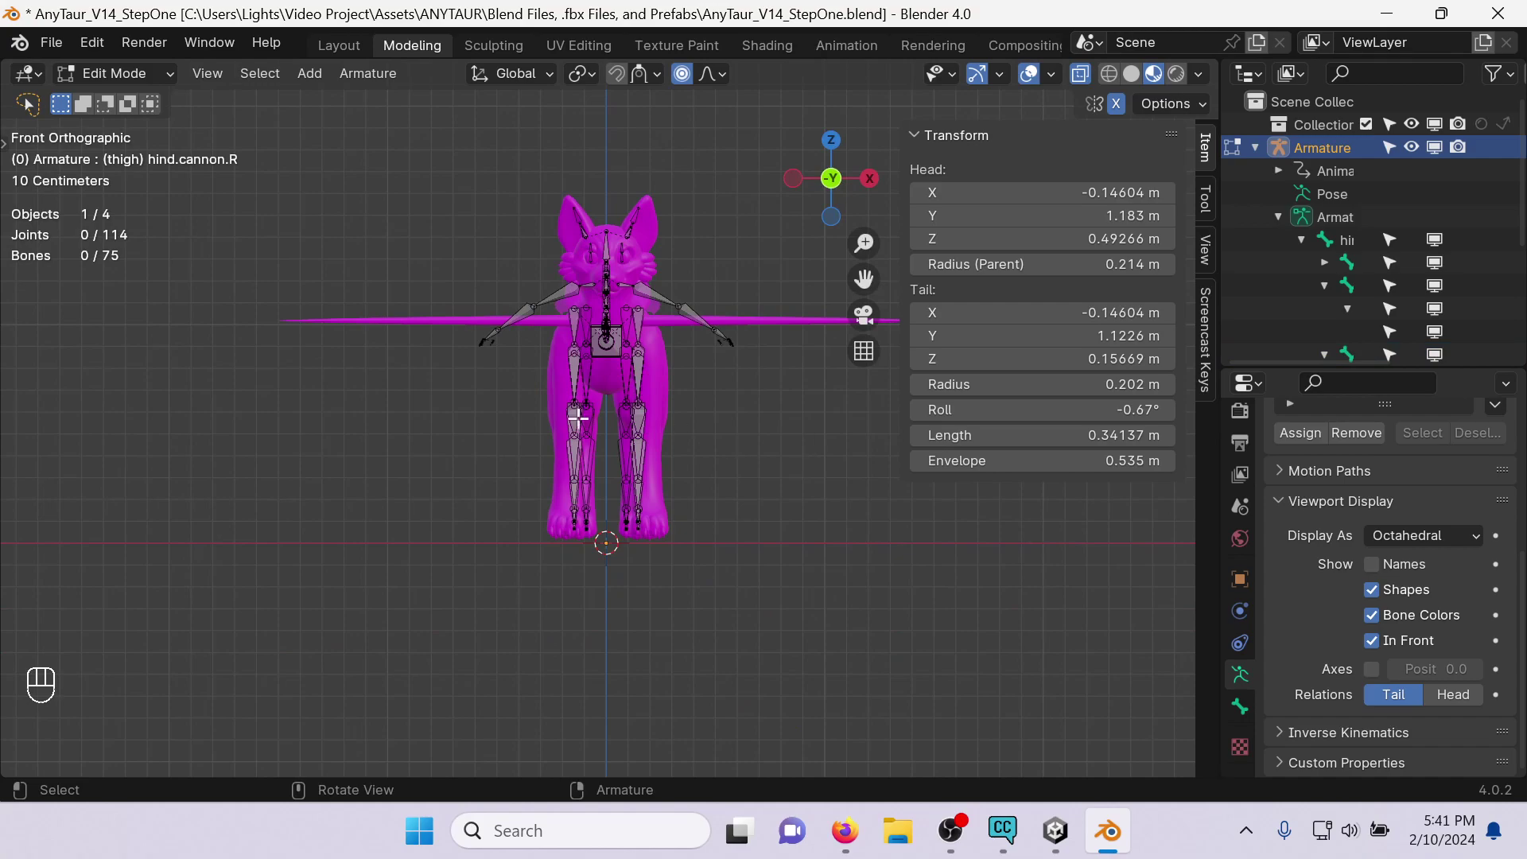
scroll(566, 457, up, 4)
right_click(528, 576)
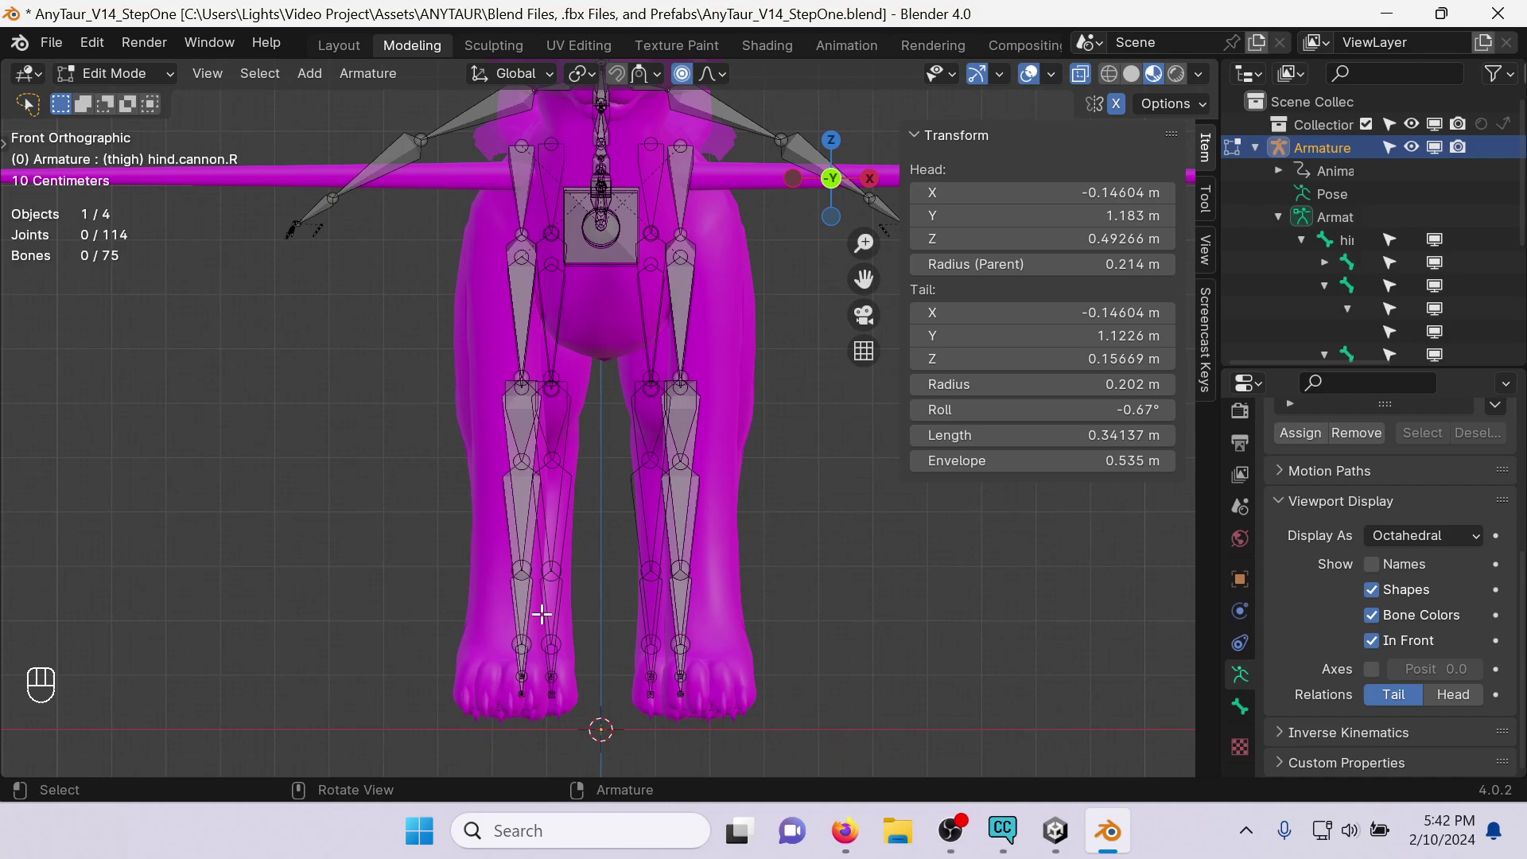
key(ctrl+s)
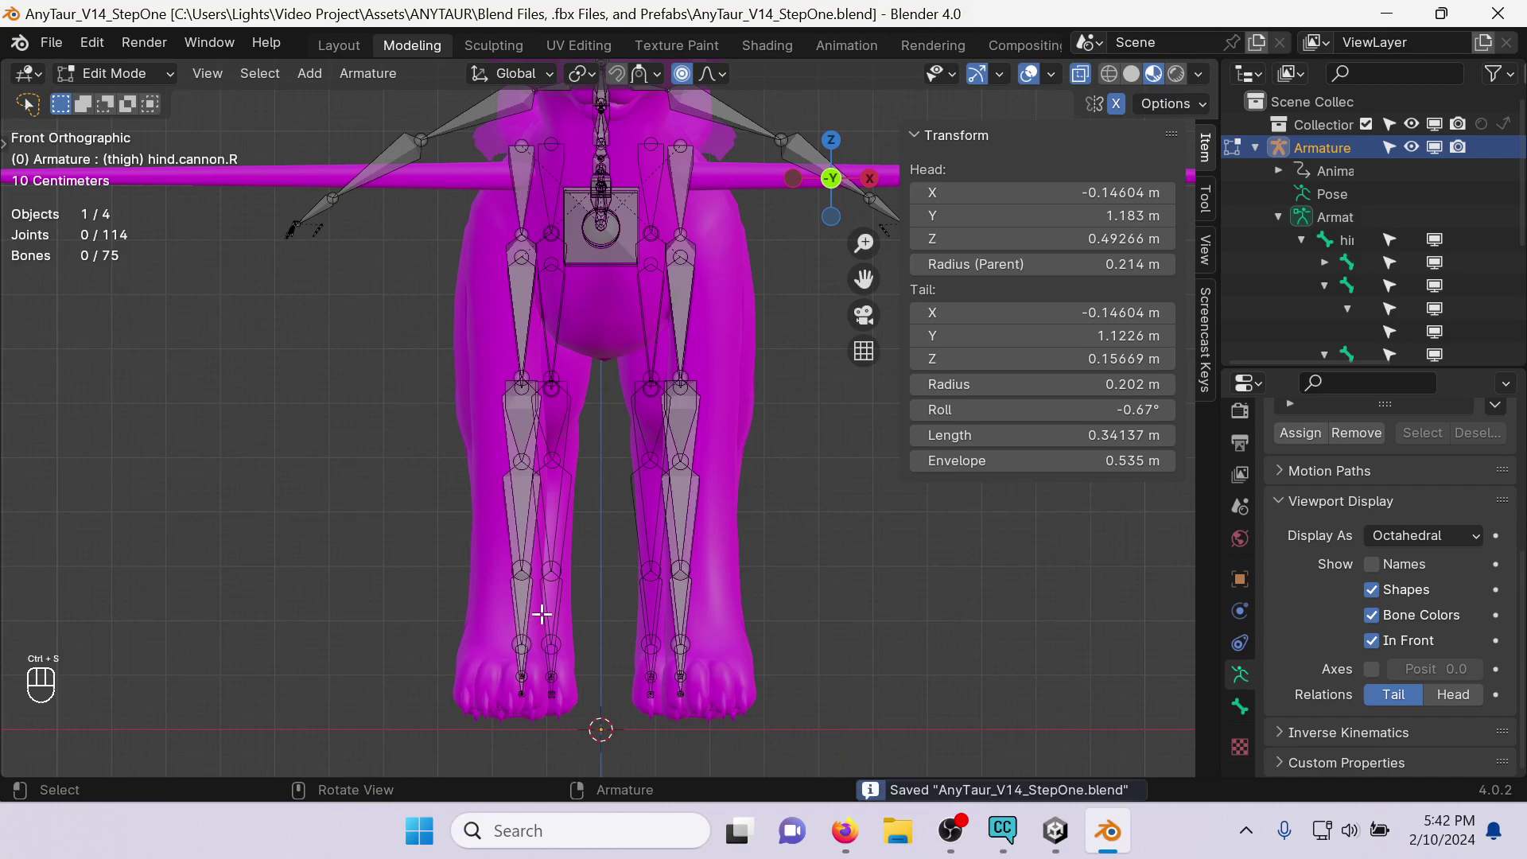
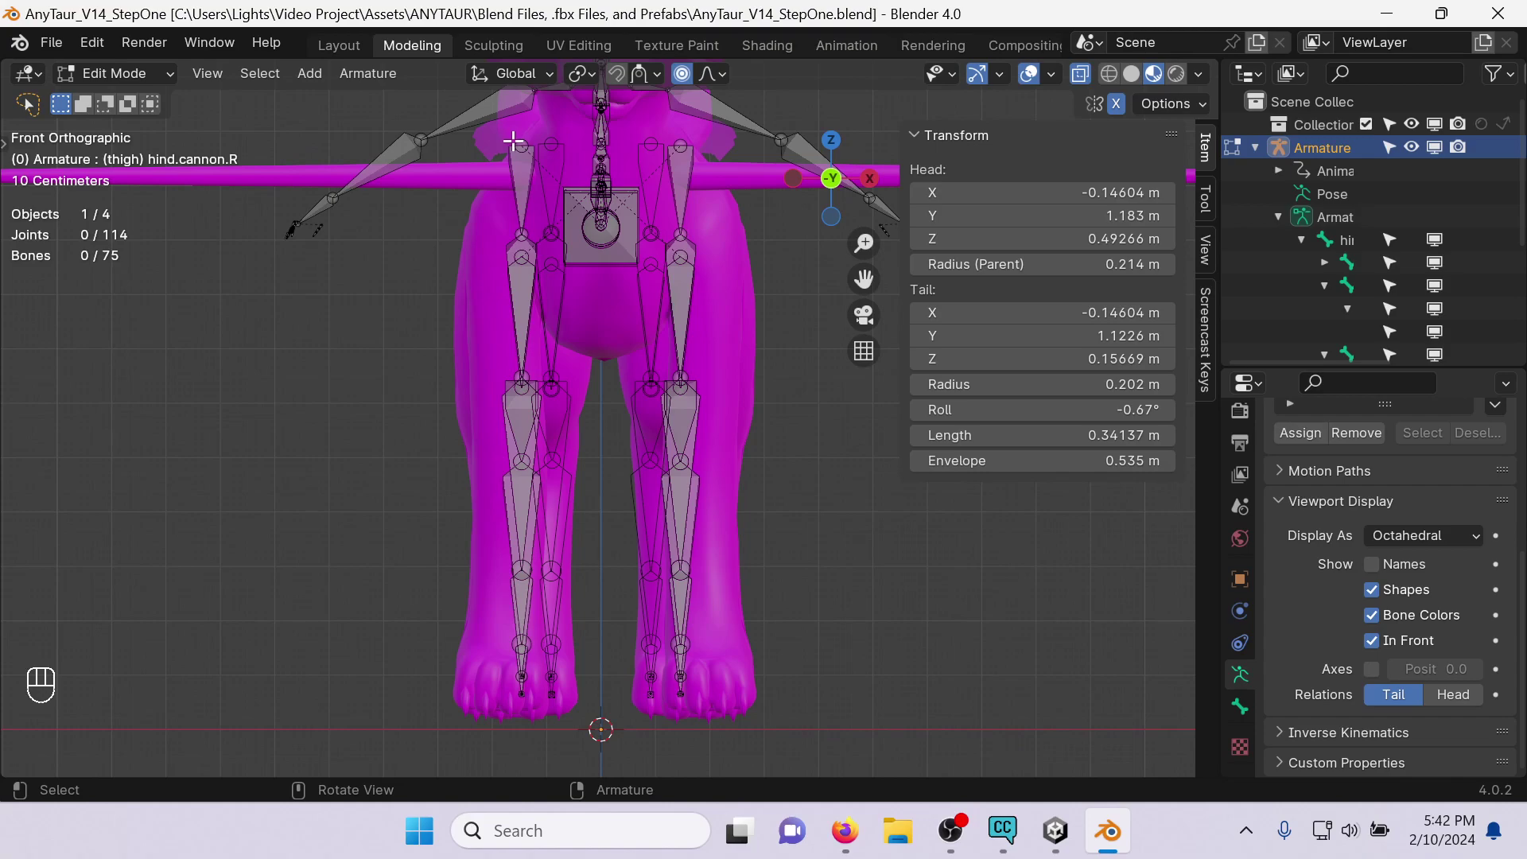
Select all right foreleg and hind leg bones, move them 0.05411 m inward along X, and save the file.
drag(478, 719, 541, 131)
key(g)
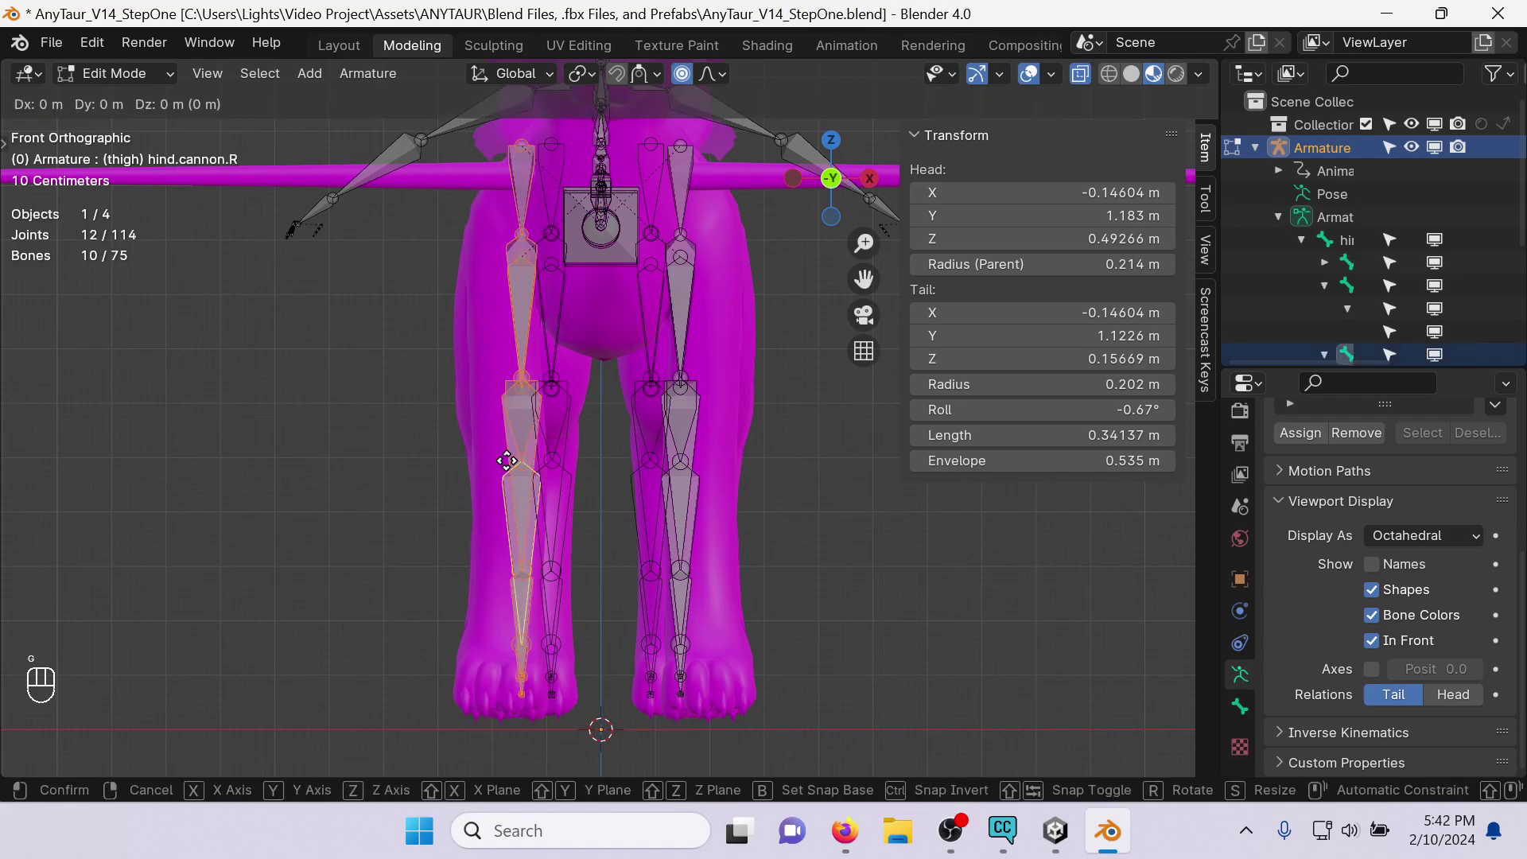
key(x)
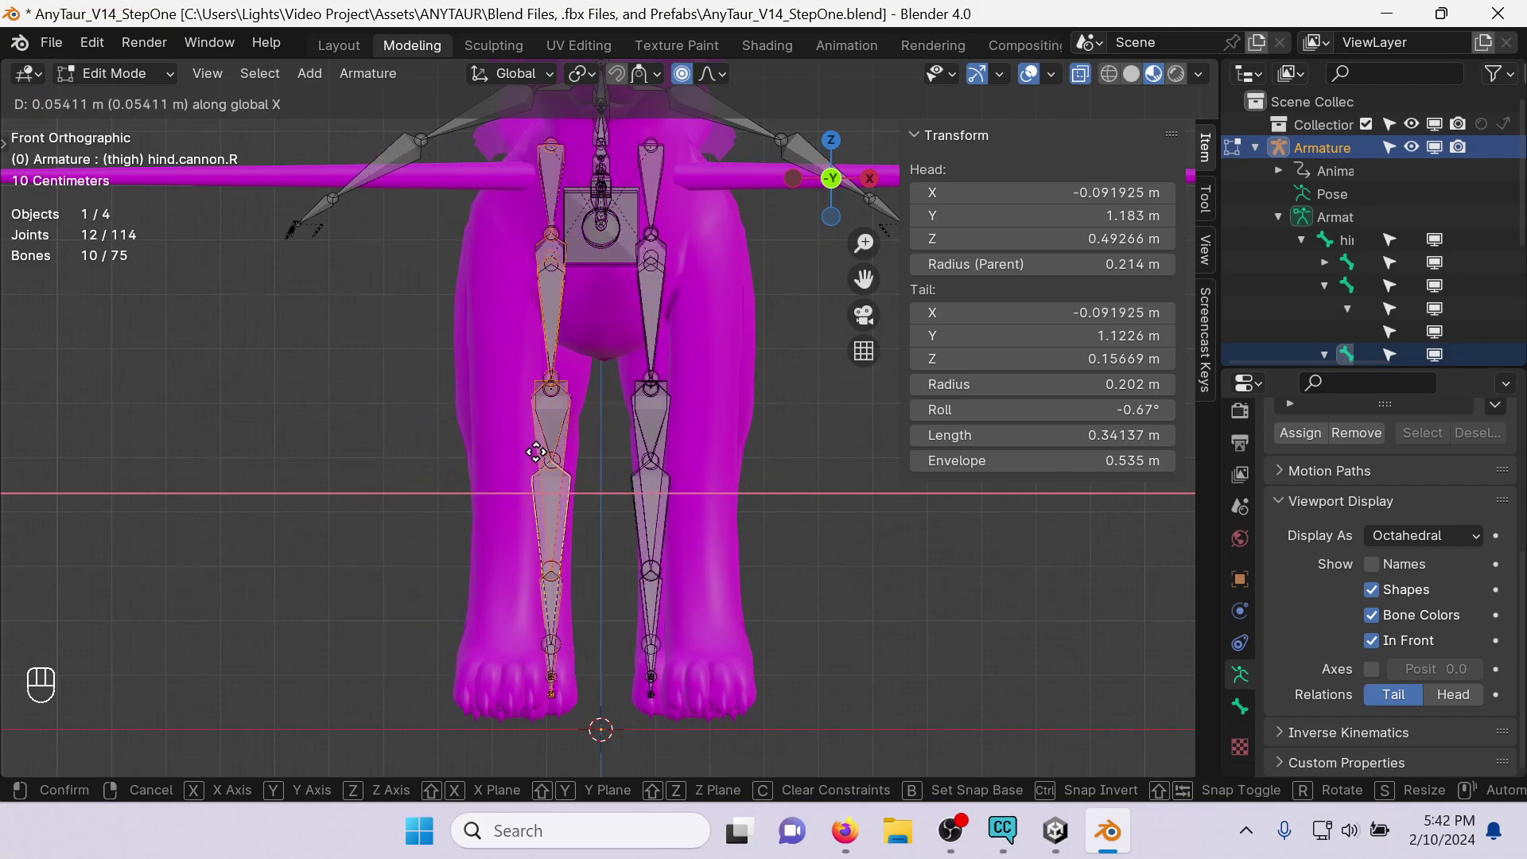
click(535, 453)
scroll(536, 452, down, 4)
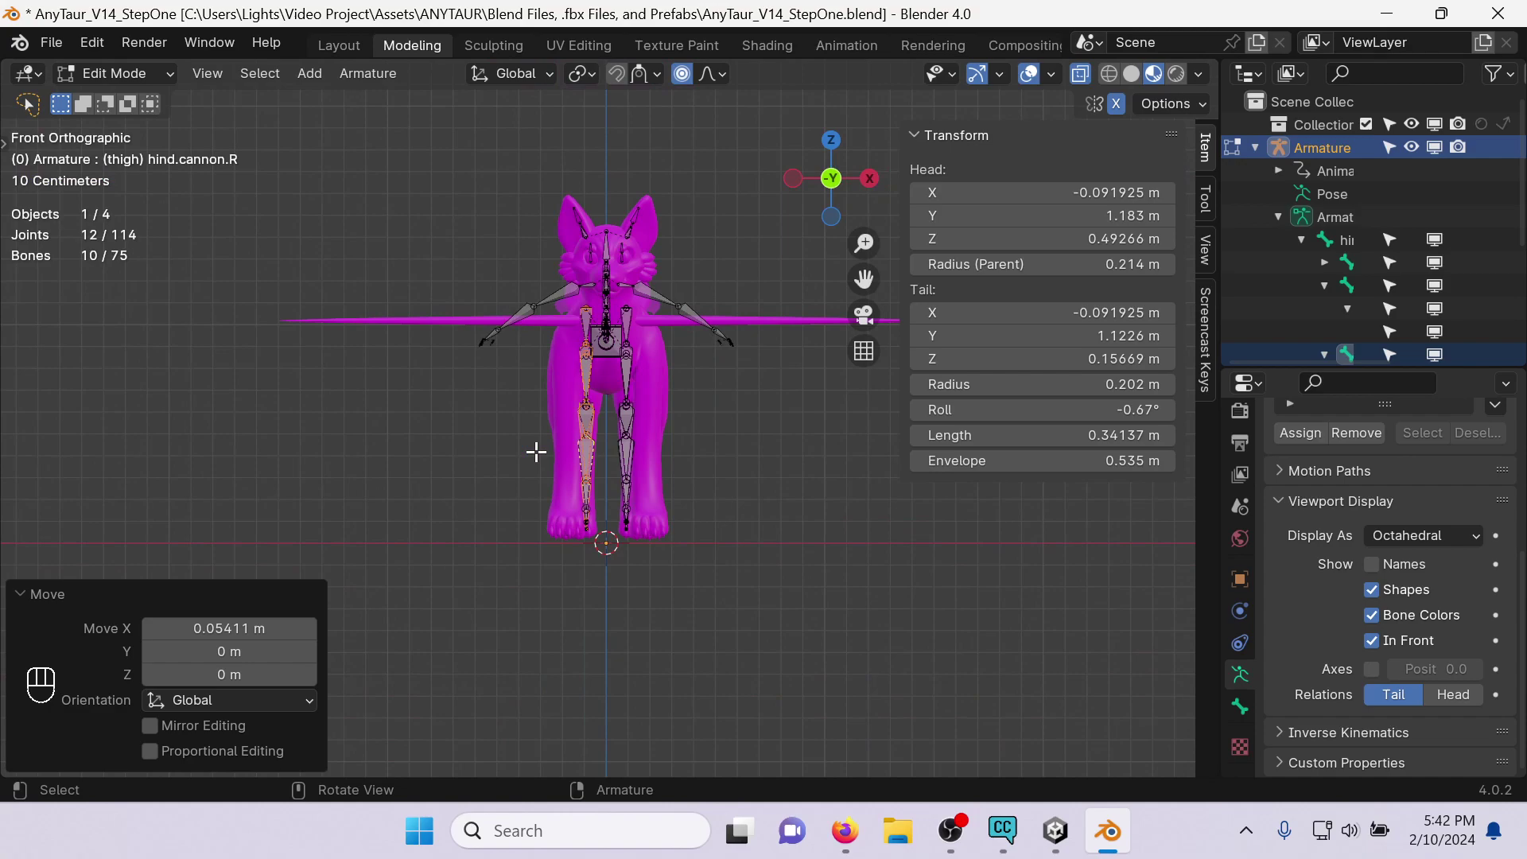
key(ctrl+s)
scroll(627, 451, up, 3)
scroll(627, 452, down, 2)
scroll(628, 454, up, 1)
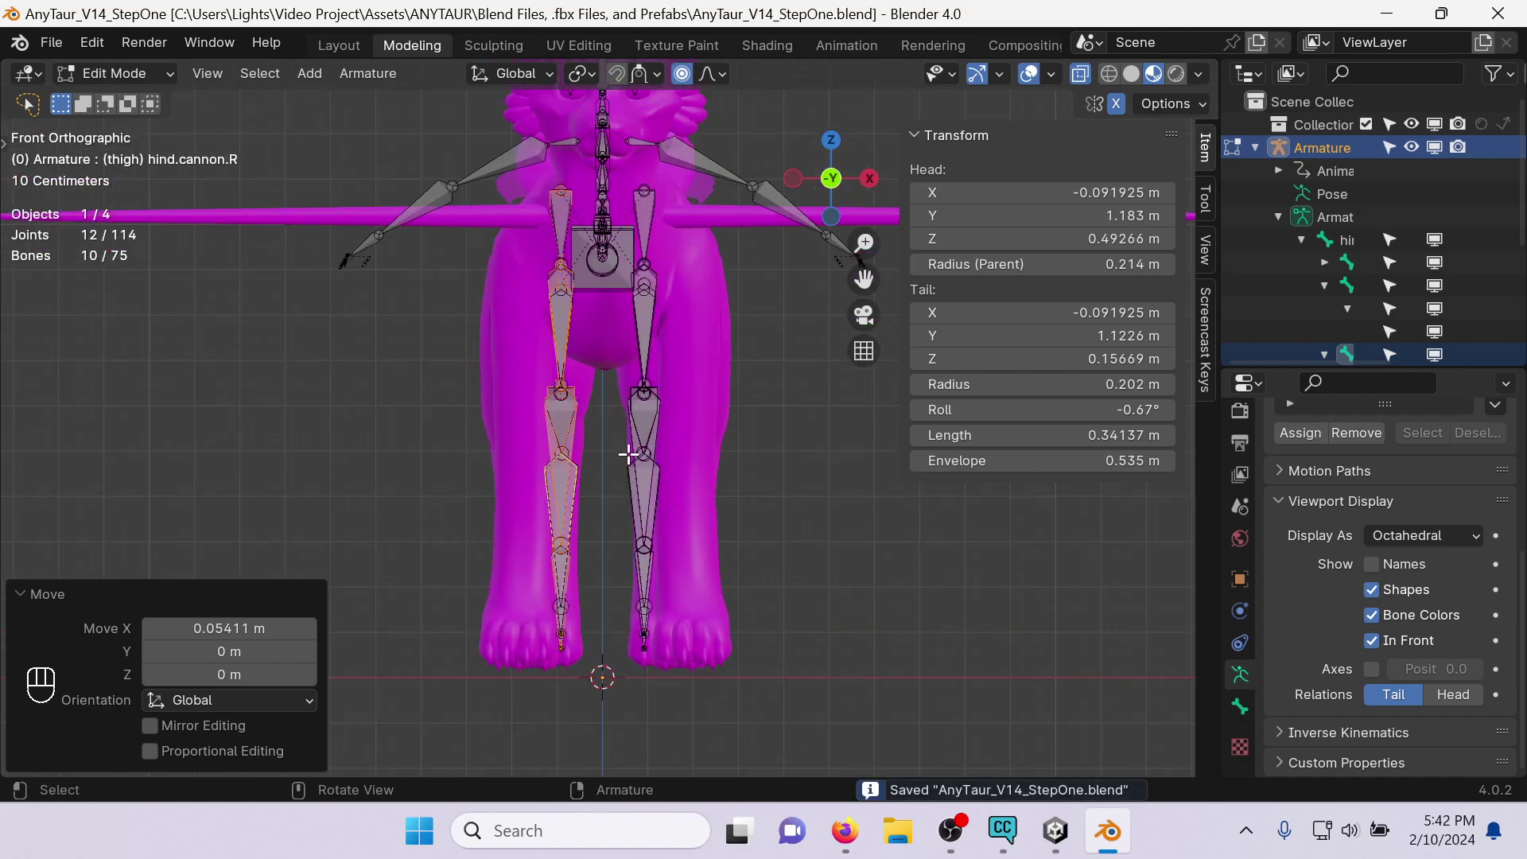
scroll(629, 454, down, 3)
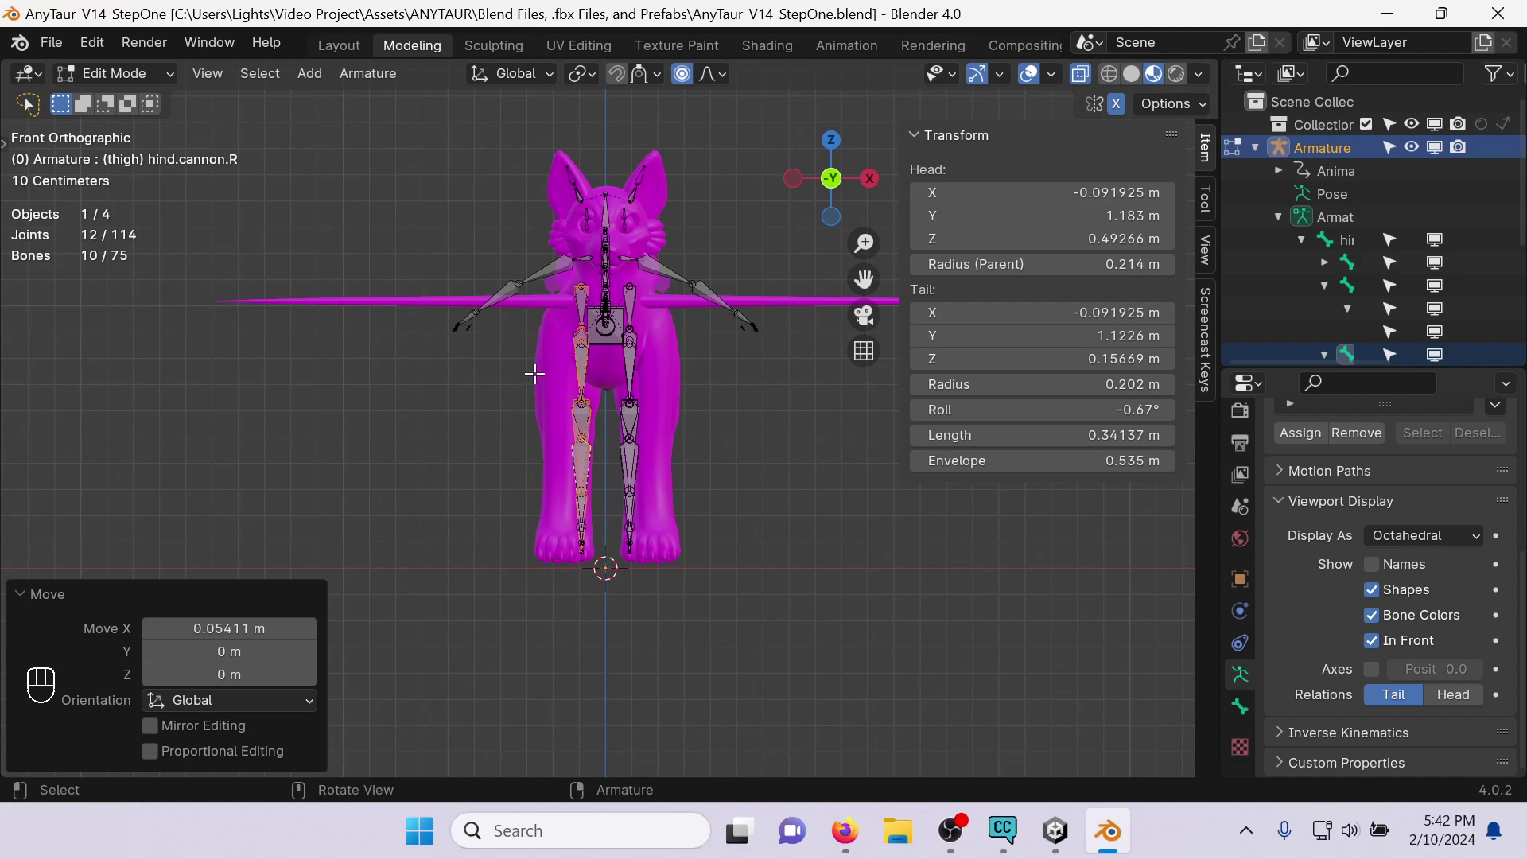
Try moving the selected right leg bones outward along X, and undo the move.
key(g)
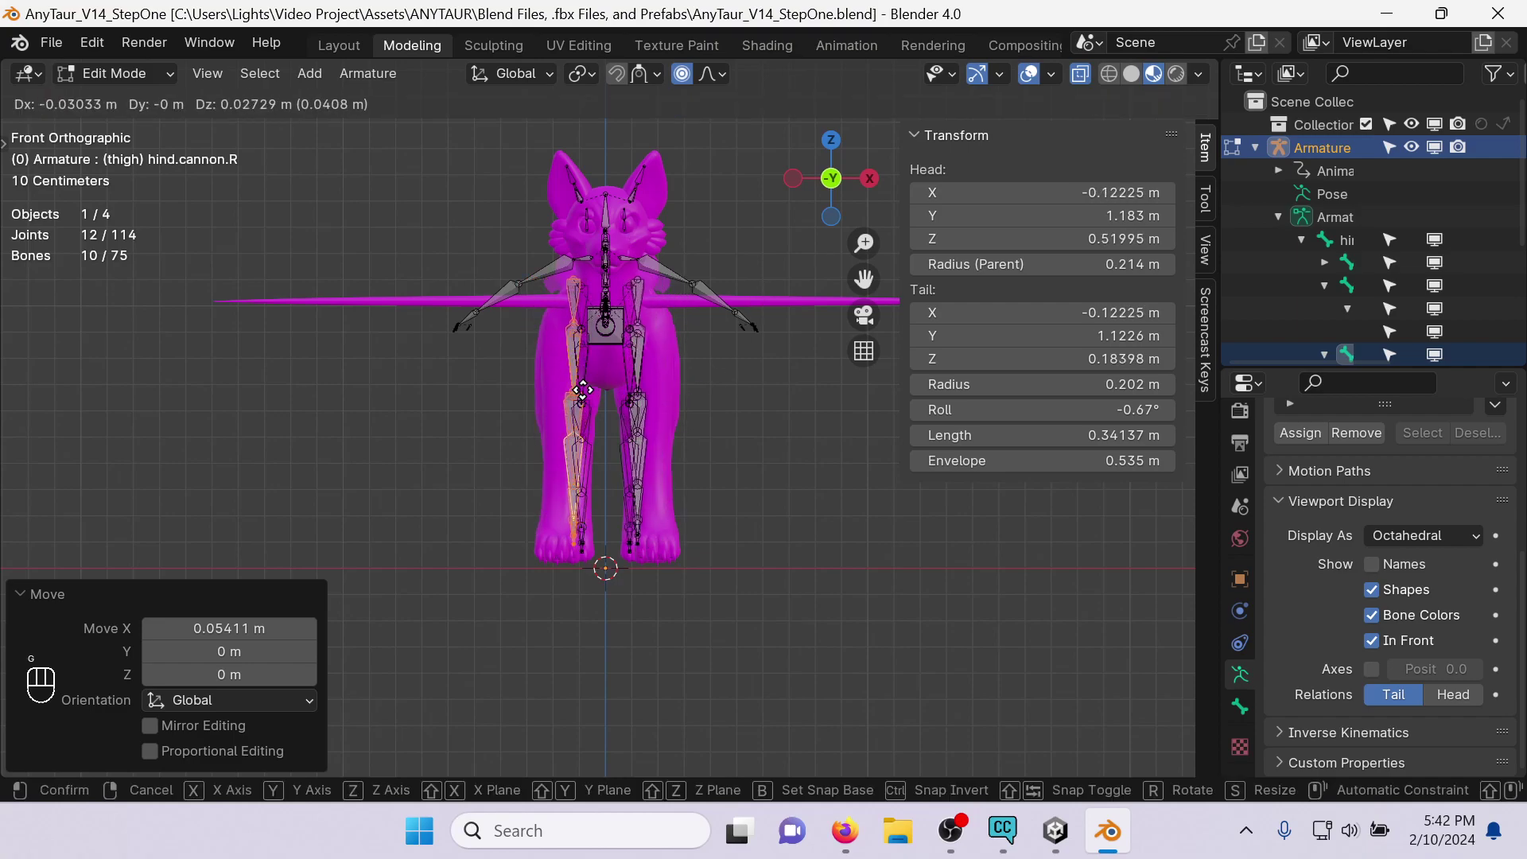
key(x)
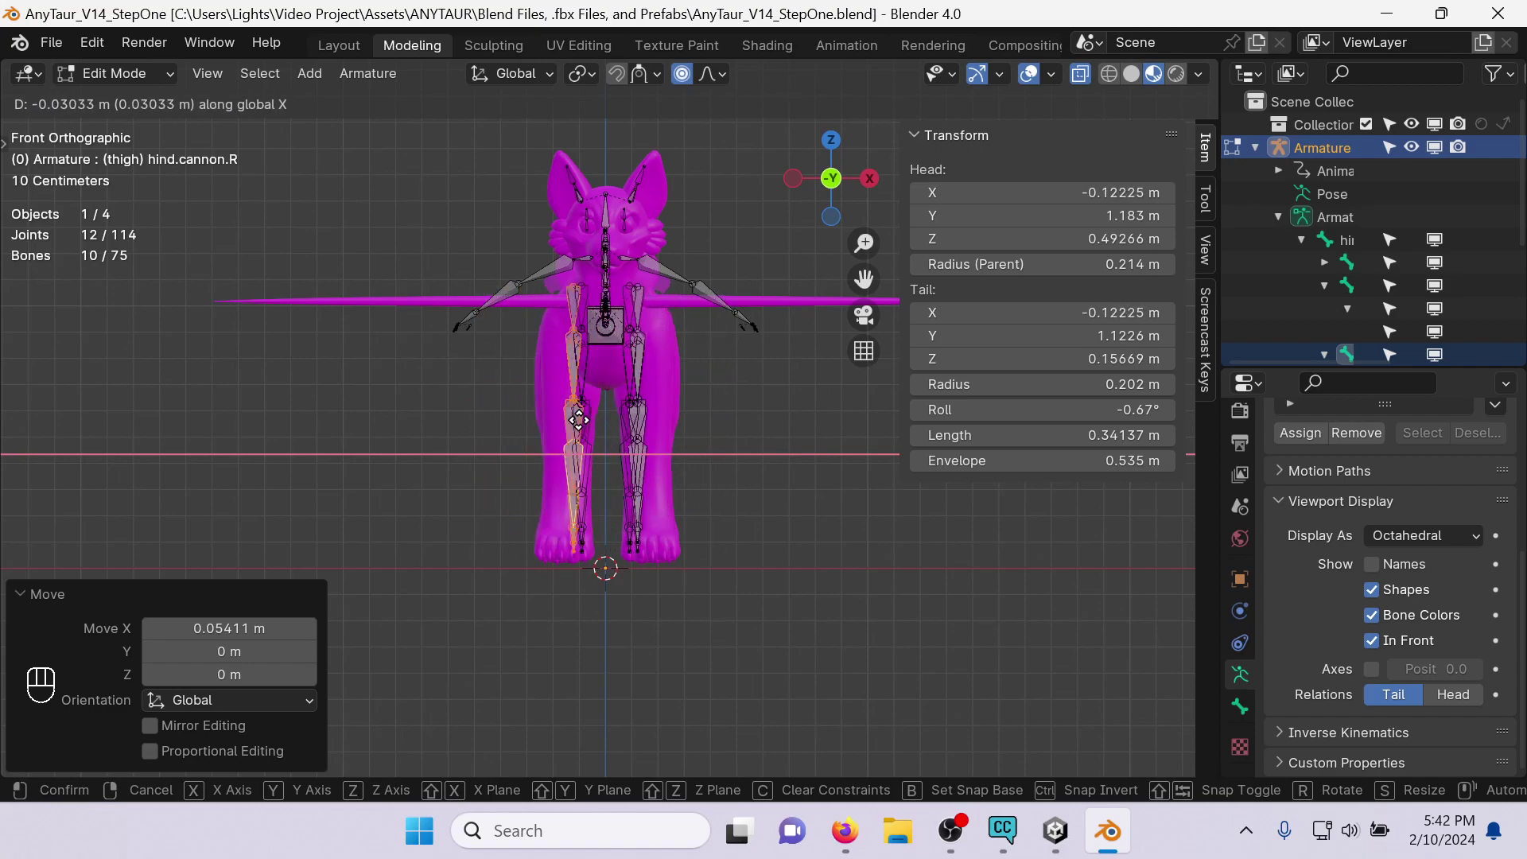
click(529, 412)
key(ctrl+z)
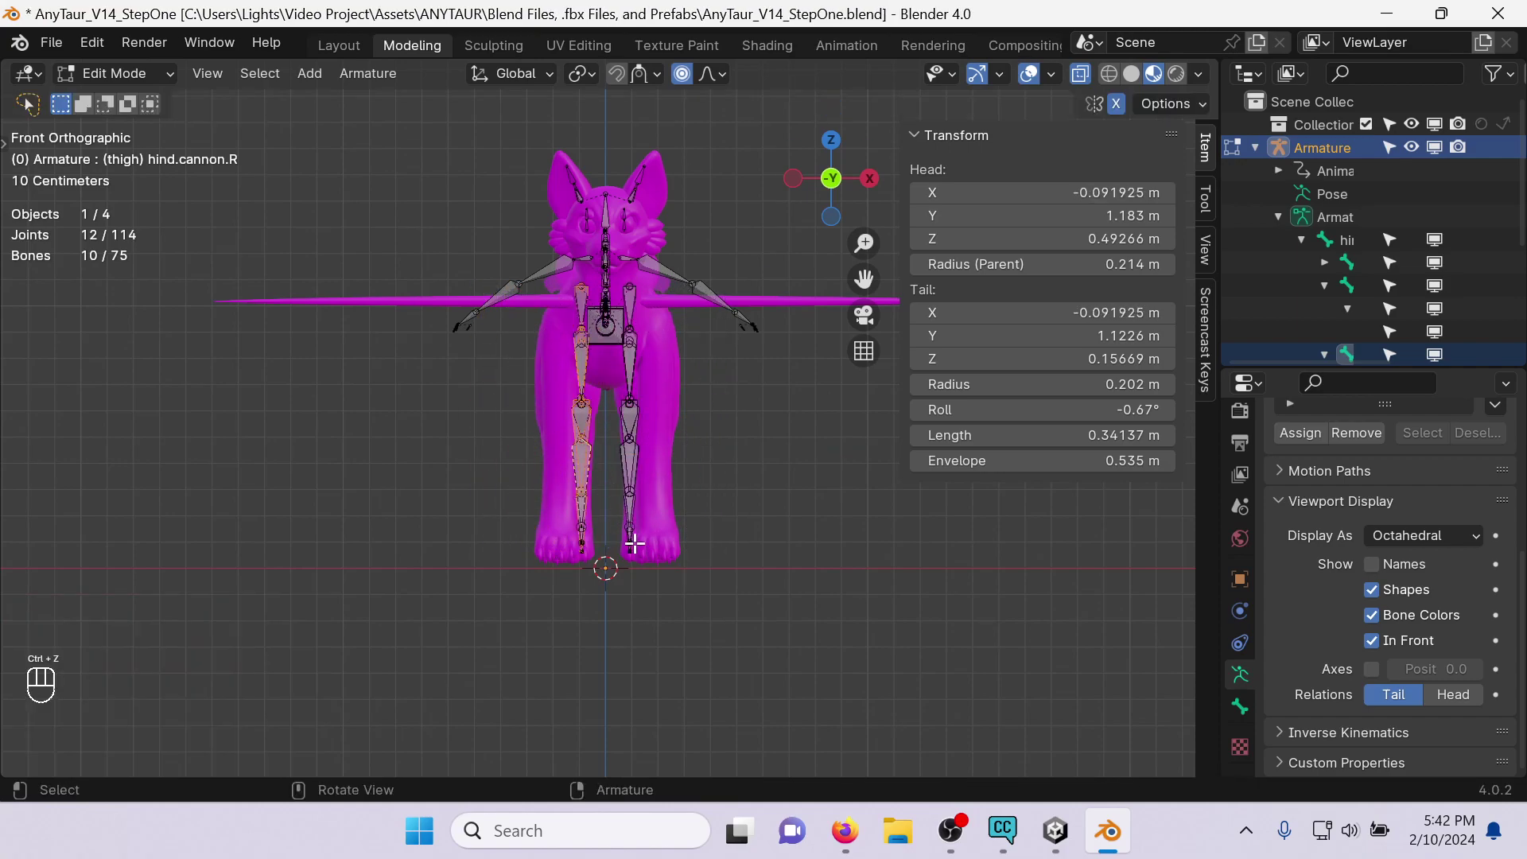
Nudge the selected right leg bones 0.007312 m inward along X.
scroll(636, 544, up, 3)
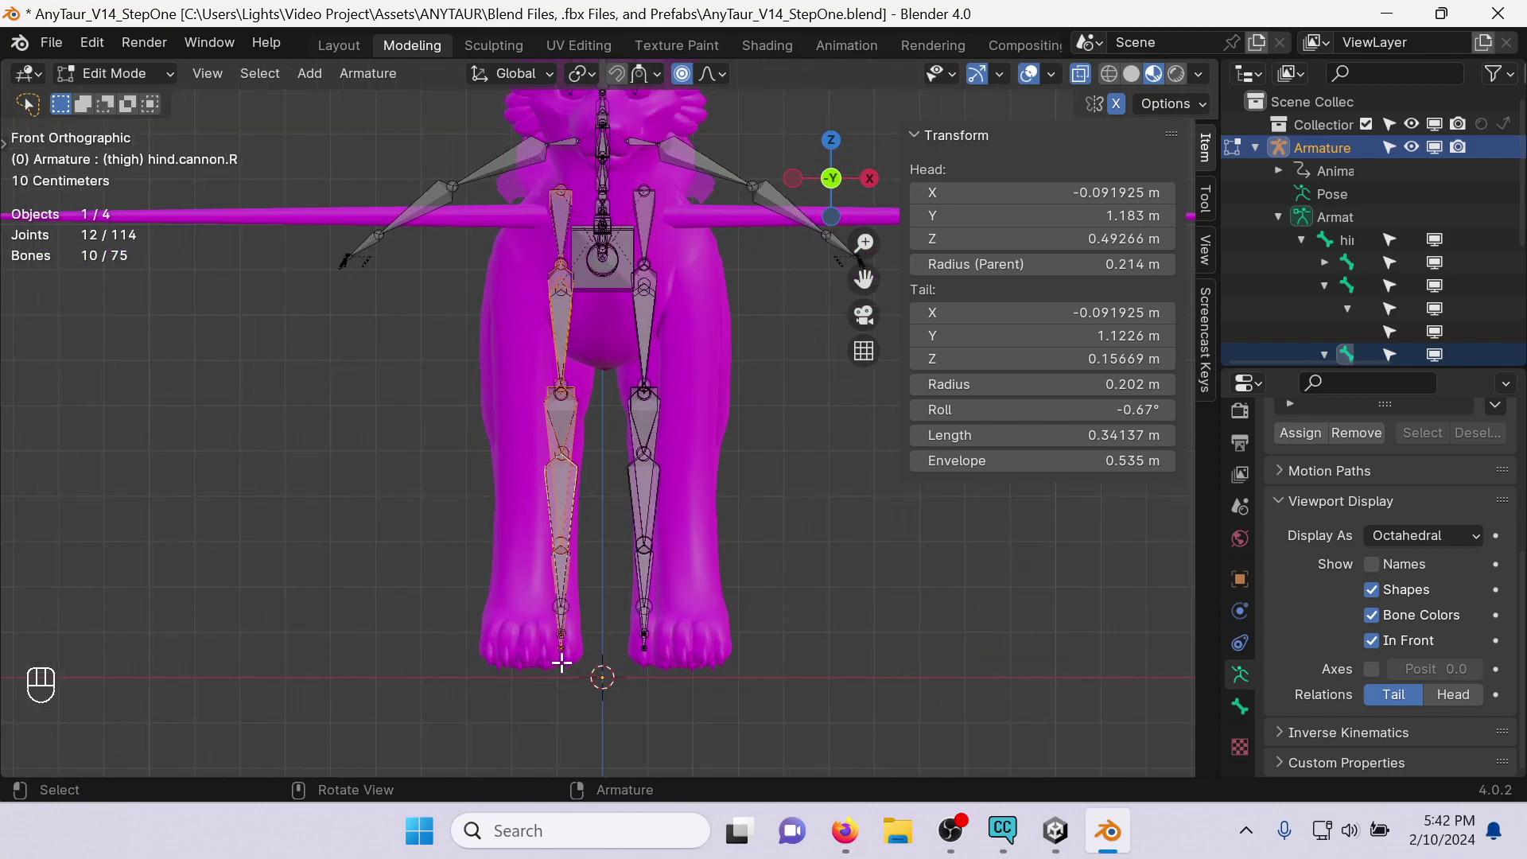
scroll(605, 648, up, 1)
key(g)
key(x)
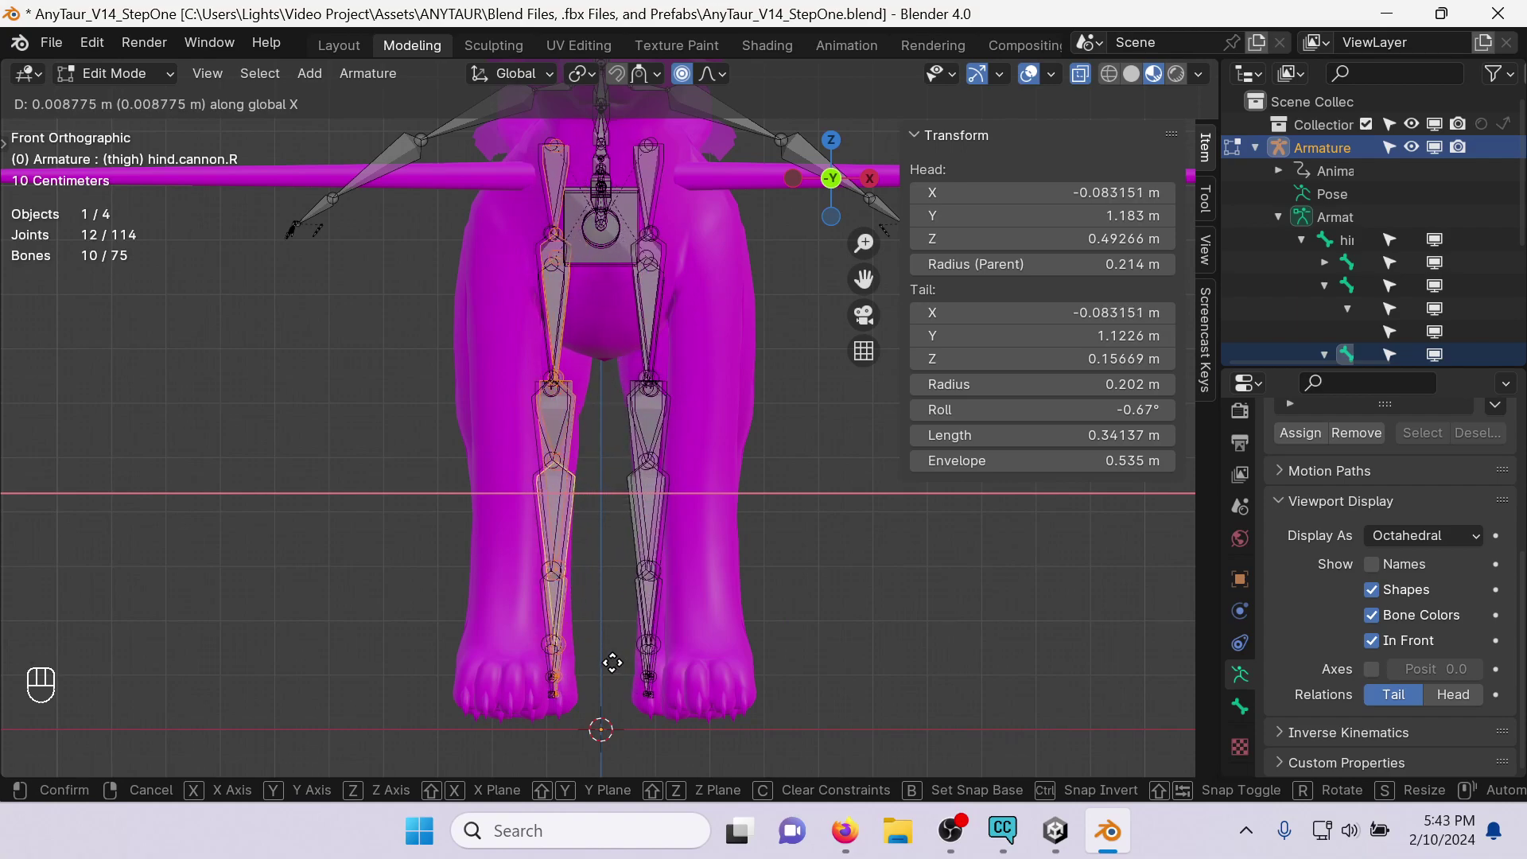
click(612, 663)
Shift the right leg bones outward along X into the leg mesh, placing the hind cannon bone at about X -0.125 m.
middle_drag(748, 628, 727, 657)
key(g)
key(x)
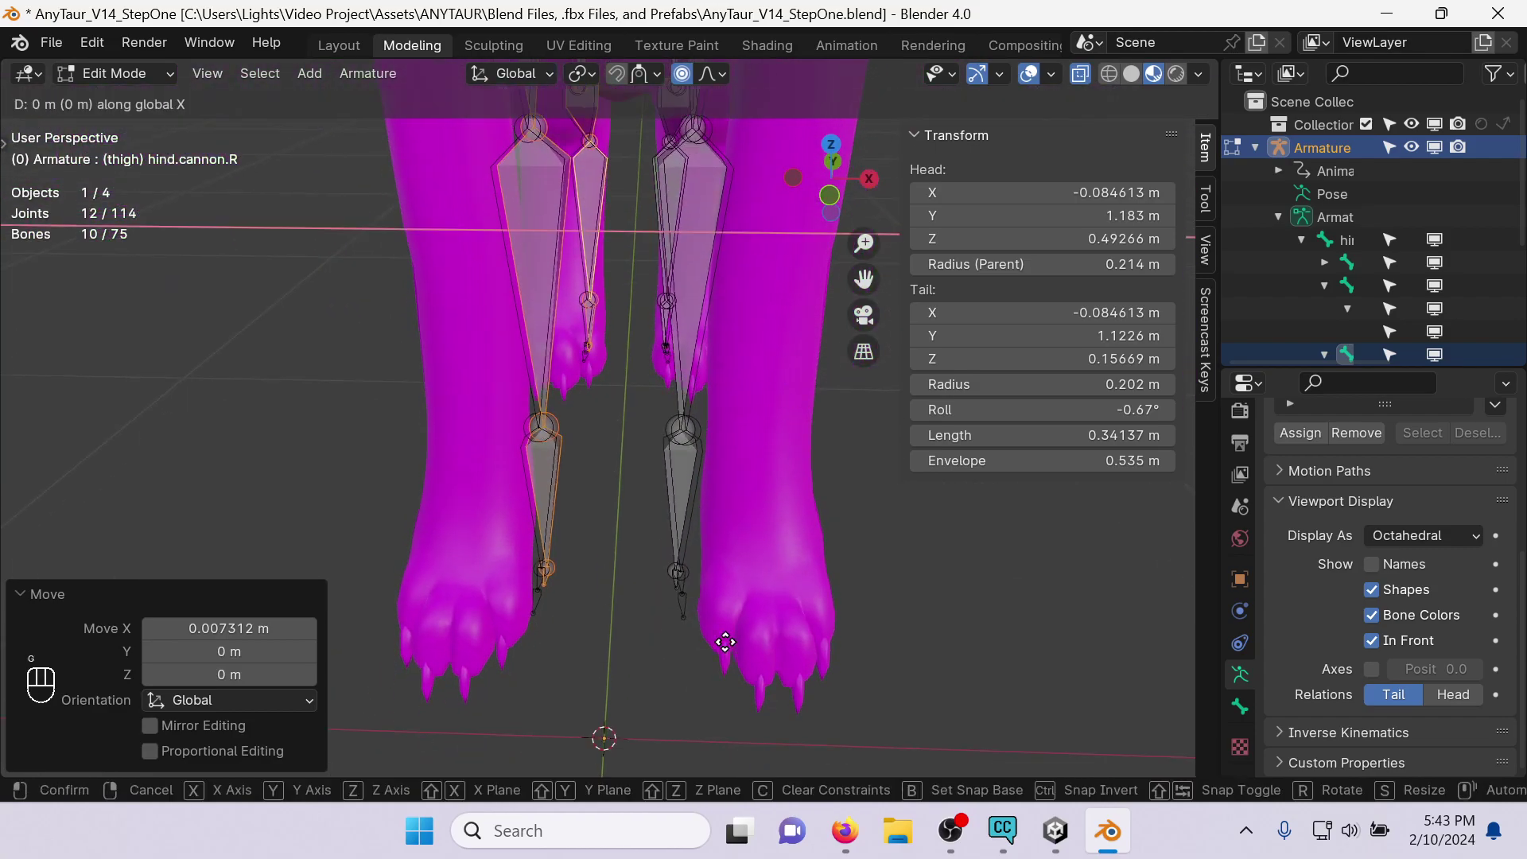
click(696, 639)
middle_drag(695, 637, 712, 674)
key(g)
key(x)
click(716, 675)
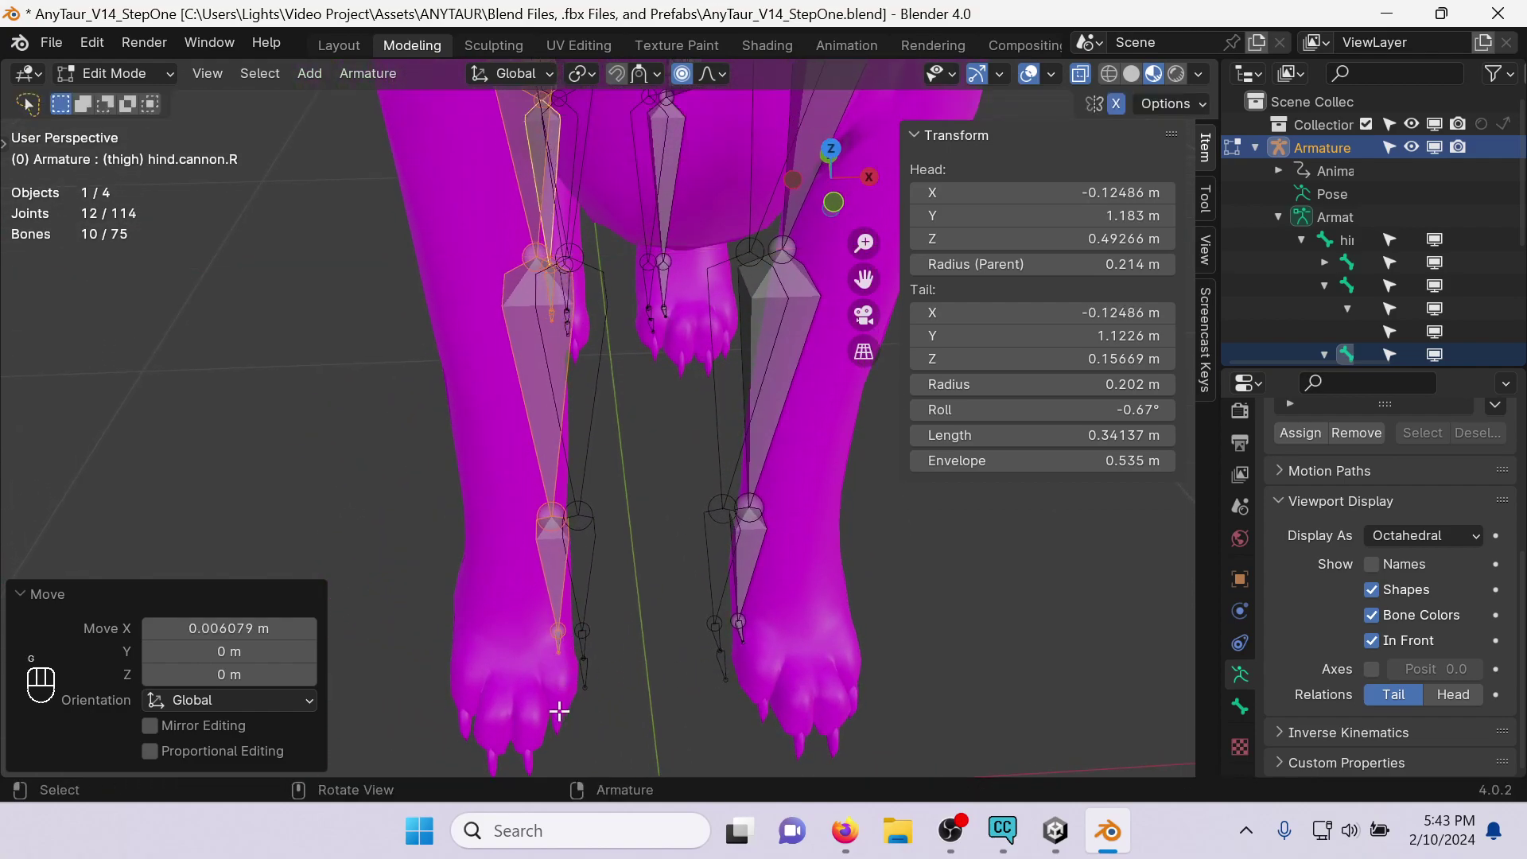
Select only the right hind leg bones, try moving them separately along X, and undo that move.
scroll(574, 648, down, 8)
middle_drag(580, 641, 680, 478)
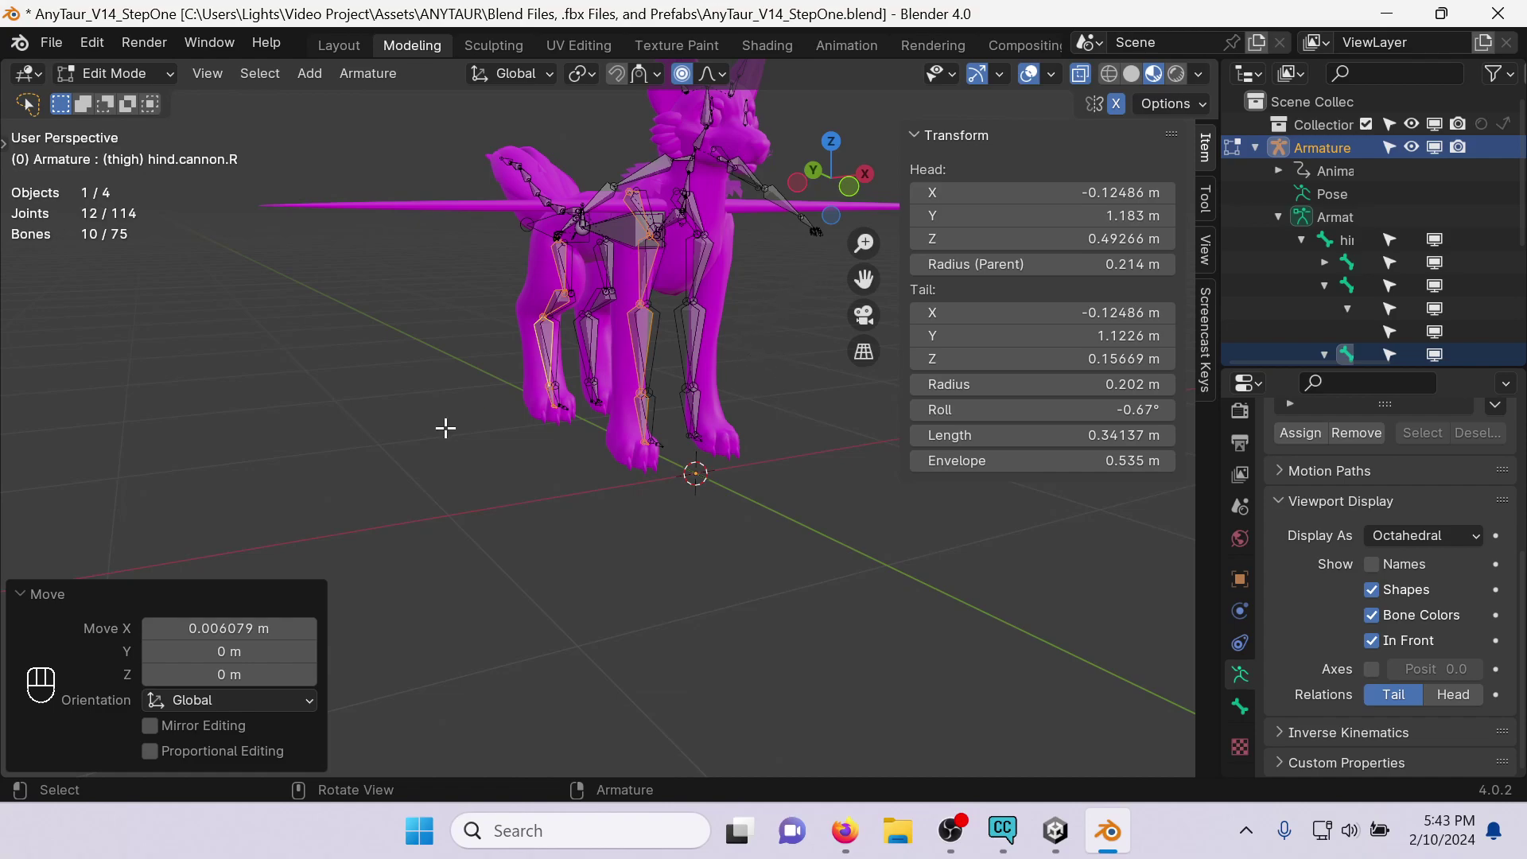
mouse_move(499, 314)
mouse_down()
mouse_move(556, 460)
mouse_move(581, 313)
mouse_move(557, 239)
mouse_move(535, 313)
mouse_up()
mouse_move(535, 313)
middle_down()
mouse_move(671, 334)
mouse_move(549, 250)
mouse_move(781, 351)
mouse_move(661, 369)
mouse_move(757, 355)
middle_up()
shift+click(549, 251)
key(g)
key(x)
click(767, 348)
key(ctrl+z)
Check the leg bone placement from behind and from the front, and save the file.
middle_drag(623, 470, 592, 372)
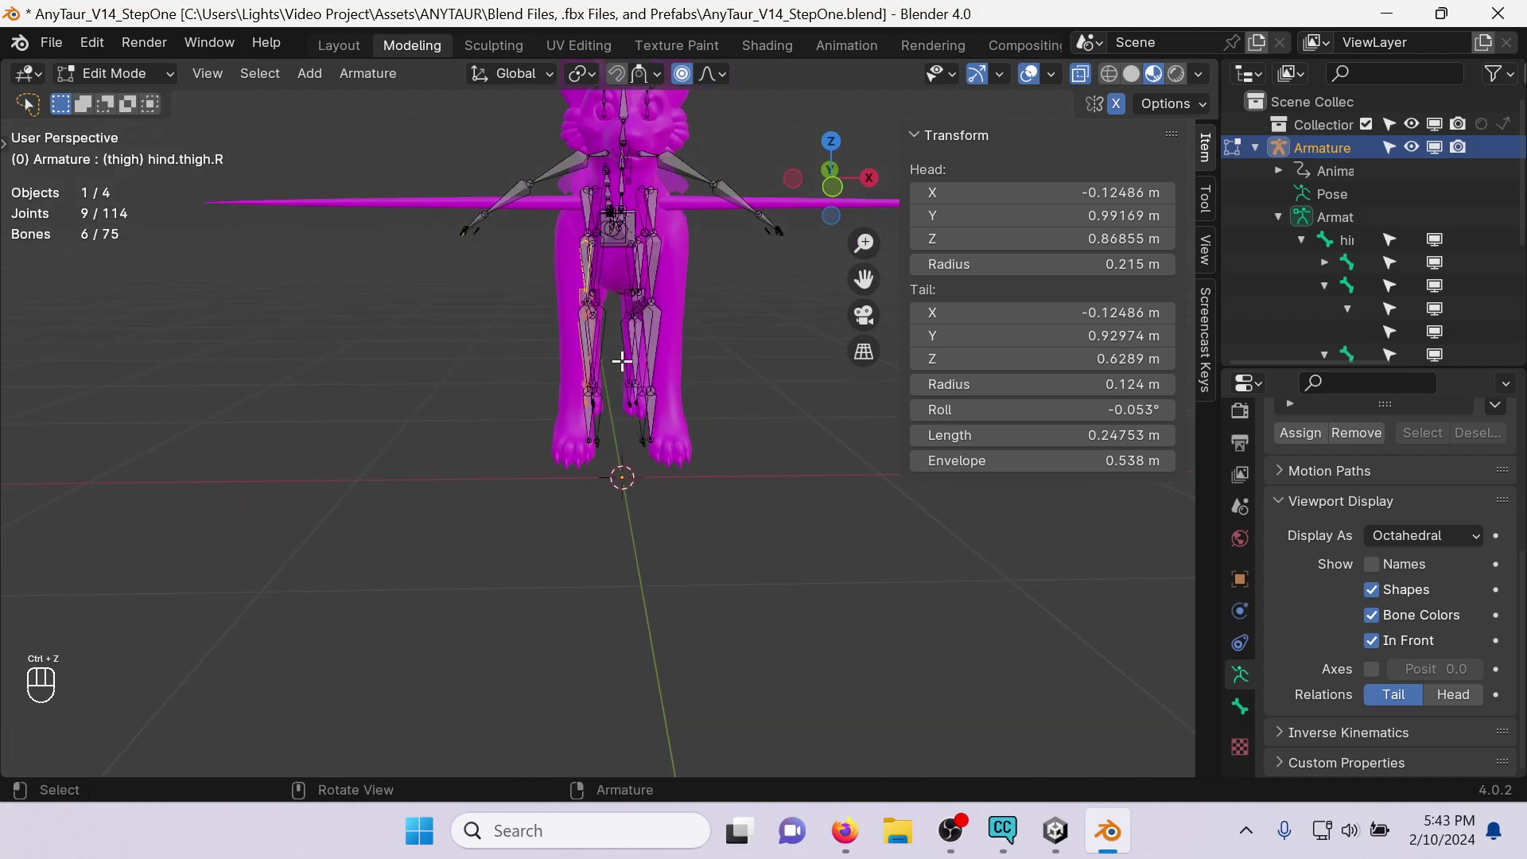
click(830, 173)
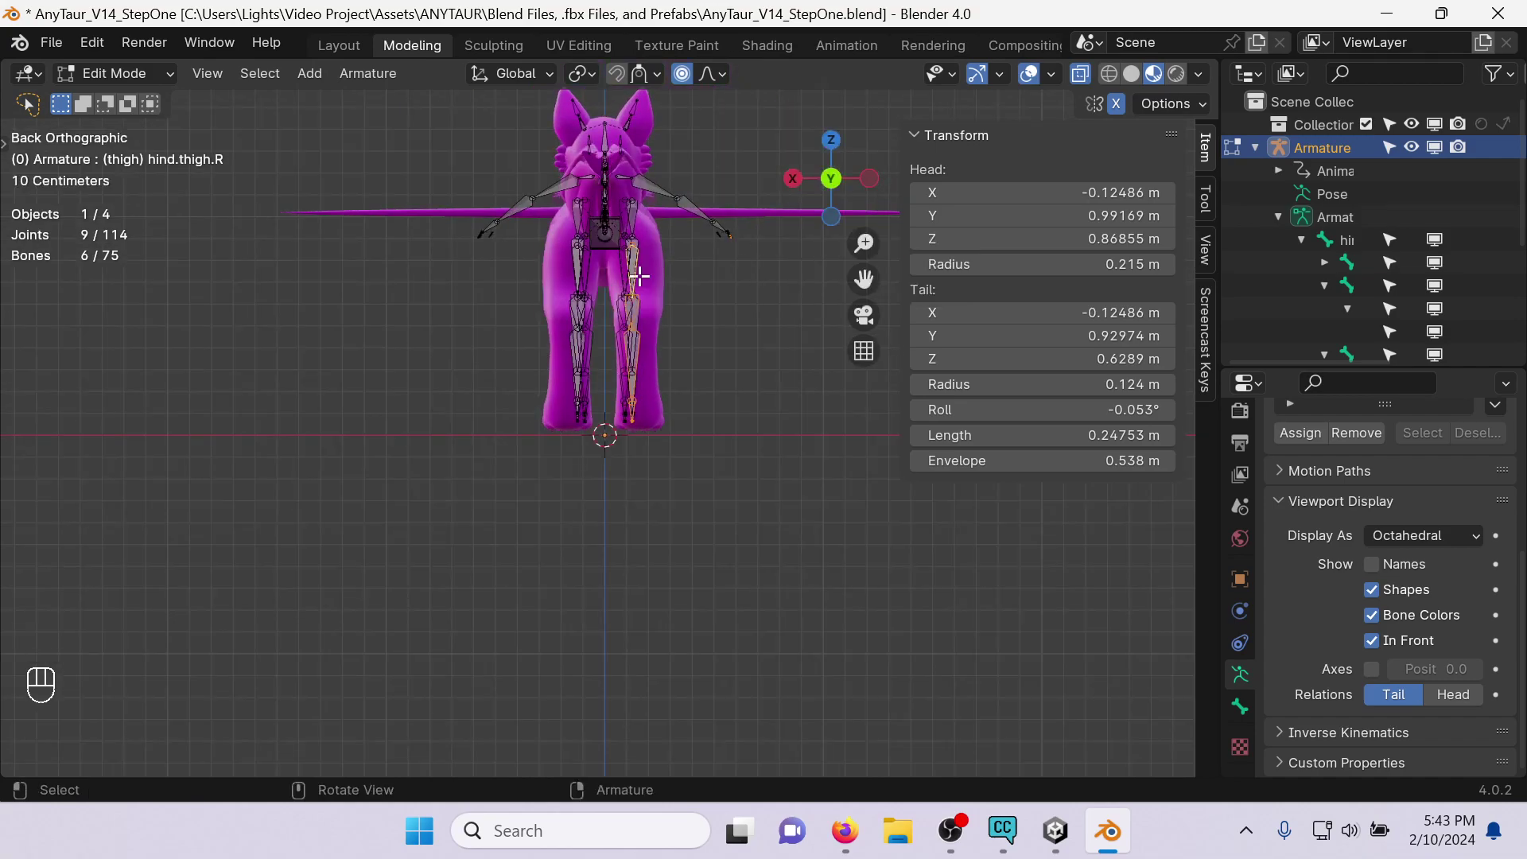
click(794, 182)
click(794, 181)
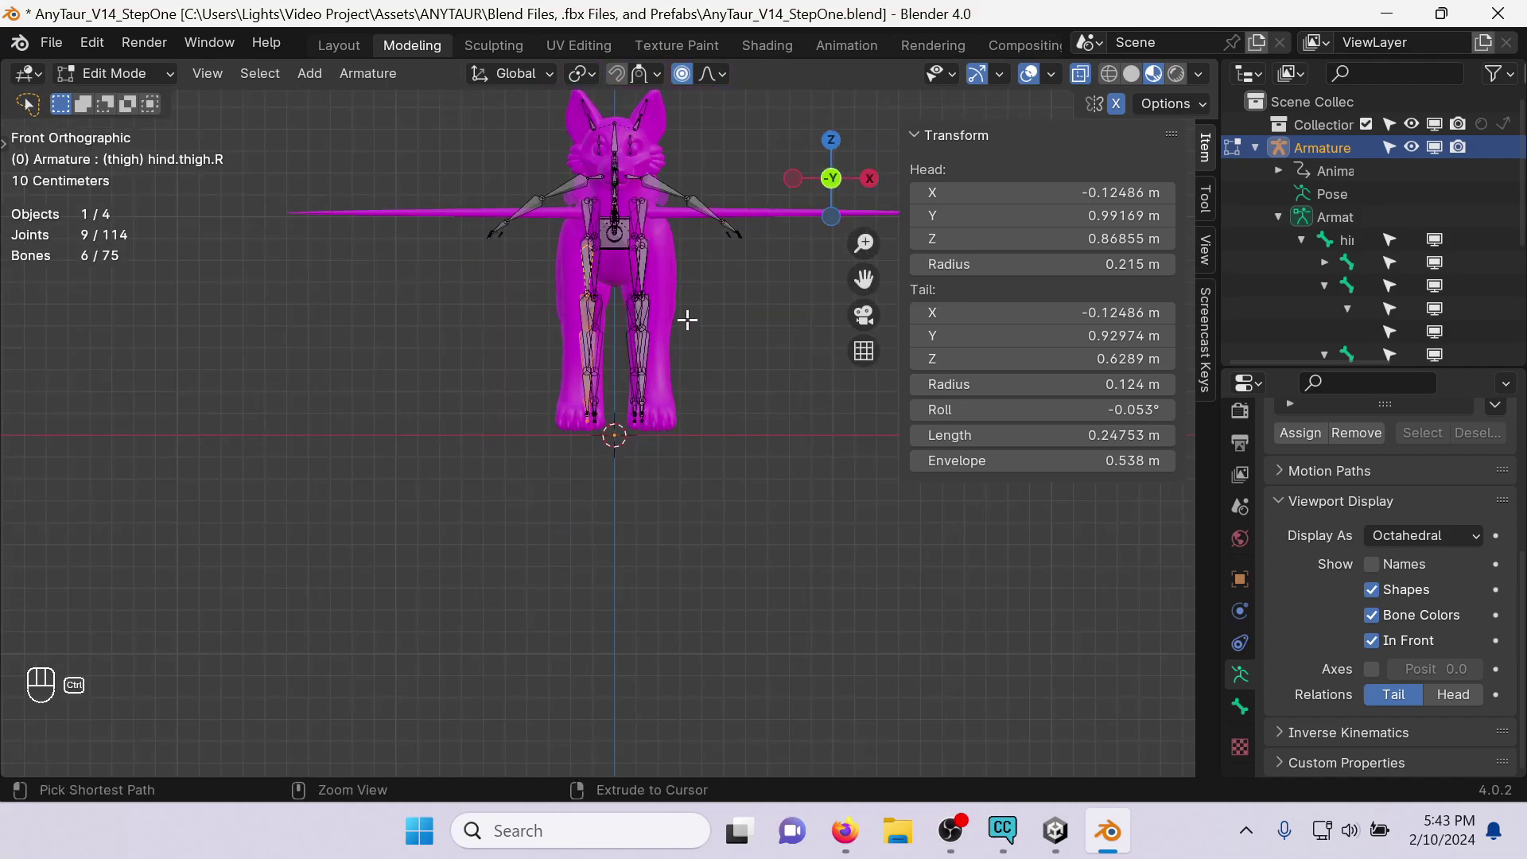
key(ctrl+s)
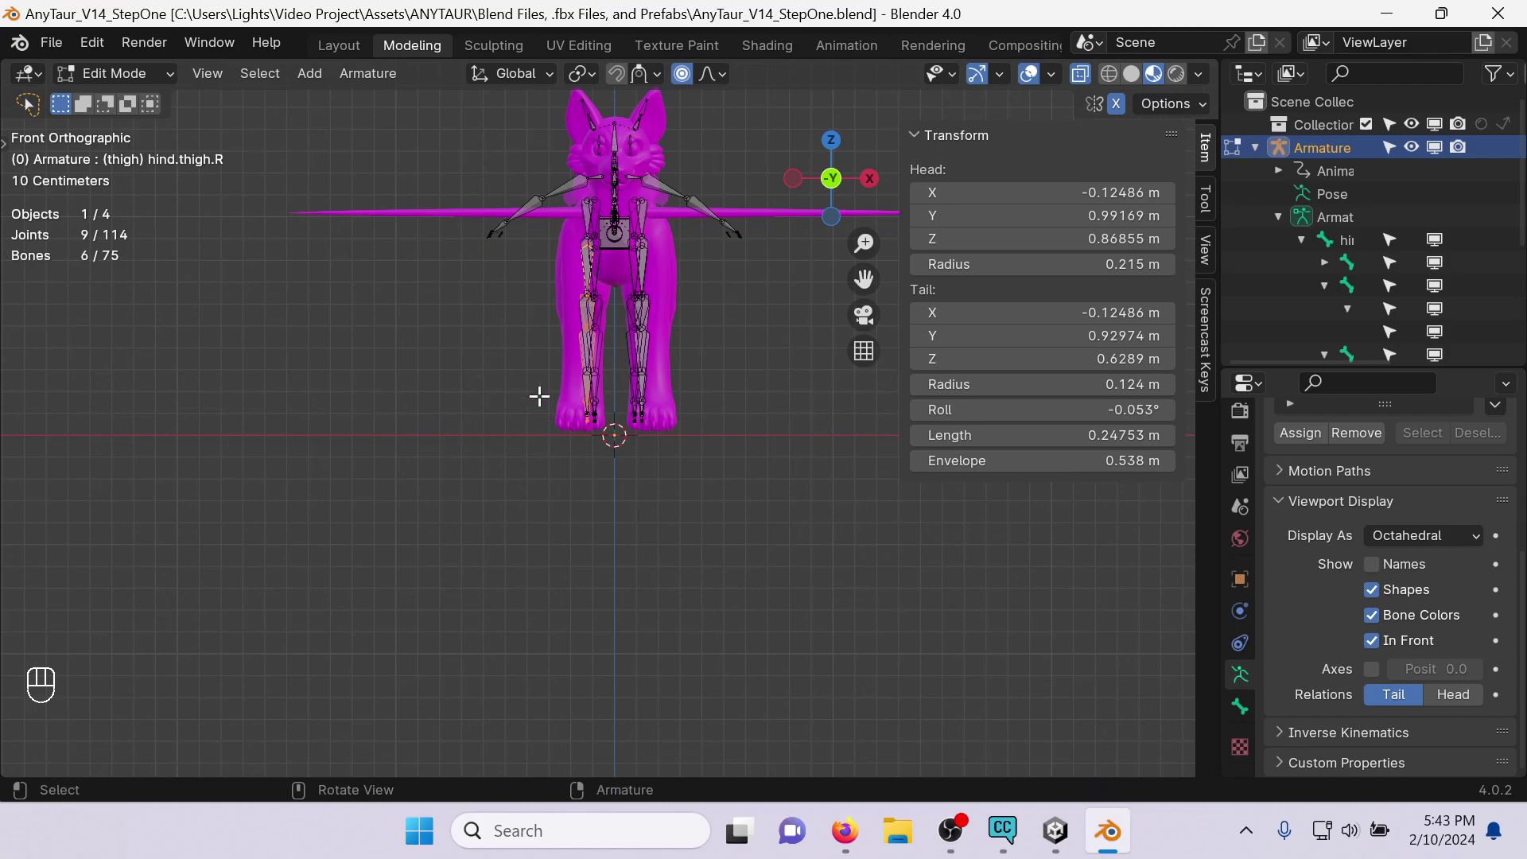
Leave armature editing for Object Mode and select the feral model's original armature in a side view.
scroll(571, 248, up, 5)
shift+middle_drag(730, 178, 693, 430)
scroll(692, 429, down, 4)
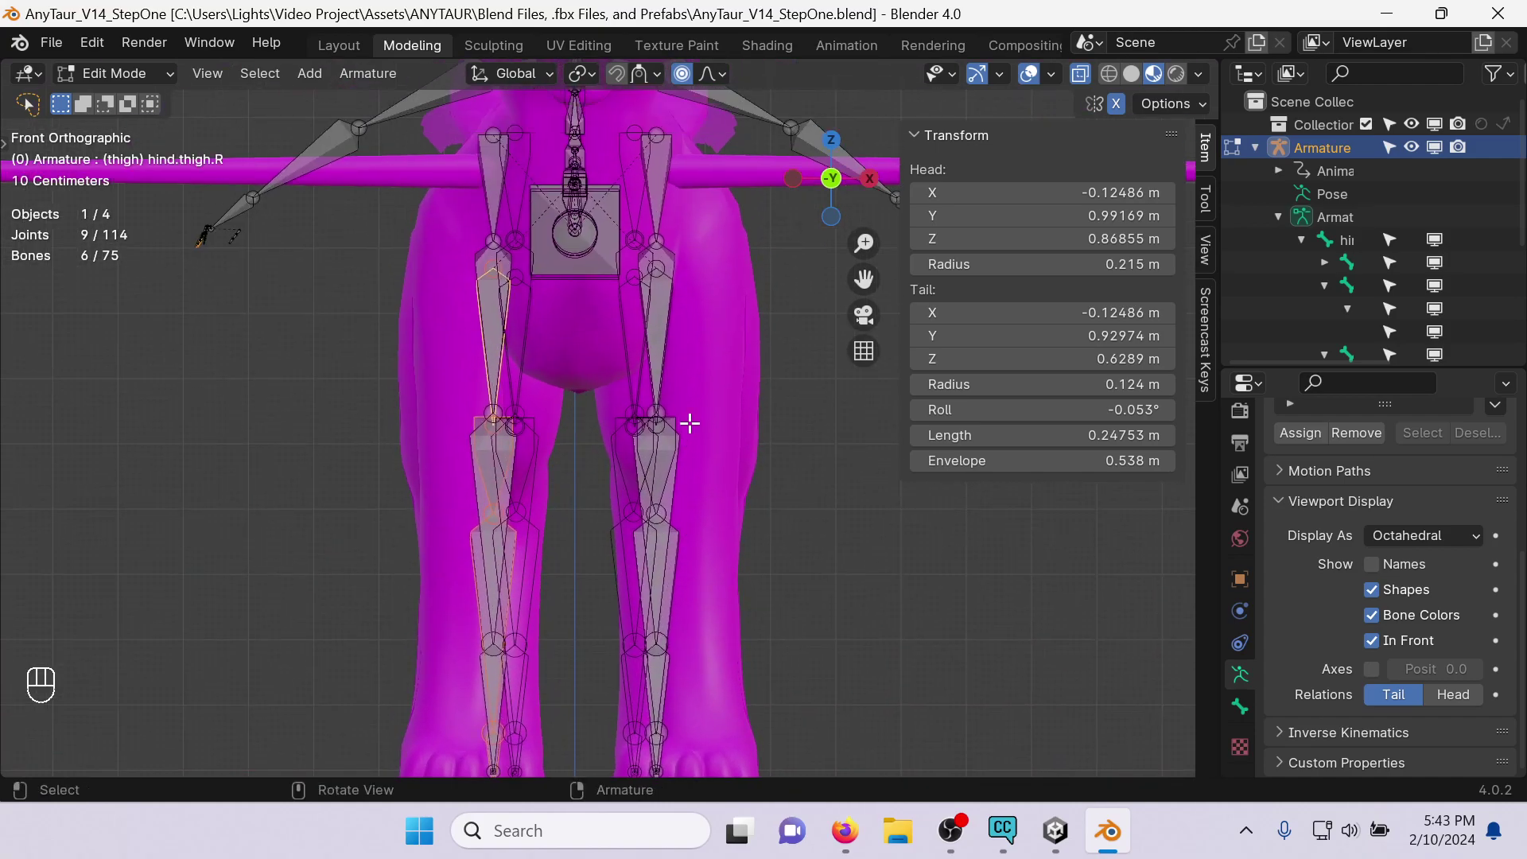
scroll(699, 401, up, 2)
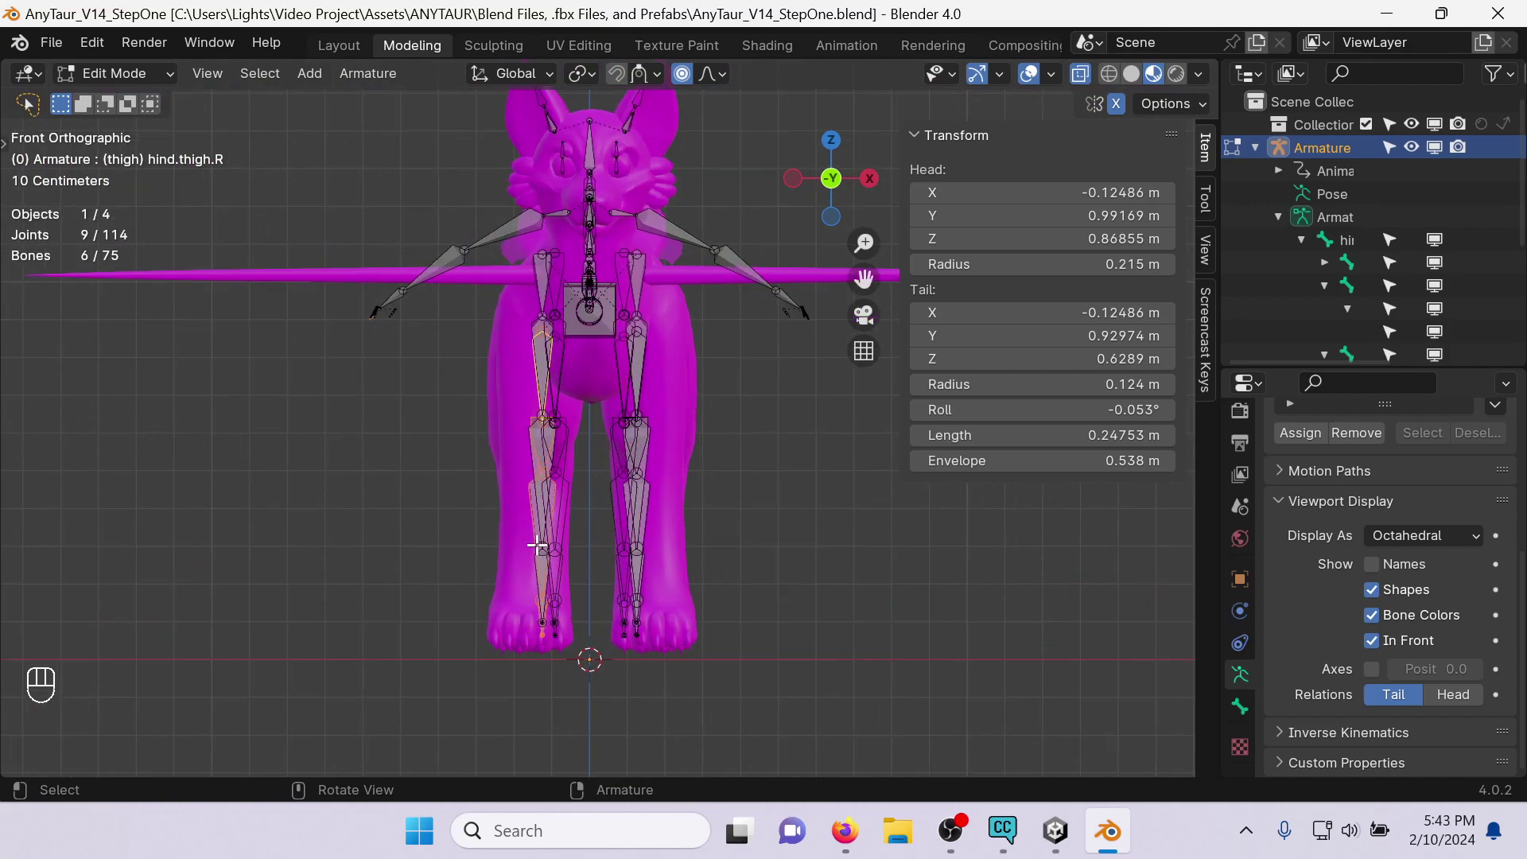
middle_drag(476, 440, 637, 449)
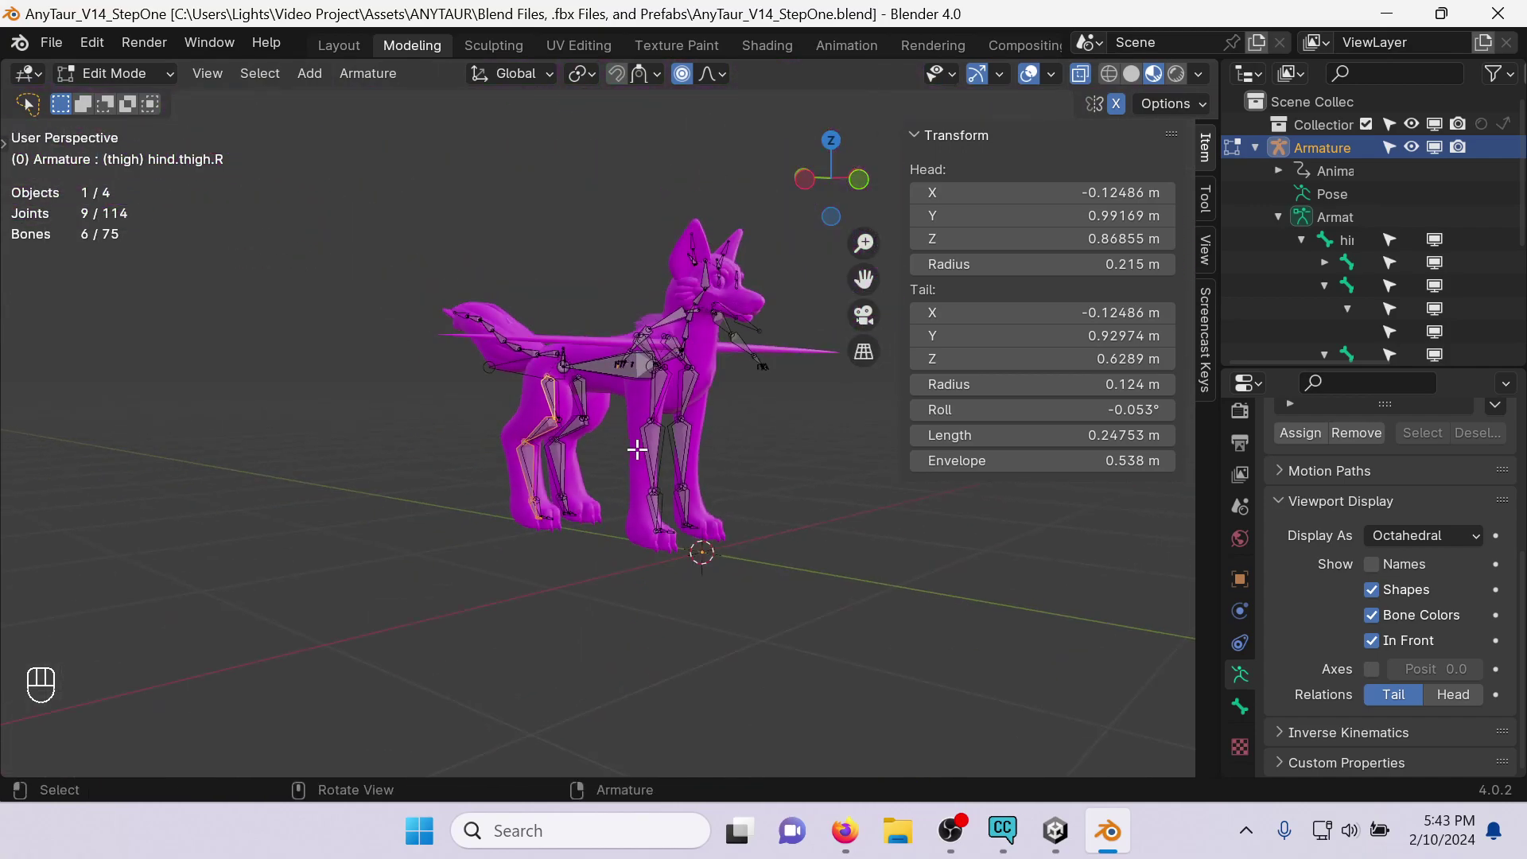
click(813, 187)
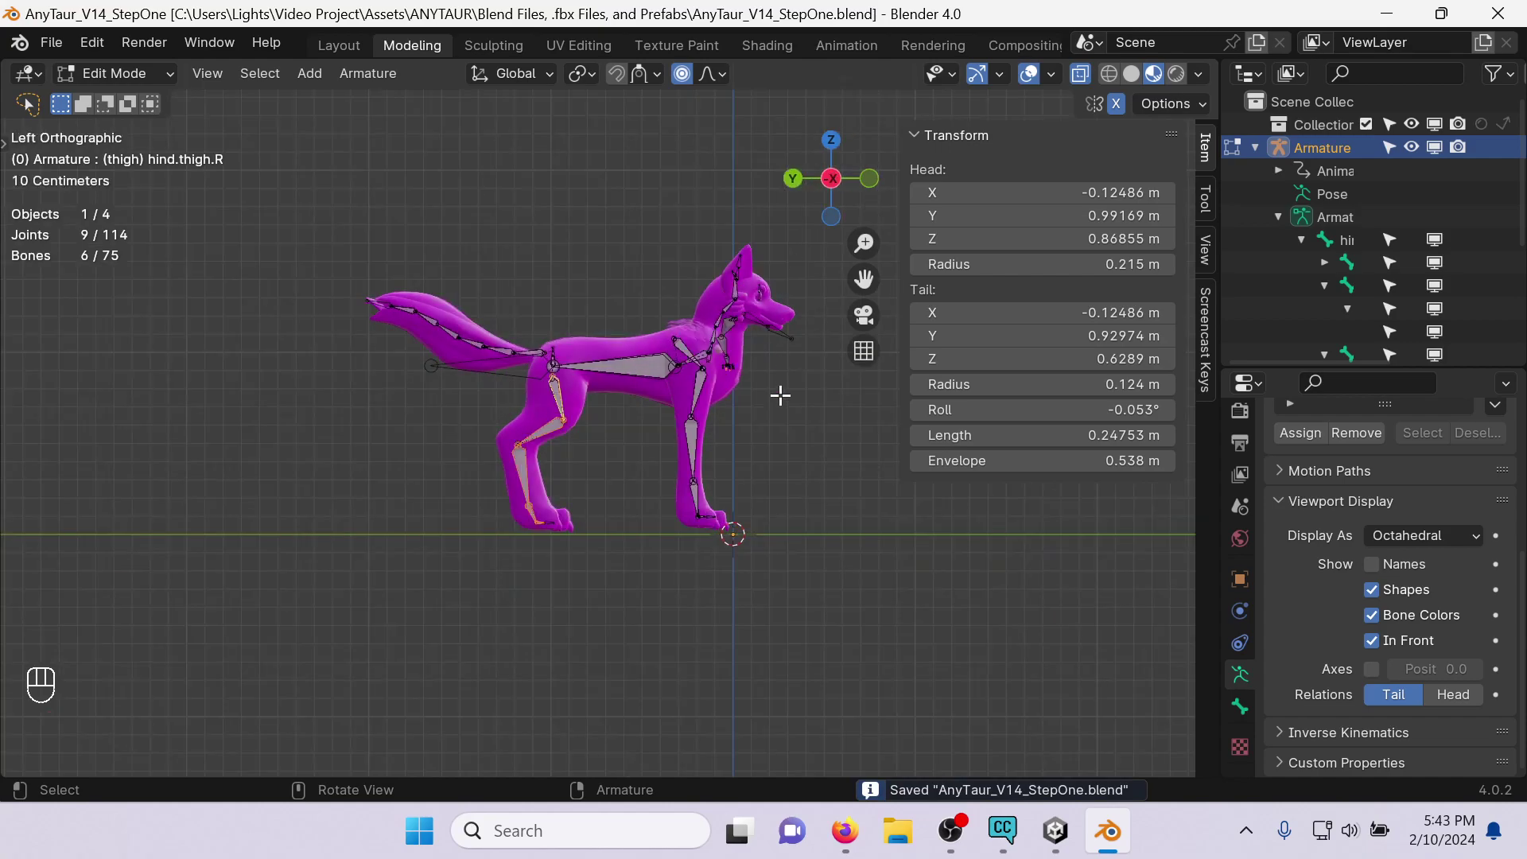
click(122, 70)
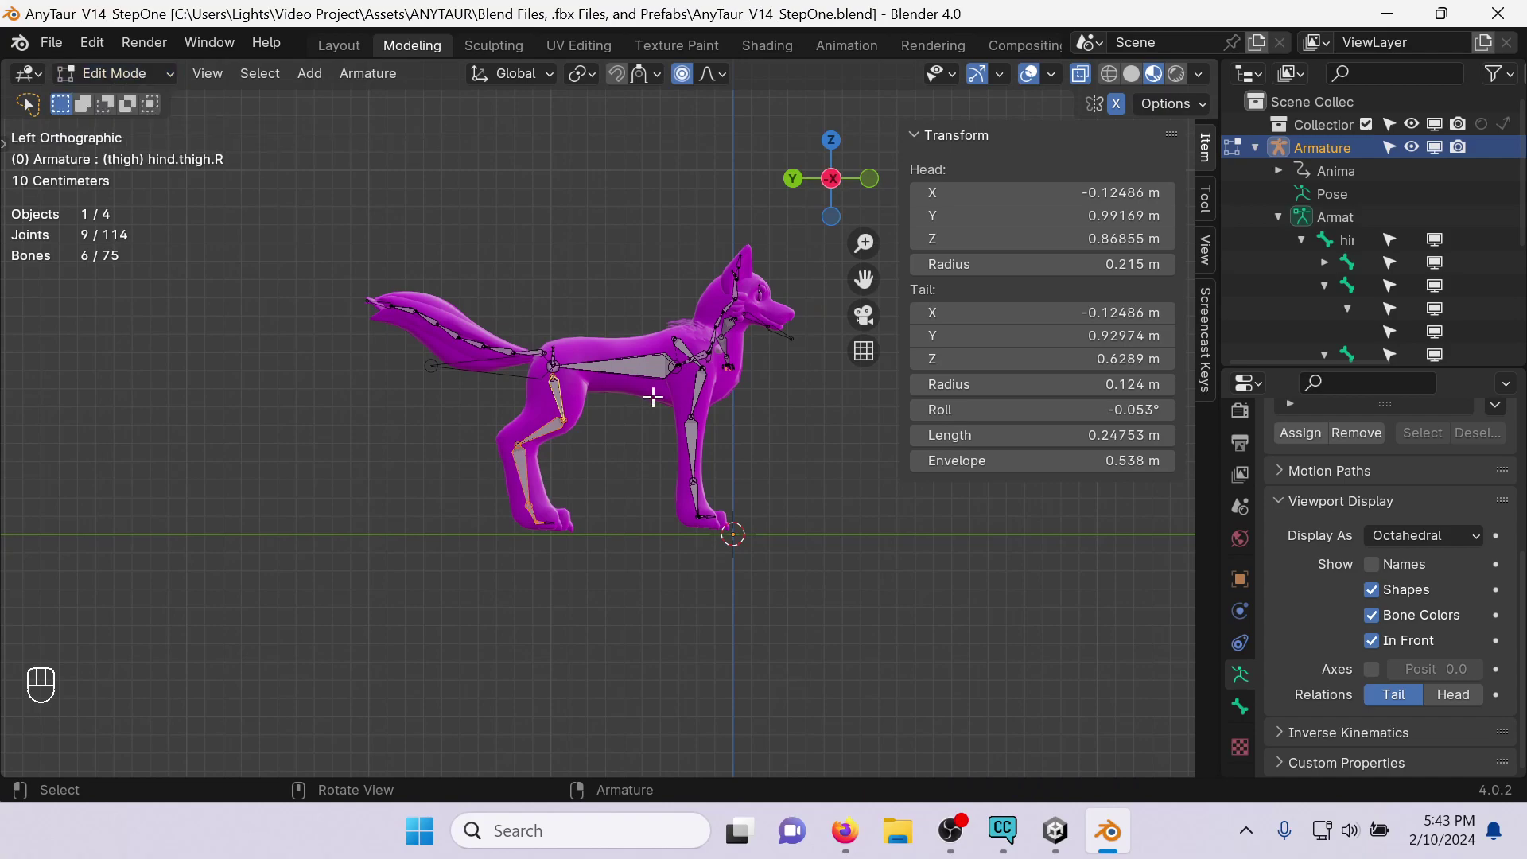
click(137, 76)
click(151, 96)
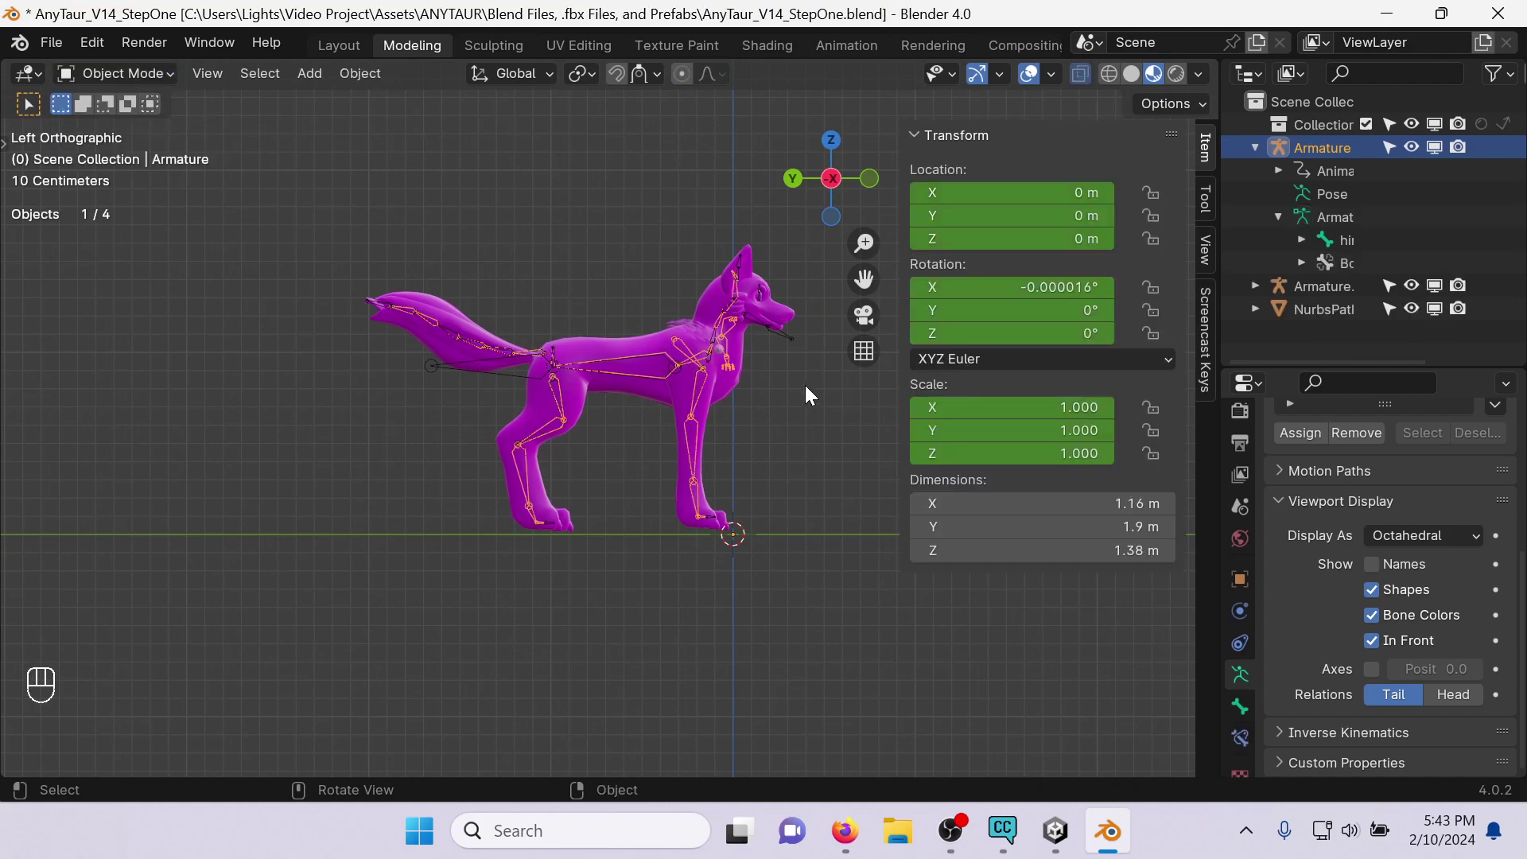
click(790, 335)
Enter Edit Mode on the feral model's original armature, with its head in close view.
scroll(687, 399, up, 5)
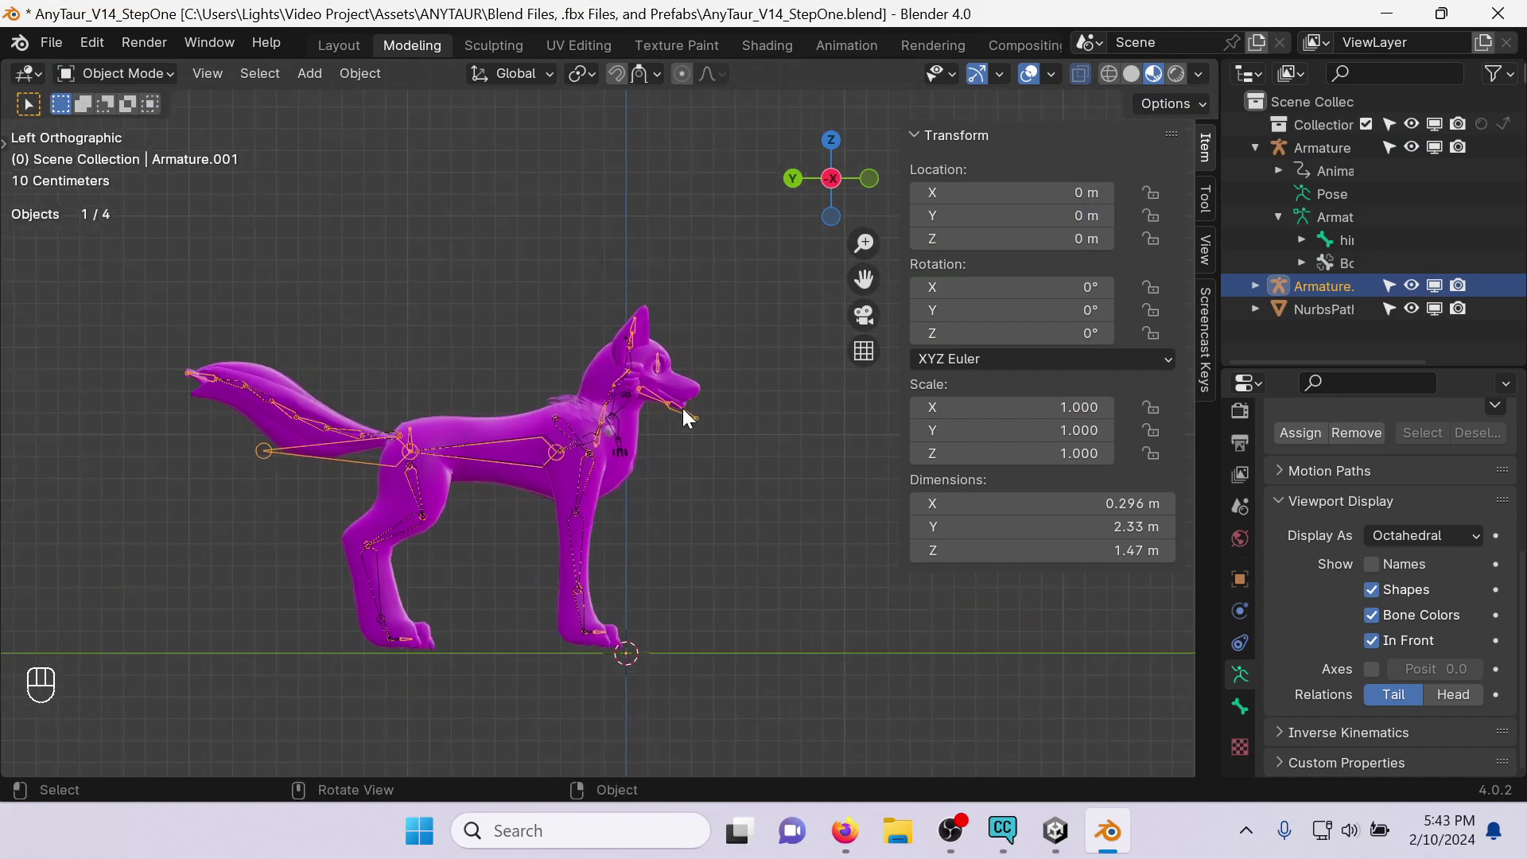
shift+middle_drag(684, 404, 564, 442)
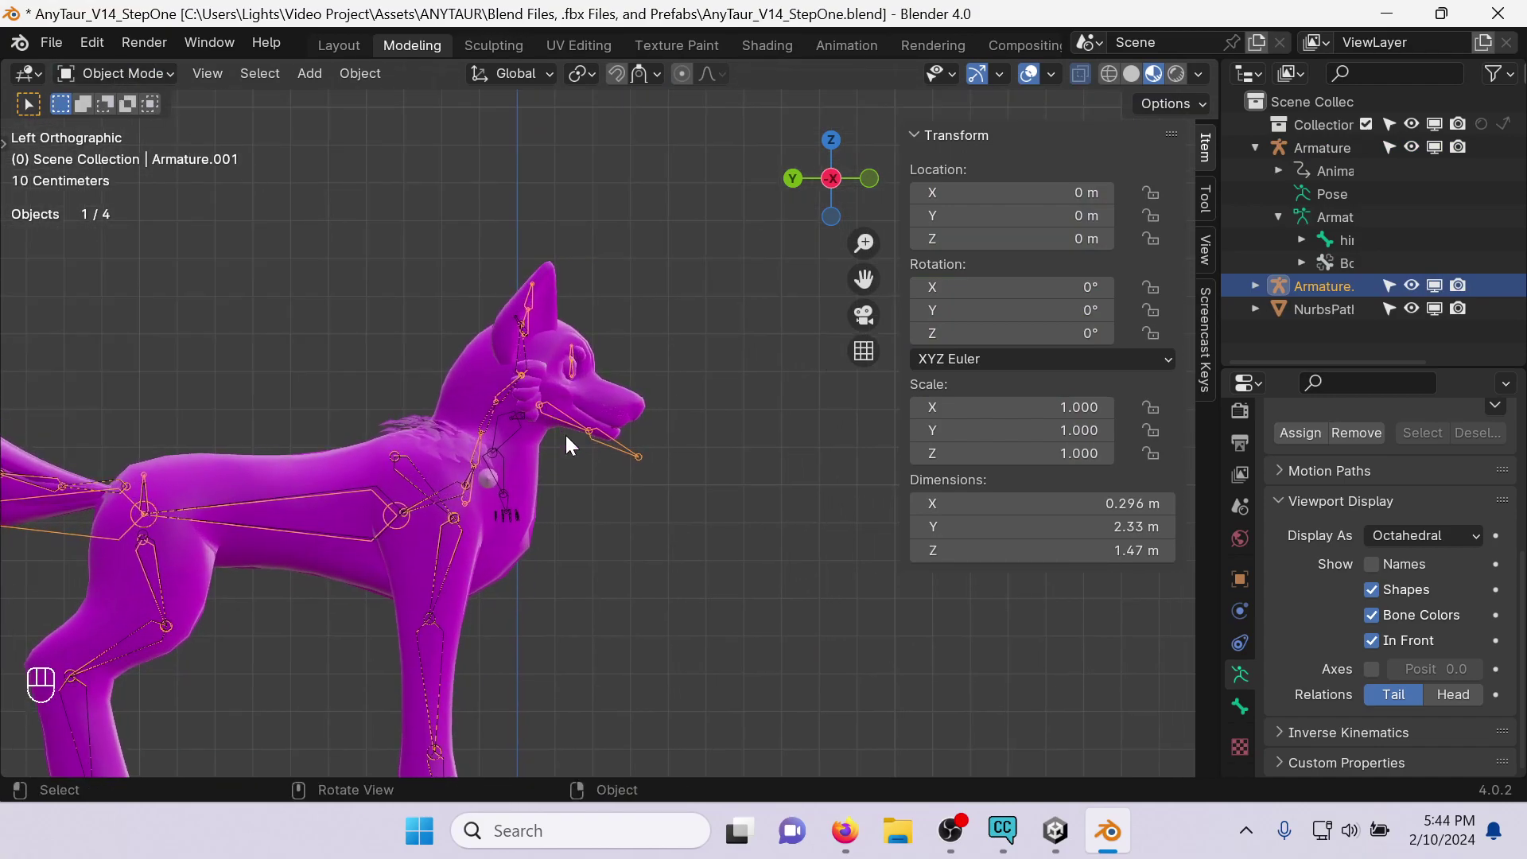
scroll(557, 427, down, 3)
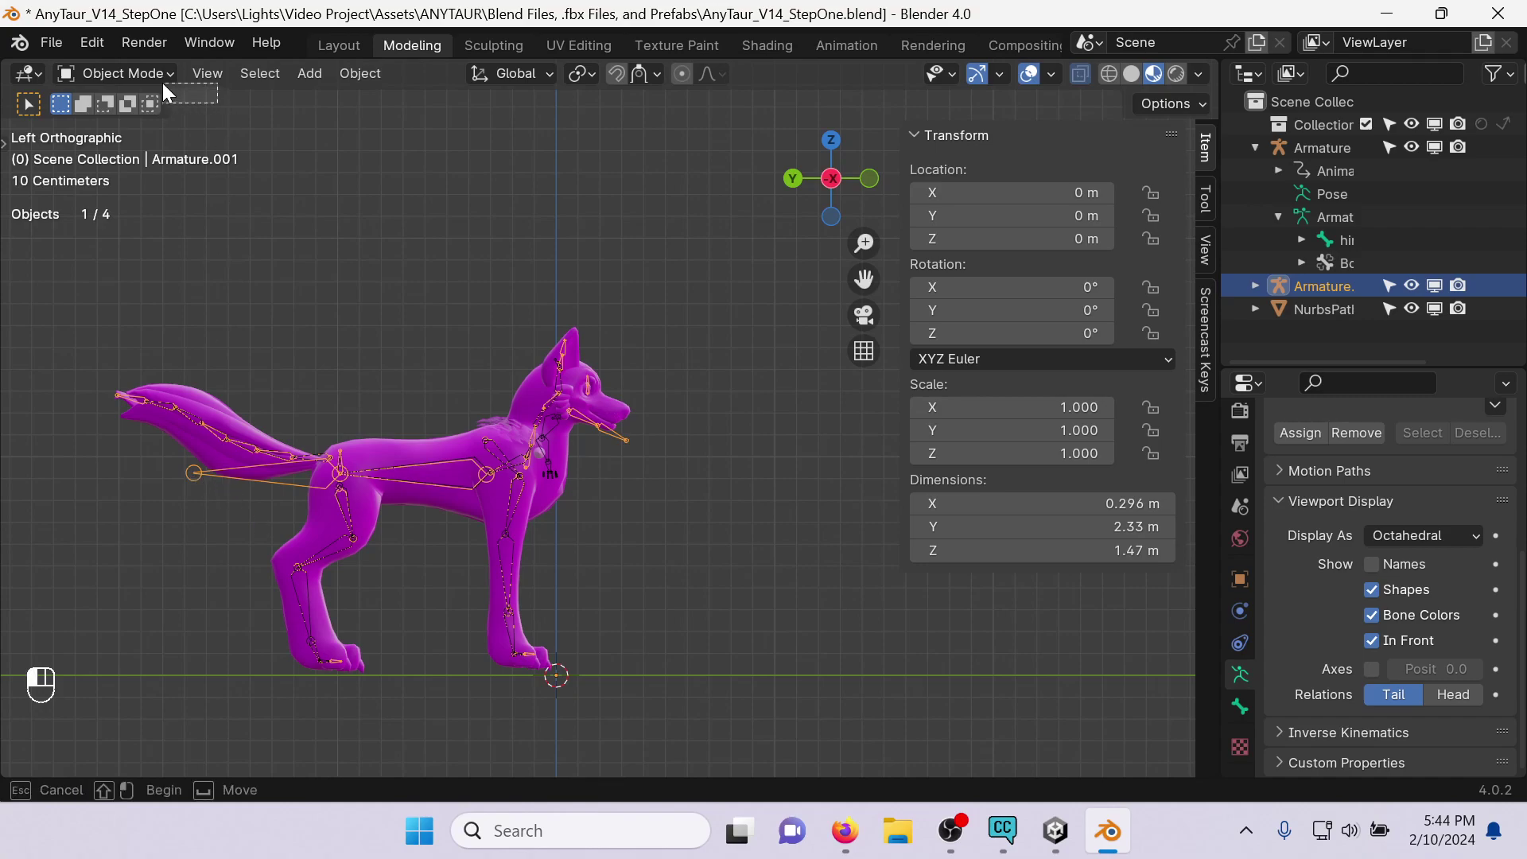
click(170, 145)
click(207, 464)
click(207, 465)
click(131, 74)
click(142, 123)
scroll(716, 398, up, 4)
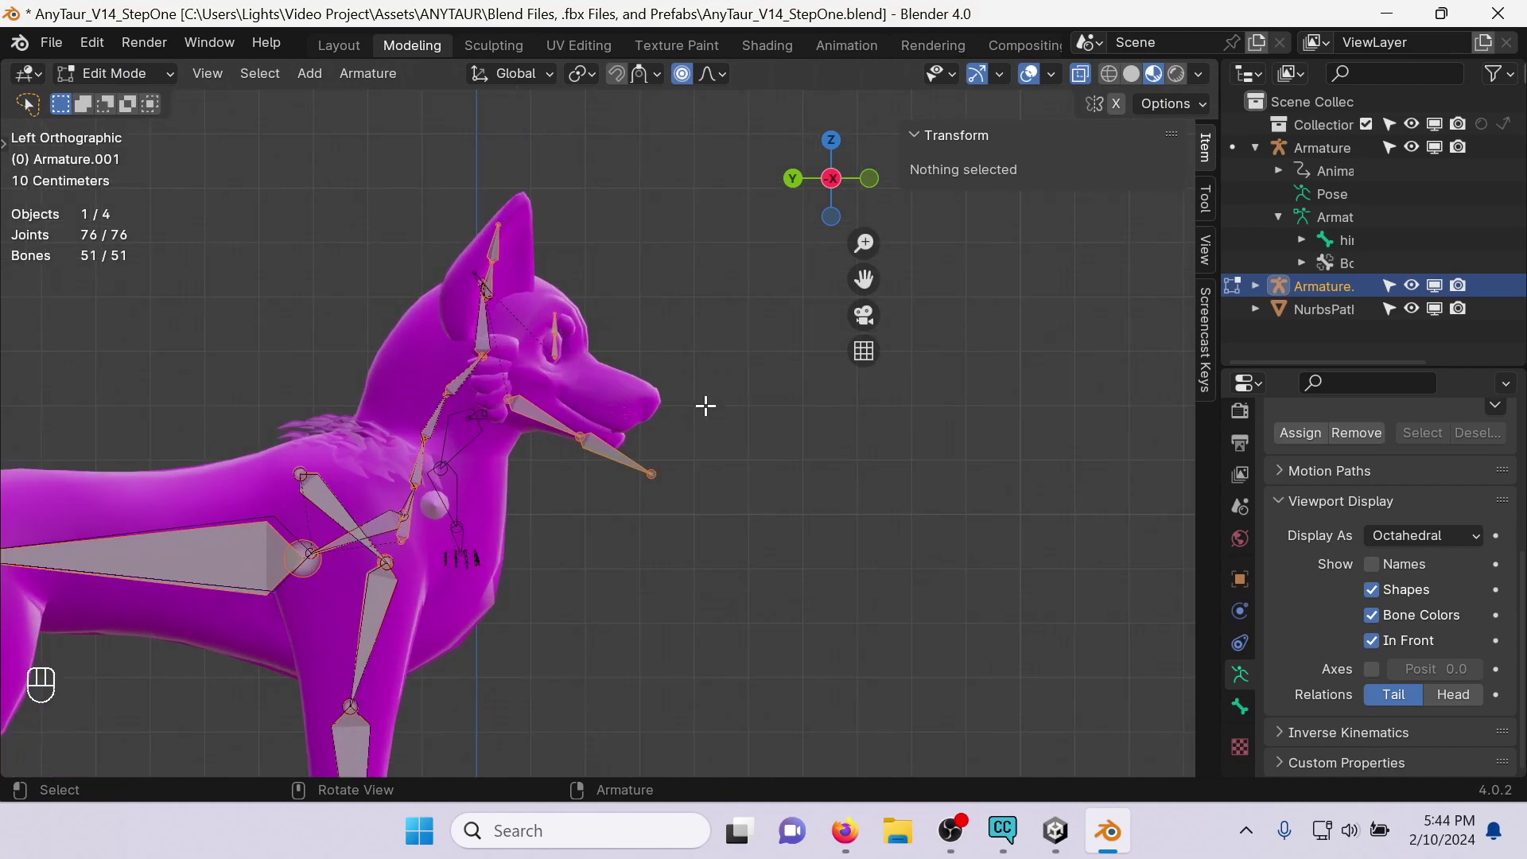
Select the eye, jaw and ear bones of the original armature on both sides of the head.
drag(559, 274, 603, 401)
shift+drag(489, 372, 768, 543)
middle_drag(654, 347, 459, 316)
shift+click(476, 288)
shift+click(469, 253)
shift+click(589, 269)
shift+click(578, 305)
middle_drag(577, 305, 736, 323)
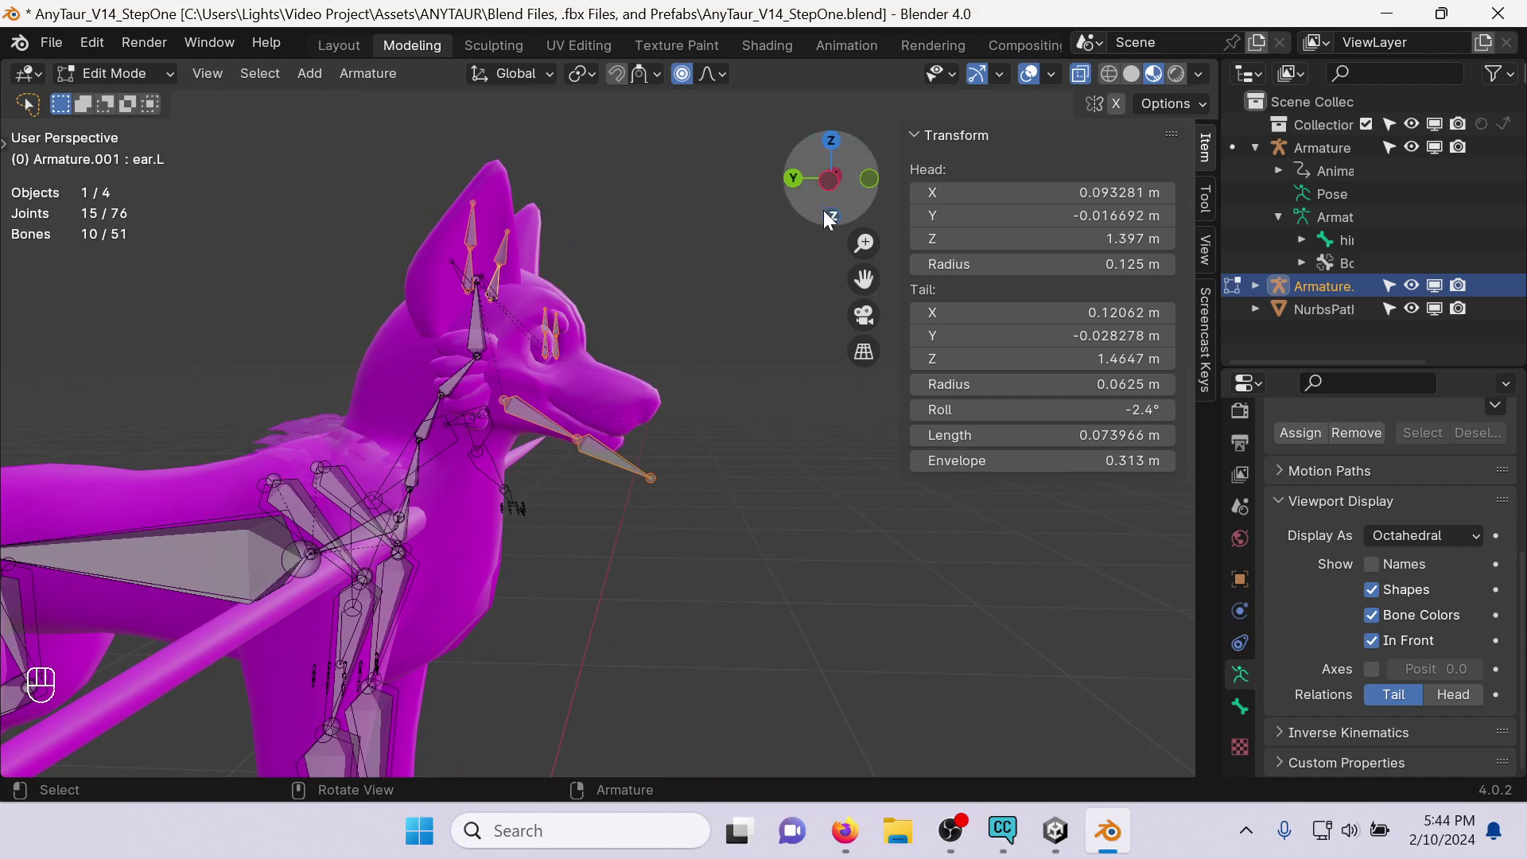
click(825, 184)
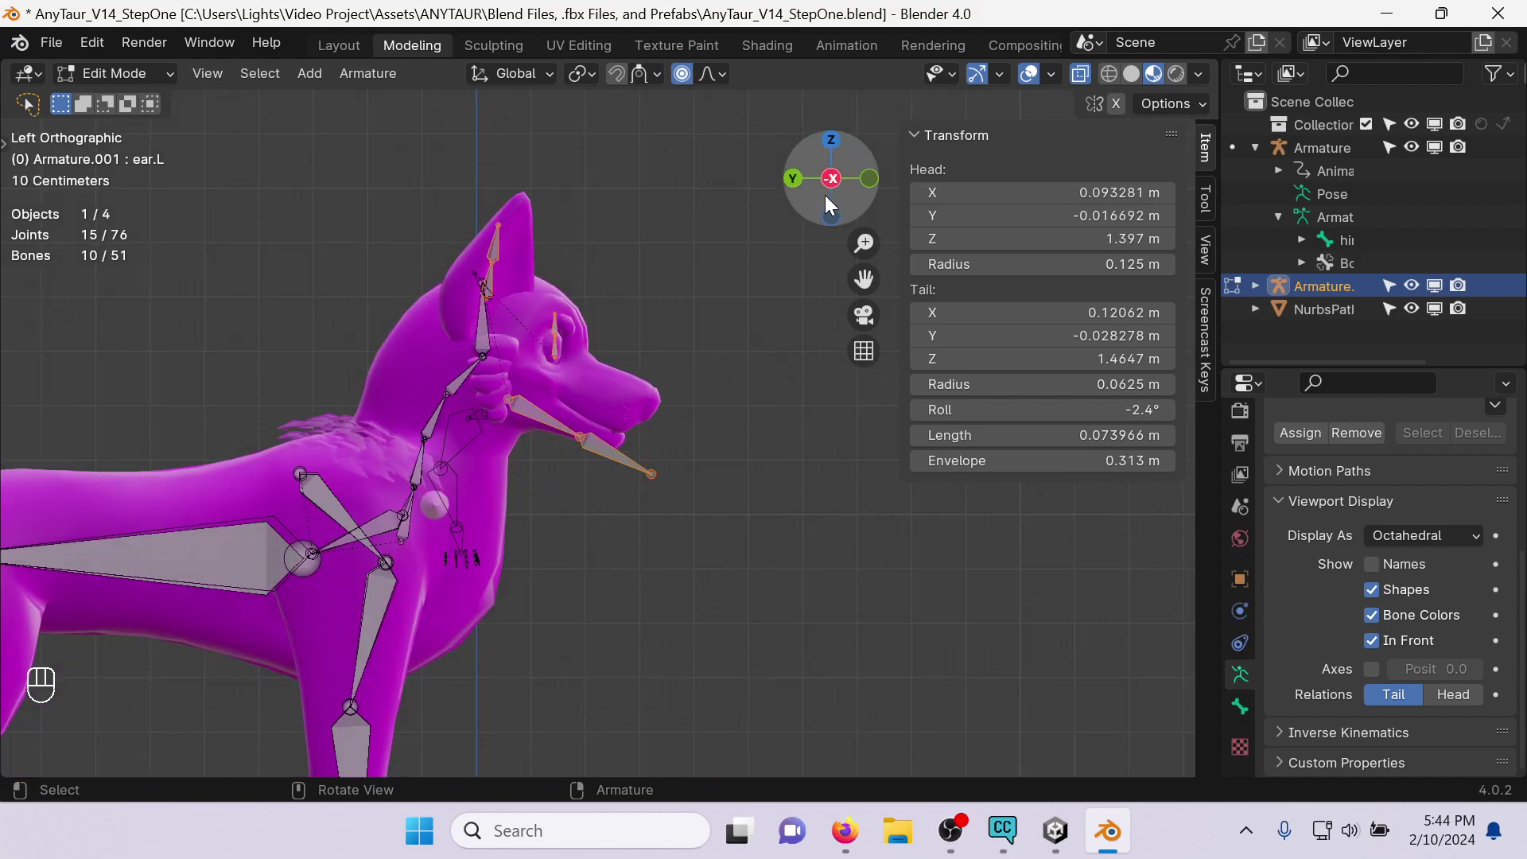
Separate the selected head bones into their own armature, and widen the Outliner so the object names are readable.
right_click(611, 324)
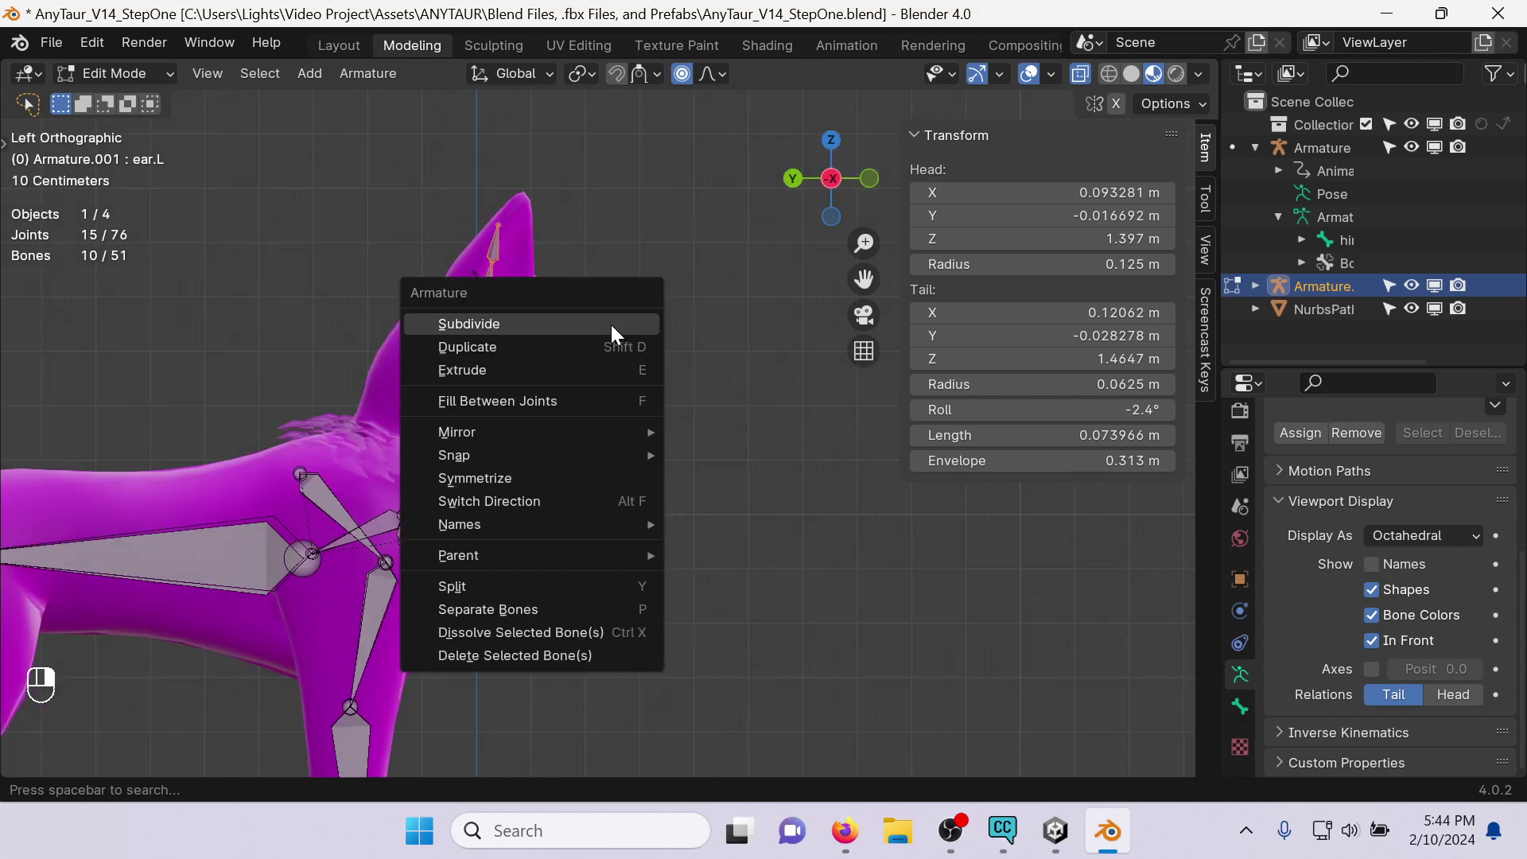
click(624, 609)
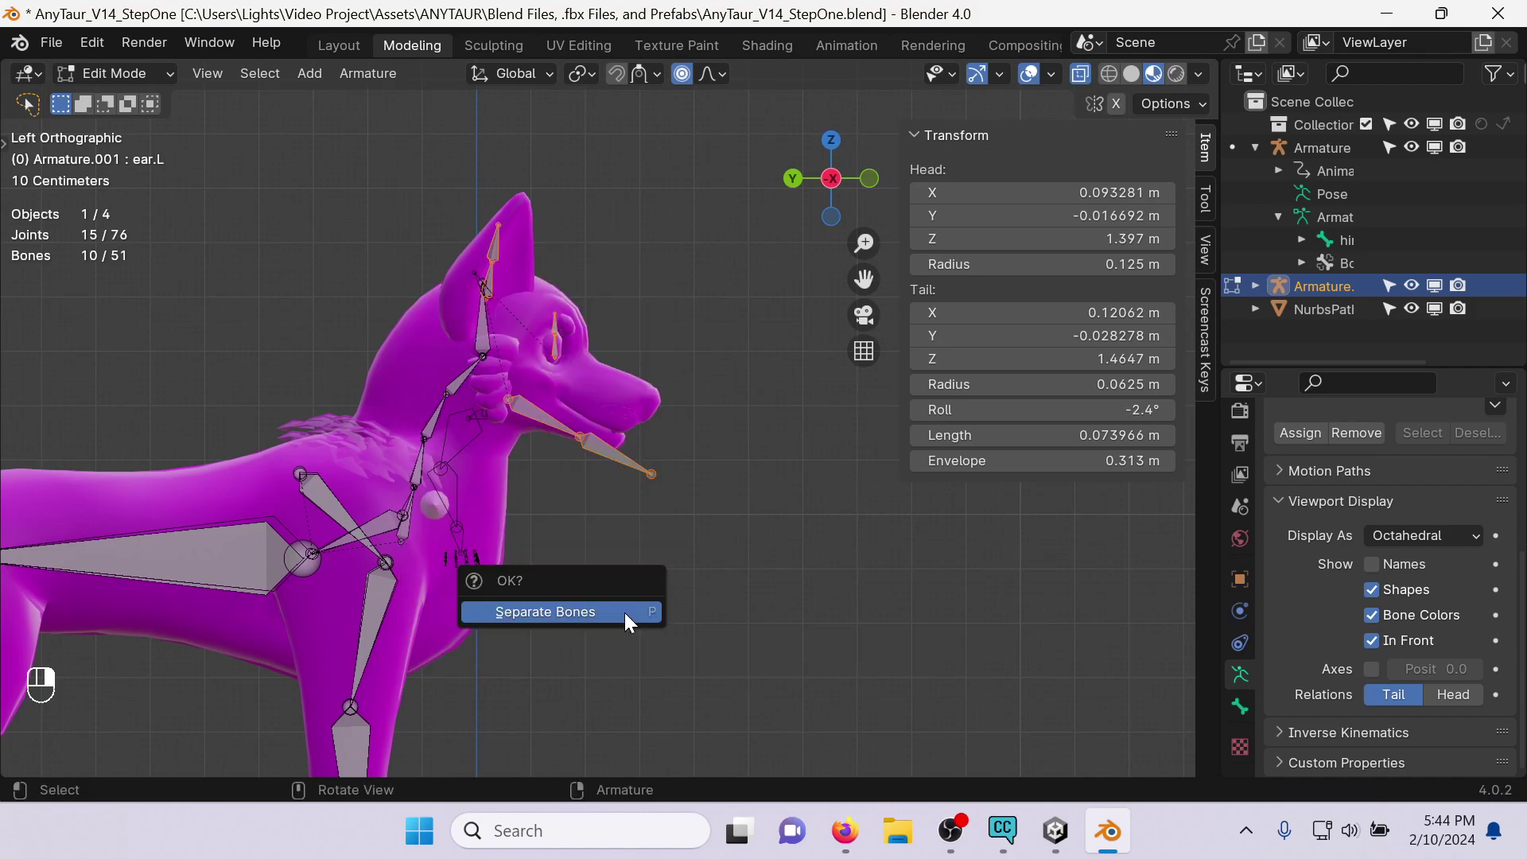
click(623, 613)
drag(1215, 318, 953, 374)
click(1049, 148)
scroll(556, 405, down, 5)
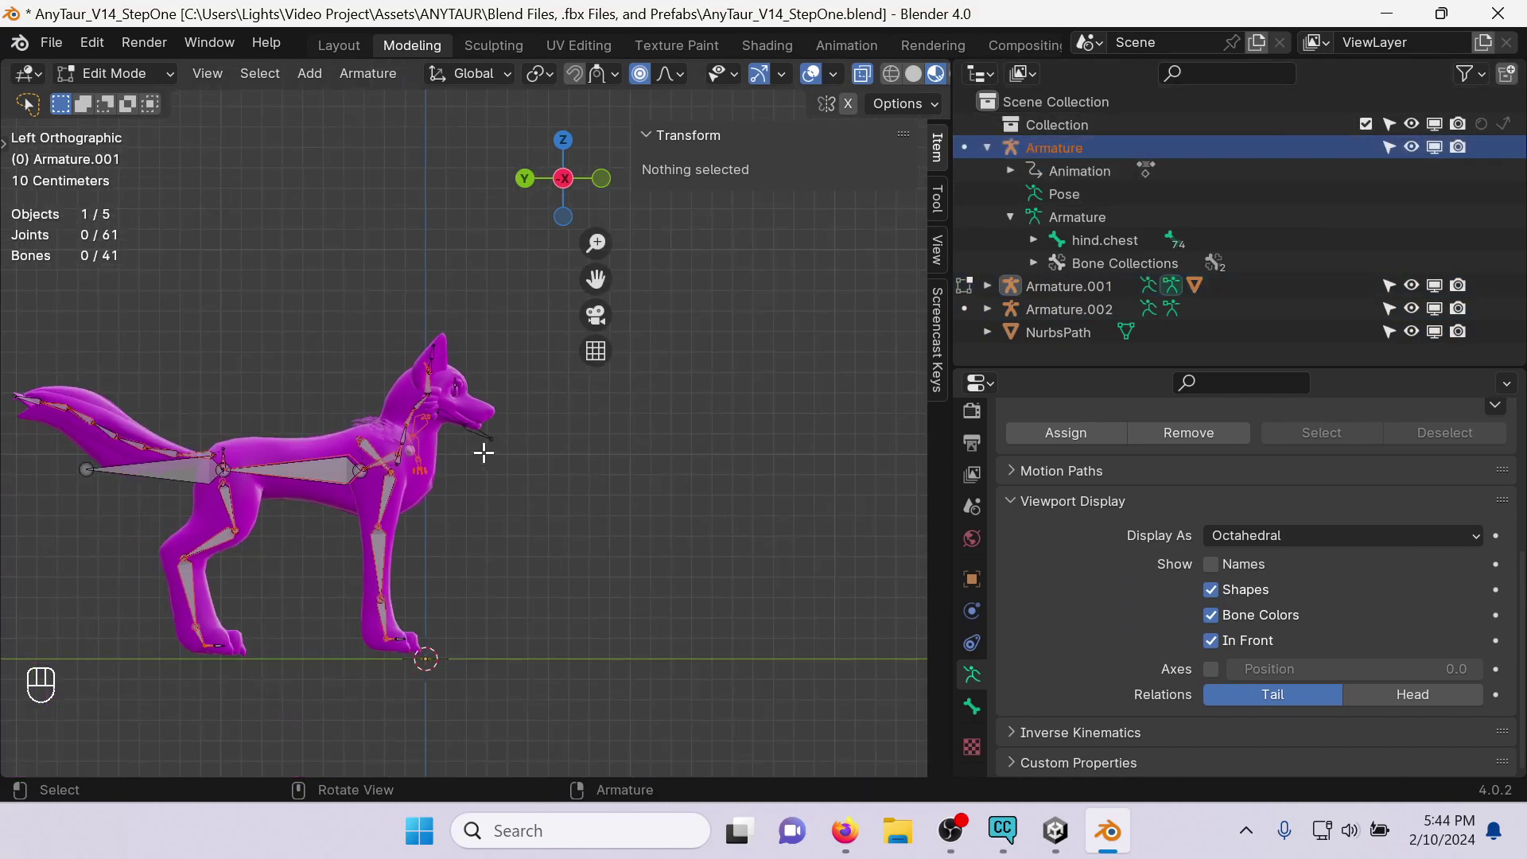
Return to Object Mode and delete the rest of the original feral armature, Armature.001.
click(113, 74)
click(119, 95)
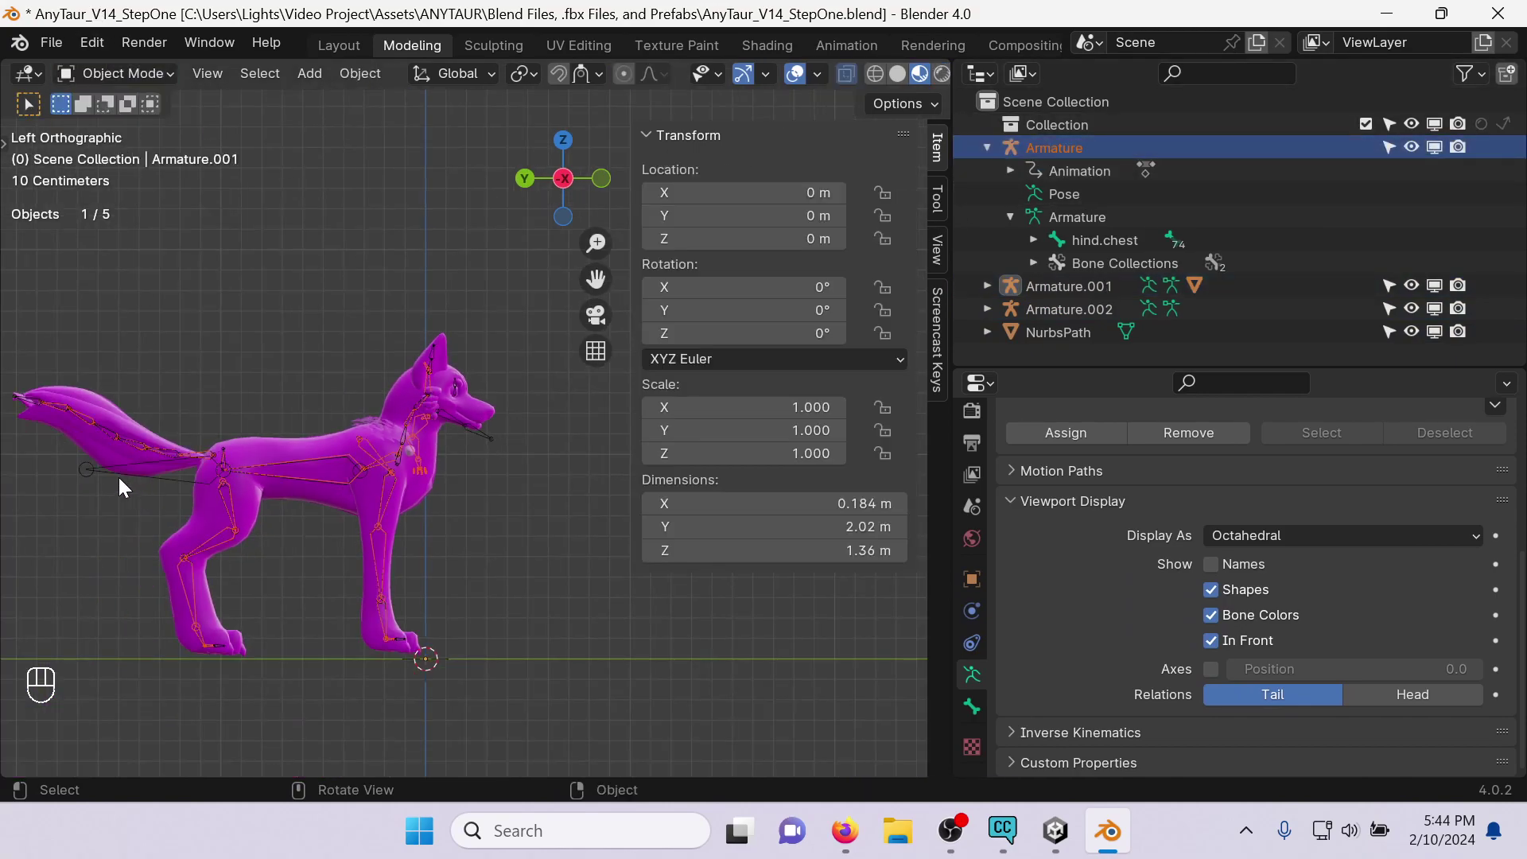
click(89, 470)
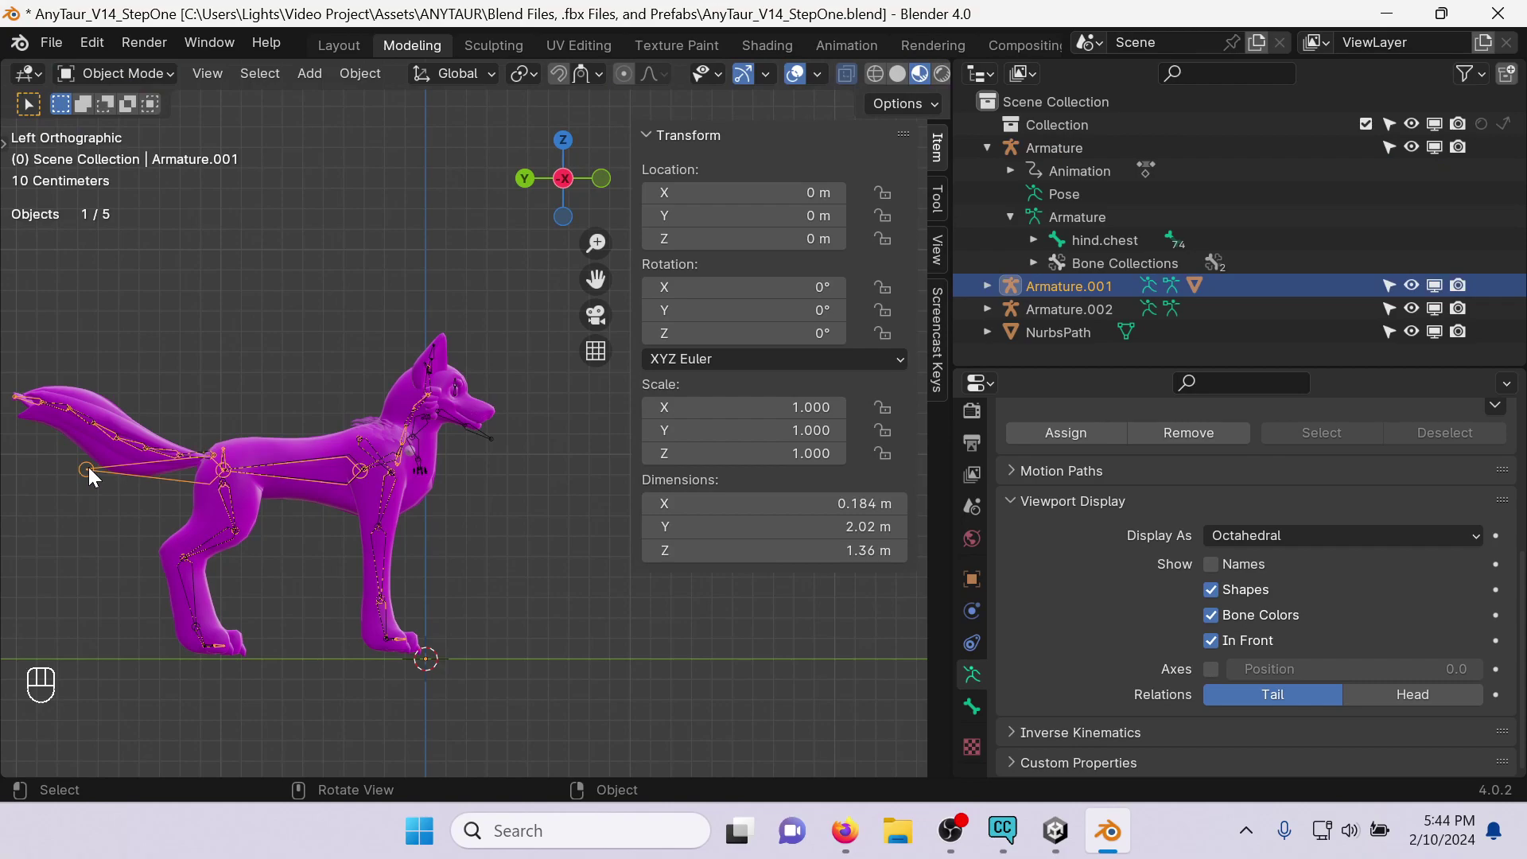
key(Delete)
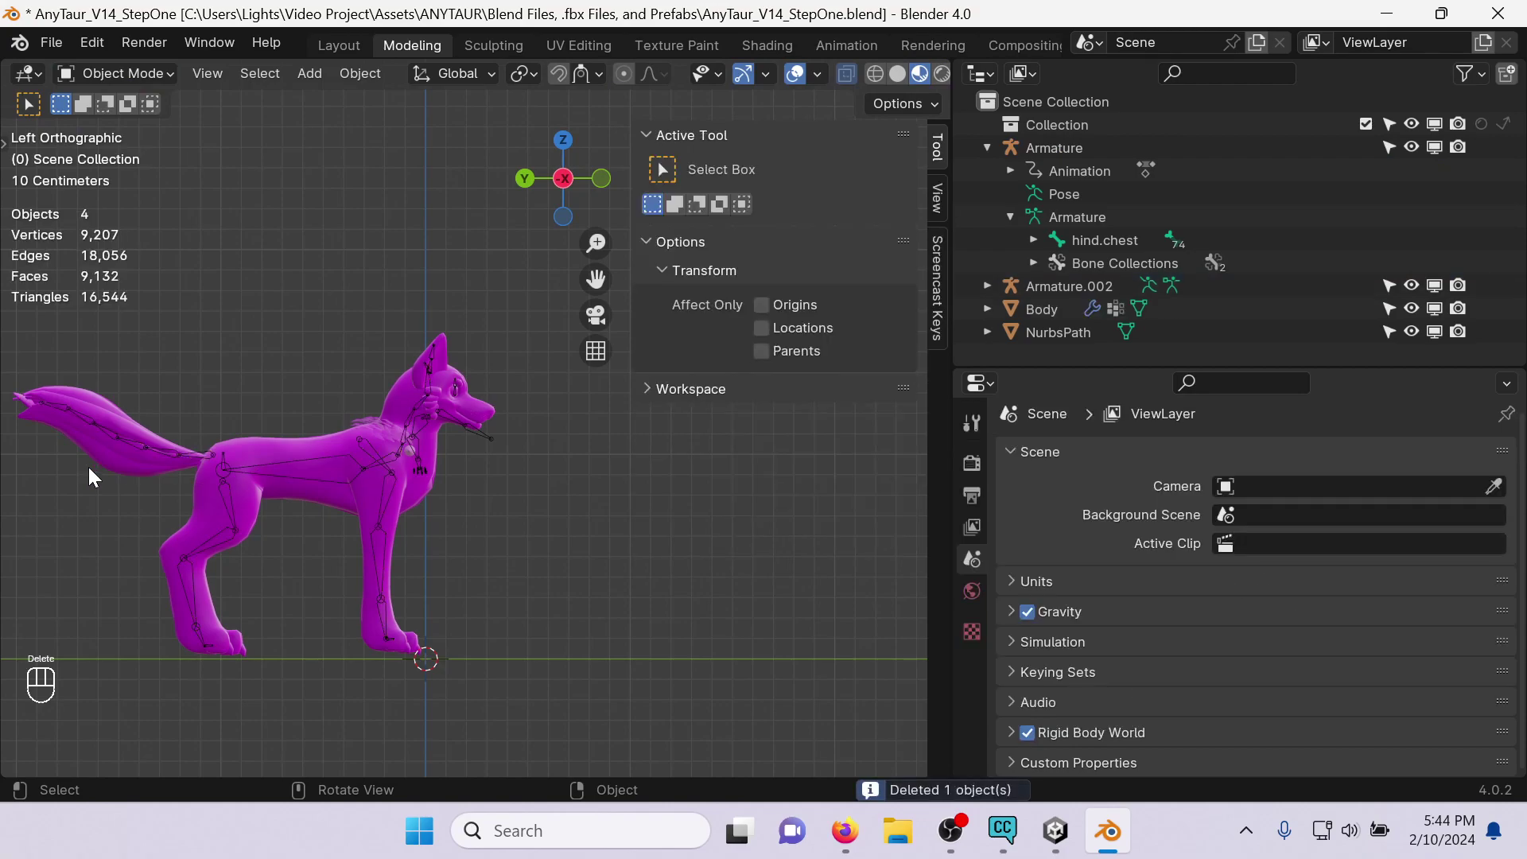
Join the separated head bones, Armature.002, into the main Armature and enter Edit Mode on the combined armature.
click(485, 431)
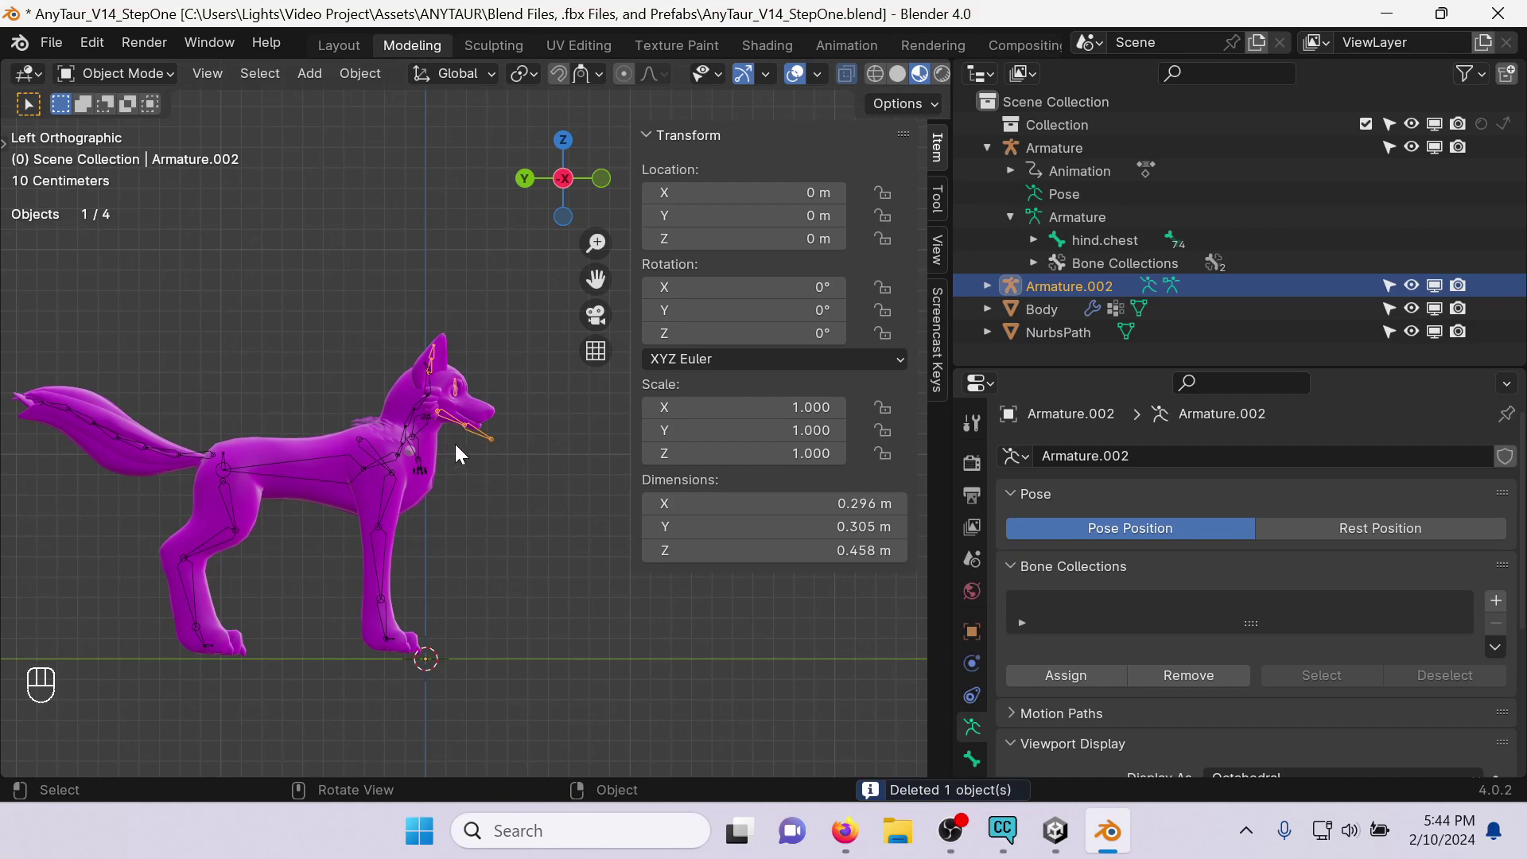
shift+click(417, 470)
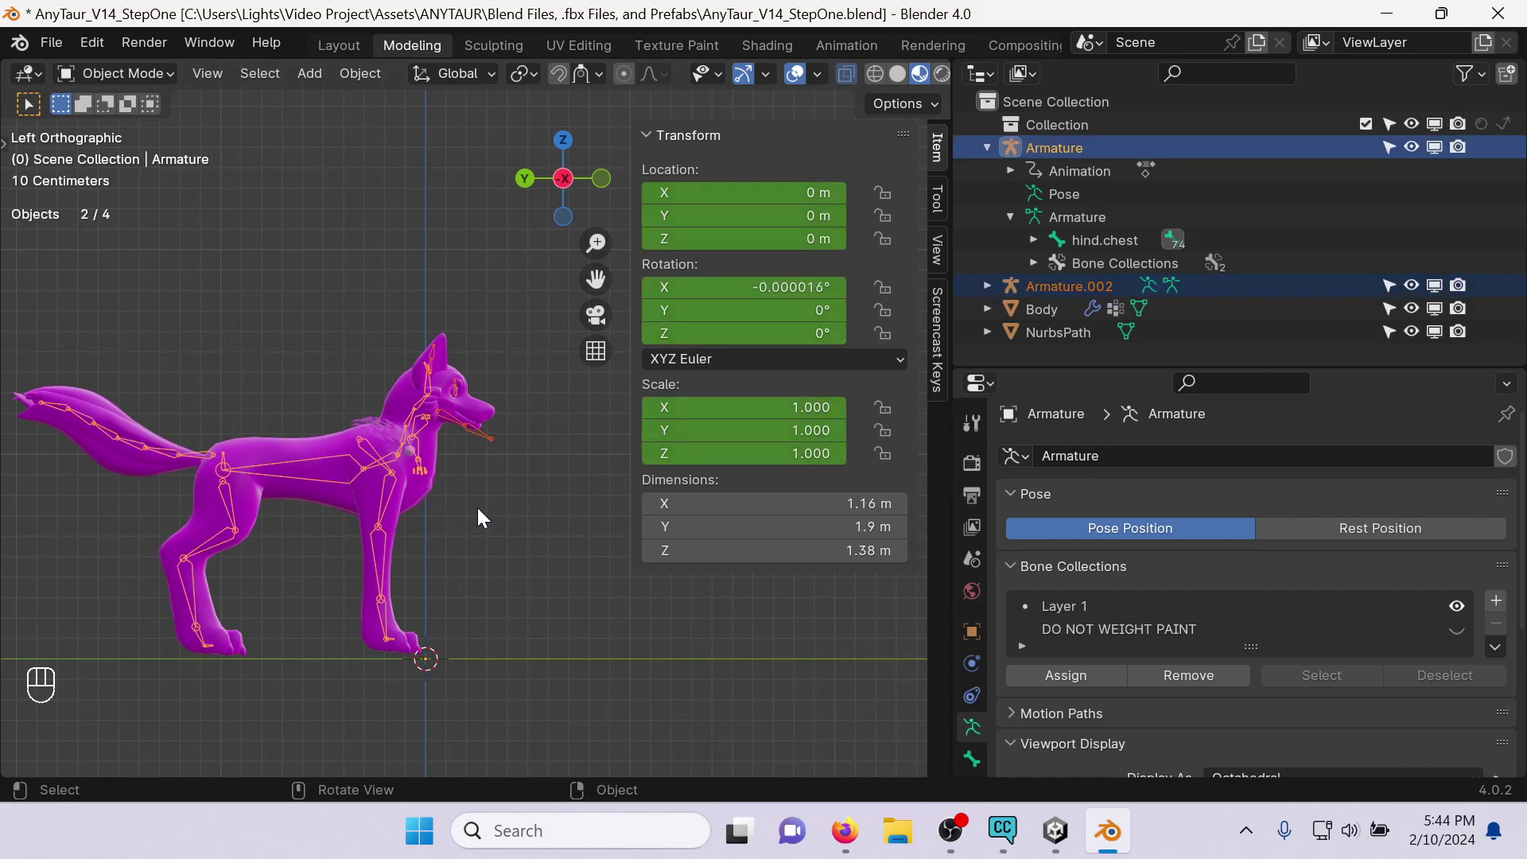
key(ctrl+j)
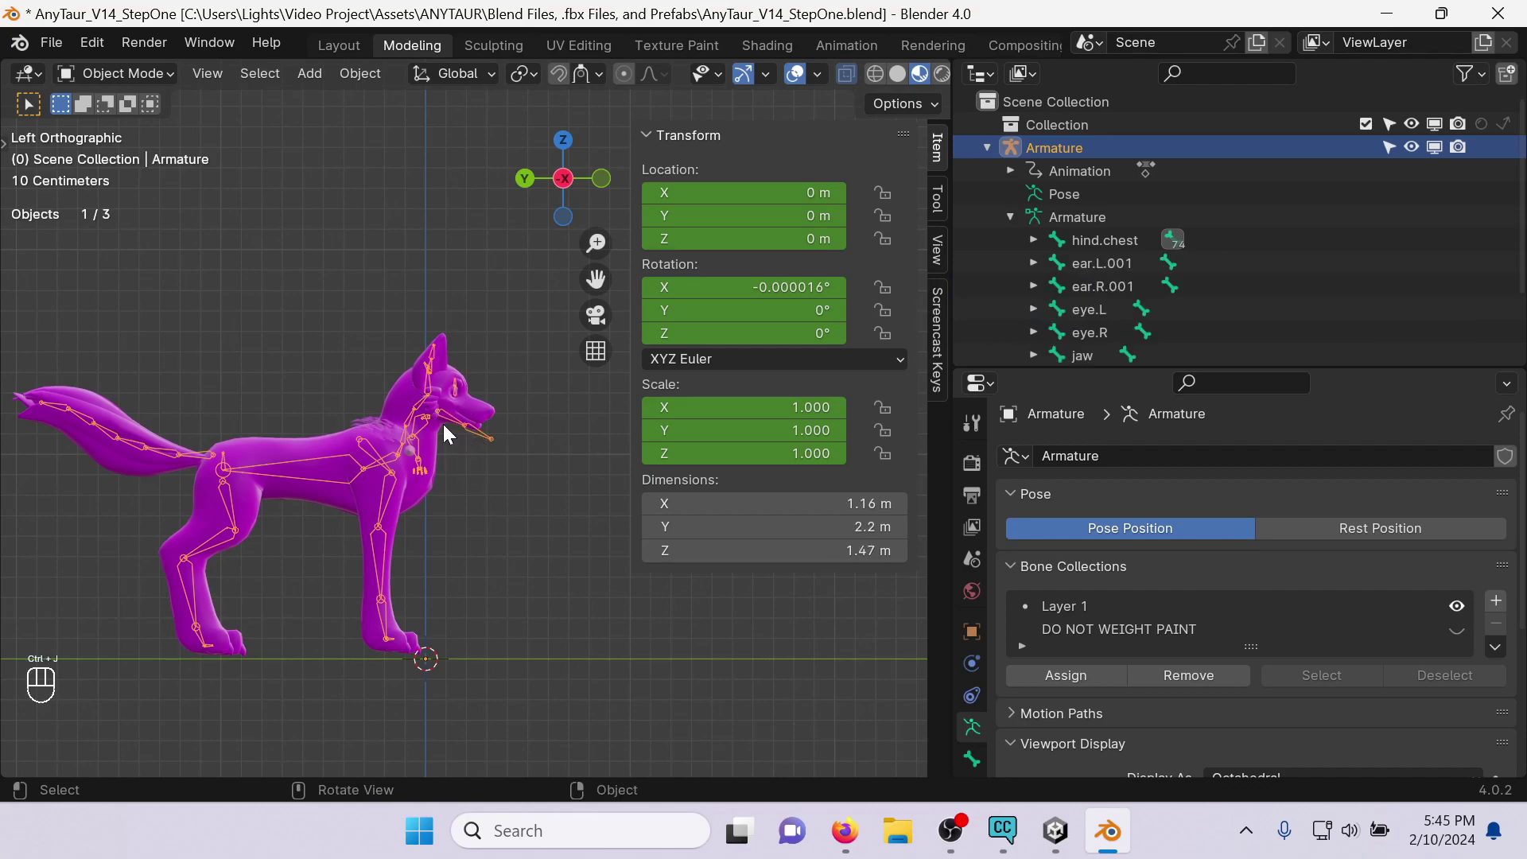
click(124, 75)
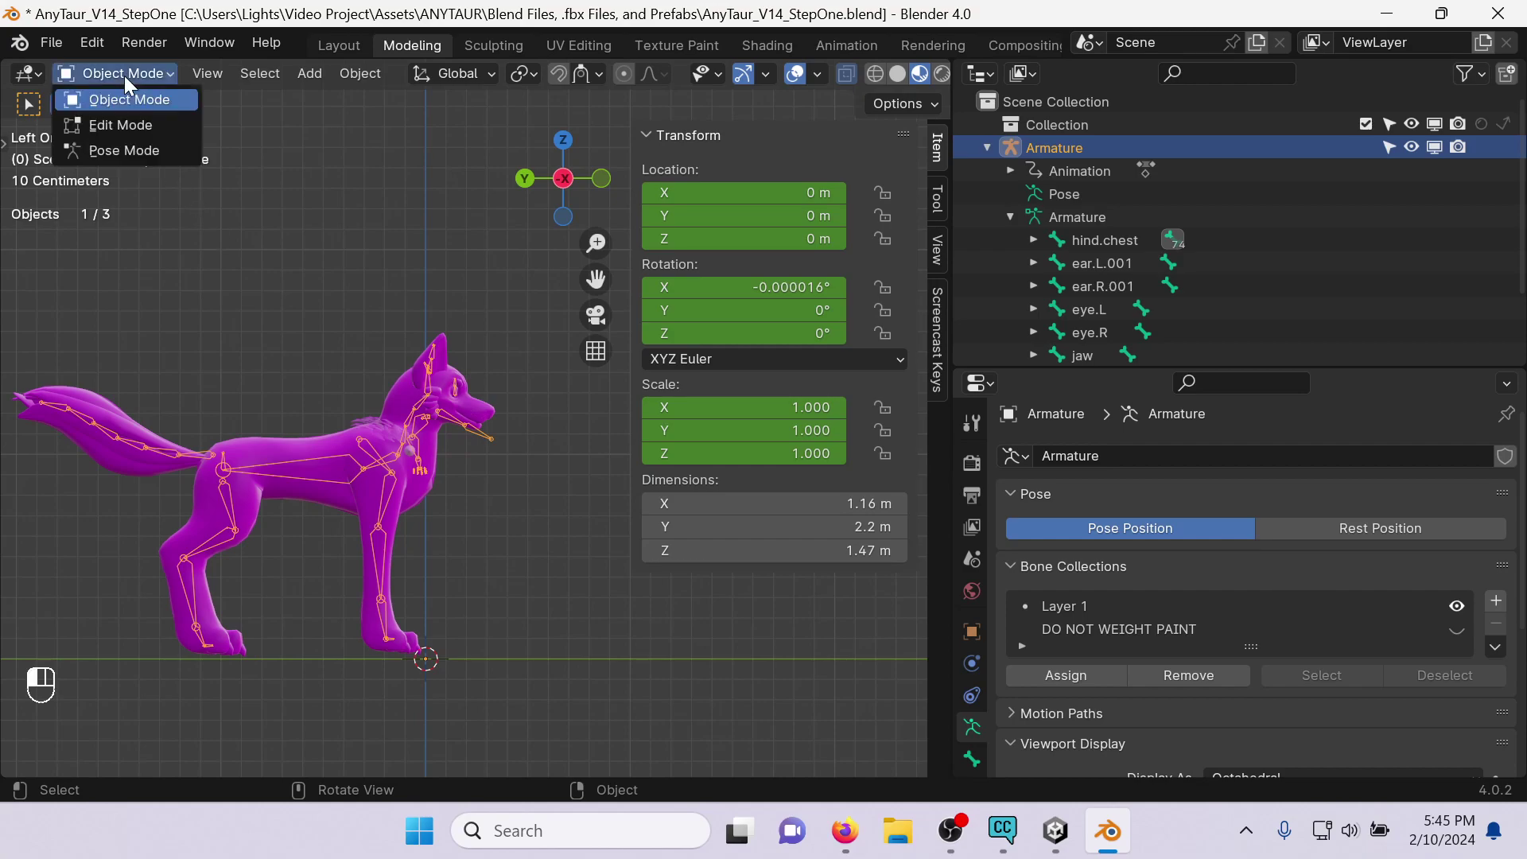
click(136, 119)
scroll(419, 462, up, 5)
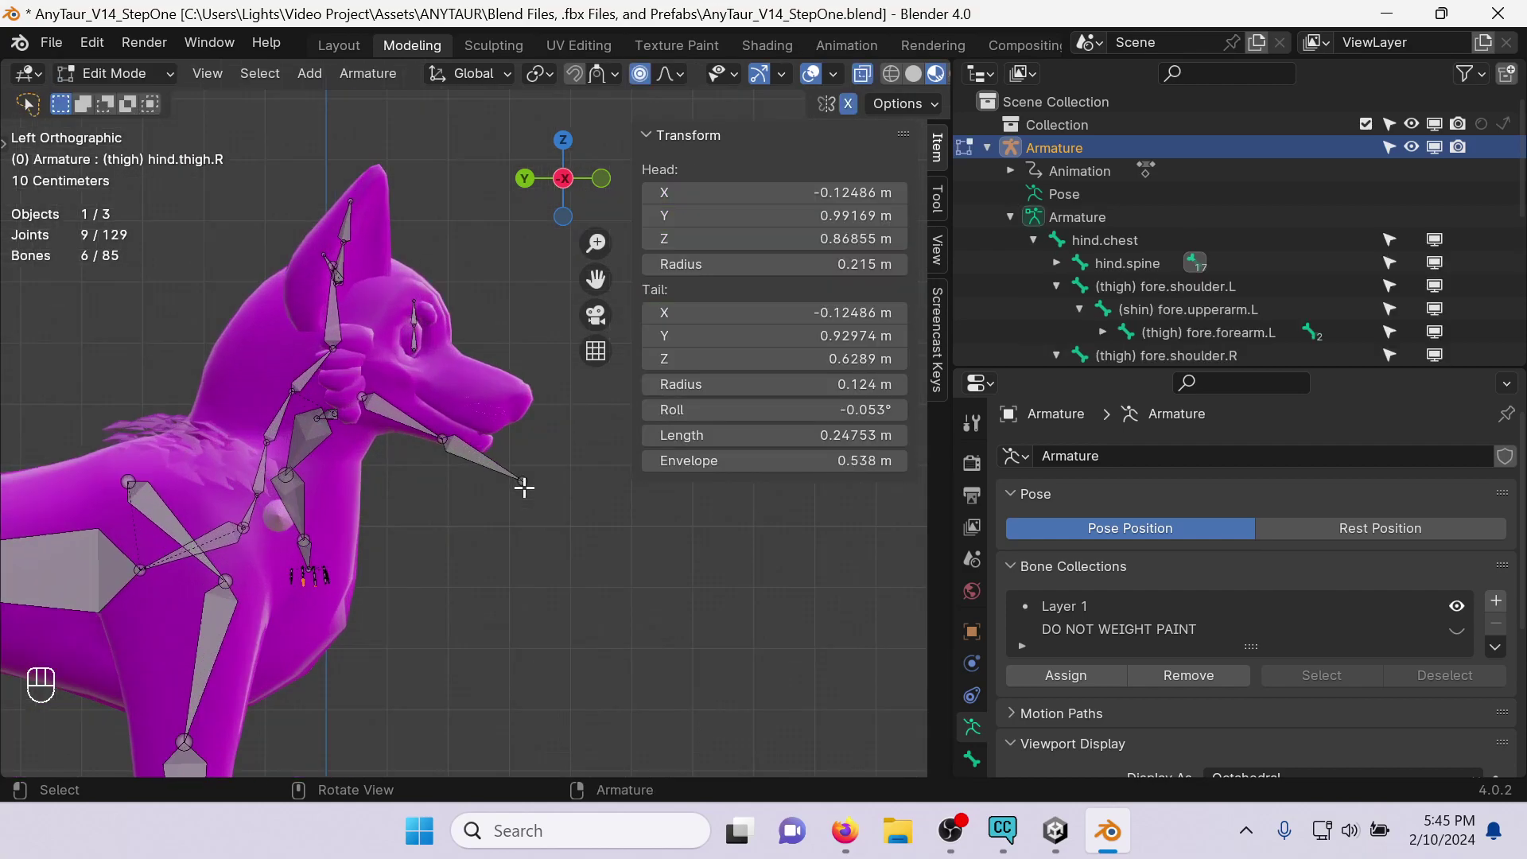
Parent the ear.R.001, right eye and jaw bones to the Head.children.go.here bone with Keep Offset.
click(403, 425)
click(416, 362)
middle_drag(416, 362, 316, 323)
shift+click(294, 253)
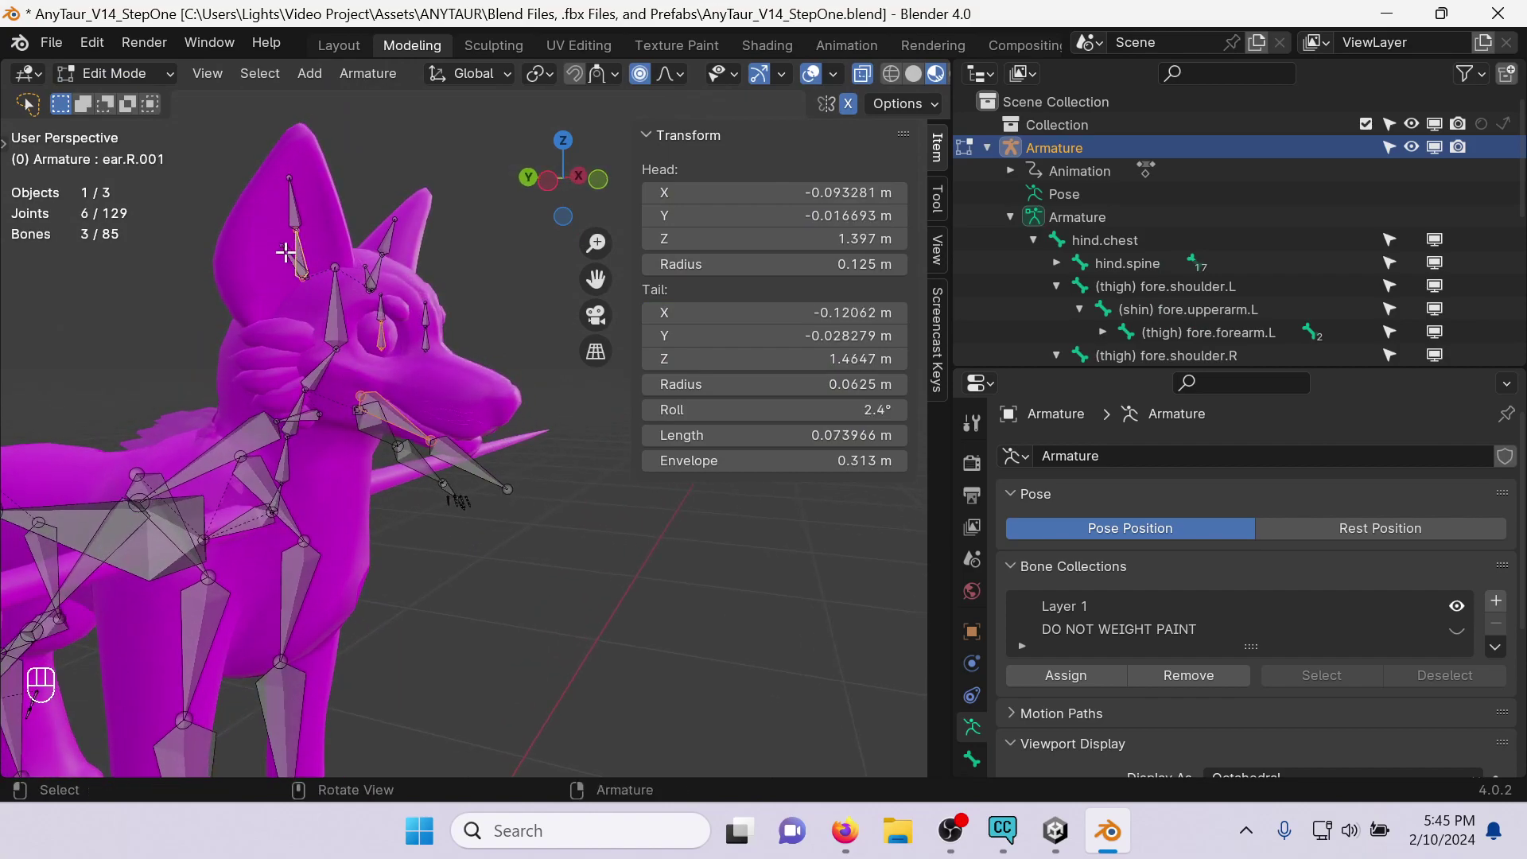
click(292, 197)
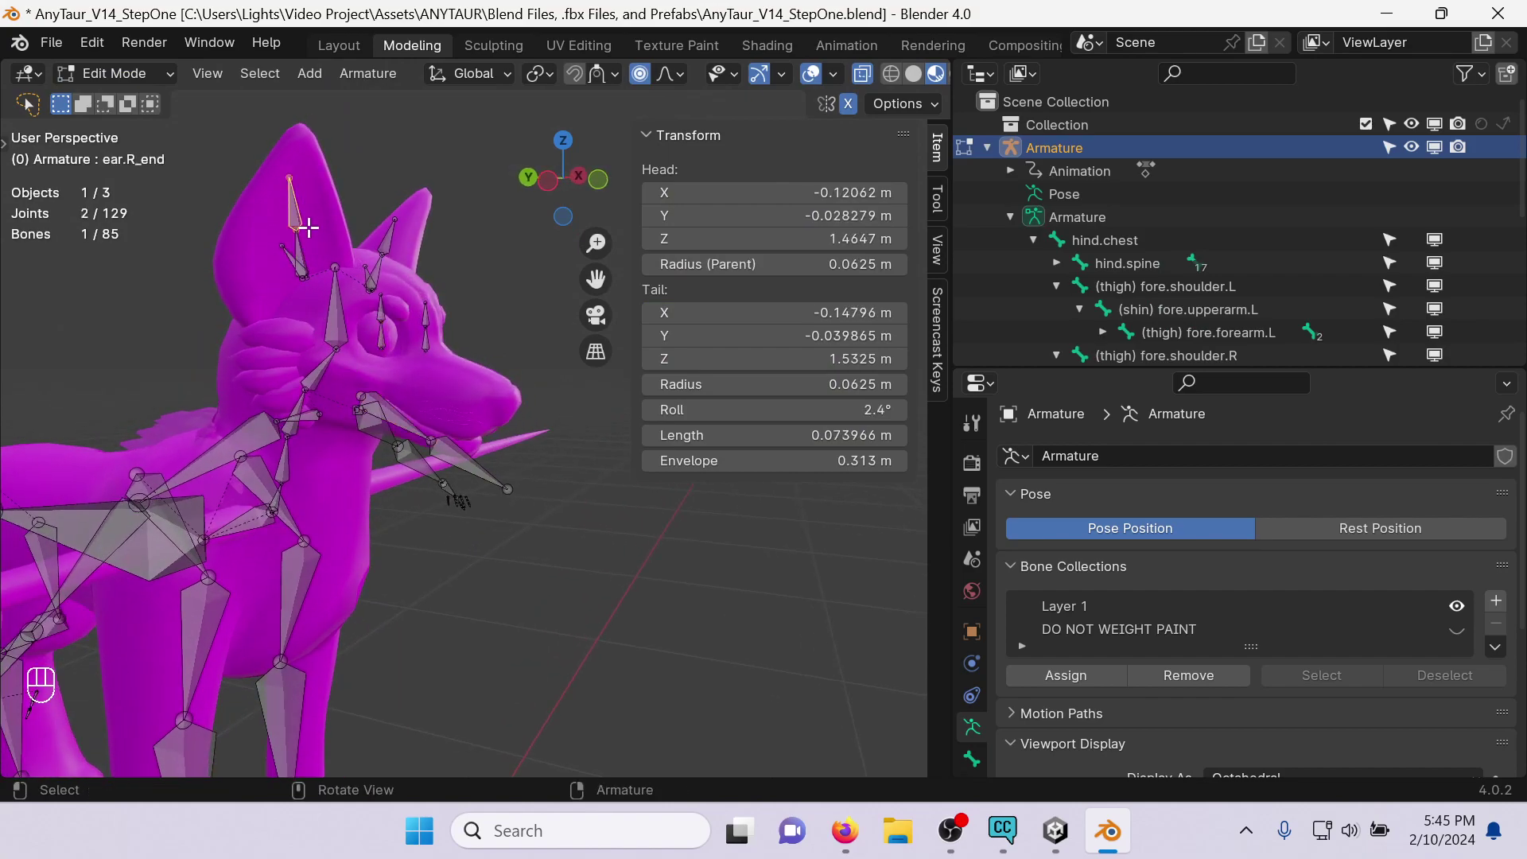
click(297, 271)
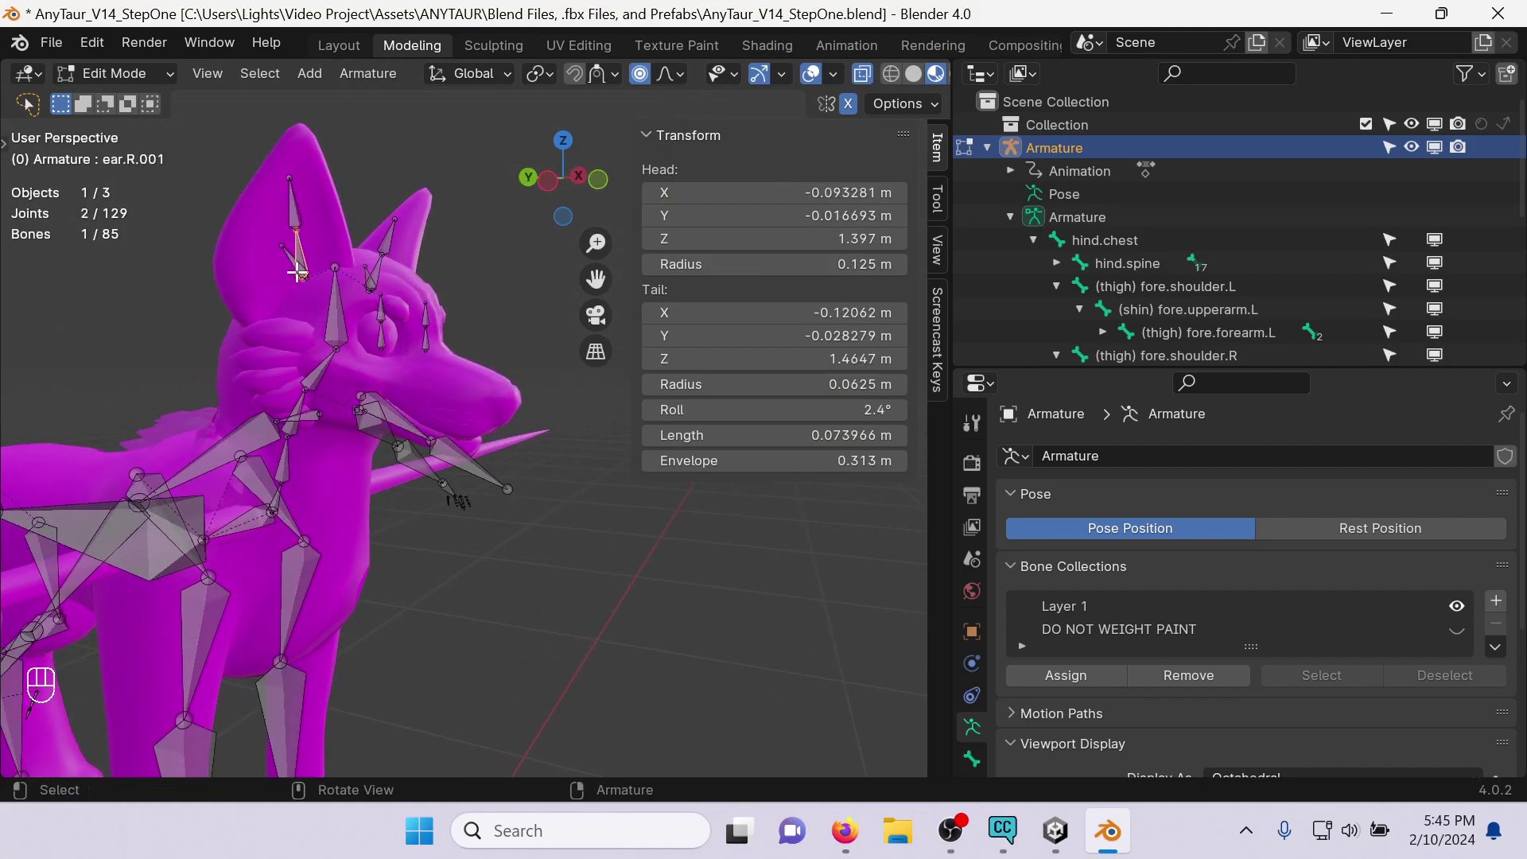
shift+click(378, 338)
shift+click(376, 396)
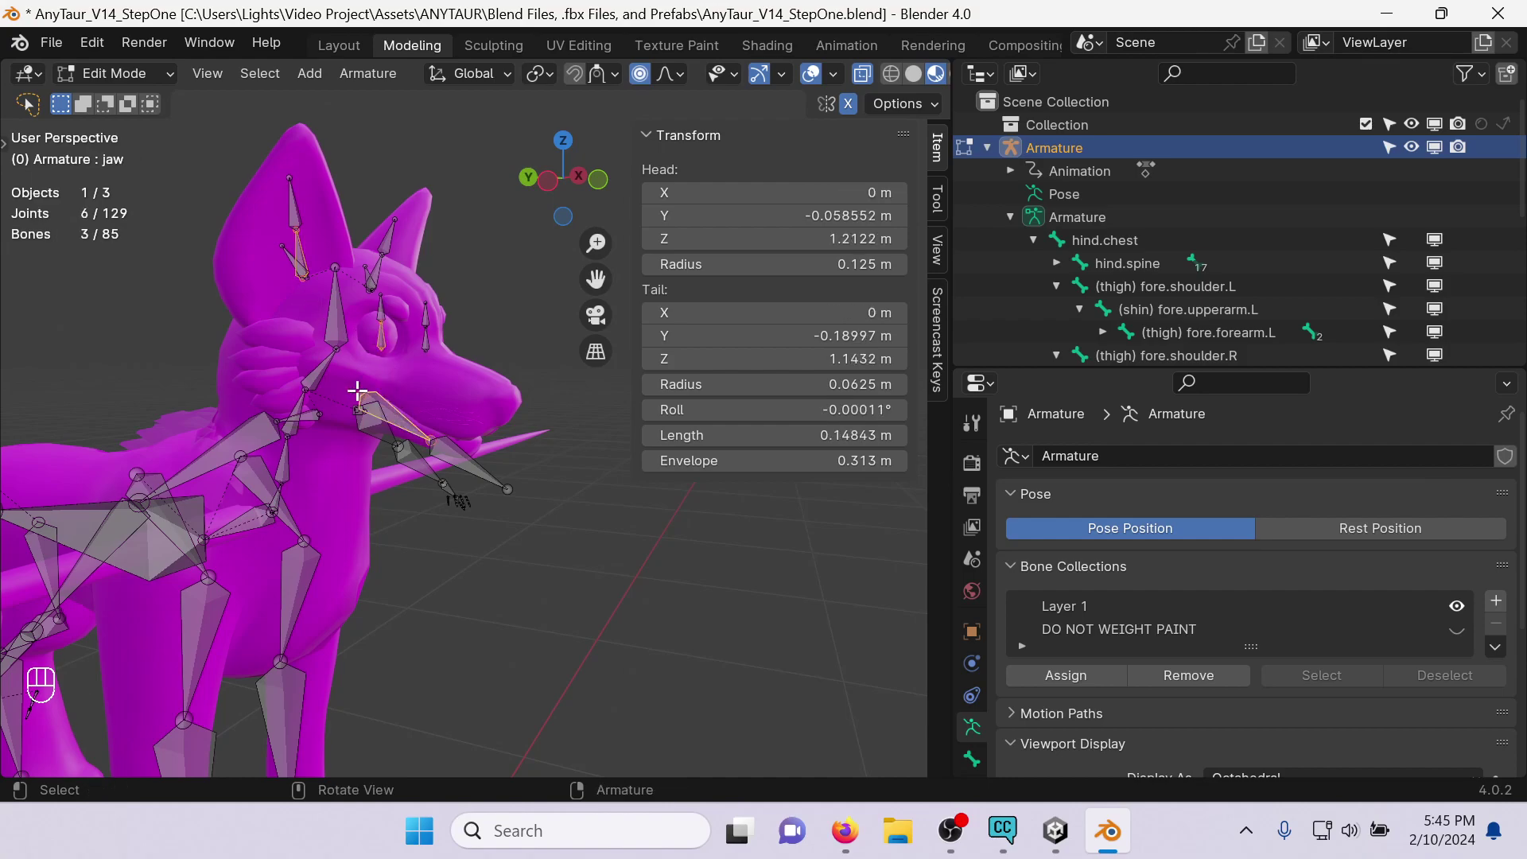
shift+click(339, 321)
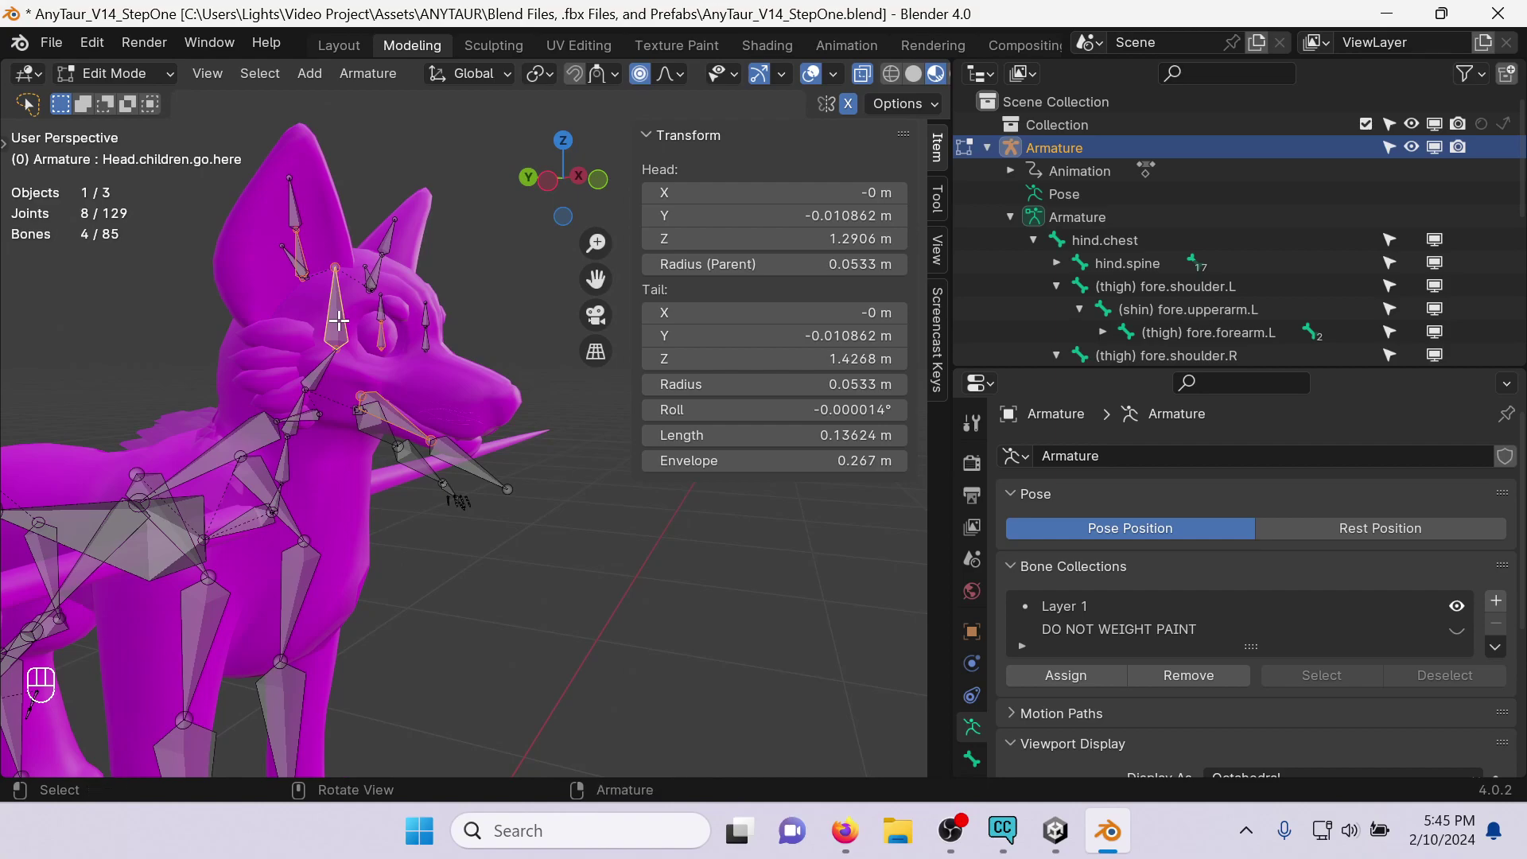
right_click(485, 365)
mouse_move(487, 341)
click(614, 331)
click(614, 331)
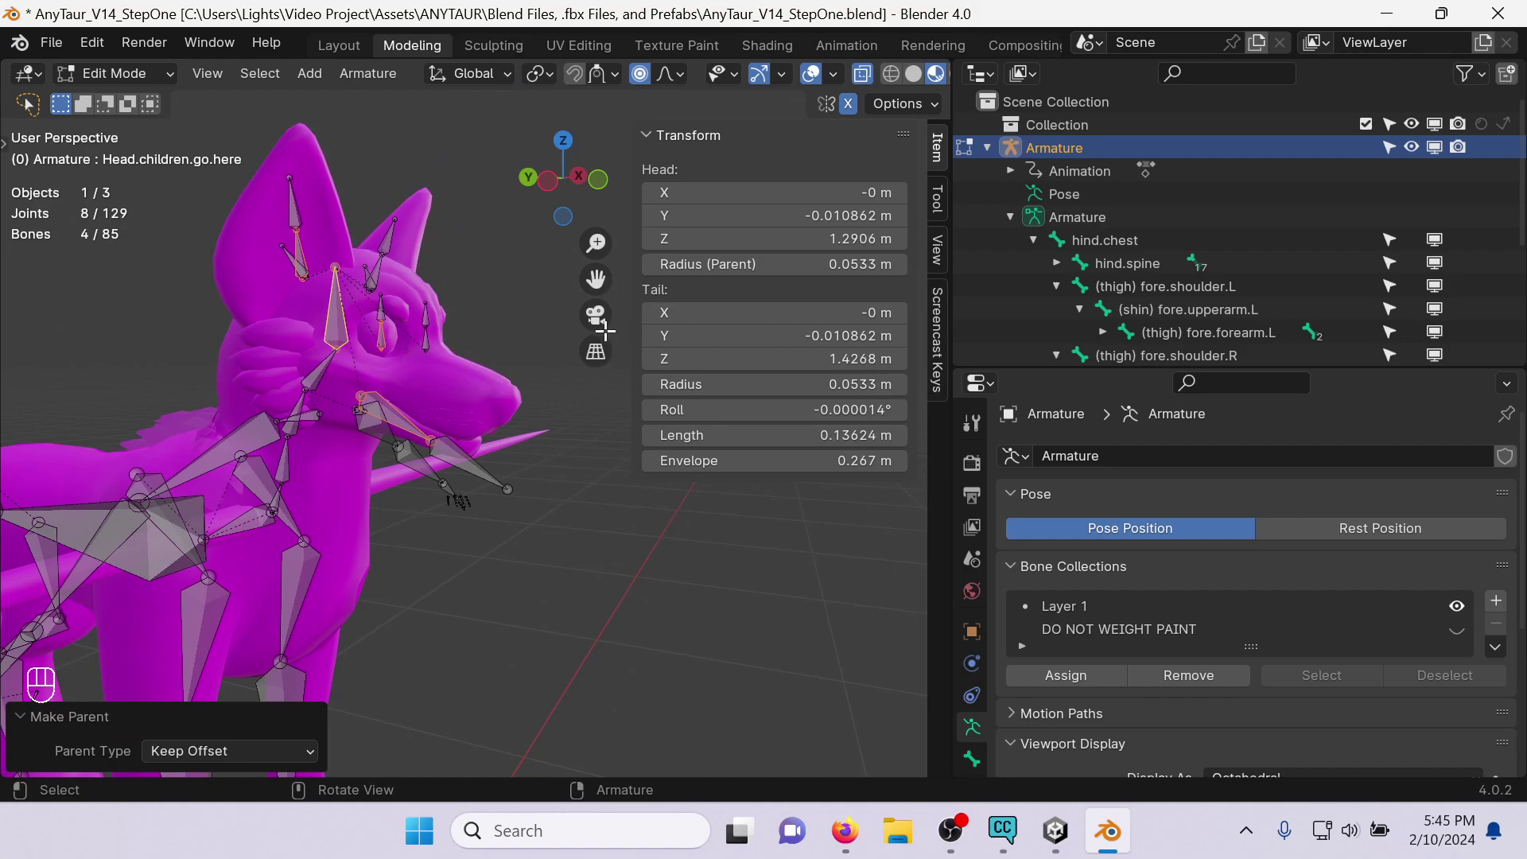
middle_drag(378, 315, 341, 256)
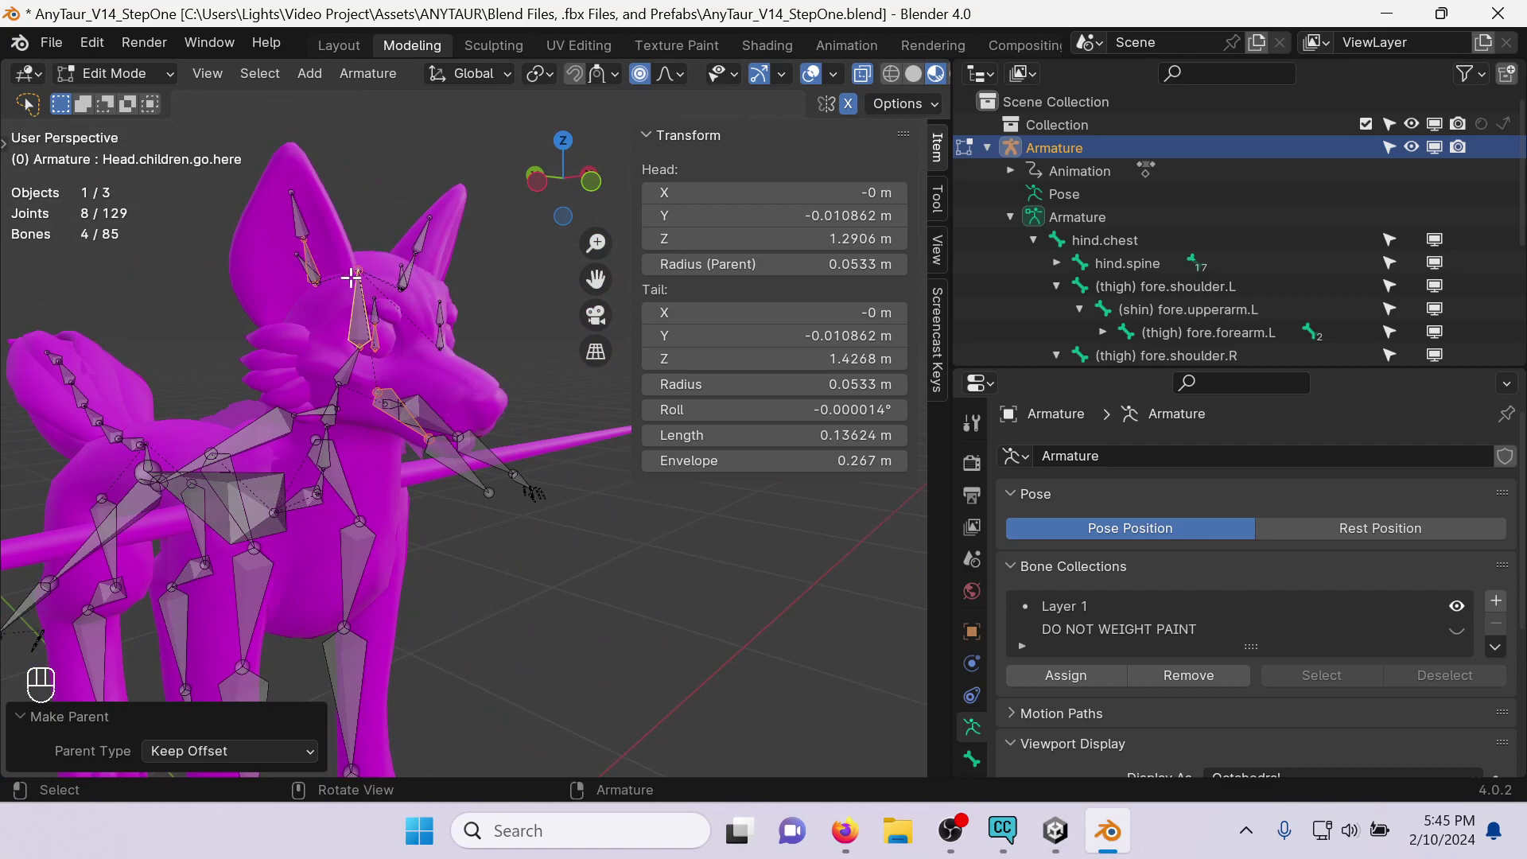
Deselect all bones and save the AnyTaur_V14_StepOne.blend file.
scroll(500, 555, down, 4)
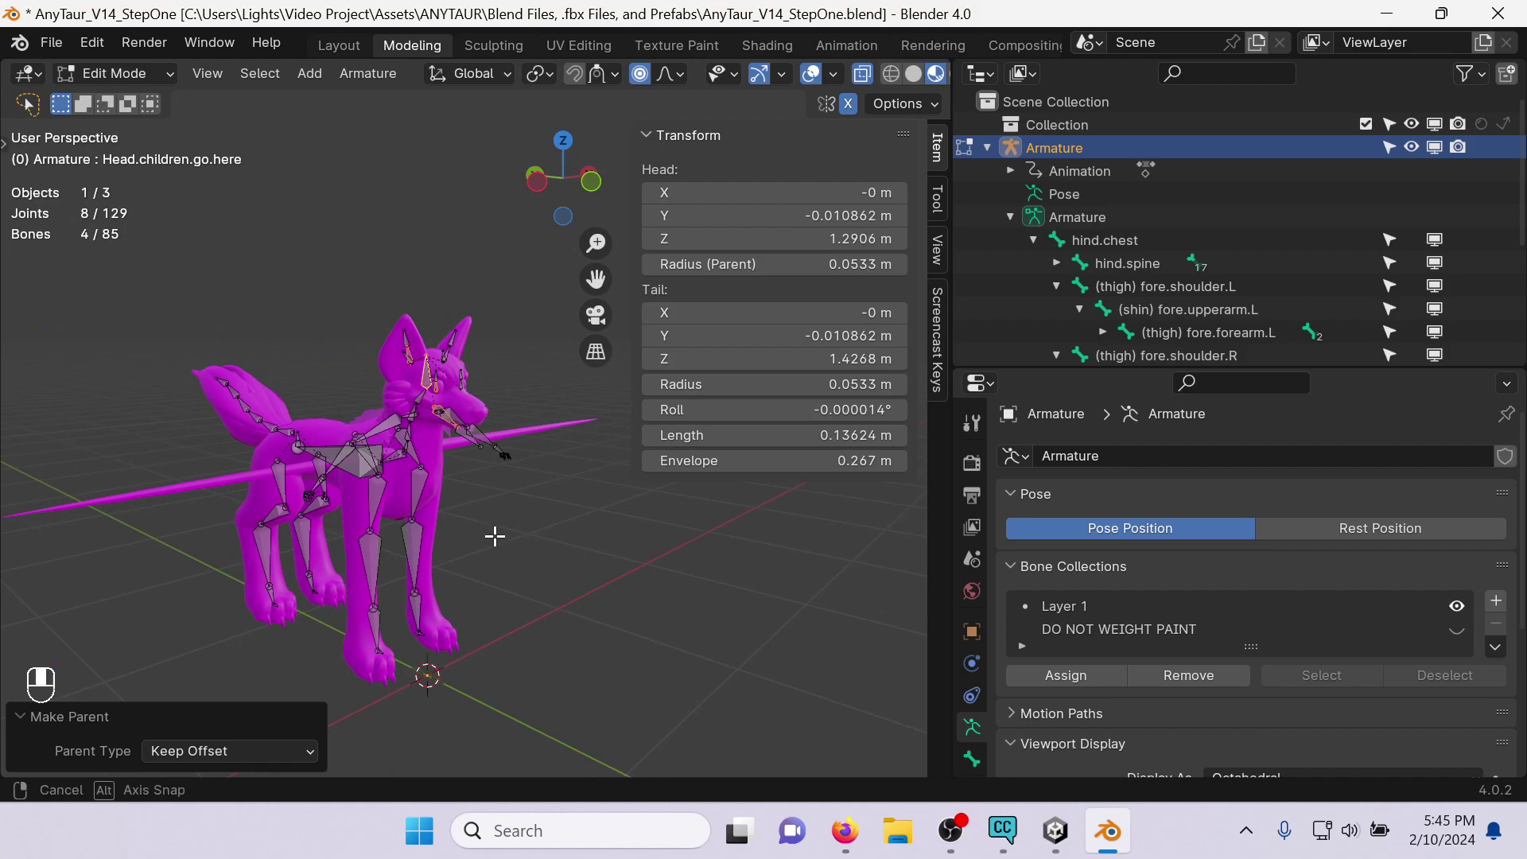
middle_drag(494, 537, 637, 535)
click(637, 535)
key(ctrl+s)
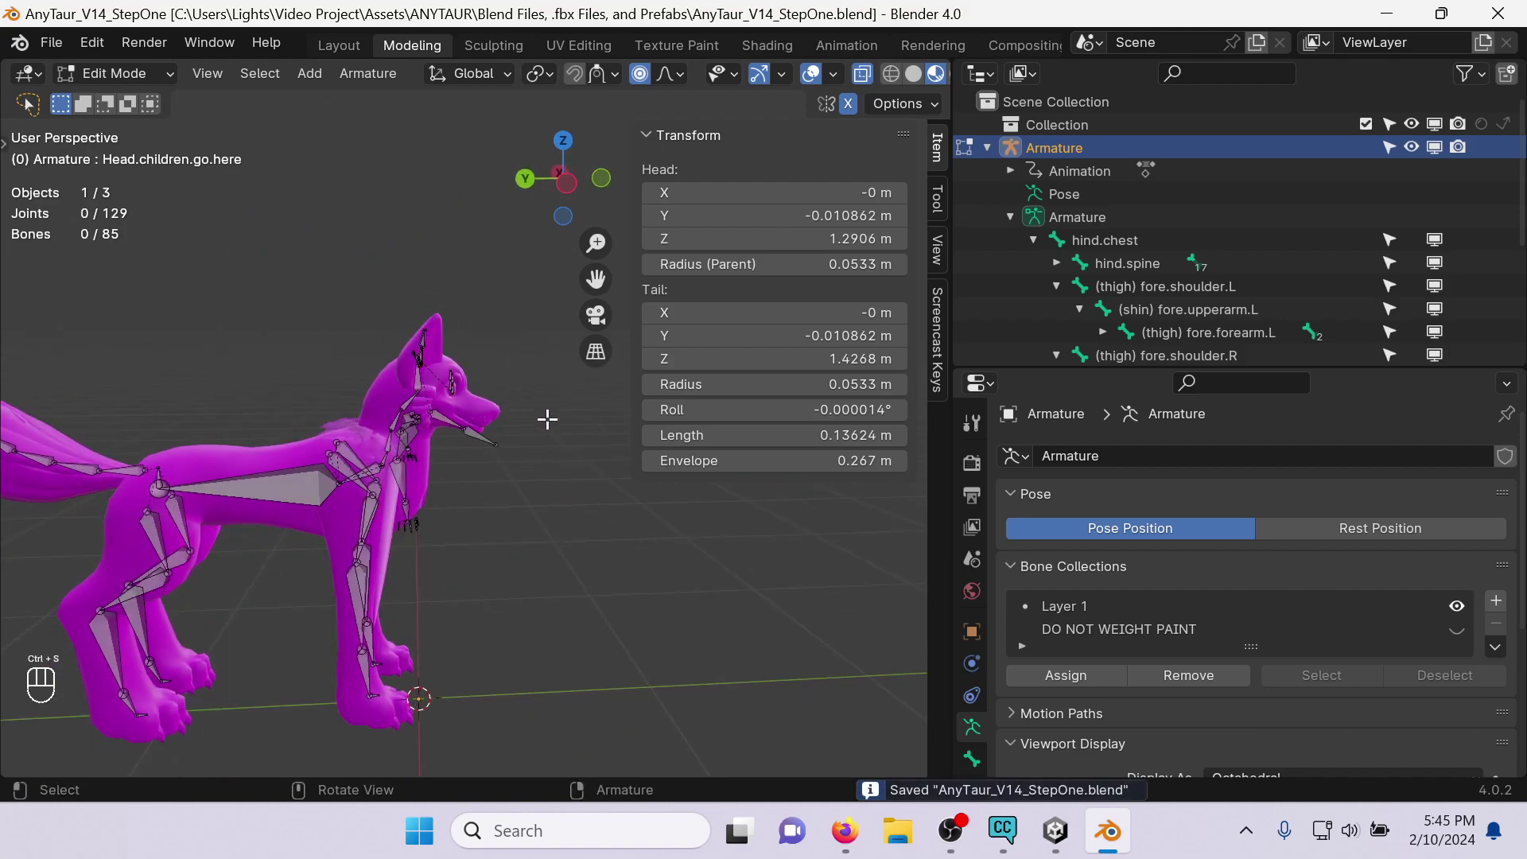
Examine in left side view how the combined armature sits inside the feral model, from the head to the tail.
click(566, 177)
scroll(470, 284, down, 2)
scroll(467, 284, up, 2)
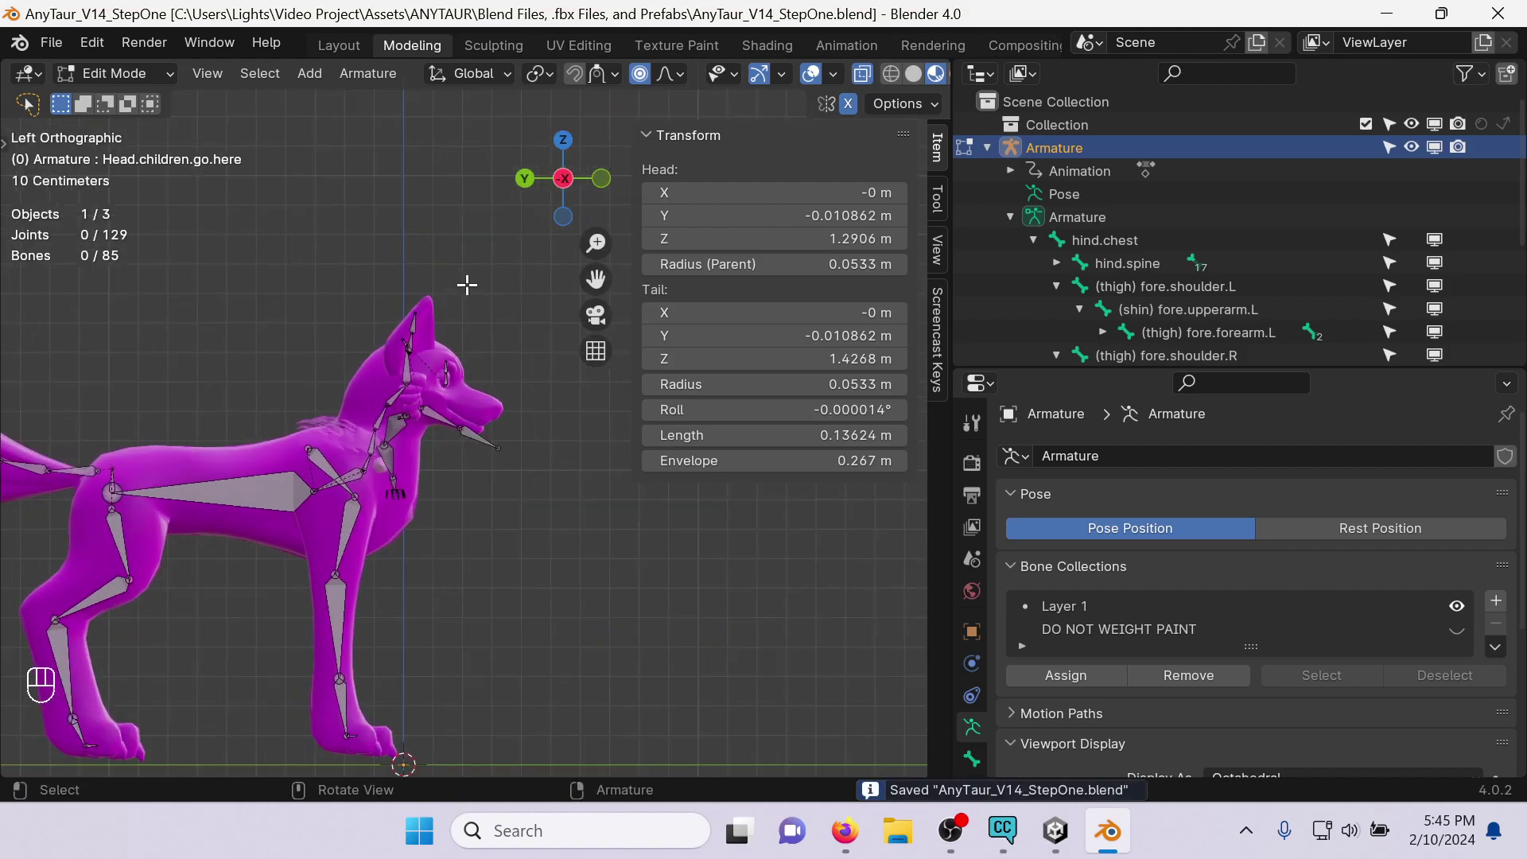
scroll(467, 284, up, 3)
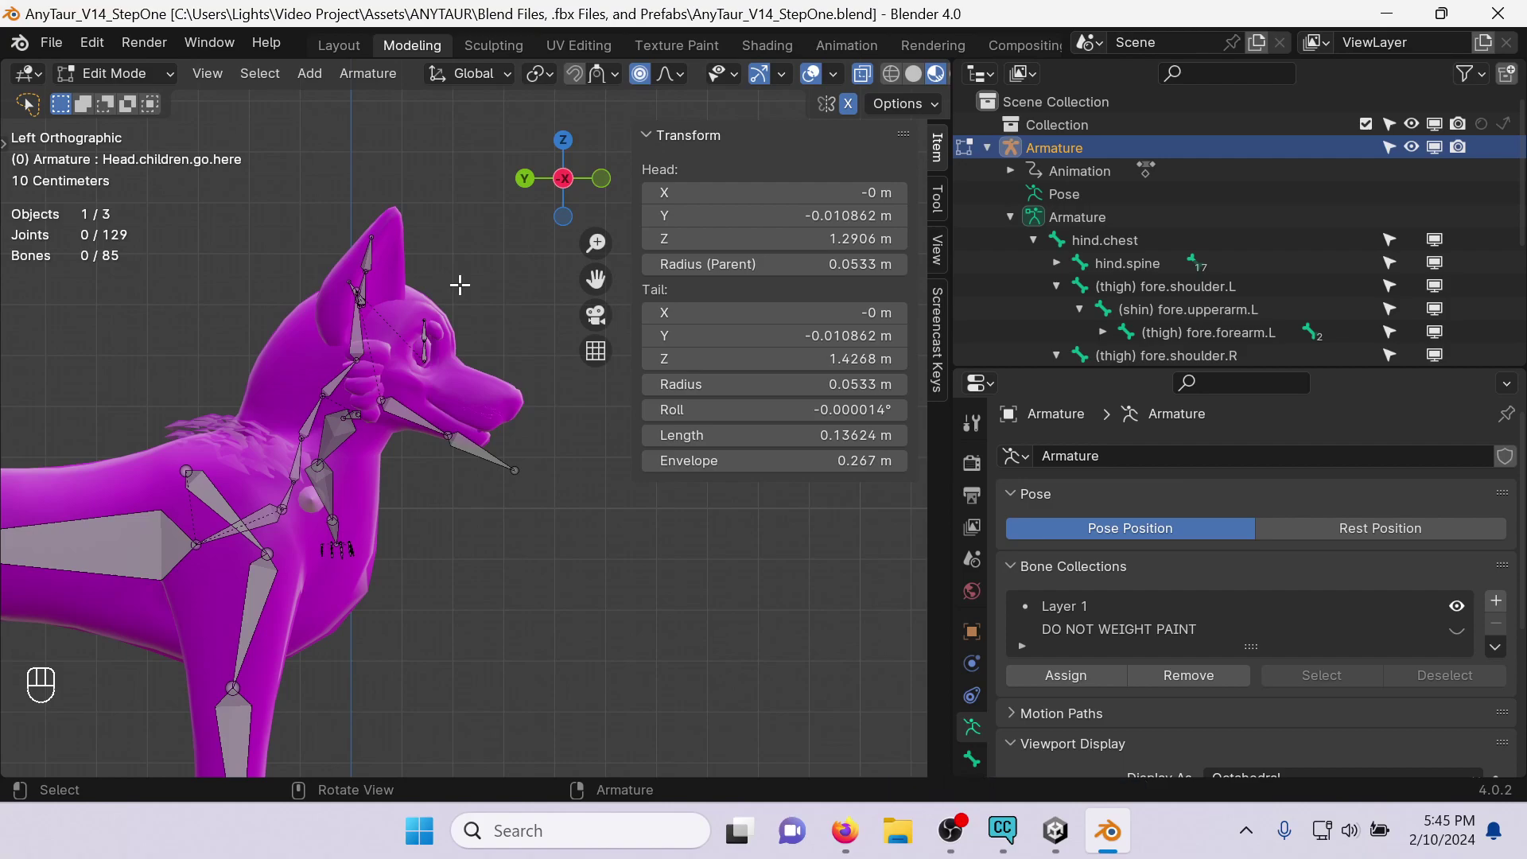
scroll(460, 284, down, 4)
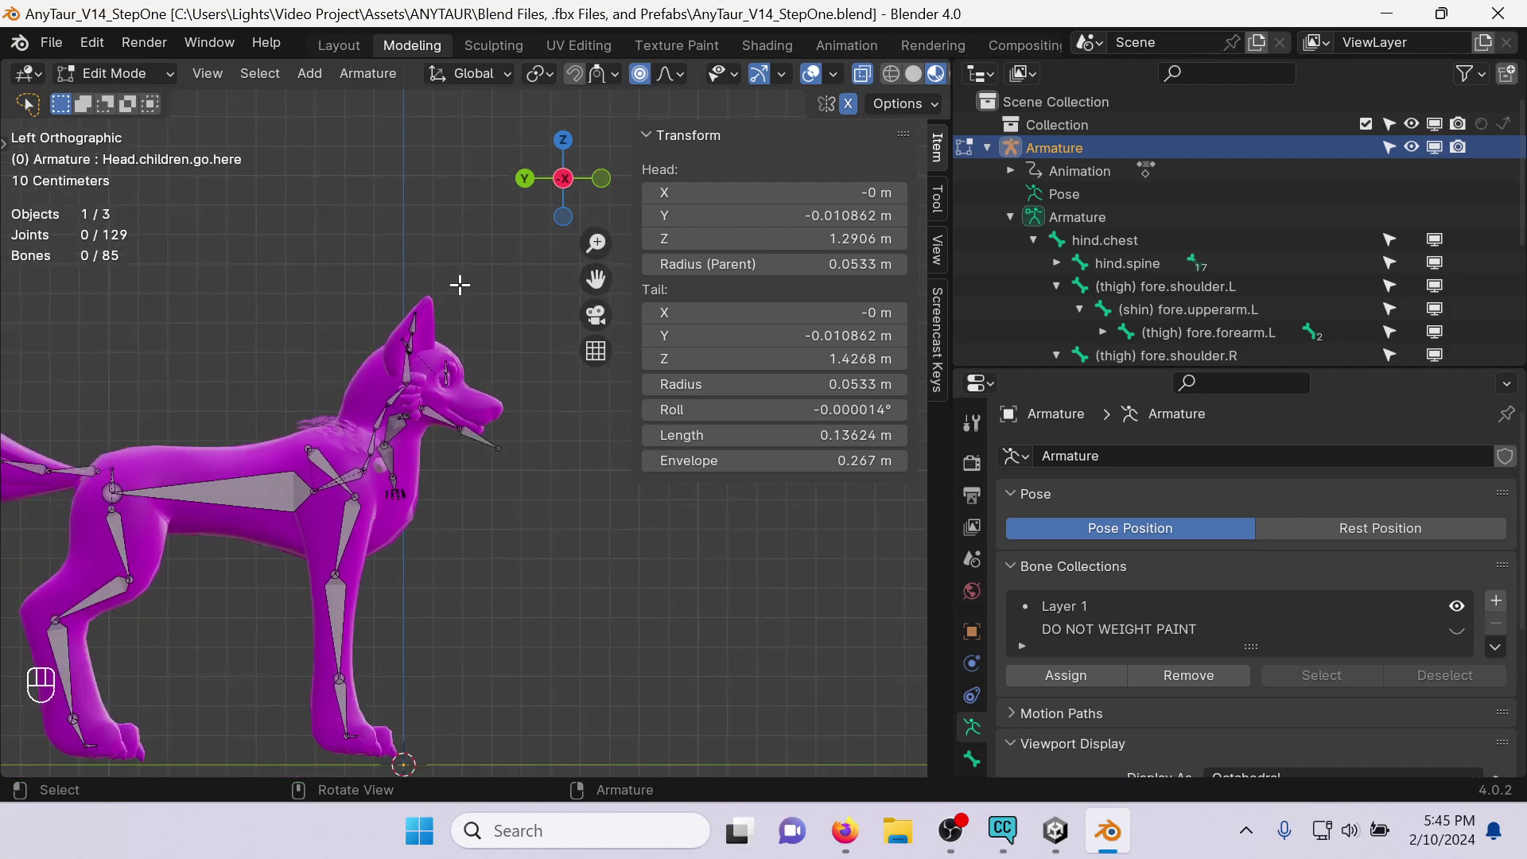
scroll(460, 284, up, 1)
shift+middle_drag(460, 284, 509, 143)
scroll(529, 300, down, 2)
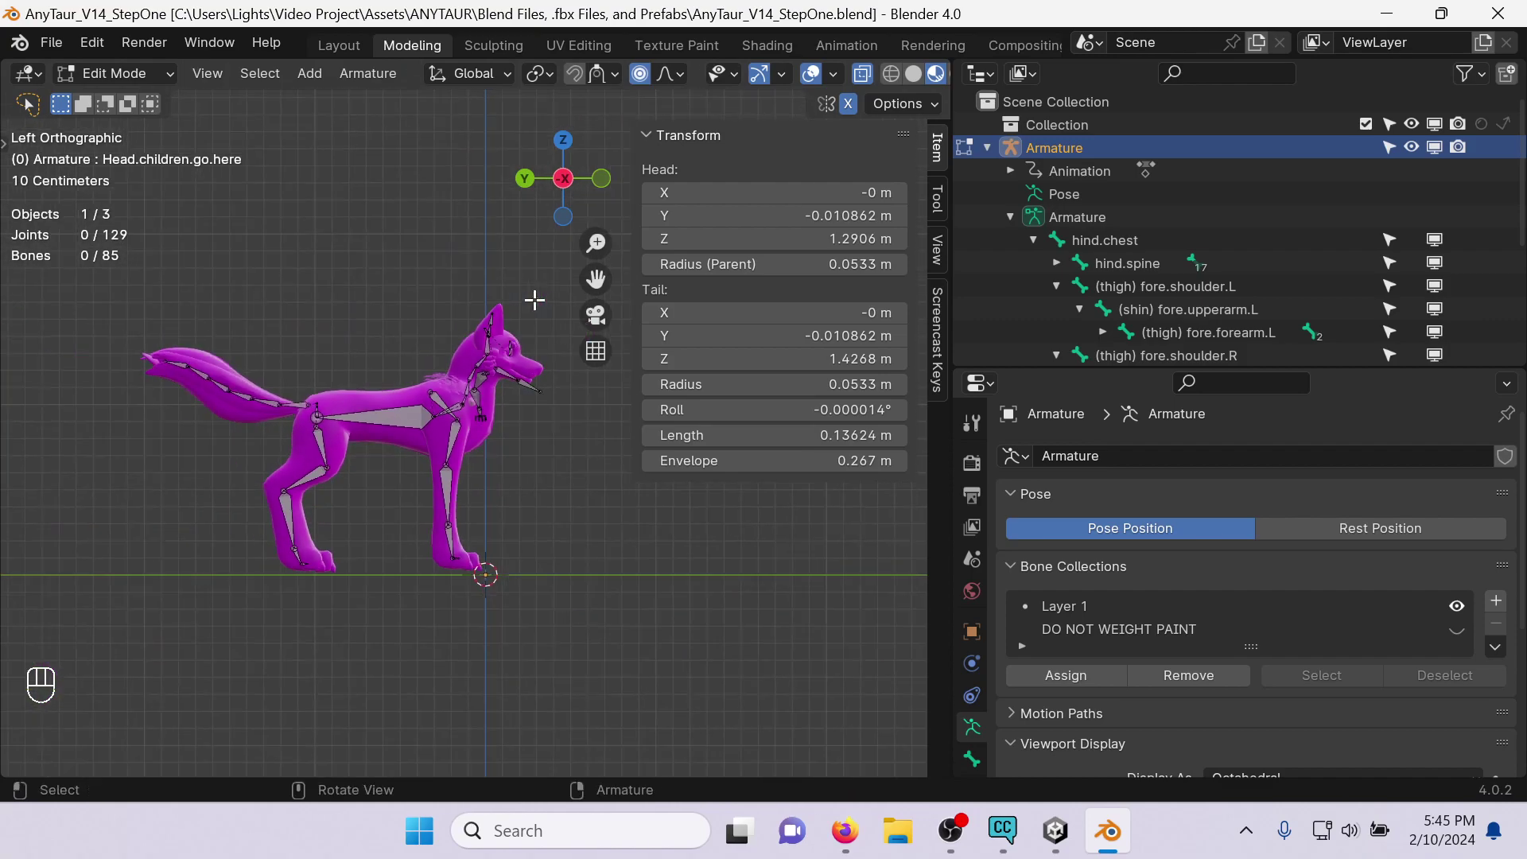
scroll(534, 298, up, 1)
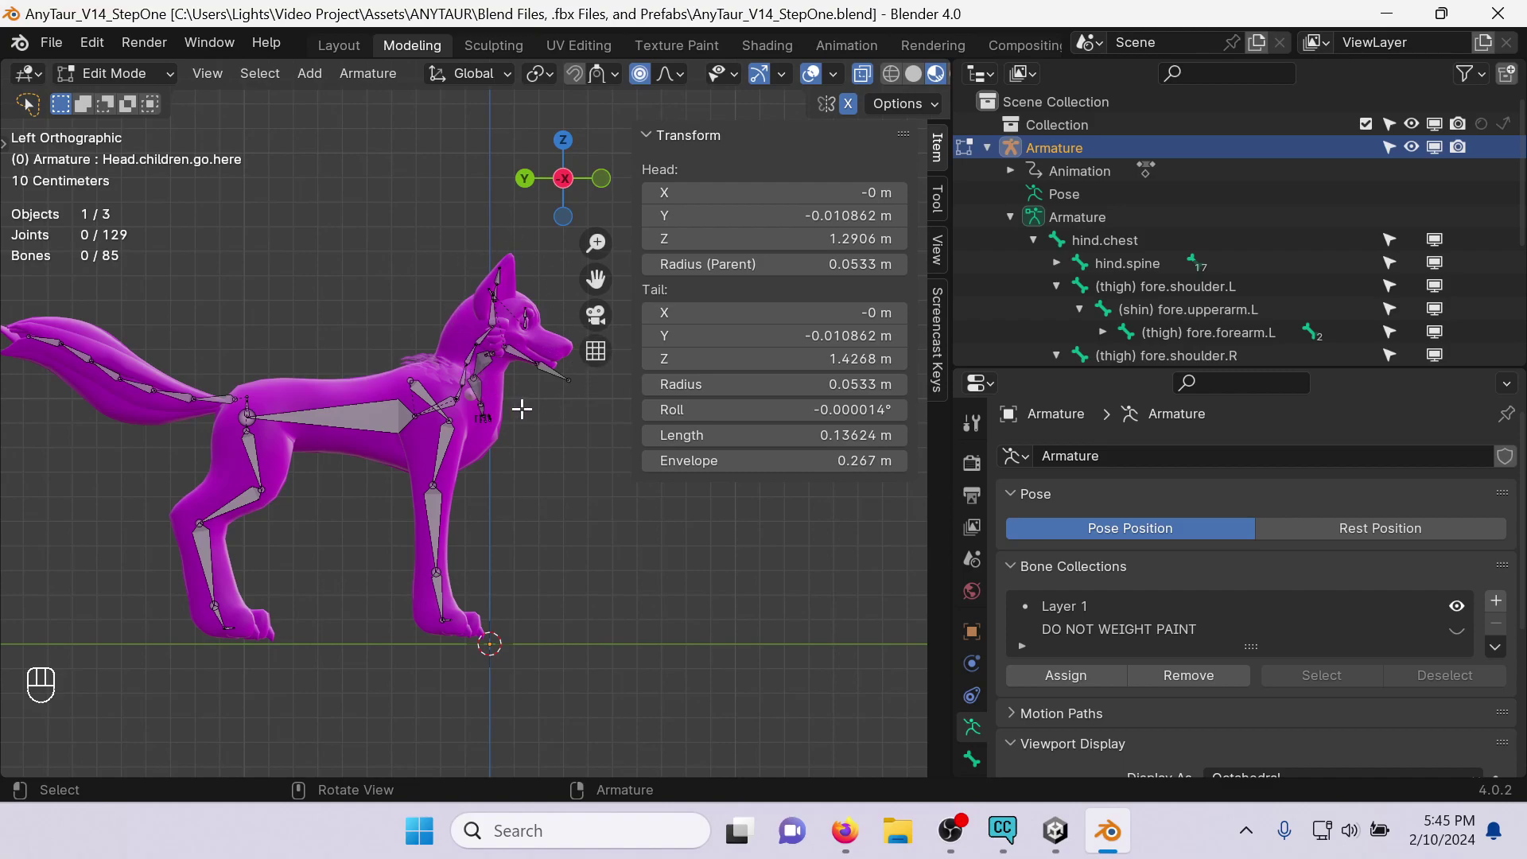
scroll(522, 409, down, 5)
scroll(519, 407, up, 6)
scroll(512, 406, down, 2)
Return to Object Mode and set Armature as the target object of the Body mesh's Armature.001 modifier.
click(131, 76)
click(145, 73)
click(135, 97)
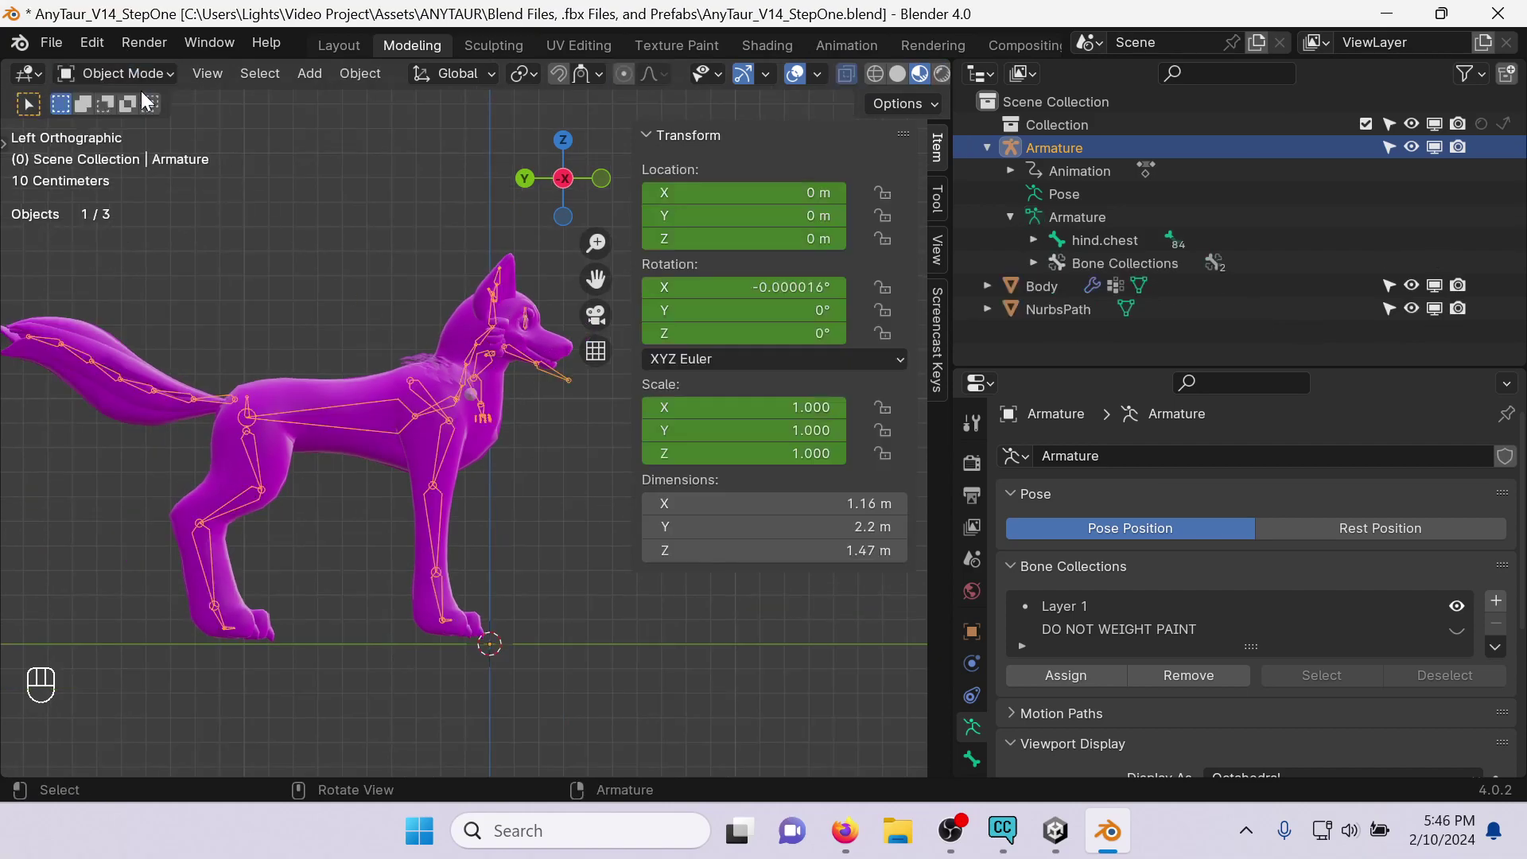
click(469, 435)
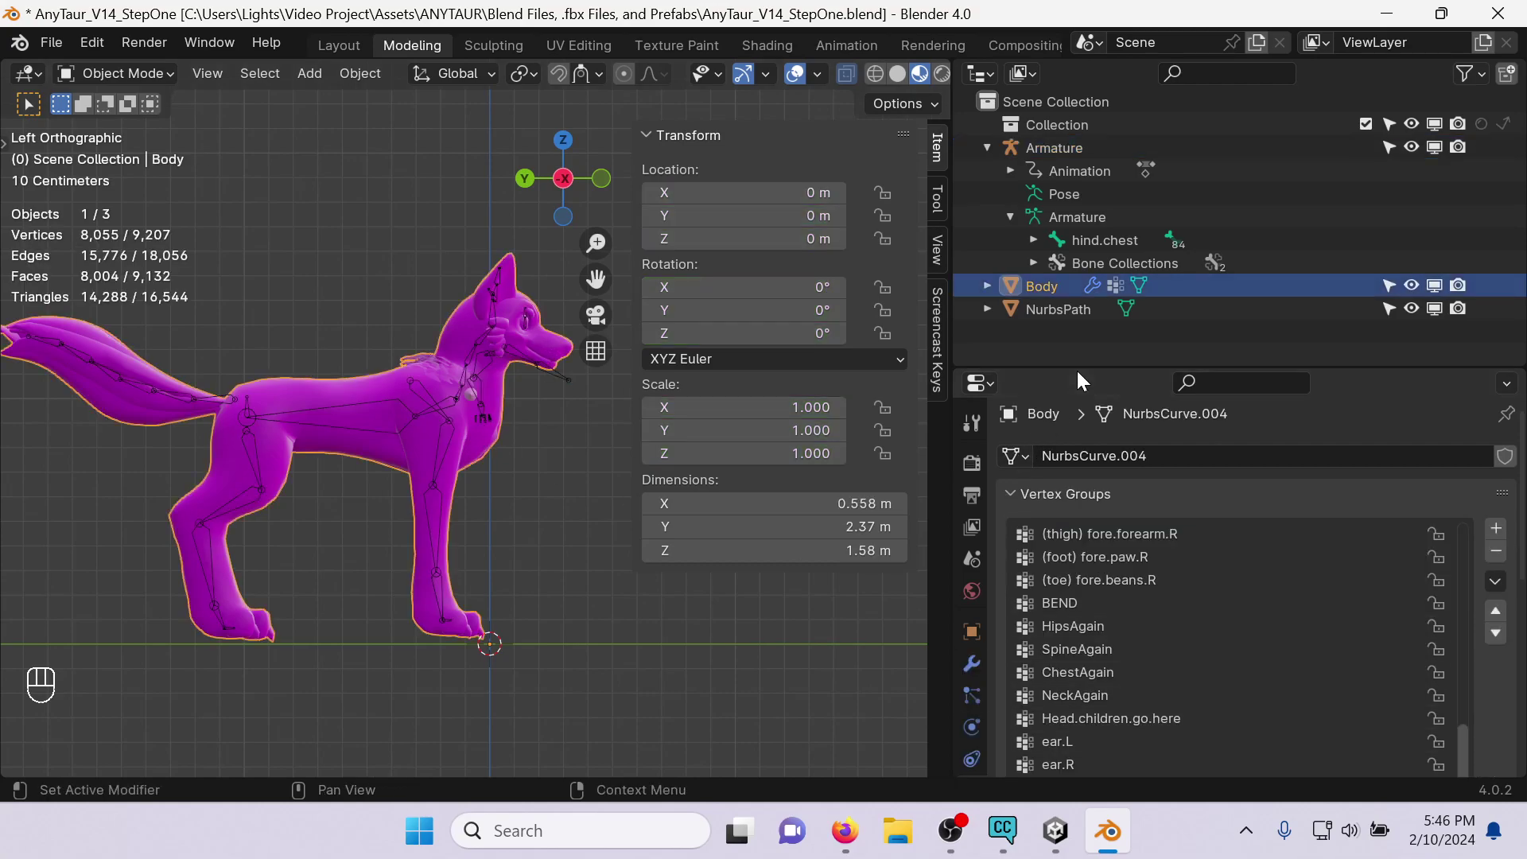
drag(1077, 369, 1058, 235)
click(1048, 362)
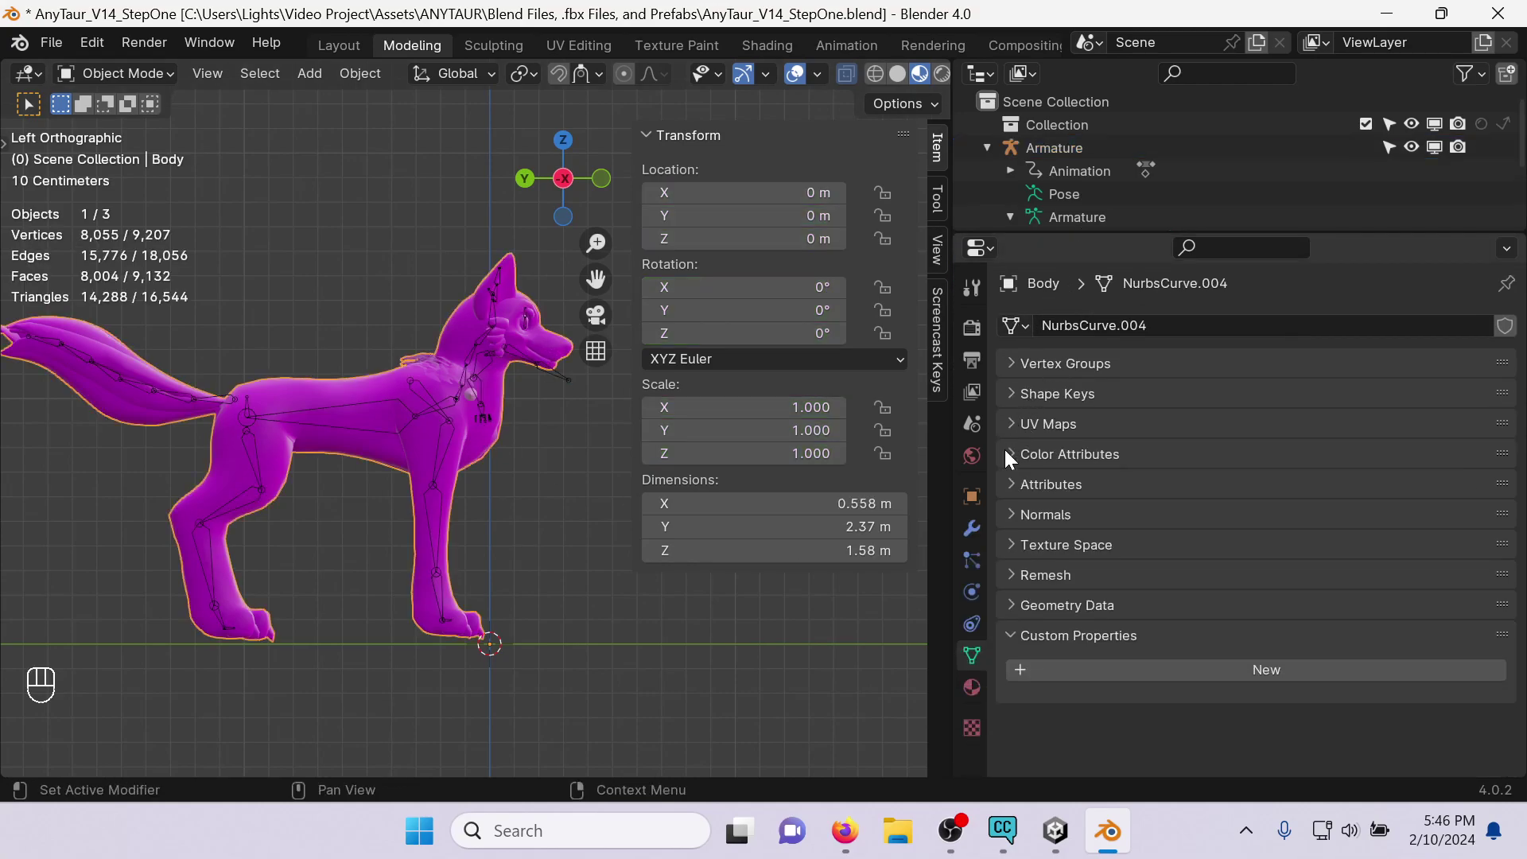
click(971, 531)
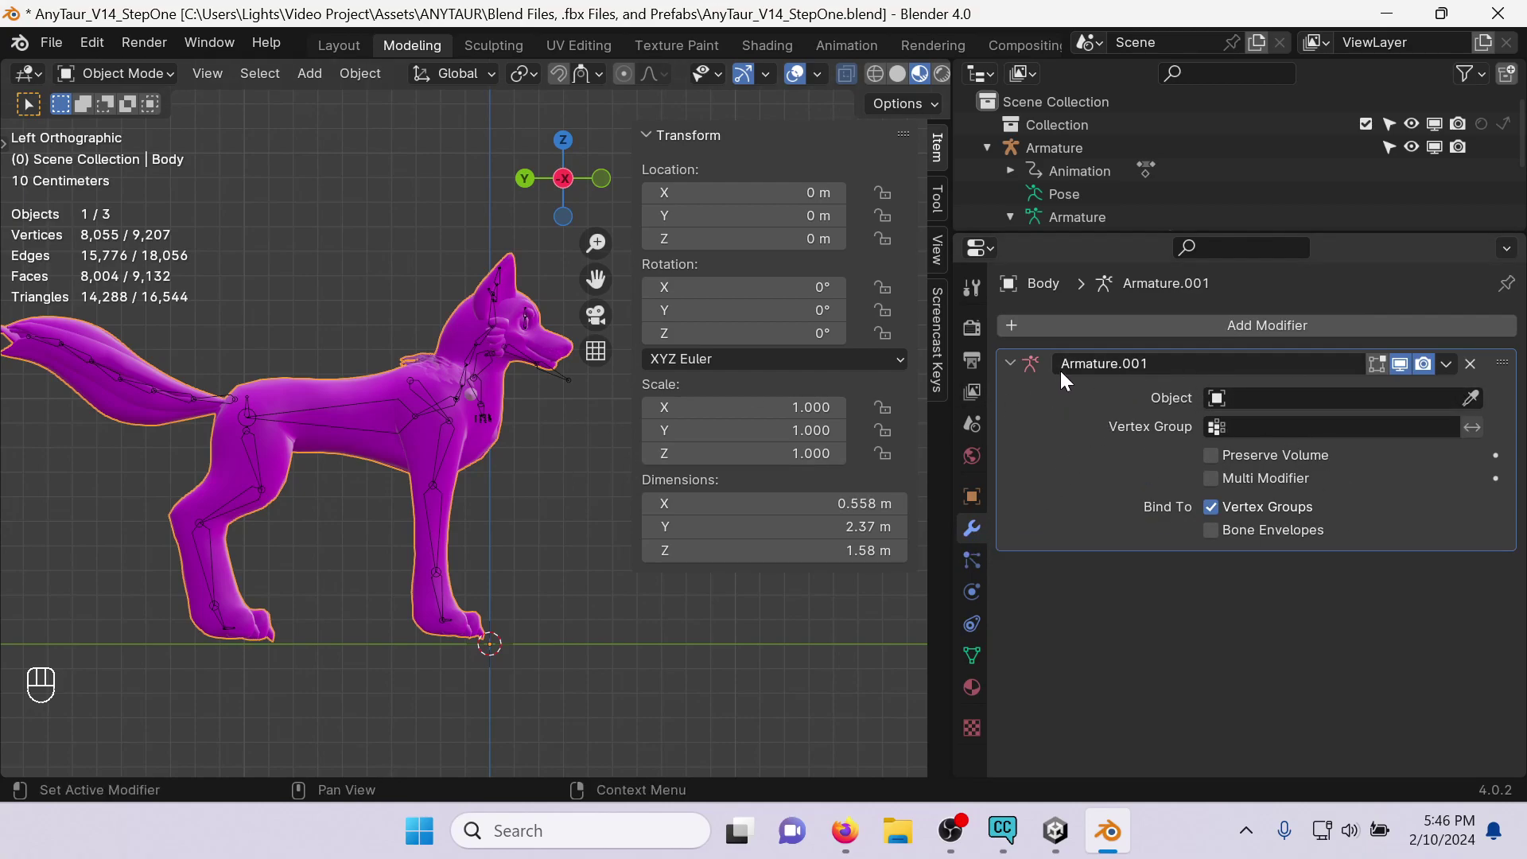
click(1269, 400)
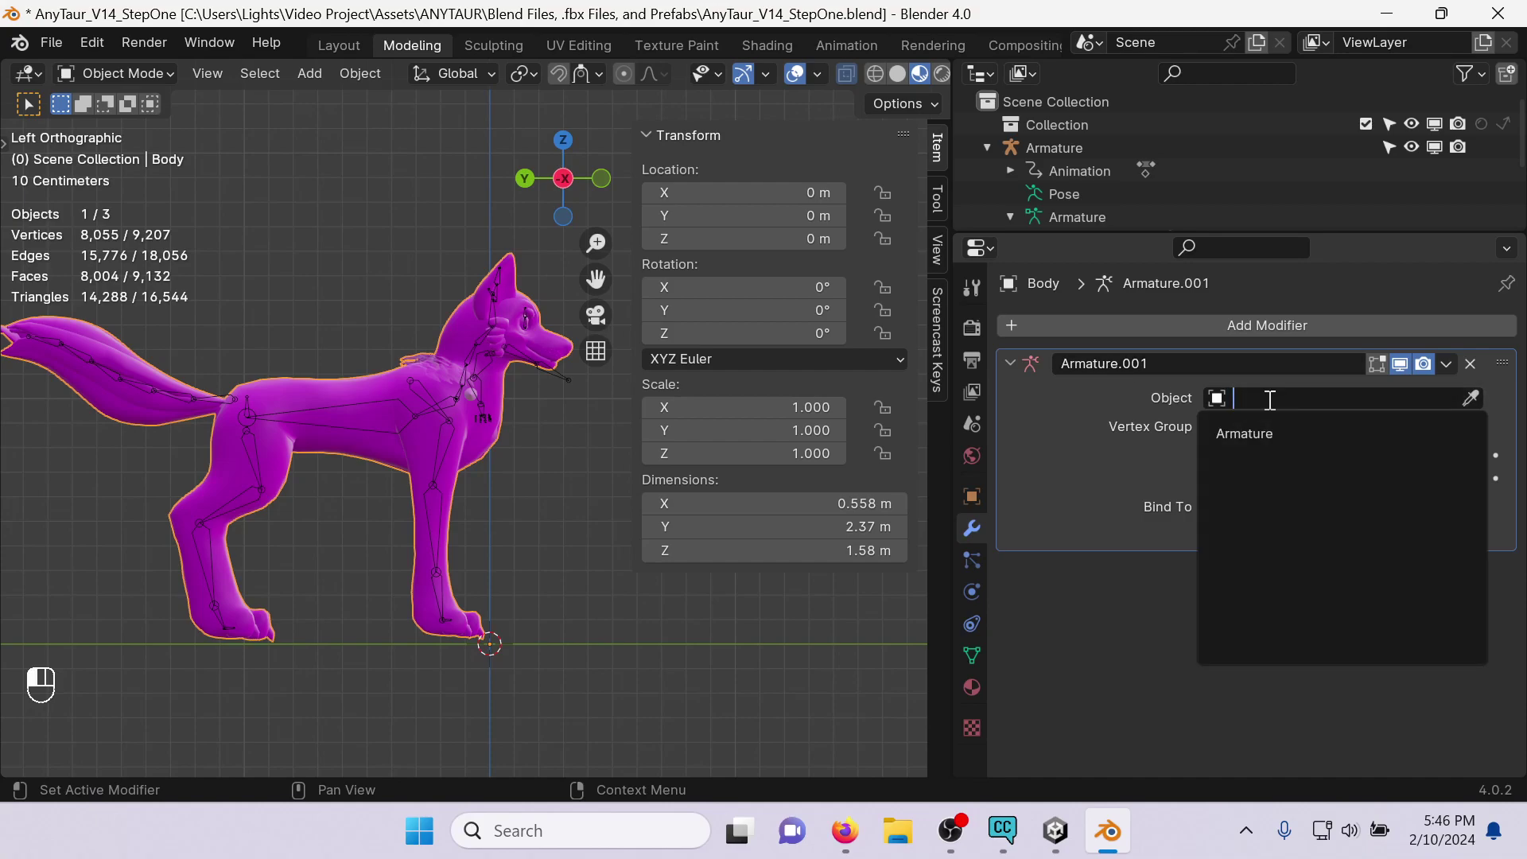
click(1269, 433)
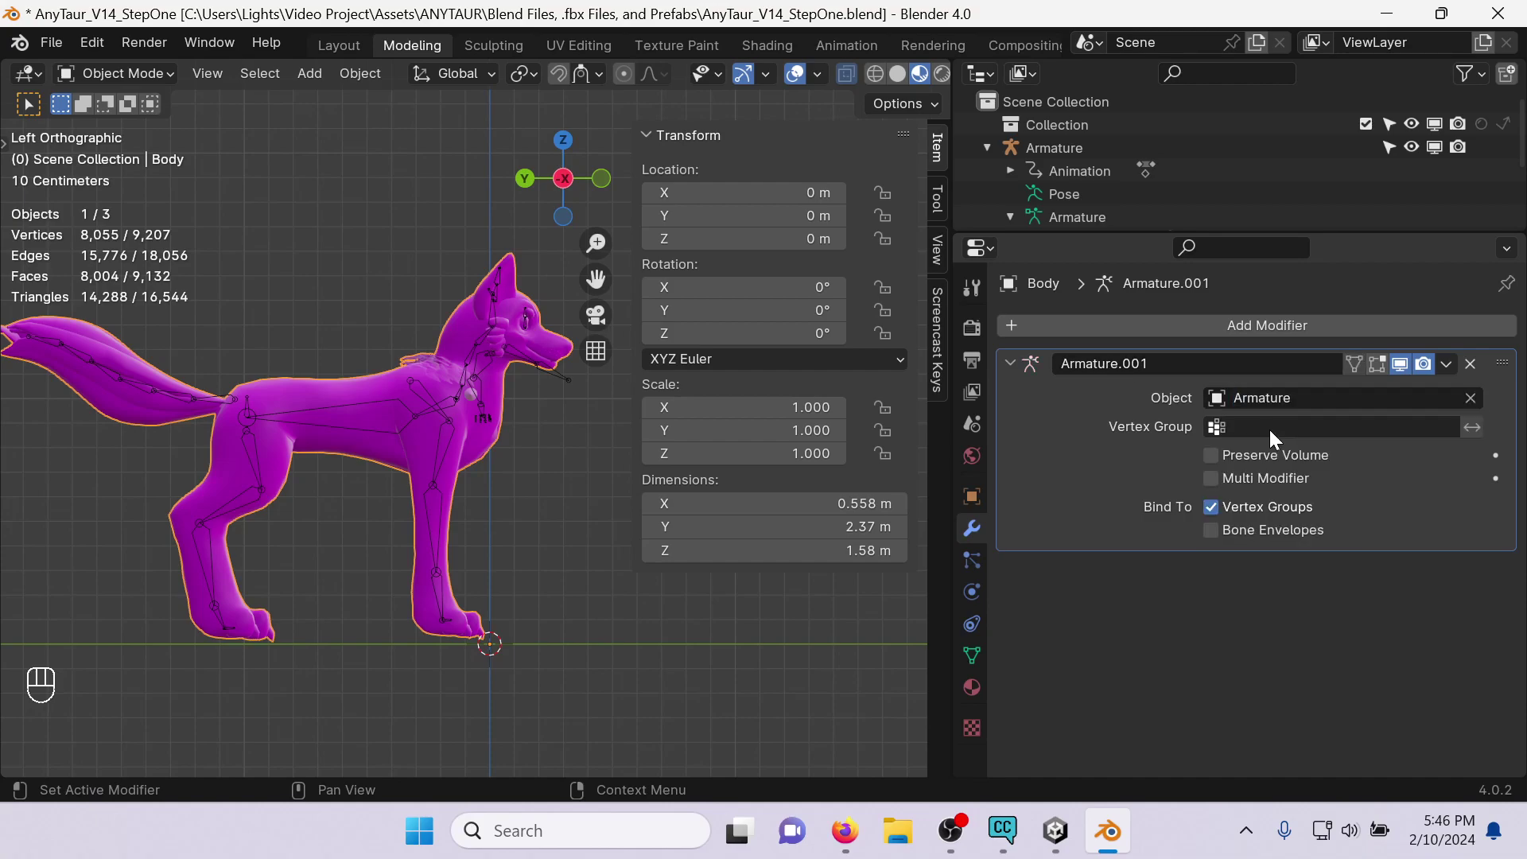
Select the armature and switch it to Pose Mode.
click(412, 378)
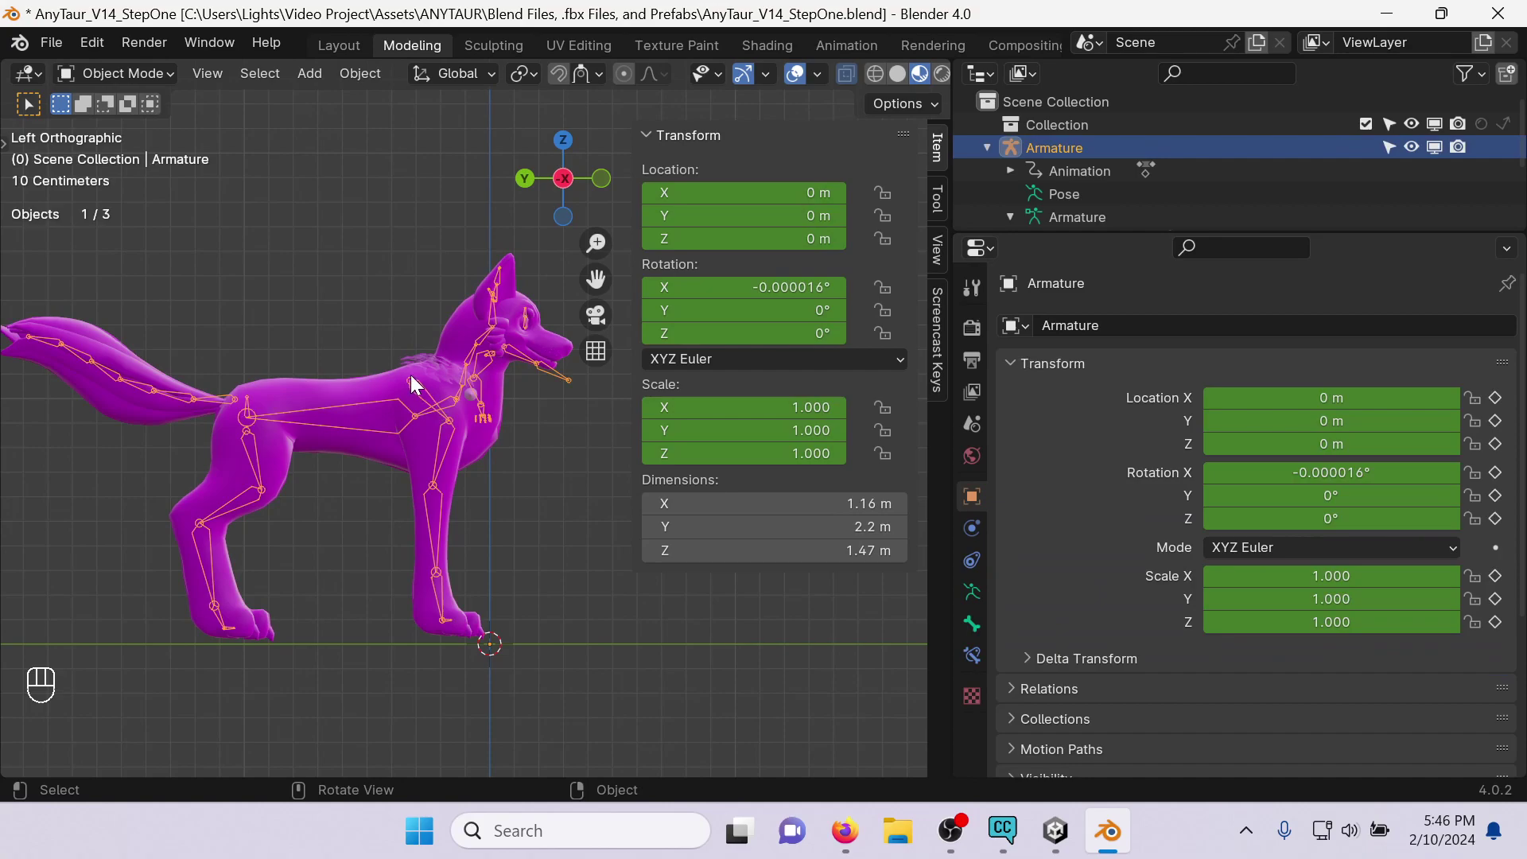
click(116, 73)
click(120, 151)
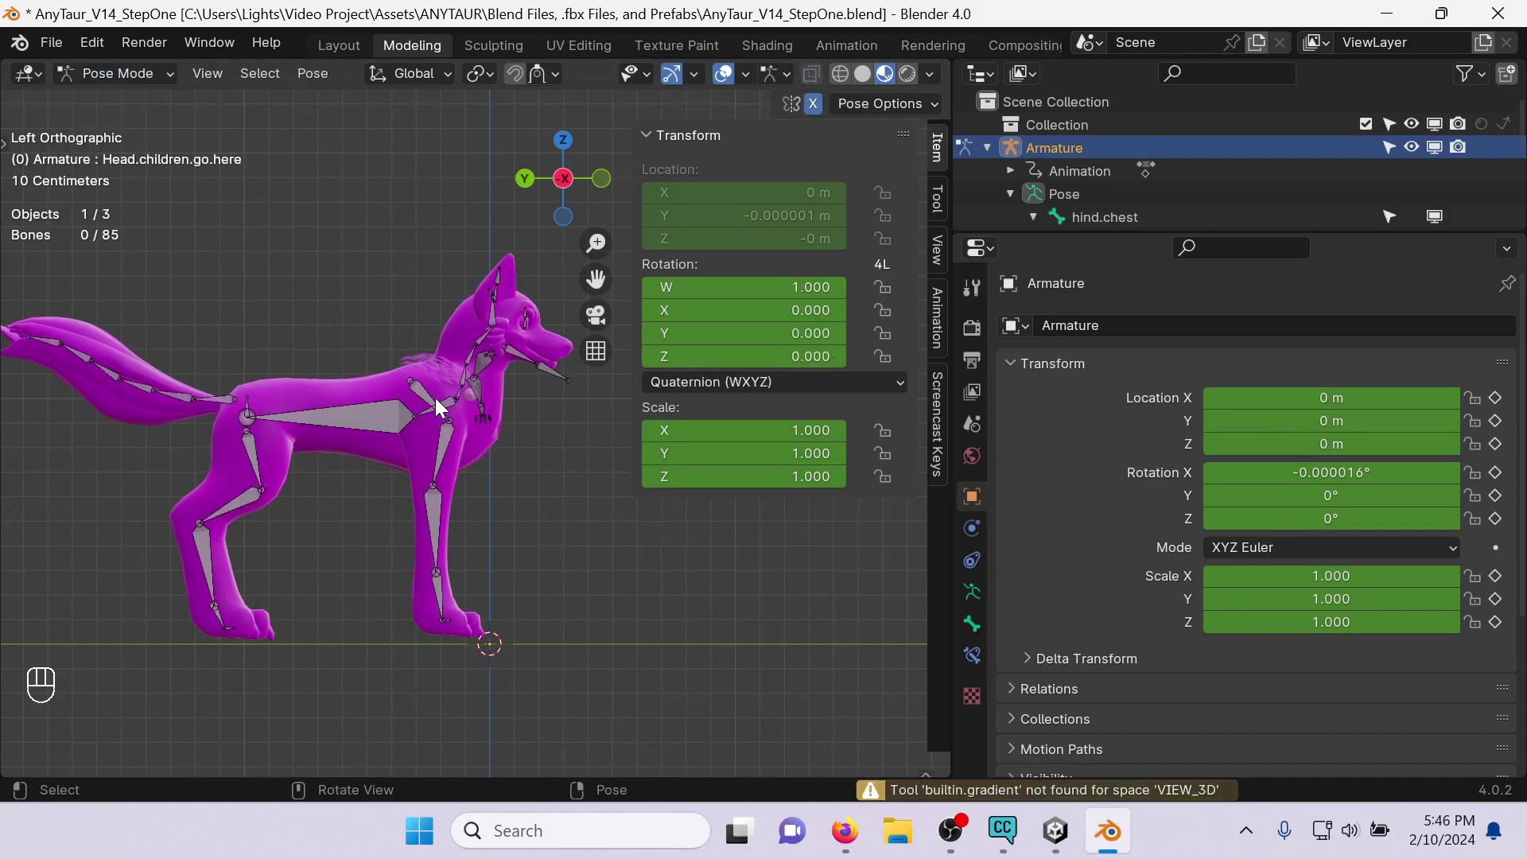
Test the leg deformation by rotating the foreleg forward at the shoulder and the hind leg backward at the thigh.
click(436, 399)
key(r)
click(537, 465)
click(261, 460)
key(r)
click(400, 476)
Curl the tail up and forward over the back by rotating its bones one after another from base to tip.
click(237, 408)
key(r)
click(195, 373)
key(r)
click(200, 333)
click(198, 318)
key(r)
click(243, 293)
click(247, 296)
key(r)
click(289, 314)
click(274, 292)
key(r)
click(347, 352)
click(306, 309)
key(r)
click(405, 355)
Test the torso deformation by rotating the hind.spine bone, the BEND bone by about 0.6° and the SpineAgain bone by about 17°.
click(379, 417)
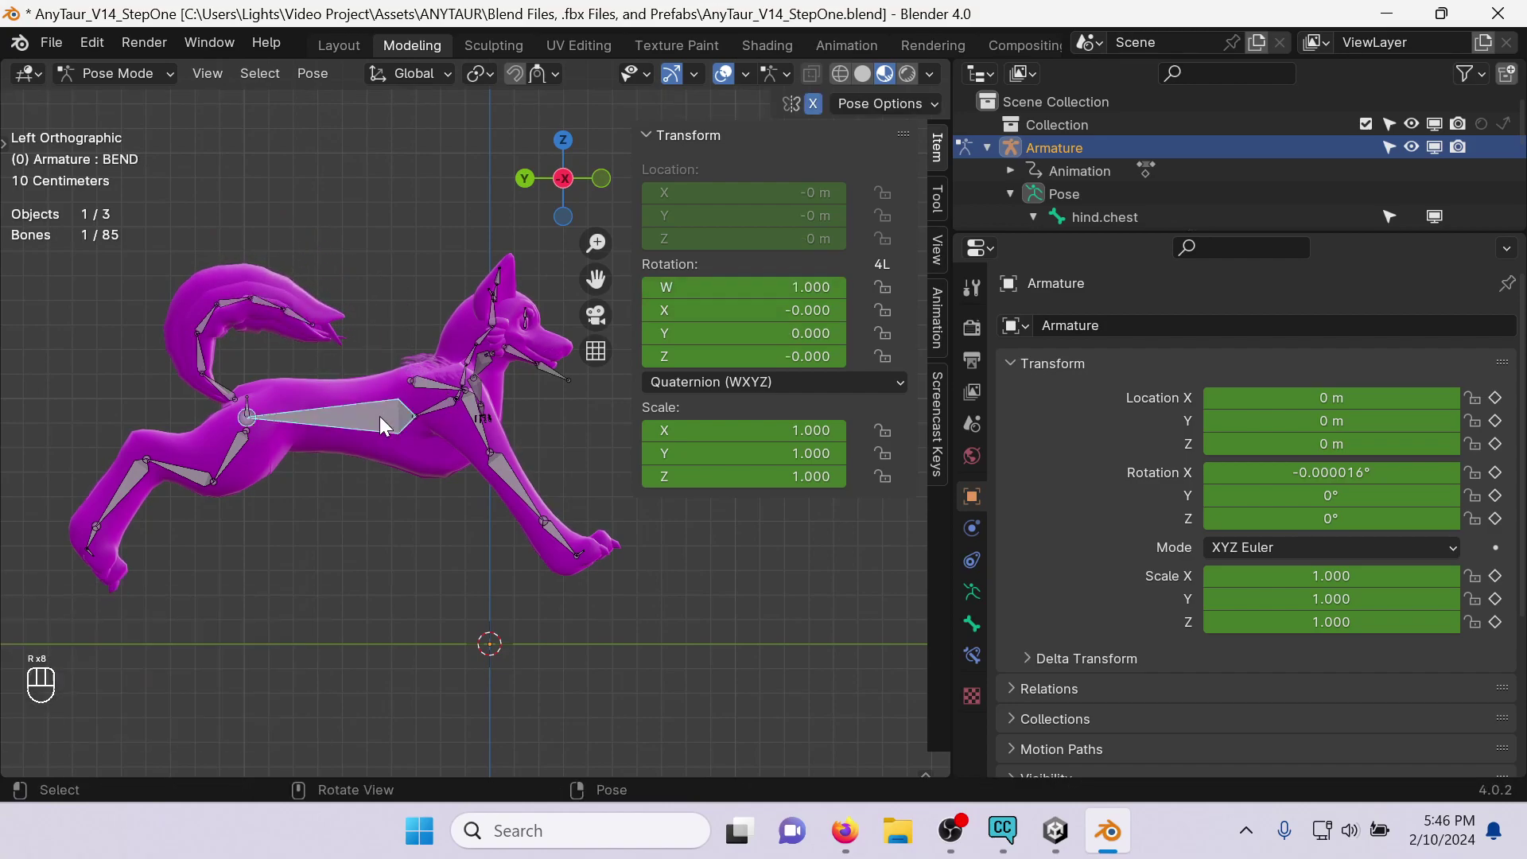
key(r)
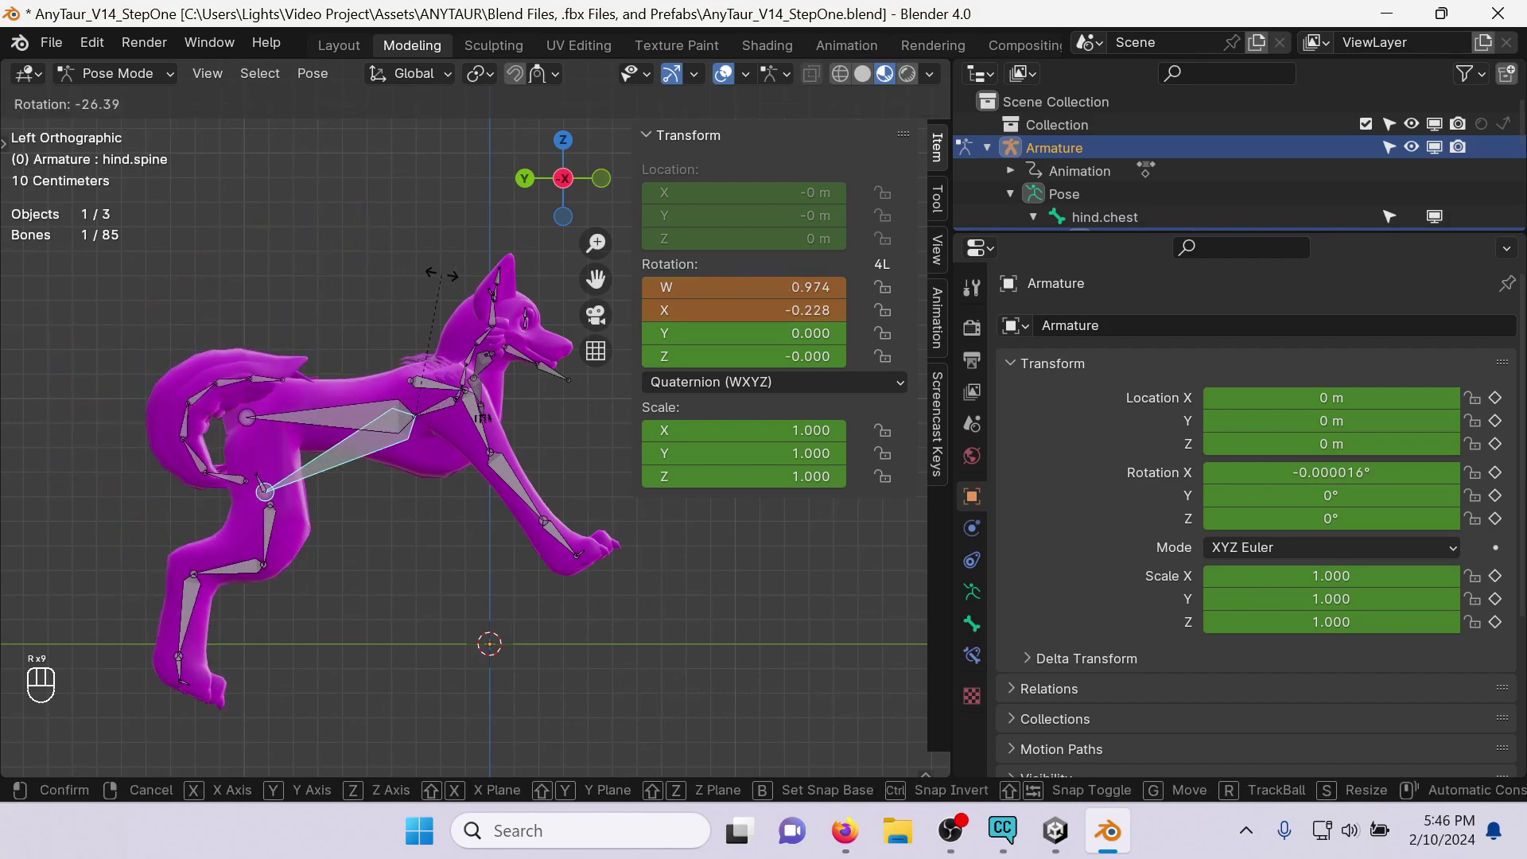
click(441, 274)
click(362, 377)
key(r)
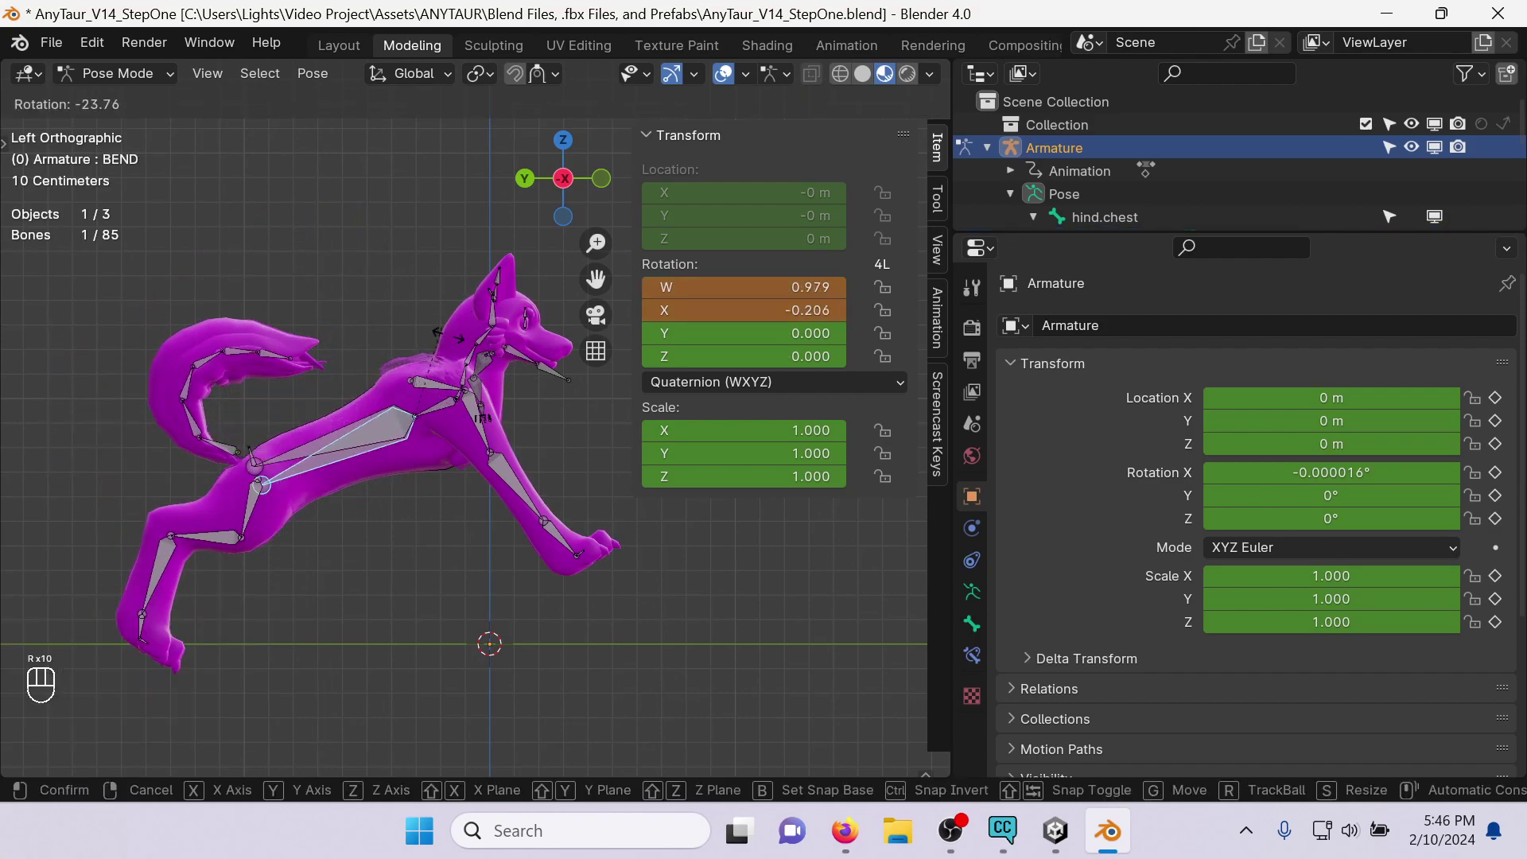
click(466, 366)
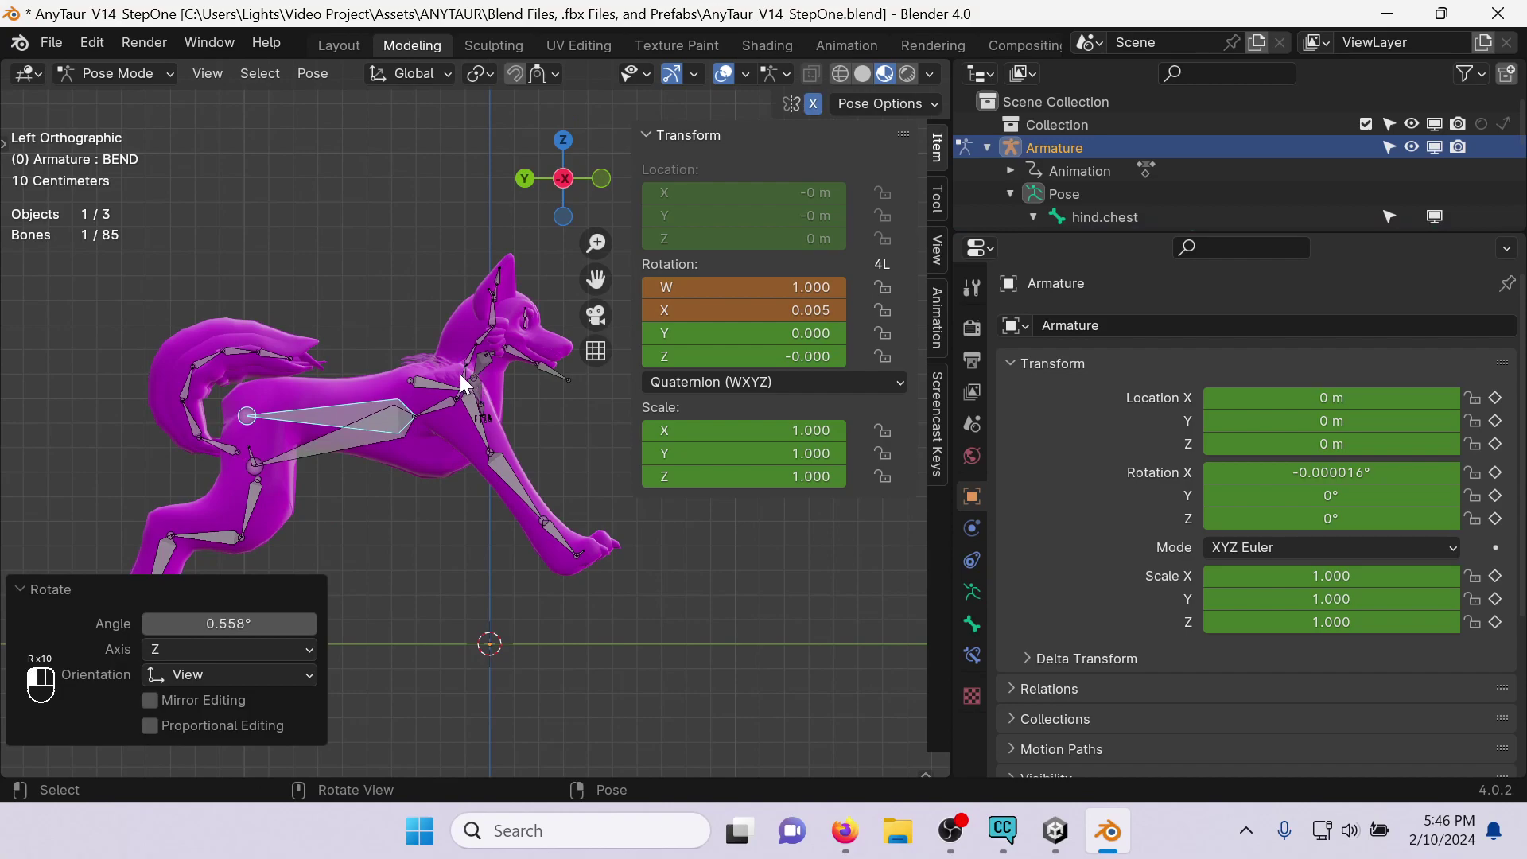
click(467, 382)
key(r)
click(510, 377)
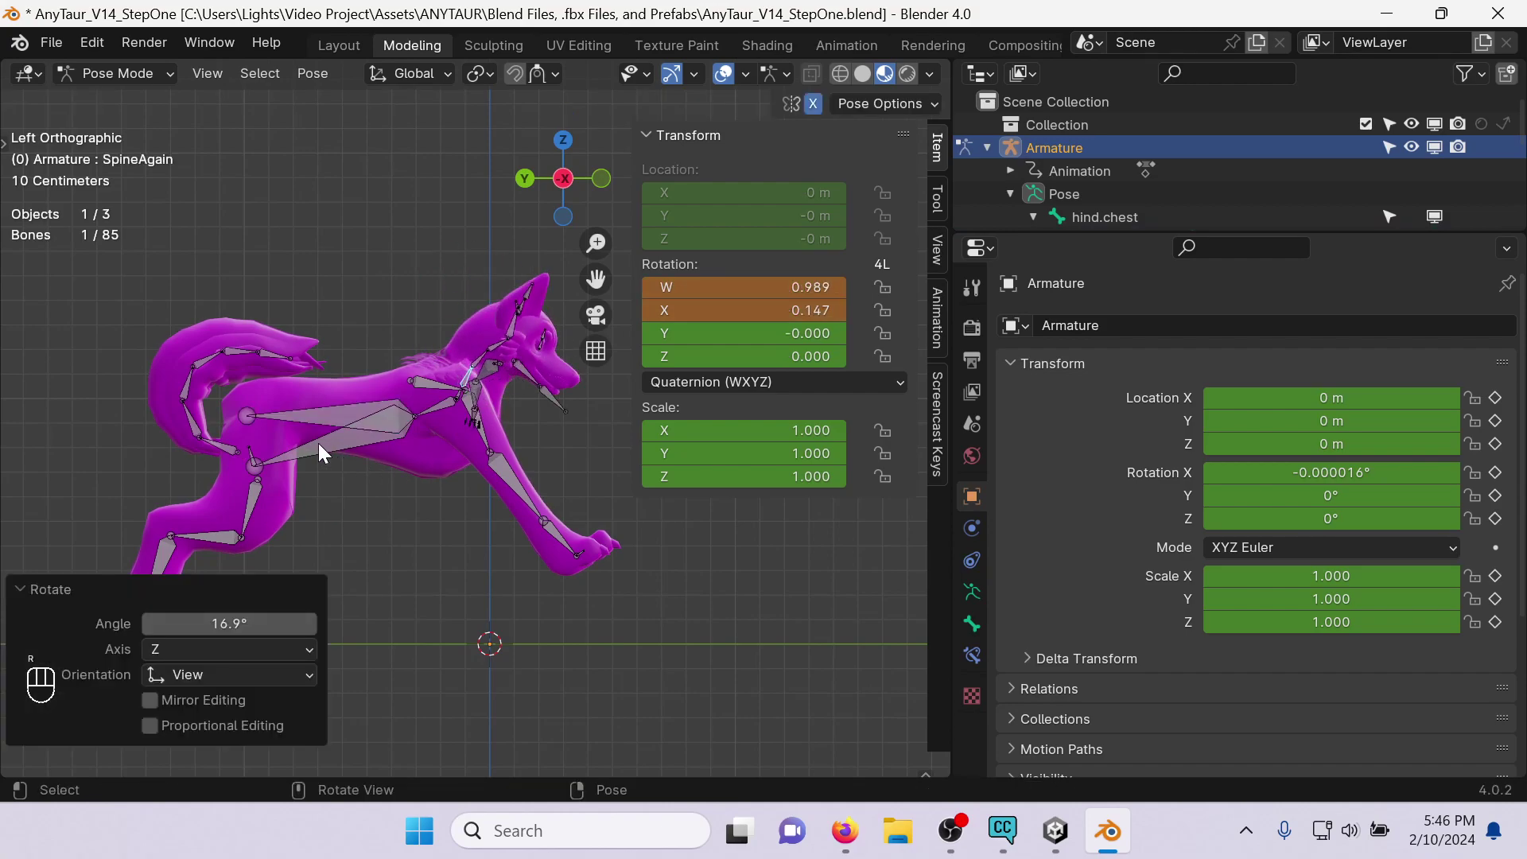
Select every bone of the armature and clear all pose transforms.
scroll(385, 420, down, 5)
scroll(396, 416, up, 3)
key(a)
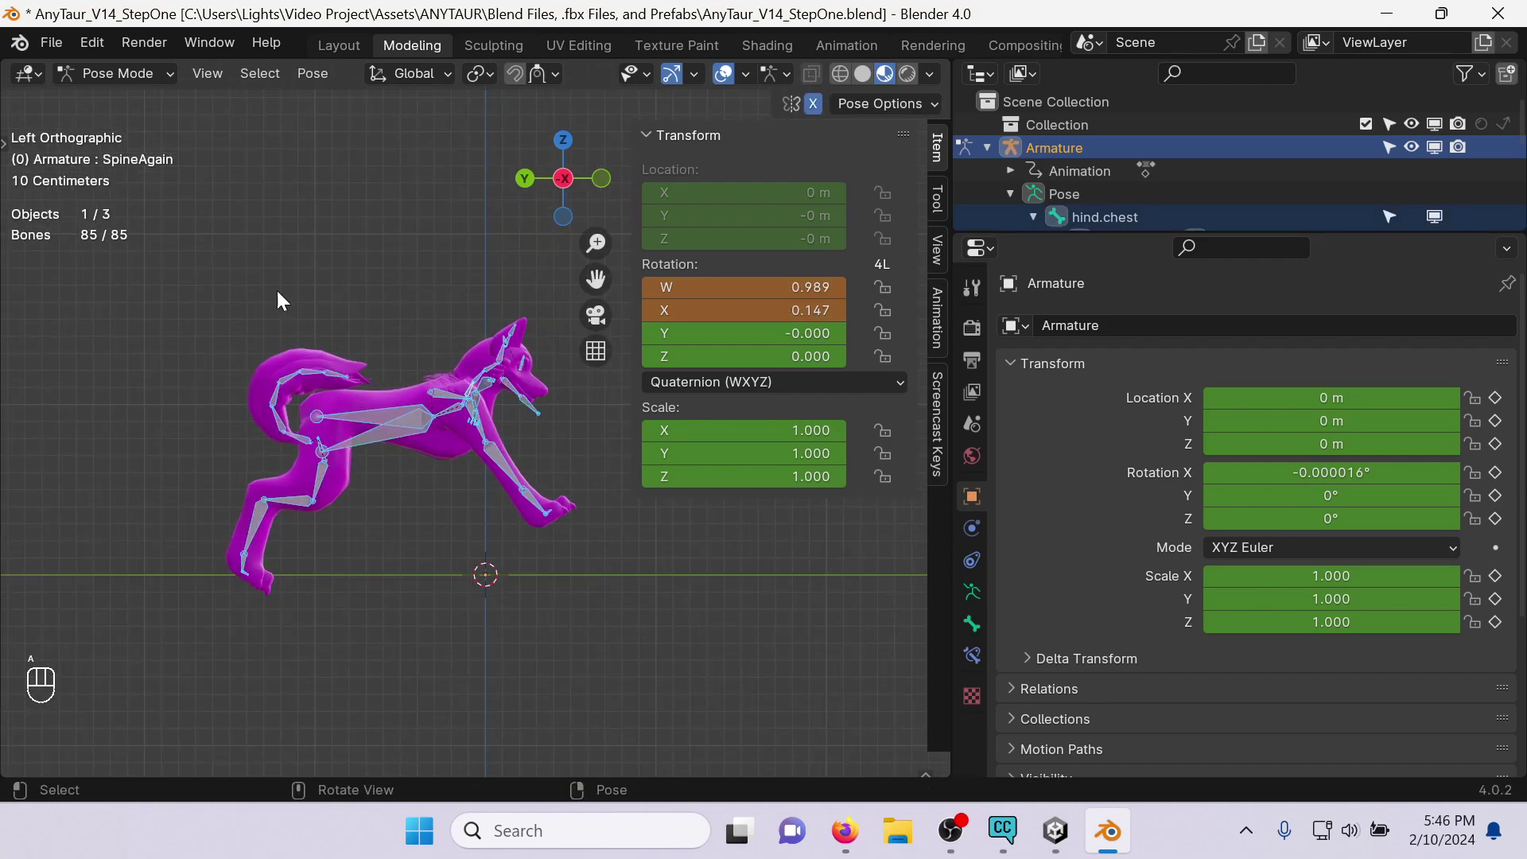
click(296, 73)
mouse_move(345, 124)
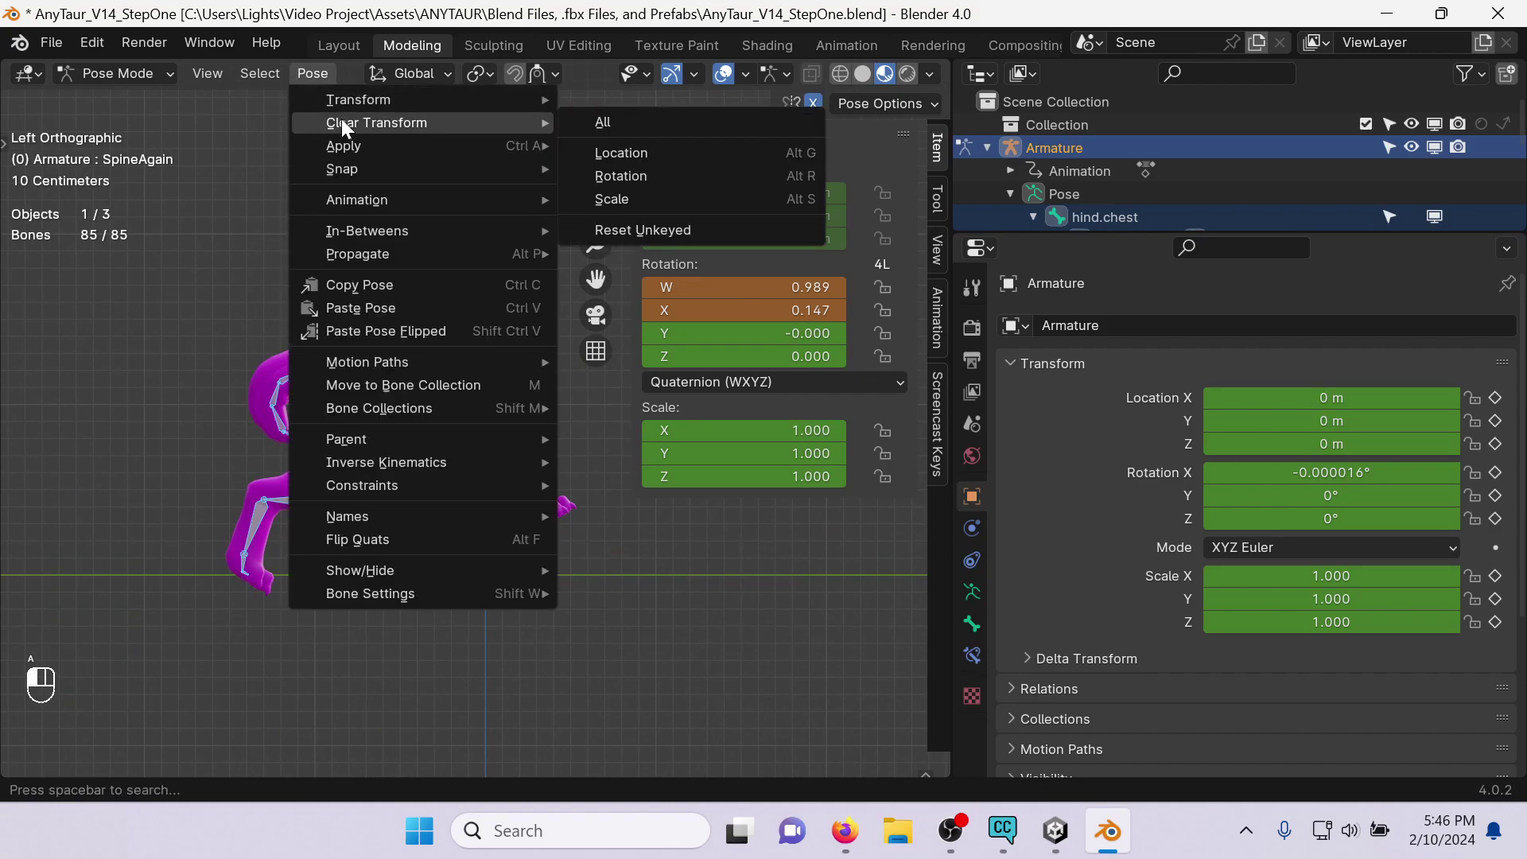
click(589, 122)
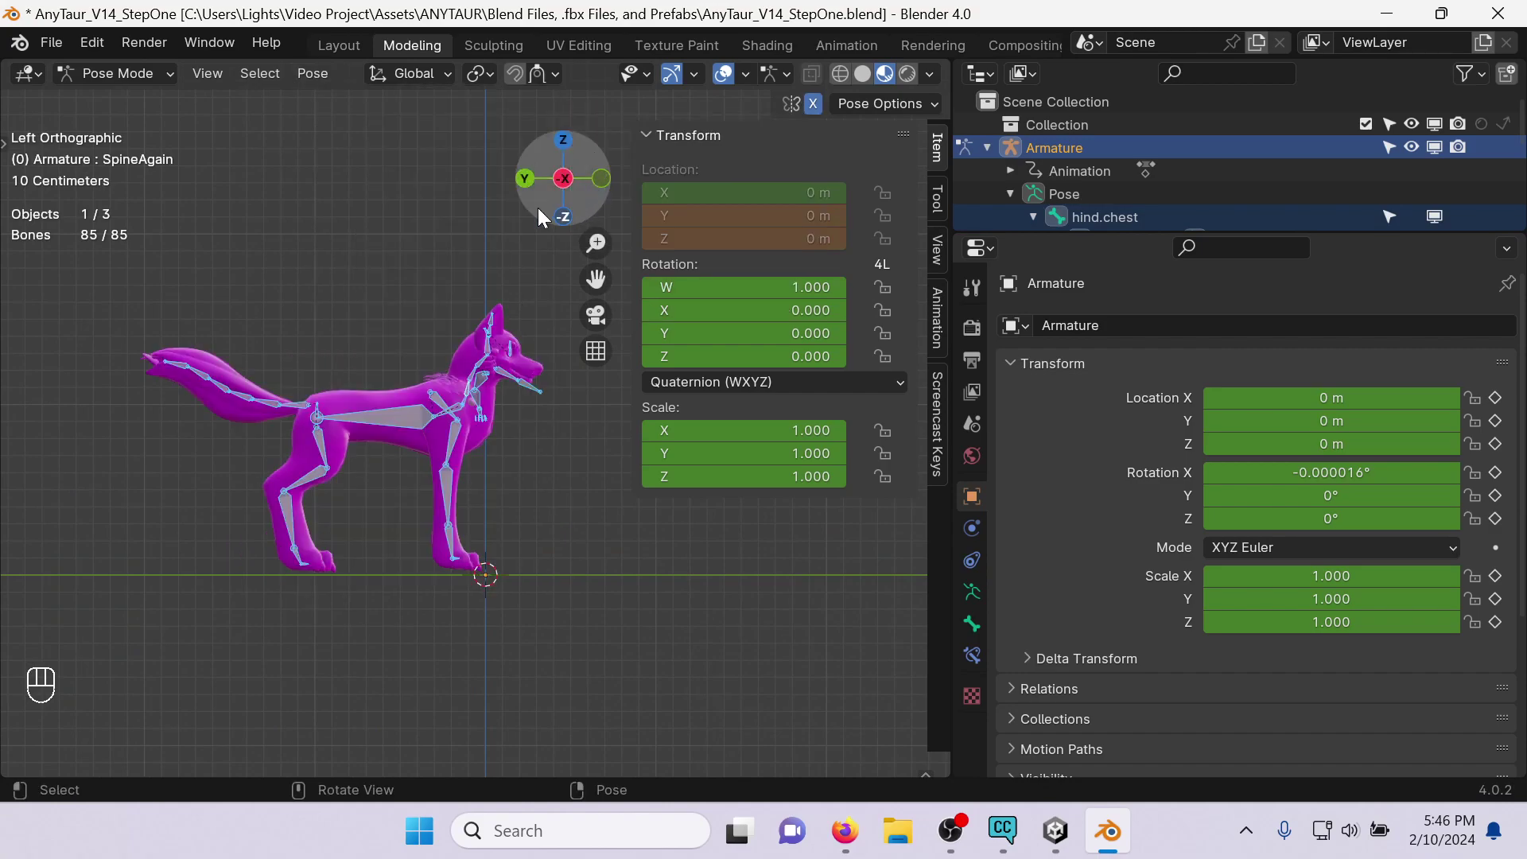
Test the rump deformation by rotating the BEND bone upward and the hind.hips bone by about -30.2°.
click(422, 401)
key(r)
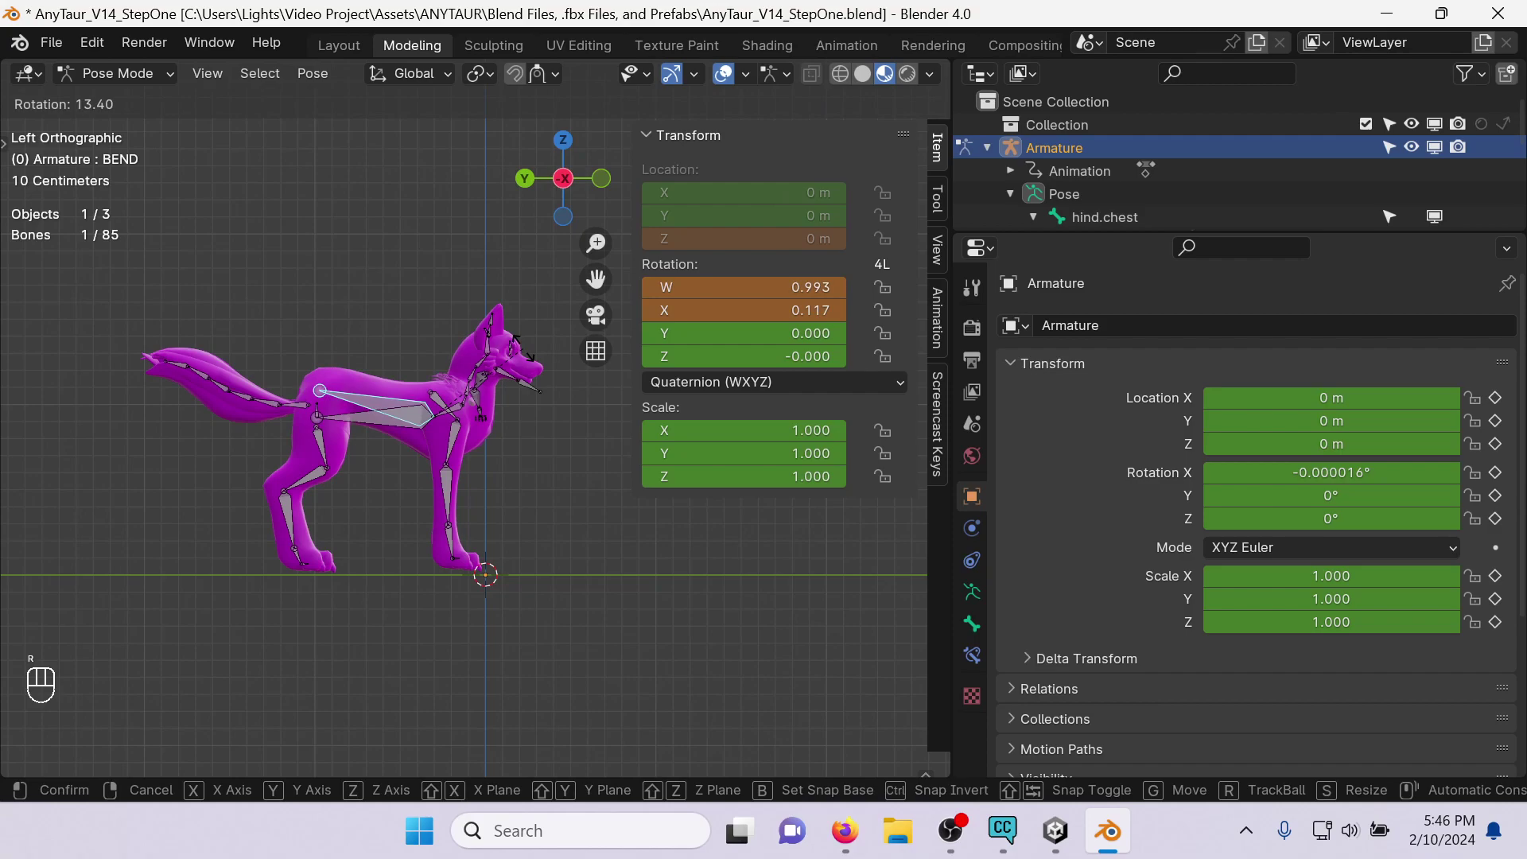
click(536, 356)
click(318, 414)
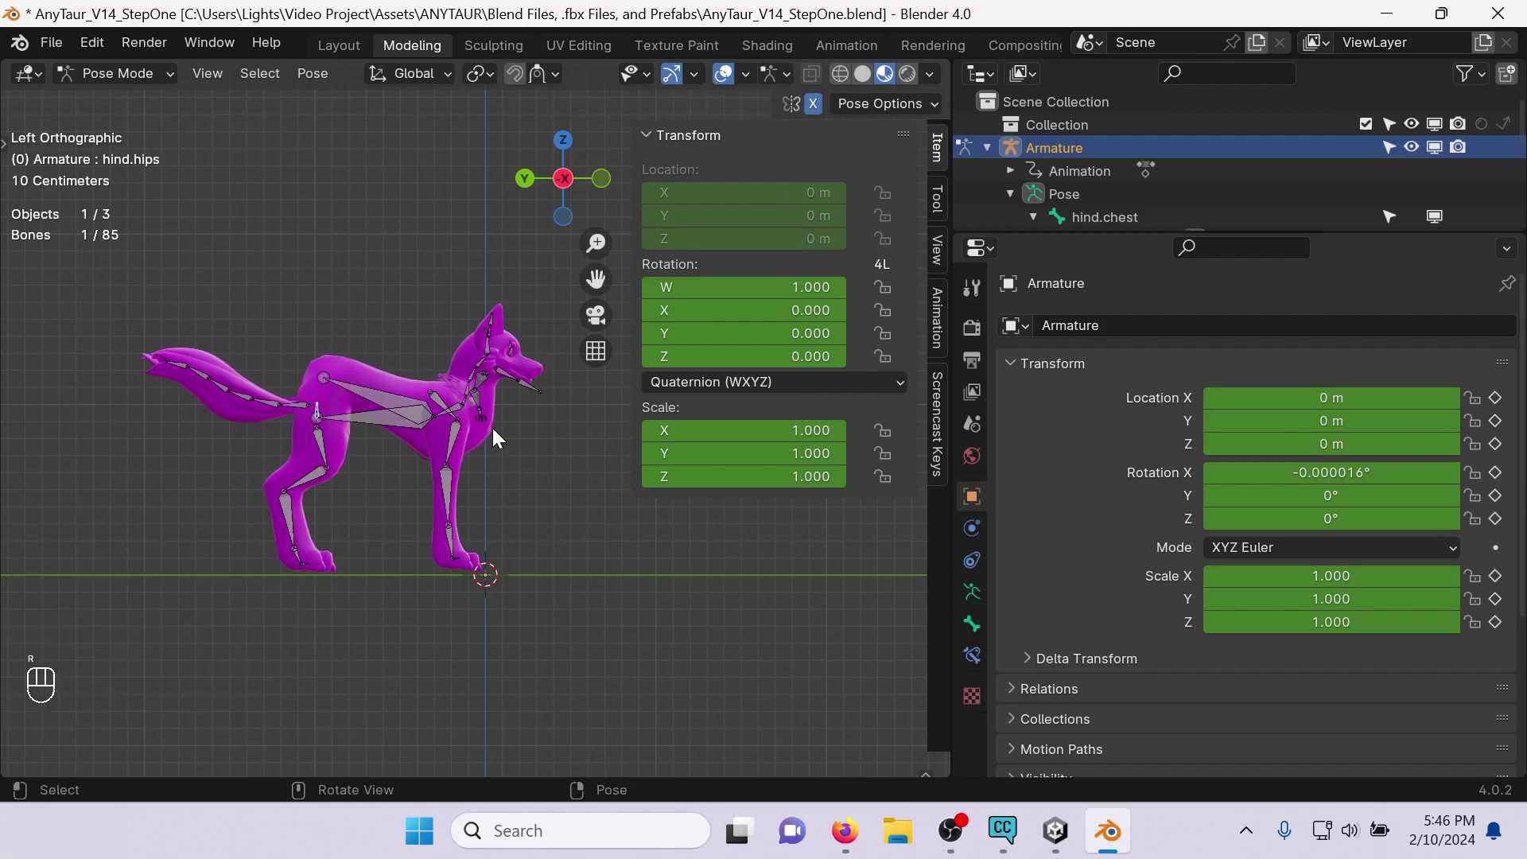
key(r)
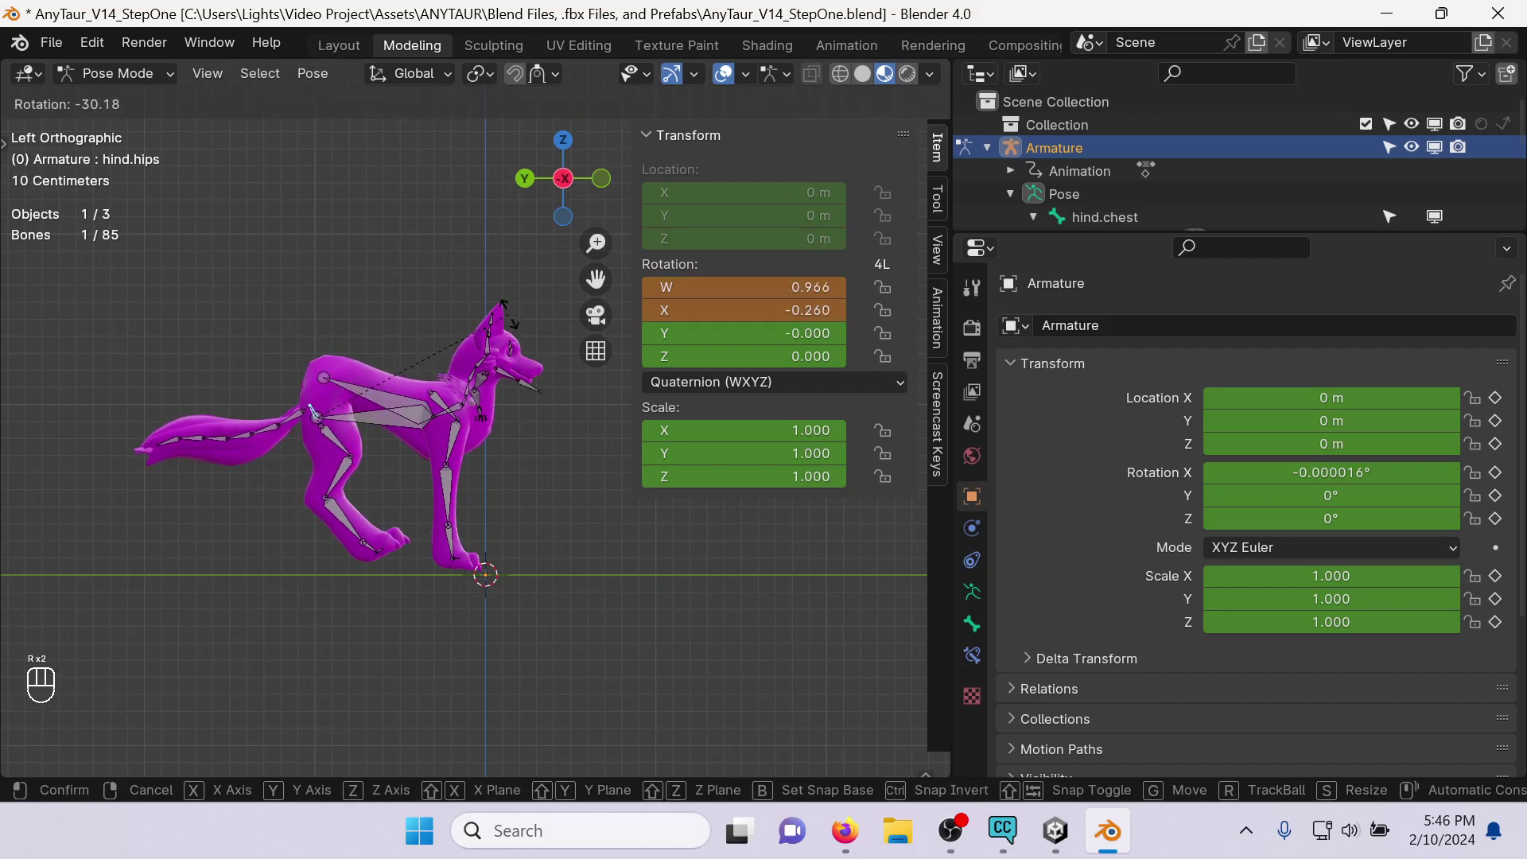
click(510, 317)
scroll(374, 518, up, 2)
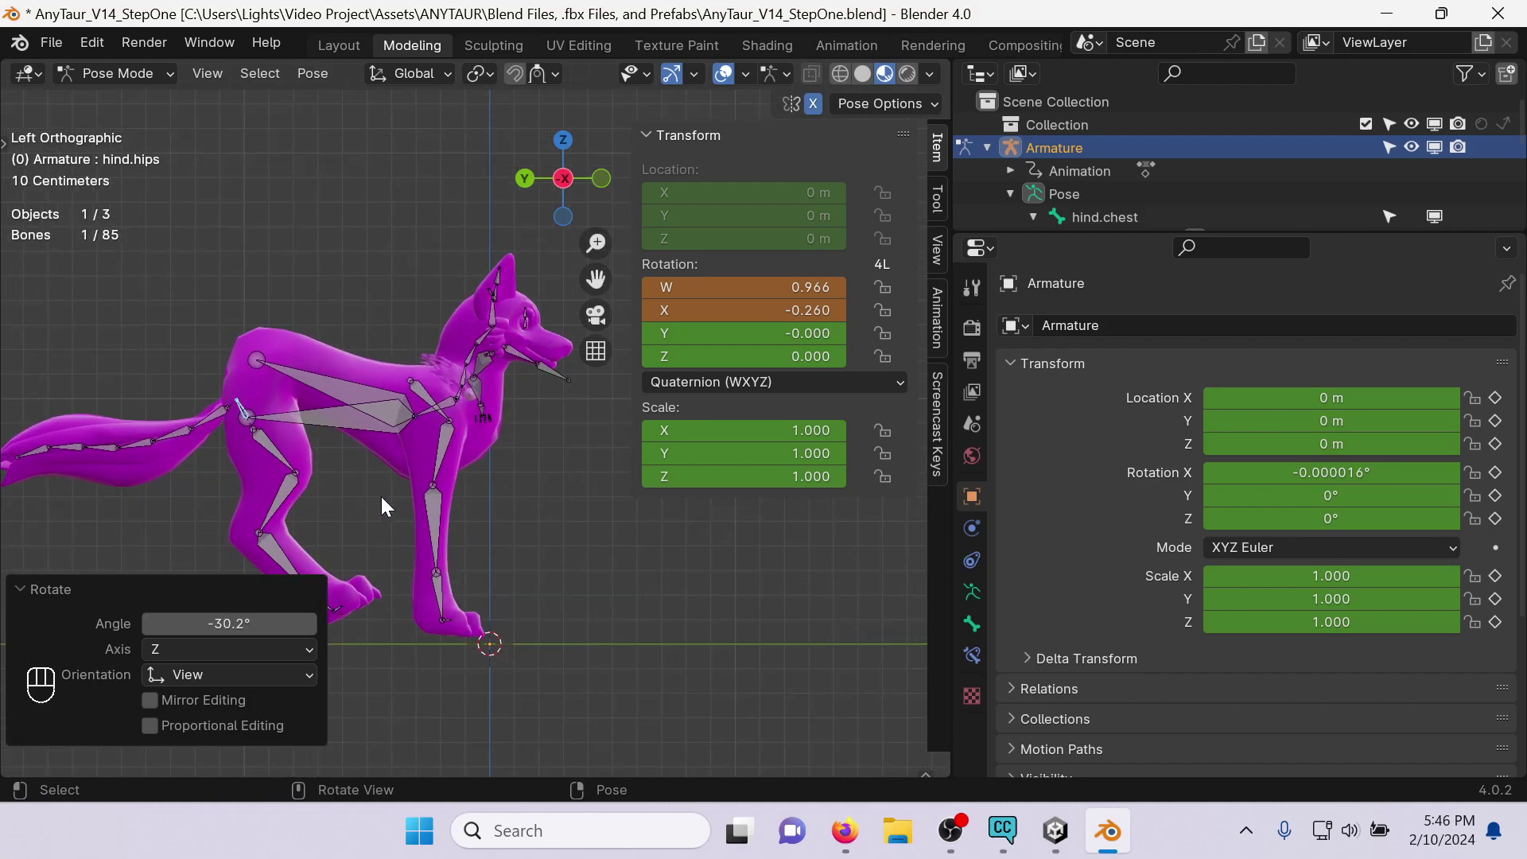
scroll(604, 383, down, 1)
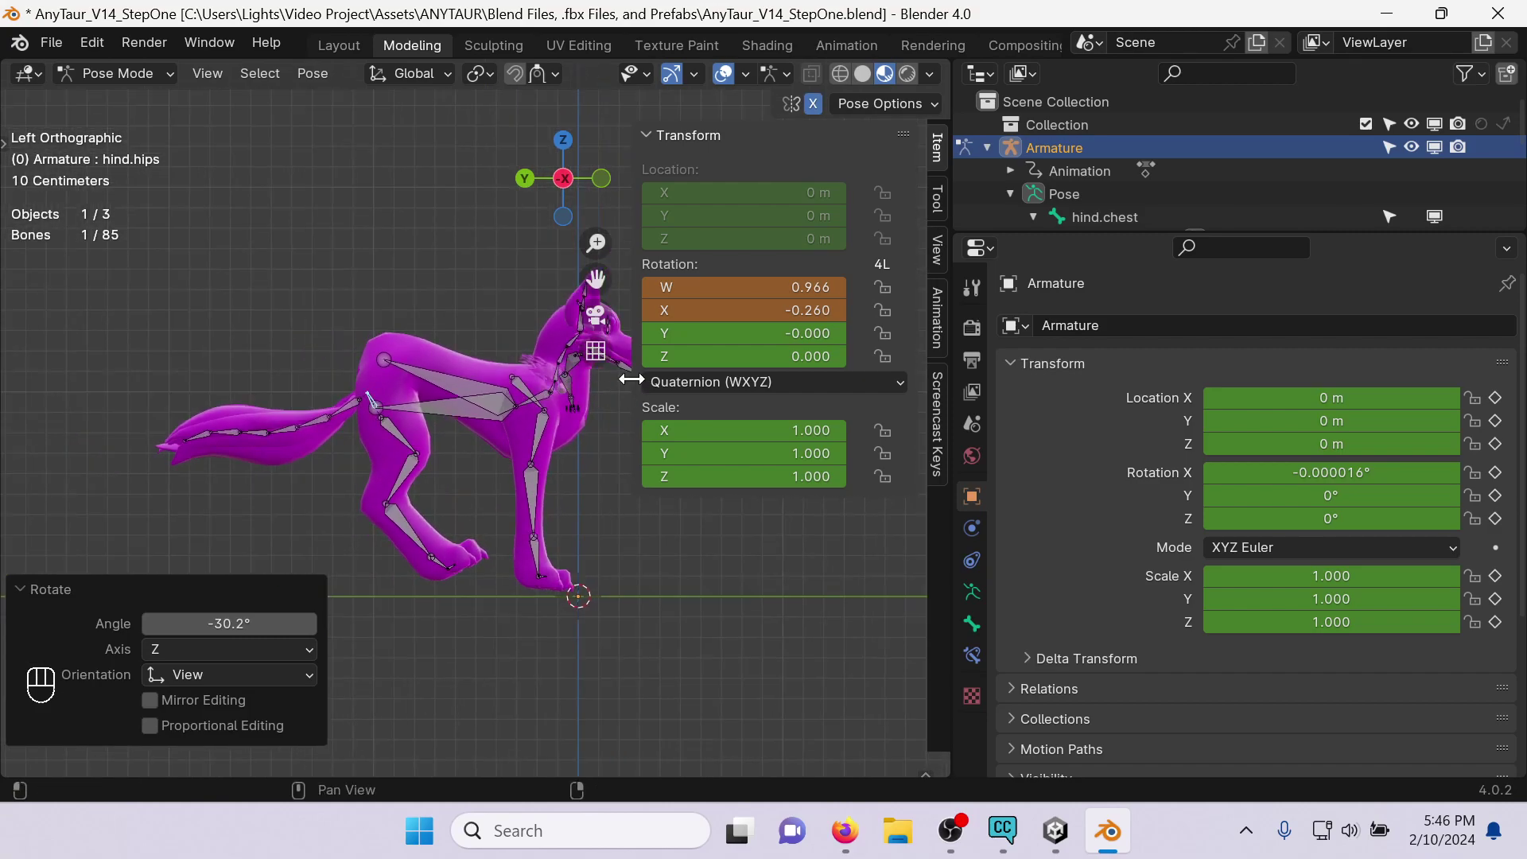
Hide the transform sidebar and rotate the BEND bone further upward to lift the rump.
key(n)
click(461, 390)
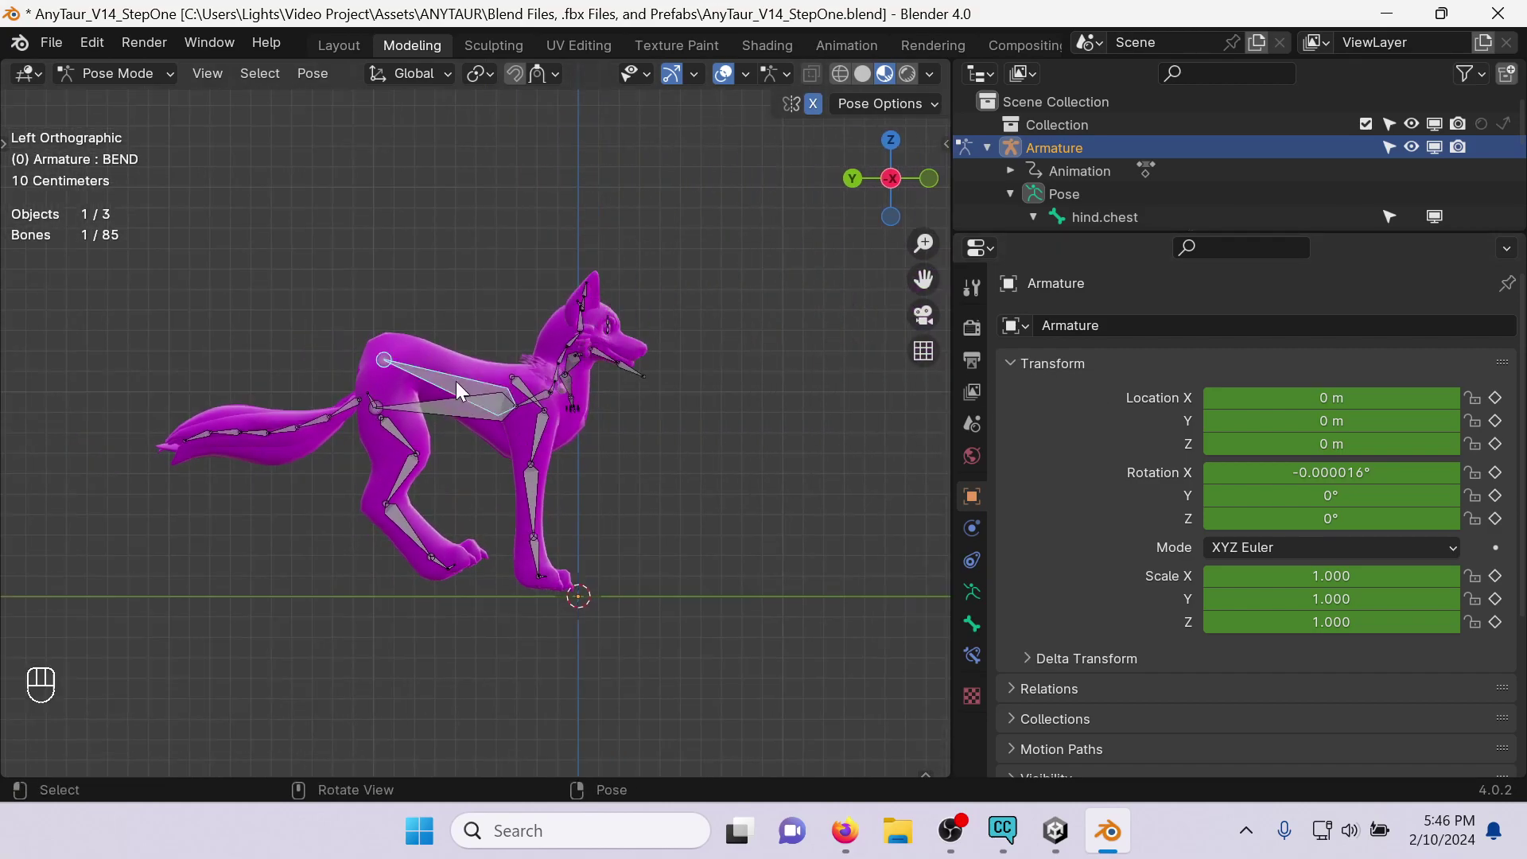
key(r)
click(657, 334)
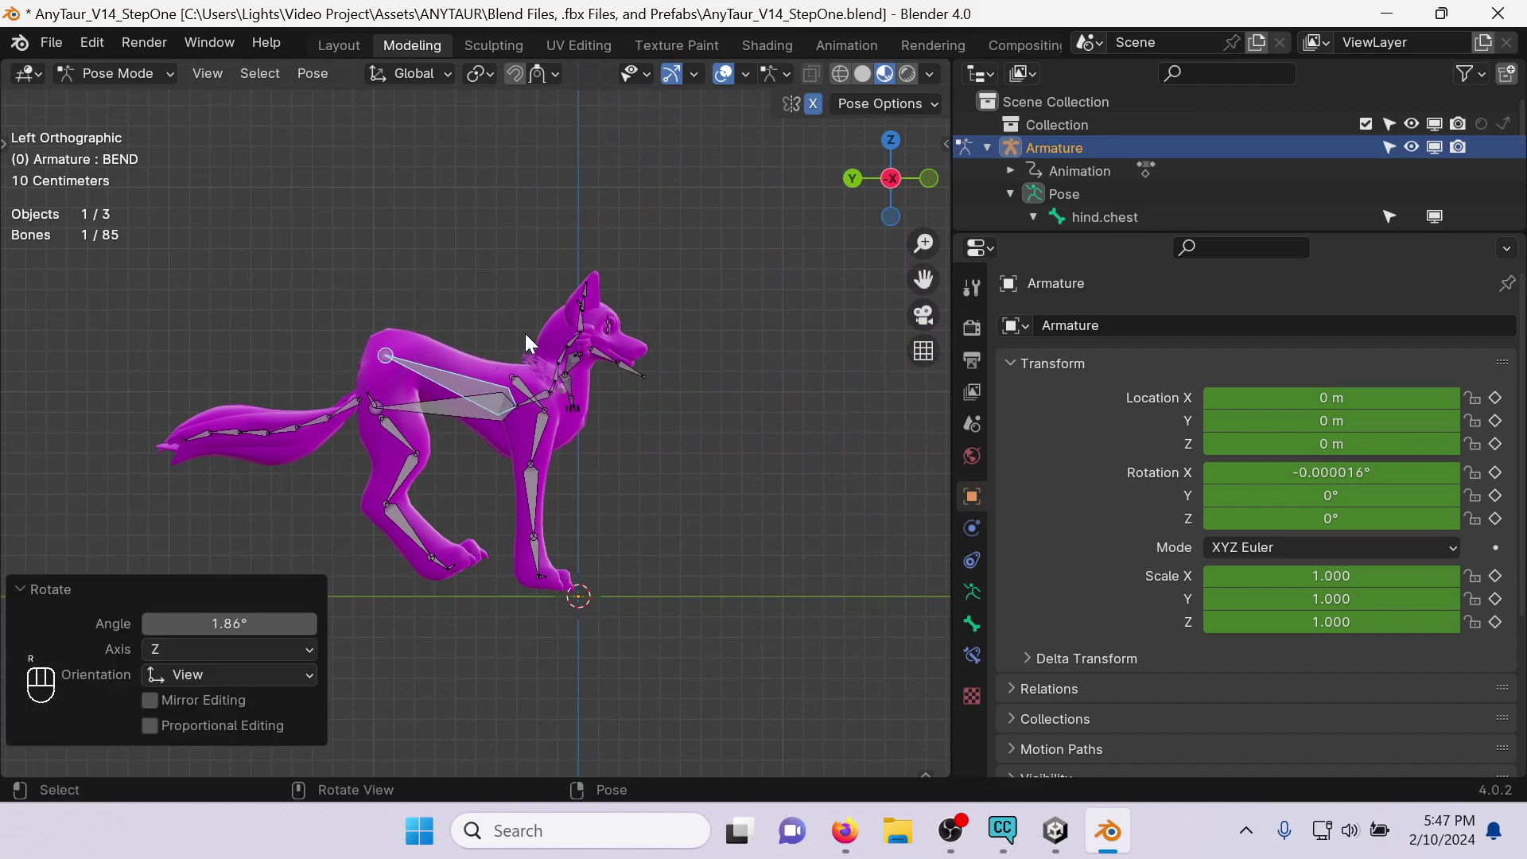
key(r)
click(544, 329)
Re-pose the hind.hips and BEND bones so the back arches up and the hind legs swing forward under the body.
click(374, 402)
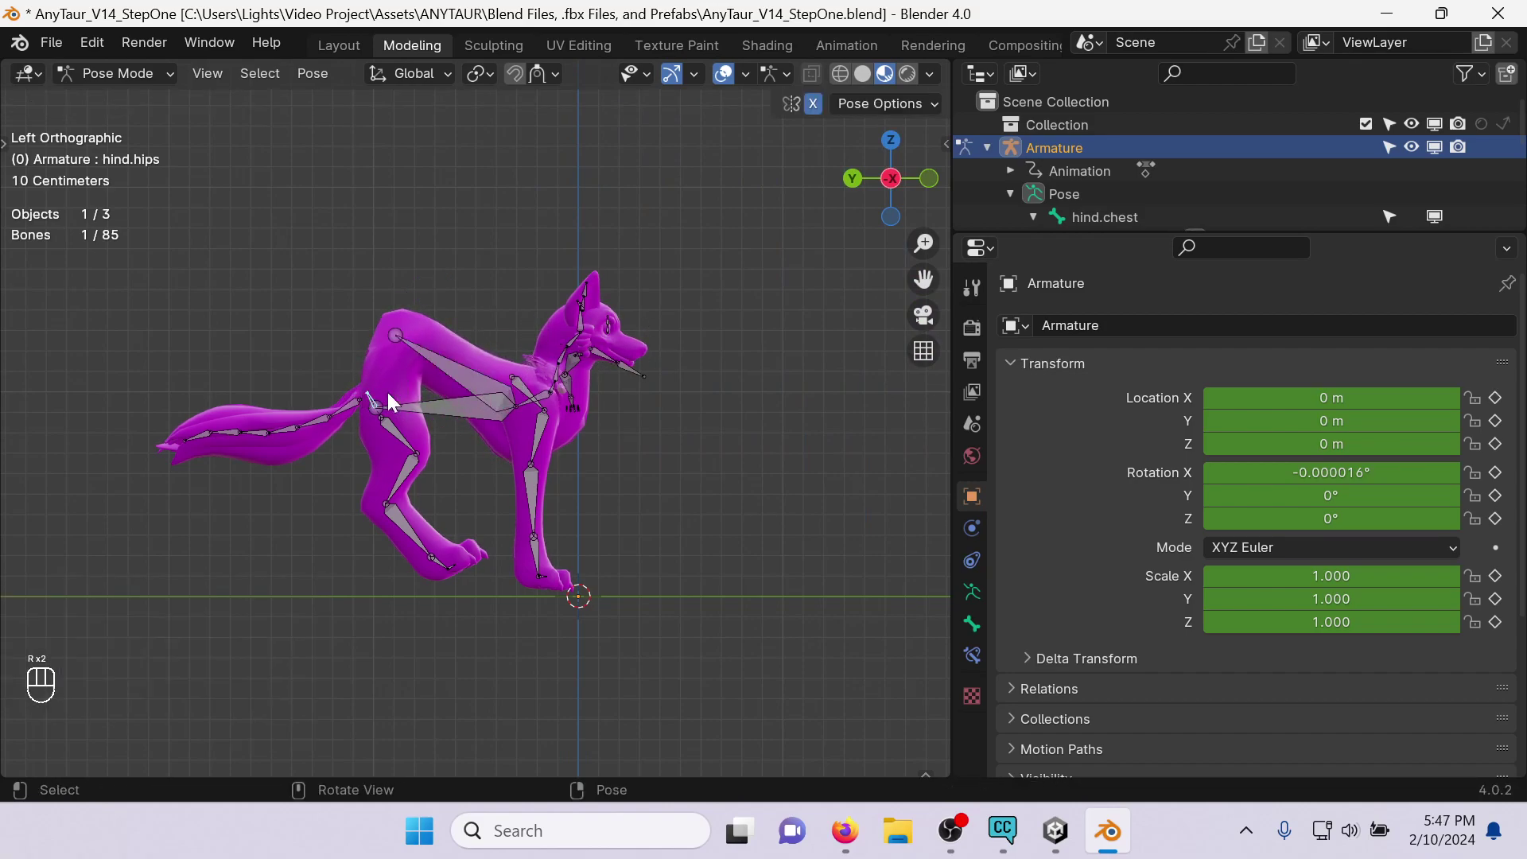
key(r)
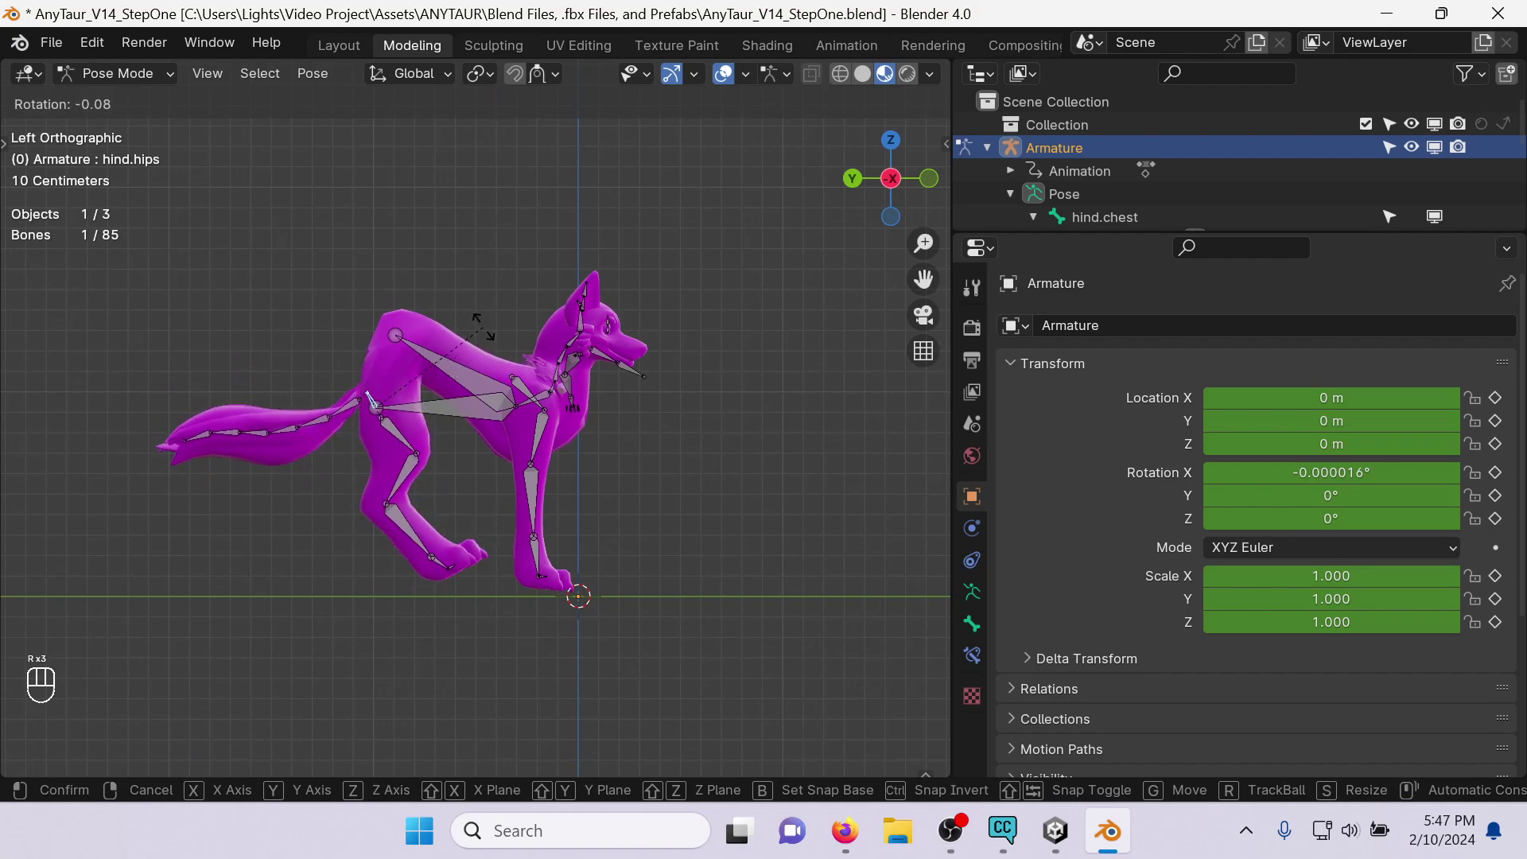
click(479, 328)
click(494, 388)
key(r)
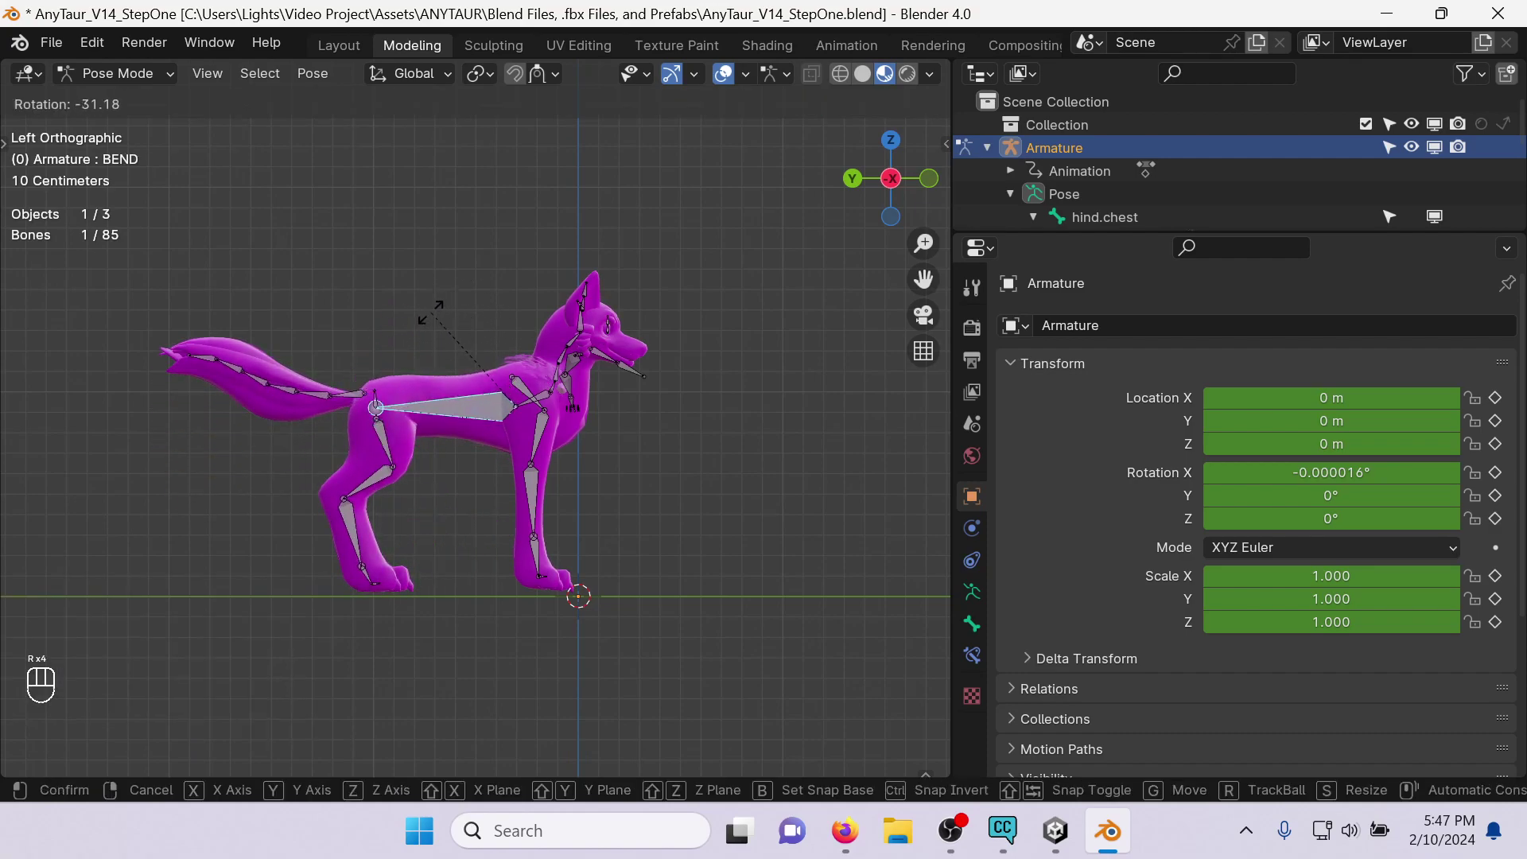
click(511, 303)
click(374, 402)
click(377, 402)
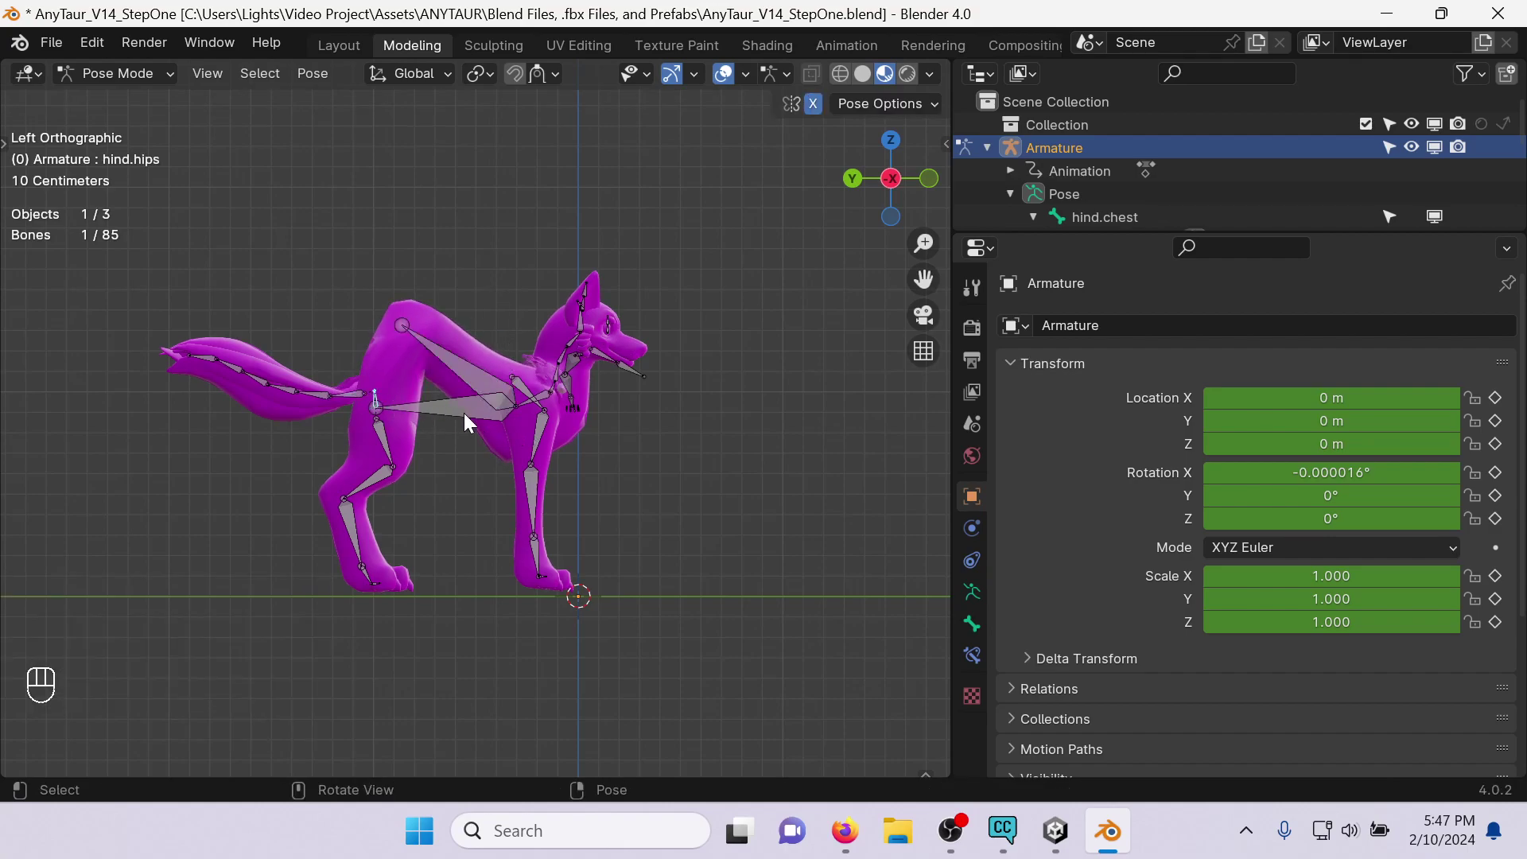
key(r)
click(466, 365)
Leave Pose Mode, select the Body mesh and put it in Weight Paint mode.
click(94, 73)
click(127, 97)
click(404, 358)
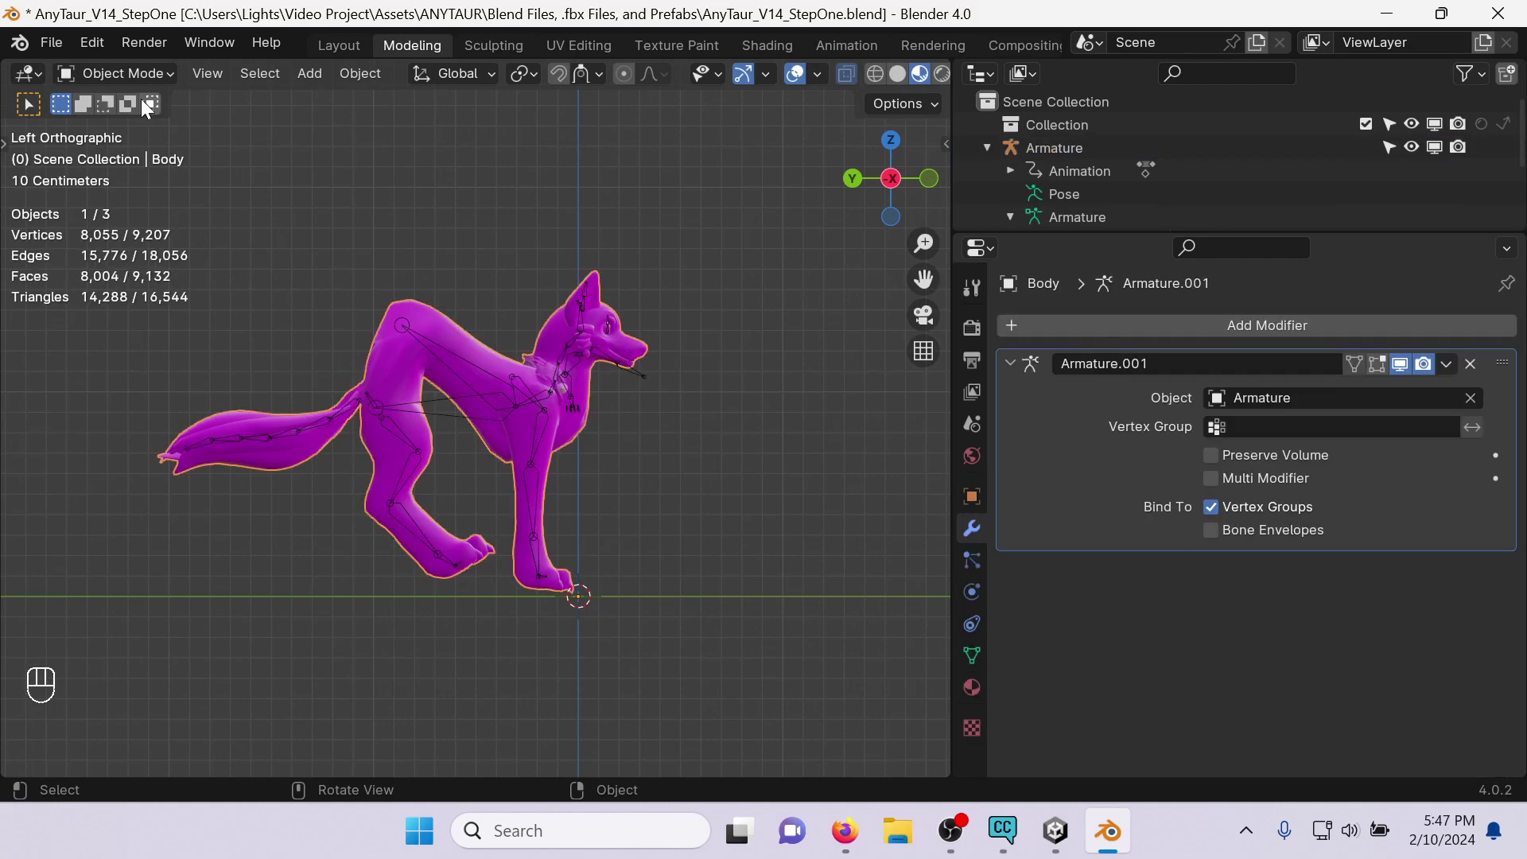
click(127, 73)
click(154, 197)
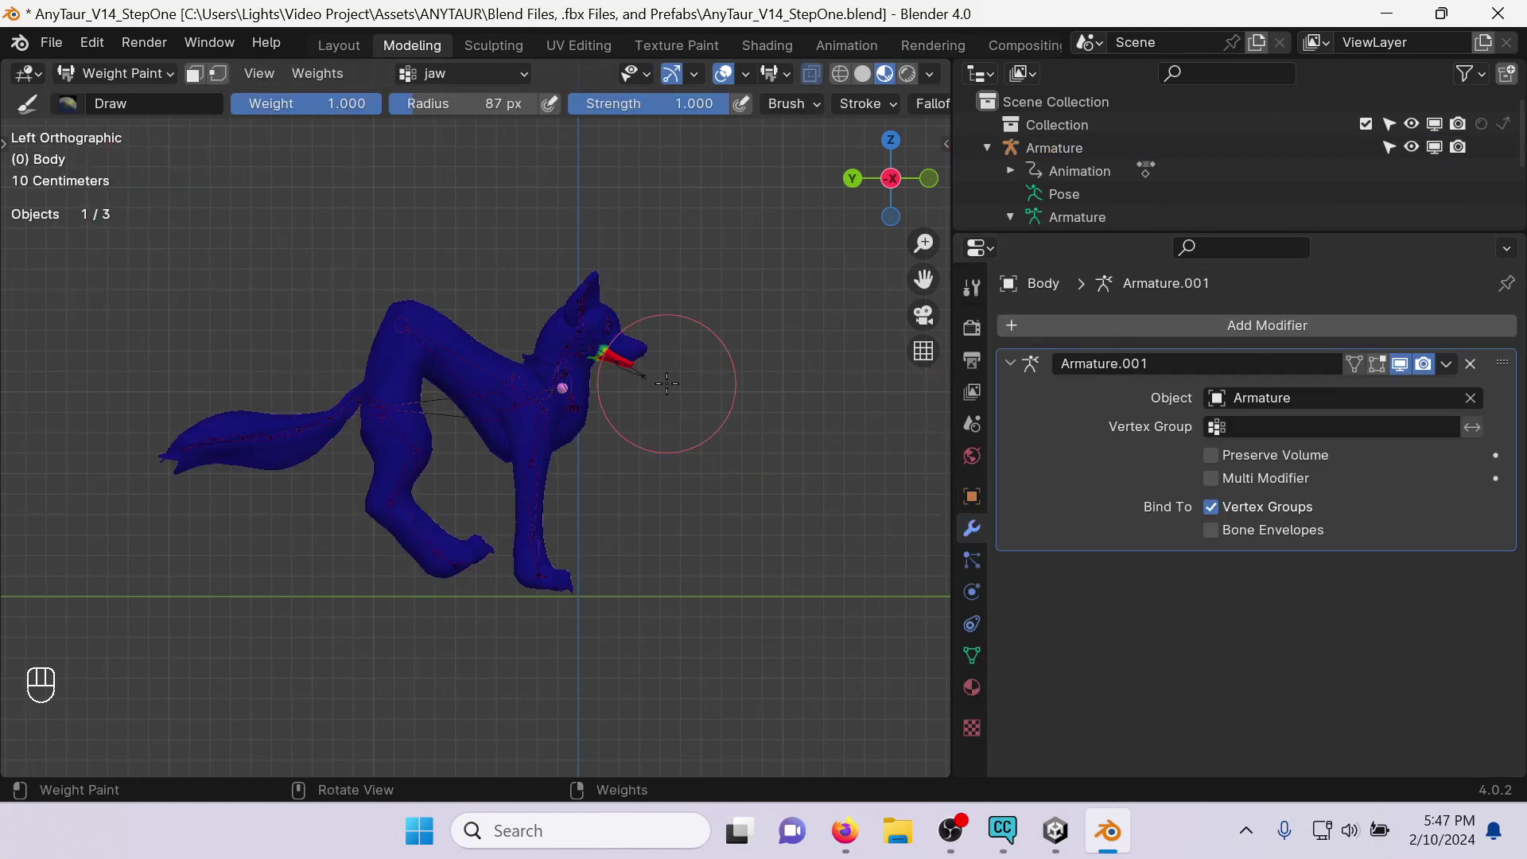
Make BEND the active vertex group of the Body mesh to display its weights, and look through the other groups.
scroll(679, 353, up, 2)
click(972, 654)
click(1066, 363)
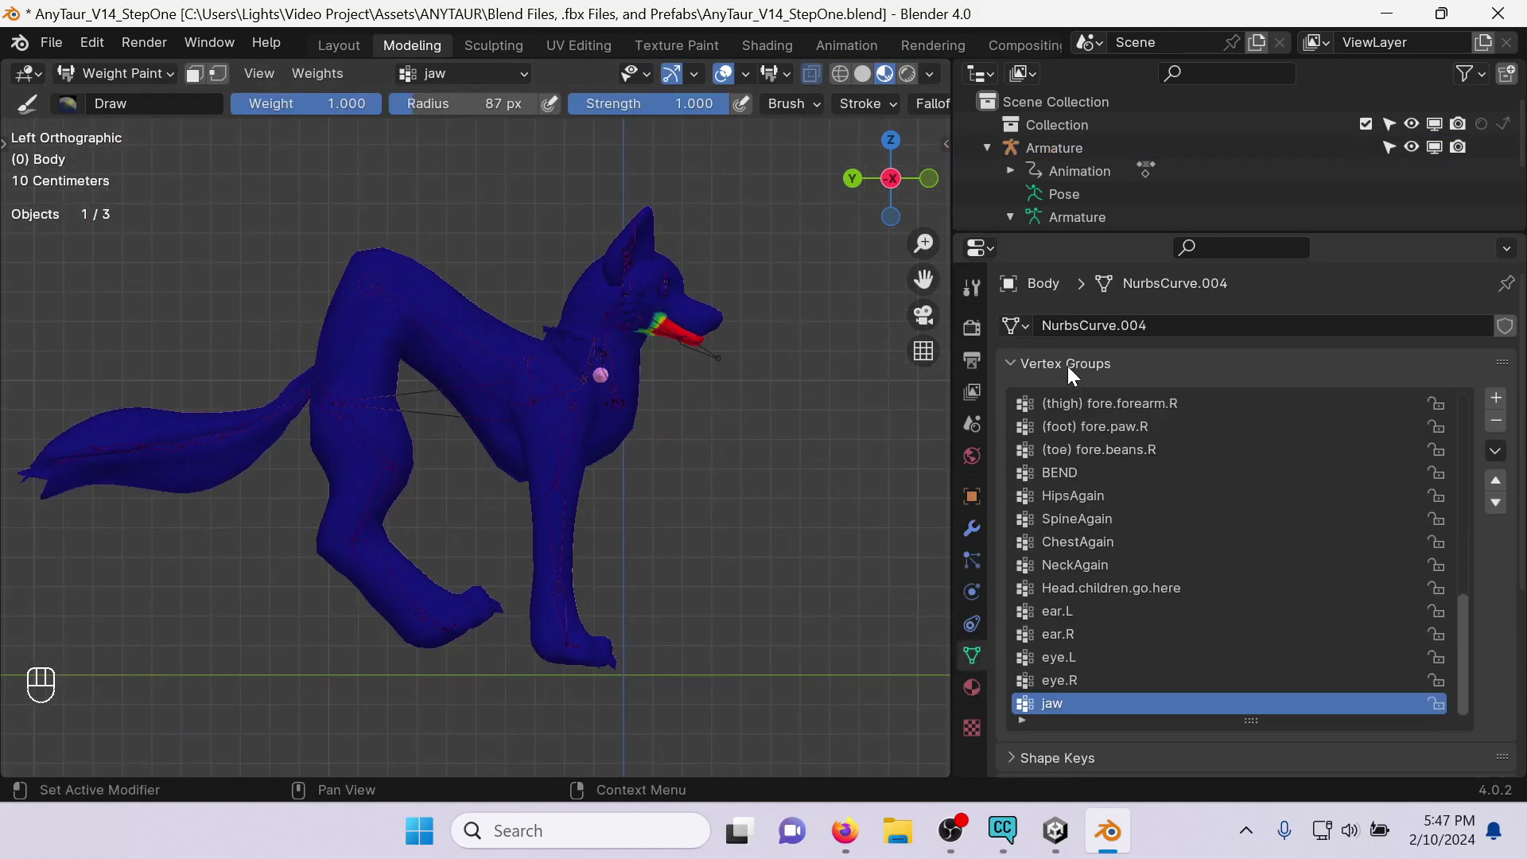
click(1205, 471)
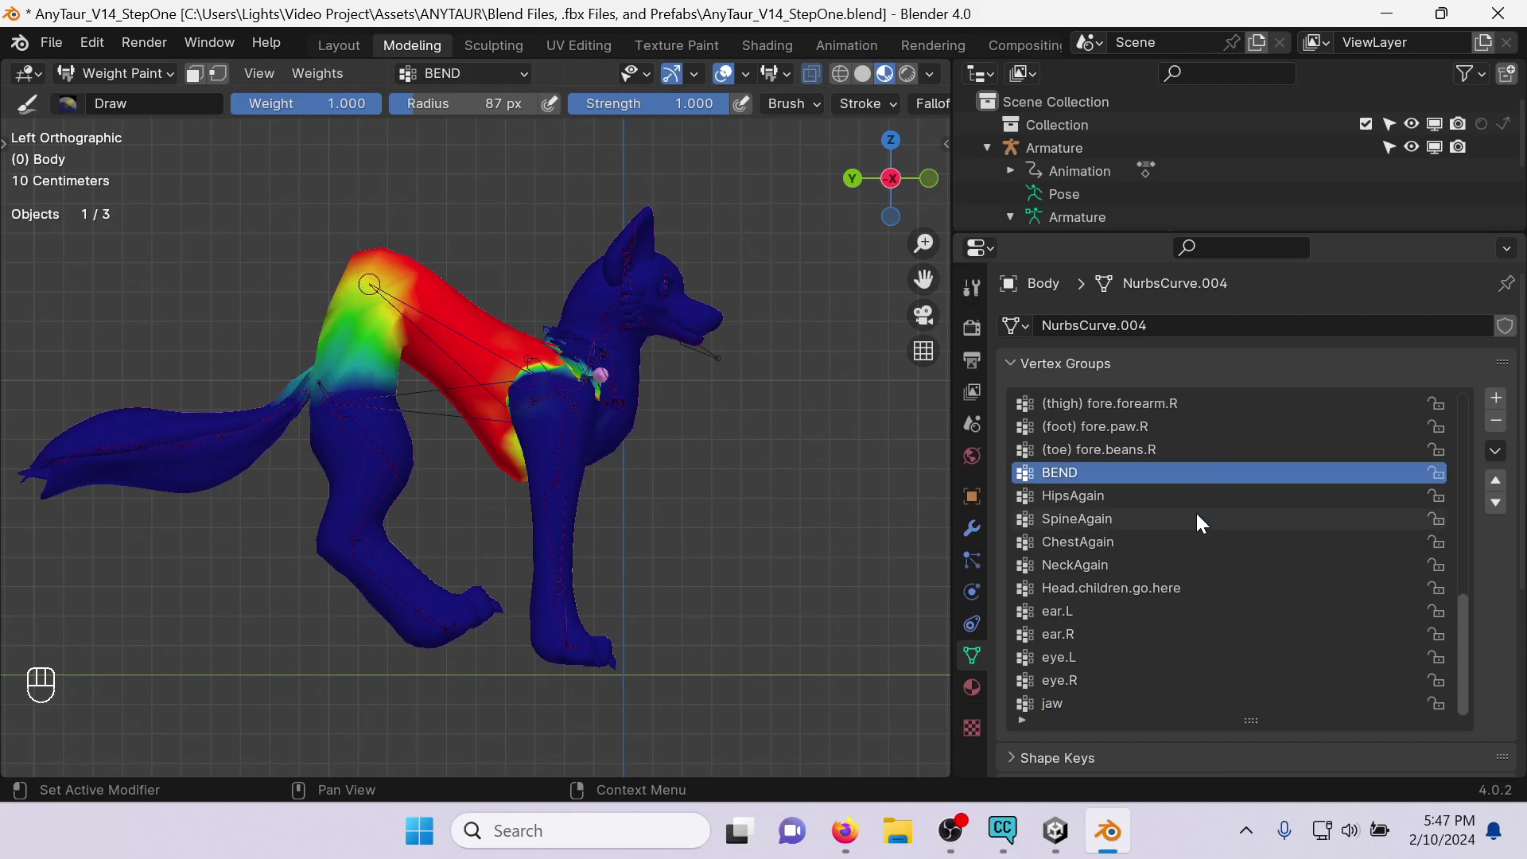
scroll(1199, 516, up, 5)
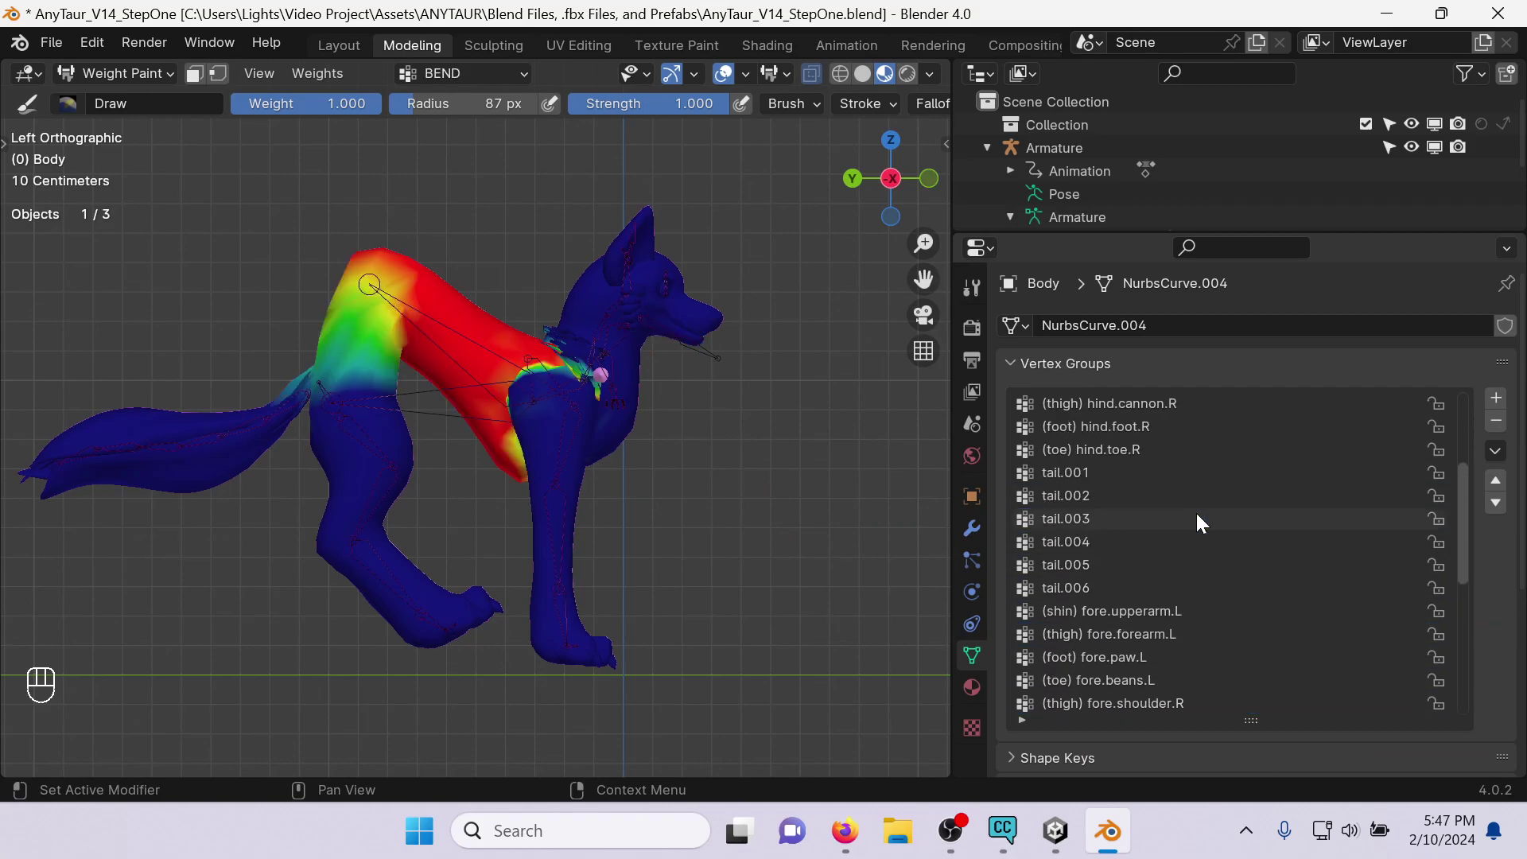
scroll(1200, 522, up, 3)
scroll(1197, 515, down, 8)
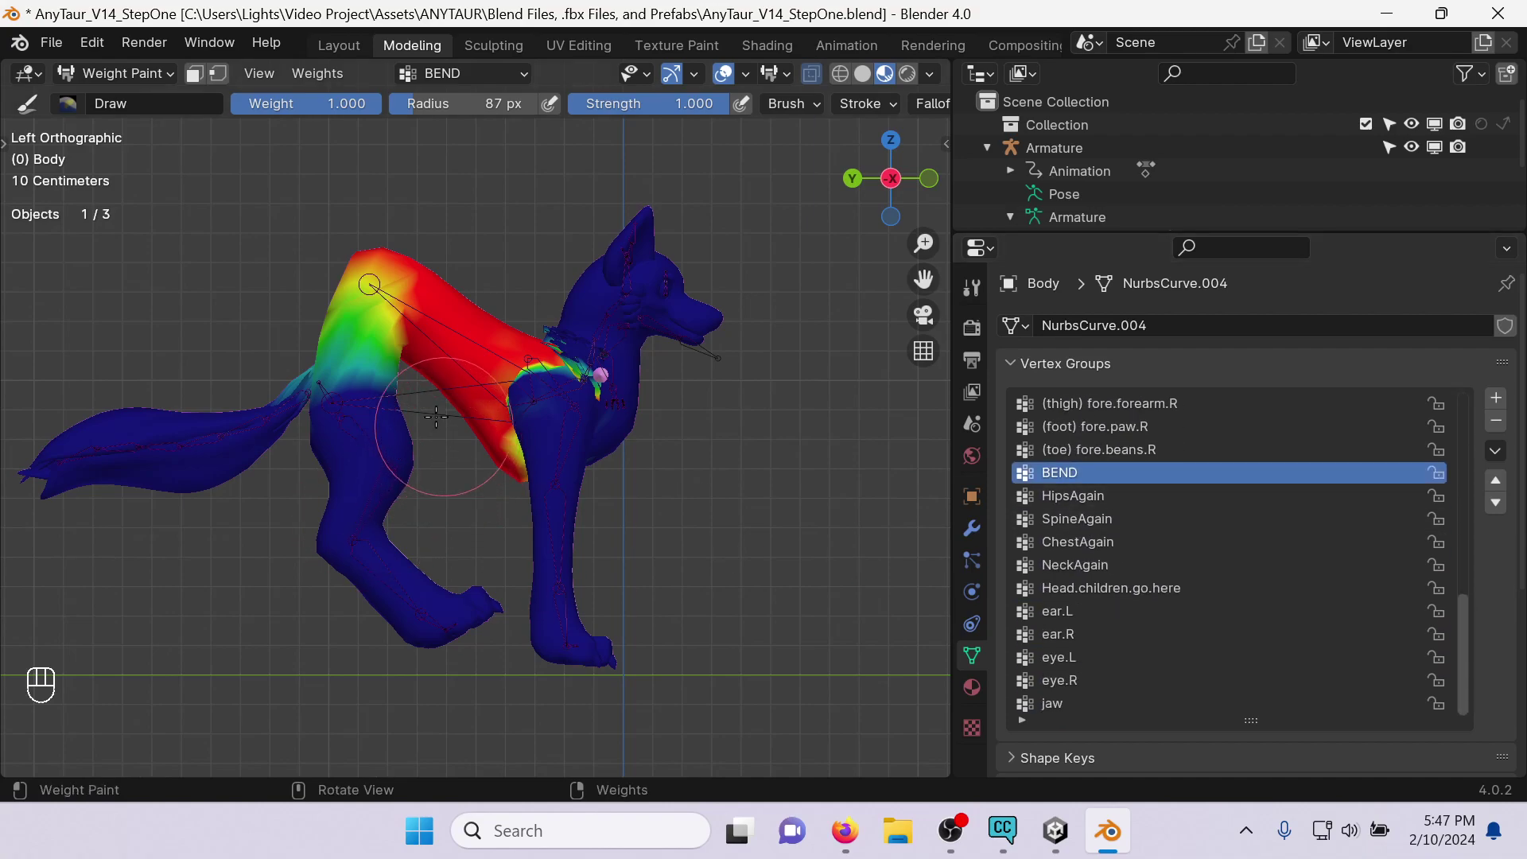
With vertex selection masking on, blur the BEND weights over the rump at radius 87 px, and switch to the Gradient tool.
click(6, 145)
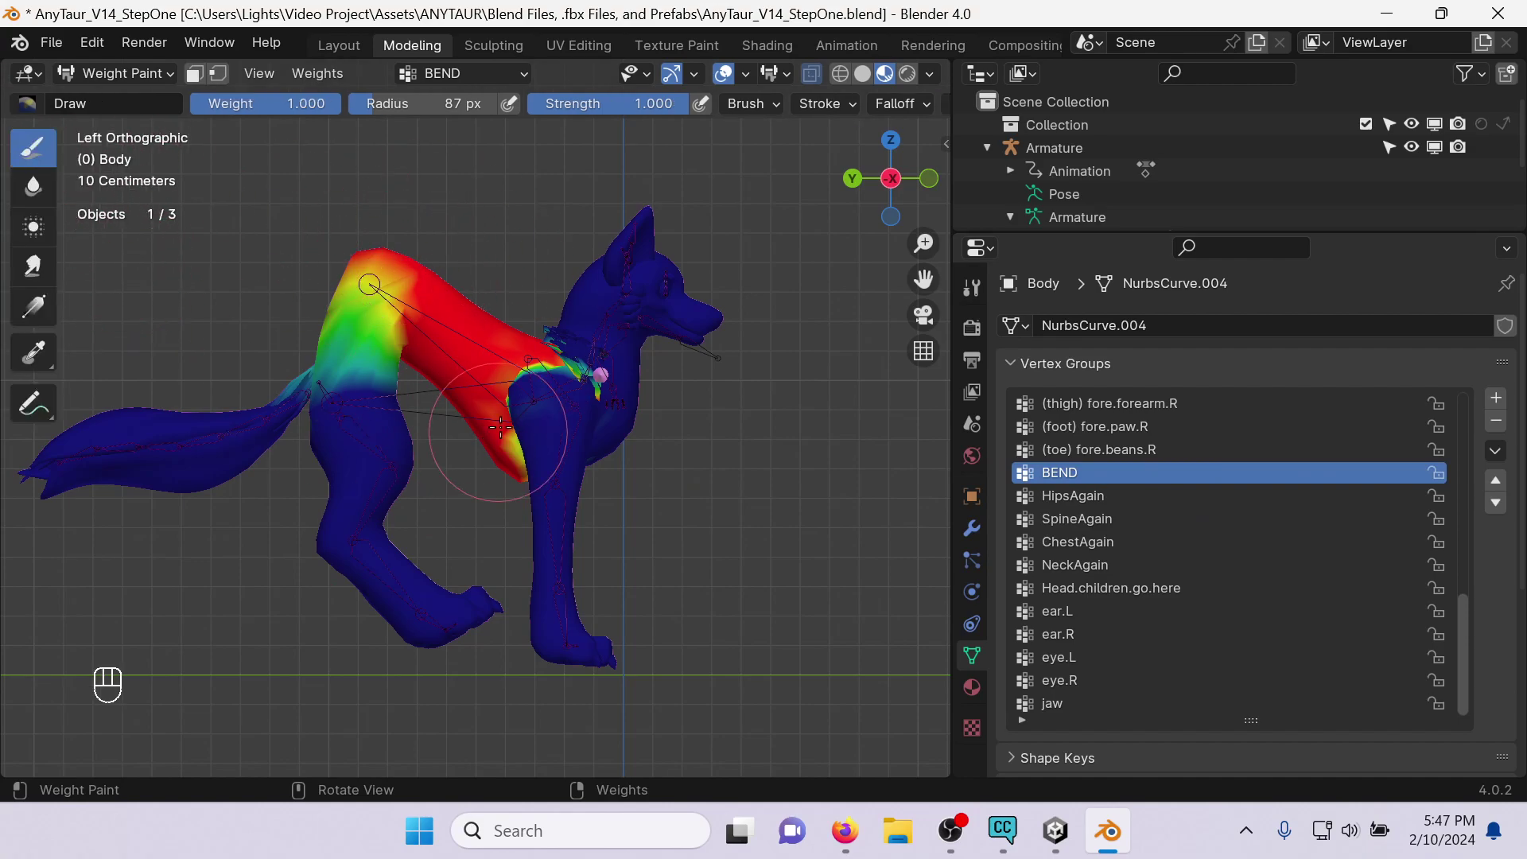
click(33, 185)
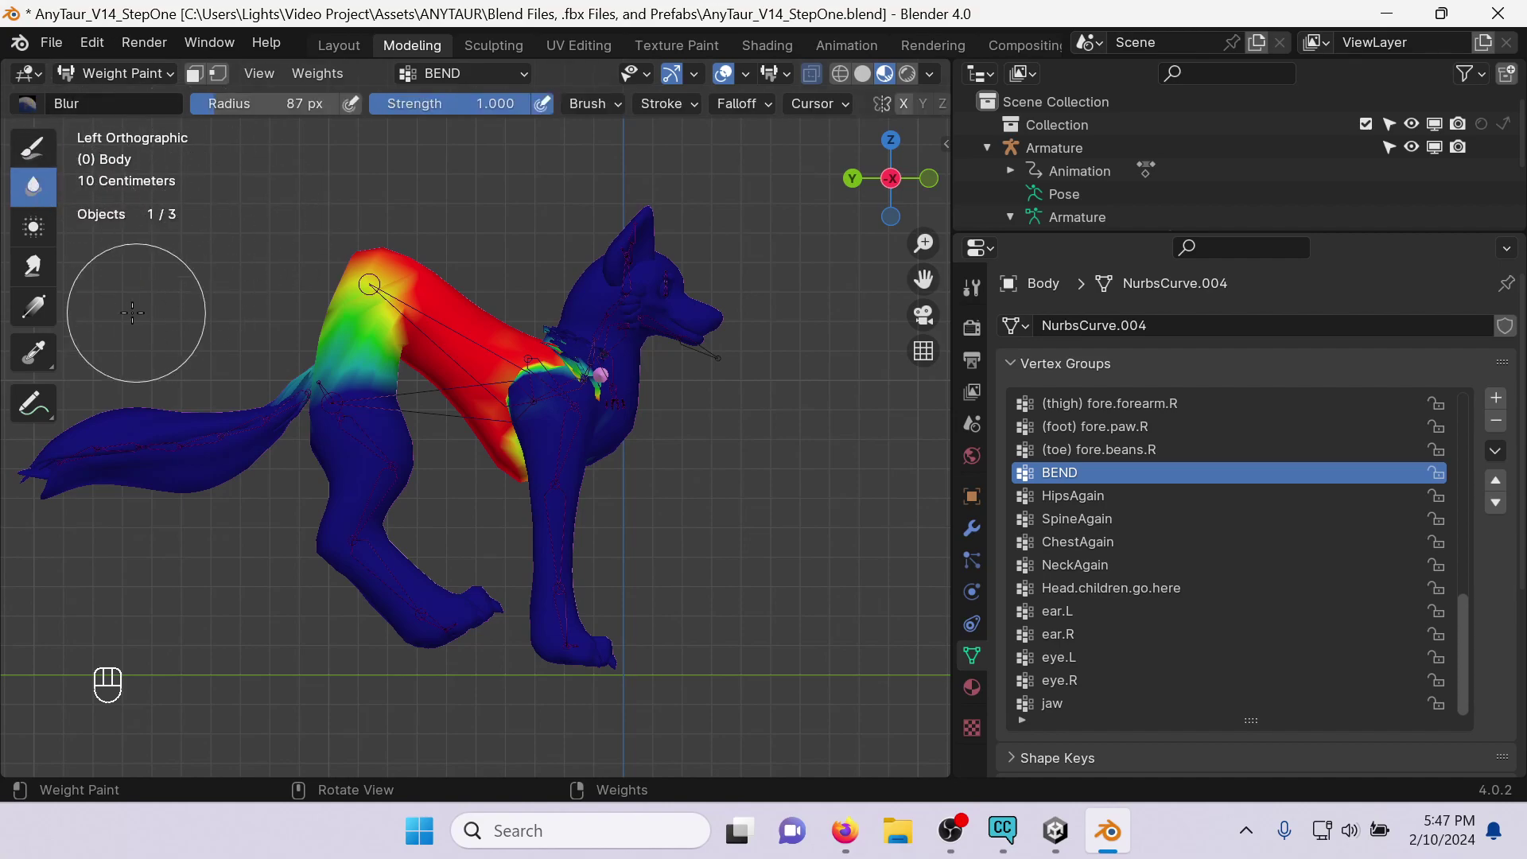
click(218, 75)
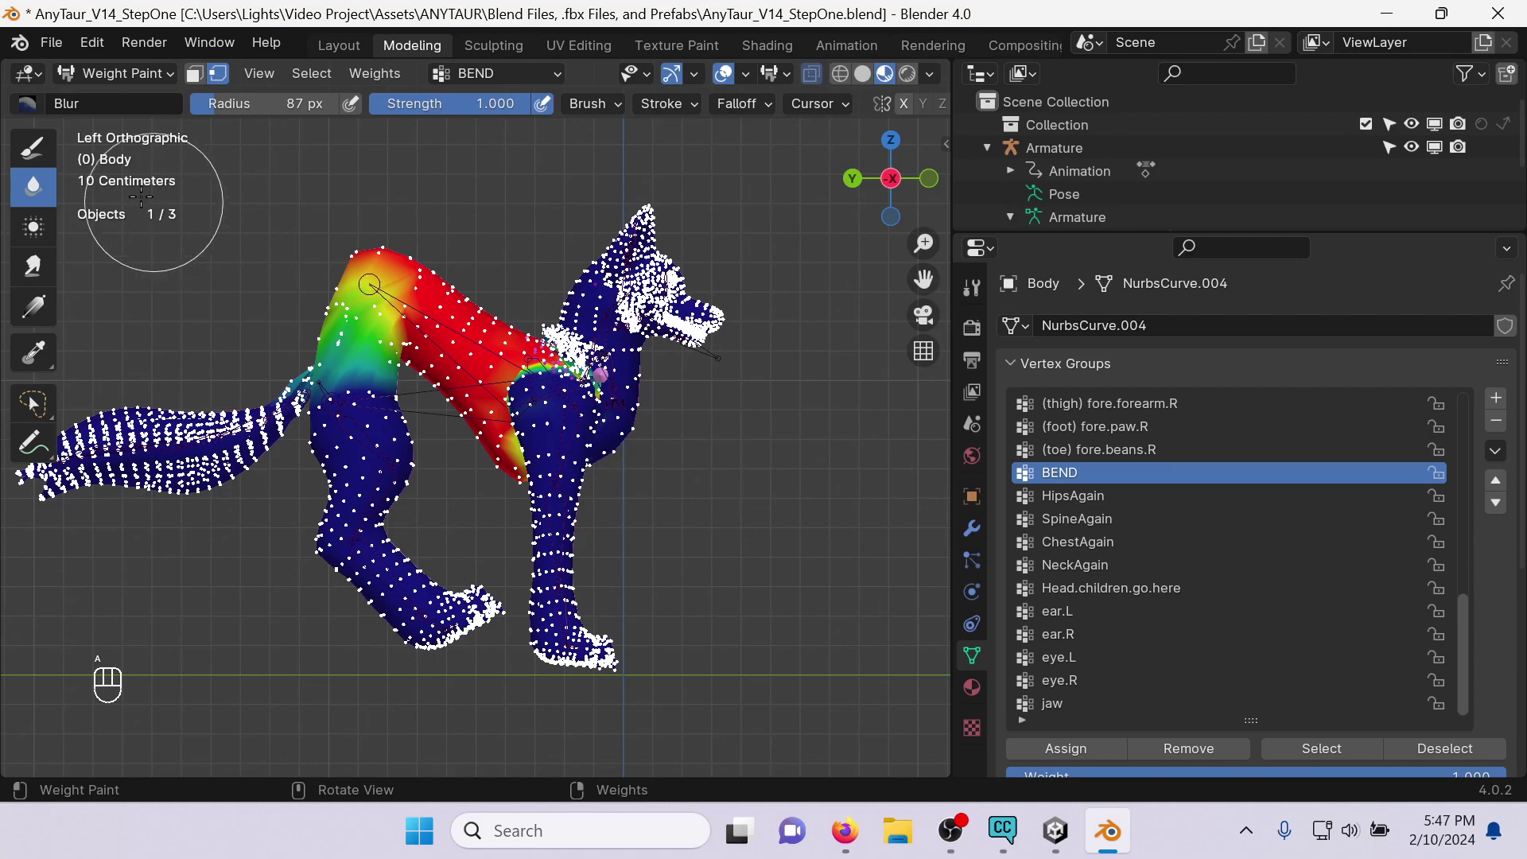
mouse_move(385, 329)
mouse_down()
mouse_move(350, 211)
mouse_move(380, 231)
mouse_move(400, 291)
mouse_up()
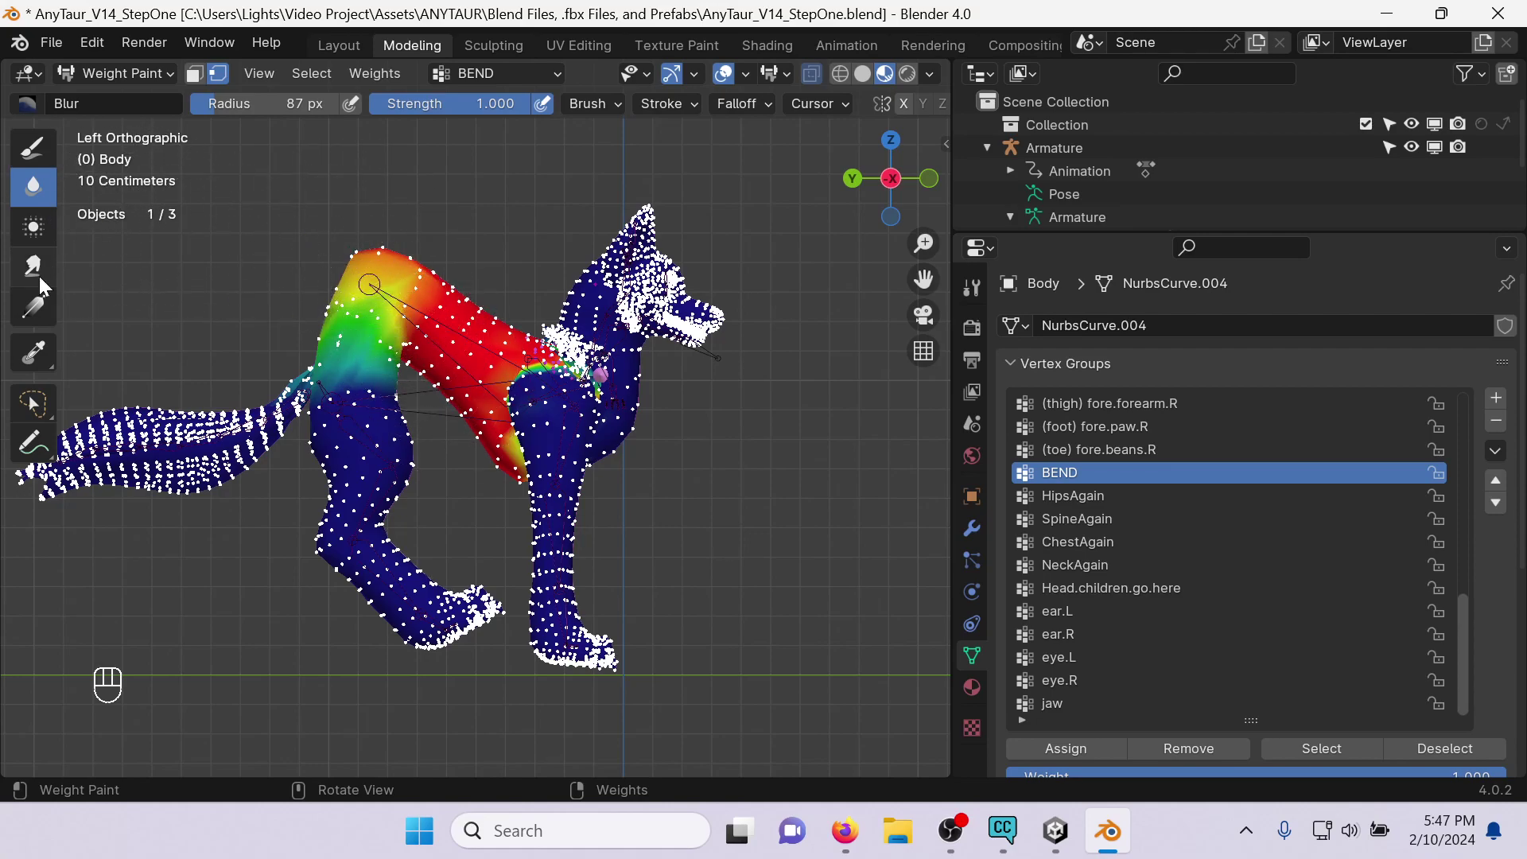
click(42, 320)
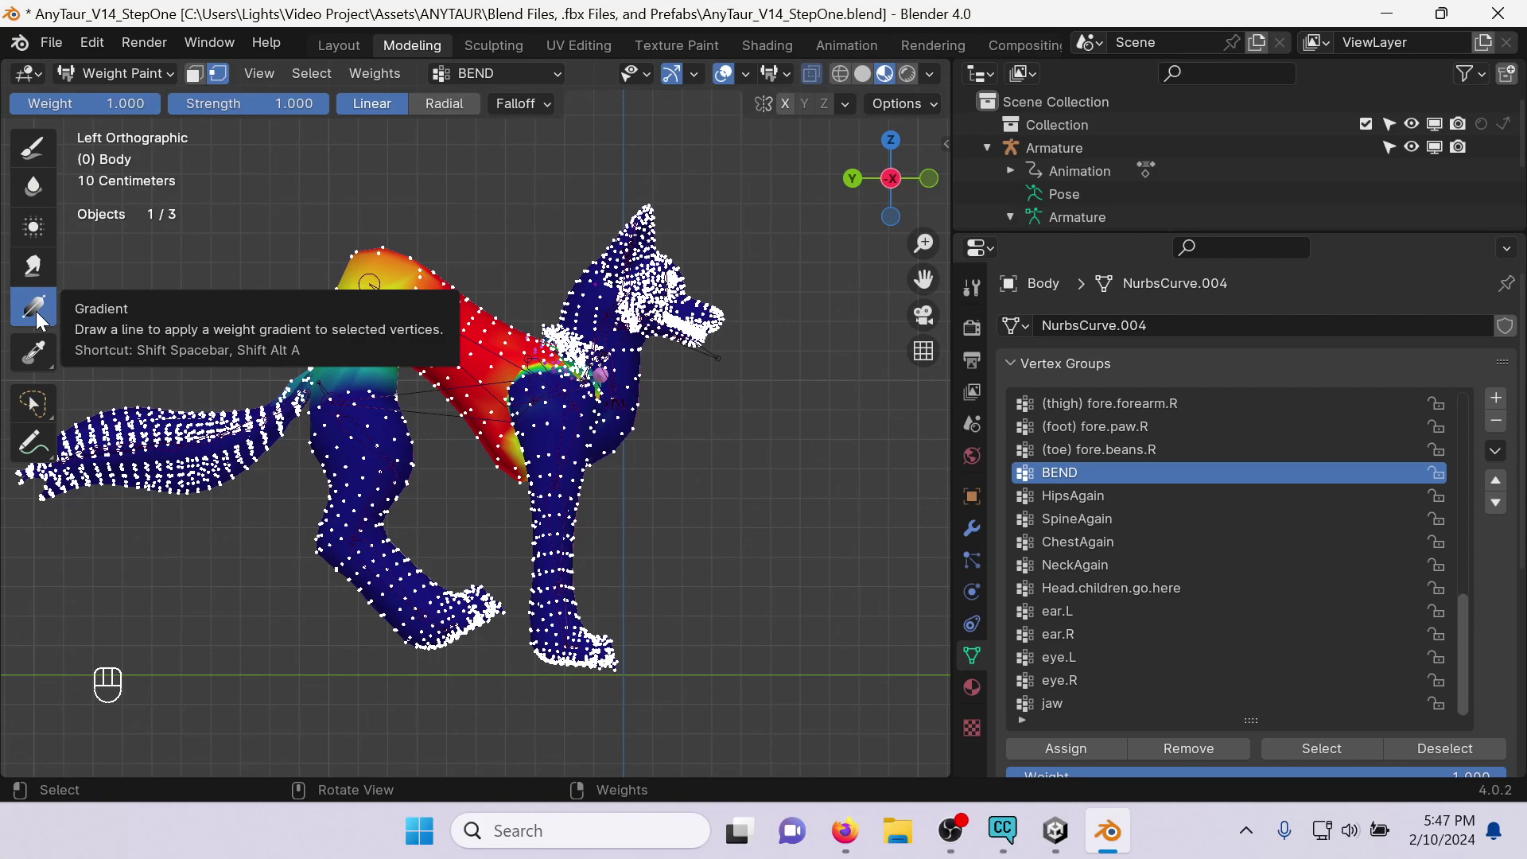
Add a Vertex Weight Mix modifier to the Body mesh and place it above the Armature.001 modifier.
click(968, 529)
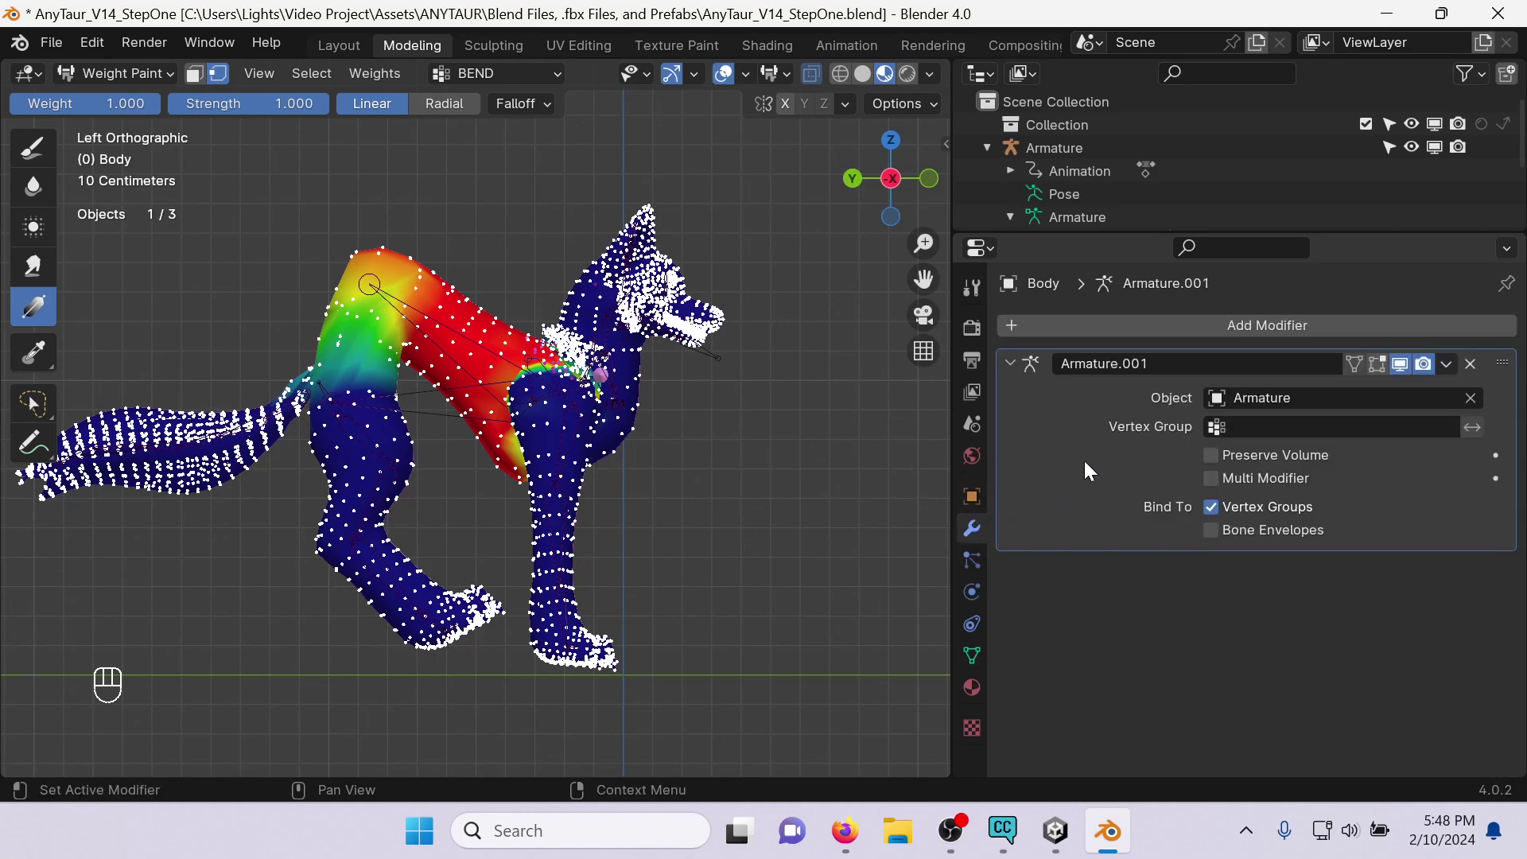
click(1147, 326)
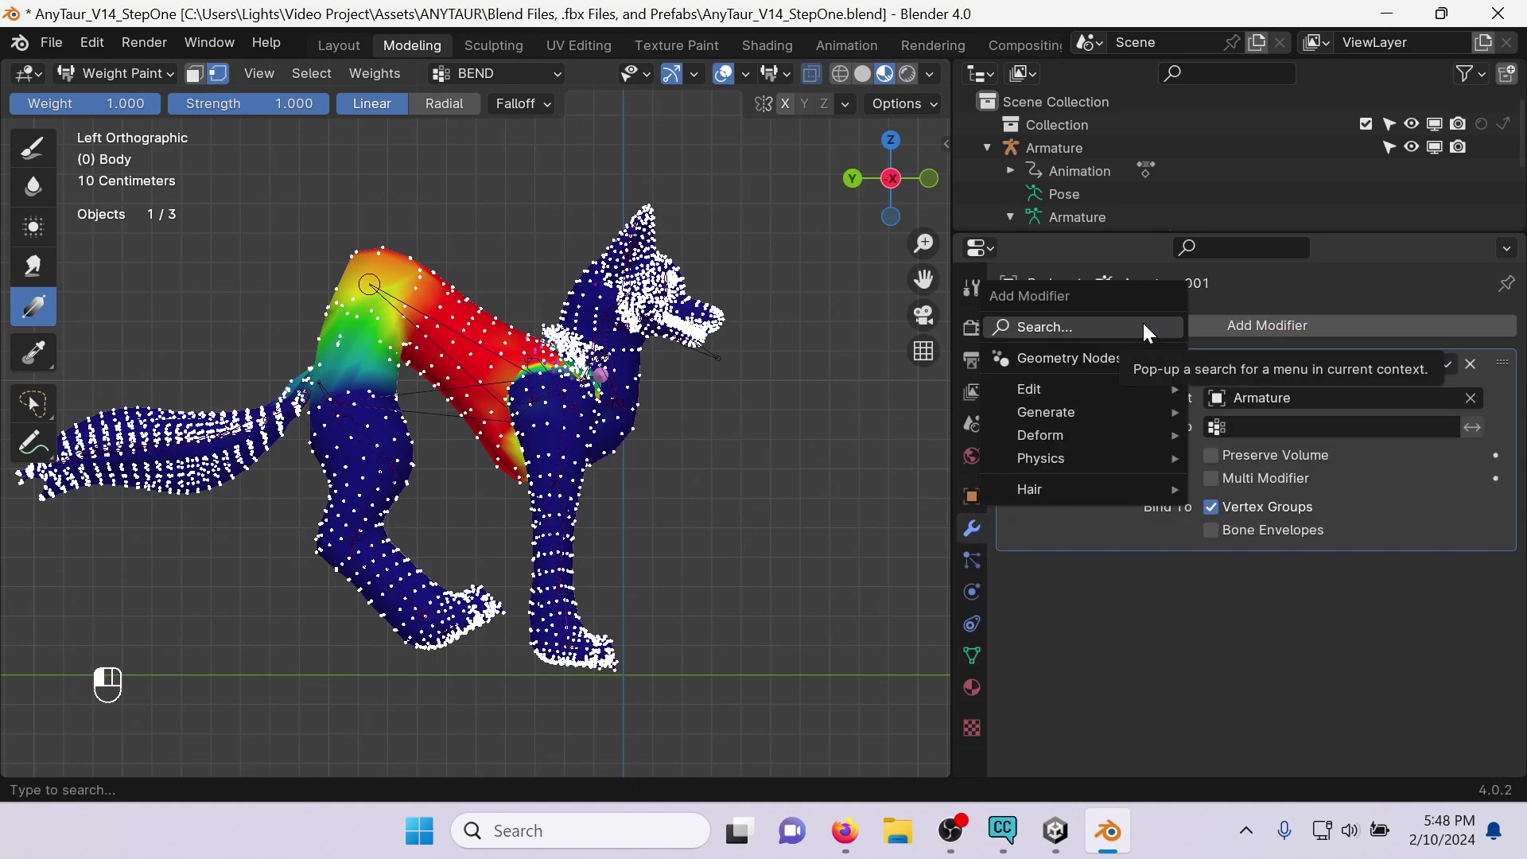
click(1143, 326)
text(vertex)
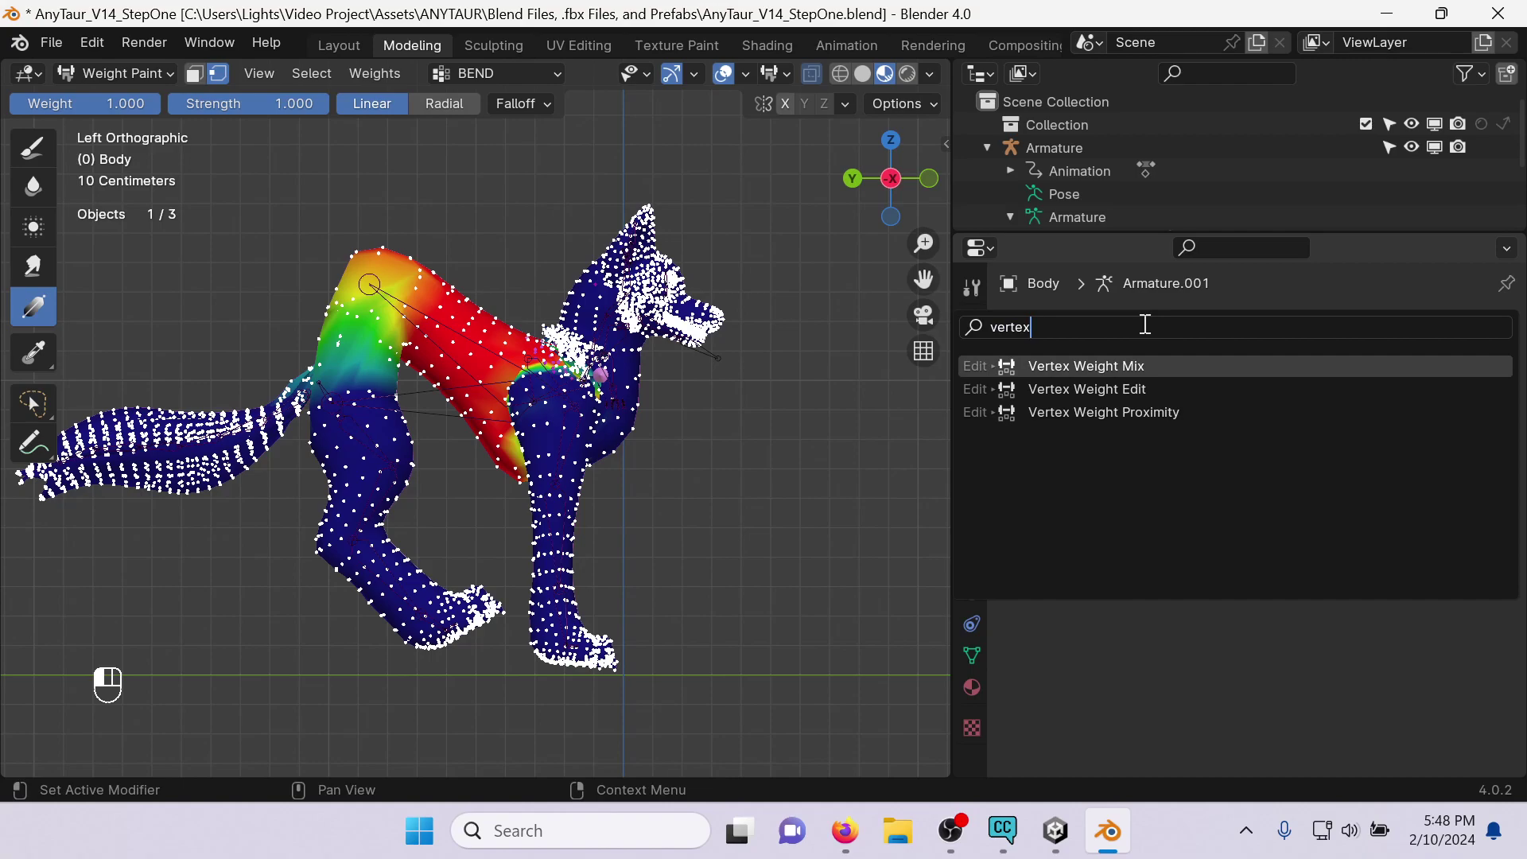
click(1151, 372)
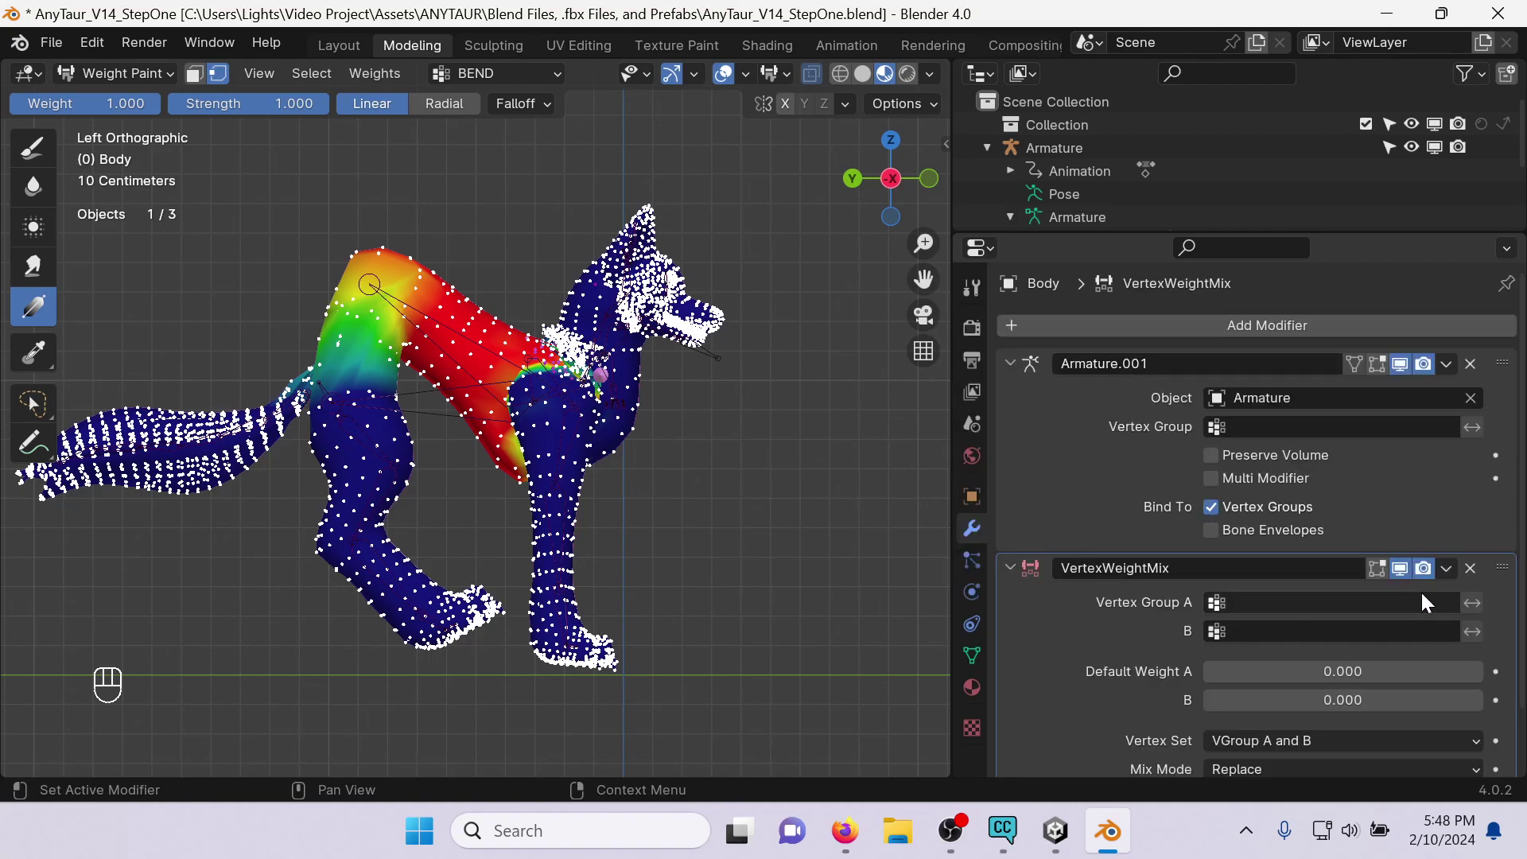
drag(1501, 574, 1457, 357)
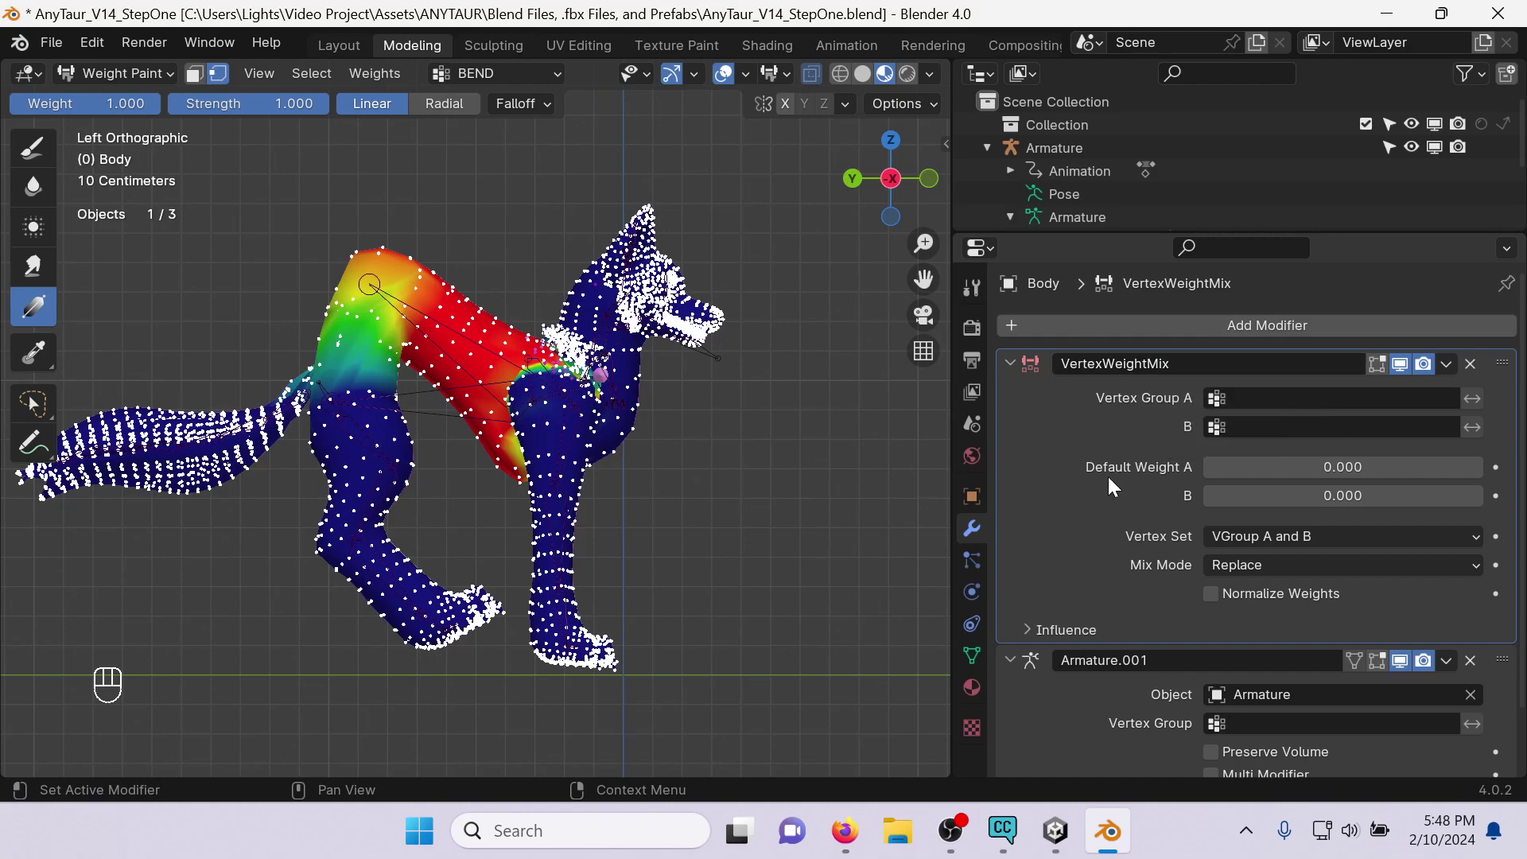
Set the Vertex Weight Mix modifier's Vertex Group A to BEND and Vertex Group B to hind.chest.
click(1247, 399)
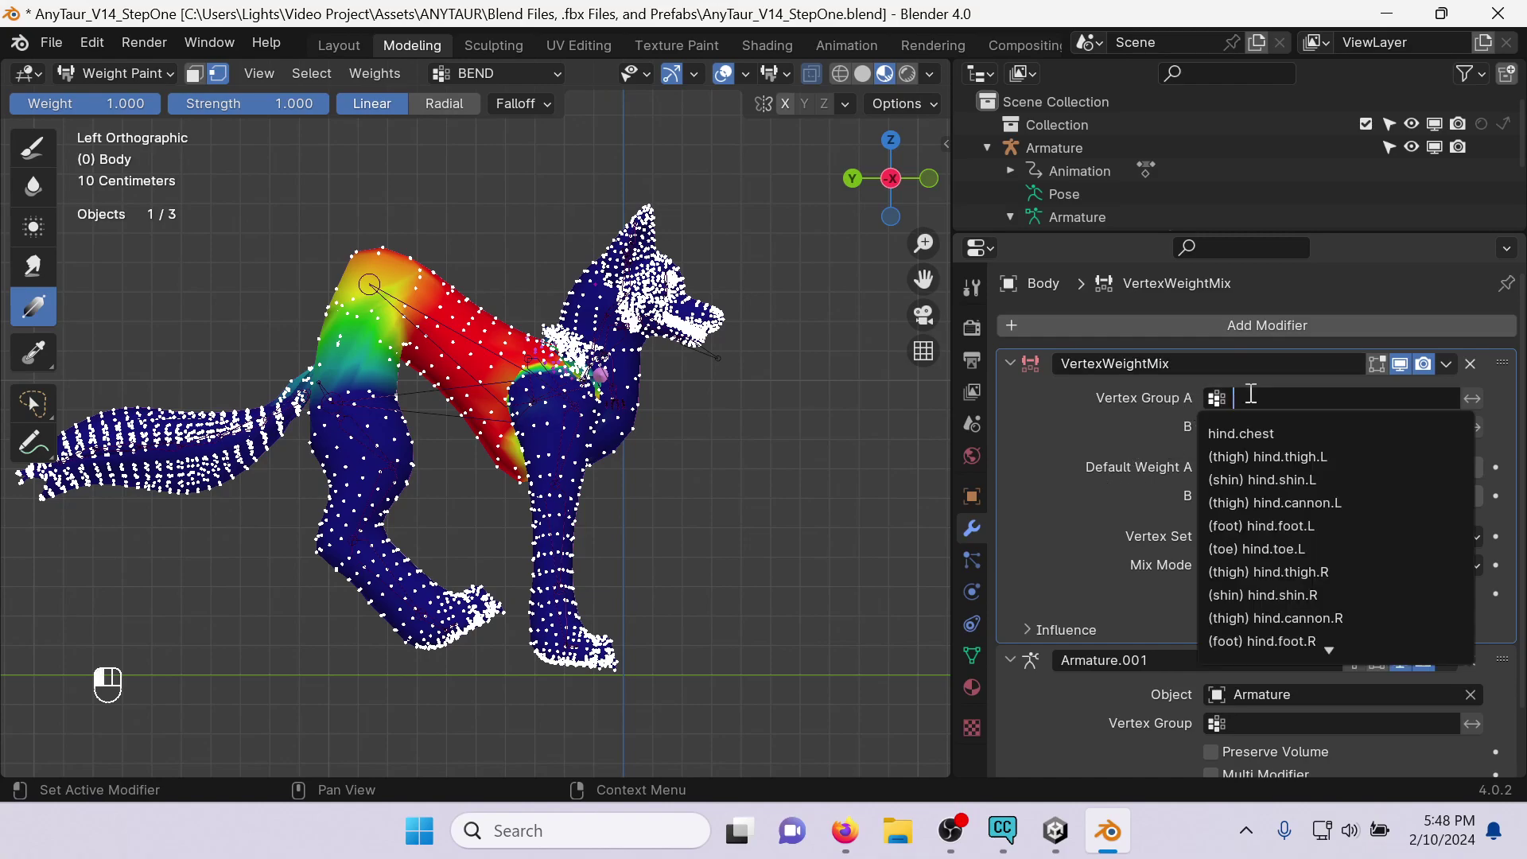
click(1159, 400)
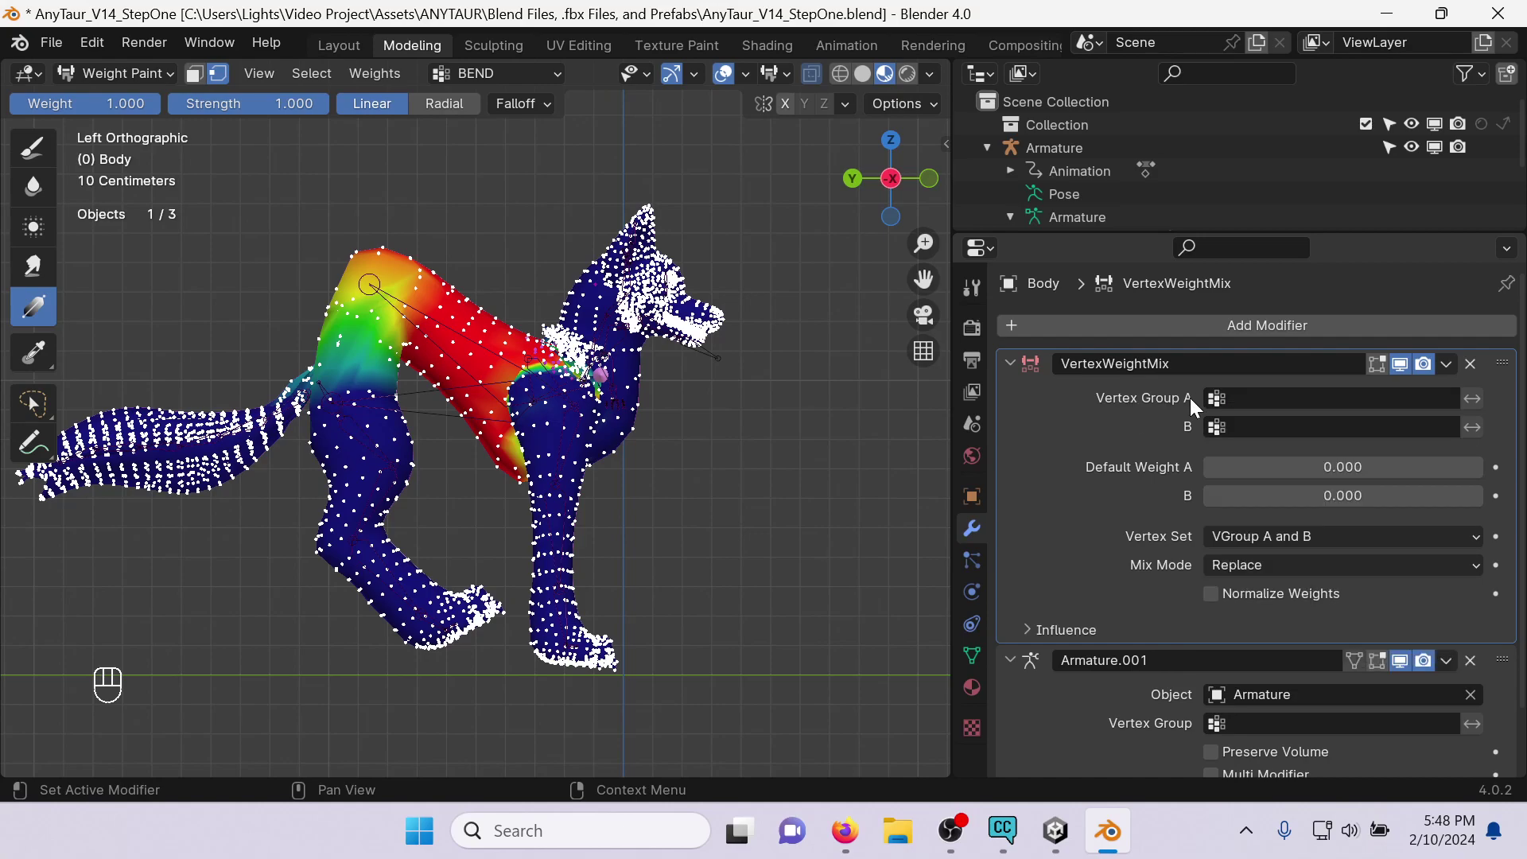
click(1248, 398)
scroll(1304, 556, down, 20)
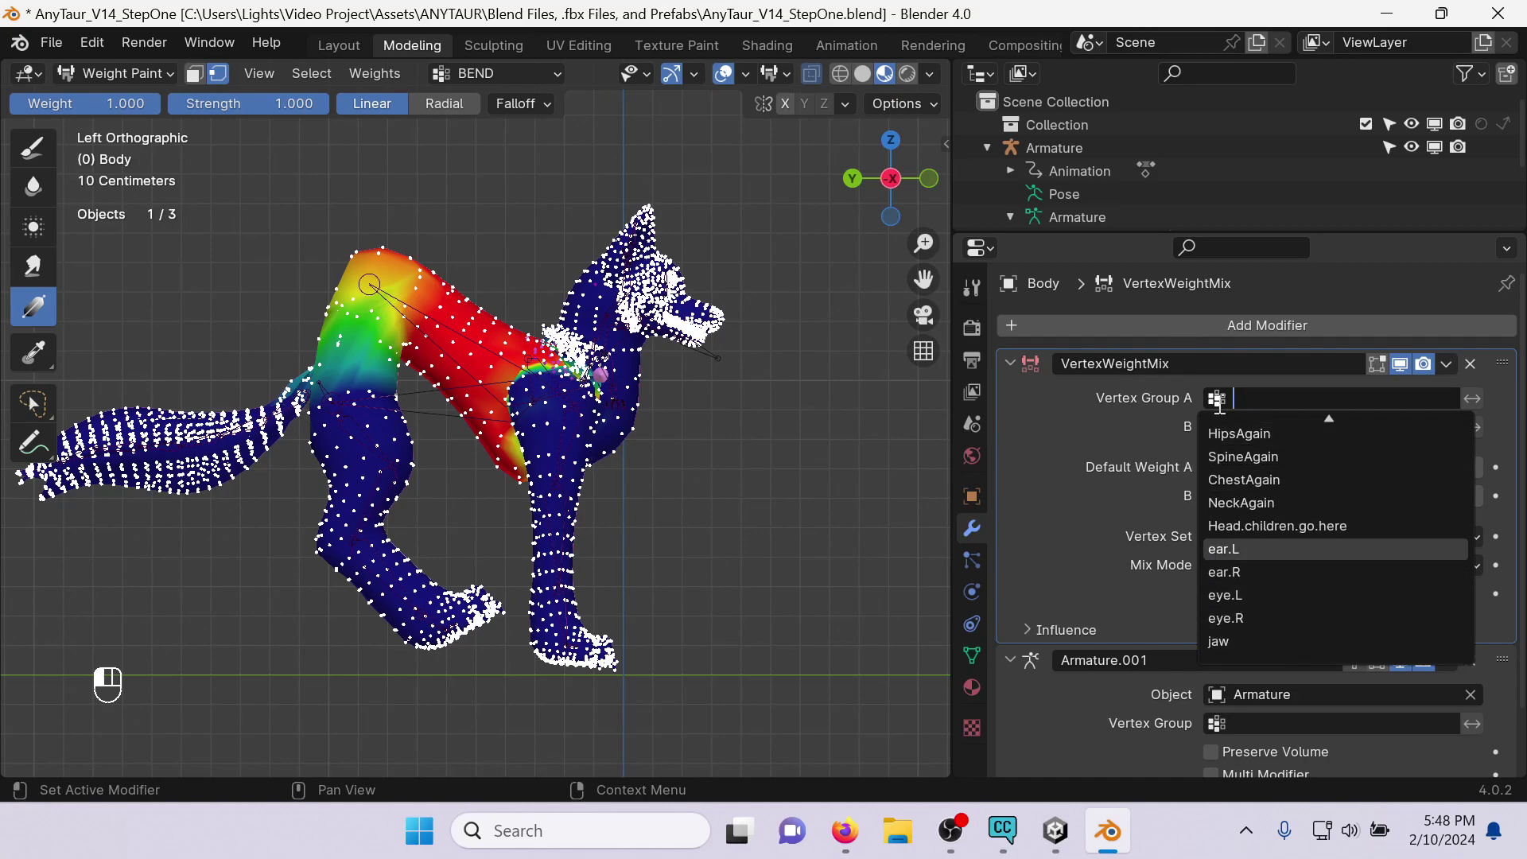
click(1332, 416)
click(1325, 397)
scroll(1302, 455, down, 17)
scroll(1255, 451, down, 10)
key(Return)
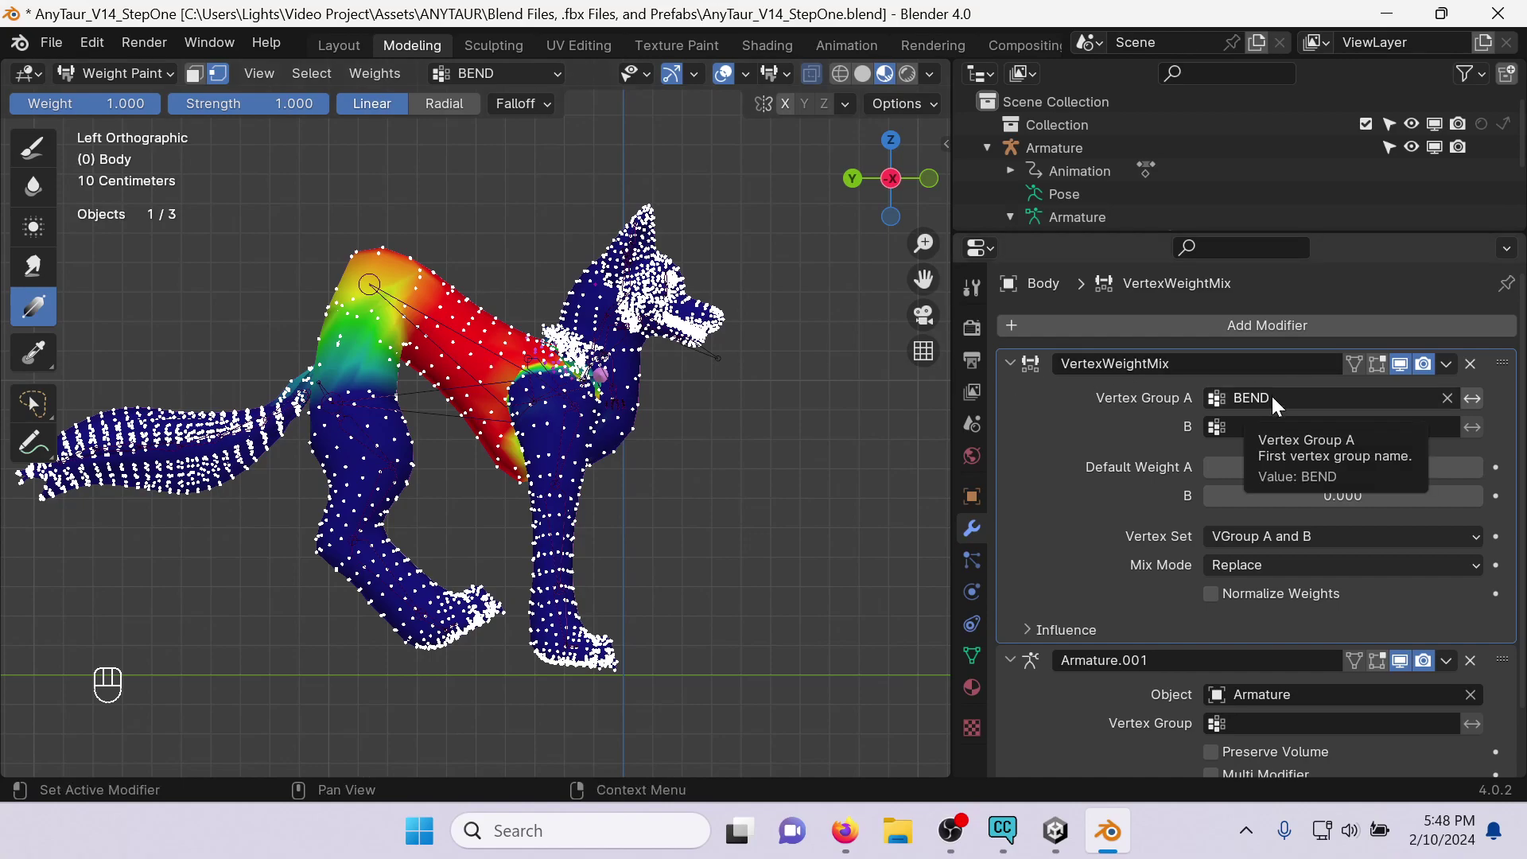
click(1252, 430)
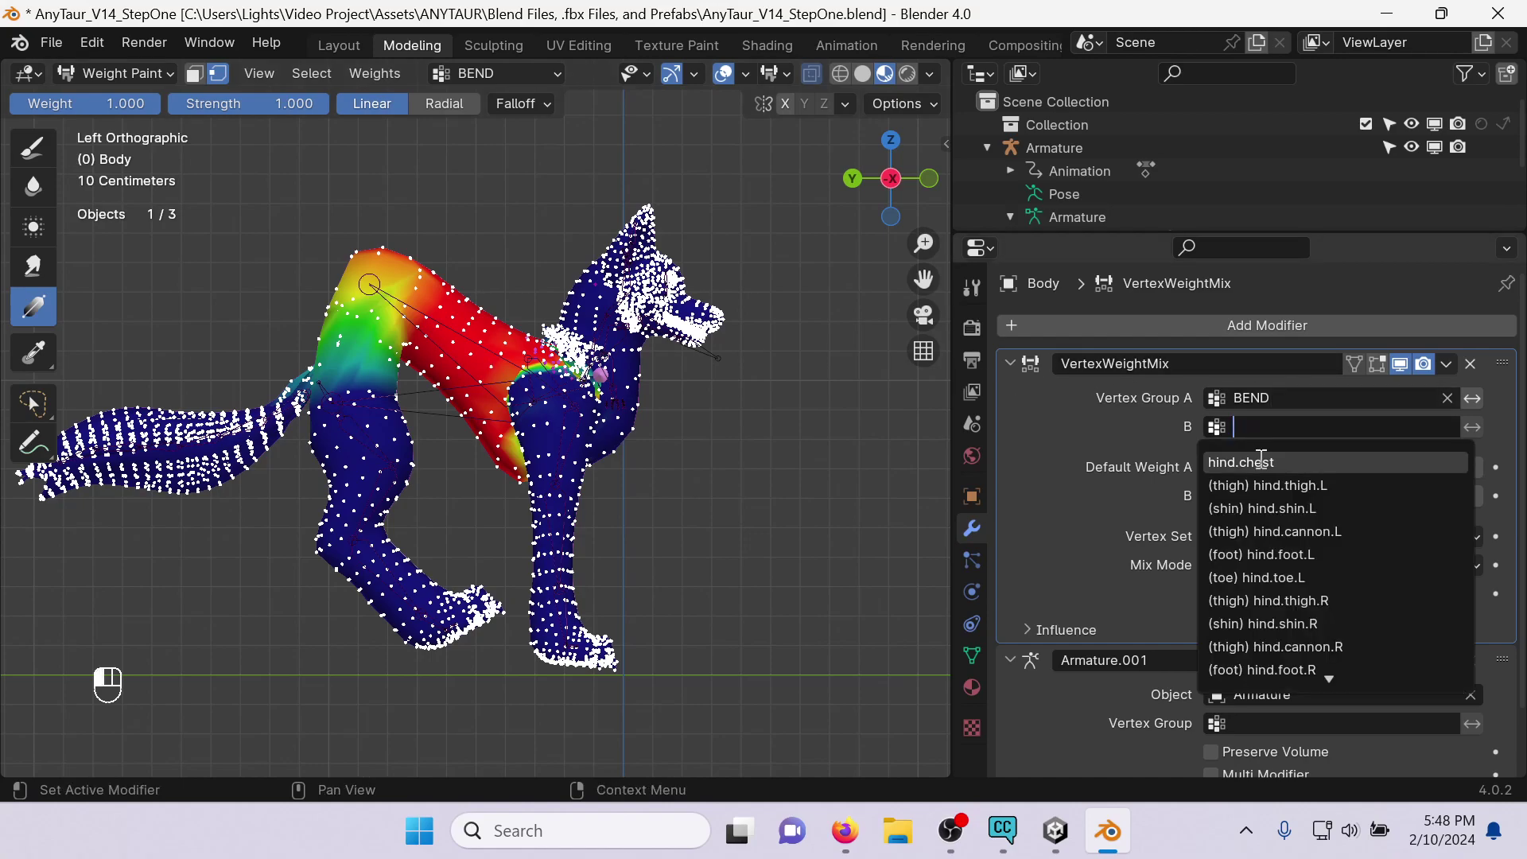
click(1259, 461)
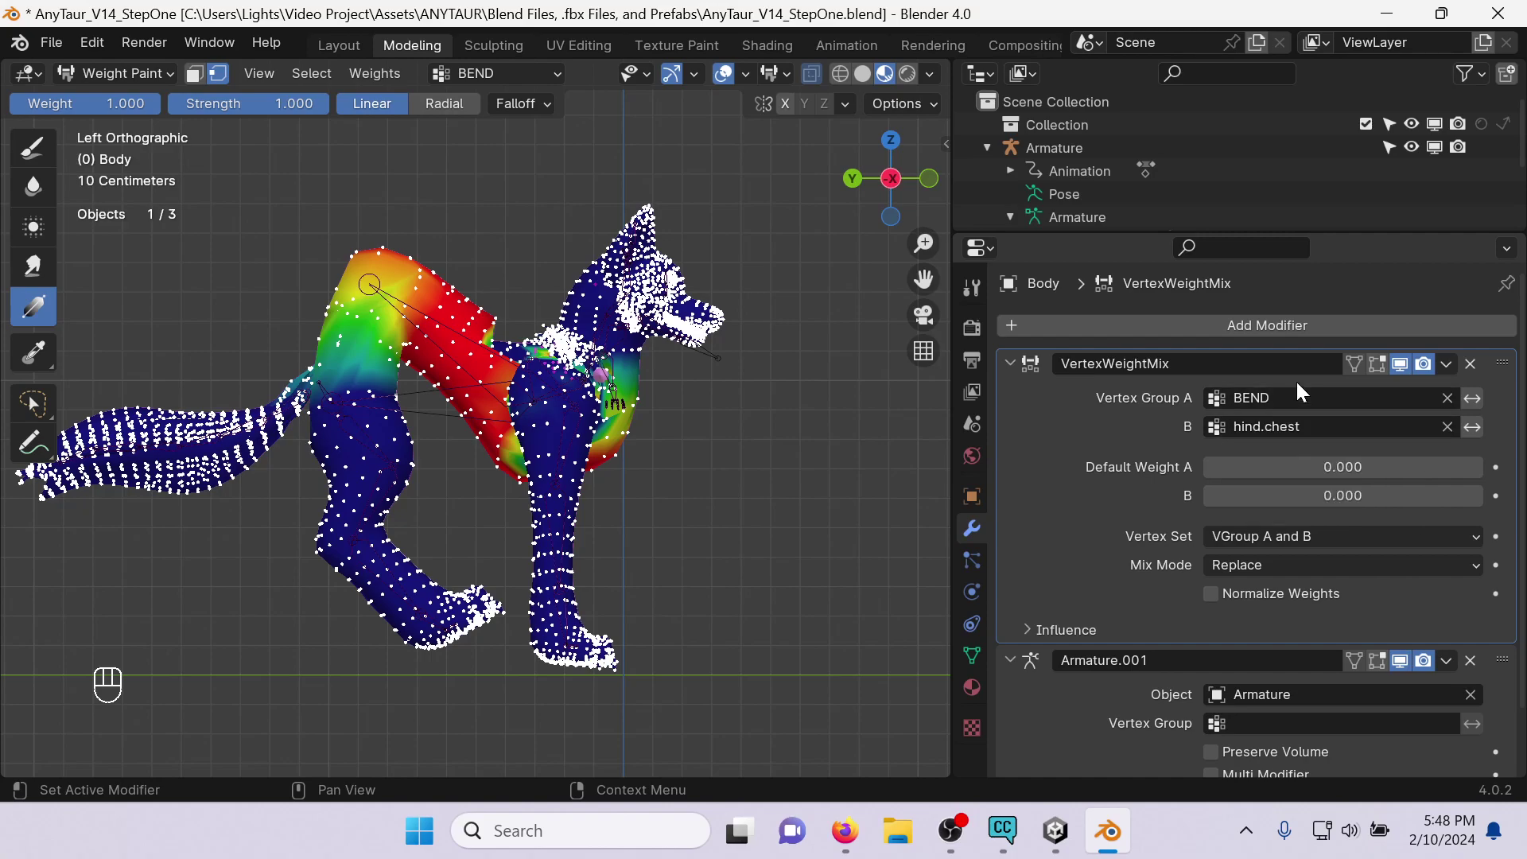
Set the Vertex Weight Mix modifier's Vertex Set to All and its Mix Mode to Add.
click(1263, 537)
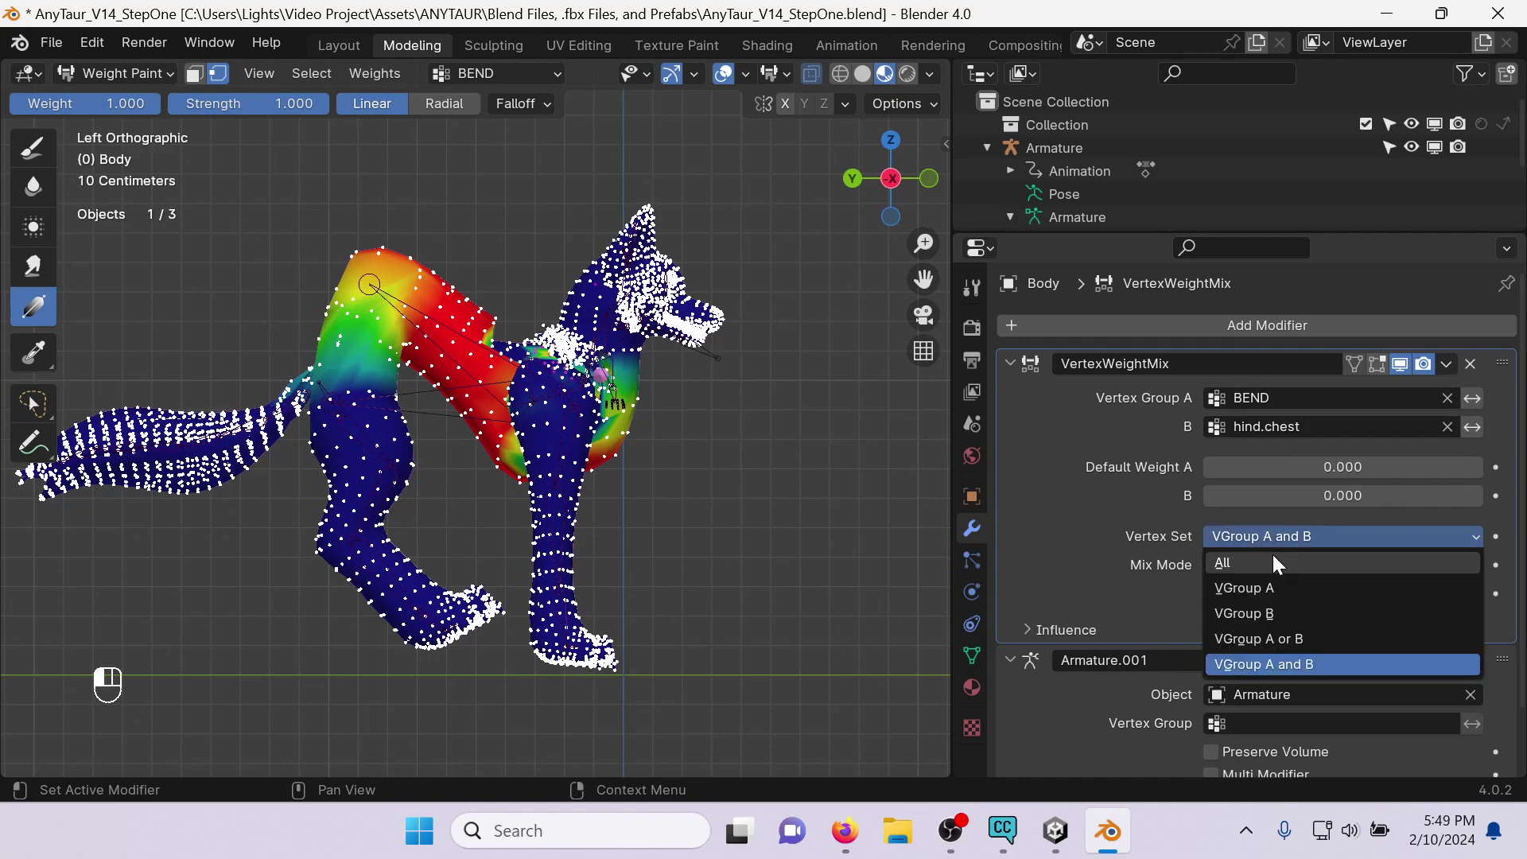
click(1273, 561)
click(1271, 566)
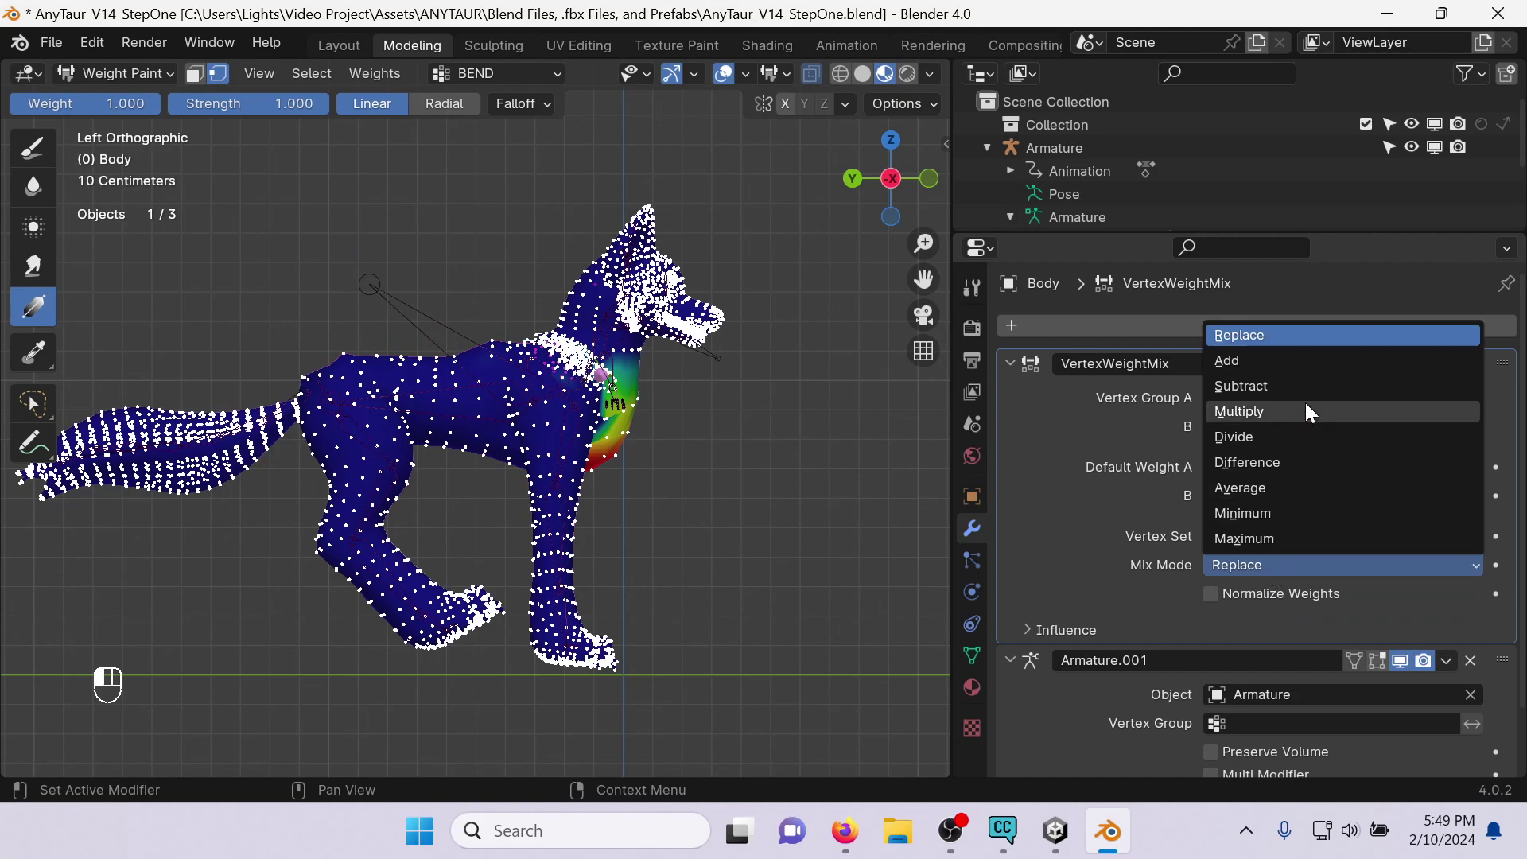
click(1303, 360)
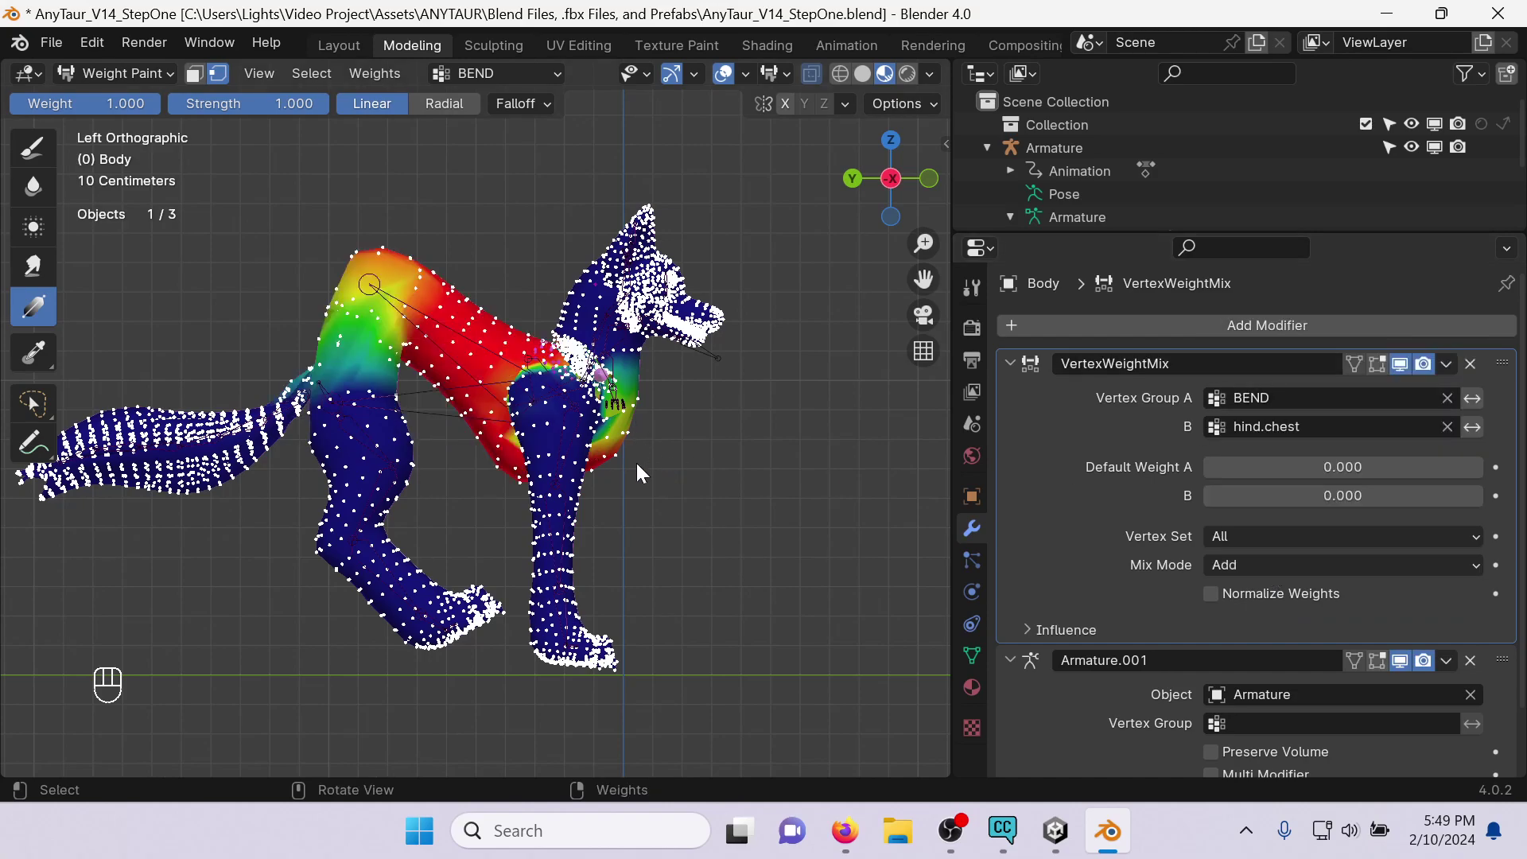
Remove the Vertex Weight Mix modifier from the Body mesh without applying it, and show the mesh's vertex groups.
click(1447, 364)
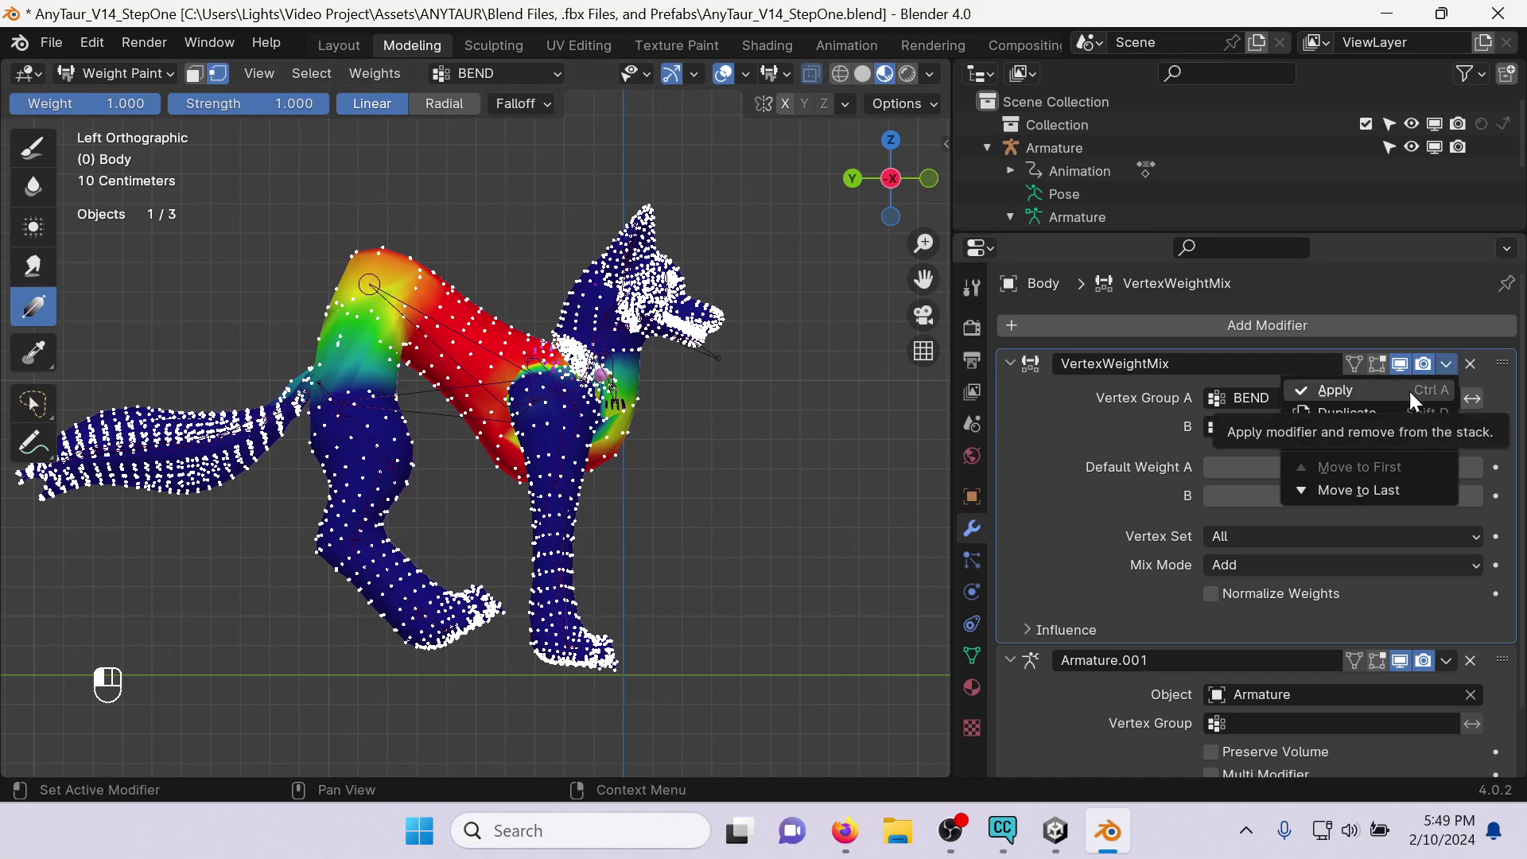
click(1472, 364)
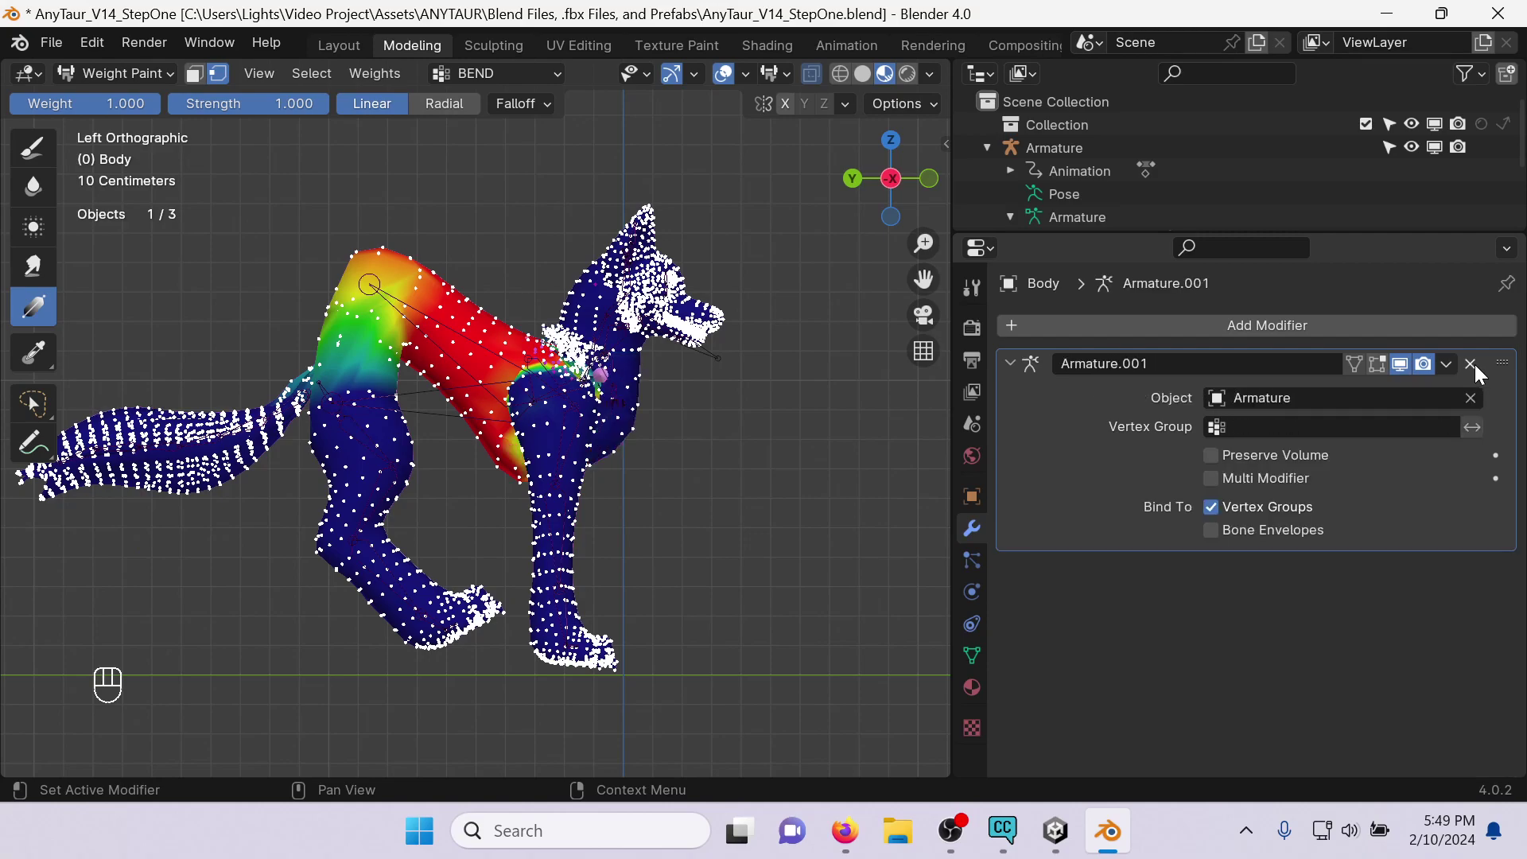
click(971, 659)
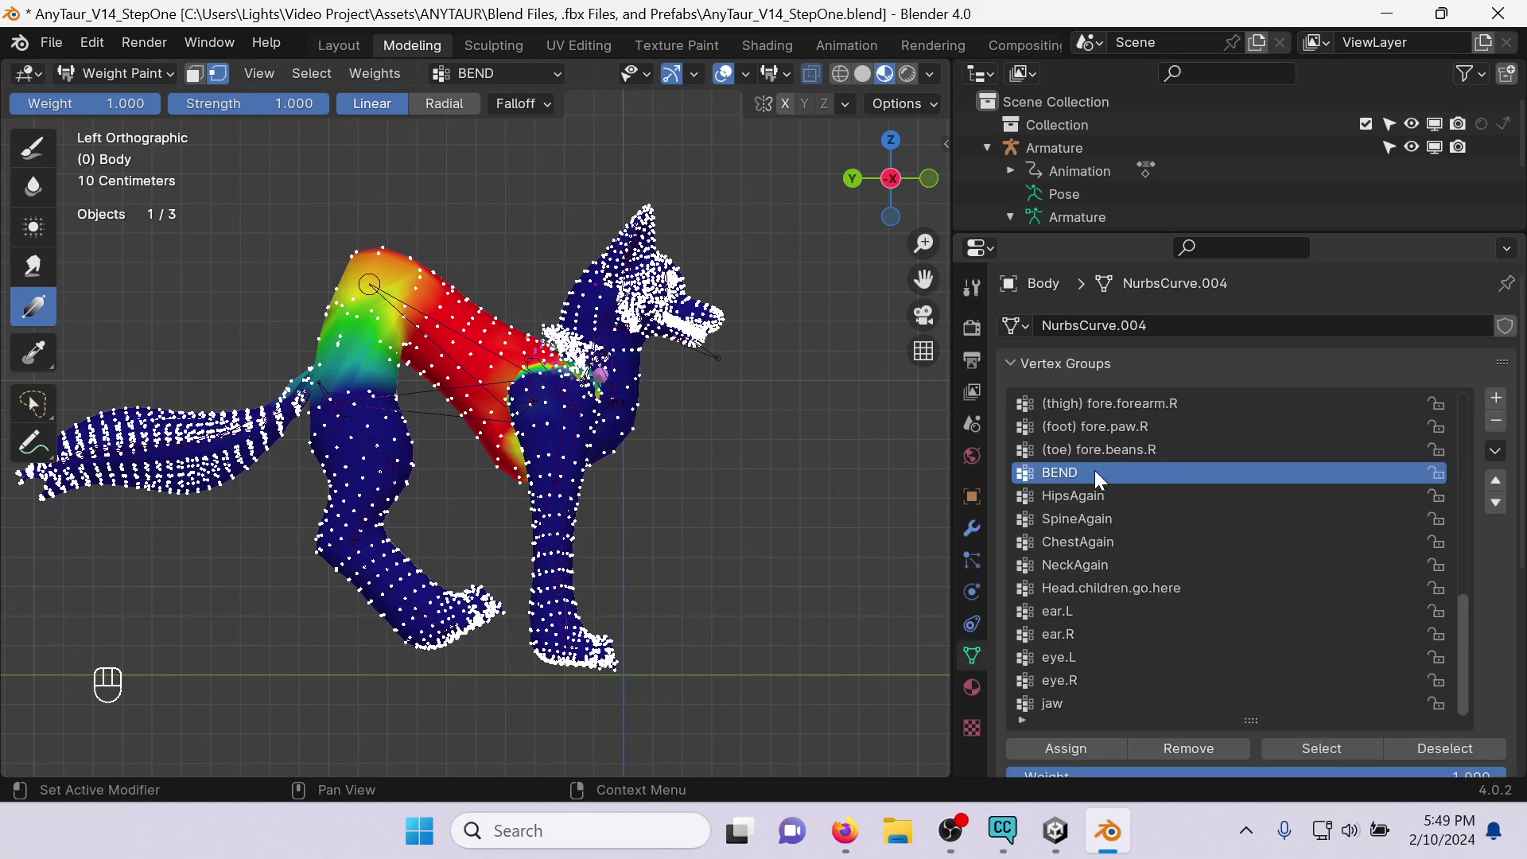
Draw a radial gradient with weight 0 and strength 1 from the rump toward the shoulder in the BEND group.
scroll(1094, 470, up, 5)
scroll(1166, 513, down, 5)
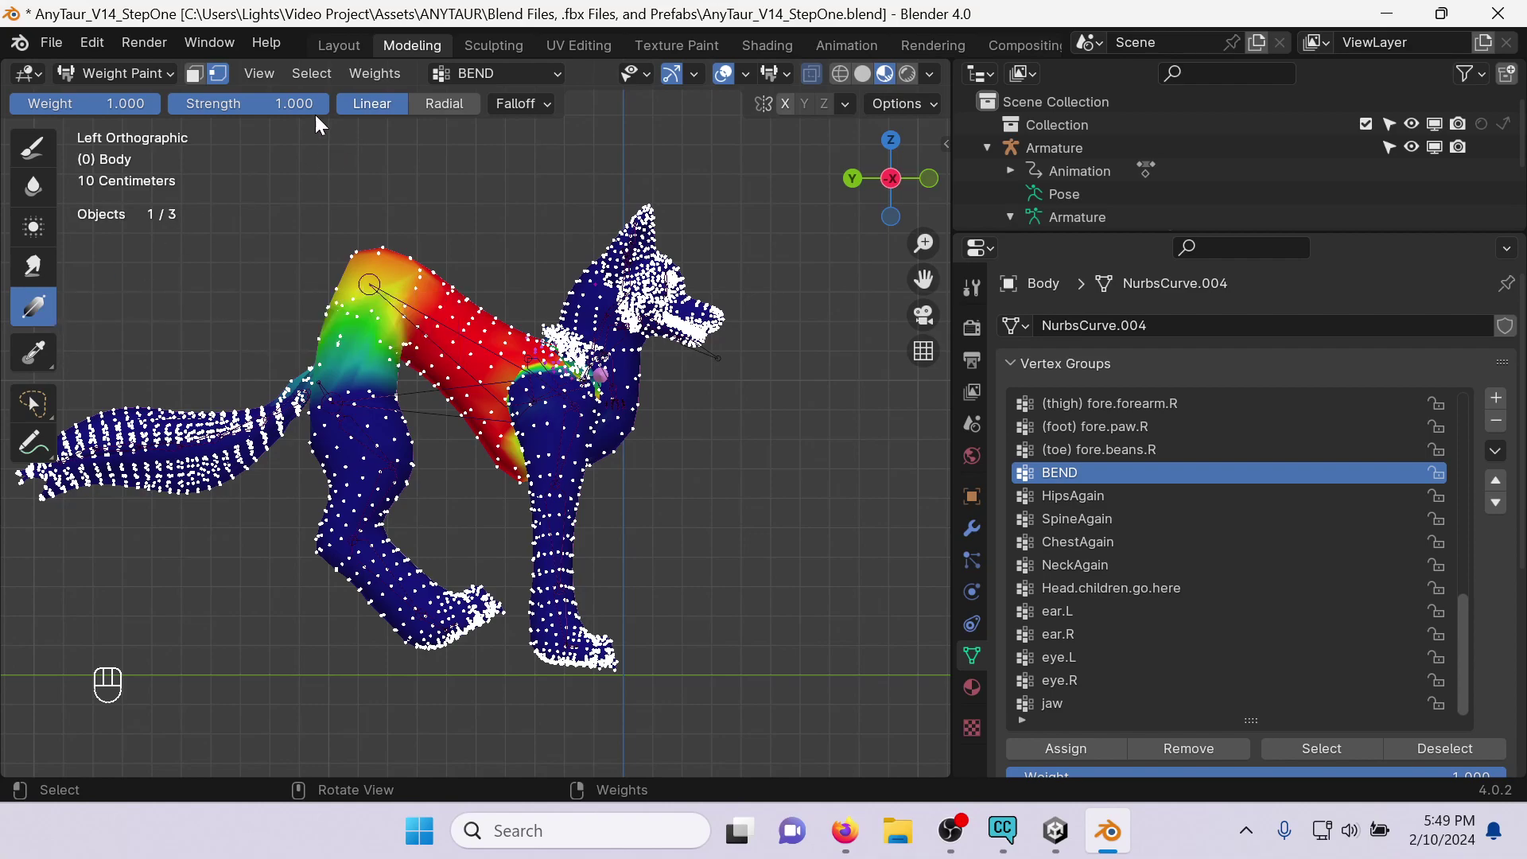
drag(308, 107, 47, 103)
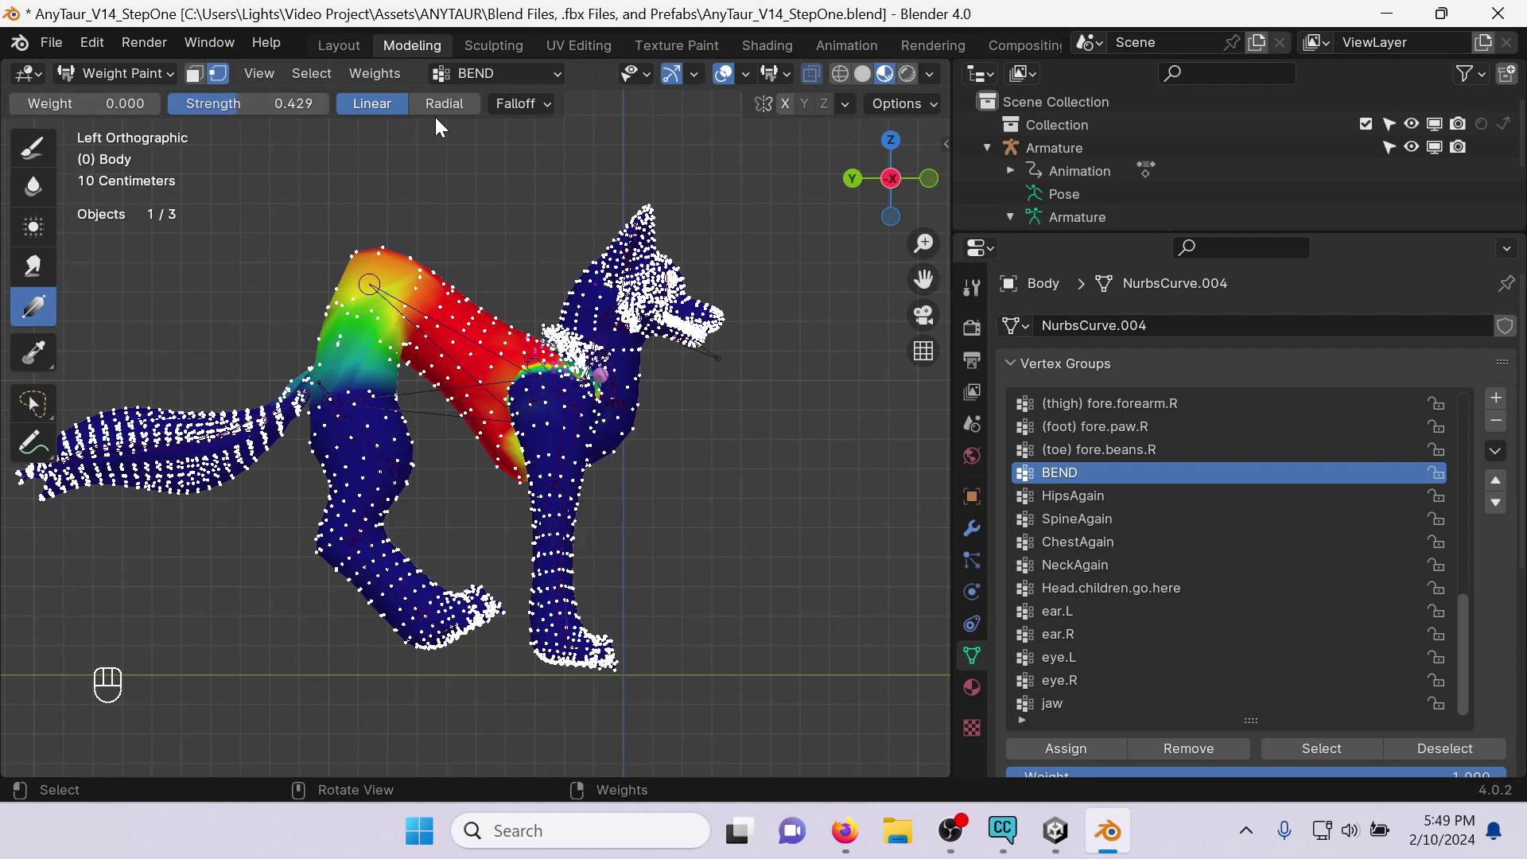
drag(350, 341, 522, 422)
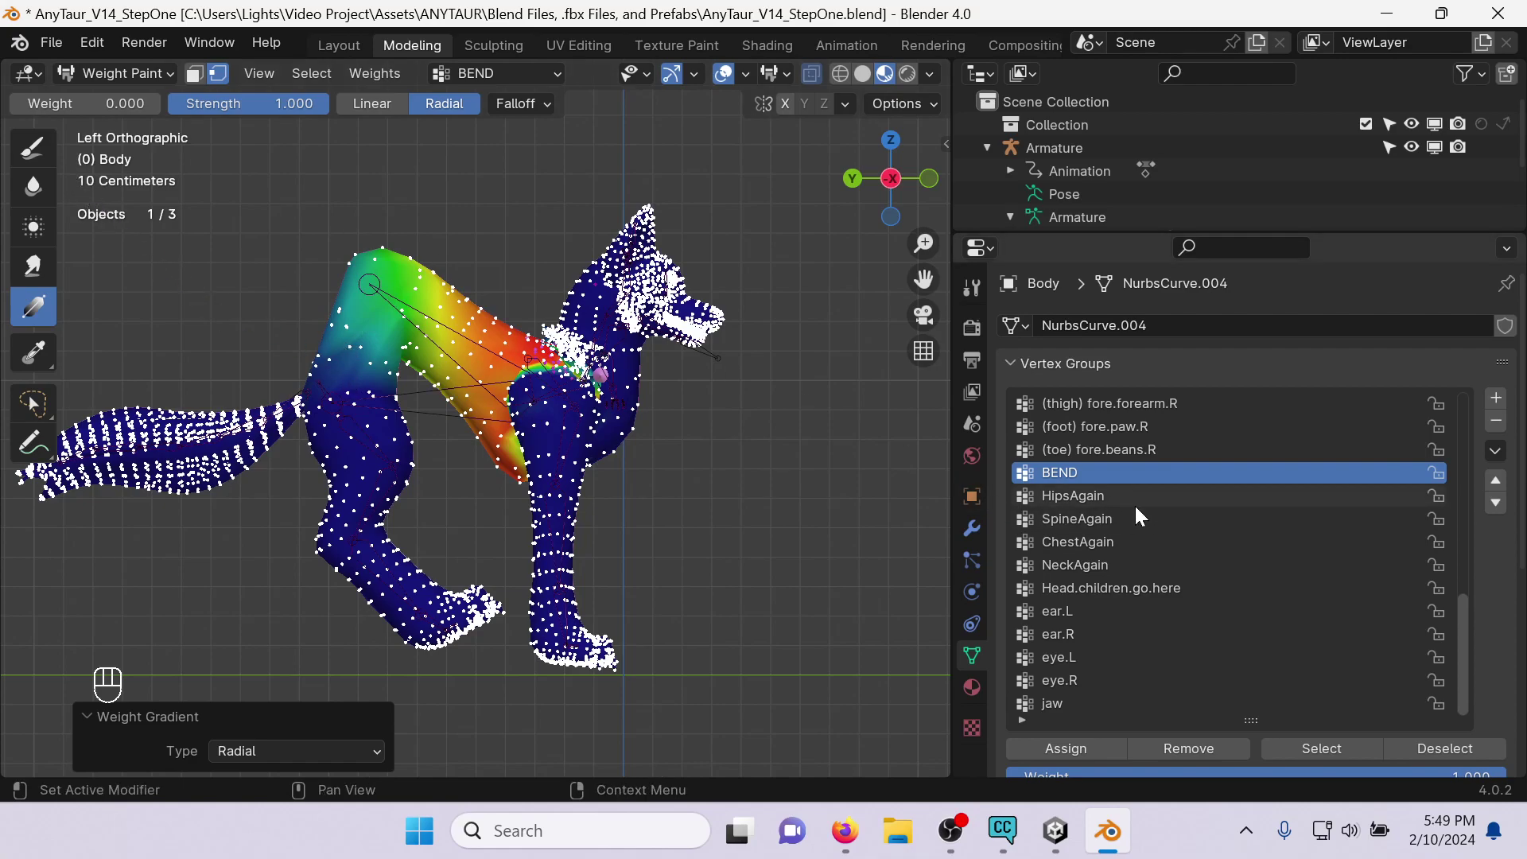
Blur the BEND weights over the rump and back at radius 87 px and strength 1.
click(33, 185)
scroll(437, 341, down, 7)
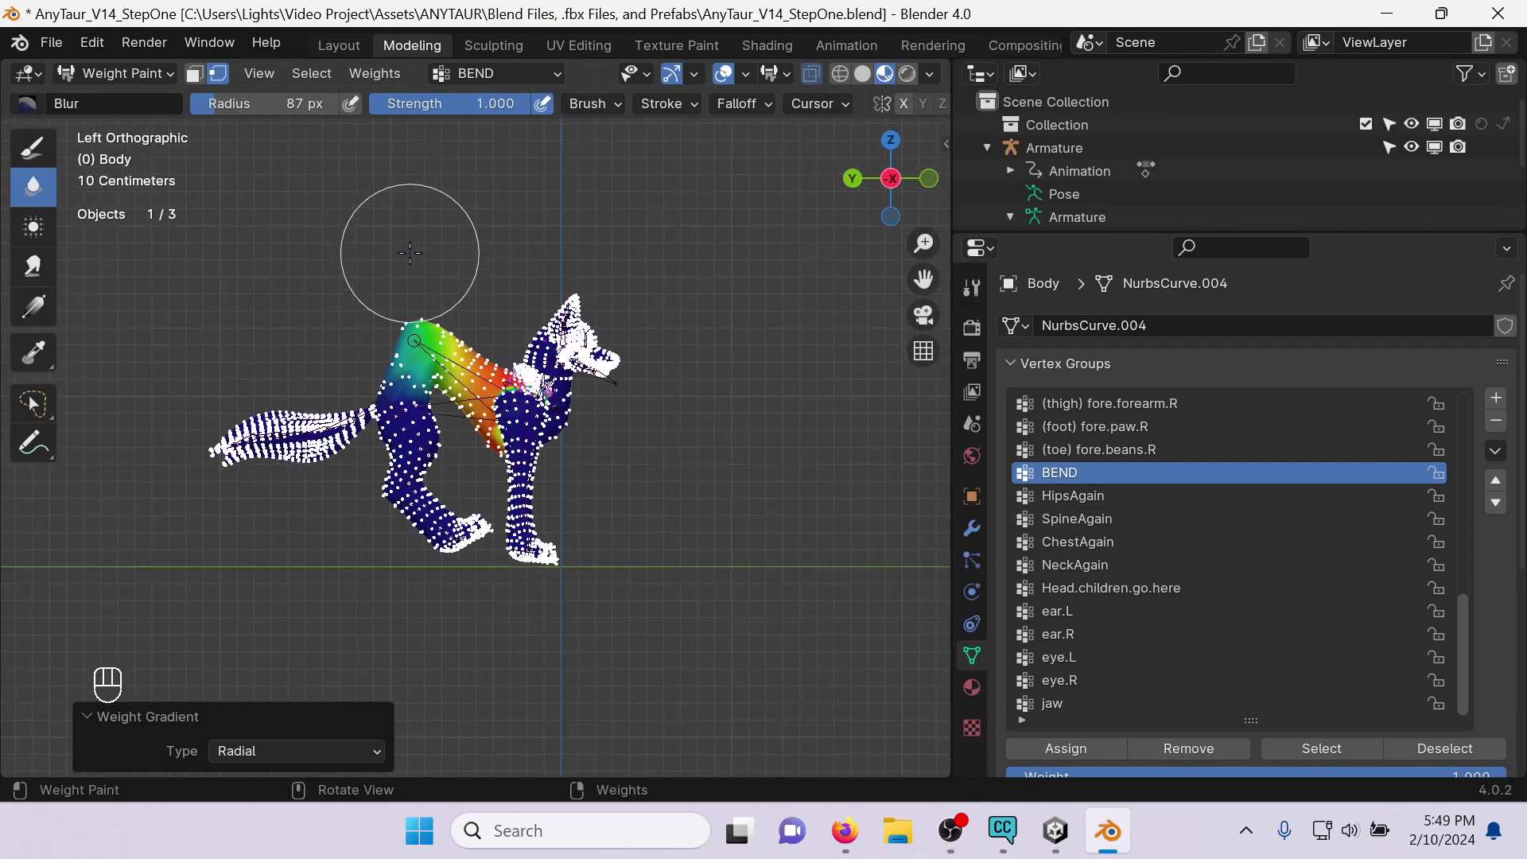
drag(445, 367, 447, 362)
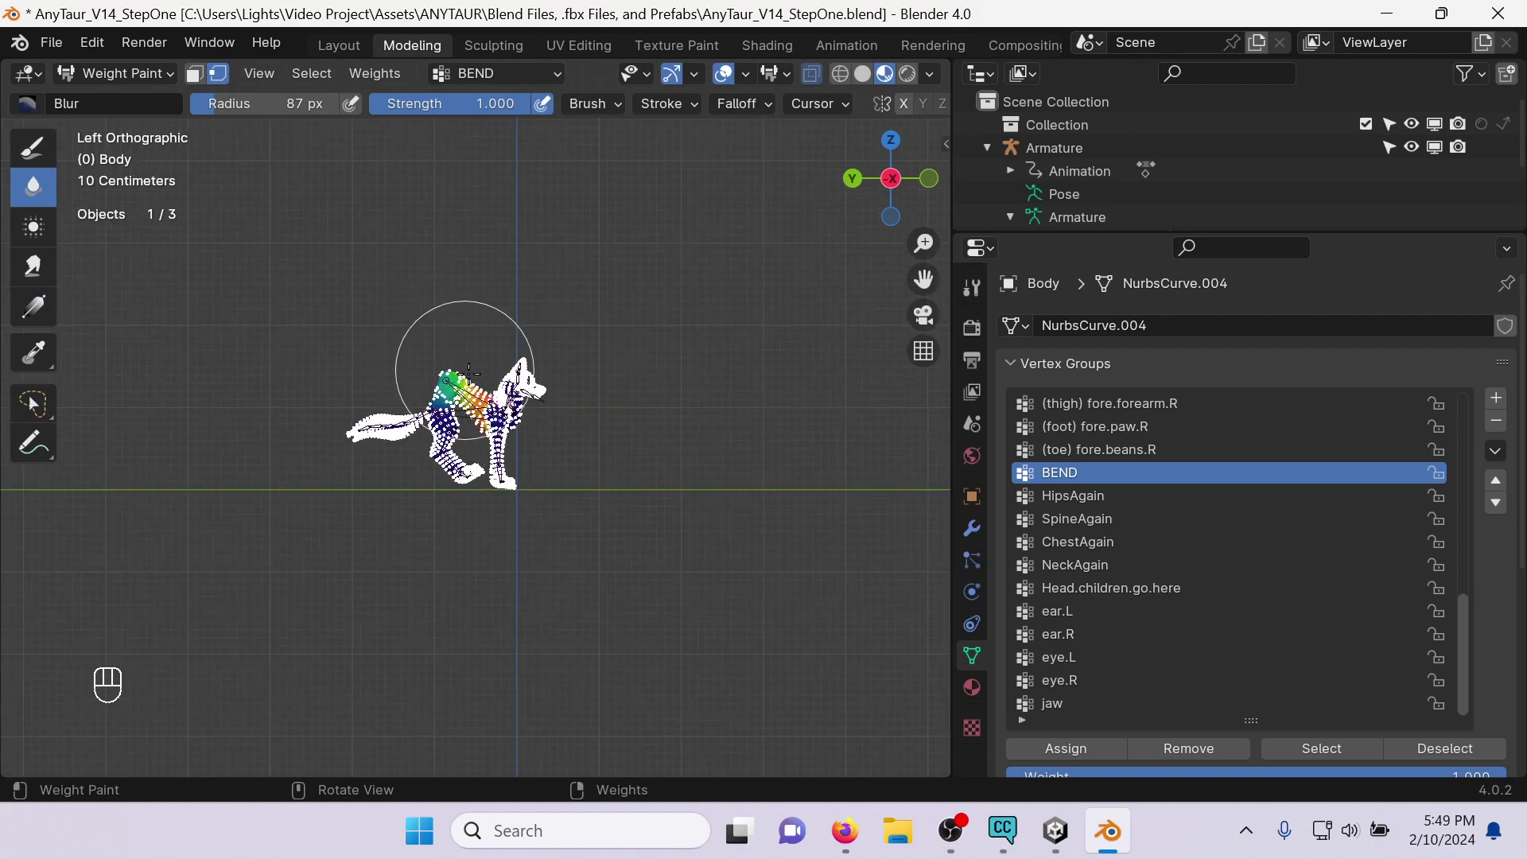
scroll(445, 359, up, 8)
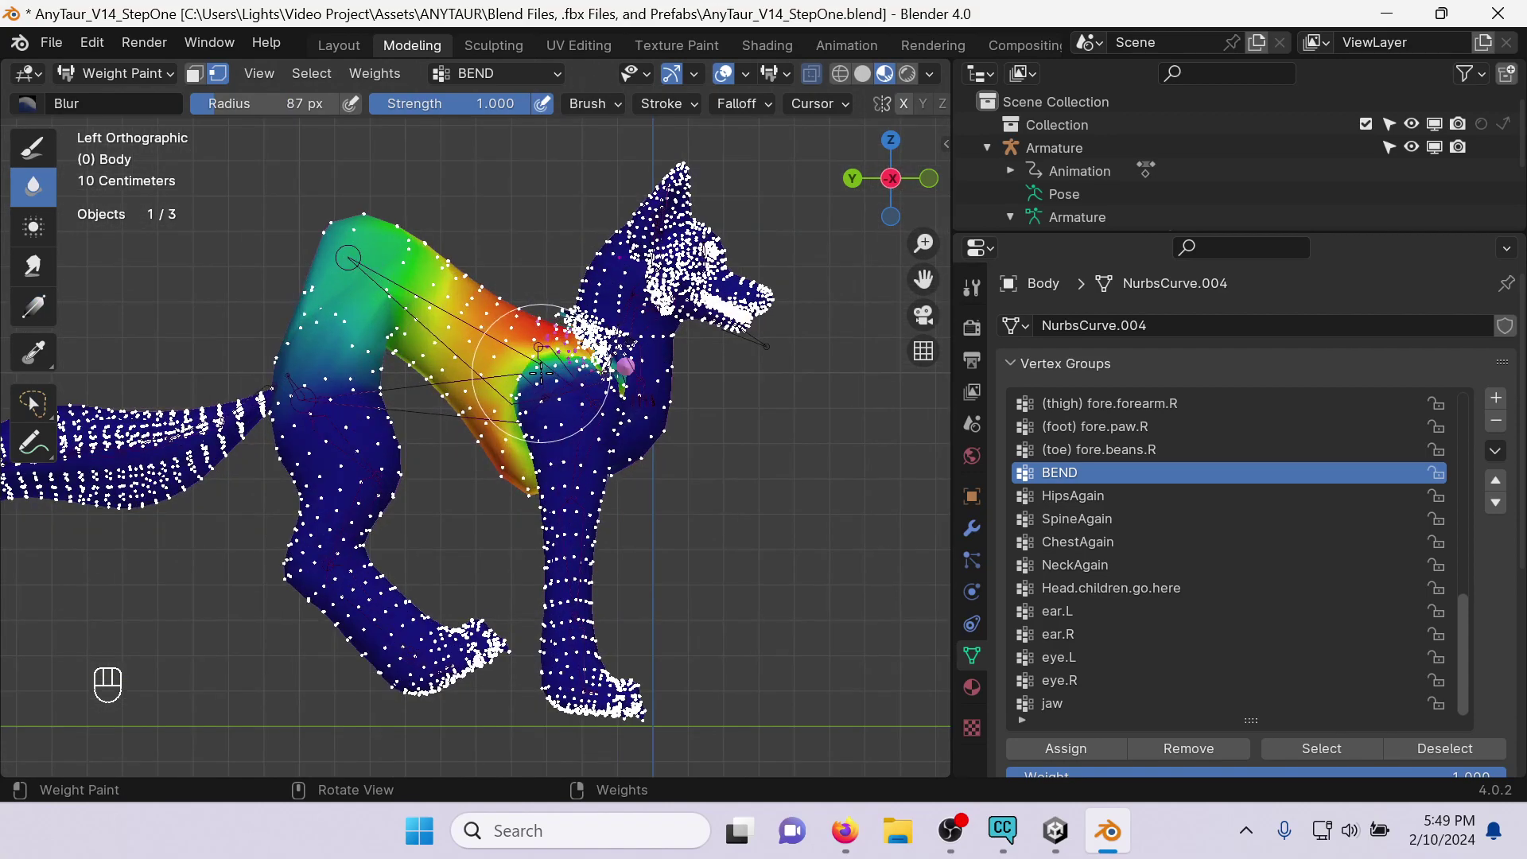
Check the vertex group list for a hip group, and add a new vertex group named hind.hips.
scroll(1139, 492, up, 10)
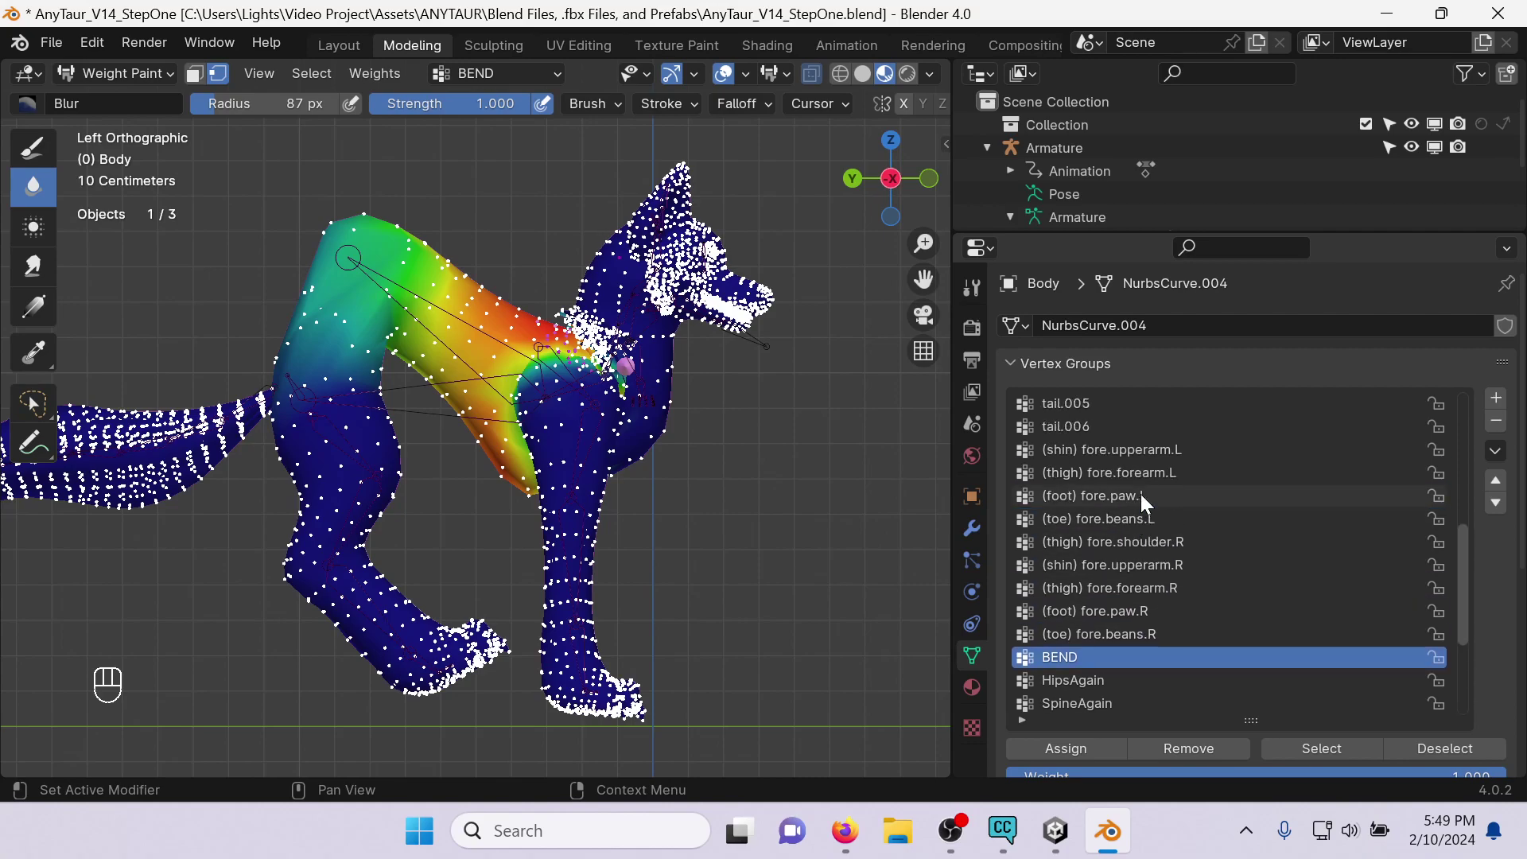
scroll(1142, 489, down, 8)
scroll(1142, 489, down, 7)
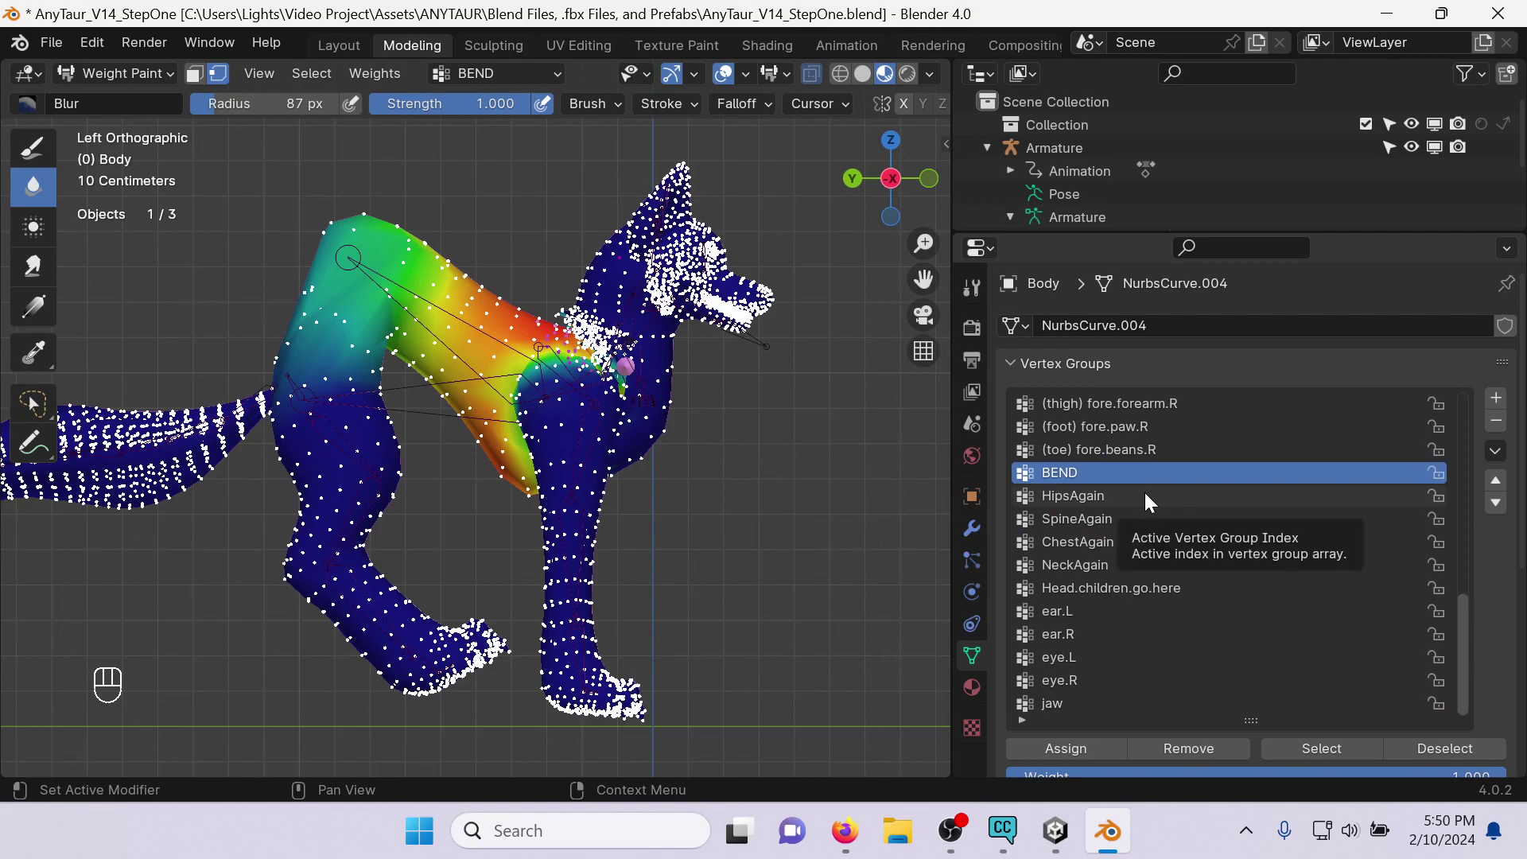
scroll(1144, 490, up, 15)
scroll(1144, 492, down, 9)
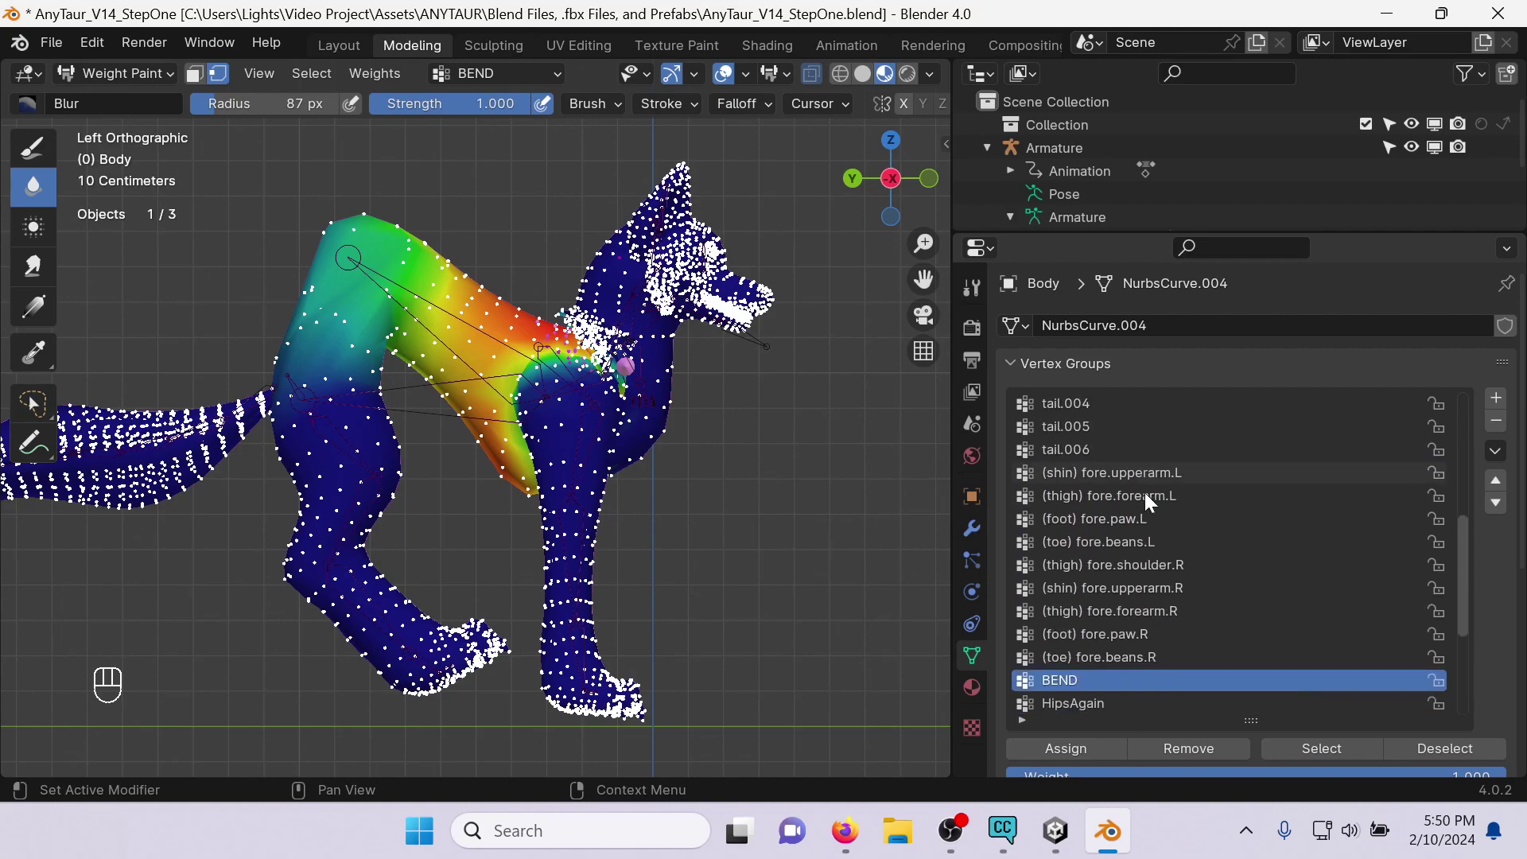
scroll(1145, 493, up, 16)
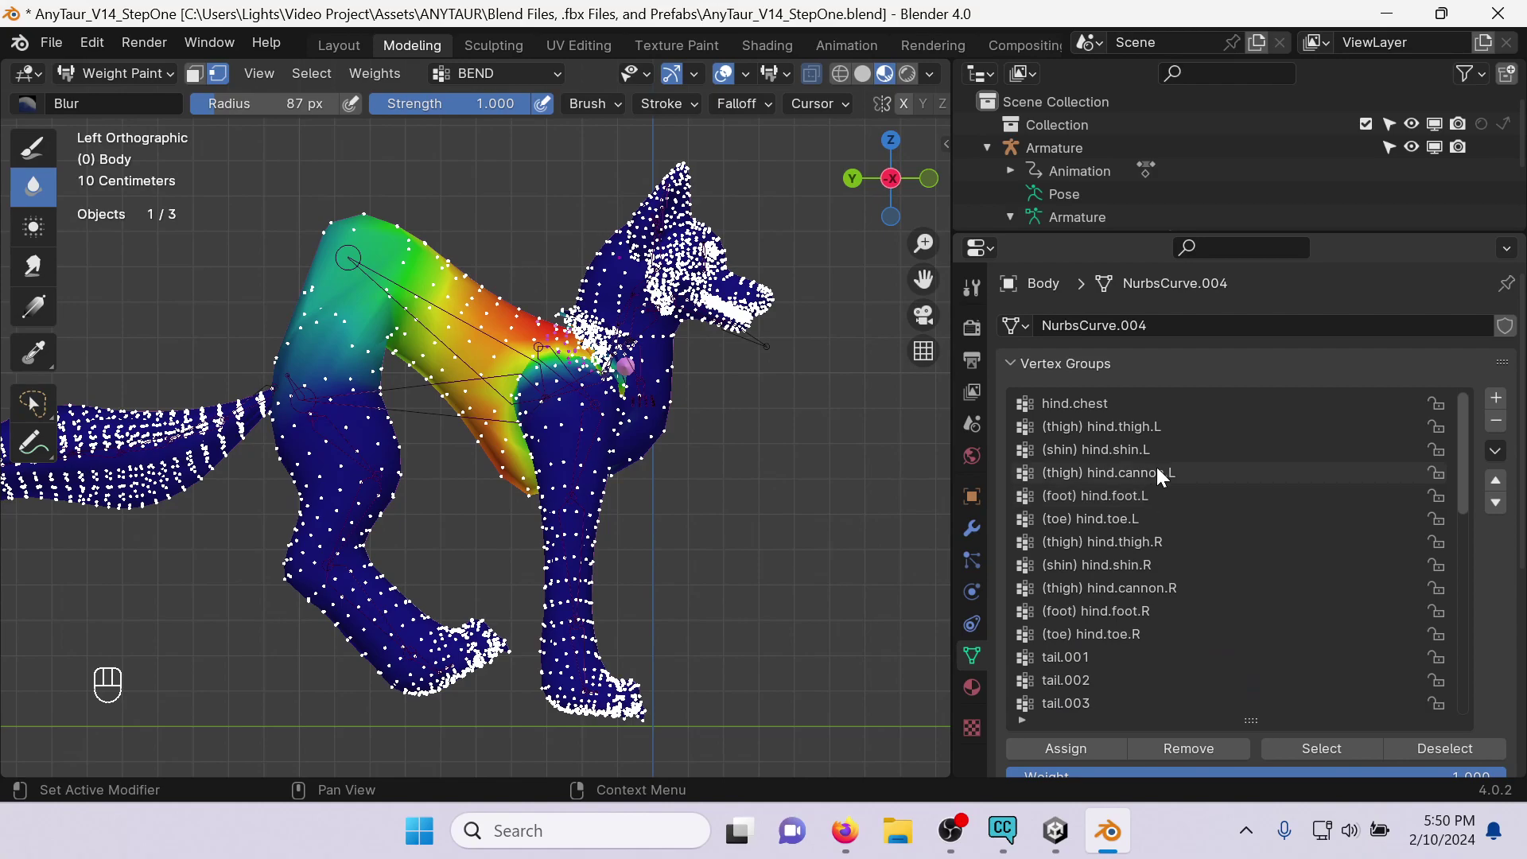
click(1496, 399)
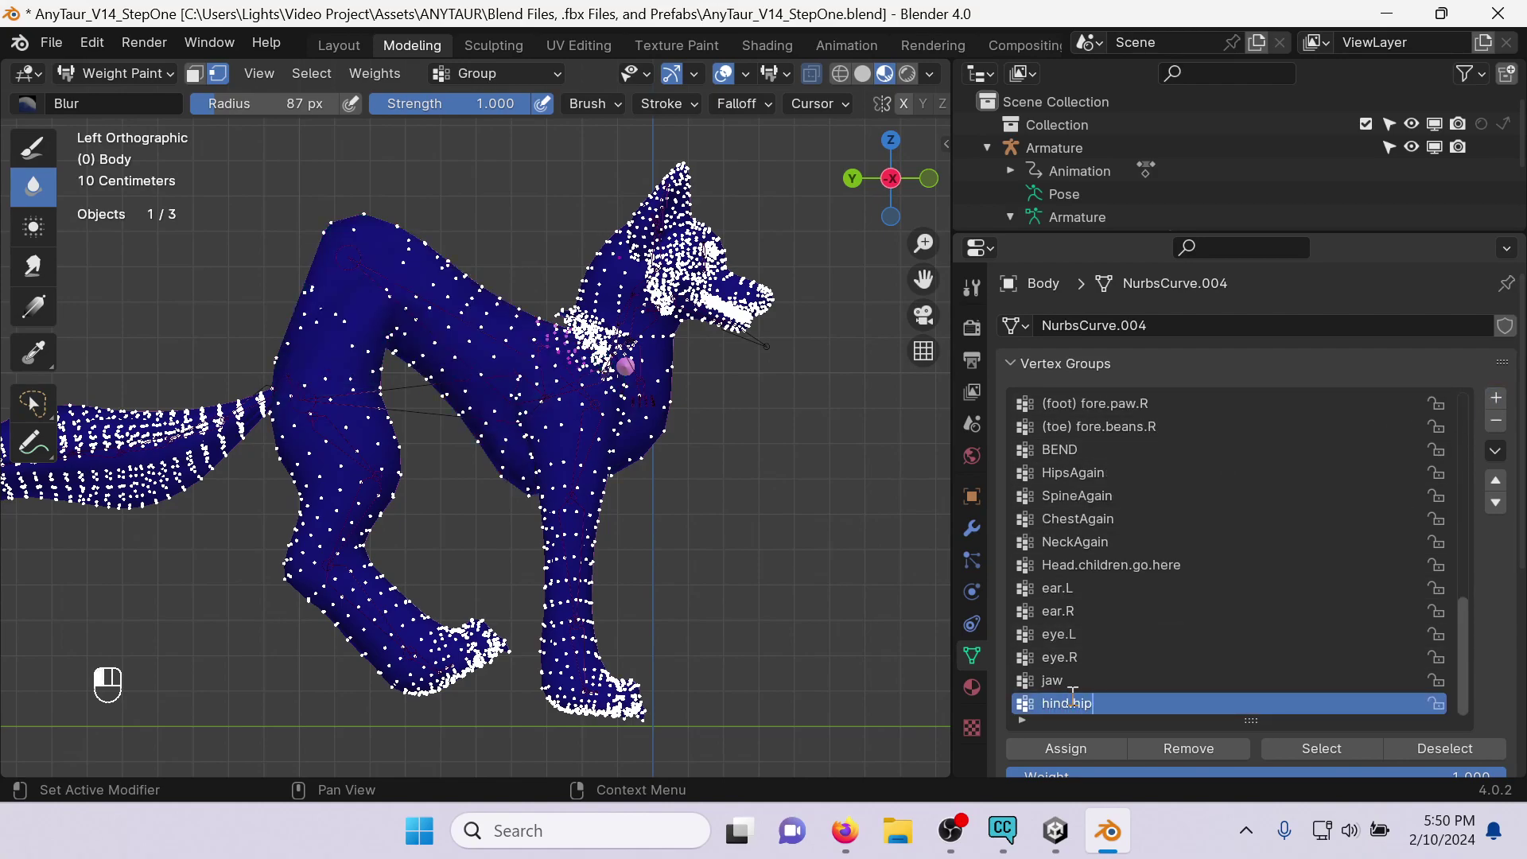
Paint weight 0.2 into hind.hips across the lower back and rump with the Draw brush at radius 87 px.
click(34, 139)
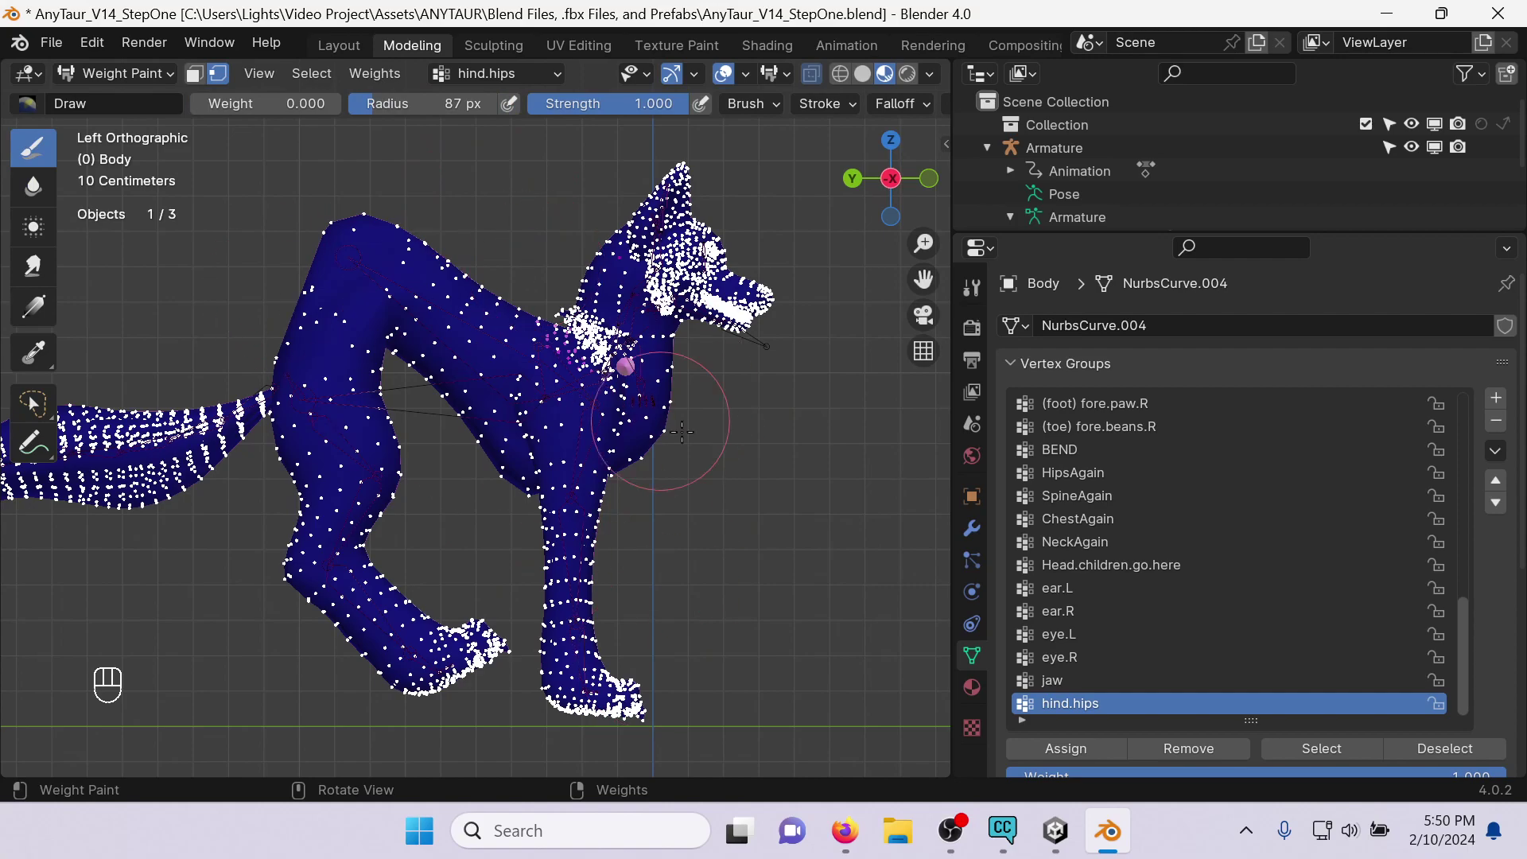
click(229, 97)
key(Return)
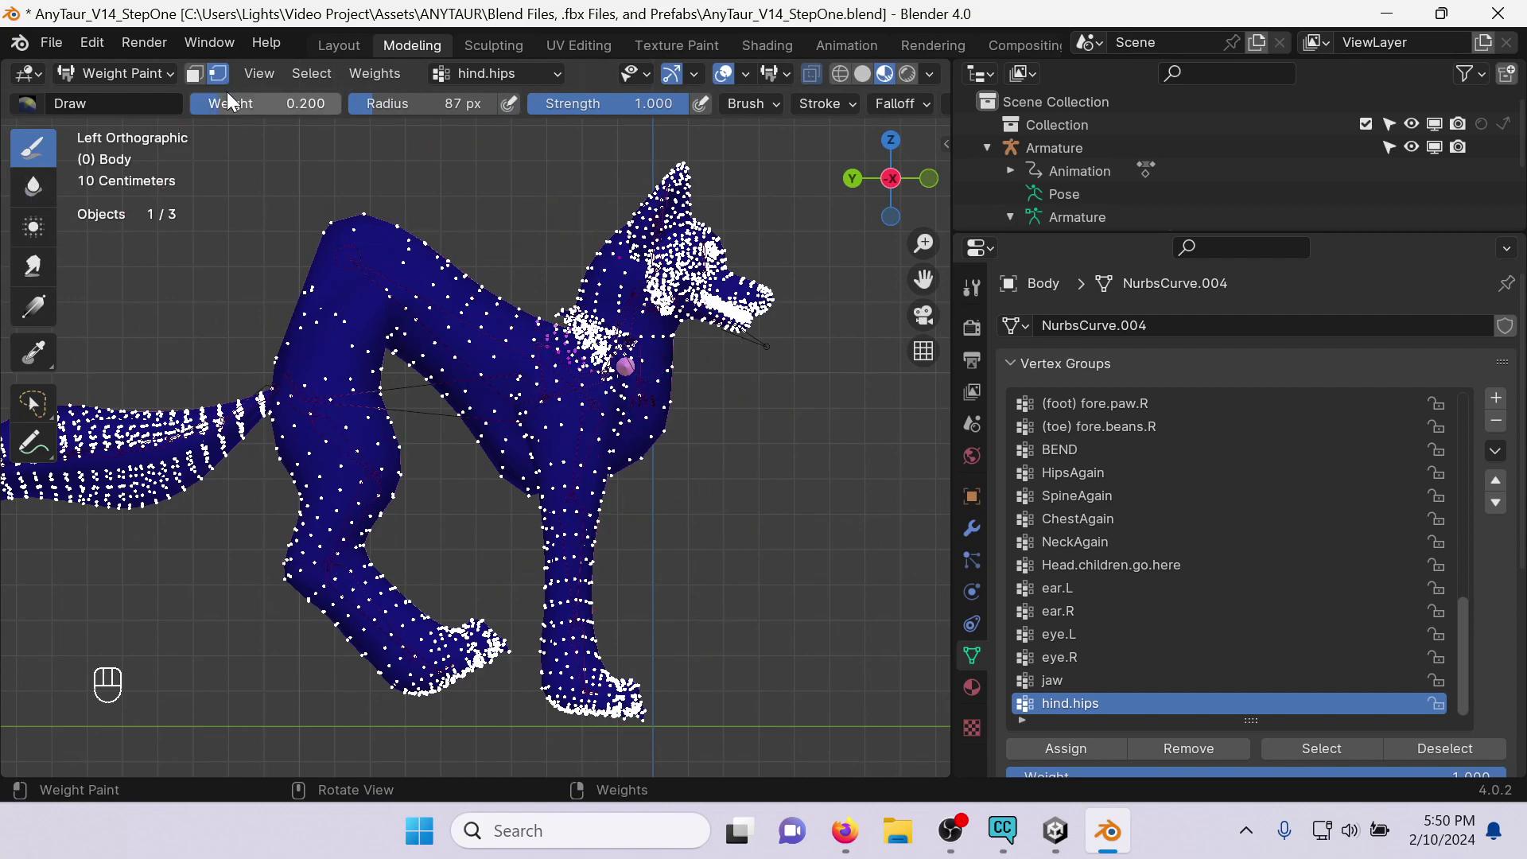
mouse_move(507, 311)
mouse_down()
mouse_move(480, 328)
mouse_move(374, 171)
mouse_move(374, 251)
mouse_move(342, 263)
mouse_move(404, 374)
mouse_move(302, 262)
mouse_up()
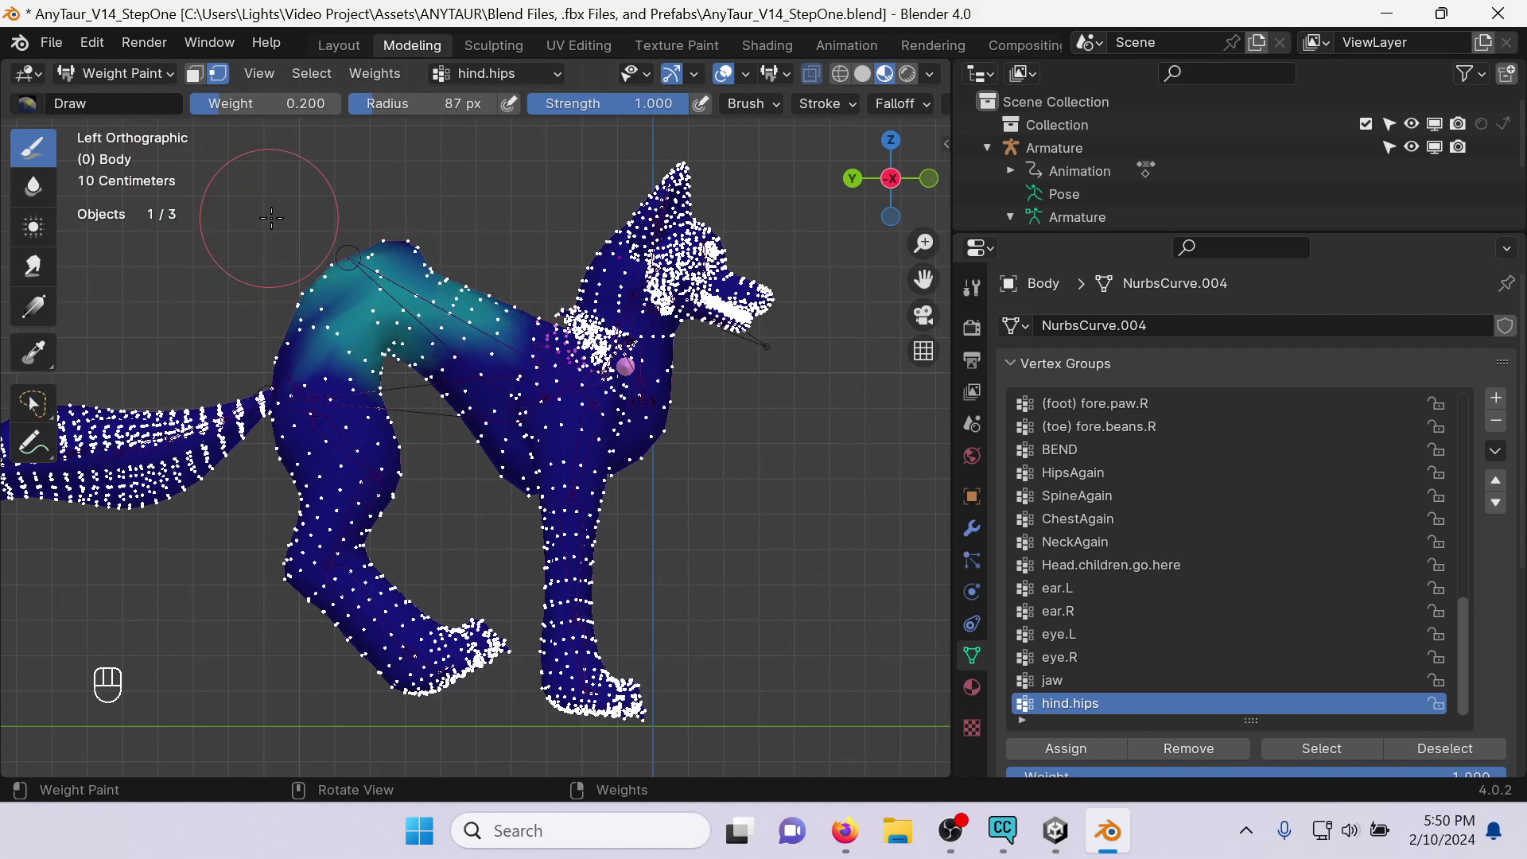
middle_drag(302, 263, 426, 298)
scroll(836, 97, down, 4)
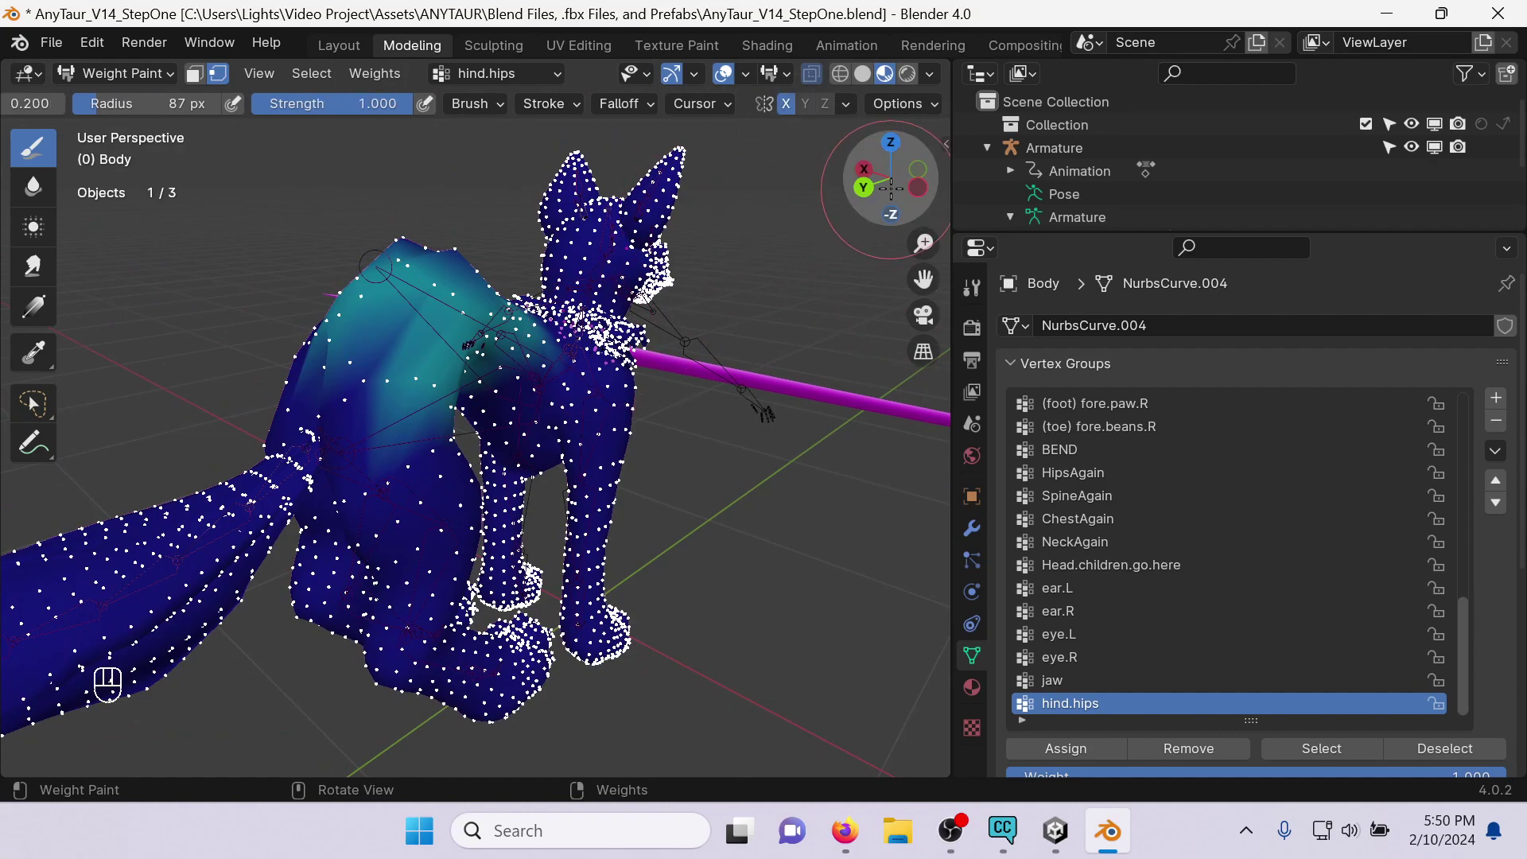
Fill in the hind.hips weights at 0.2 over the opposite flank, the waist and the remaining gaps on the rump.
click(918, 187)
mouse_move(258, 278)
mouse_down()
mouse_move(364, 323)
mouse_move(334, 308)
mouse_move(421, 240)
mouse_up()
mouse_move(396, 355)
mouse_down()
mouse_move(292, 326)
mouse_move(414, 323)
mouse_move(434, 338)
mouse_move(456, 304)
mouse_move(470, 328)
mouse_move(454, 407)
mouse_move(501, 314)
mouse_up()
middle_drag(501, 314, 605, 238)
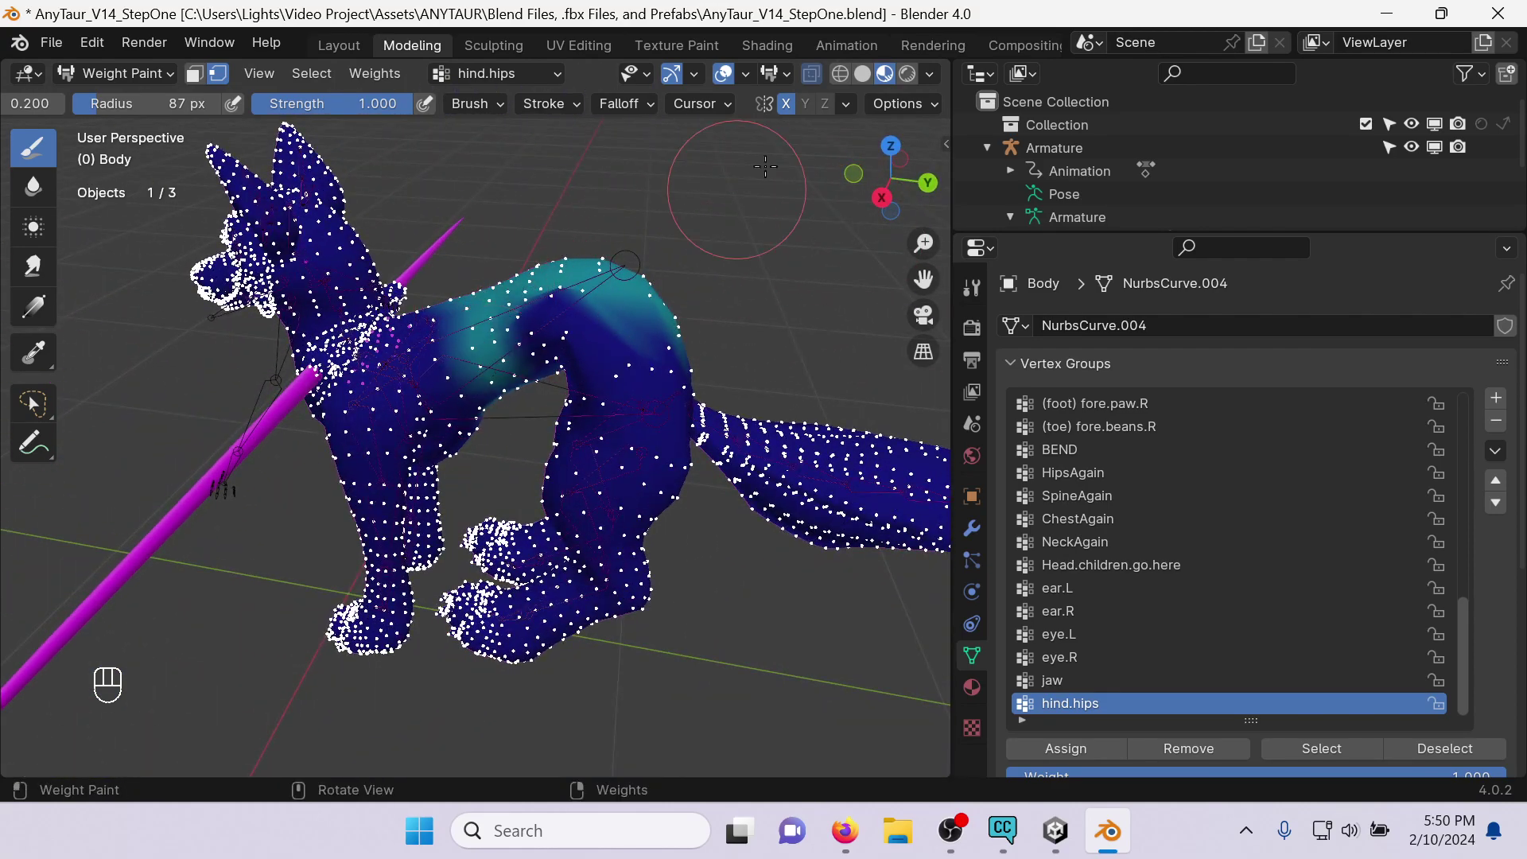
click(848, 102)
mouse_move(521, 326)
mouse_down()
mouse_move(628, 342)
mouse_move(668, 334)
mouse_move(672, 307)
mouse_up()
mouse_move(605, 286)
middle_down()
mouse_move(475, 376)
mouse_move(507, 321)
middle_up()
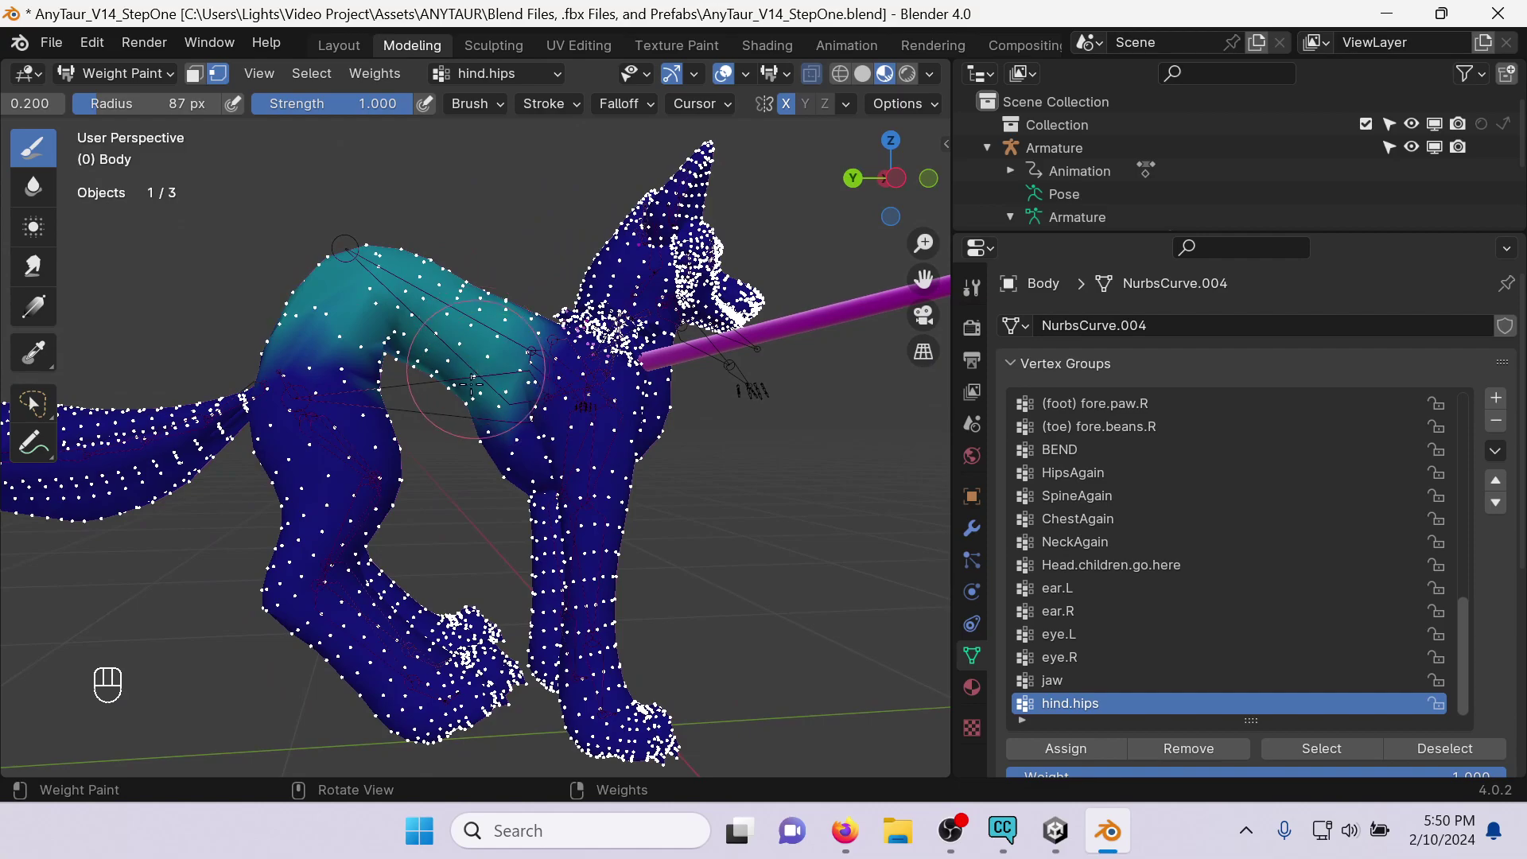
middle_drag(402, 296, 919, 204)
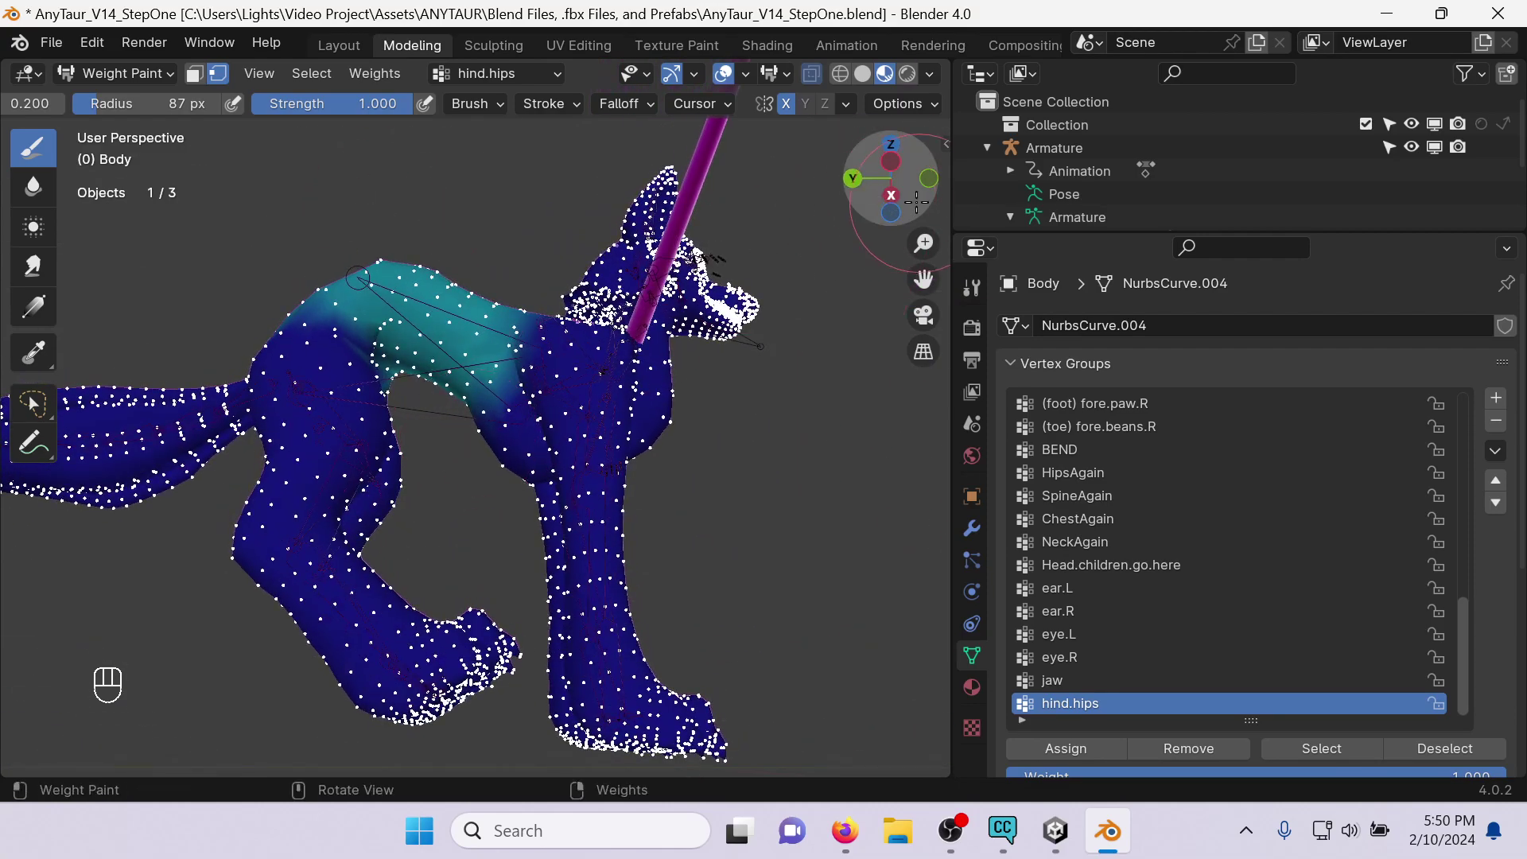
click(891, 160)
scroll(64, 104, up, 5)
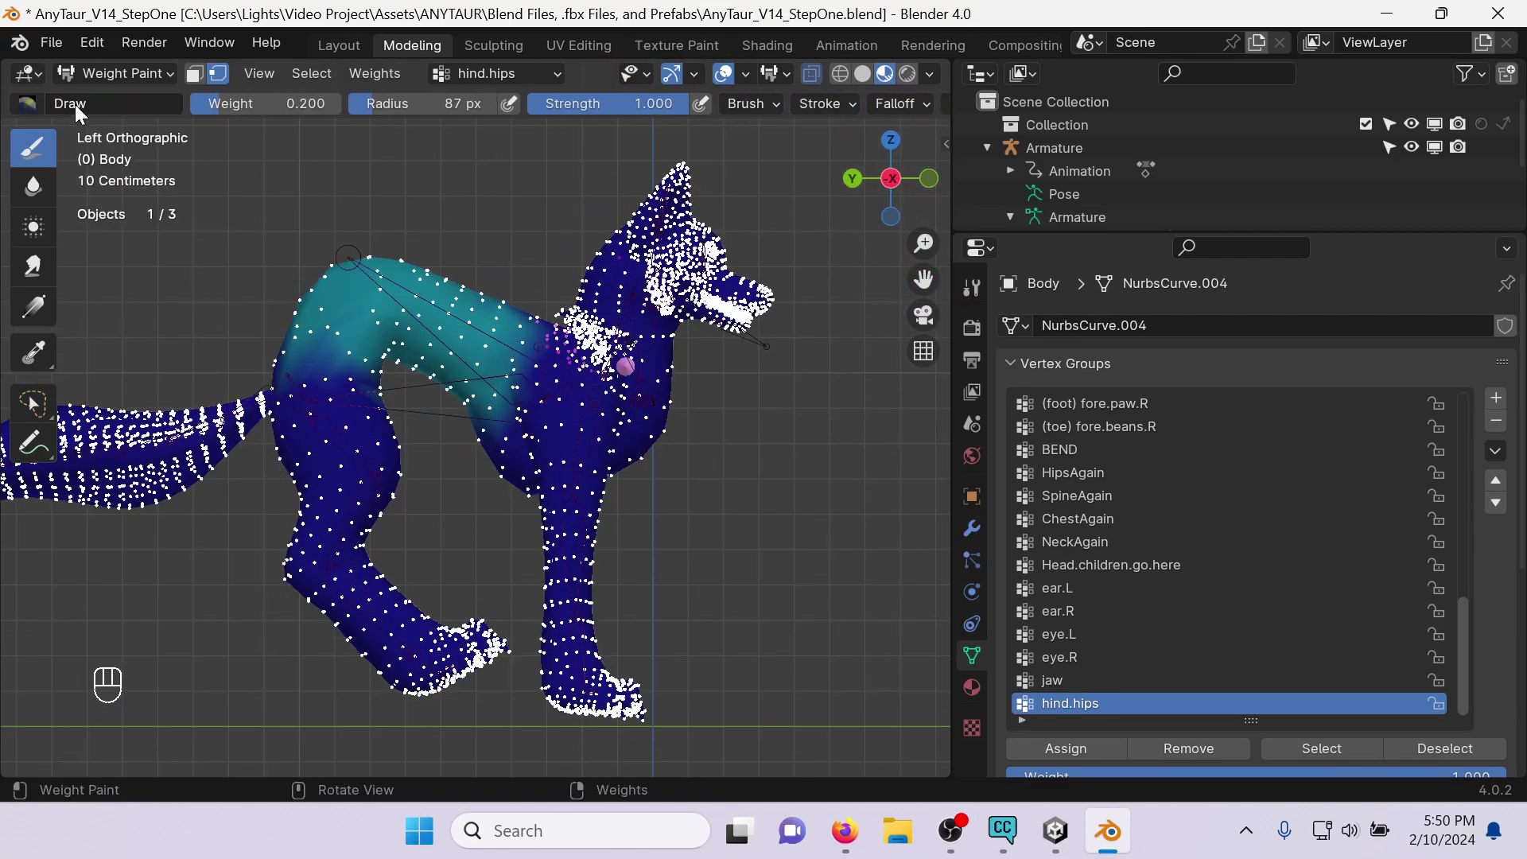
Paint stronger hind.hips weights over the rump with the Draw brush at weight 1 and strength 0.454.
drag(241, 97, 343, 104)
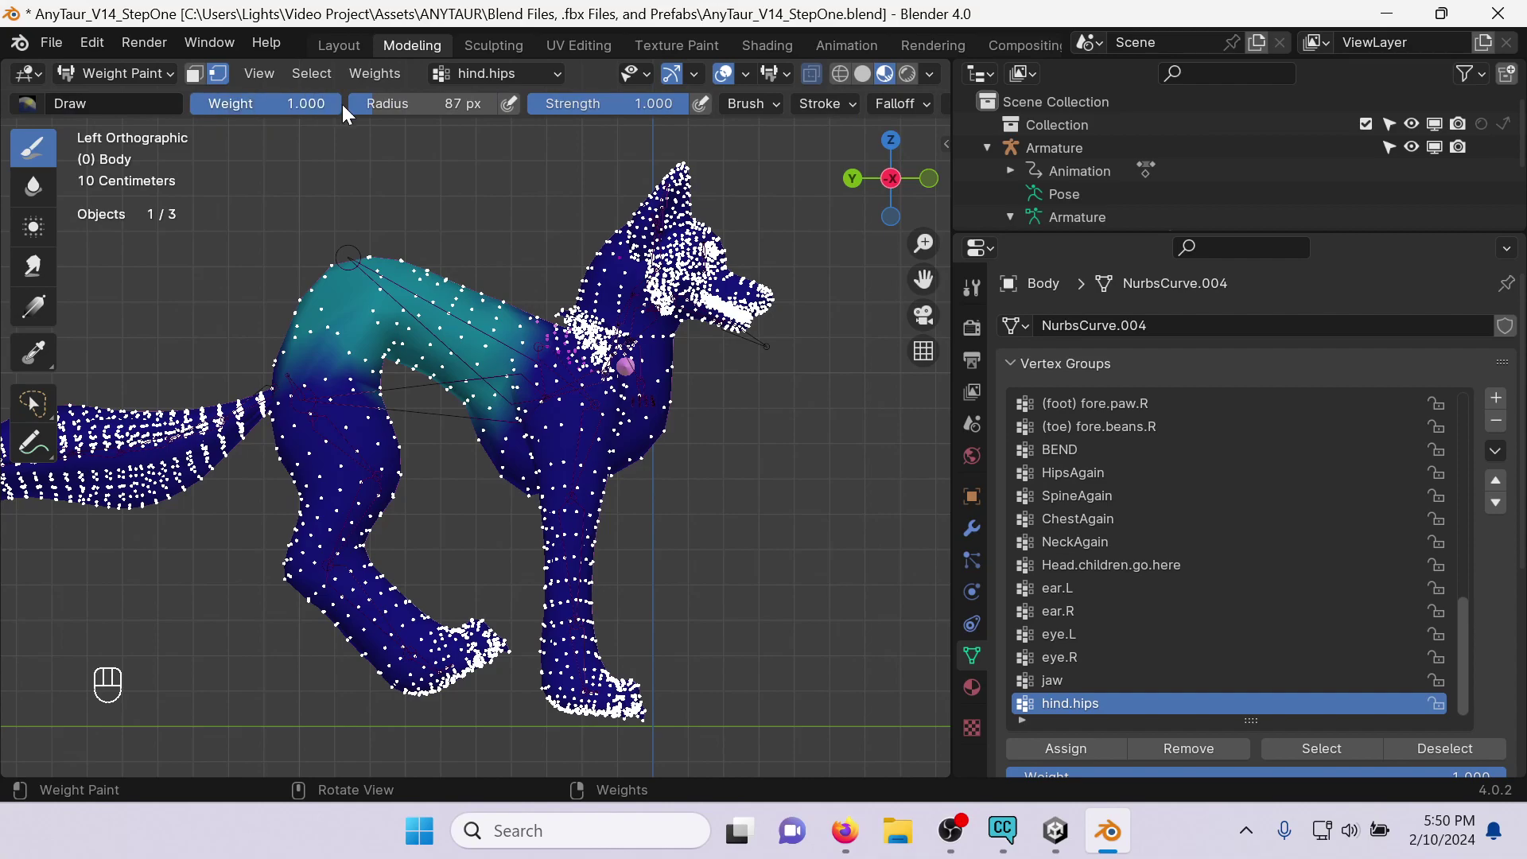
drag(637, 104, 620, 103)
scroll(477, 255, down, 3)
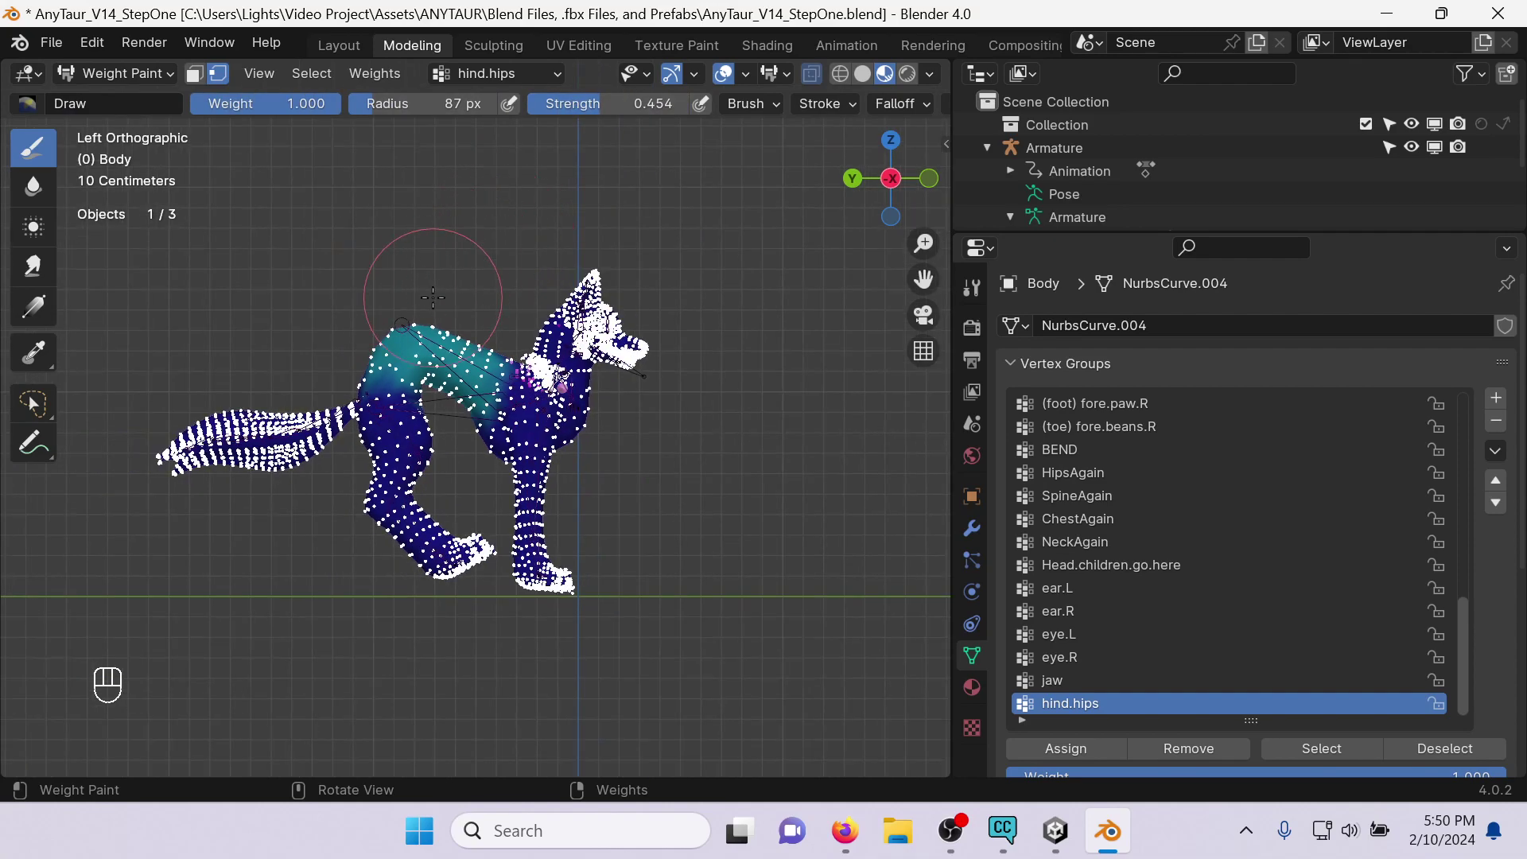
middle_drag(406, 347, 4, 270)
Blur the hind.hips weights along the back and rump from several sides at radius 87 px.
click(32, 186)
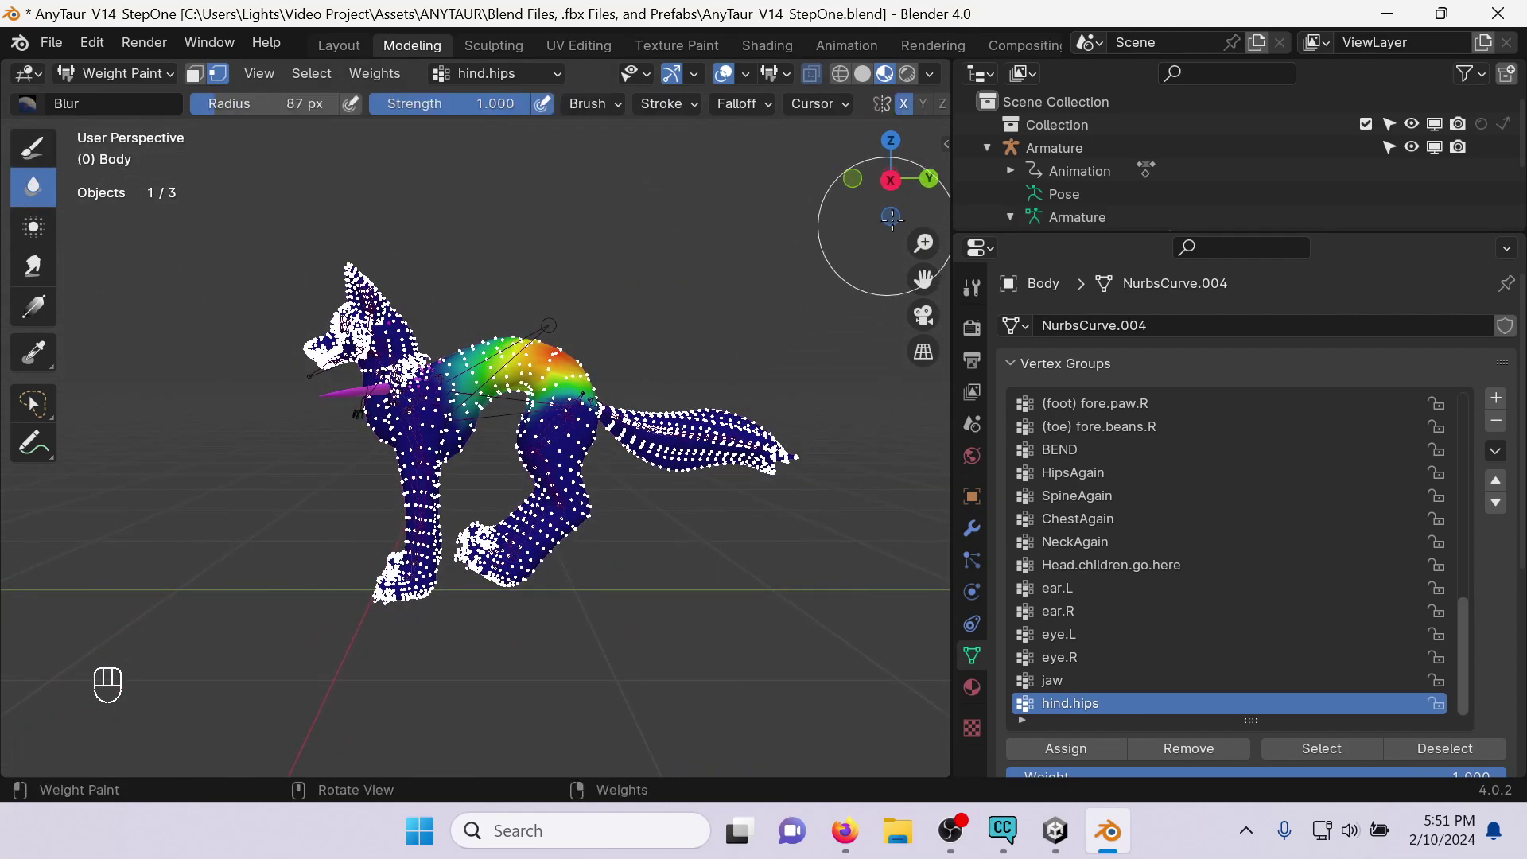
click(891, 179)
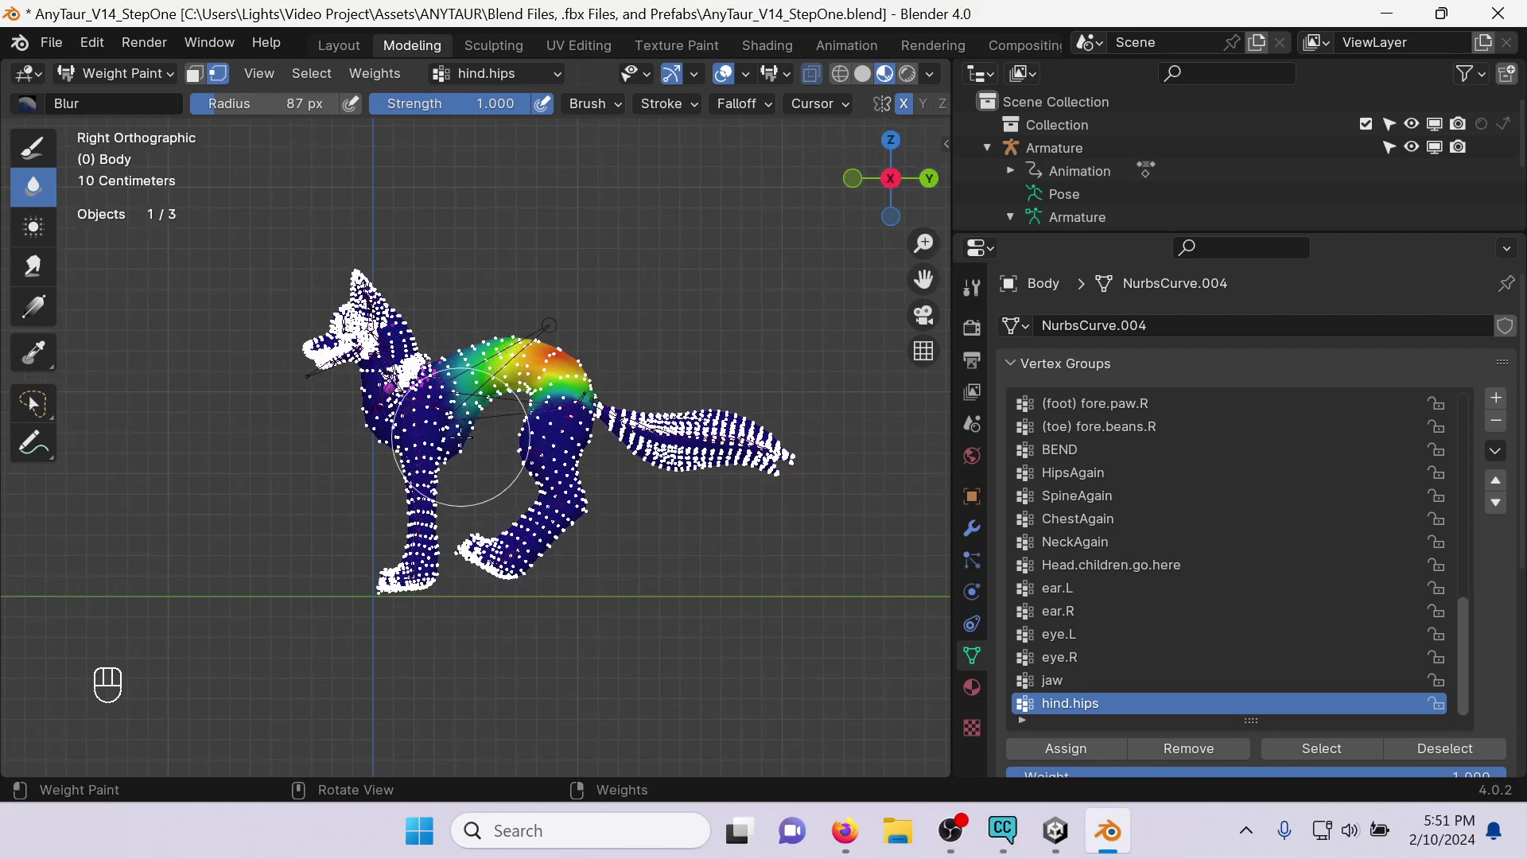
middle_drag(470, 425, 425, 445)
middle_drag(529, 415, 607, 398)
scroll(533, 488, up, 6)
middle_drag(533, 488, 374, 338)
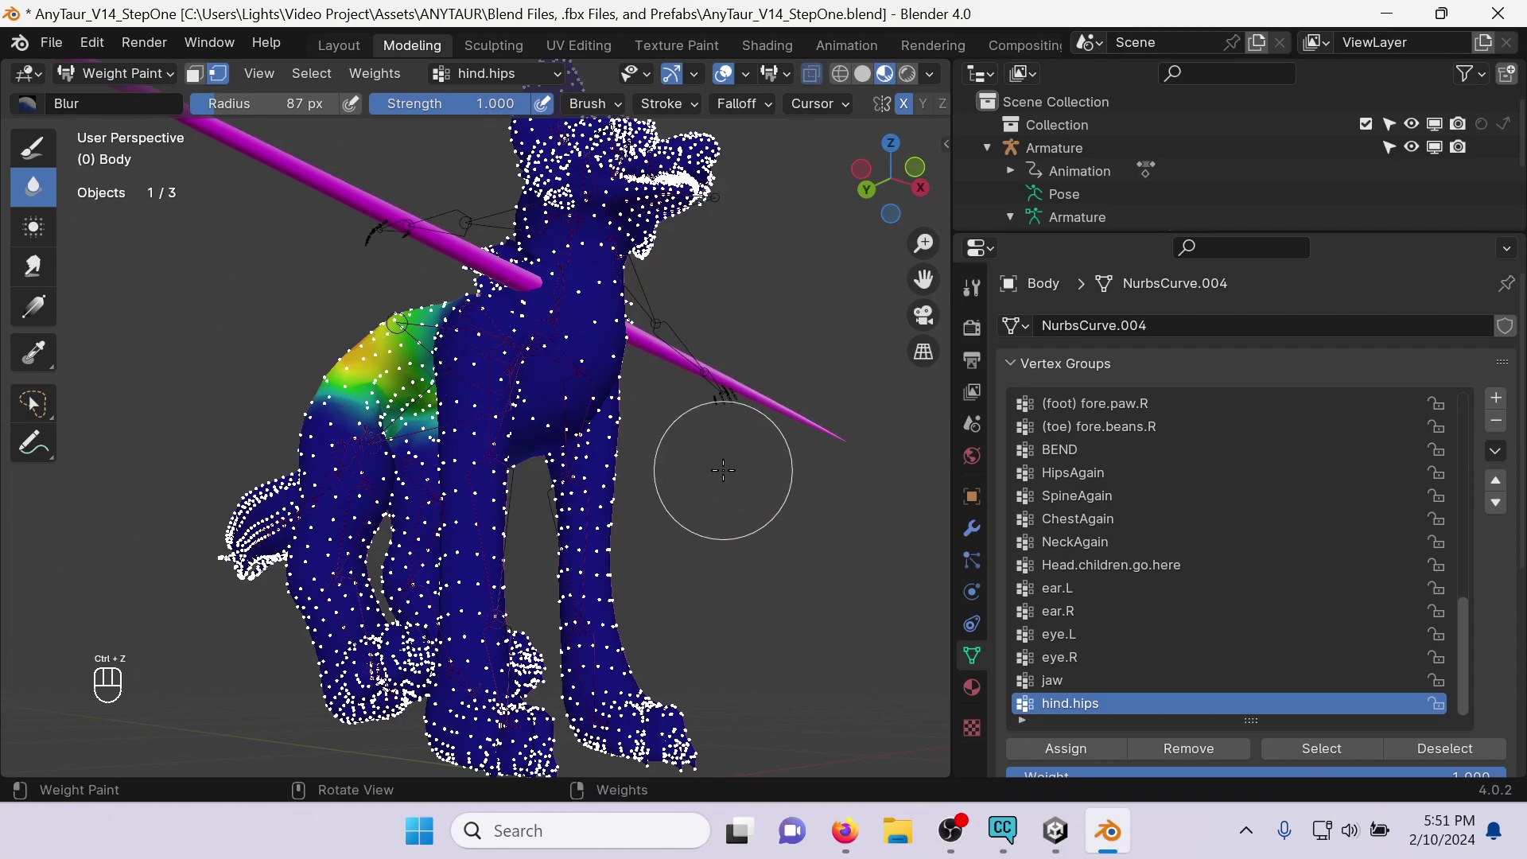
Redo the undone change to the hind.hips weights, and save the blend file.
key(shift+ctrl+z)
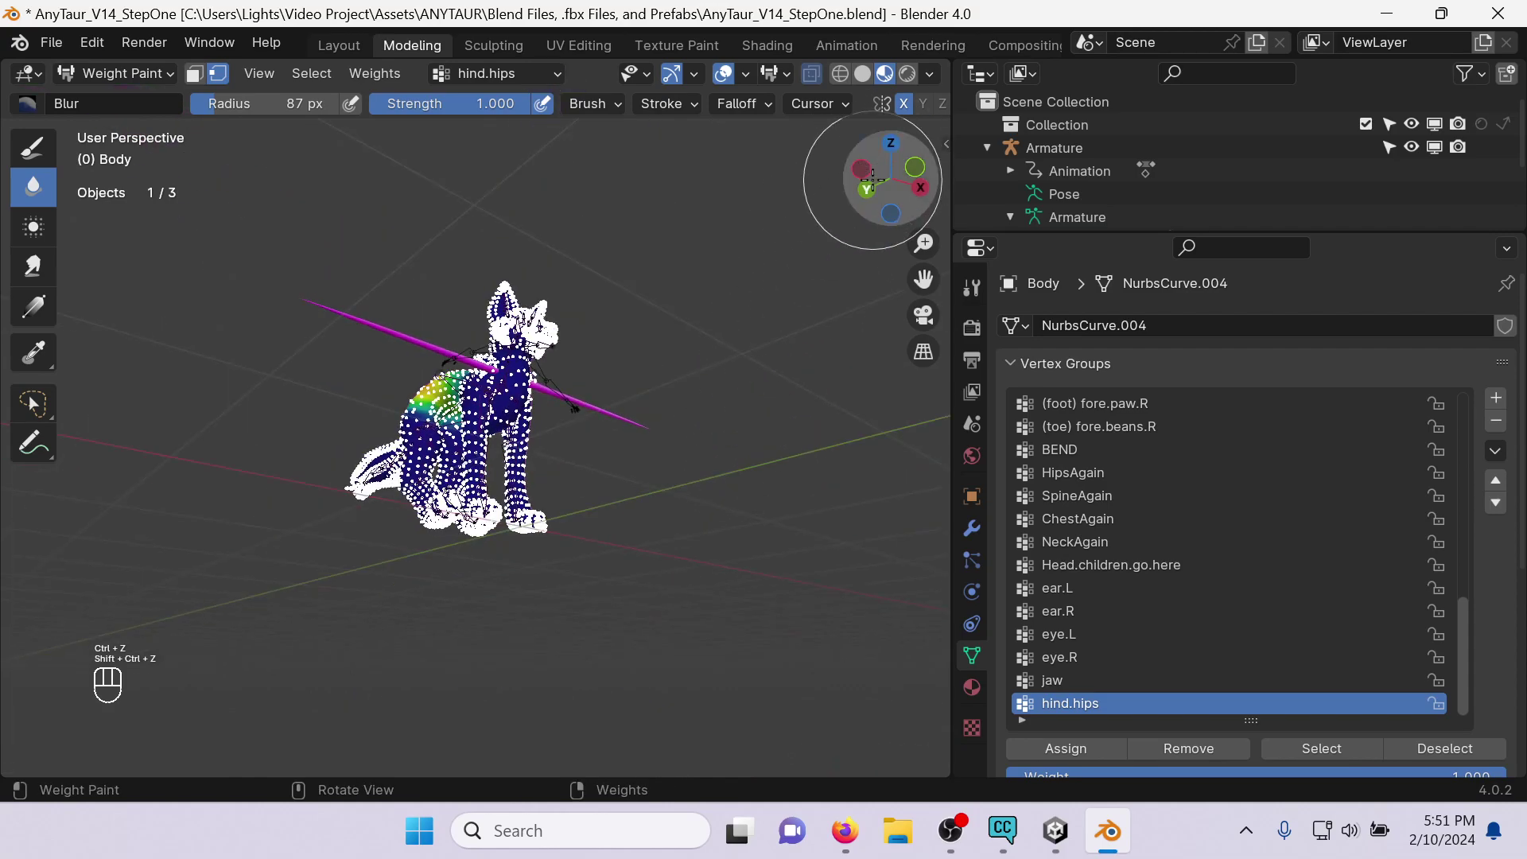
click(828, 201)
click(852, 178)
scroll(616, 258, up, 5)
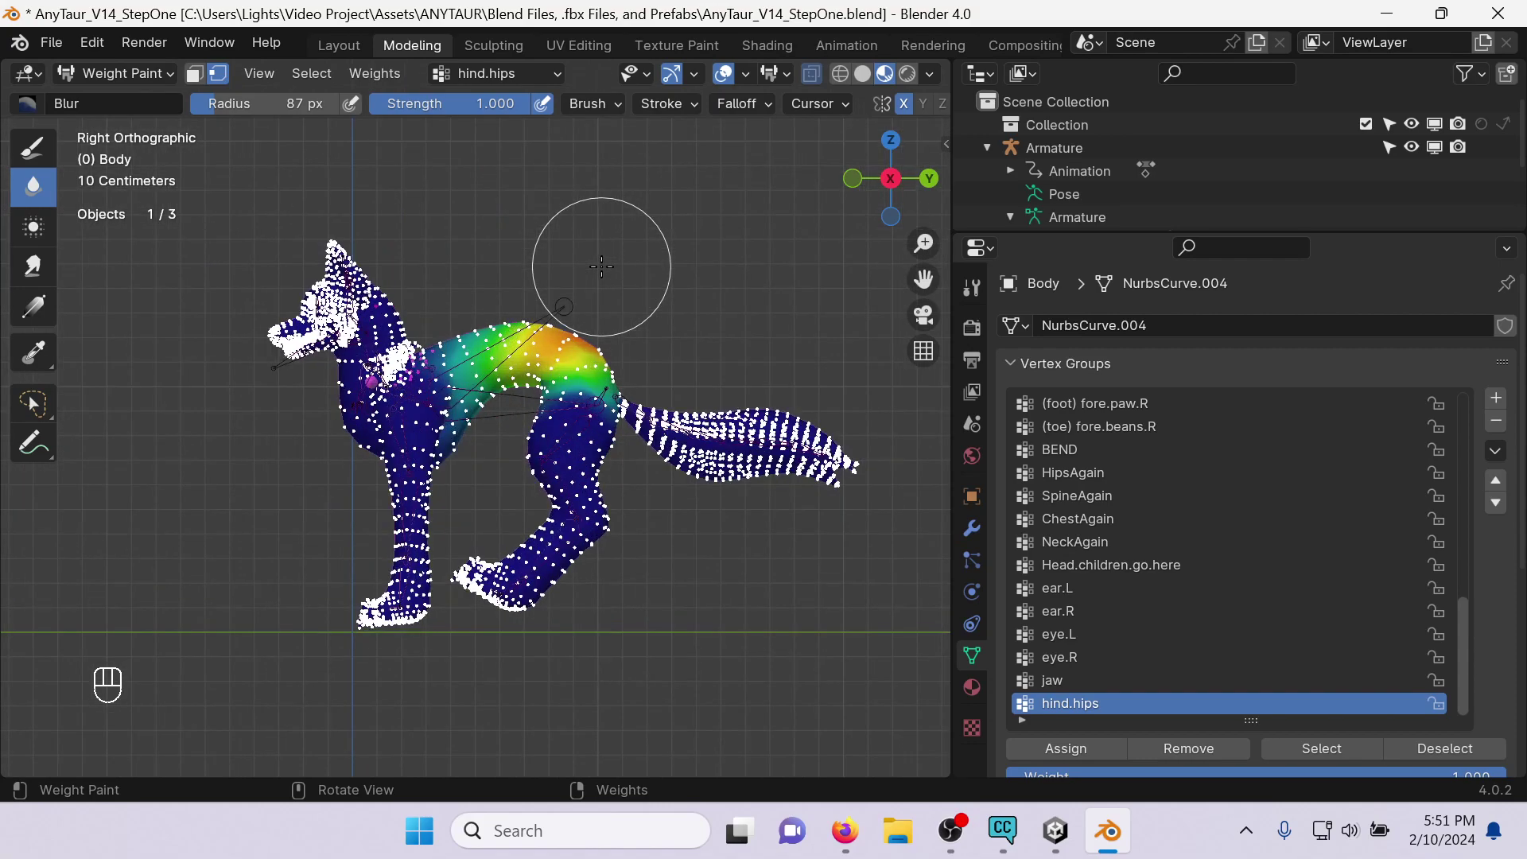
key(ctrl+s)
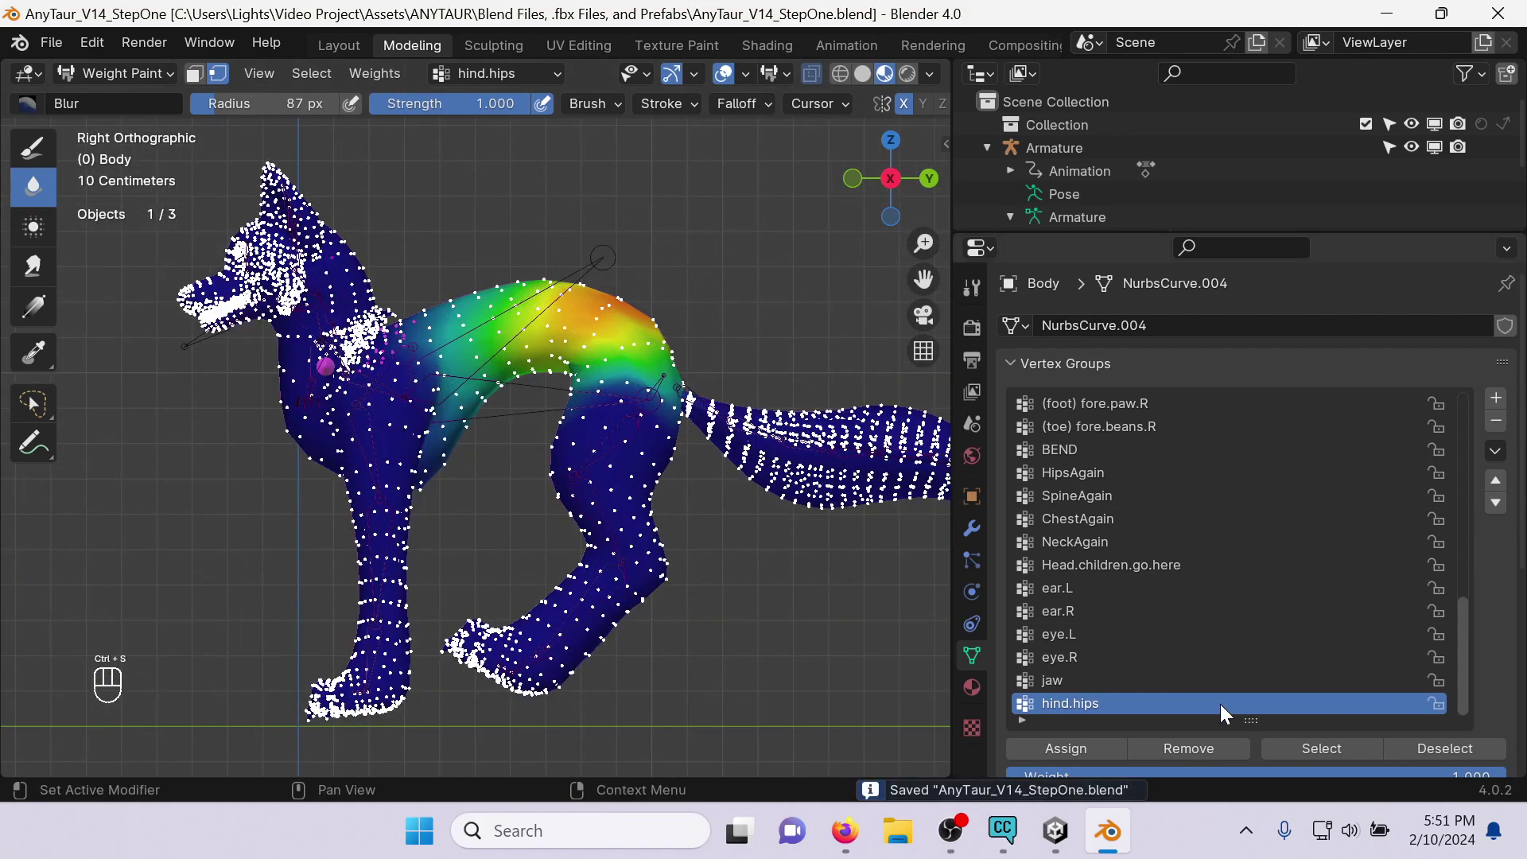
Make BEND the active vertex group and examine its weights on both flanks.
scroll(1225, 676, up, 8)
click(1123, 633)
scroll(561, 374, down, 4)
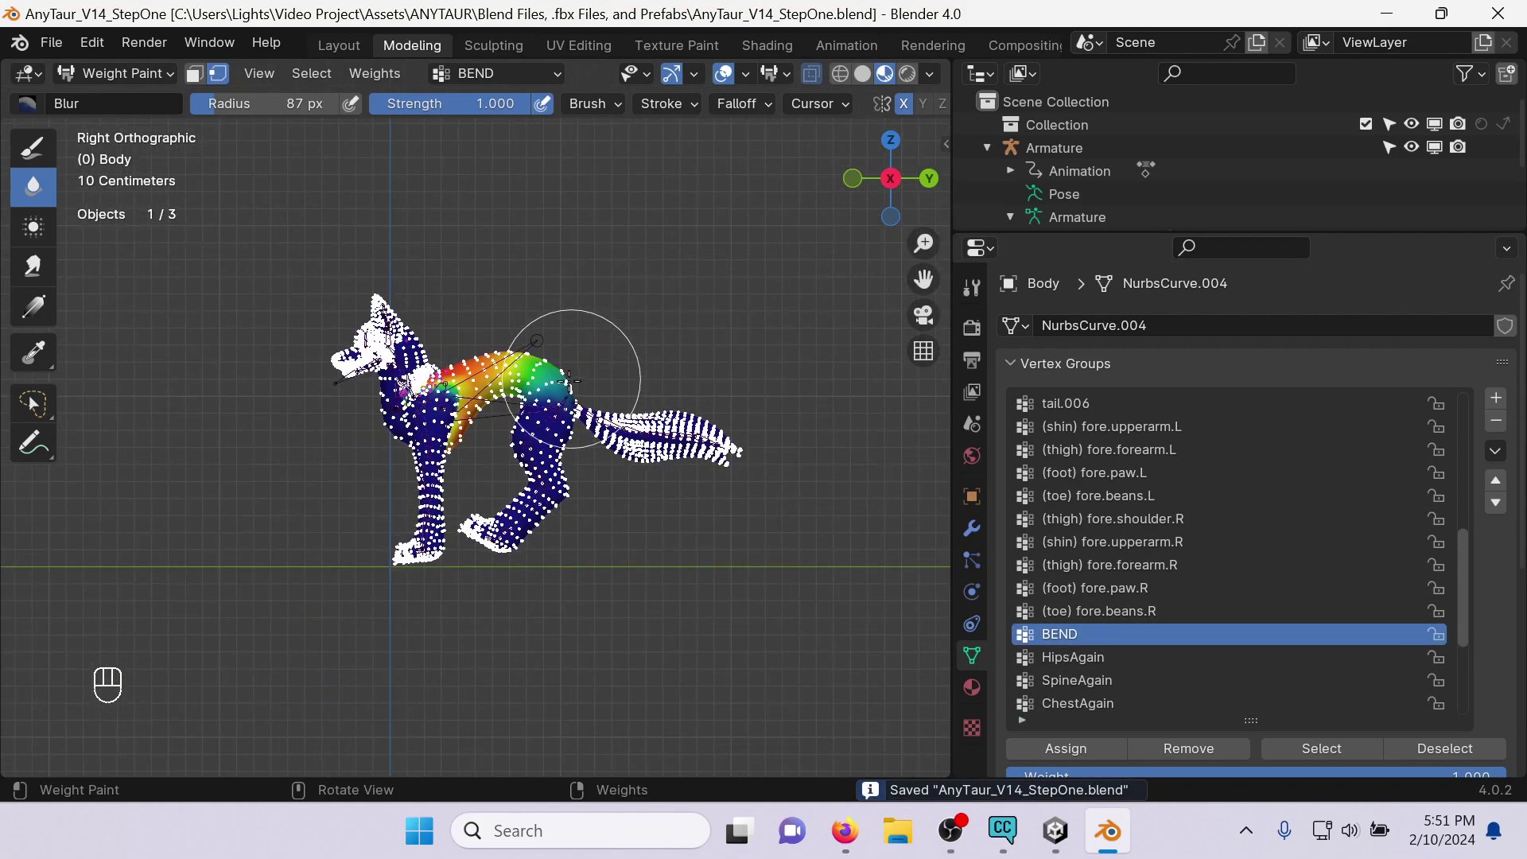
middle_drag(556, 383, 445, 383)
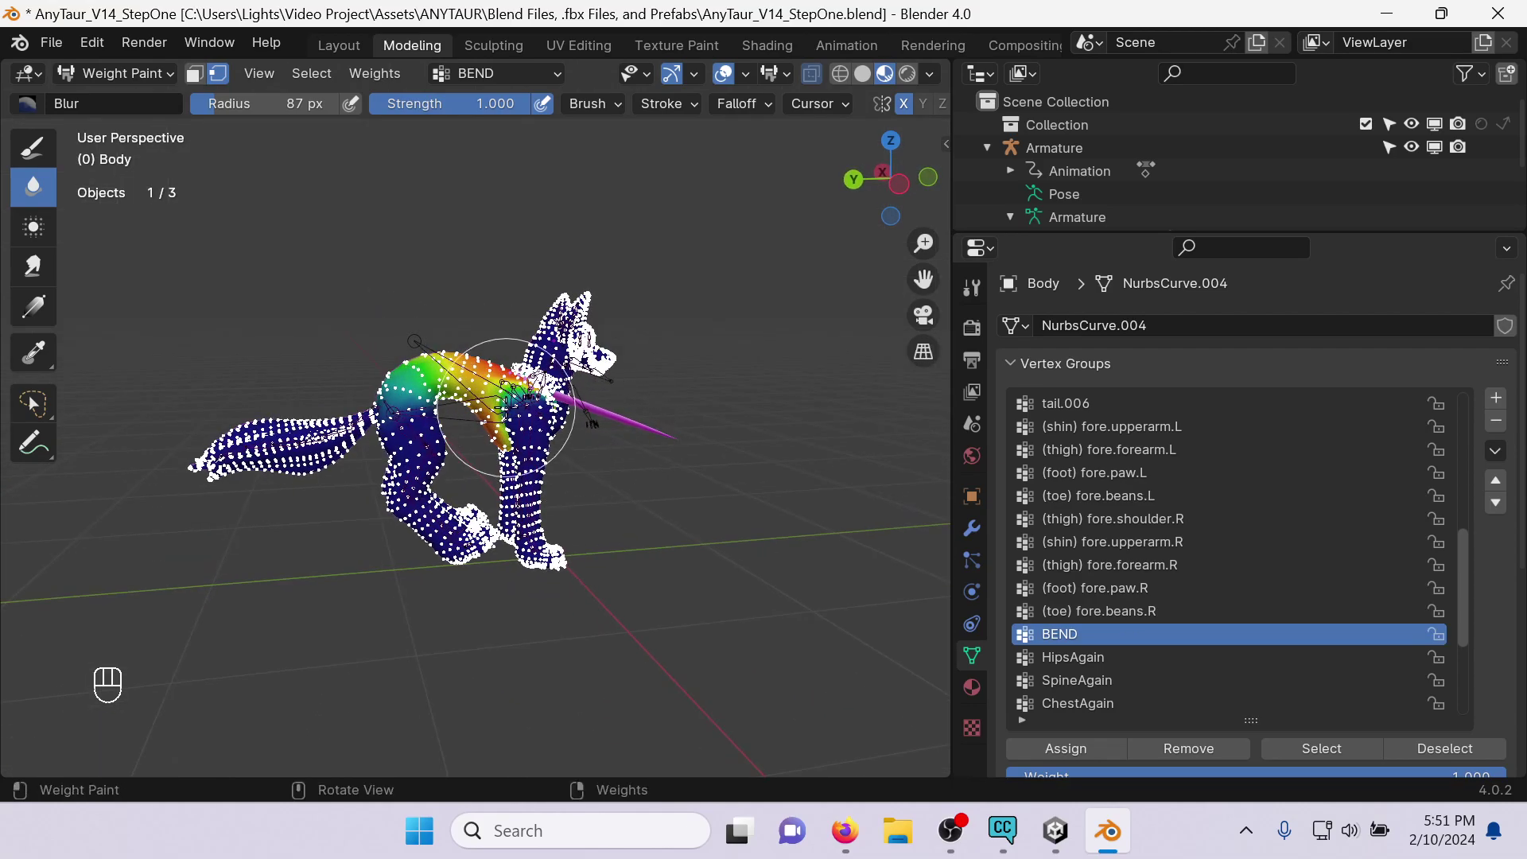
scroll(1212, 521, down, 5)
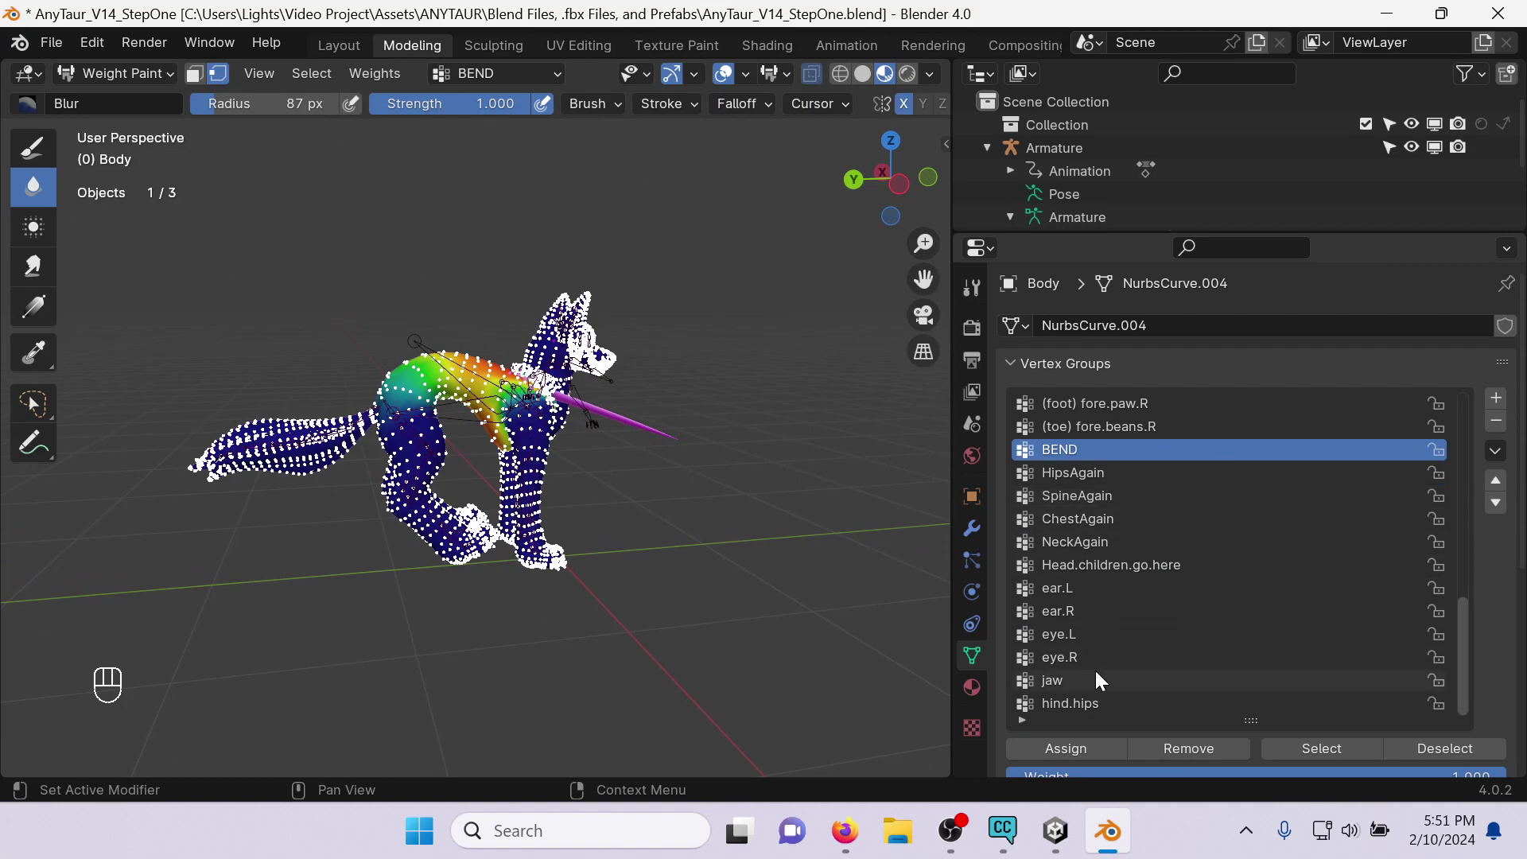
Select the hind.chest vertex group and examine its weights on the body from several angles.
scroll(1094, 668, down, 8)
click(1100, 407)
middle_drag(636, 382, 443, 324)
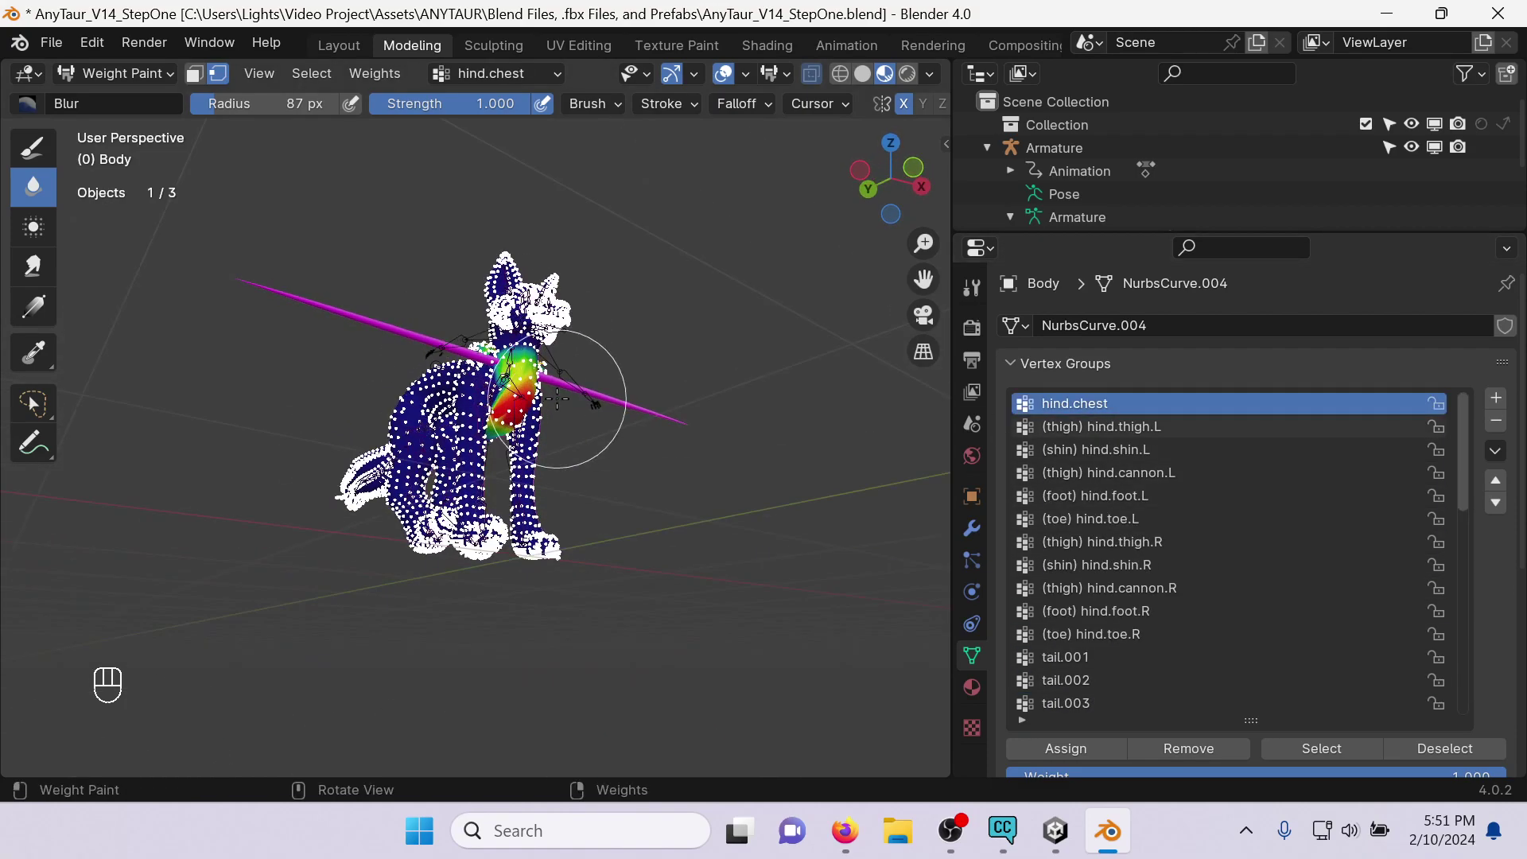
middle_drag(562, 414, 410, 416)
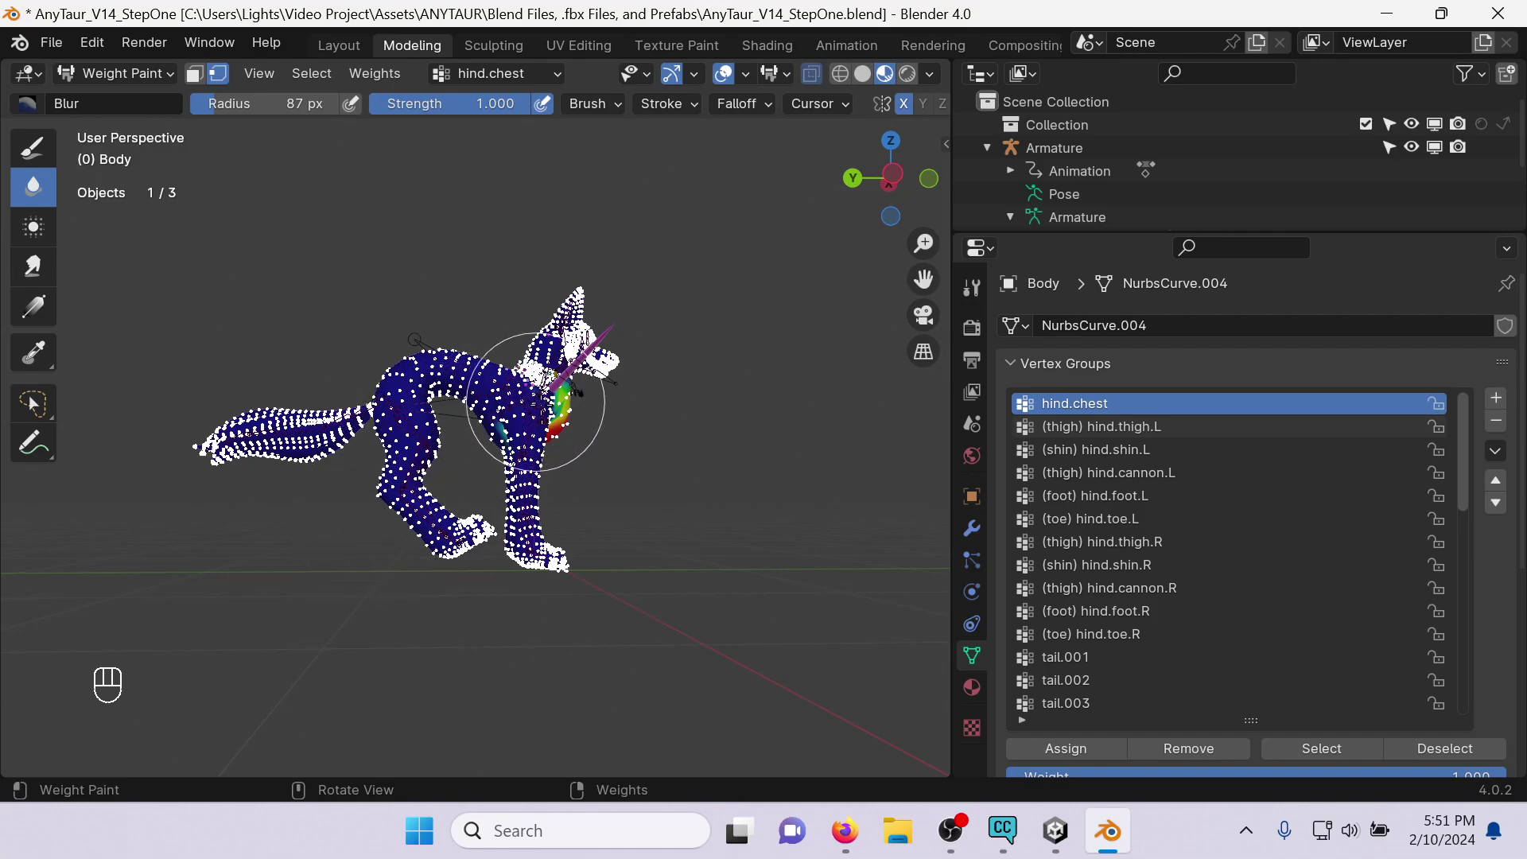
mouse_move(733, 459)
middle_down()
mouse_move(597, 403)
mouse_move(460, 394)
mouse_move(519, 356)
mouse_move(600, 555)
mouse_move(493, 445)
middle_up()
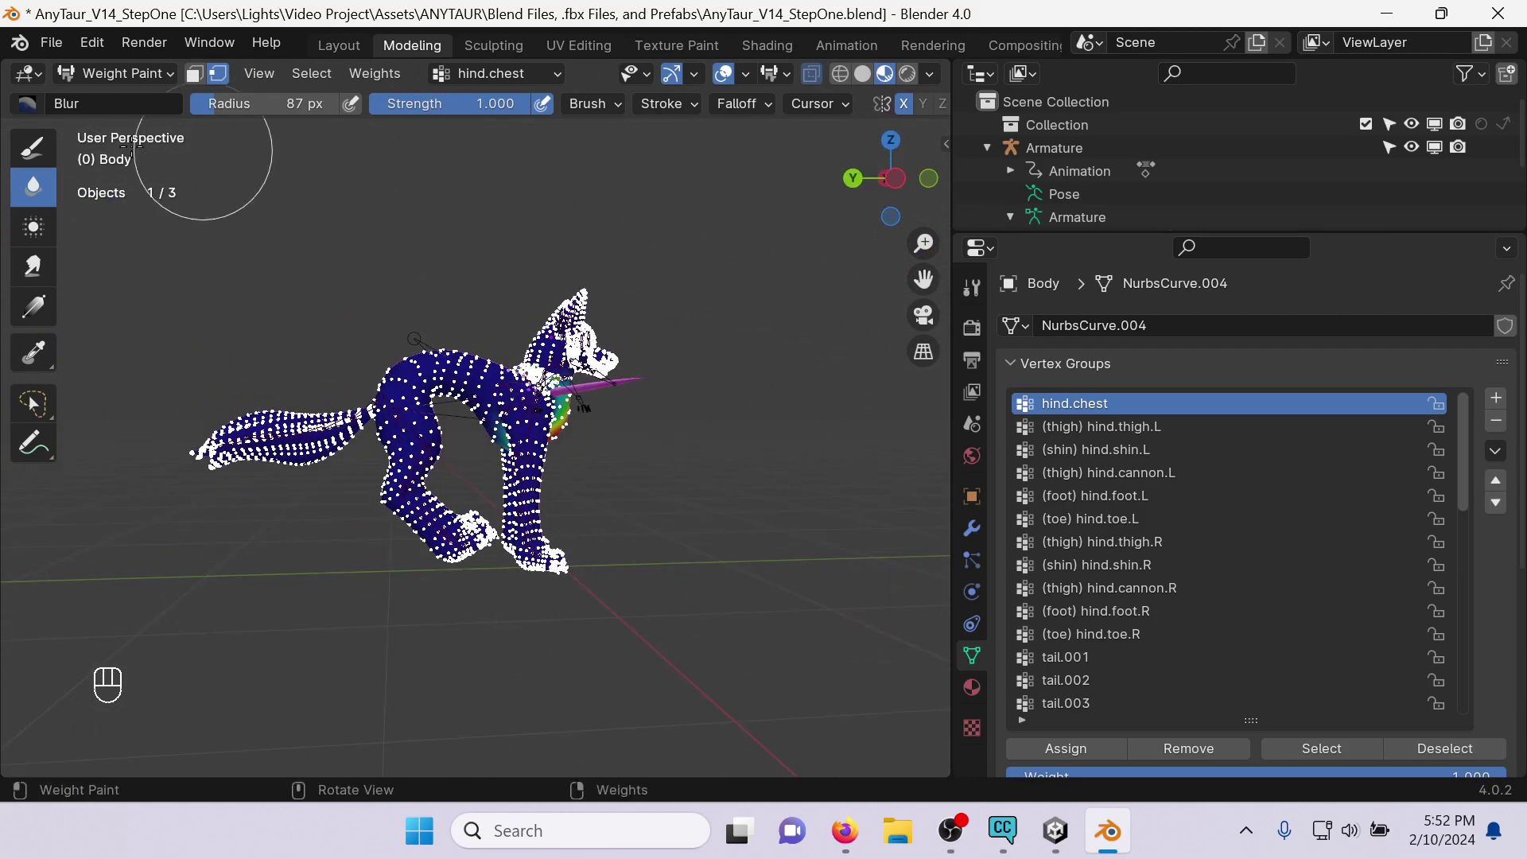
Leave Weight Paint mode, switch the armature to Pose Mode and clear the transforms of all bones.
click(75, 73)
click(120, 100)
click(513, 396)
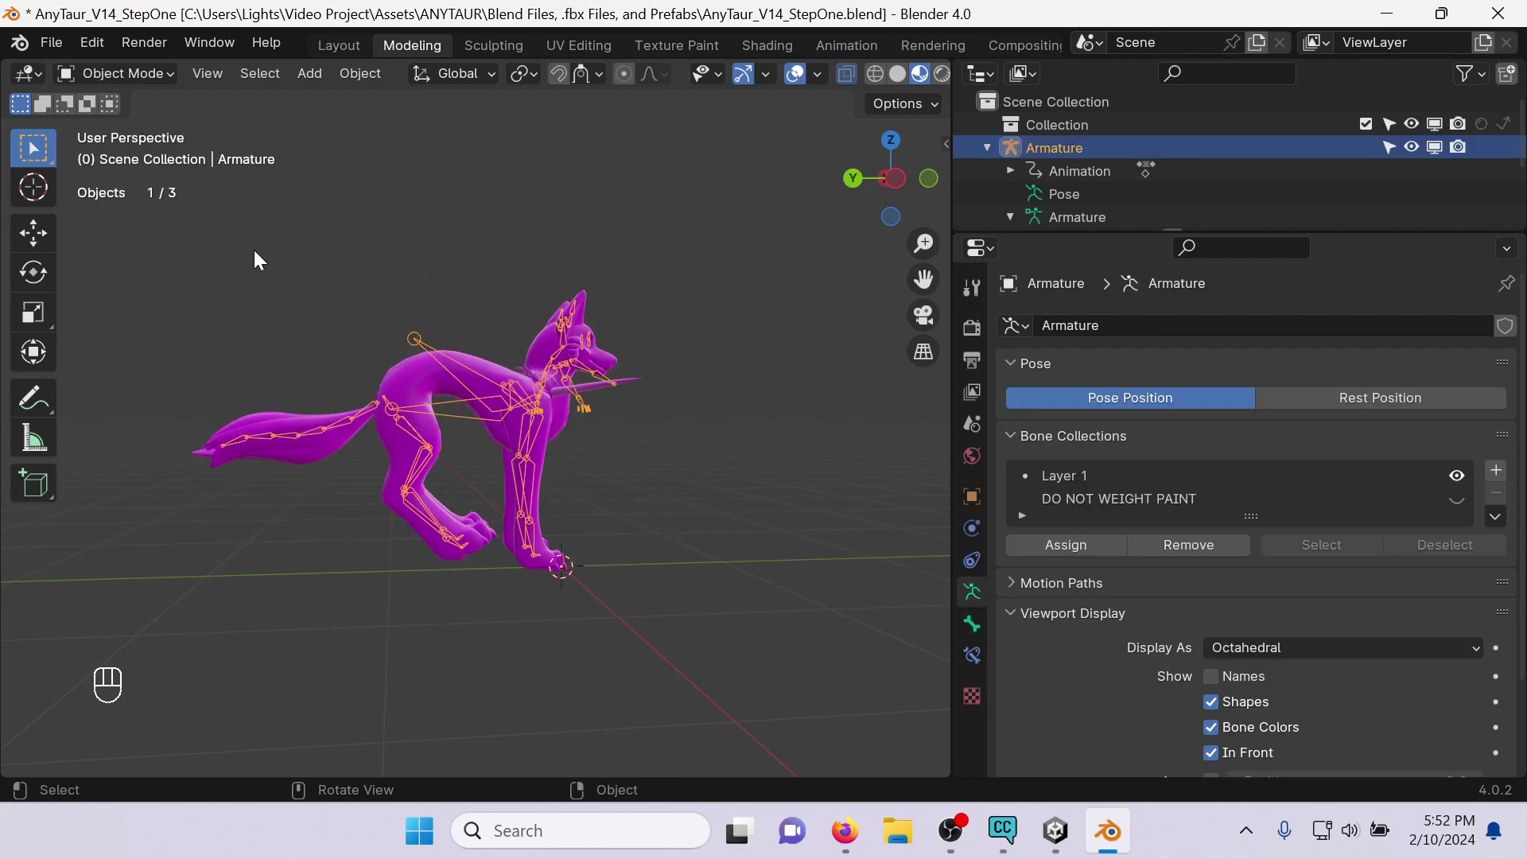
click(135, 75)
click(154, 146)
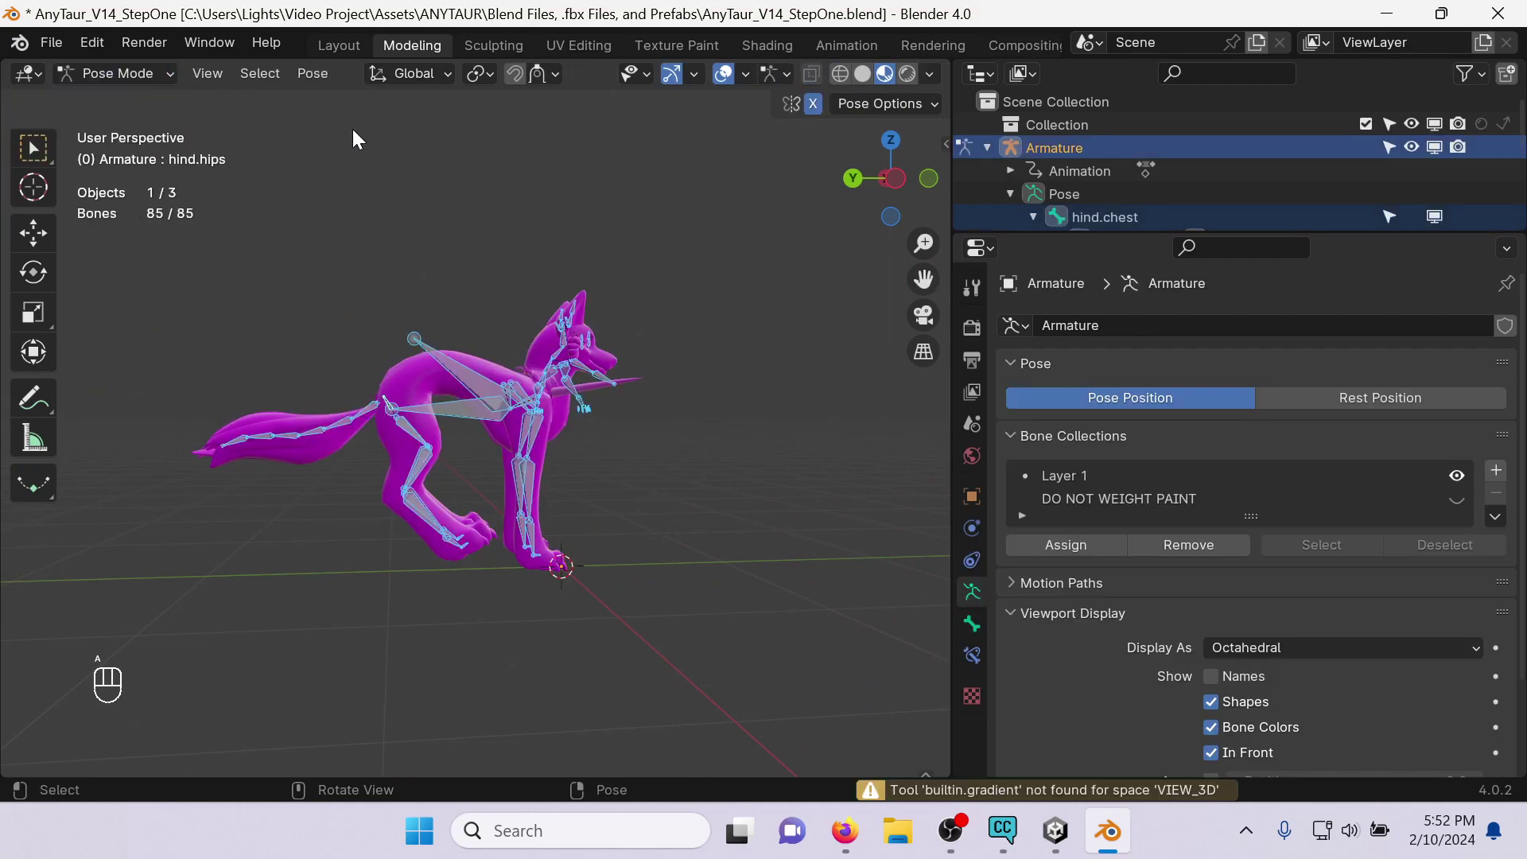
click(312, 76)
click(620, 121)
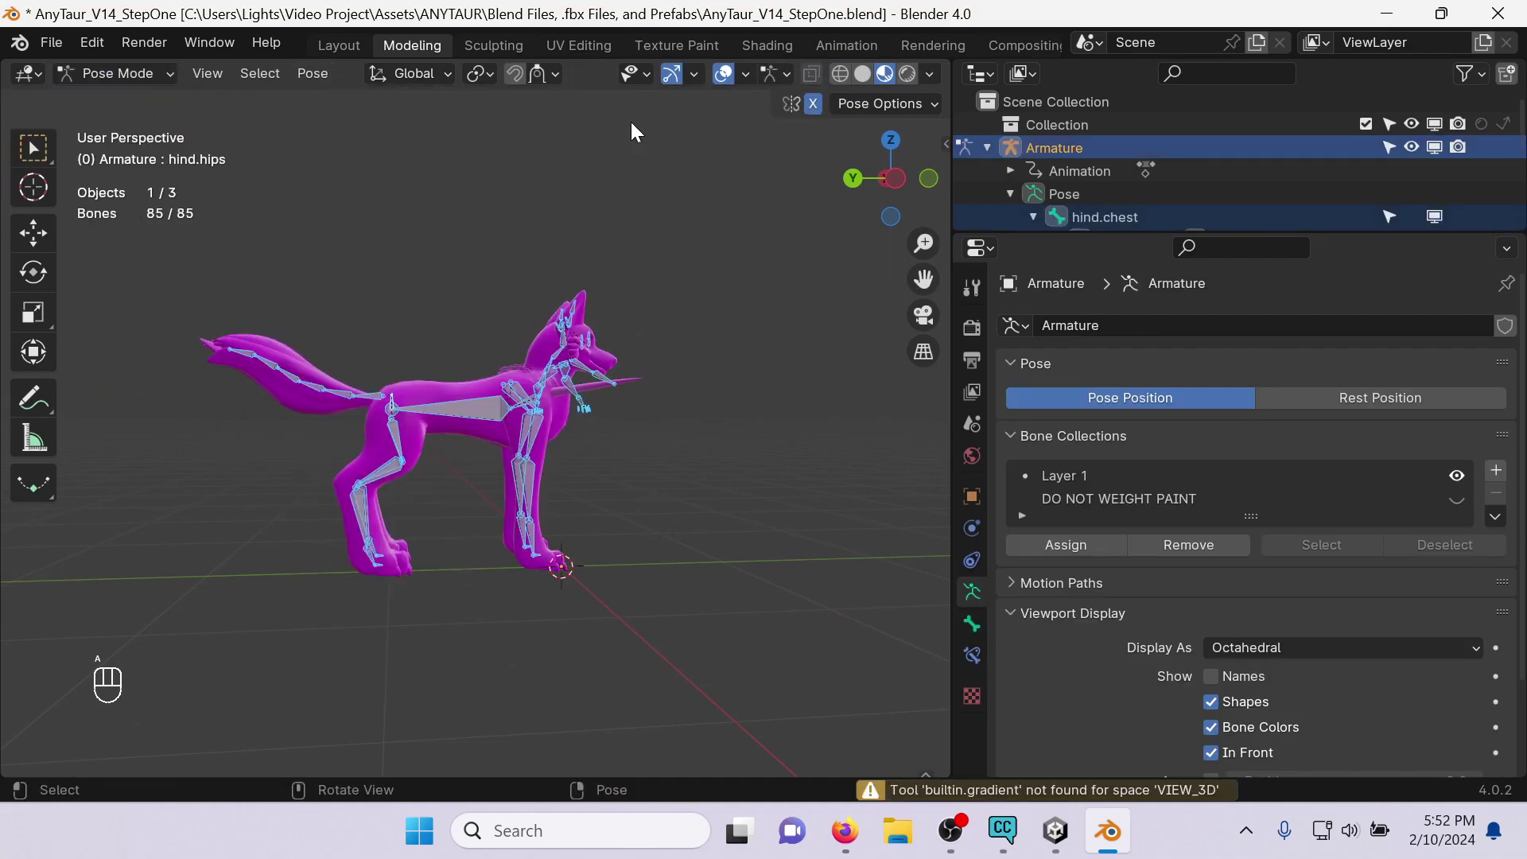
Try rotating only the BEND bone about -61° in the side view and undo the rotation.
click(892, 178)
scroll(660, 416, up, 3)
click(509, 404)
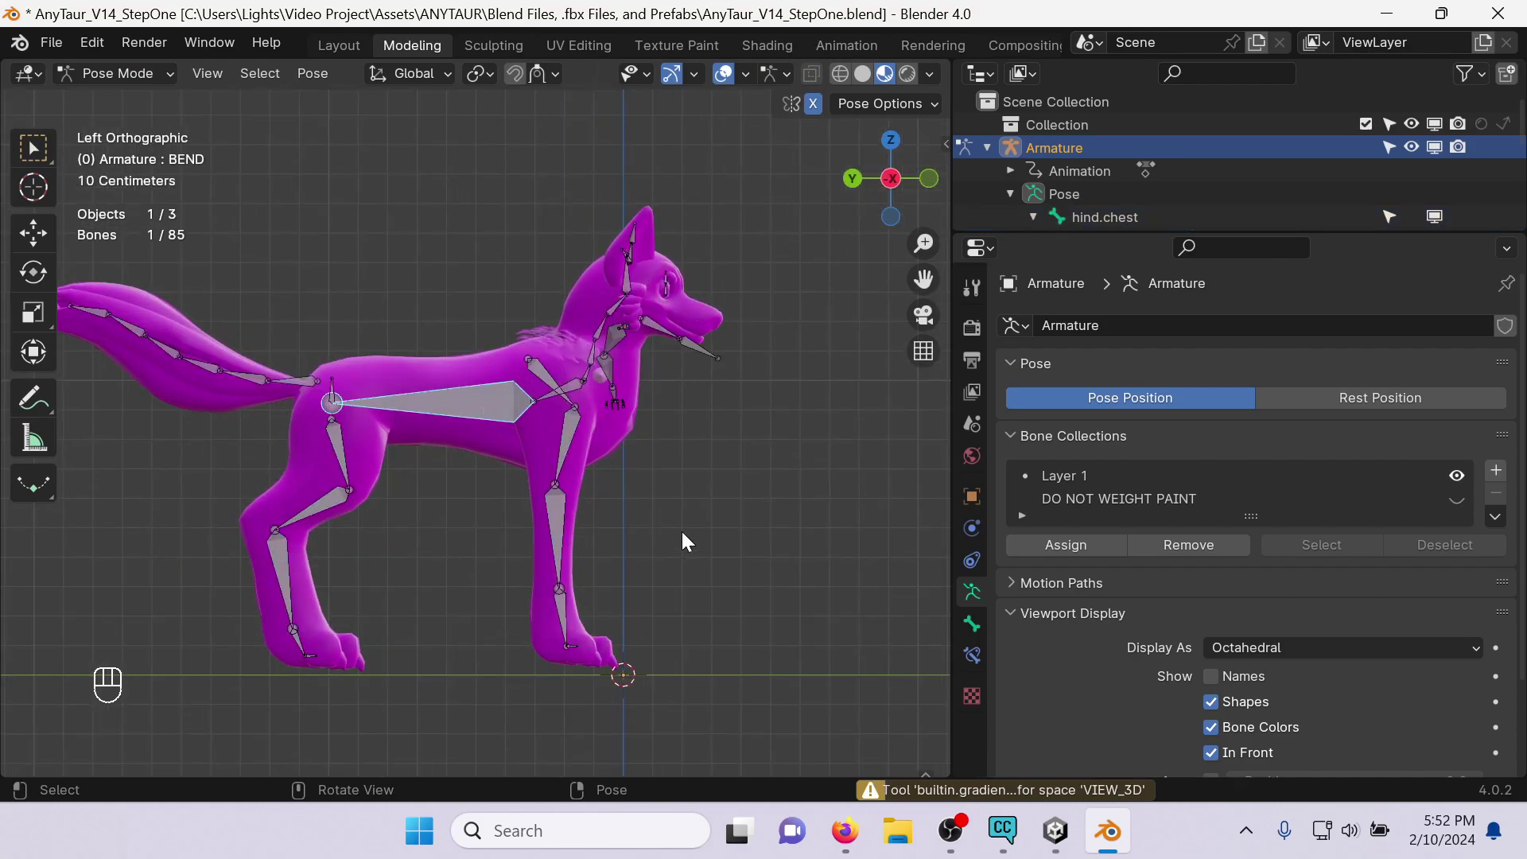
key(r)
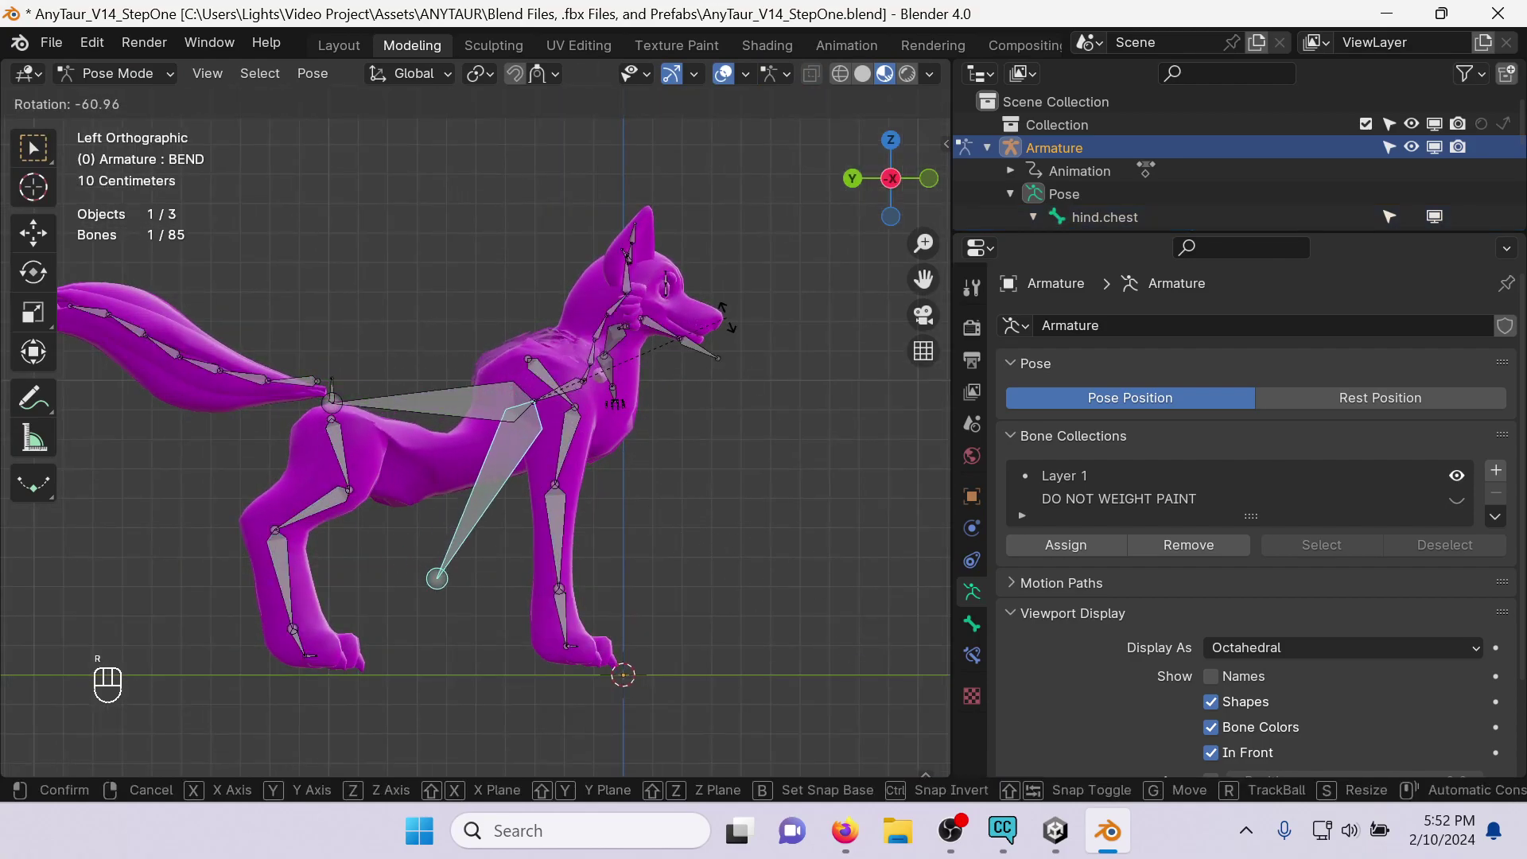
click(727, 317)
key(ctrl+z)
Rotate the hind.spine bone about -68° in the side view and swing the BEND bone partway down behind it.
click(450, 401)
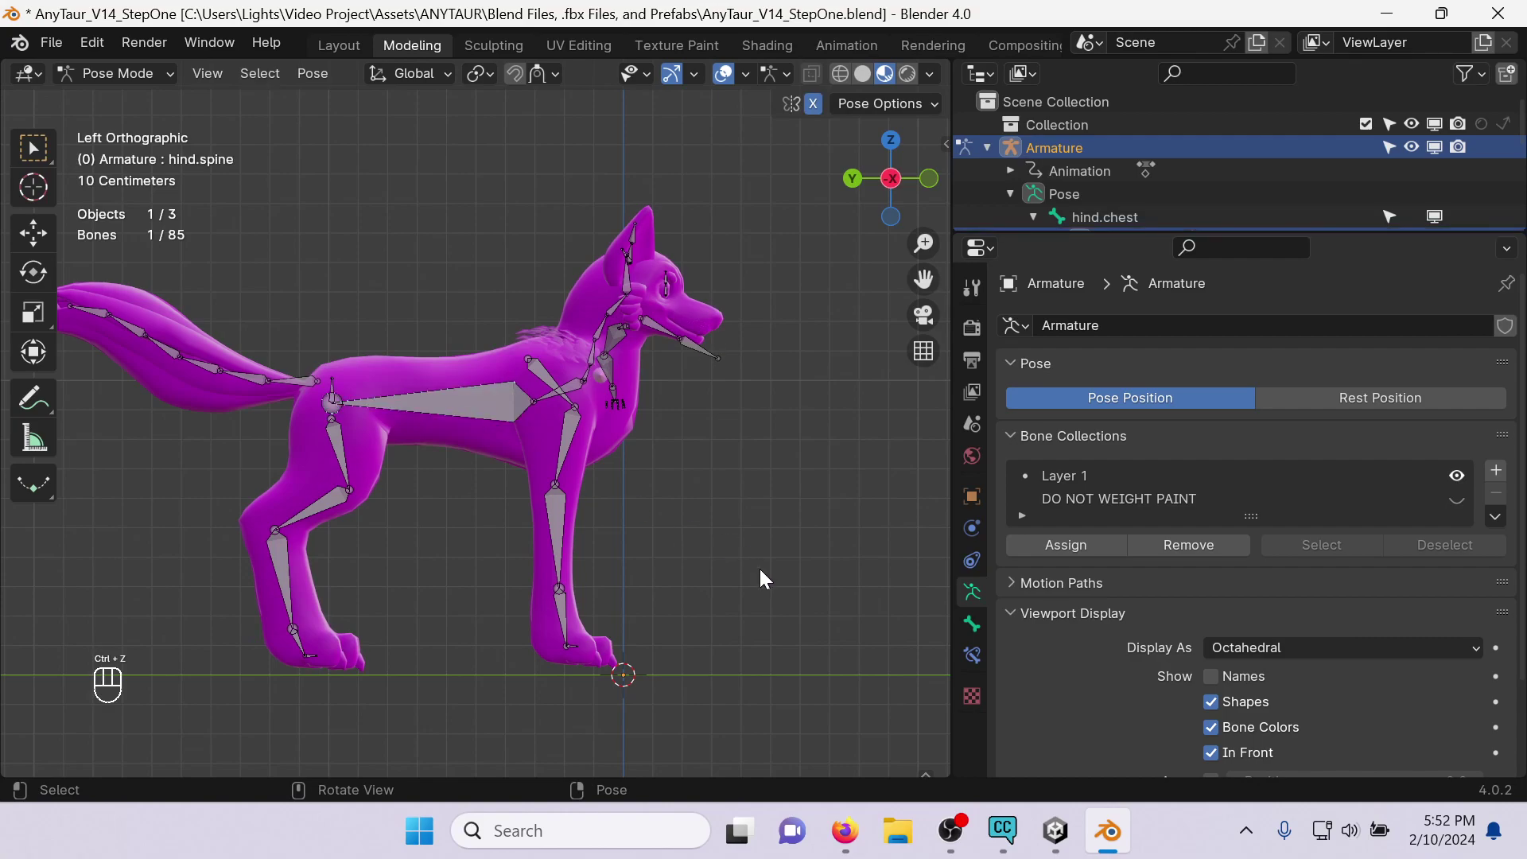
key(r)
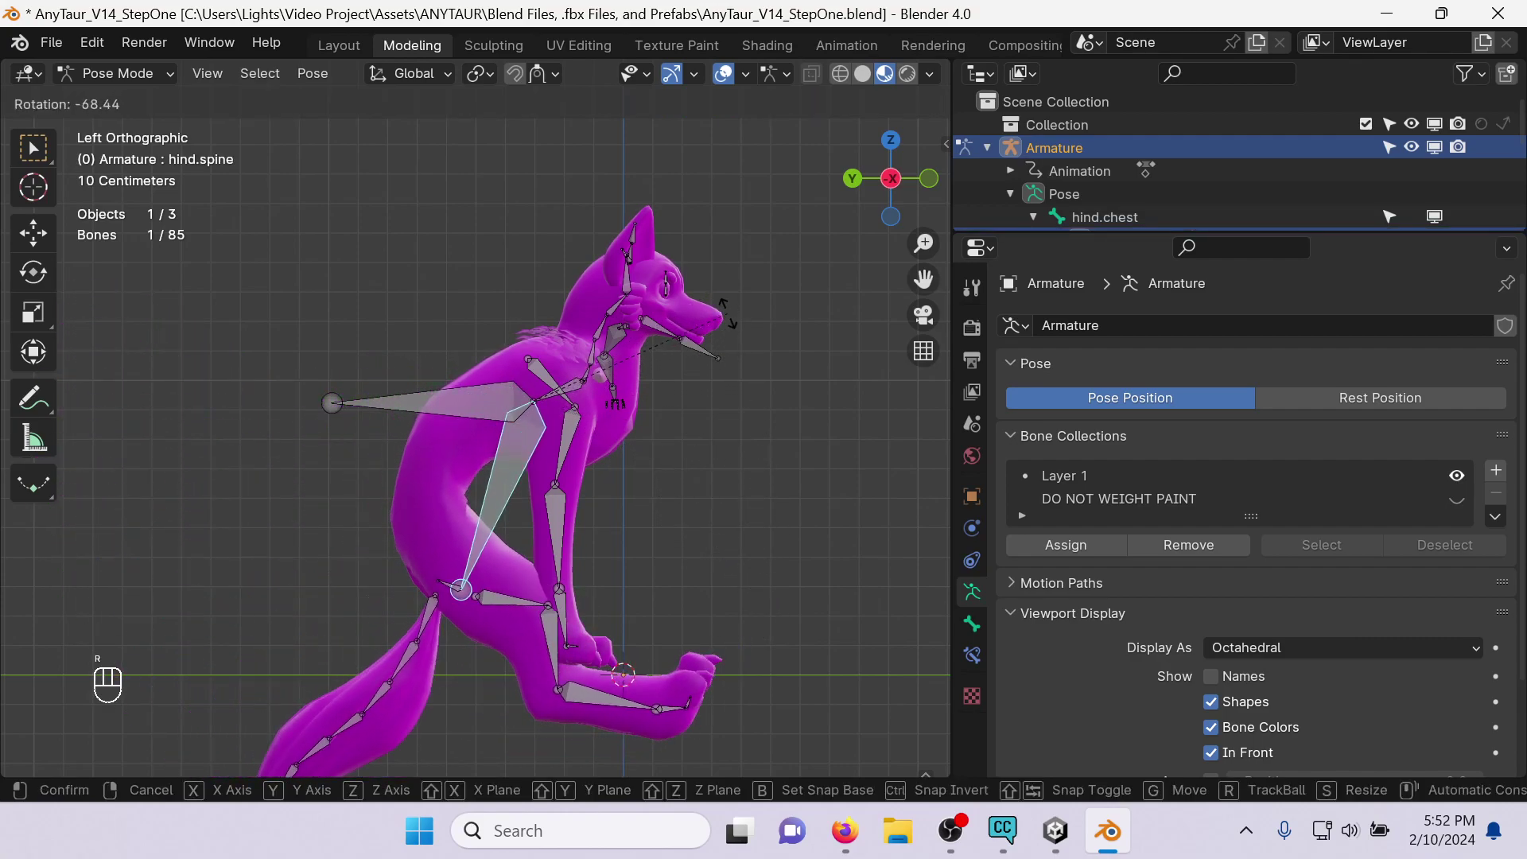
click(503, 395)
click(503, 395)
key(r)
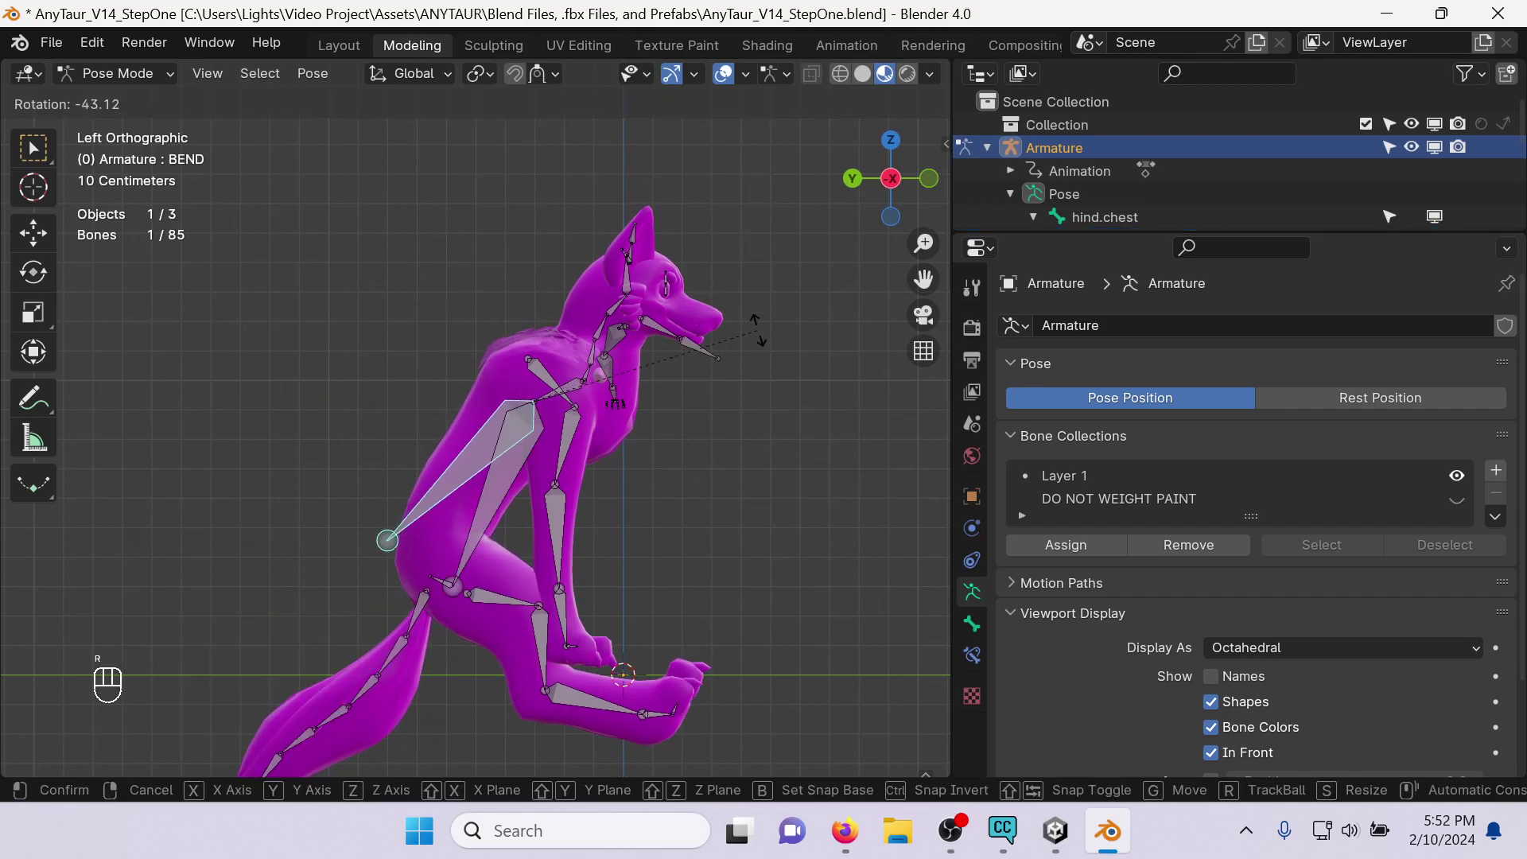
click(784, 390)
Rotate the hind.hips bone about 12° and fine-tune the rotation of the hind.spine bone for the sitting pose.
click(433, 578)
key(r)
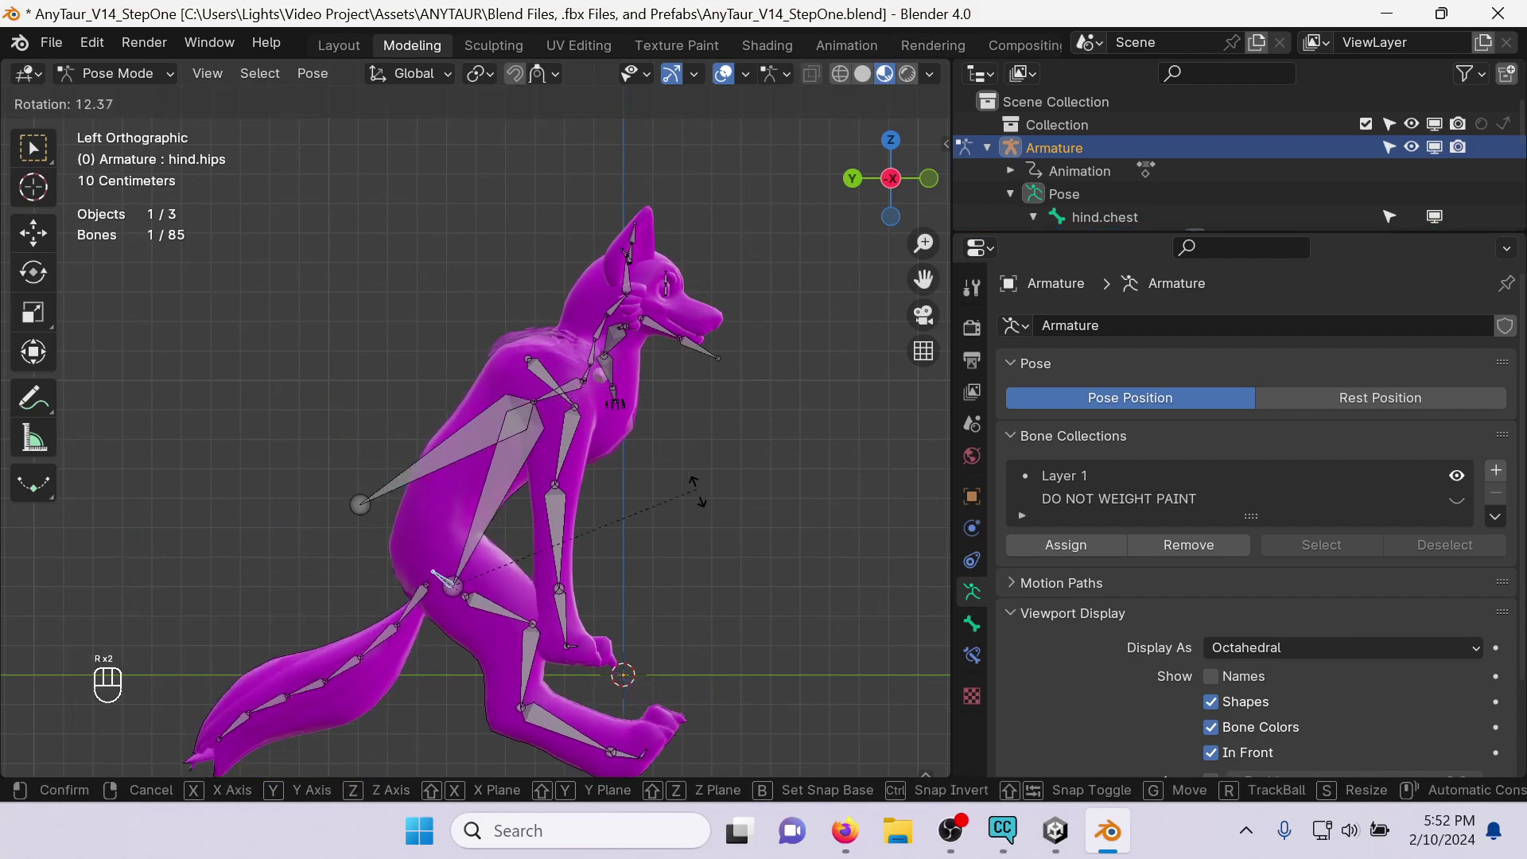
click(631, 484)
click(523, 461)
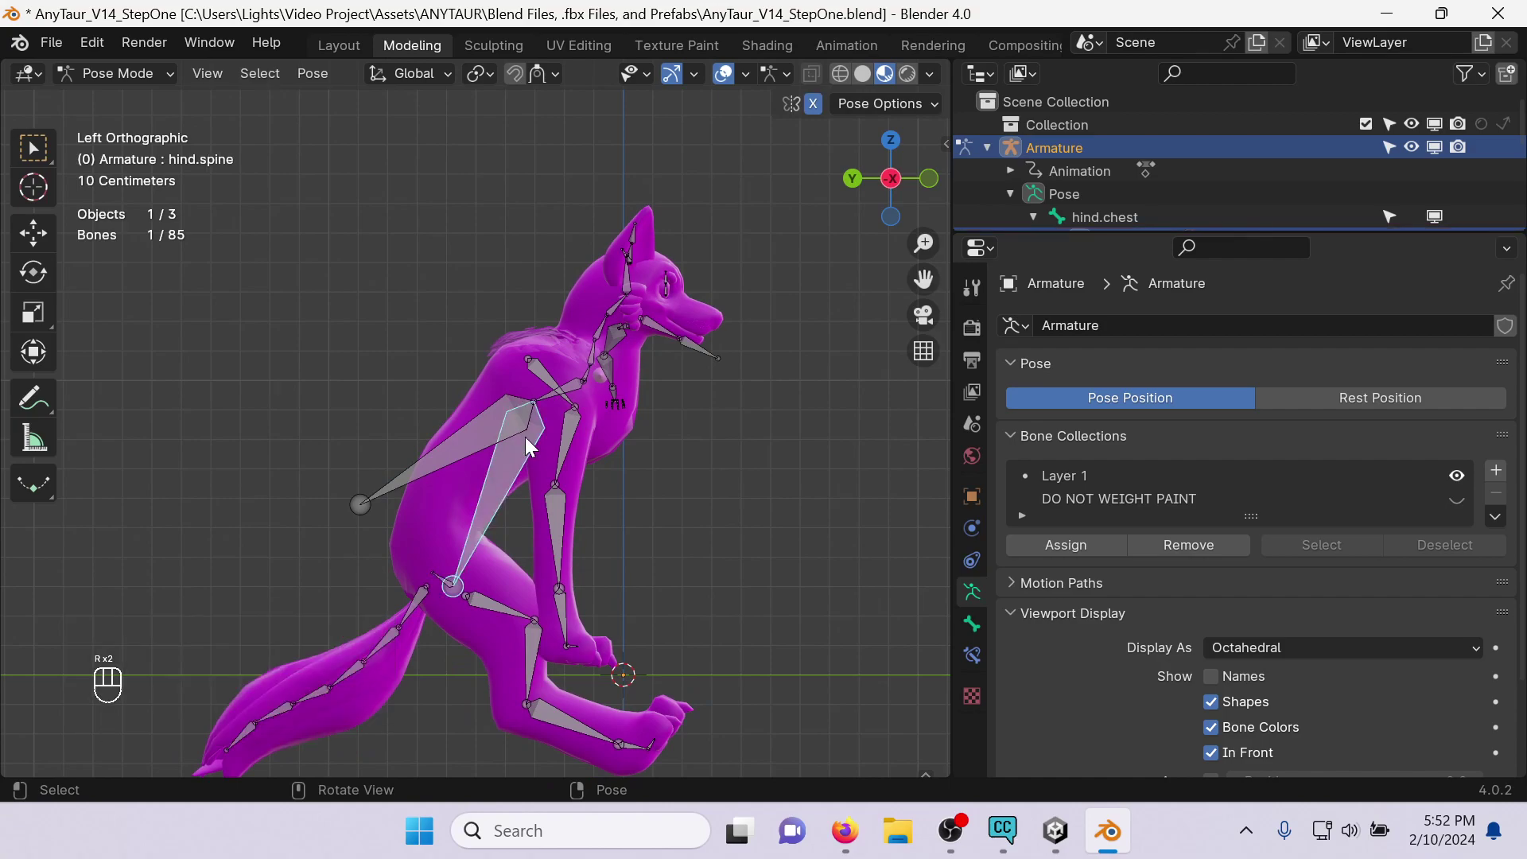
key(r)
click(500, 609)
Fold the hind legs by rotating hind.thigh.R about -73°, hind.shin.R about 55° and hind.cannon.R about -3.6°.
click(499, 610)
key(r)
key(r)
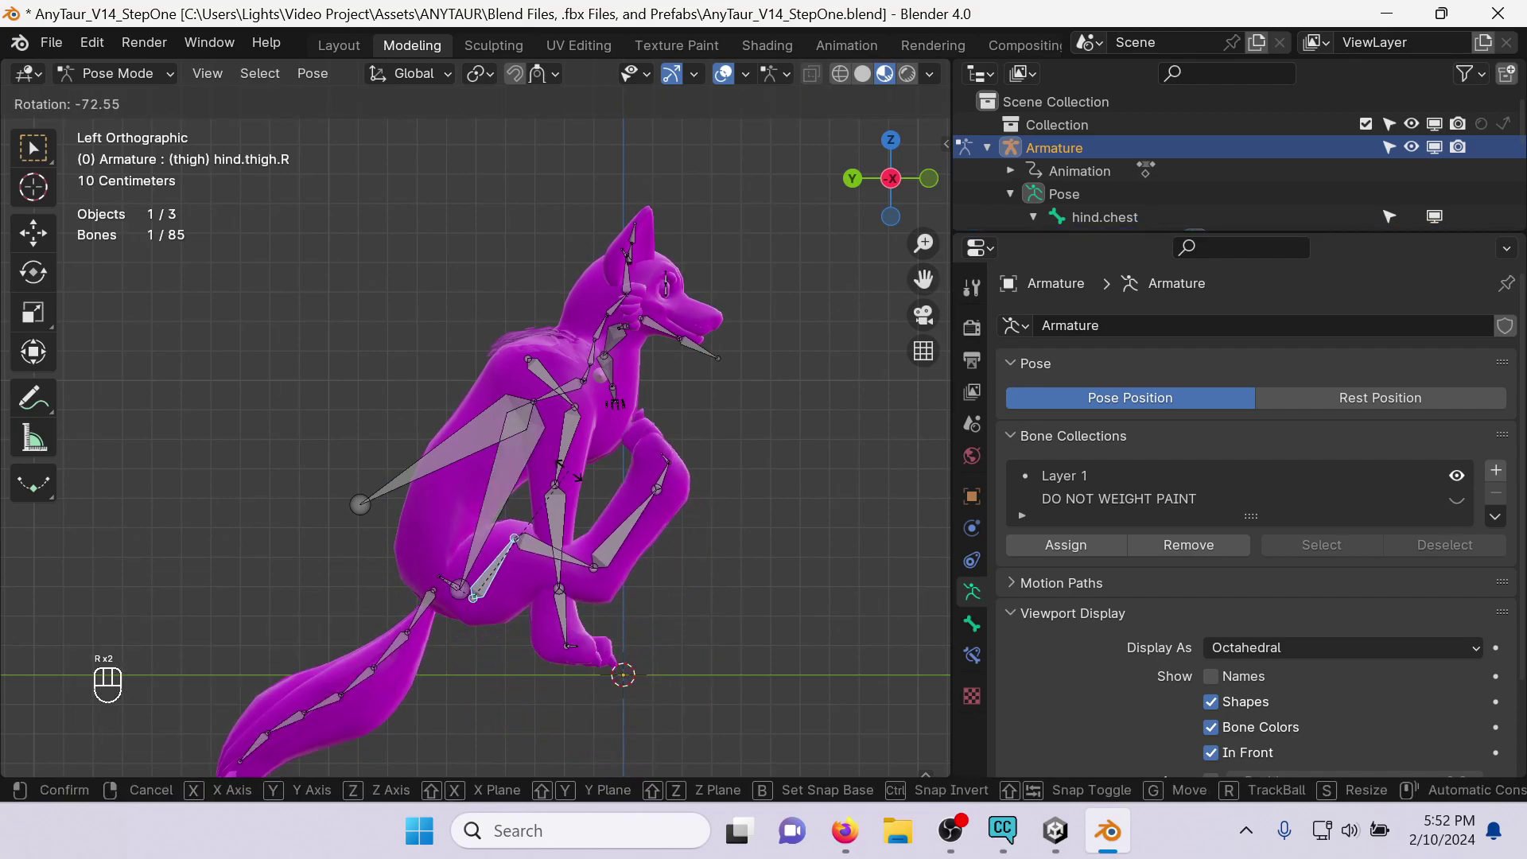
click(557, 517)
click(531, 558)
key(r)
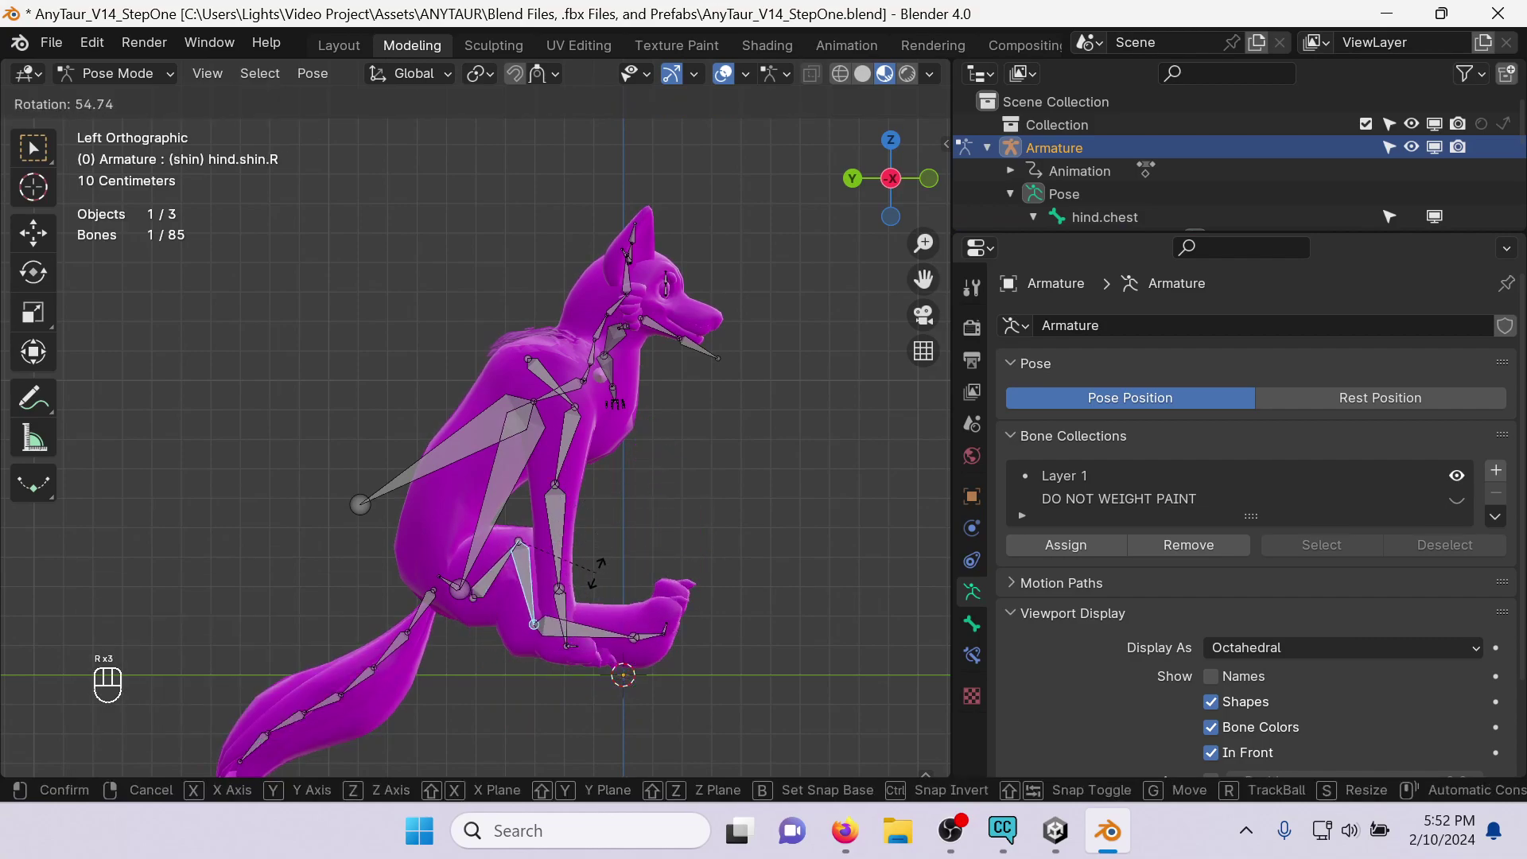
click(596, 573)
click(543, 620)
key(r)
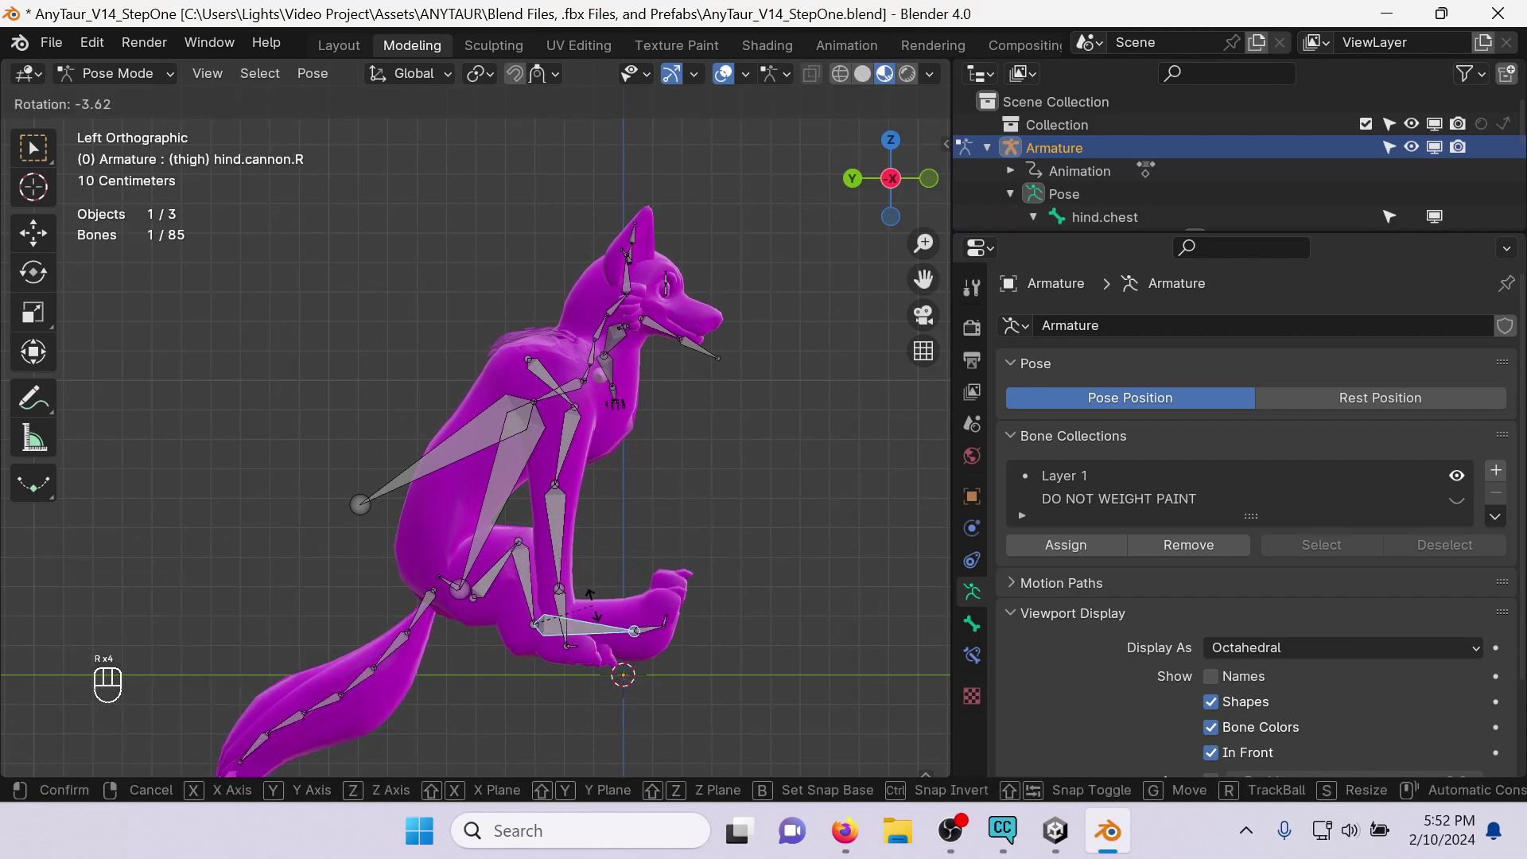
click(595, 611)
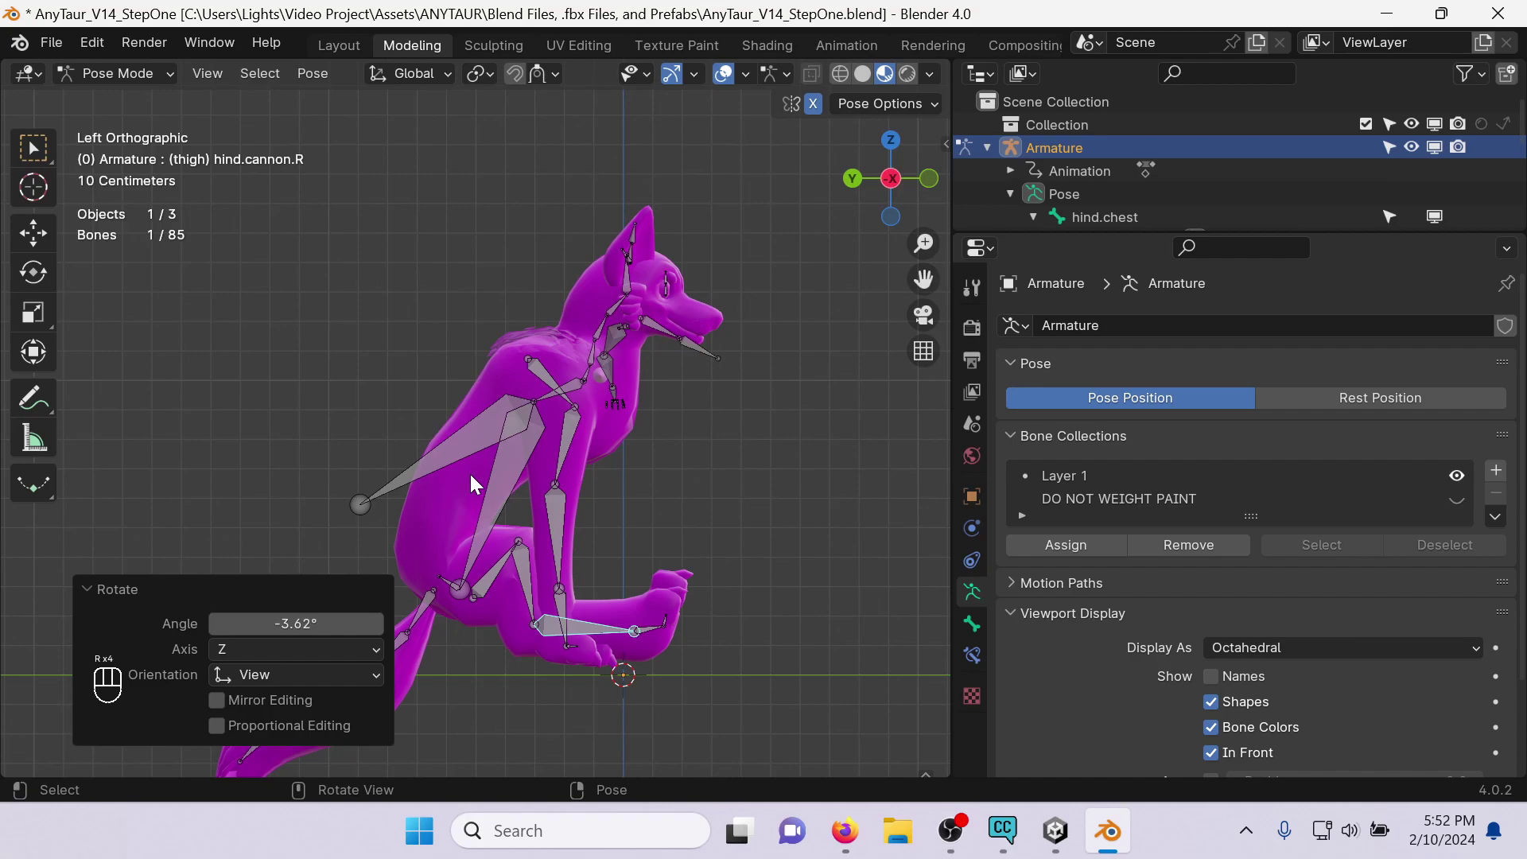
Raise the tail off the ground by rotating tail.001 about 55° and tail.002 about 11.8°.
scroll(470, 474, down, 2)
click(442, 553)
key(r)
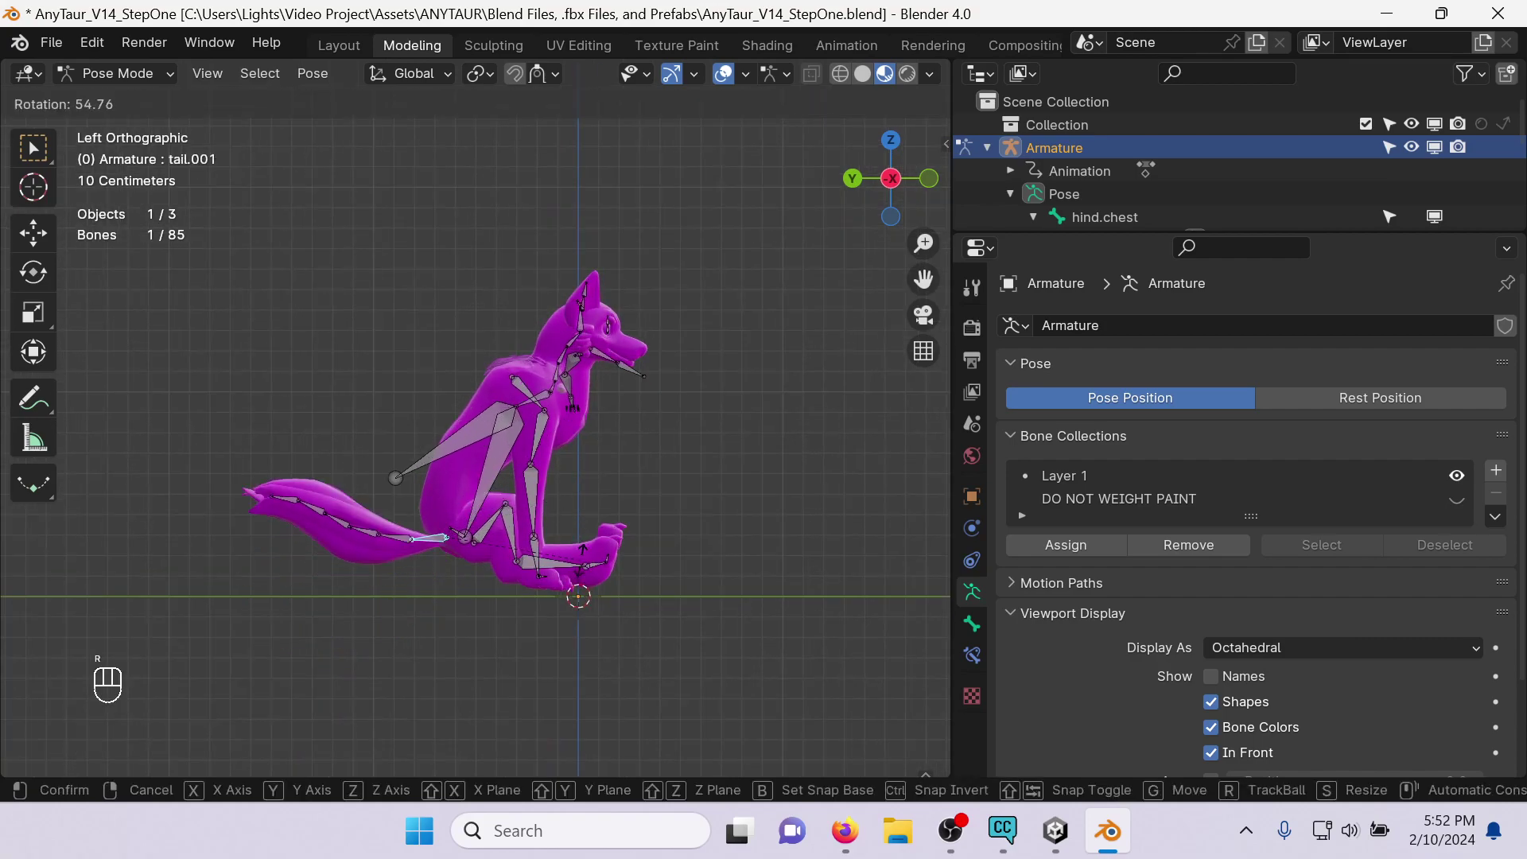
click(455, 507)
click(405, 548)
key(r)
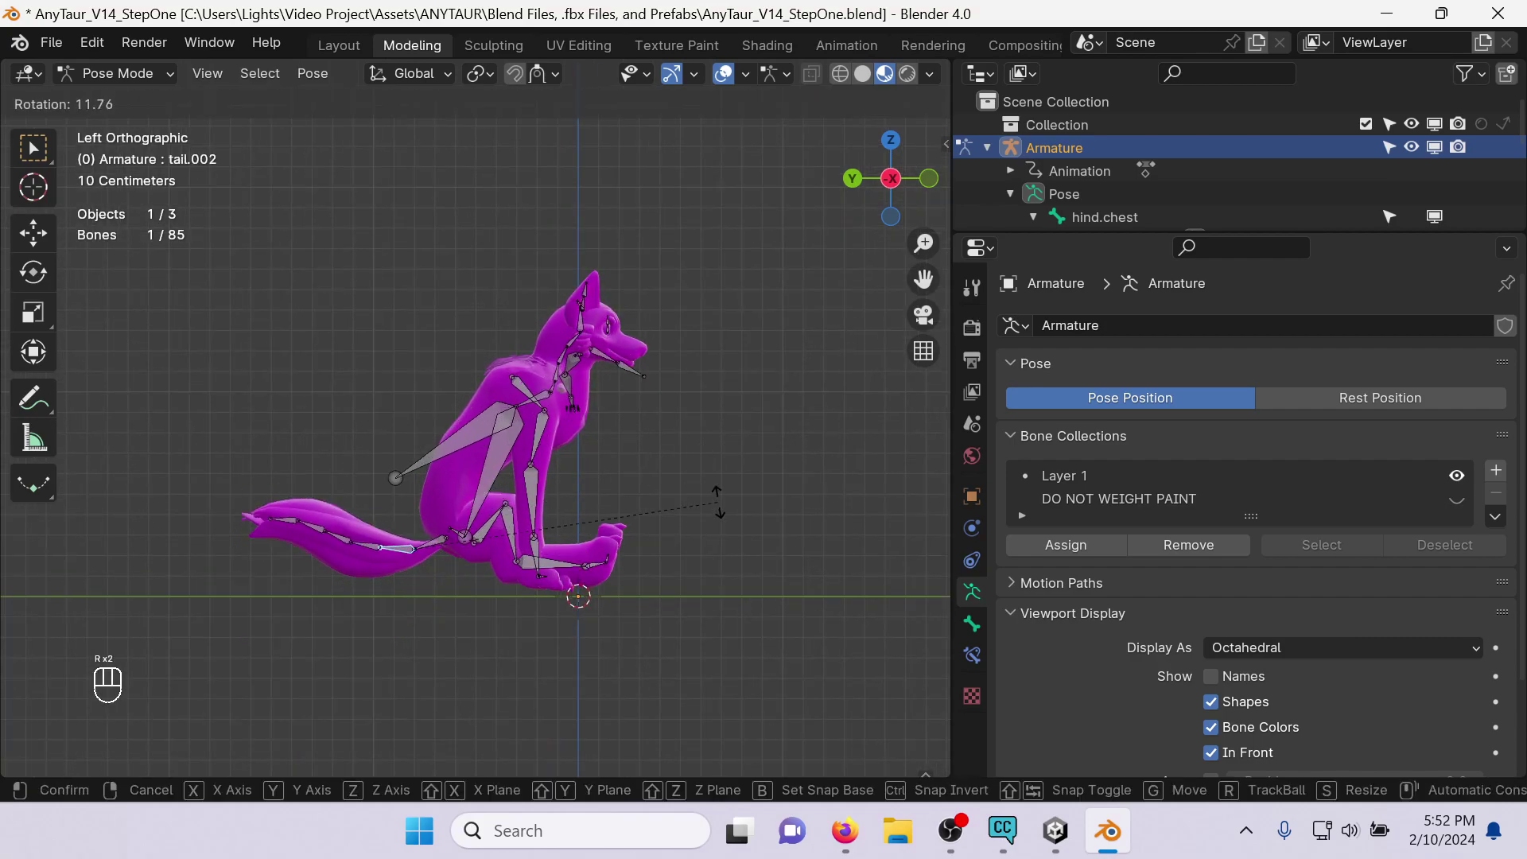
click(719, 501)
Examine the sitting pose from the side and at an angle for deformation problems.
middle_drag(659, 494, 554, 449)
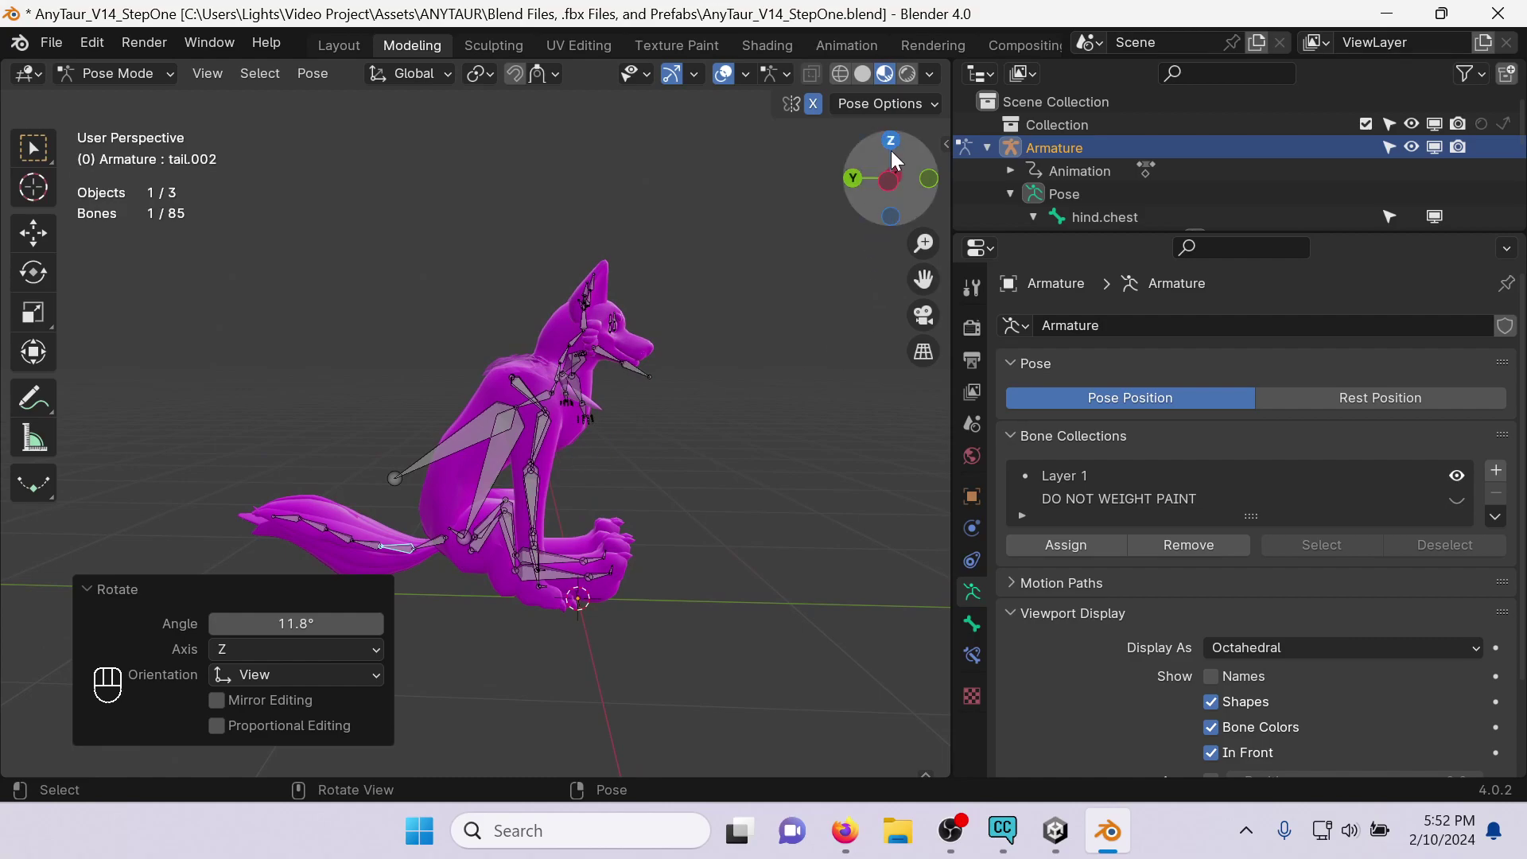
click(889, 180)
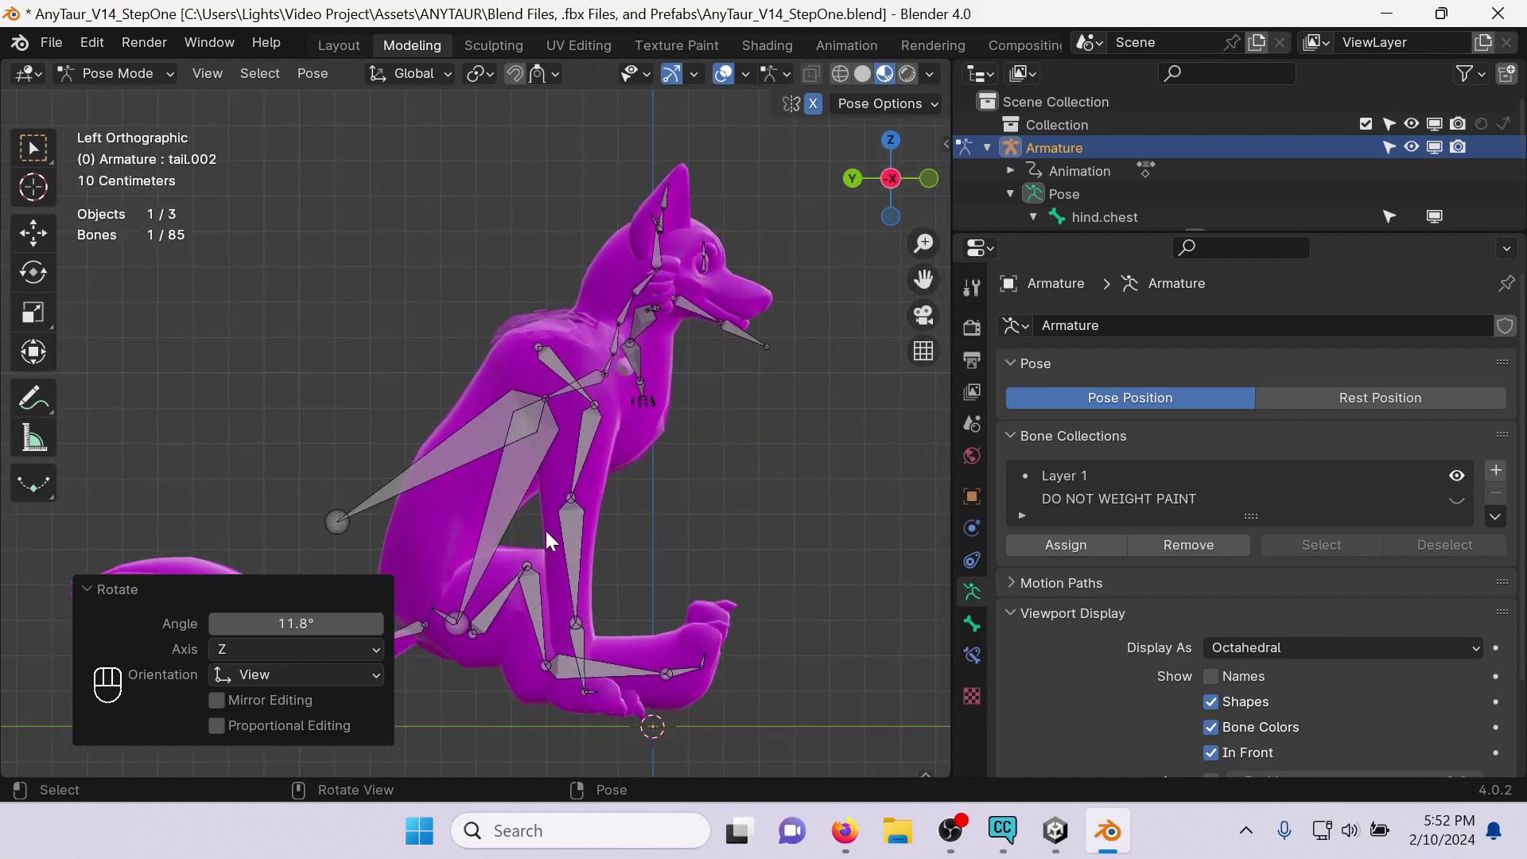
middle_drag(557, 528, 557, 569)
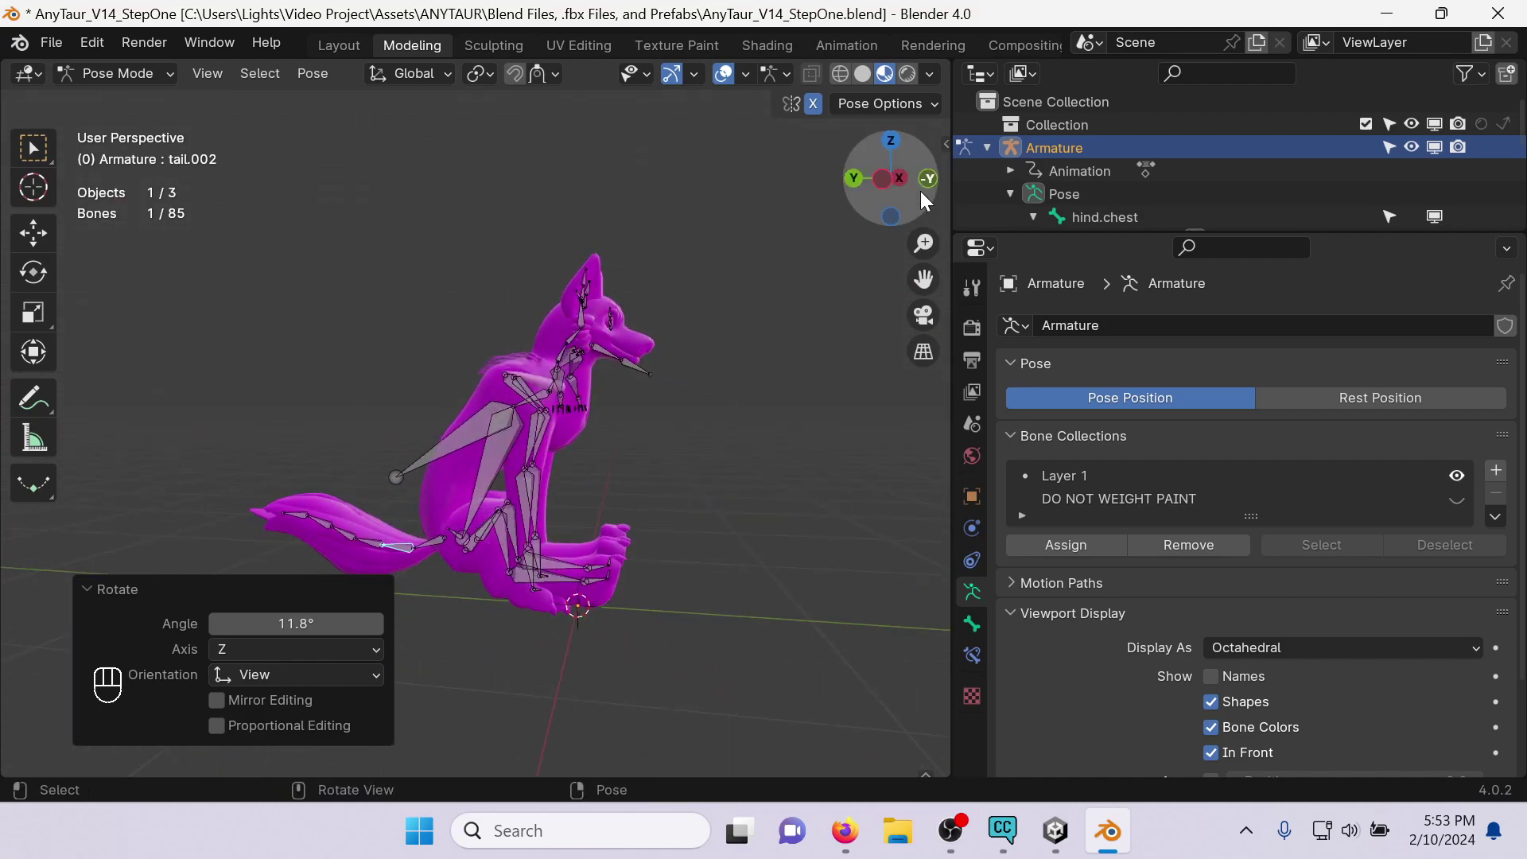
click(891, 178)
key(ctrl+z)
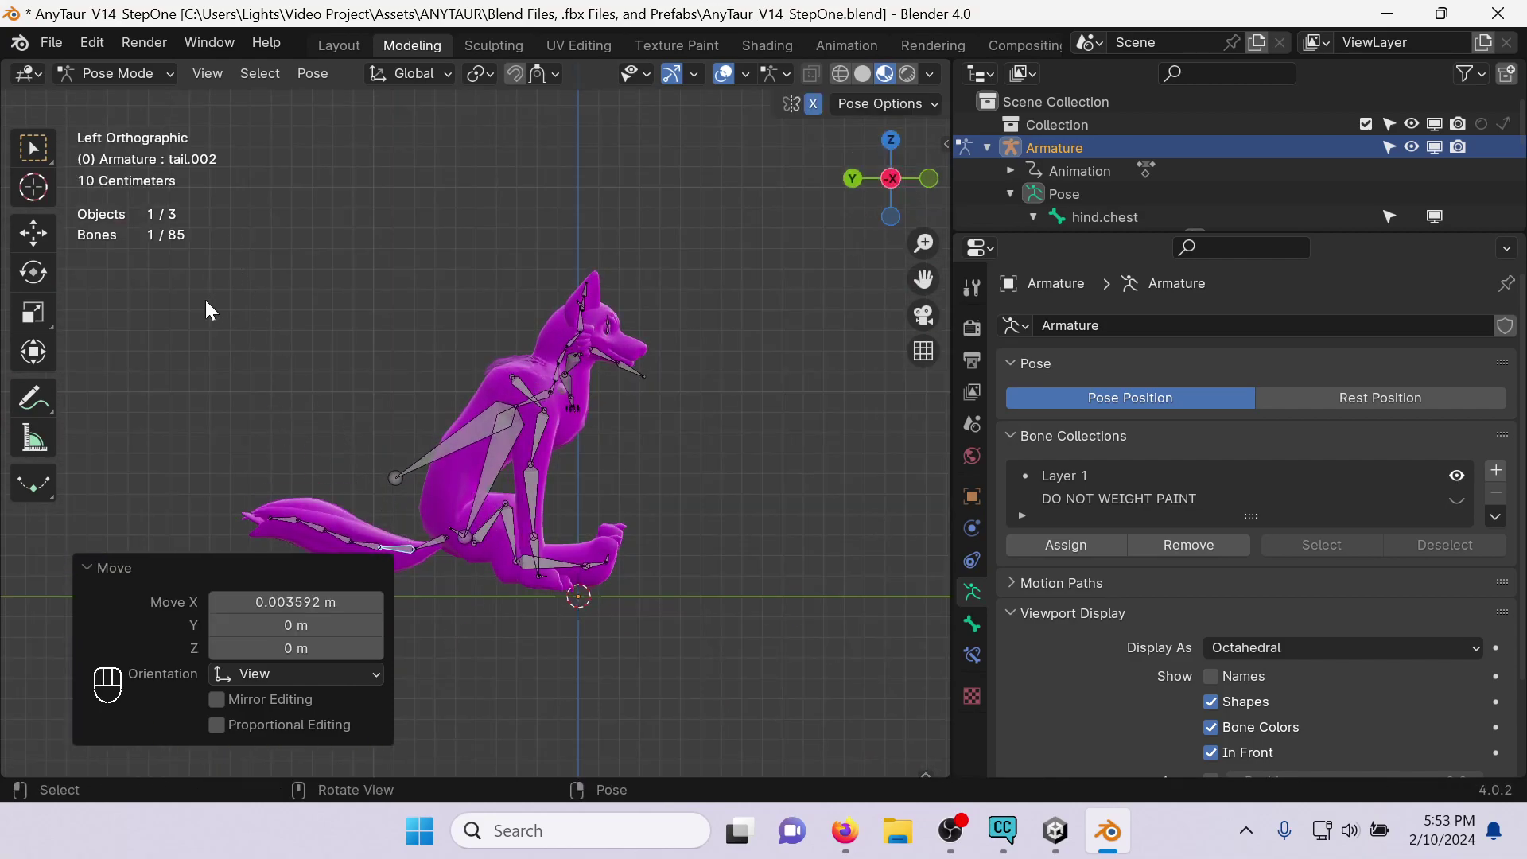
click(273, 302)
Switch the Body mesh to Weight Paint mode and display the weights of the (thigh) hind.thigh.L vertex group.
click(115, 73)
click(141, 101)
click(502, 551)
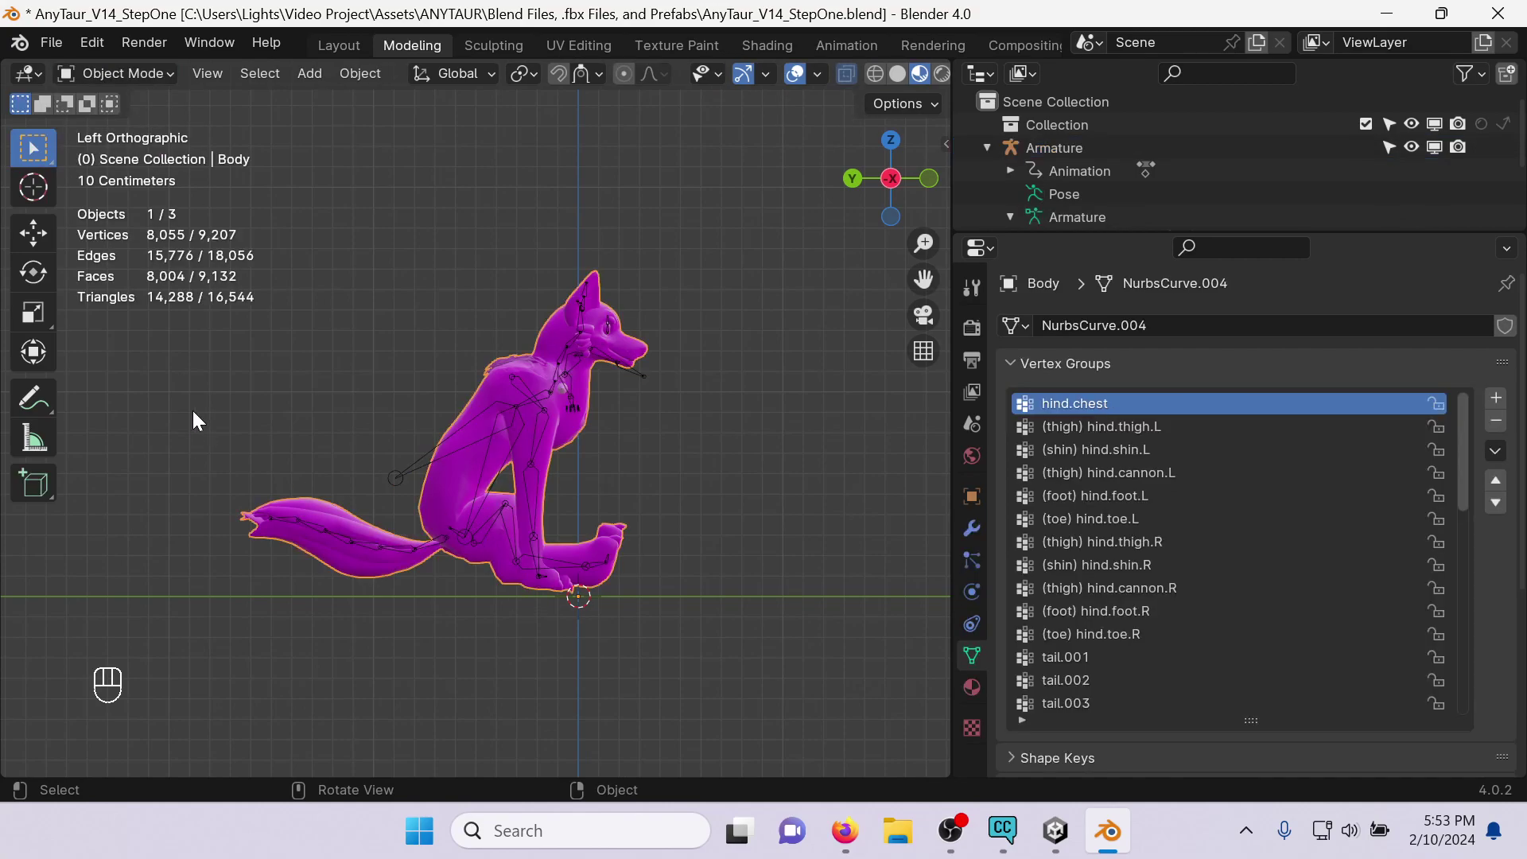
scroll(683, 699, up, 5)
middle_drag(682, 698, 587, 556)
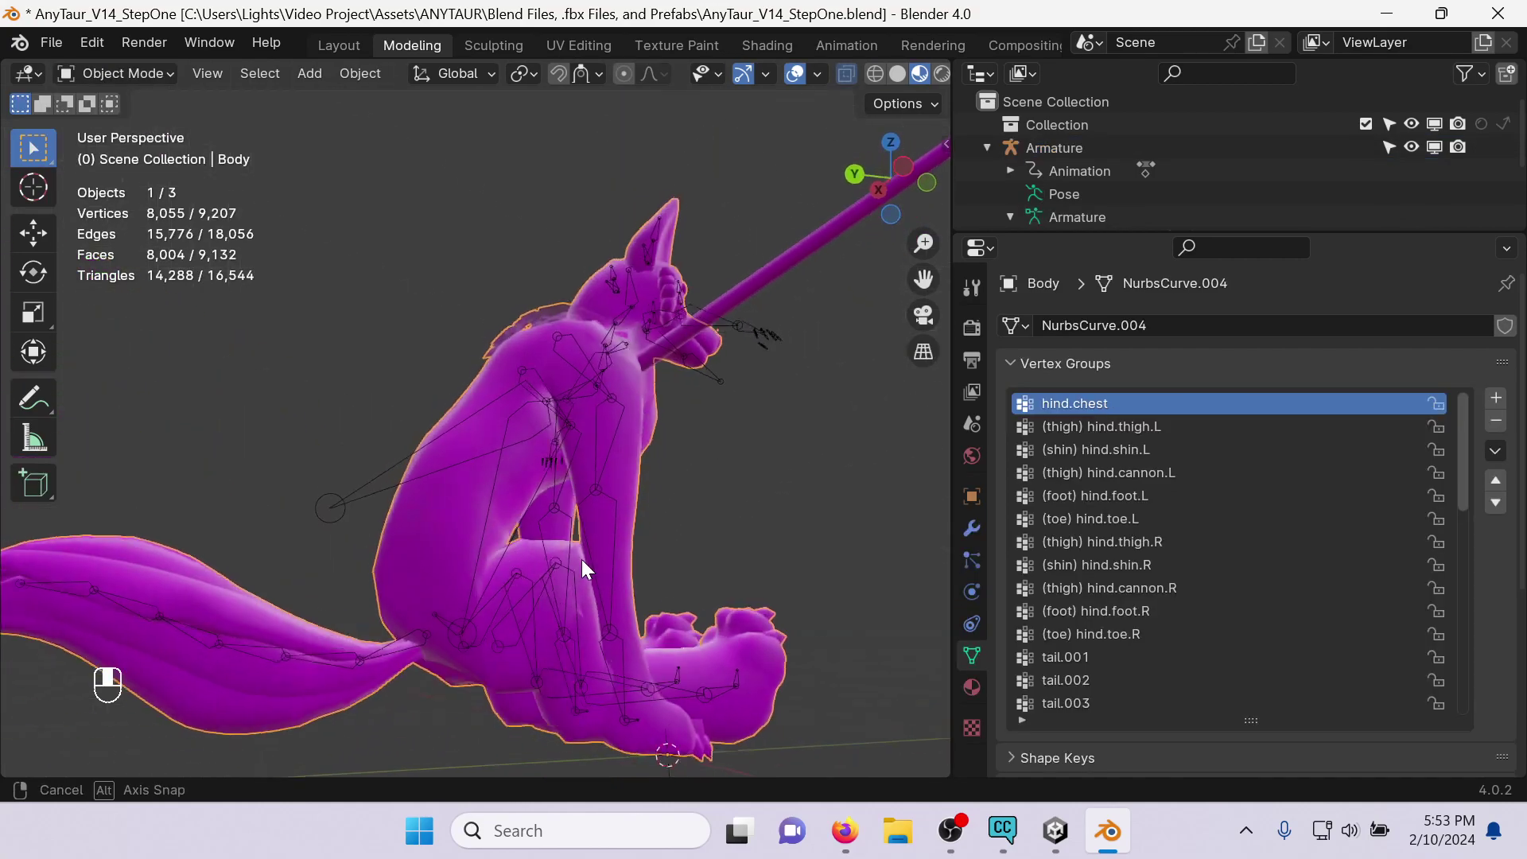
click(116, 73)
click(143, 201)
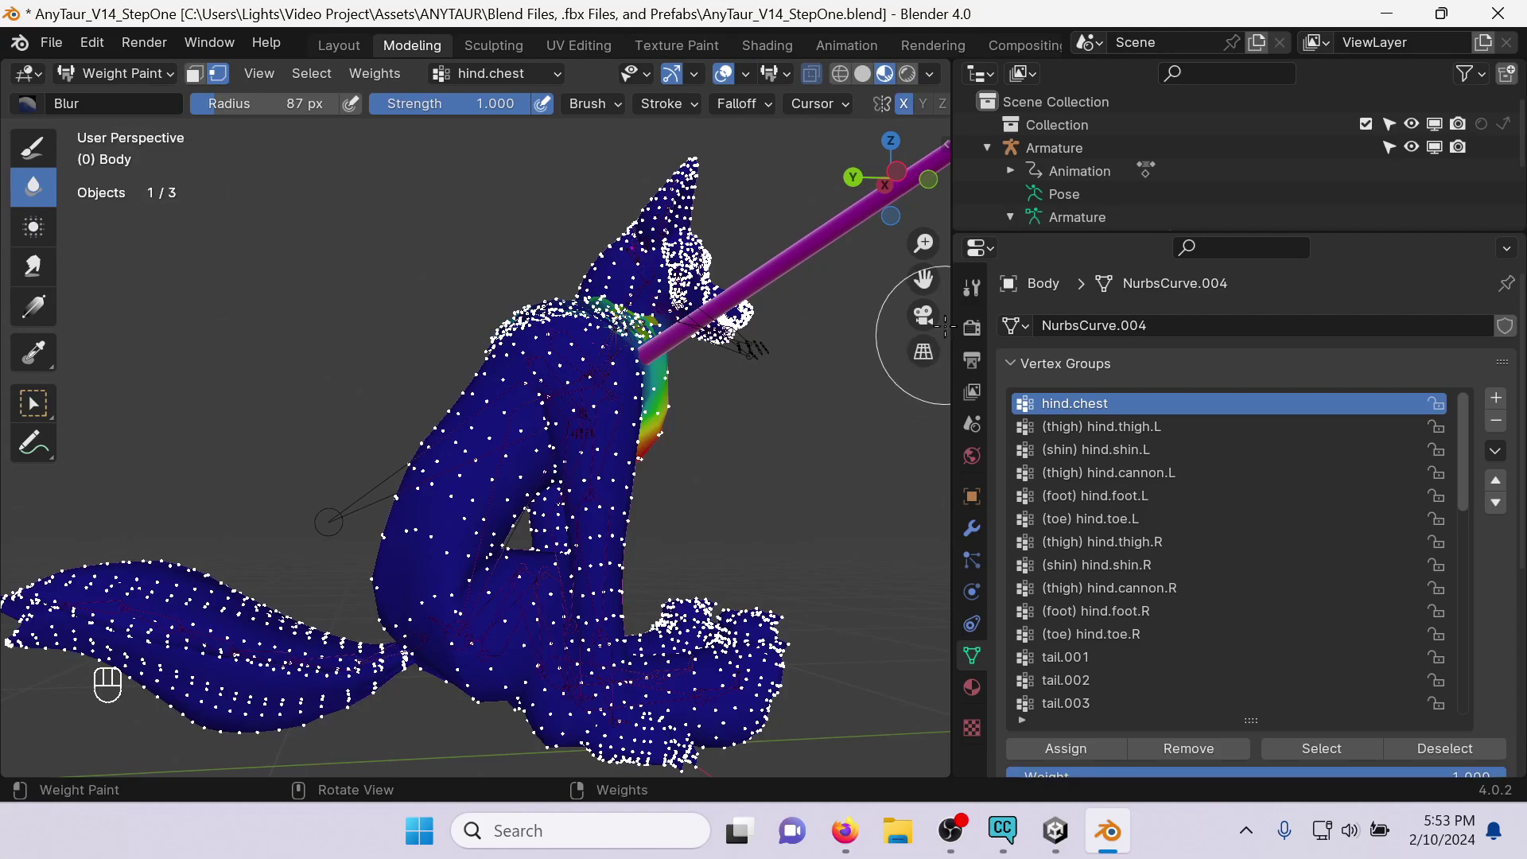
click(1190, 427)
middle_drag(443, 665, 1177, 444)
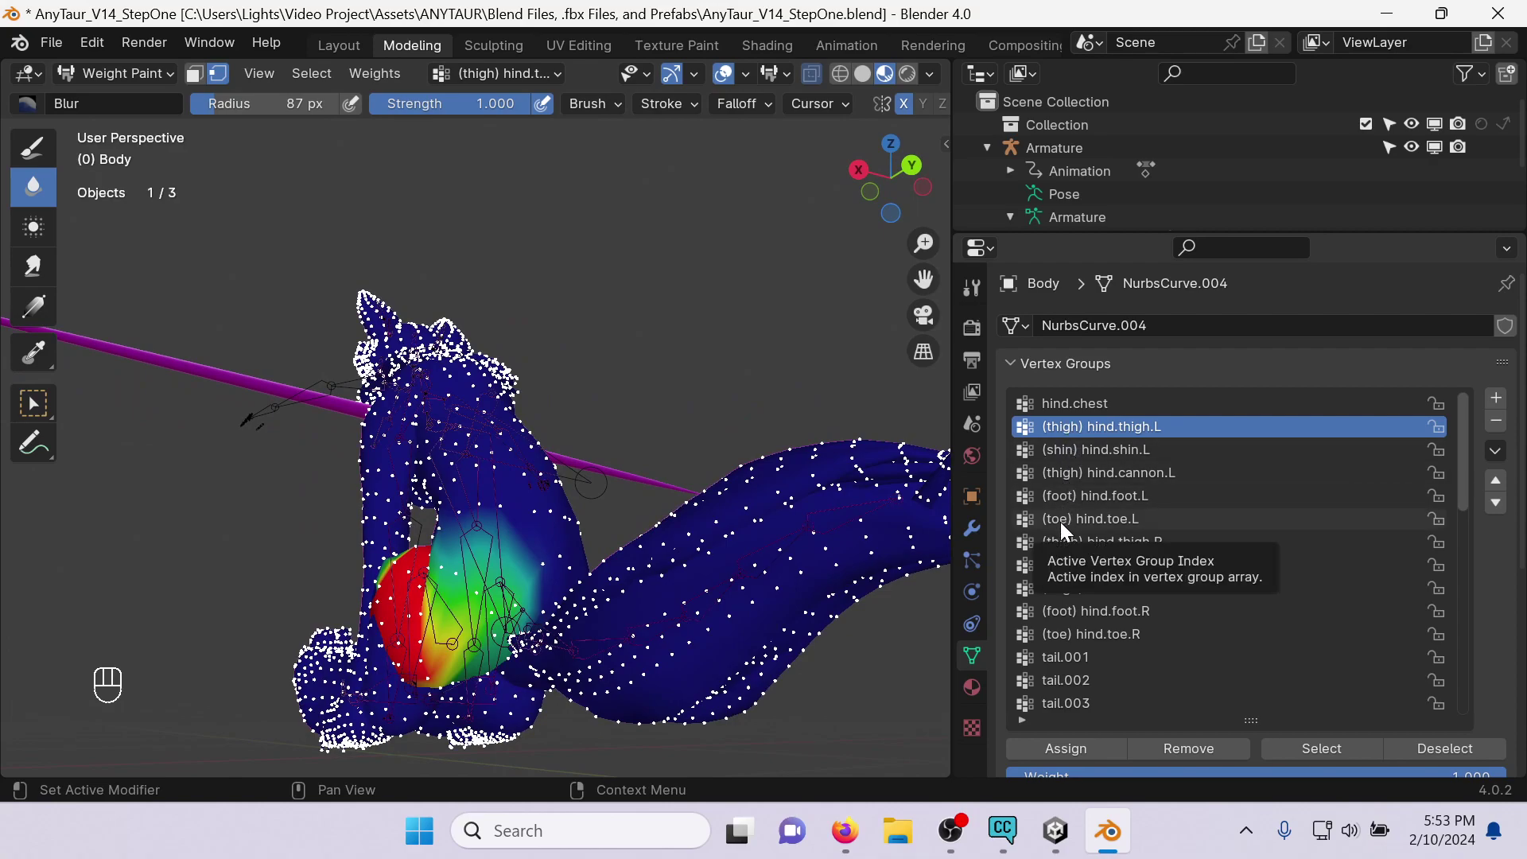
Enlarge the Outliner to show the bone hierarchy under hind.chest and look through the vertex group list.
drag(1114, 235, 1114, 434)
click(1034, 241)
scroll(1060, 251, down, 1)
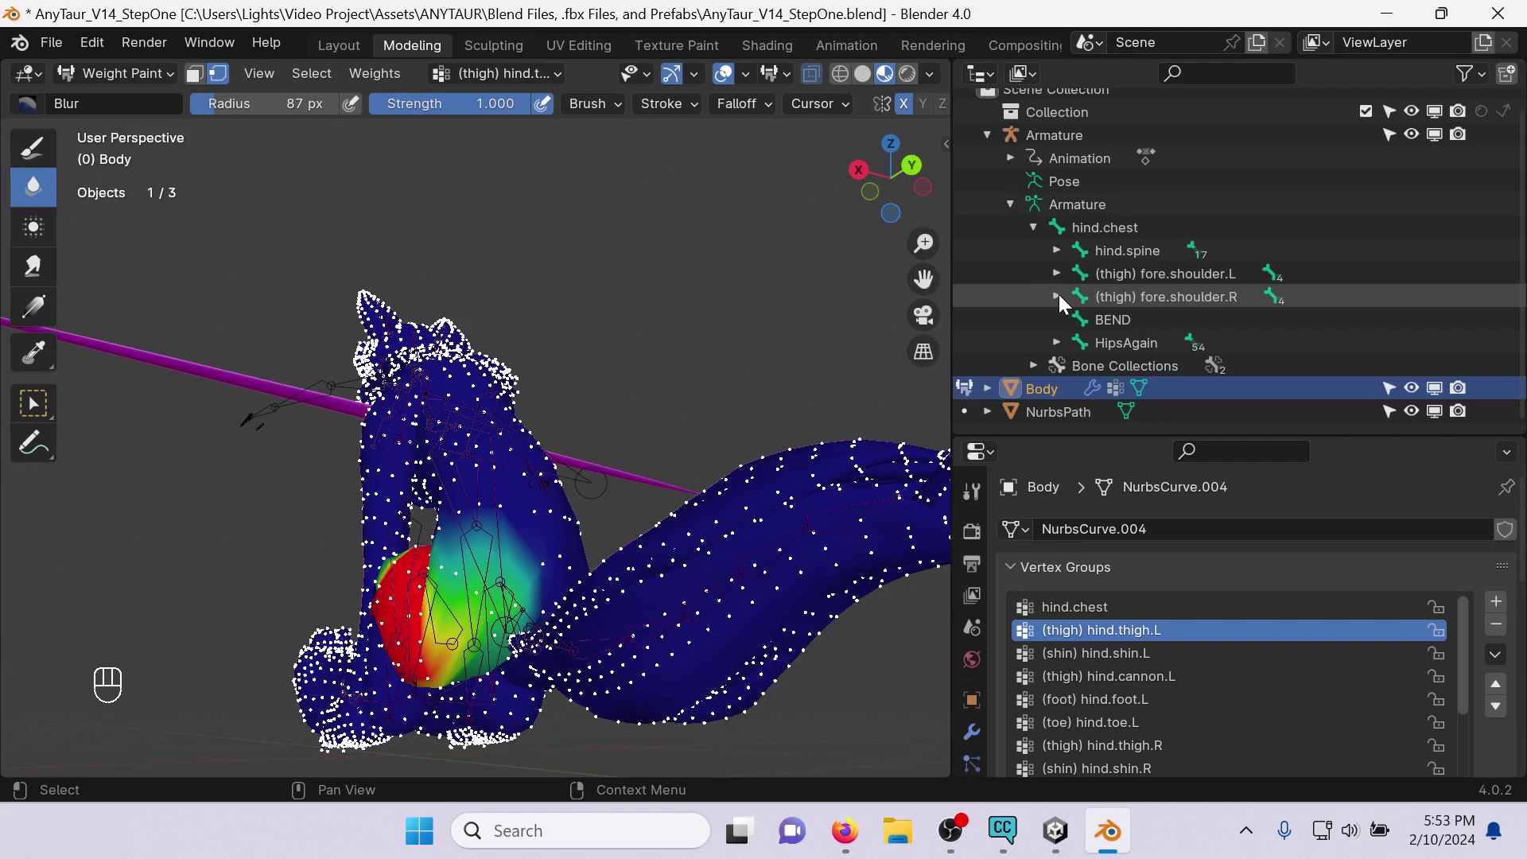
scroll(1091, 533, down, 1)
scroll(1096, 608, down, 2)
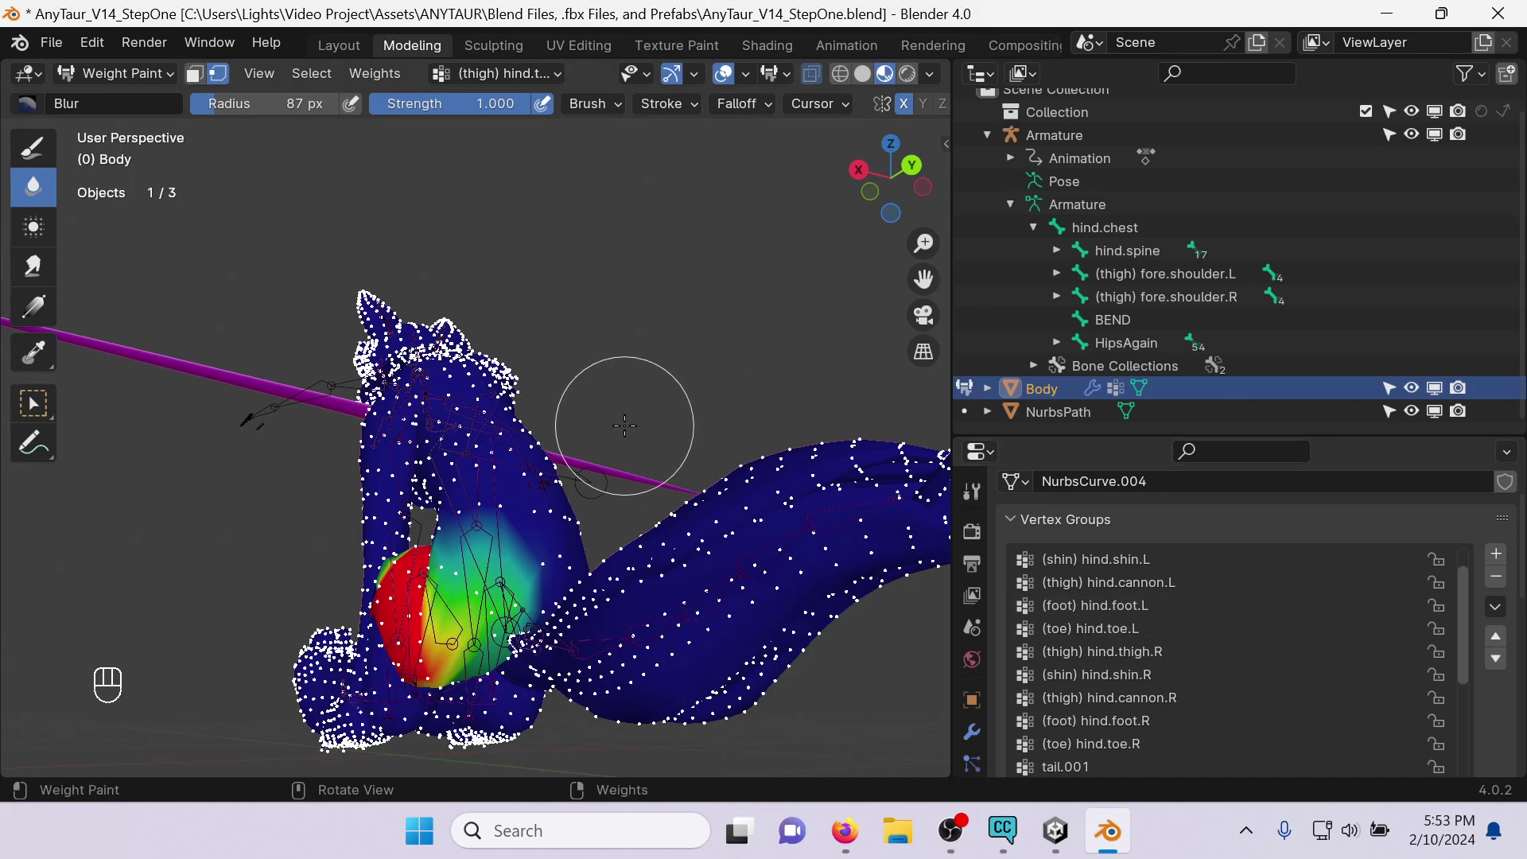
Examine the hind.thigh.L weights on the seated body up close and from several angles.
middle_drag(447, 583, 559, 622)
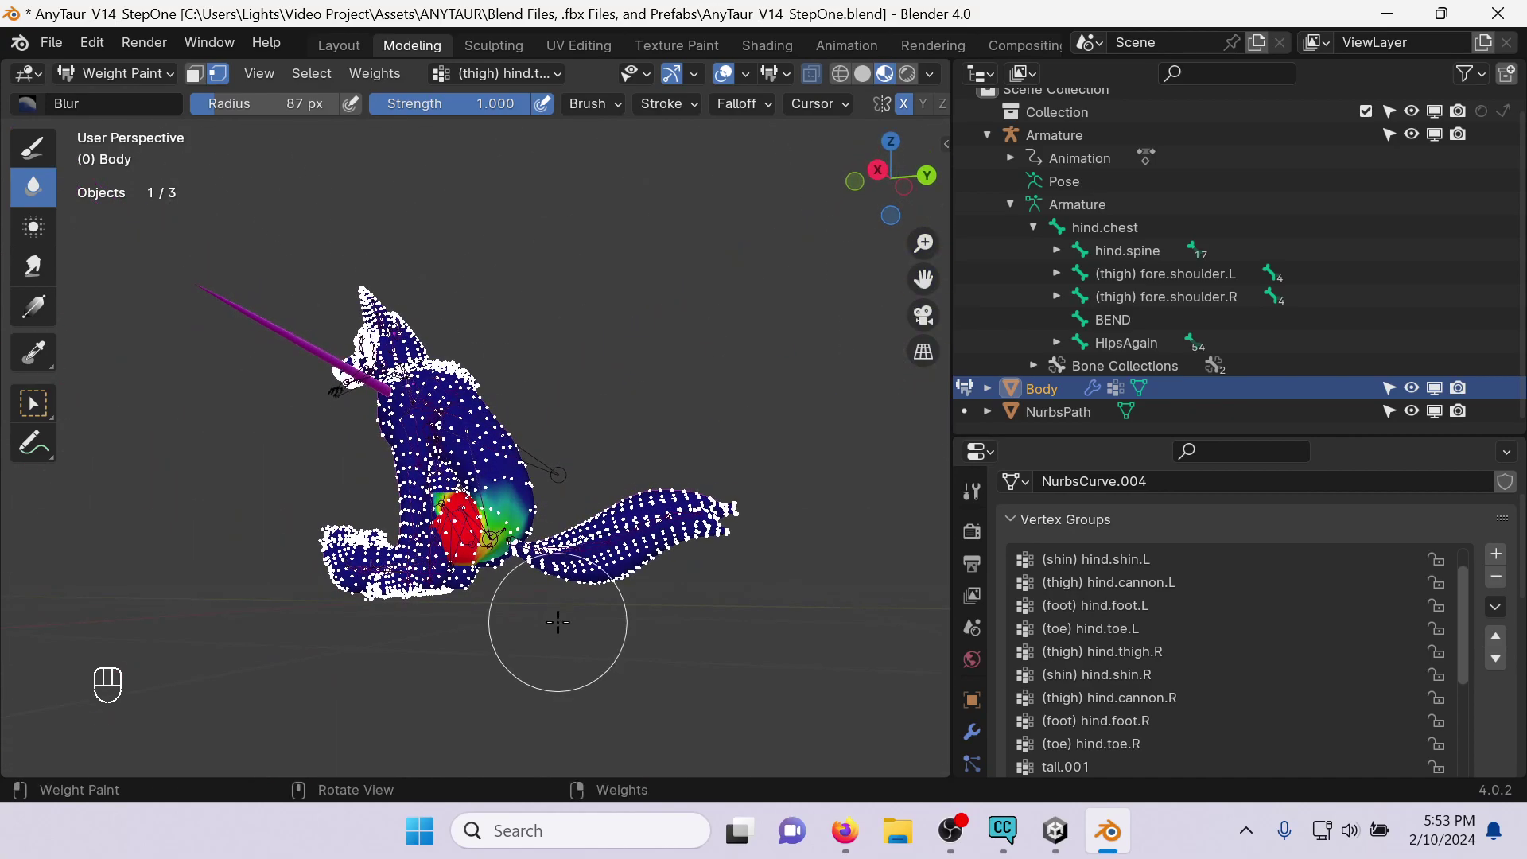
middle_drag(482, 521, 493, 590)
middle_drag(684, 477, 835, 474)
scroll(557, 517, up, 5)
mouse_move(556, 517)
middle_down()
mouse_move(487, 642)
mouse_move(361, 693)
mouse_move(491, 539)
middle_up()
scroll(502, 615, down, 5)
mouse_move(456, 626)
middle_down()
mouse_move(525, 566)
mouse_move(483, 522)
mouse_move(614, 545)
mouse_move(896, 335)
middle_up()
Save the blend file and return the Body mesh from Weight Paint to Object Mode.
key(ctrl+z)
key(ctrl+s)
click(94, 70)
click(126, 103)
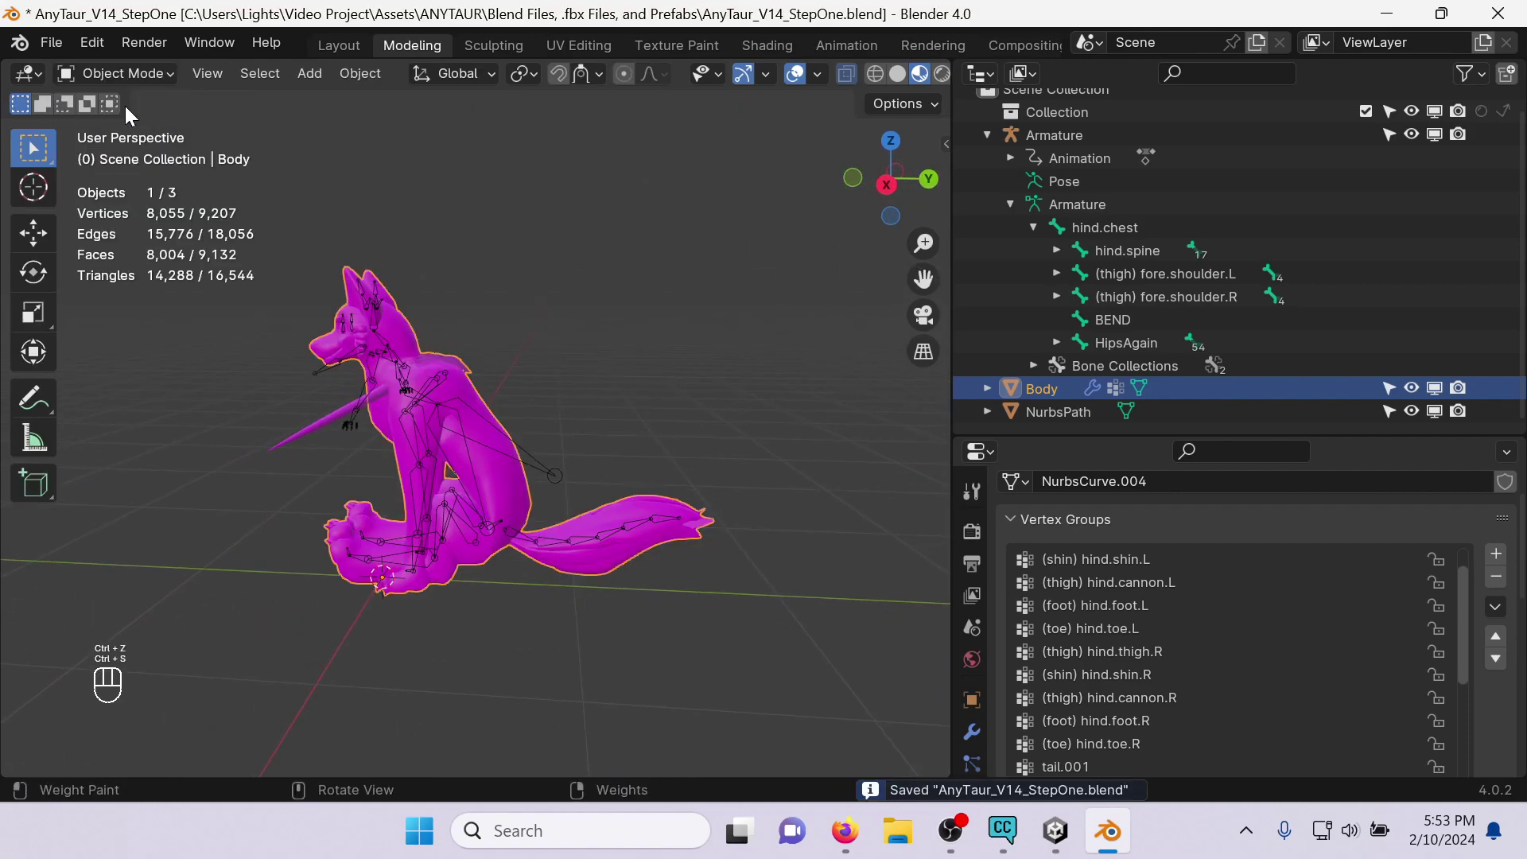
Select the armature, enter Pose Mode and clear all bone transforms to reset the sitting pose.
middle_drag(332, 378, 619, 436)
click(516, 467)
click(87, 75)
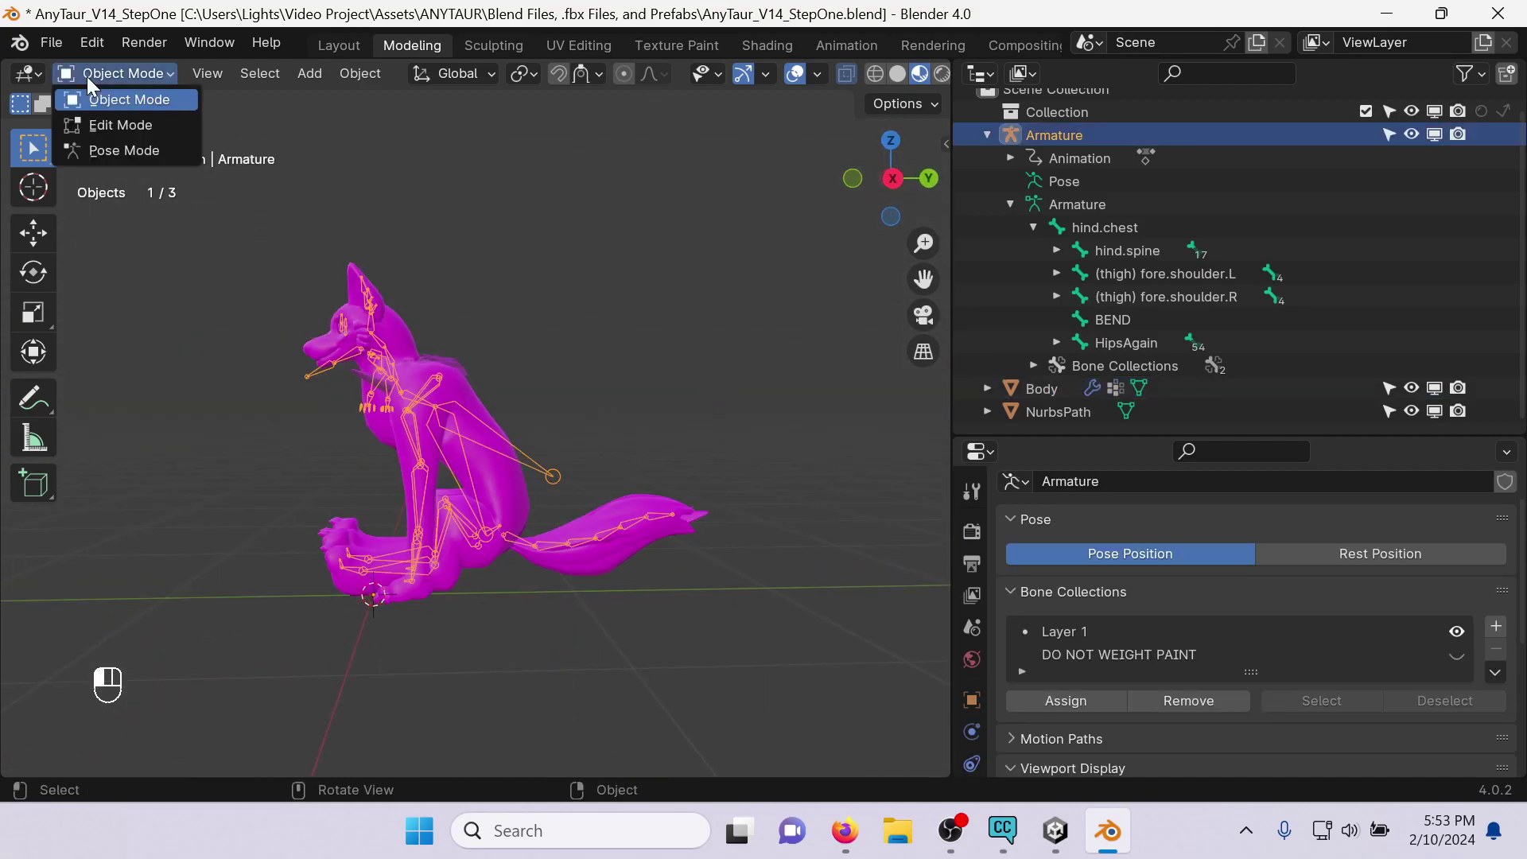
click(110, 151)
click(312, 74)
mouse_move(358, 123)
click(743, 170)
Spread the hind legs sideways by rotating the (thigh) hind.thigh.L bone about 86° as seen from behind.
middle_drag(915, 195, 453, 434)
click(454, 433)
key(r)
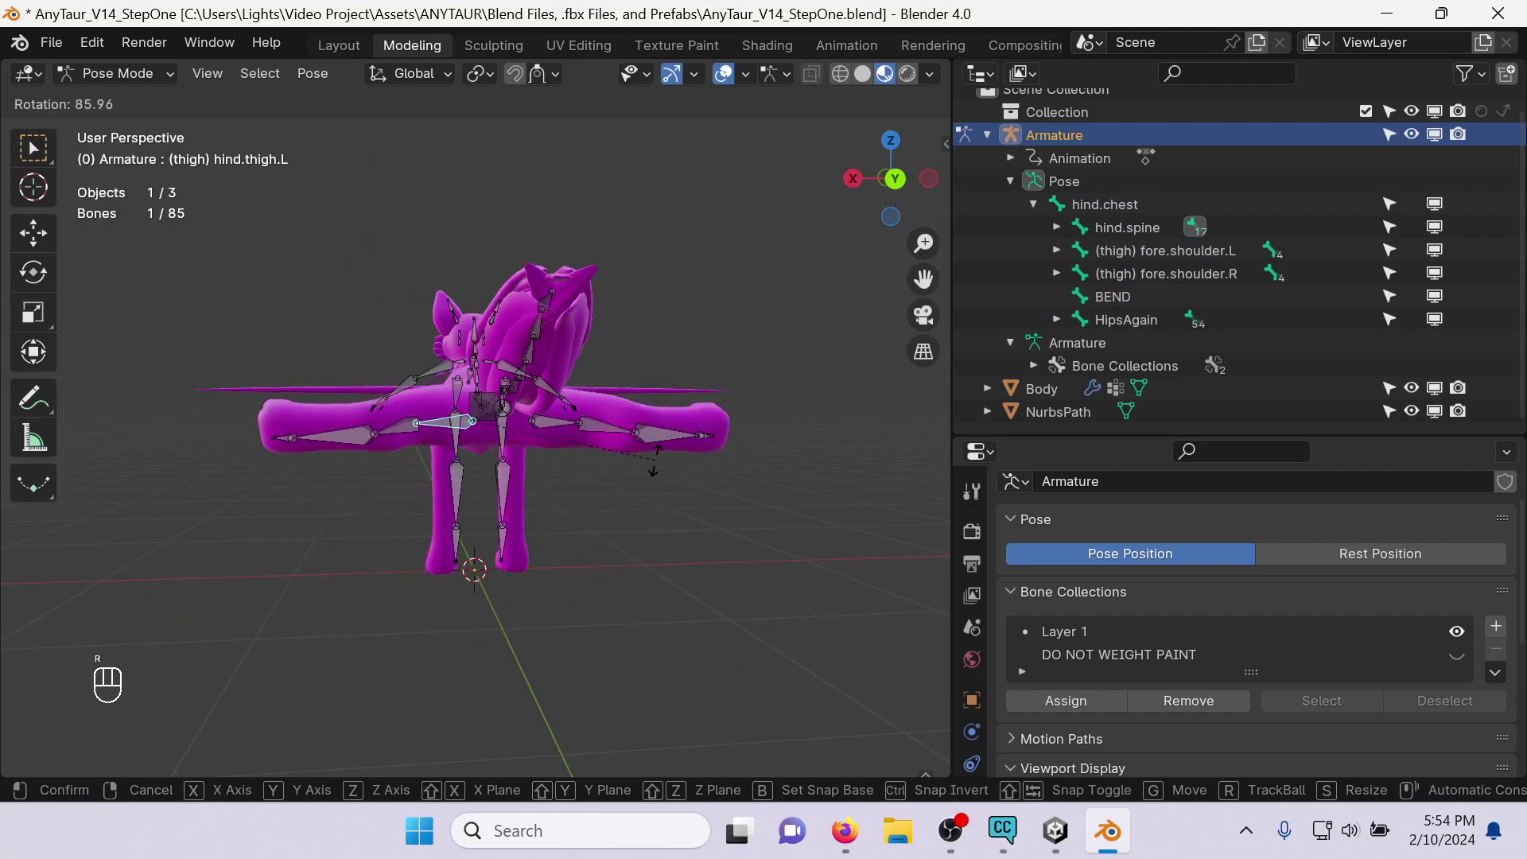
click(651, 467)
Spread the front legs sideways by rotating the (thigh) fore.shoulder.L bone about 86.3° in the back view.
middle_drag(595, 417, 860, 184)
click(441, 355)
click(860, 184)
key(r)
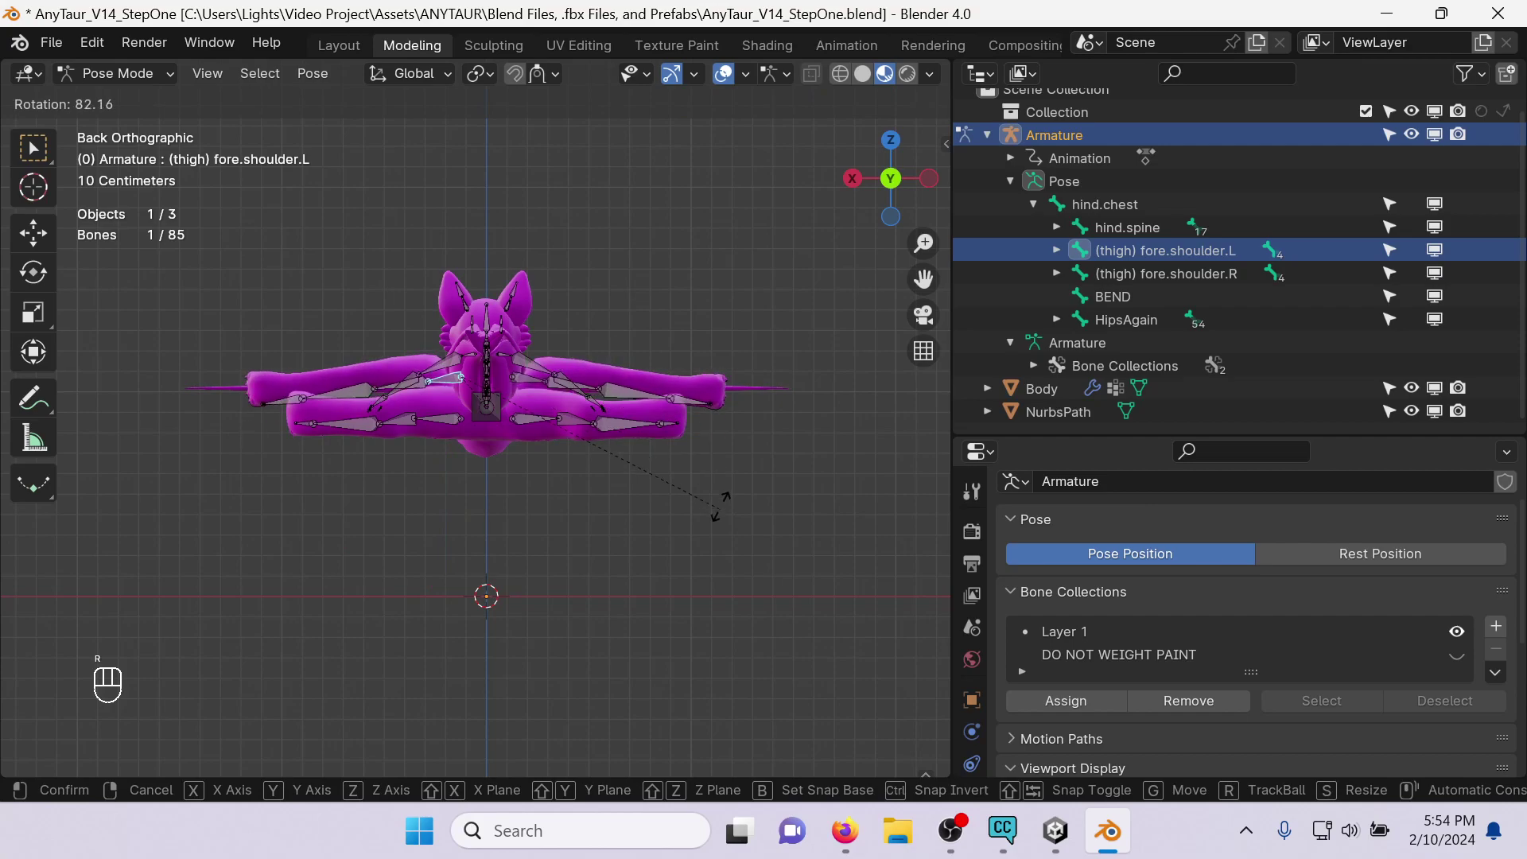
click(751, 554)
middle_drag(752, 555, 473, 578)
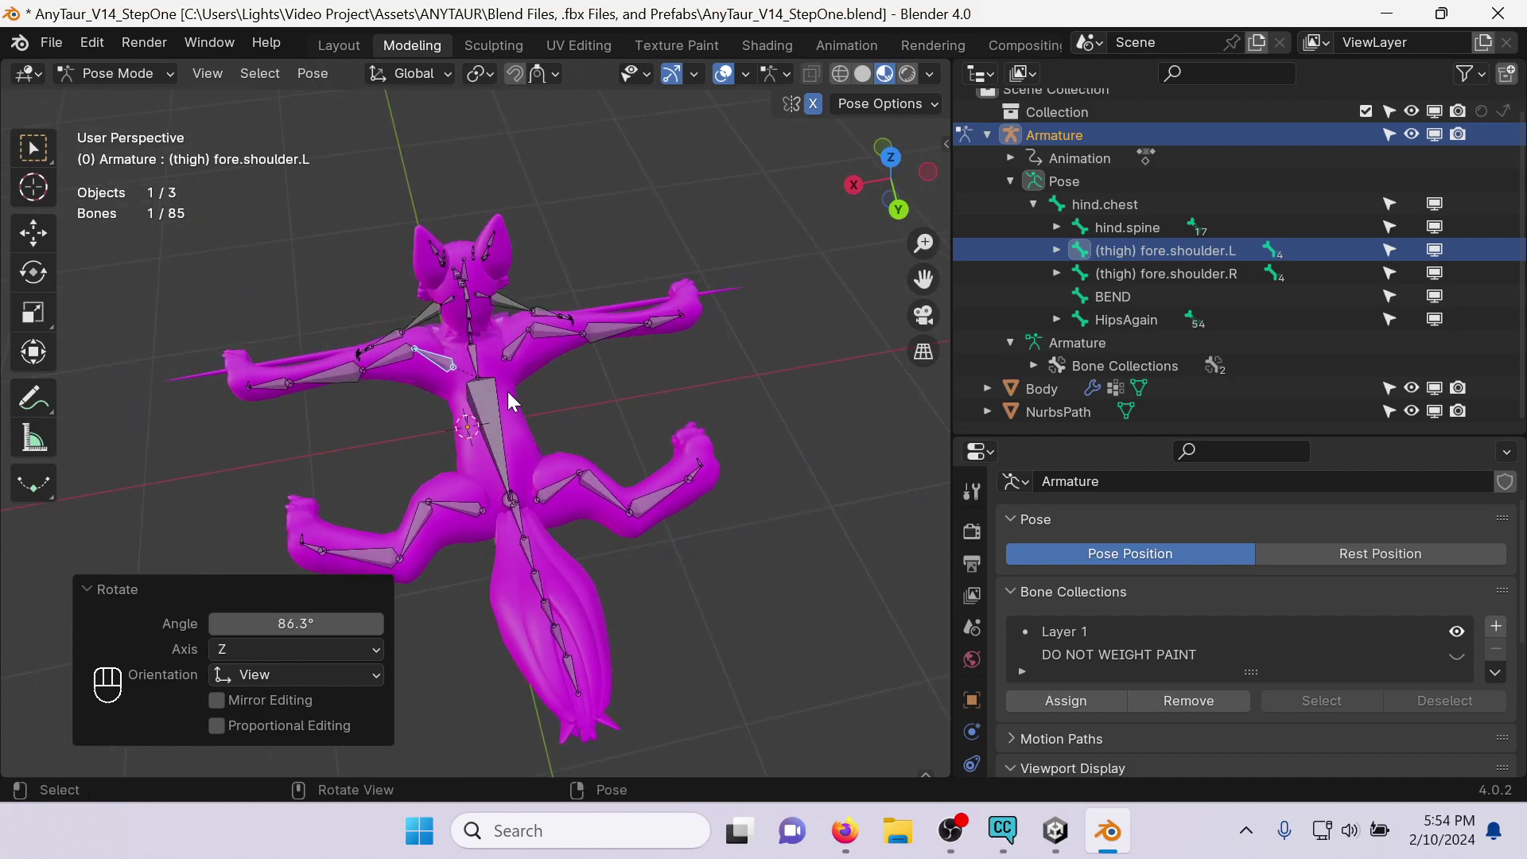
Swing the spread hind and front legs in the top view by rotating the (thigh) hind.thigh.L and (thigh) fore.shoulder.L bones.
middle_drag(517, 521, 444, 391)
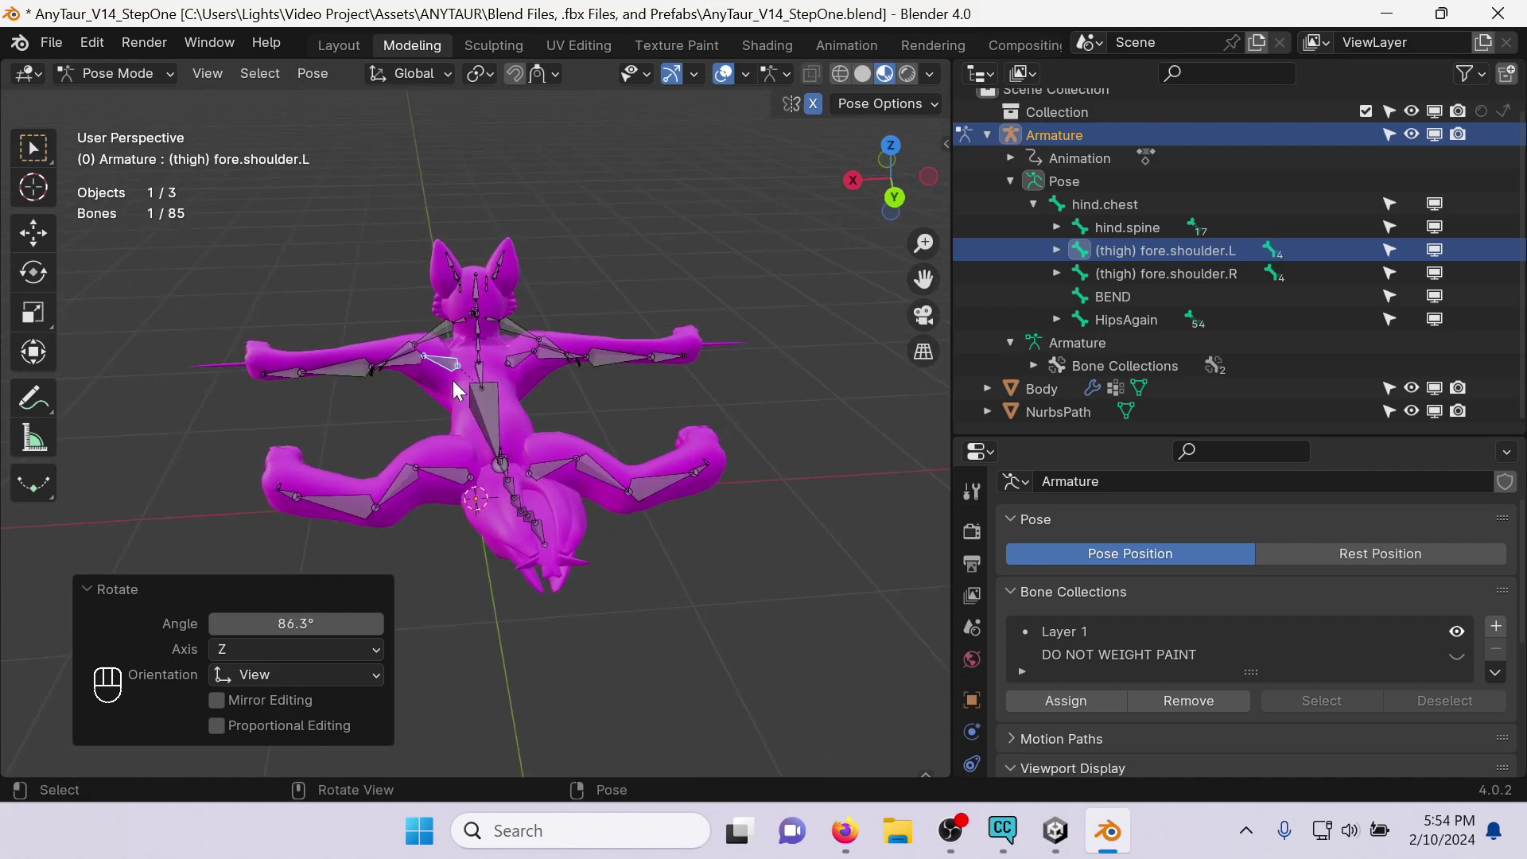
click(899, 199)
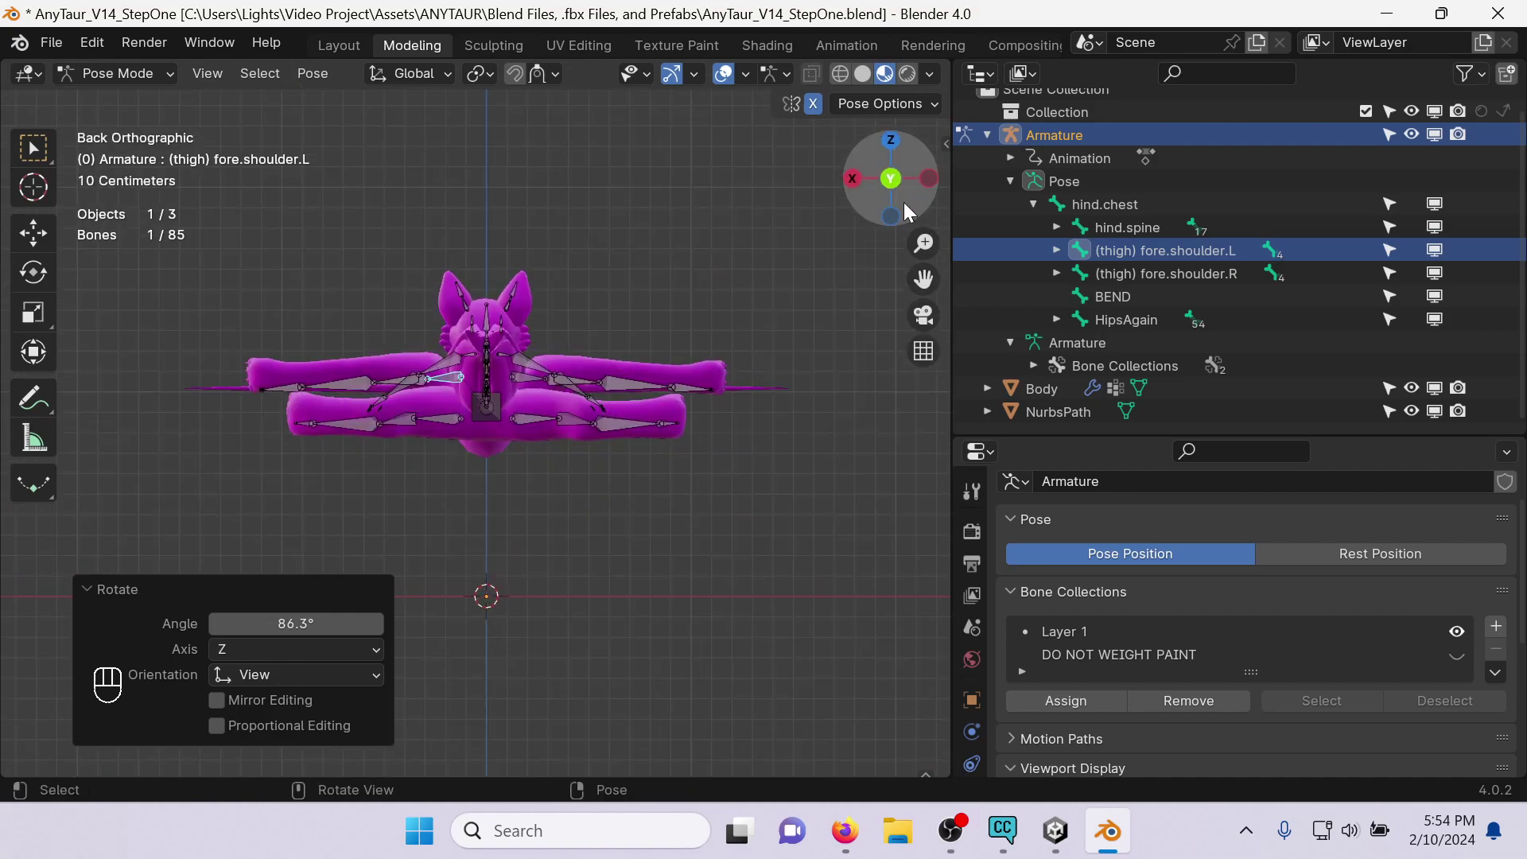
click(882, 149)
click(521, 331)
key(r)
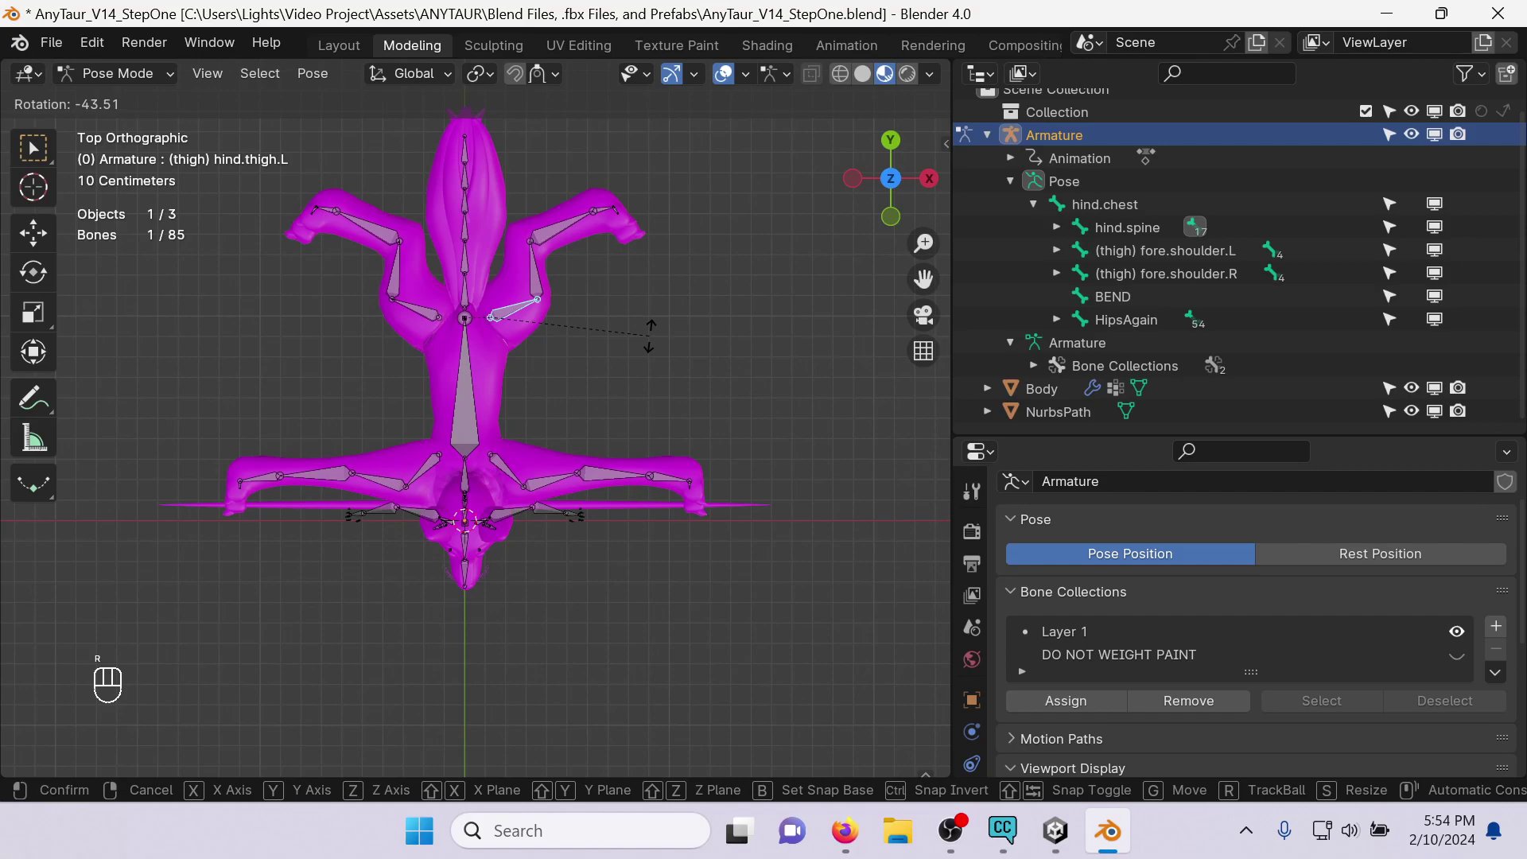
click(600, 411)
click(517, 469)
key(r)
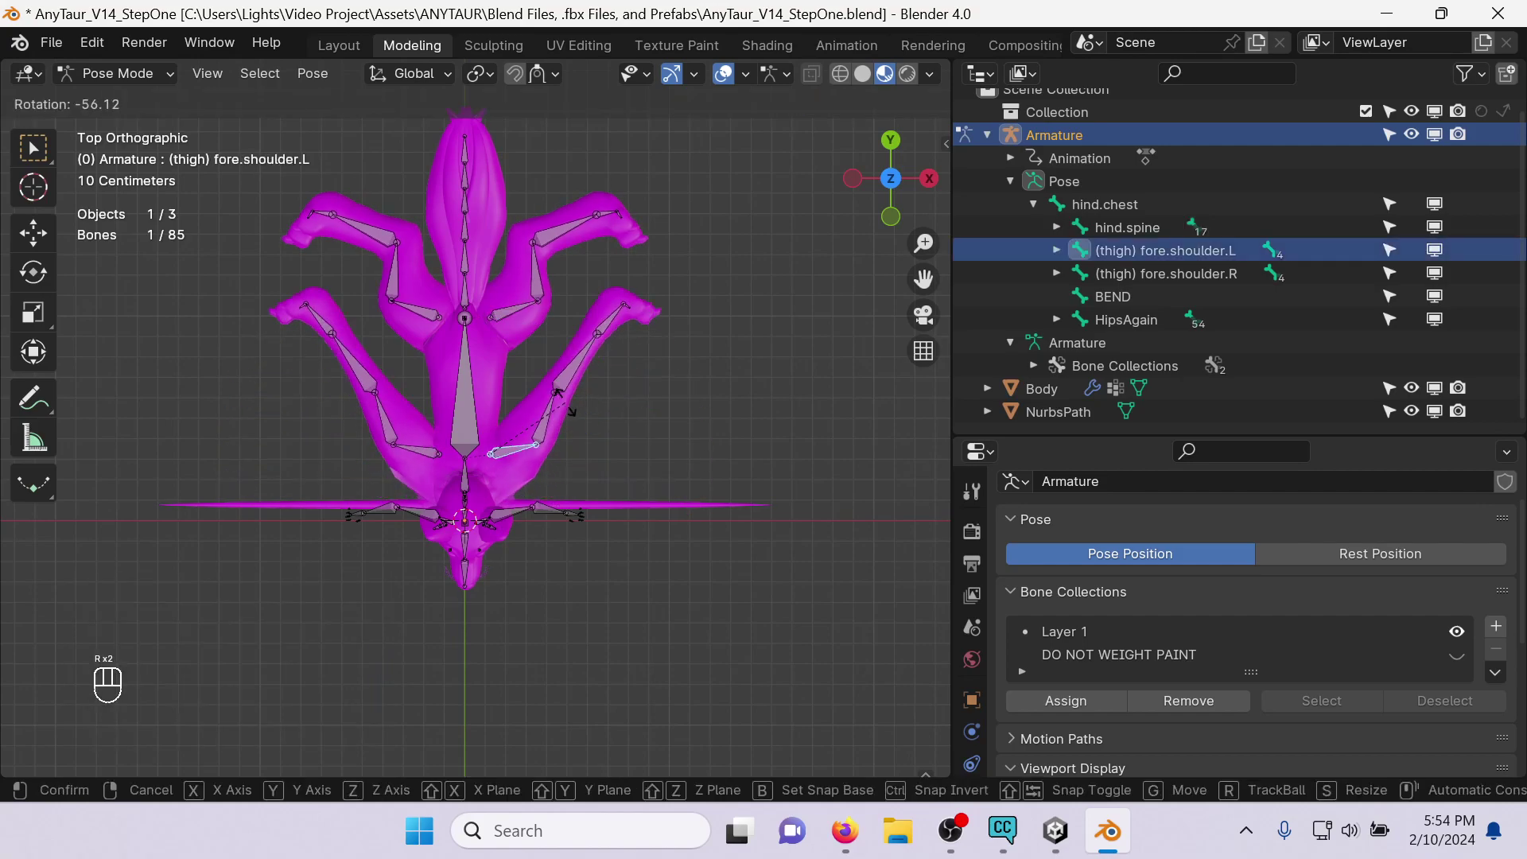
click(682, 521)
Clear all transforms on every bone to reset the spread-leg pose.
middle_drag(683, 522, 448, 301)
key(a)
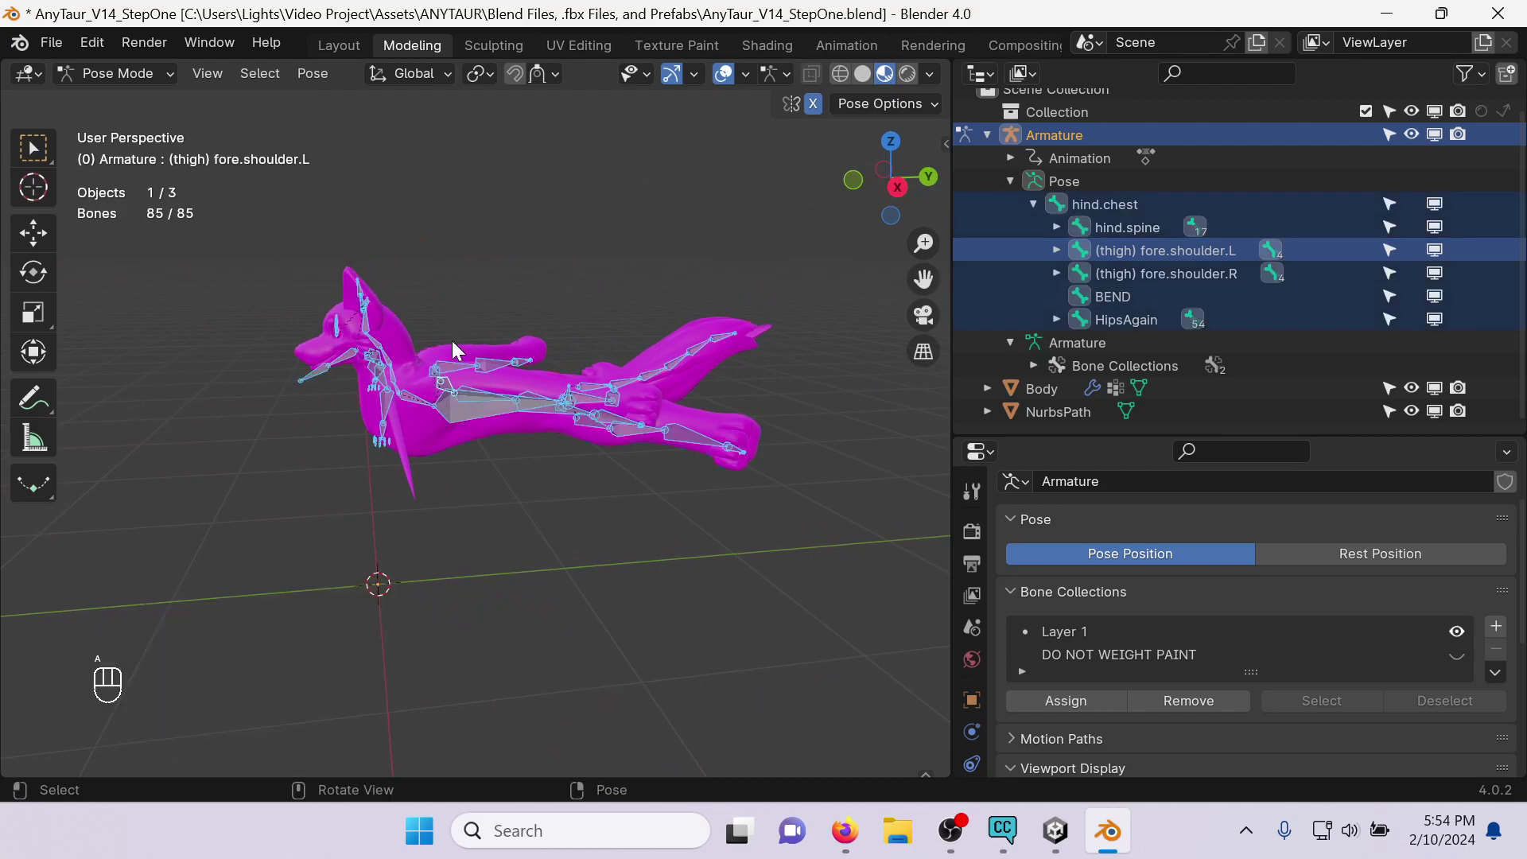
click(315, 78)
mouse_move(400, 125)
click(598, 125)
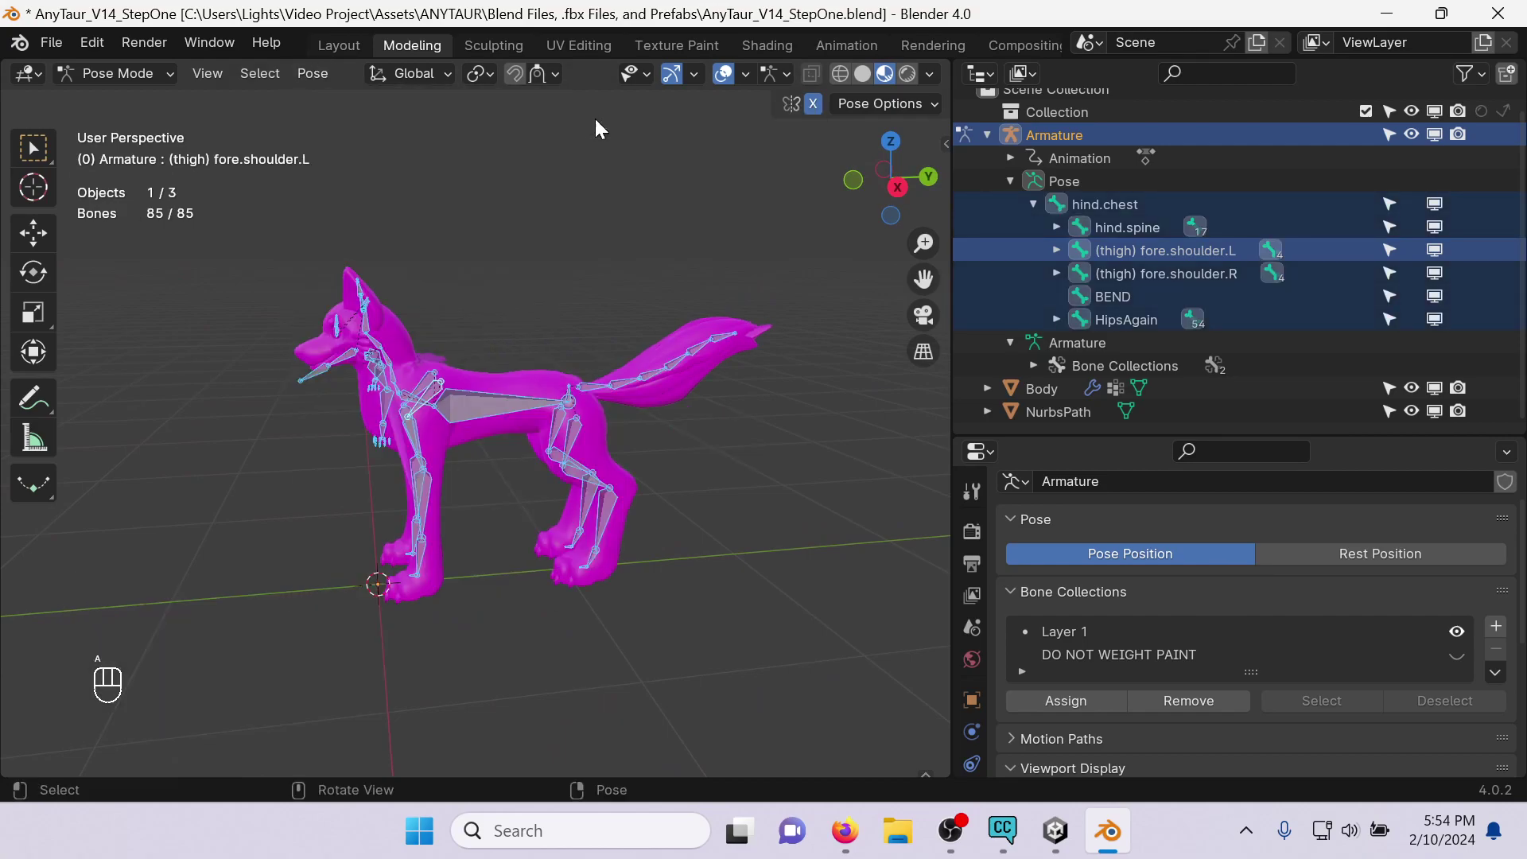
Stretch the hind legs straight backward in the right view by rotating the left hind leg's bones from the thigh to (thigh) hind.cannon.L.
click(903, 183)
click(562, 436)
key(r)
click(671, 396)
click(661, 408)
key(r)
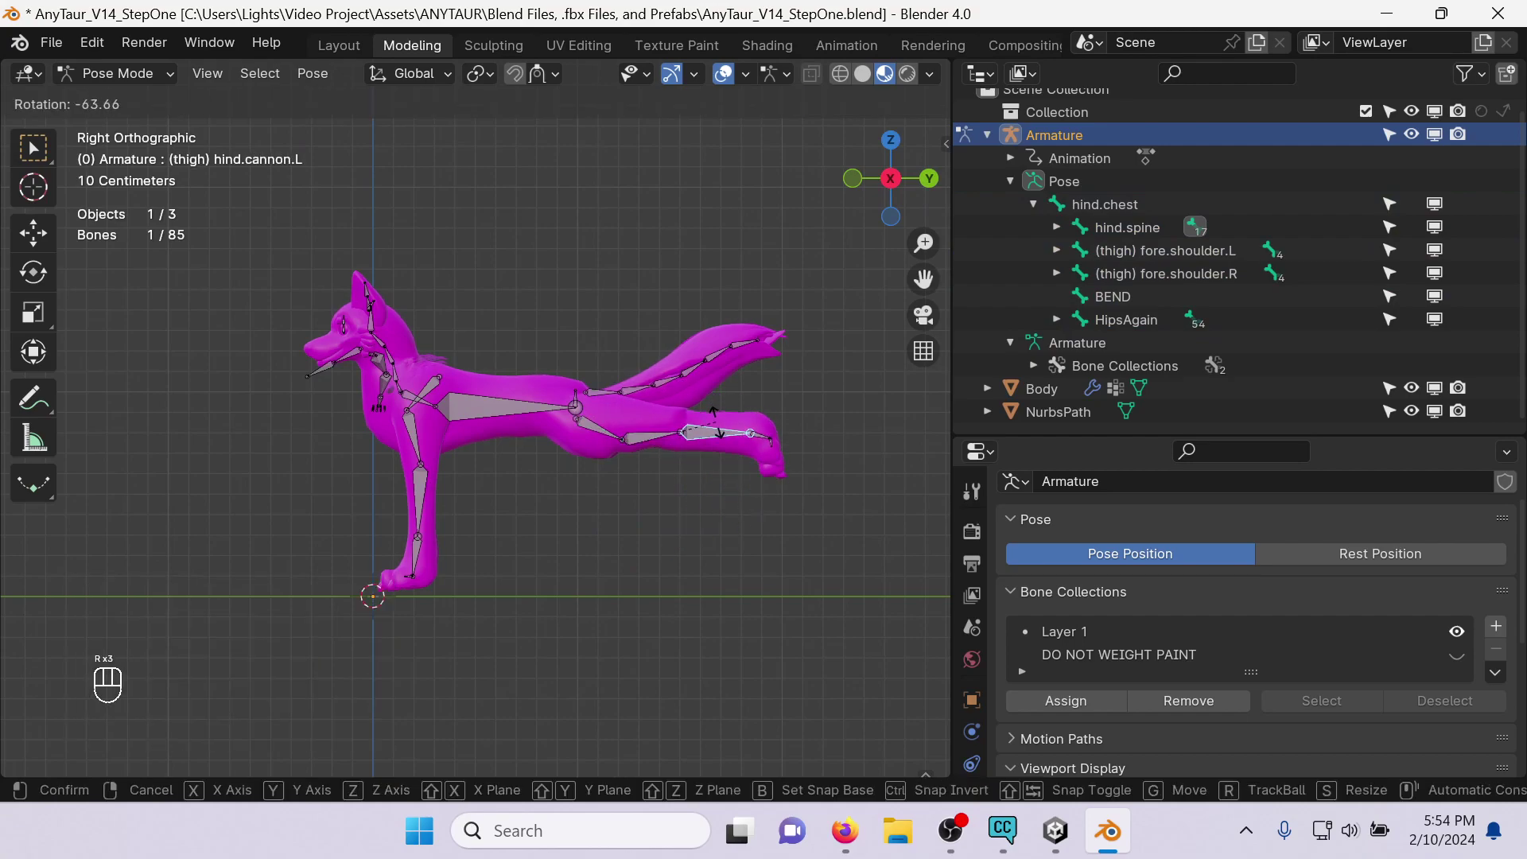
click(713, 422)
Select all bones and clear all their transforms to reset the stretched hind legs.
key(a)
click(303, 74)
mouse_move(505, 122)
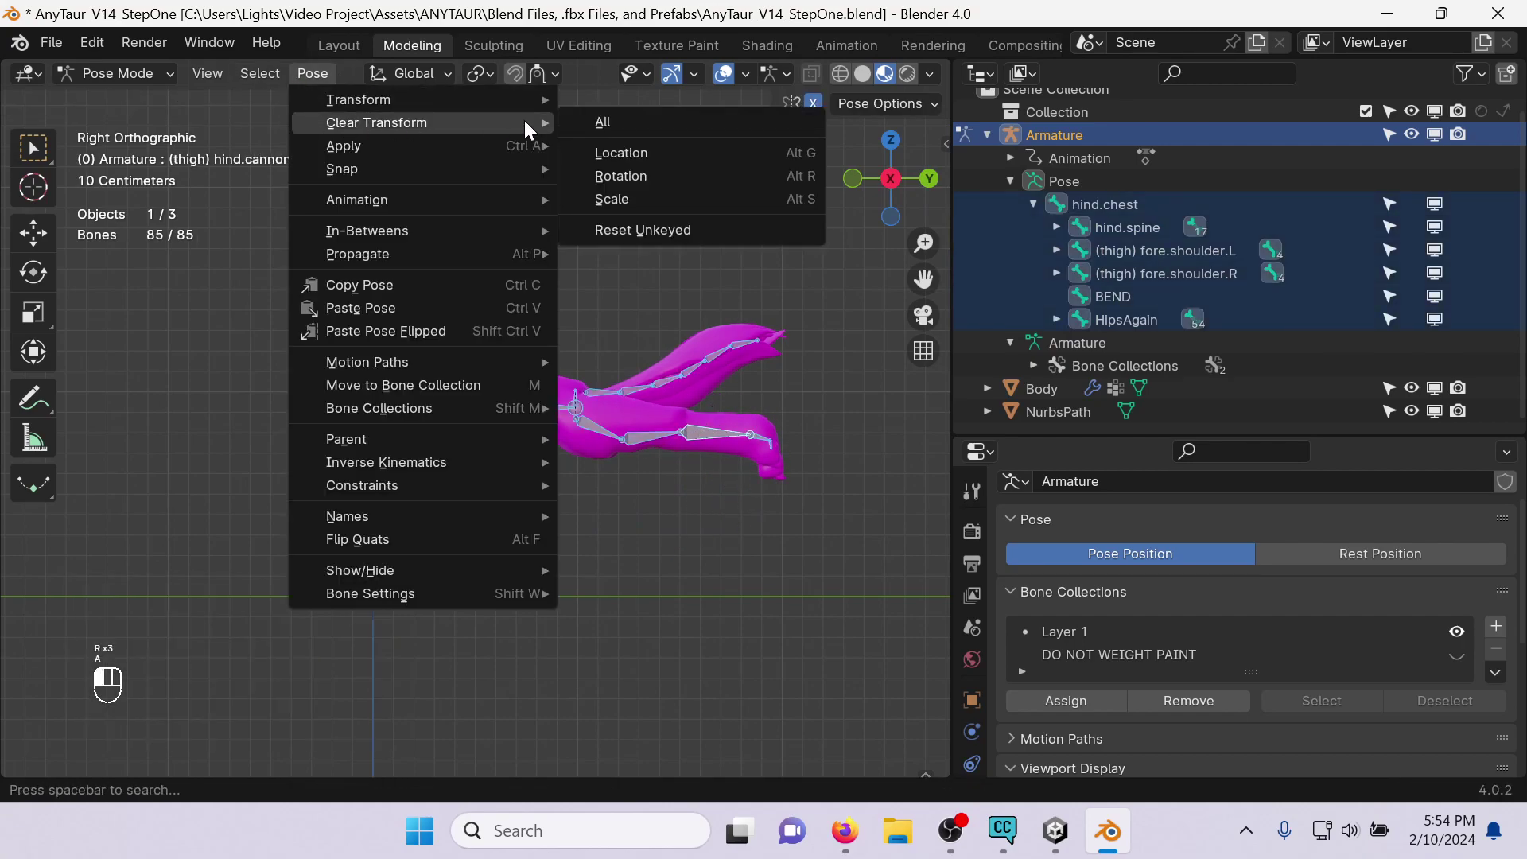
click(604, 122)
Fold the hind legs up under the body by rotating (thigh) hind.thigh.L, the bone below it and (thigh) hind.cannon.L.
click(584, 447)
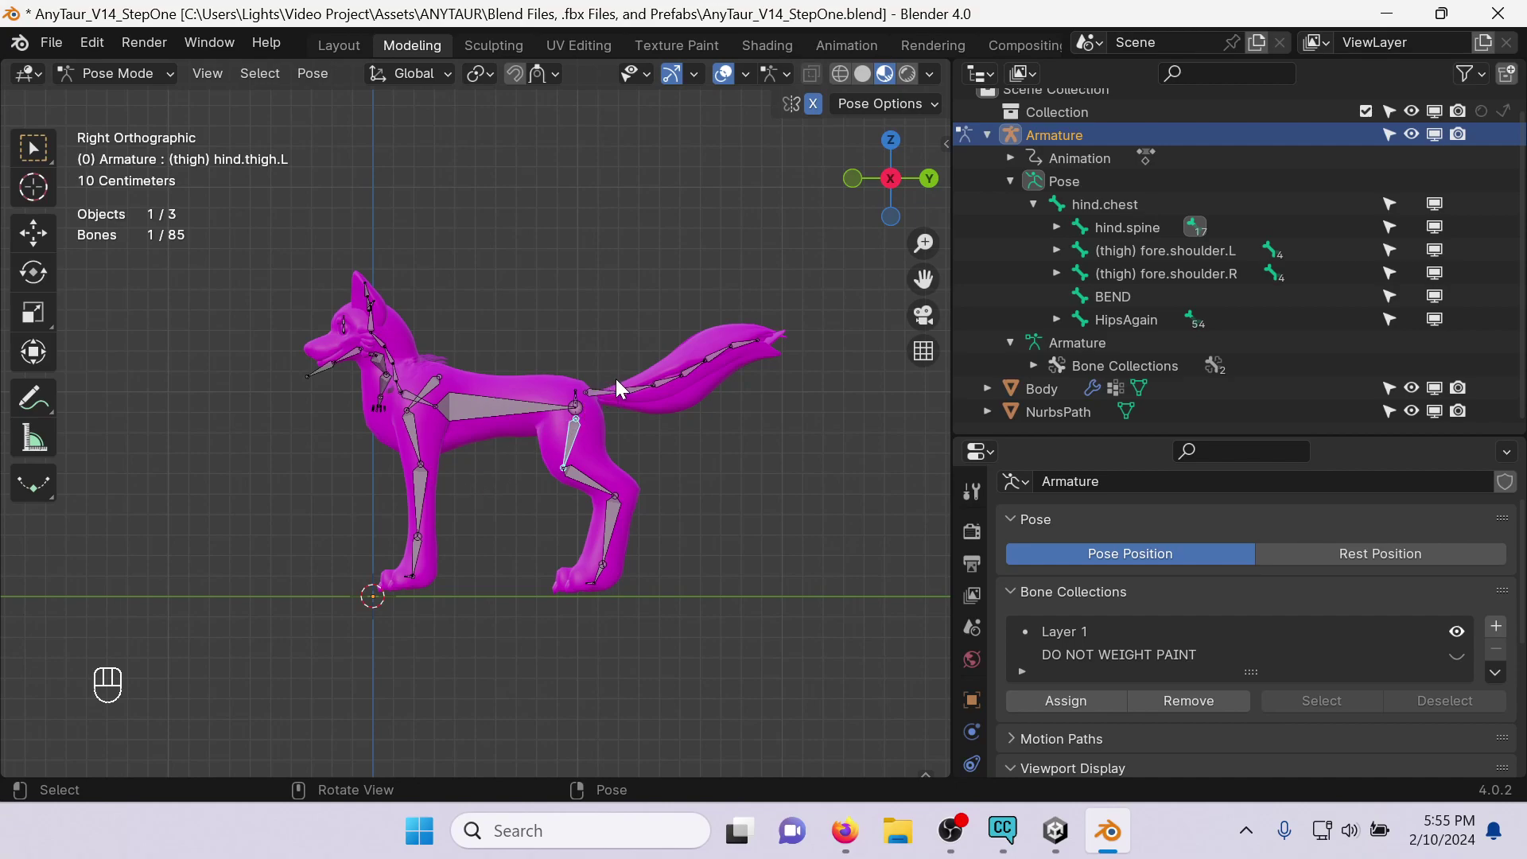
key(r)
click(574, 493)
click(571, 506)
key(r)
click(637, 417)
click(592, 499)
key(r)
click(640, 456)
Clear all transforms on every bone to reset the folded hind legs, leaving no bone selected.
key(a)
click(326, 78)
mouse_move(383, 127)
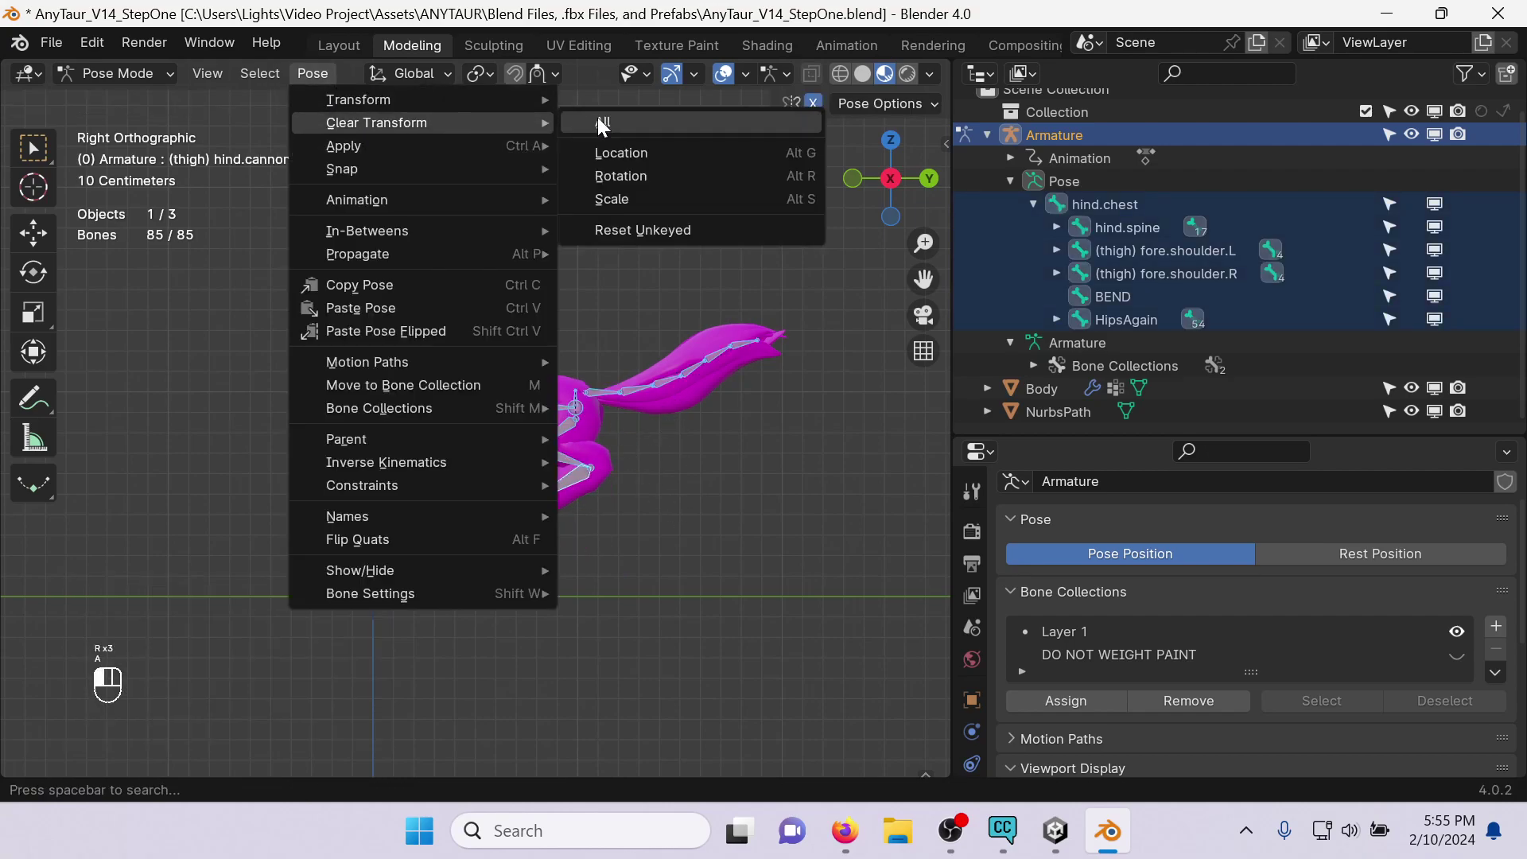
click(600, 117)
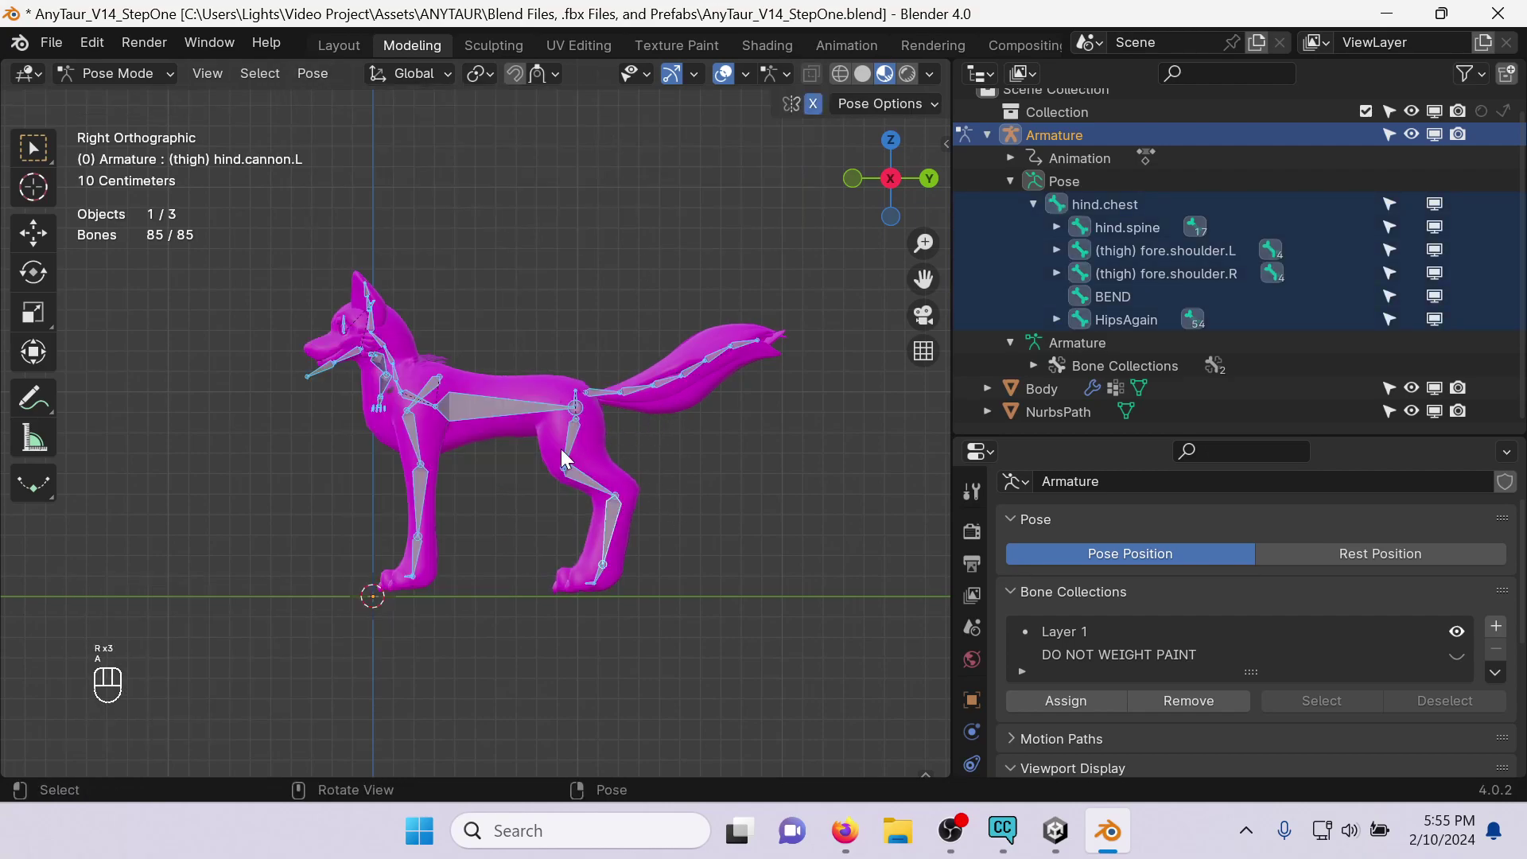
click(538, 559)
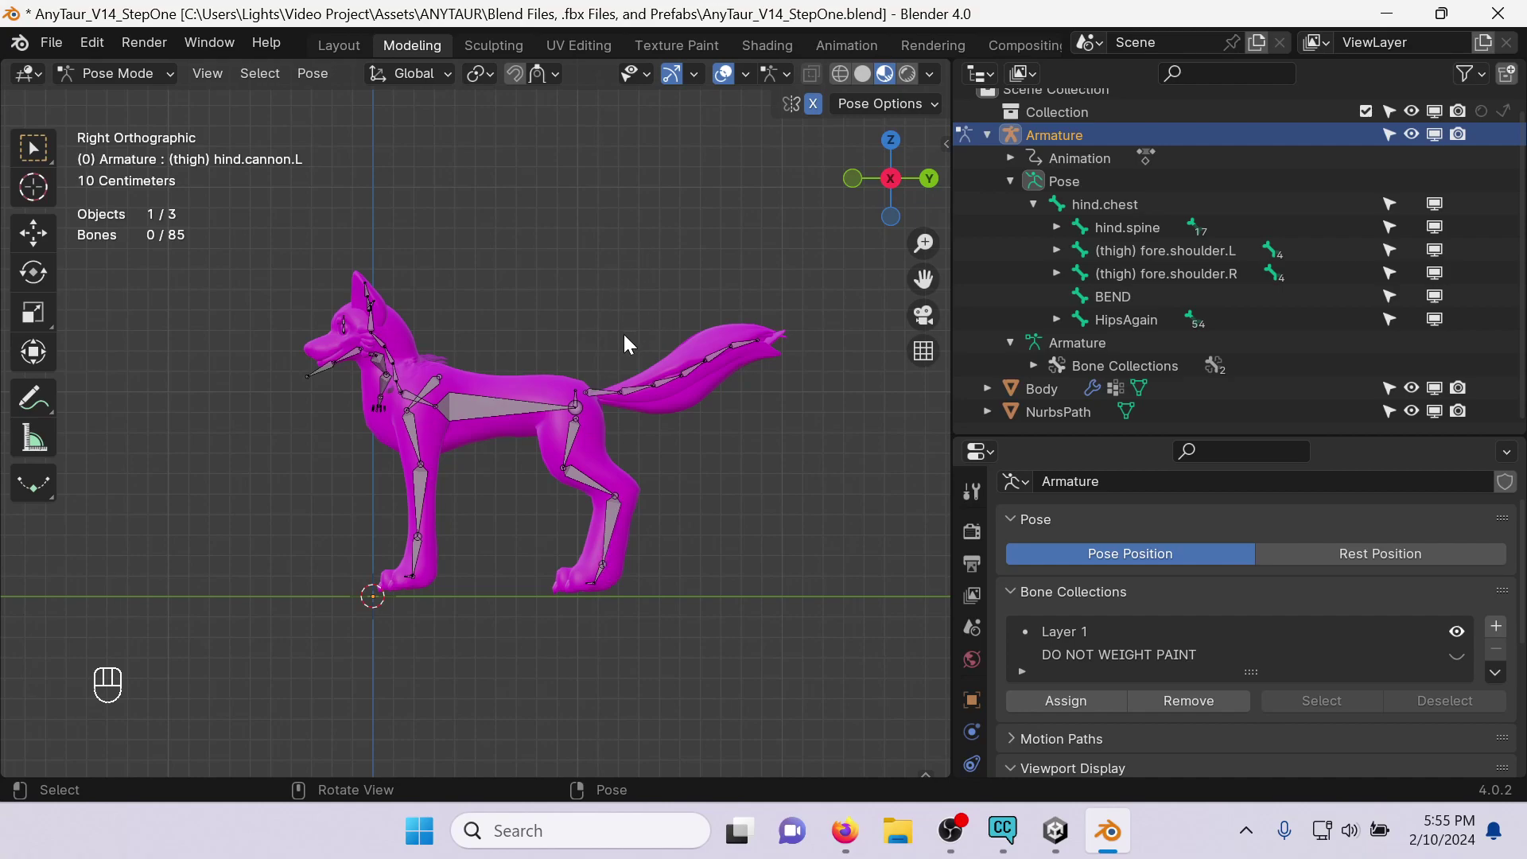
Show the canine in the left orthographic view and save the AnyTaur_V14_StepOne blend file.
middle_drag(411, 302, 867, 299)
click(909, 176)
click(889, 183)
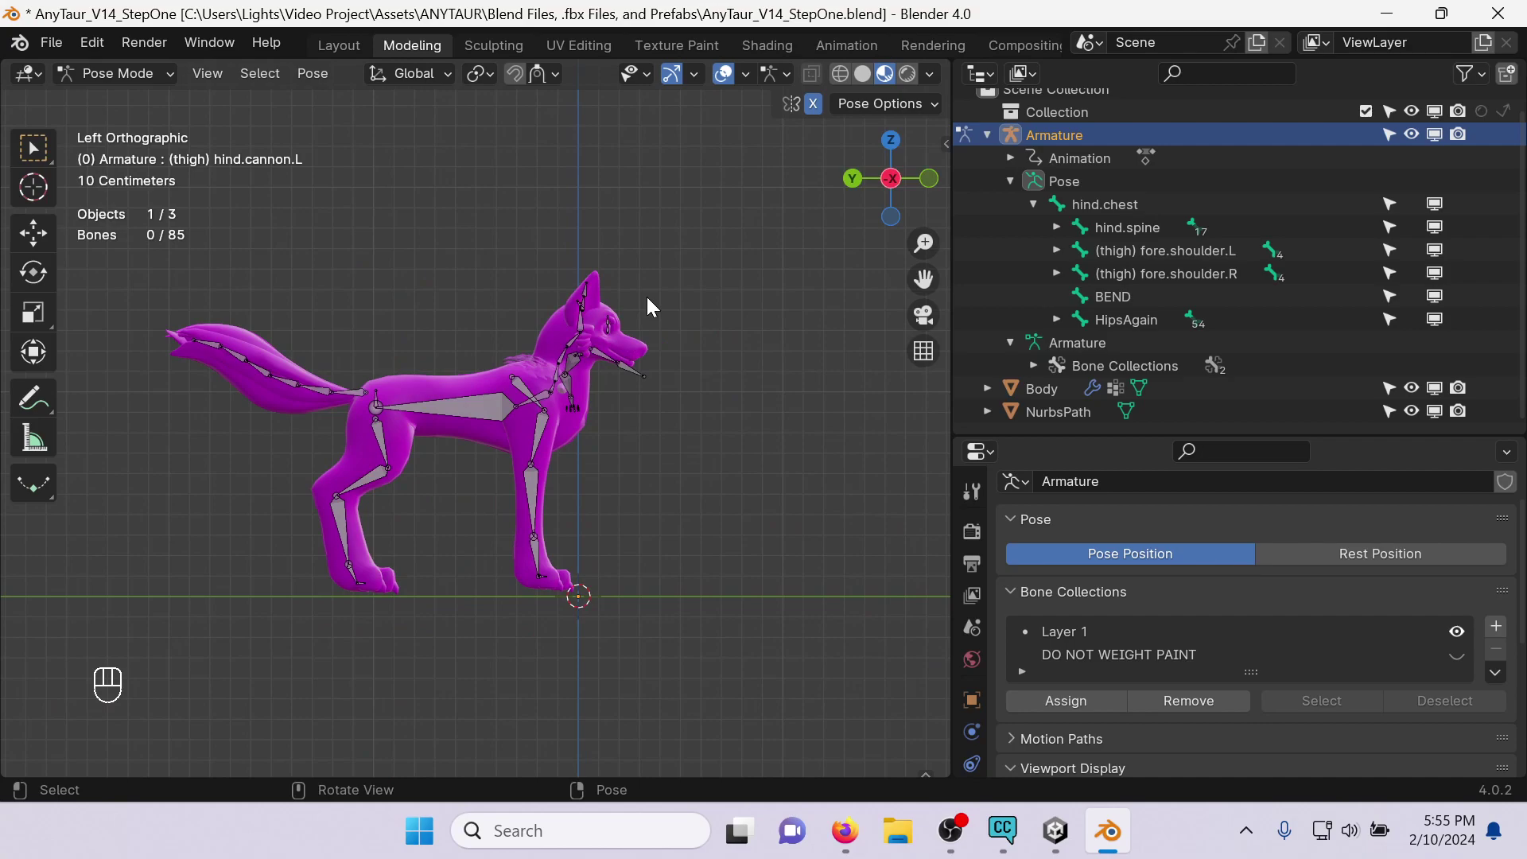
key(ctrl+s)
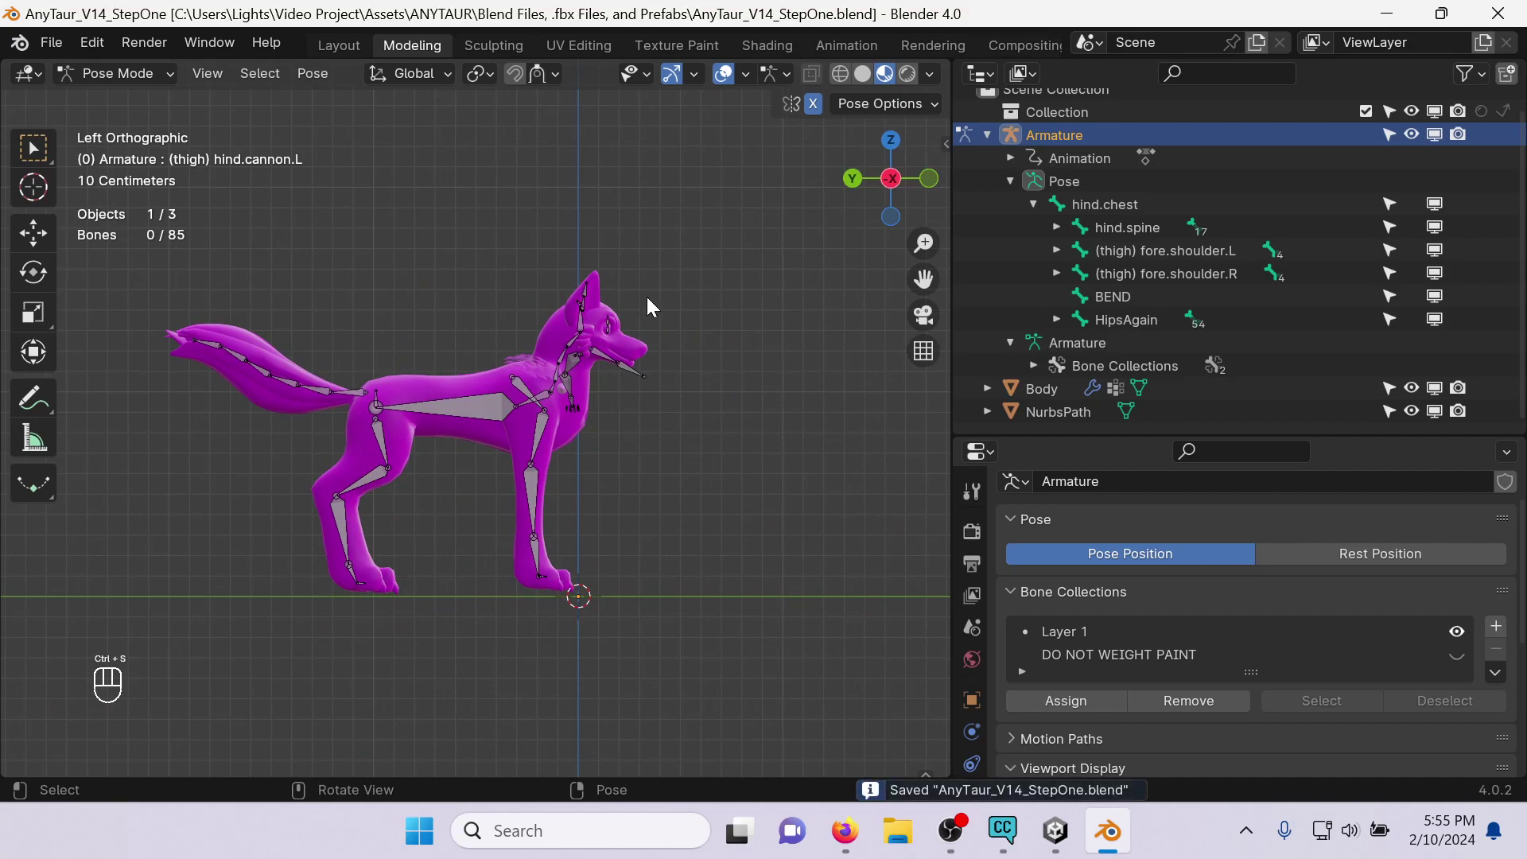
Bend the neck and head by rotating the bones of the neck chain one after another, up to Head.children.go.here.
middle_drag(581, 404, 785, 424)
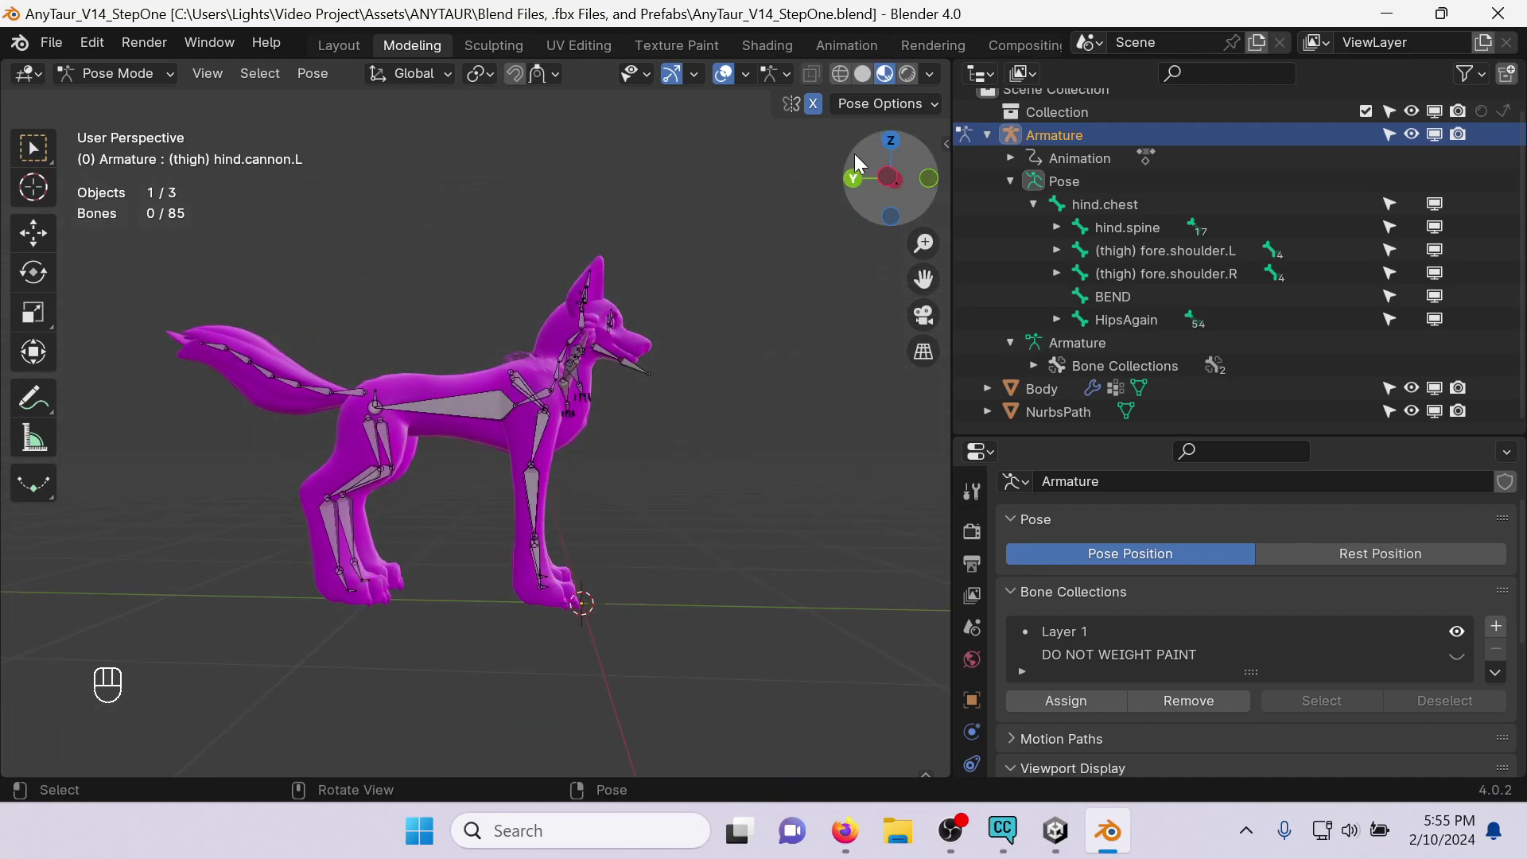
click(888, 179)
scroll(390, 386, up, 2)
click(364, 371)
key(r)
click(503, 353)
click(369, 354)
key(r)
click(502, 394)
click(373, 346)
key(r)
click(382, 325)
click(383, 322)
key(r)
click(412, 309)
click(414, 310)
key(r)
click(431, 315)
click(436, 317)
key(r)
click(477, 302)
middle_drag(477, 302, 612, 432)
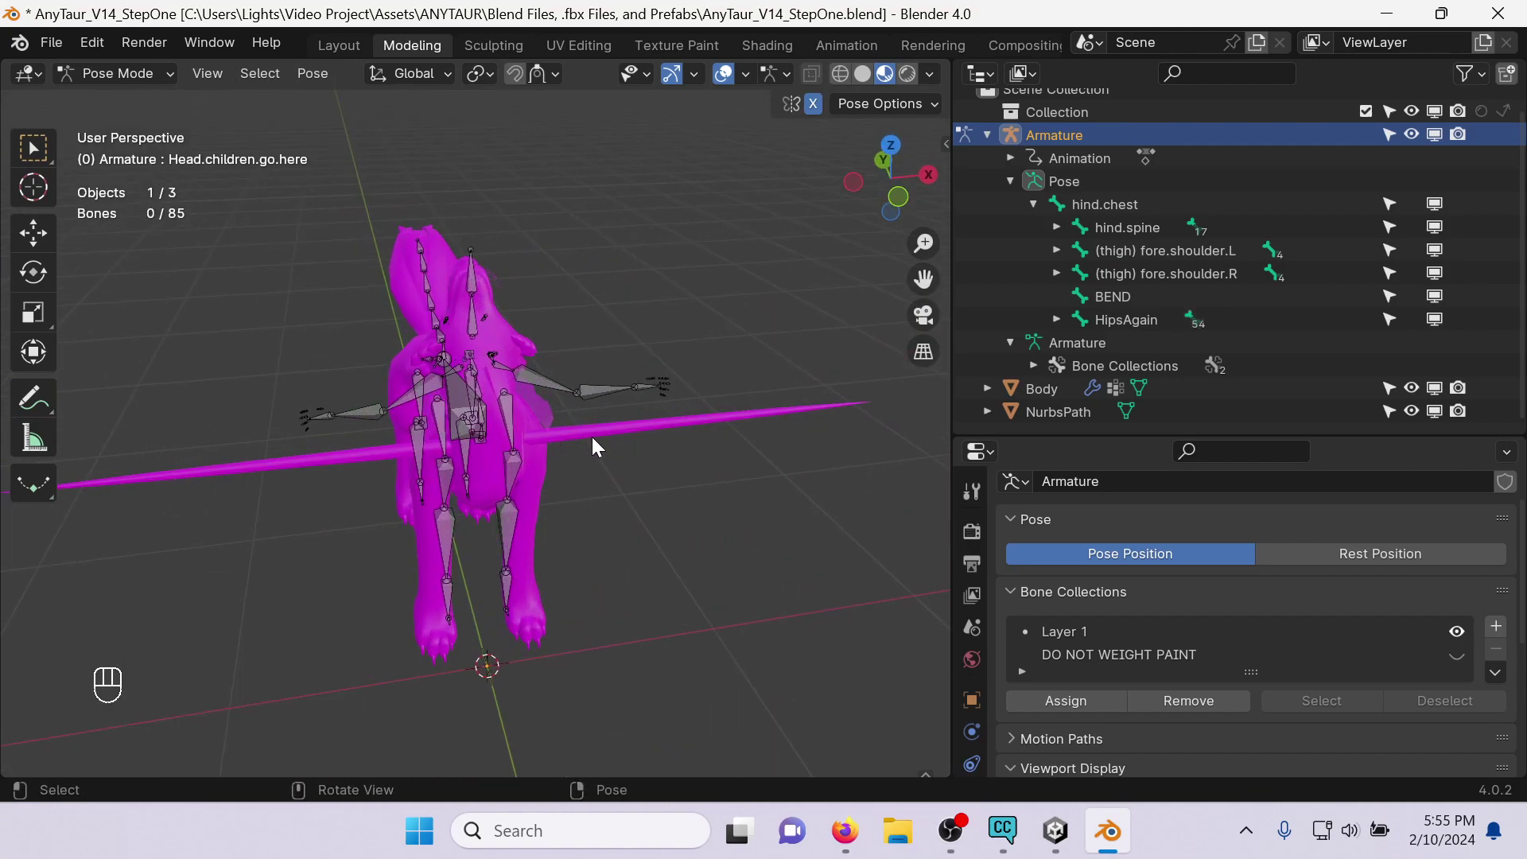
Clear all transforms on every bone to reset the head pose and save the blend file.
key(a)
click(313, 73)
mouse_move(380, 126)
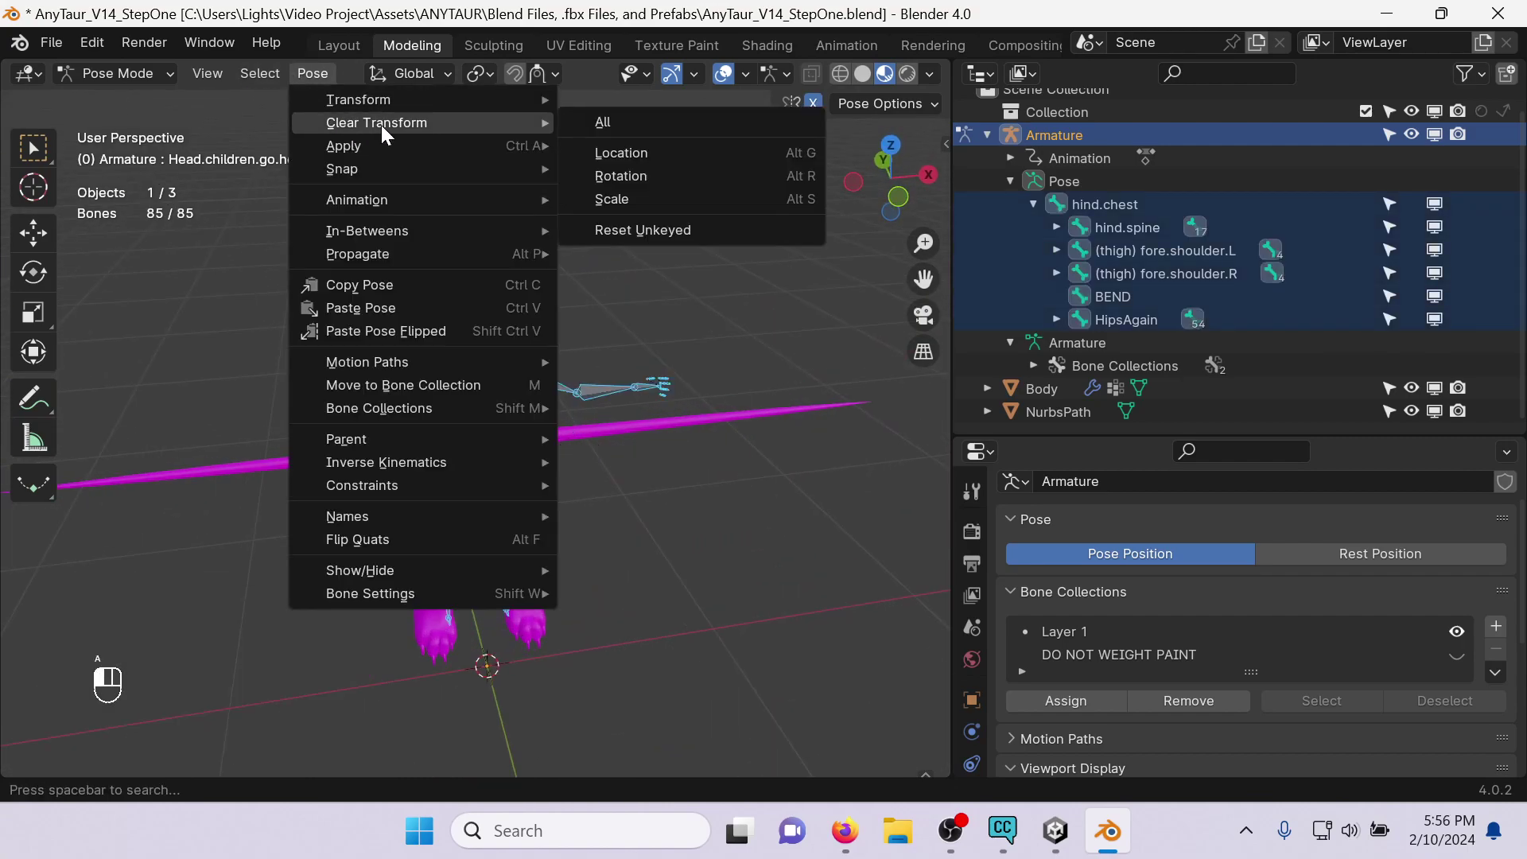
click(605, 121)
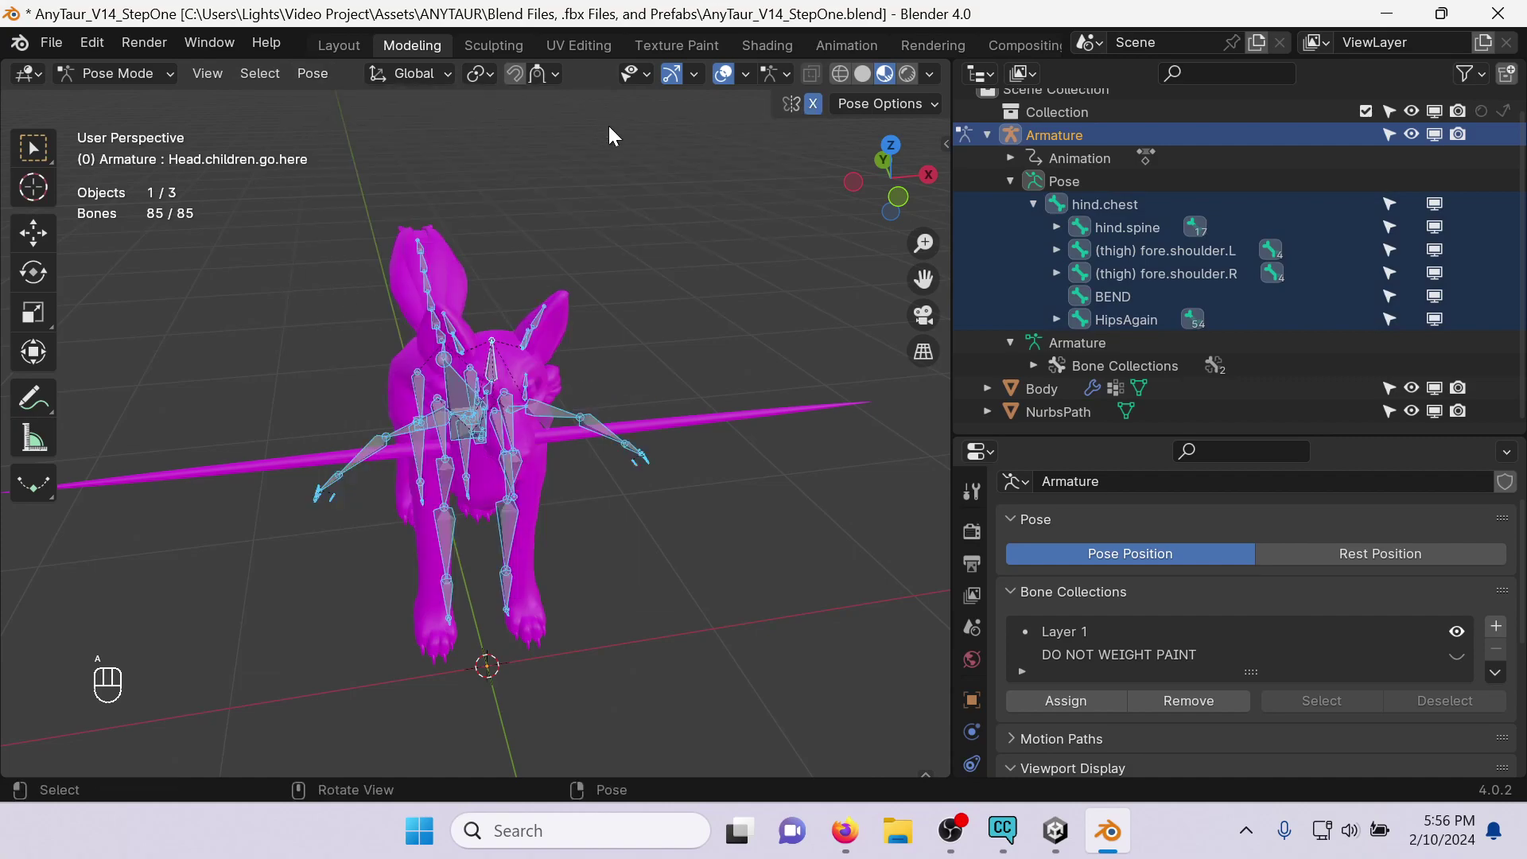
click(863, 170)
drag(862, 170, 838, 202)
click(838, 202)
key(ctrl+s)
Return the armature from Pose Mode to Object Mode and deselect everything.
click(113, 73)
click(120, 99)
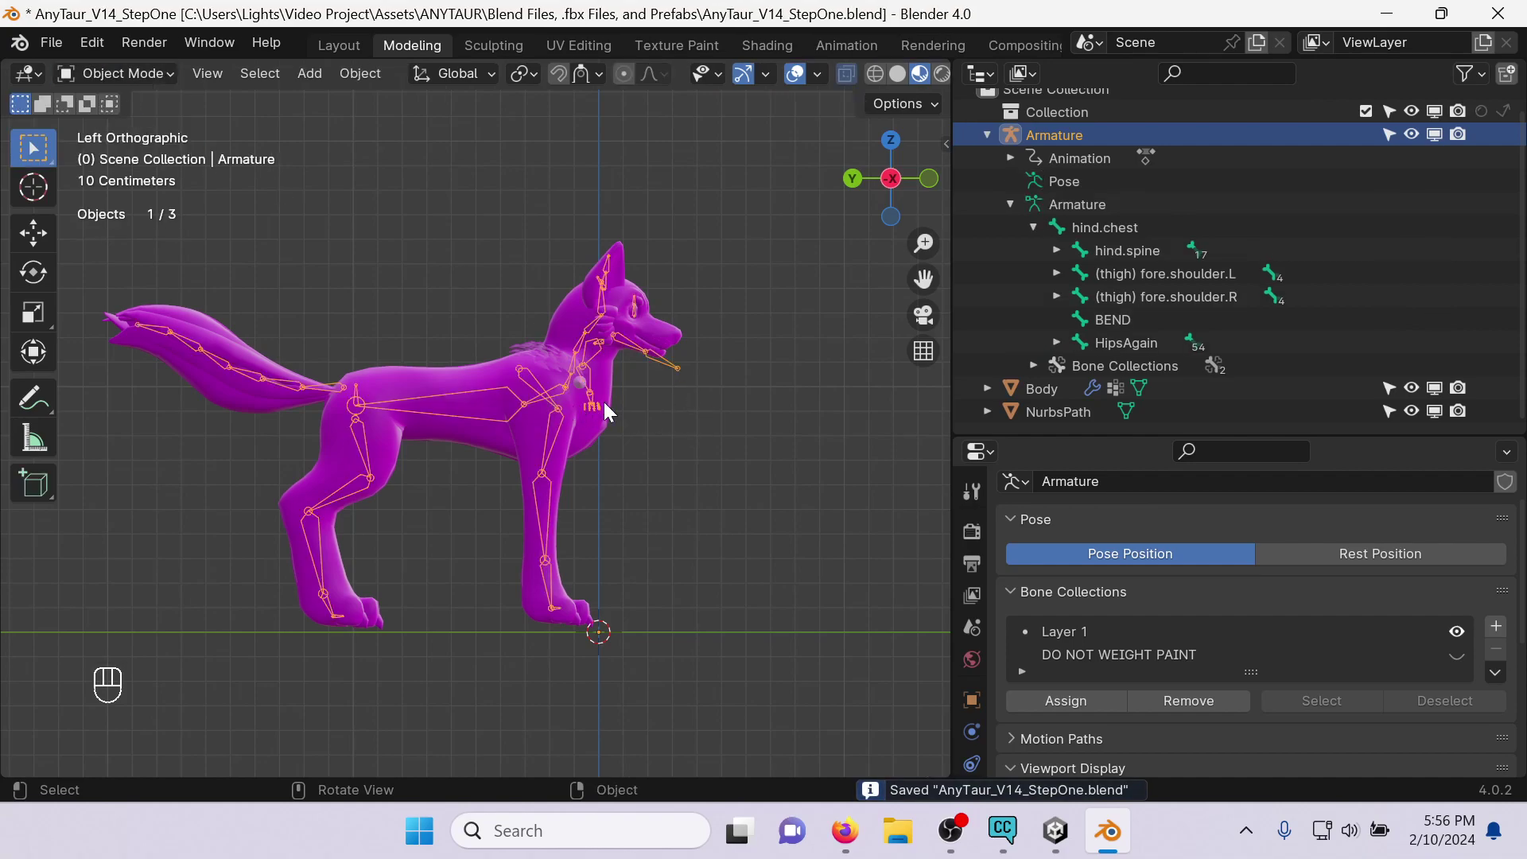
click(60, 40)
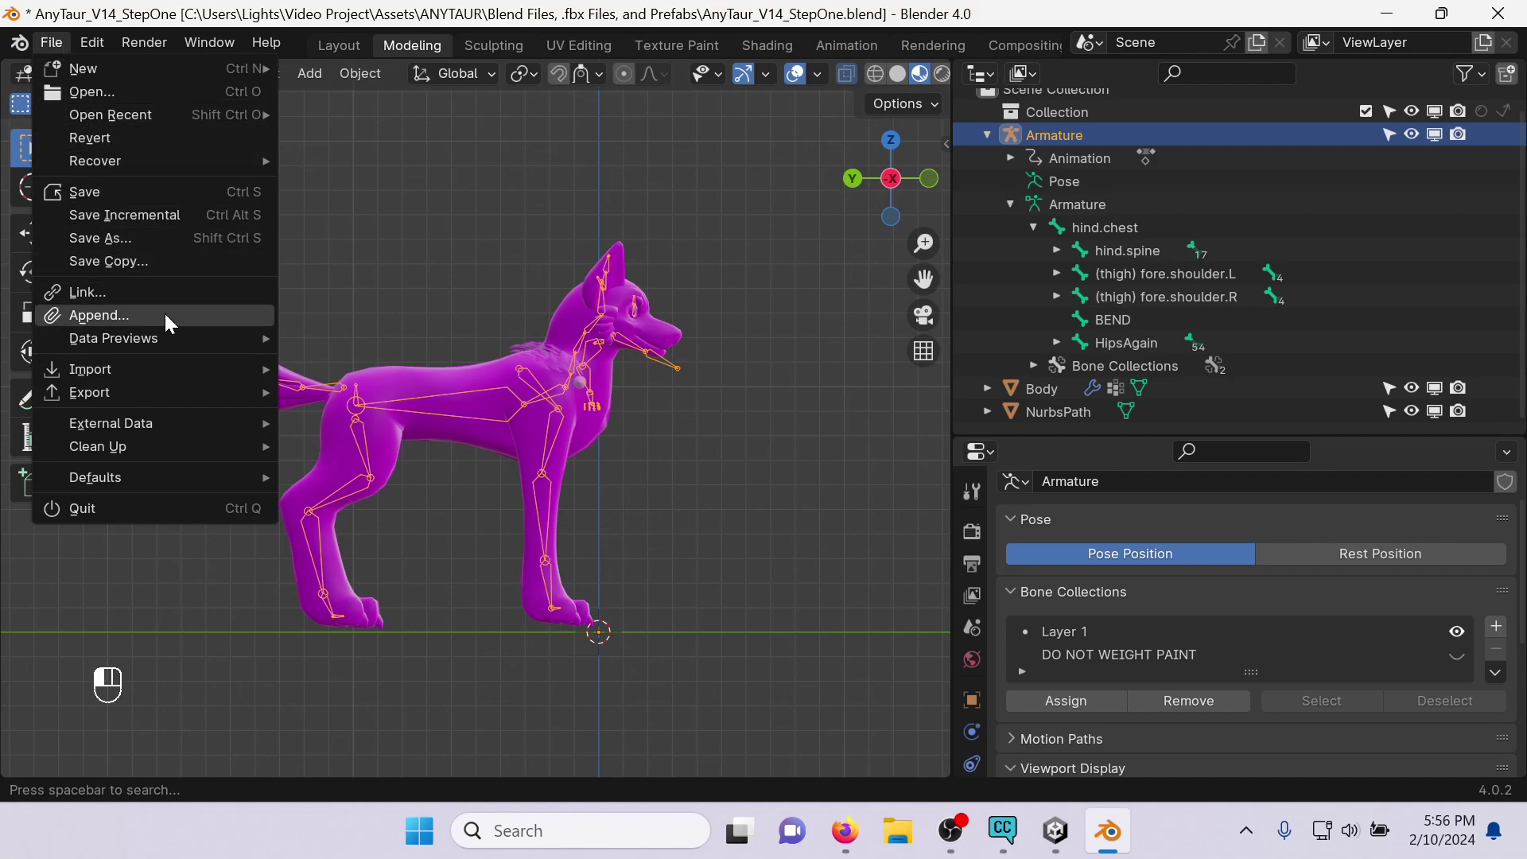
click(142, 181)
click(99, 73)
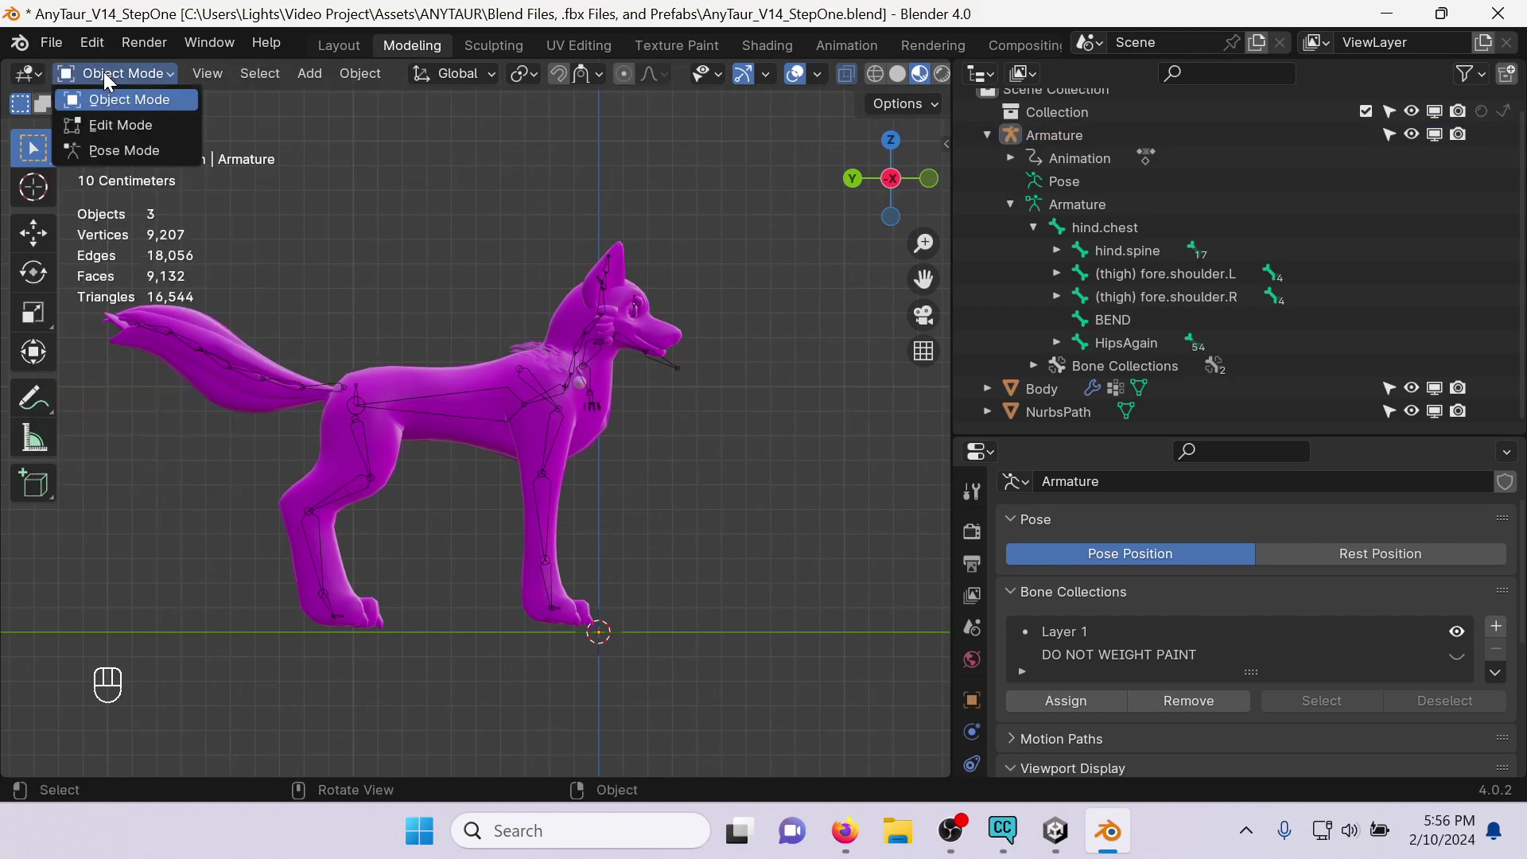
click(111, 99)
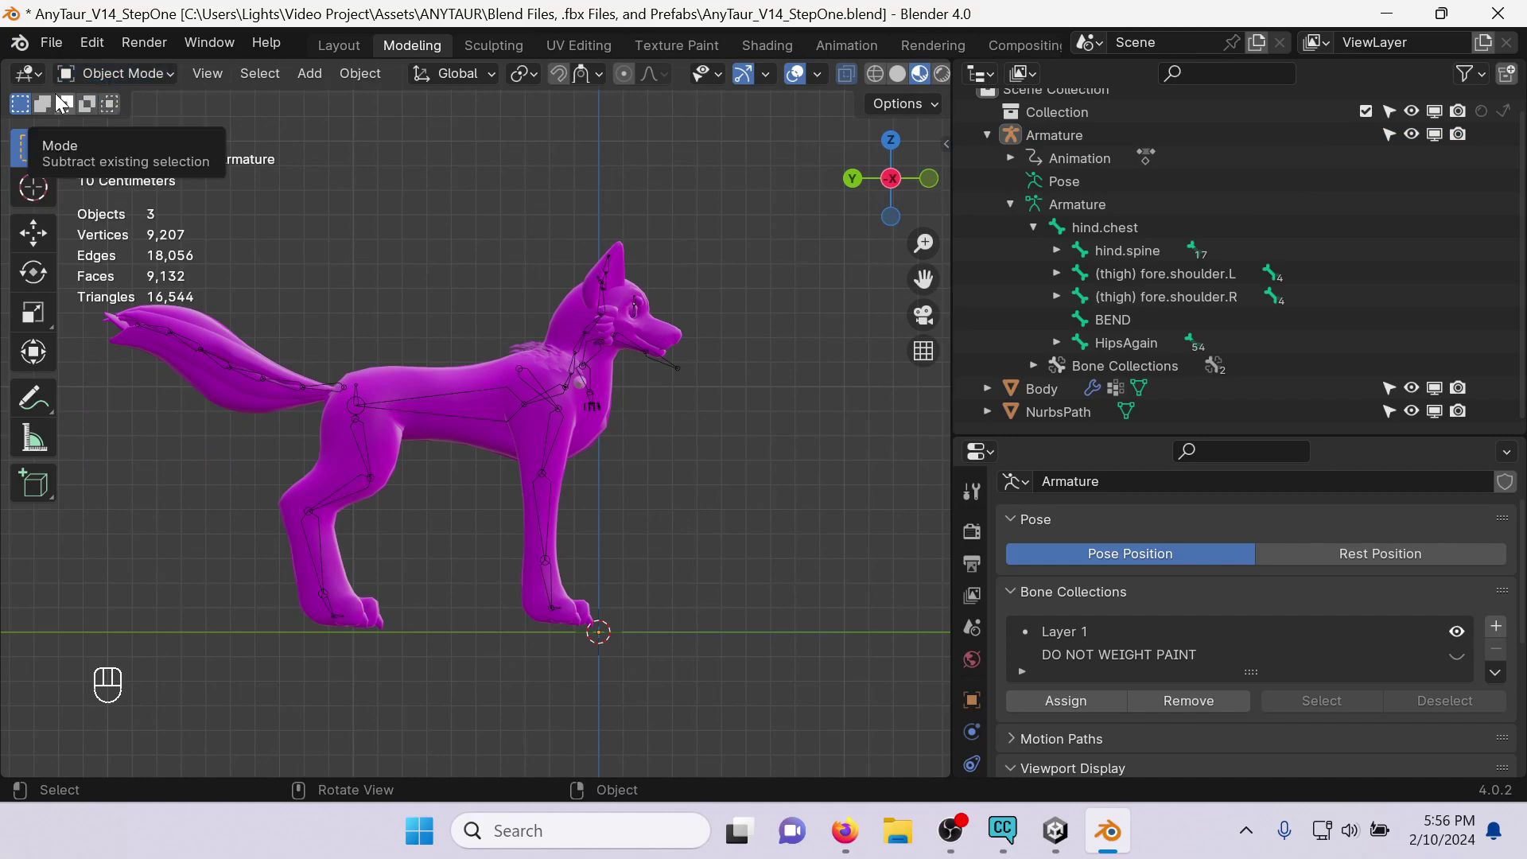
Append the Armature object from AnyTaur_V14_StepTwo.blend to the scene.
click(44, 40)
click(131, 322)
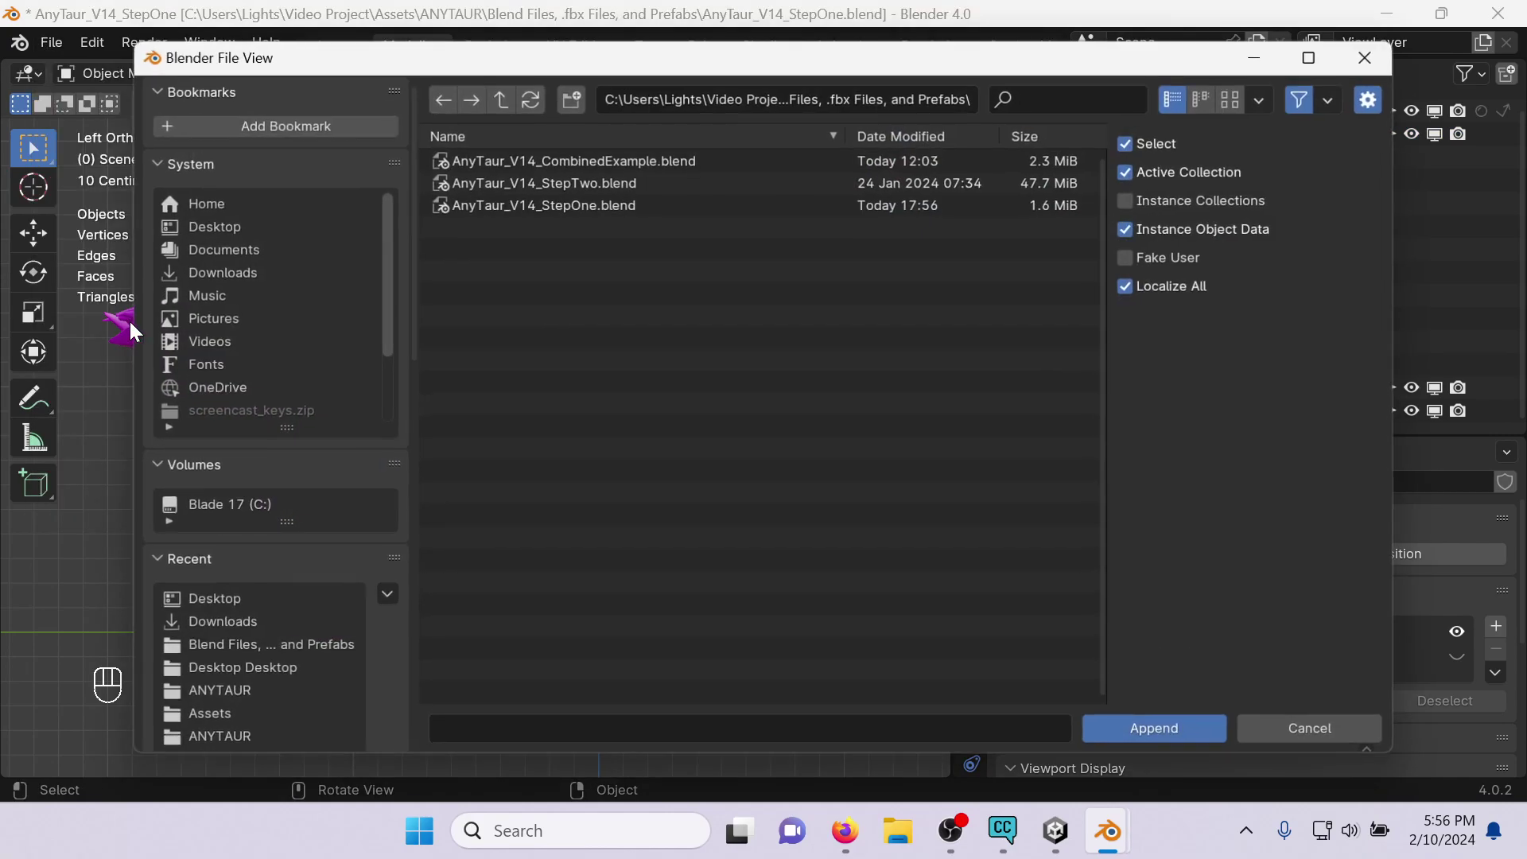
click(586, 189)
click(1154, 738)
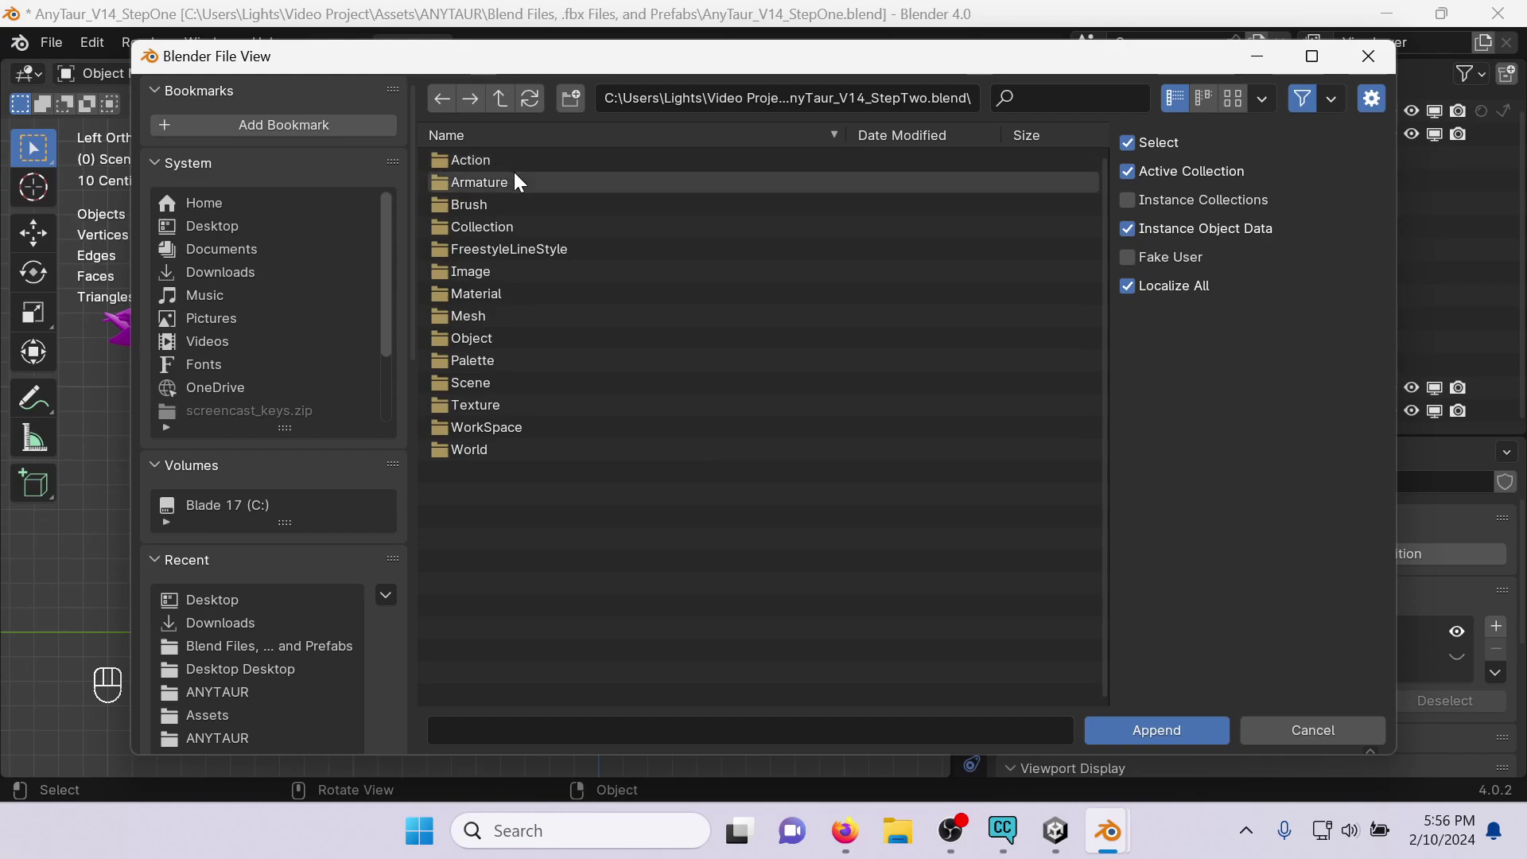
click(516, 335)
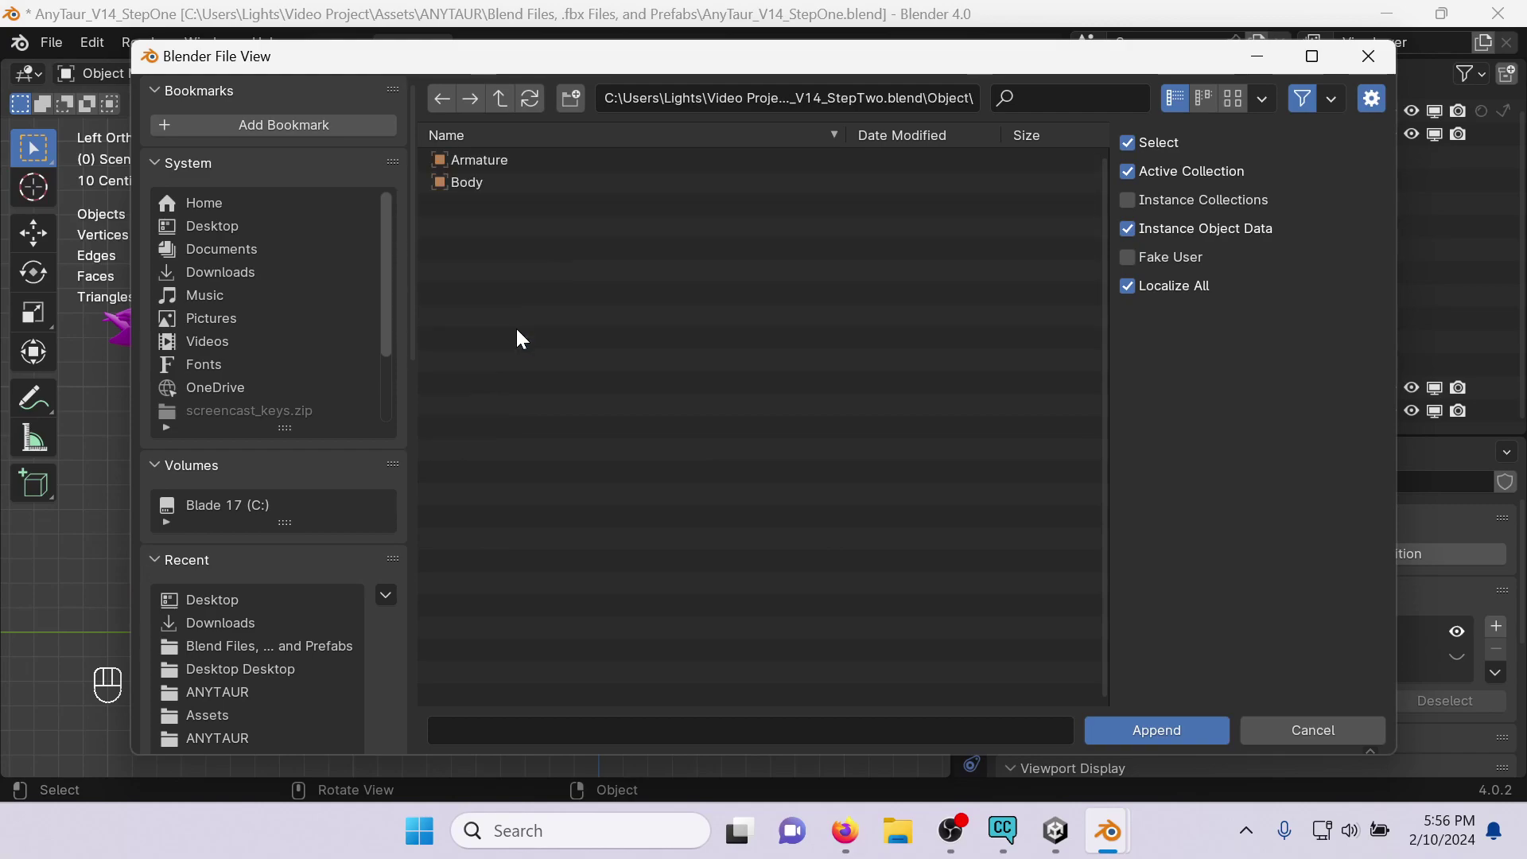
click(509, 161)
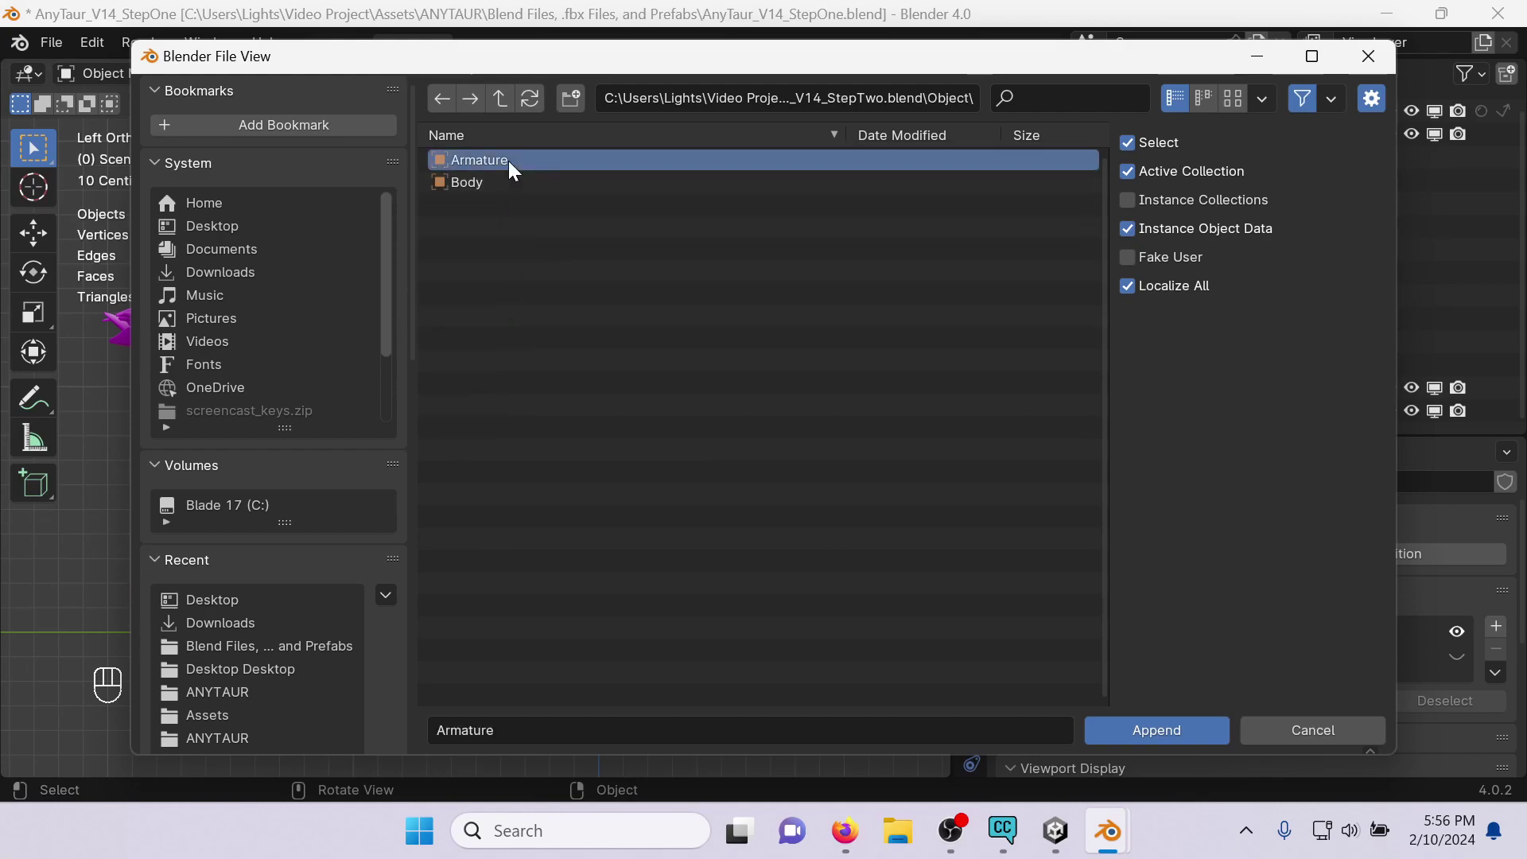
click(1119, 729)
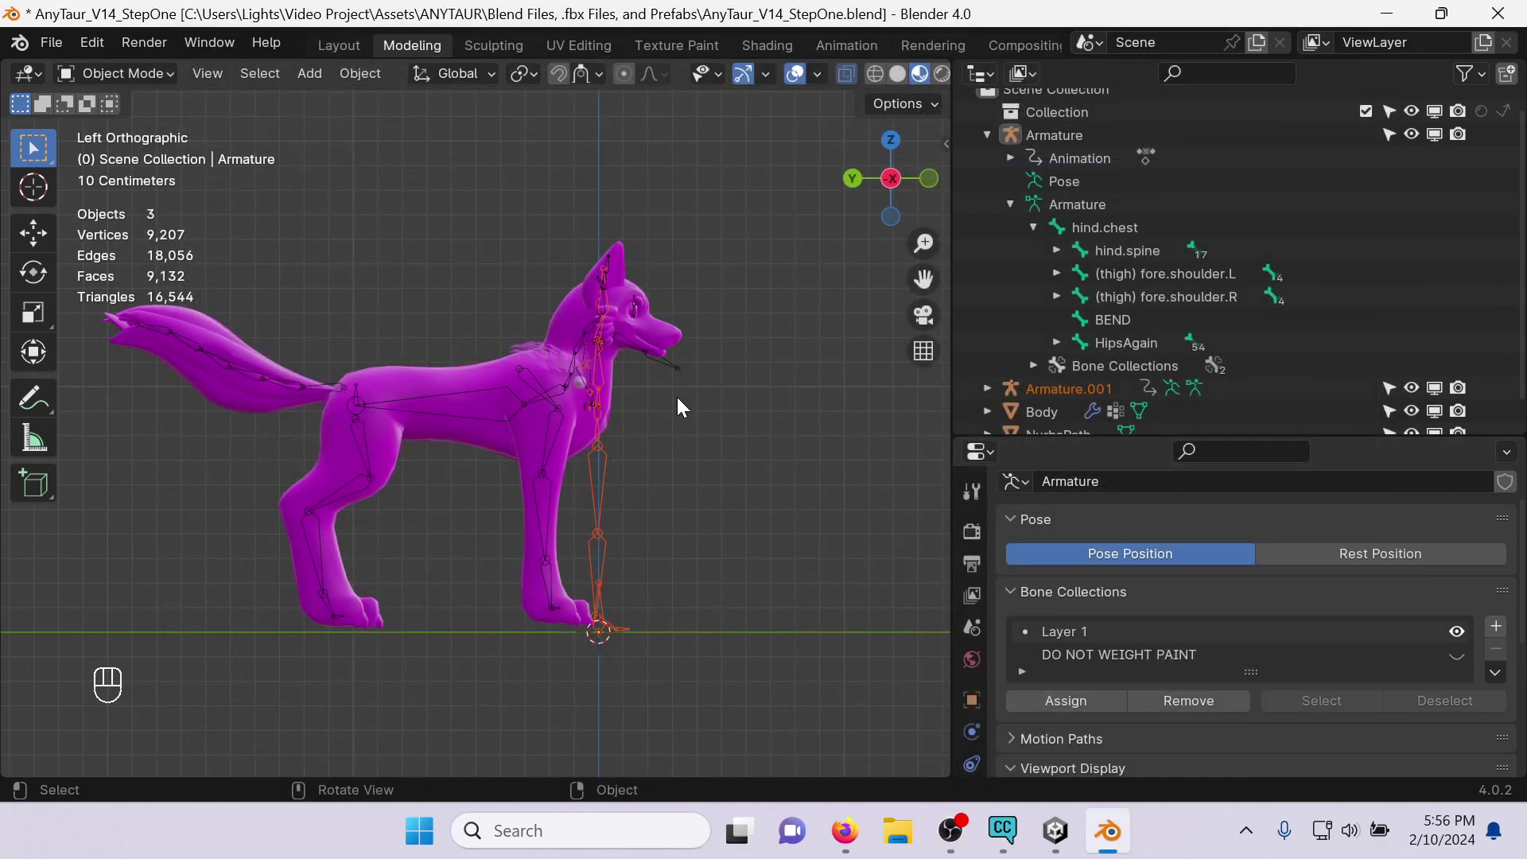
Compare the placement of the canine armature and the appended Armature.001 around the neck and chest, selecting each in turn.
middle_drag(693, 420, 609, 521)
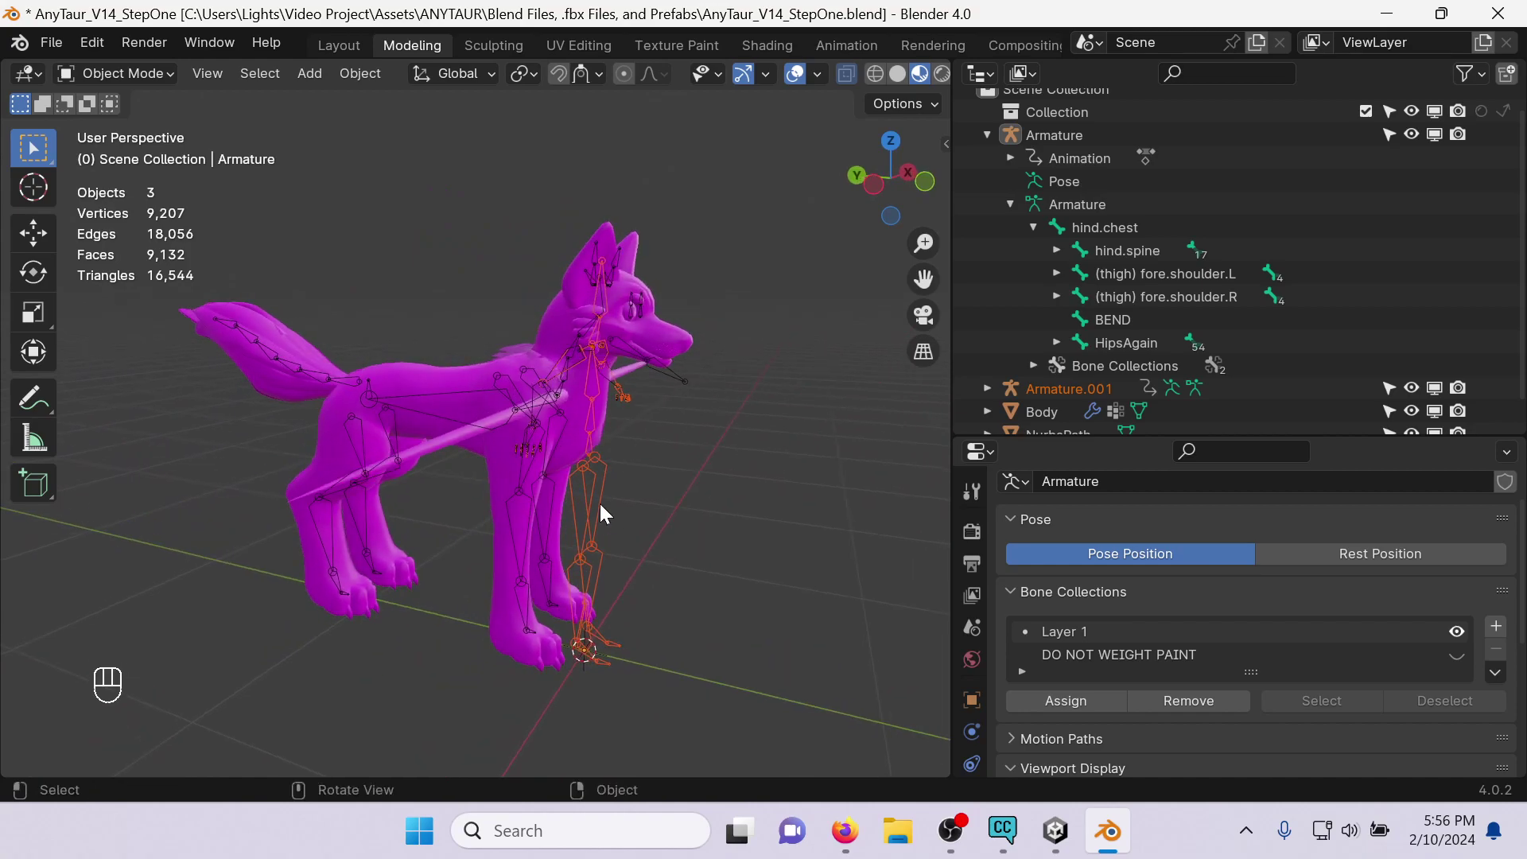
click(579, 345)
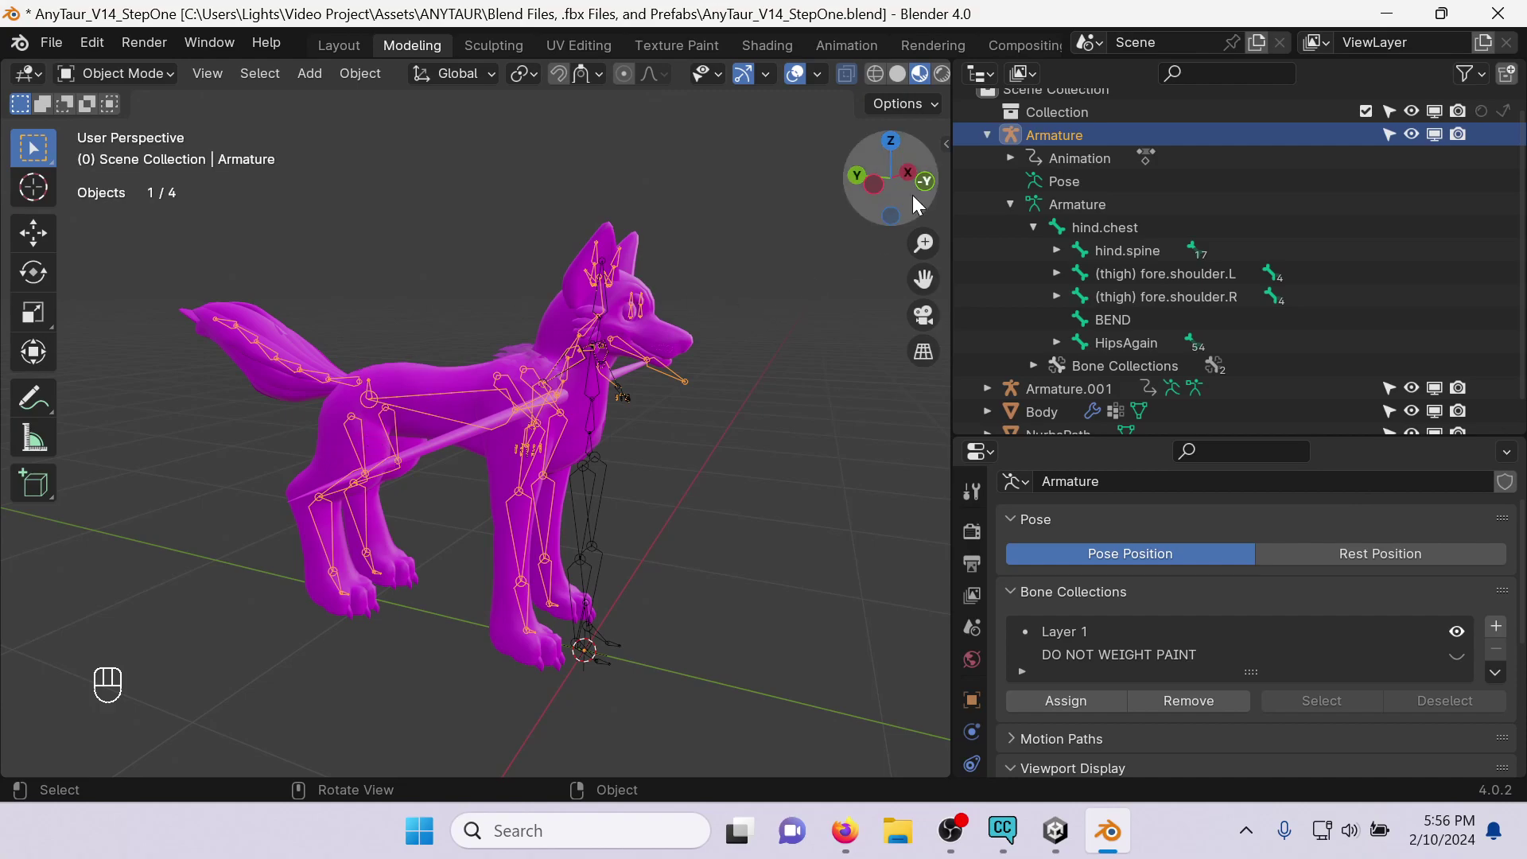
click(859, 189)
scroll(835, 238, up, 5)
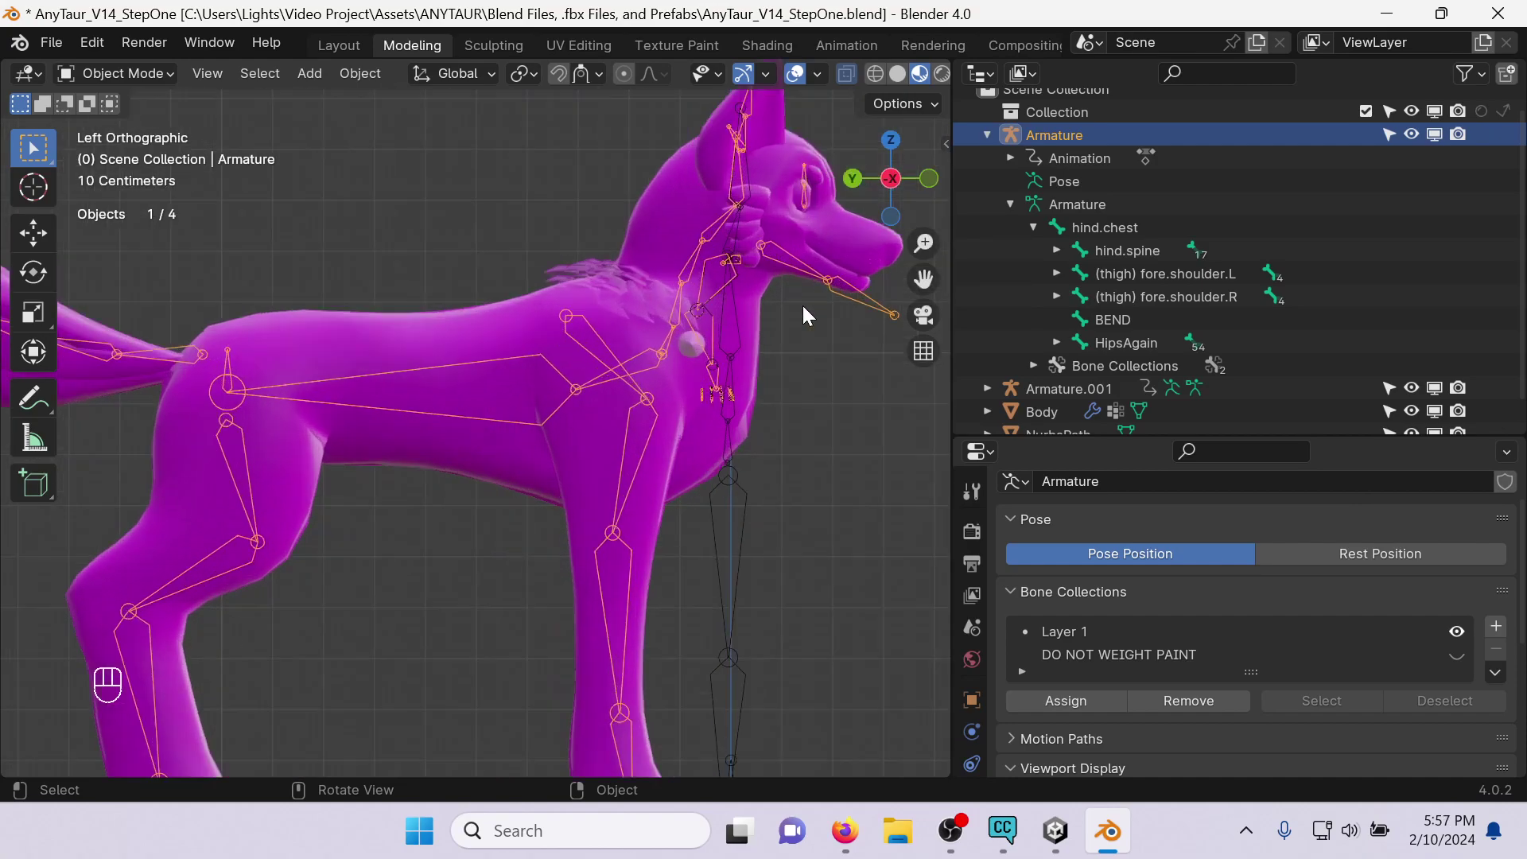
shift+middle_drag(820, 283, 623, 466)
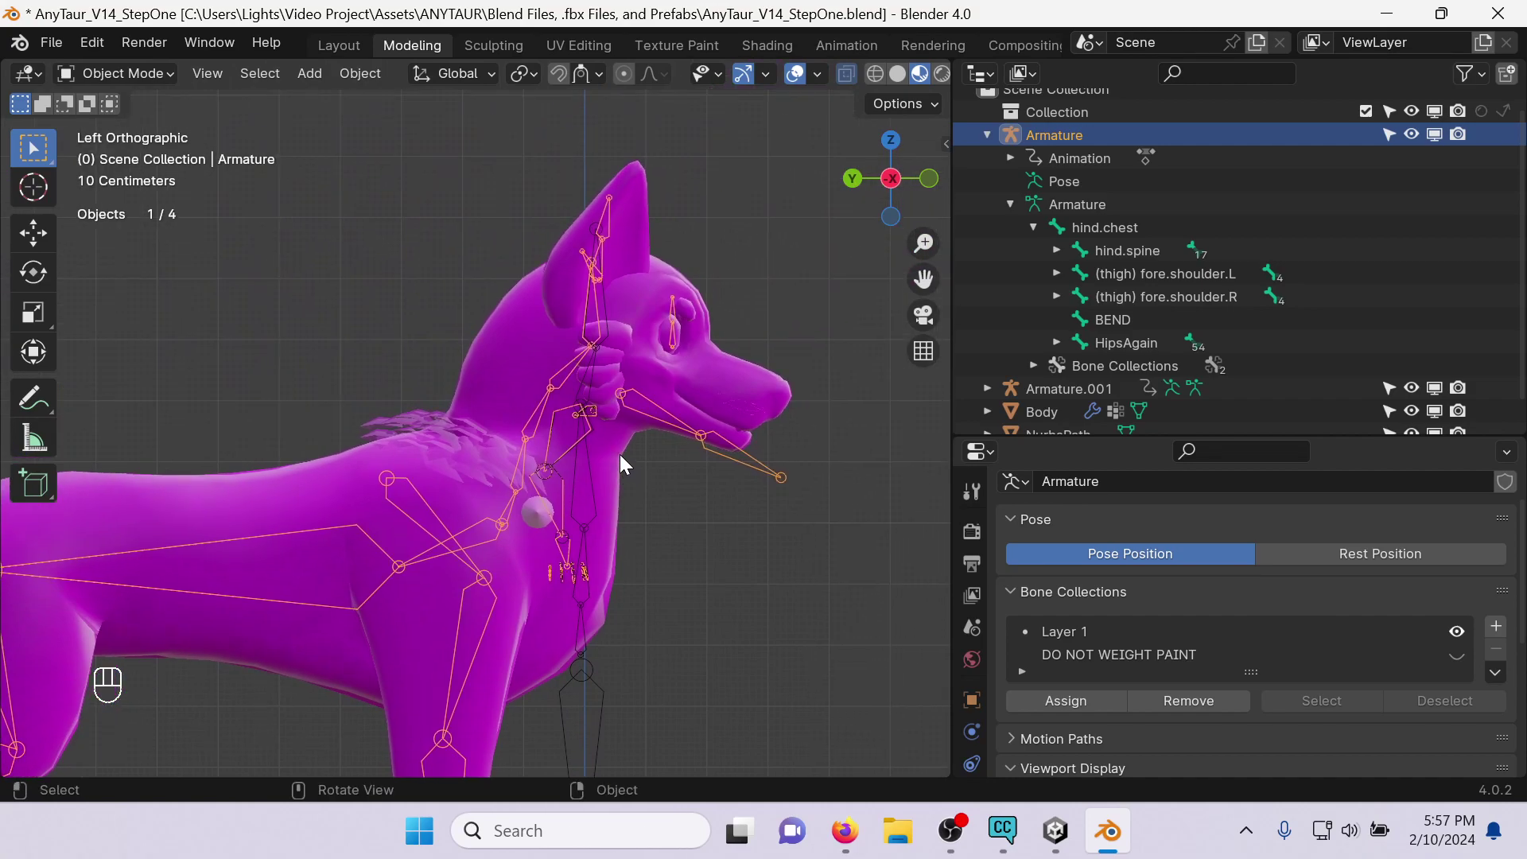
scroll(598, 361, up, 3)
scroll(592, 382, down, 5)
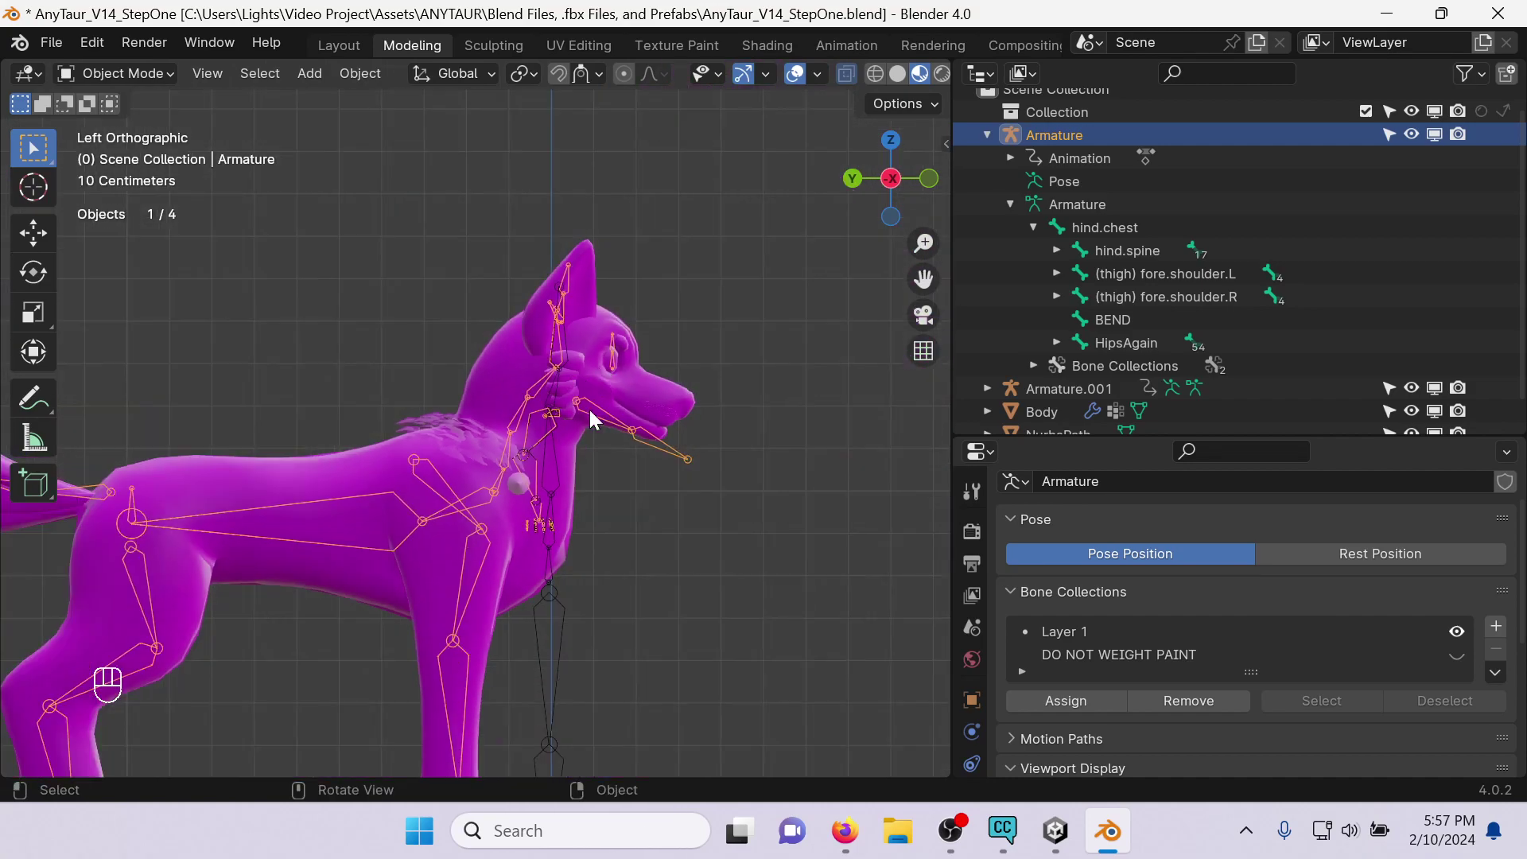
click(554, 597)
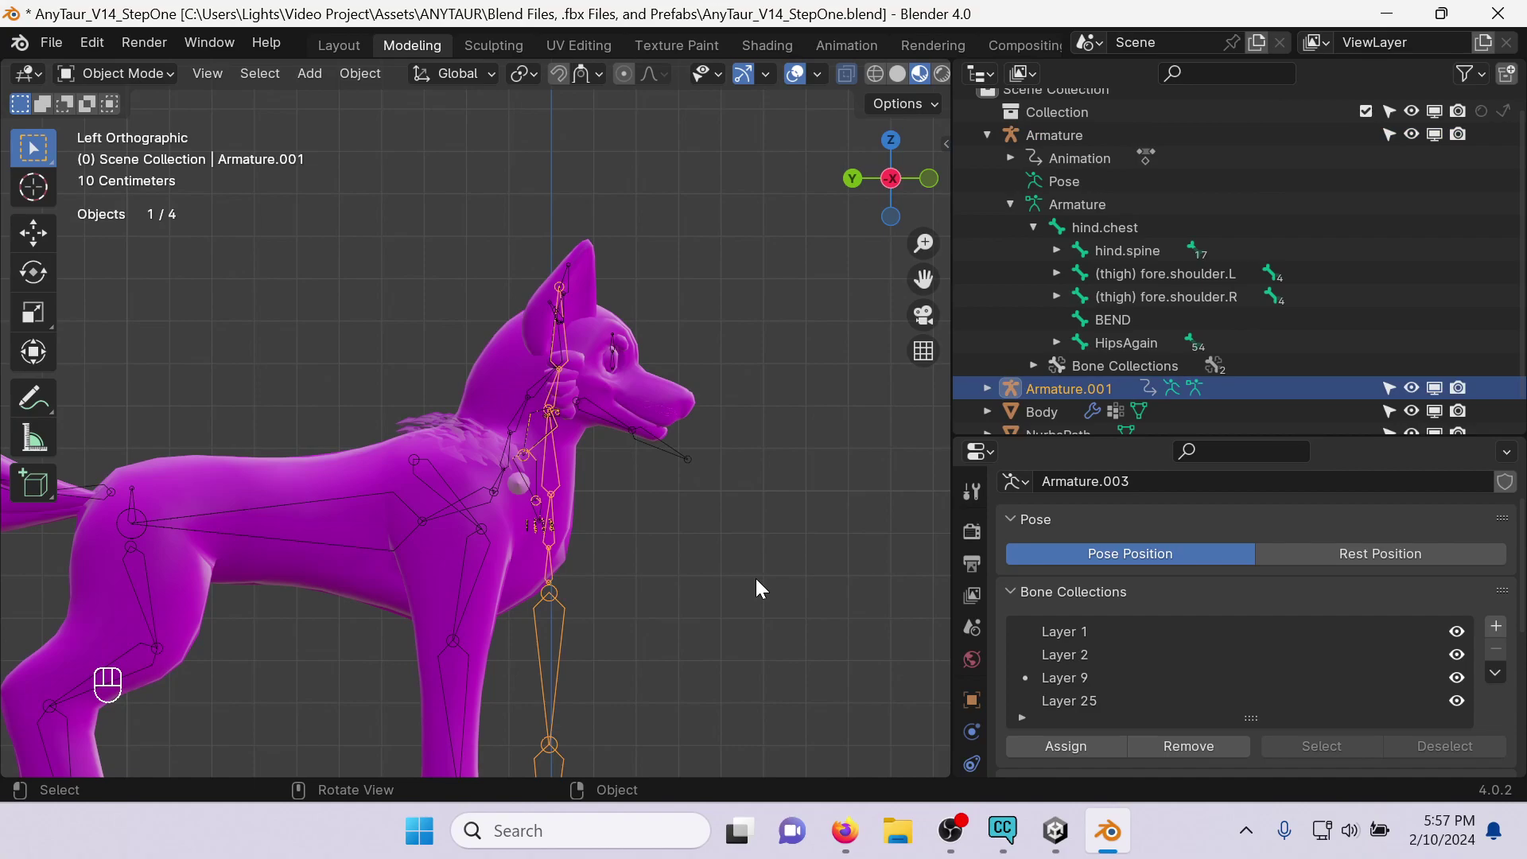
middle_drag(758, 586, 651, 585)
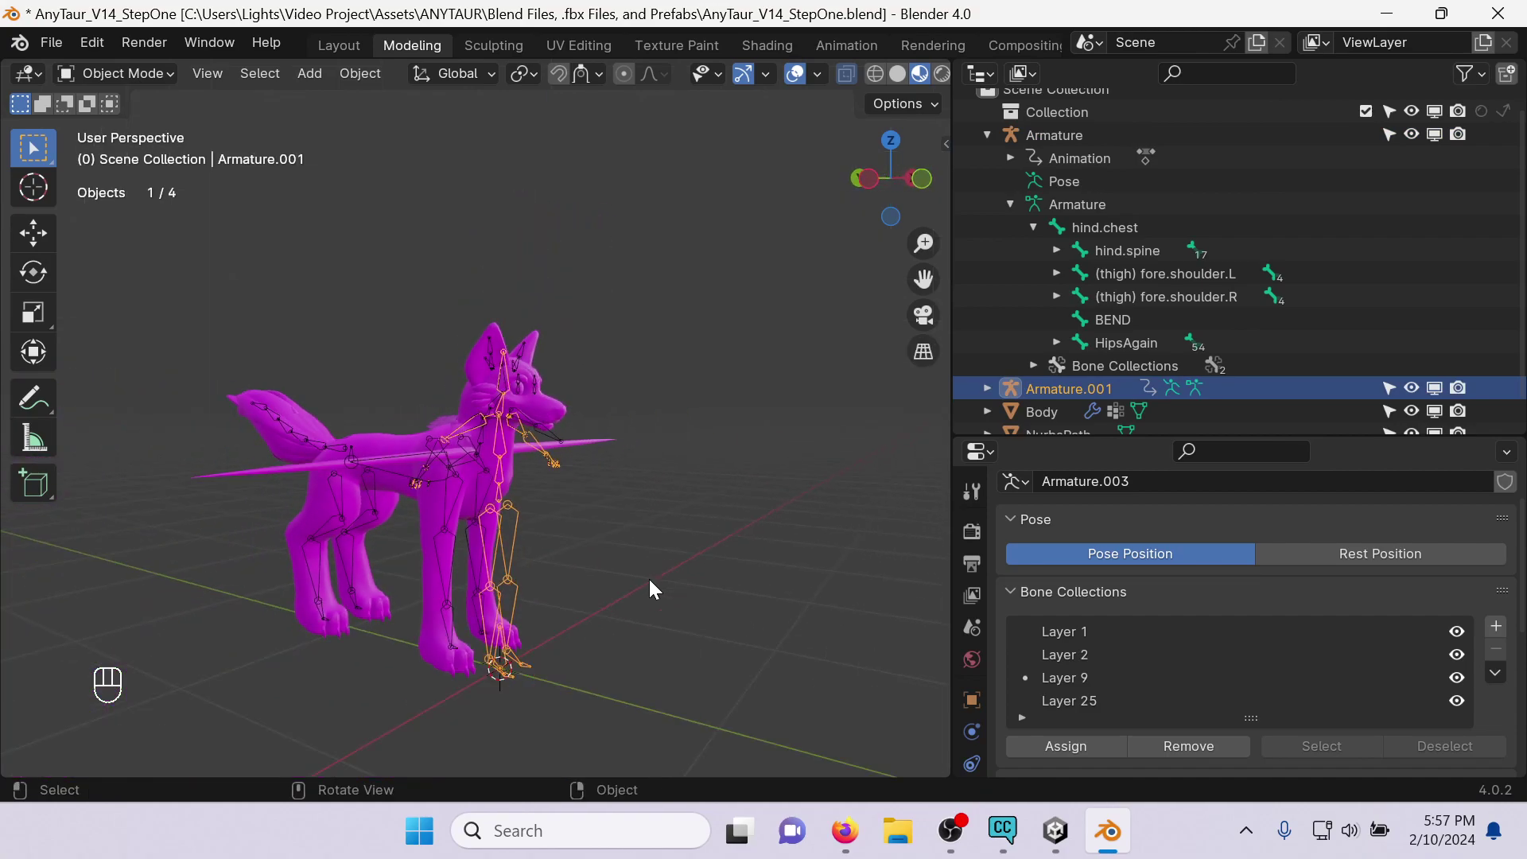
scroll(650, 581, up, 3)
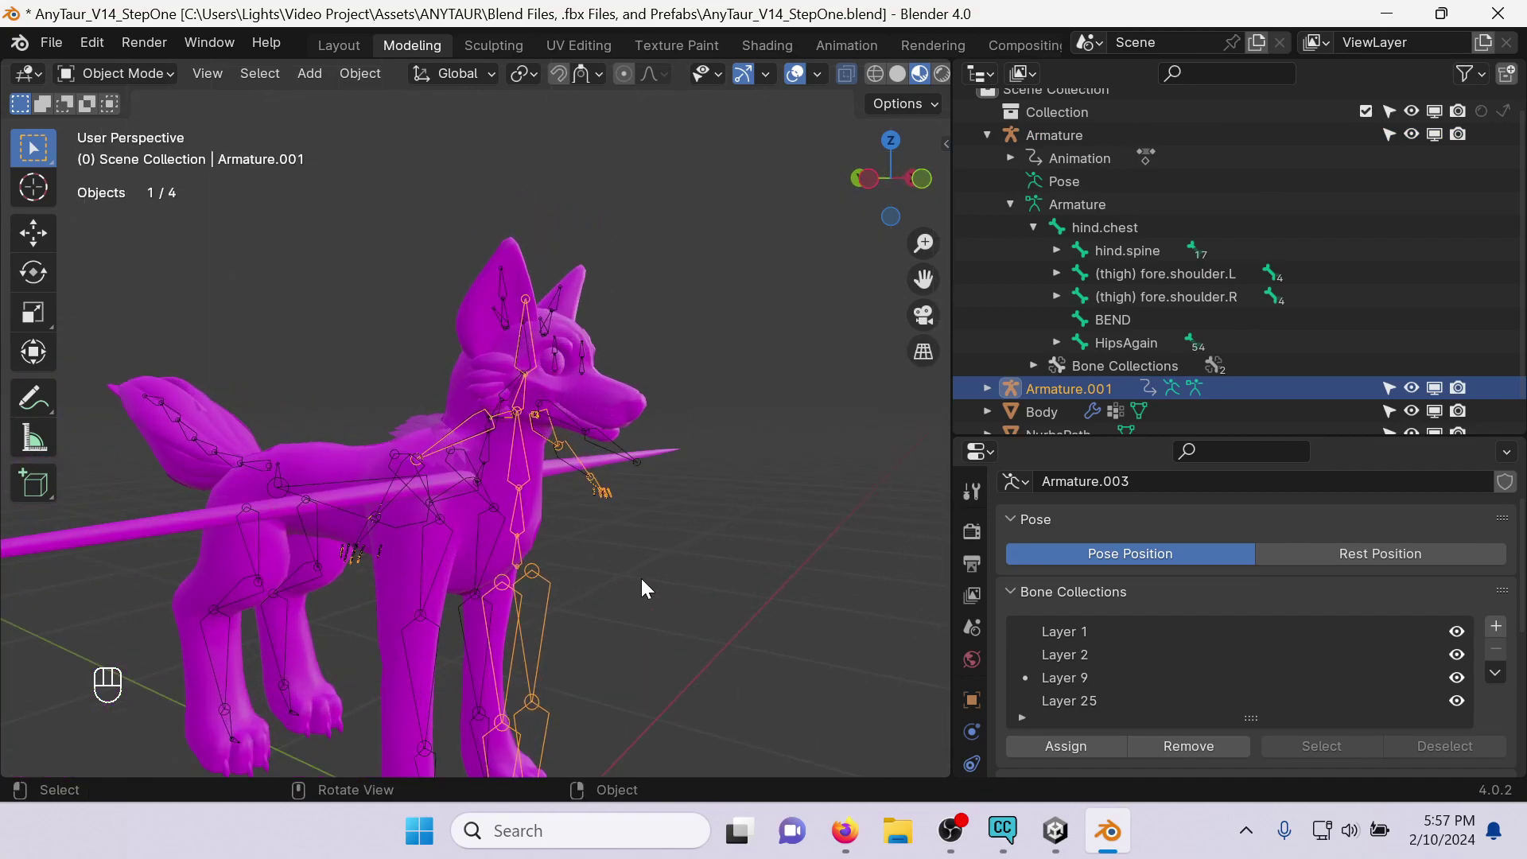
Move the canine armature and Body mesh together about -0.007 m in Y and -0.002 m in Z, aligning the head joint with Armature.001.
click(869, 178)
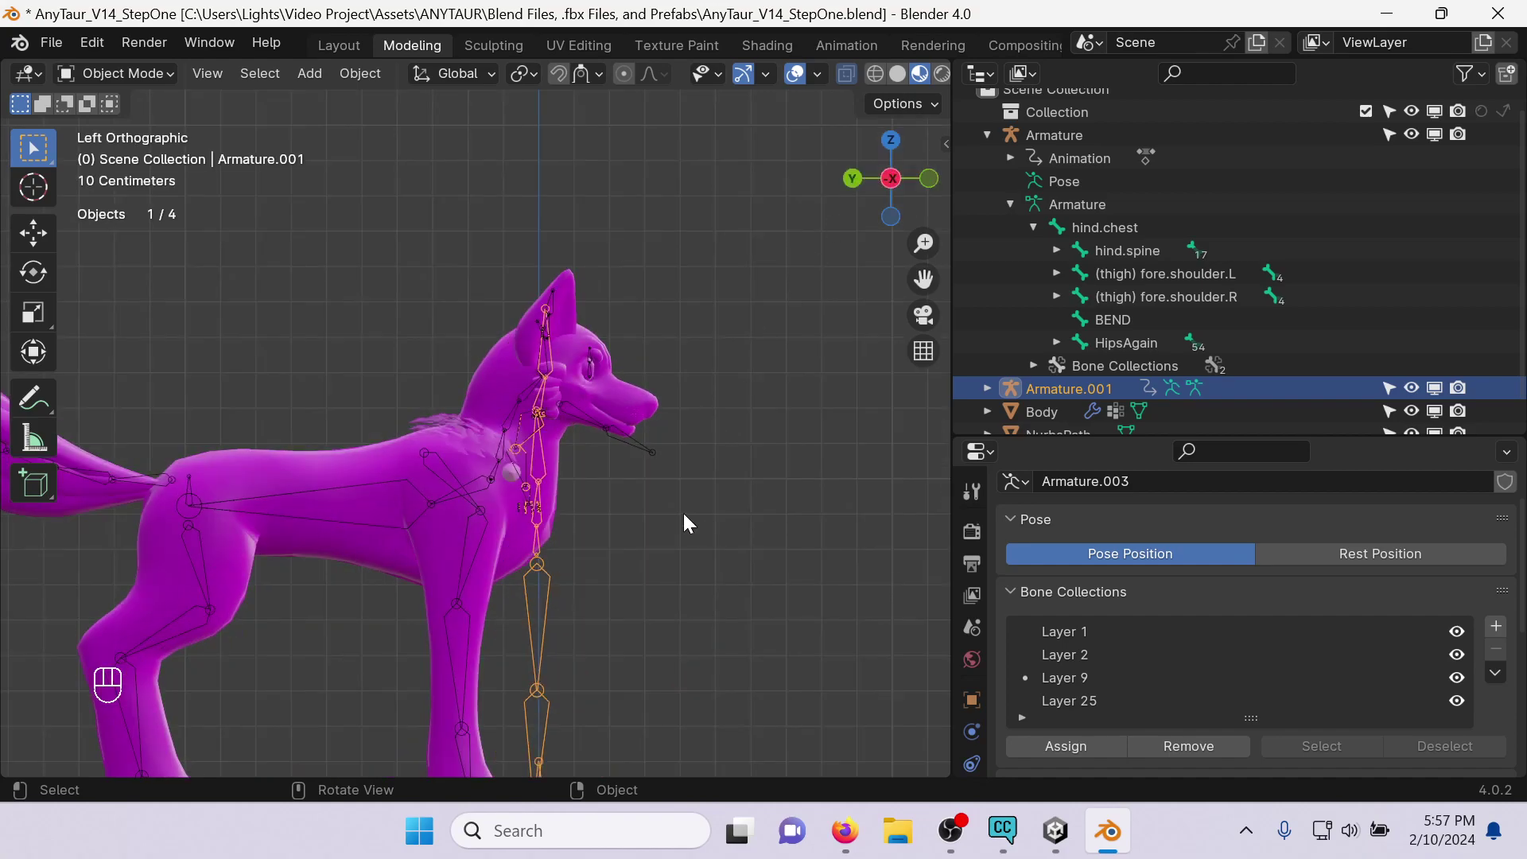
scroll(532, 623, up, 1)
scroll(528, 614, down, 5)
scroll(528, 614, up, 4)
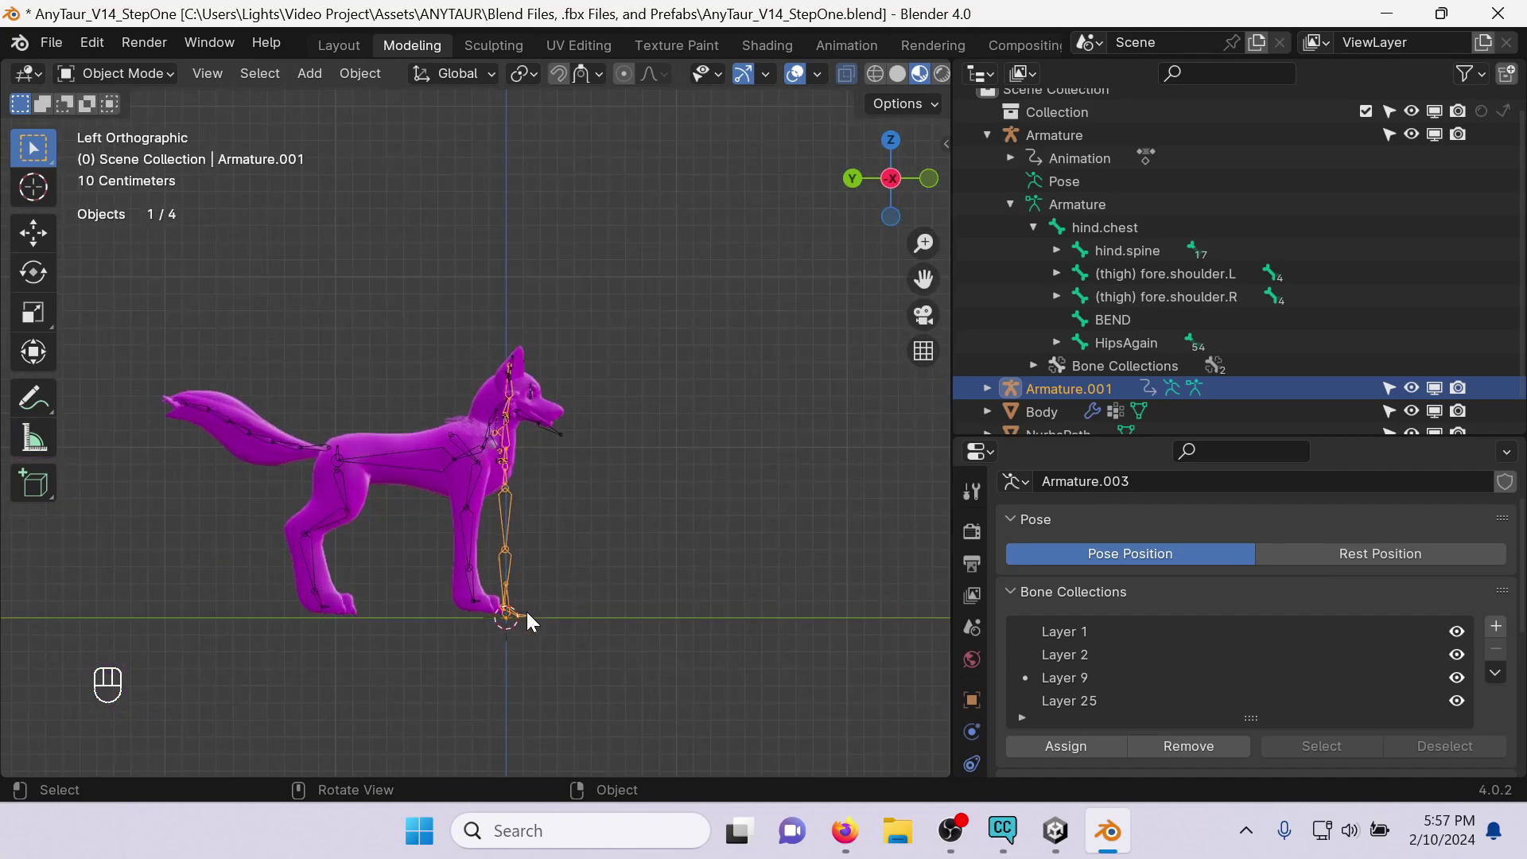
shift+middle_drag(621, 607, 708, 475)
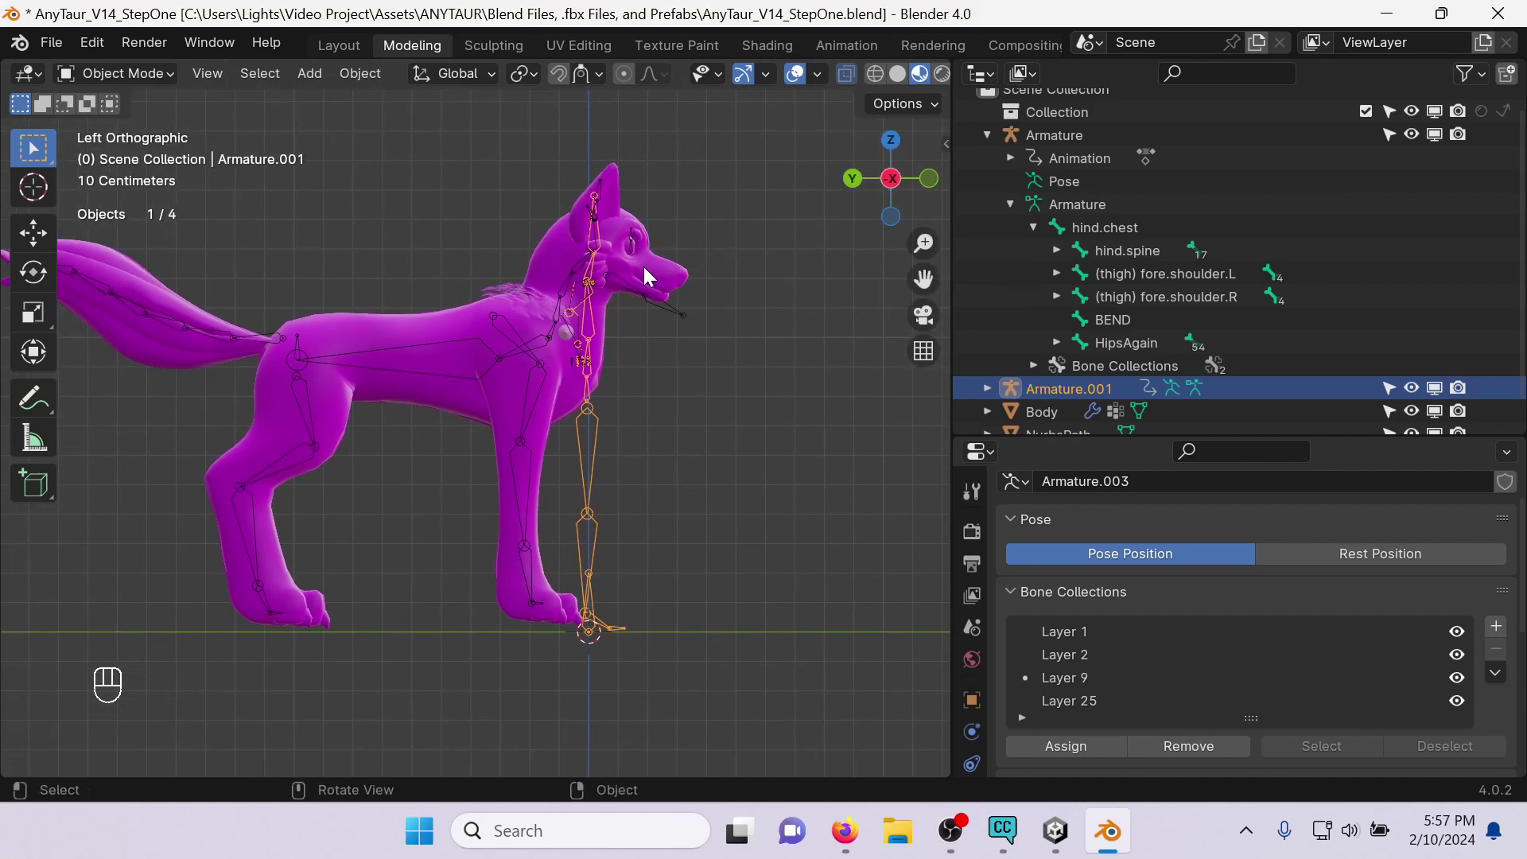
shift+middle_drag(651, 258, 633, 329)
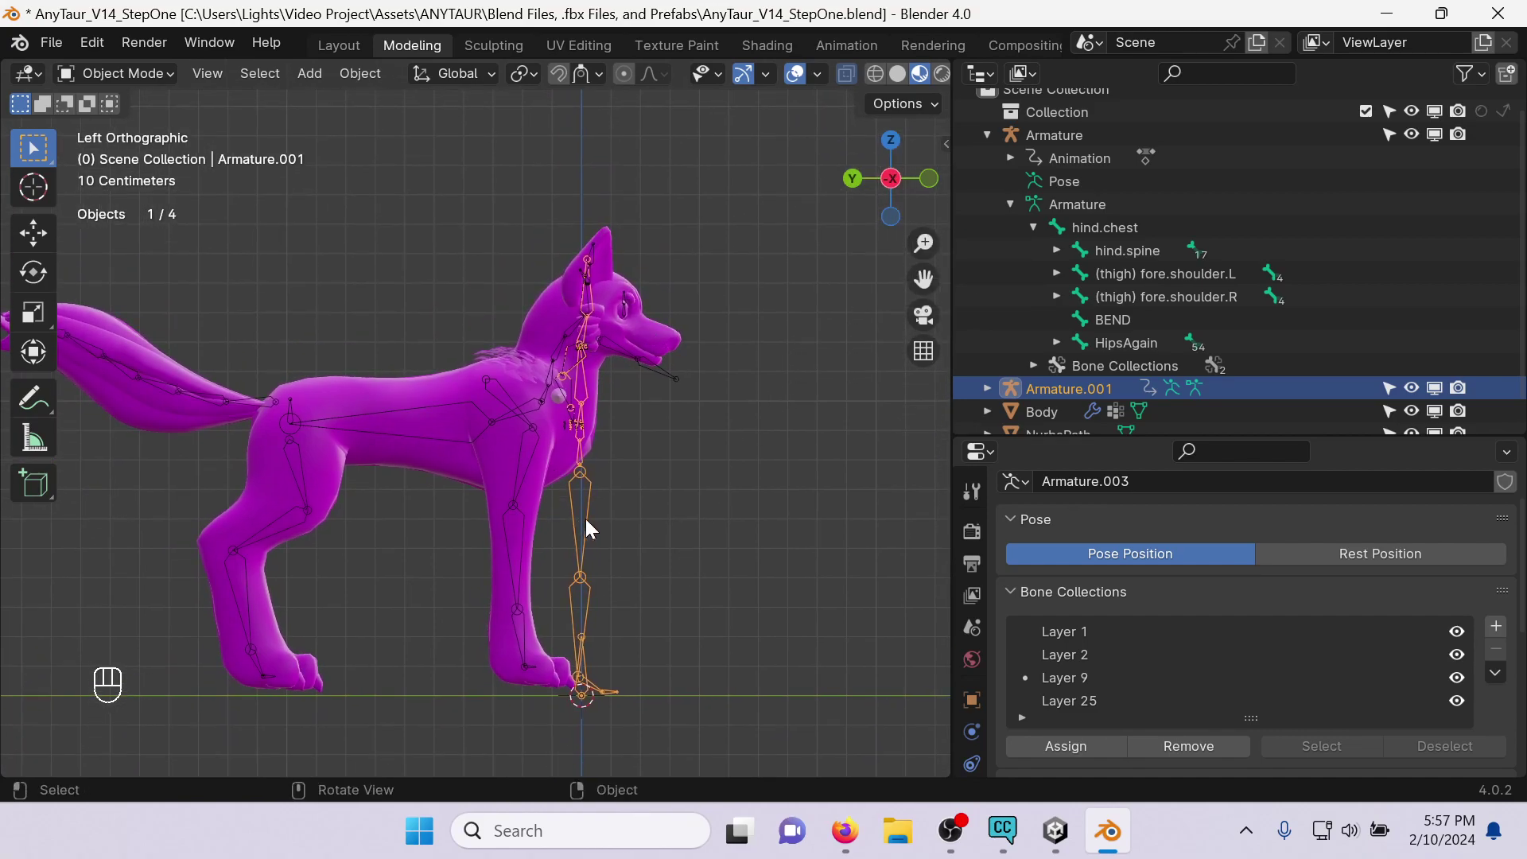
click(507, 411)
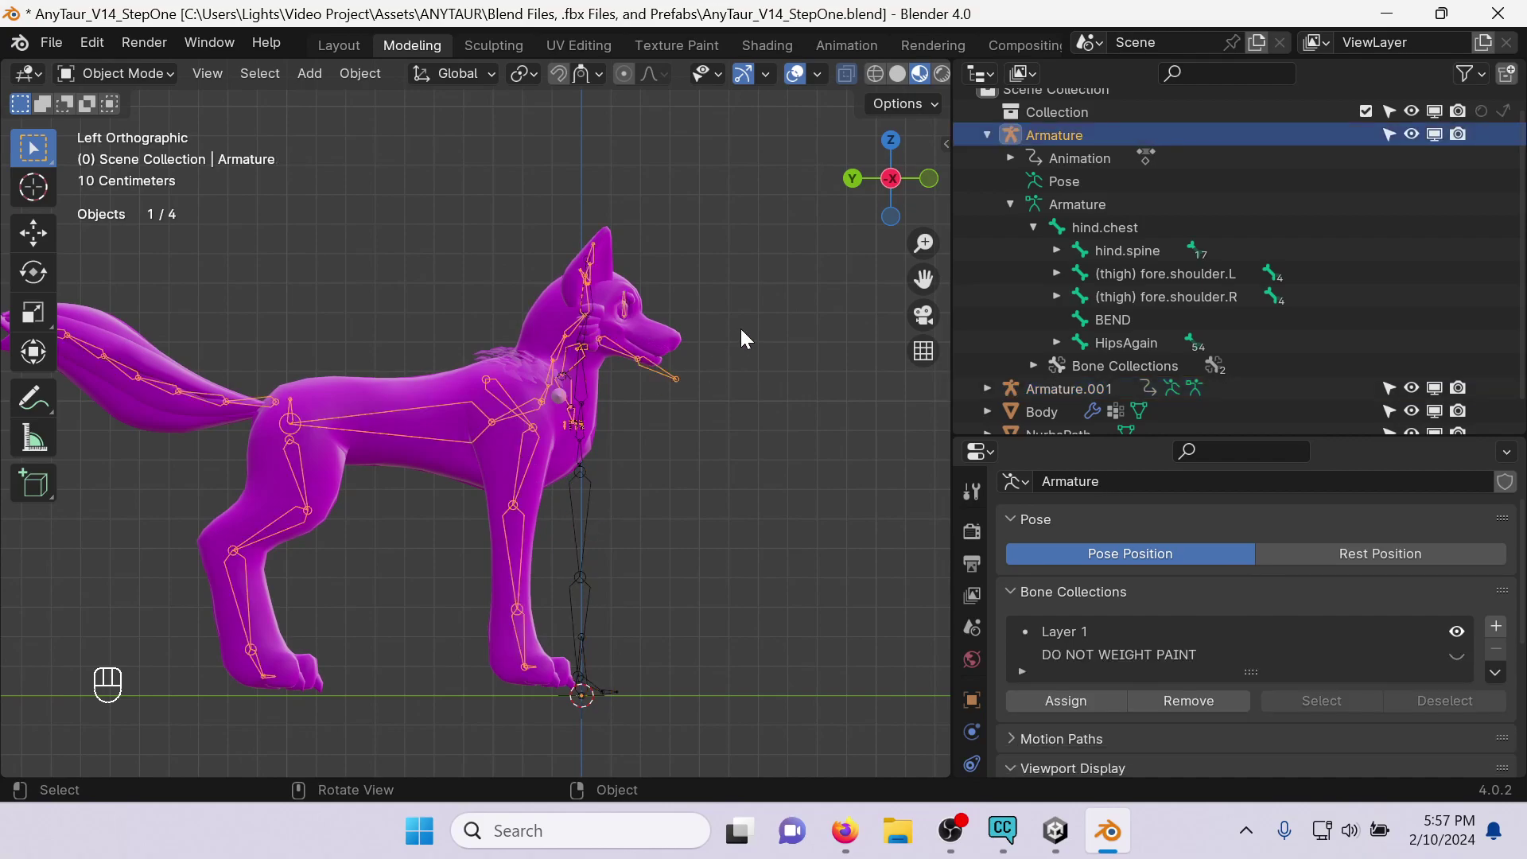
scroll(565, 296, up, 2)
shift+click(565, 296)
scroll(741, 366, up, 4)
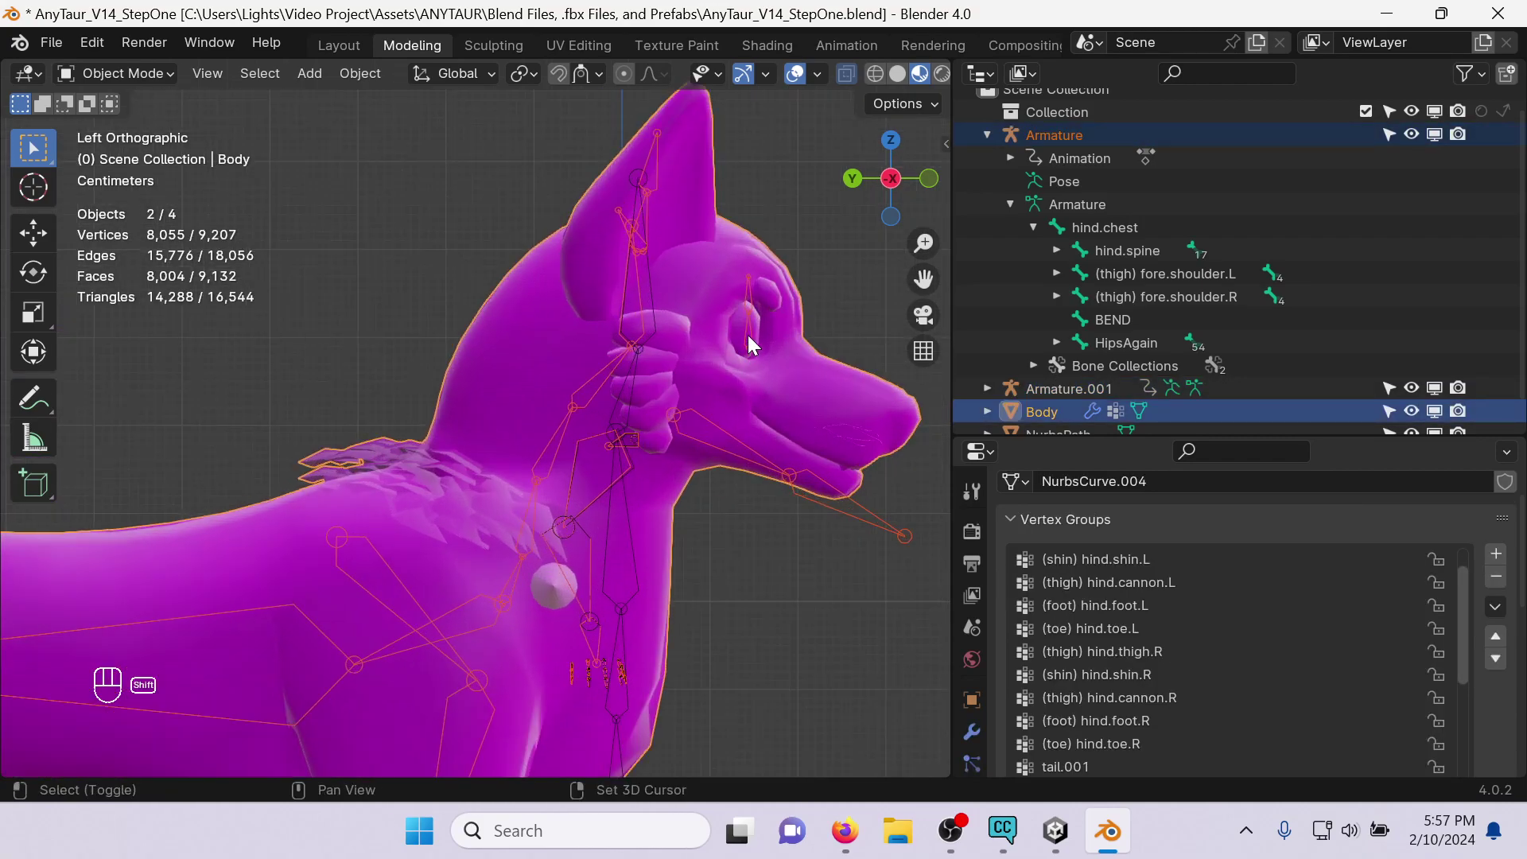
scroll(607, 430, up, 2)
key(g)
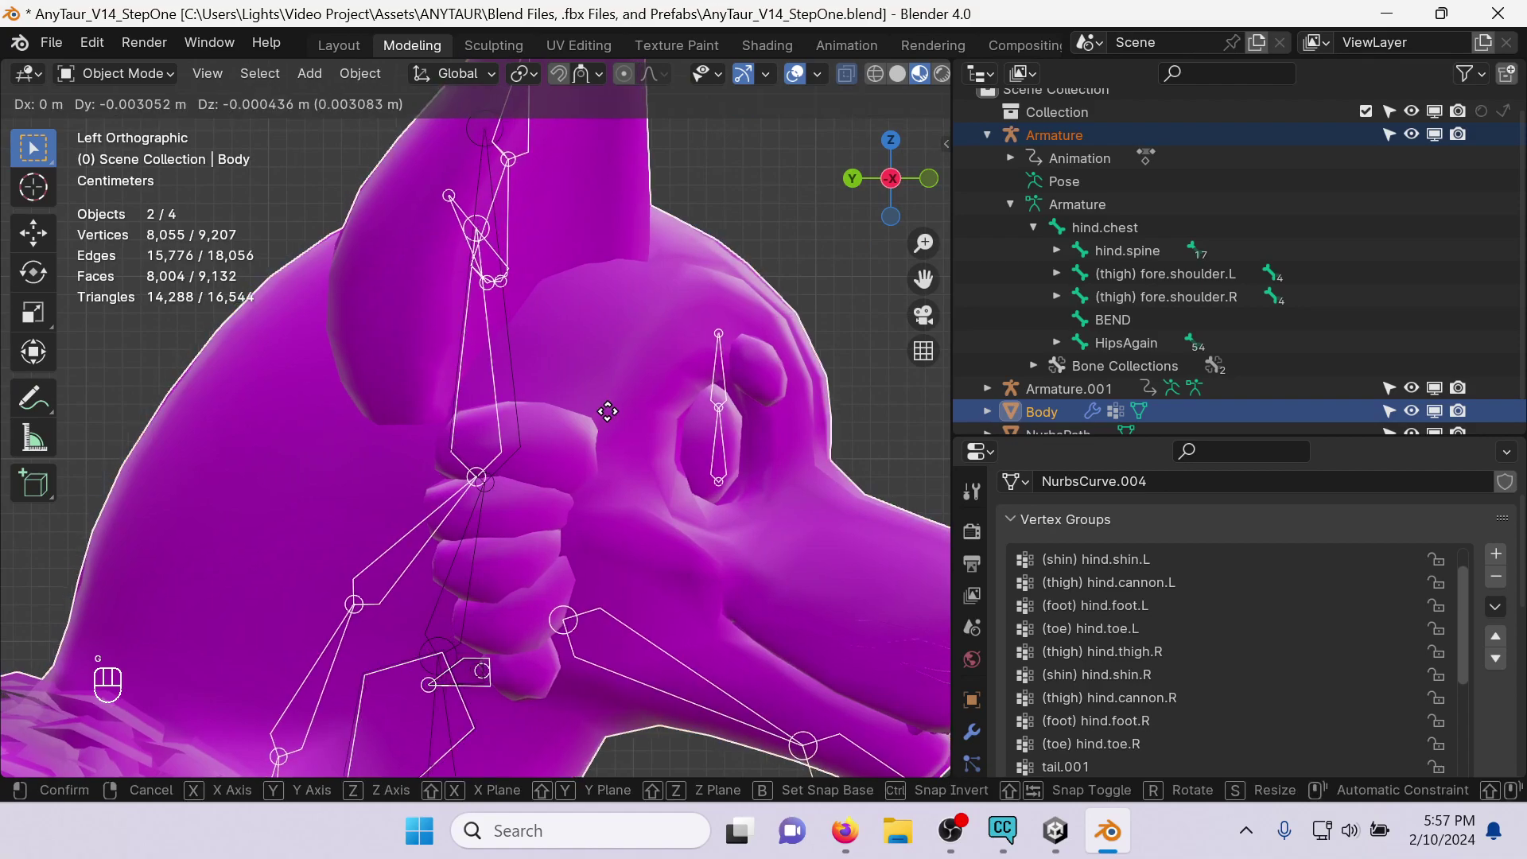
click(614, 415)
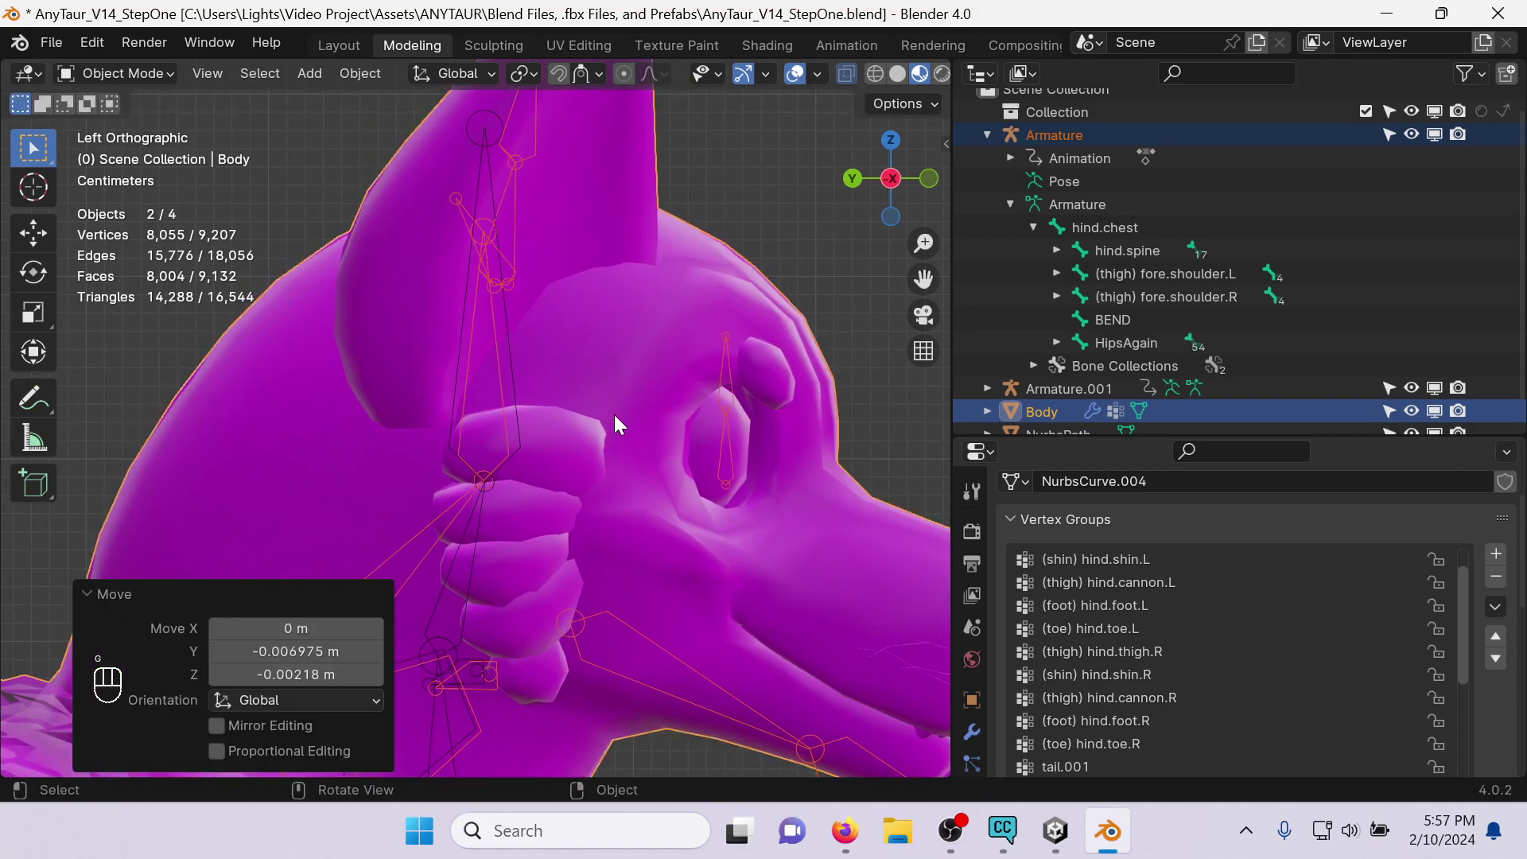
Nudge the canine armature and Body about 1.5 mm to refine the head joint alignment, then deselect everything and save the file.
scroll(588, 477, down, 6)
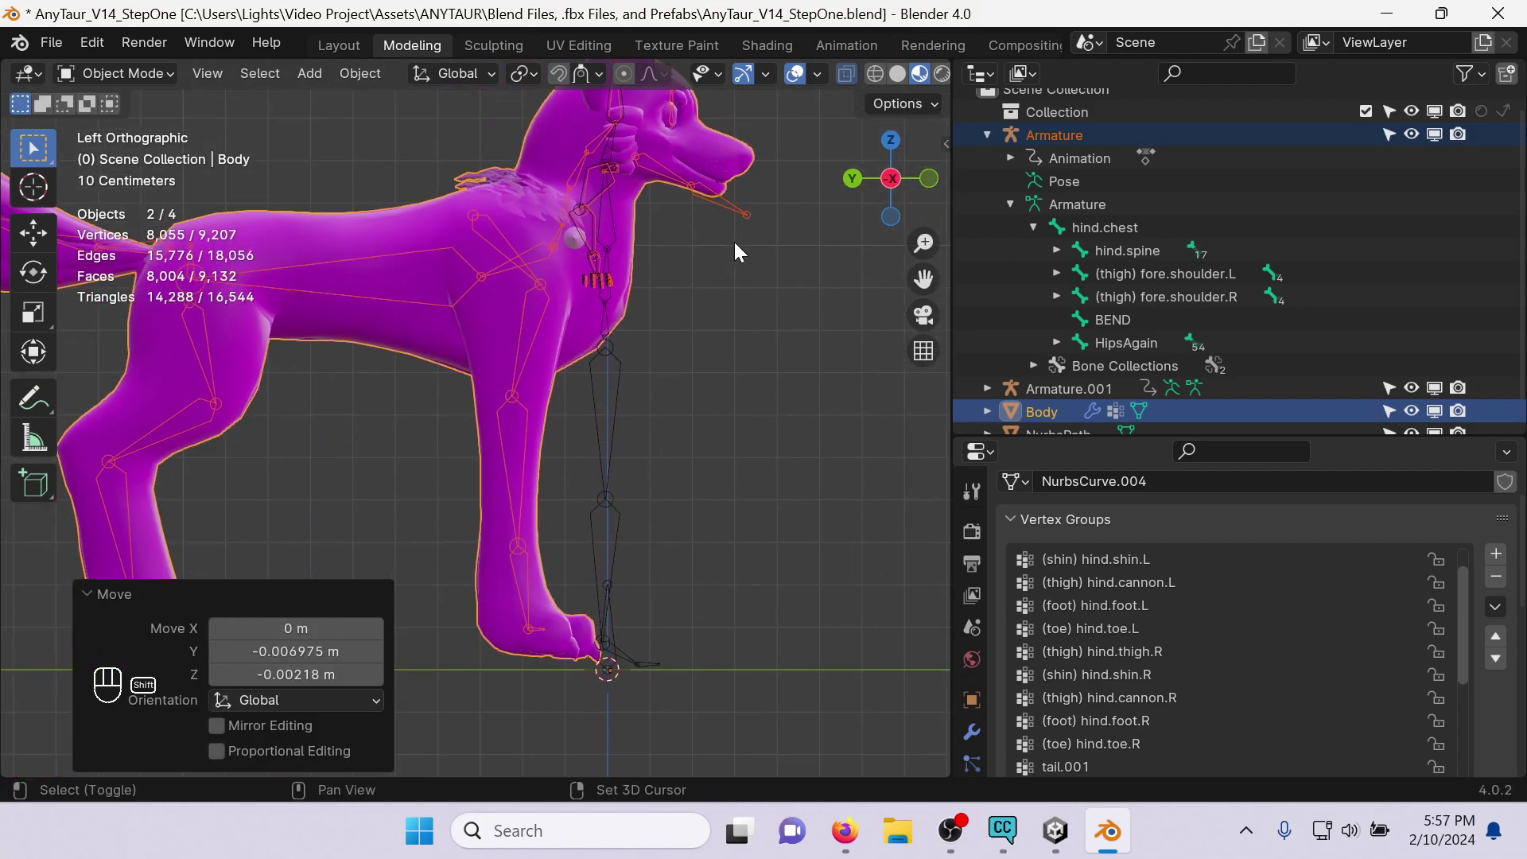
scroll(670, 447, up, 6)
scroll(653, 390, up, 8)
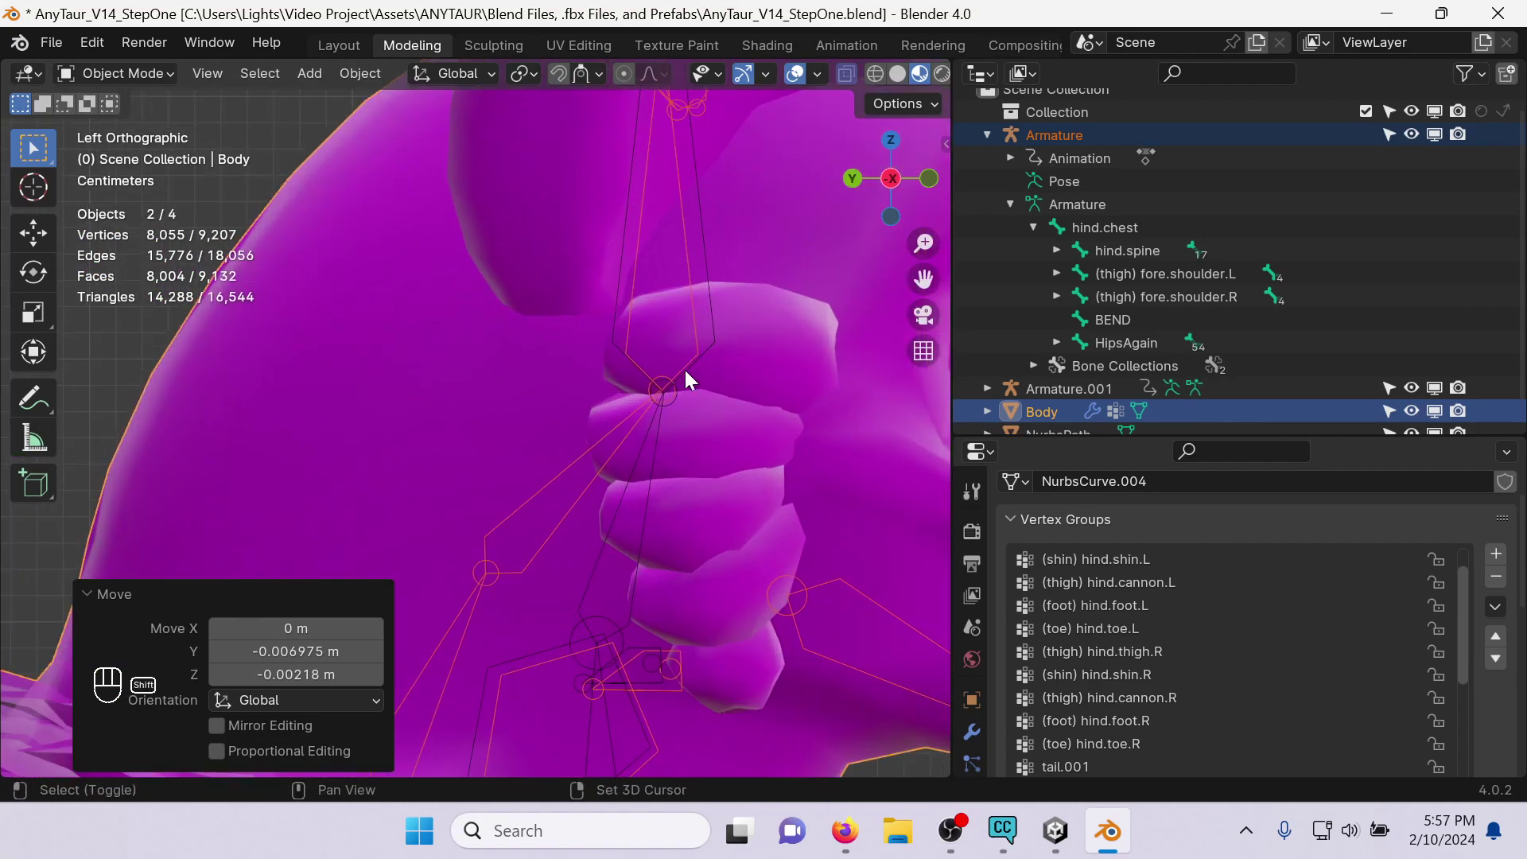
key(g)
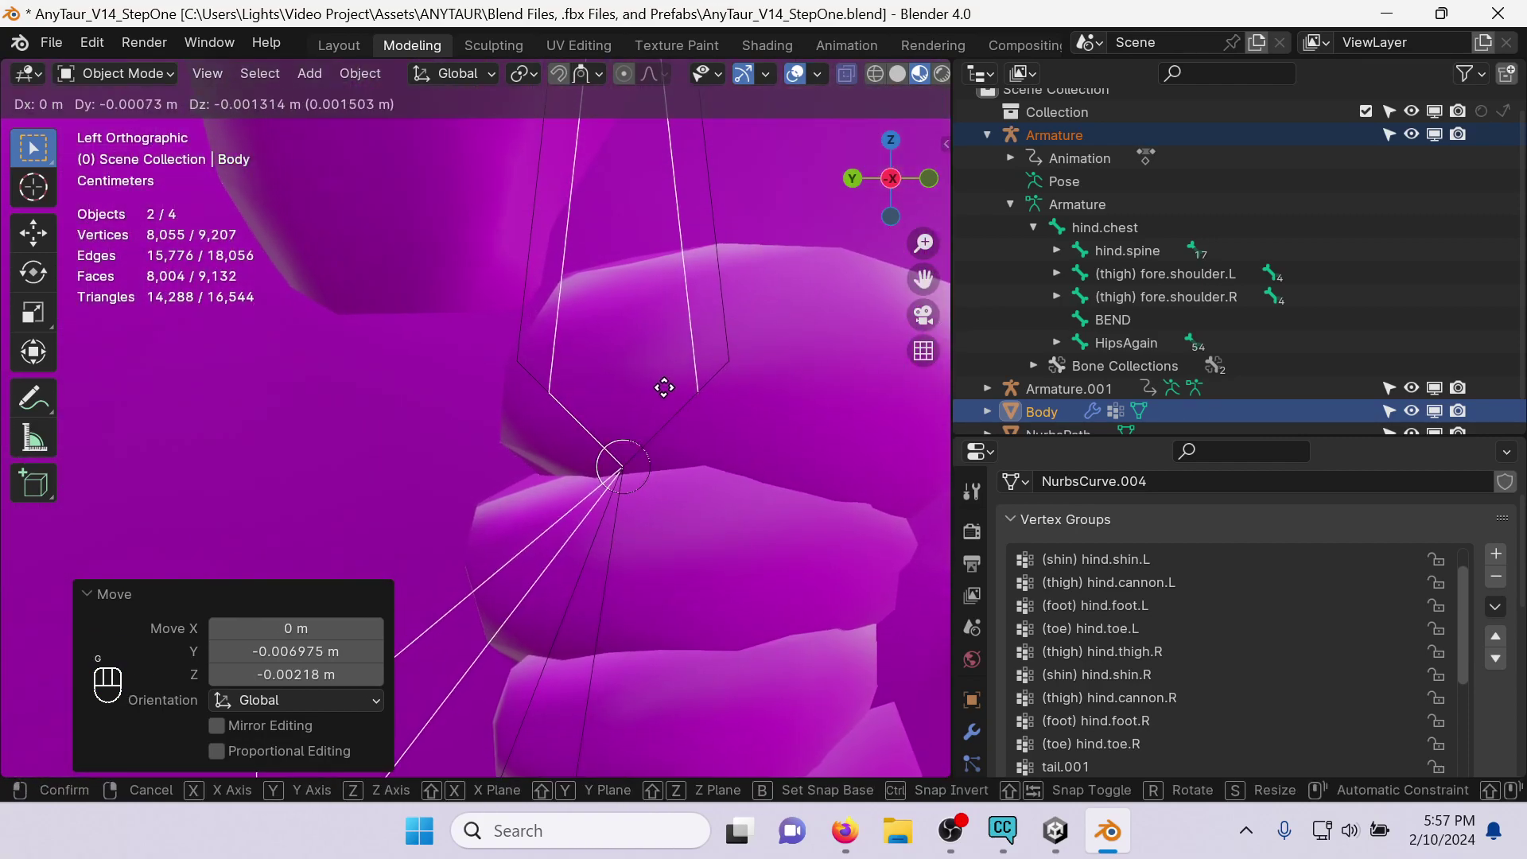
click(662, 388)
scroll(662, 387, down, 12)
click(661, 388)
key(ctrl+s)
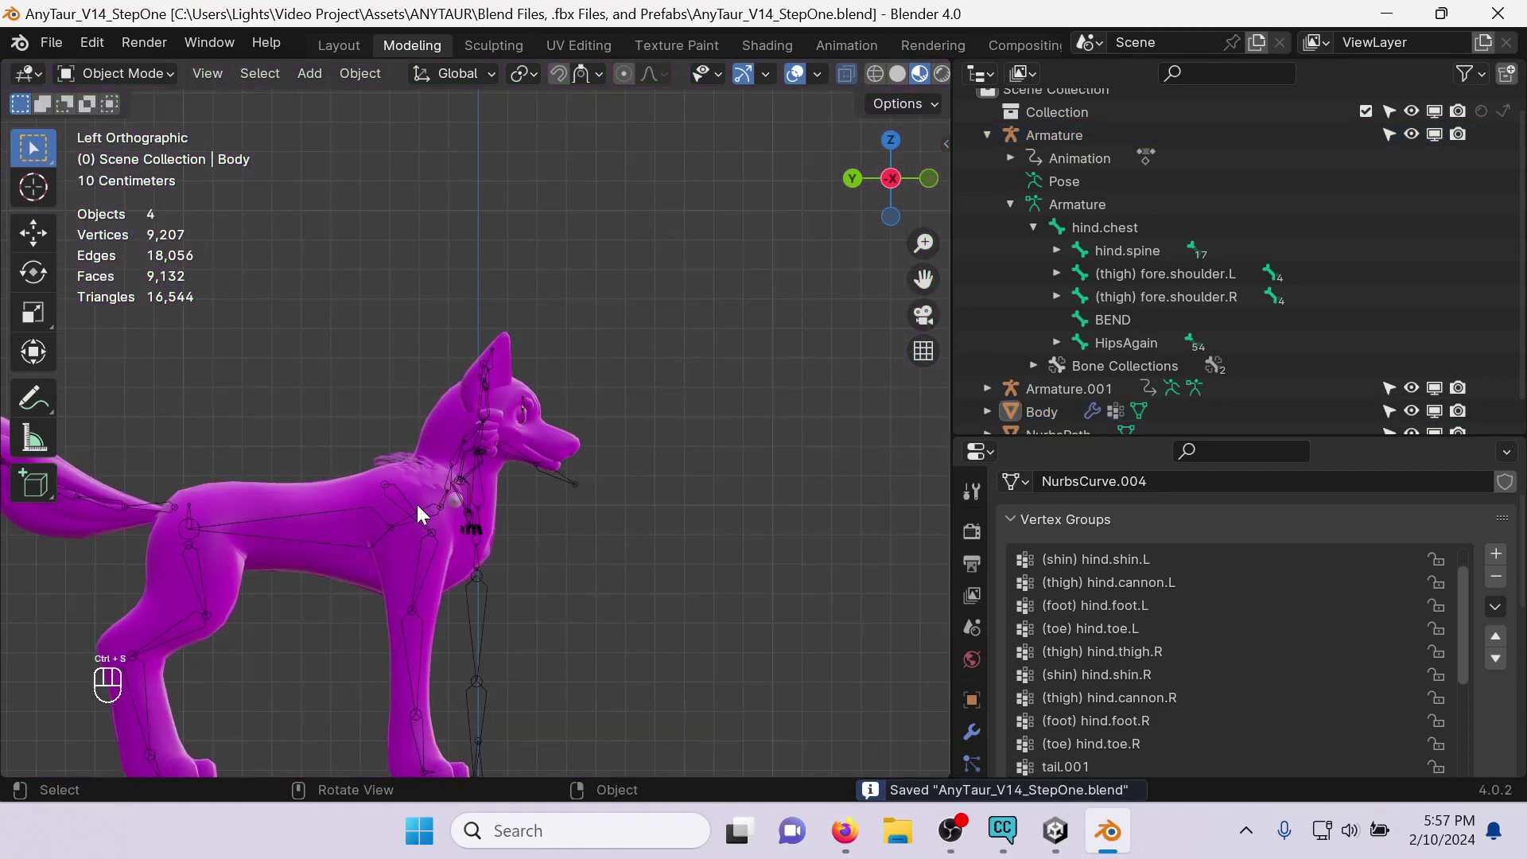
Apply All Transforms to the canine armature and Body, deselect them, and save the file.
drag(416, 504, 431, 447)
click(345, 78)
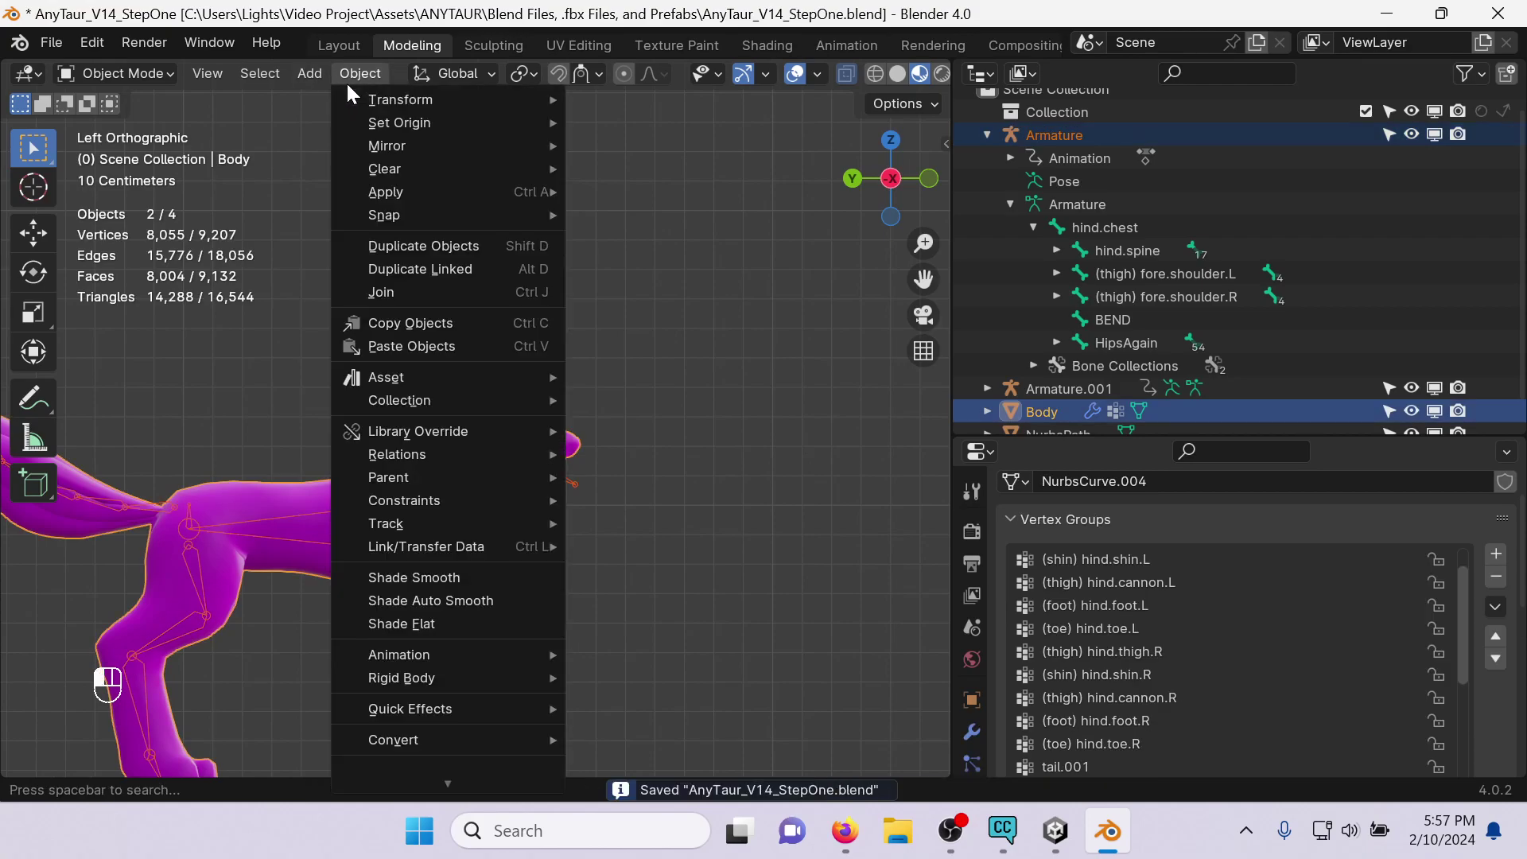
mouse_move(364, 99)
mouse_move(445, 191)
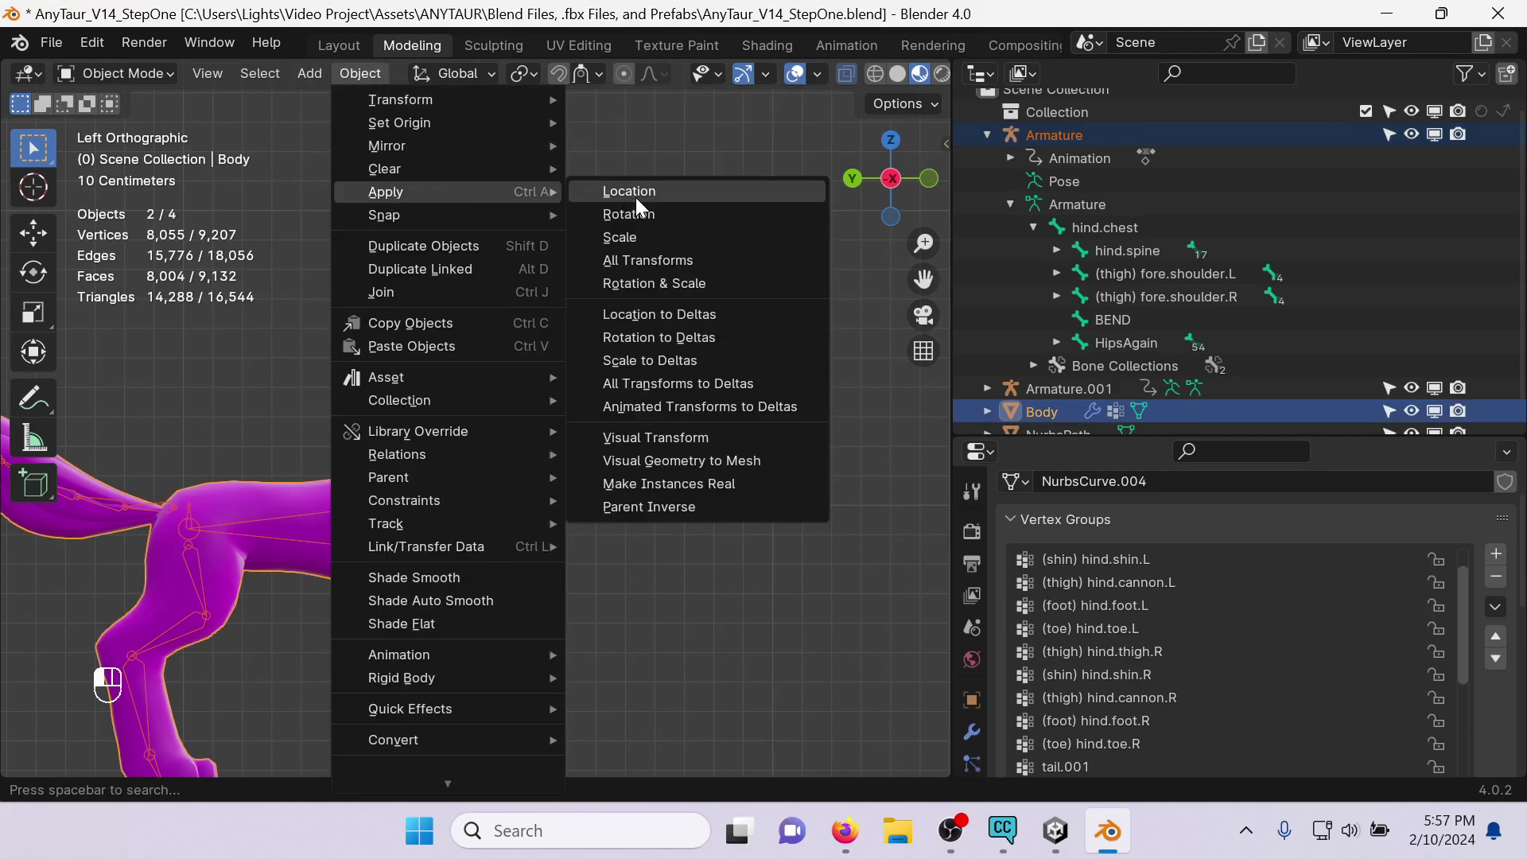
click(661, 261)
shift+middle_drag(675, 513, 776, 367)
click(776, 366)
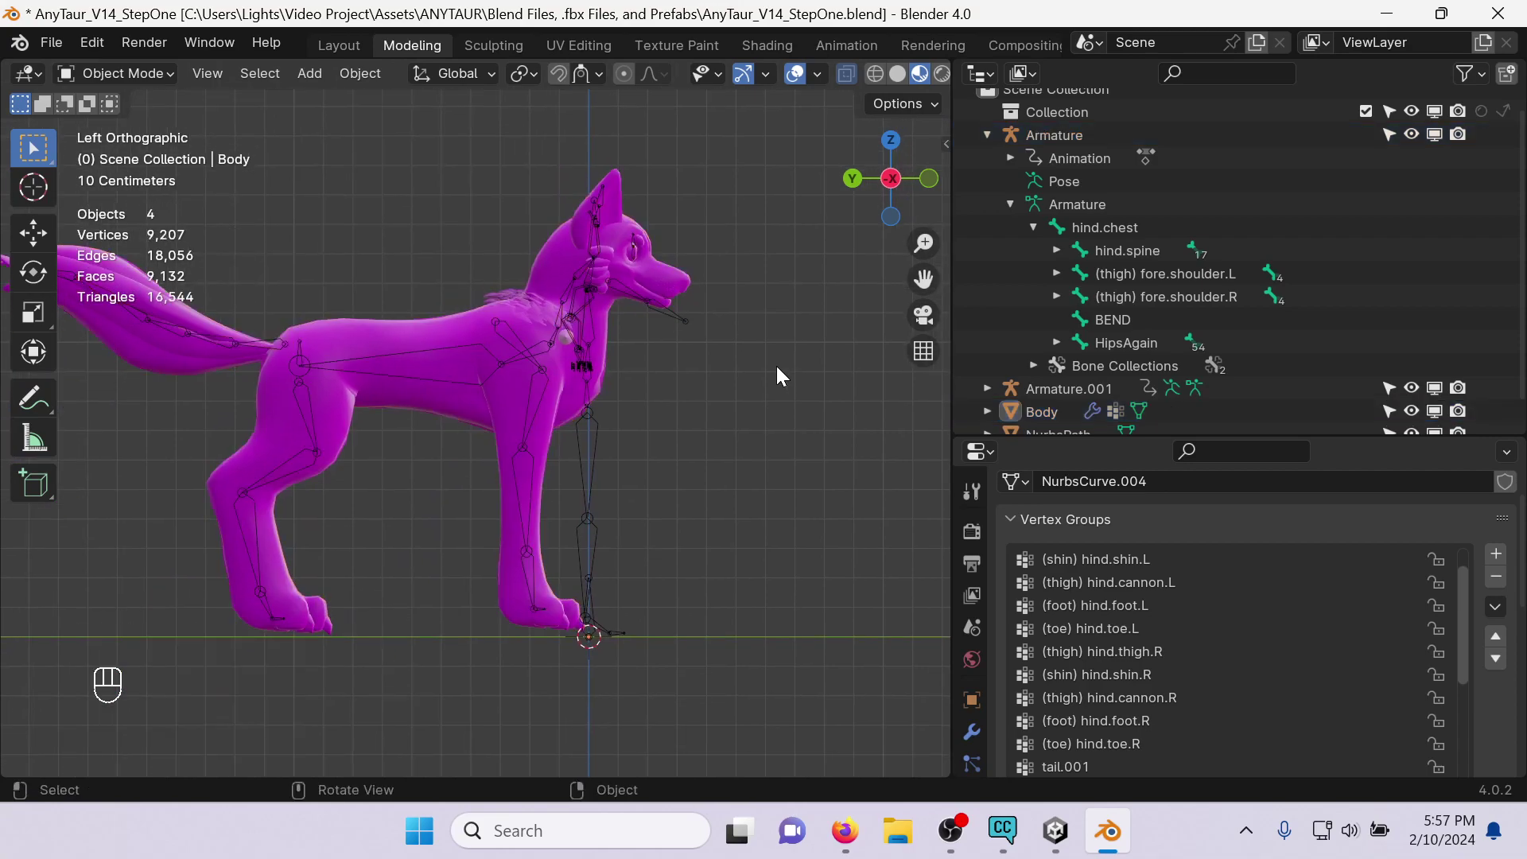
key(ctrl+s)
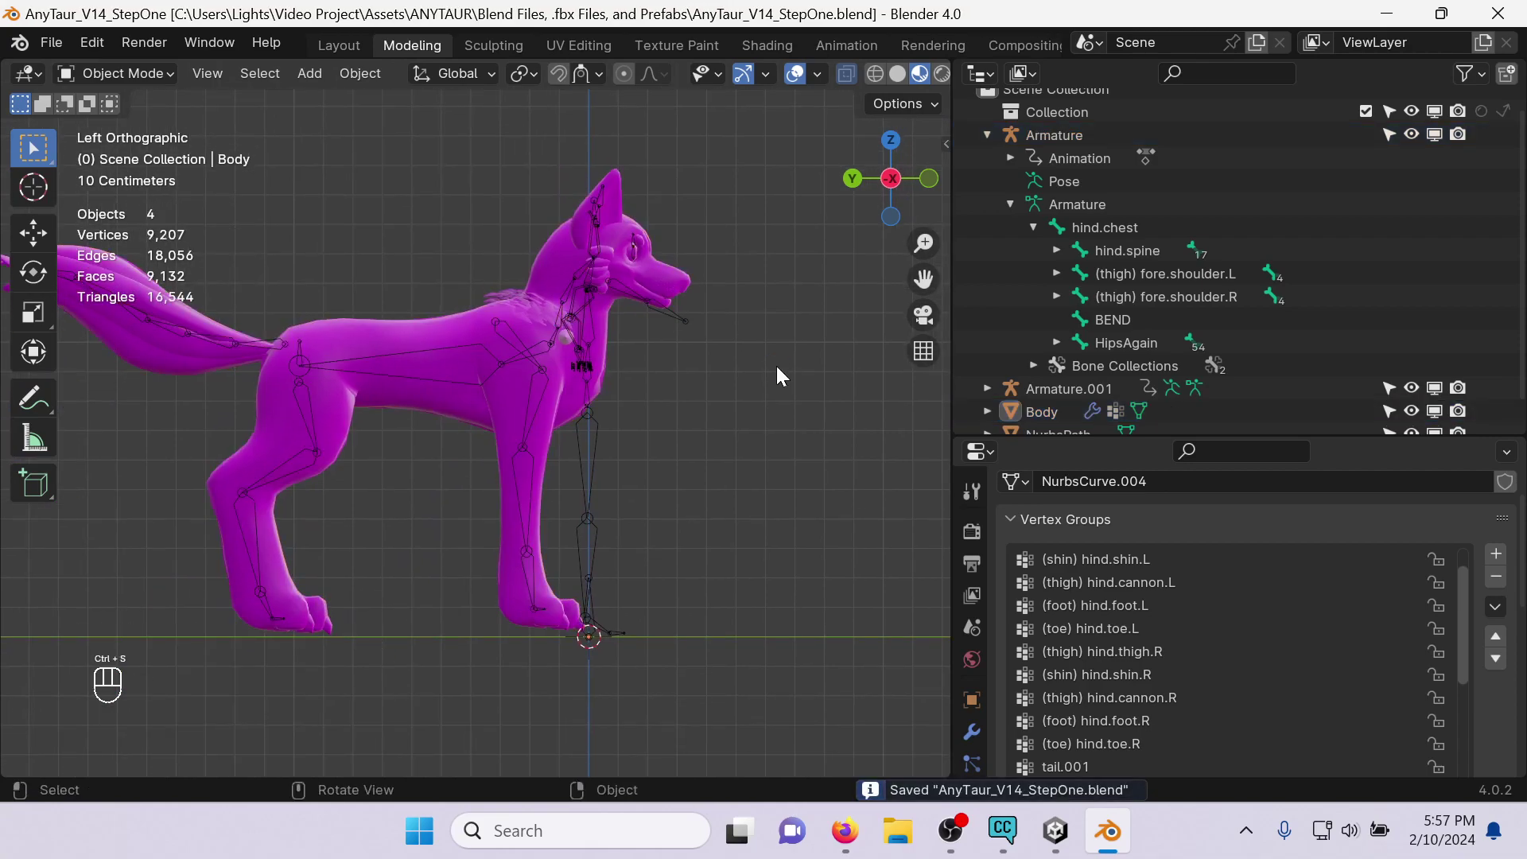
Join Armature.001 into the canine Armature, keeping the canine one as the active object.
click(582, 453)
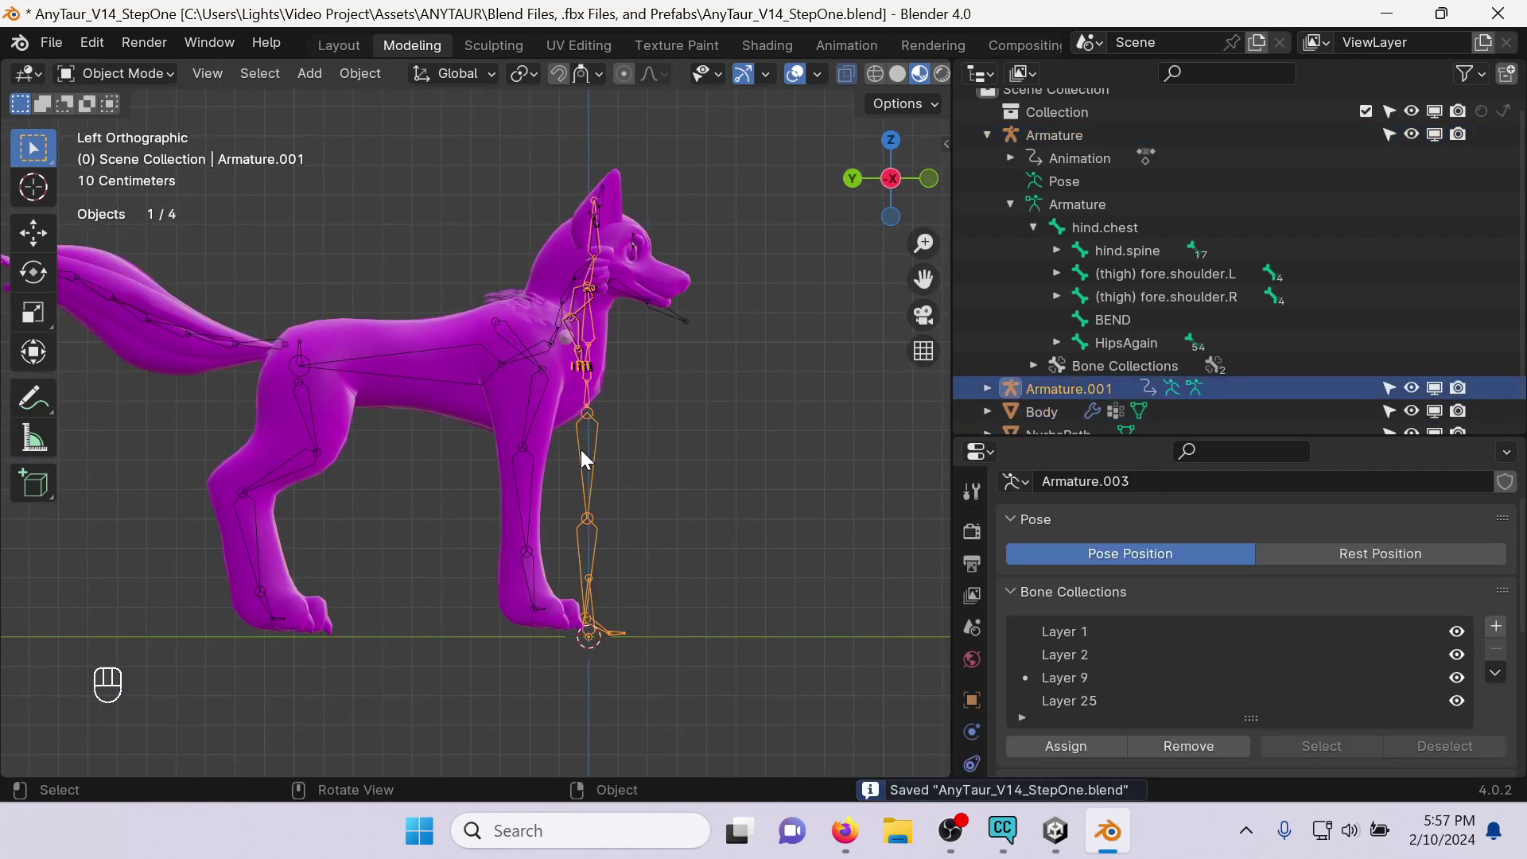
shift+click(526, 350)
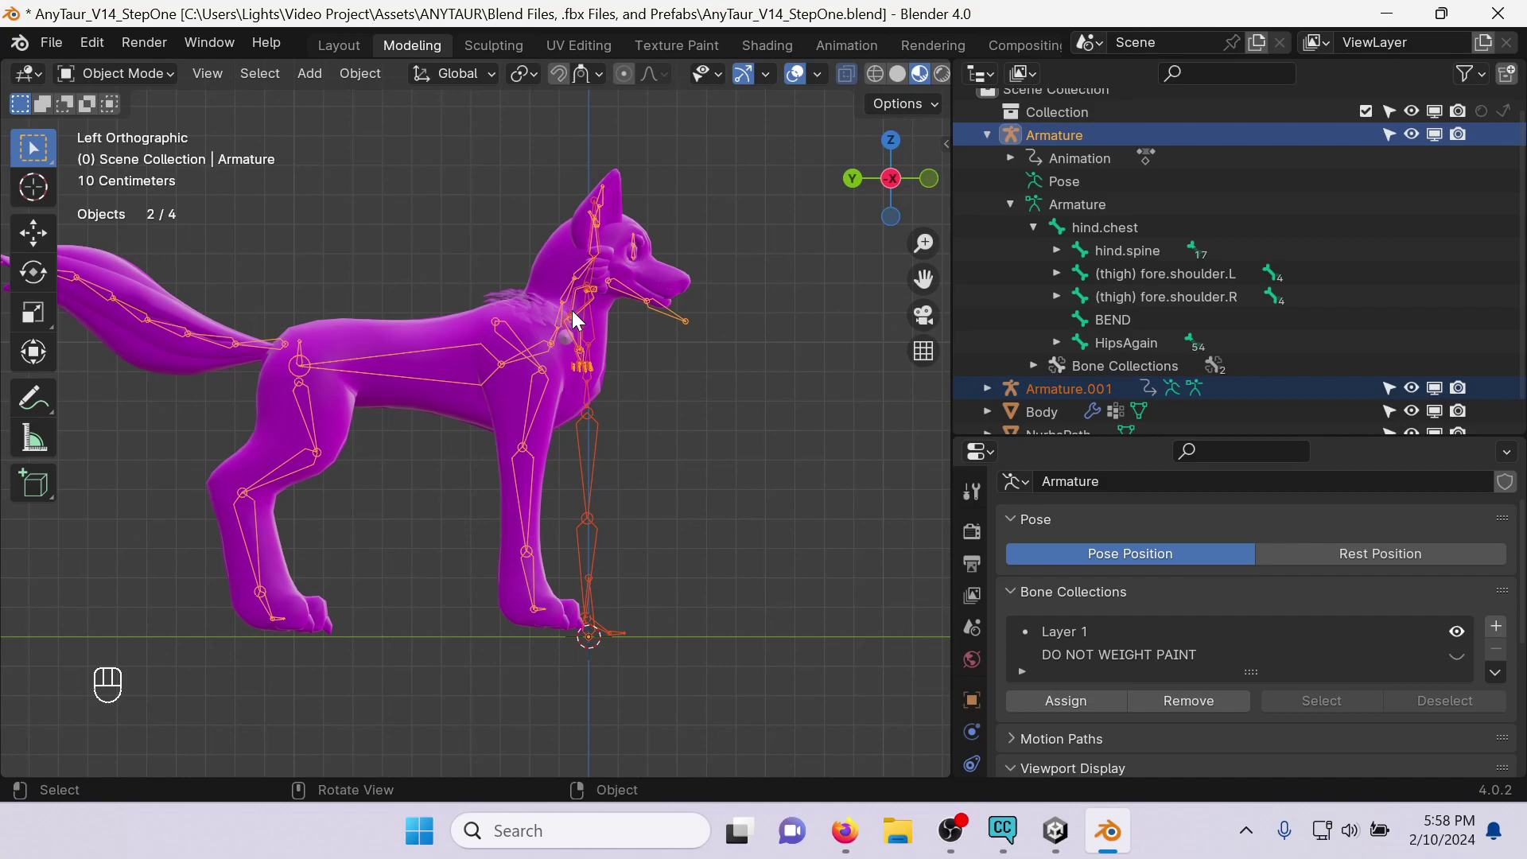
scroll(593, 295, up, 5)
scroll(698, 426, up, 3)
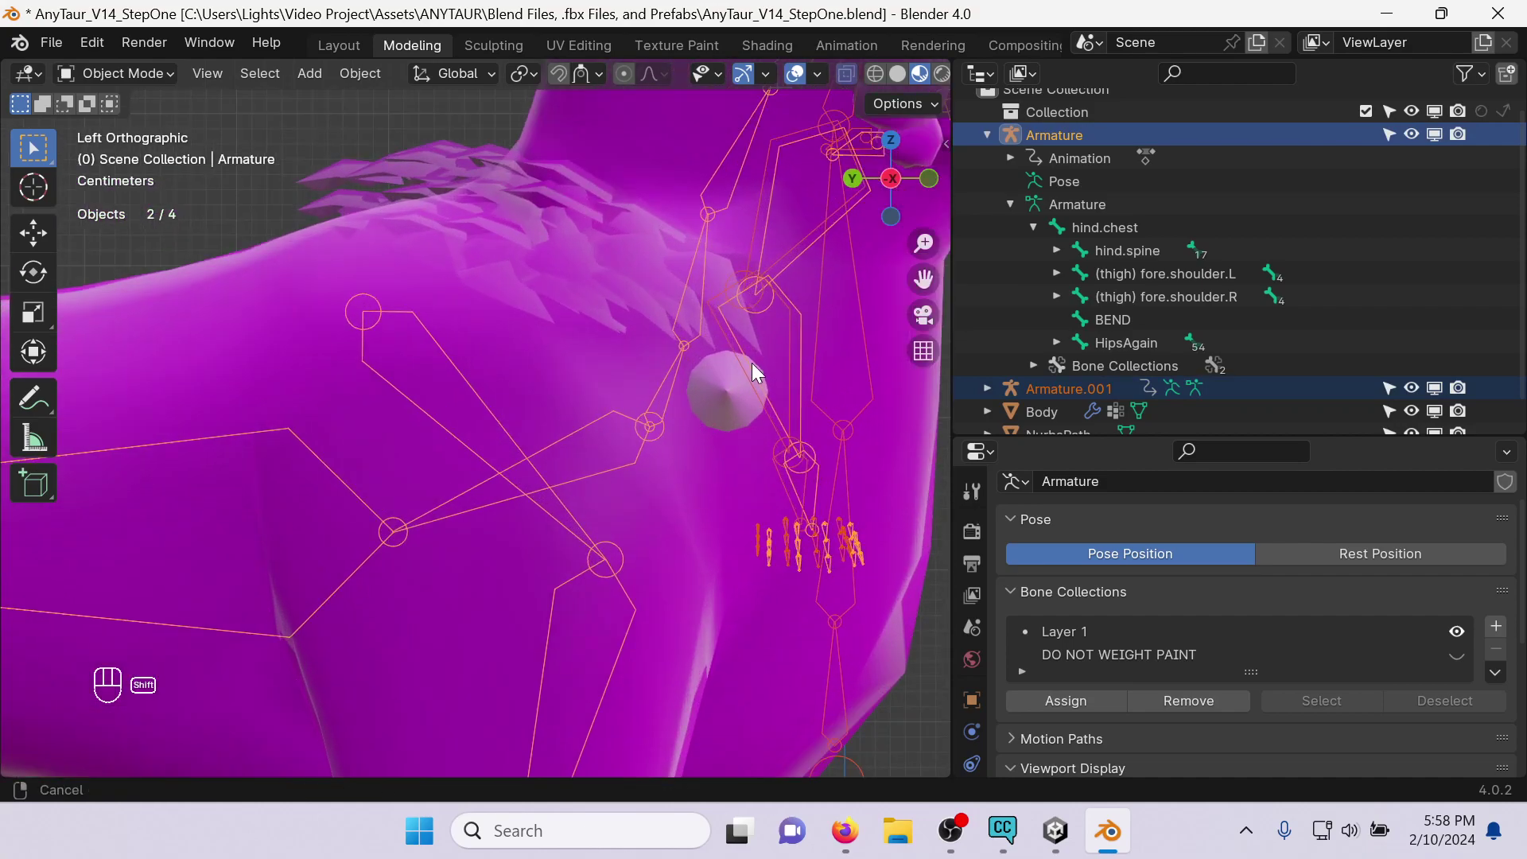
shift+middle_drag(751, 361, 525, 574)
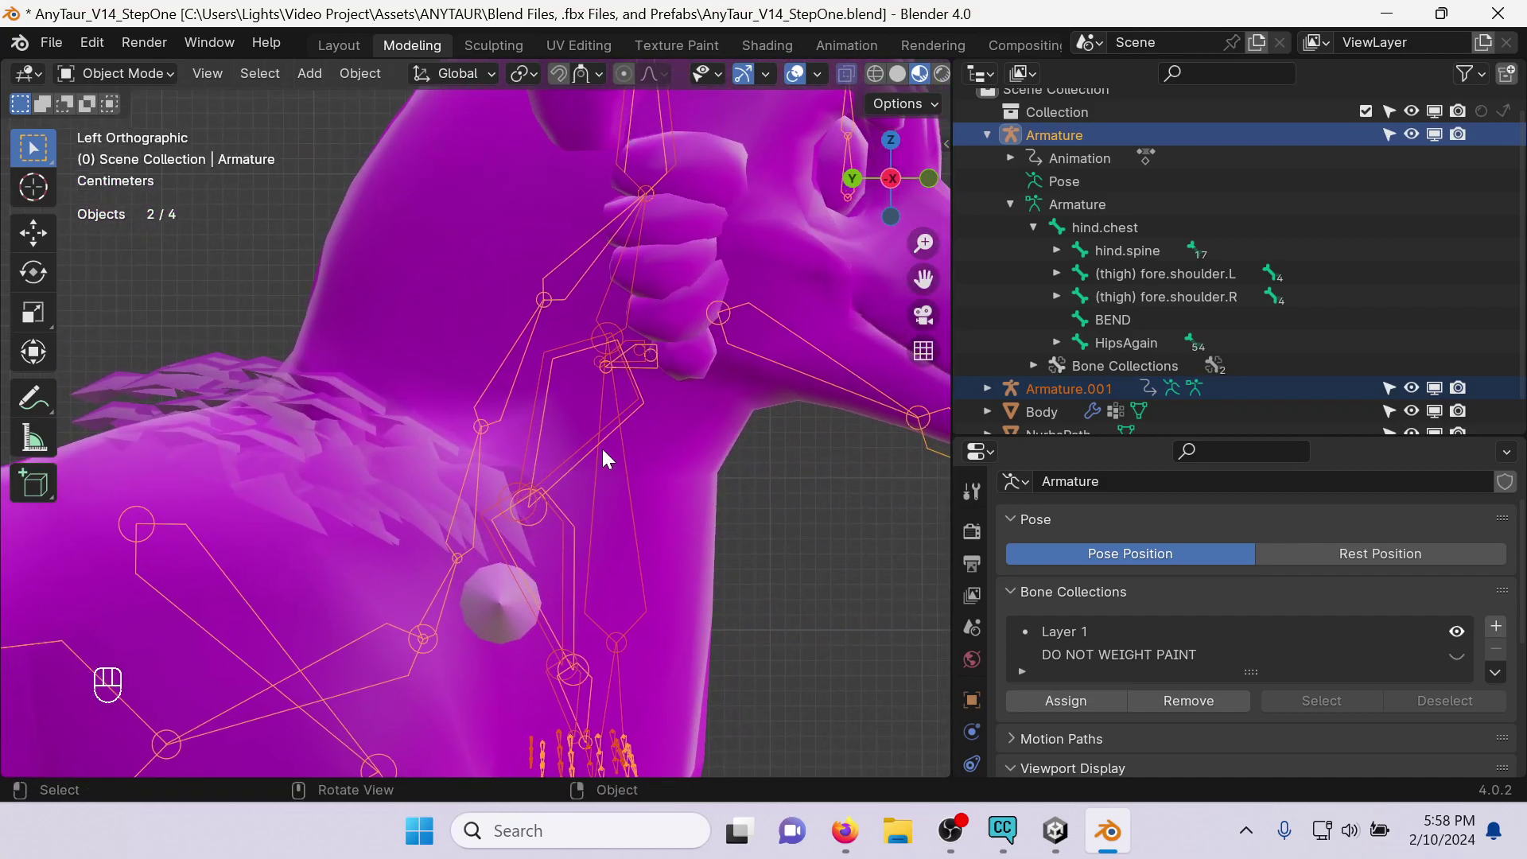
scroll(603, 449, down, 3)
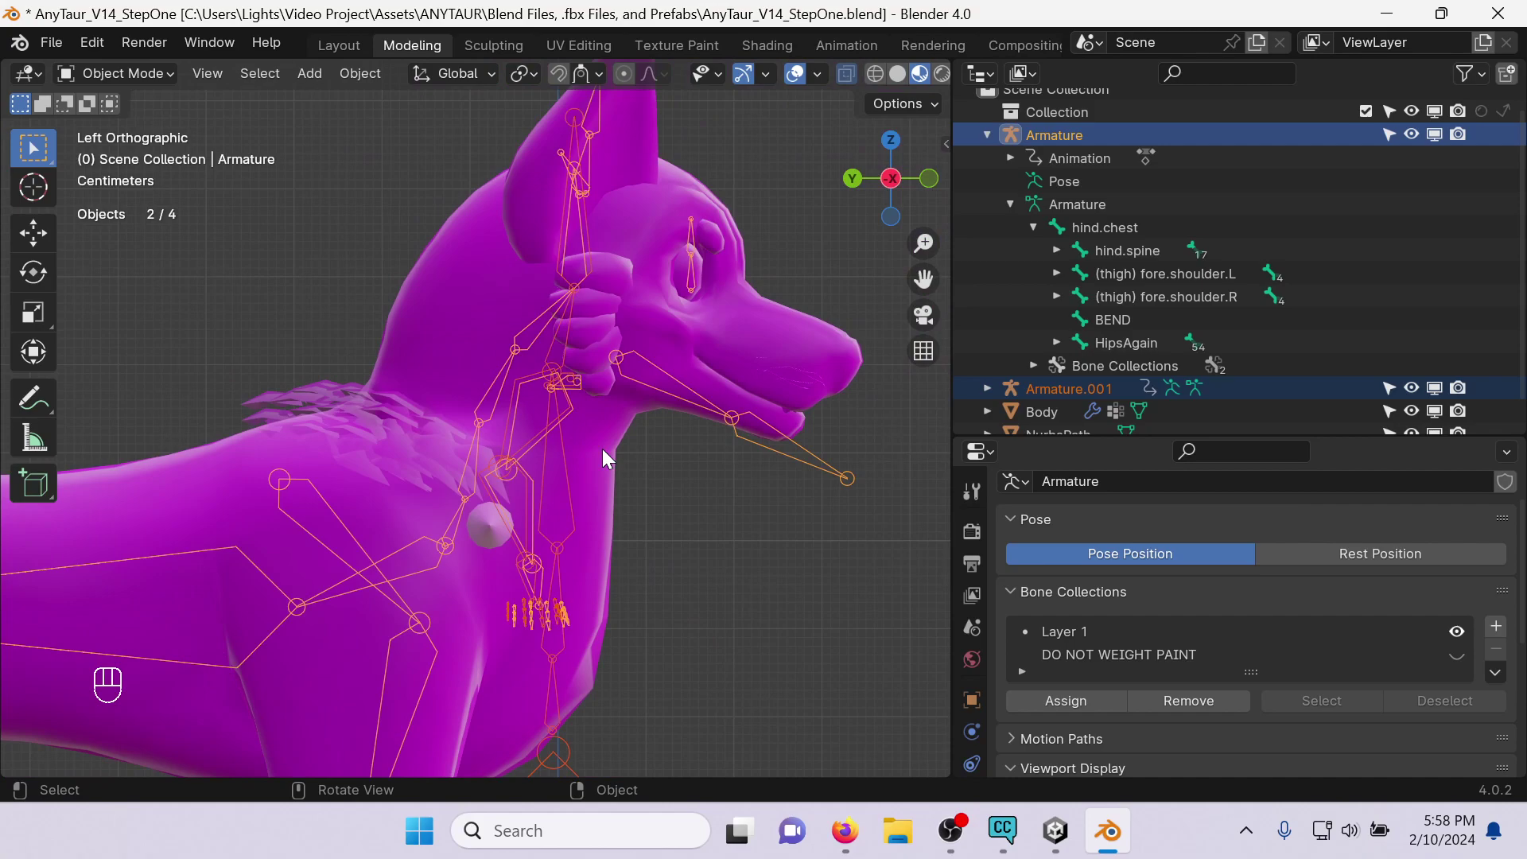
scroll(603, 449, down, 4)
middle_drag(625, 514, 677, 602)
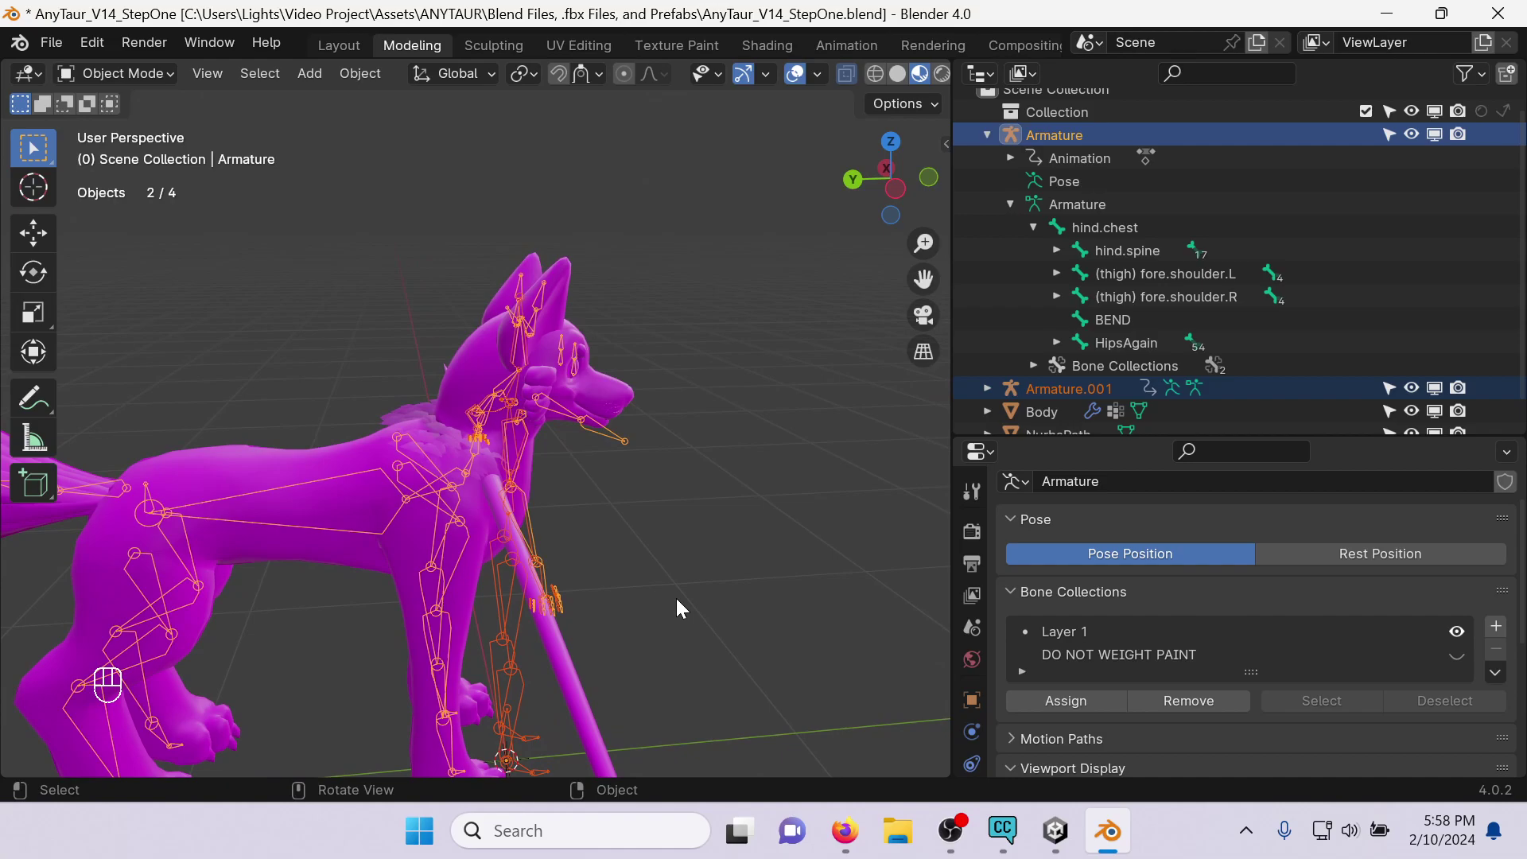
middle_drag(661, 490, 597, 460)
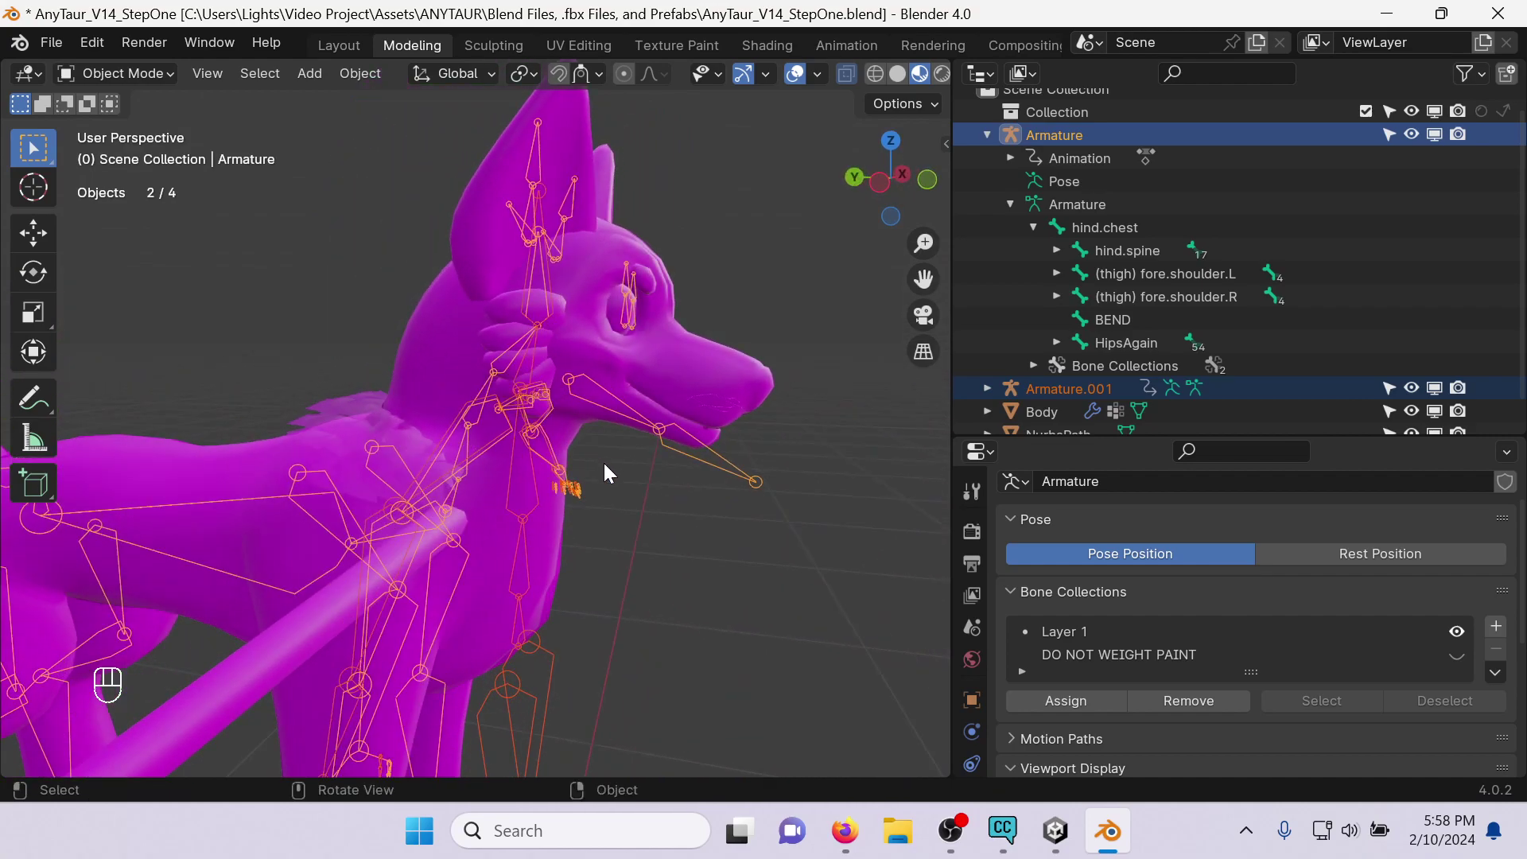
key(ctrl+j)
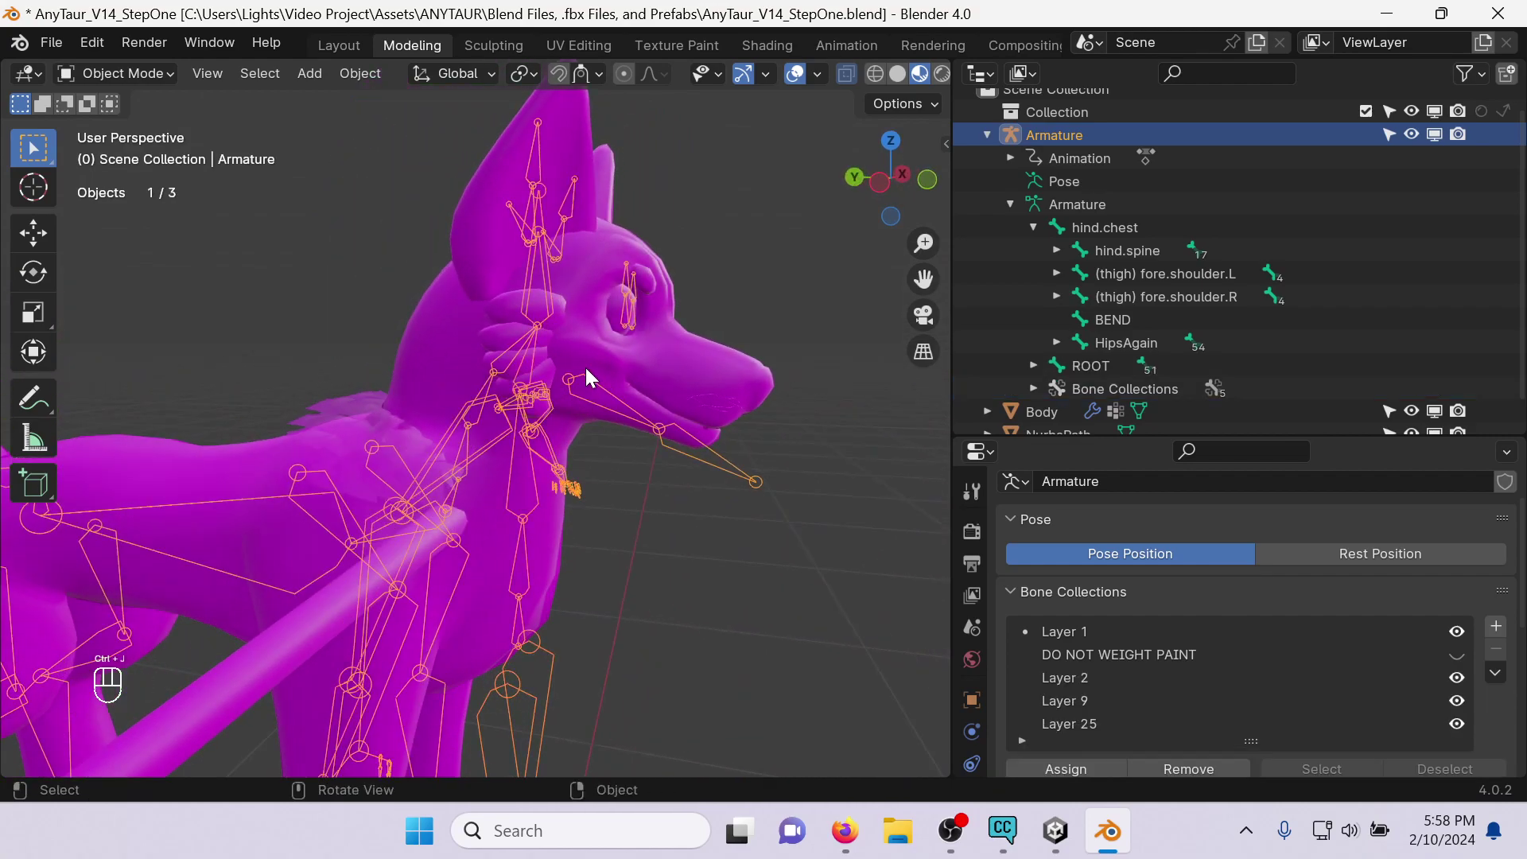
Enlarge the outliner, expand the ROOT bone, and select the hind.chest and Hips bones together.
scroll(591, 366, down, 3)
scroll(590, 364, down, 1)
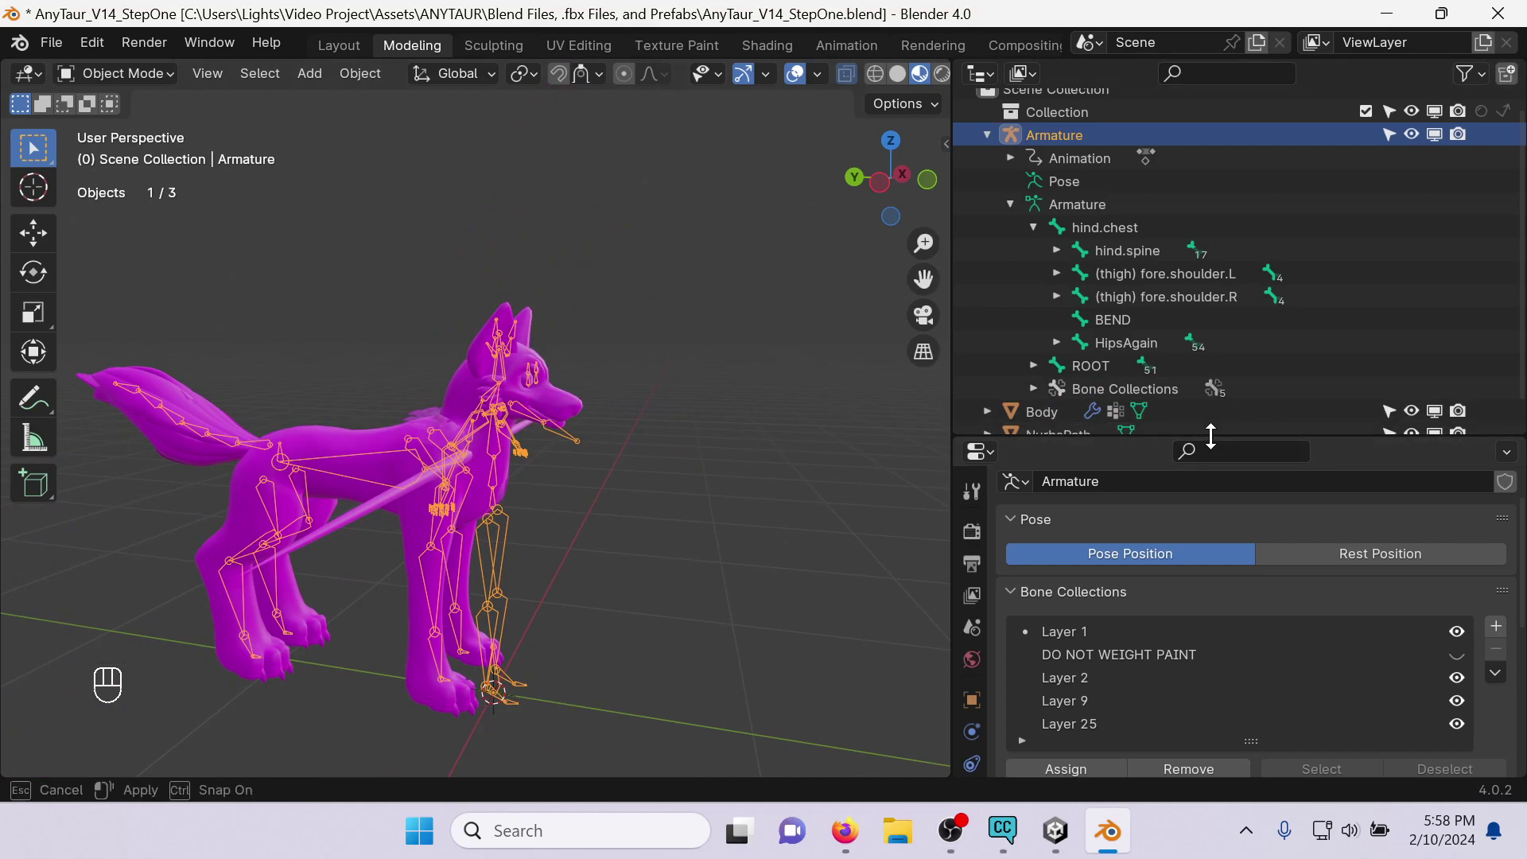
drag(1207, 436, 1181, 571)
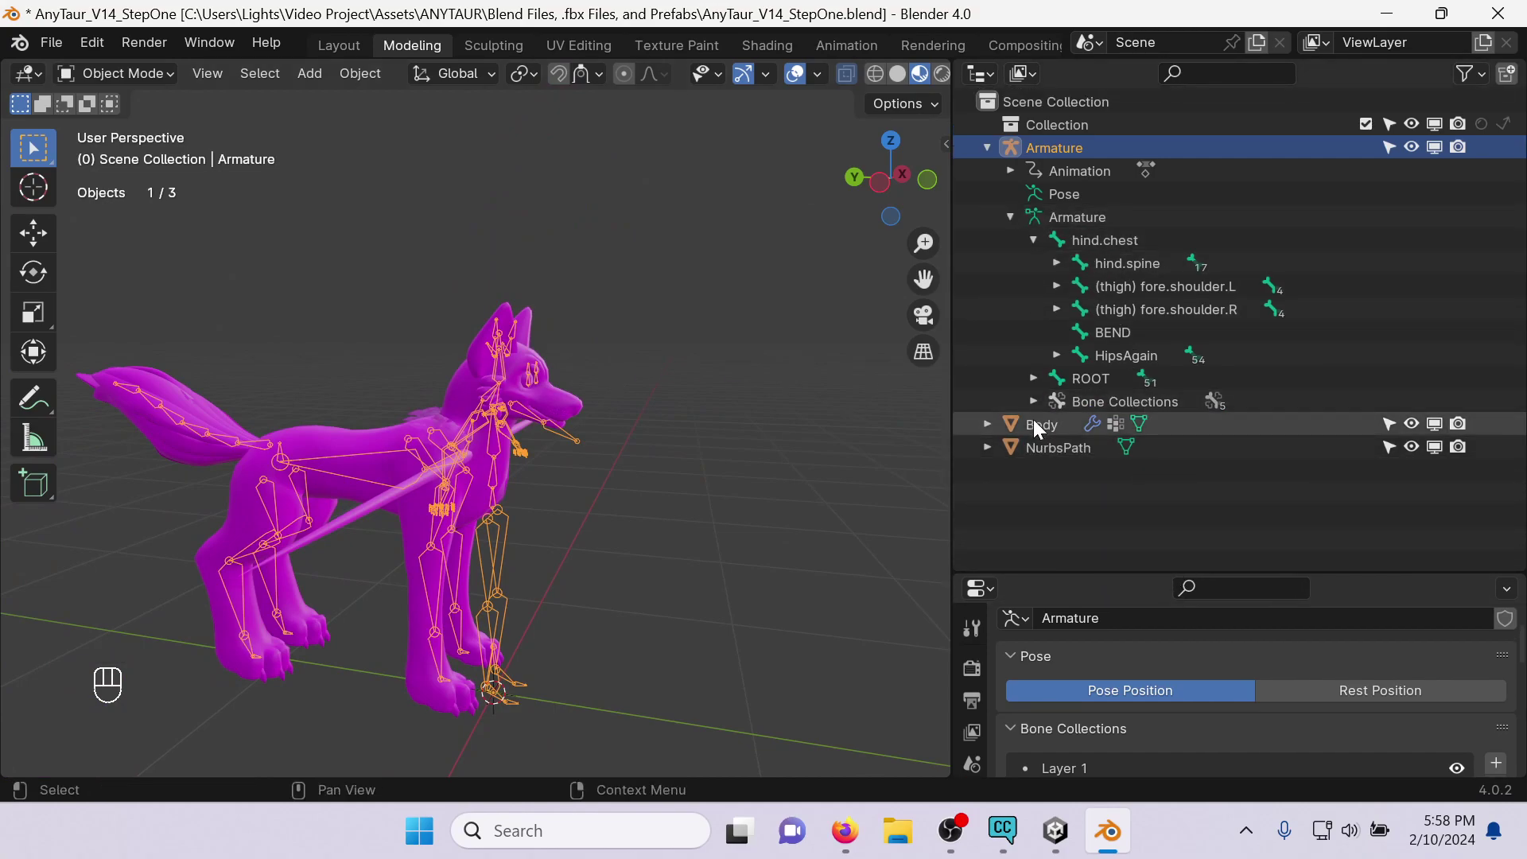
click(1032, 379)
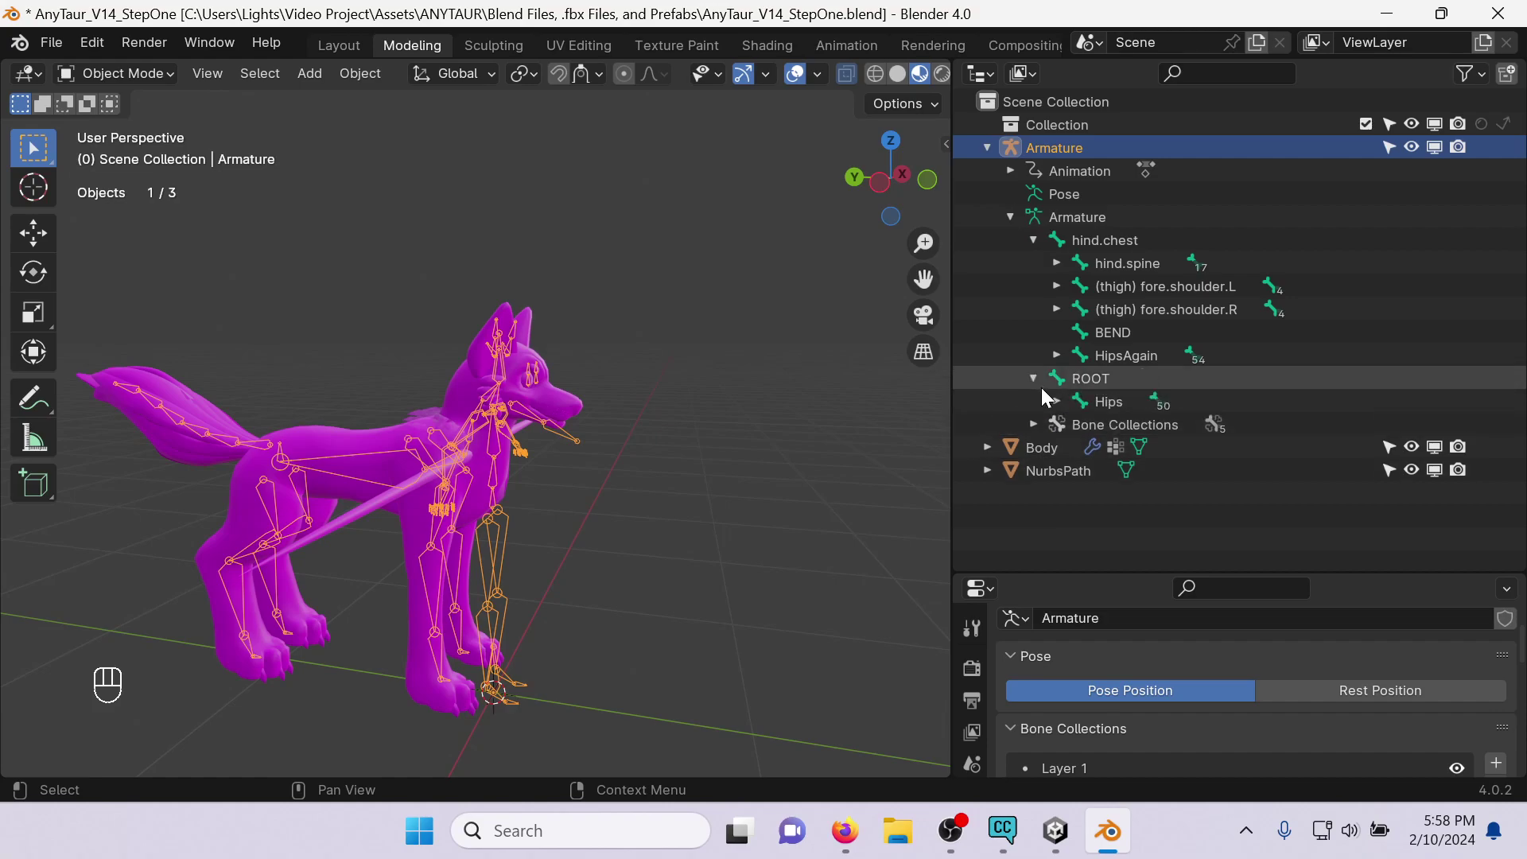
click(1110, 239)
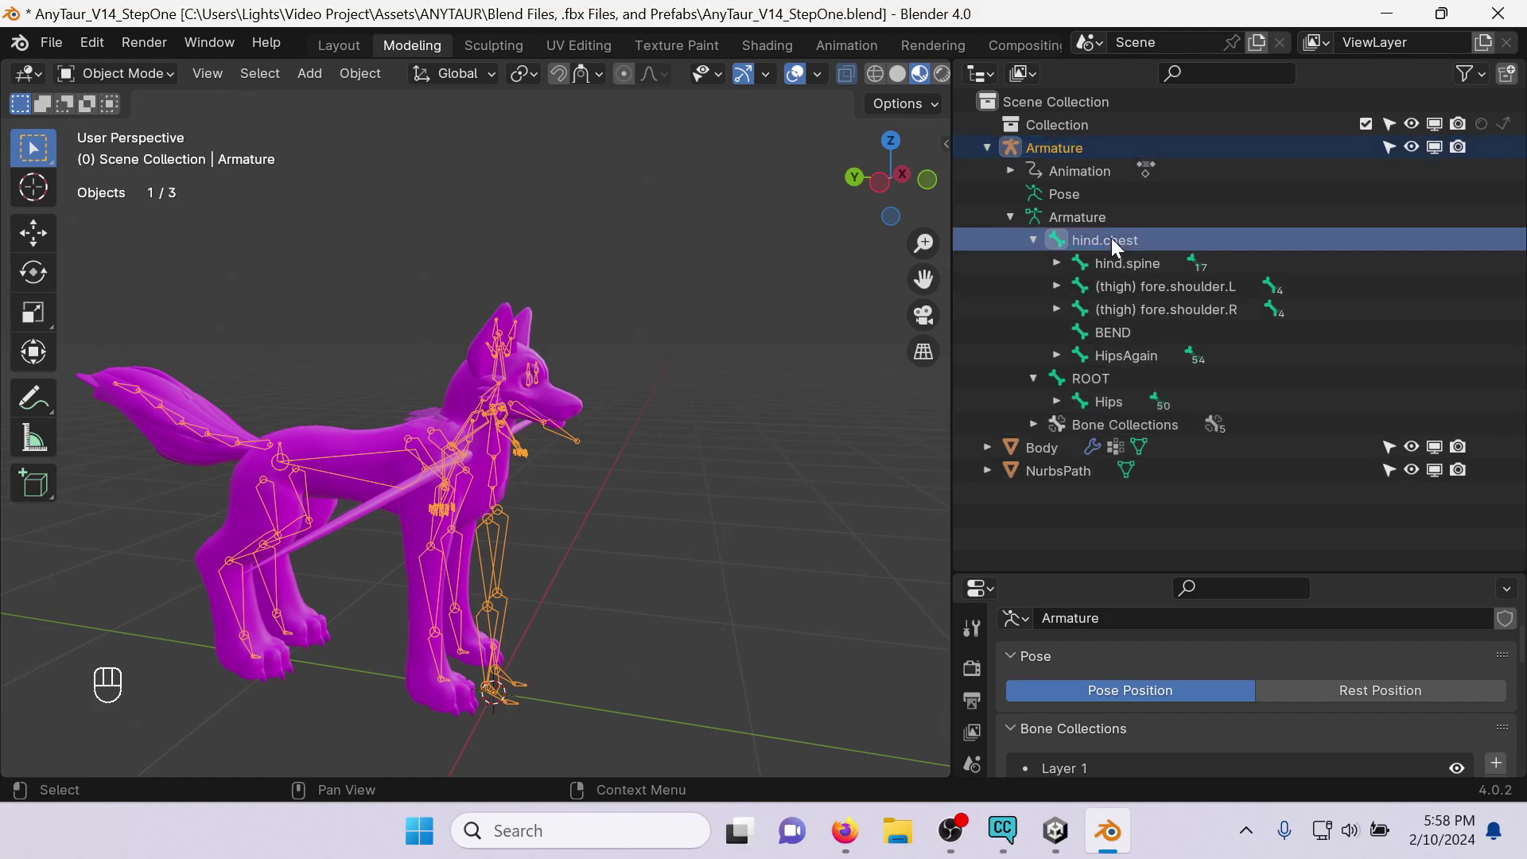
ctrl+click(1109, 404)
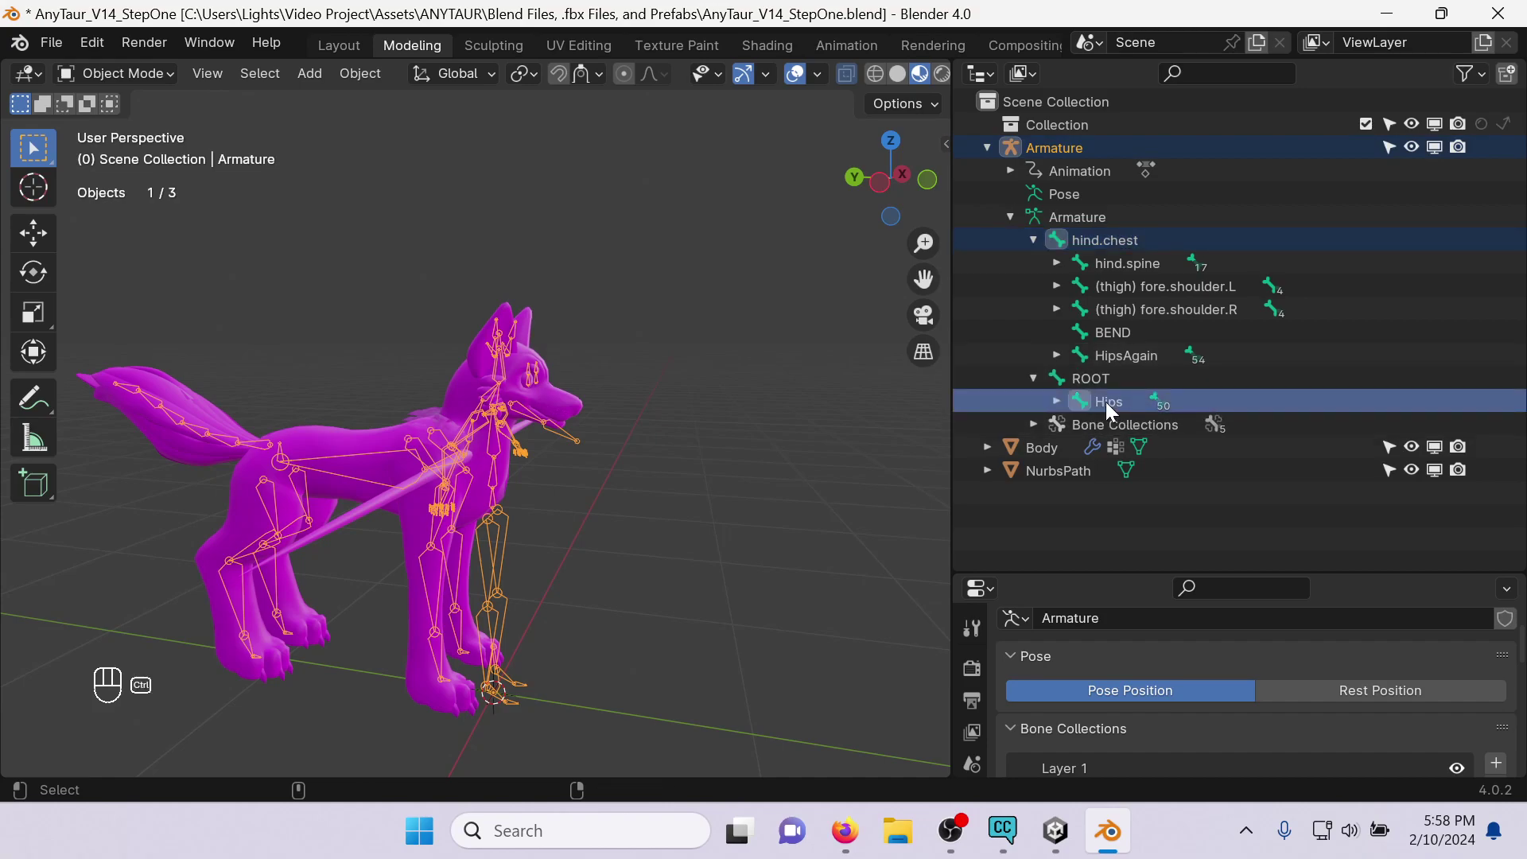
Try to parent the selected hind.chest and Hips bones in Object Mode with the Object option.
key(ctrl+p)
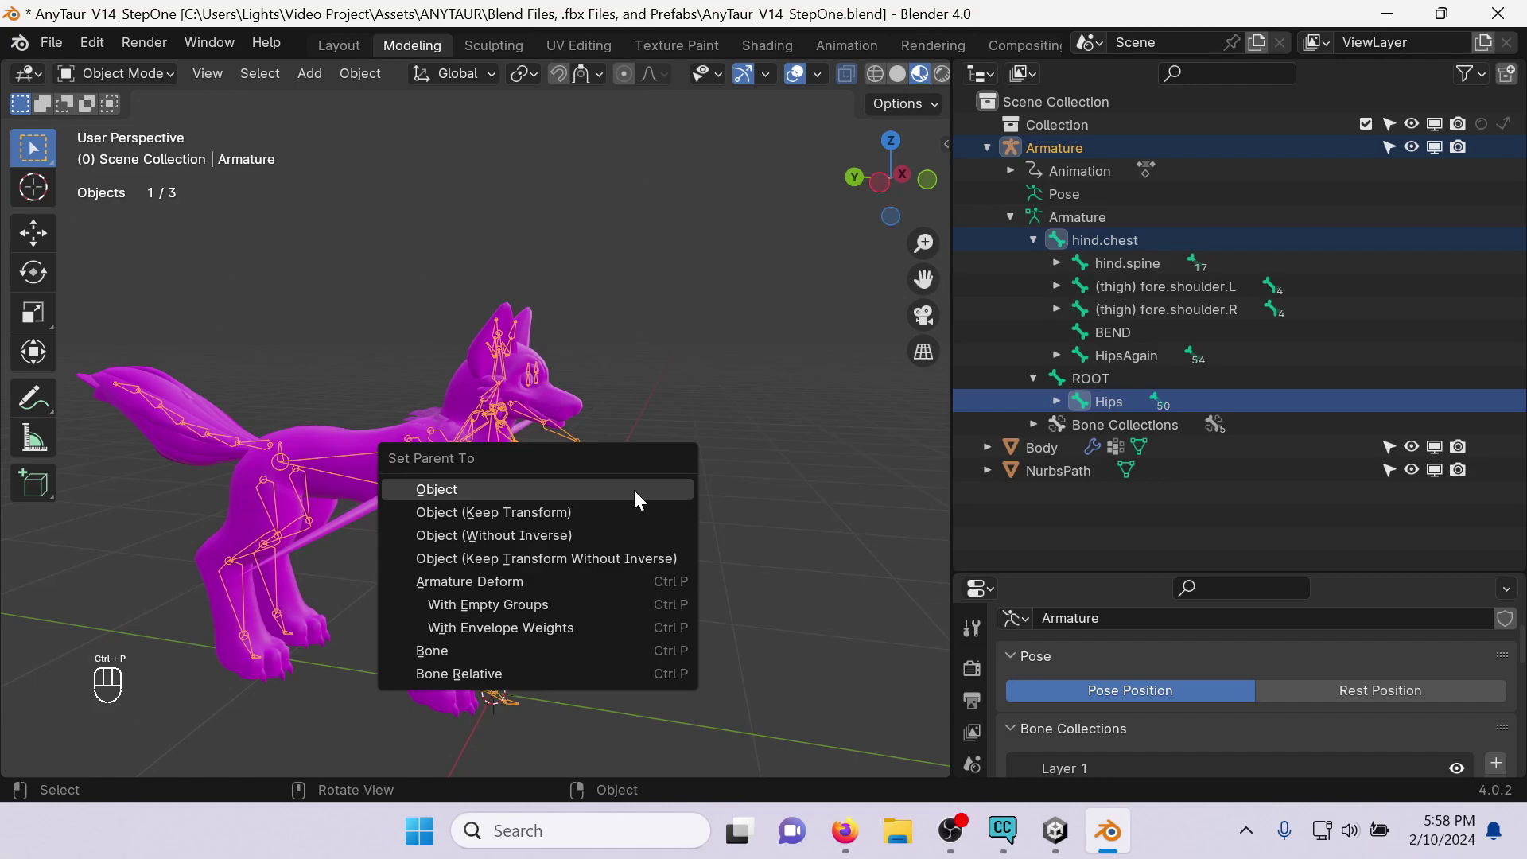
click(633, 490)
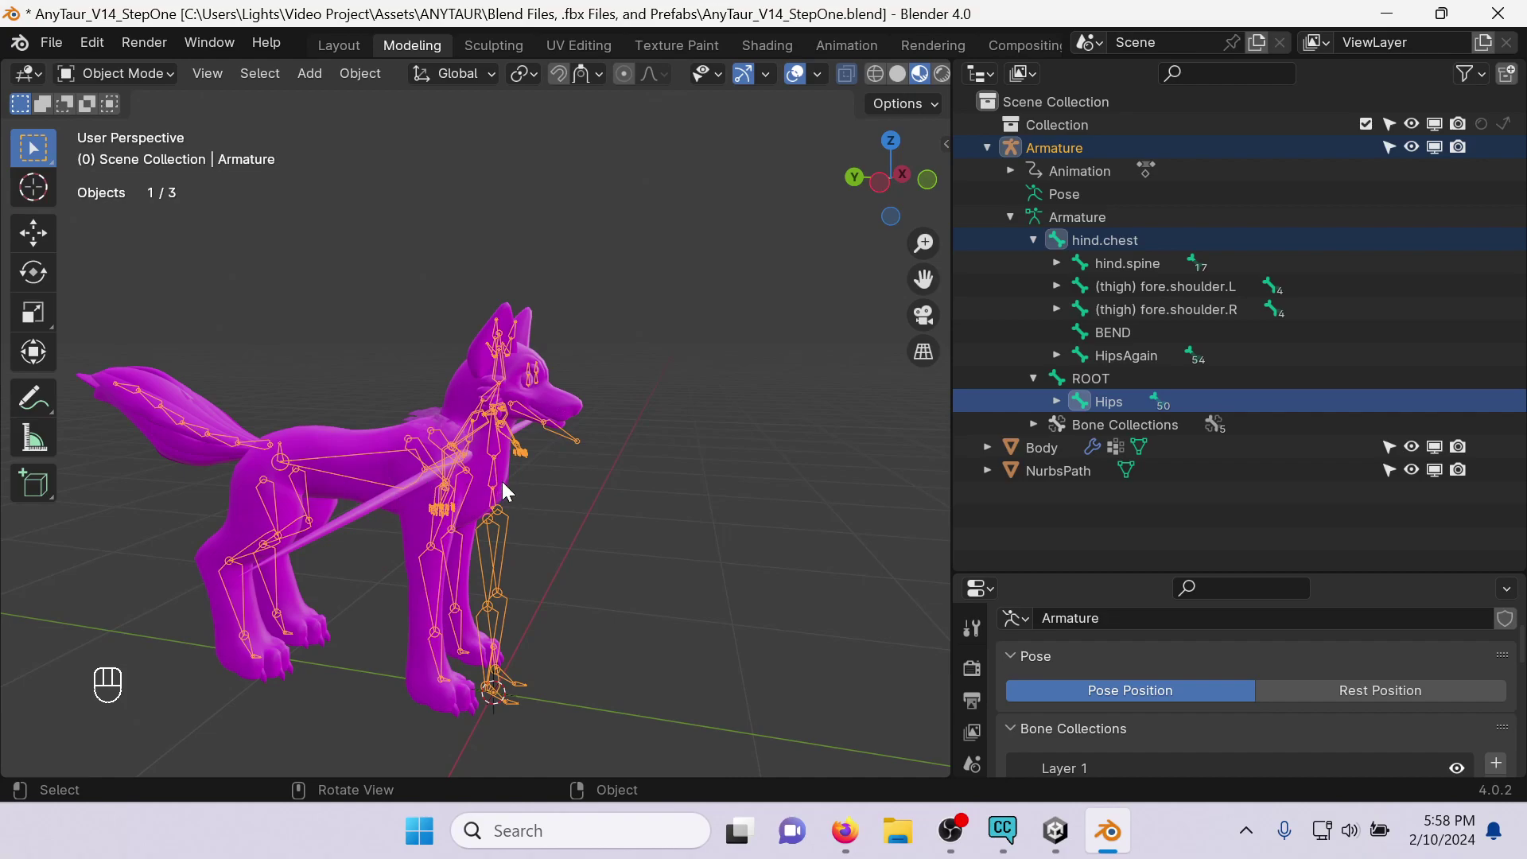
click(492, 532)
Switch the armature to Edit Mode and try to parent hind.chest to Hips with Keep Offset.
click(115, 73)
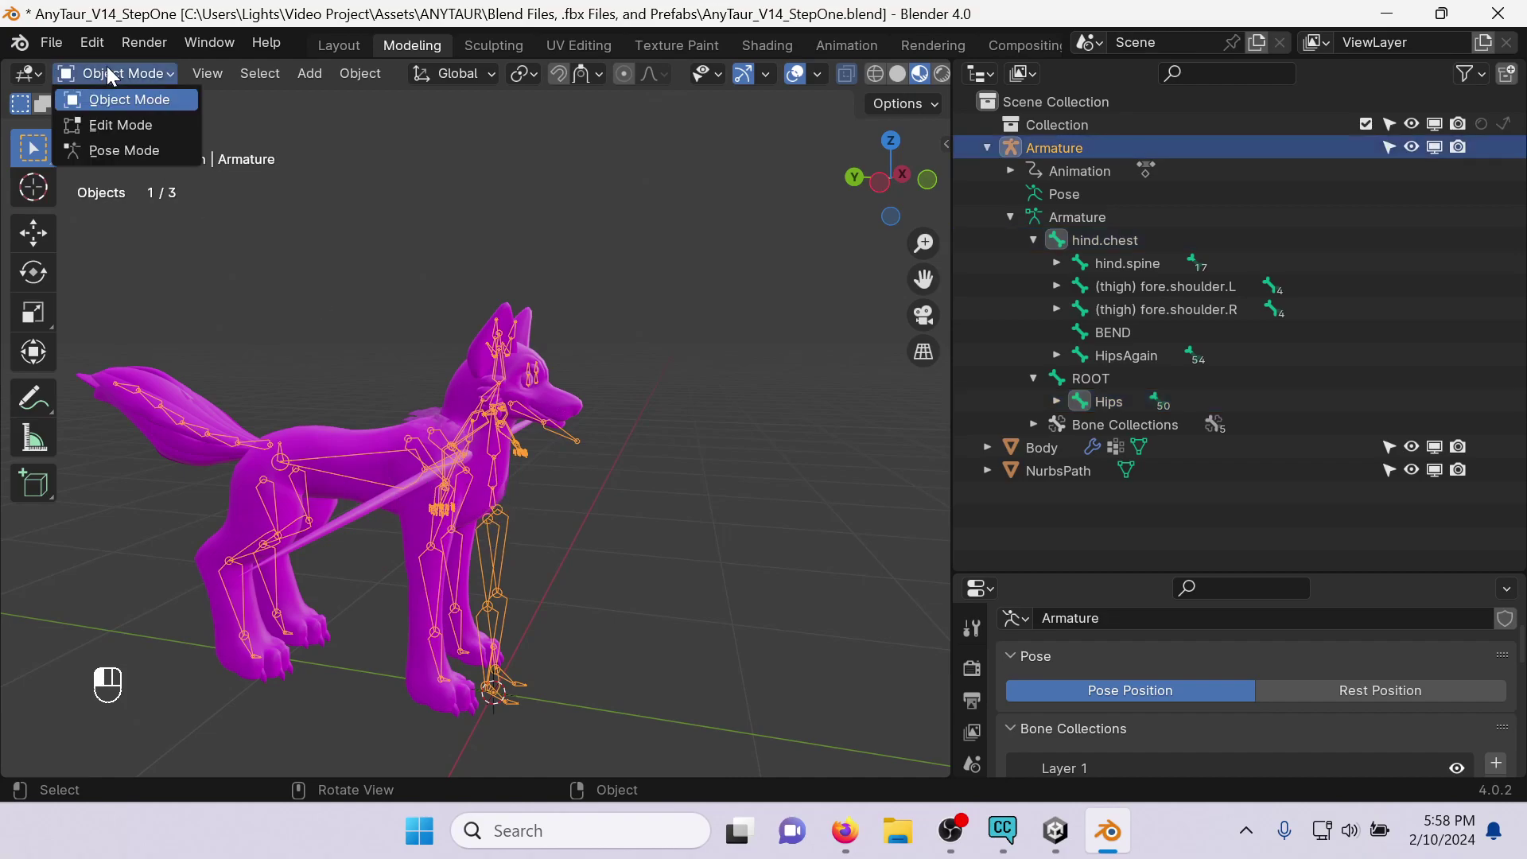
click(139, 126)
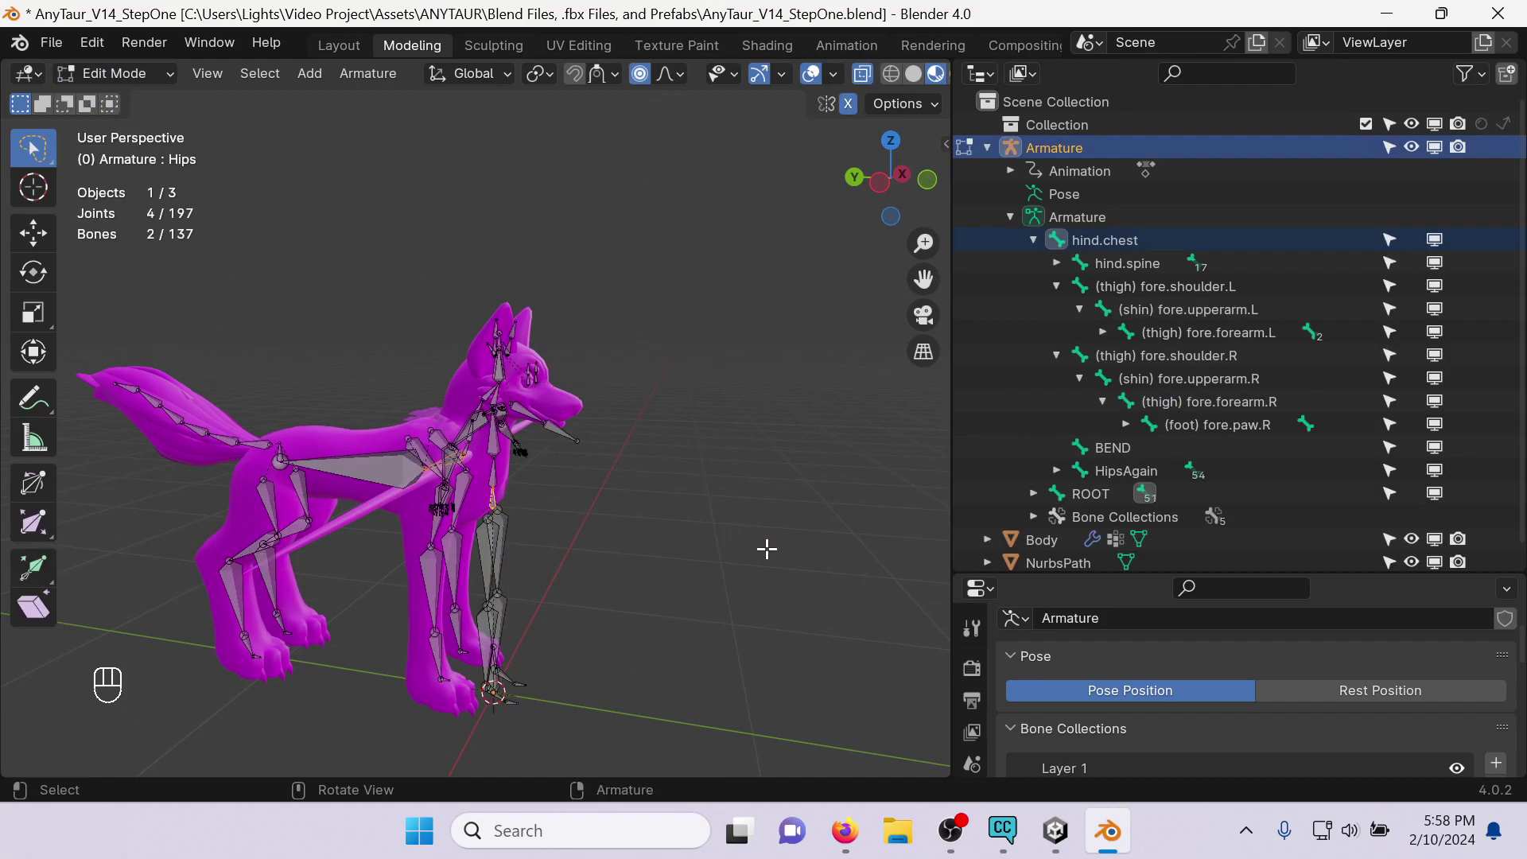
scroll(765, 547, up, 3)
key(ctrl+p)
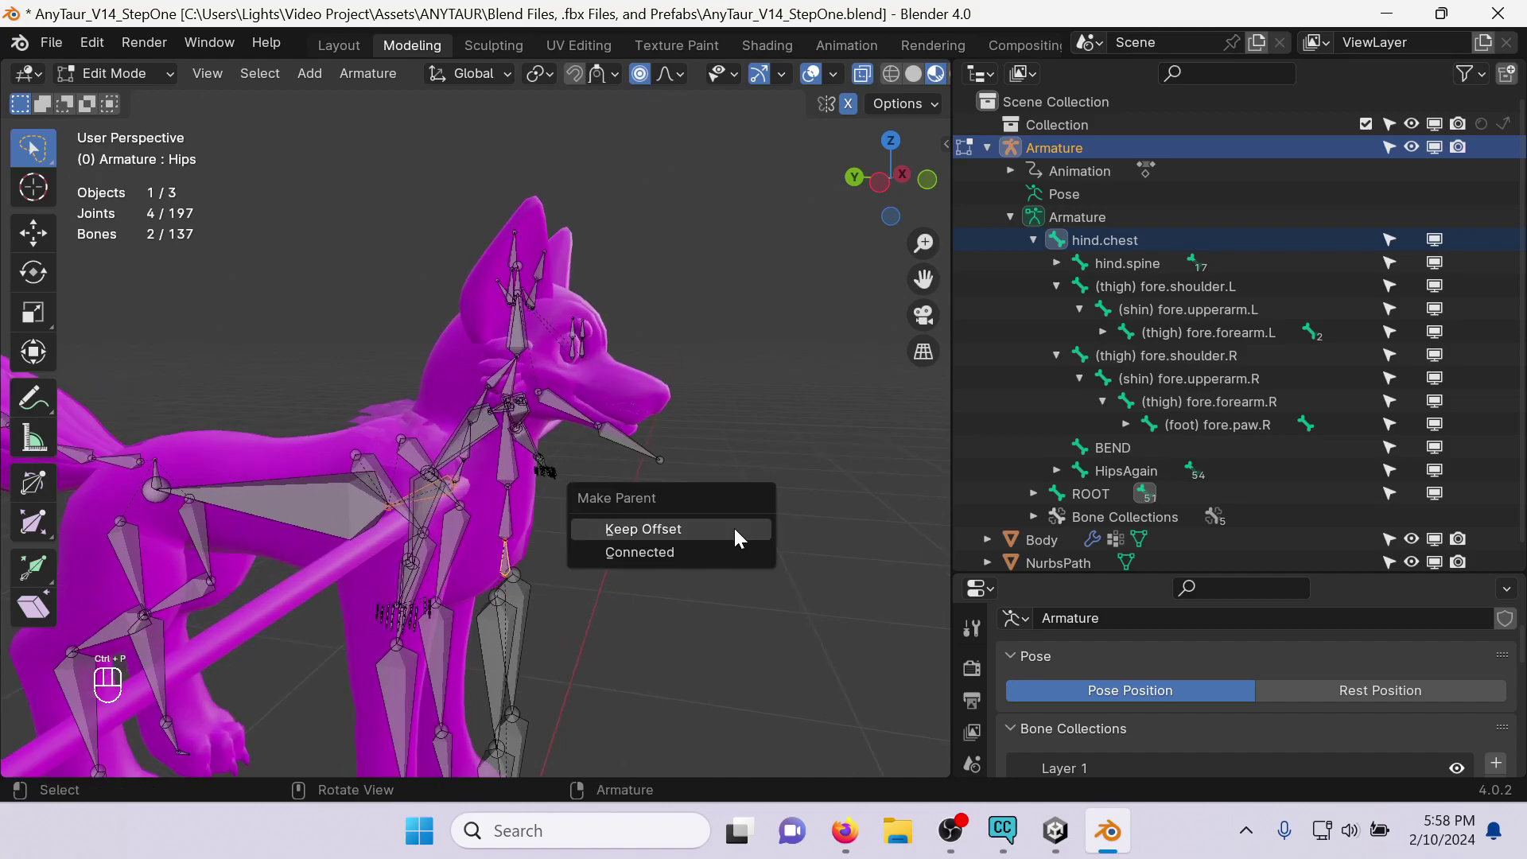
click(633, 529)
Identify the hind.chest and Hips bones by selecting them in the 3D view and comparing them with the outliner.
click(447, 490)
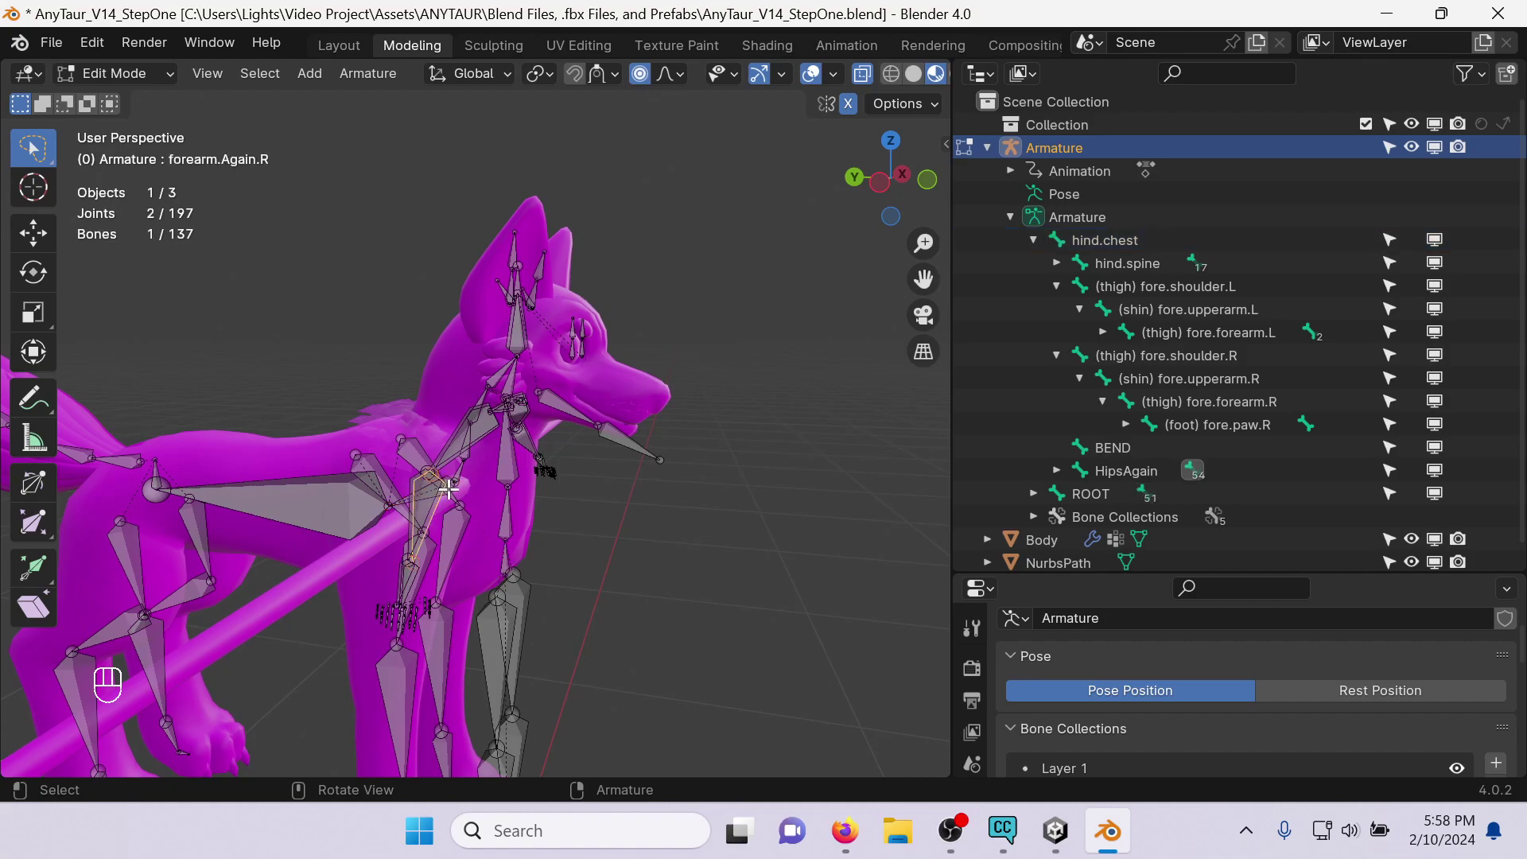
click(451, 488)
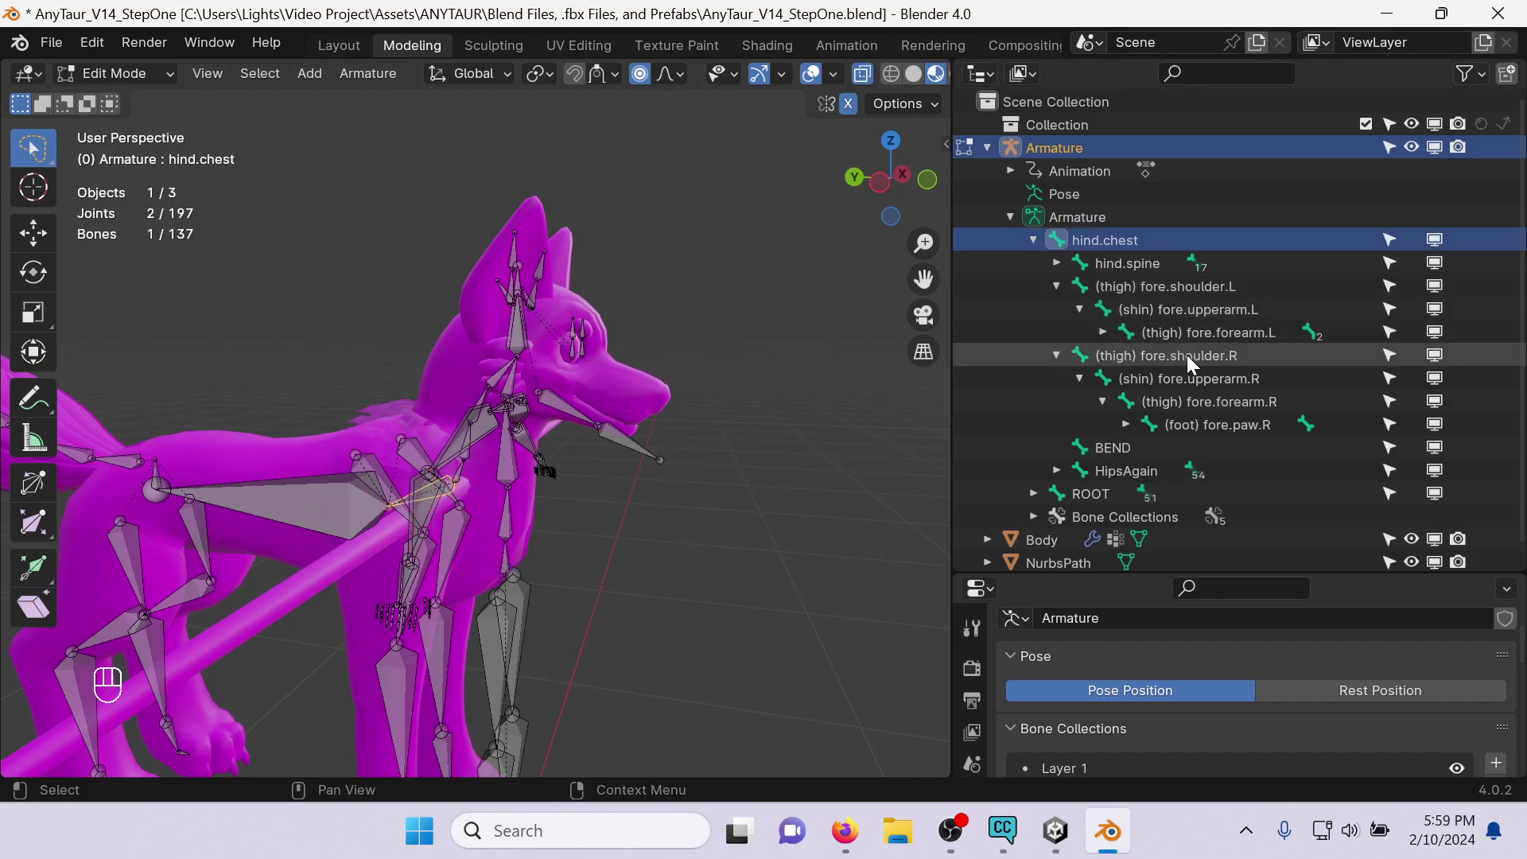
click(504, 563)
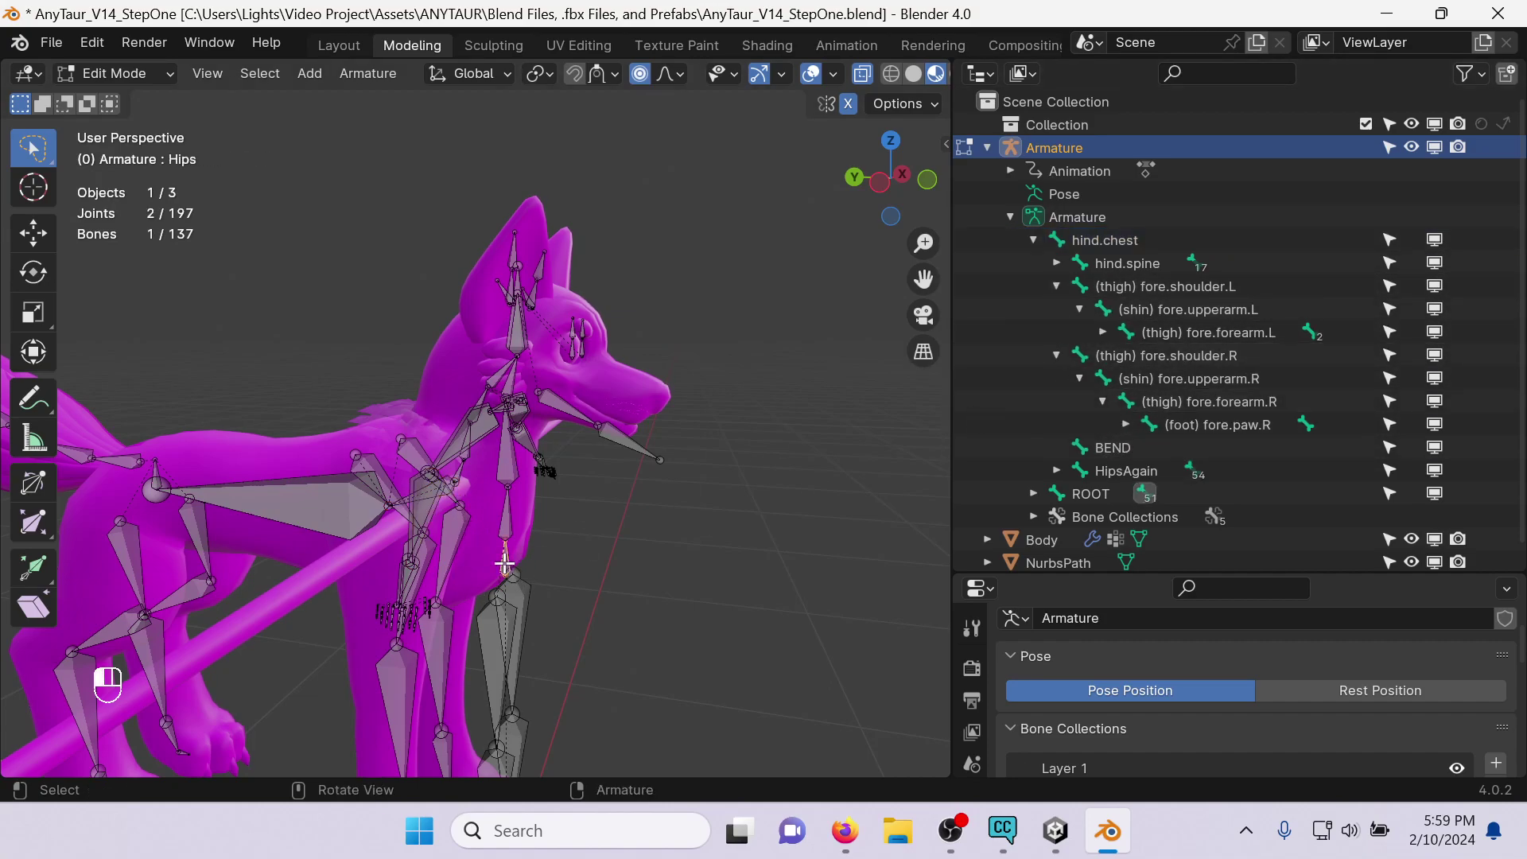
click(445, 487)
click(454, 483)
click(458, 504)
middle_drag(459, 505, 414, 500)
click(421, 497)
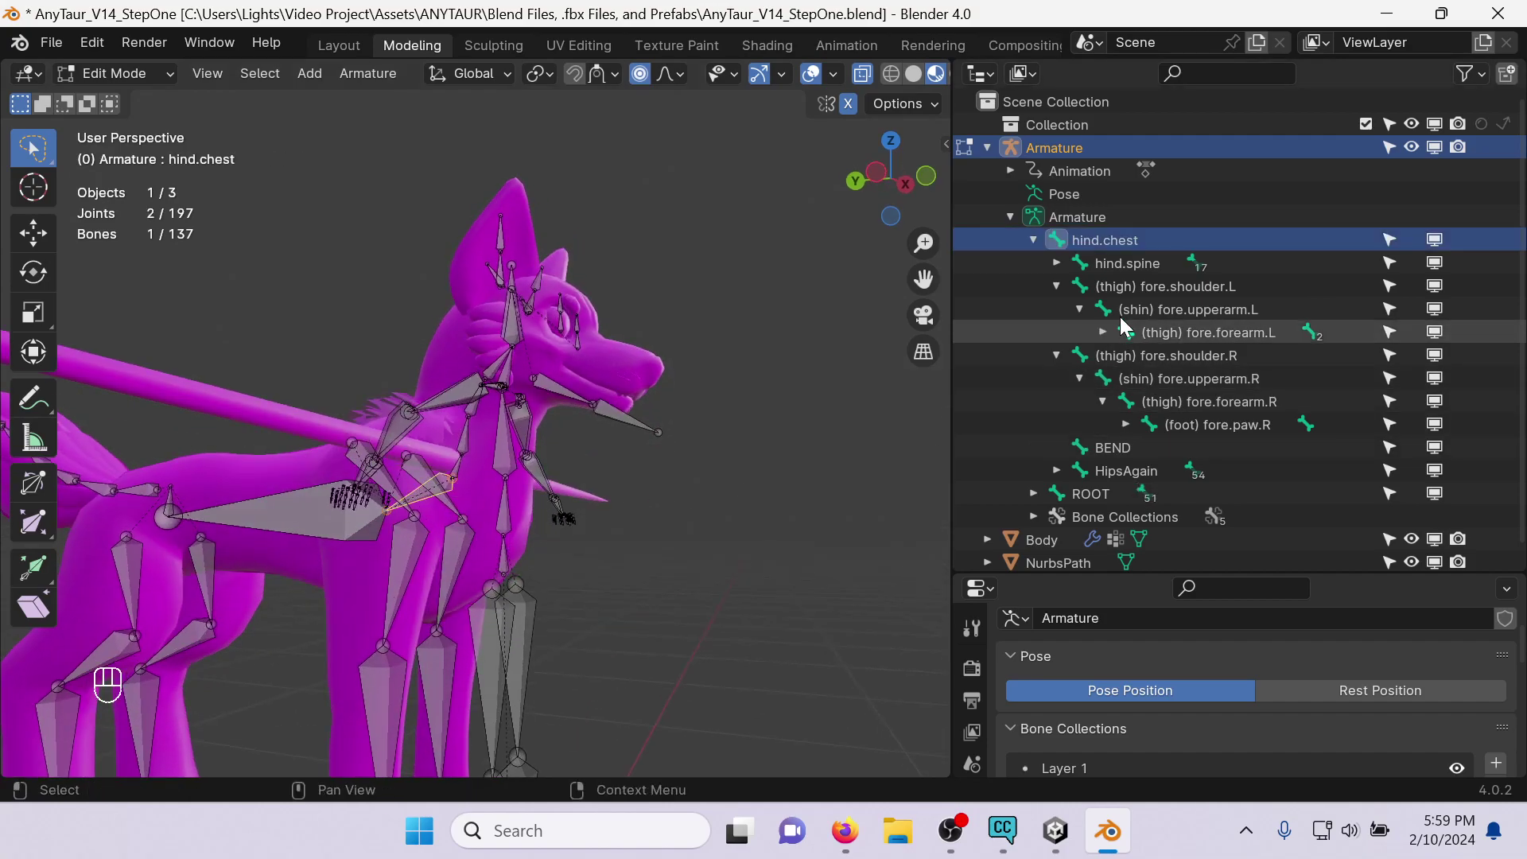
ctrl+click(1105, 476)
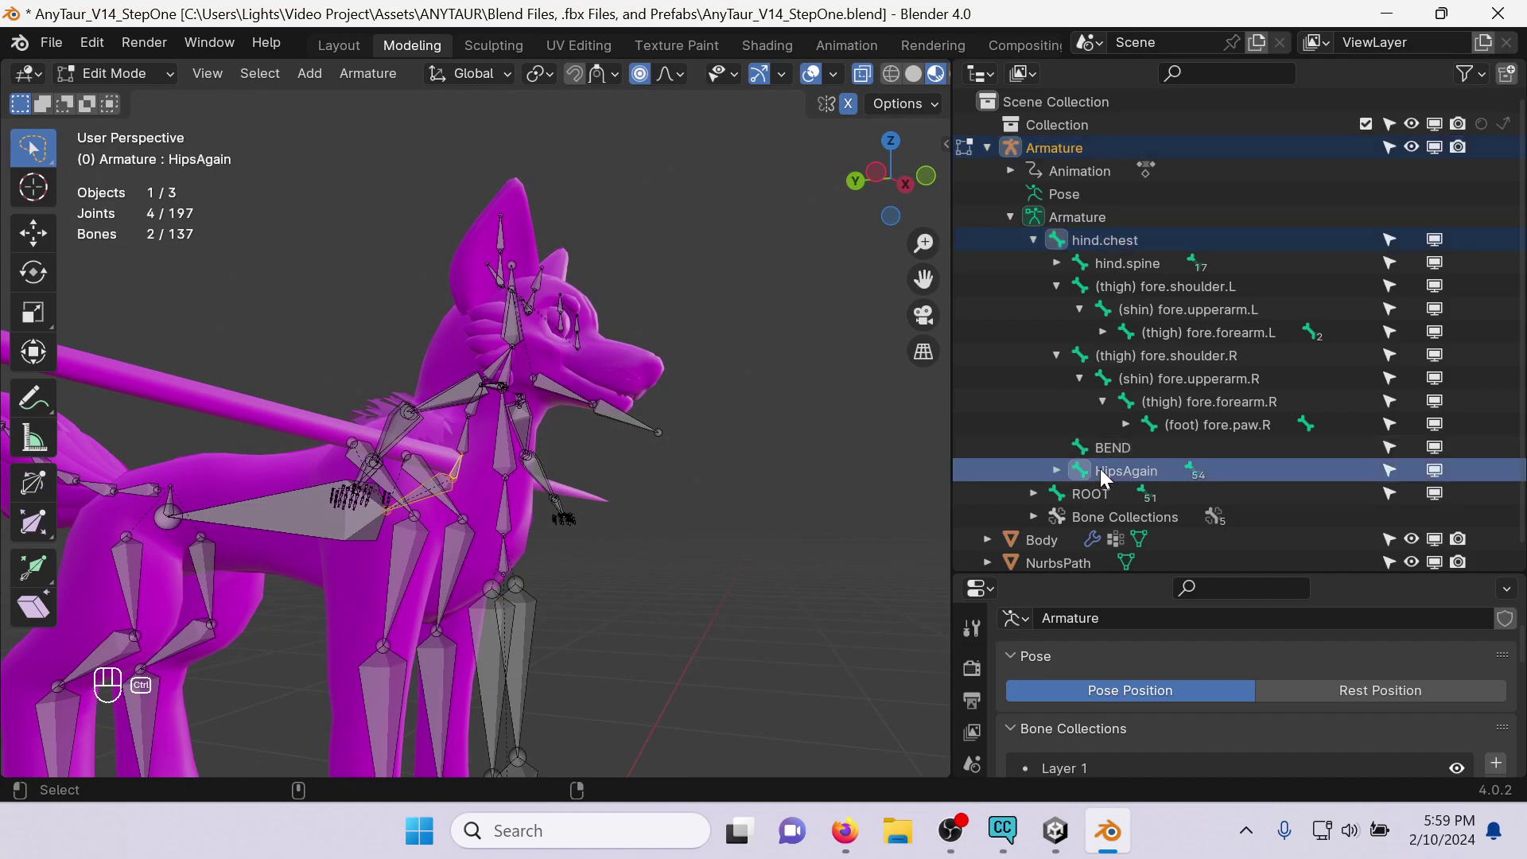
Select hind.chest together with the Hips bone under ROOT and parent hind.chest to Hips with Keep Offset.
click(1158, 246)
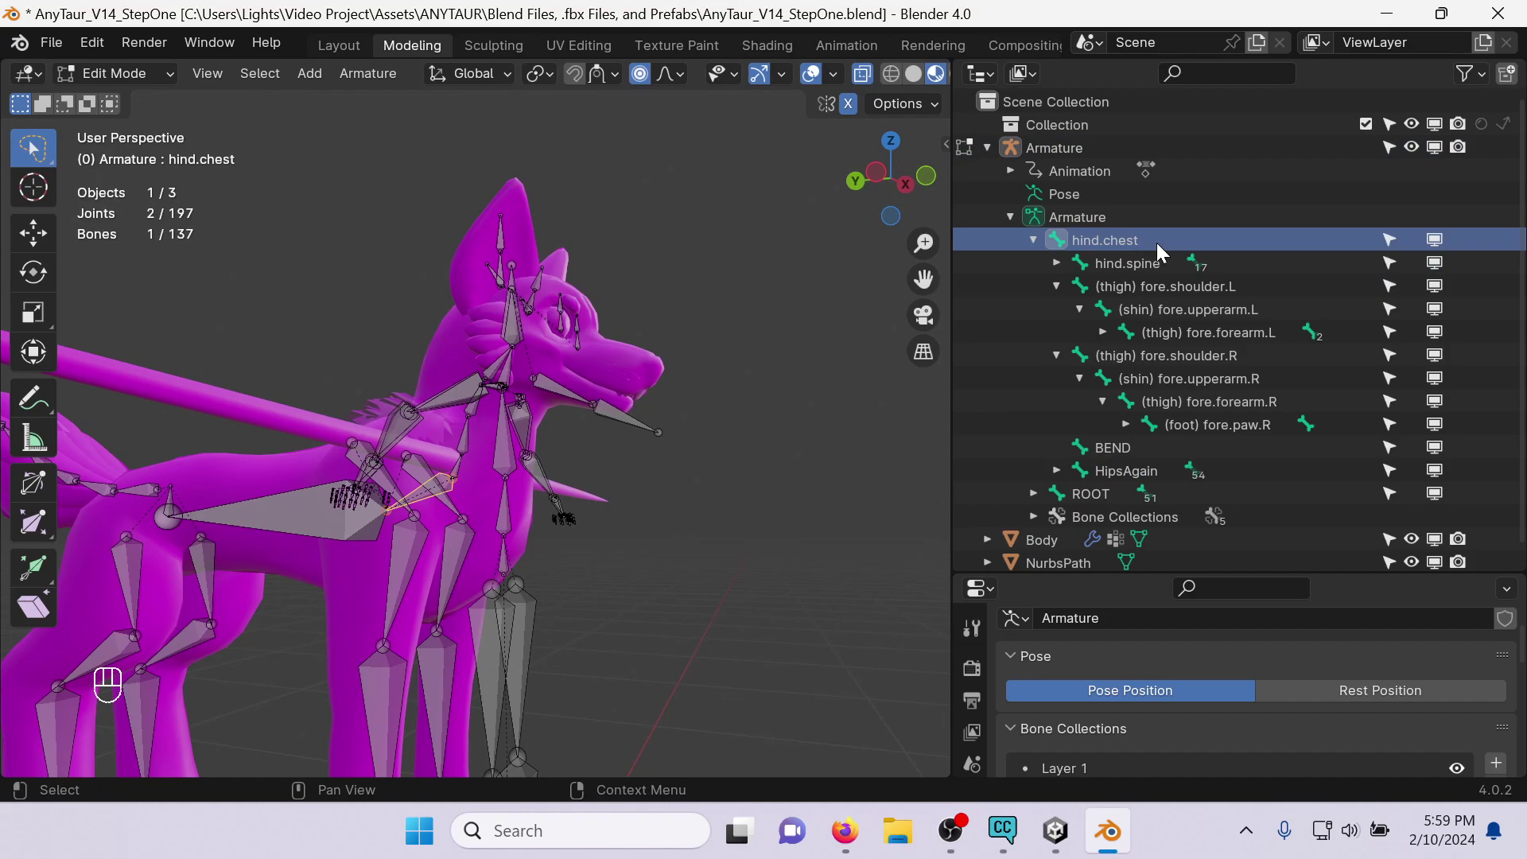
click(1033, 494)
scroll(1037, 500, down, 2)
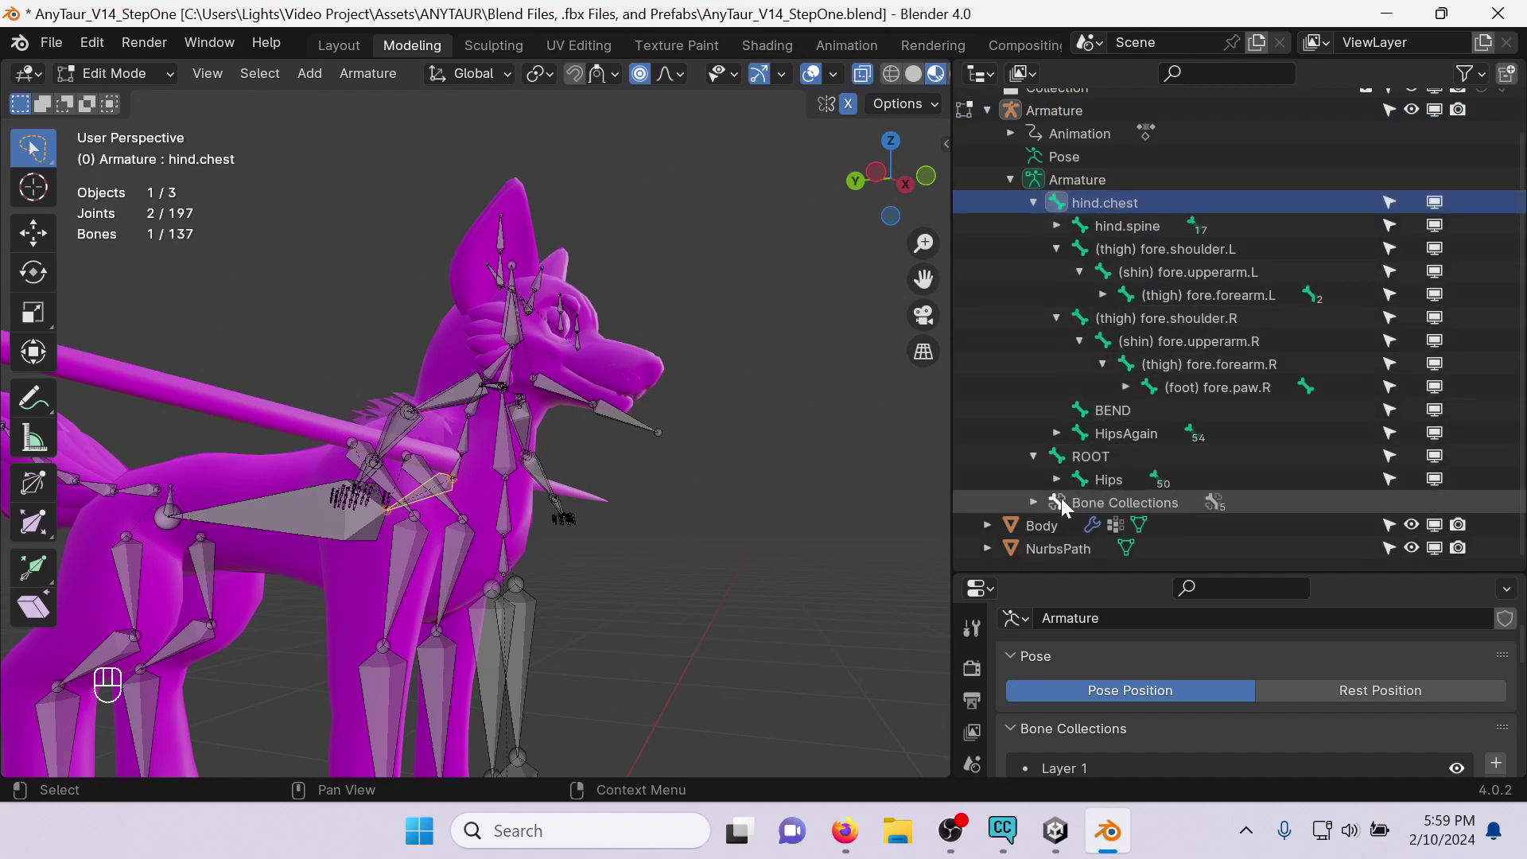
ctrl+click(1110, 480)
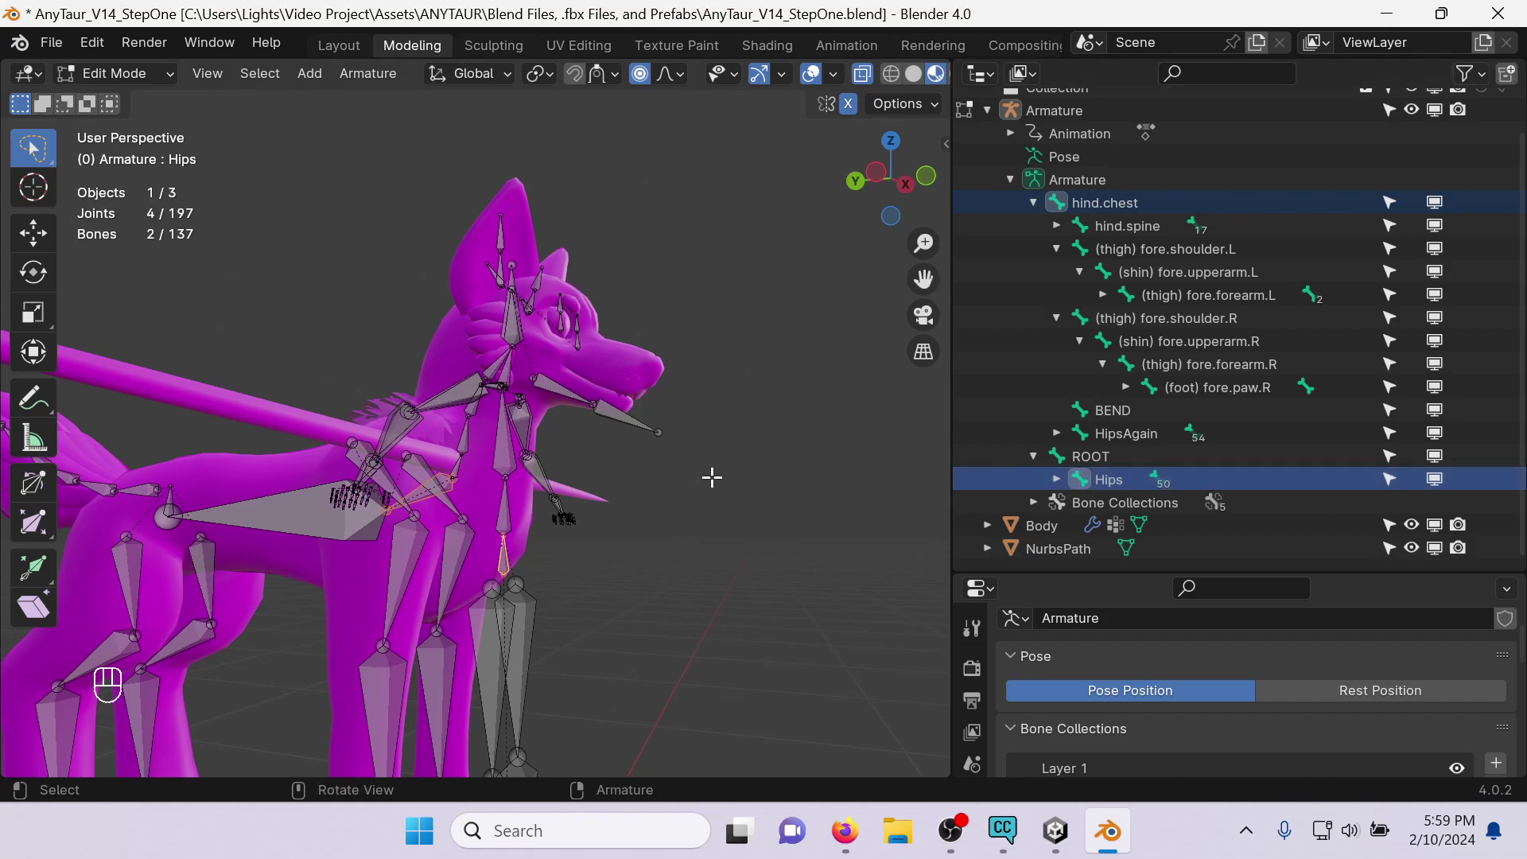
key(ctrl+p)
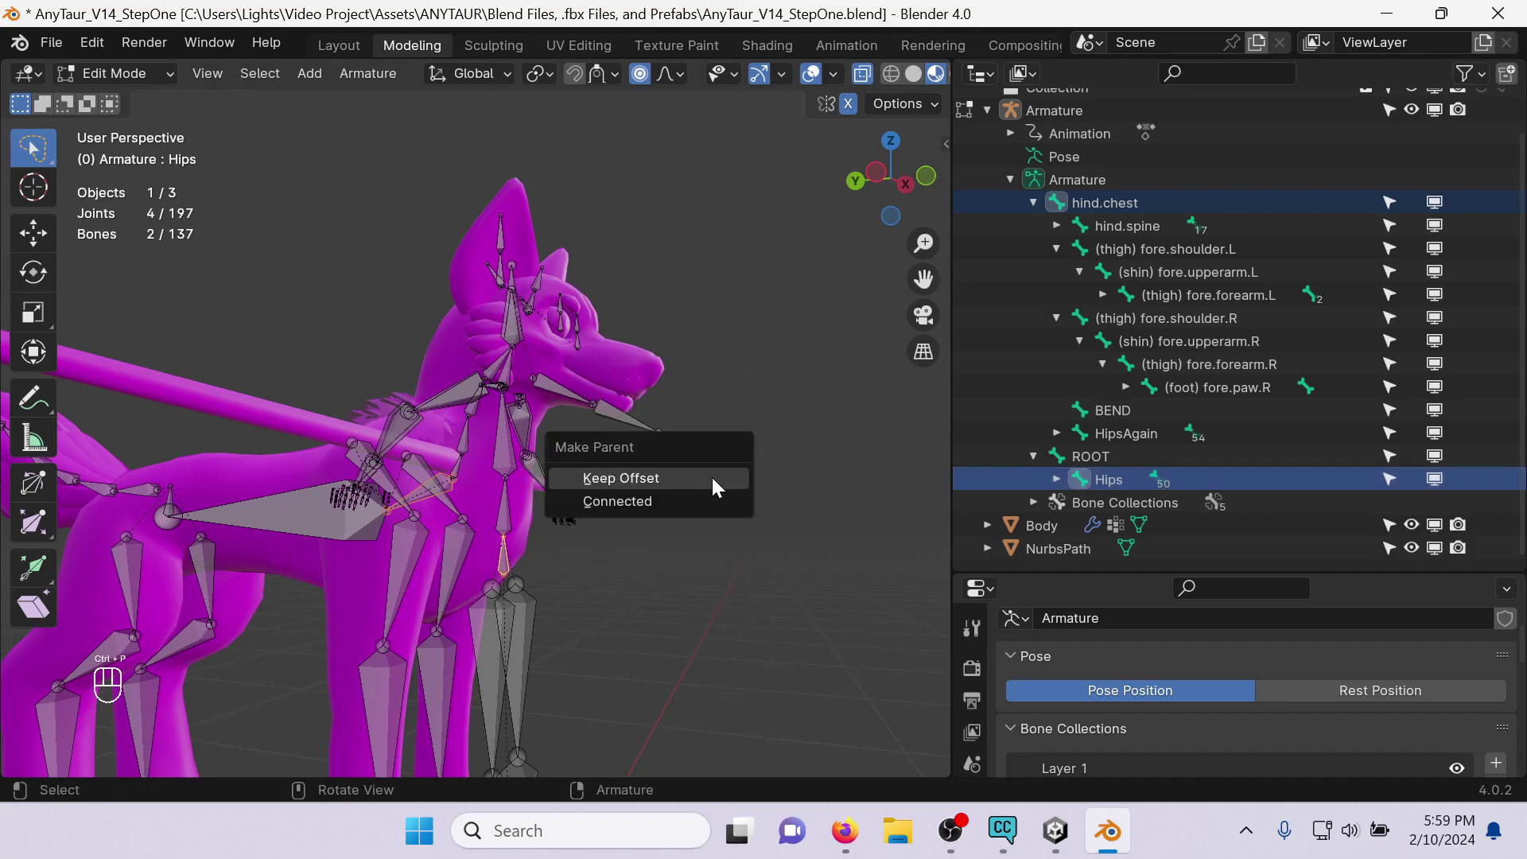
click(713, 477)
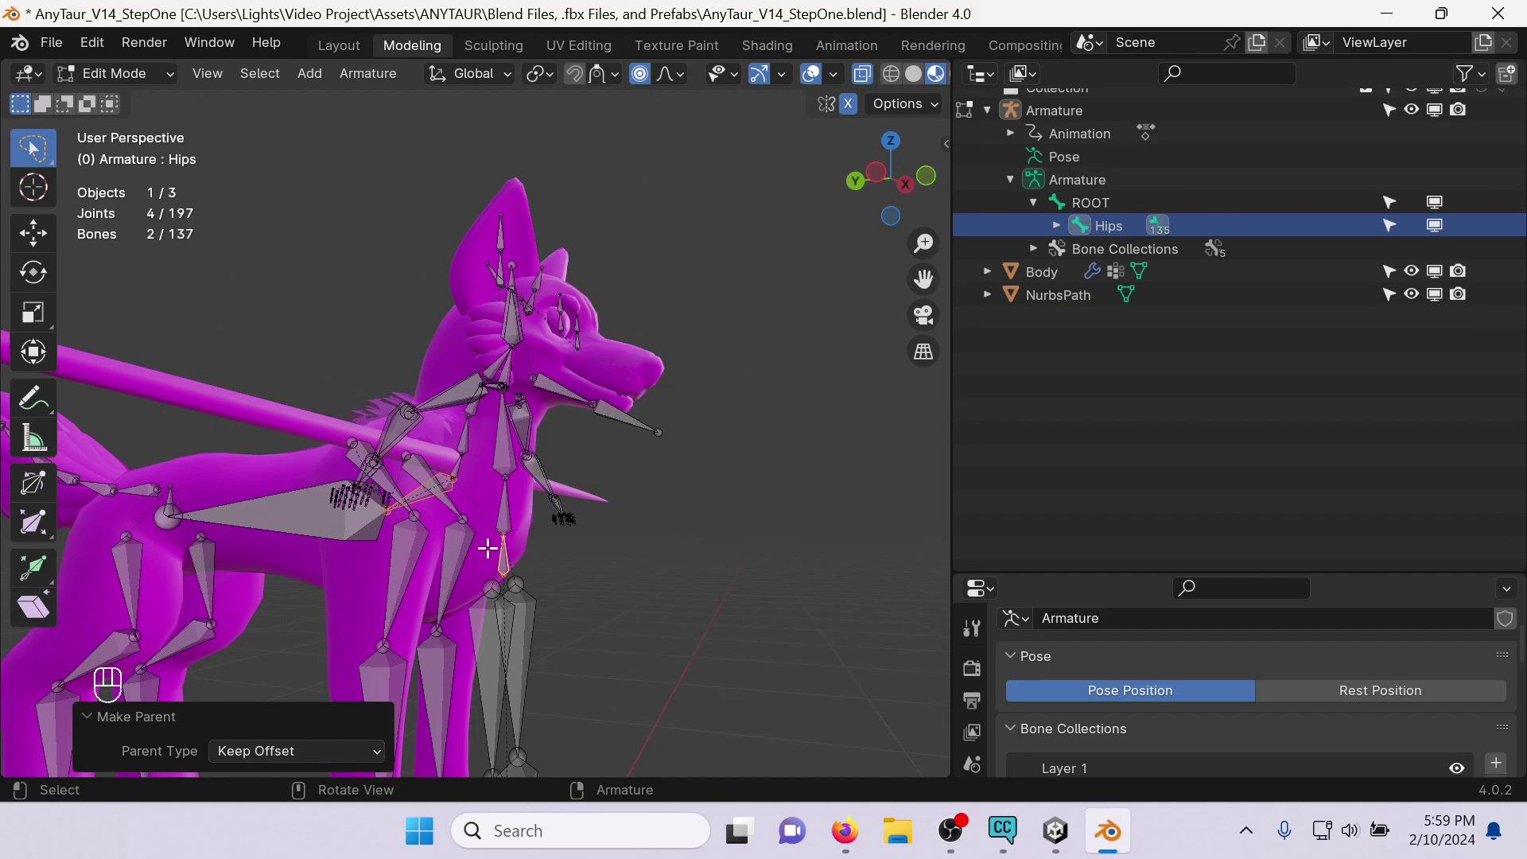
Check the bone hierarchy under Hips with hind.chest collapsed, view the rig from the left side, and save the file.
middle_drag(487, 547, 677, 498)
scroll(1060, 255, up, 2)
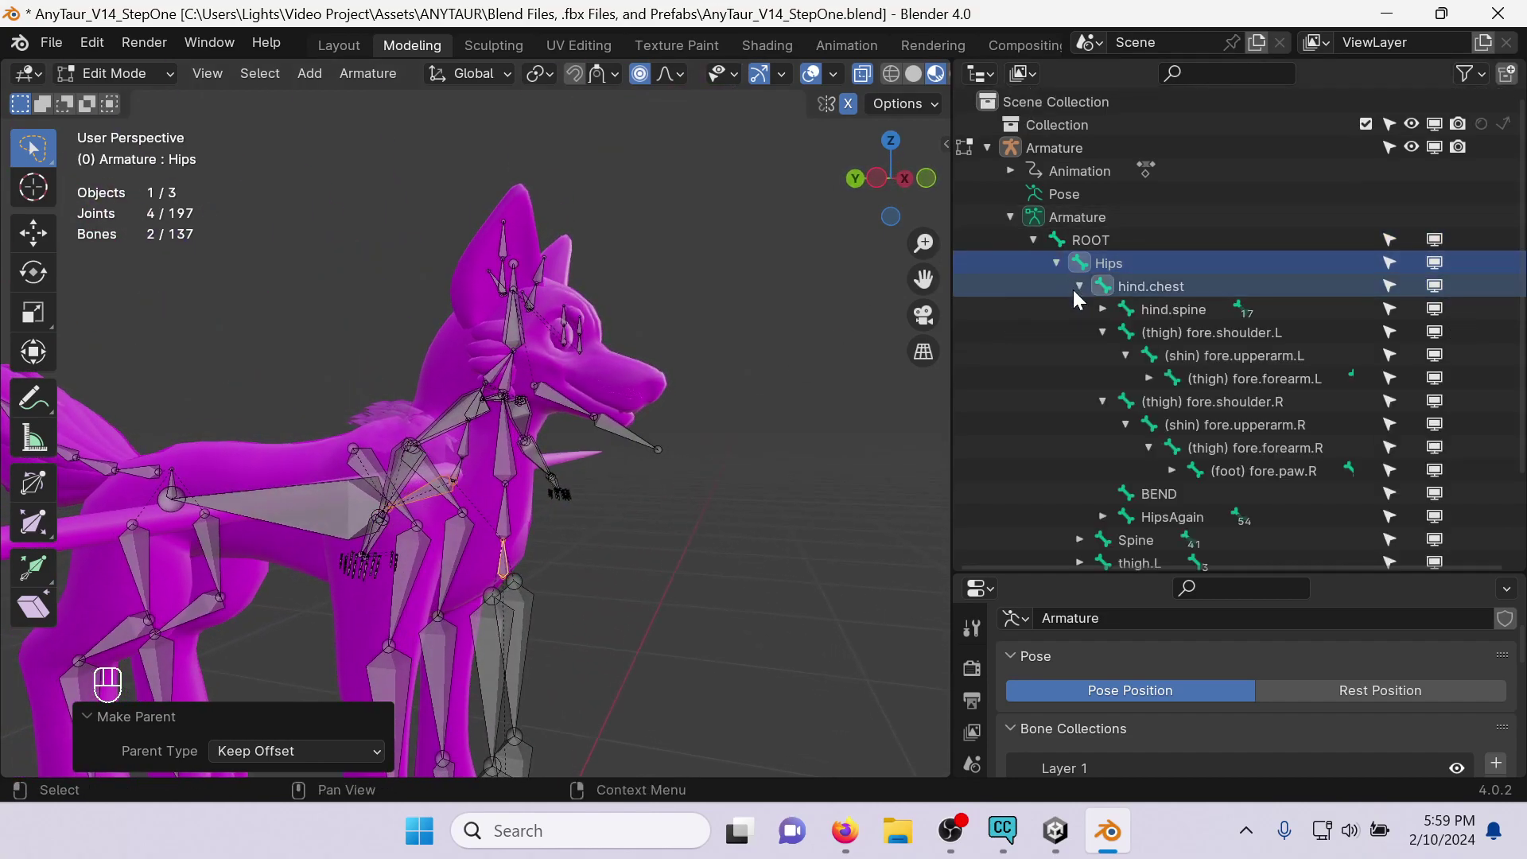
click(1079, 286)
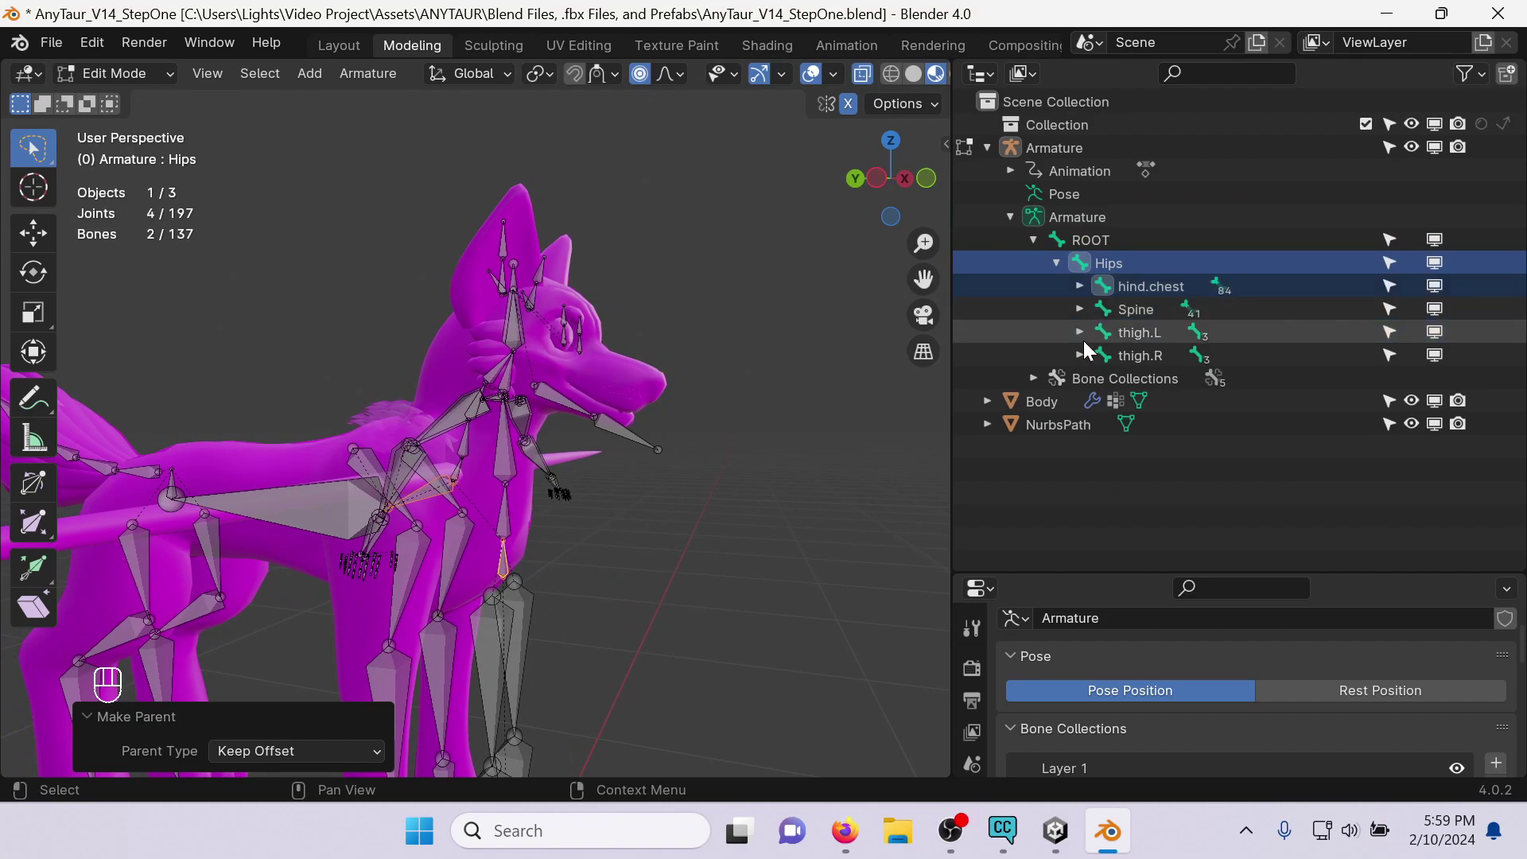
scroll(708, 411, down, 4)
middle_drag(708, 412, 761, 422)
key(ctrl+KP_3)
key(ctrl+s)
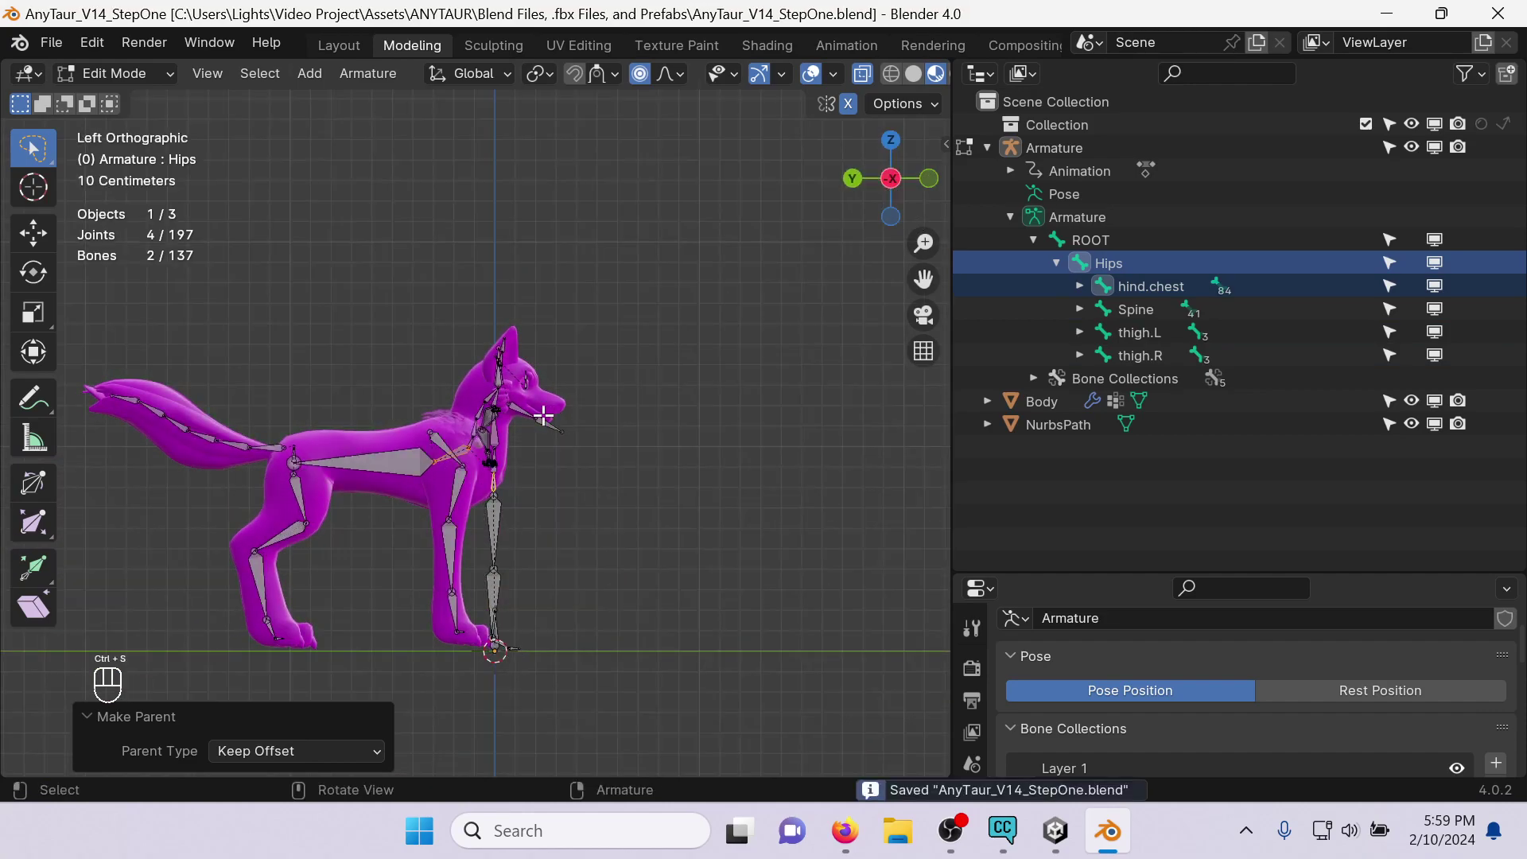
Start an FBX export of the model and set Apply Scalings to FBX All.
click(50, 42)
mouse_move(155, 390)
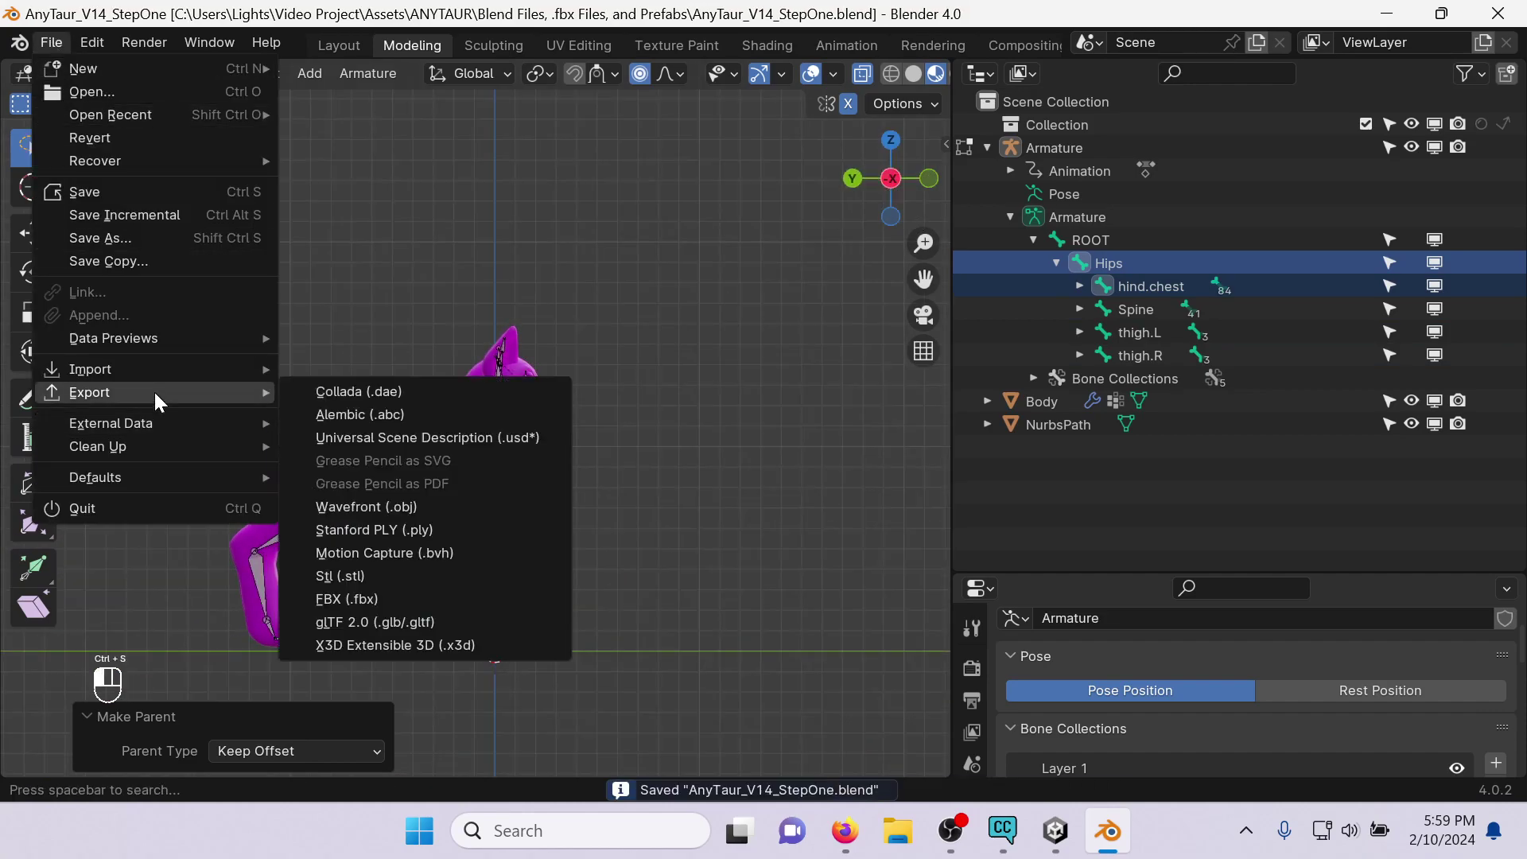
click(447, 598)
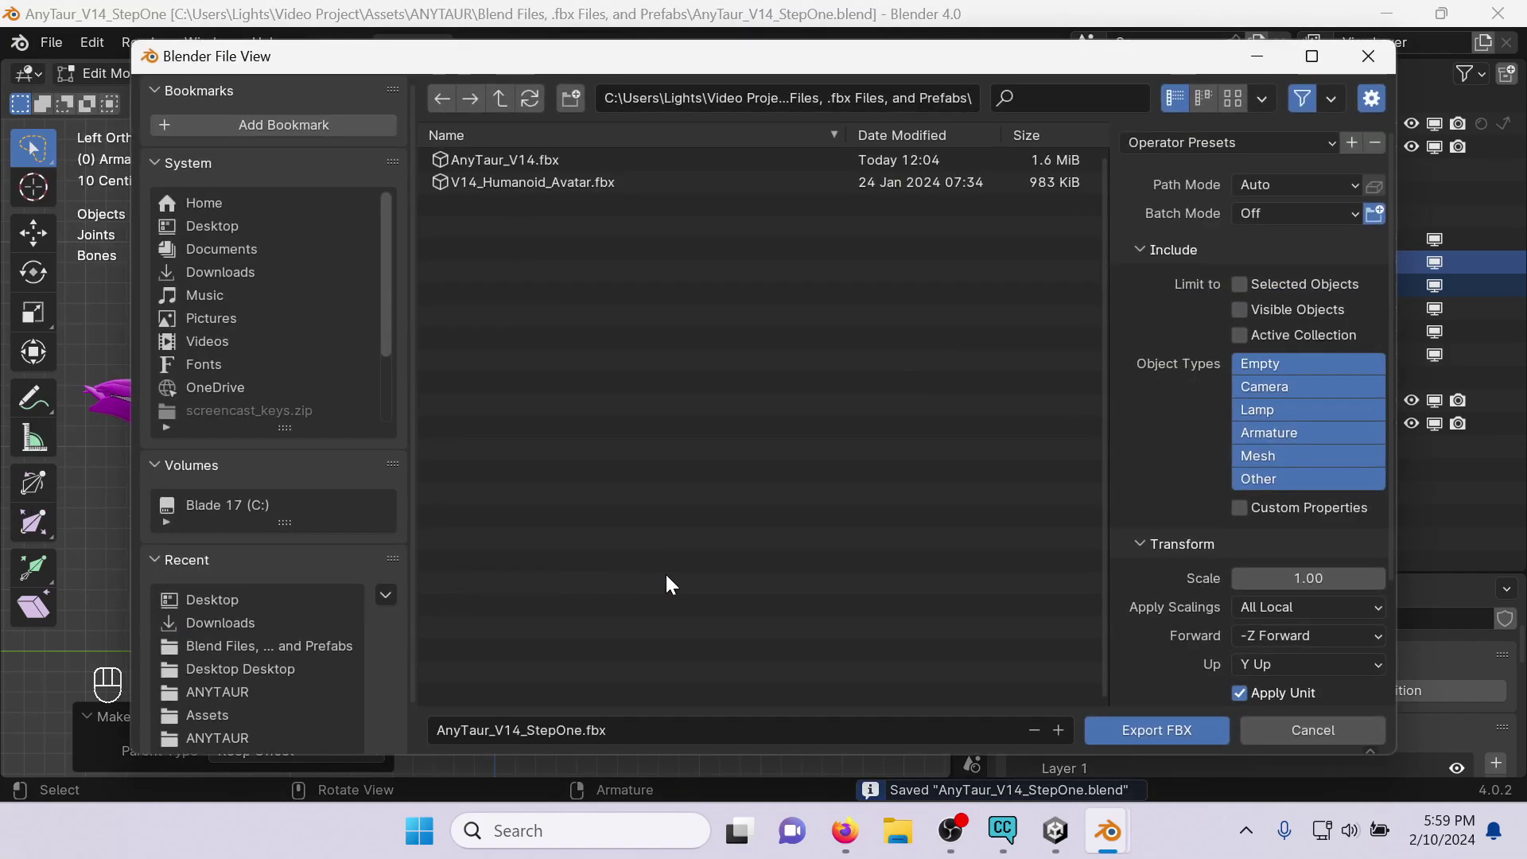
click(1288, 607)
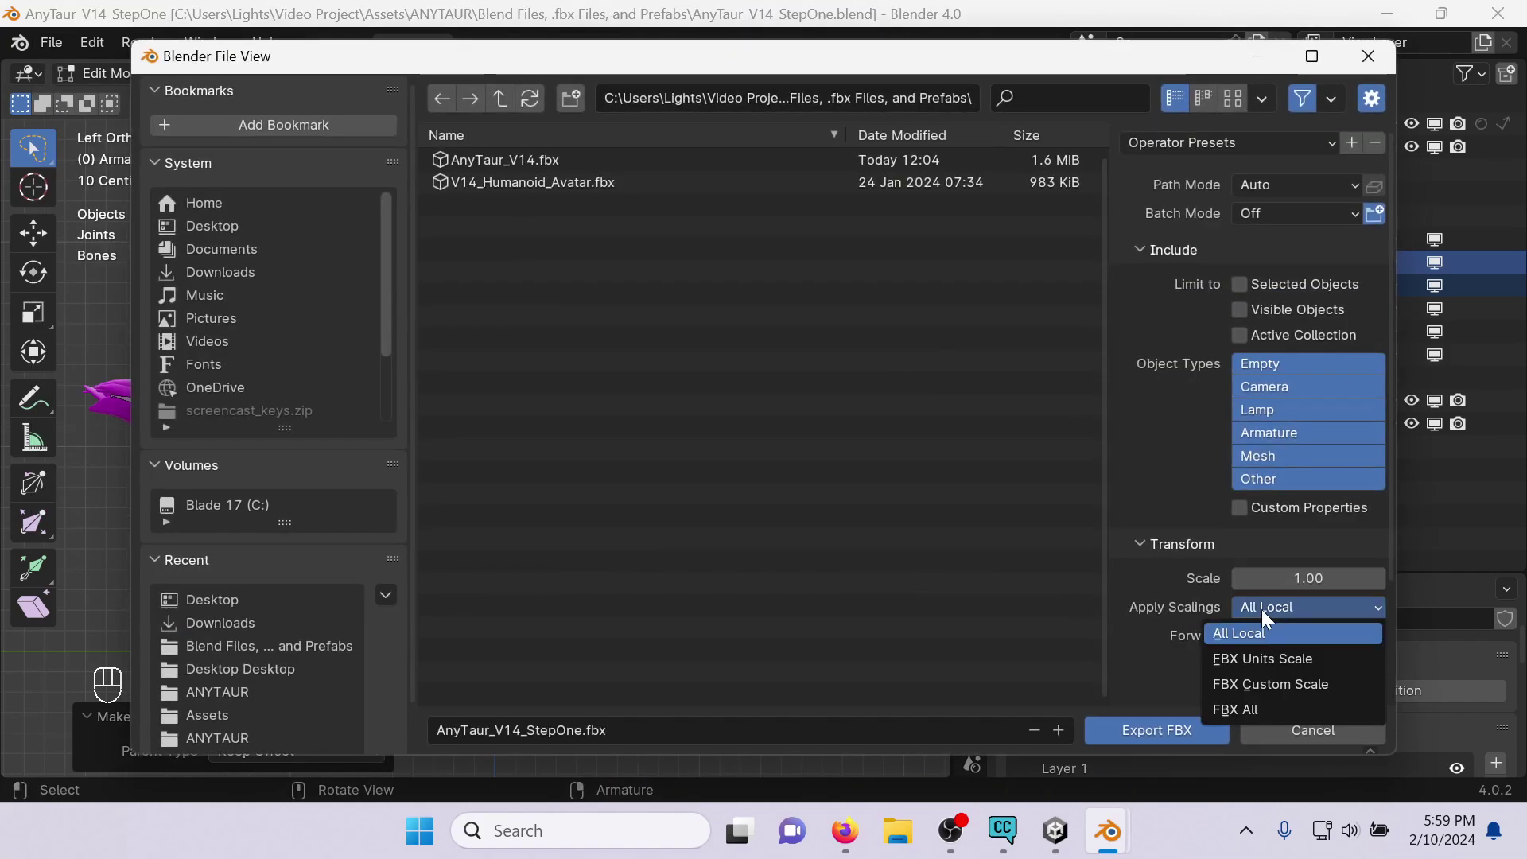
click(1235, 709)
scroll(1201, 517, down, 5)
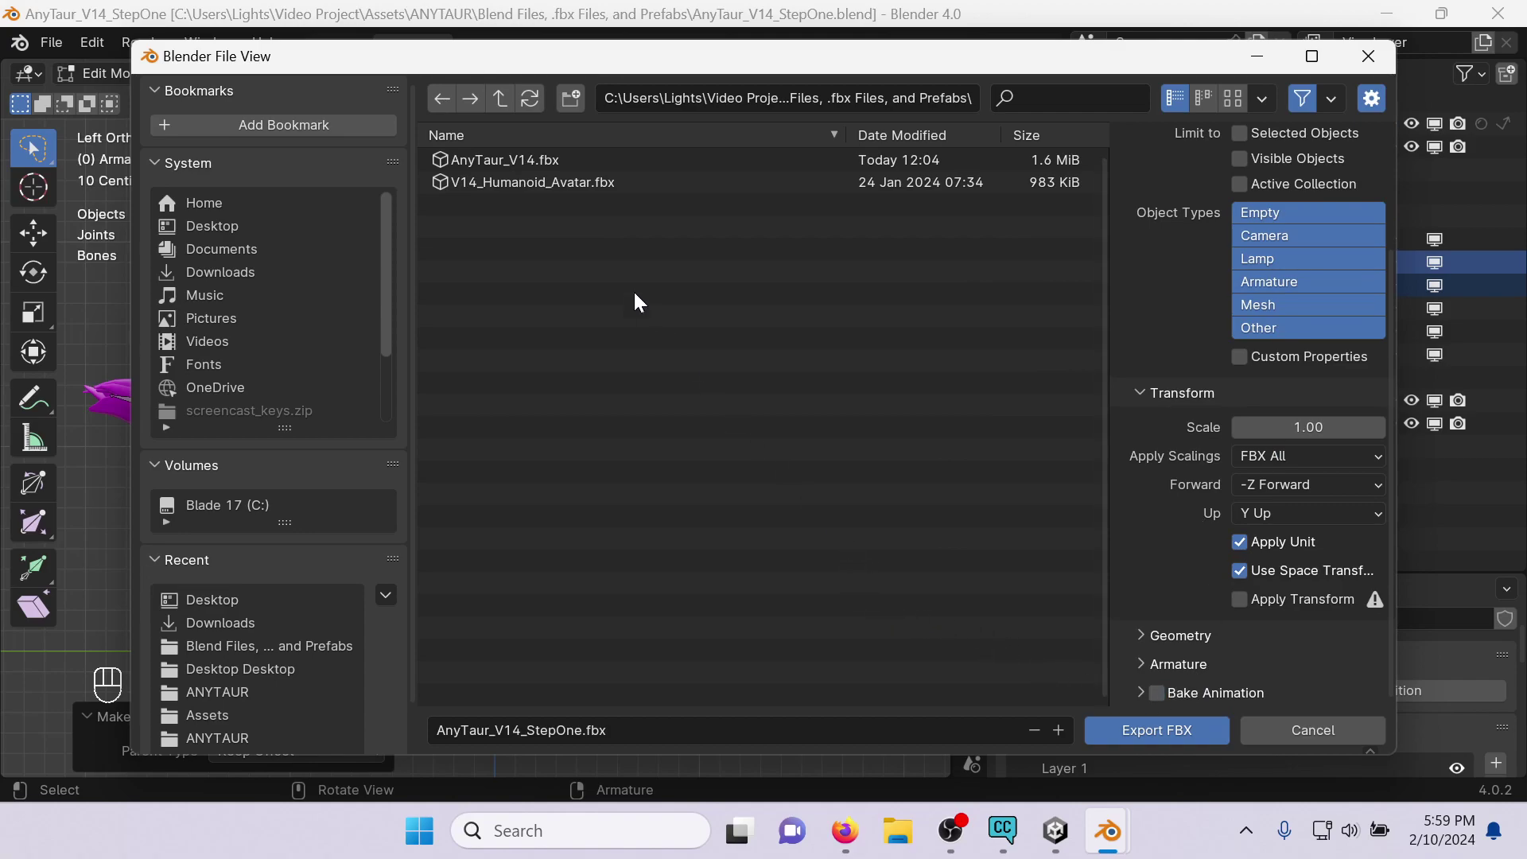
Export the FBX to the Desktop as AnyTaur_V14_Lavender.fbx.
click(245, 231)
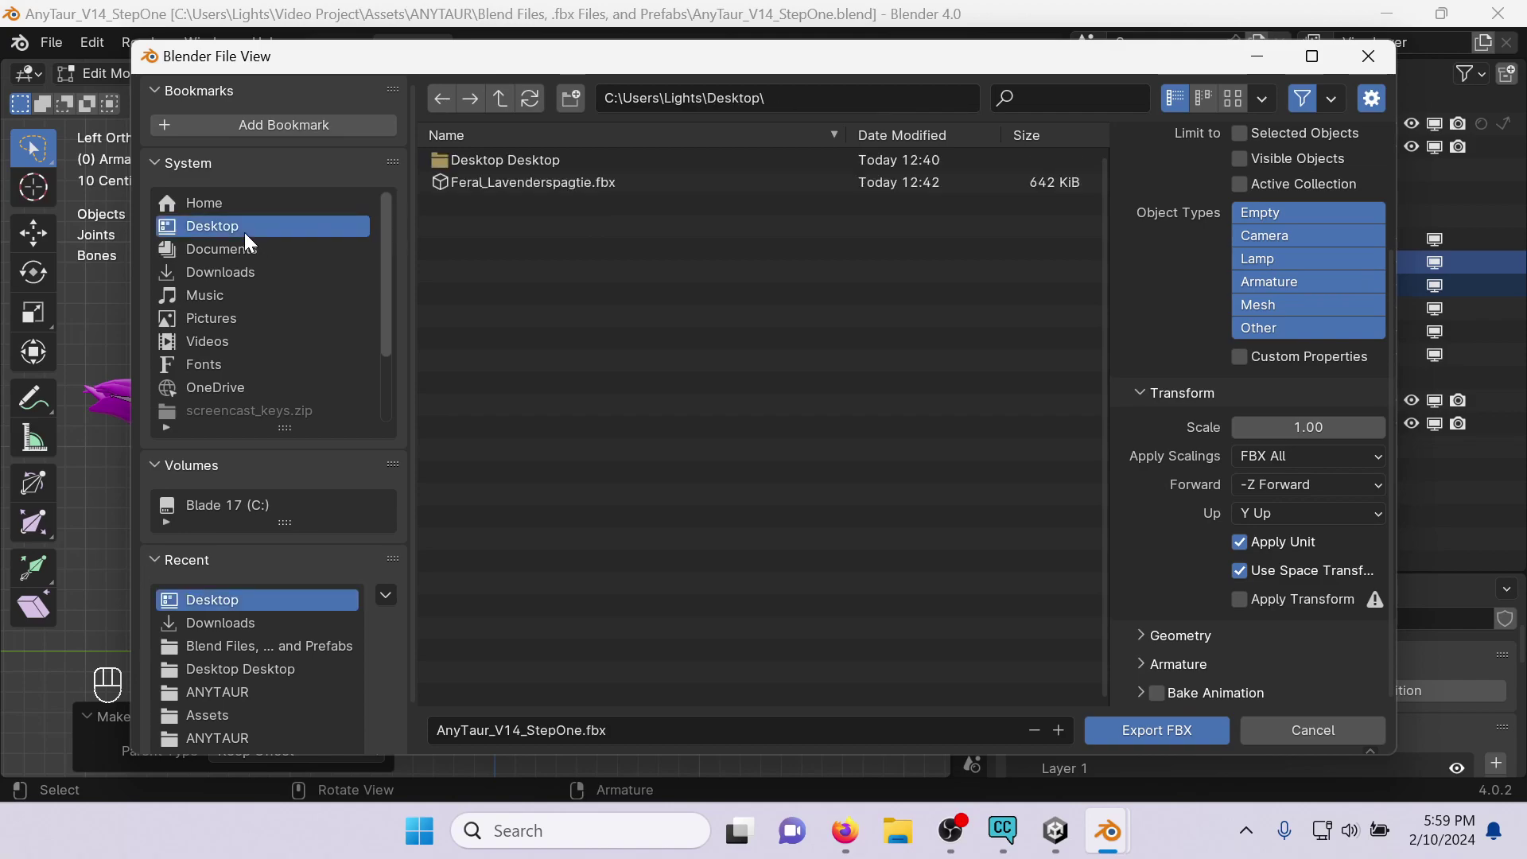
click(537, 733)
drag(526, 730, 589, 731)
text(Lavend)
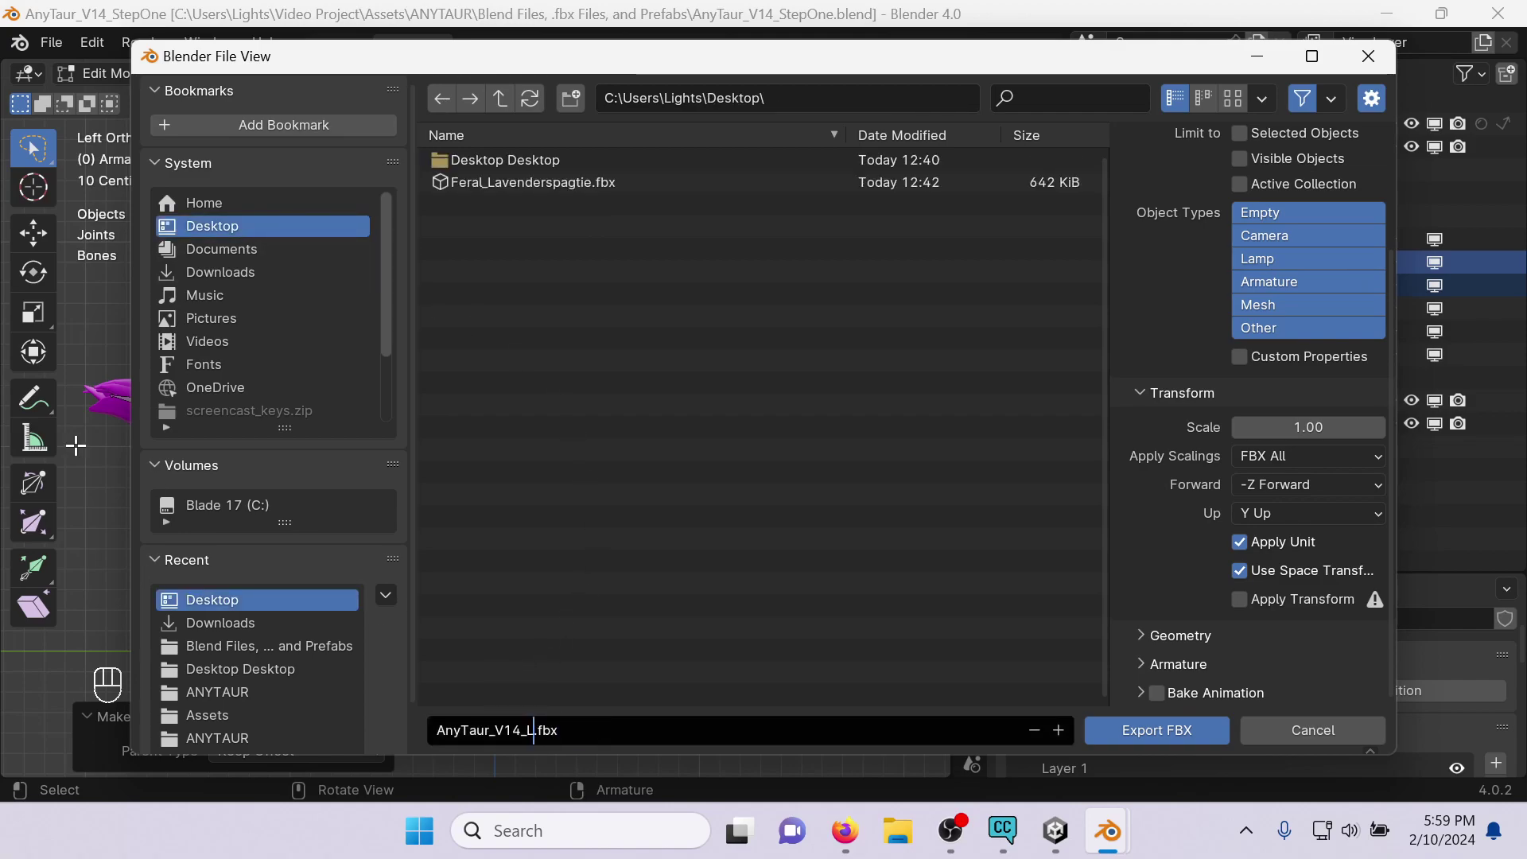
text(er)
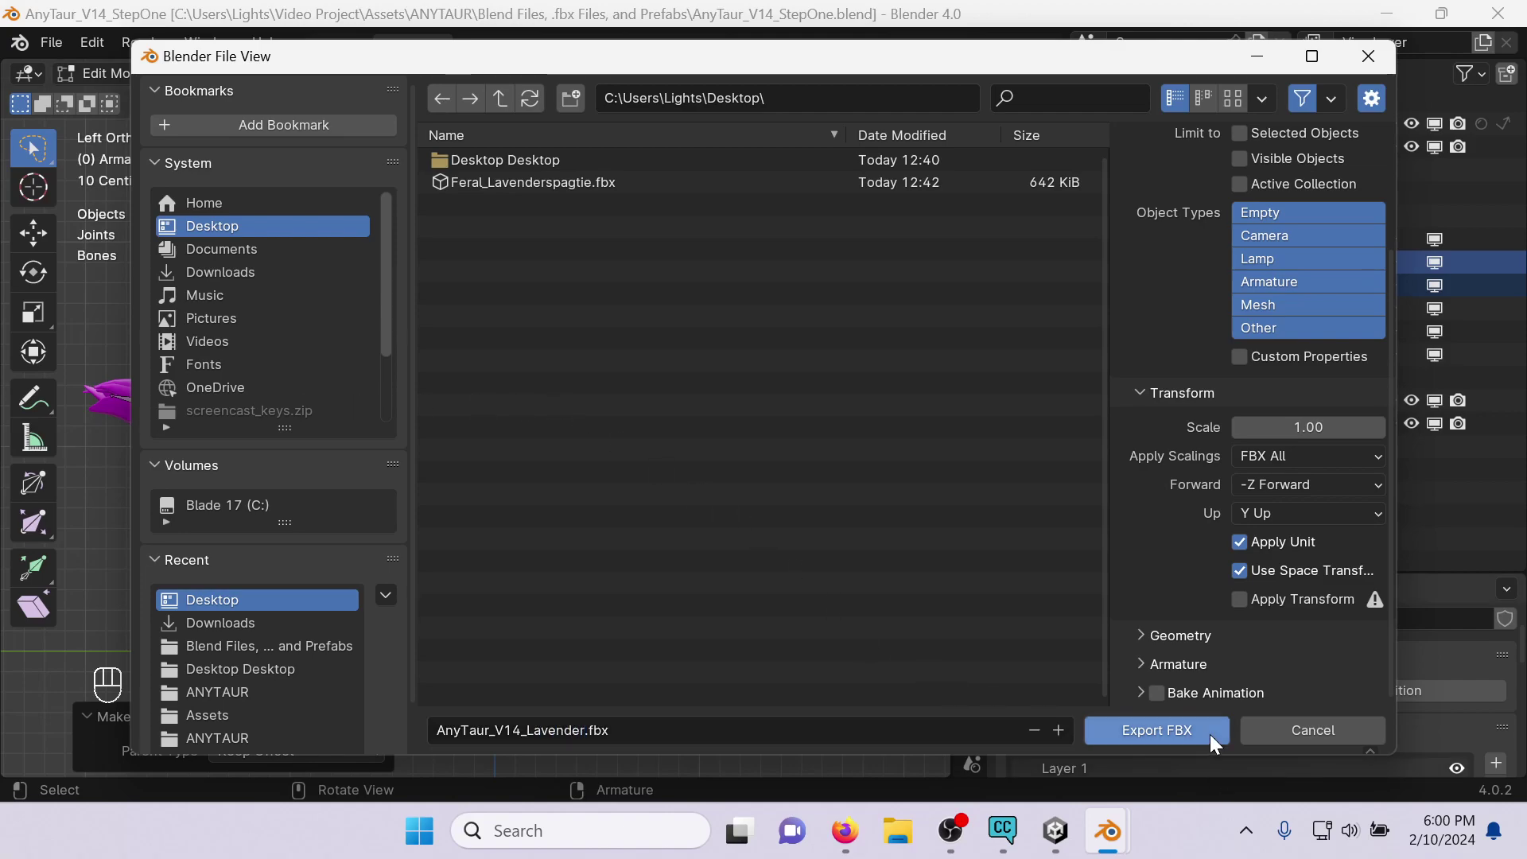
click(1209, 734)
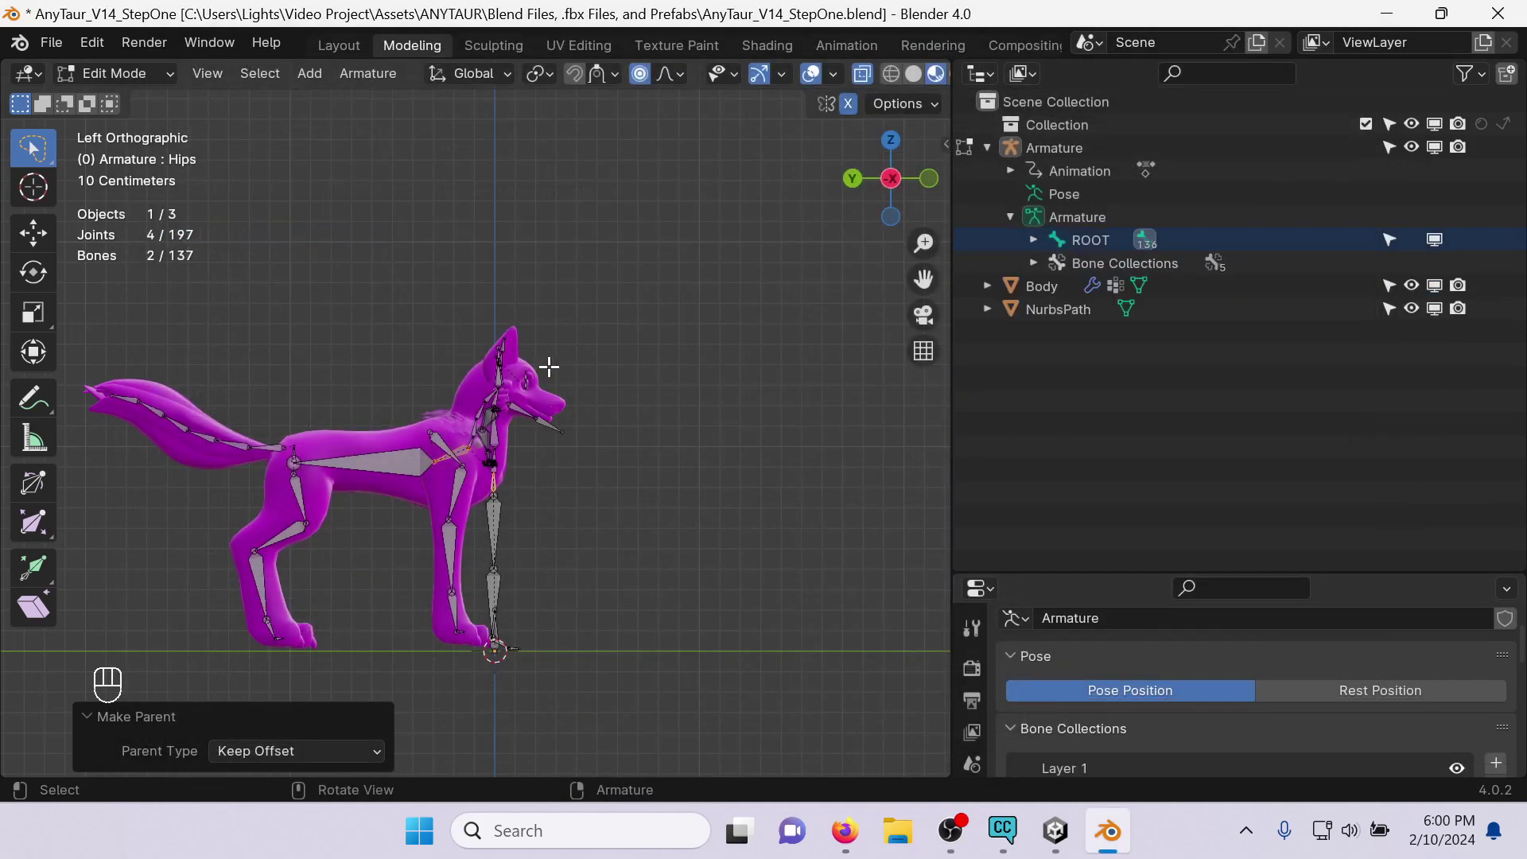
Close Blender and return to the Unity project.
middle_drag(722, 395, 715, 373)
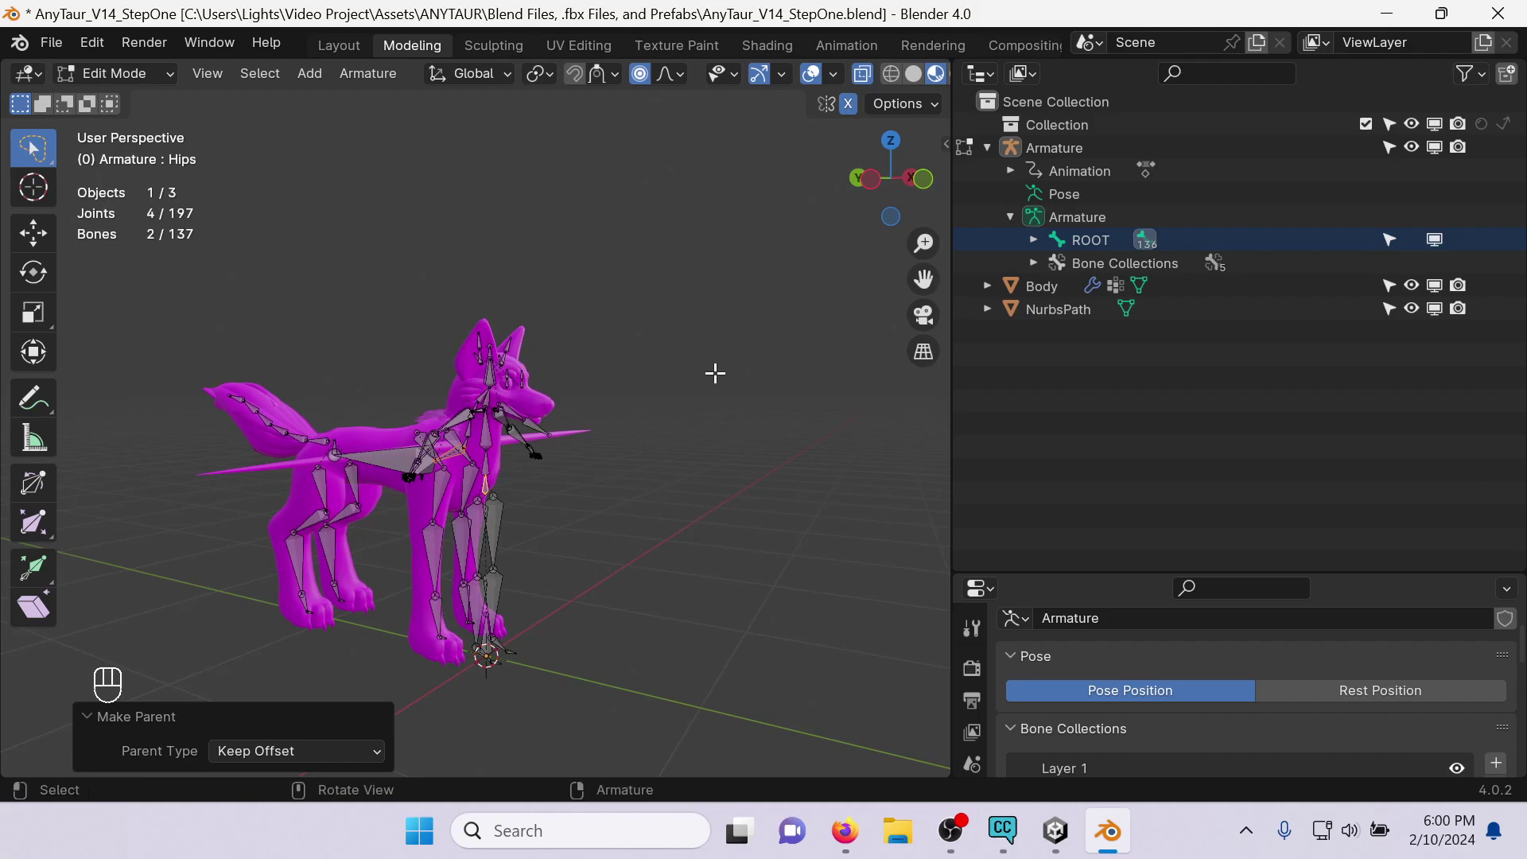
click(1498, 14)
click(661, 453)
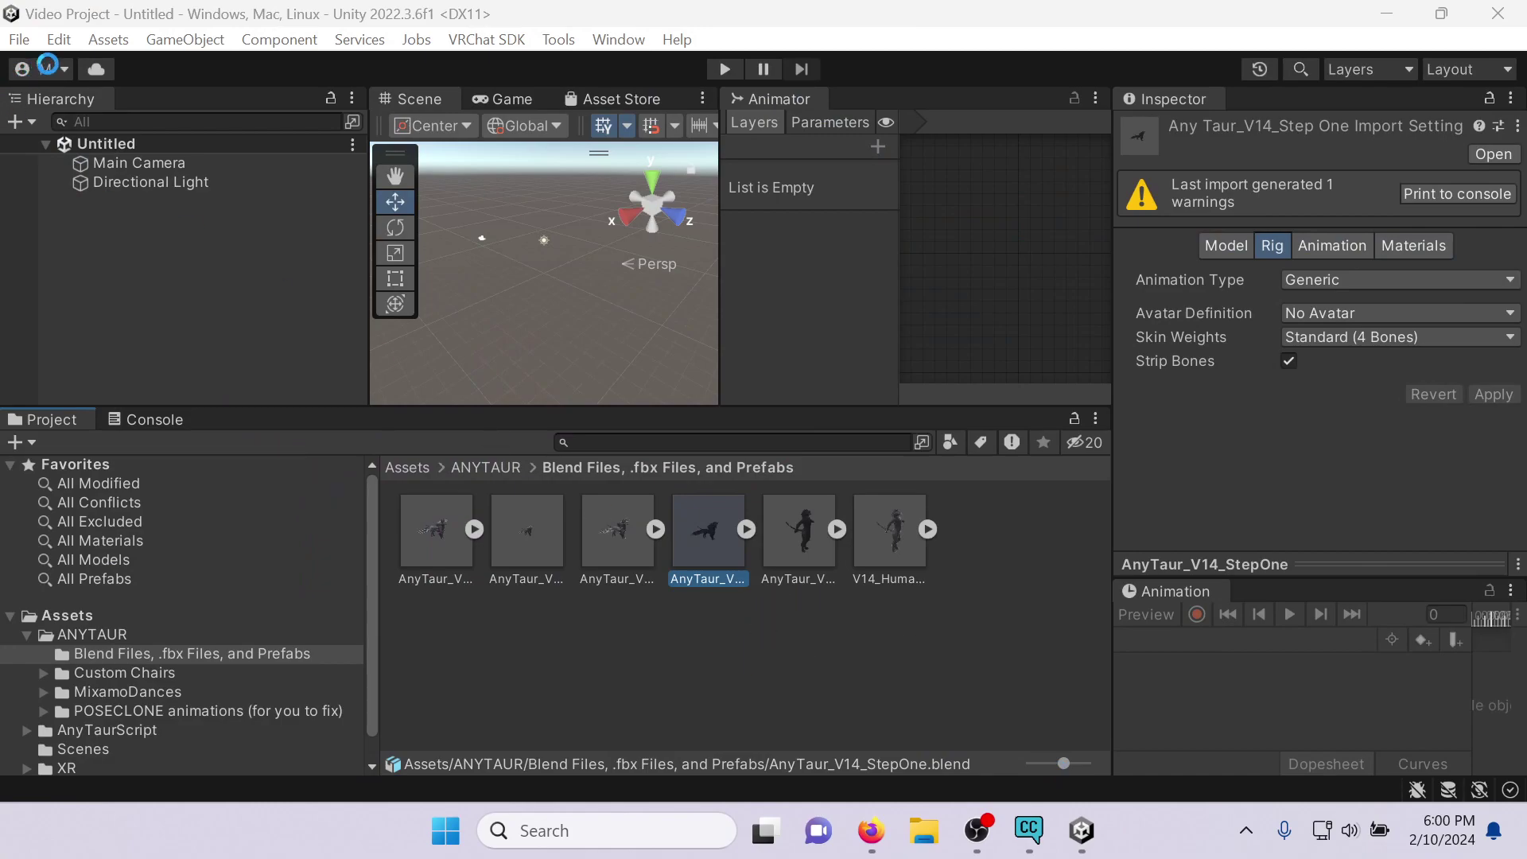
Import AnyTaur_V14_Lavender.fbx from the Desktop as a new asset in the project's Assets folder.
click(19, 39)
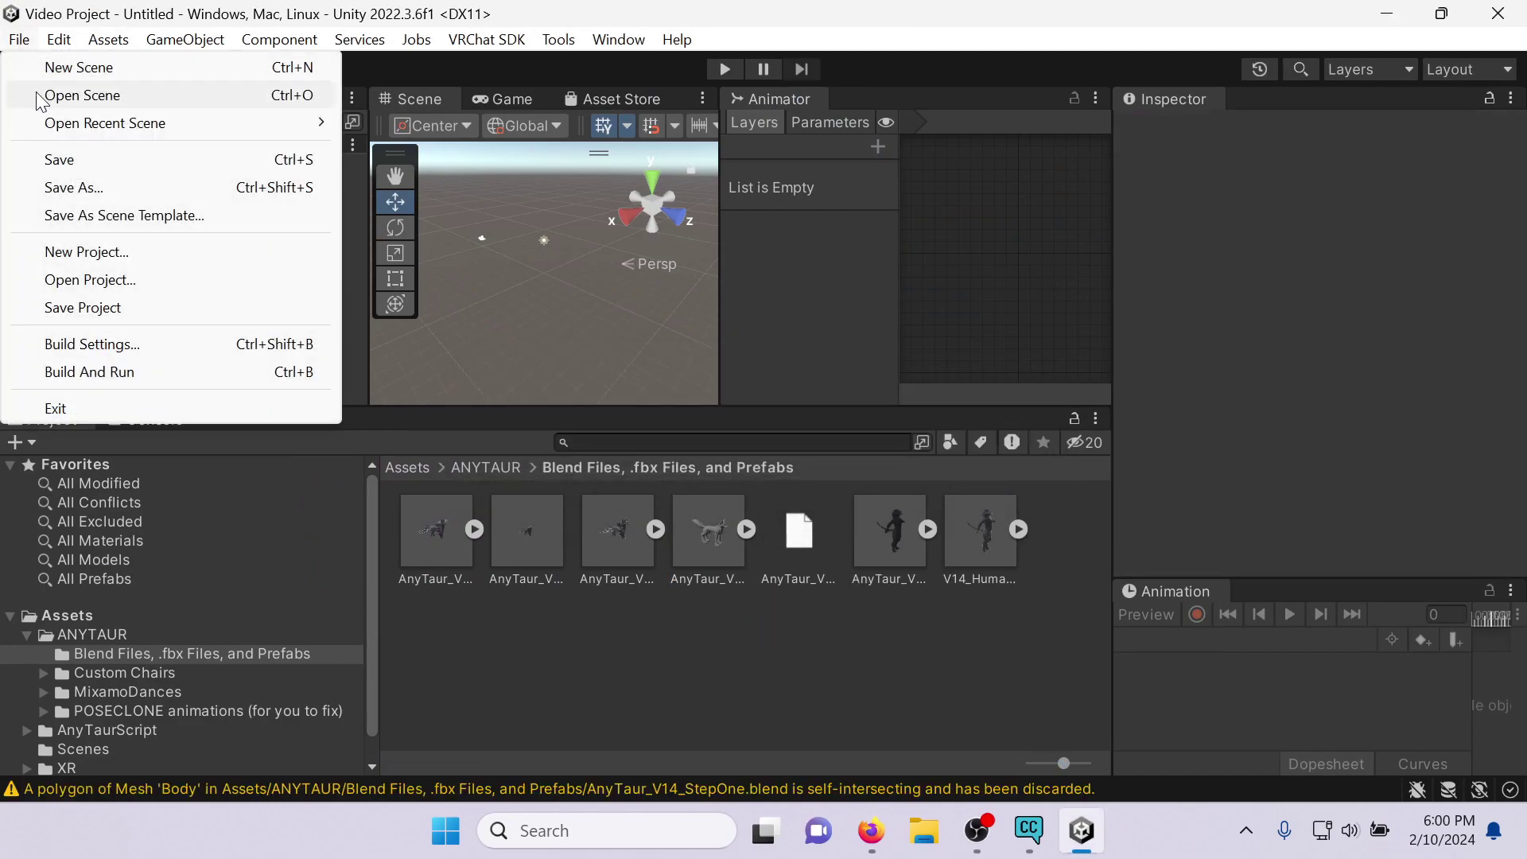
click(114, 45)
mouse_move(286, 350)
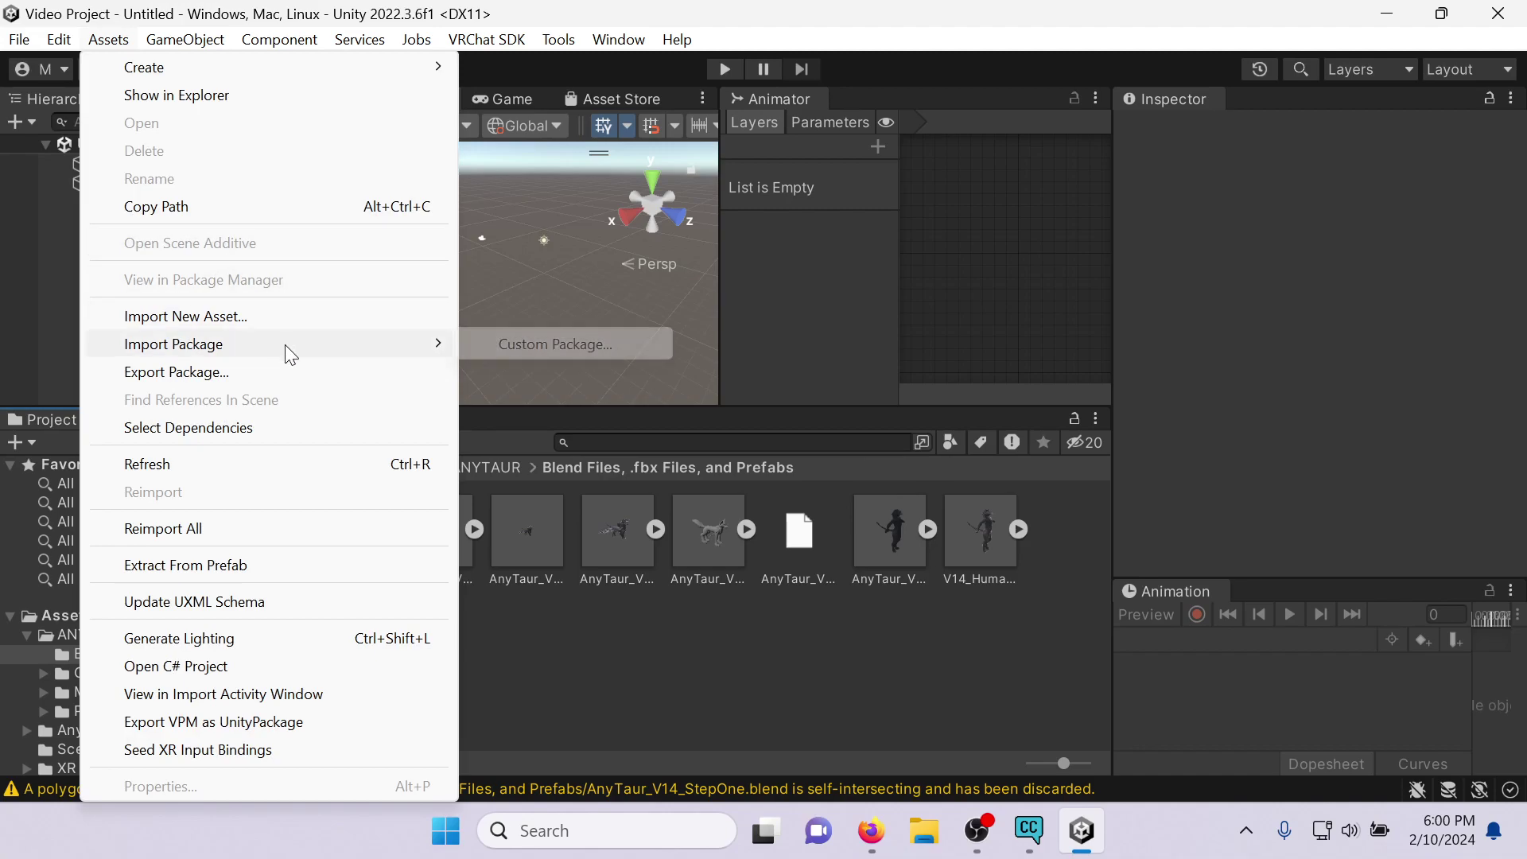
click(239, 317)
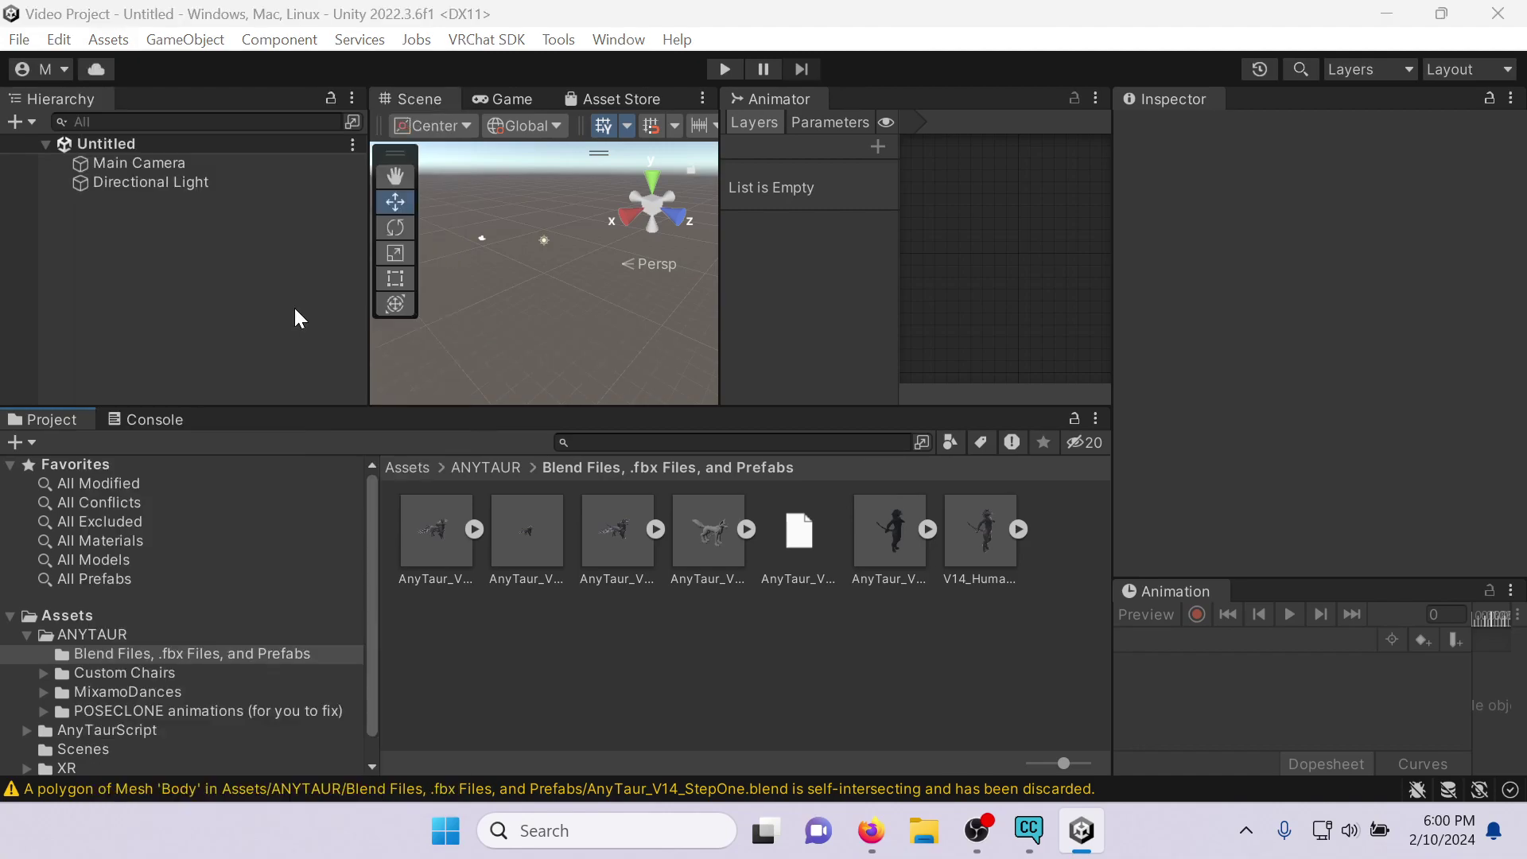
click(102, 341)
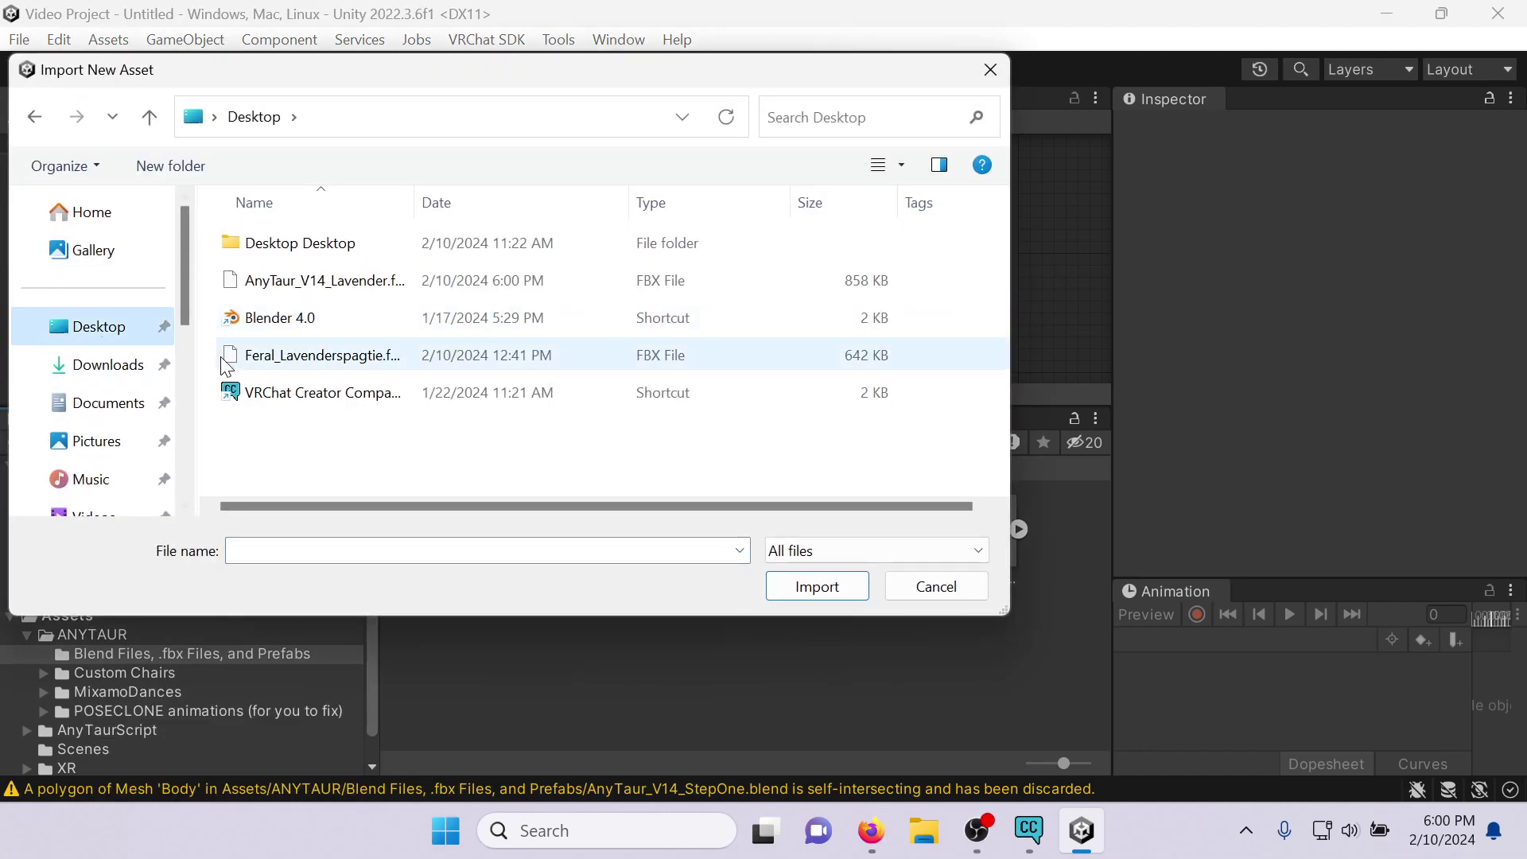
click(350, 285)
click(817, 586)
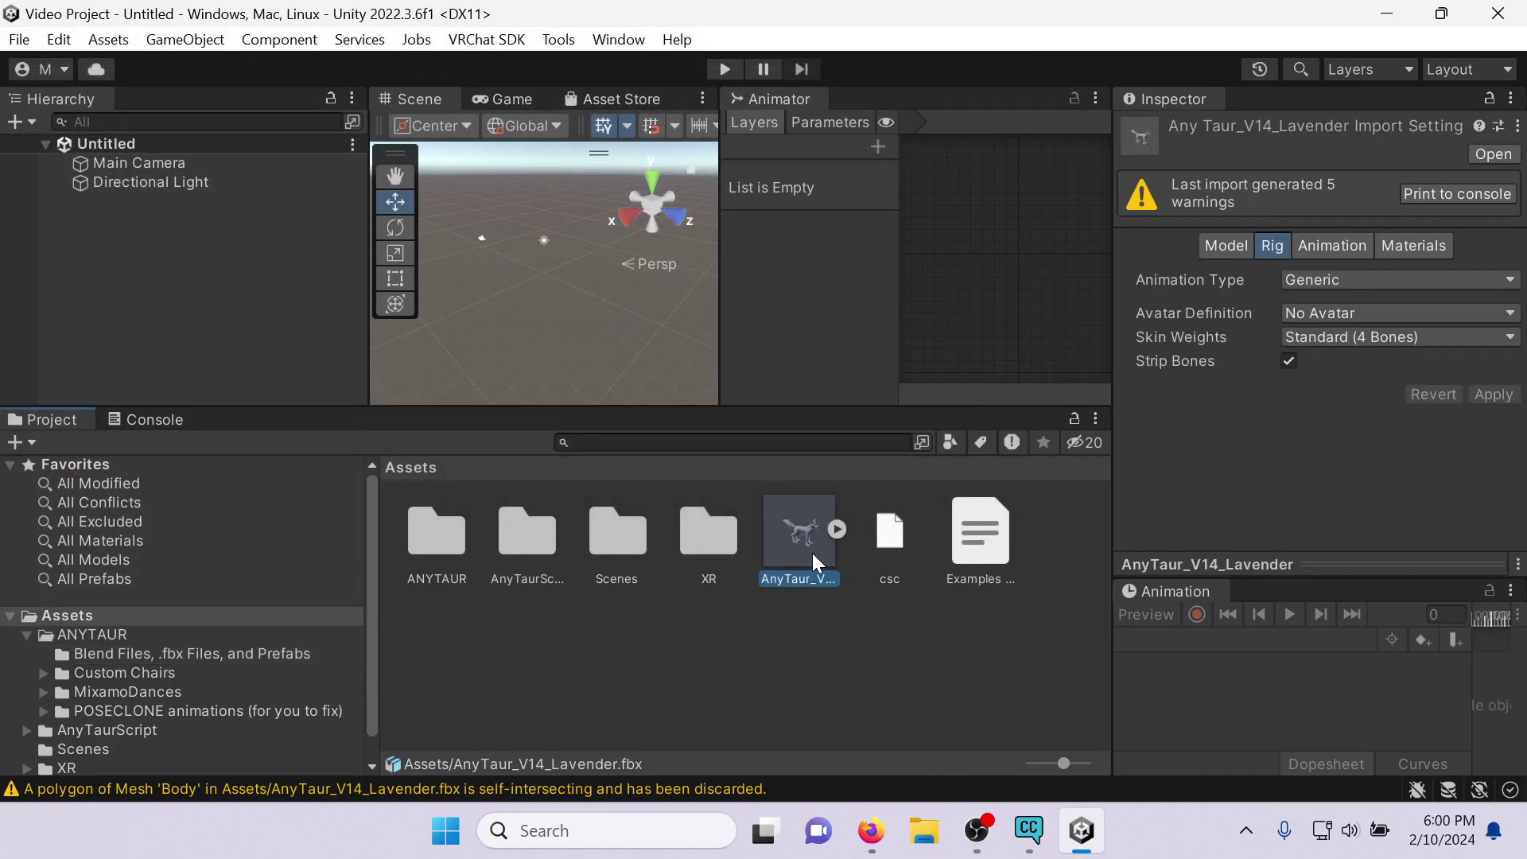
Add the AnyTaur_V14_Lavender model to the scene, focus the view on it, and shift it along X to about 3.56.
click(818, 641)
drag(799, 549, 247, 266)
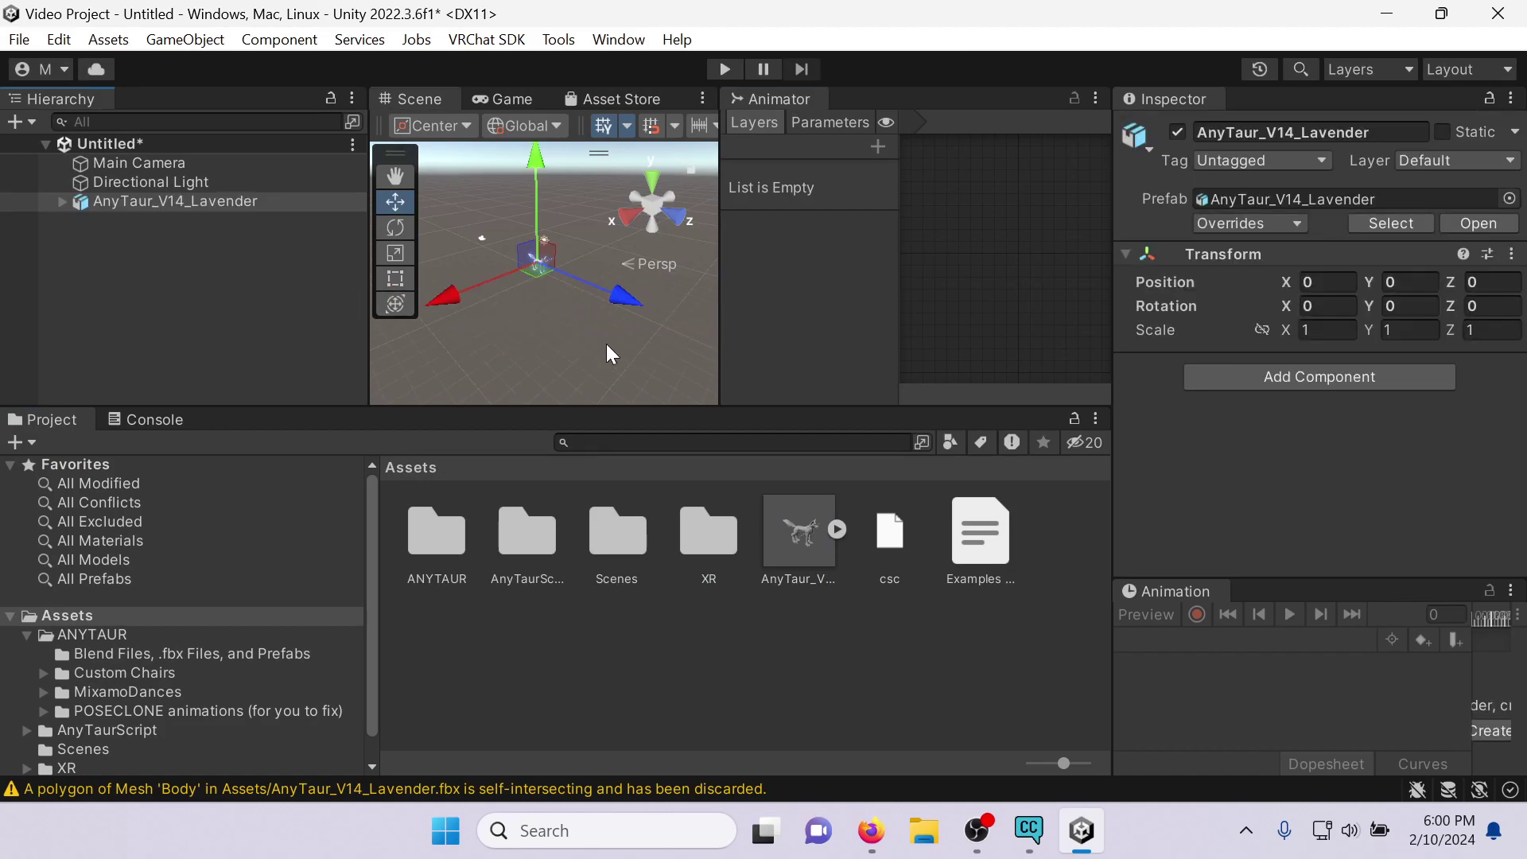
click(178, 204)
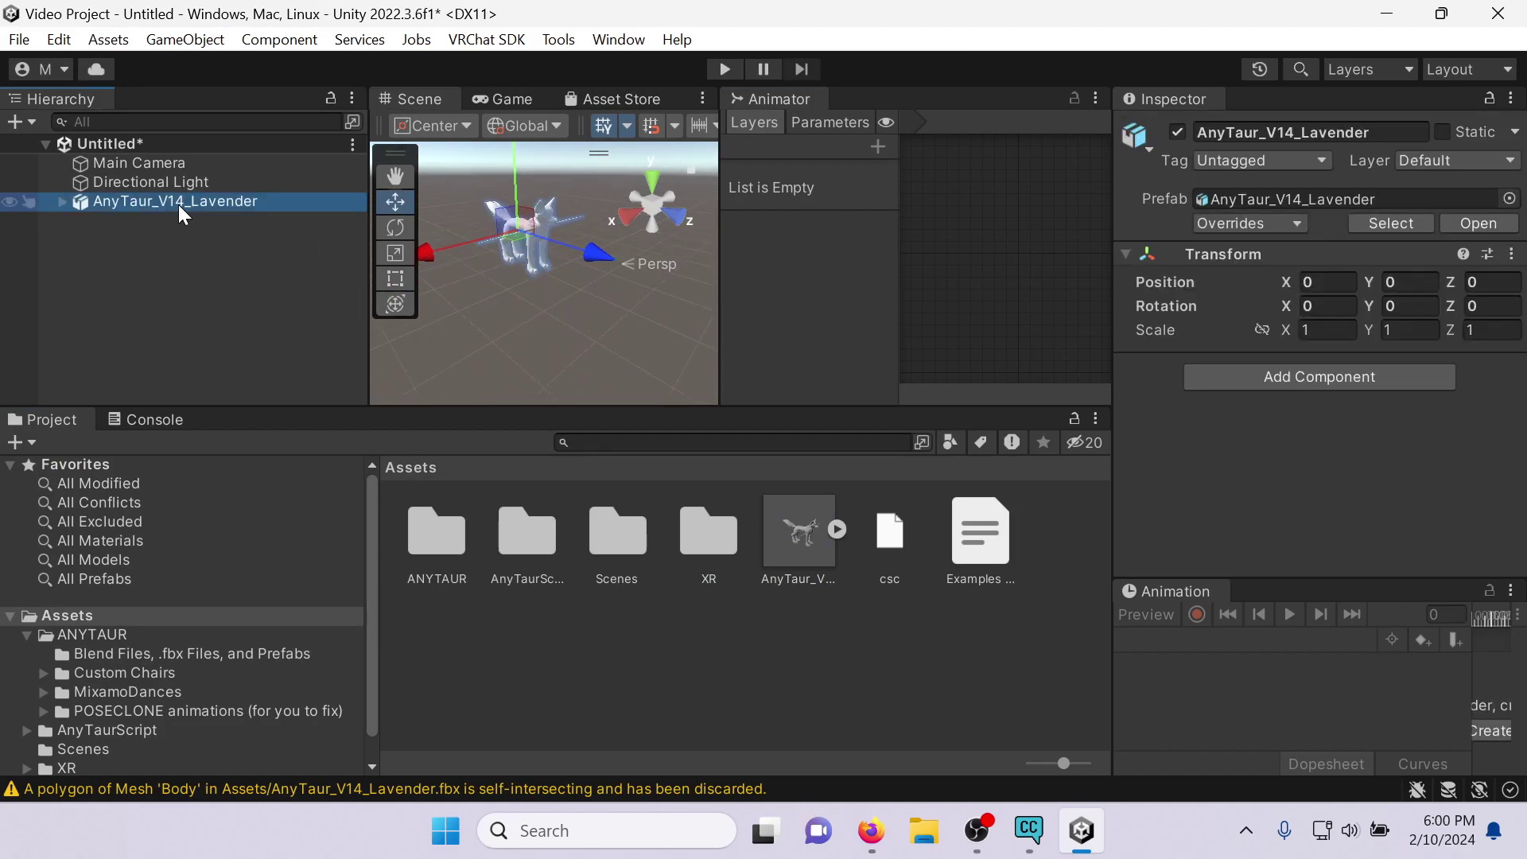
double_click(178, 204)
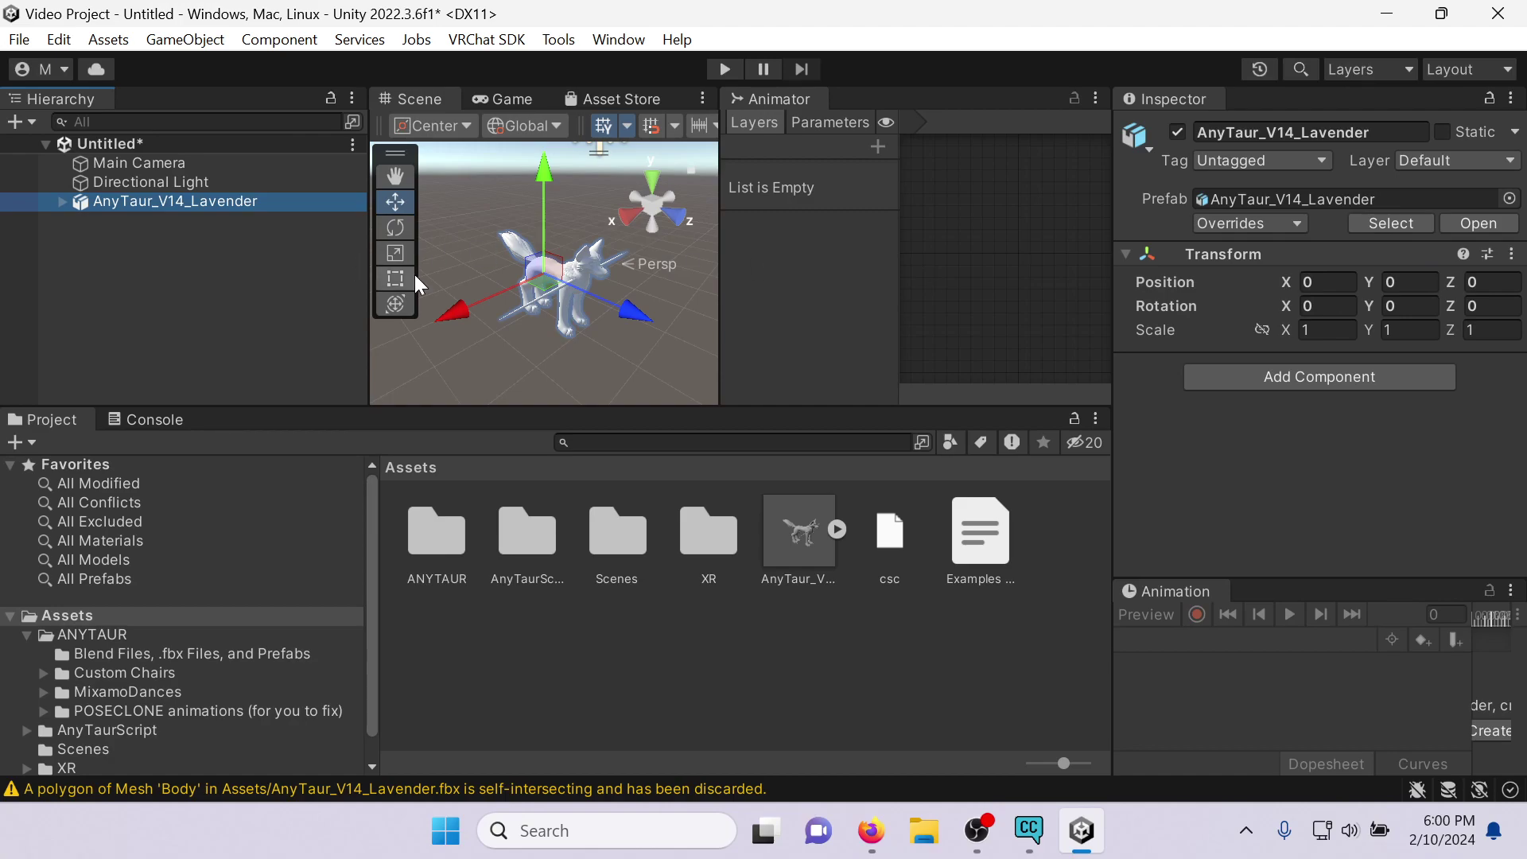
drag(481, 313, 3, 407)
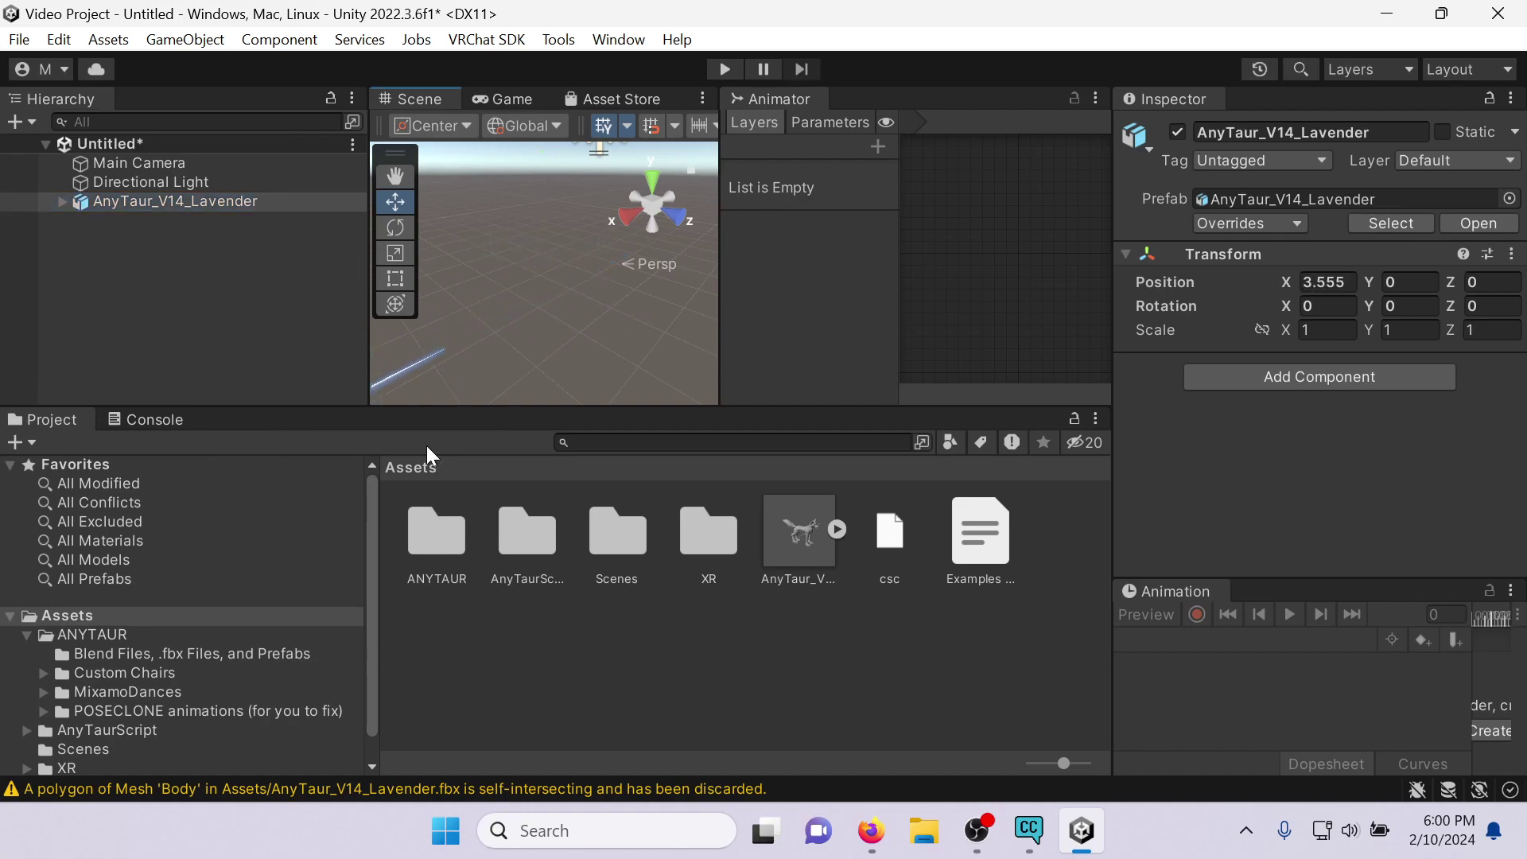
Set the AnyTaur_V14_Lavender model's X position to 0 and attach the AnyTaurScript script to it.
click(1323, 282)
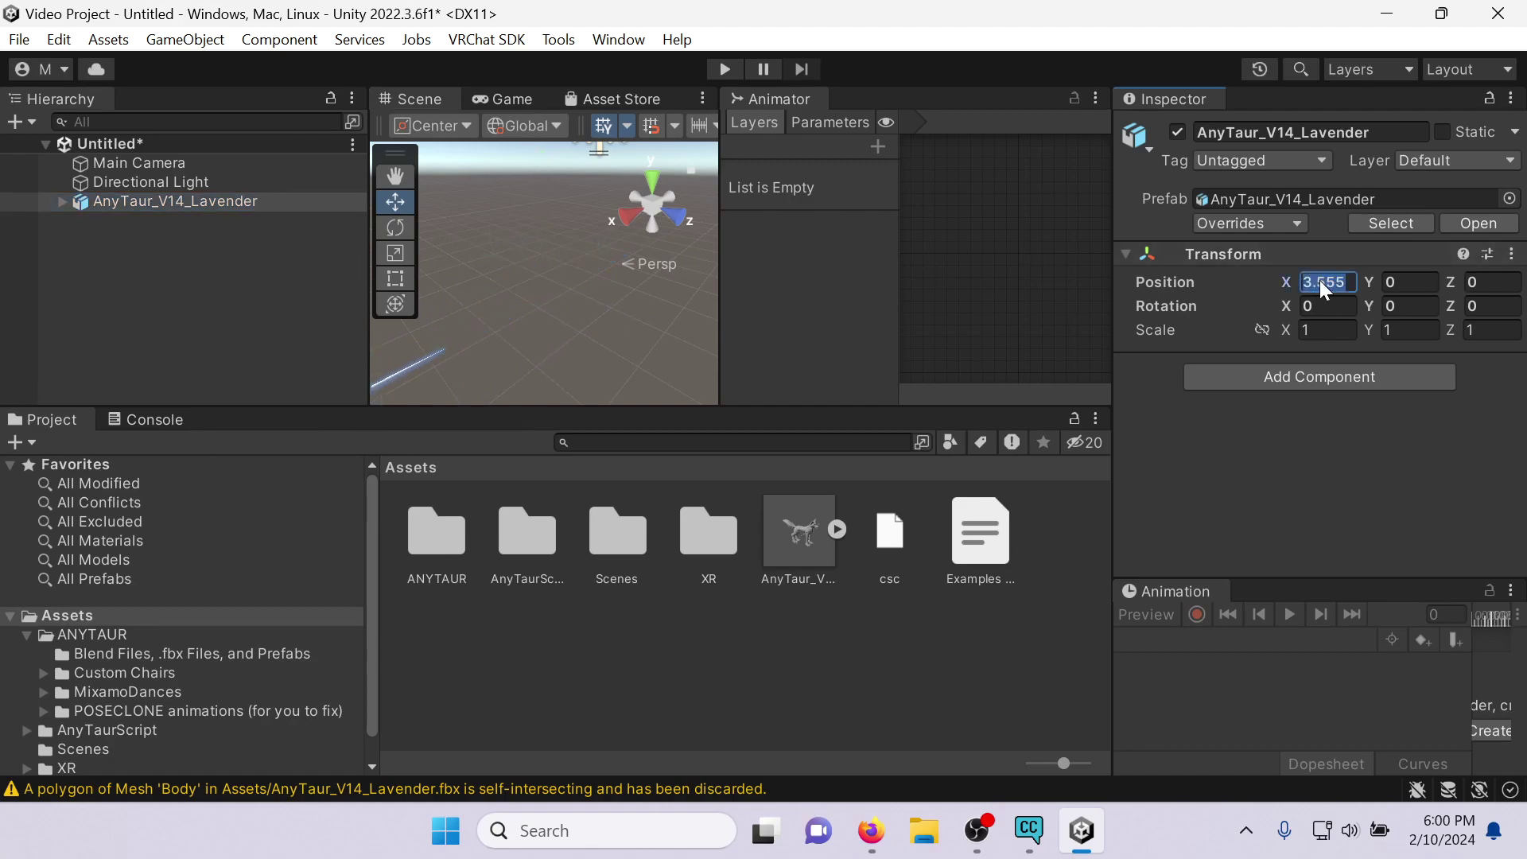
text(0)
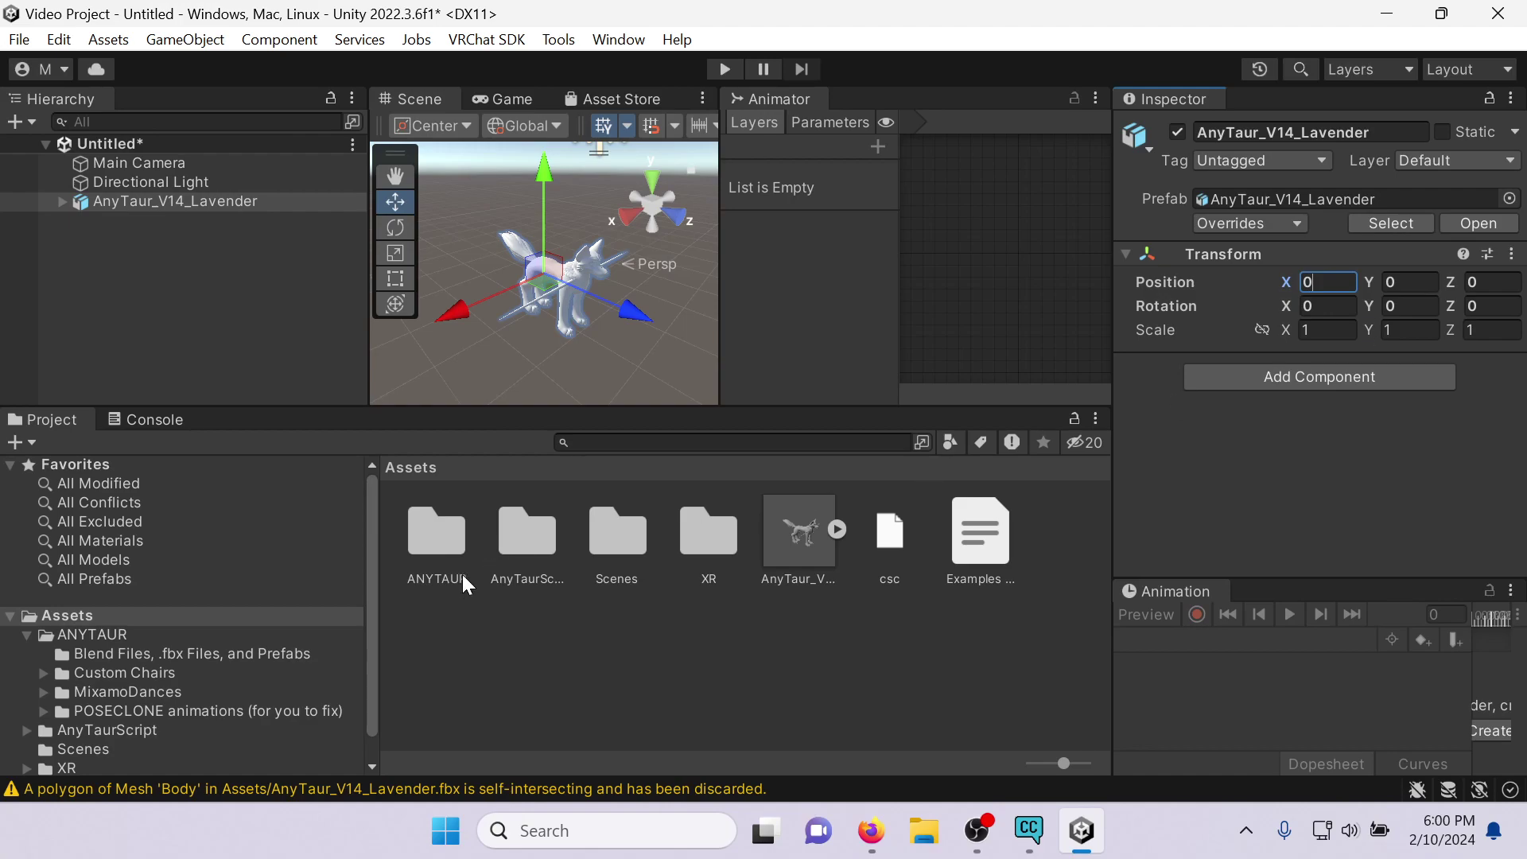
click(135, 728)
drag(510, 565, 148, 213)
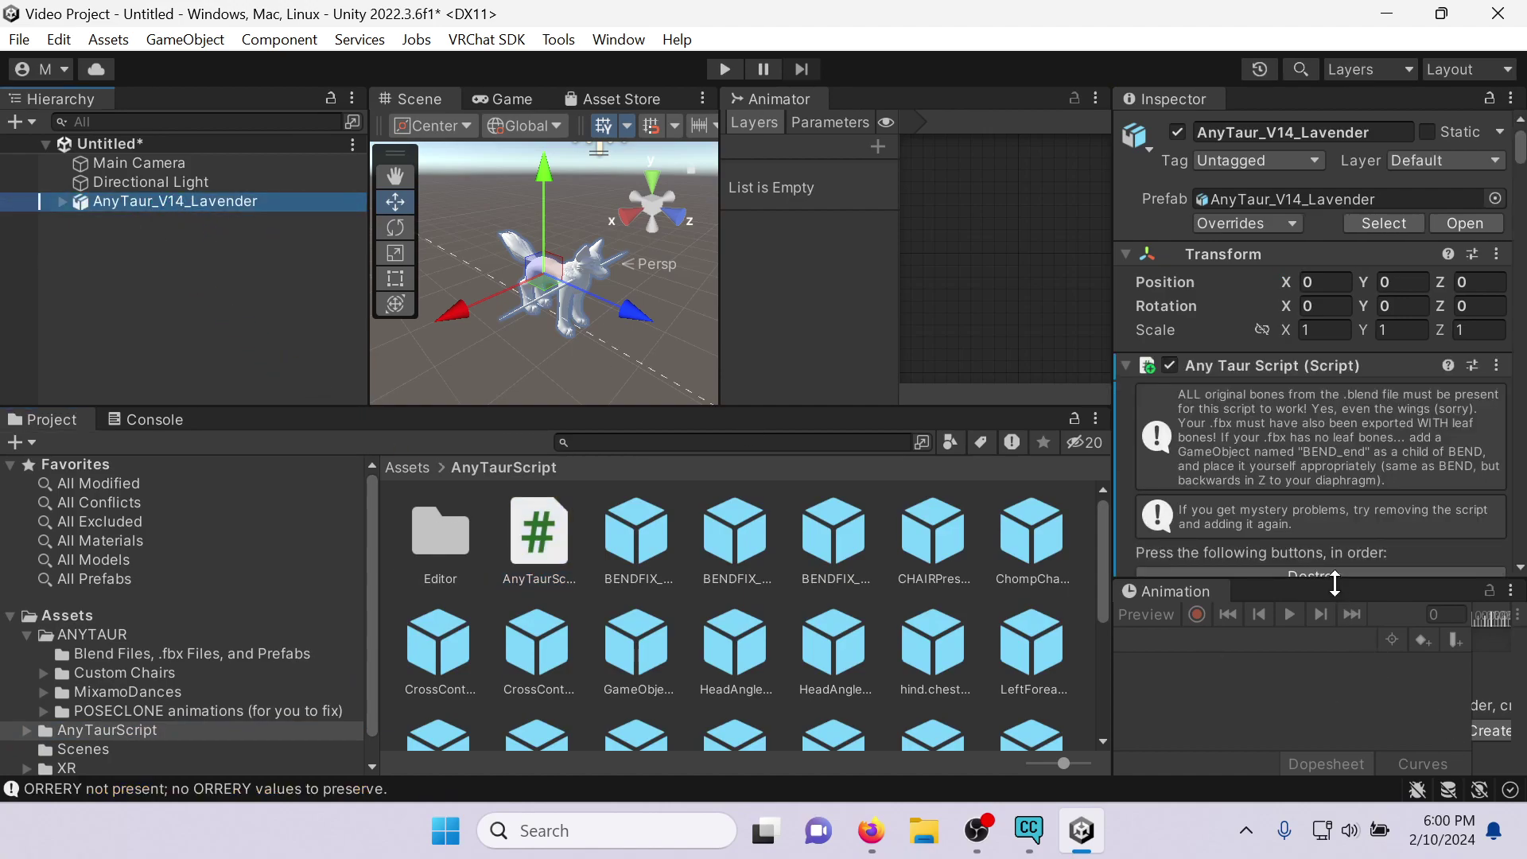
Enlarge the Inspector in height and width to show the Any Taur Script's notes and setup functions.
drag(1334, 583, 1331, 705)
scroll(1287, 351, down, 5)
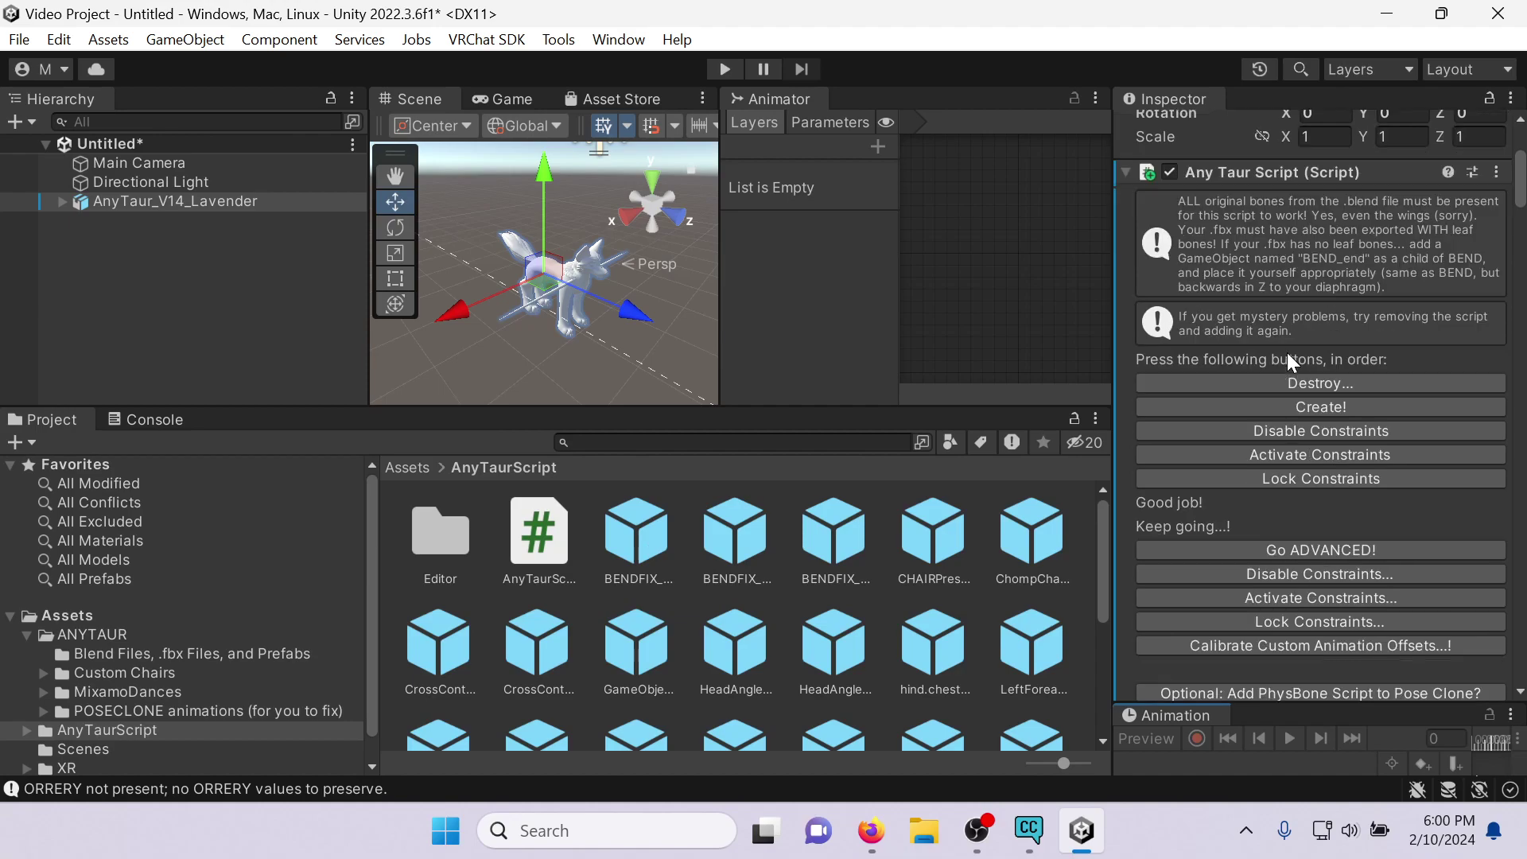
drag(1109, 289, 891, 290)
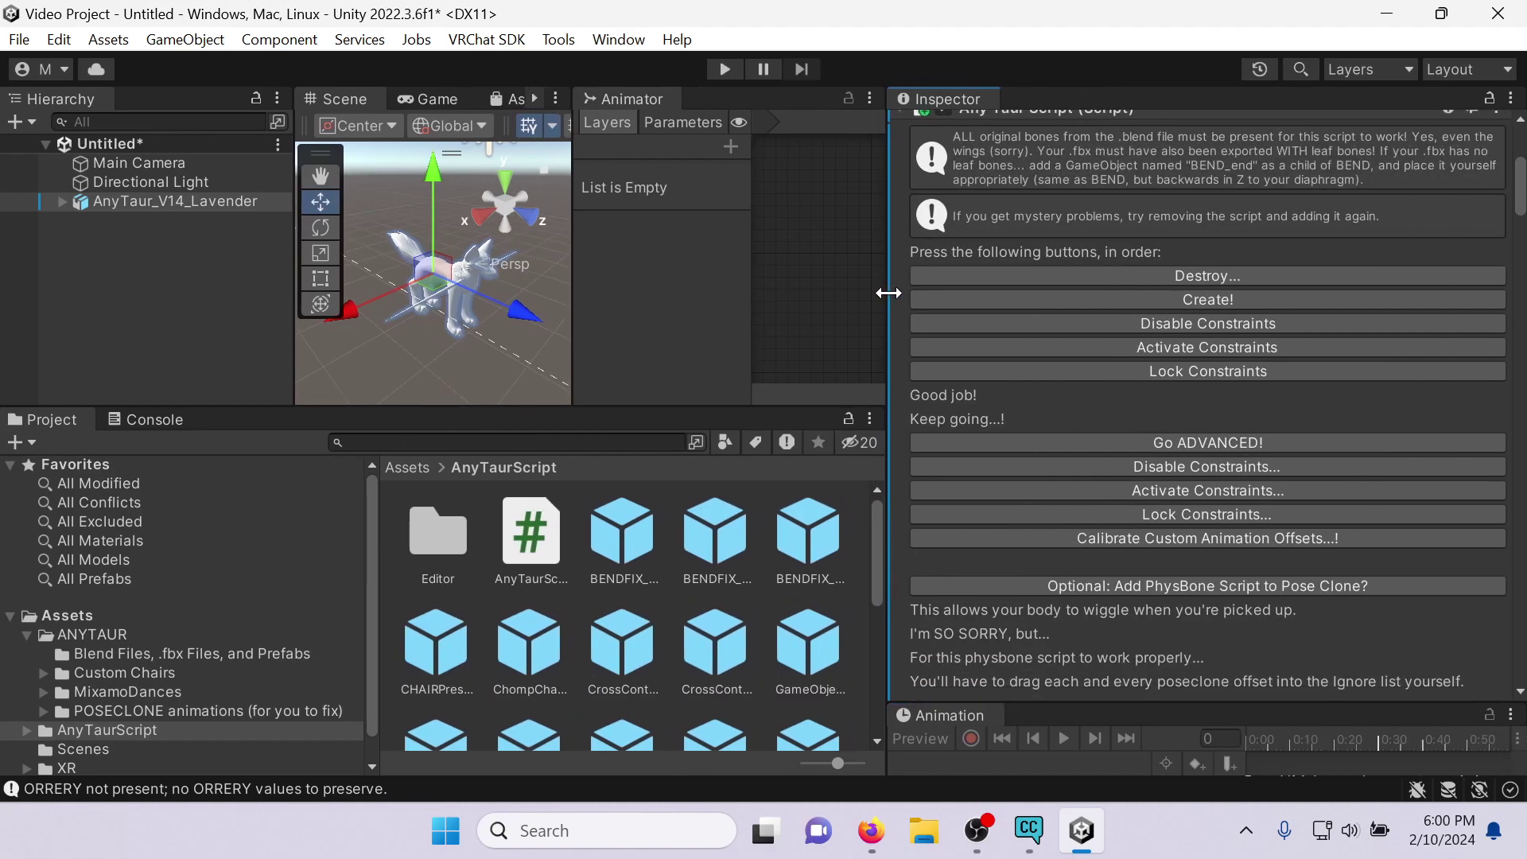
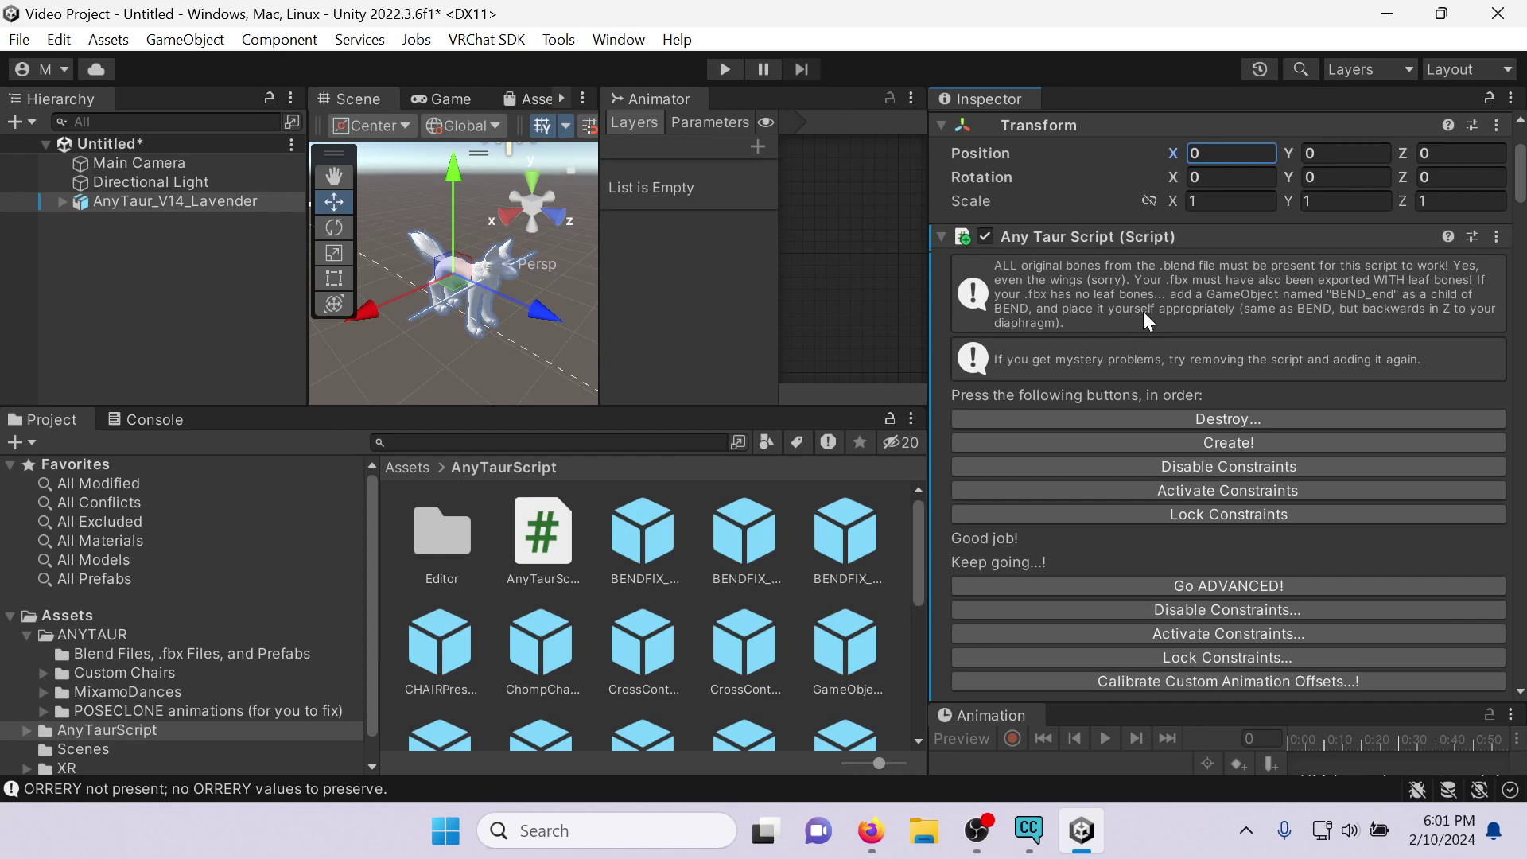
scroll(1231, 320, down, 1)
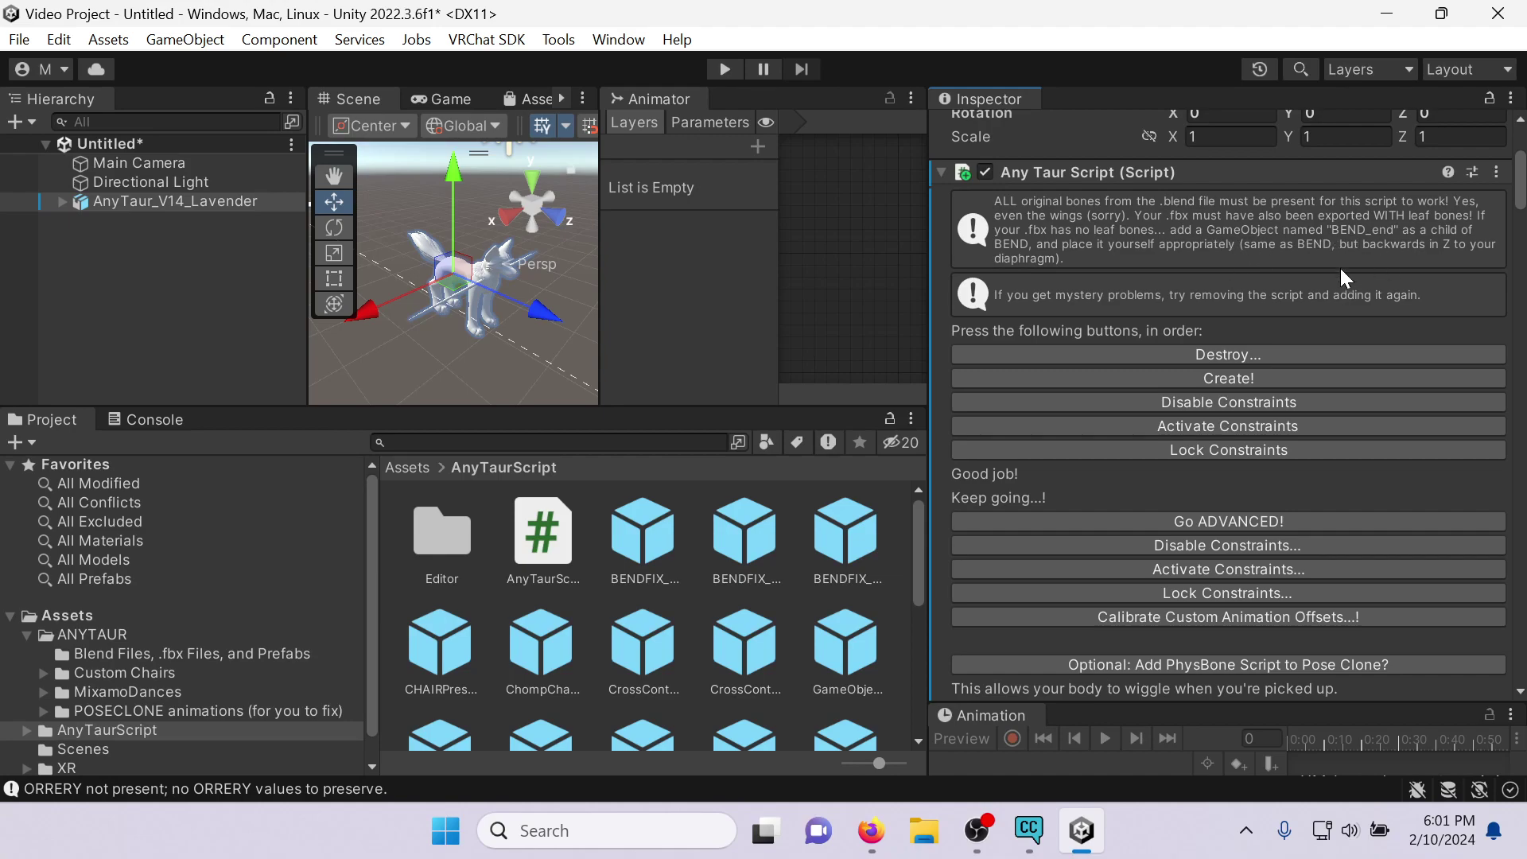
scroll(1194, 252, down, 2)
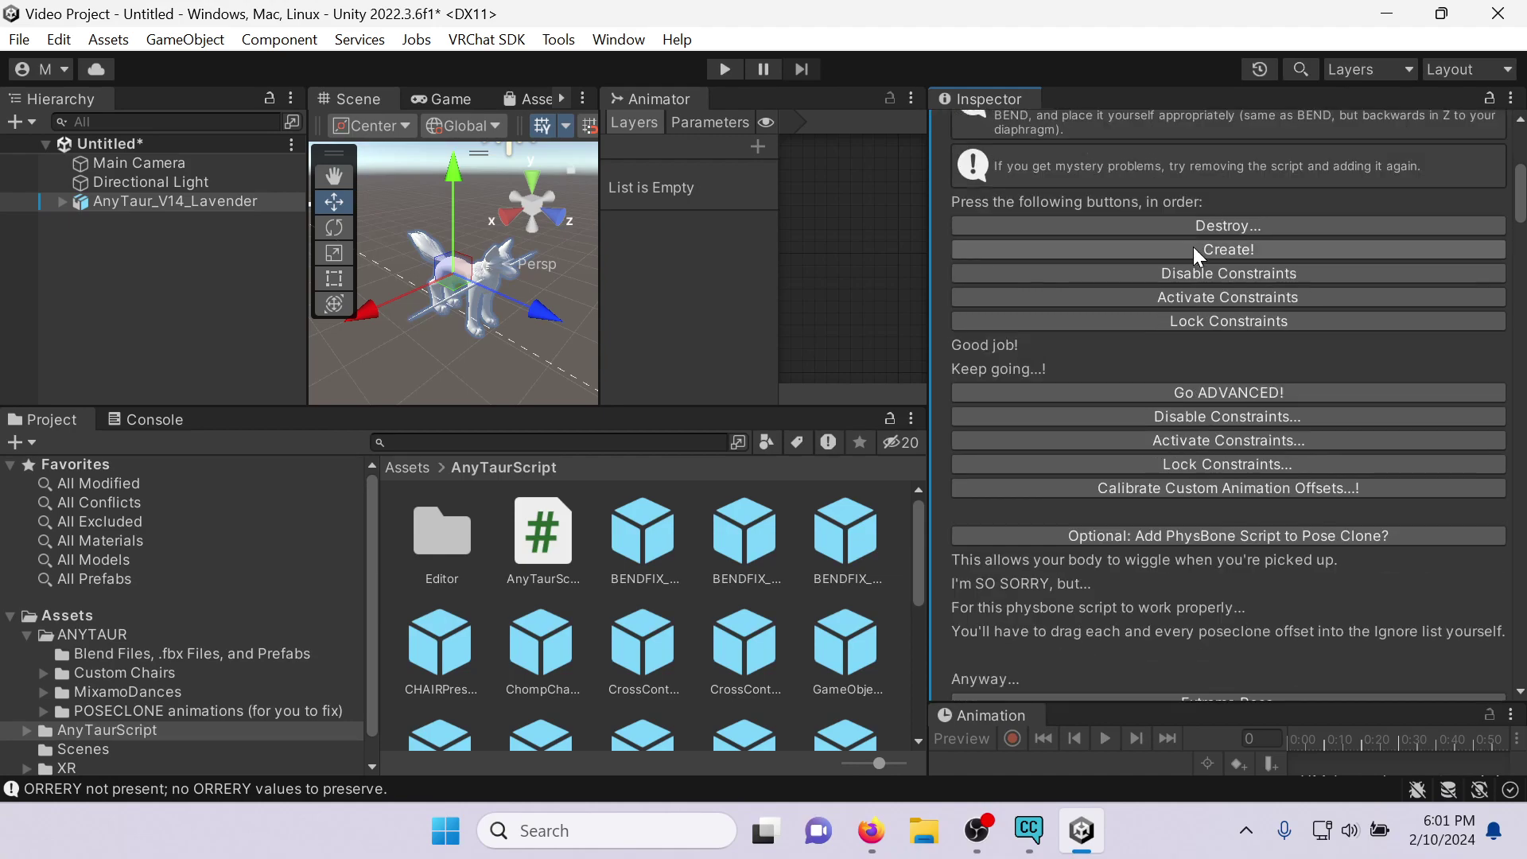
Run the Any Taur Script's setup functions in order on the model, from Create! through Lock Constraints and Go ADVANCED! to Calibrate Custom Animation Offsets.
click(1228, 244)
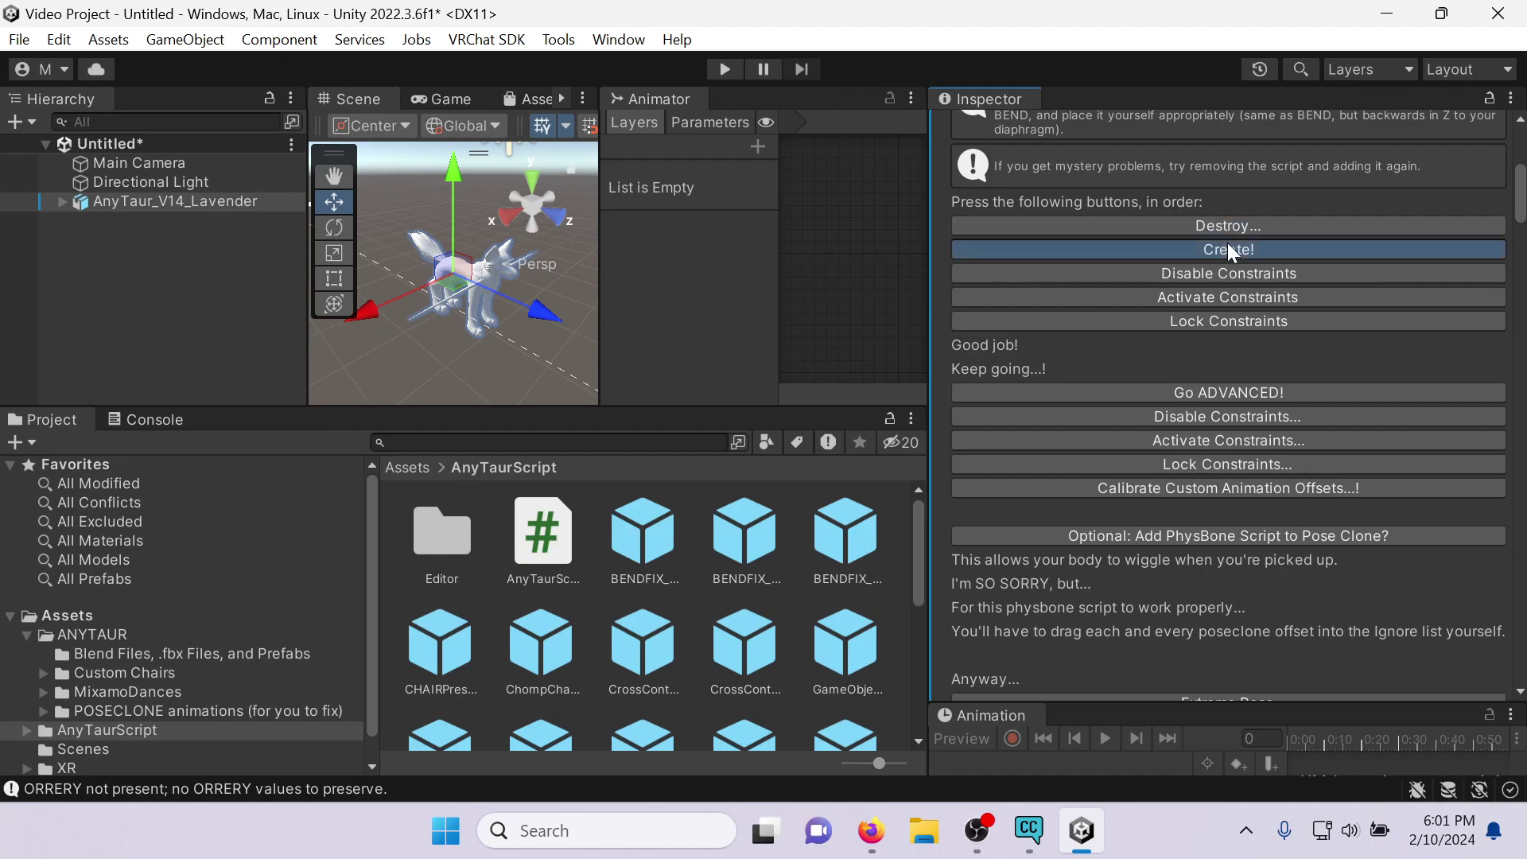
click(1243, 319)
click(1233, 390)
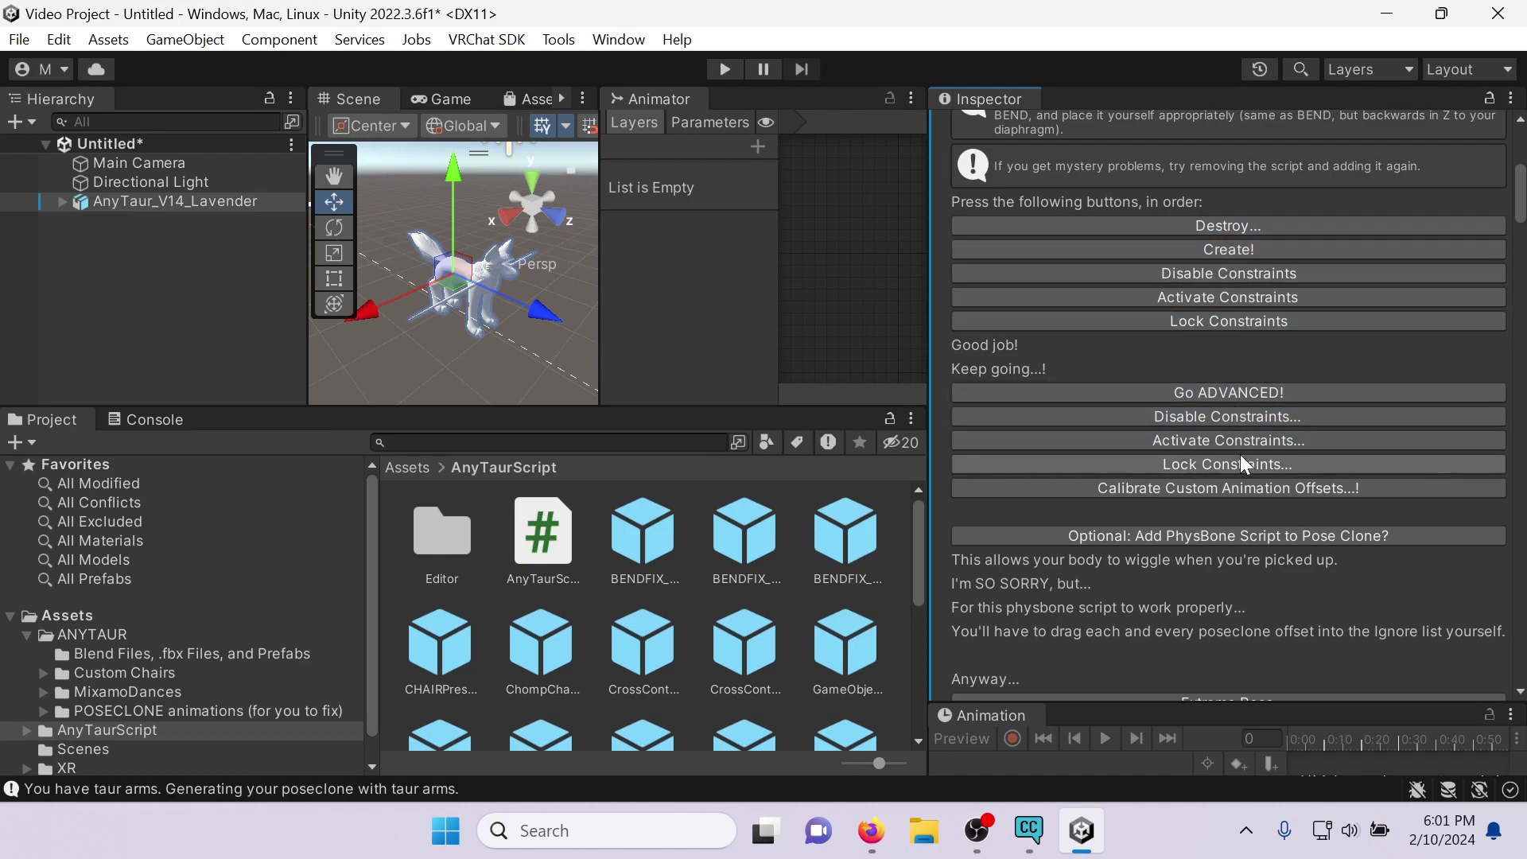
click(1241, 480)
Enlarge the Scene view and show the model from the right side in isometric projection.
scroll(1244, 446, down, 3)
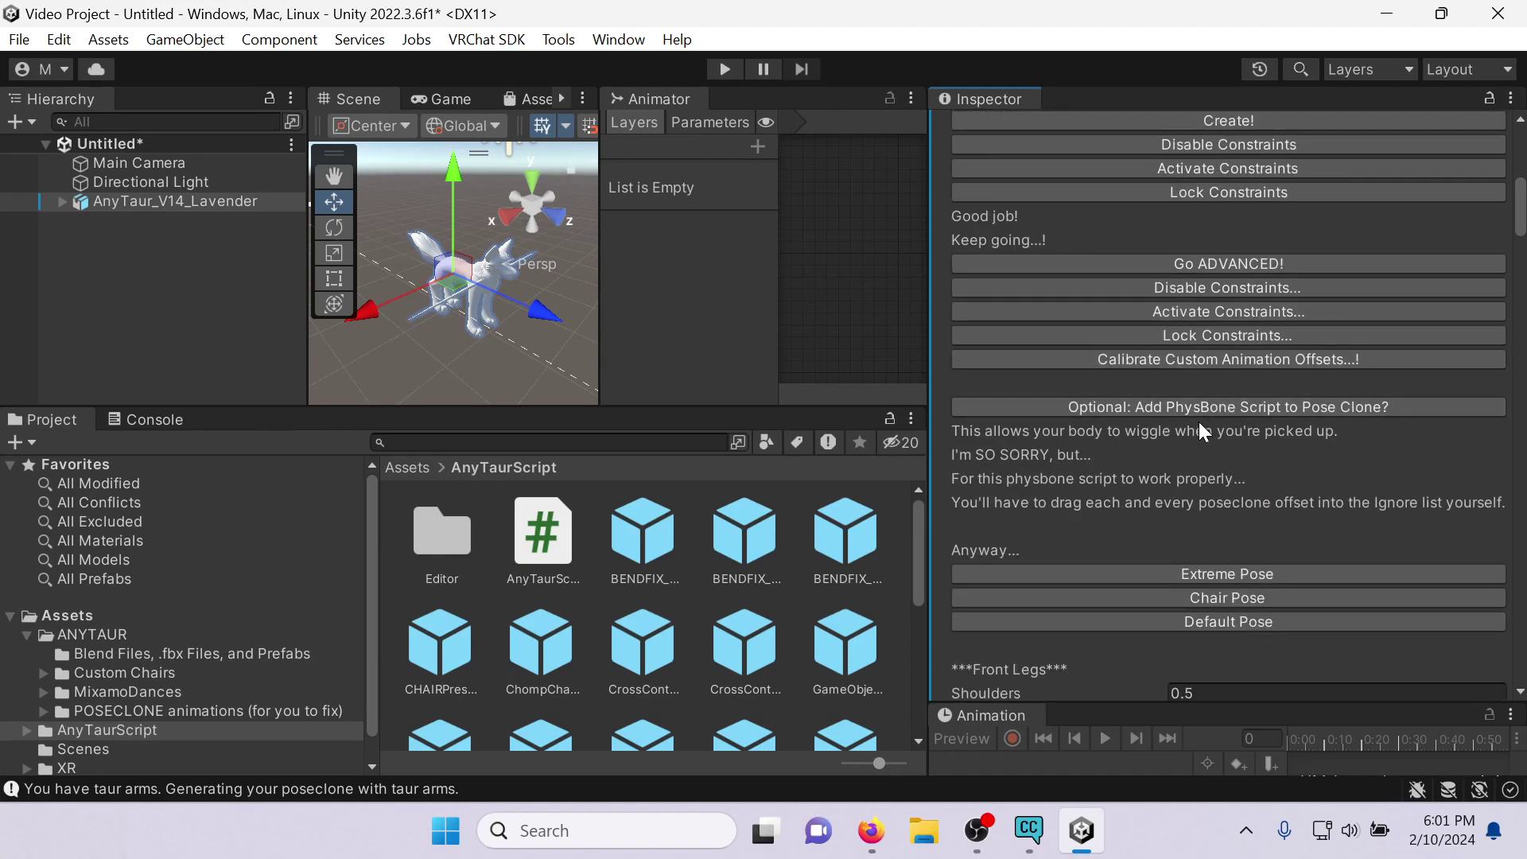
scroll(1191, 416, down, 6)
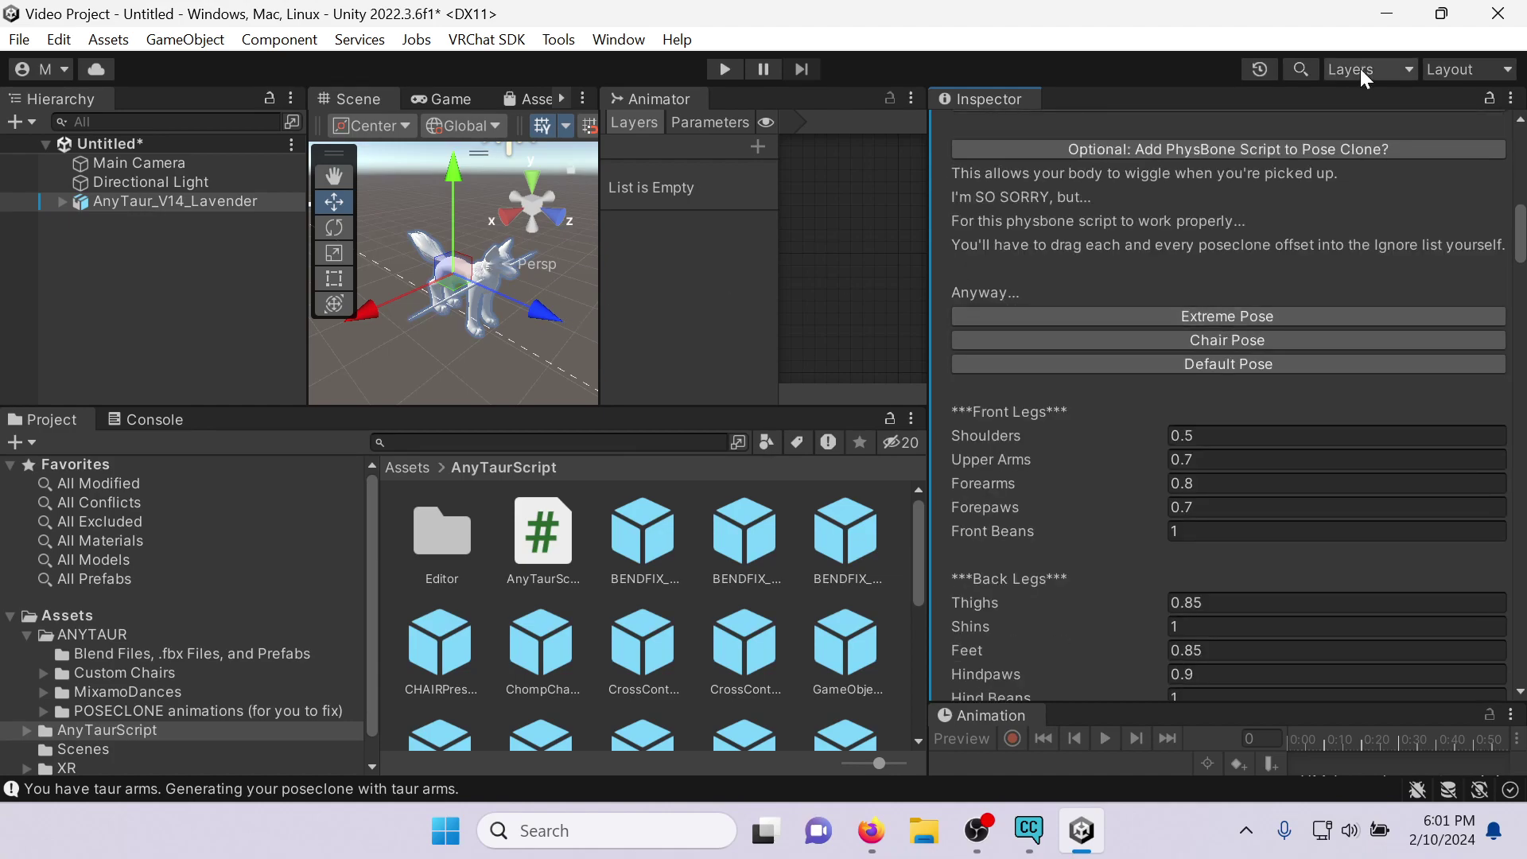
scroll(1216, 328, up, 10)
scroll(1141, 528, down, 7)
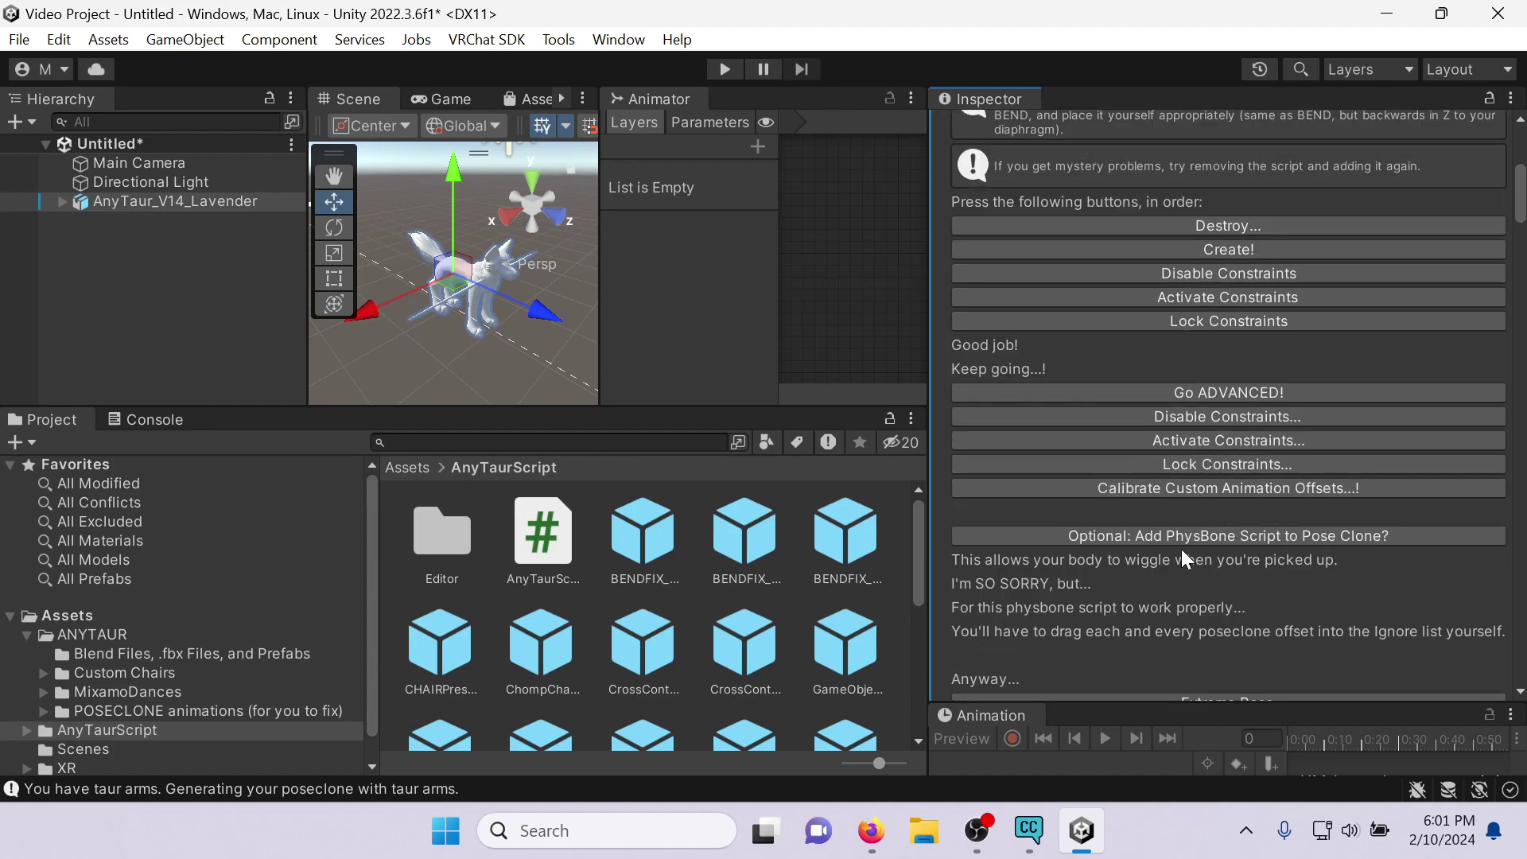
drag(496, 408, 549, 520)
drag(599, 334, 819, 350)
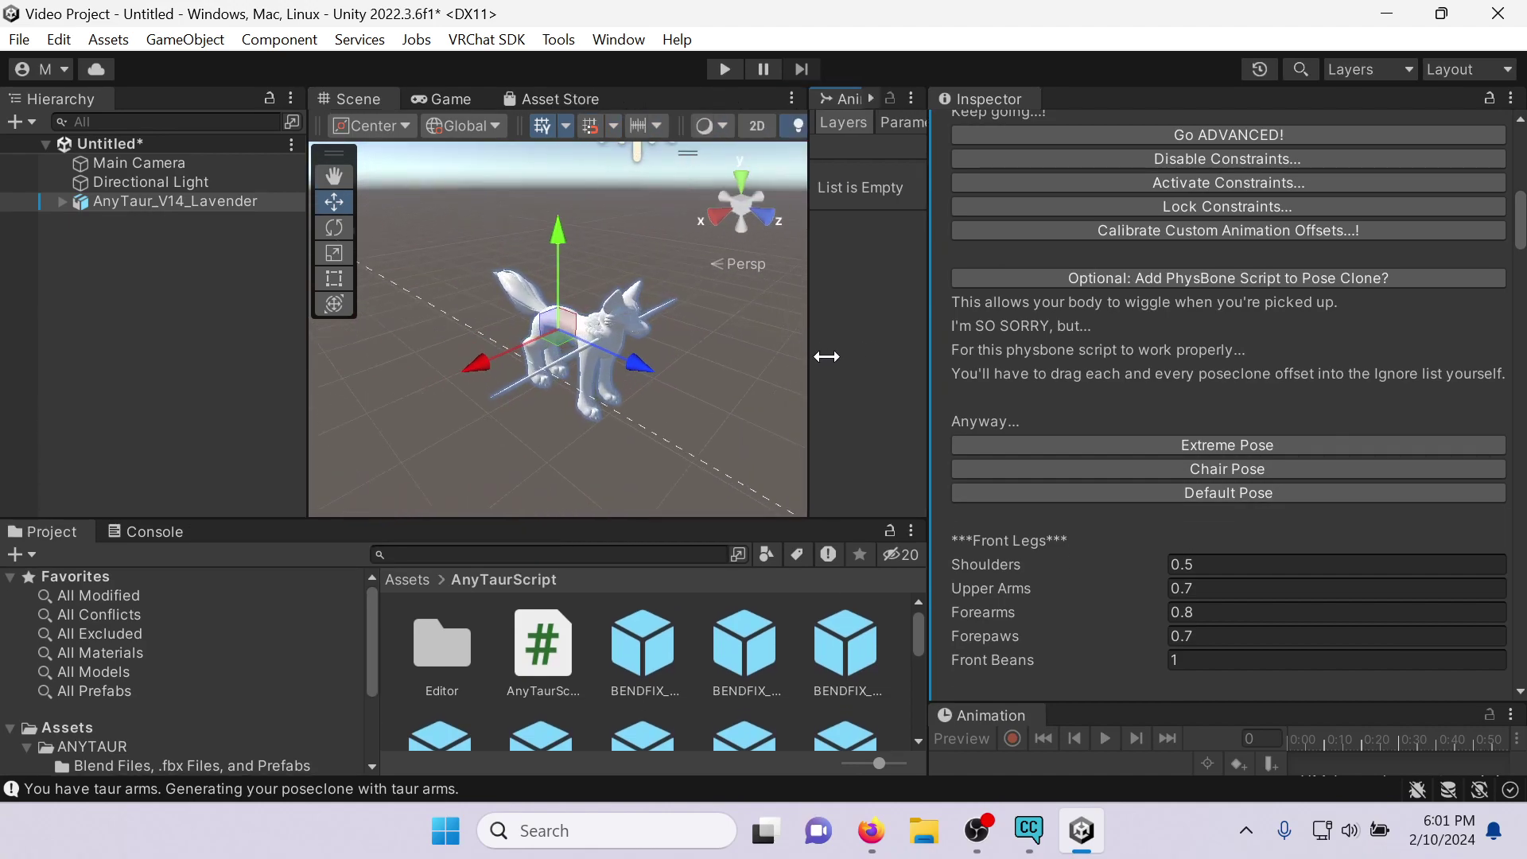
click(730, 215)
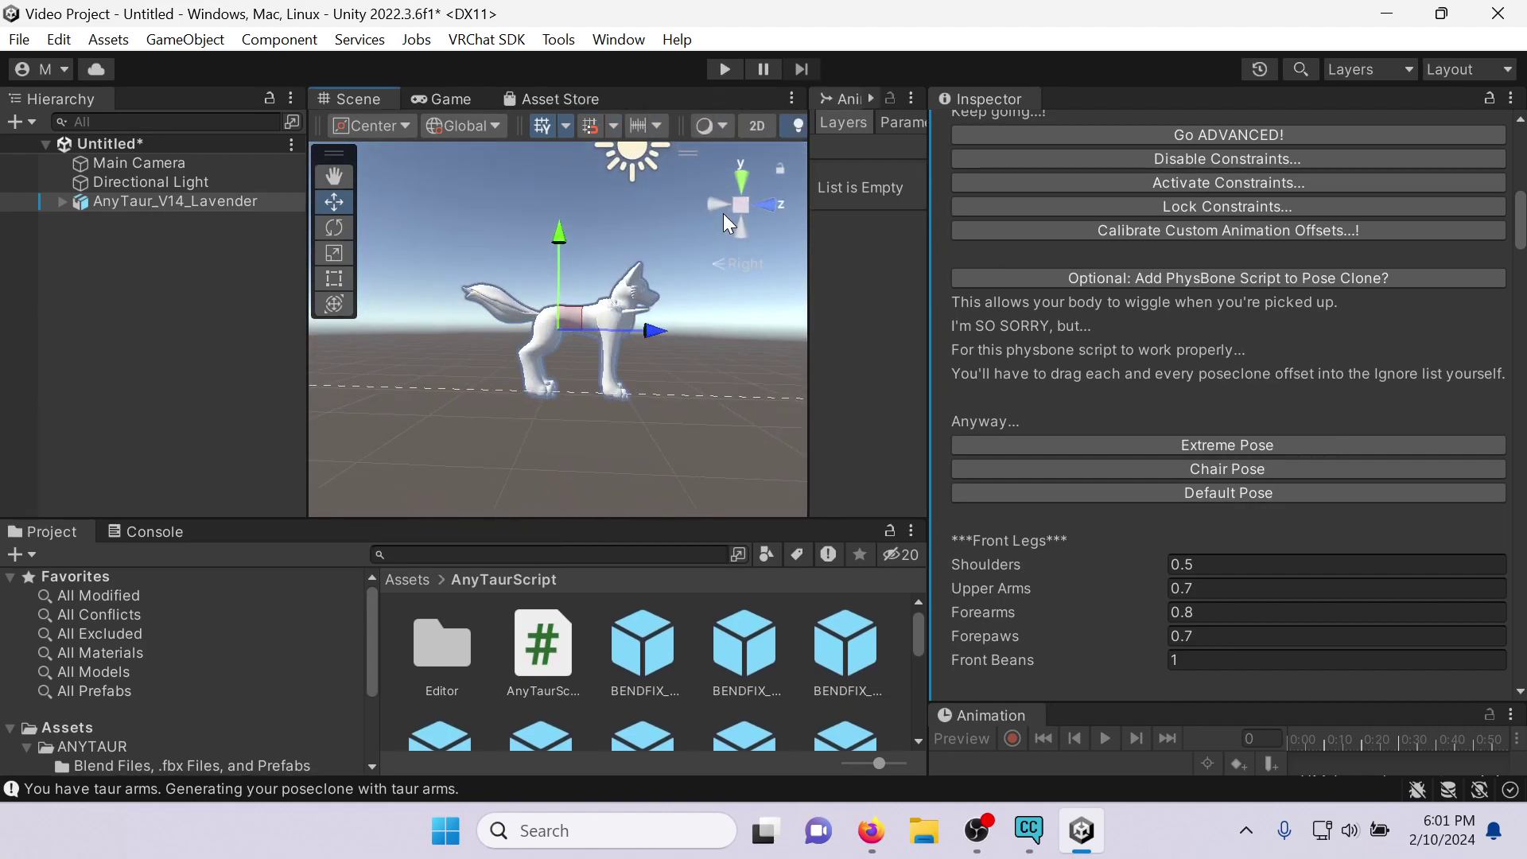
click(740, 262)
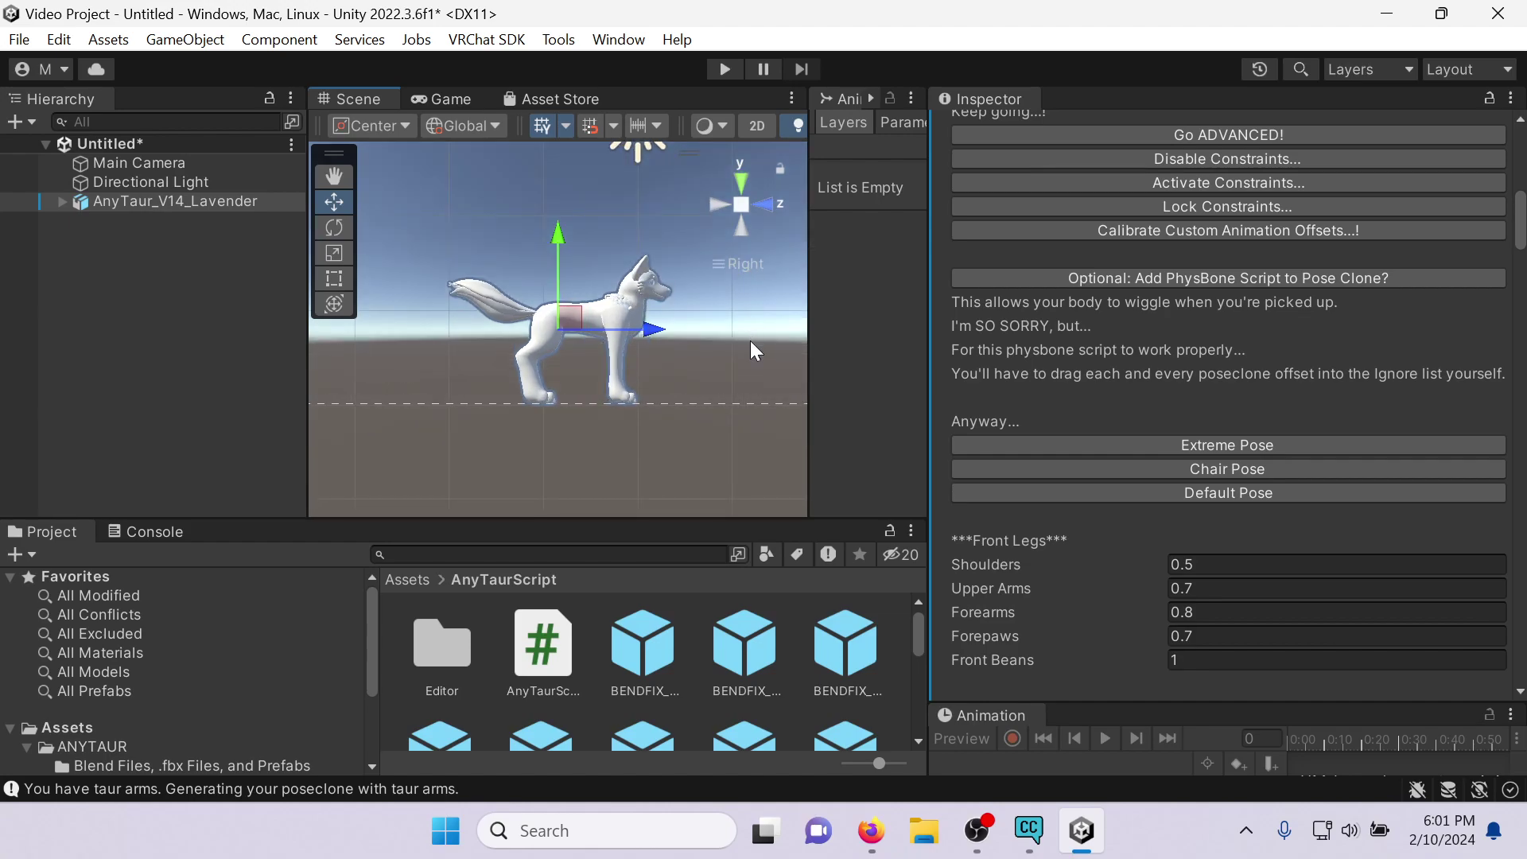
click(738, 270)
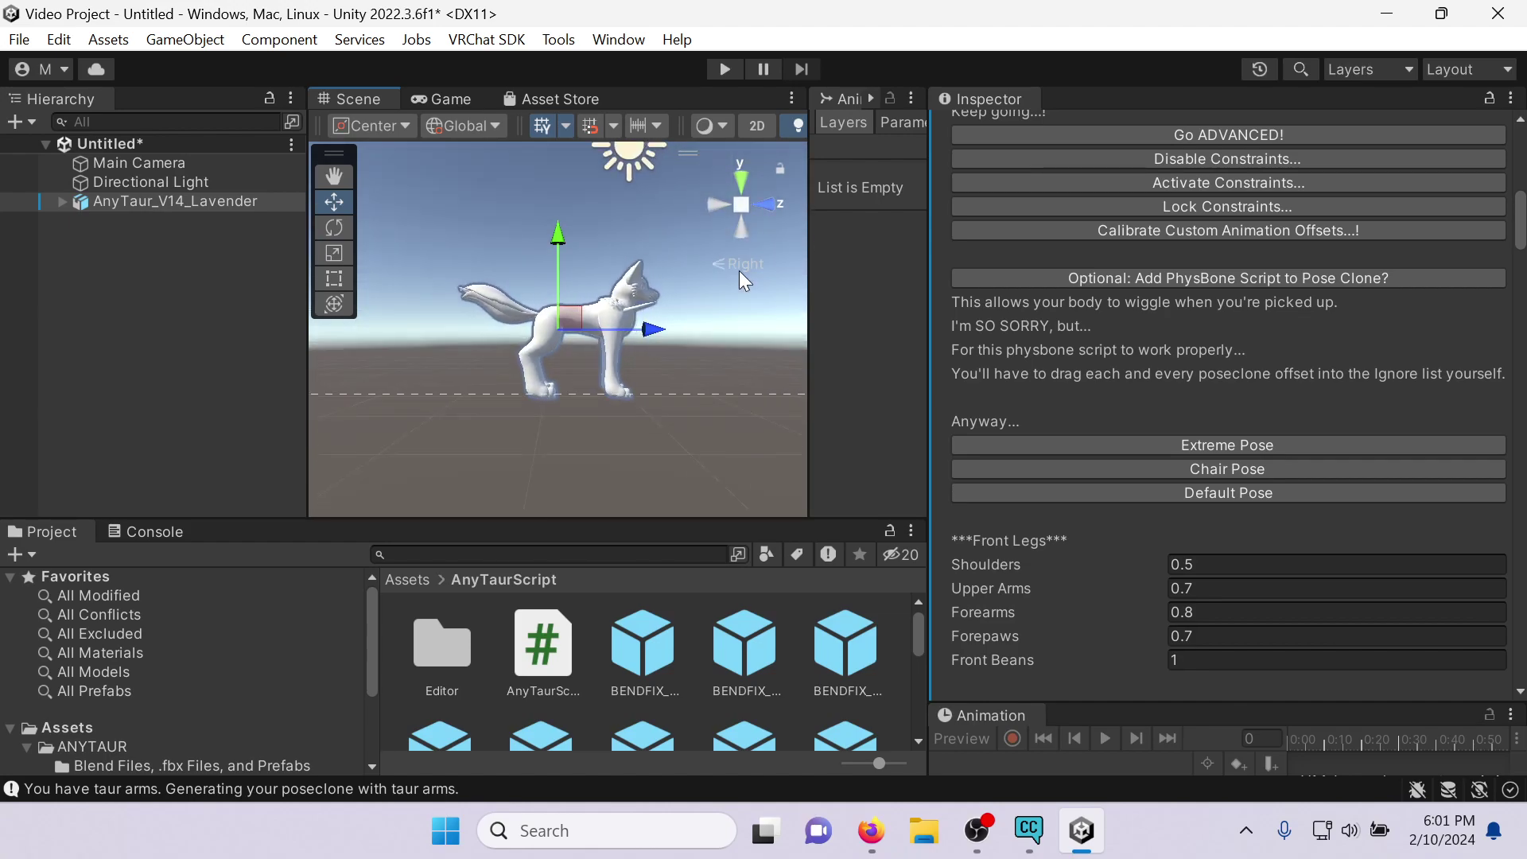
click(739, 271)
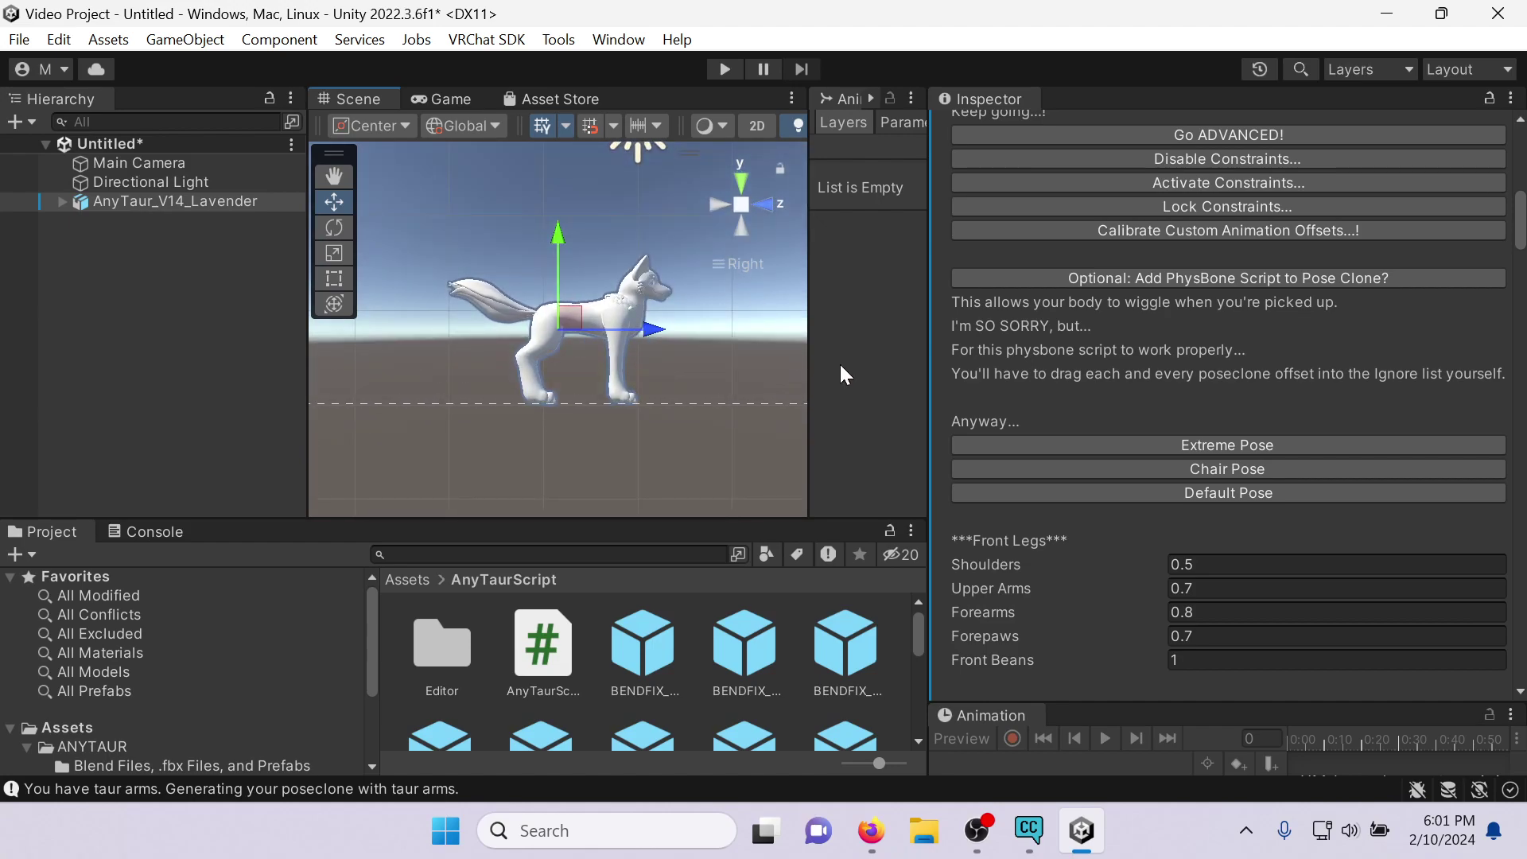
Preview the model in the script's Chair, Default and Extreme poses, ending on Chair Pose.
click(1308, 473)
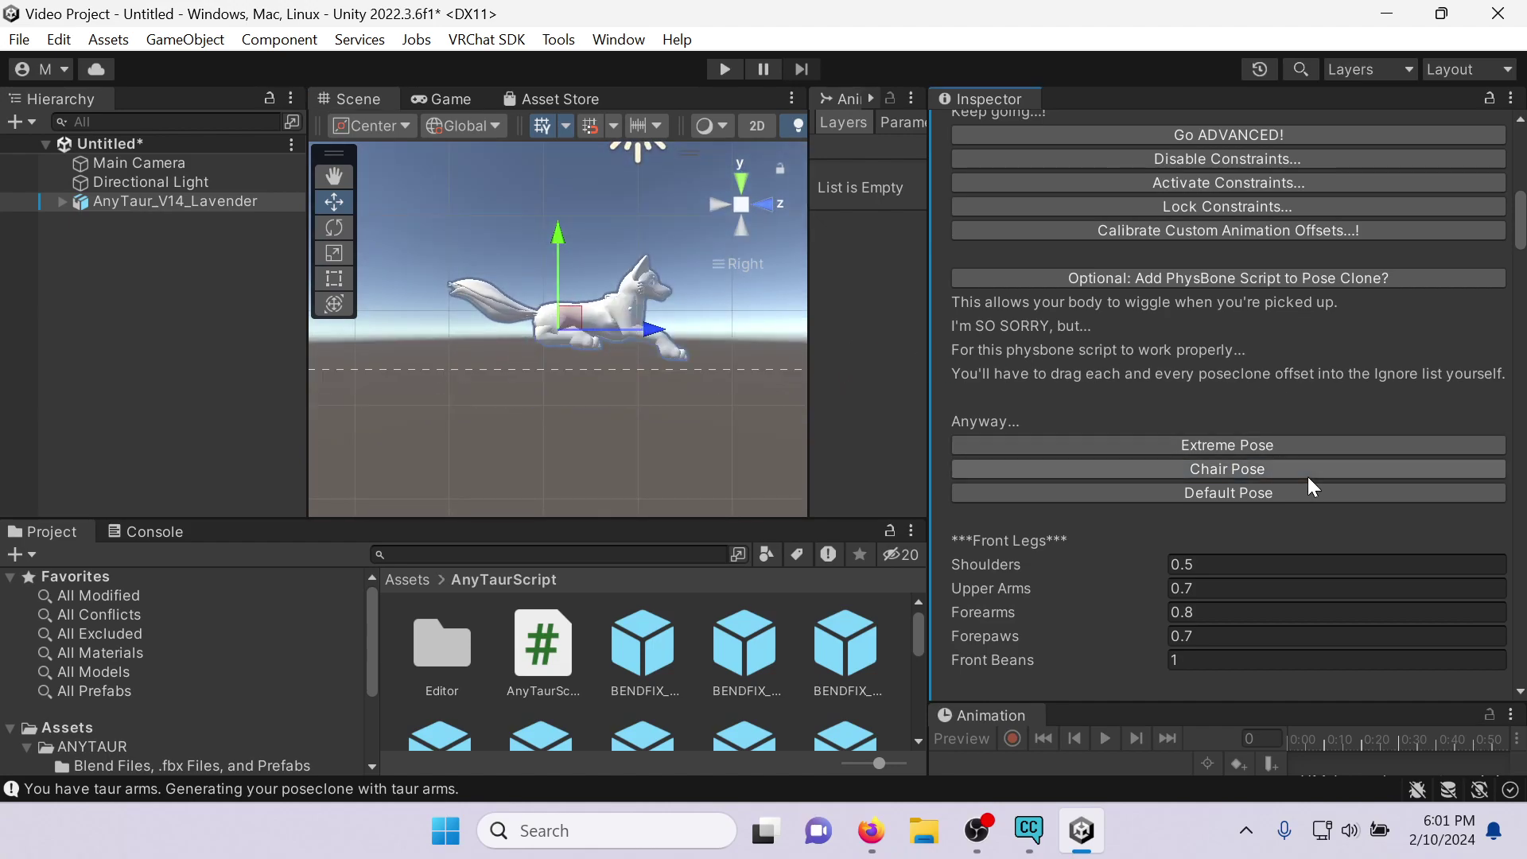
click(1295, 495)
click(1294, 469)
click(1296, 447)
click(1300, 489)
click(1300, 475)
Examine the remaining Any Taur Script settings, from leg weights and stepping through wiggliness to Taurness/Quadness.
scroll(1296, 470, down, 15)
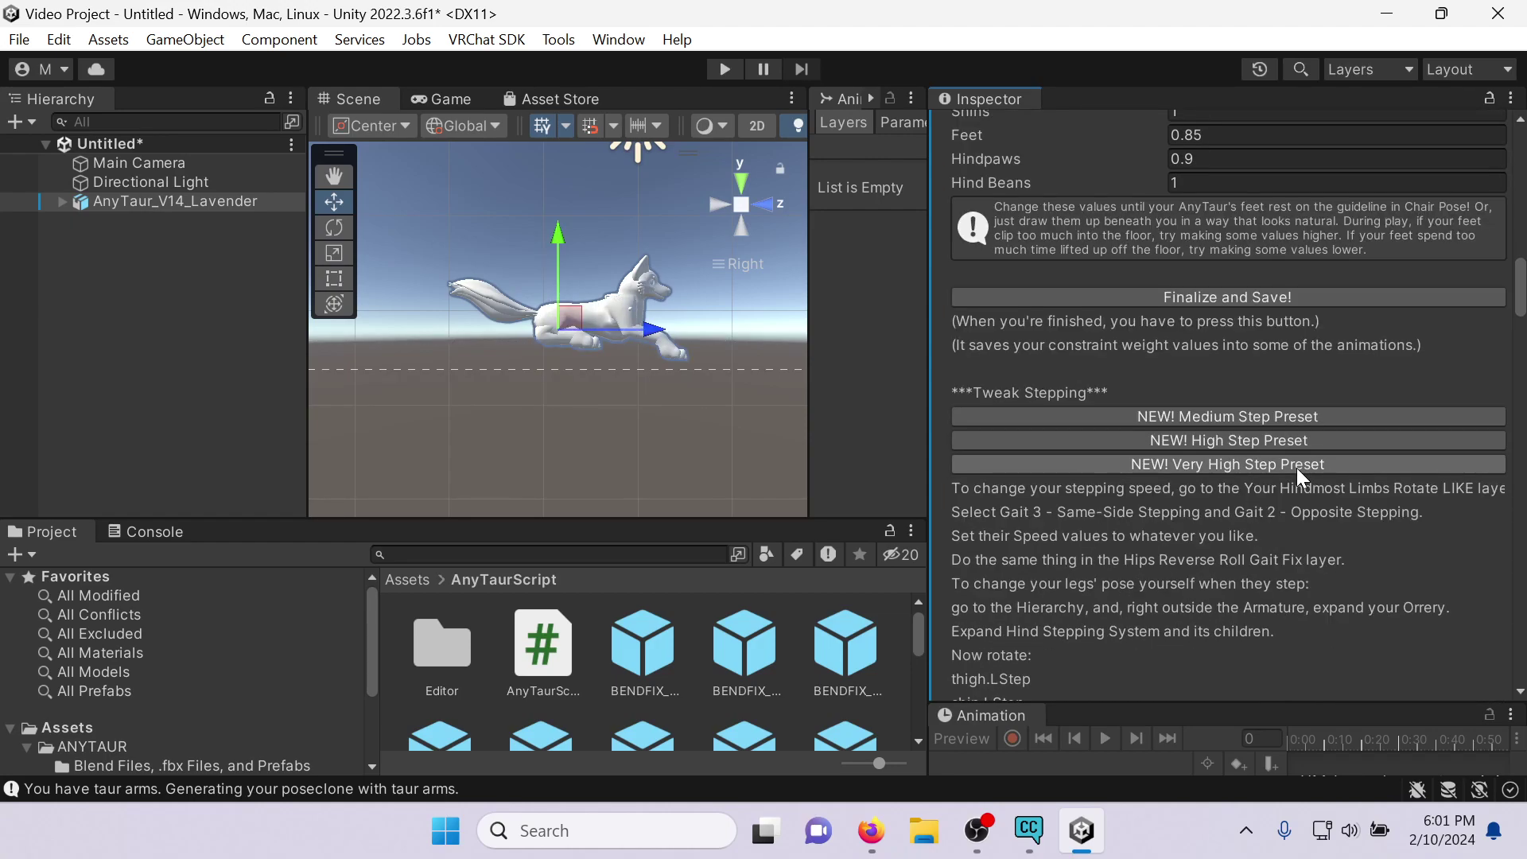
scroll(1298, 469, down, 15)
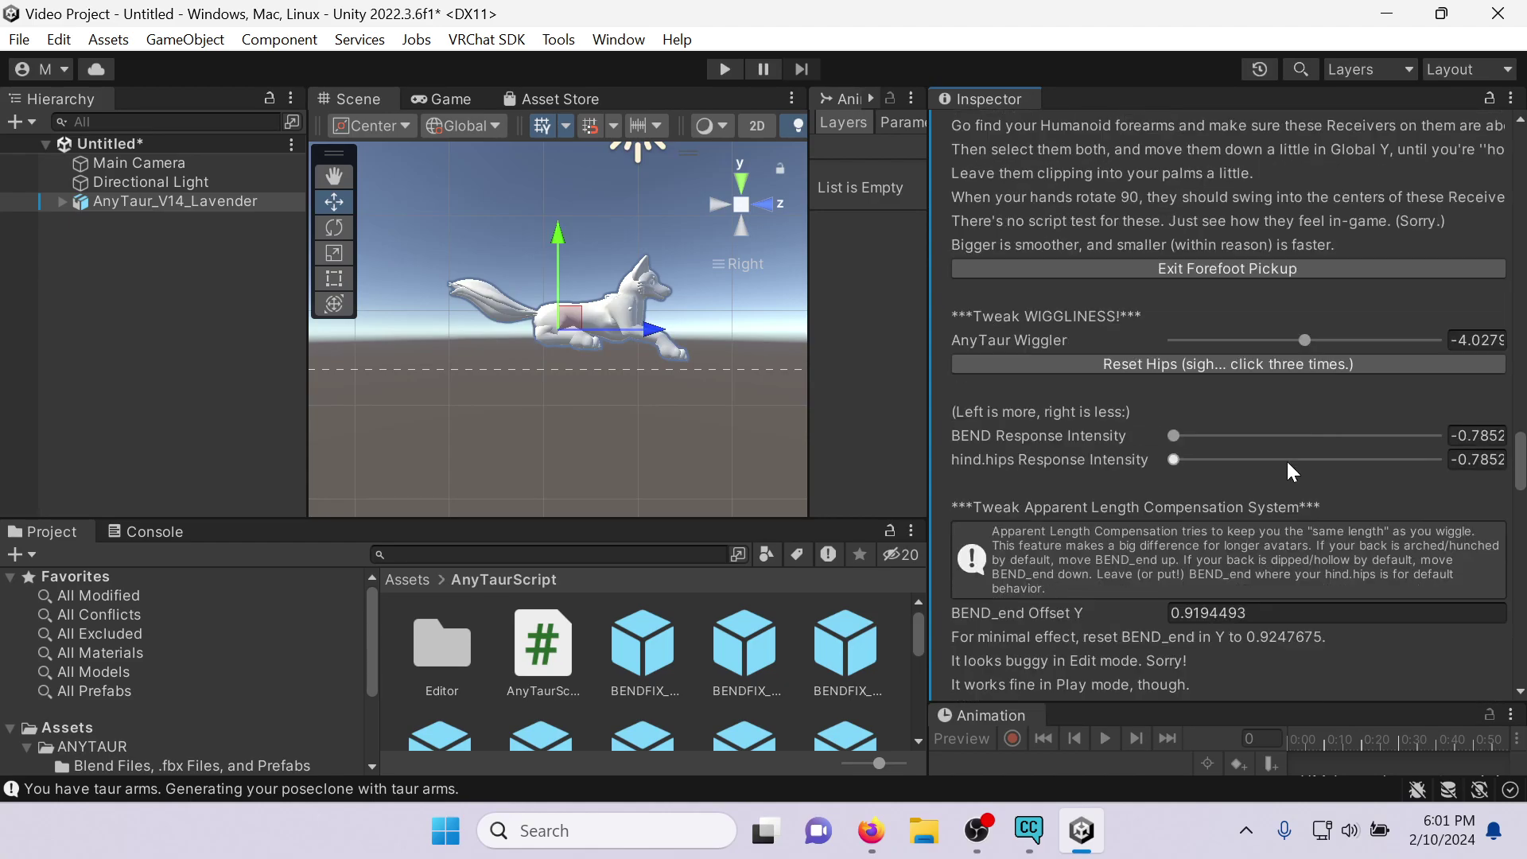
scroll(1291, 470, down, 15)
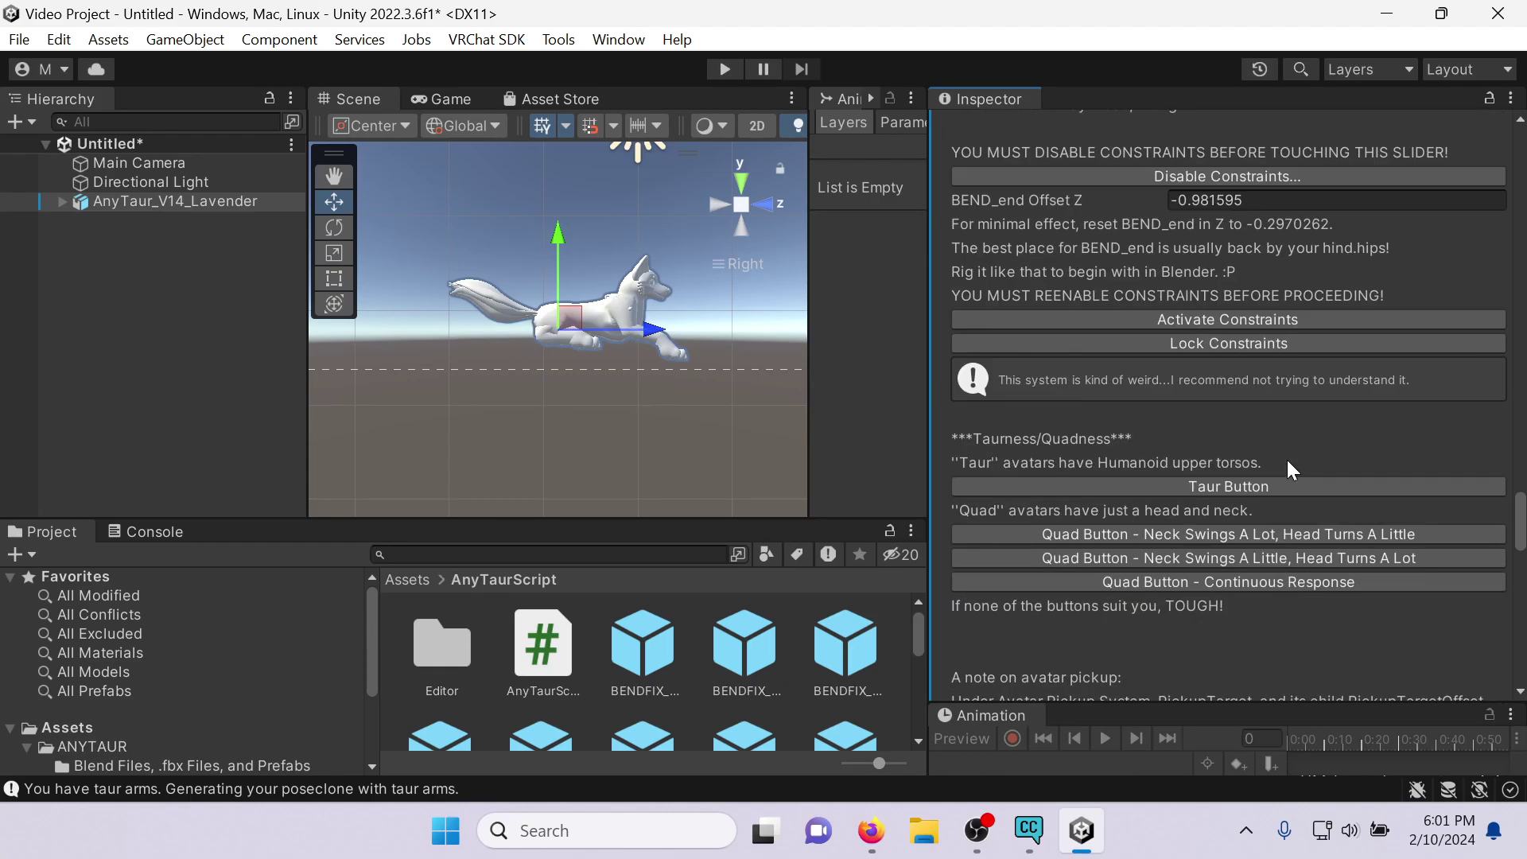
scroll(1287, 458, down, 4)
scroll(1287, 457, up, 18)
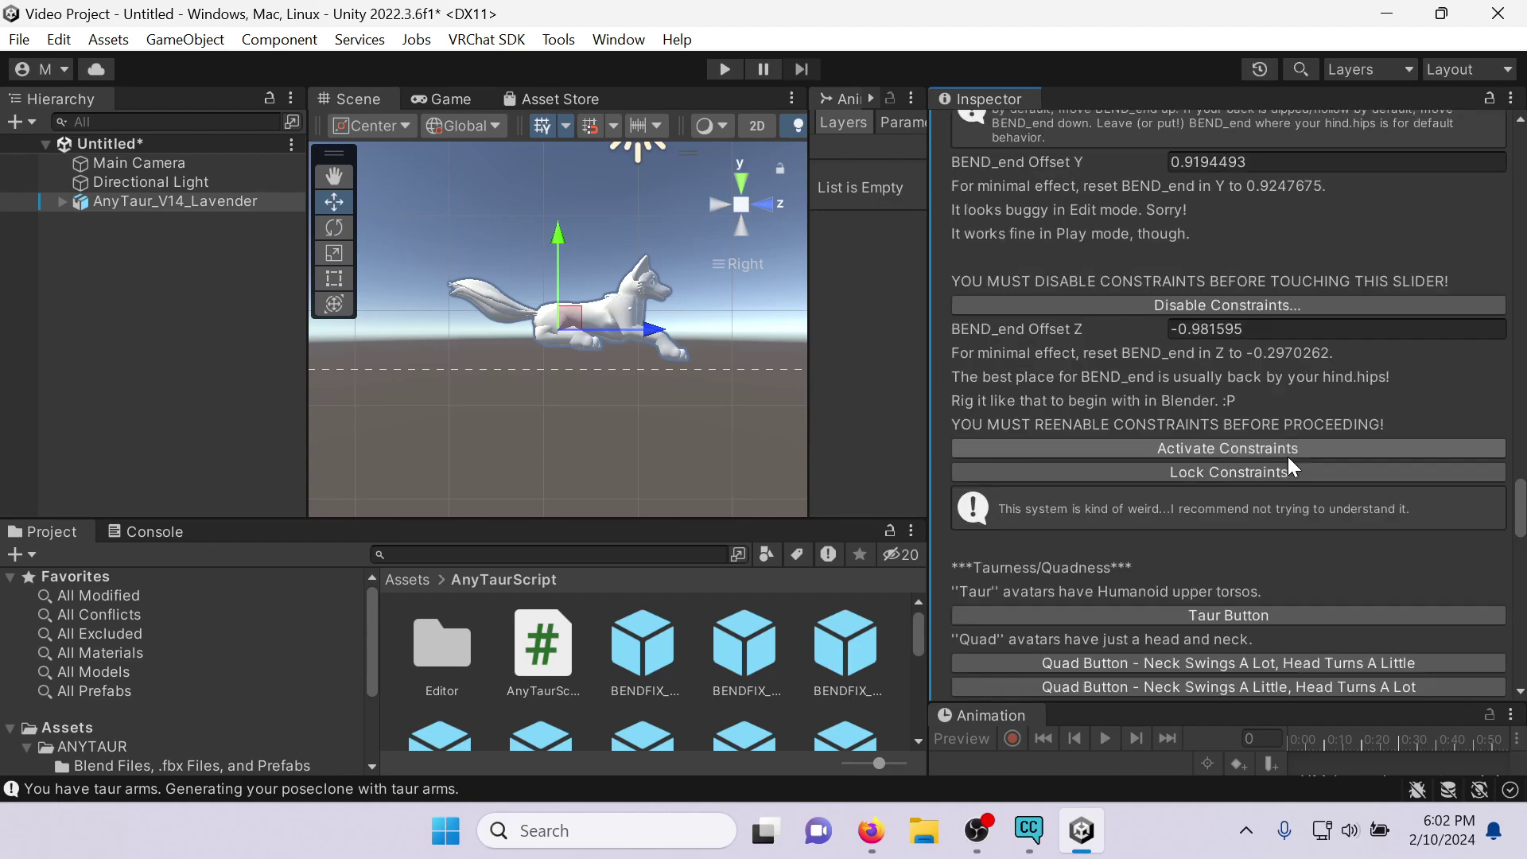
scroll(1290, 459, up, 20)
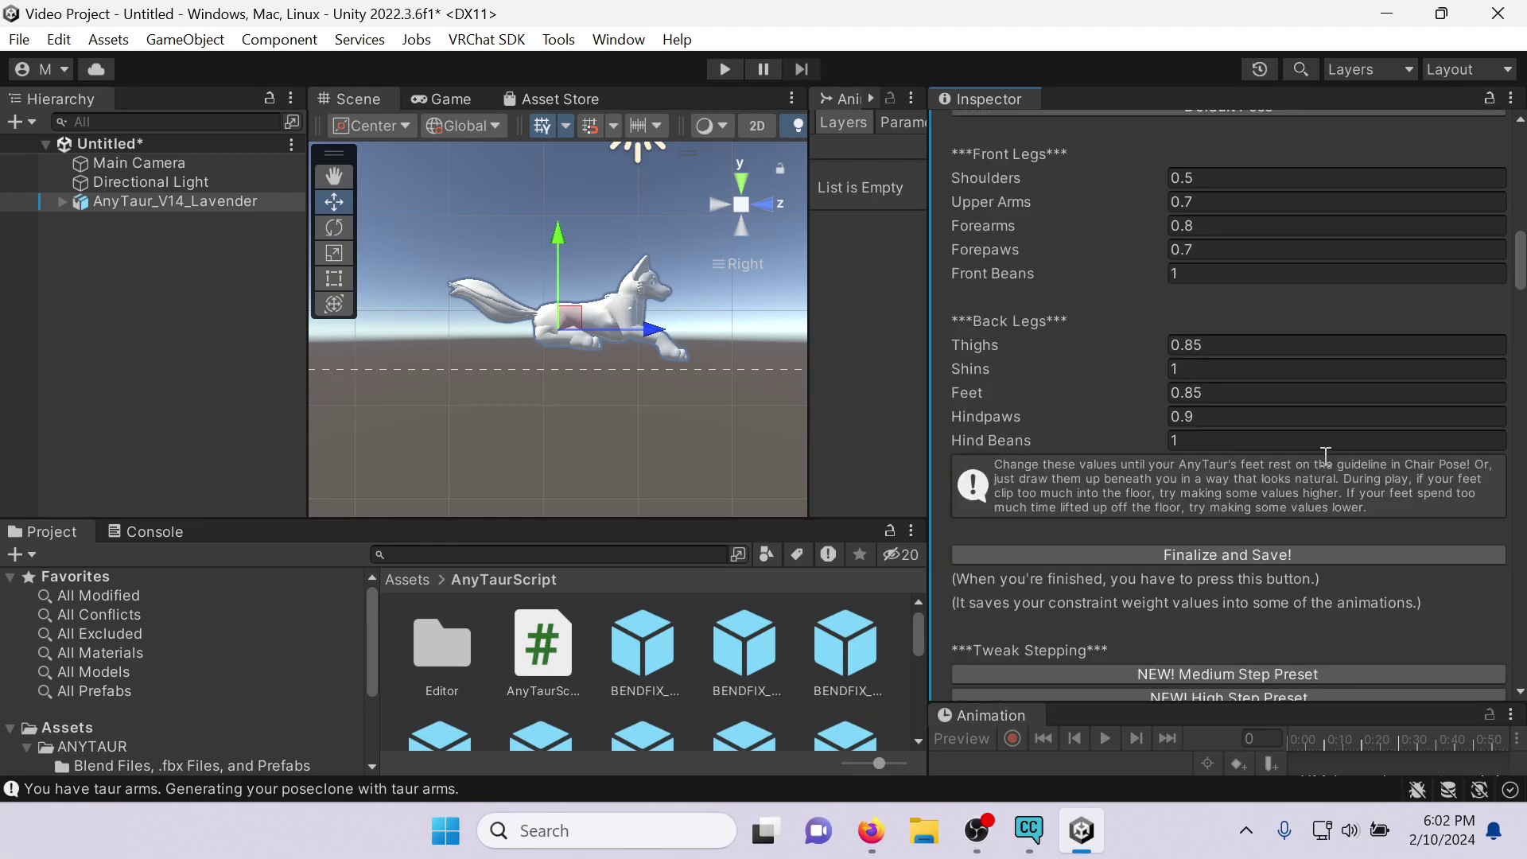
scroll(1332, 456, up, 3)
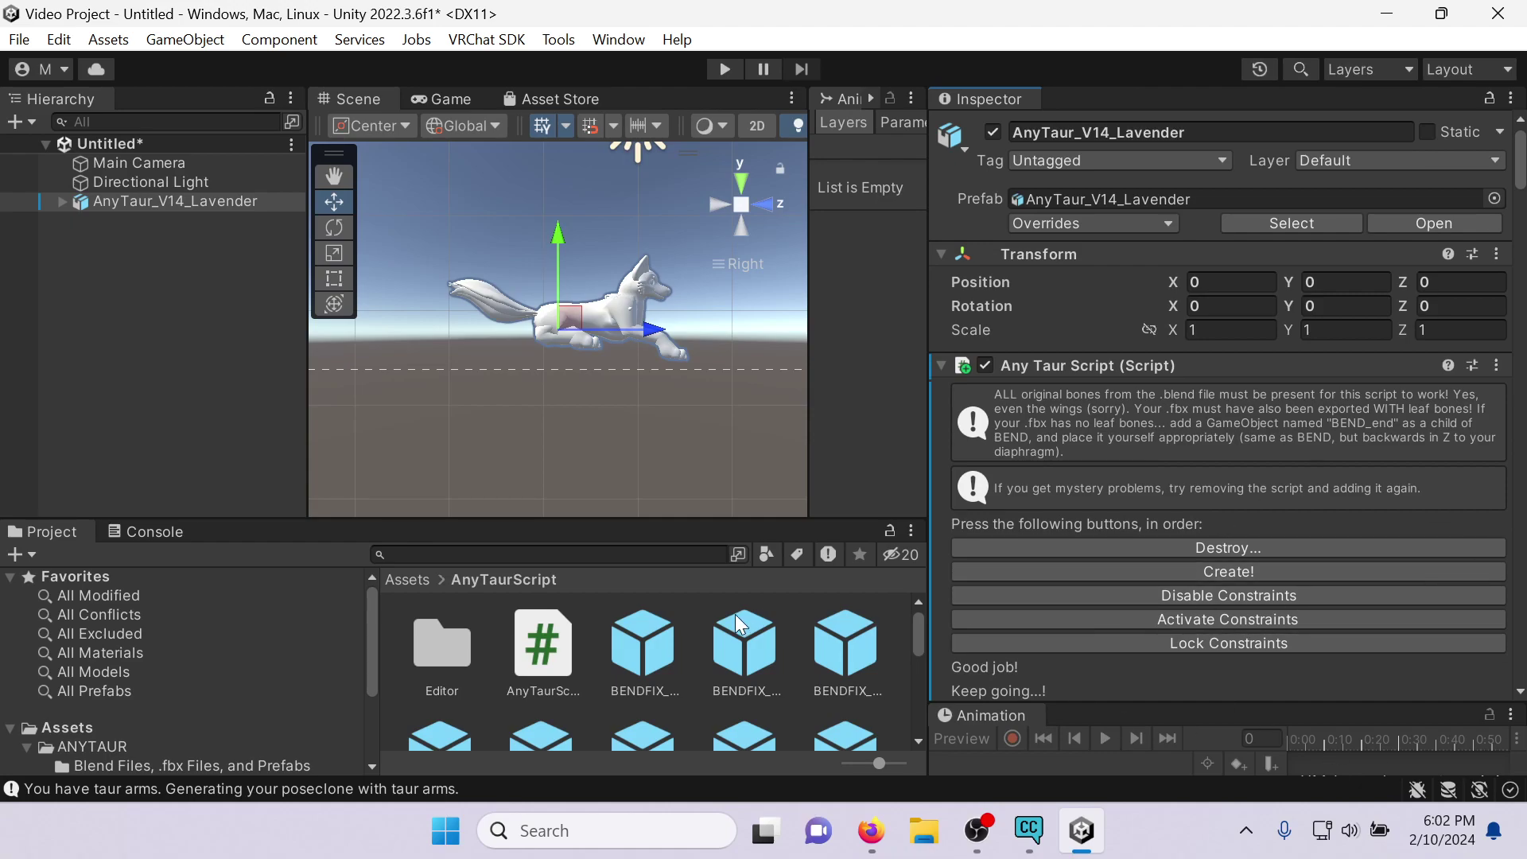
scroll(1167, 397, down, 10)
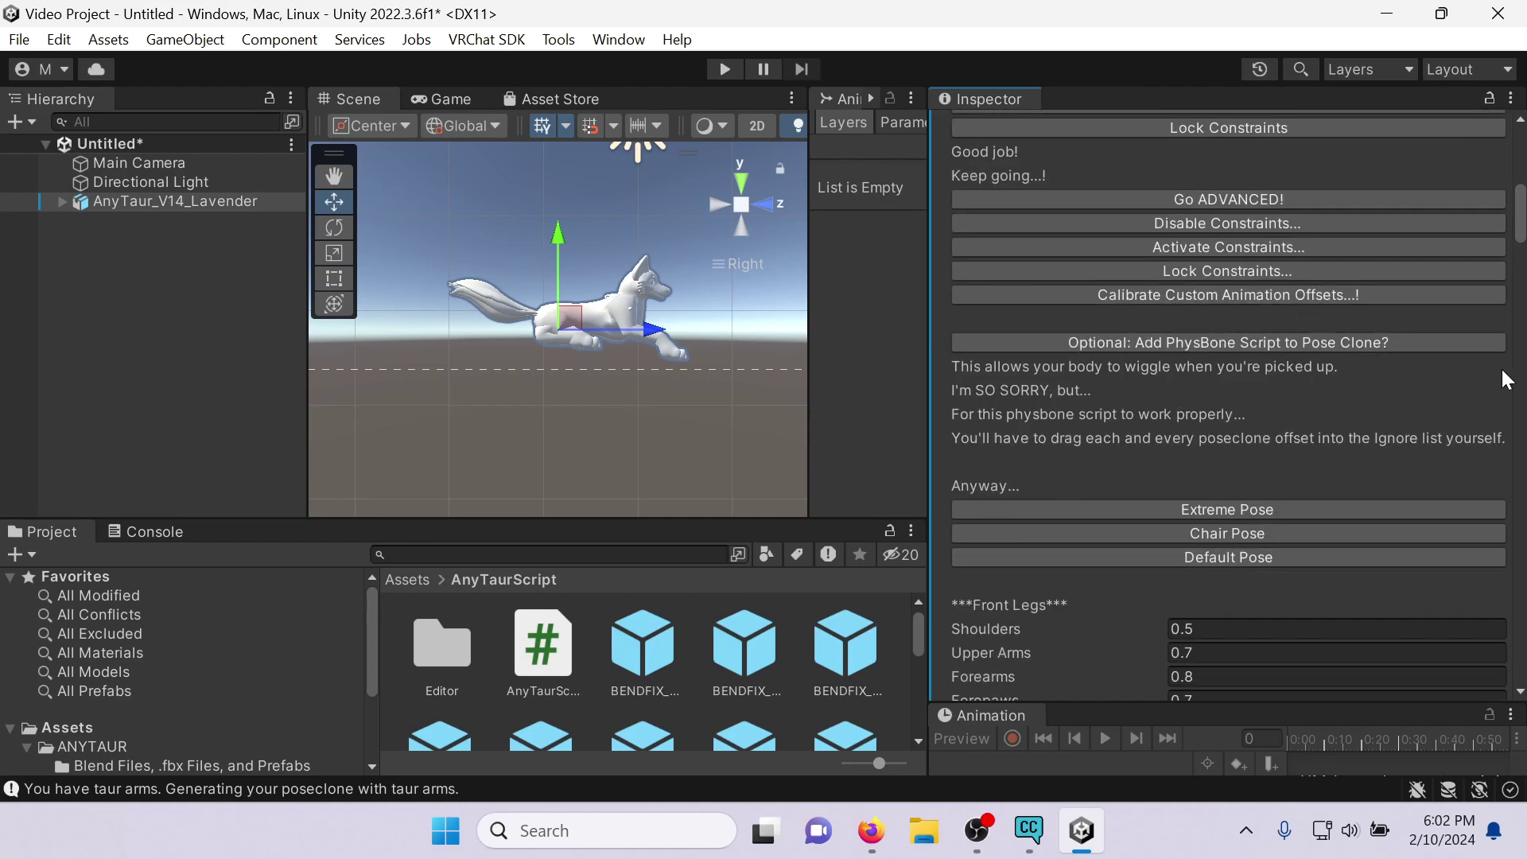
Delete the AnyTaur_V14_Lavender model from the scene.
click(259, 208)
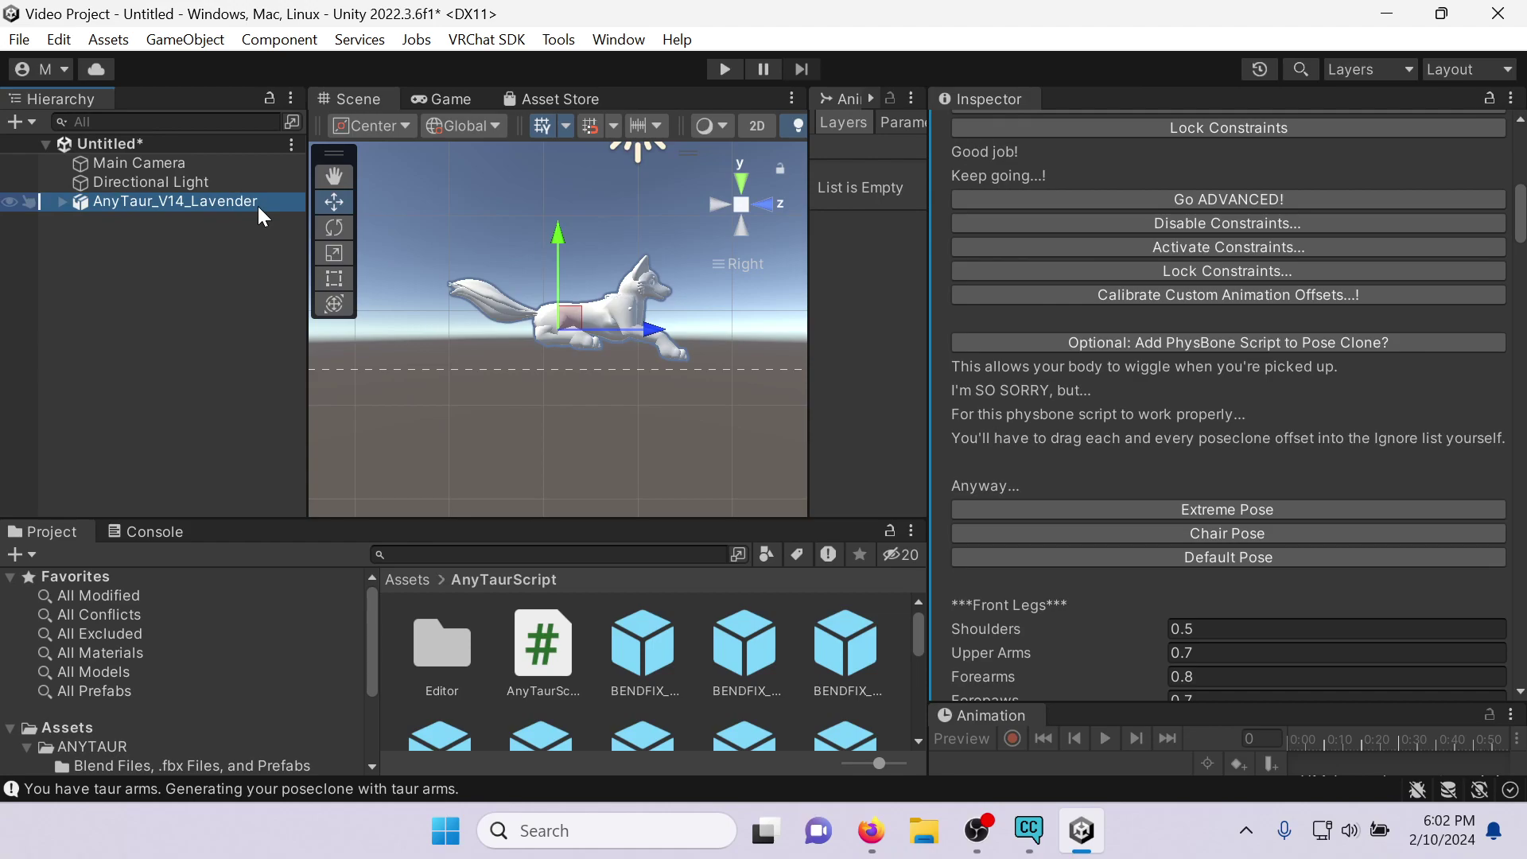
key(Delete)
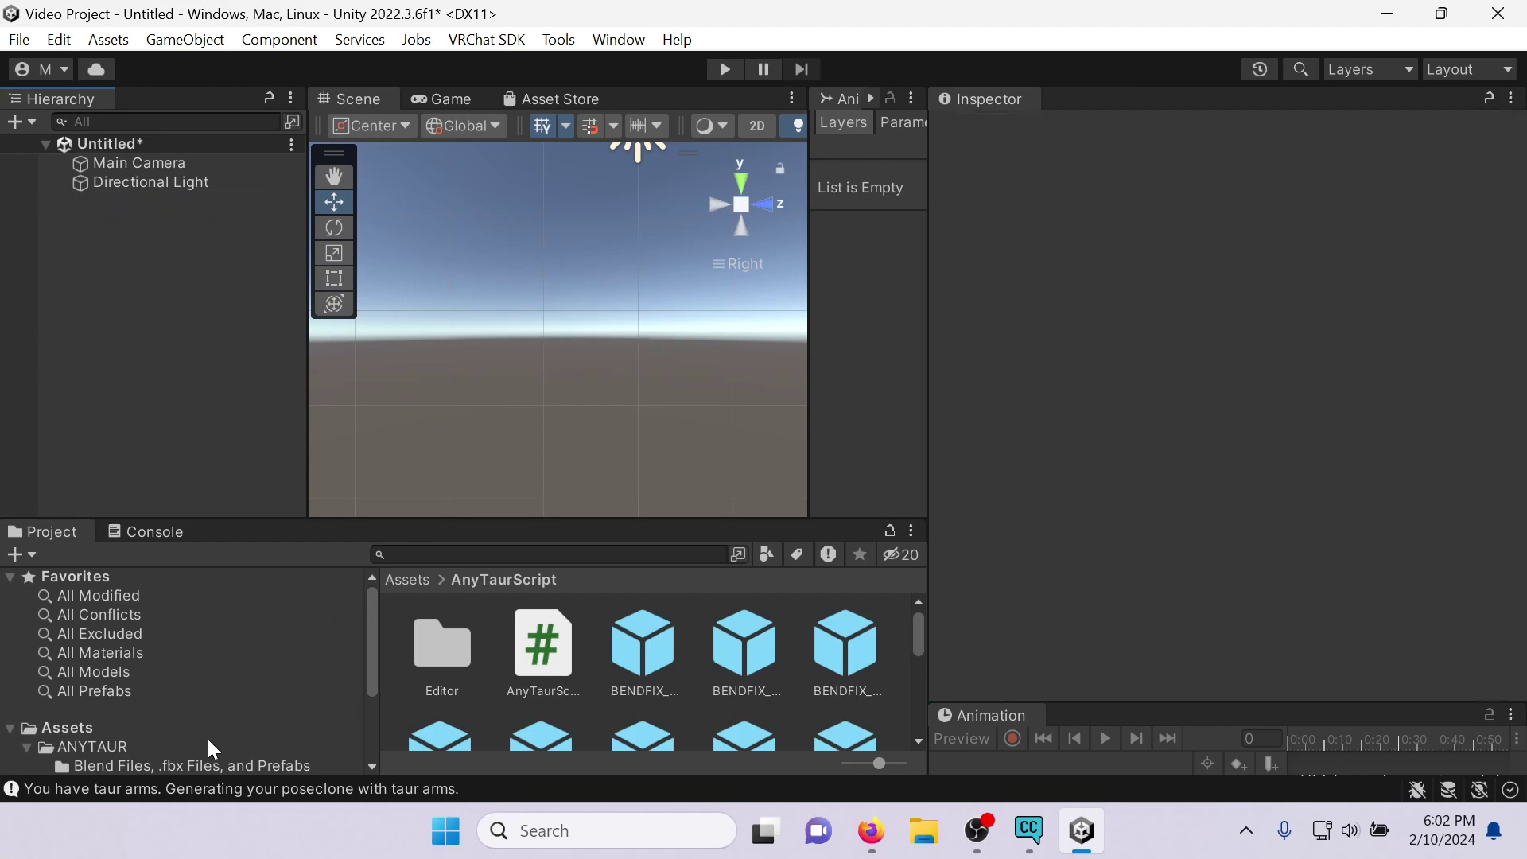
Try placing AnyTaur_V14_StepOne from the Blend Files, .fbx Files, and Prefabs folder in the scene, and delete it again.
scroll(209, 751, down, 2)
click(235, 697)
drag(762, 657, 208, 348)
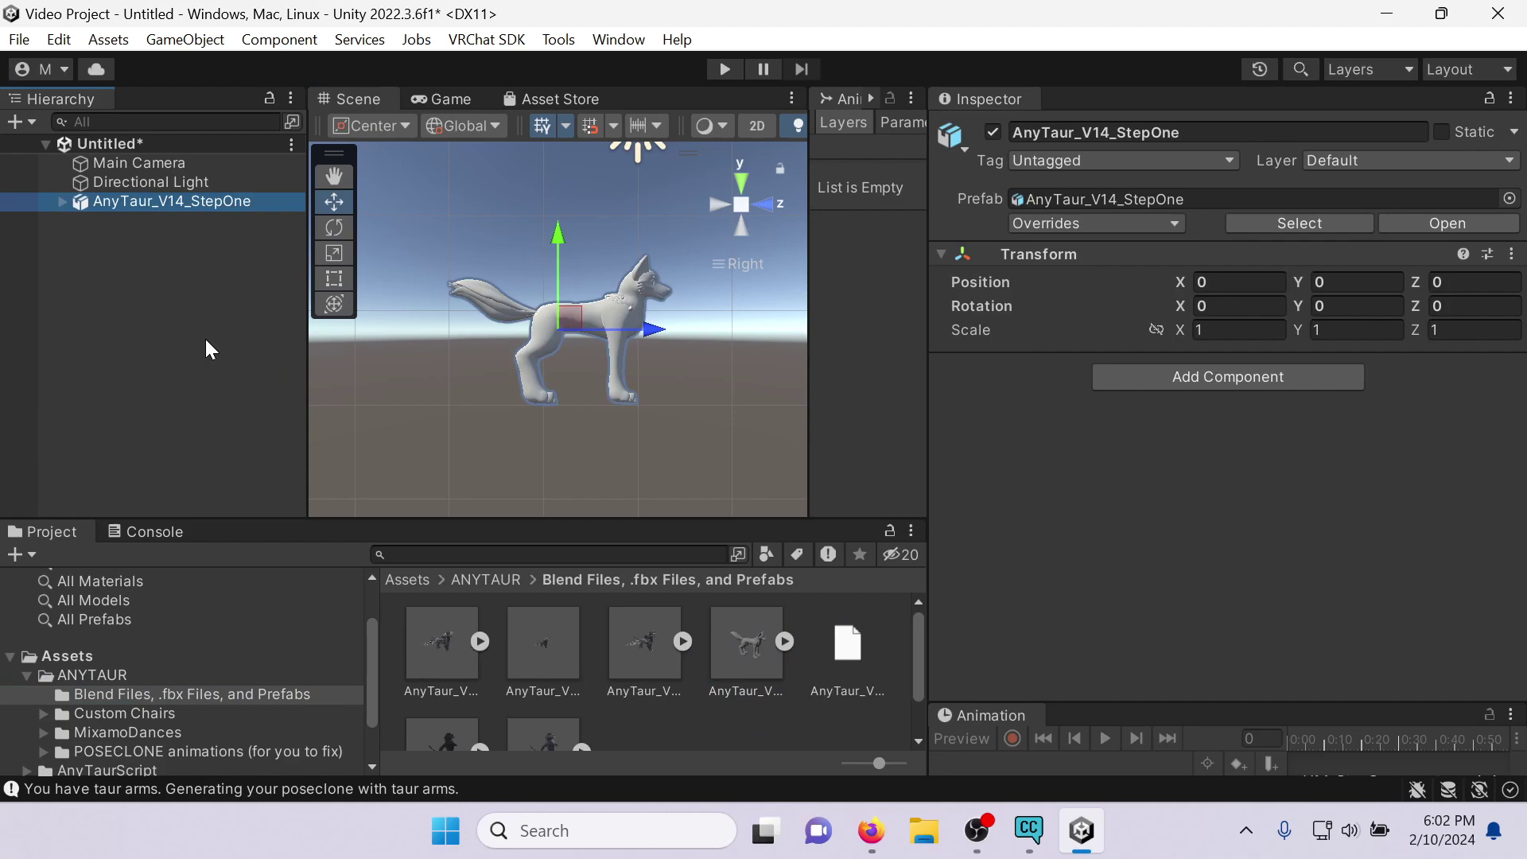
click(209, 681)
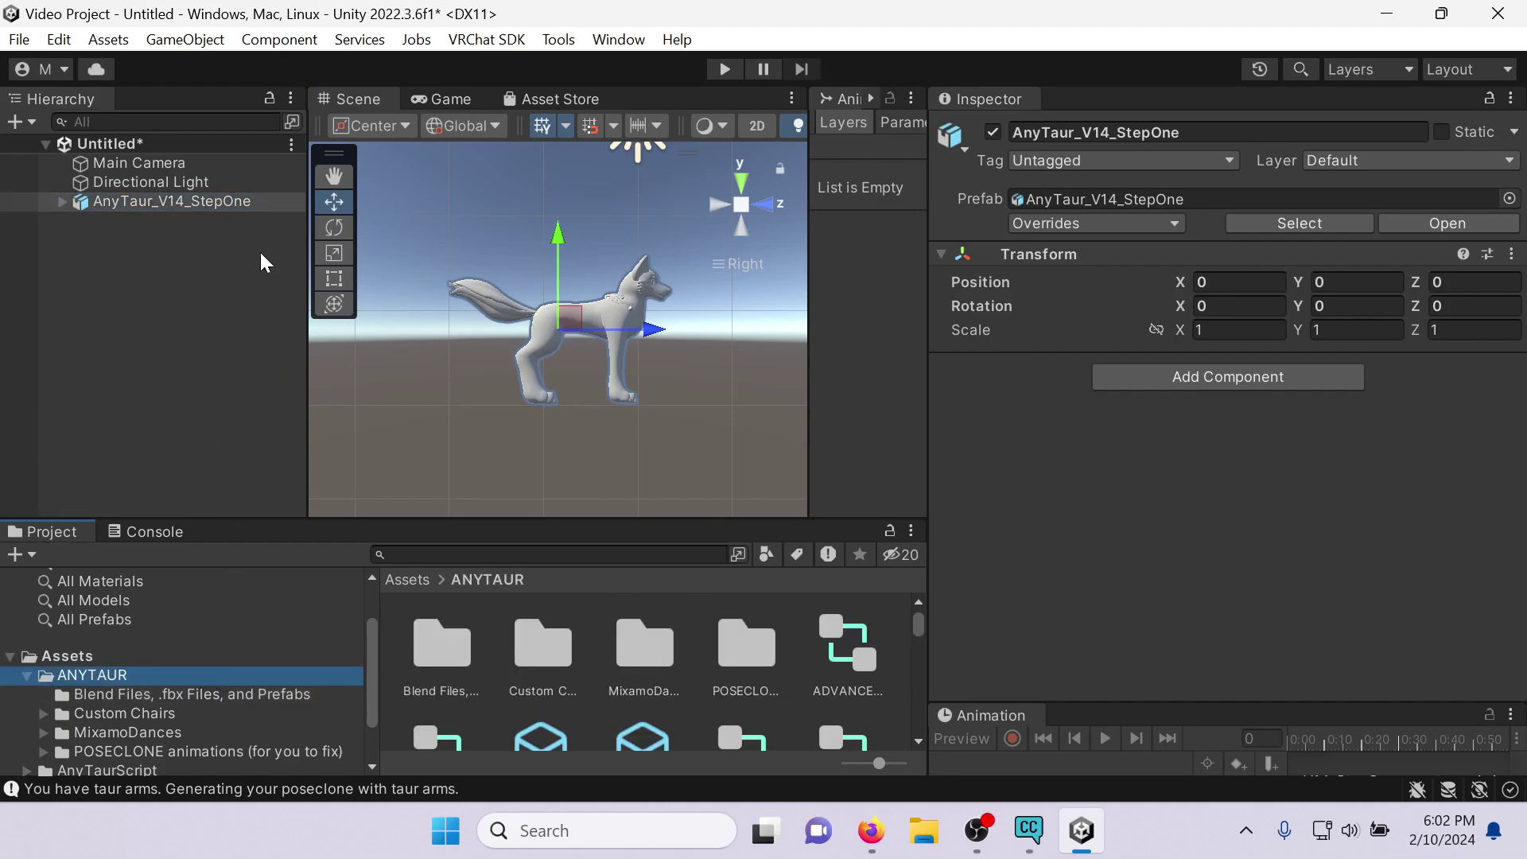
click(256, 209)
key(Delete)
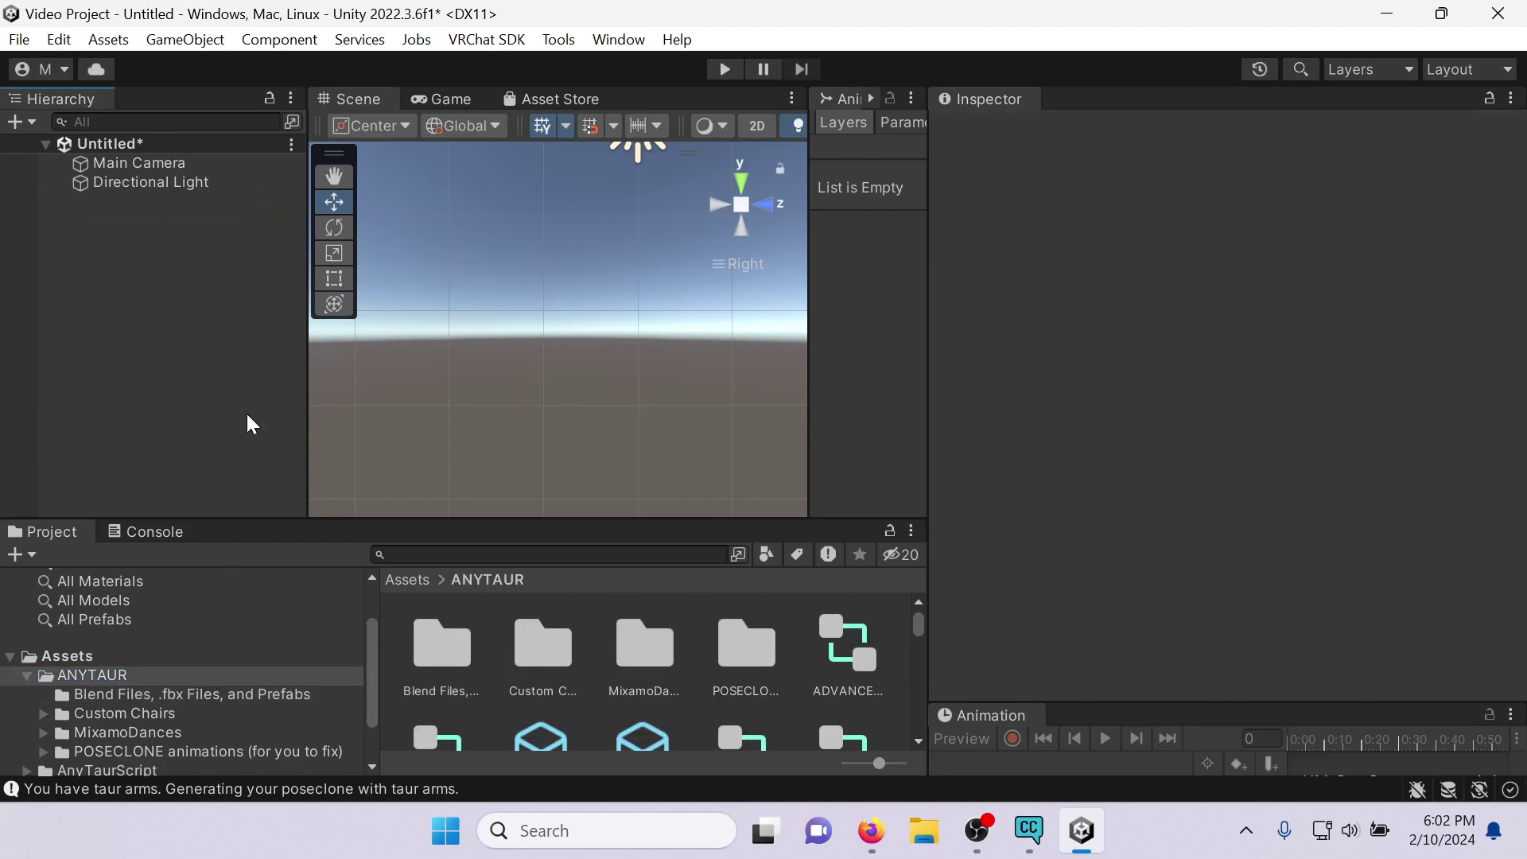
Add a fresh AnyTaur_V14_Lavender model from the Assets folder to the scene and open the ANYTAUR folder.
click(199, 697)
click(185, 658)
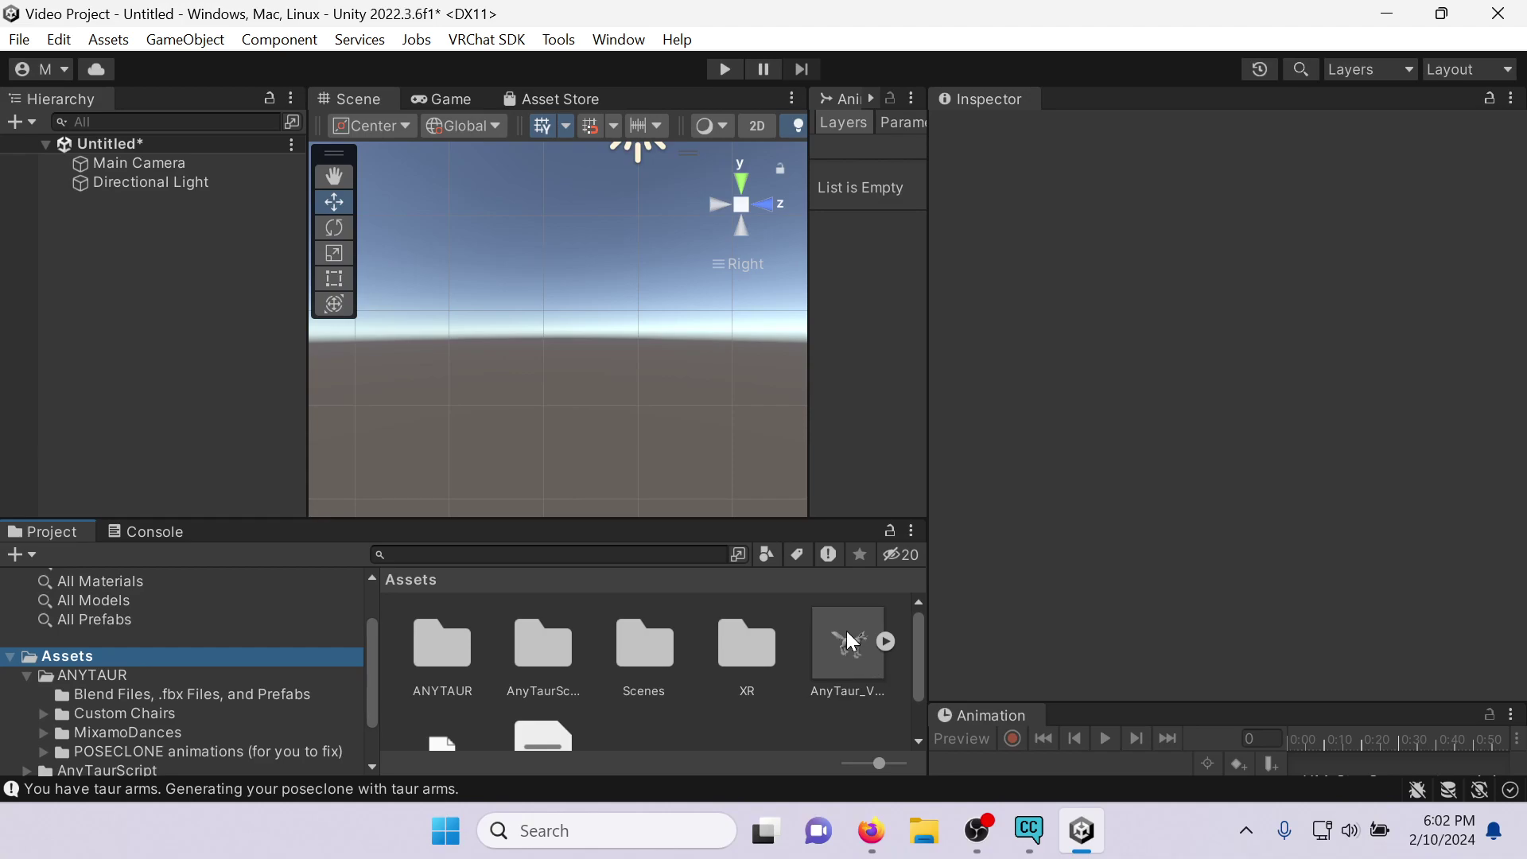
drag(856, 659, 67, 668)
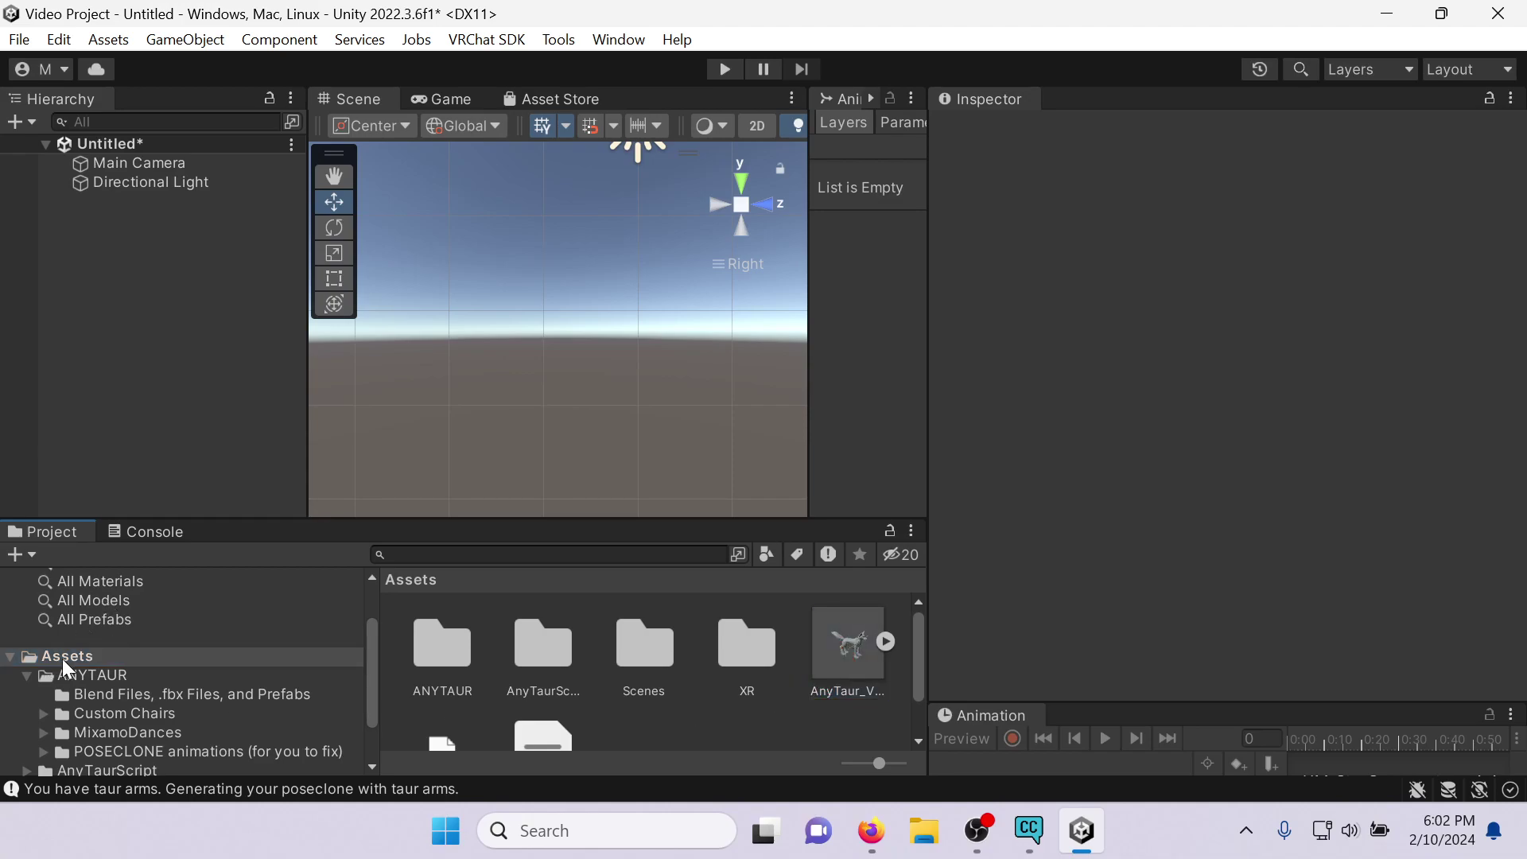
drag(848, 648, 156, 461)
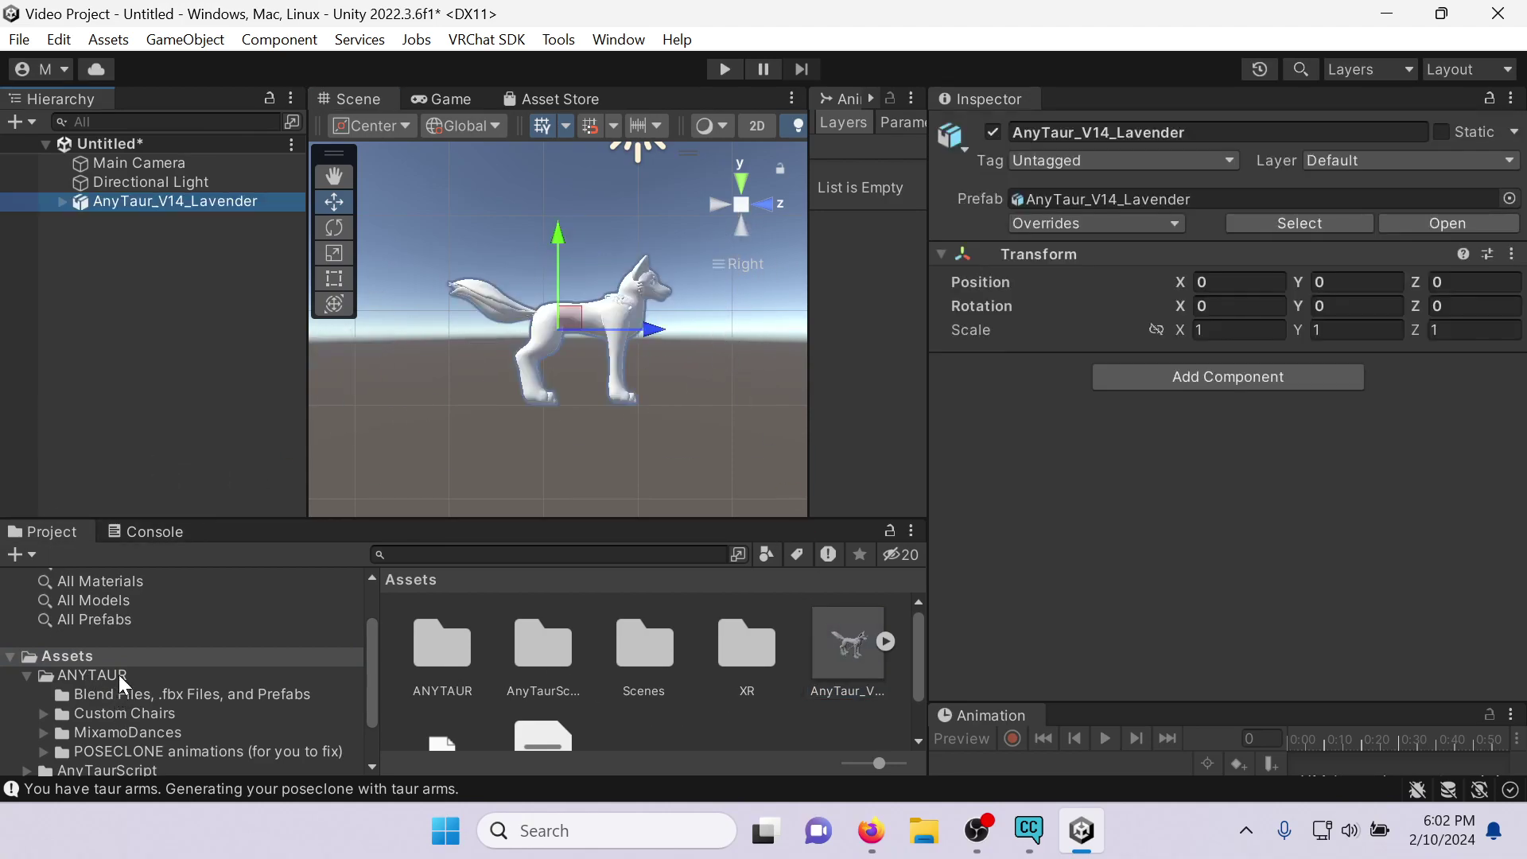
click(145, 673)
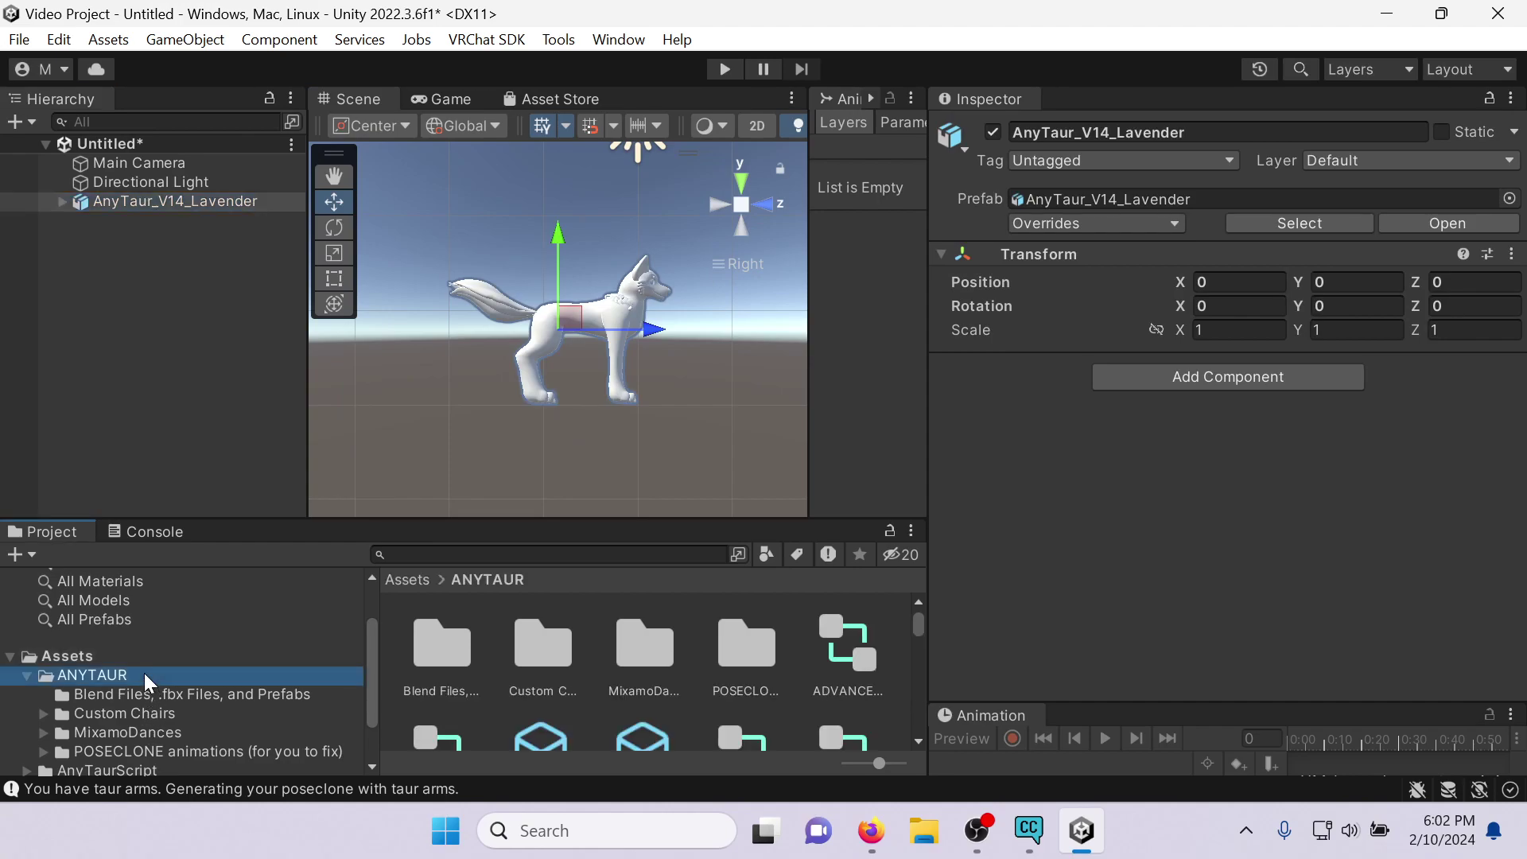
Attach the AnyTaur script from the AnyTaurScript folder to AnyTaur_V14_Lavender and run its constraint setup.
scroll(167, 684, down, 2)
click(161, 700)
drag(544, 645, 151, 207)
scroll(1223, 469, down, 3)
click(1233, 417)
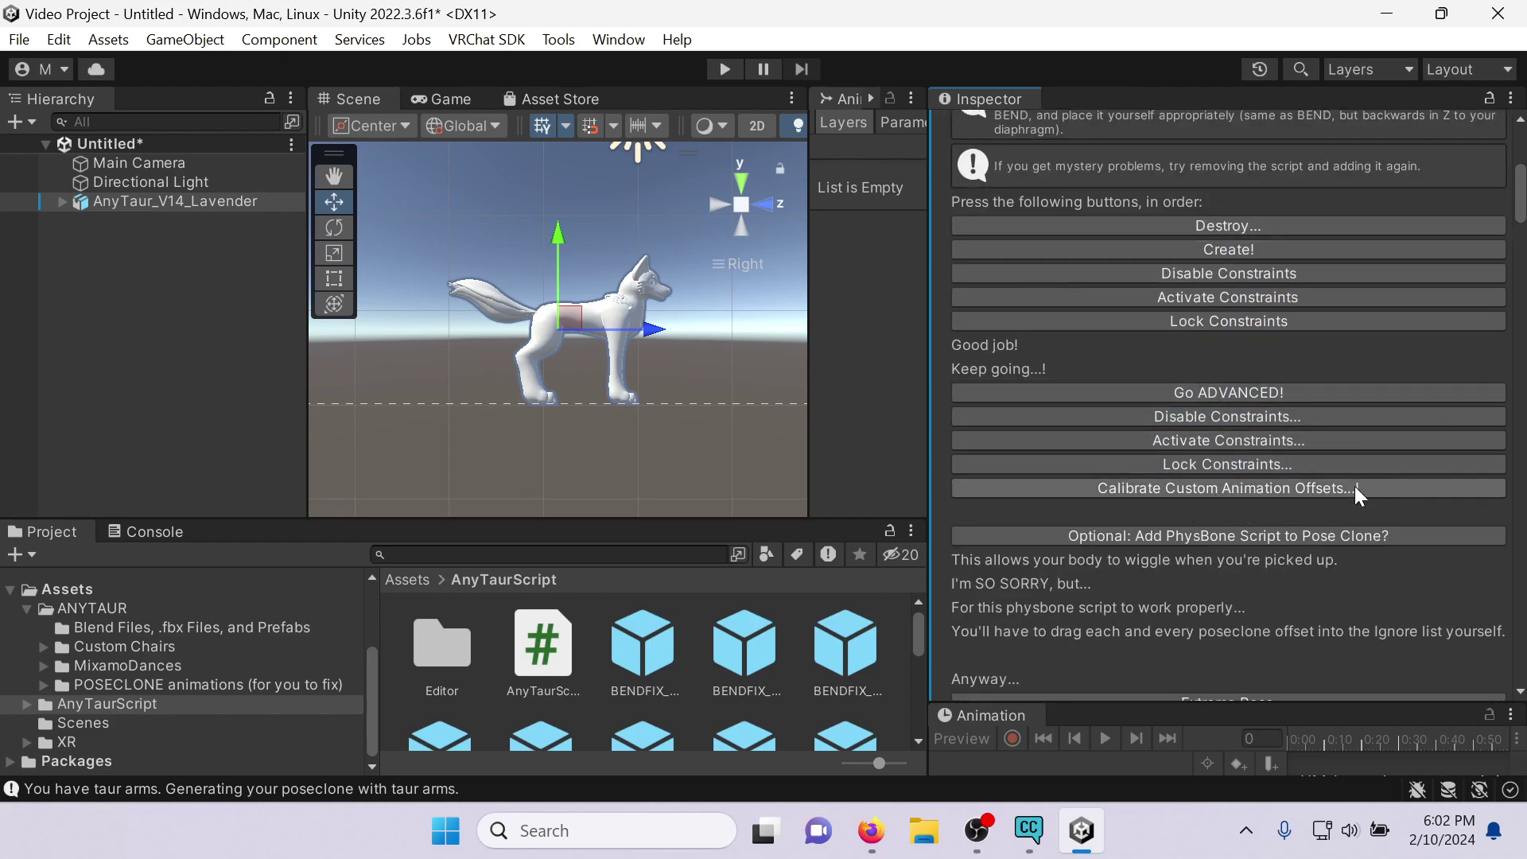
Put the model in Chair Pose and inspect it against the guideline from the Right view.
scroll(1192, 327, down, 10)
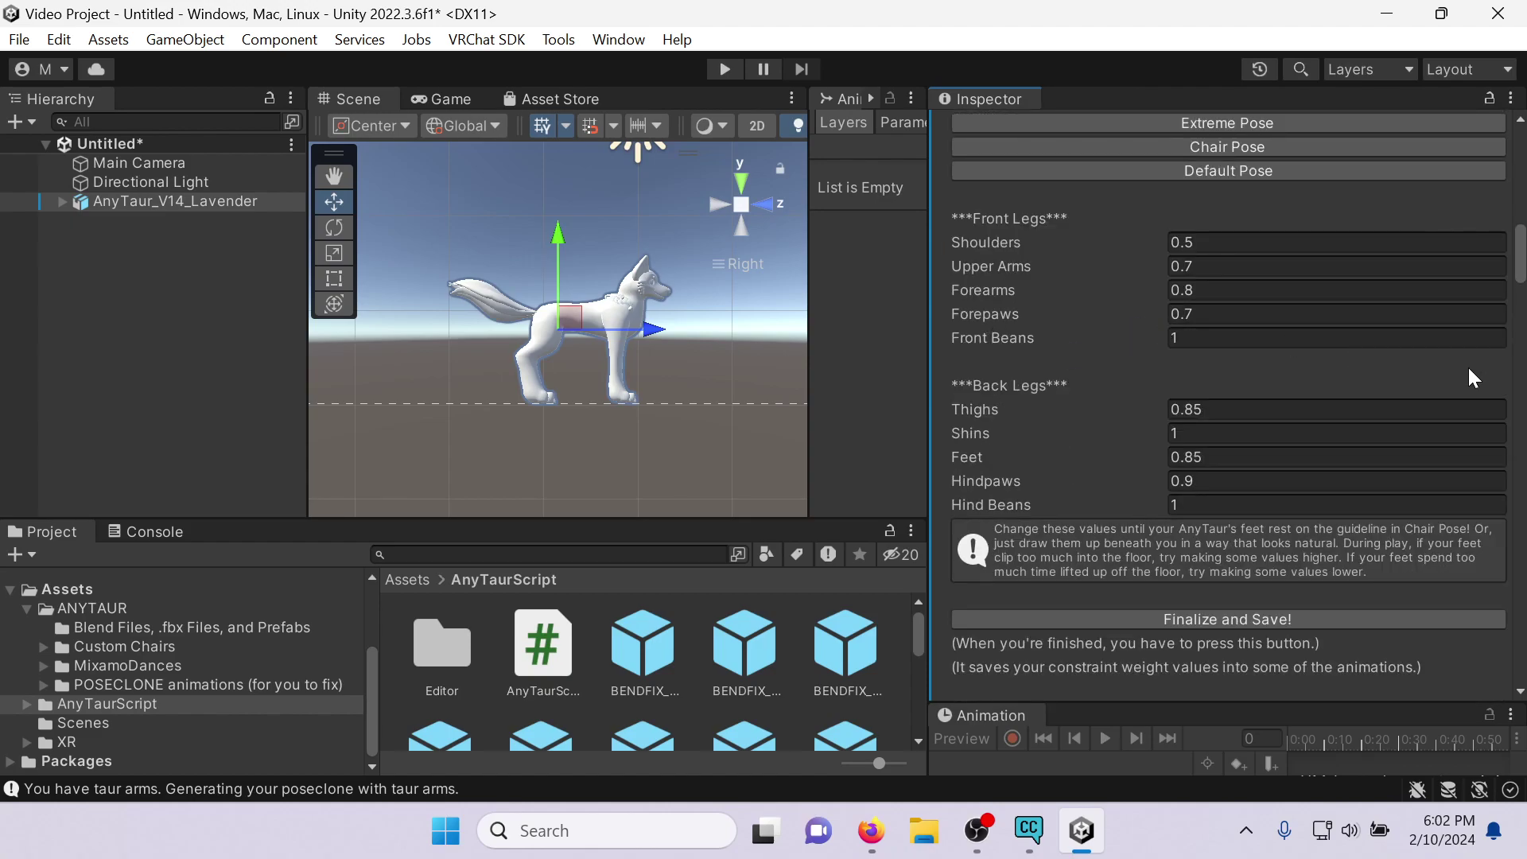
scroll(1193, 318, up, 2)
click(1144, 301)
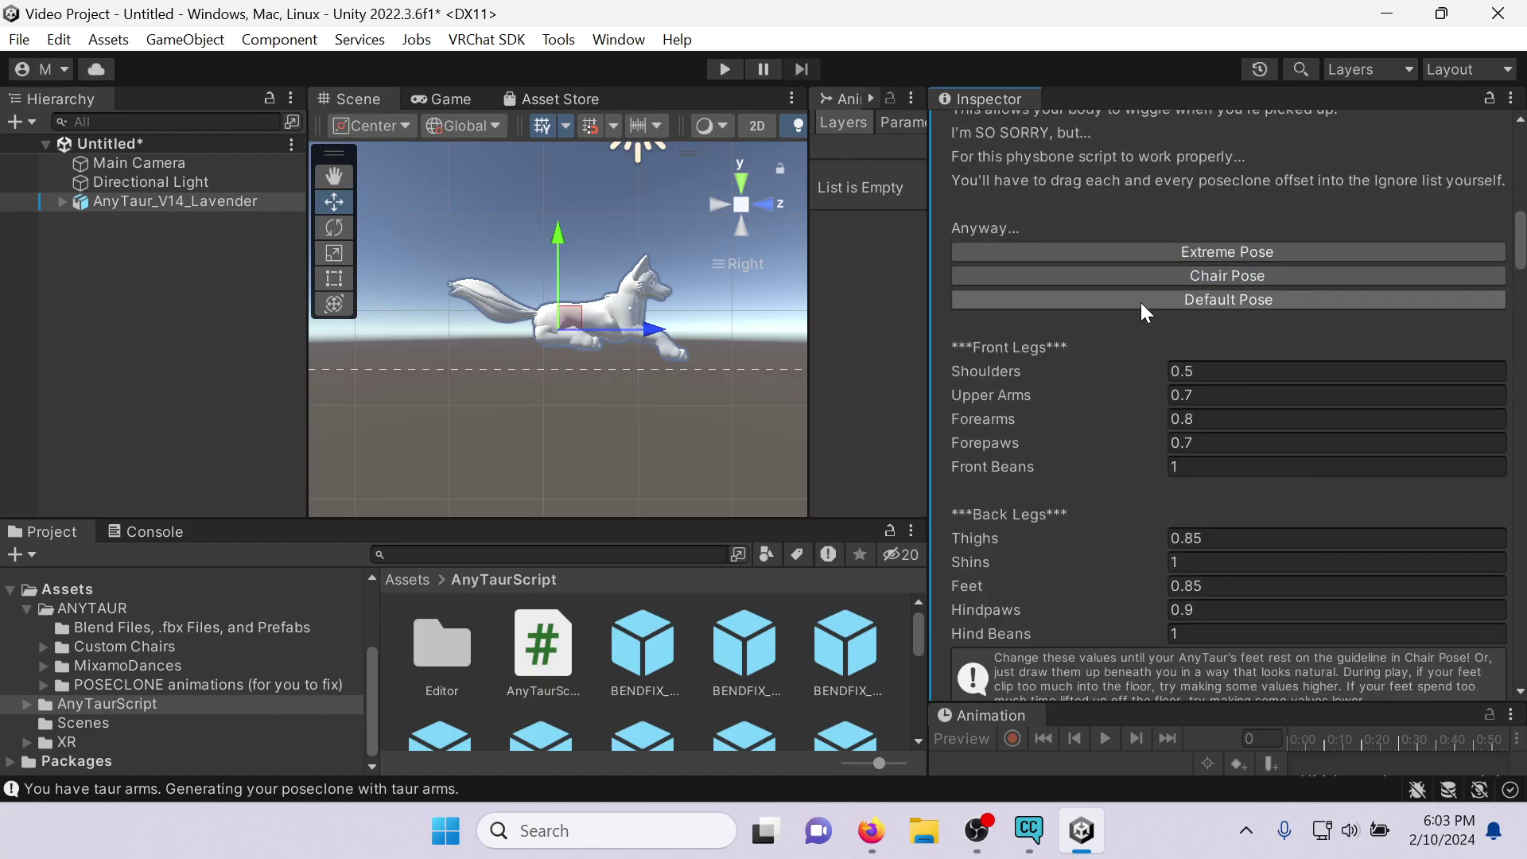
alt+drag(741, 346, 729, 271)
click(730, 215)
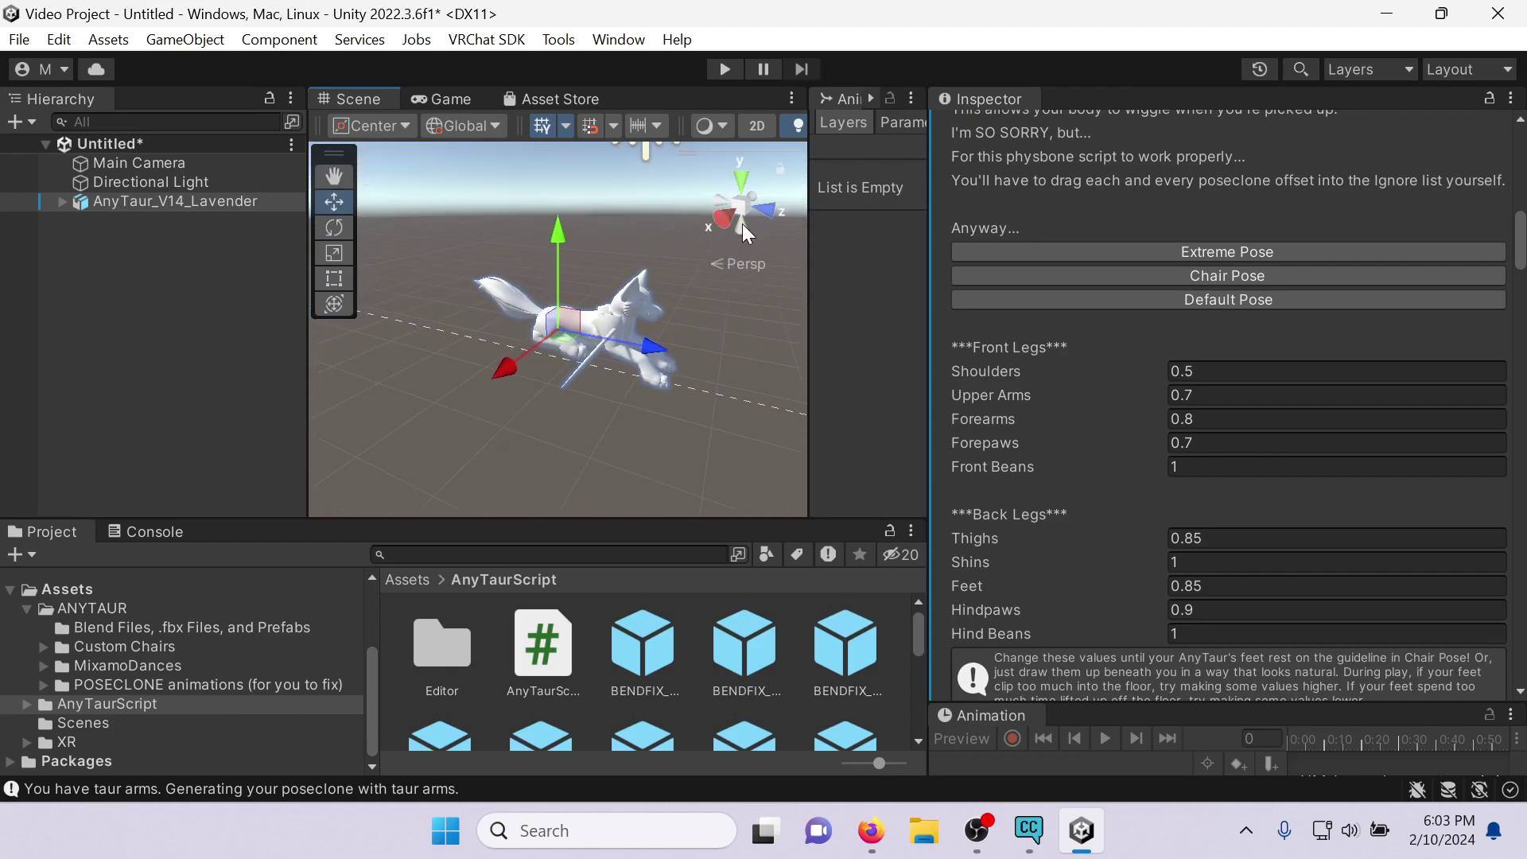
click(1185, 442)
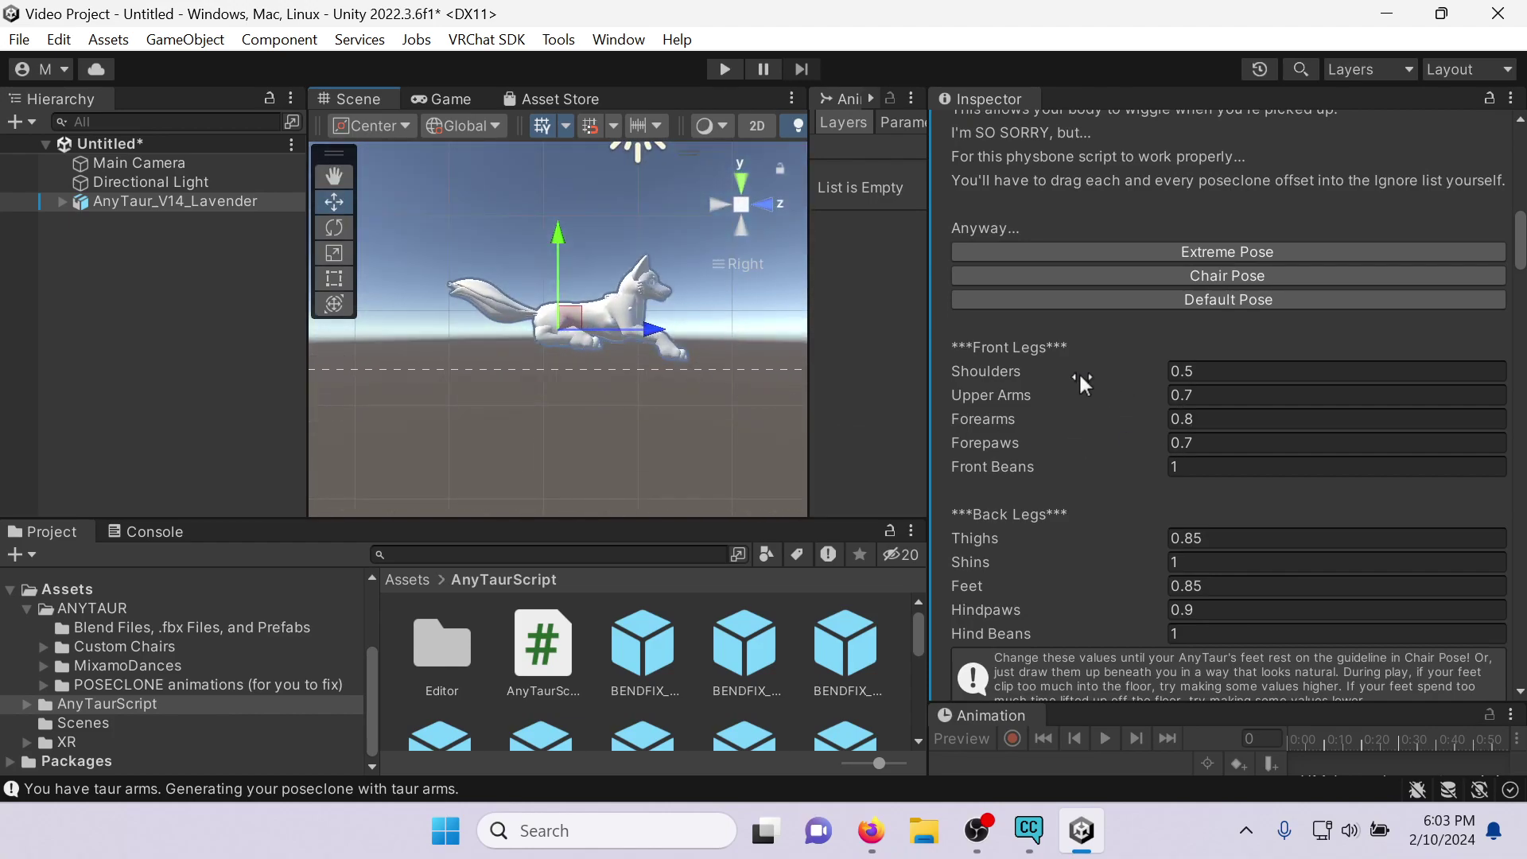
Set the front legs' Upper Arms, Forearms and Forepaws weights to 0.5.
scroll(1083, 373, down, 1)
click(1224, 330)
text(5)
click(1205, 354)
text(0.5)
click(1206, 378)
text(0.5)
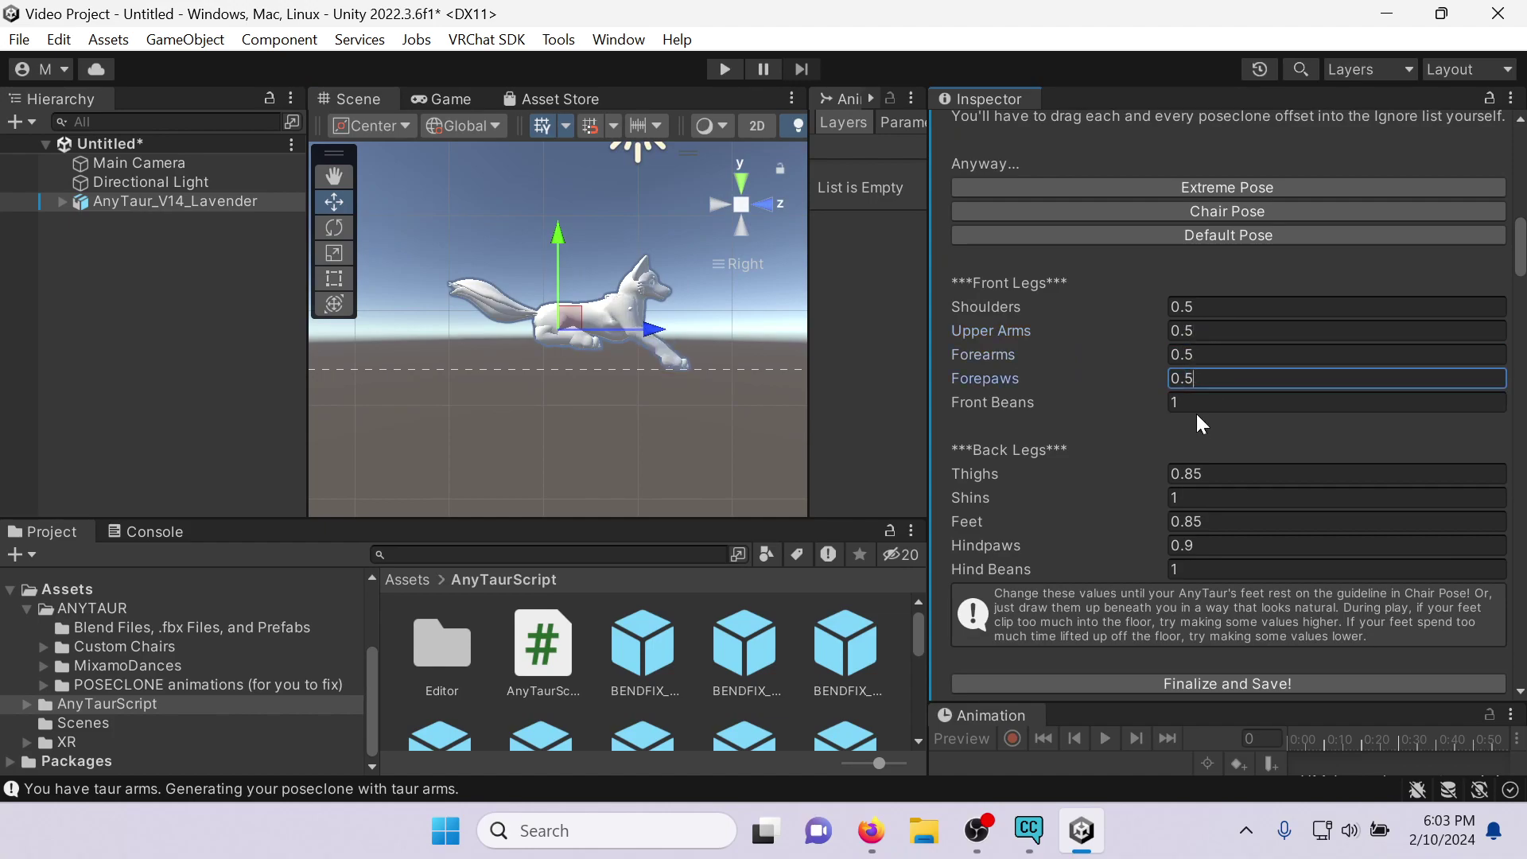
Set the back legs' Thighs, Shins, Feet and Hindpaws weights to 0.5.
click(1196, 475)
text(0.5)
click(1200, 494)
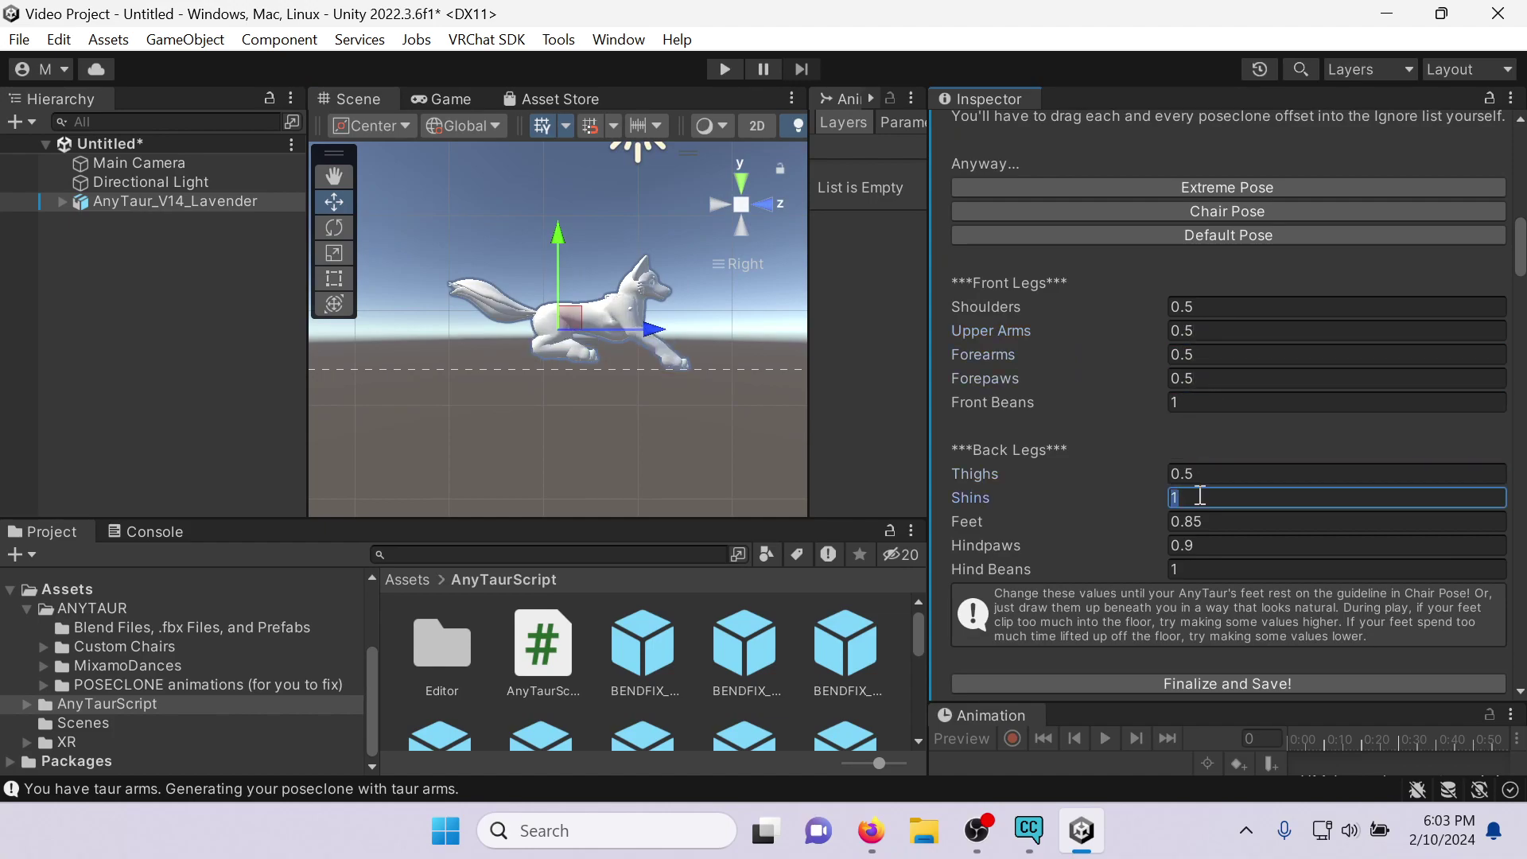
text(0.5)
click(1221, 521)
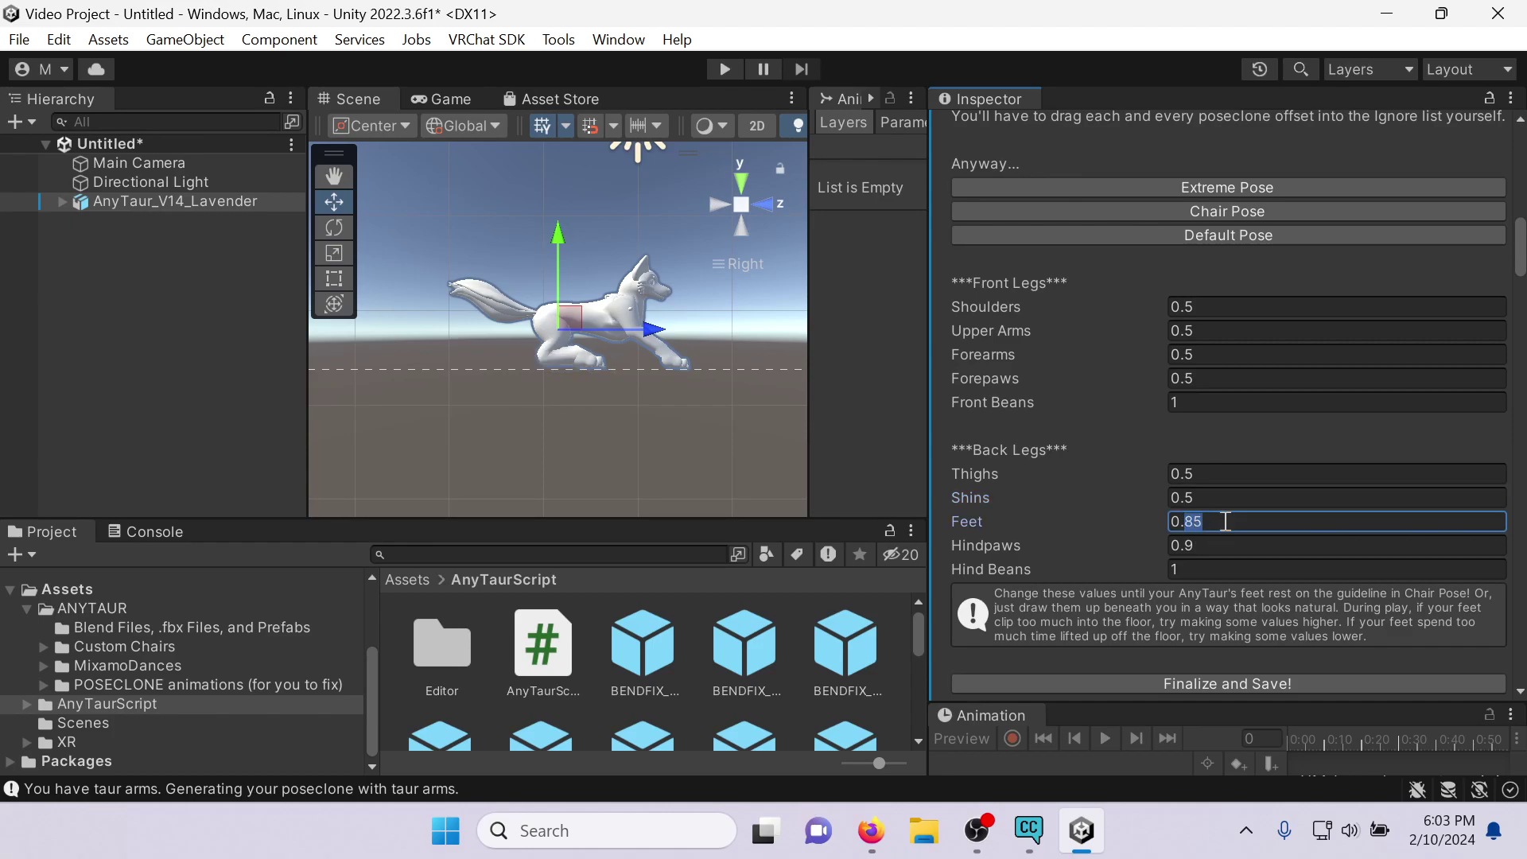
text(0.5)
click(1196, 545)
text(0.5)
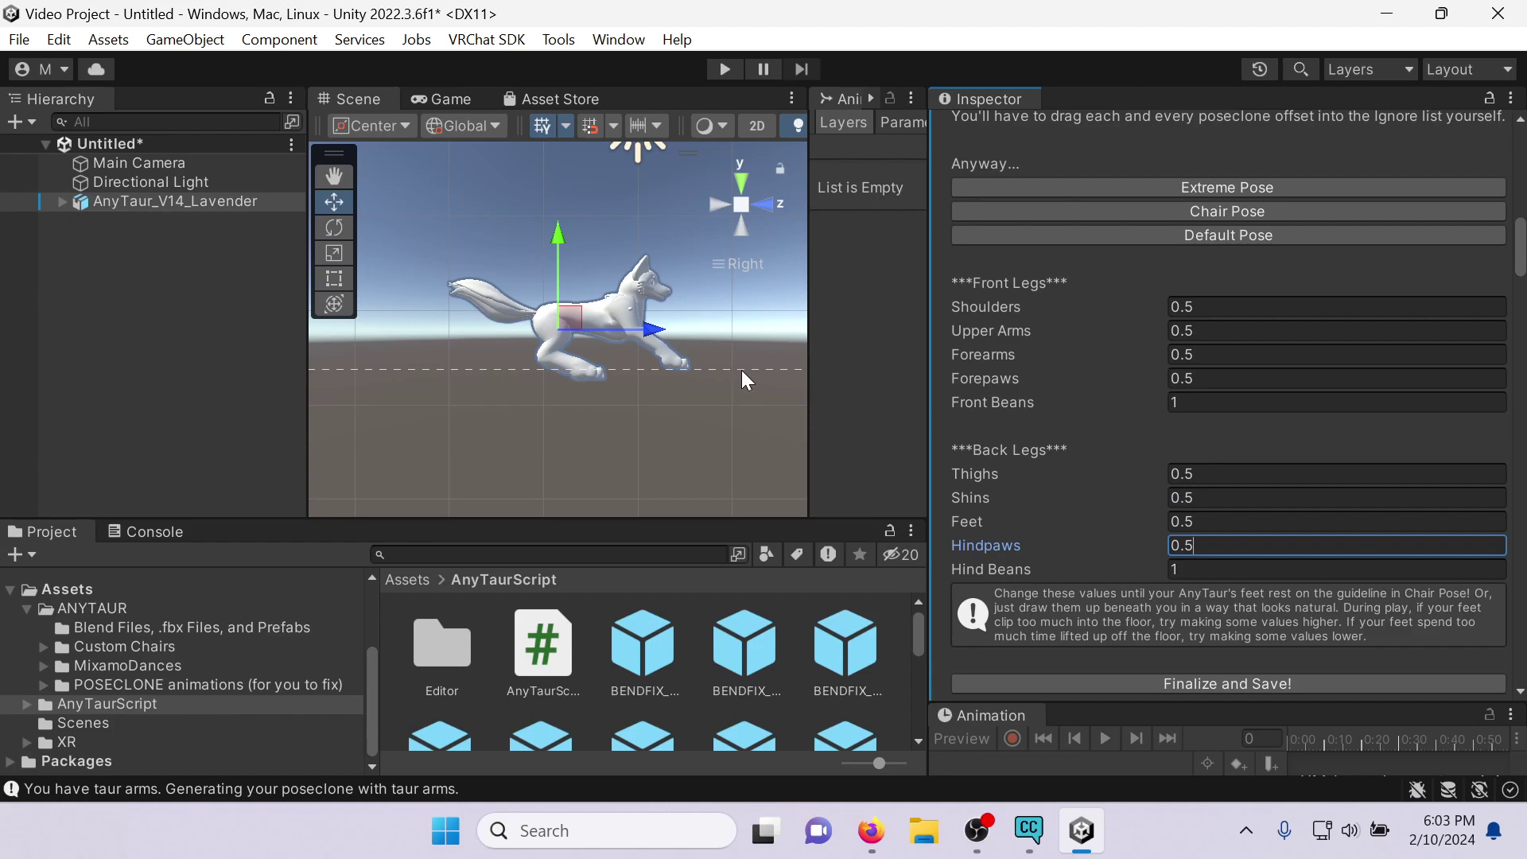
Try a different Shoulders weight on the front legs and set it back to 0.5.
click(1005, 303)
drag(1006, 299, 991, 300)
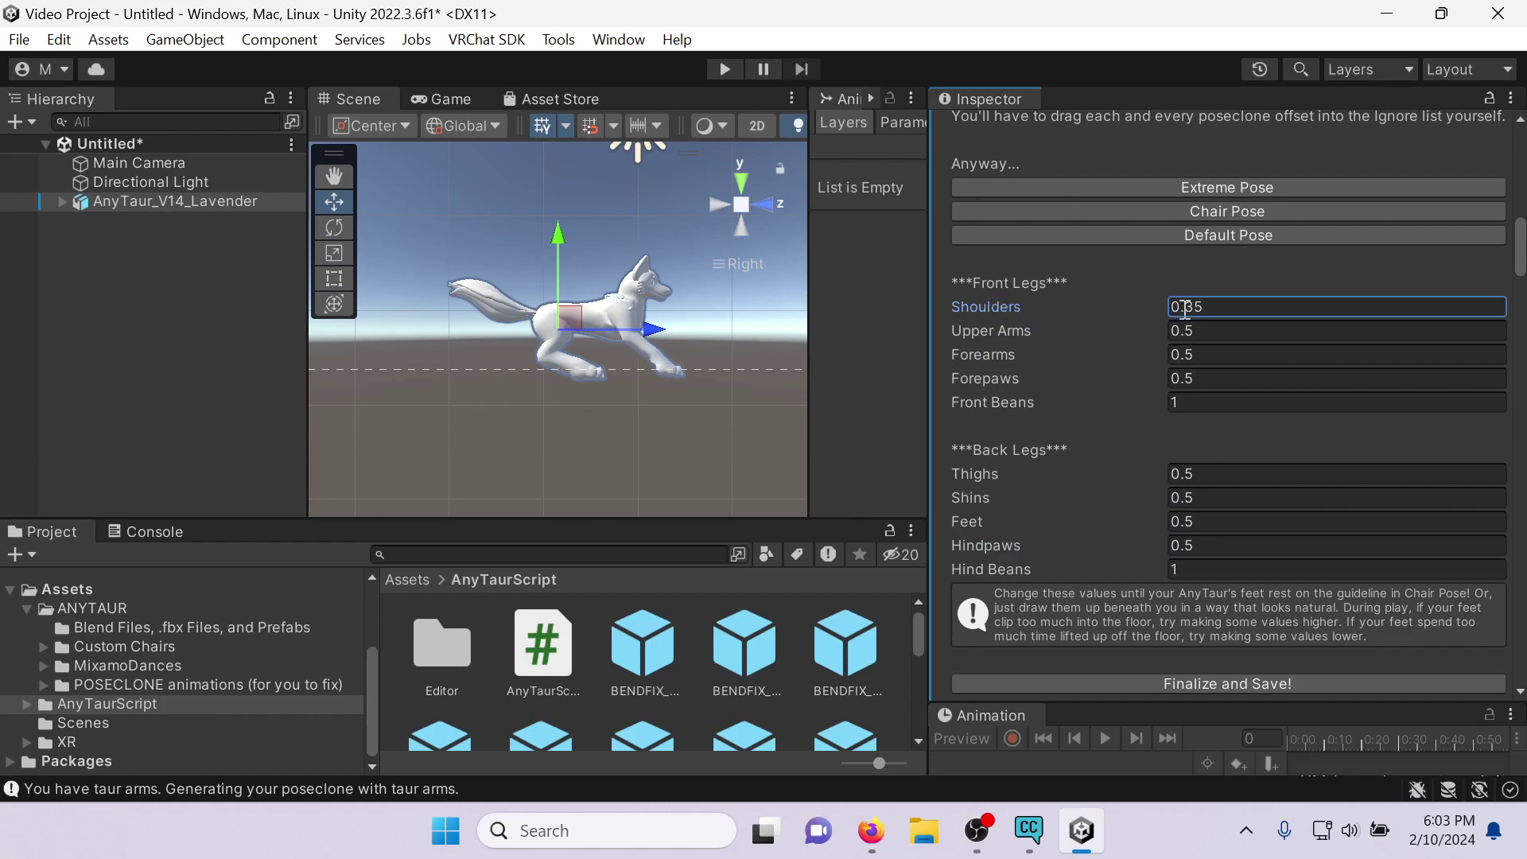
text(5)
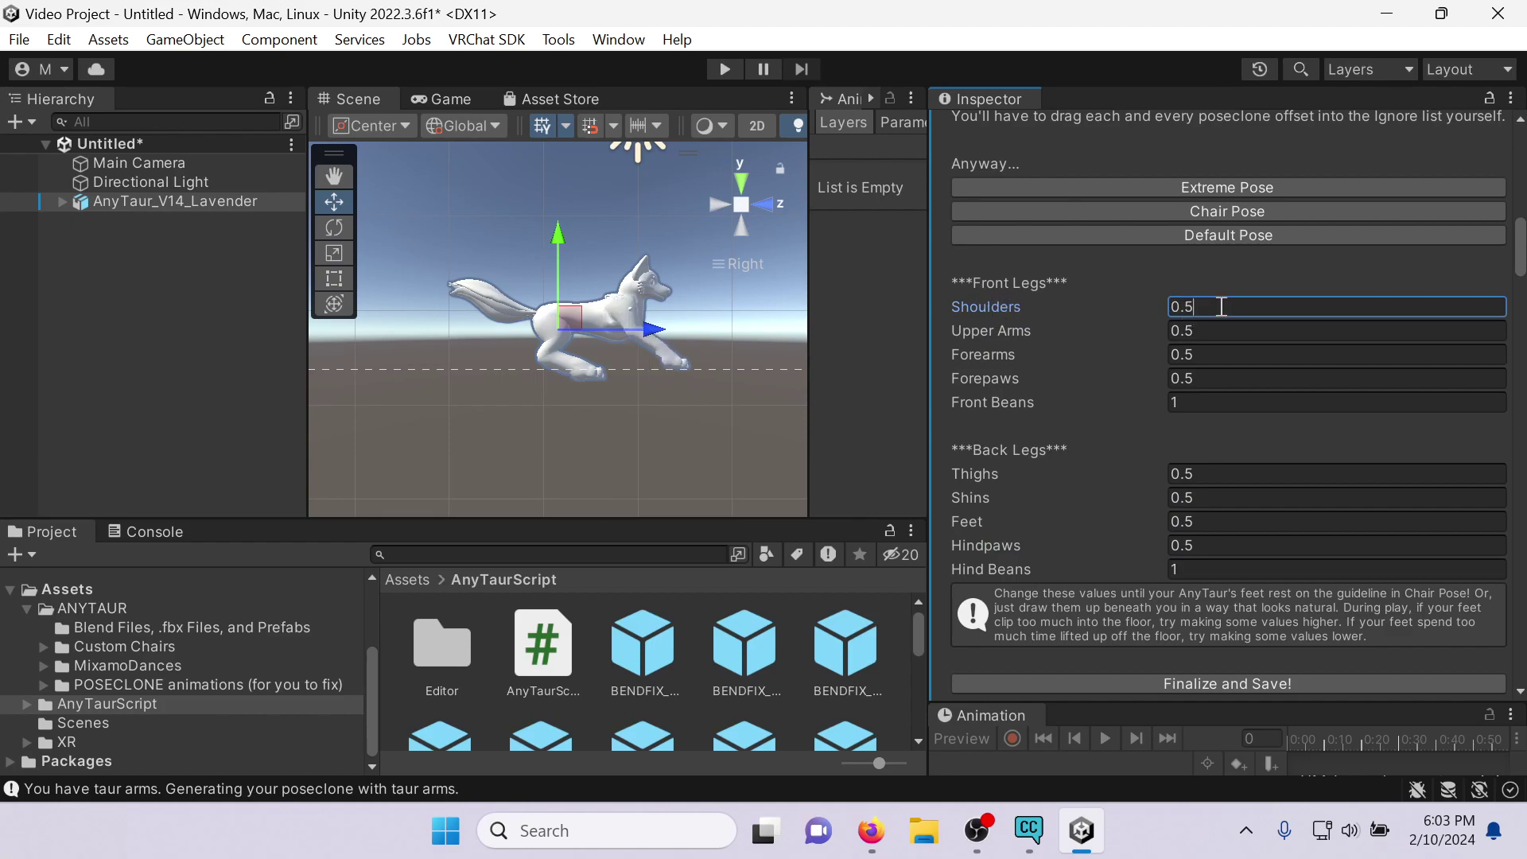
Set the front legs' Upper Arms weight to 1, Forearms to 0.64 and Forepaws to 0.8.
mouse_move(1019, 327)
mouse_down()
mouse_move(1002, 331)
mouse_move(1052, 326)
mouse_move(1010, 355)
mouse_up()
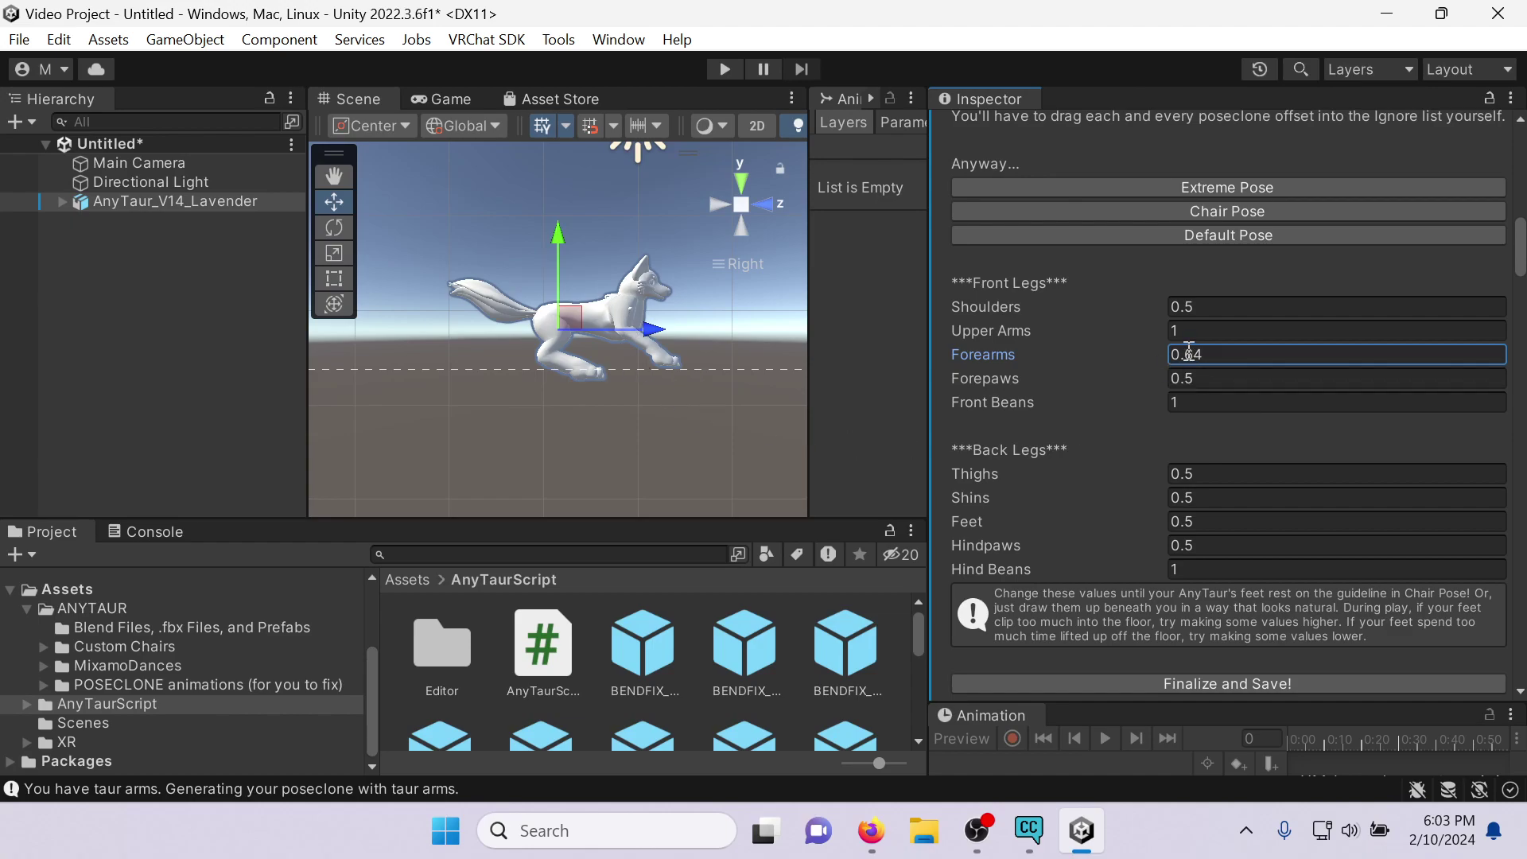
drag(995, 377, 1031, 378)
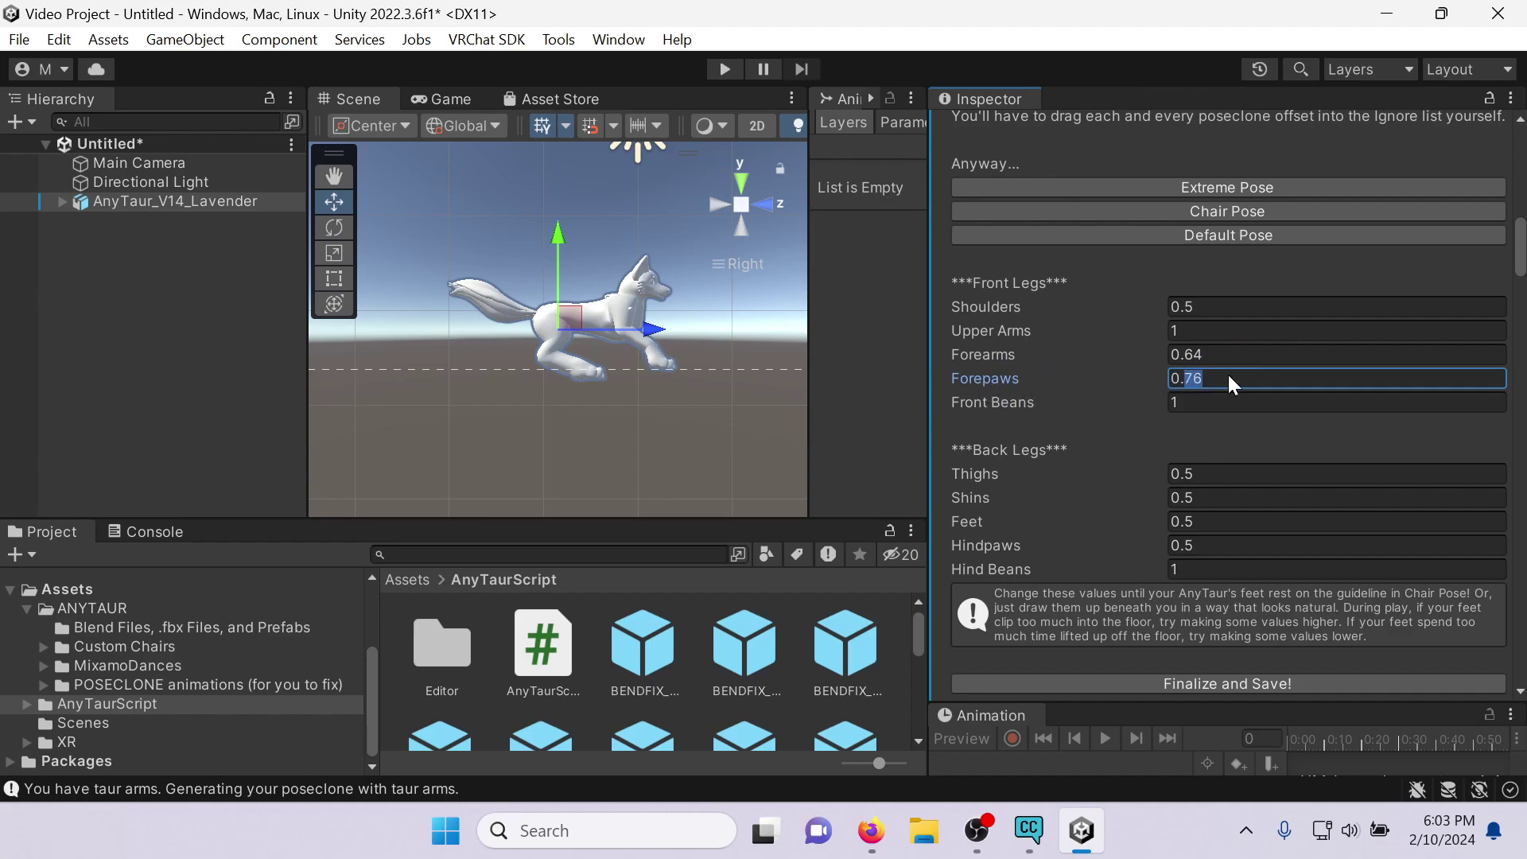
text(8)
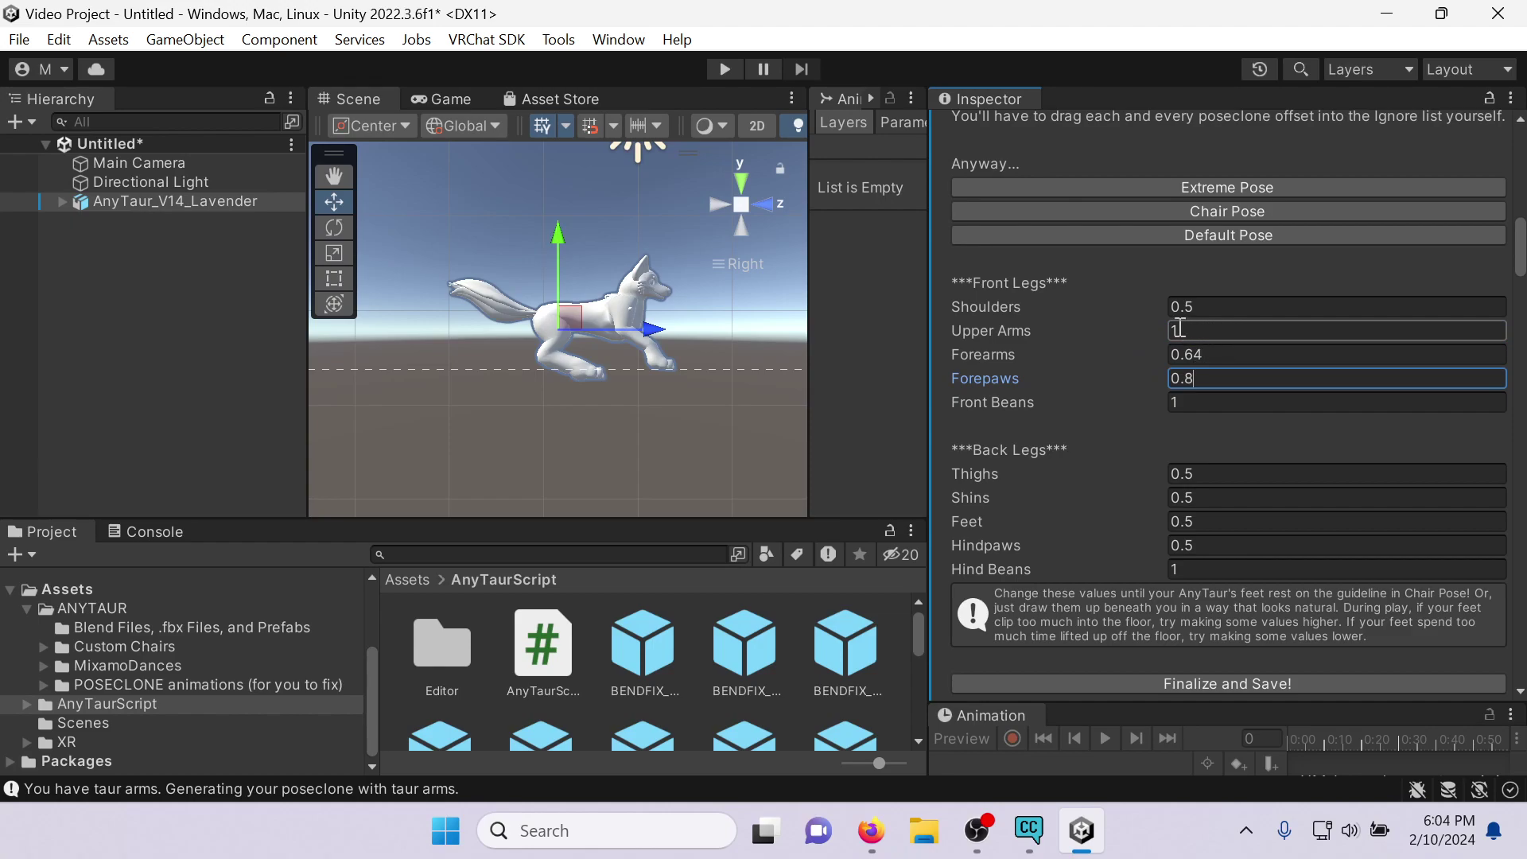
Refine the front legs by setting the Upper Arms weight to 0.8 and the Forearms weight to 0.7.
alt+drag(728, 340, 777, 421)
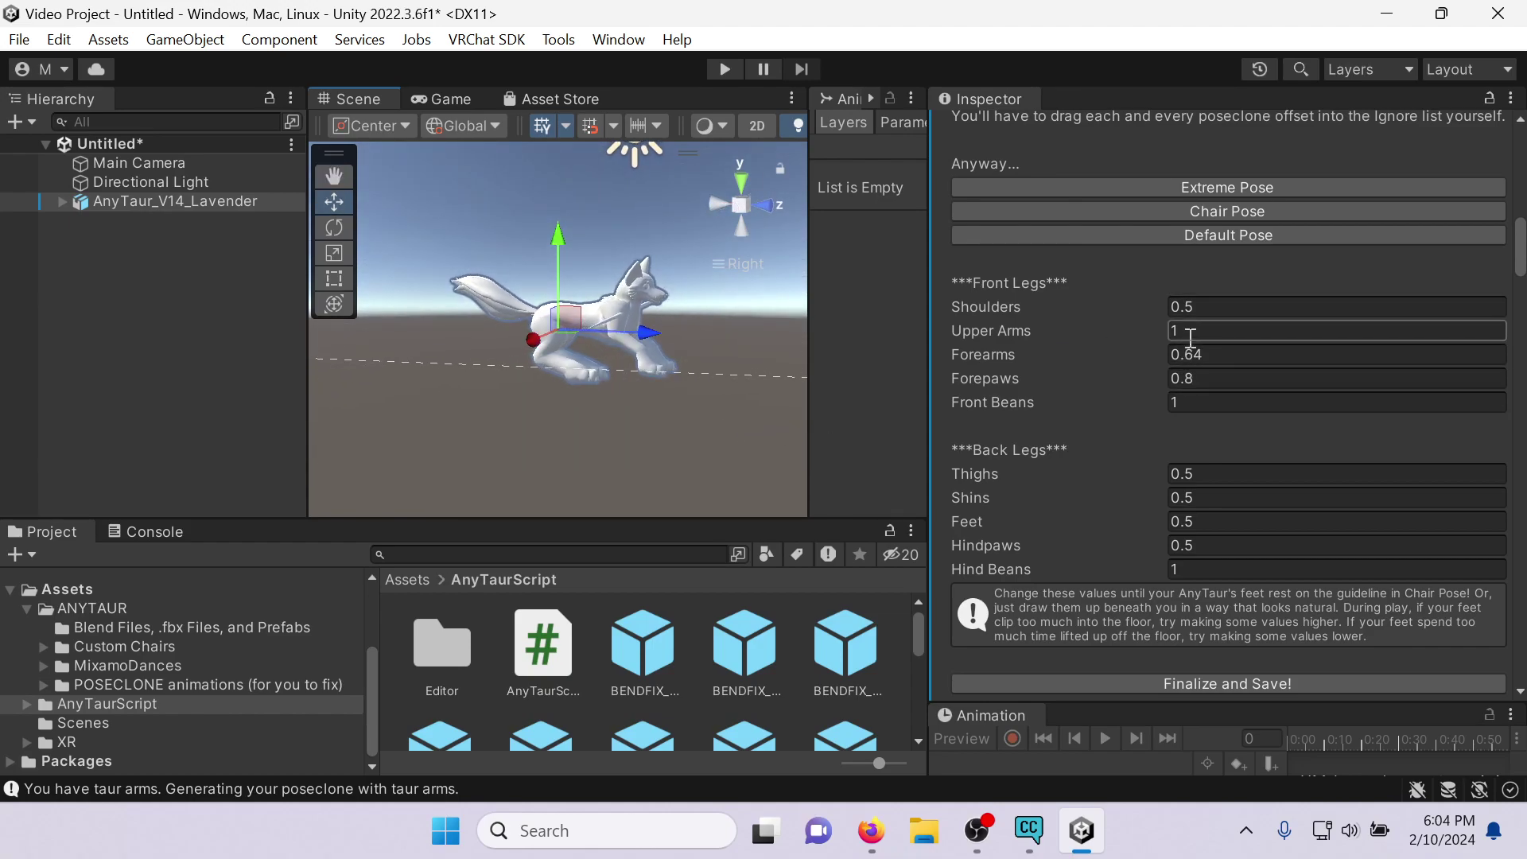
alt+drag(670, 394, 744, 371)
click(1262, 329)
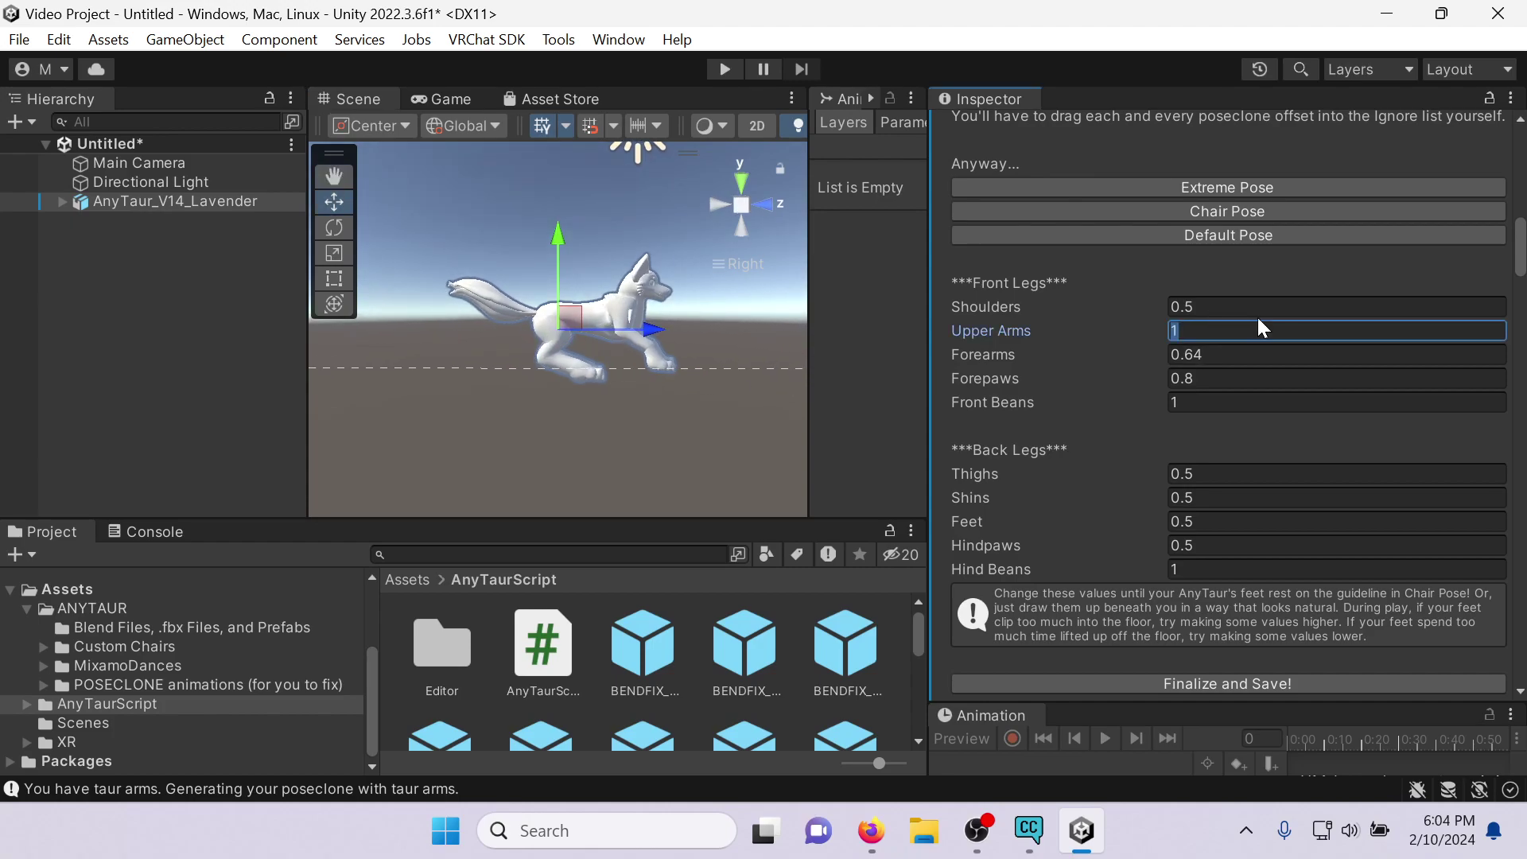
text(.8)
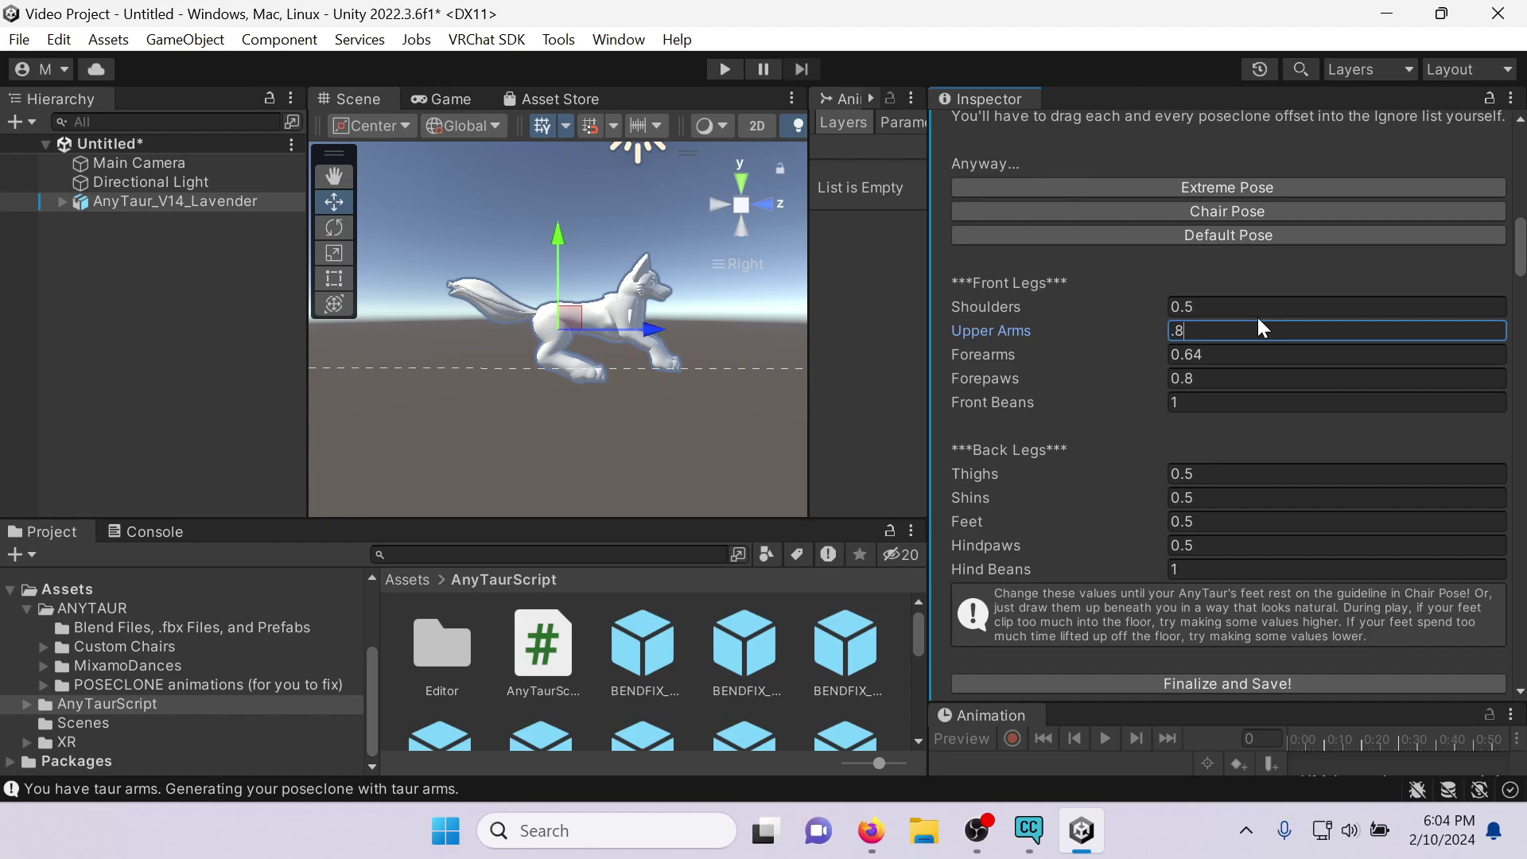
alt+drag(807, 327, 707, 342)
right_click(737, 256)
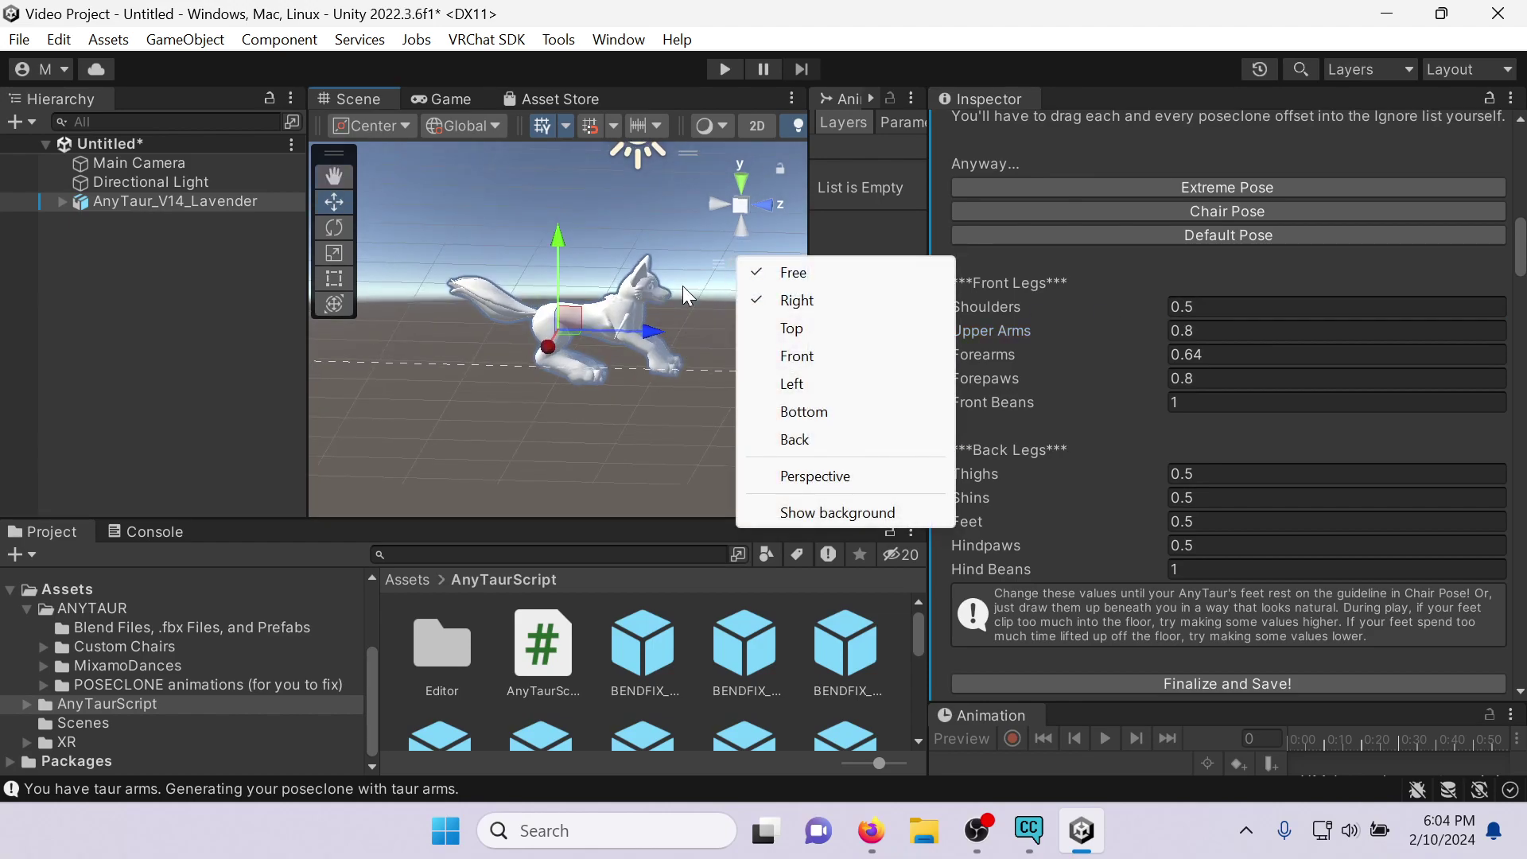
alt+drag(736, 256, 582, 440)
click(723, 215)
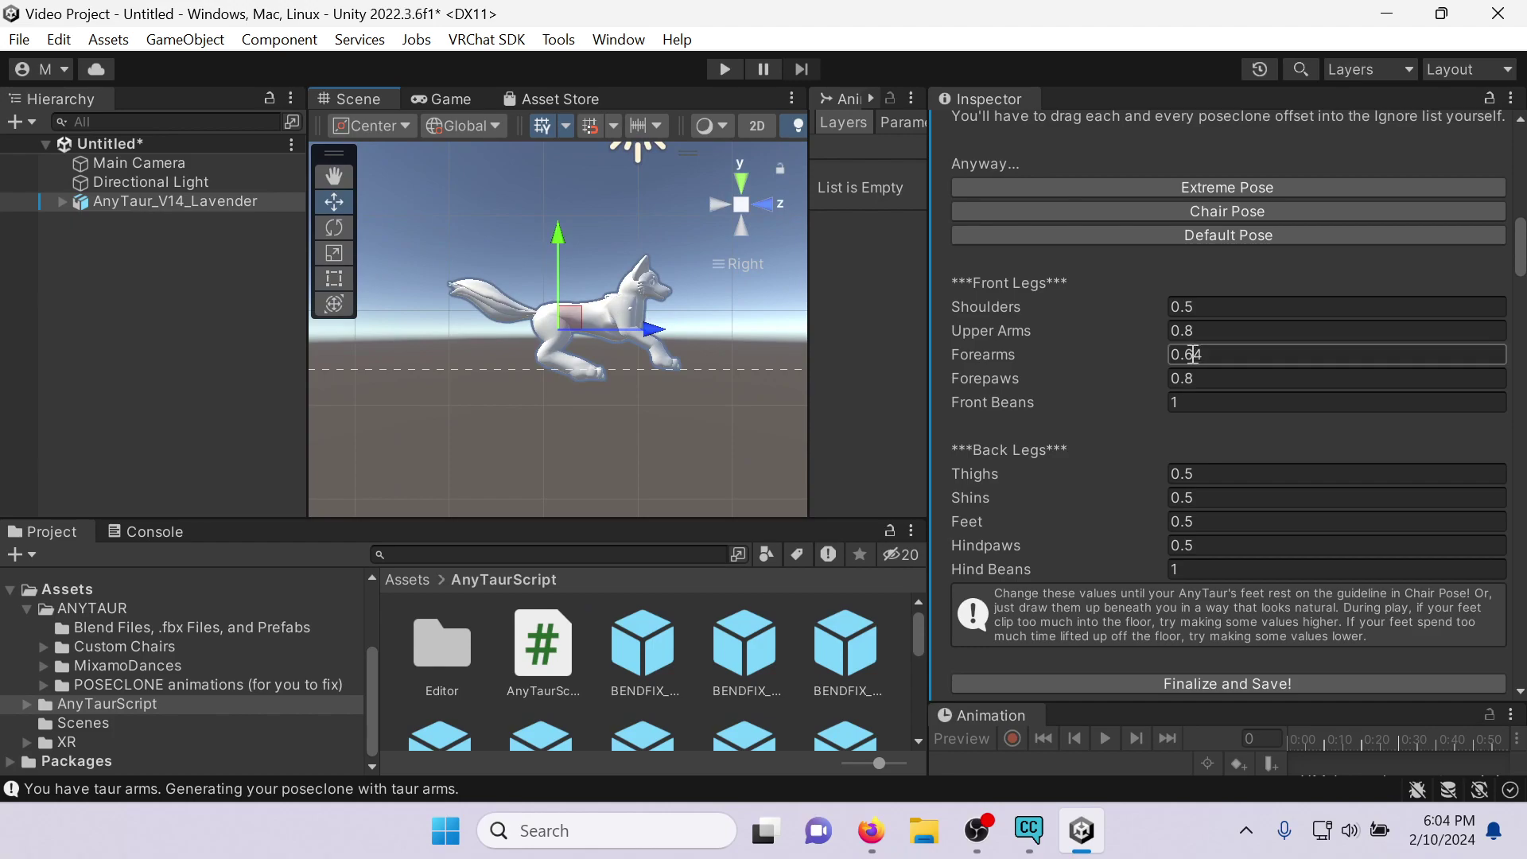
click(1136, 350)
text(7)
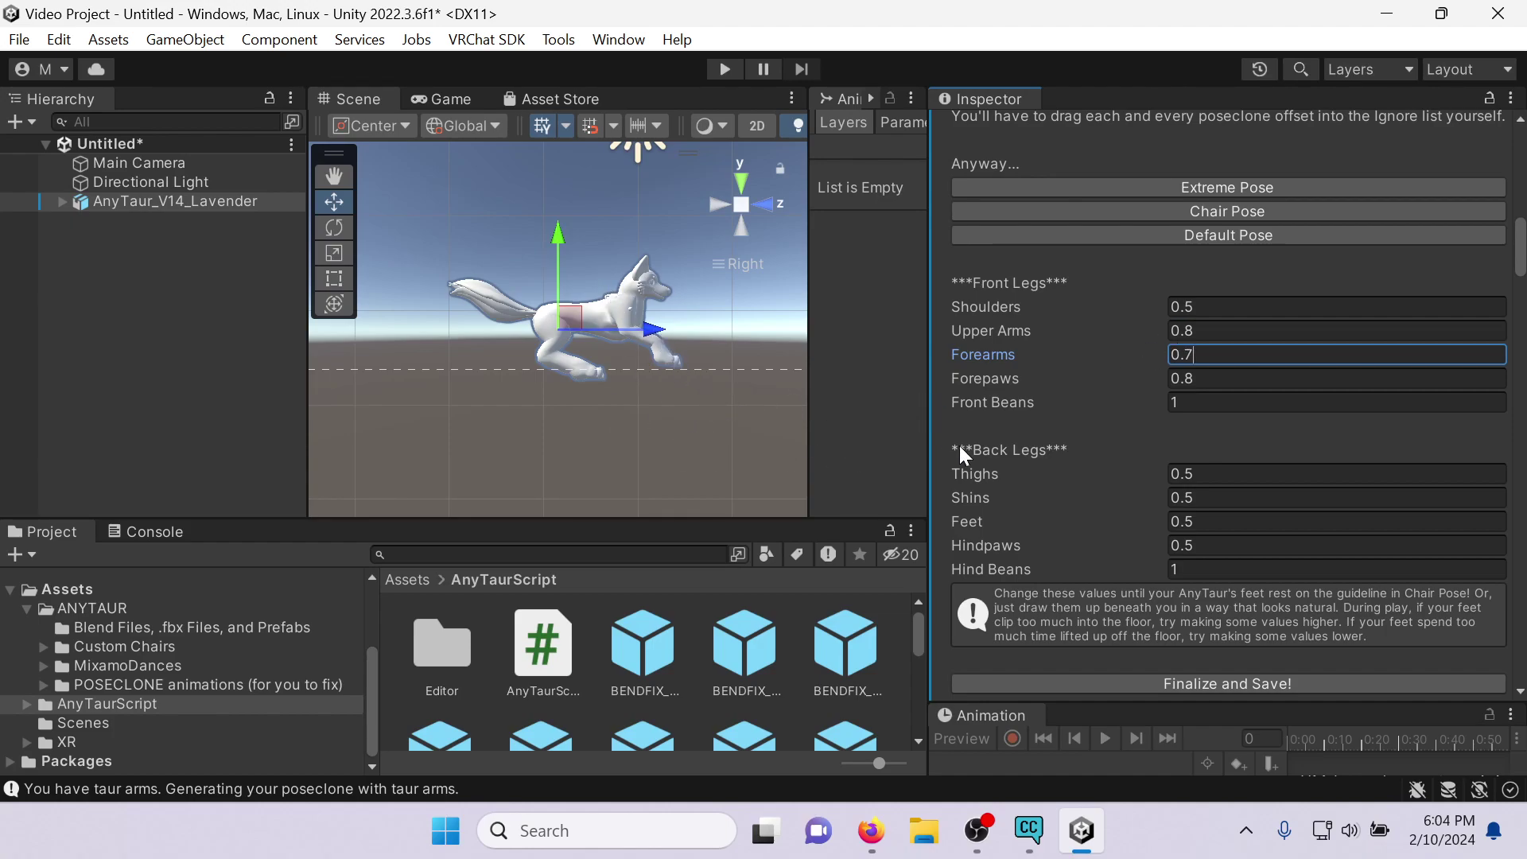
Set the back legs' Thighs weight to 0.8 and Shins weight to 0.7.
scroll(1272, 314, down, 3)
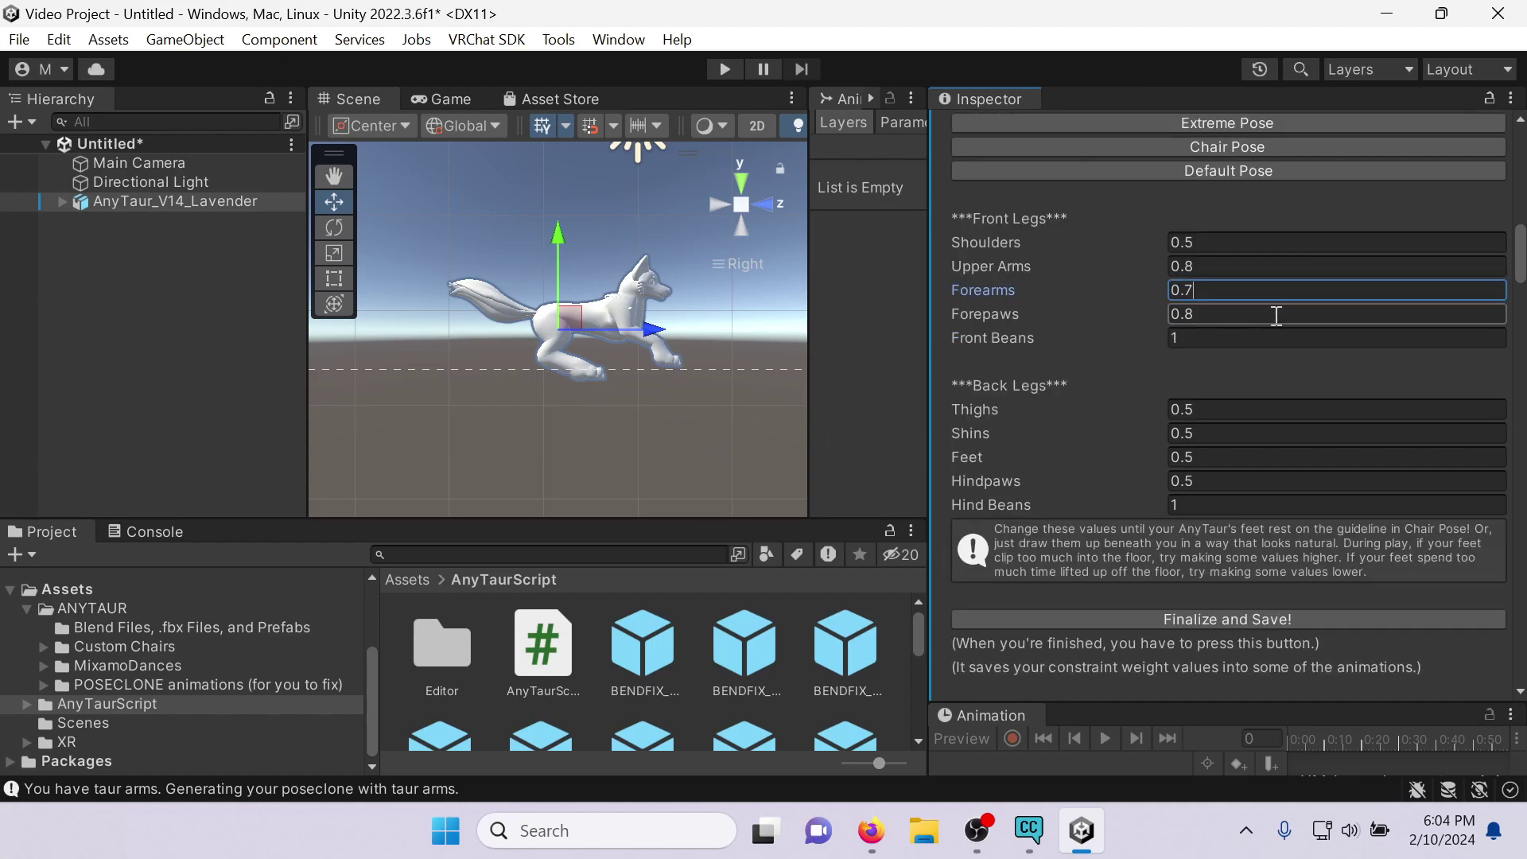
drag(992, 336, 1009, 335)
click(1238, 344)
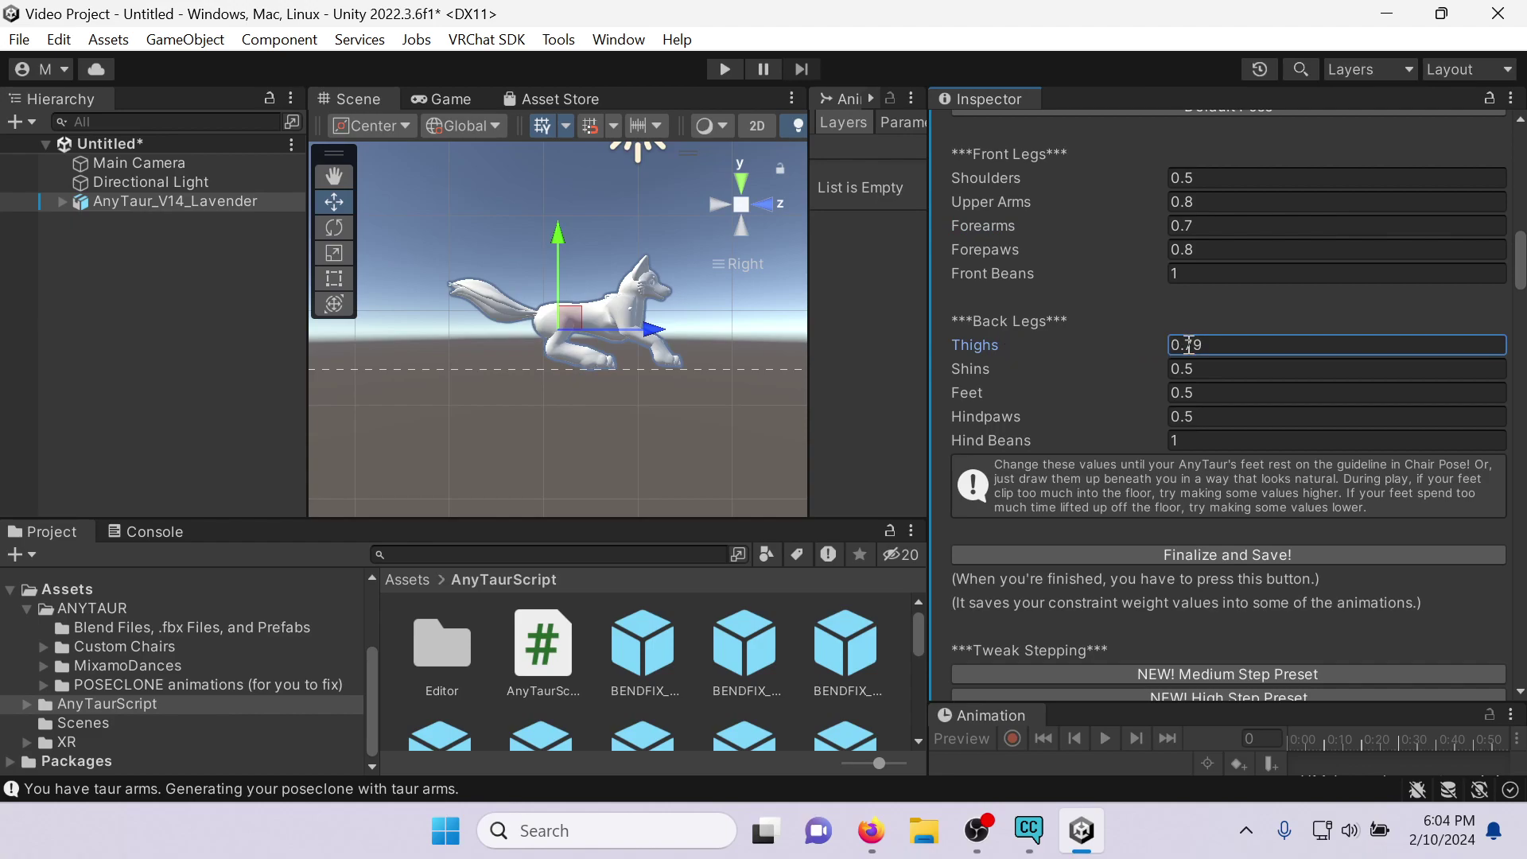
text(0.8)
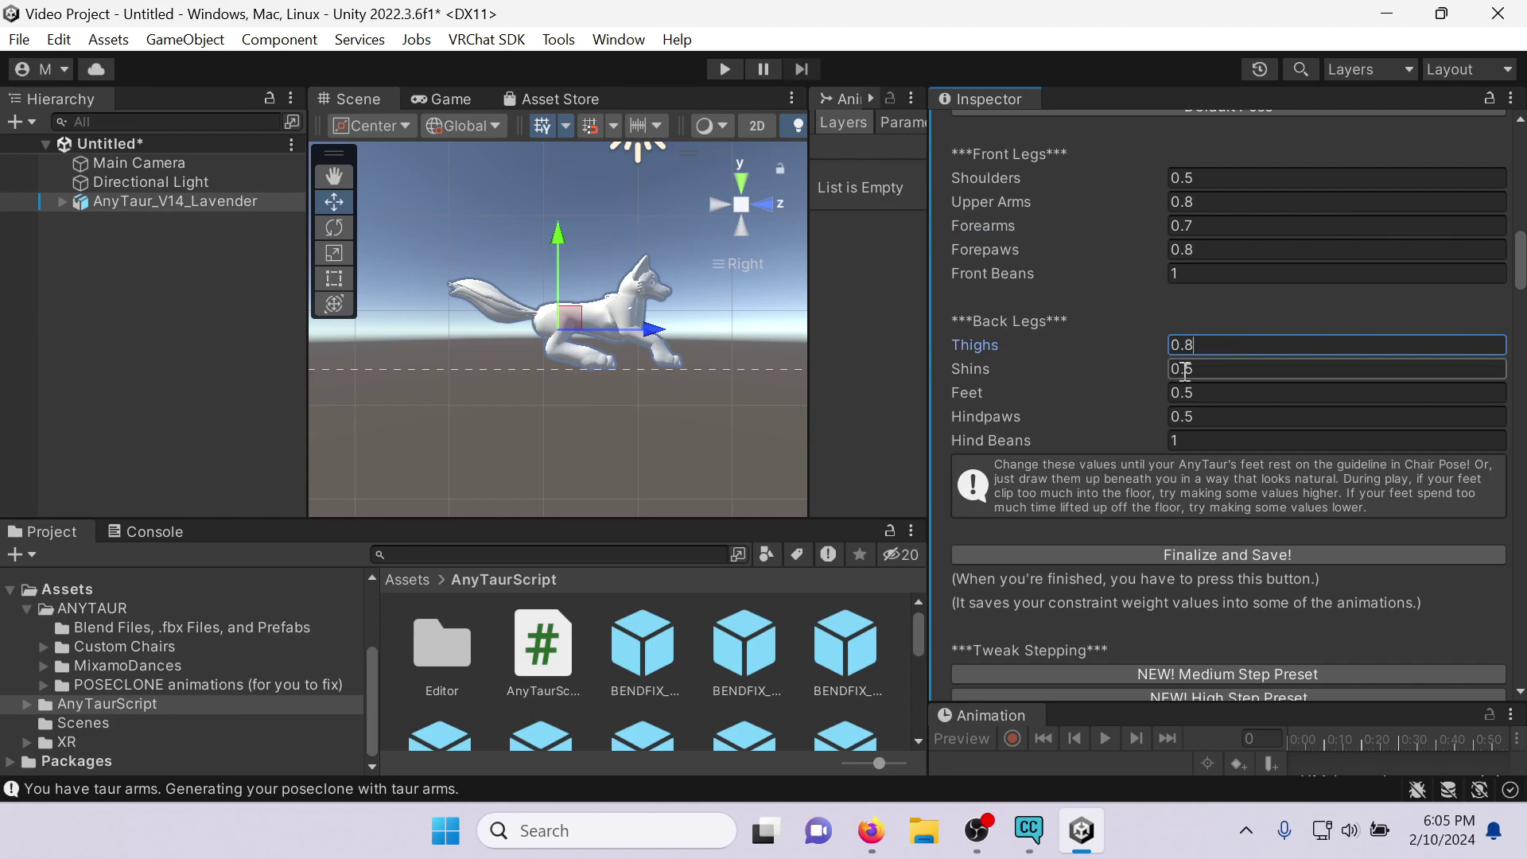
drag(1104, 370, 1116, 366)
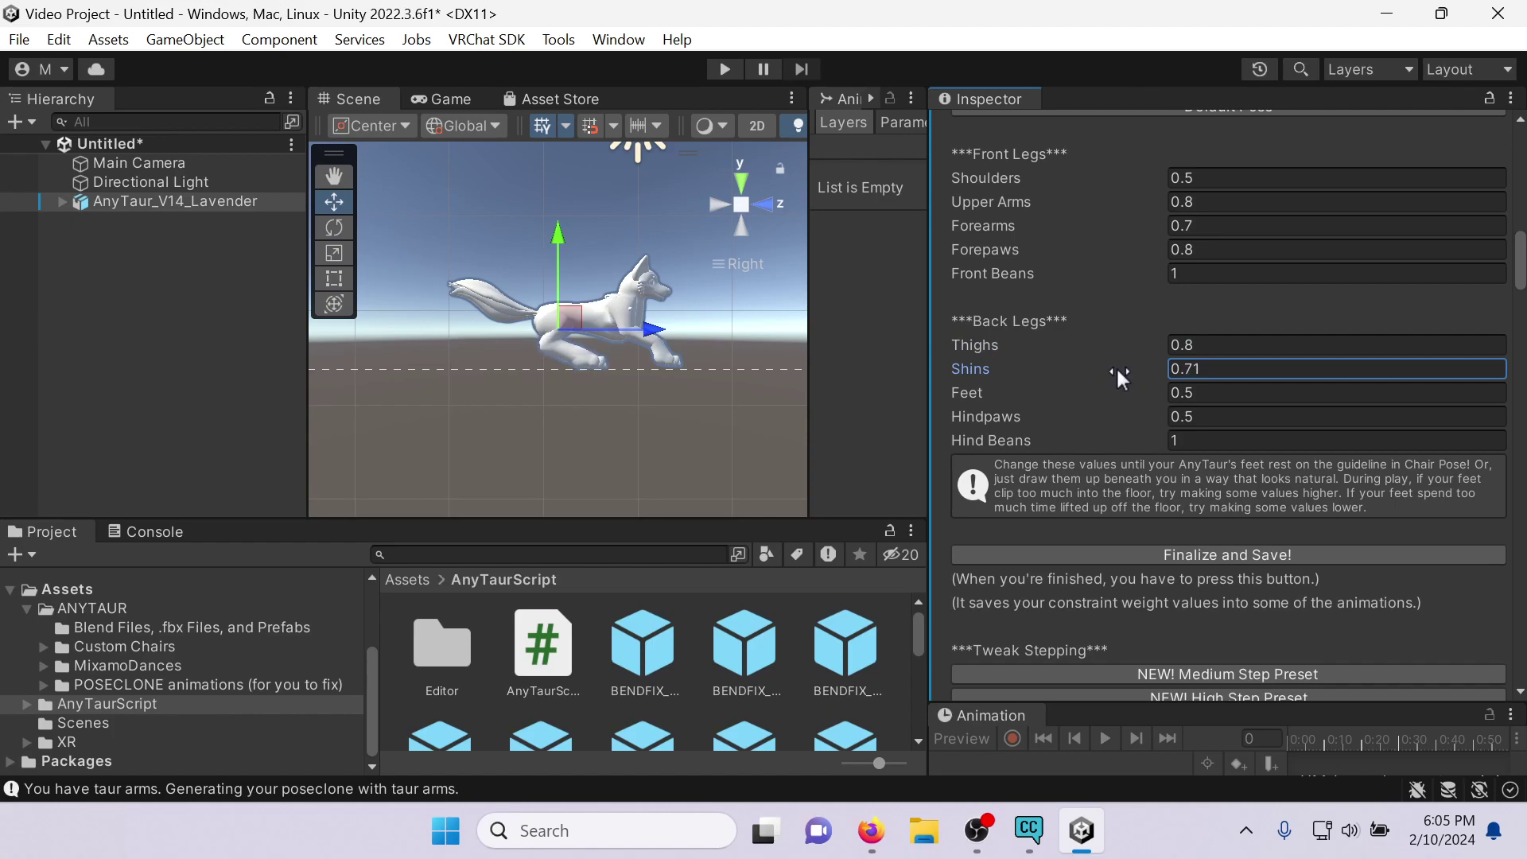
scroll(625, 338, up, 3)
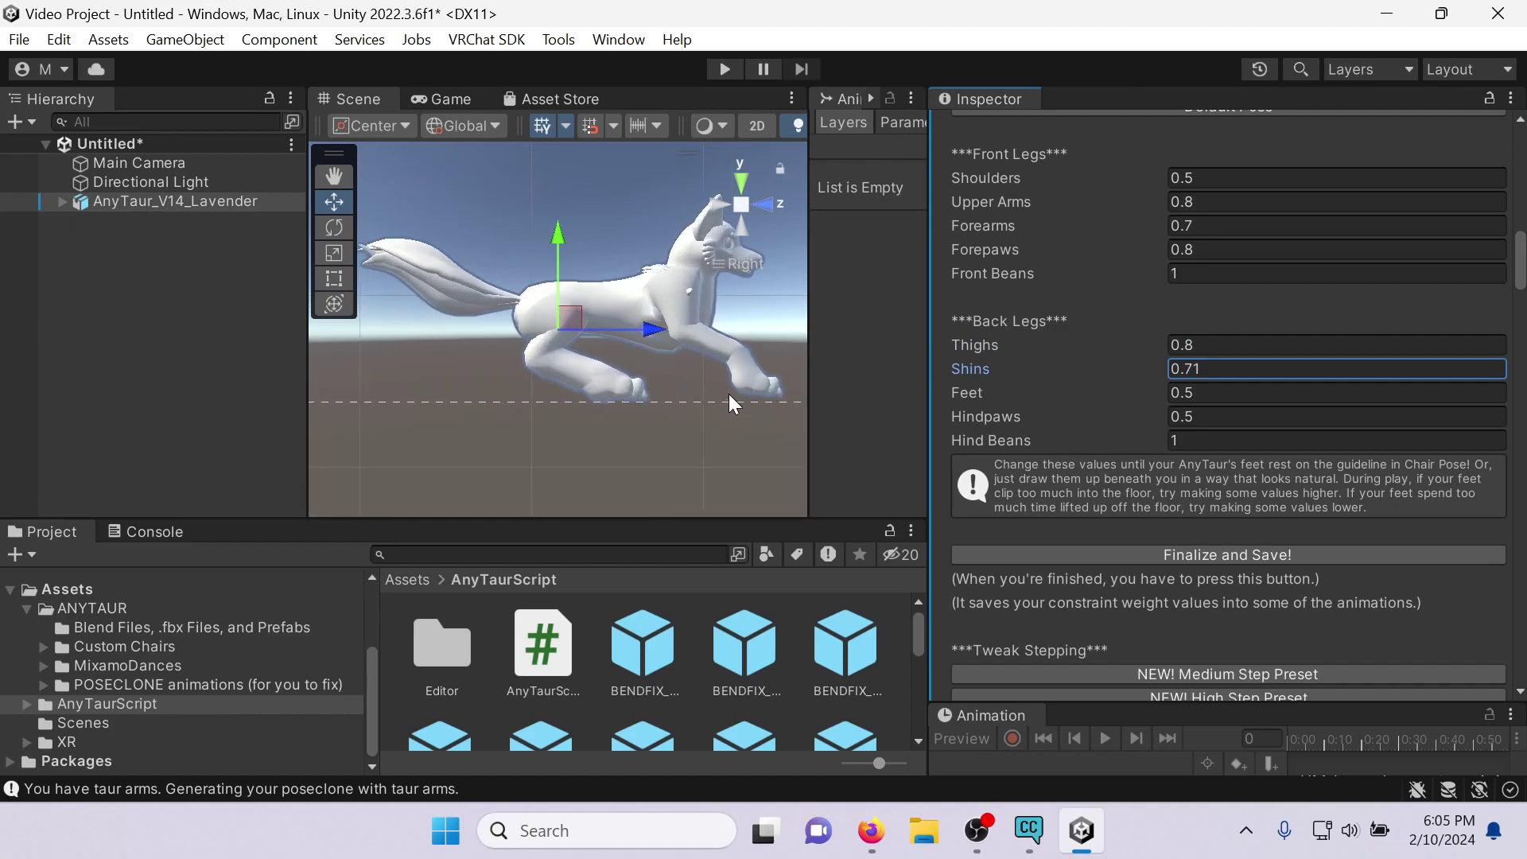
drag(1192, 368, 1204, 369)
key(BackSpace)
Set the back legs' Feet weight to 0.6 and Hindpaws weight to 0.9, and check the pose from an angle.
mouse_move(1002, 393)
mouse_down()
mouse_move(1033, 388)
mouse_move(1015, 388)
mouse_up()
drag(1185, 393, 1241, 397)
text(6)
key(Tab)
click(1193, 417)
text(9)
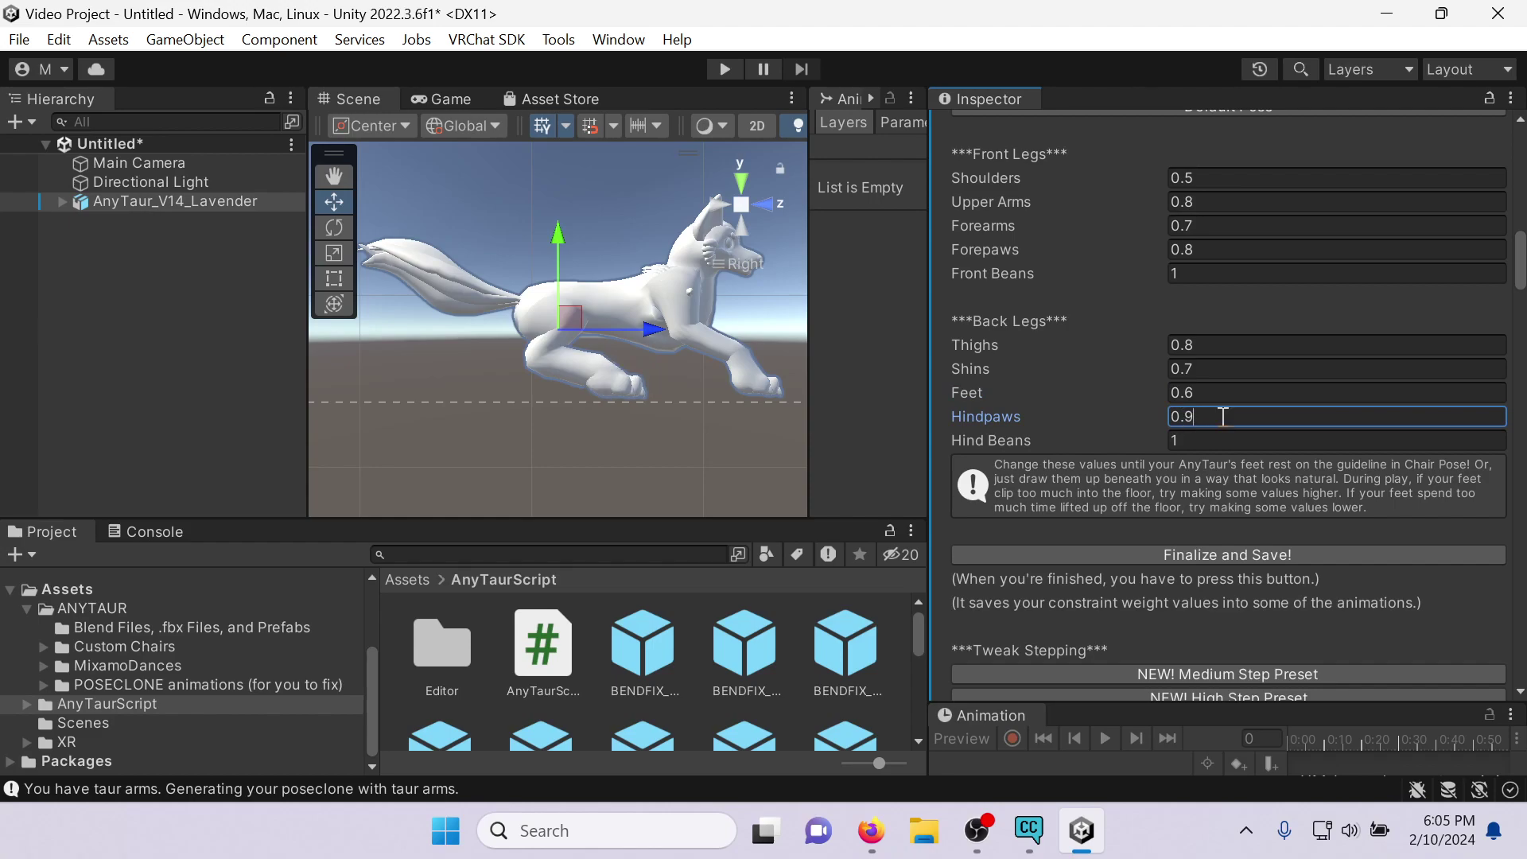
click(1210, 439)
alt+drag(730, 381, 530, 458)
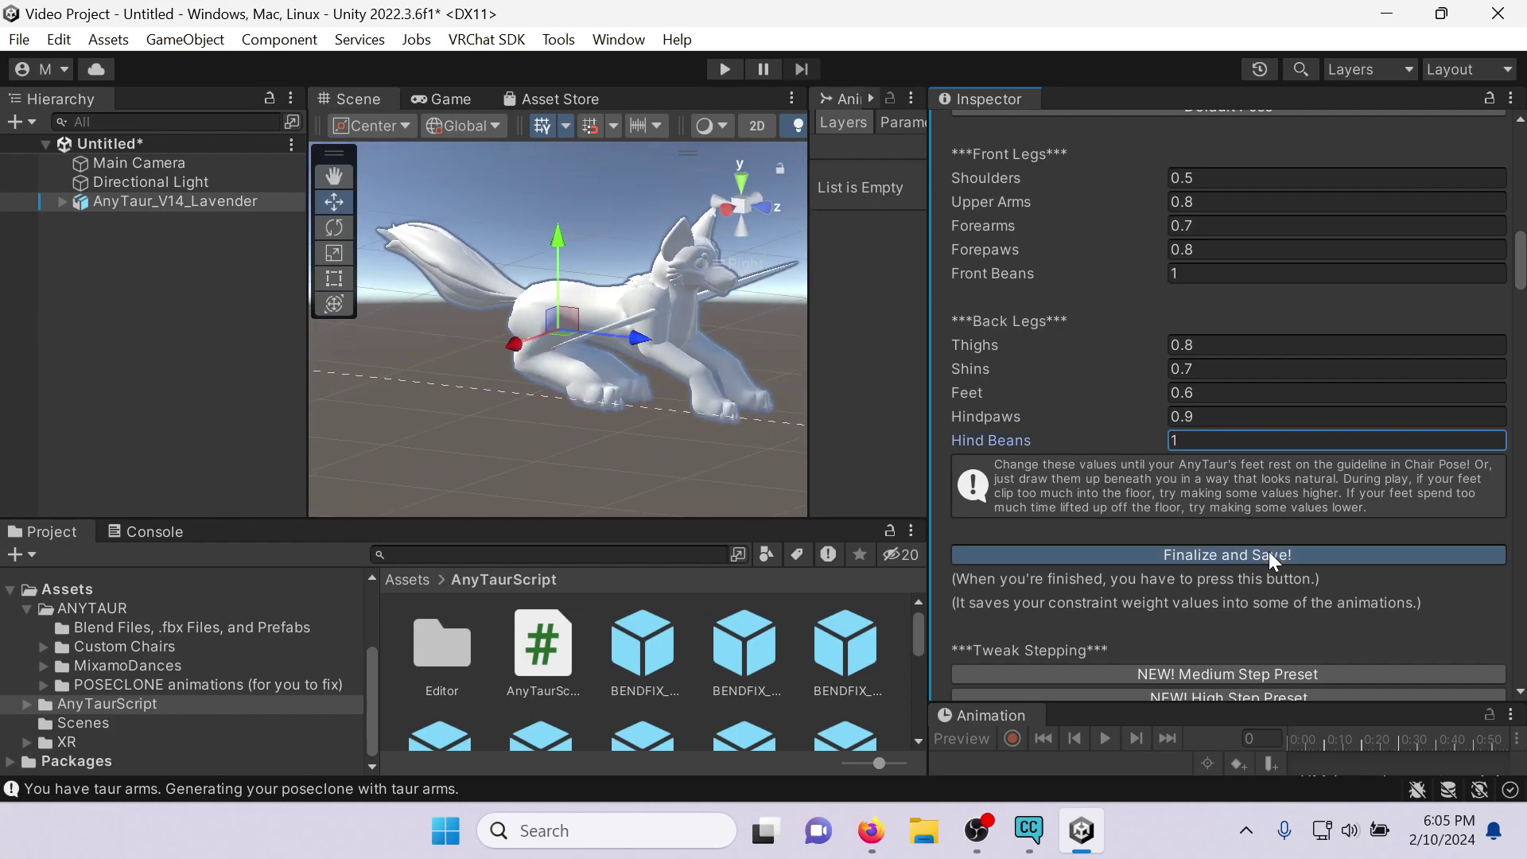
Examine the script's constraint setup, pose, leg weight, Finalize and Save, and Tweak Stepping sections.
scroll(1310, 470, down, 2)
scroll(1309, 465, down, 8)
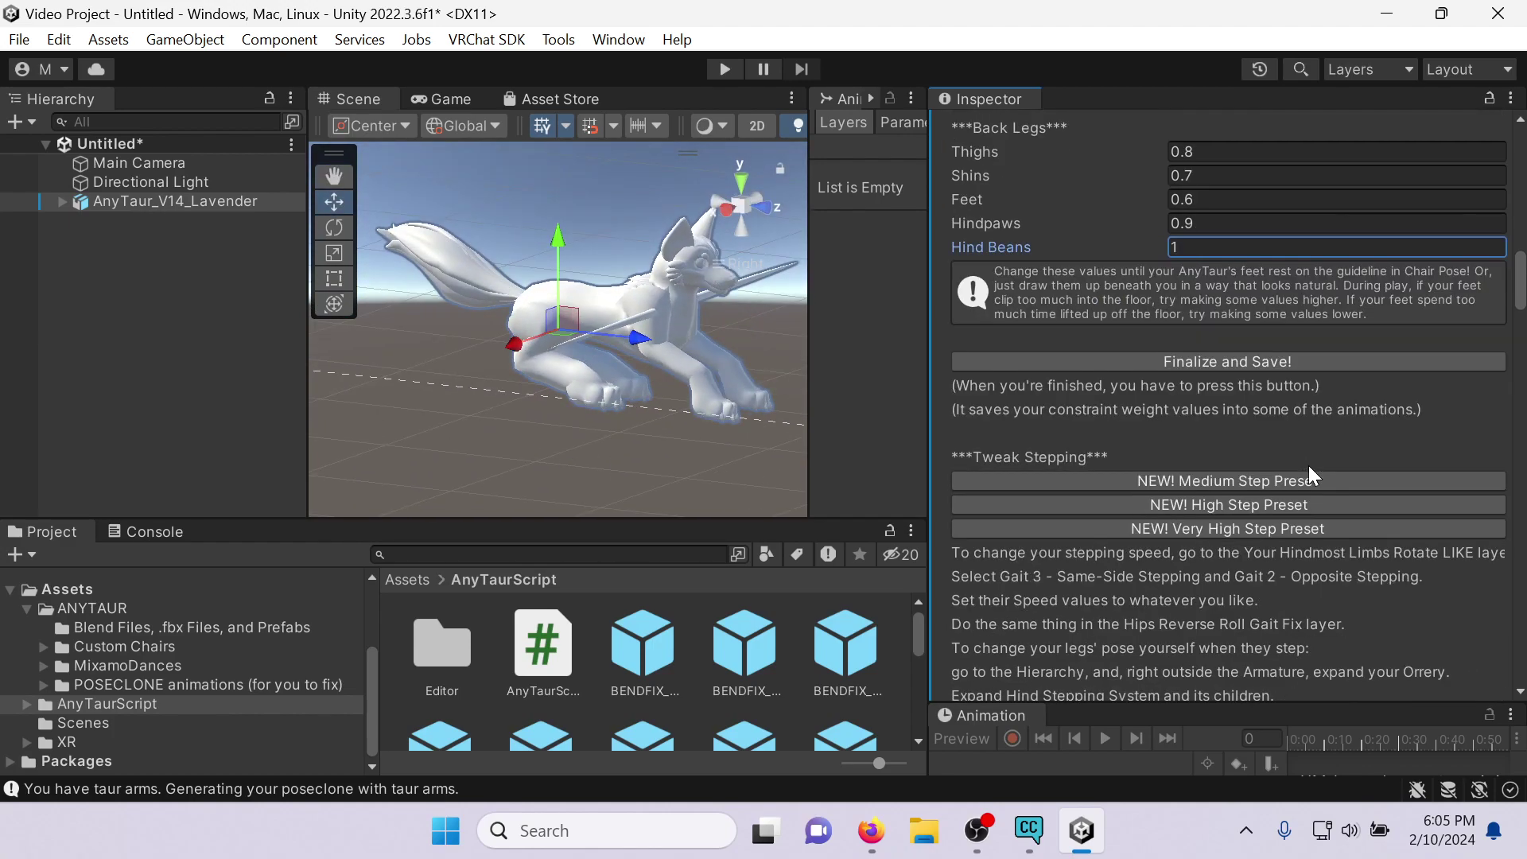
scroll(1310, 461, up, 10)
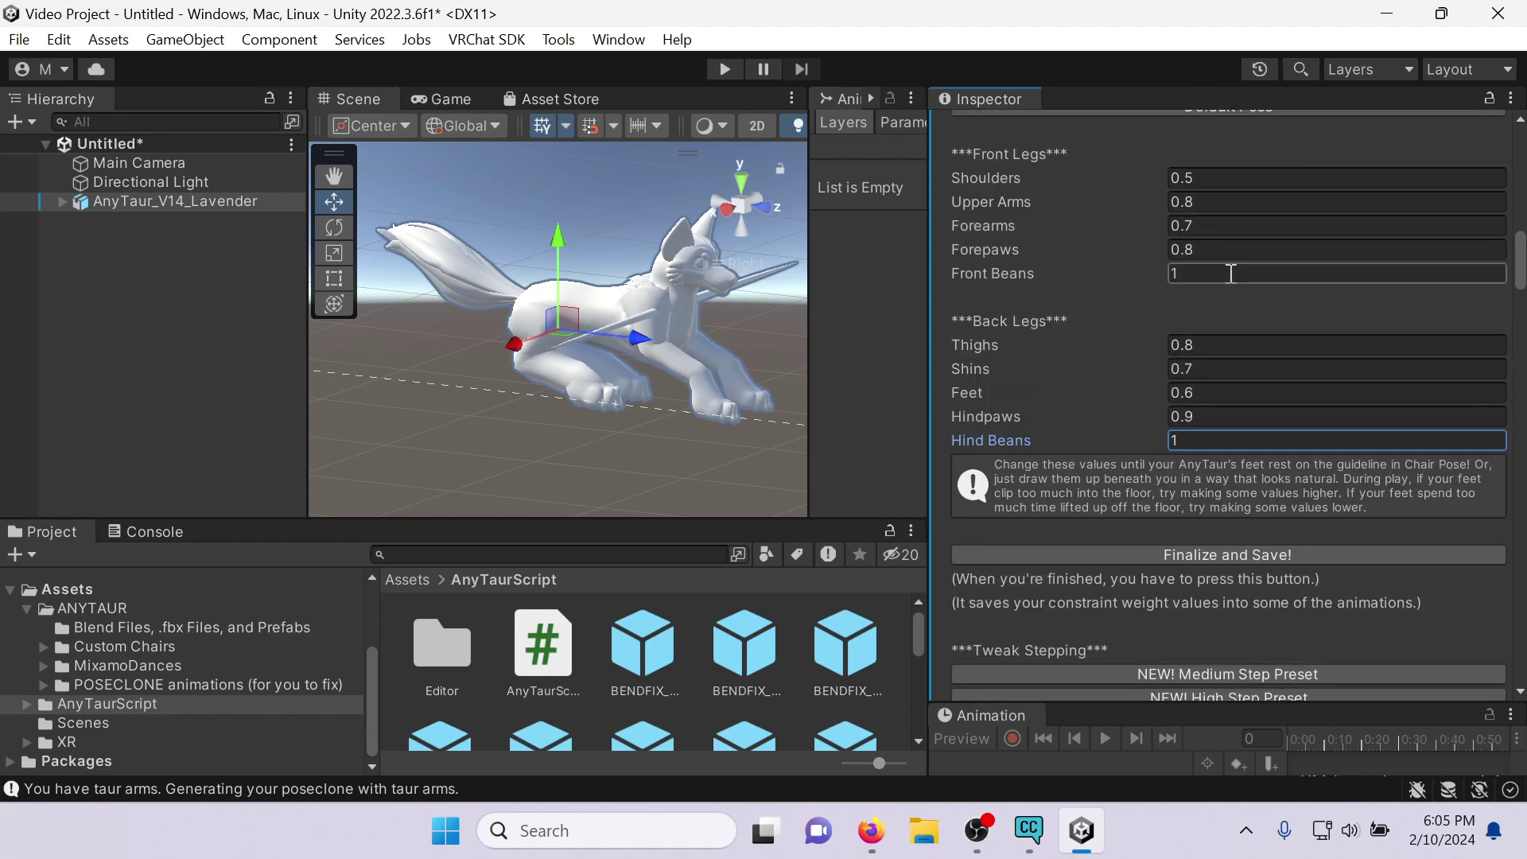
scroll(1167, 458, up, 4)
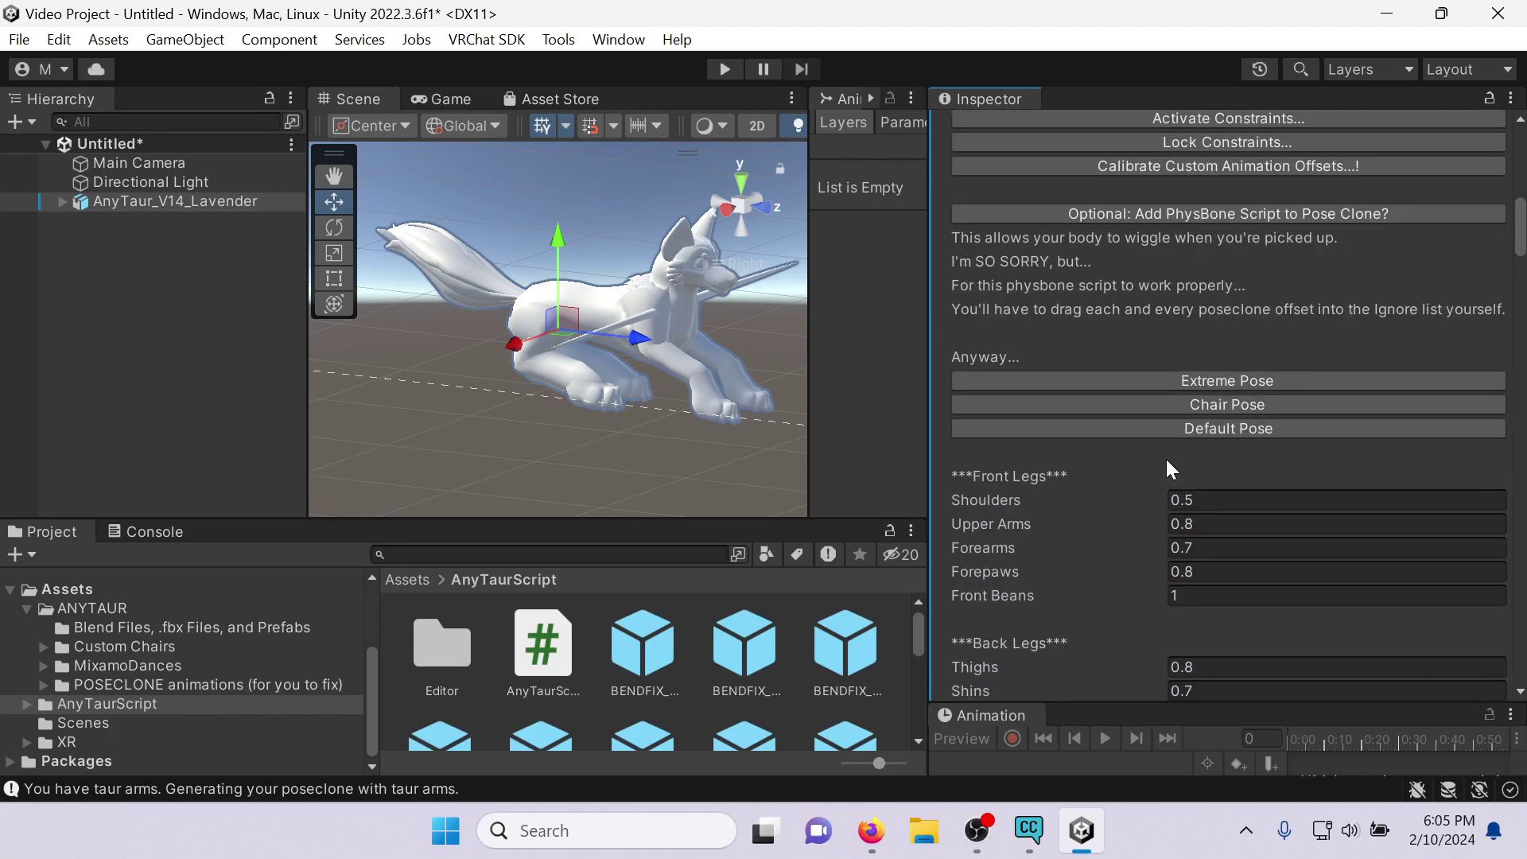
scroll(1252, 286, up, 6)
scroll(1251, 283, down, 1)
scroll(1248, 279, down, 5)
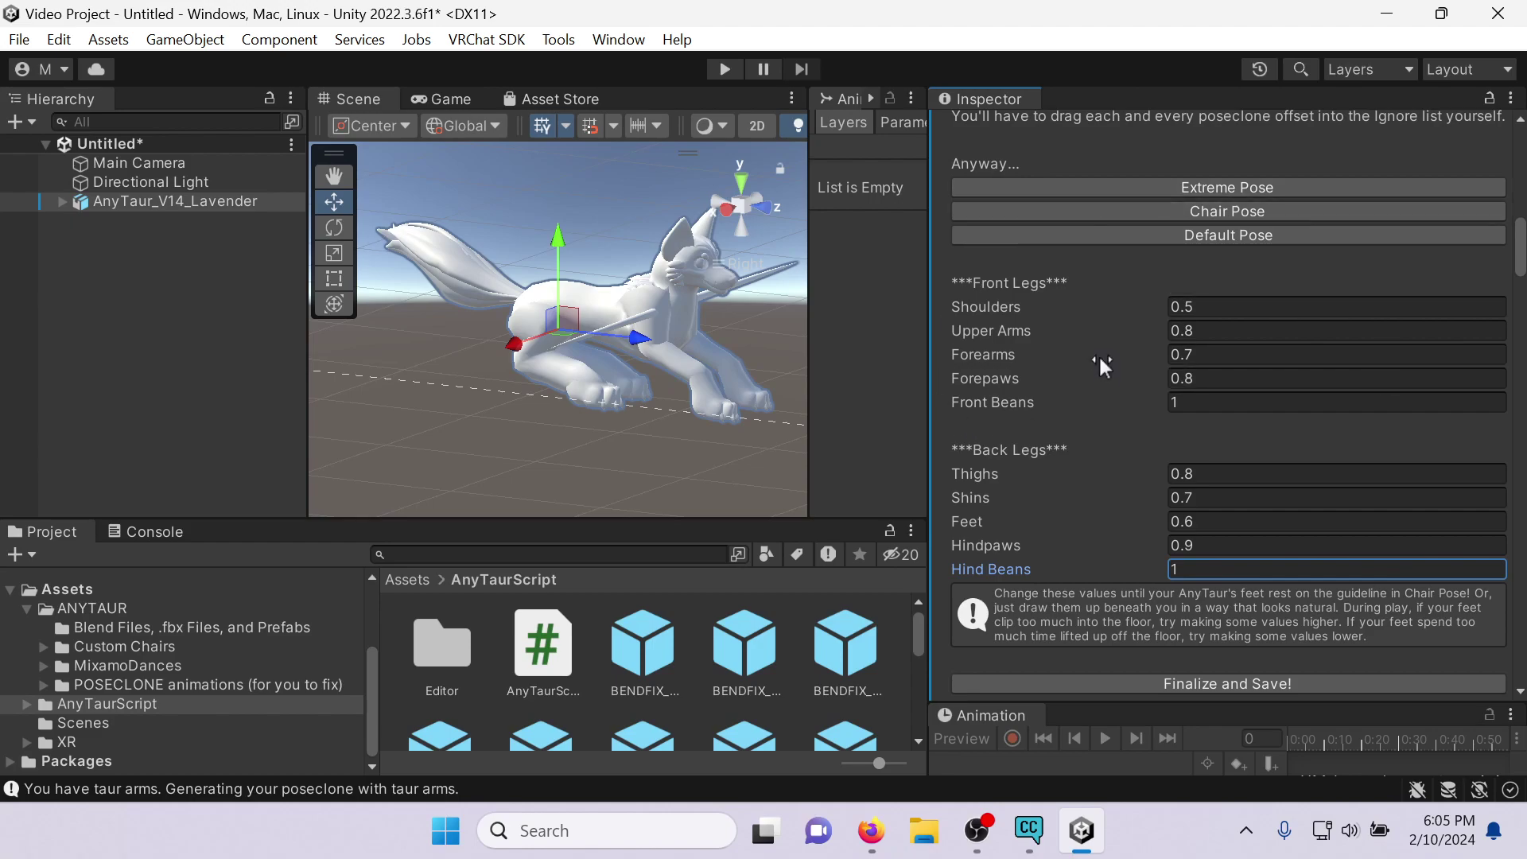
scroll(1217, 332, down, 5)
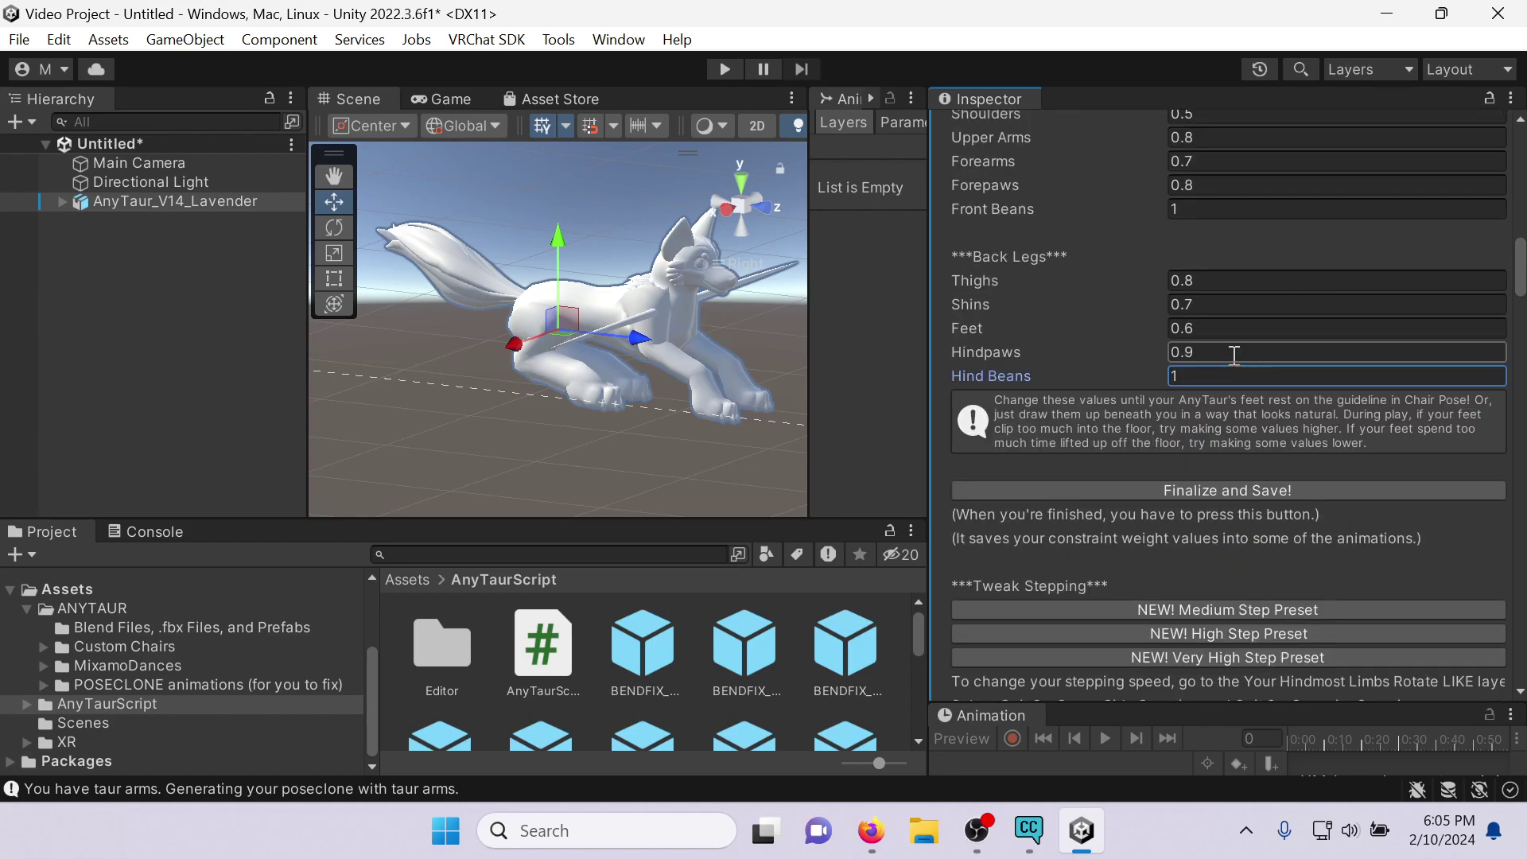
Try an Upper Arms weight of 0.93 on the front legs and set it back to 0.8.
scroll(1220, 369, up, 3)
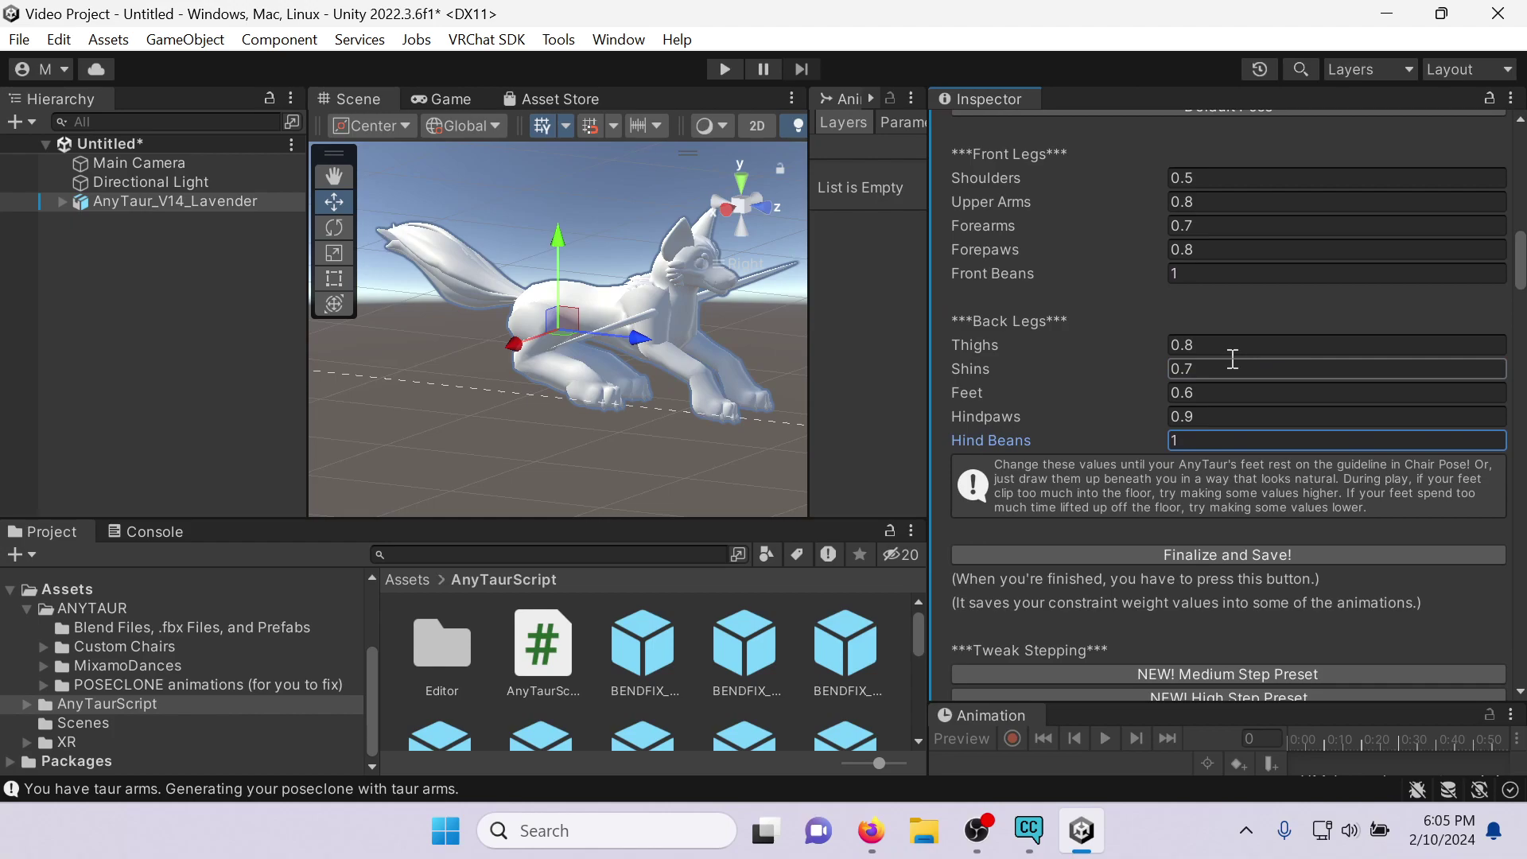
click(1105, 200)
text(0.95)
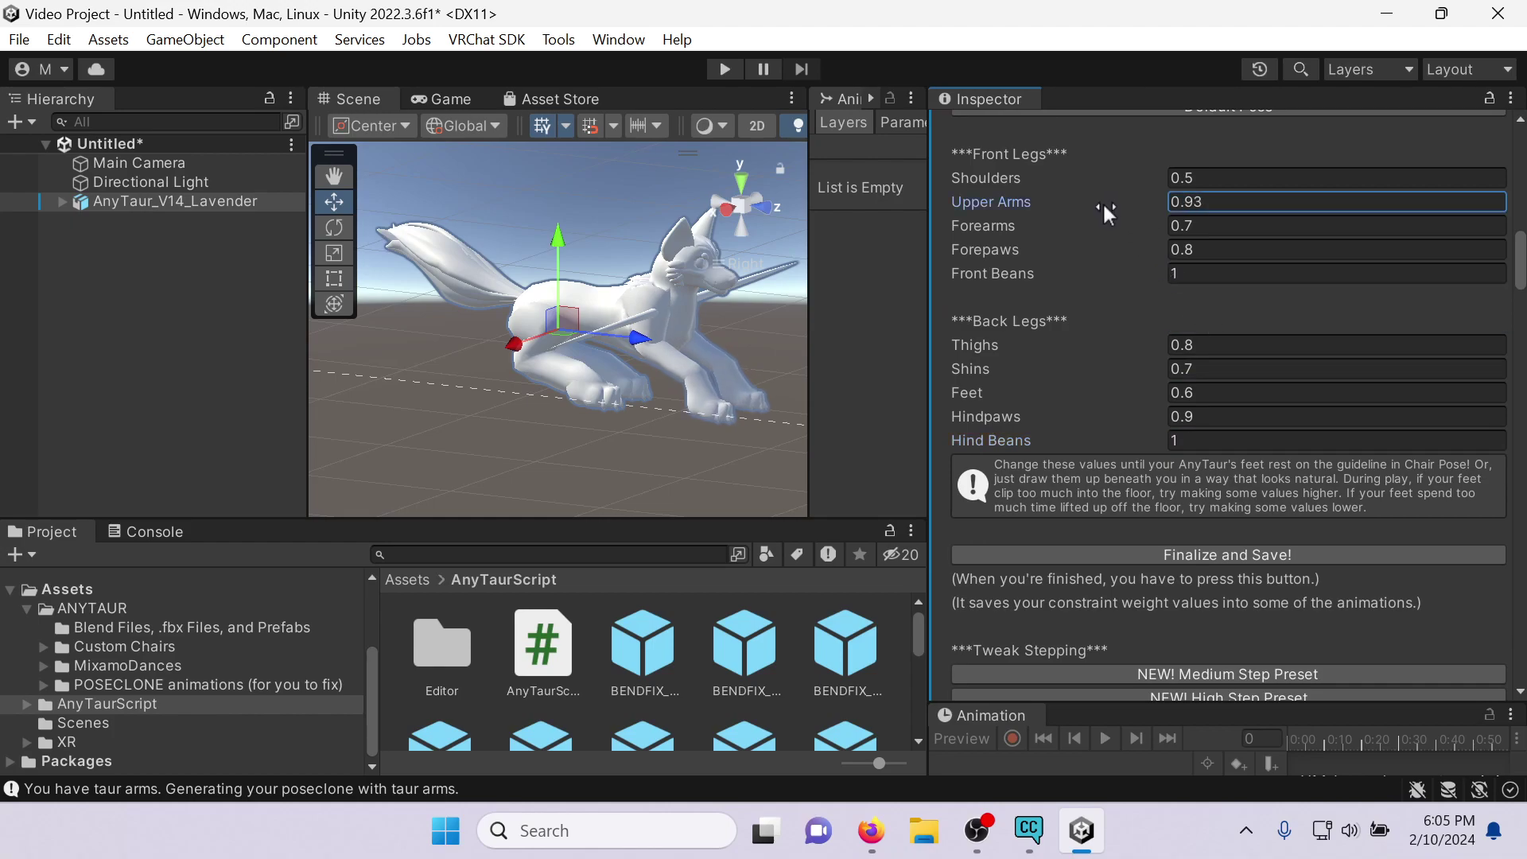
click(1191, 203)
text(8)
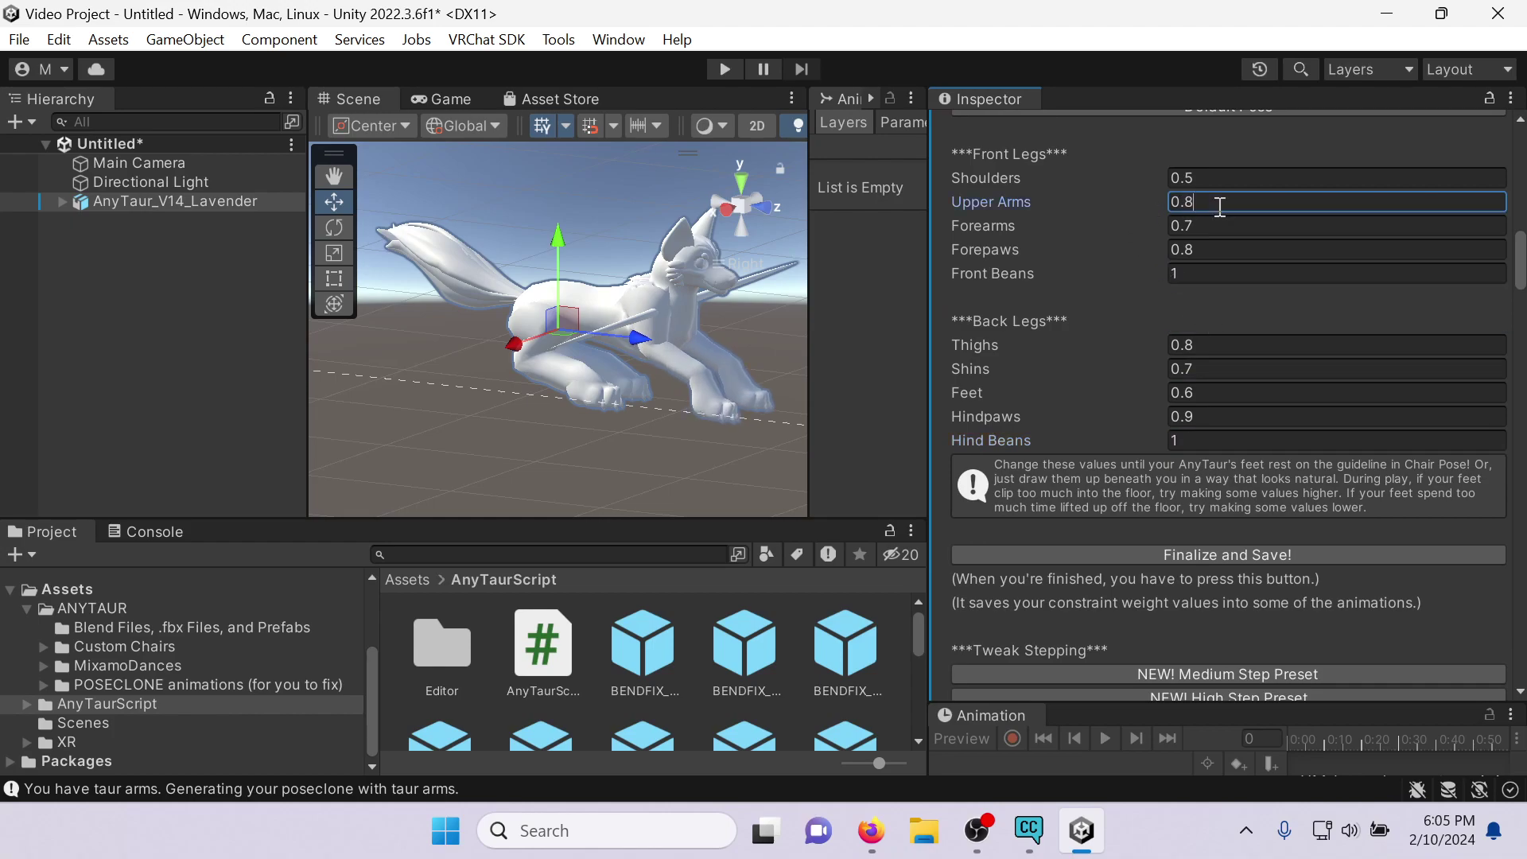
Examine the Finalize and Save and Tweak Stepping sections, and test a hind-leg step with Take A Step.
click(1315, 249)
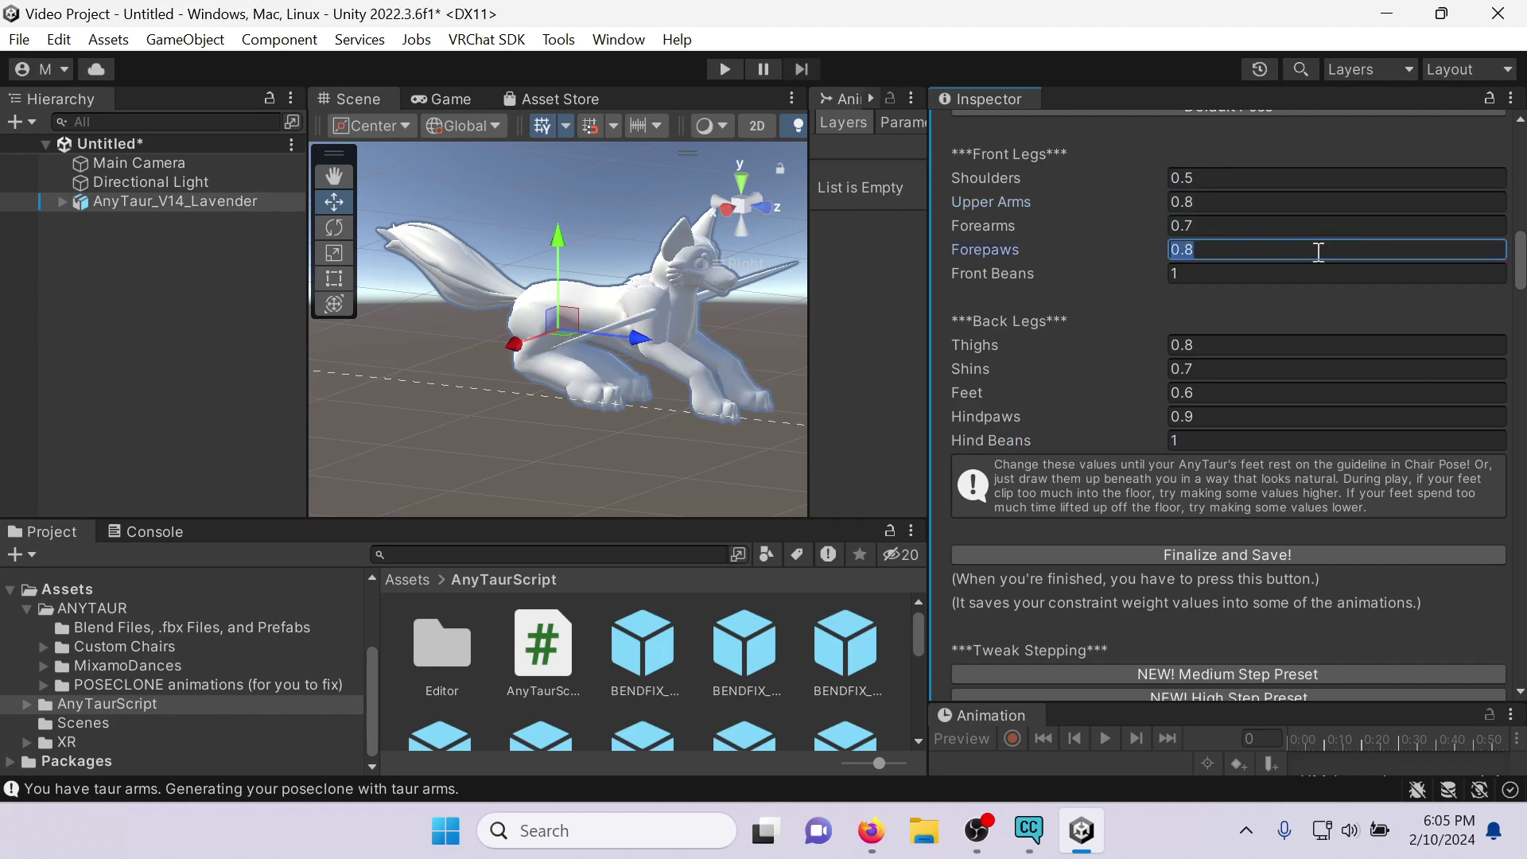
scroll(1312, 210, down, 2)
scroll(1312, 210, up, 2)
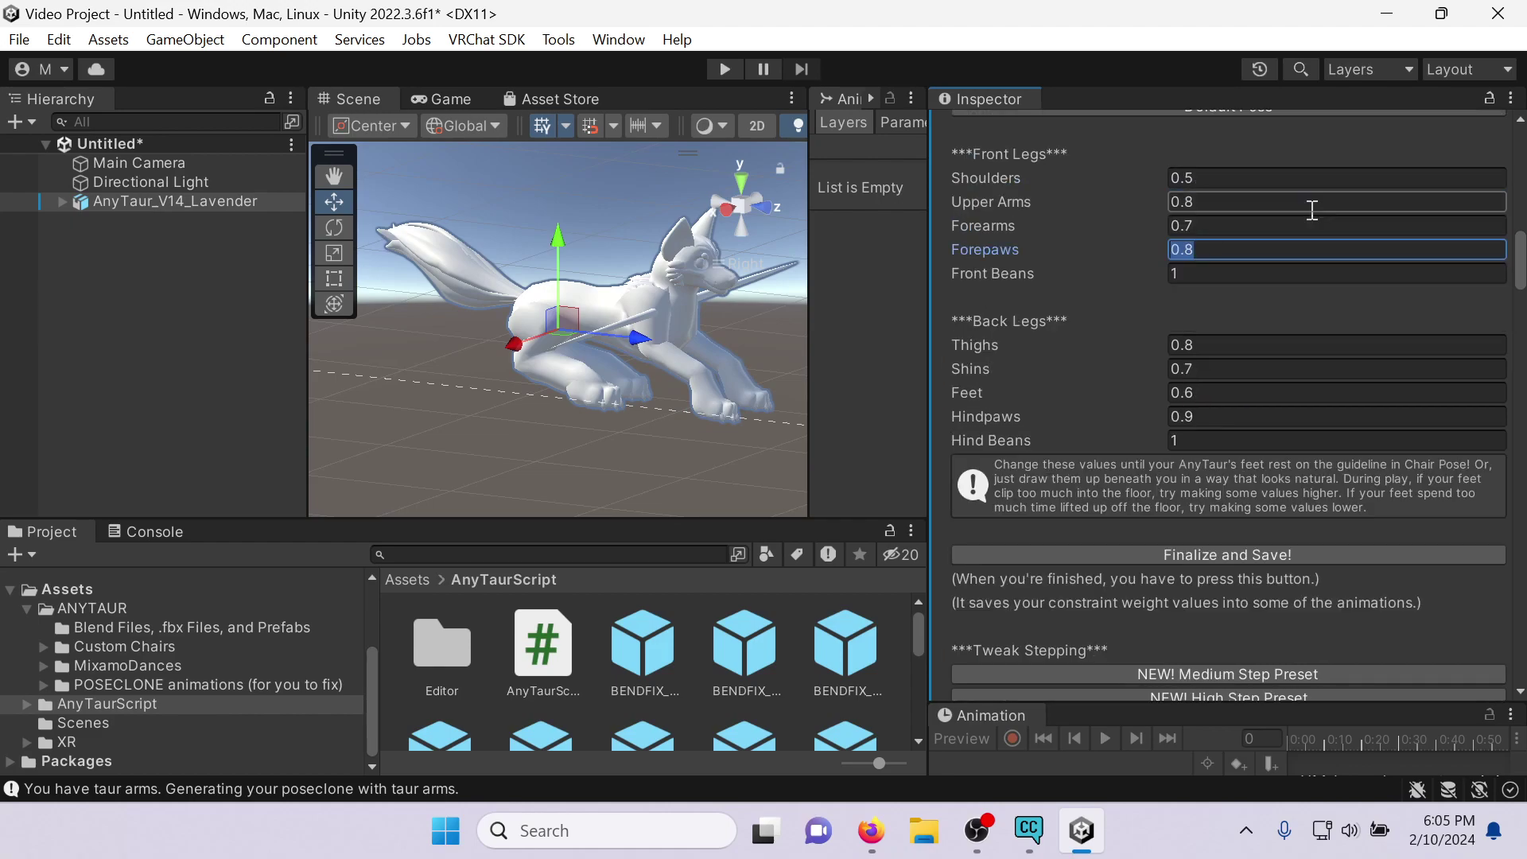
scroll(1312, 210, down, 4)
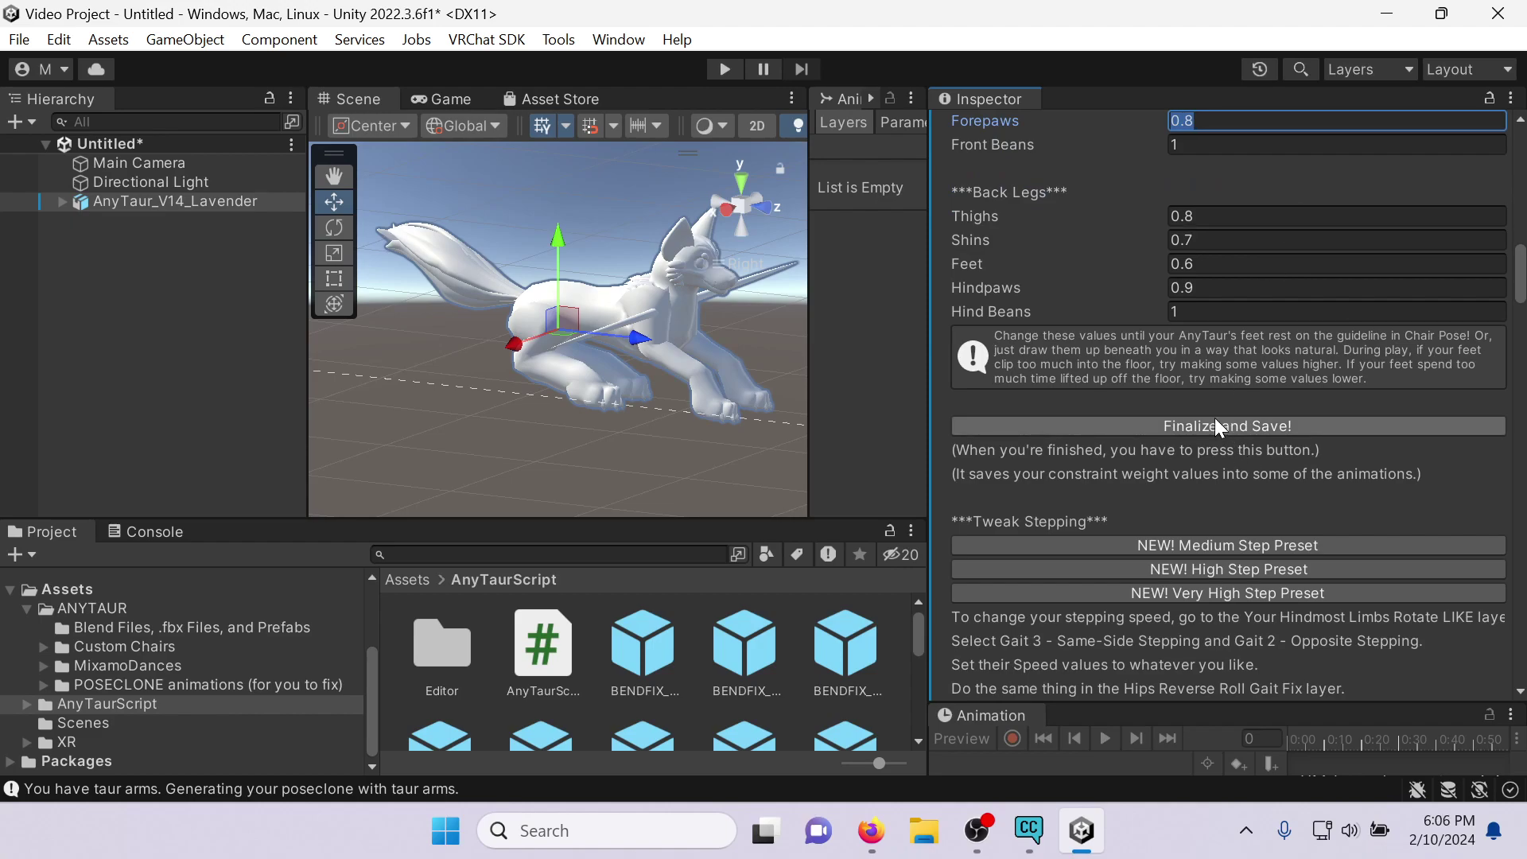
scroll(1204, 334, down, 4)
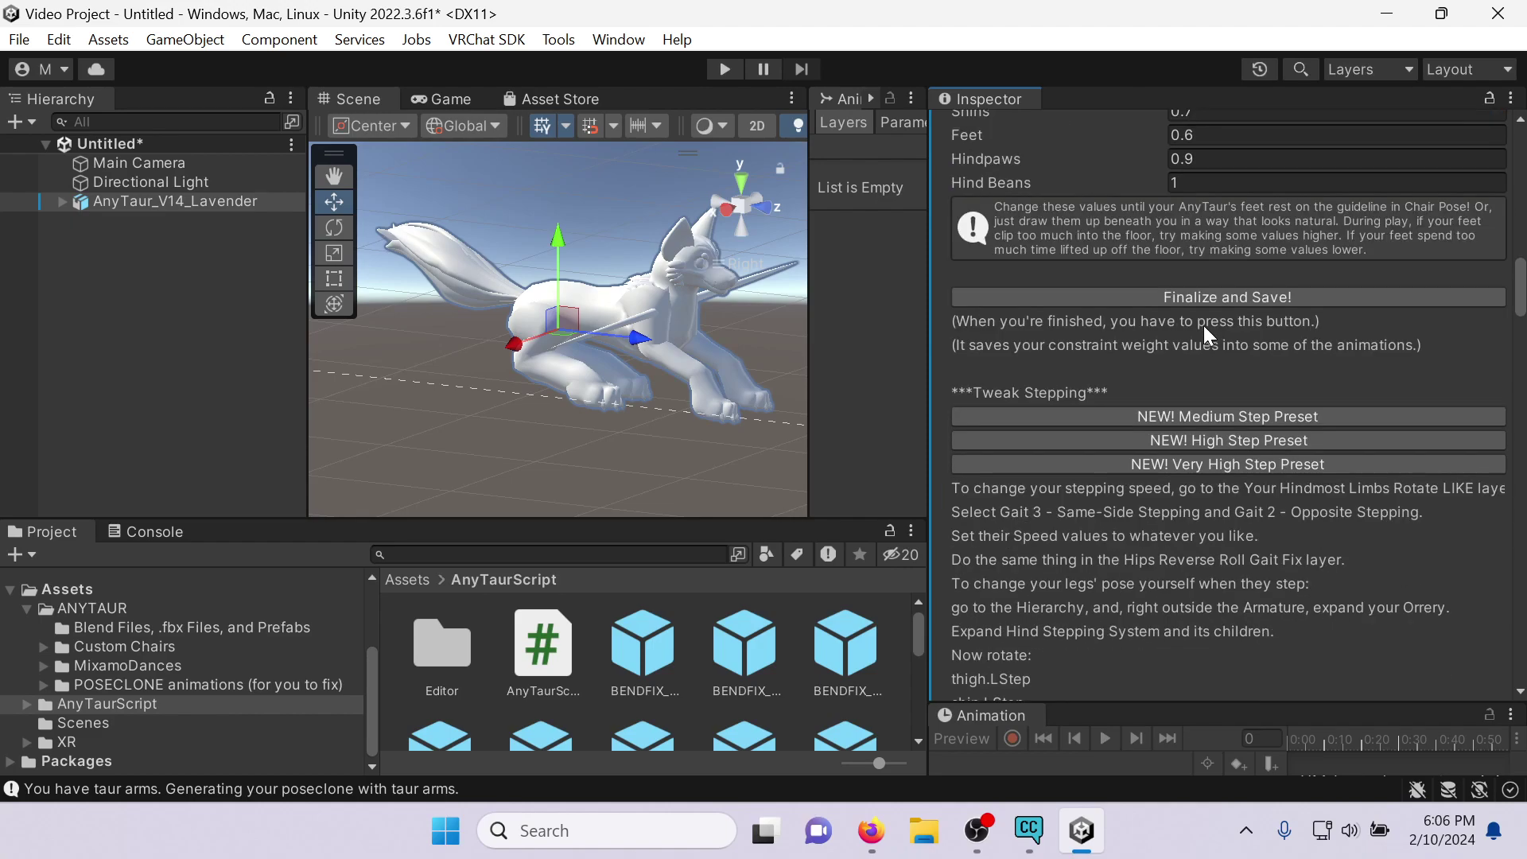
scroll(1204, 334, down, 4)
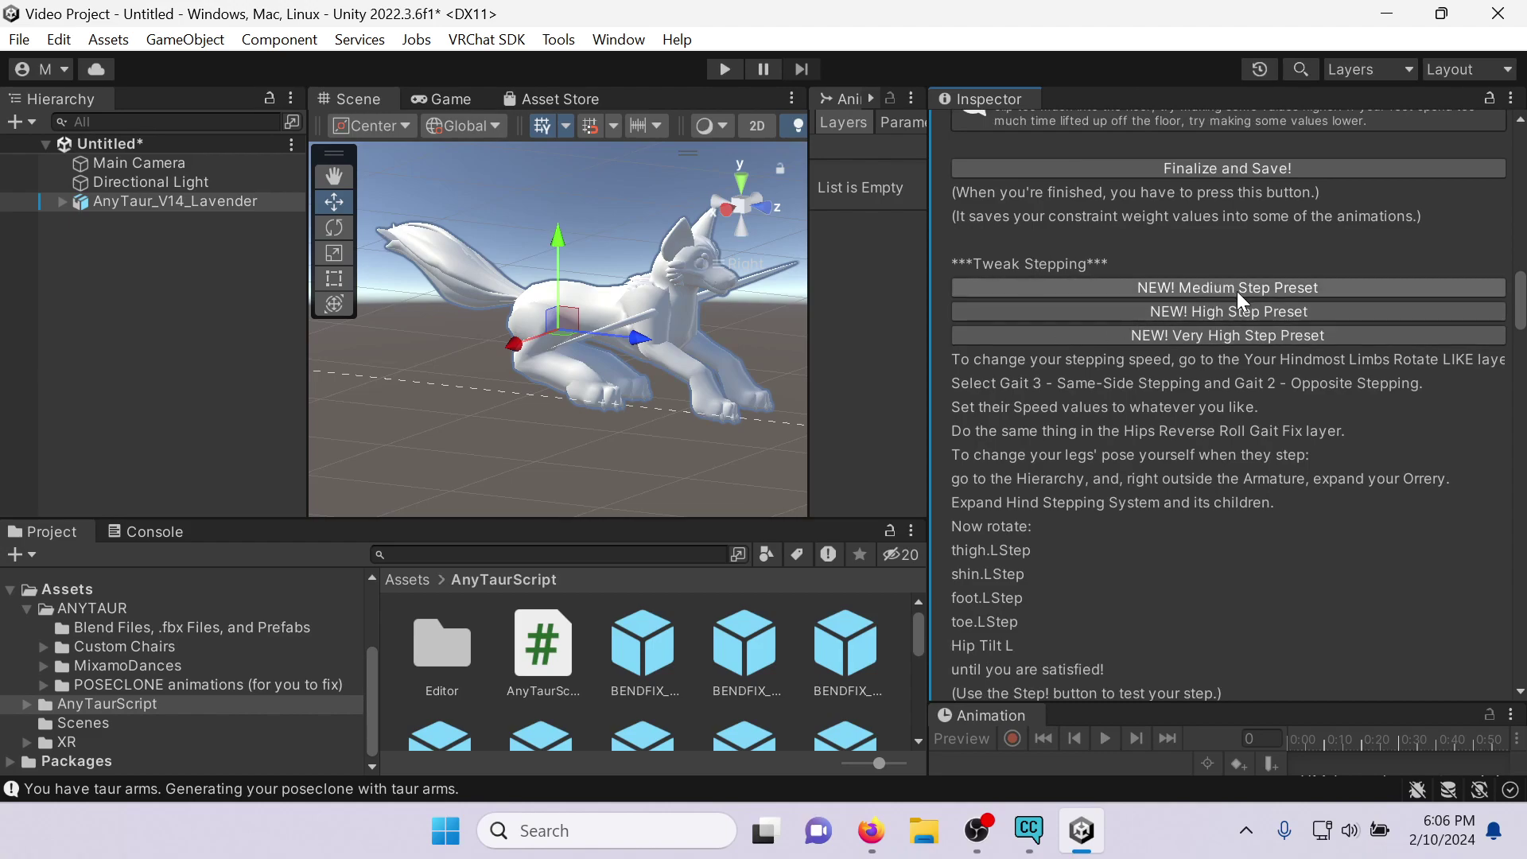
scroll(1238, 291, down, 14)
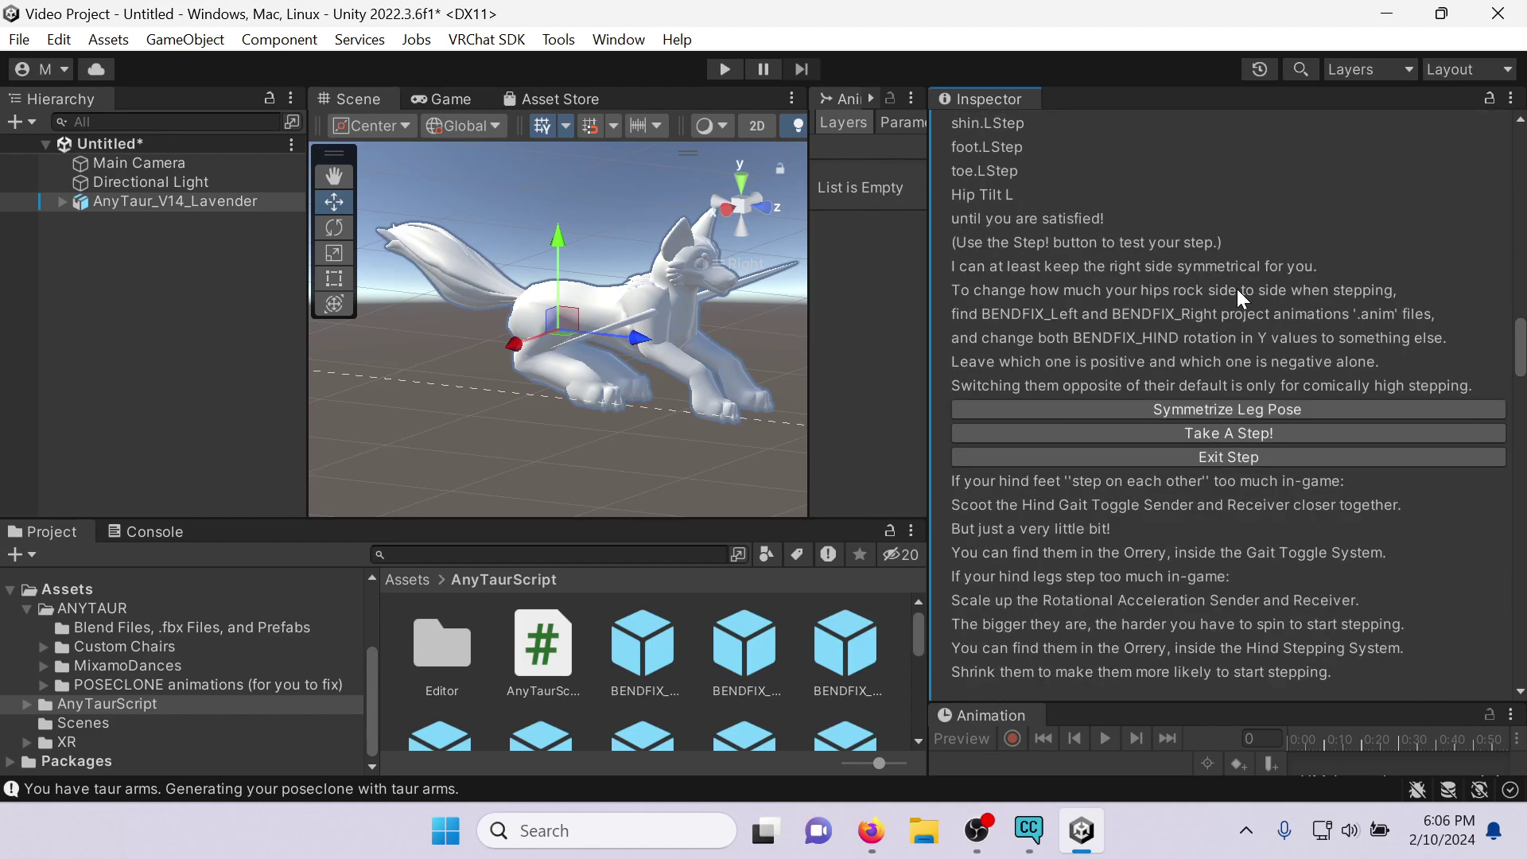
click(1209, 434)
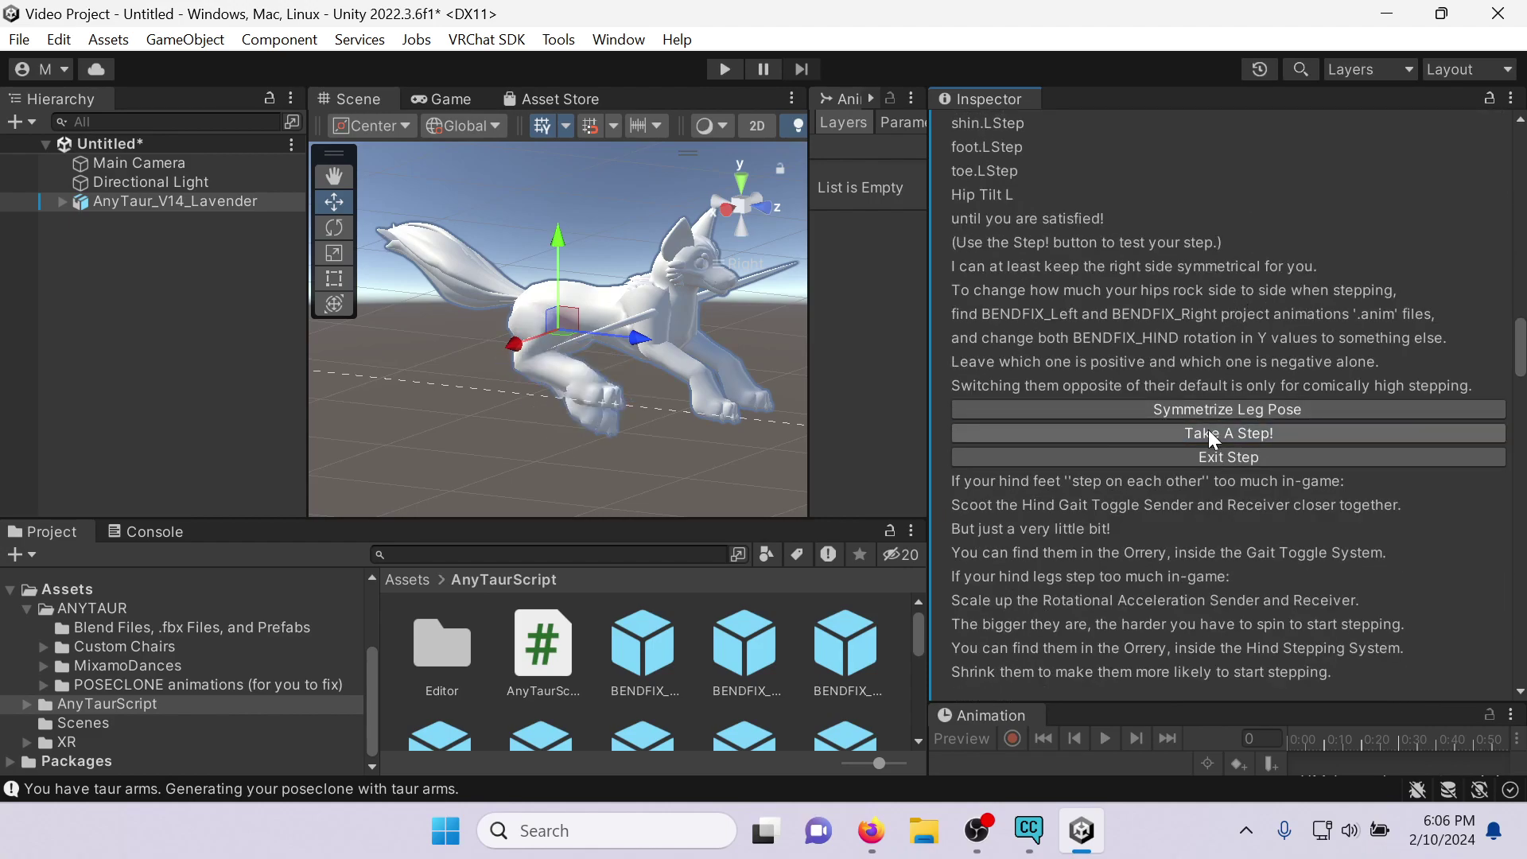
Preview the model's Extreme Pose and Chair Pose, and put it in Default Pose.
scroll(1279, 399, up, 10)
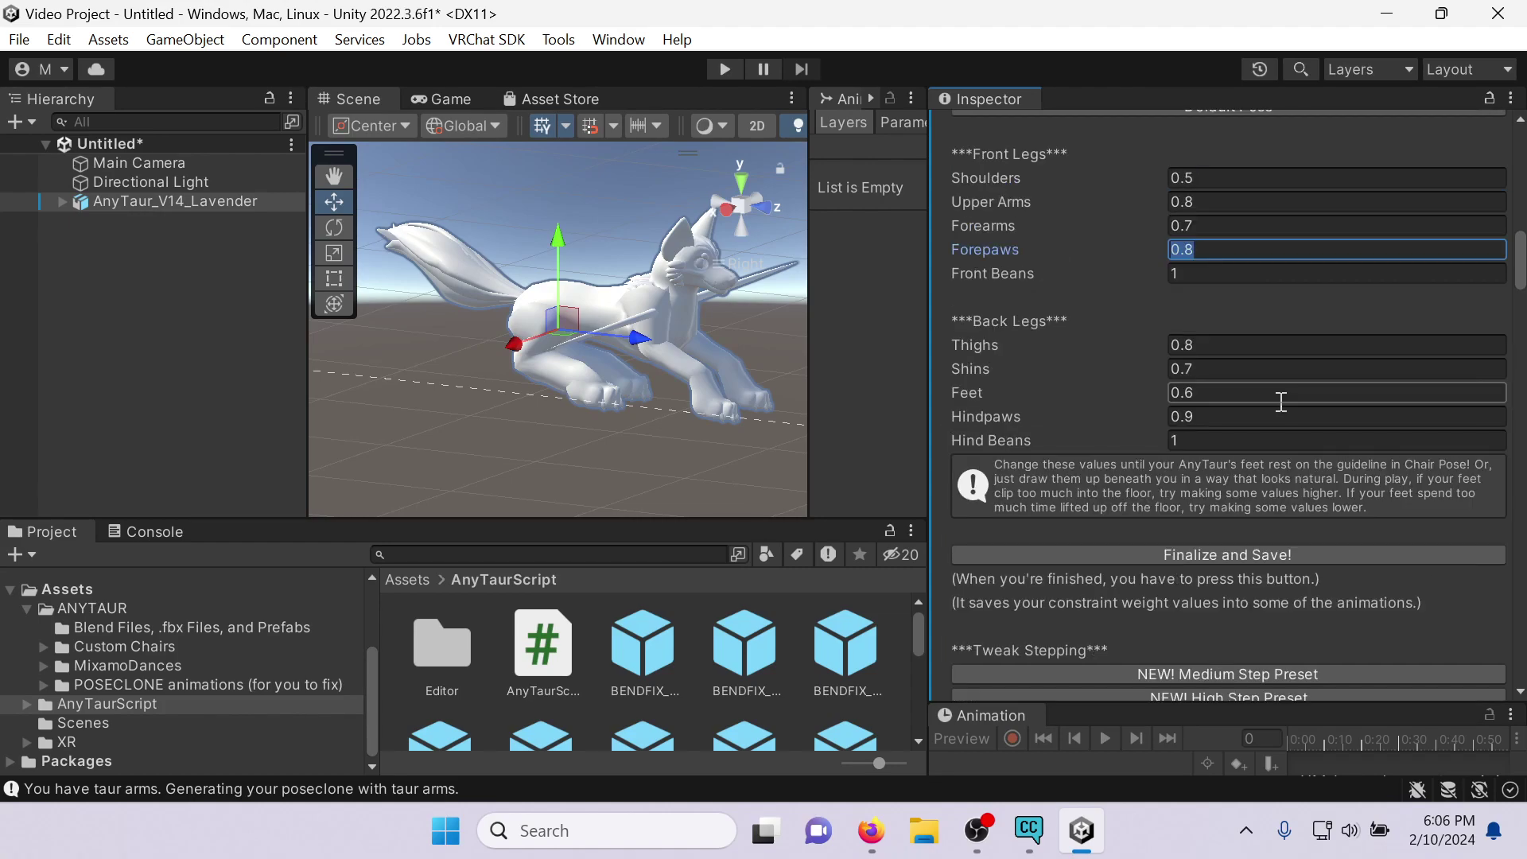
scroll(1282, 401, up, 10)
scroll(1281, 401, down, 2)
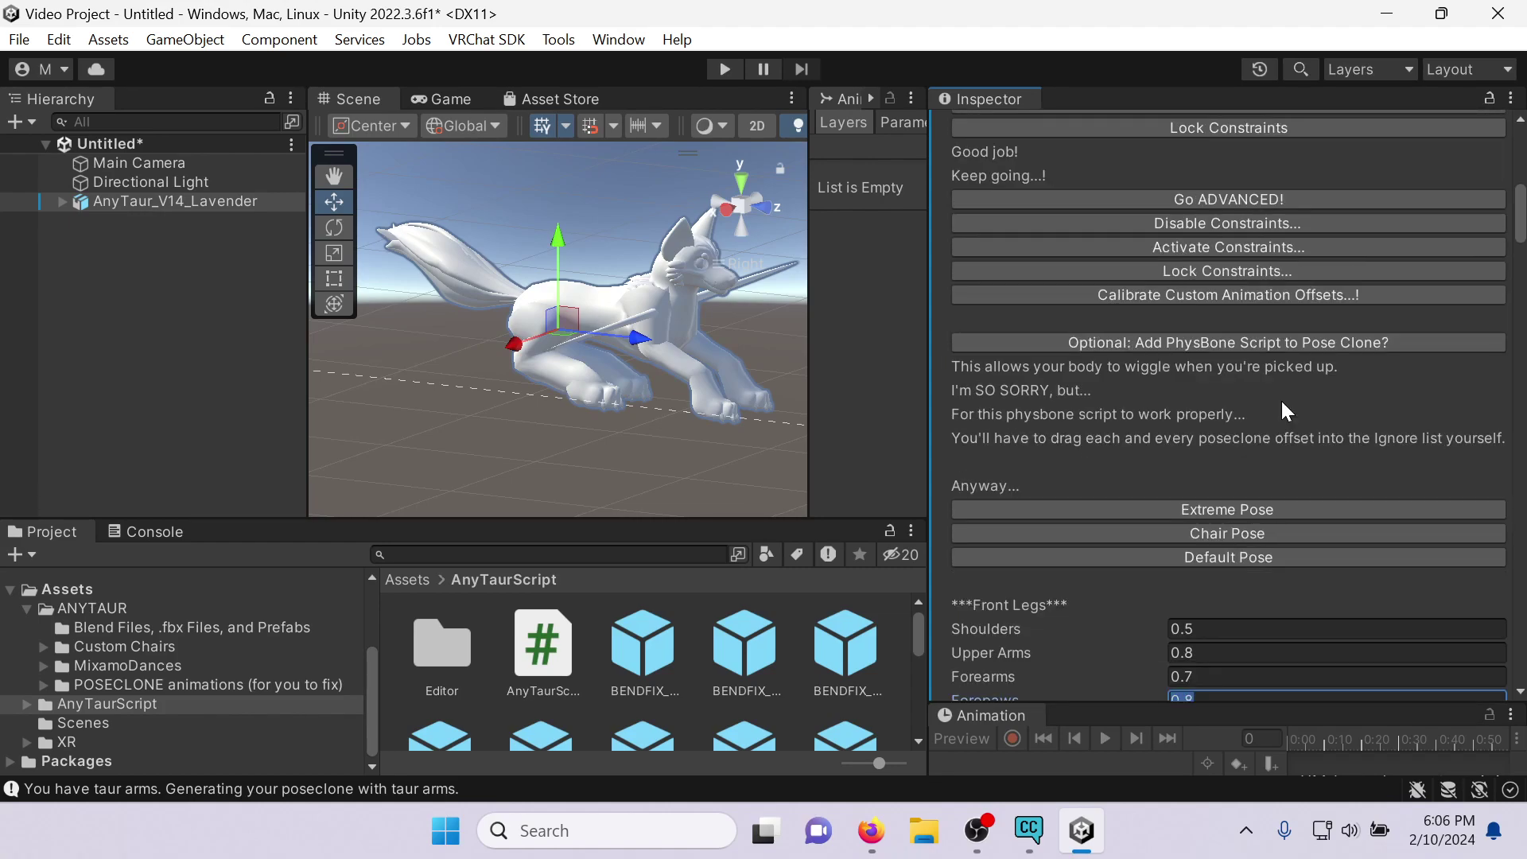
click(1243, 515)
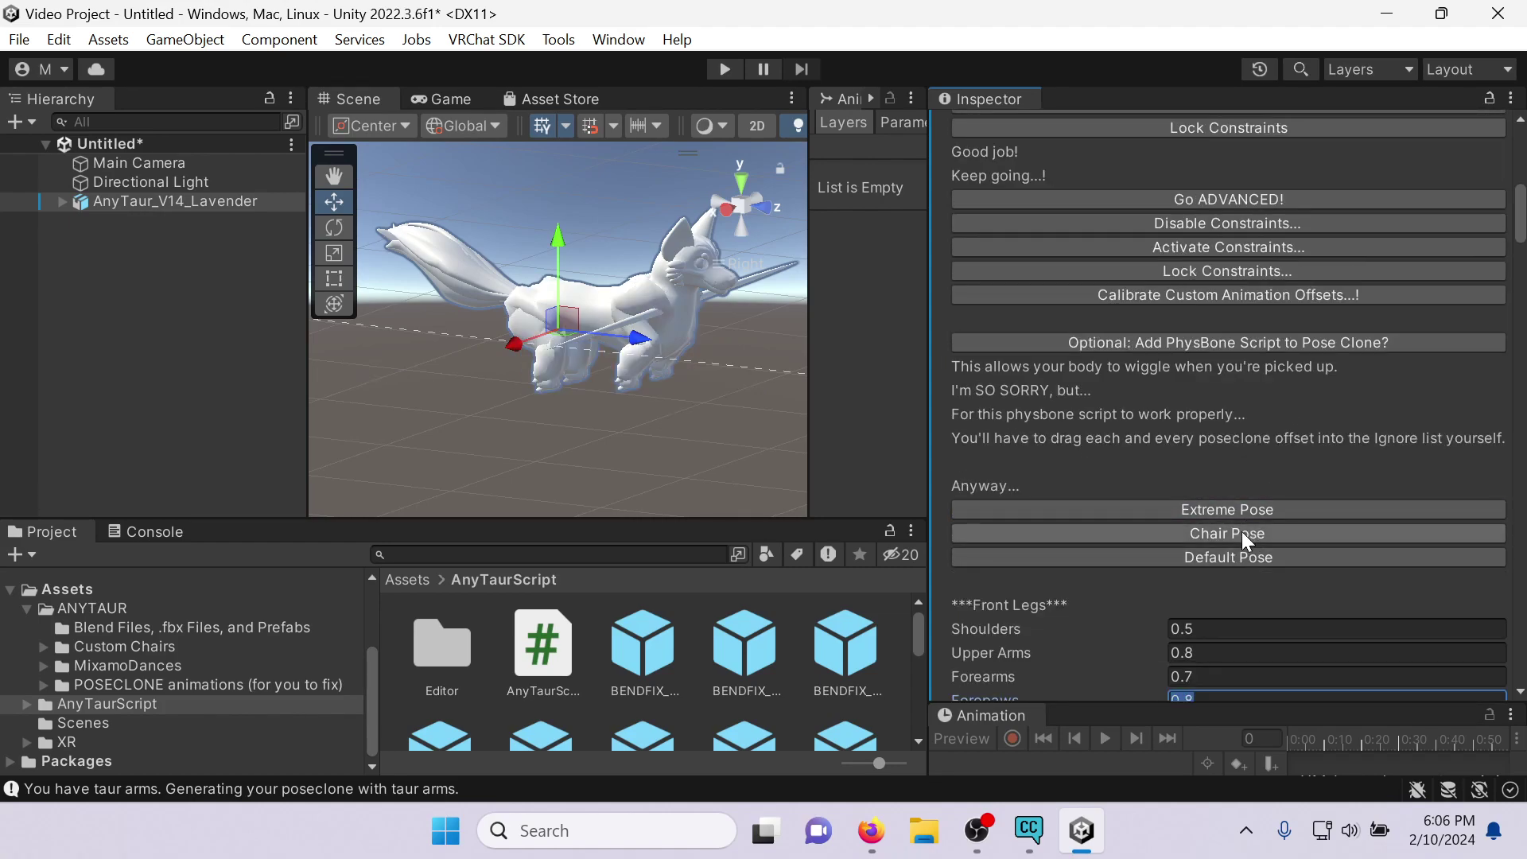
click(1246, 539)
click(1239, 554)
Test a hind-leg step from Default Pose with Take A Step, and exit the step.
scroll(1292, 469, down, 8)
scroll(1282, 363, down, 10)
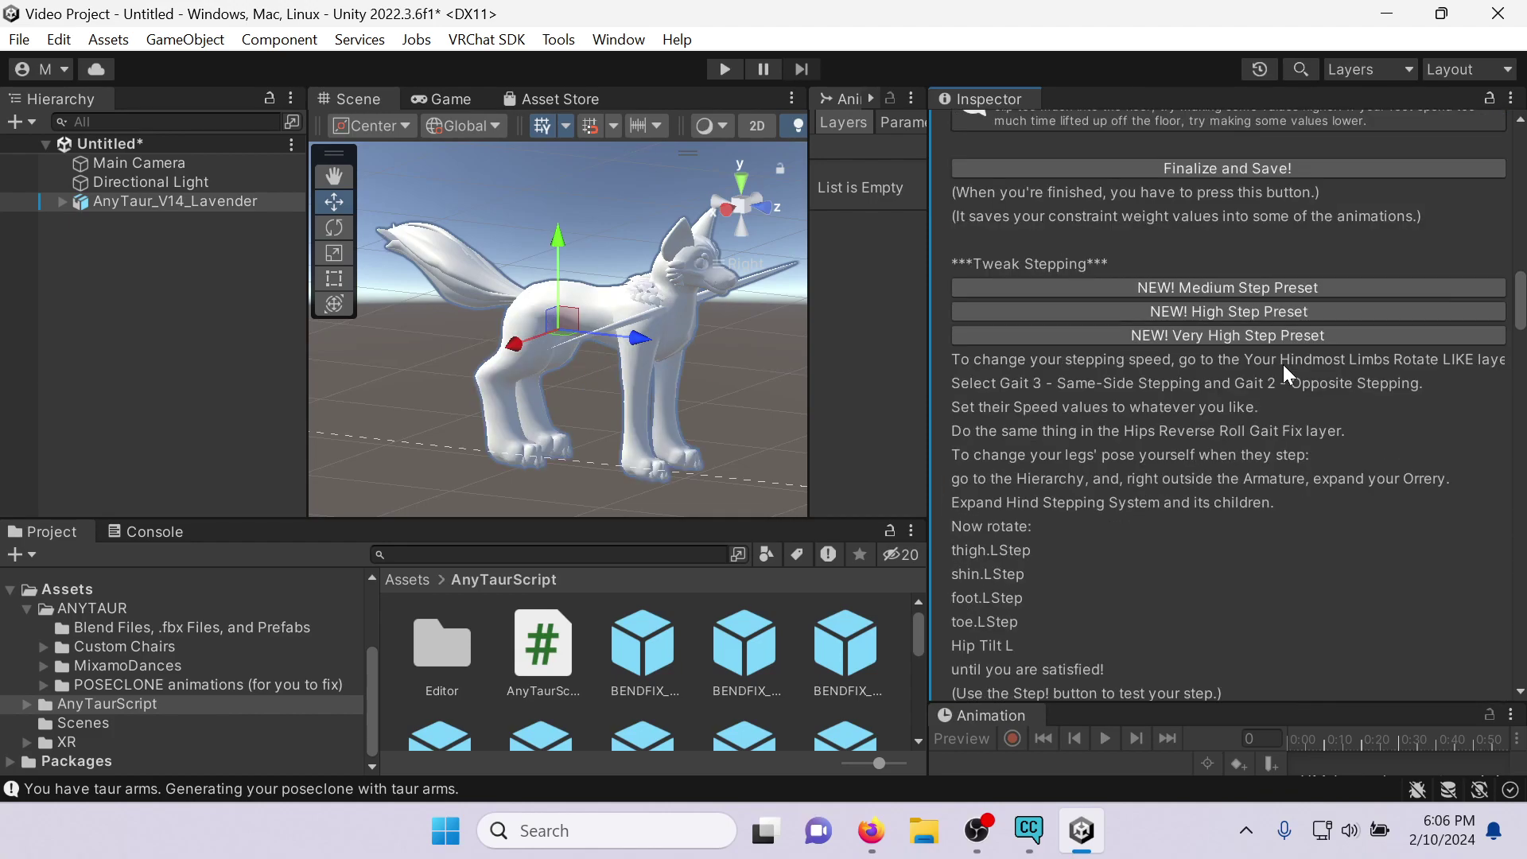
scroll(1282, 362, down, 10)
click(1271, 368)
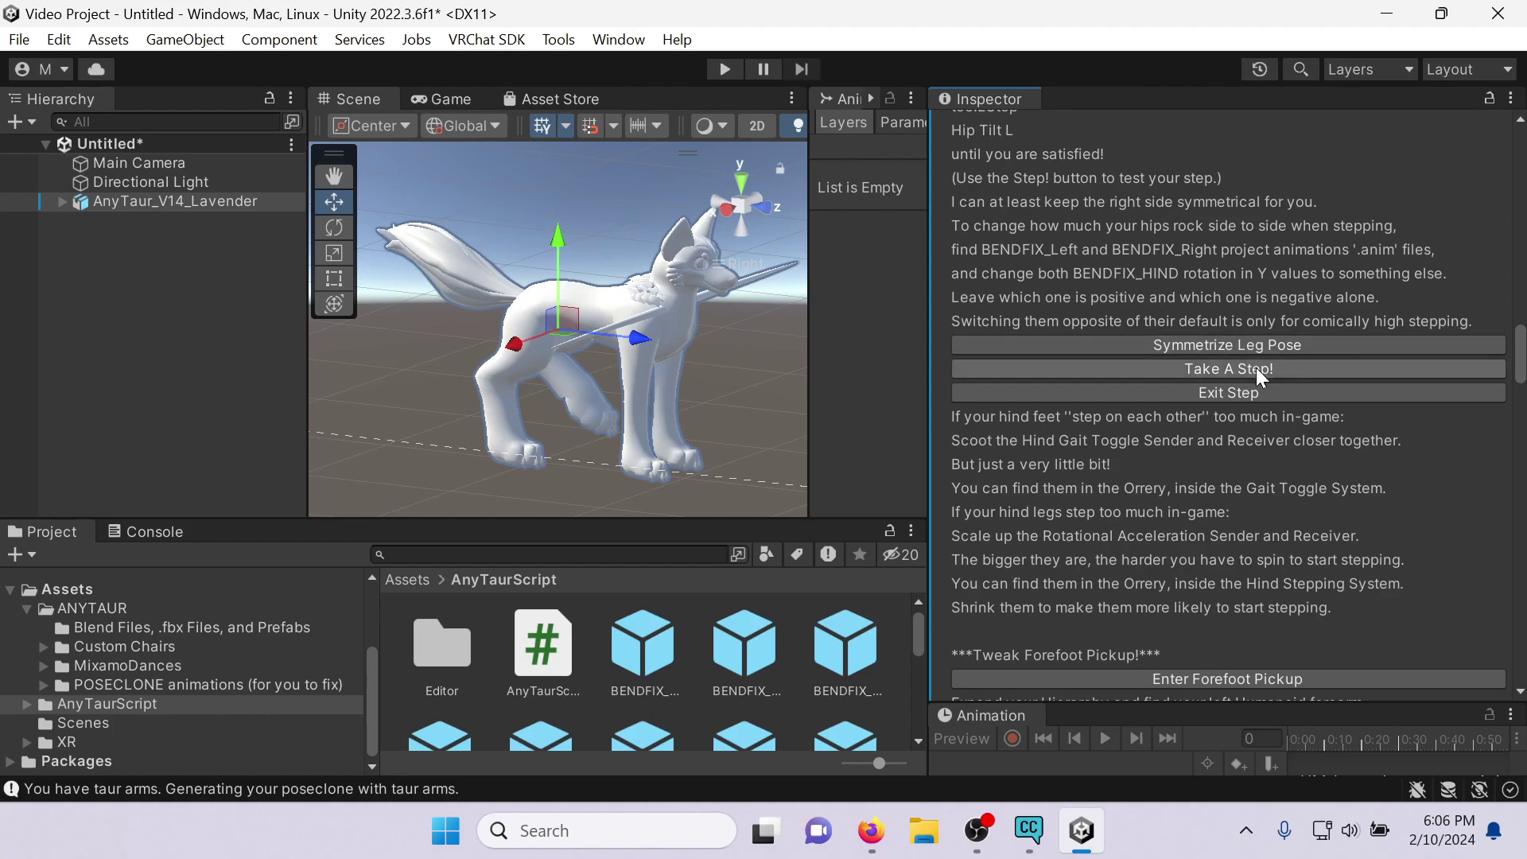
click(1229, 391)
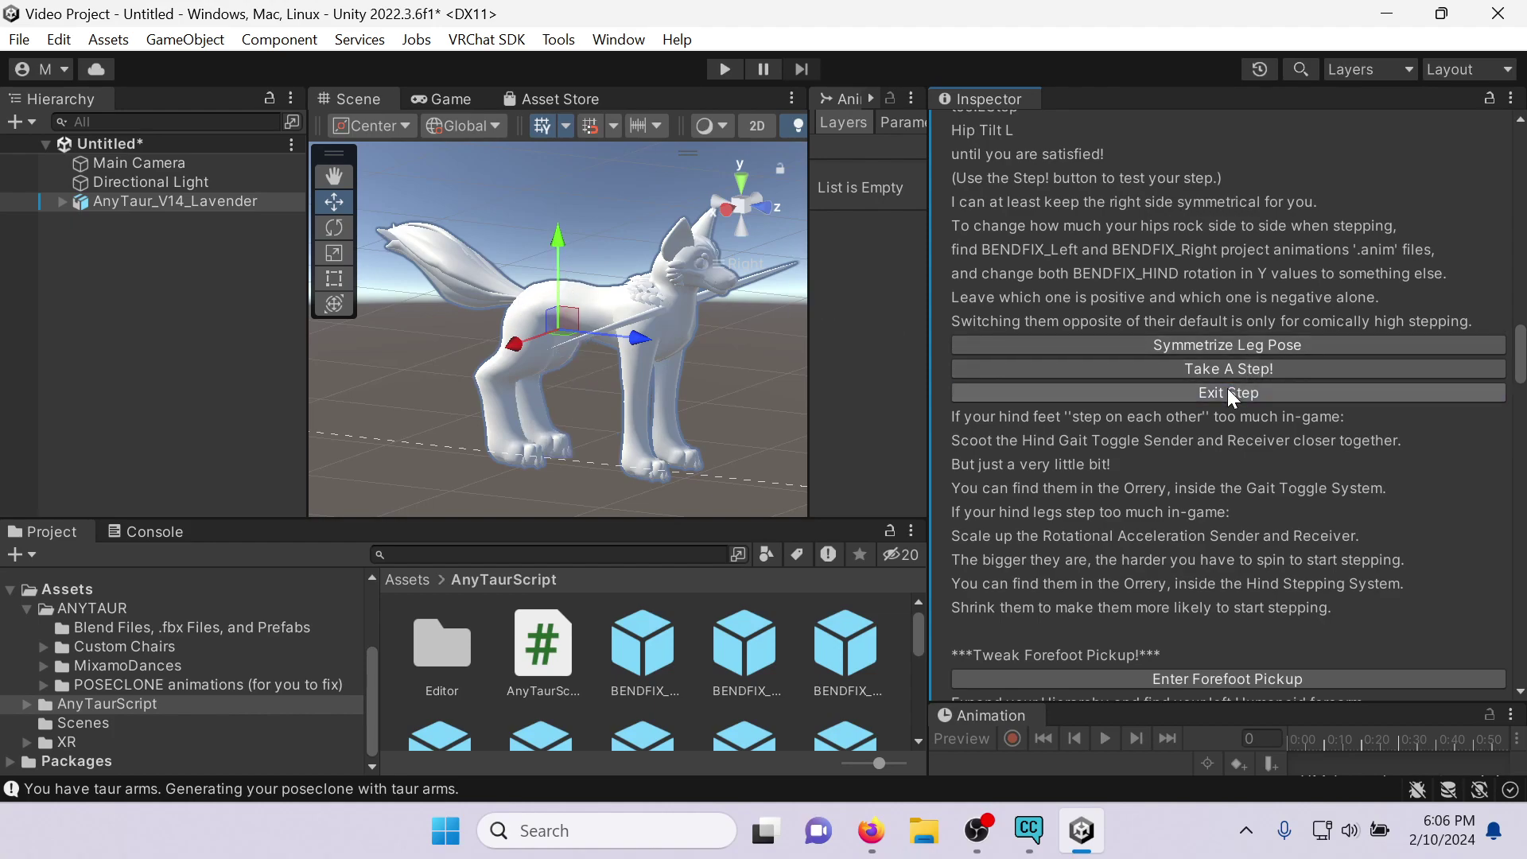
View the model straight from its right side and preview the hind-leg step again.
right_click(713, 263)
right_drag(618, 207, 531, 241)
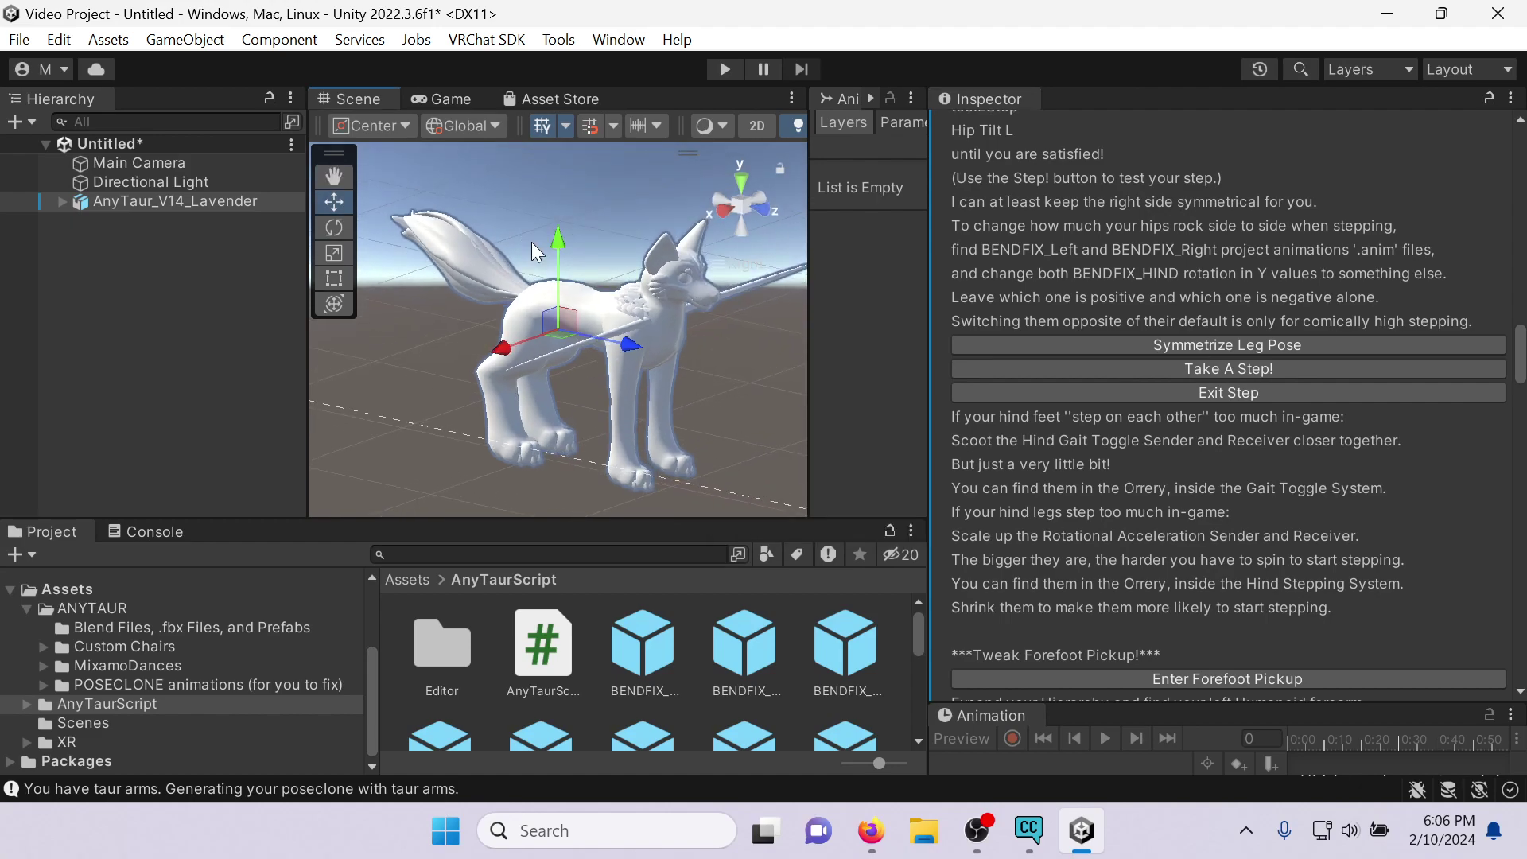
click(728, 207)
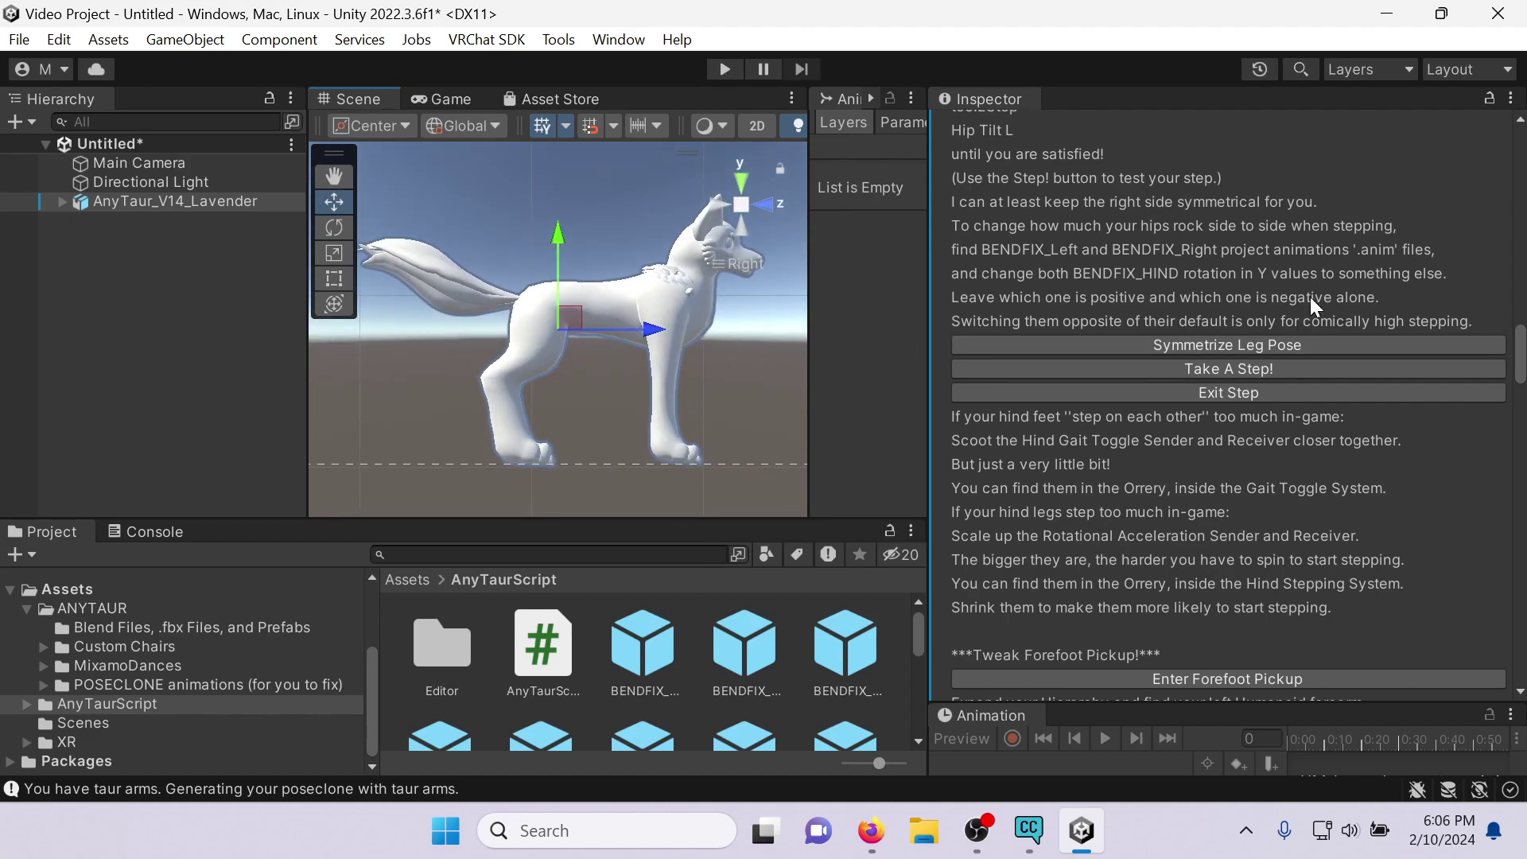
scroll(1314, 280, down, 2)
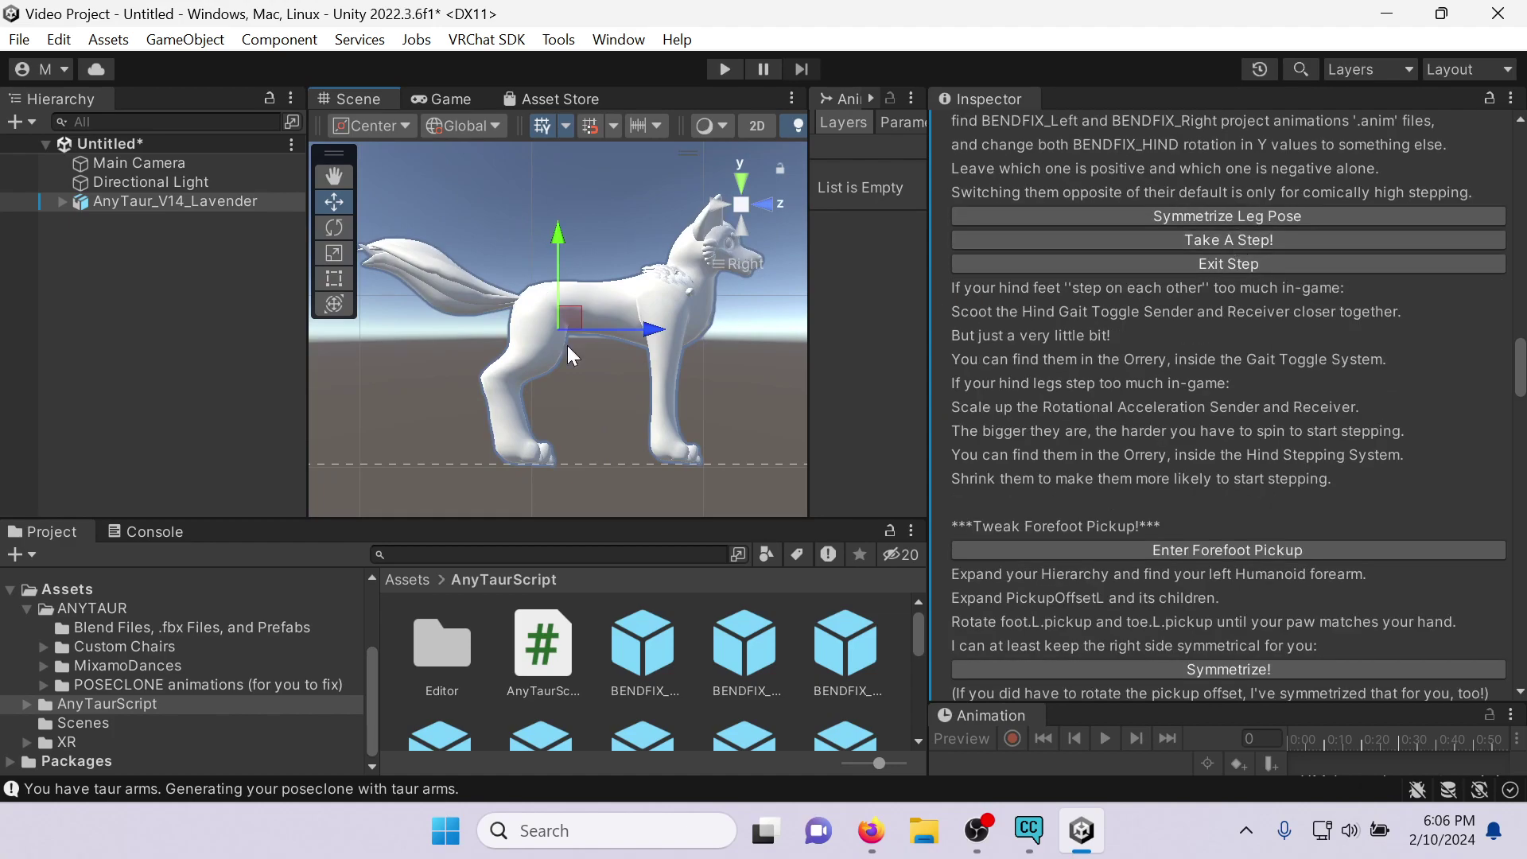
click(1199, 246)
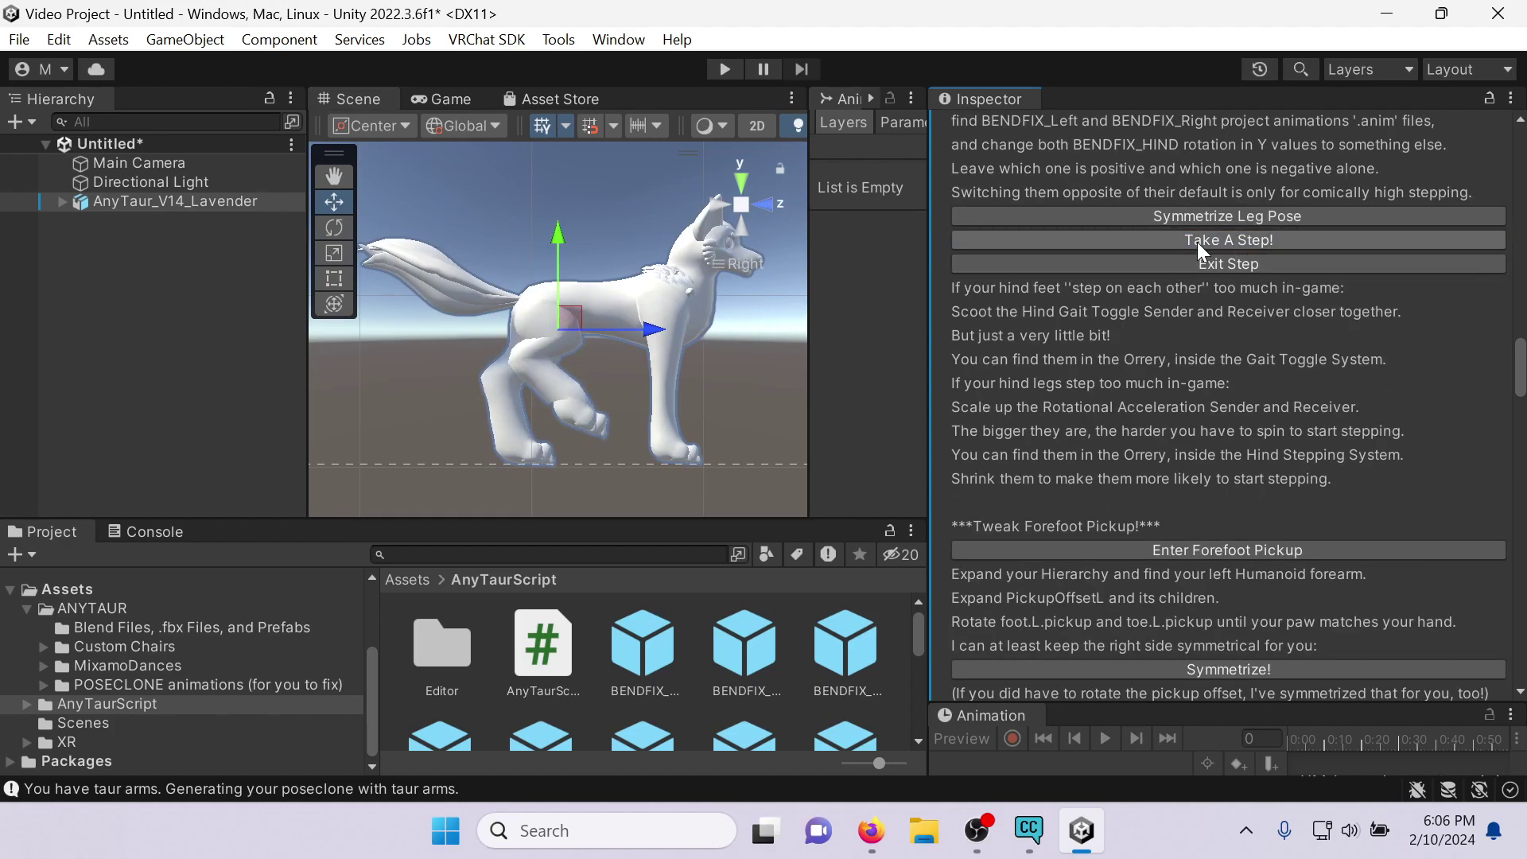
Enter Forefoot Pickup and check the raised front paws from a front angle.
scroll(1314, 368, down, 4)
click(1285, 291)
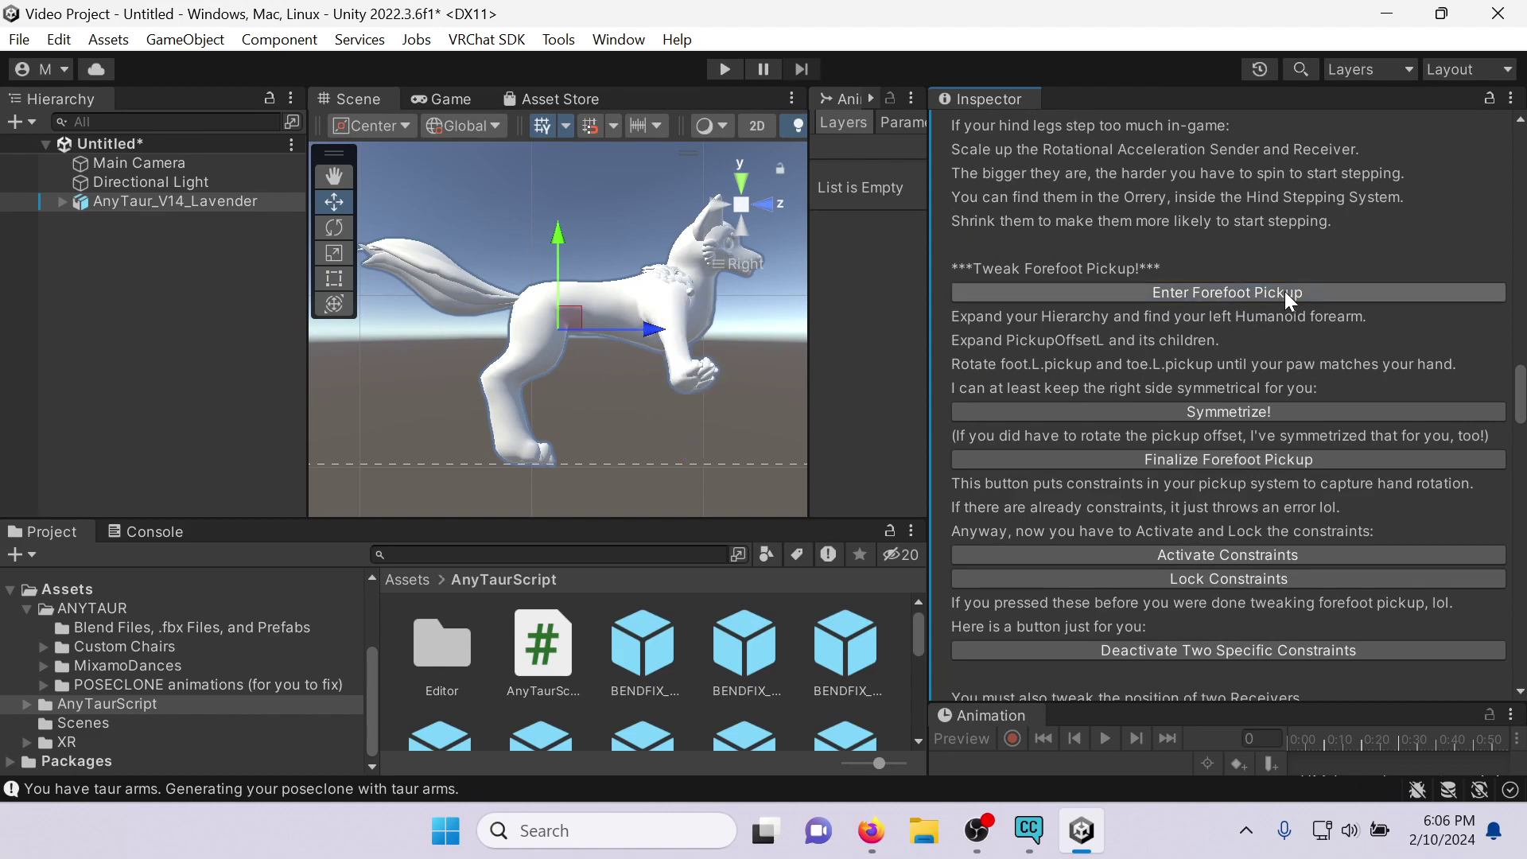
alt+drag(740, 389, 475, 456)
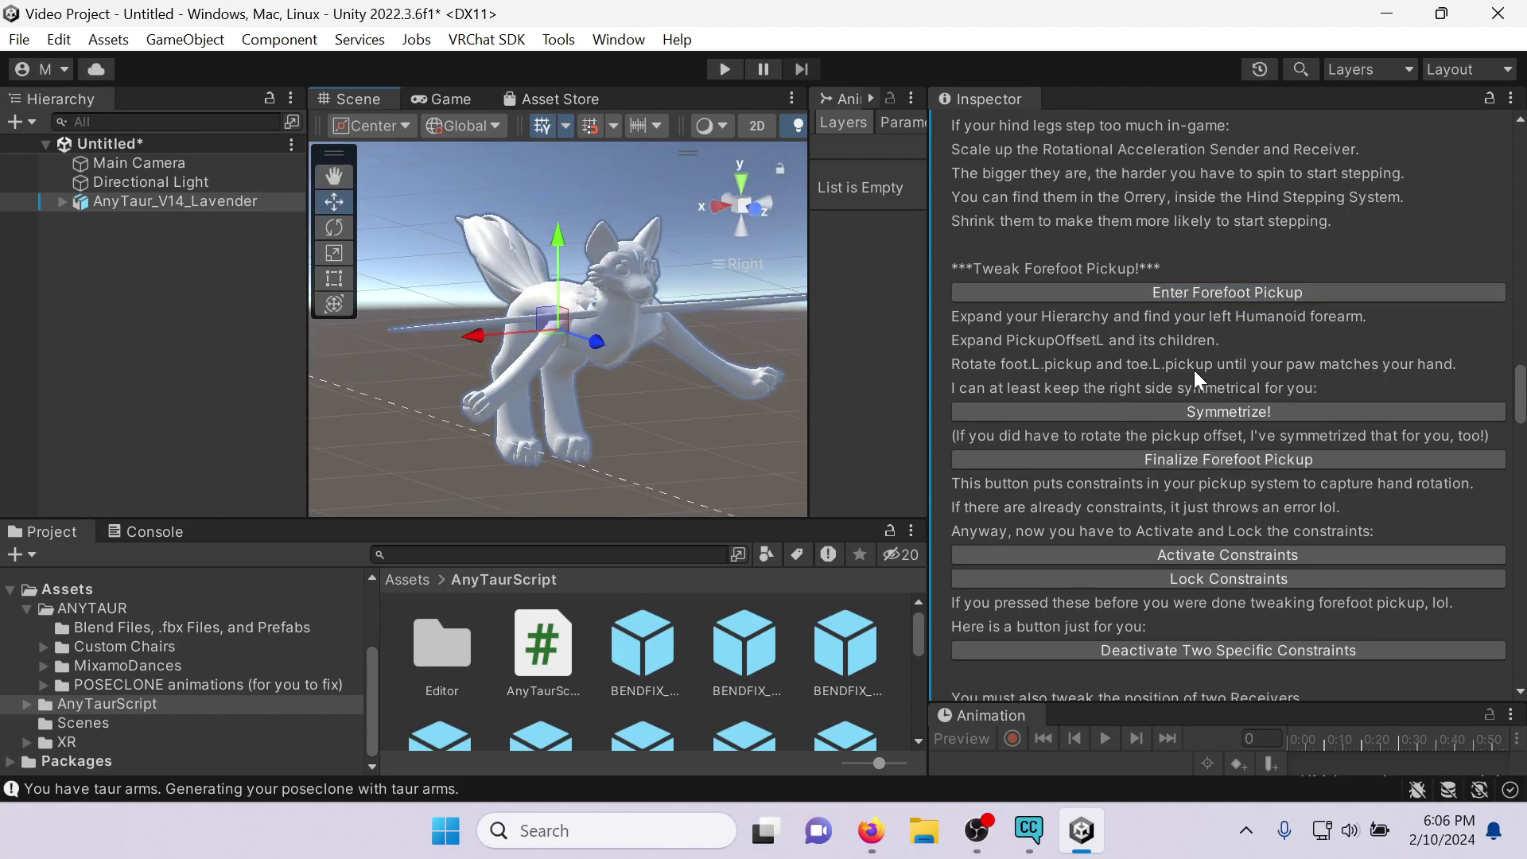
Expand AnyTaur_V14_Lavender and its Armature in the hierarchy.
scroll(1234, 351, down, 1)
click(54, 205)
click(63, 202)
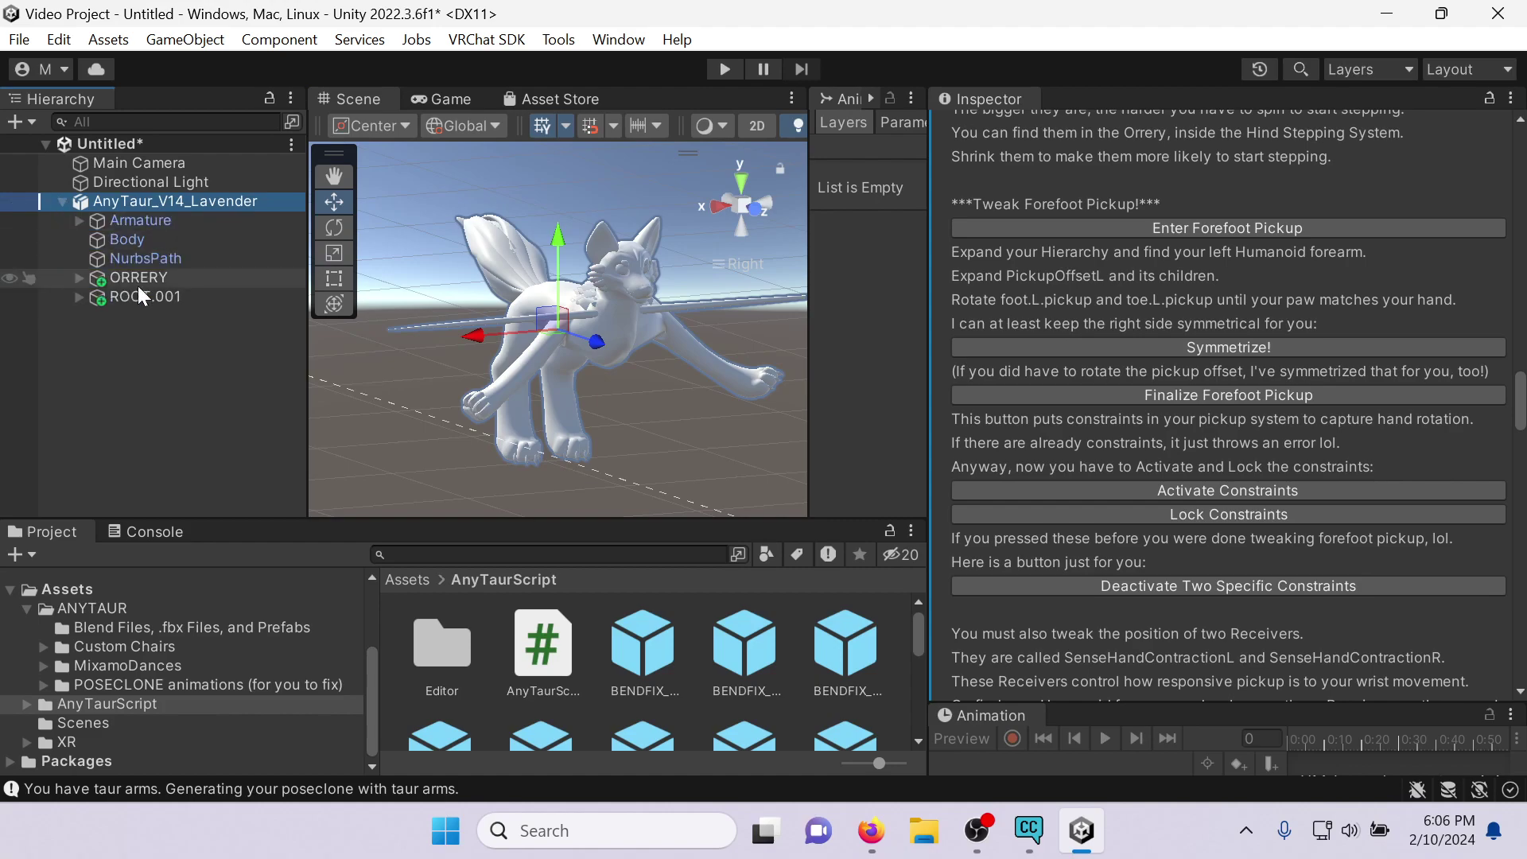
click(79, 220)
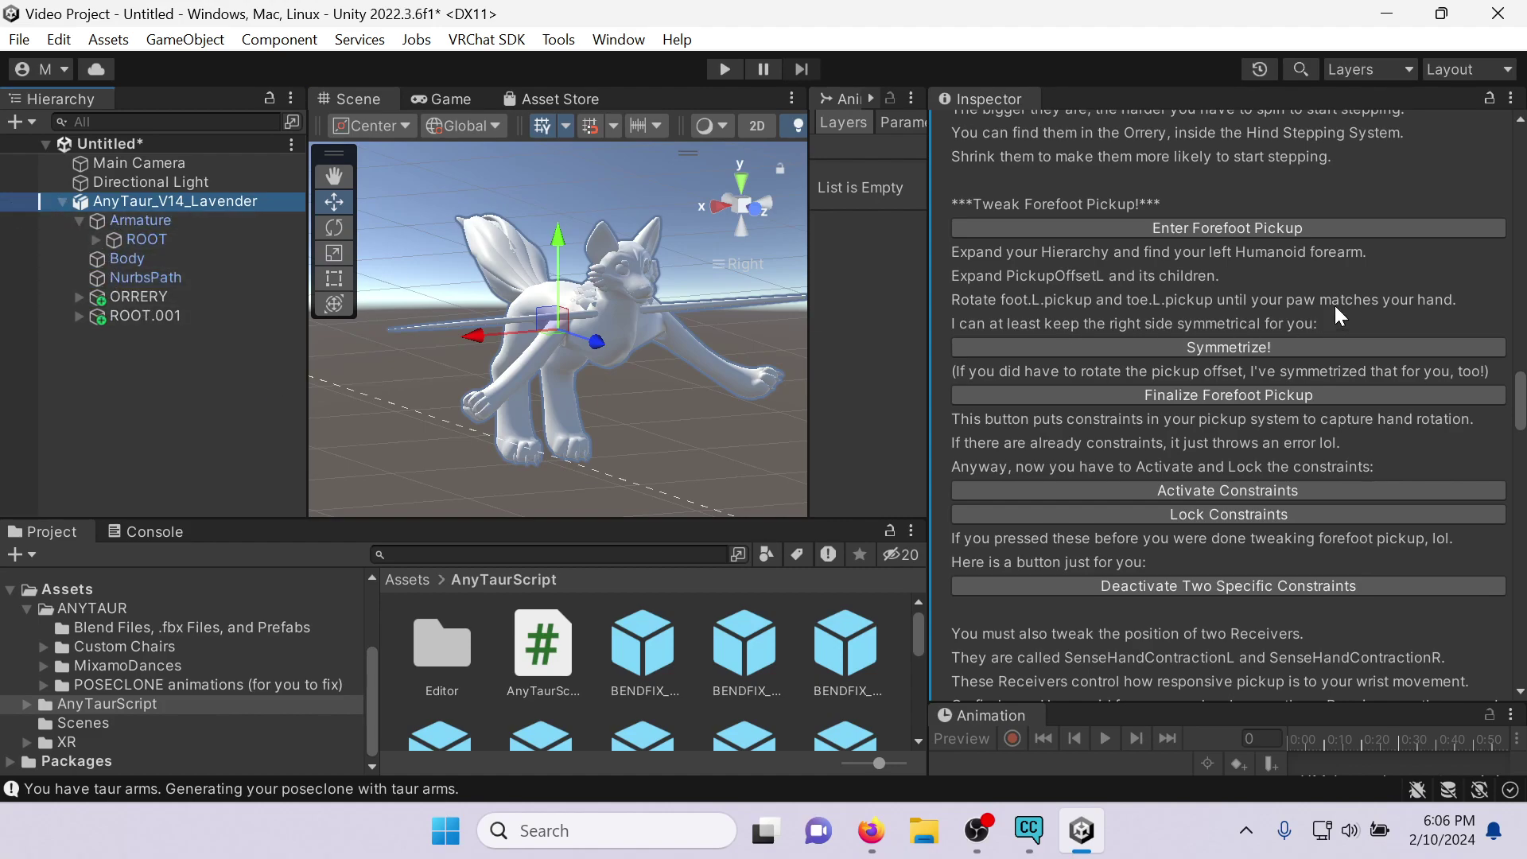
Exit Forefoot Pickup to return the front legs to their standing pose.
scroll(1292, 273, down, 3)
scroll(1282, 267, down, 4)
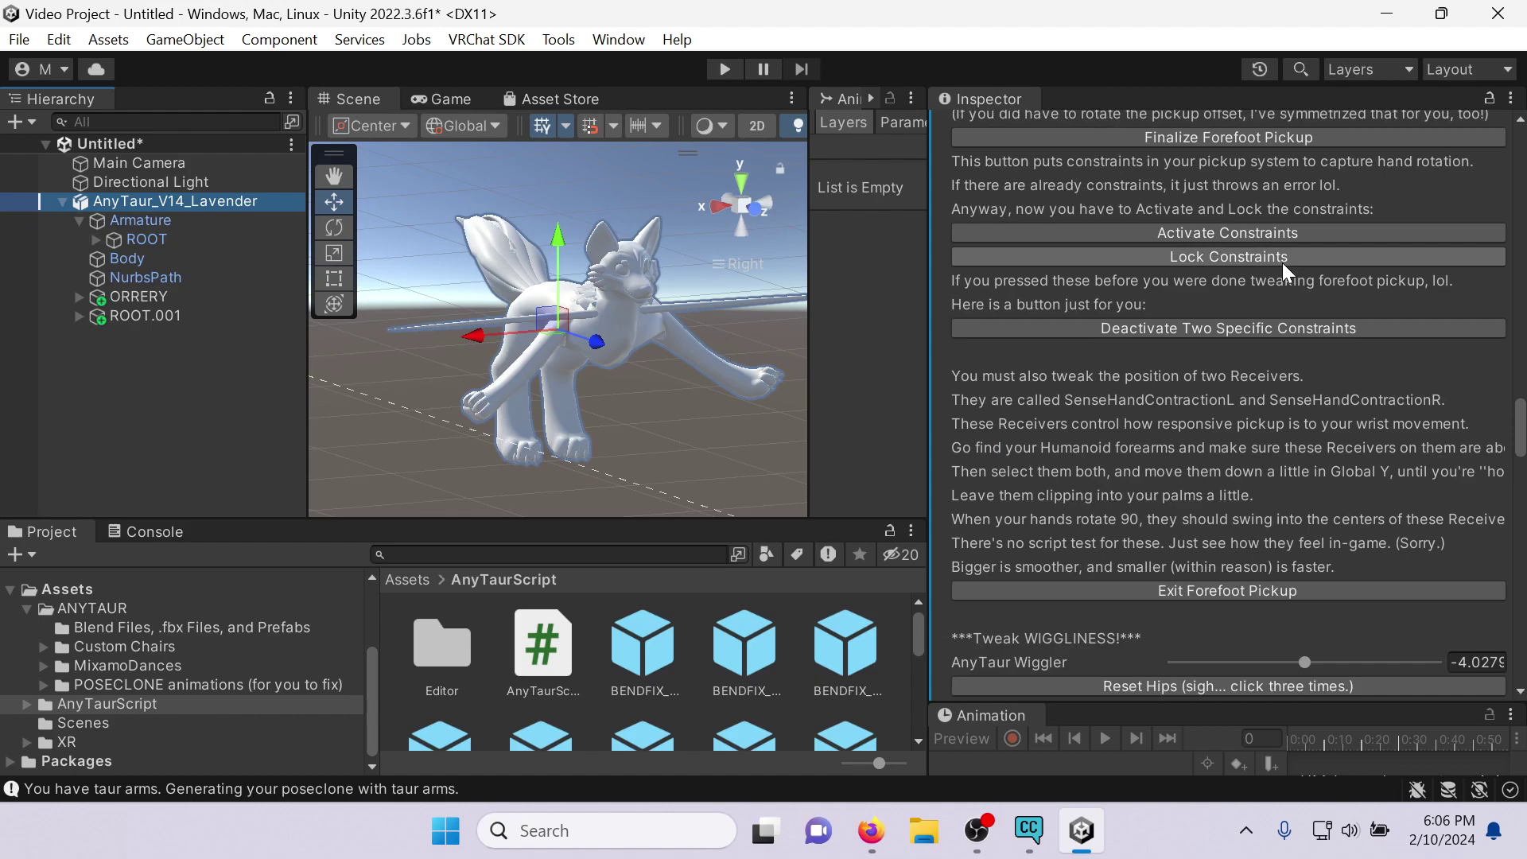
click(1270, 396)
Set the AnyTaur Wiggler to -80 and check the arched back from the model's right side.
scroll(1251, 250, down, 4)
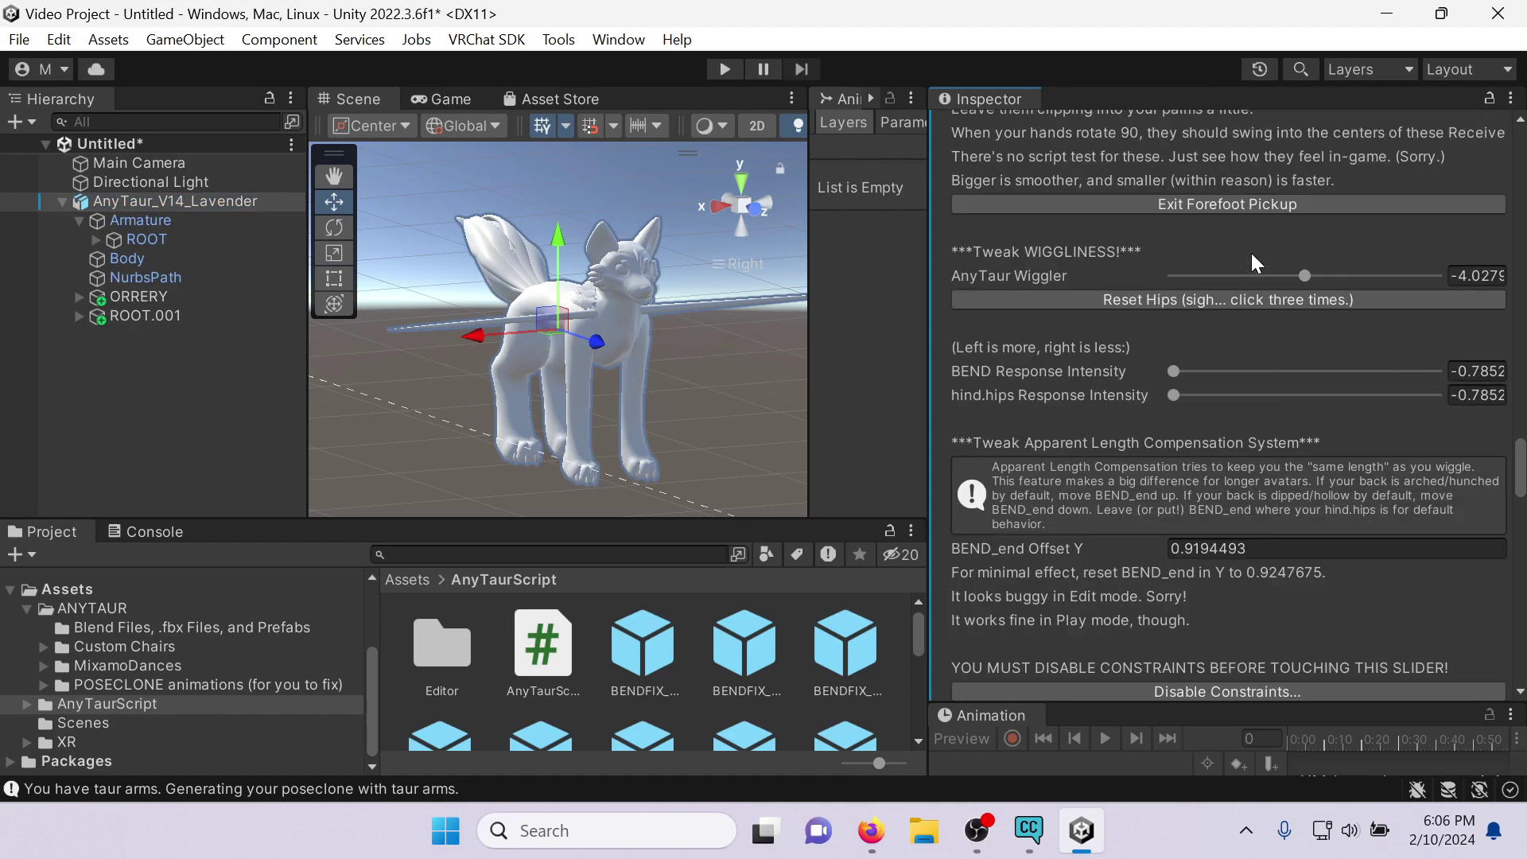
drag(1295, 212, 1148, 188)
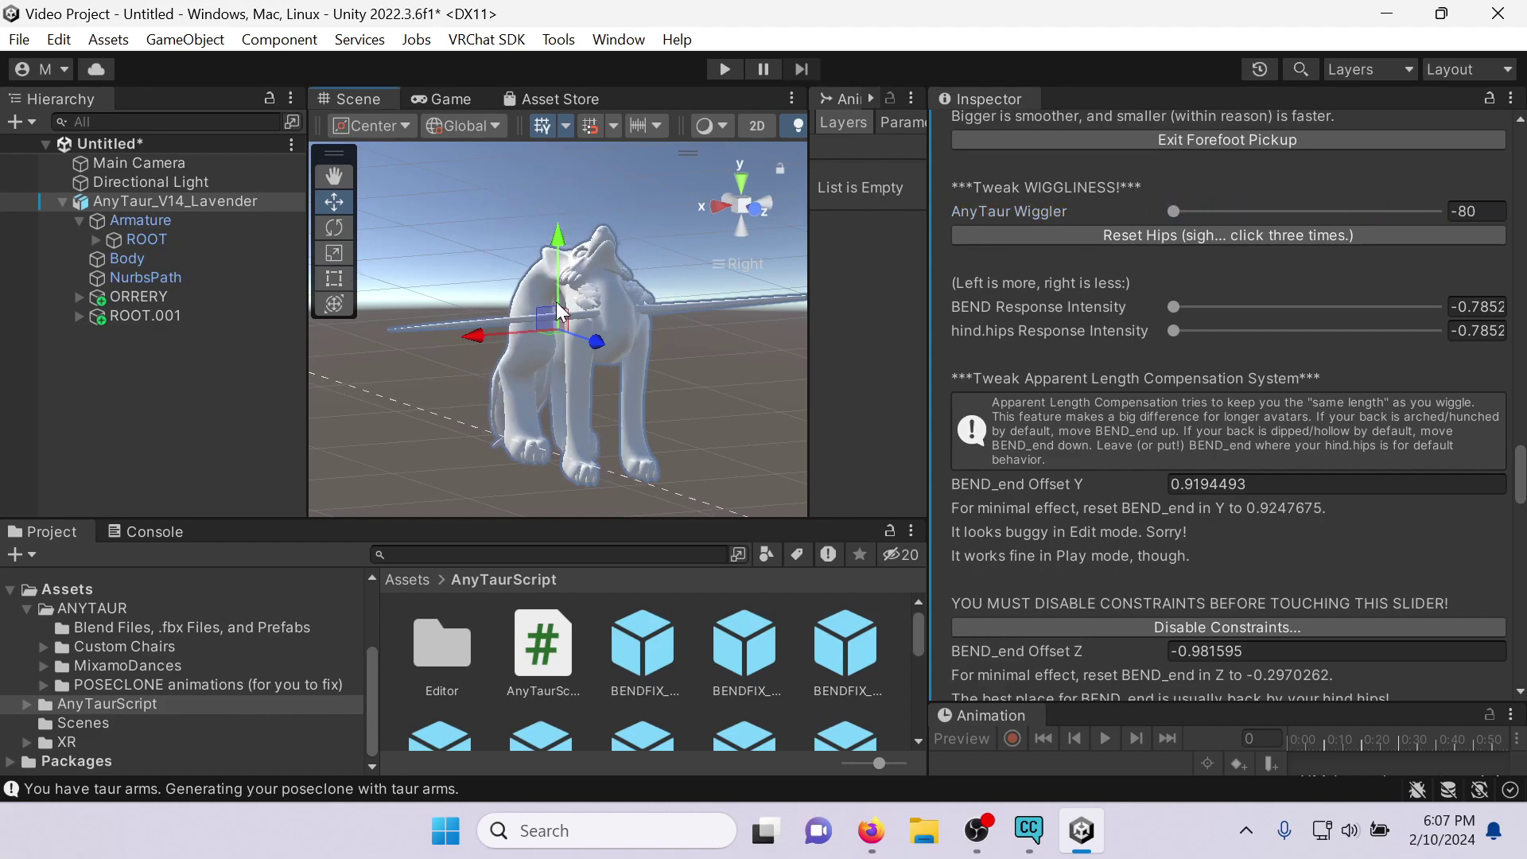
click(714, 214)
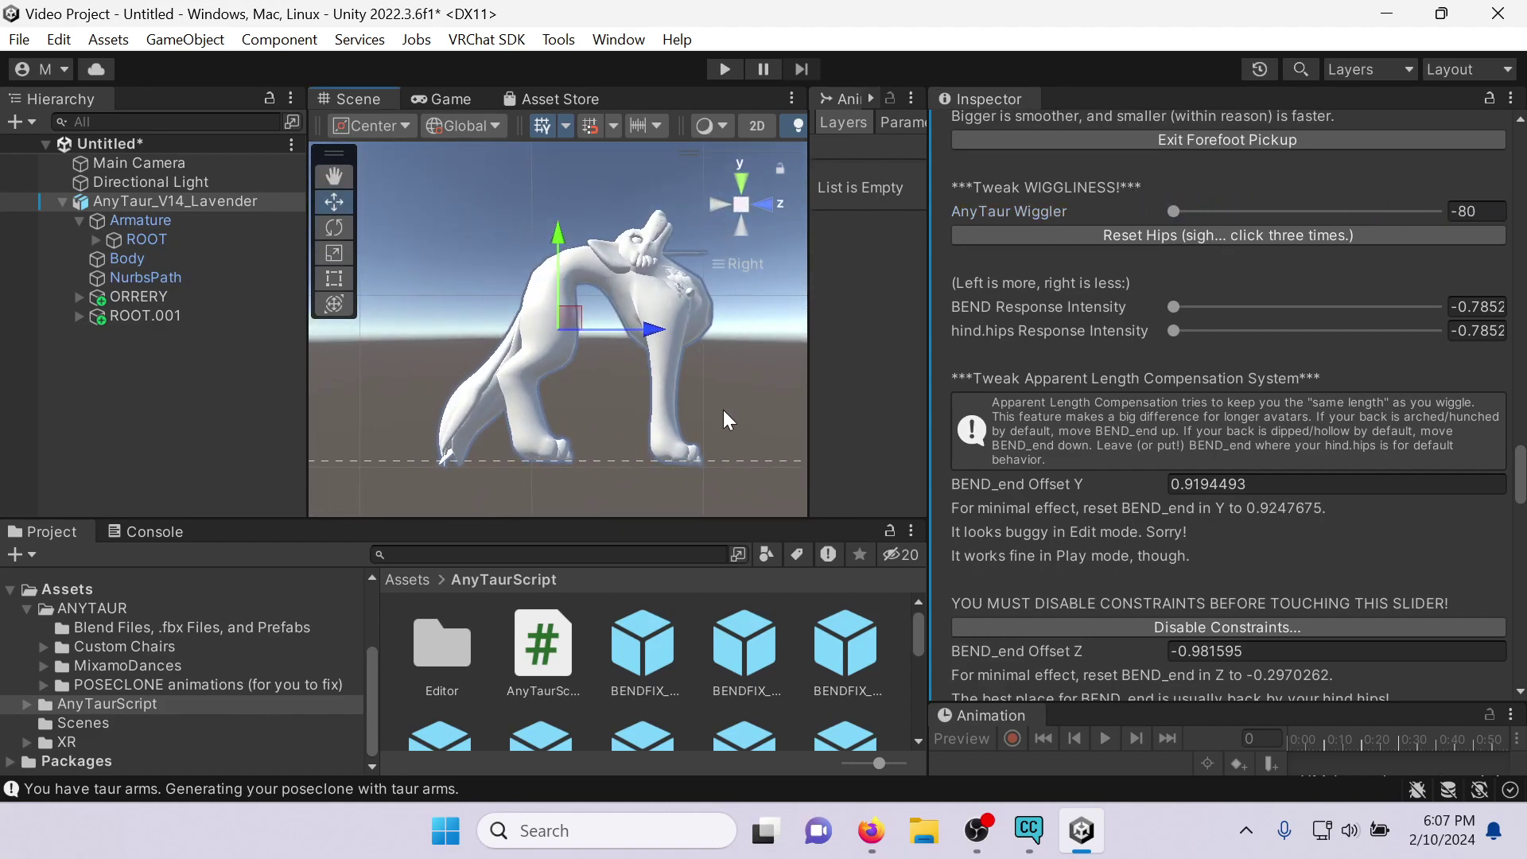
drag(1167, 201, 1119, 200)
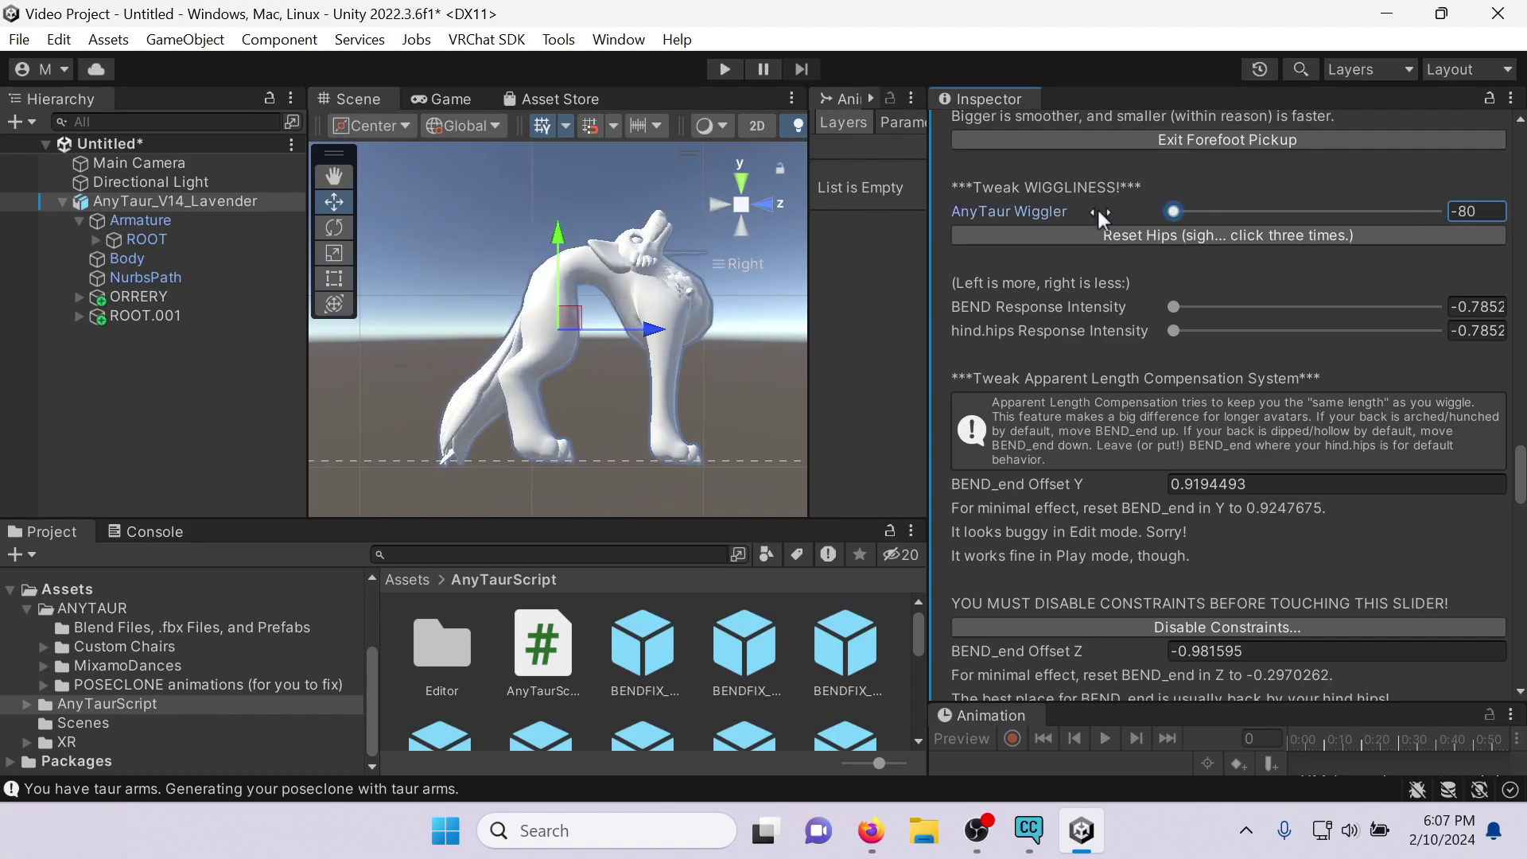
Try a value of -0.3 for both BEND Response Intensity and hind.hips Response Intensity.
drag(1175, 307, 1370, 309)
drag(1174, 331, 1277, 336)
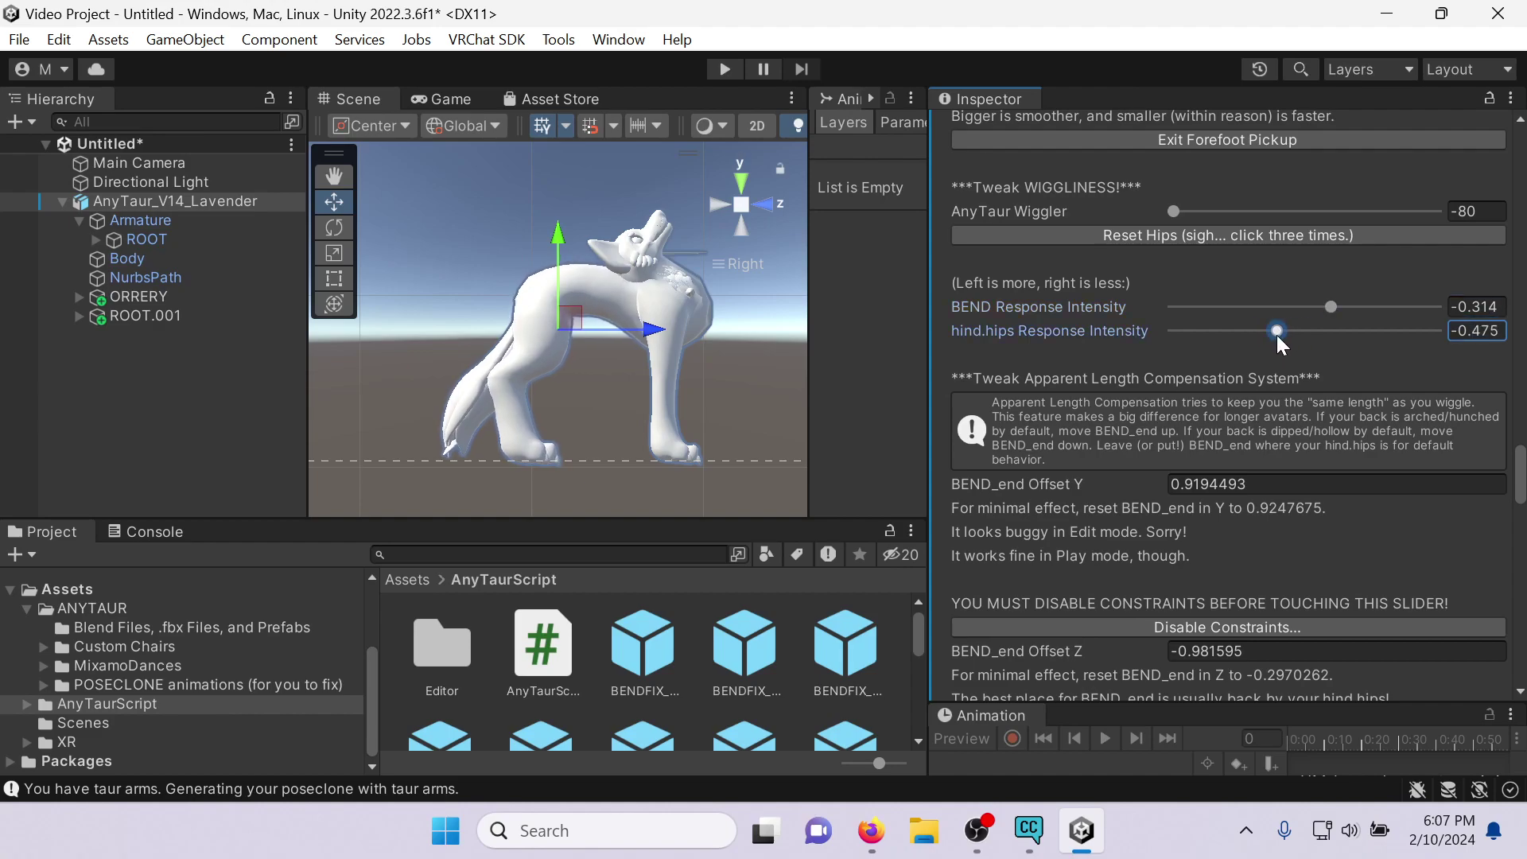
double_click(1481, 304)
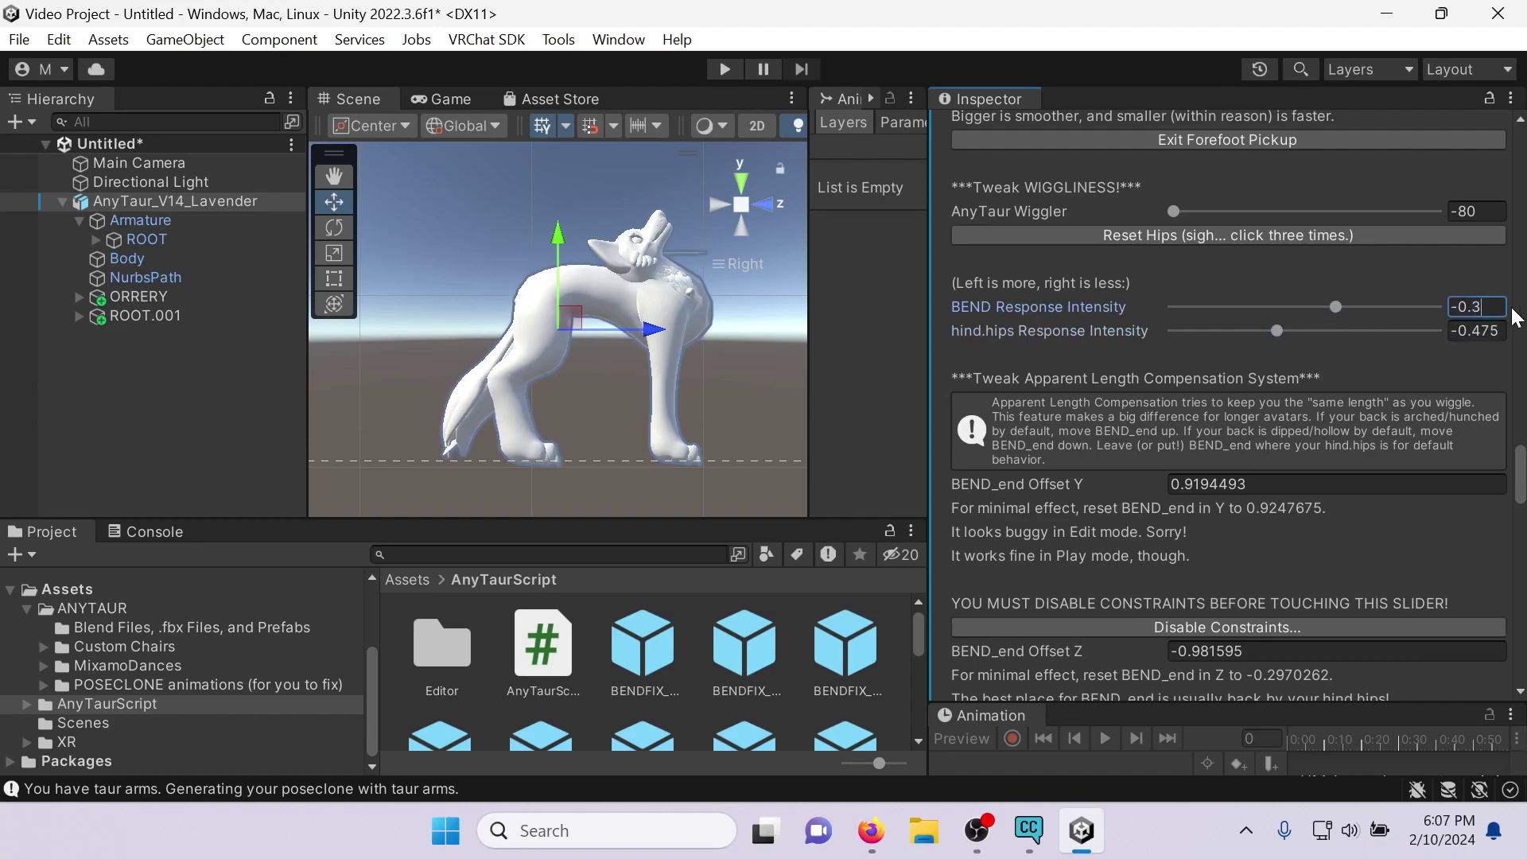
double_click(1497, 334)
text(3)
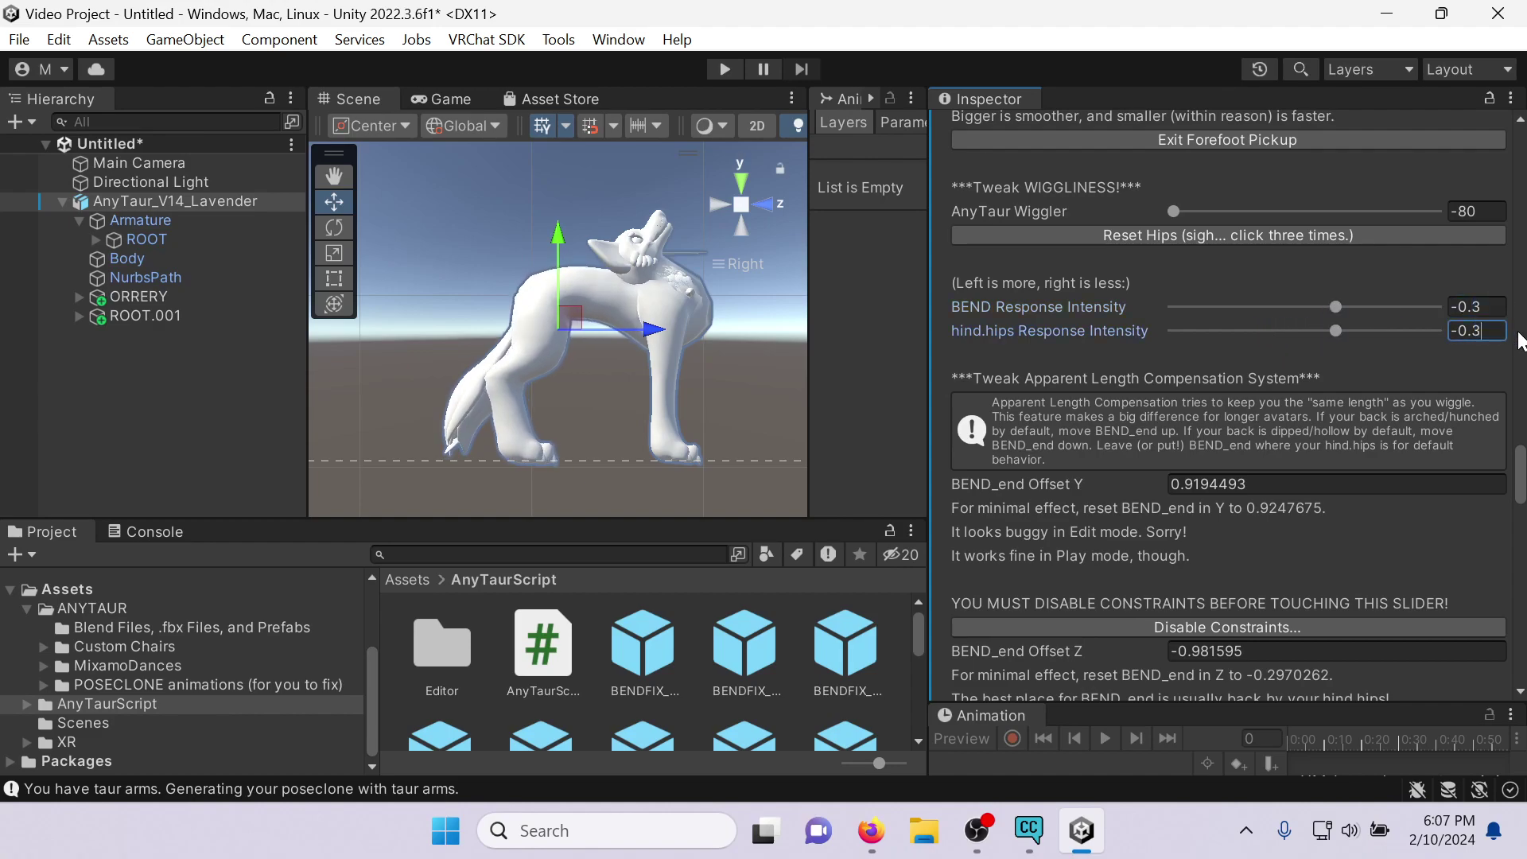
Try -0.2 for both the BEND and hind.hips Response Intensity, and set both to -0.25.
double_click(1474, 307)
text(2)
double_click(1494, 332)
text(2)
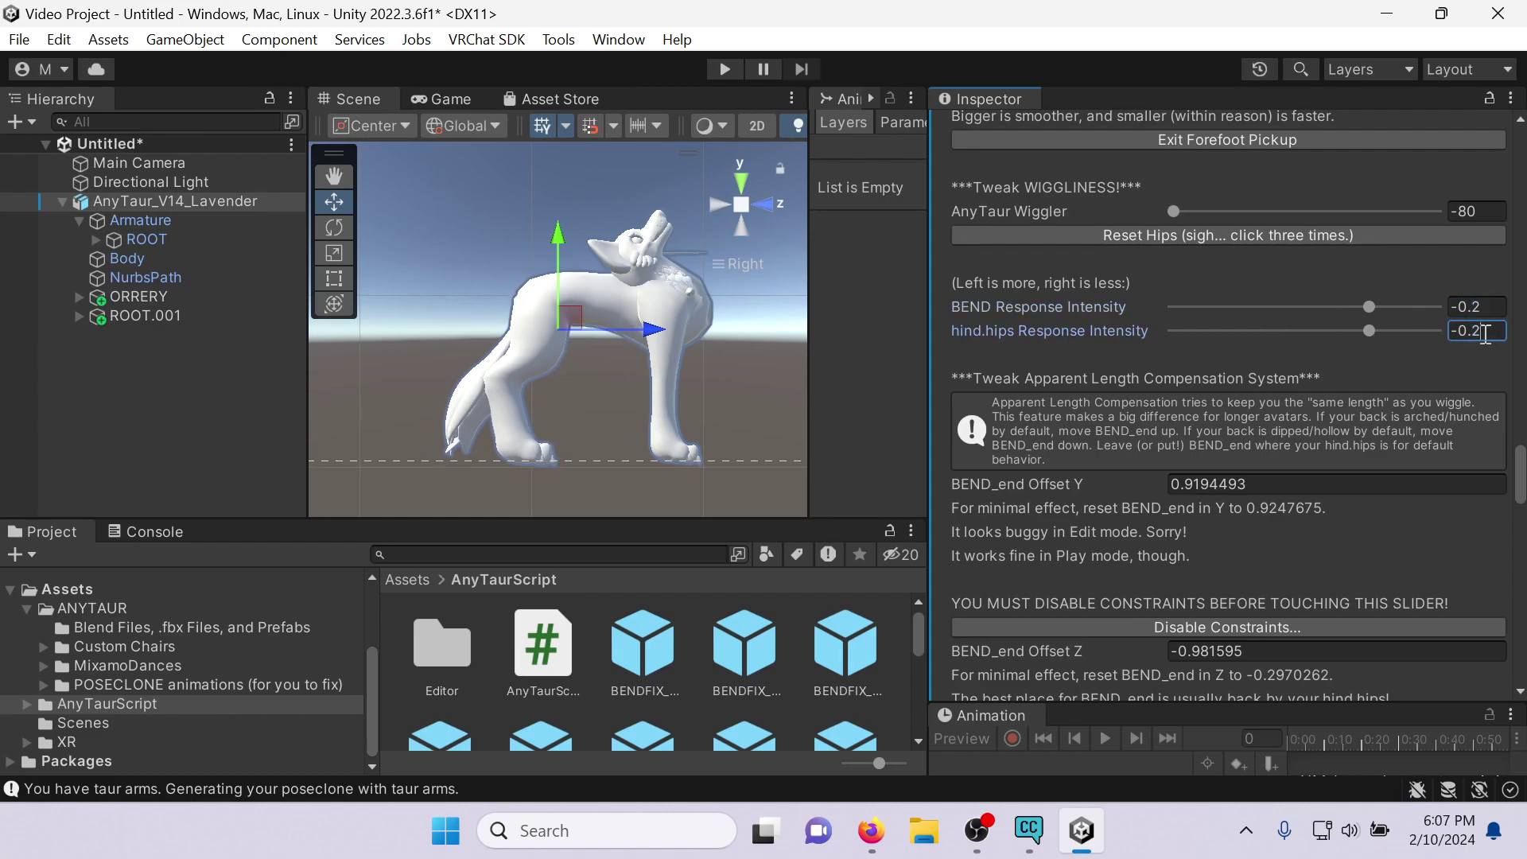
click(1495, 312)
text(5)
click(1494, 332)
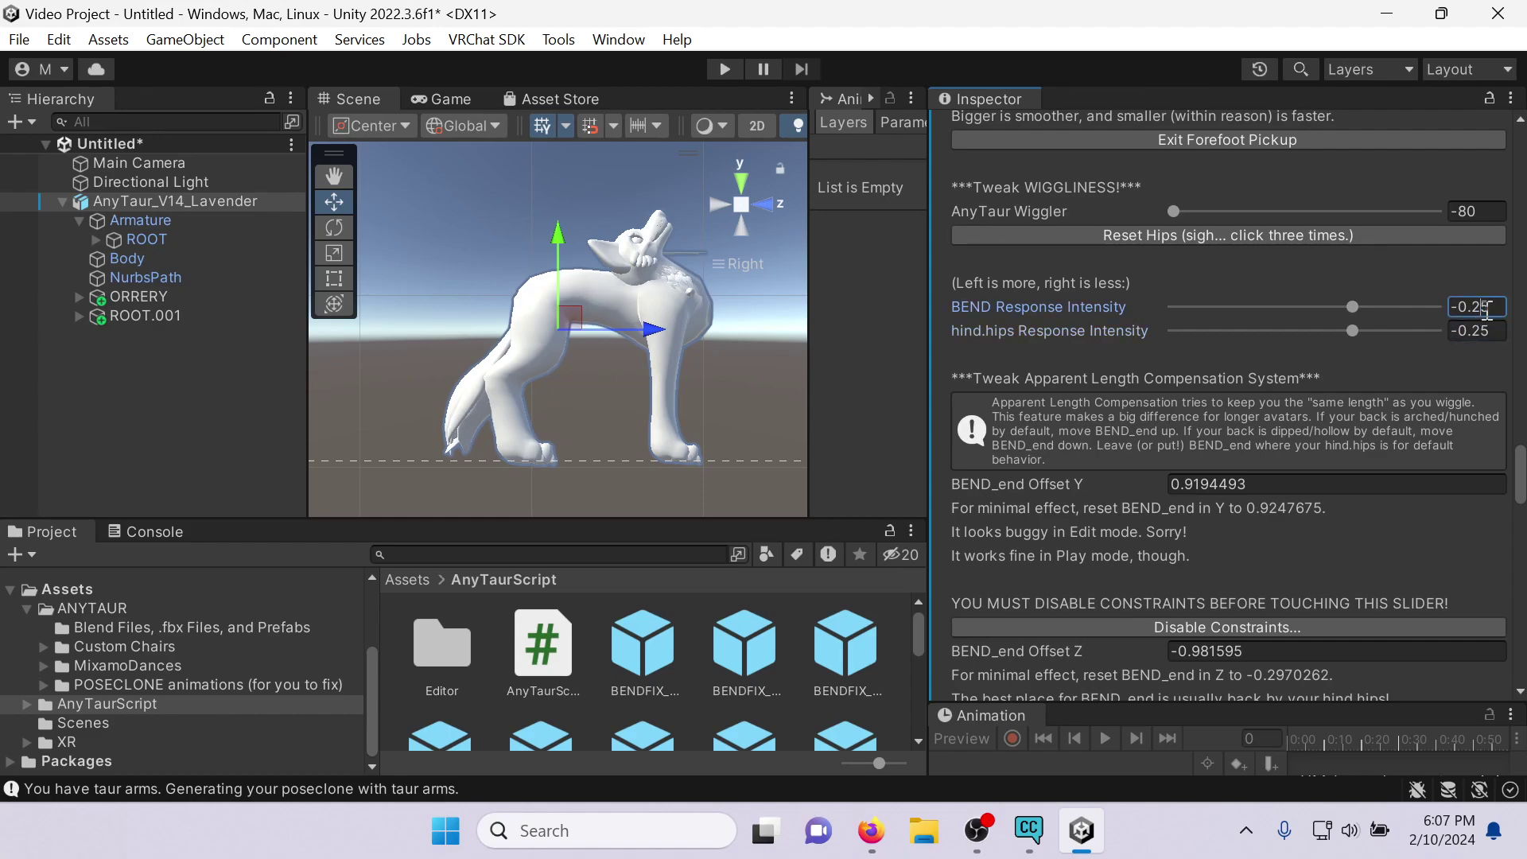
Examine the Apparent Length Compensation System and Taurness/Quadness sections of the script.
scroll(1333, 334, down, 2)
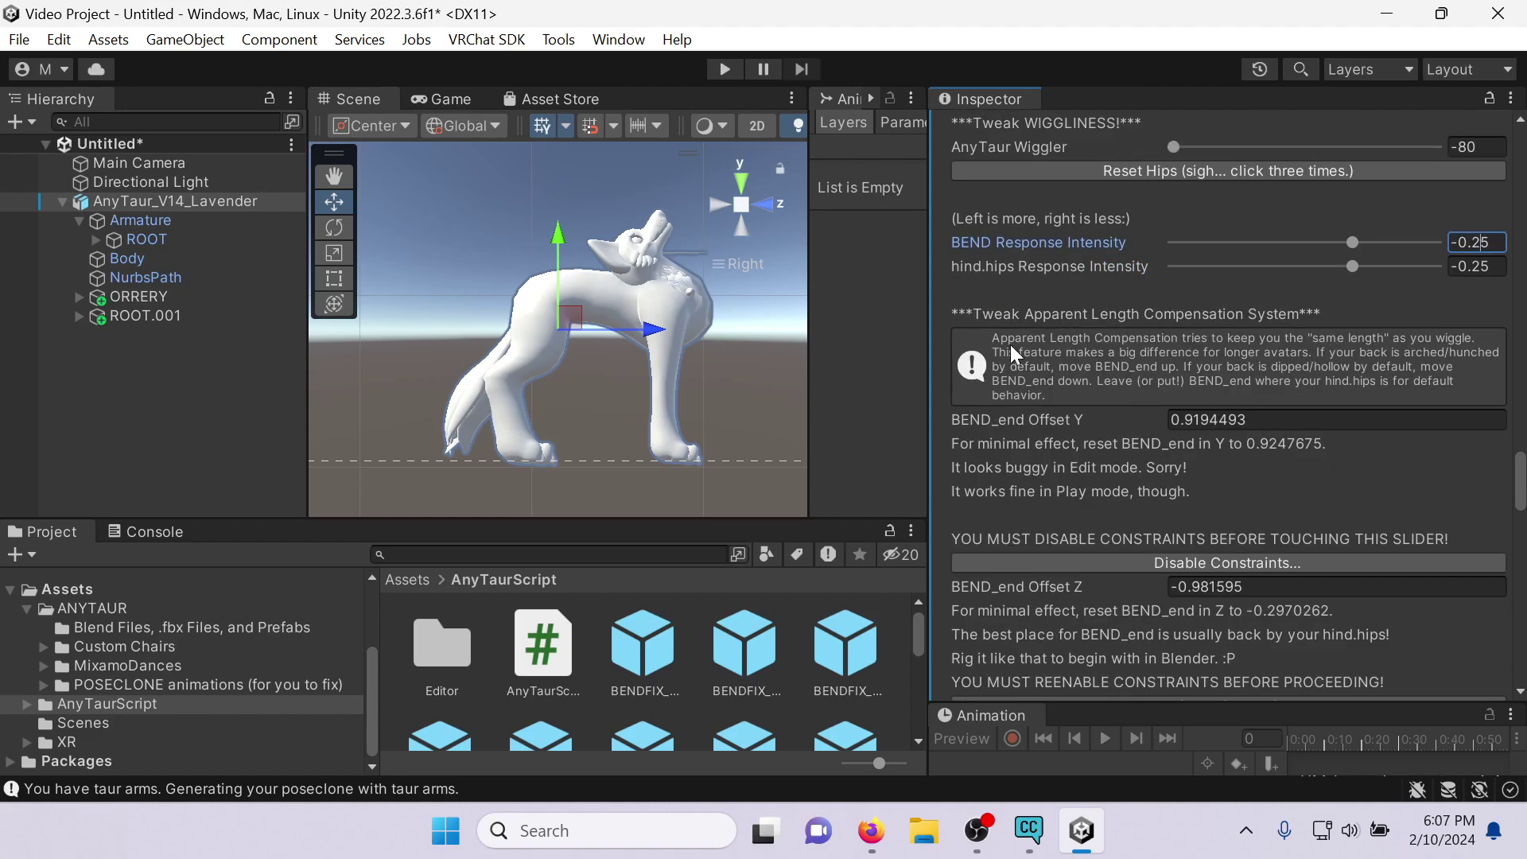
scroll(1252, 383, down, 8)
scroll(1219, 458, up, 8)
scroll(1310, 378, down, 13)
scroll(1247, 302, up, 7)
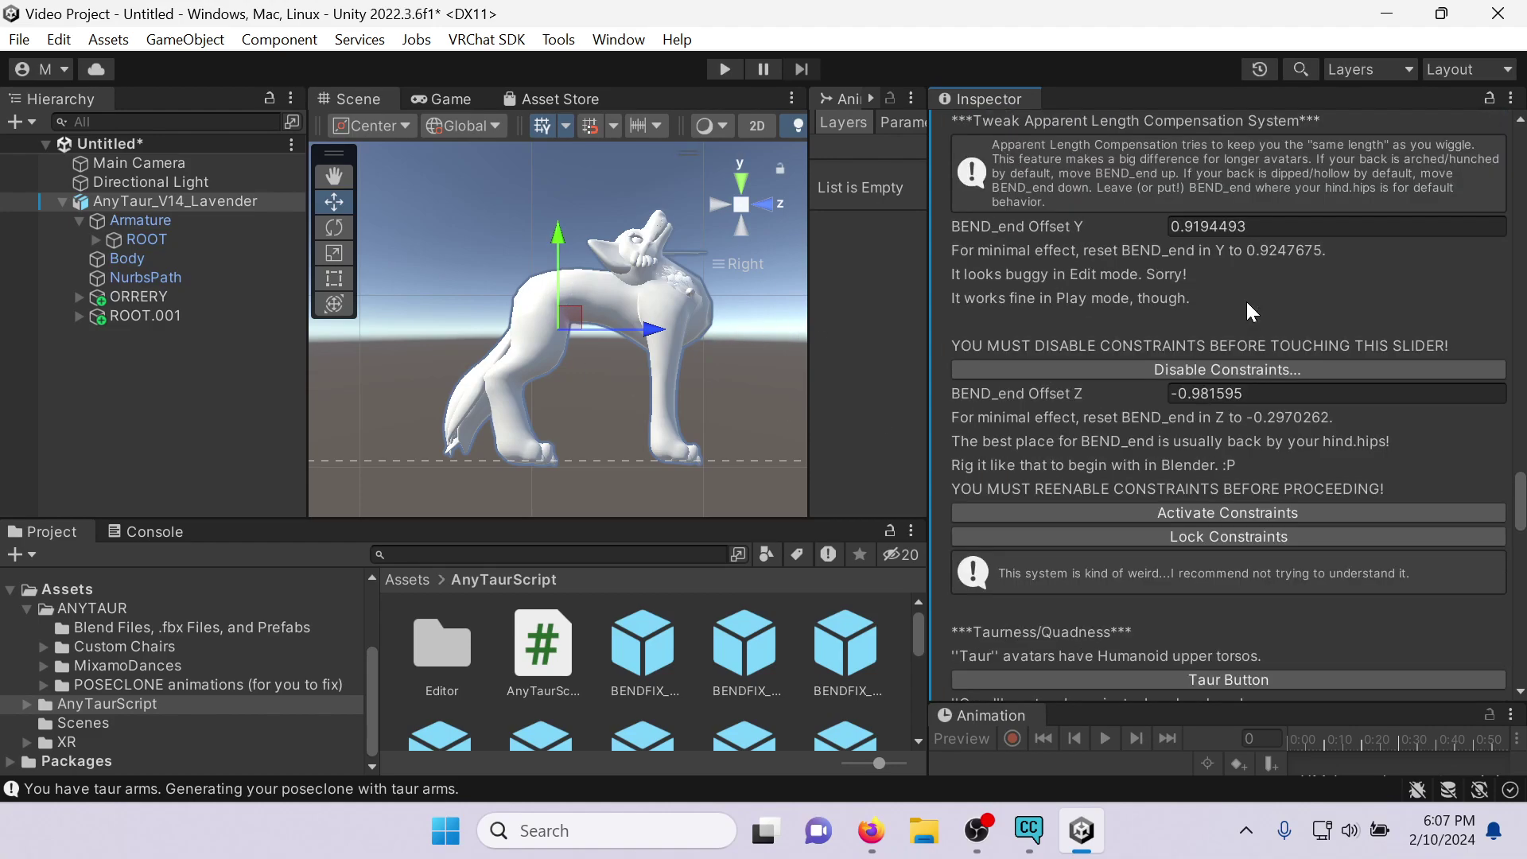
scroll(1247, 302, up, 5)
scroll(1247, 302, down, 5)
scroll(1265, 283, down, 6)
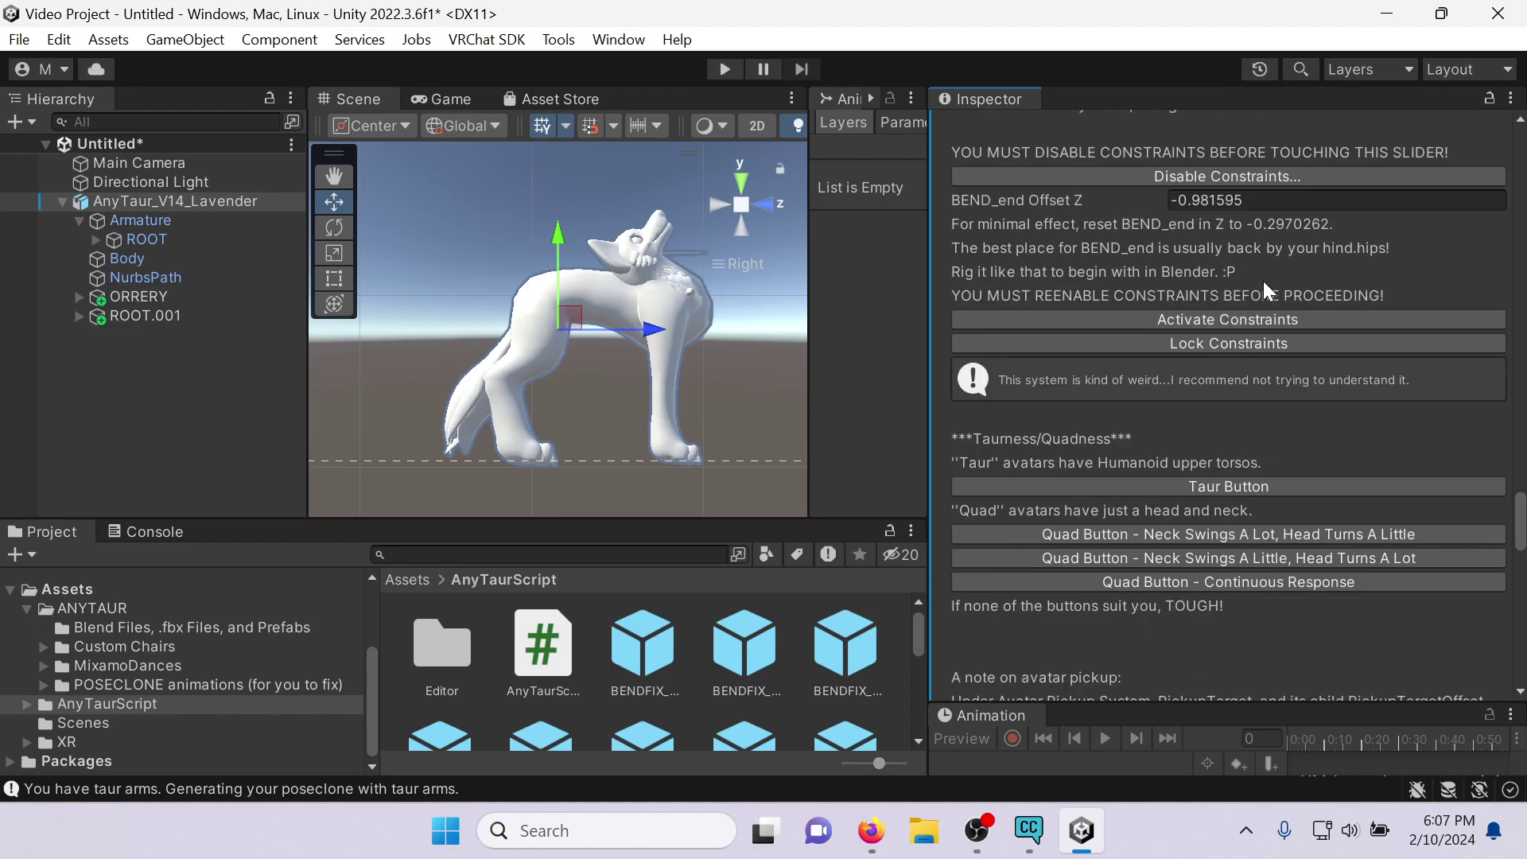
scroll(1263, 280, down, 6)
scroll(1262, 281, down, 10)
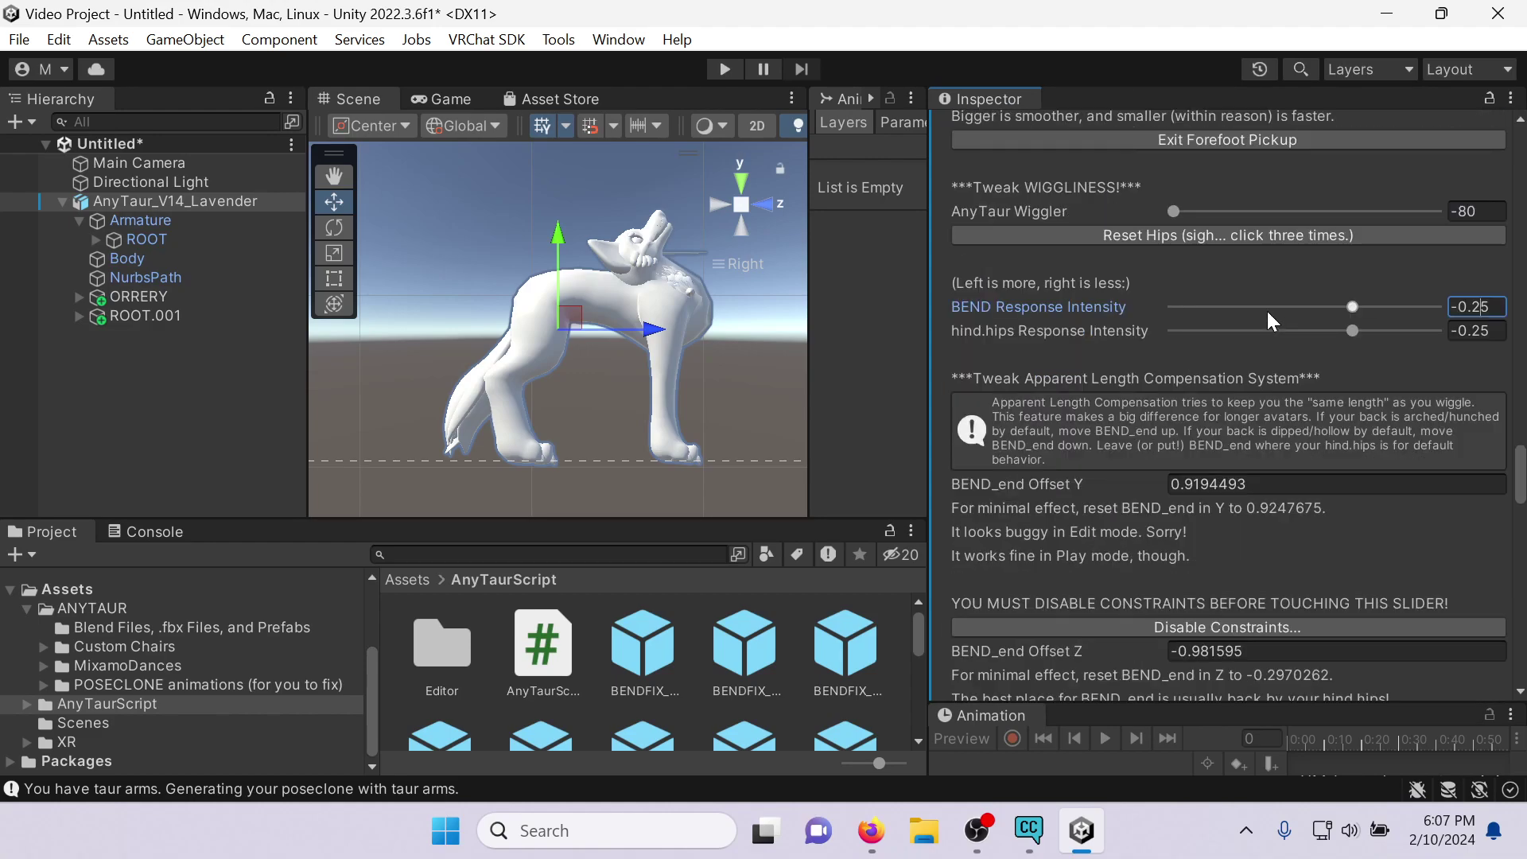
Reset the model's hips from the AnyTaur Wiggler test pose.
click(1261, 239)
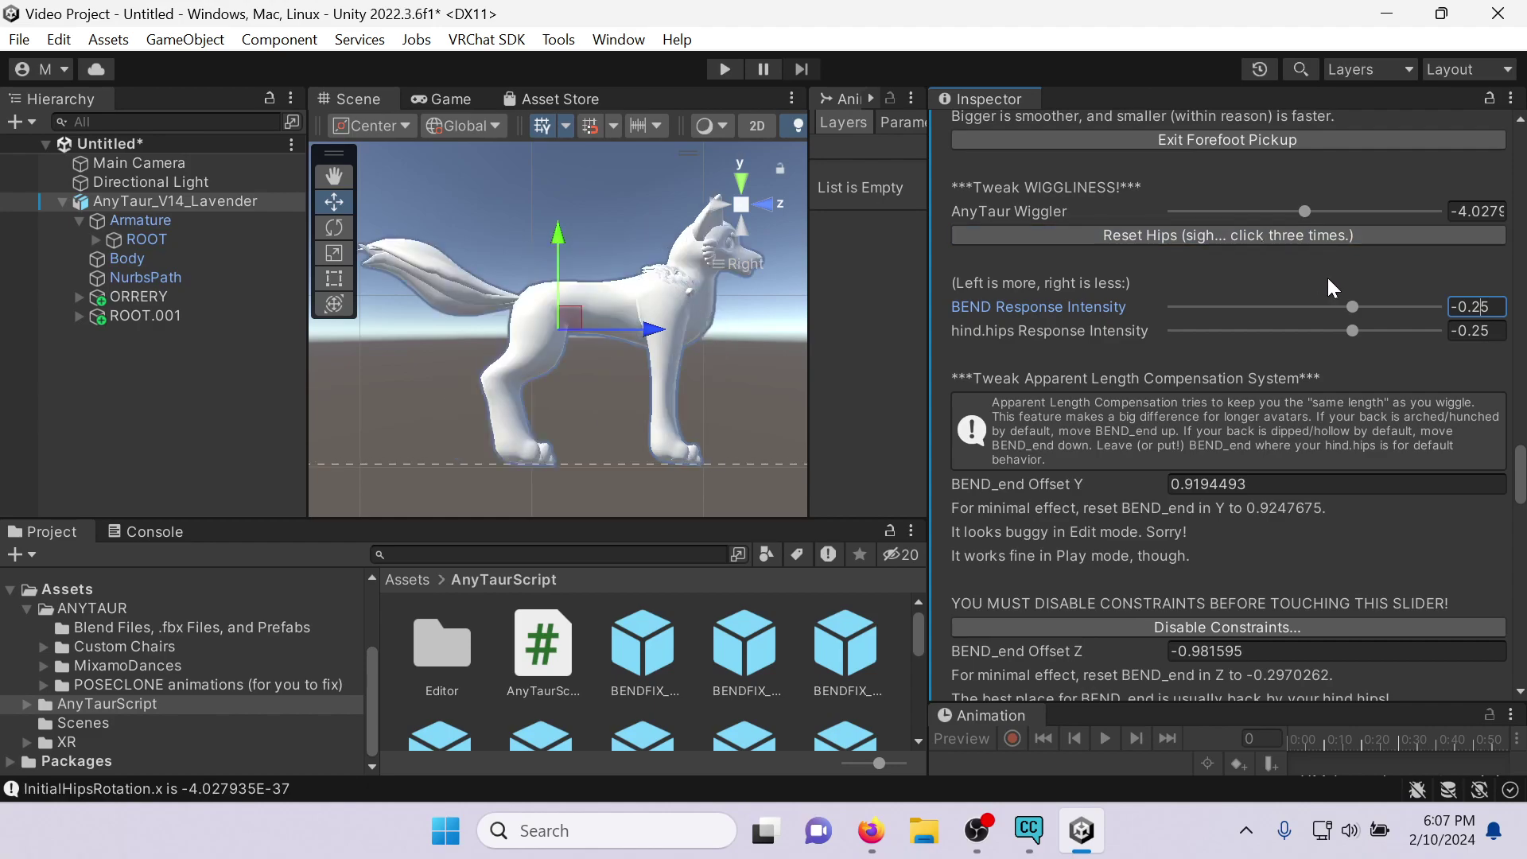
drag(1303, 212, 1317, 241)
click(1315, 239)
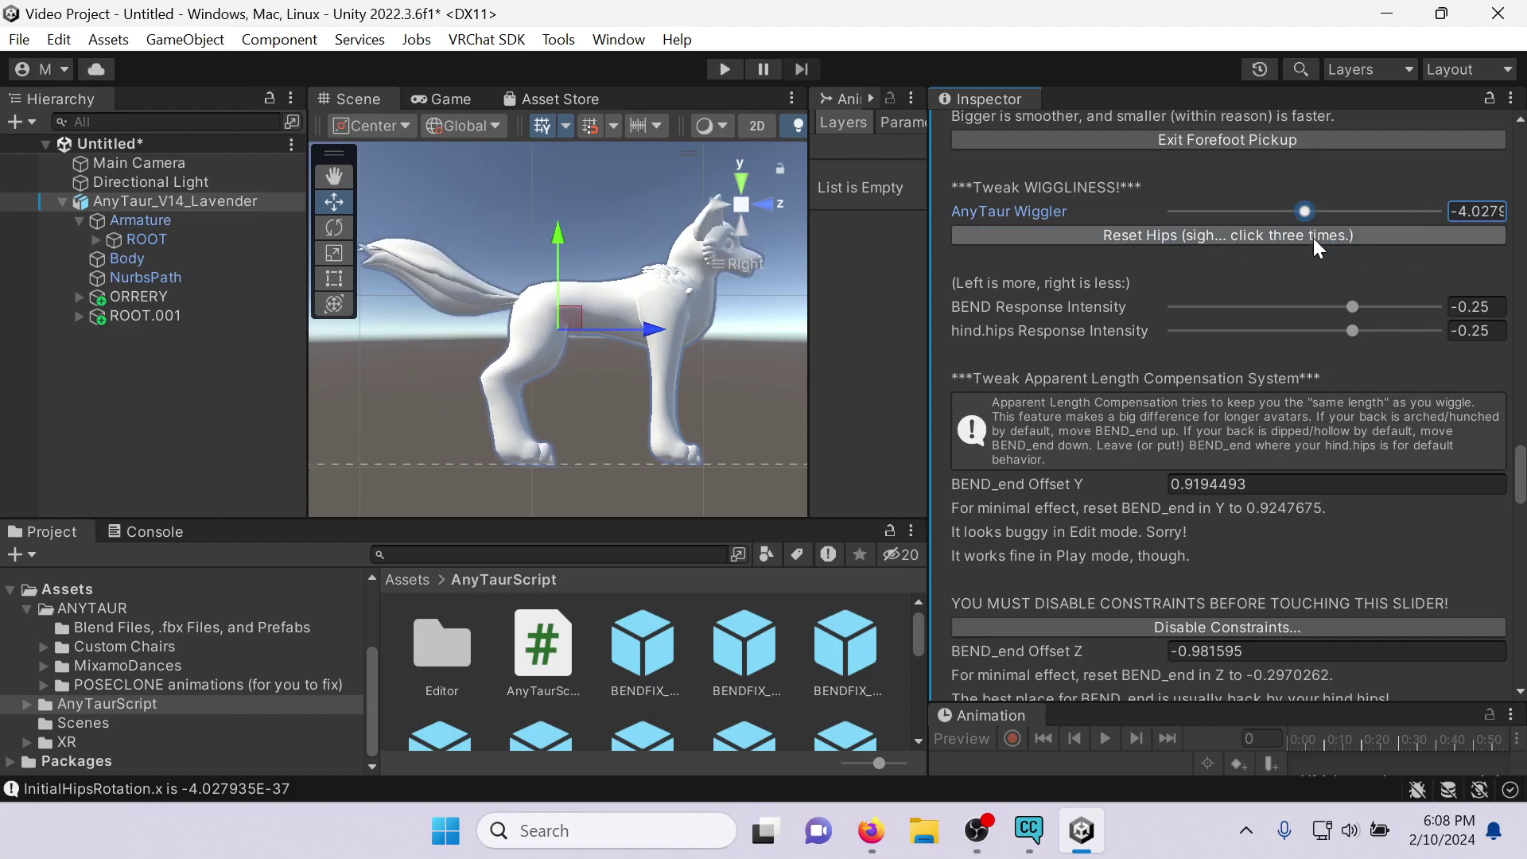
Try the Quad presets for a neck that swings a lot and for continuous response in the Taurness/Quadness section.
scroll(1297, 242, down, 8)
scroll(1285, 233, down, 7)
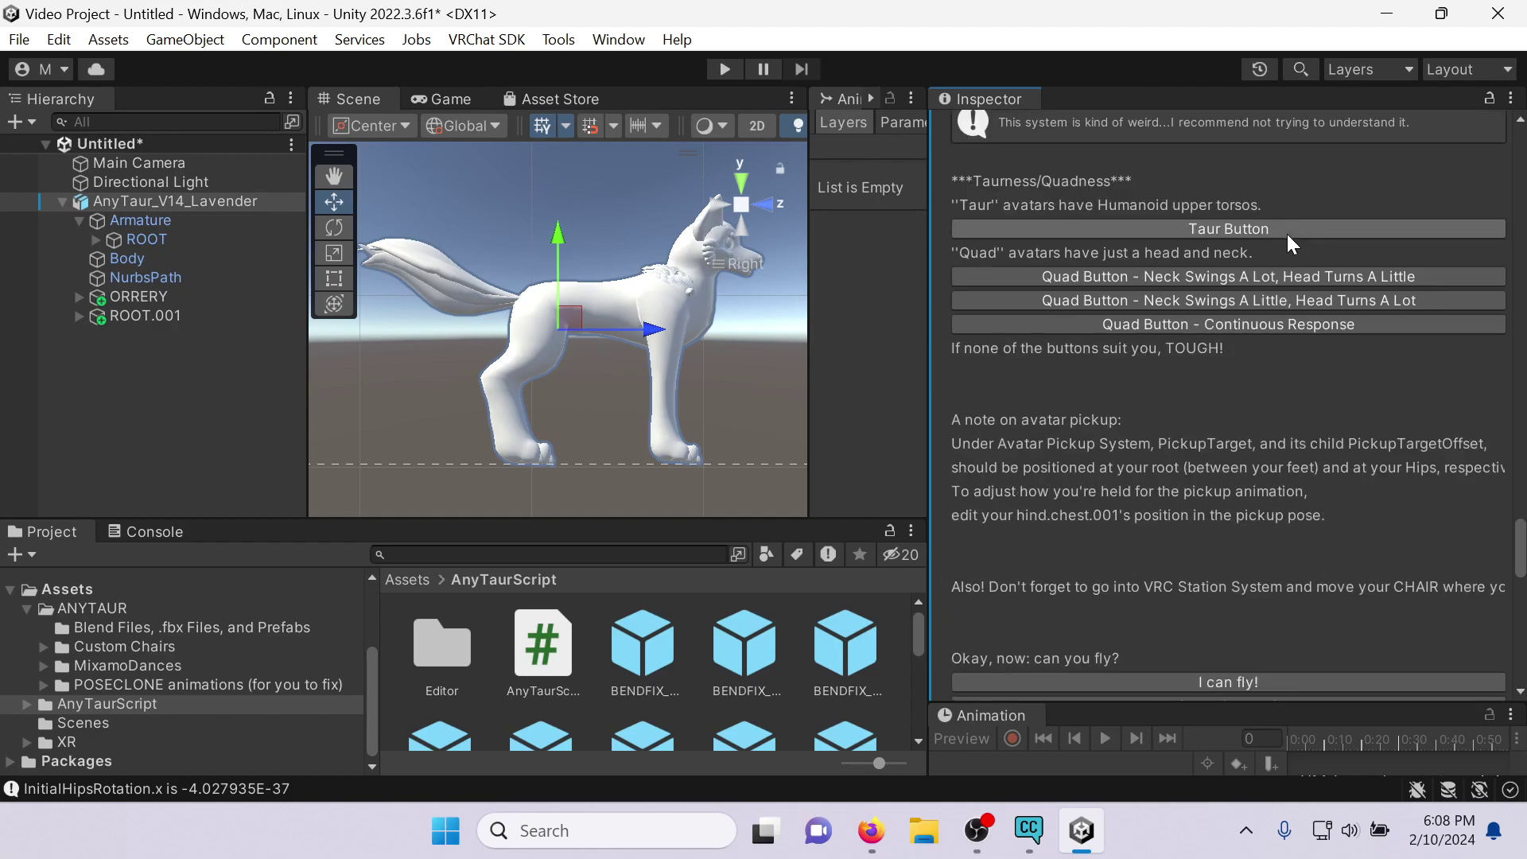
click(1288, 276)
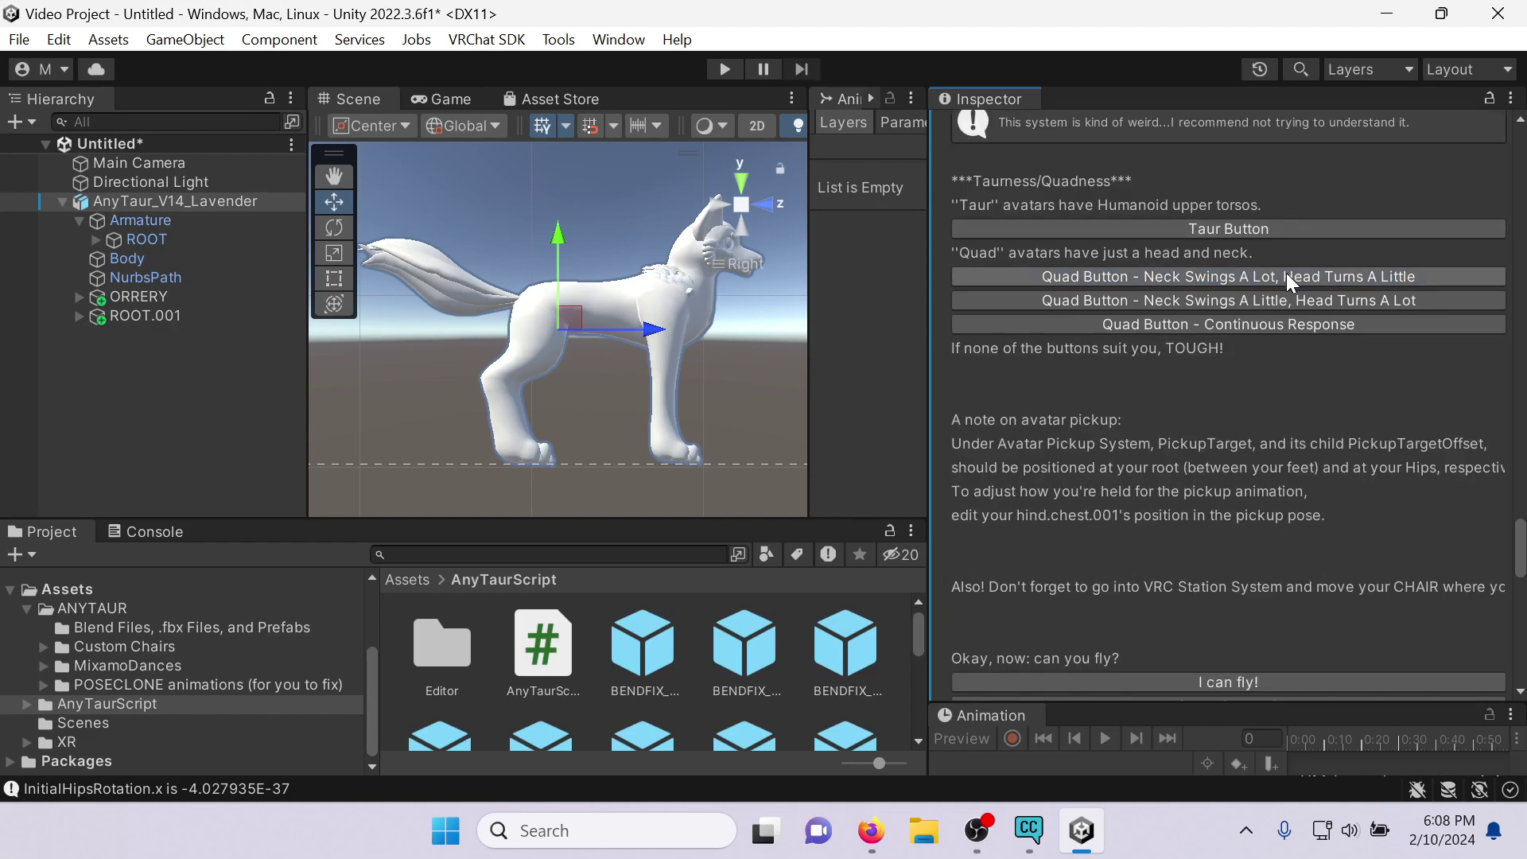
click(1277, 325)
Expand the armature from ROOT through Hips, Spine, Chest and Neck, and tilt the Head bone downward with the Transform tool.
click(94, 239)
click(113, 258)
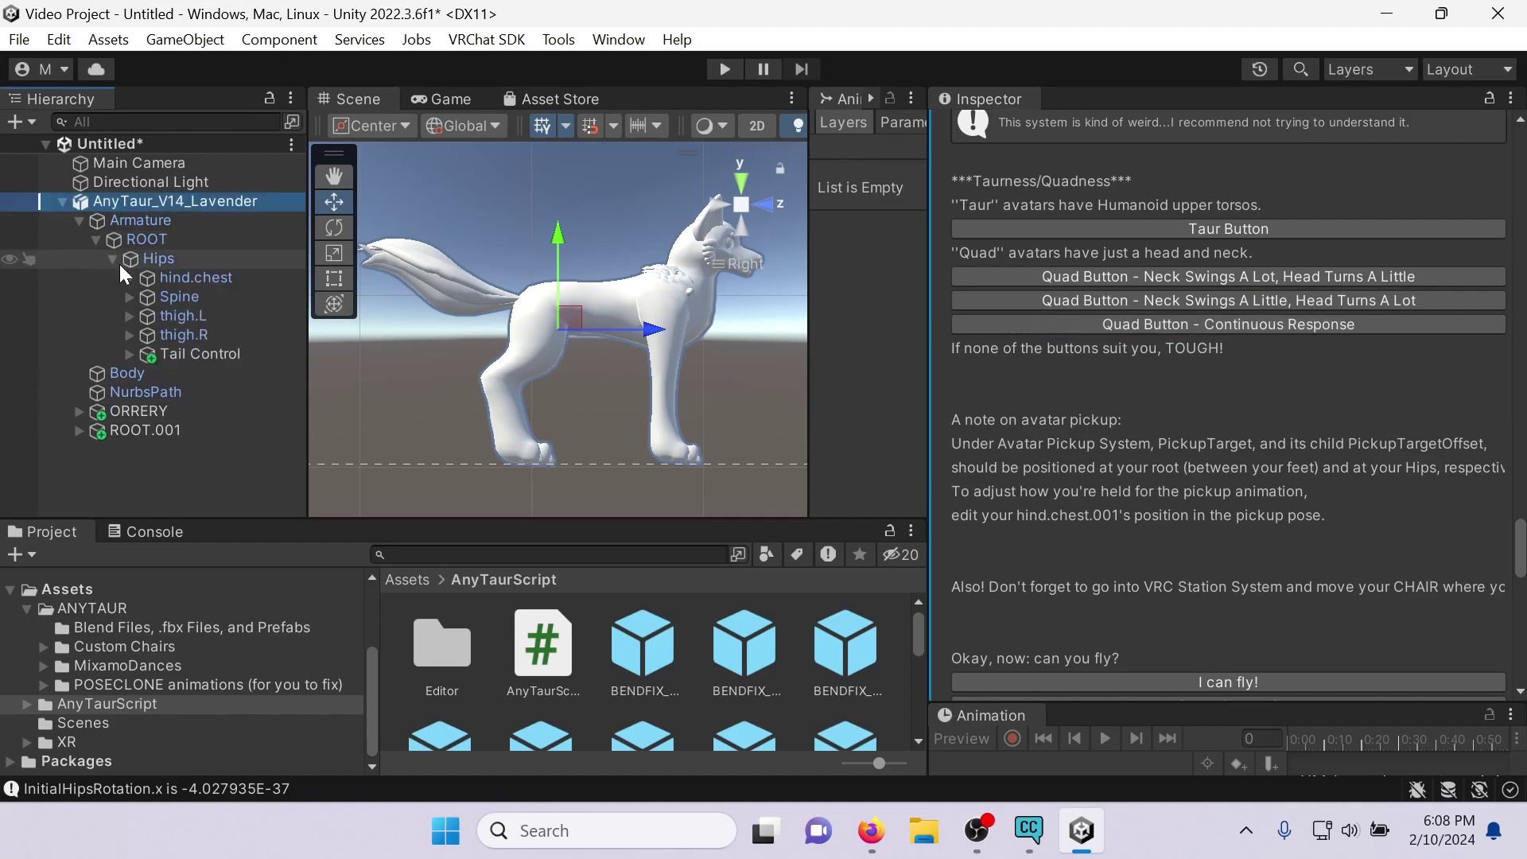
click(129, 297)
click(146, 317)
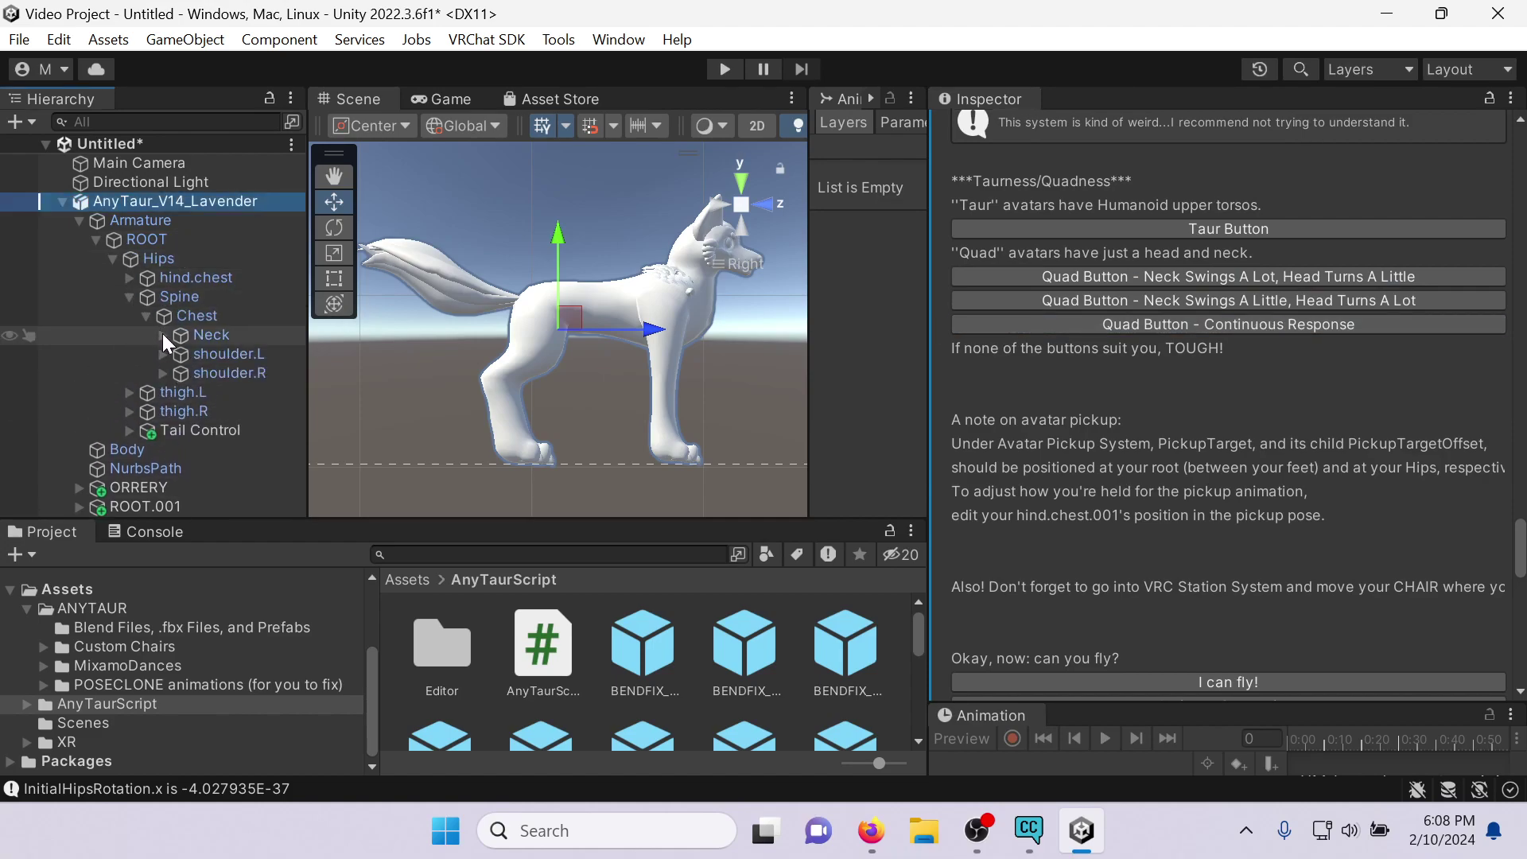
click(163, 334)
click(223, 355)
click(334, 303)
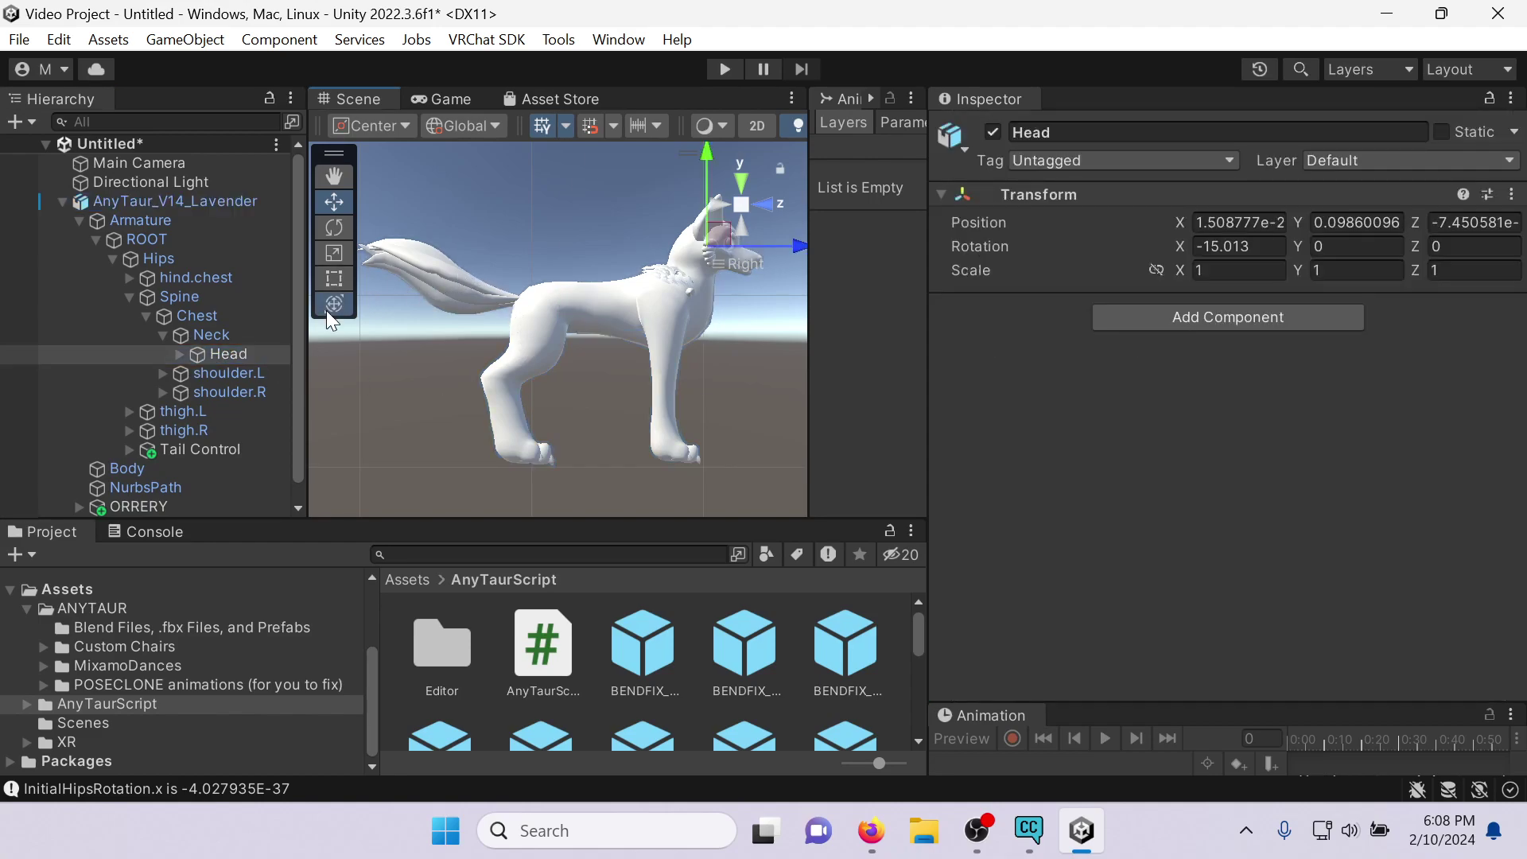
drag(775, 356, 466, 370)
Apply the Taur preset from the Taurness/Quadness section to the AnyTaur_V14_Lavender model.
click(176, 202)
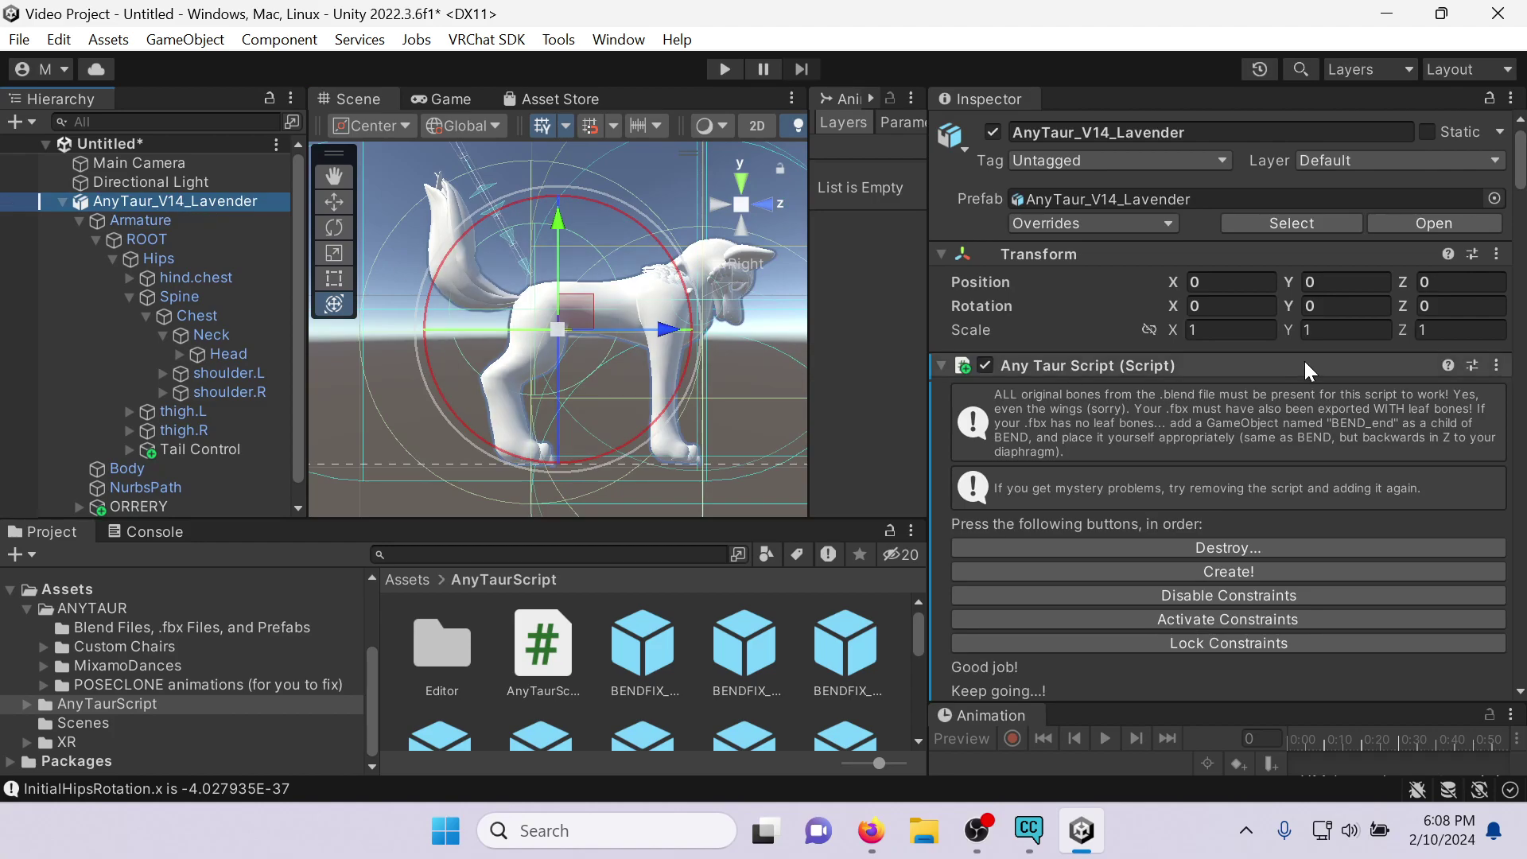
scroll(1302, 356, down, 15)
scroll(1302, 353, down, 20)
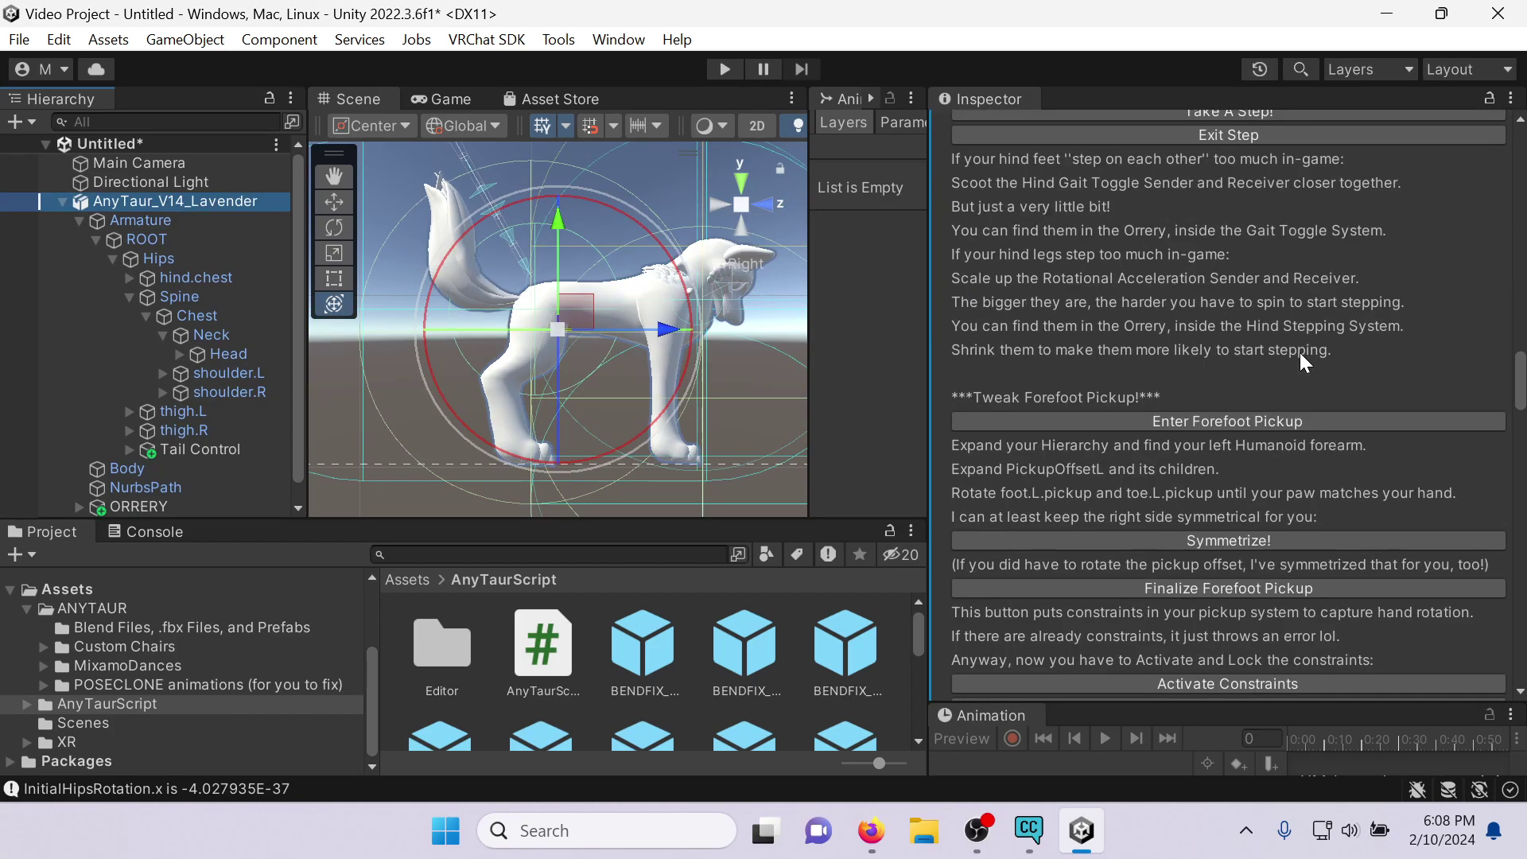
scroll(1307, 355, down, 20)
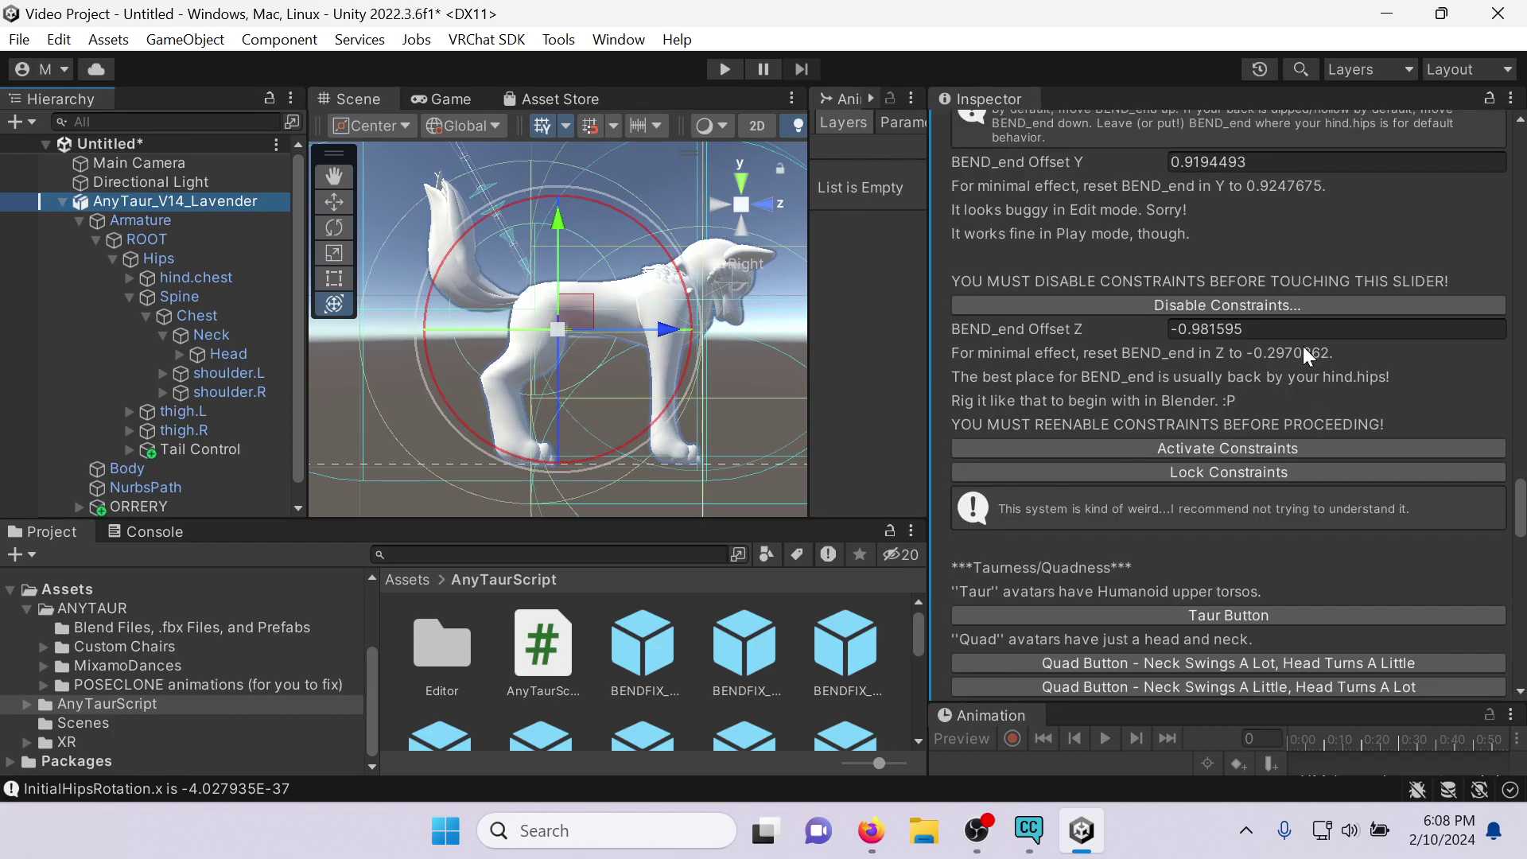
scroll(1309, 358, up, 3)
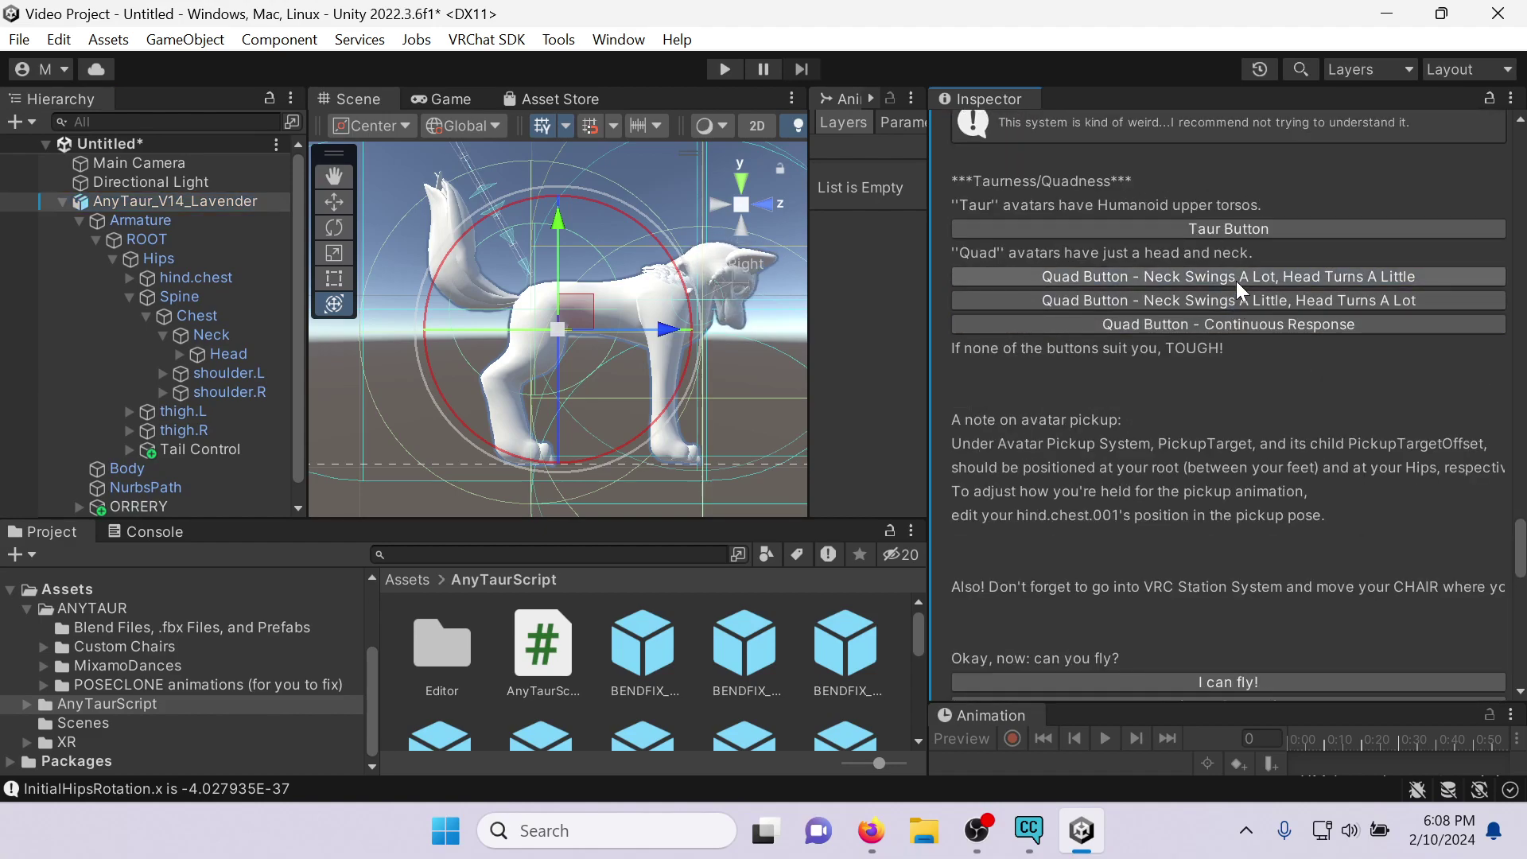
click(1251, 229)
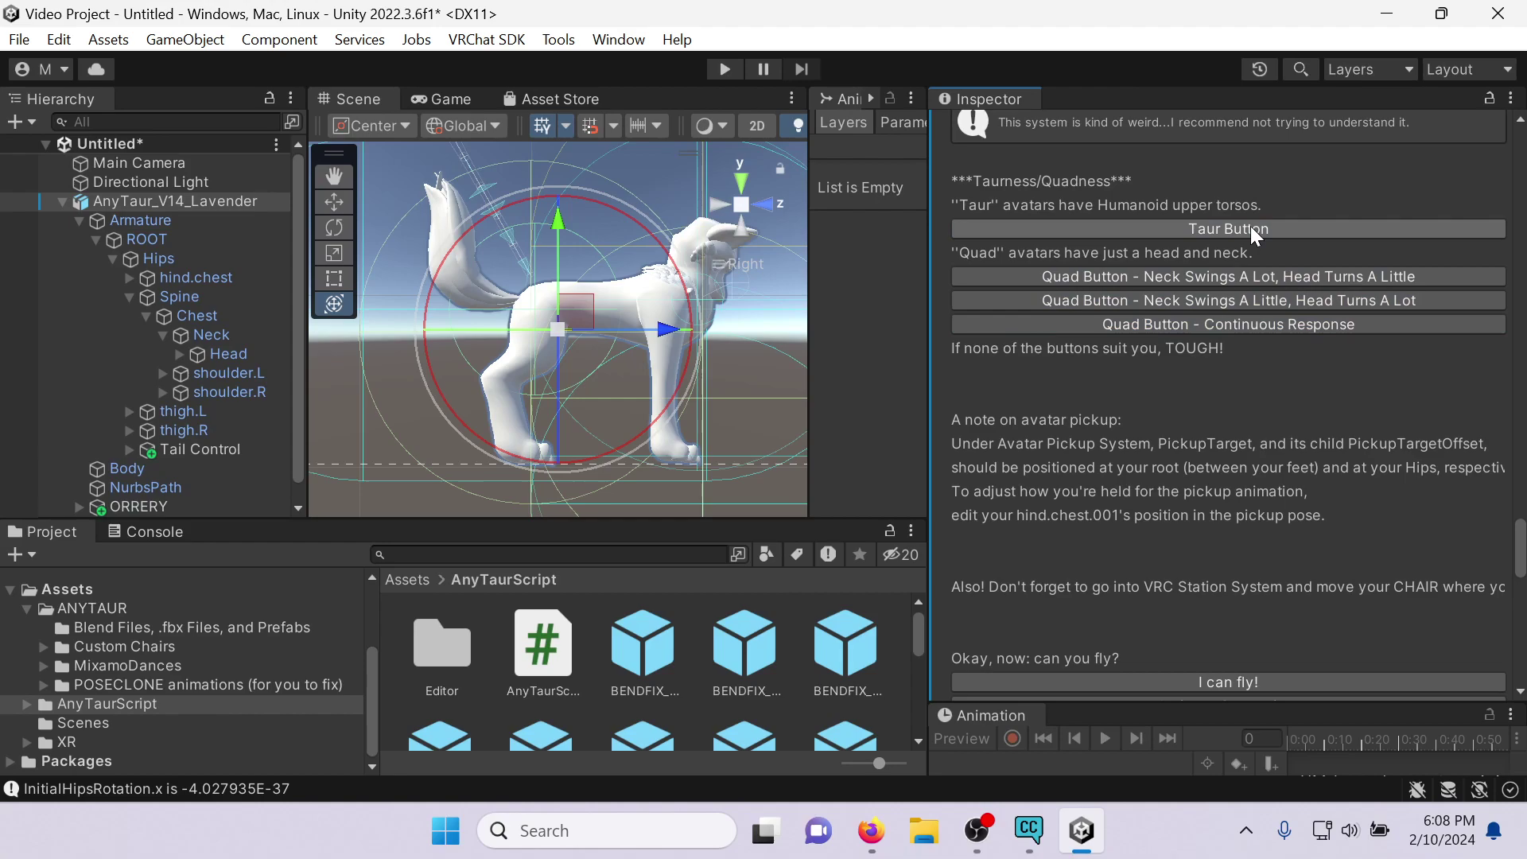
click(1231, 226)
Delete AnyTaur_V14_Lavender from the scene and place a fresh copy of it from the Assets folder into the hierarchy.
scroll(1364, 350, up, 10)
scroll(1400, 362, up, 15)
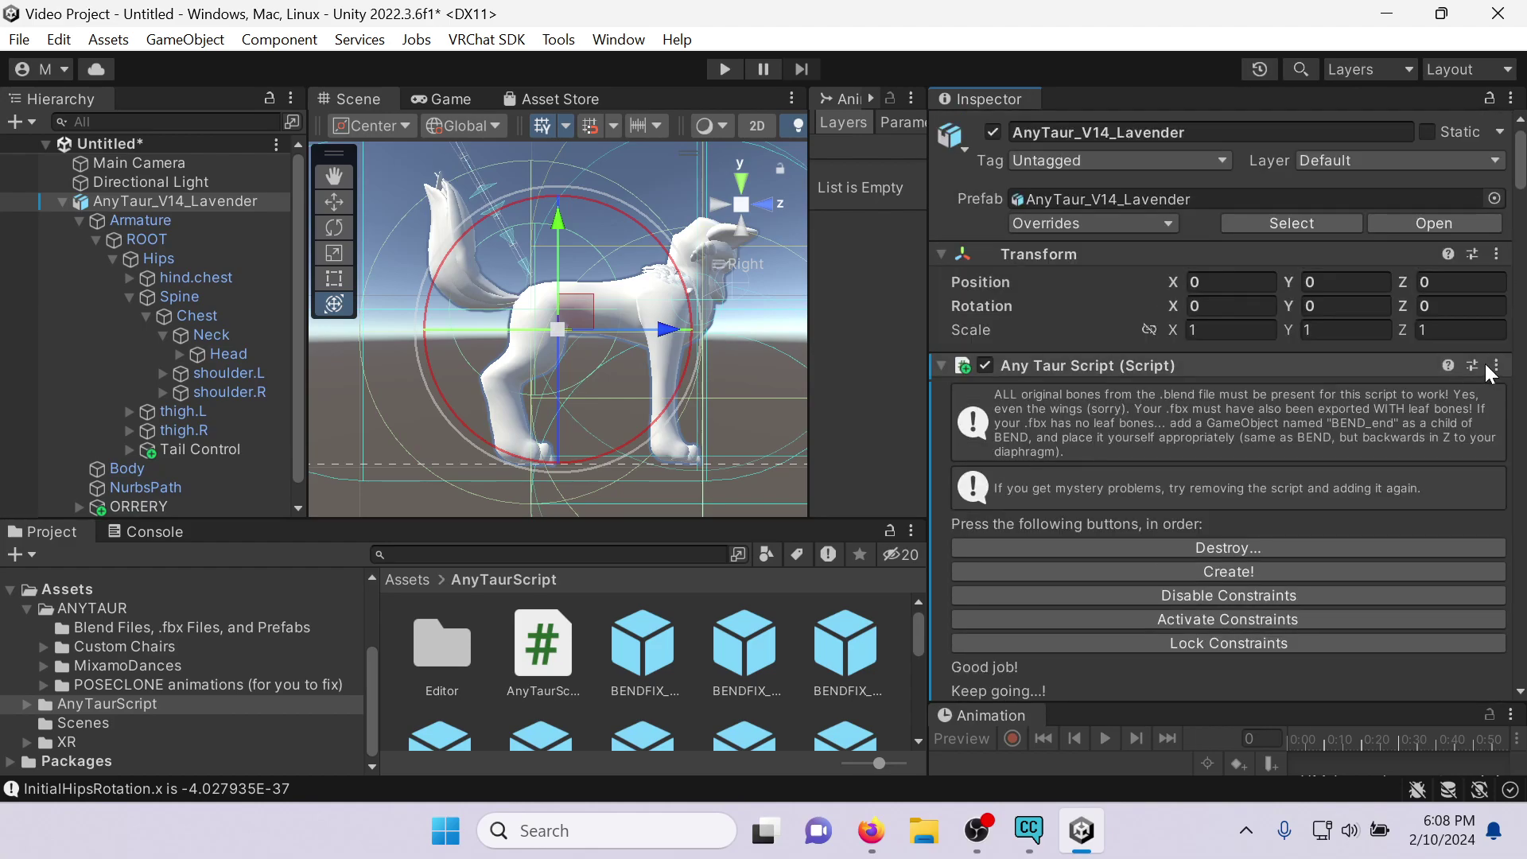
click(224, 205)
key(Delete)
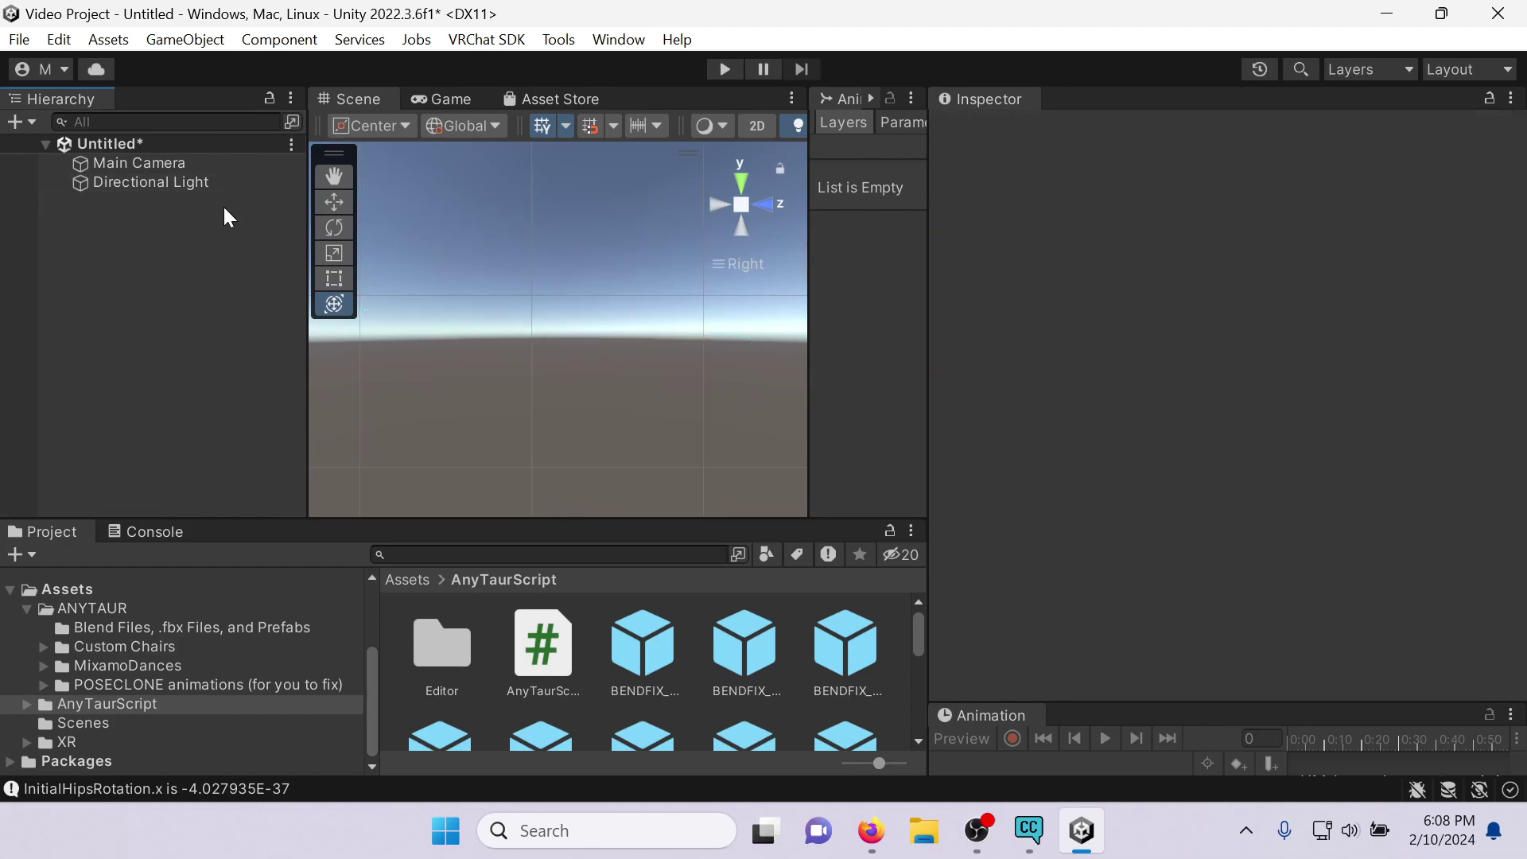
click(269, 590)
drag(845, 646, 242, 373)
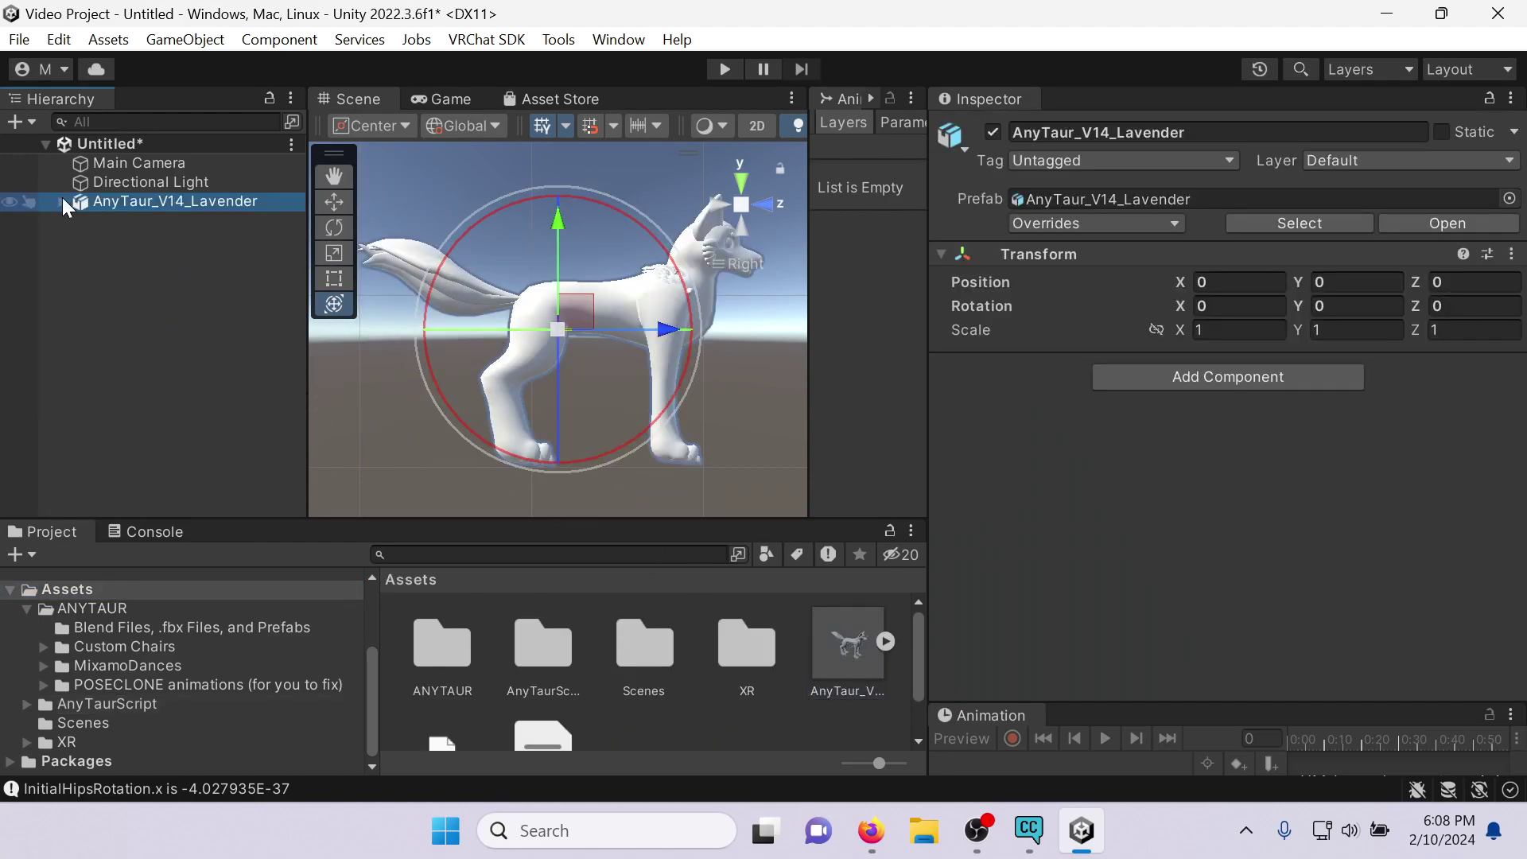
Attach the AnyTaur script from the AnyTaurScript folder to the fresh AnyTaur_V14_Lavender model.
click(119, 686)
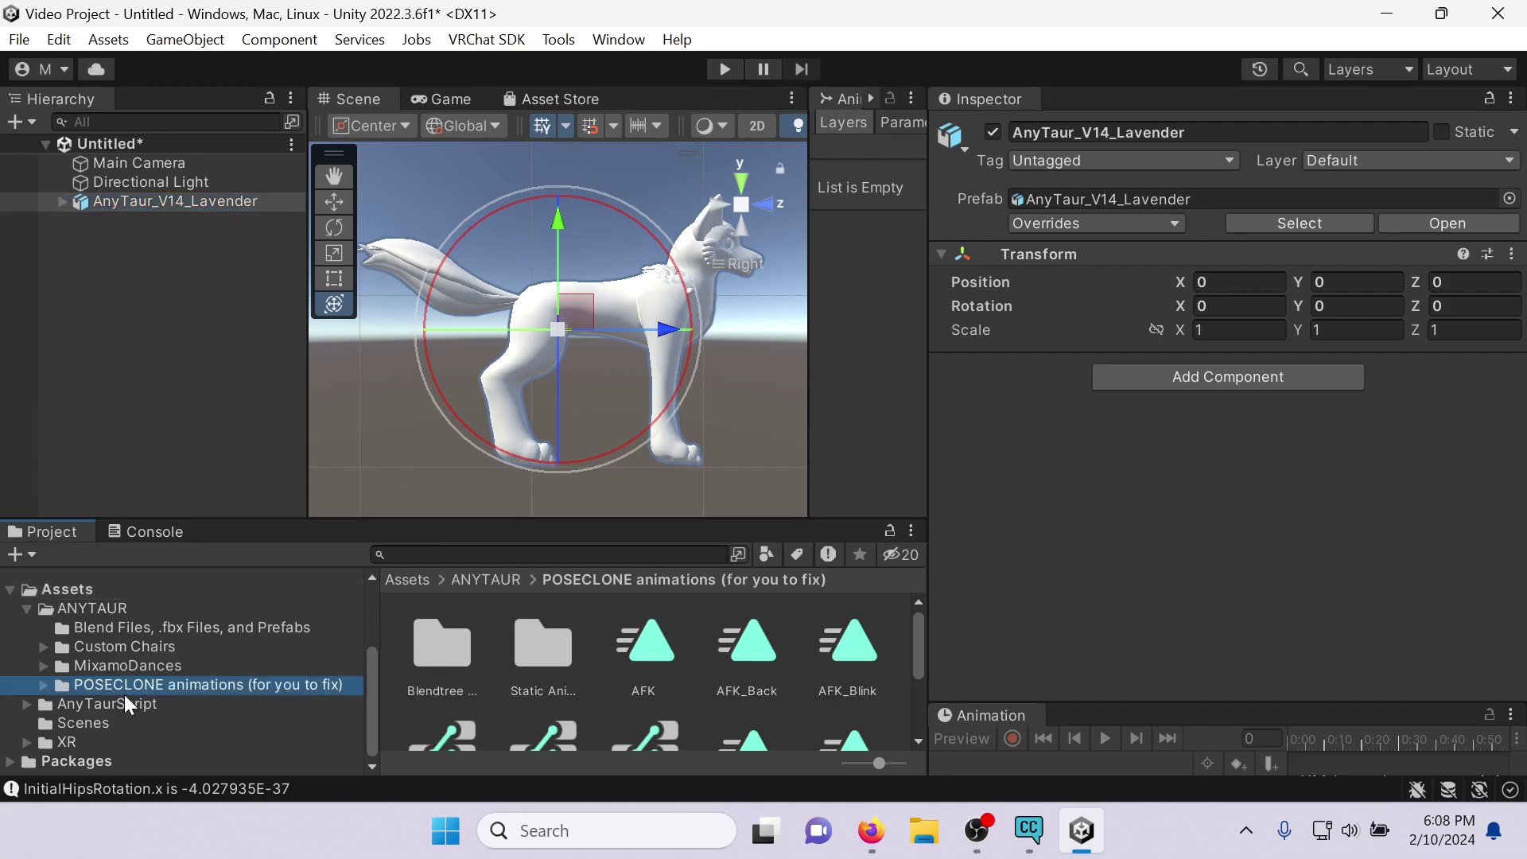
click(122, 702)
drag(543, 646, 151, 223)
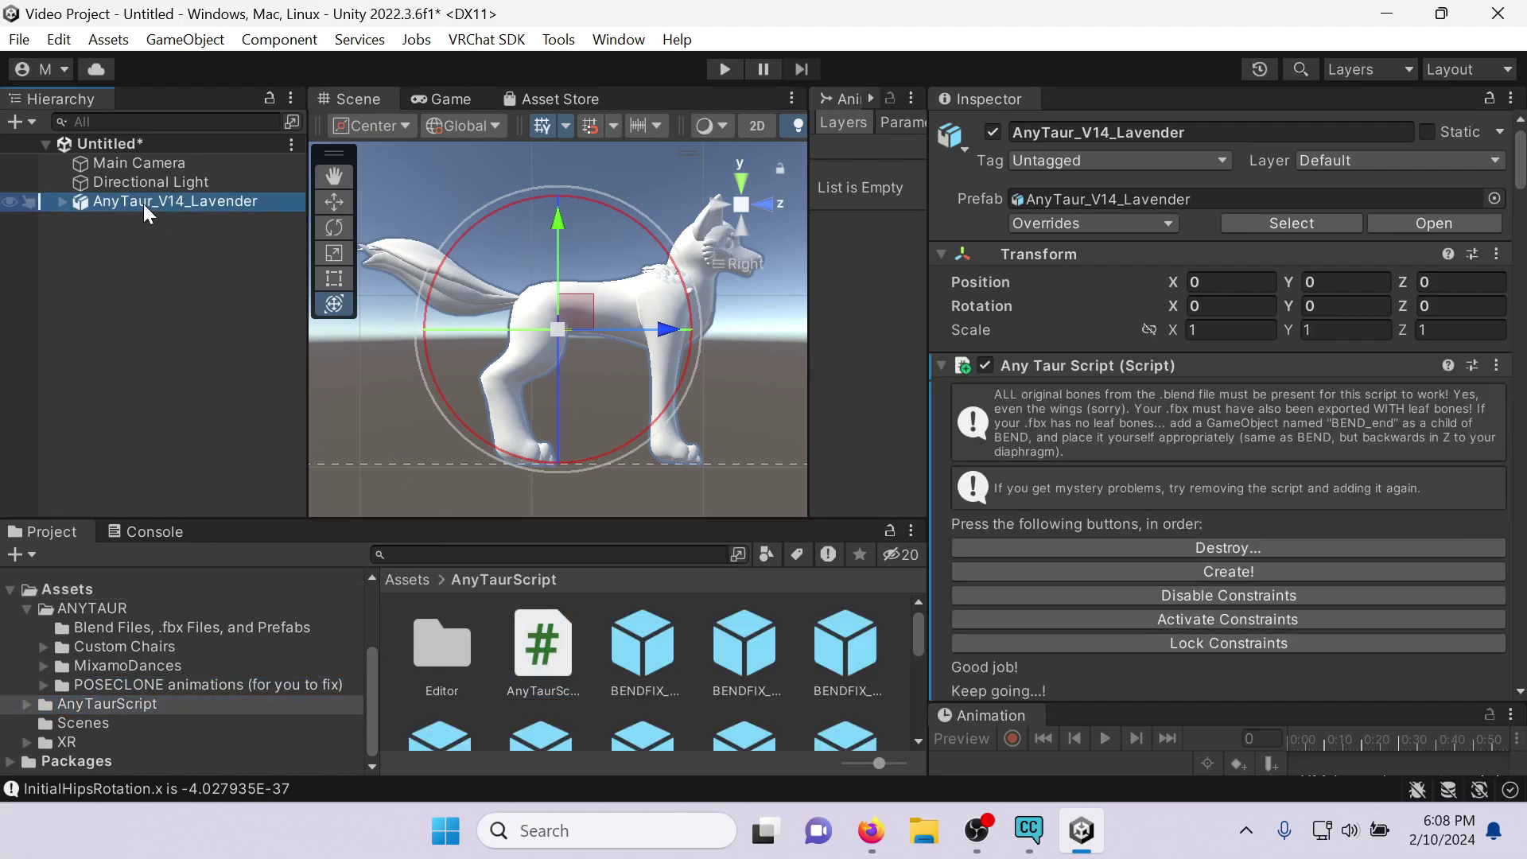
Set the back-leg weights to 0.8 for Thighs and 0.7 for Shins in the script.
scroll(1296, 302, down, 5)
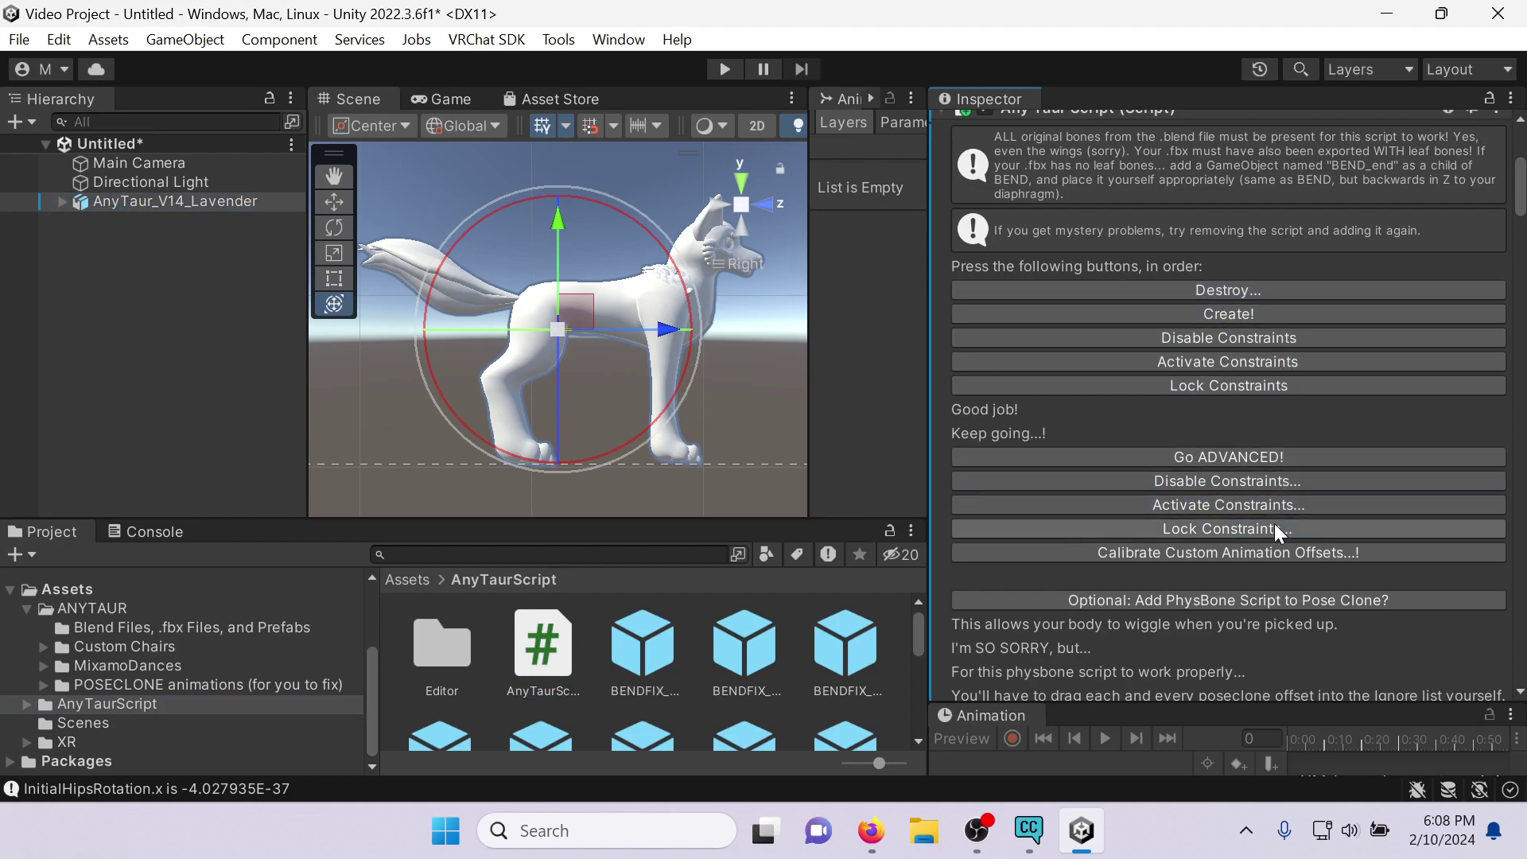
scroll(1273, 416, down, 10)
scroll(1268, 334, down, 5)
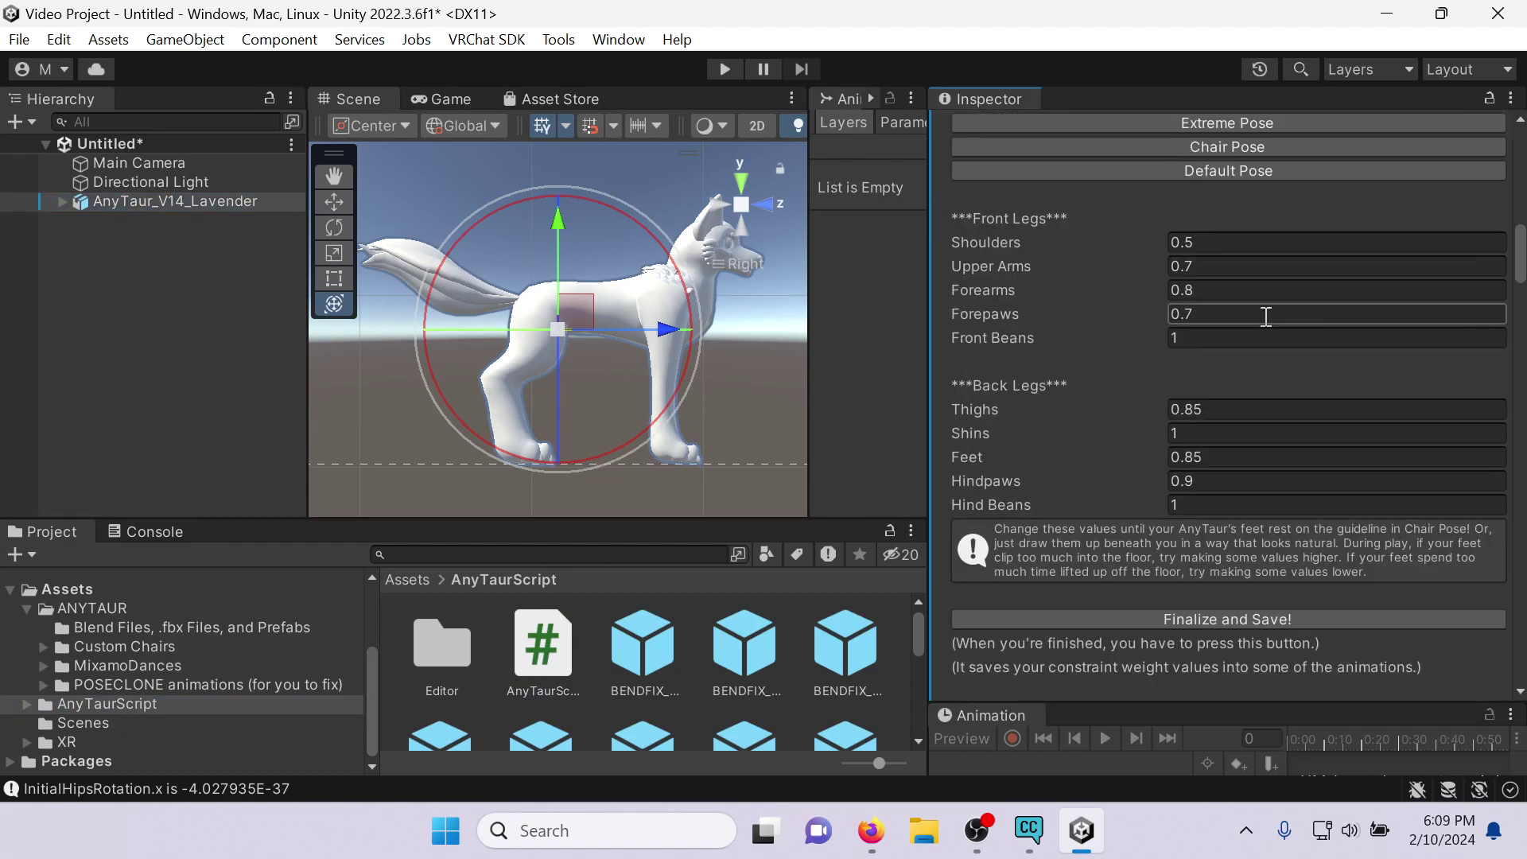
scroll(1262, 314, up, 1)
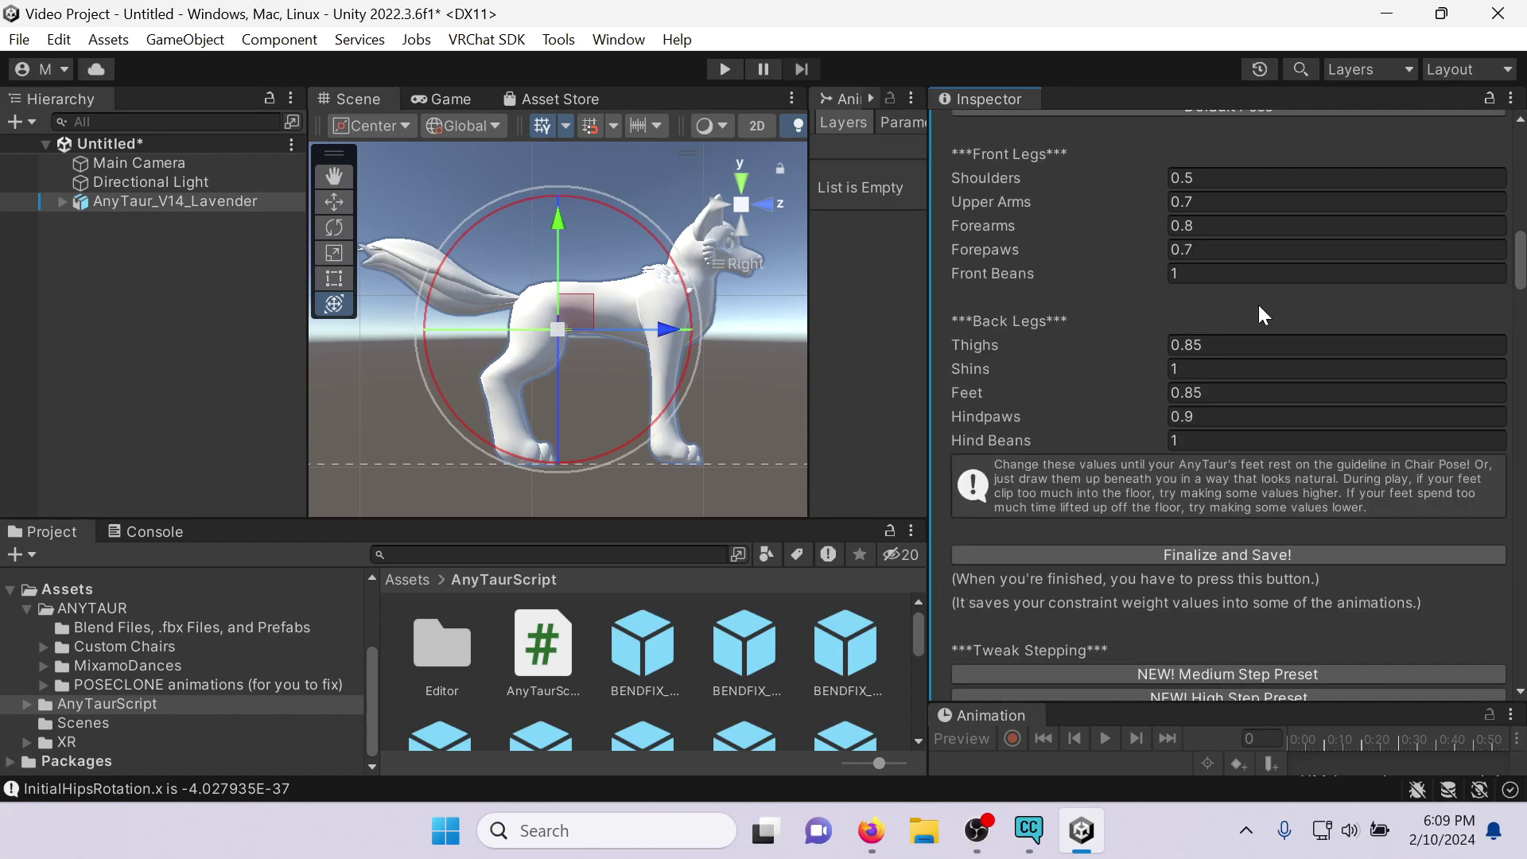
key(BackSpace)
click(1206, 370)
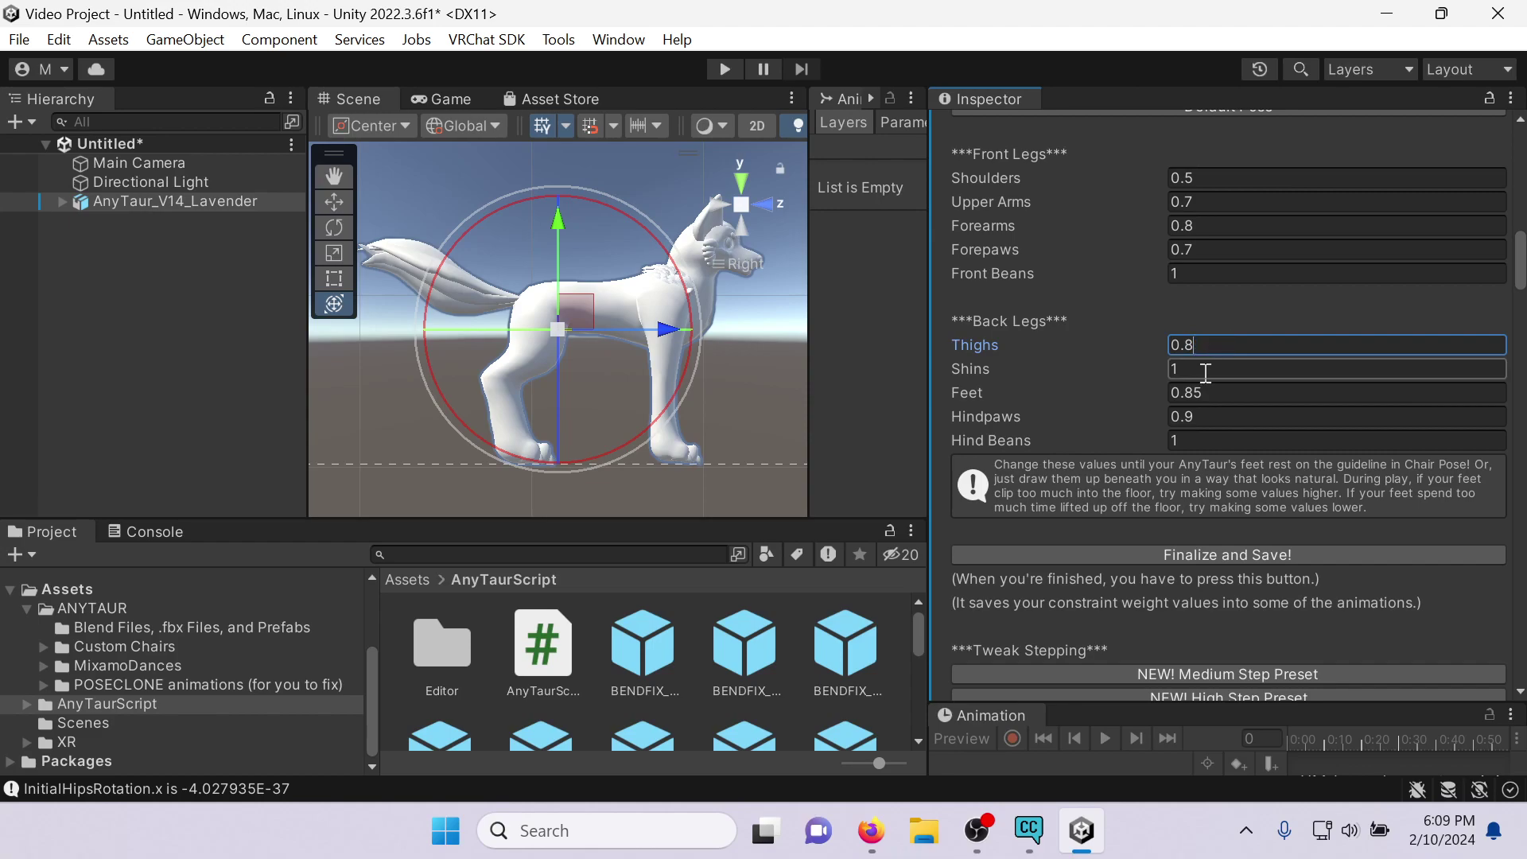
text(.7)
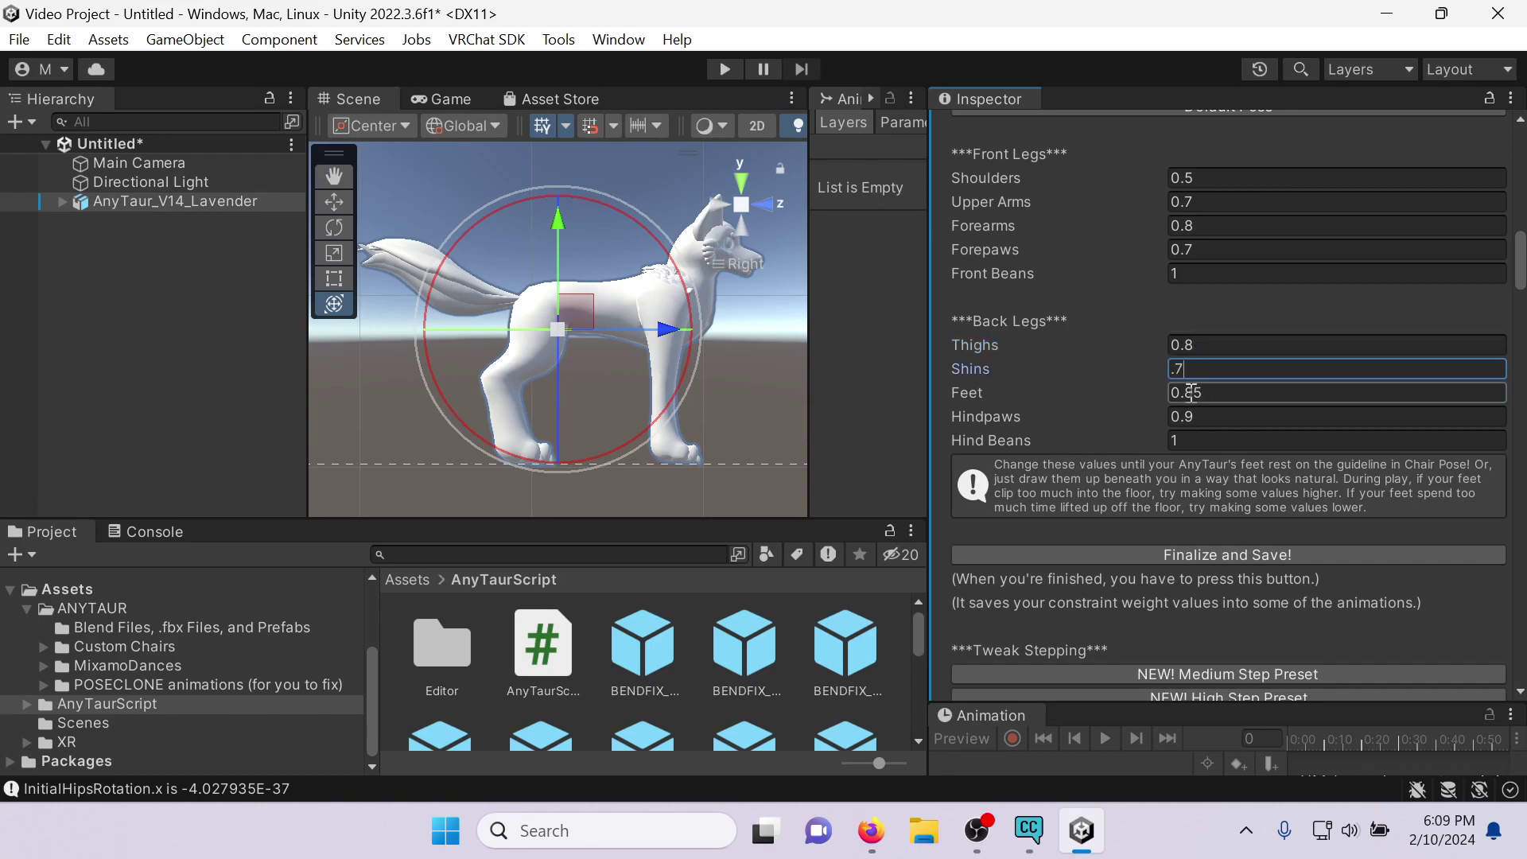
click(1196, 391)
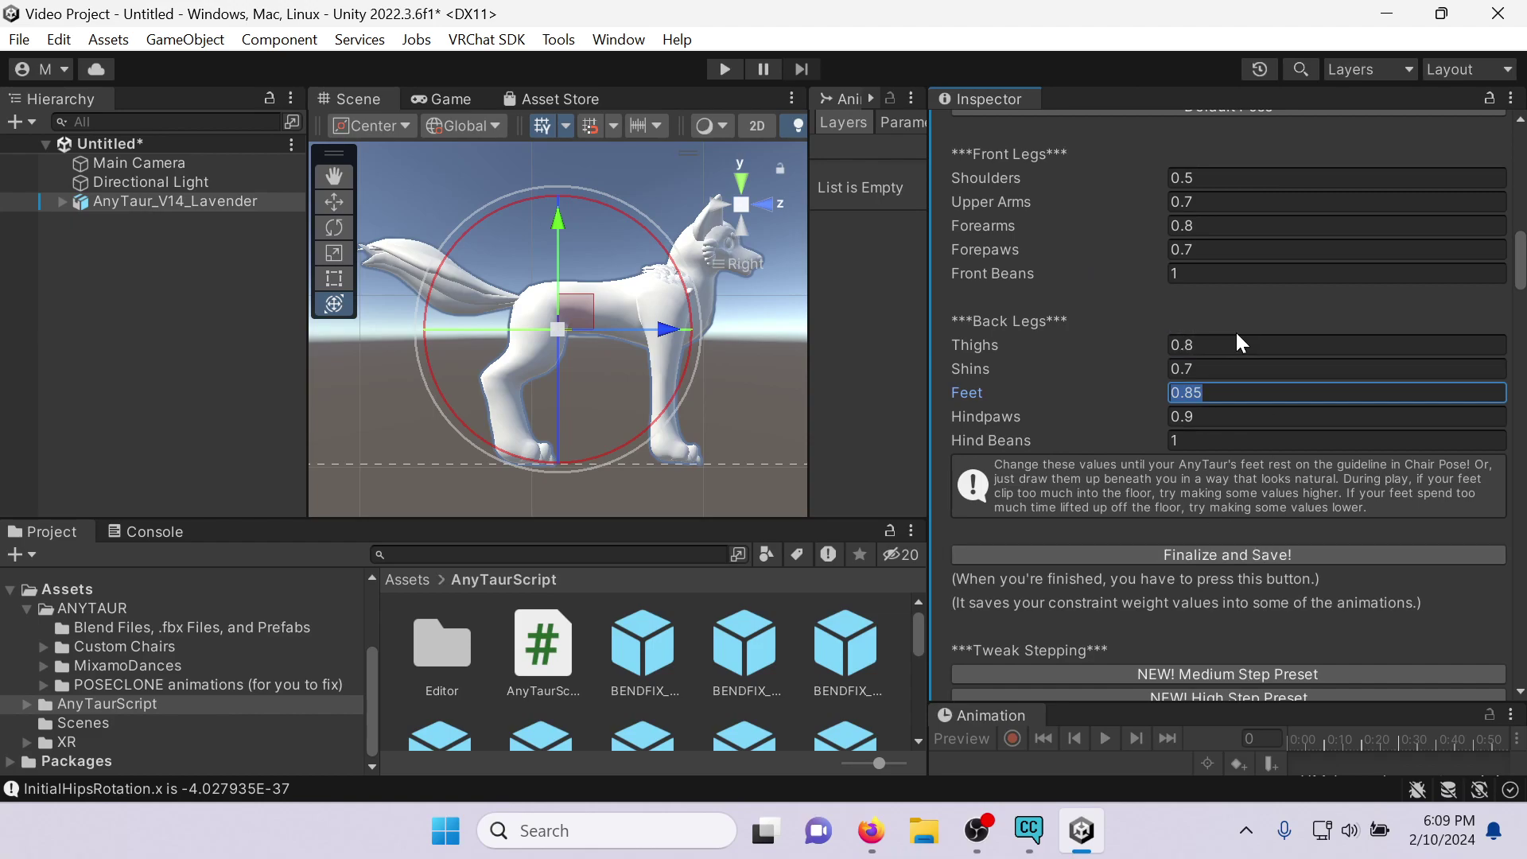
Review the script's sections from leg weights through stepping, forefoot pickup, Taurness/Quadness, flying and wings to tail type and Pose Clone Mode.
scroll(1238, 383, down, 3)
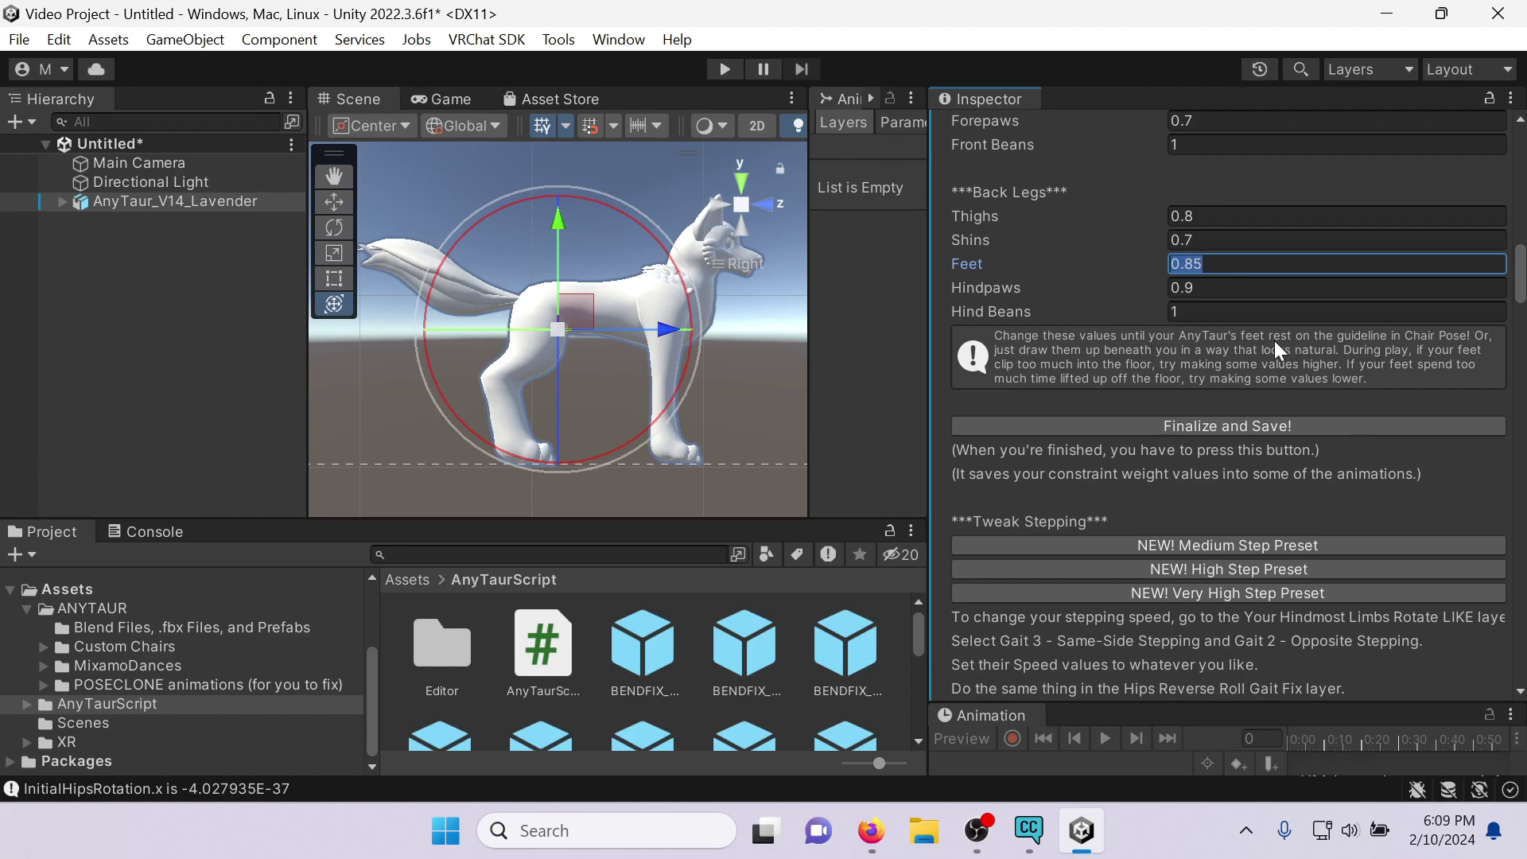
scroll(1276, 341, up, 3)
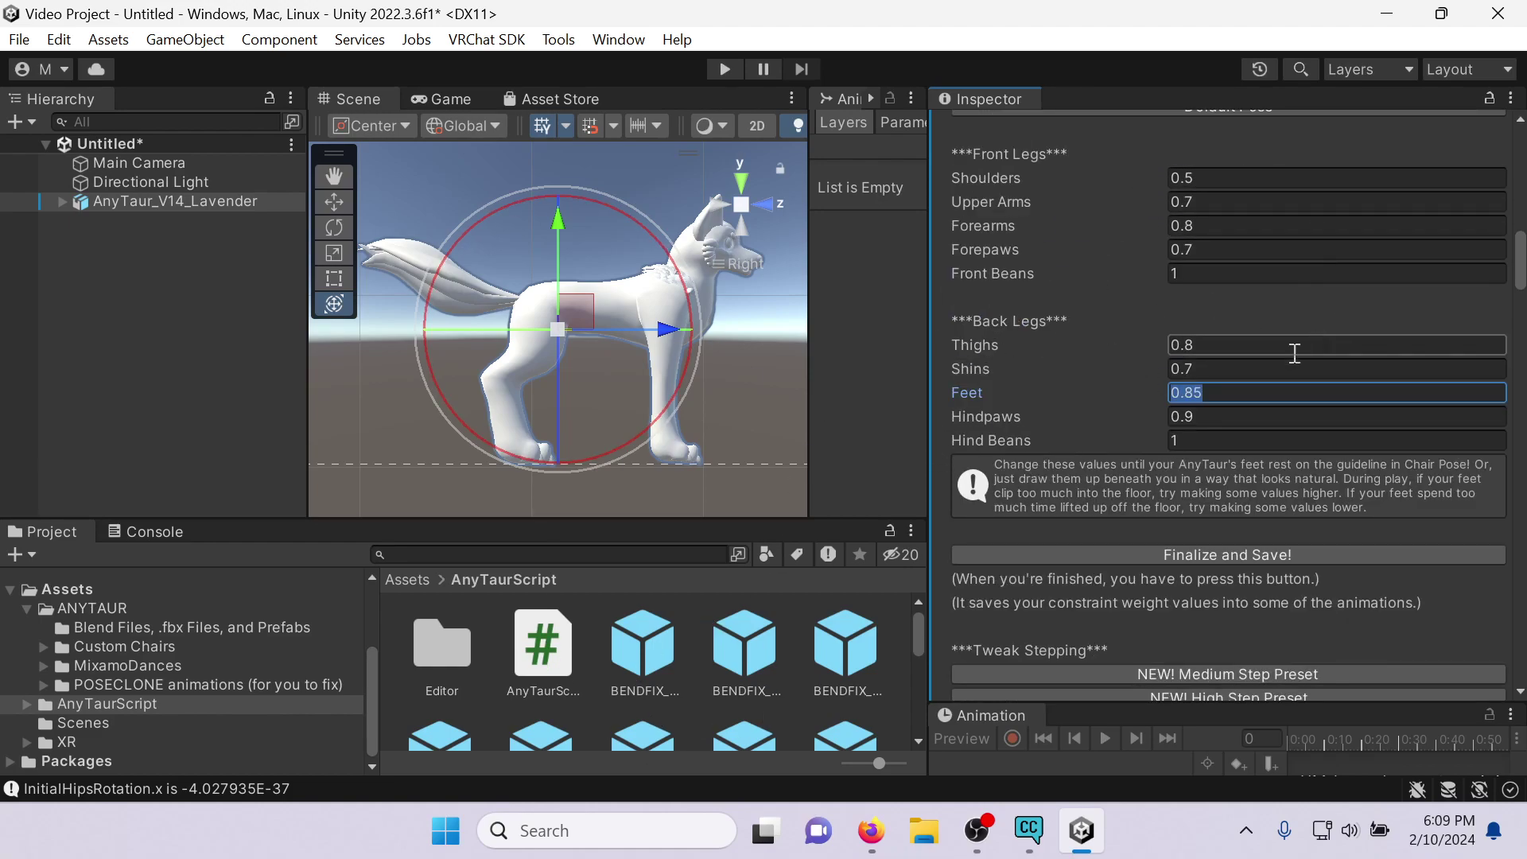
scroll(1098, 235, down, 10)
scroll(1101, 236, down, 10)
scroll(1308, 255, up, 5)
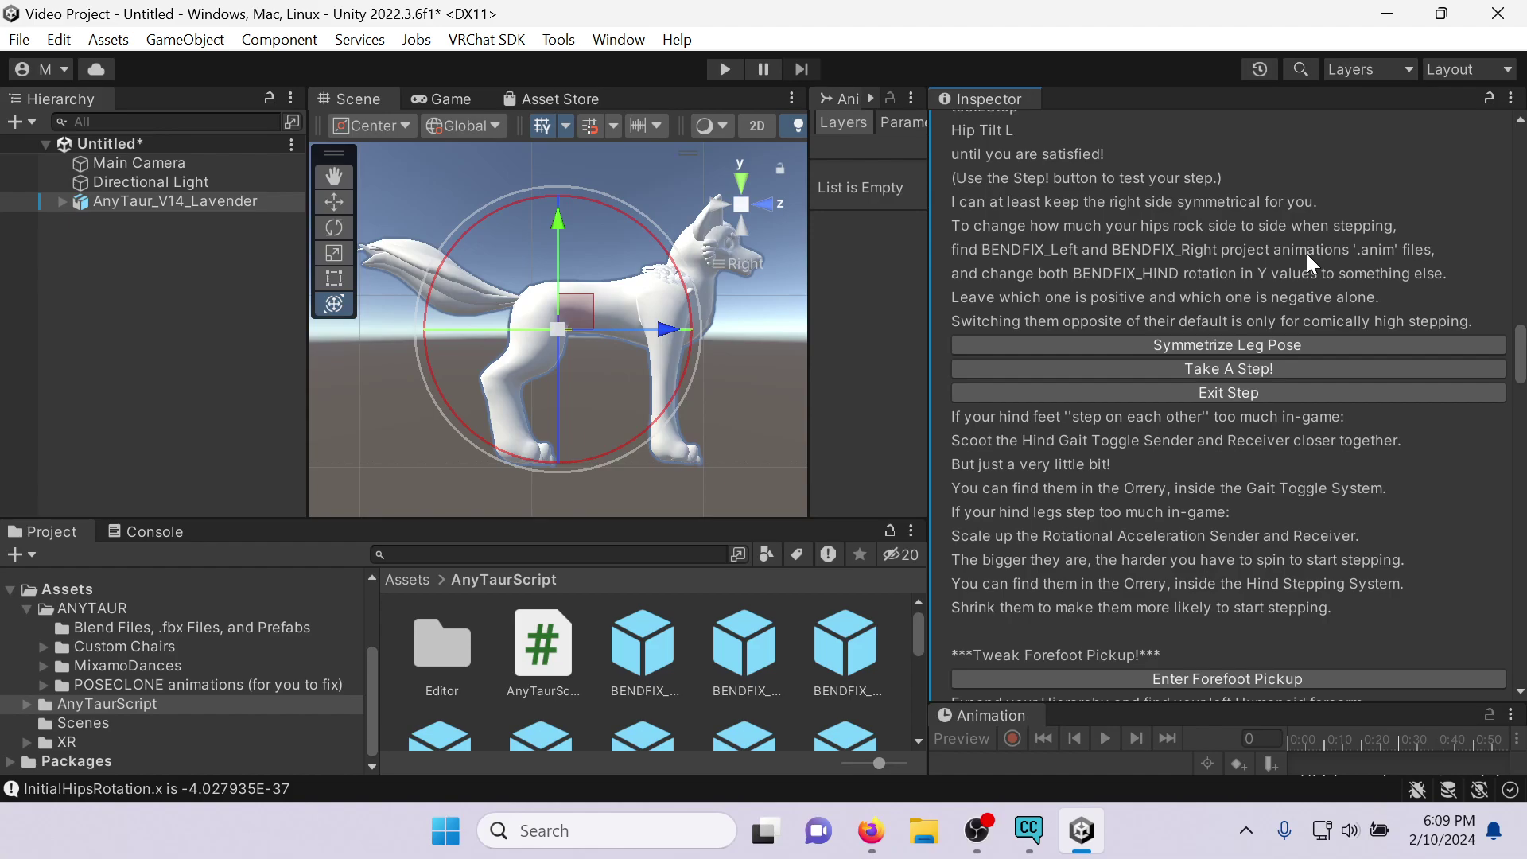
scroll(1305, 250, down, 15)
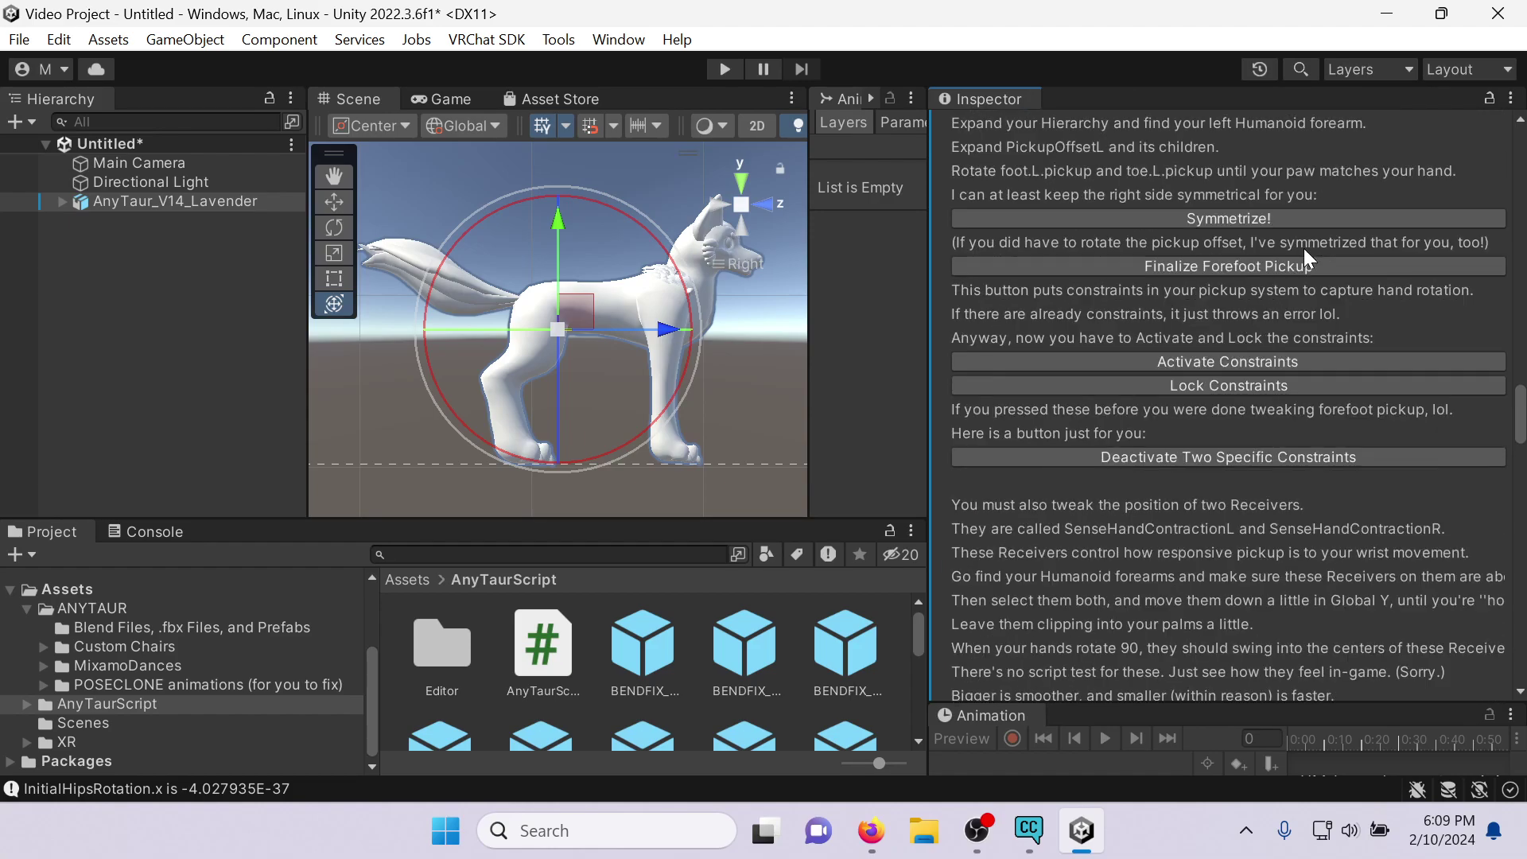
scroll(1301, 231, down, 5)
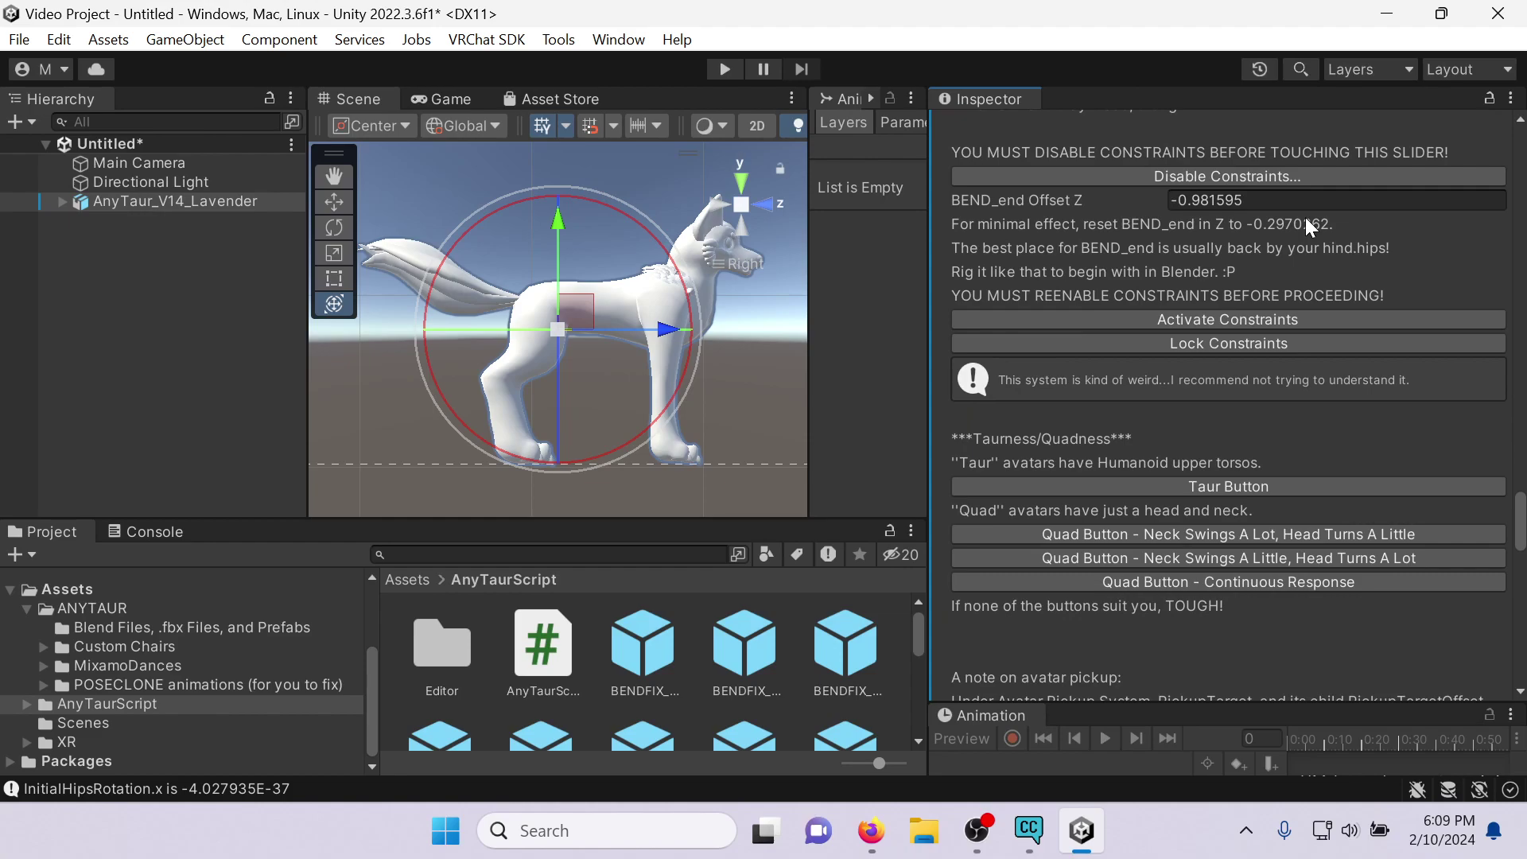
scroll(1305, 217, down, 3)
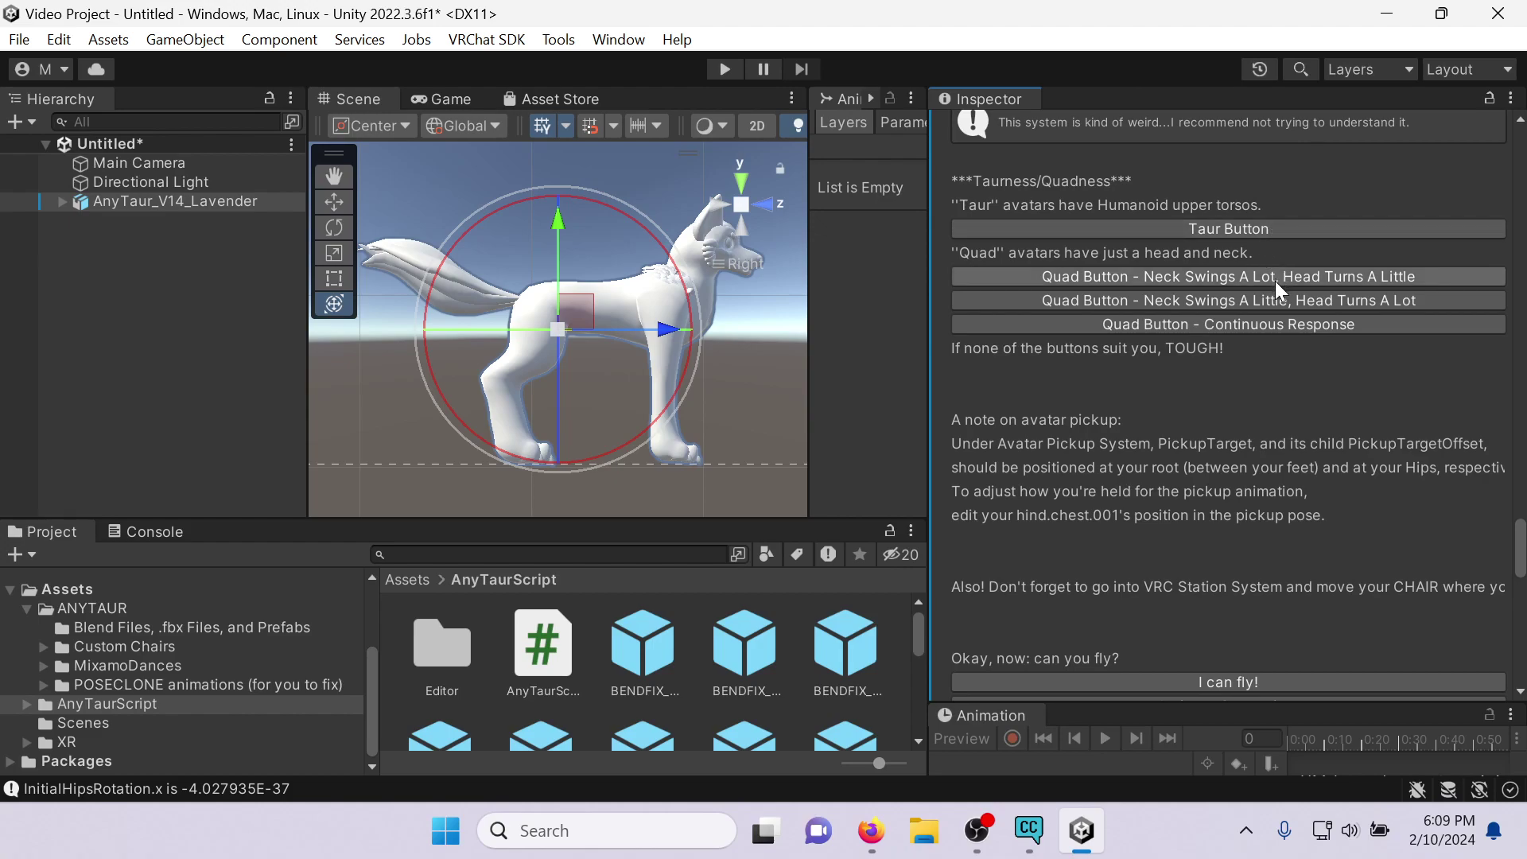
scroll(1276, 280, down, 5)
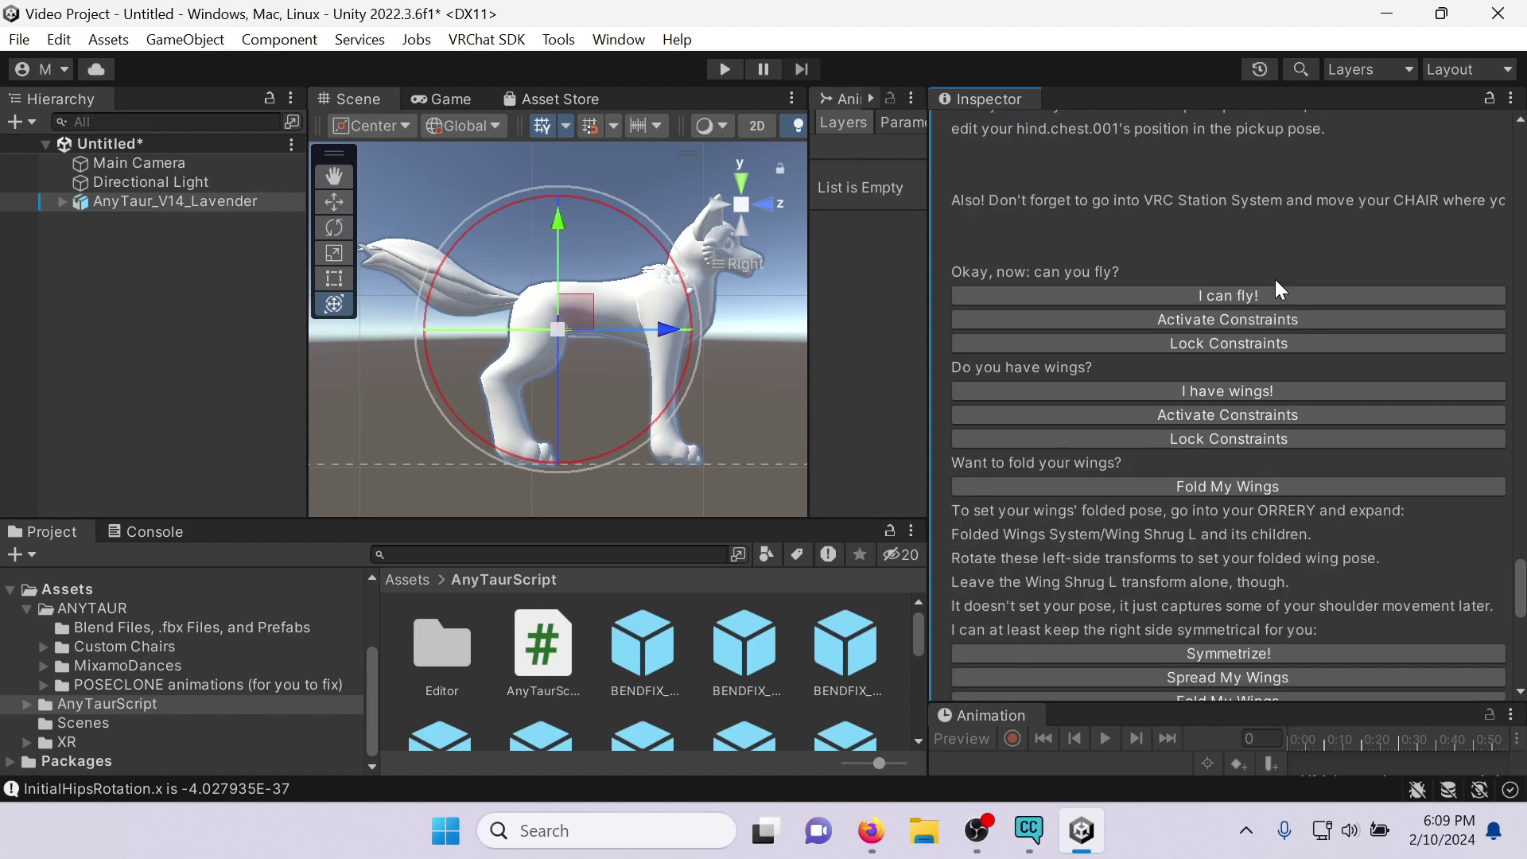
scroll(1276, 280, down, 4)
scroll(1277, 280, down, 3)
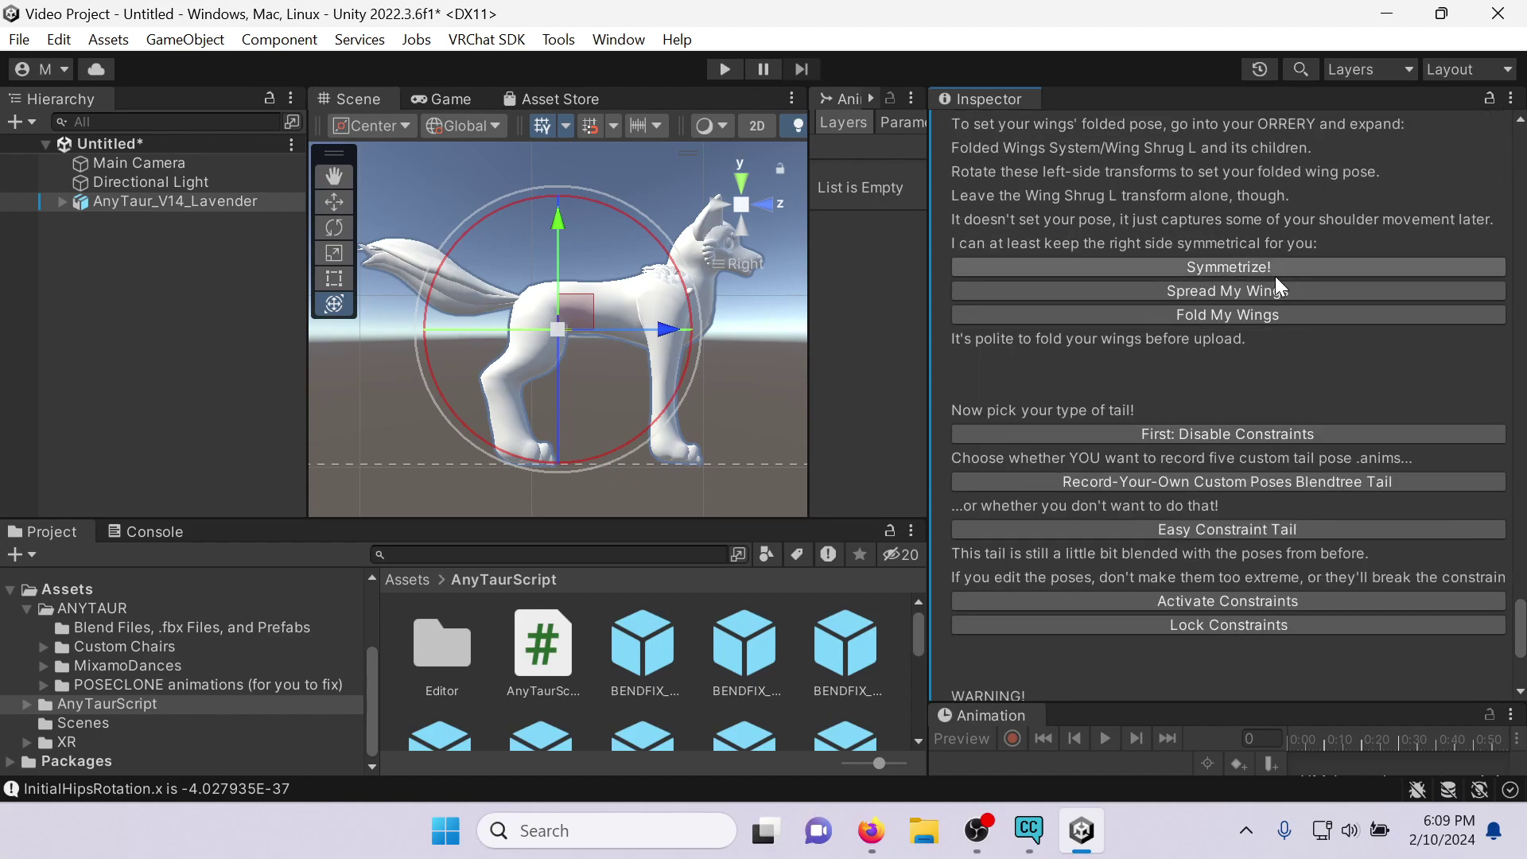
scroll(1282, 265, down, 1)
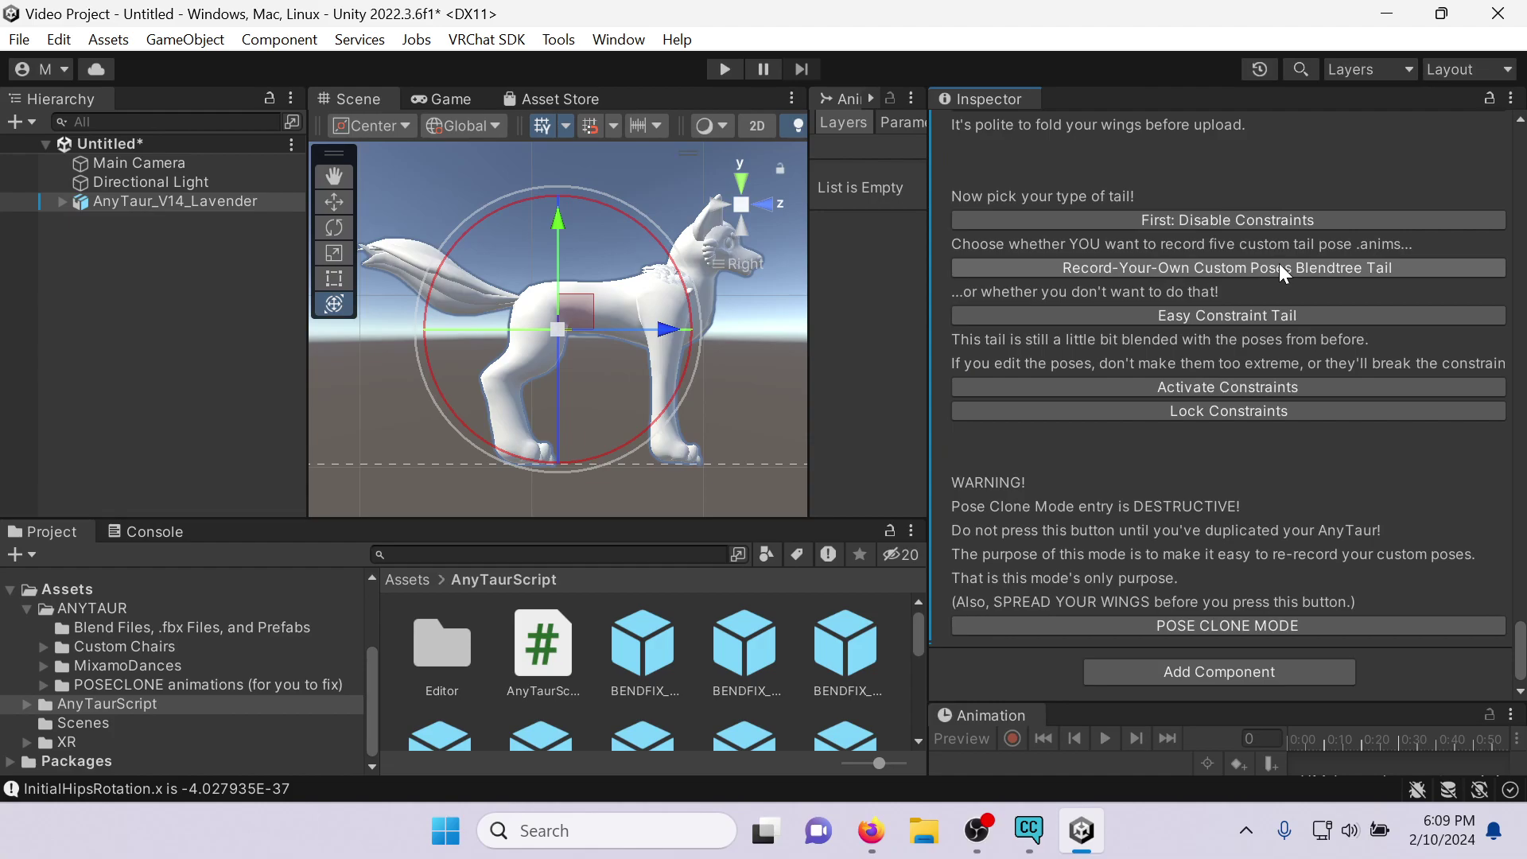
scroll(1251, 443, up, 12)
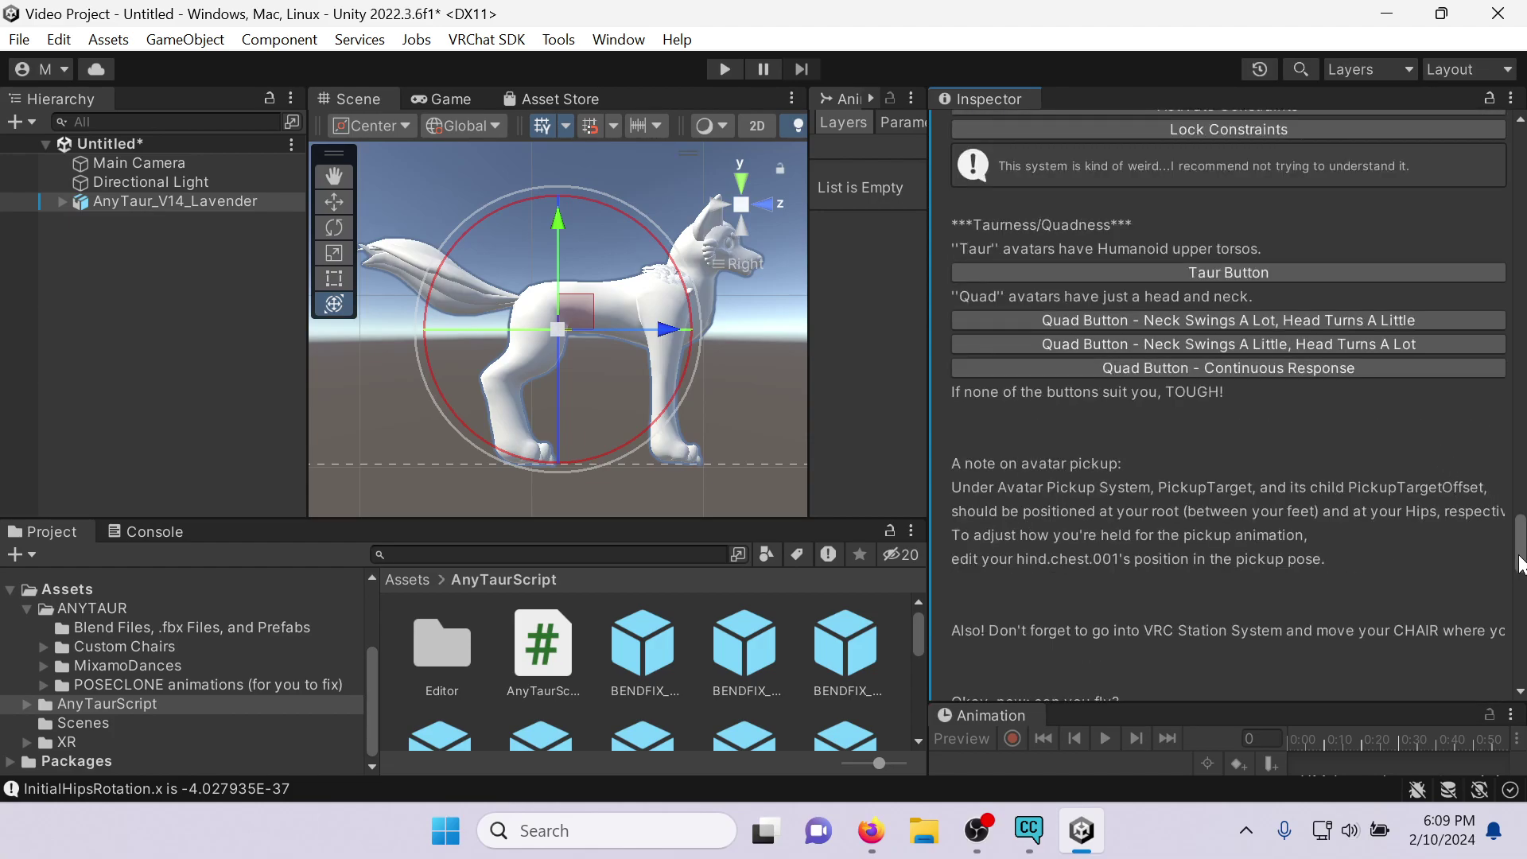
Remove the Any Taur Script component from the AnyTaur_V14_Lavender model.
drag(1520, 549, 1519, 163)
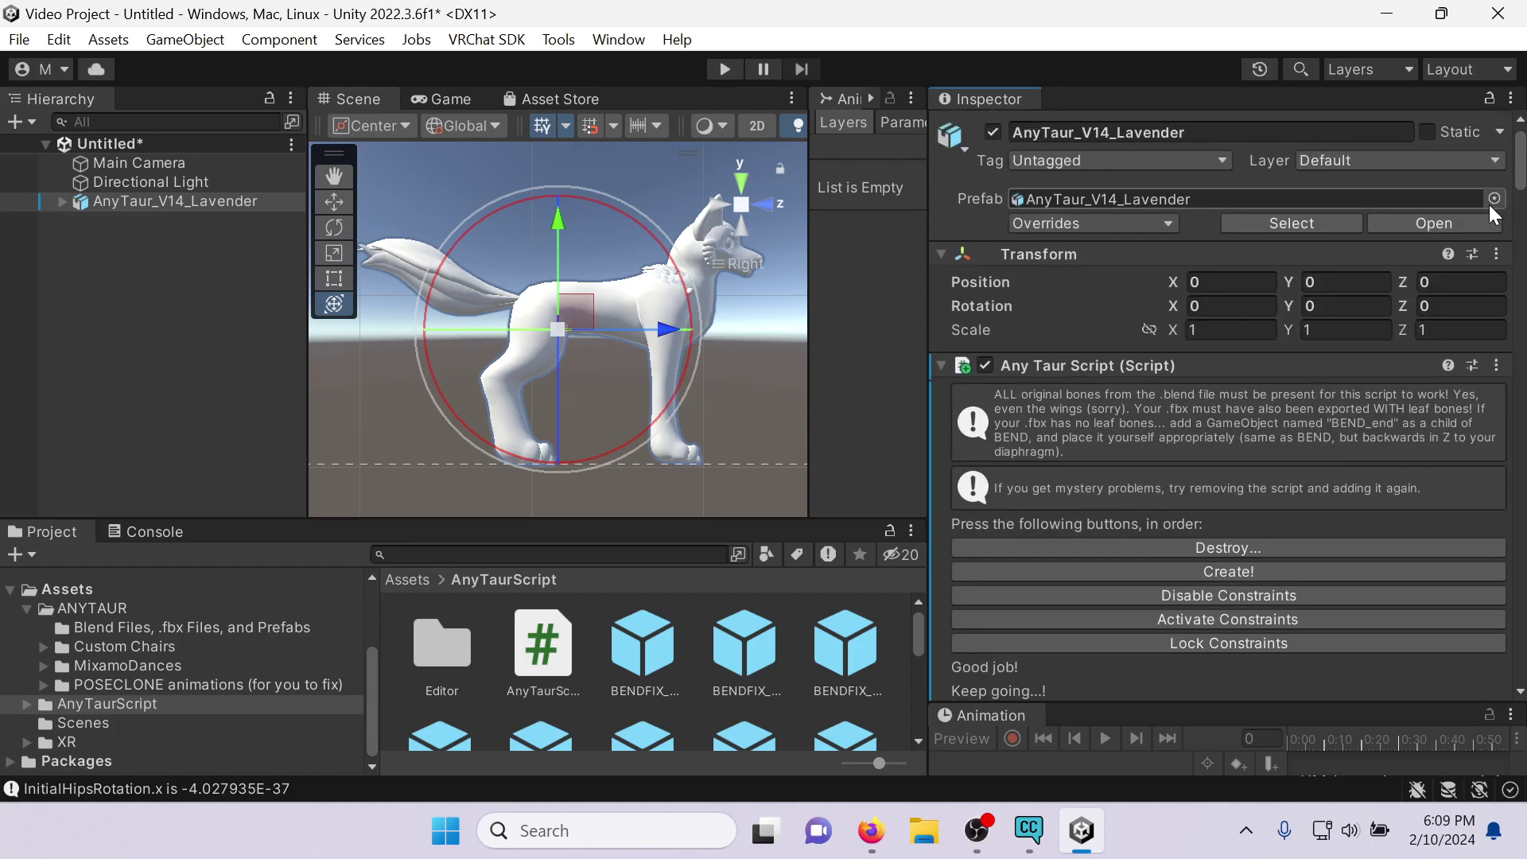
click(1497, 365)
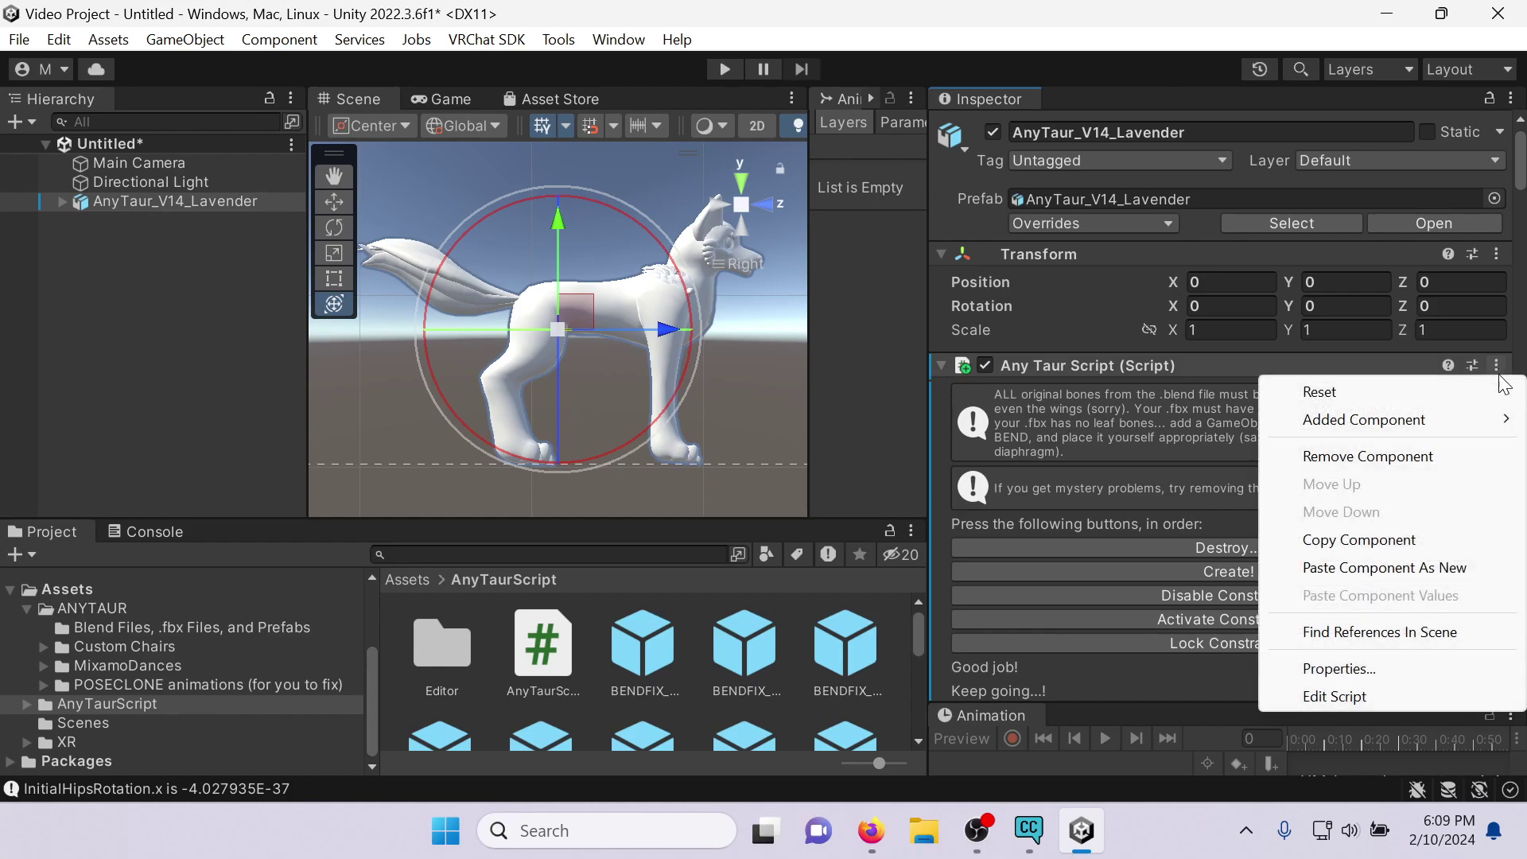
click(1428, 458)
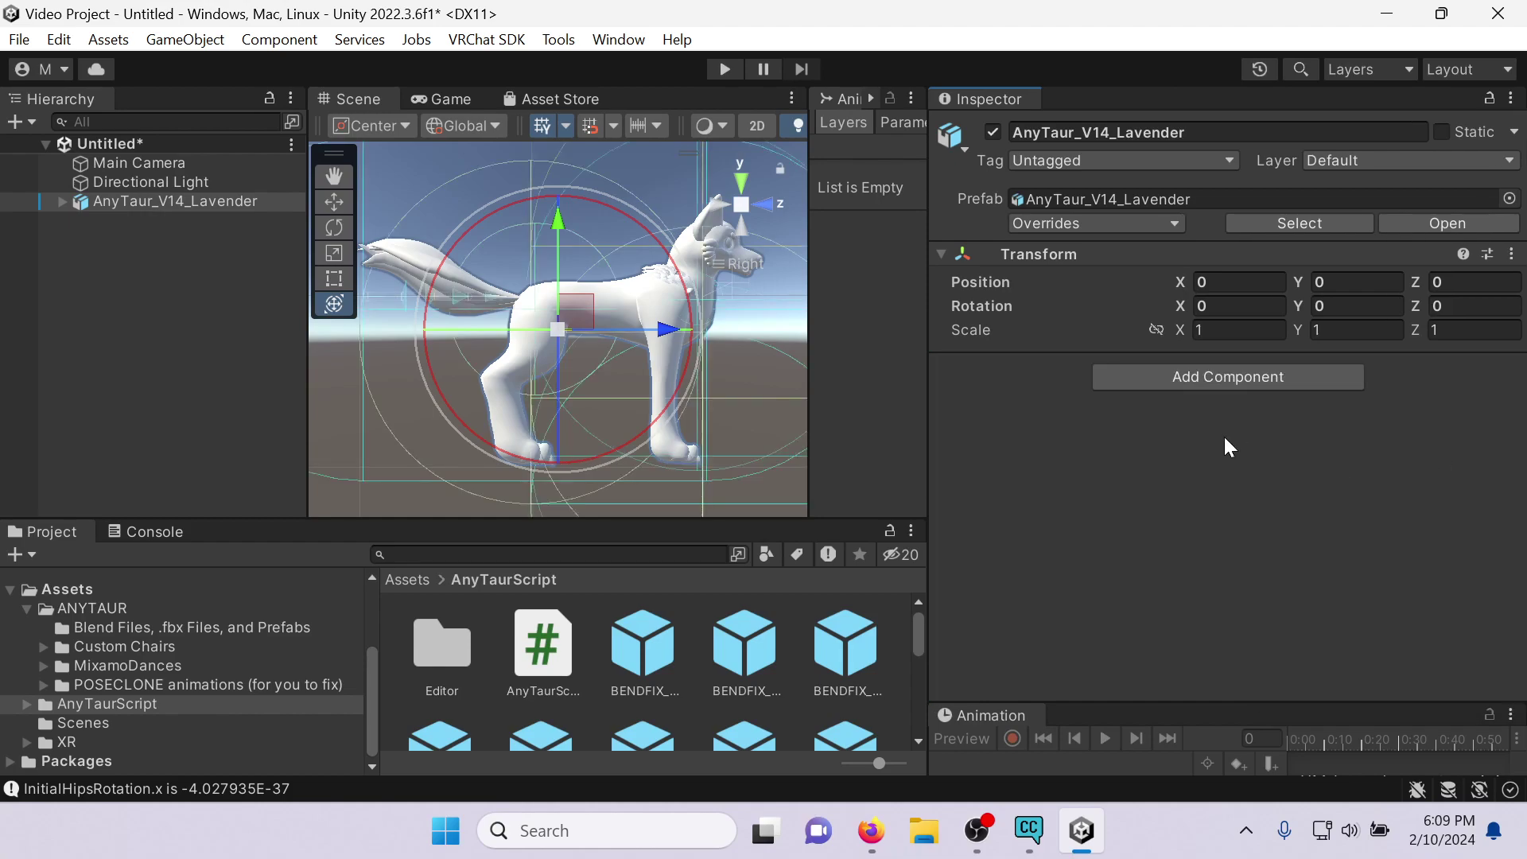
alt+drag(616, 338, 573, 314)
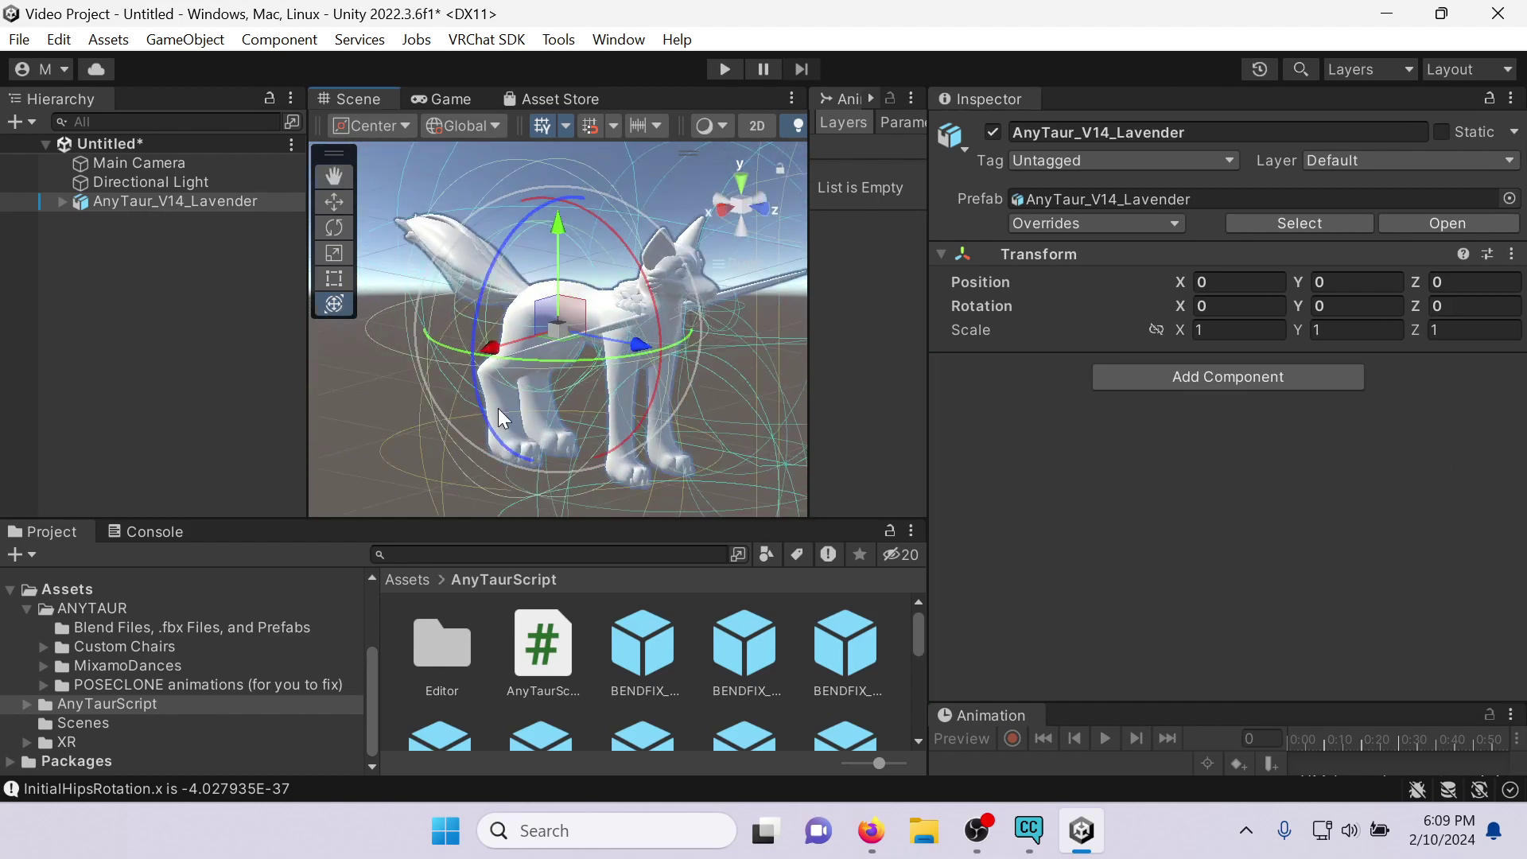
Add an Animator component to the model and set its avatar to V14_Humanoid_AvatarAvatar.
click(1260, 377)
text(animator)
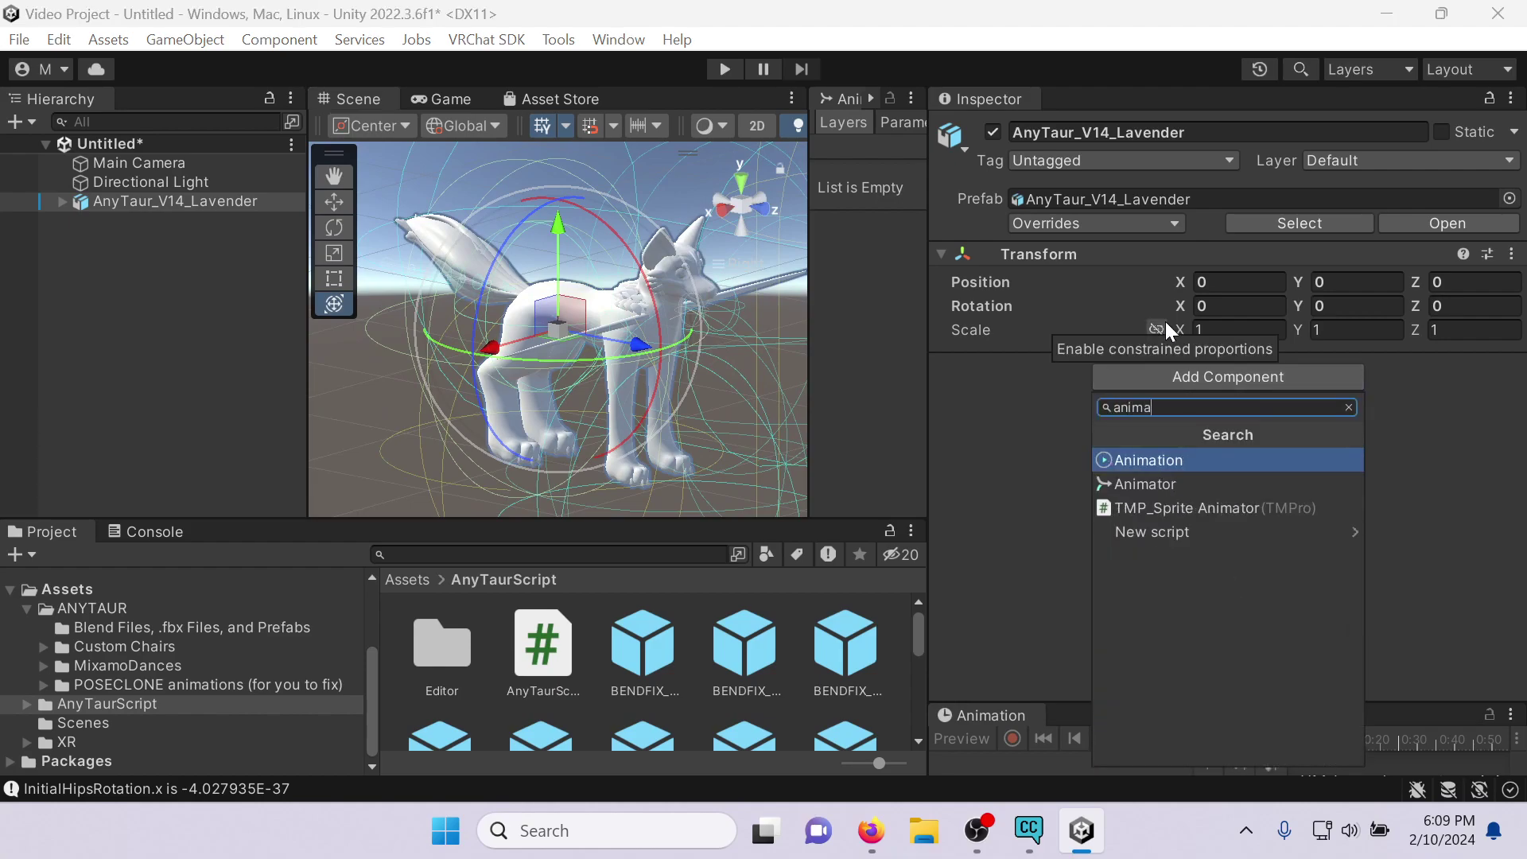
click(1185, 458)
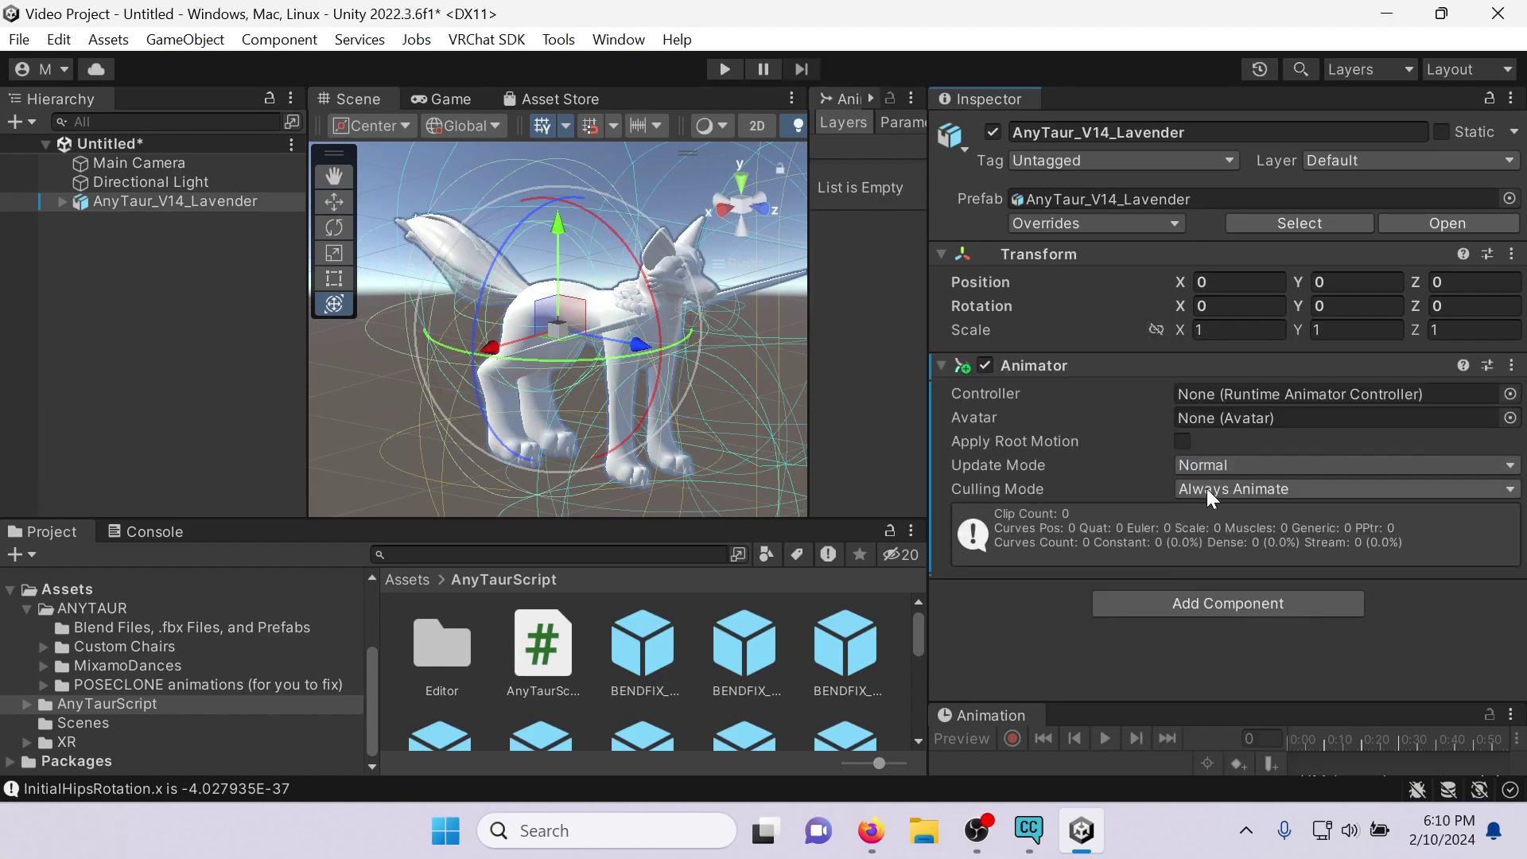
click(1511, 417)
click(1021, 484)
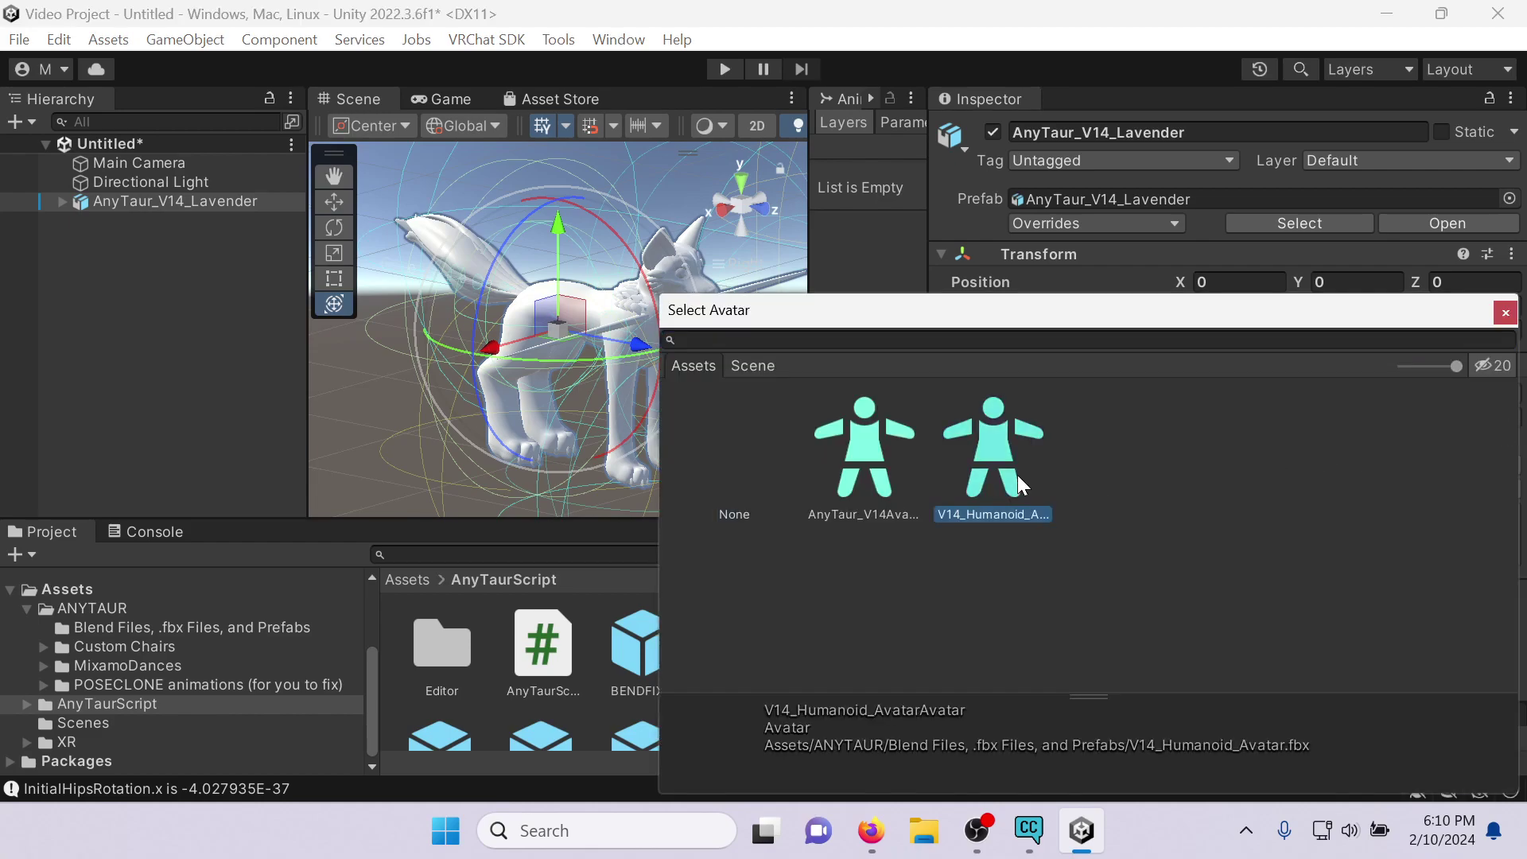
click(828, 450)
click(950, 445)
double_click(950, 446)
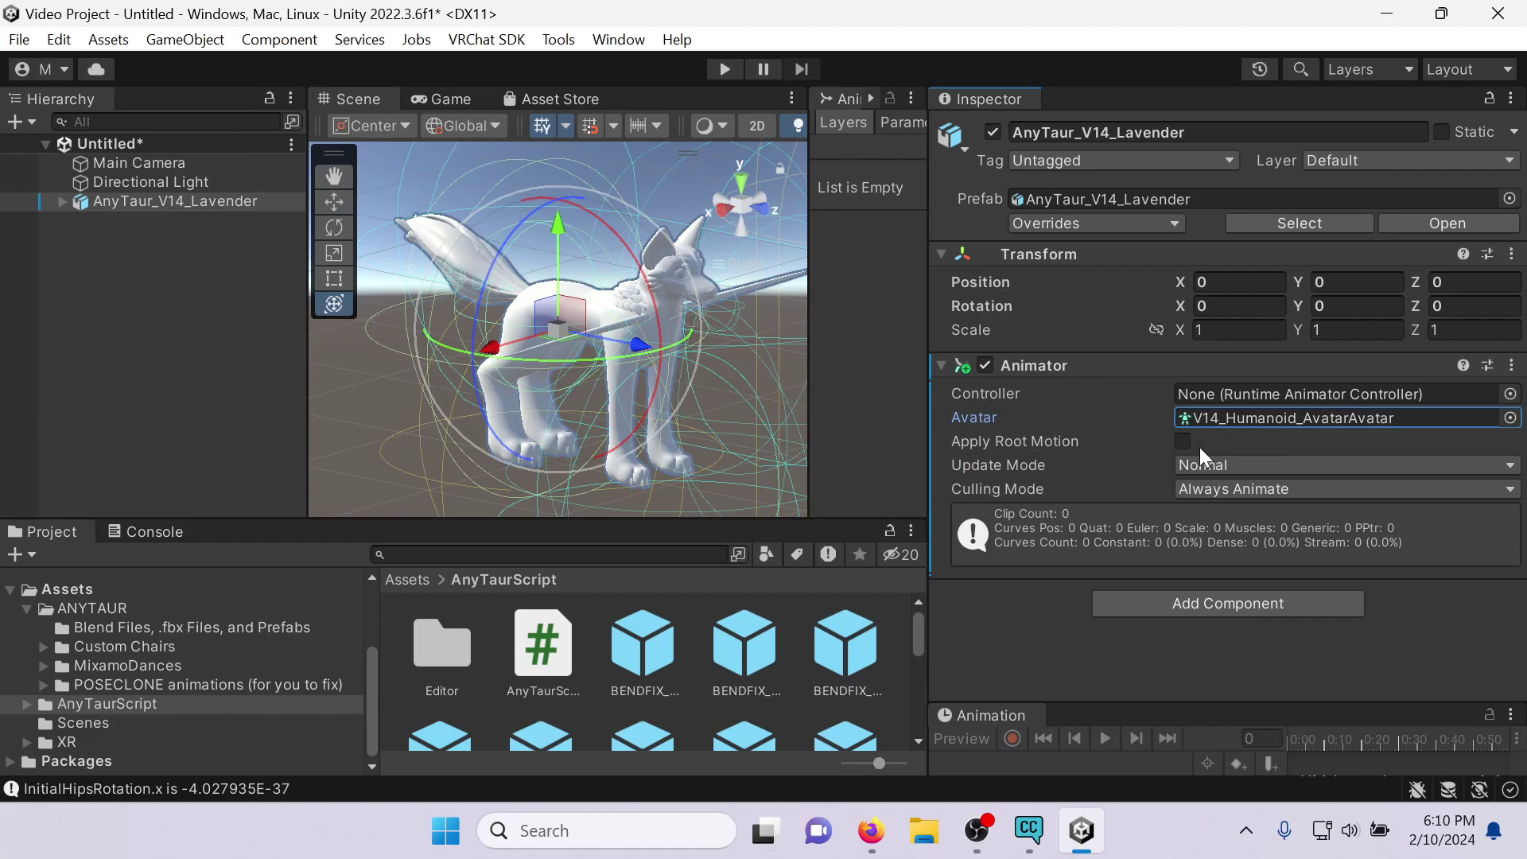
Add a VRC Avatar Descriptor component to the AnyTaur_V14_Lavender model.
click(1127, 593)
text(vrc)
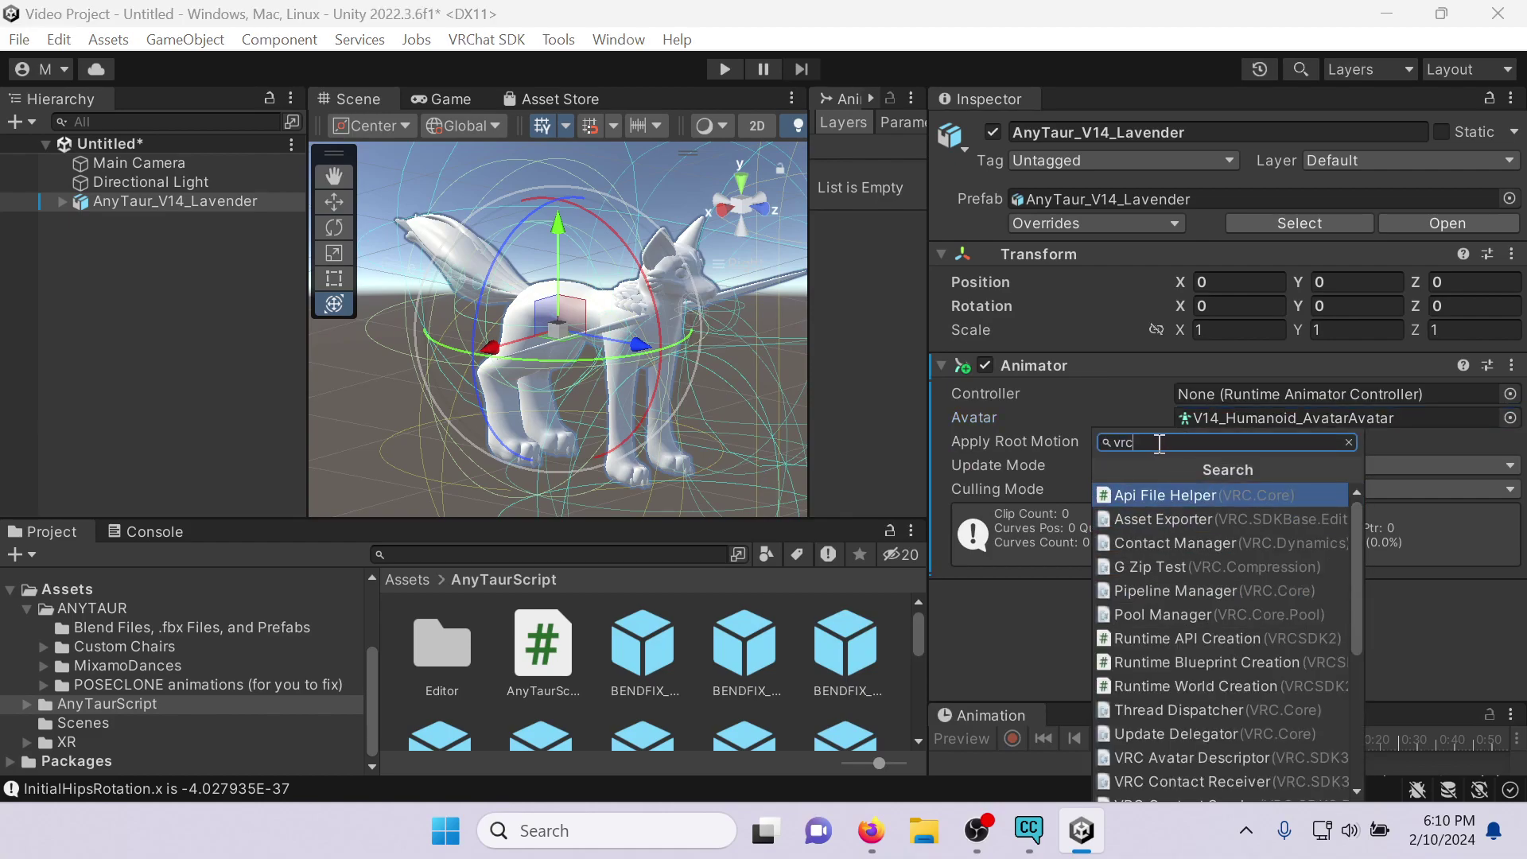
text(\\\\)
key(BackSpace)
key(BackSpace)
key(BackSpace)
key(BackSpace)
key(BackSpace)
key(BackSpace)
key(BackSpace)
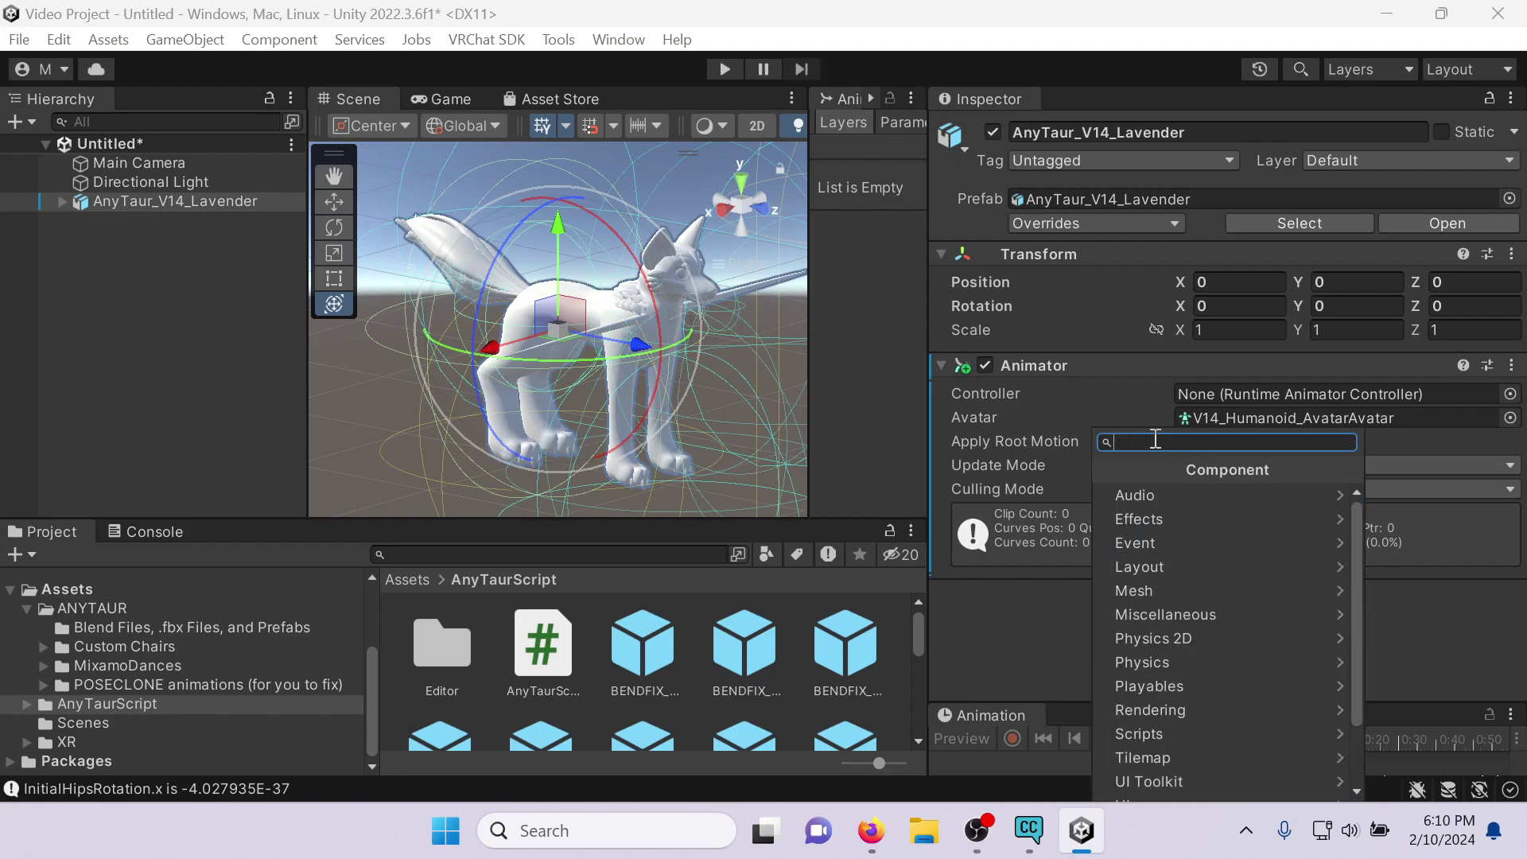
text(avatar)
click(1185, 494)
Set the LipSync mode of the VRC Avatar Descriptor to Default.
scroll(1175, 438, down, 5)
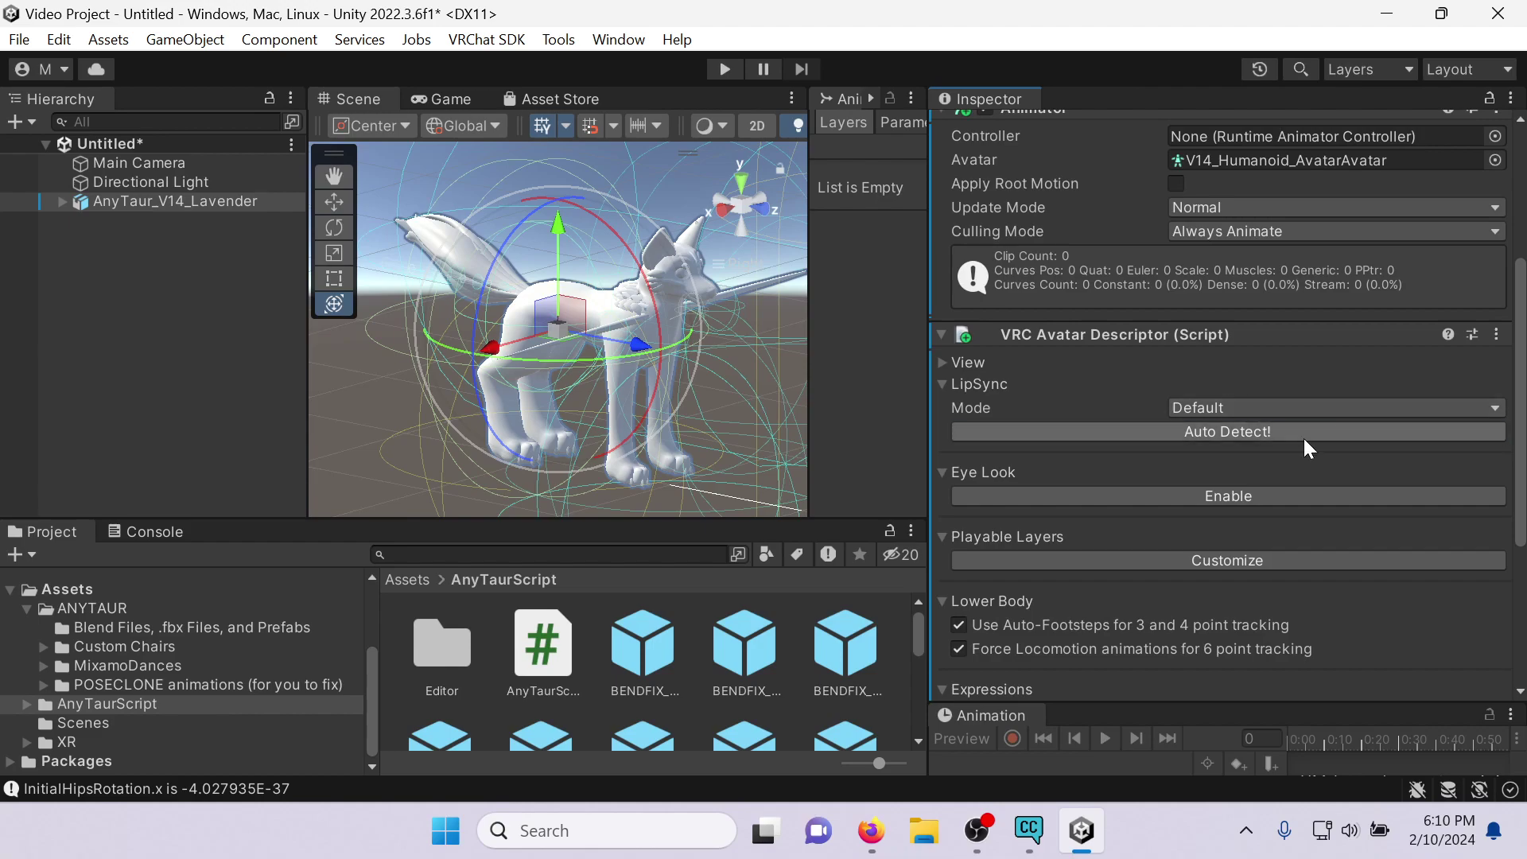
click(1342, 408)
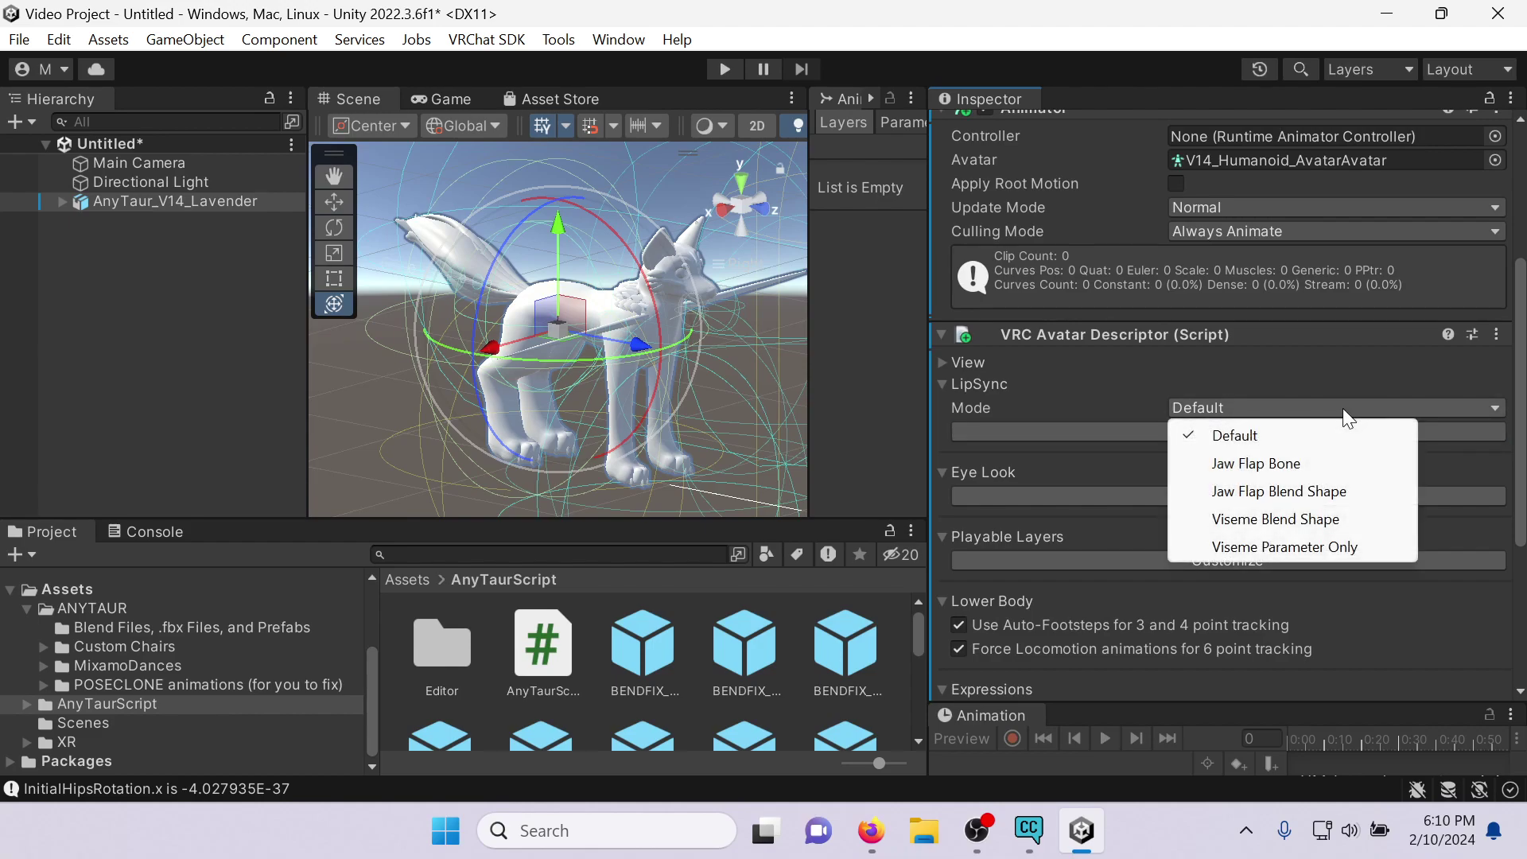
click(1236, 435)
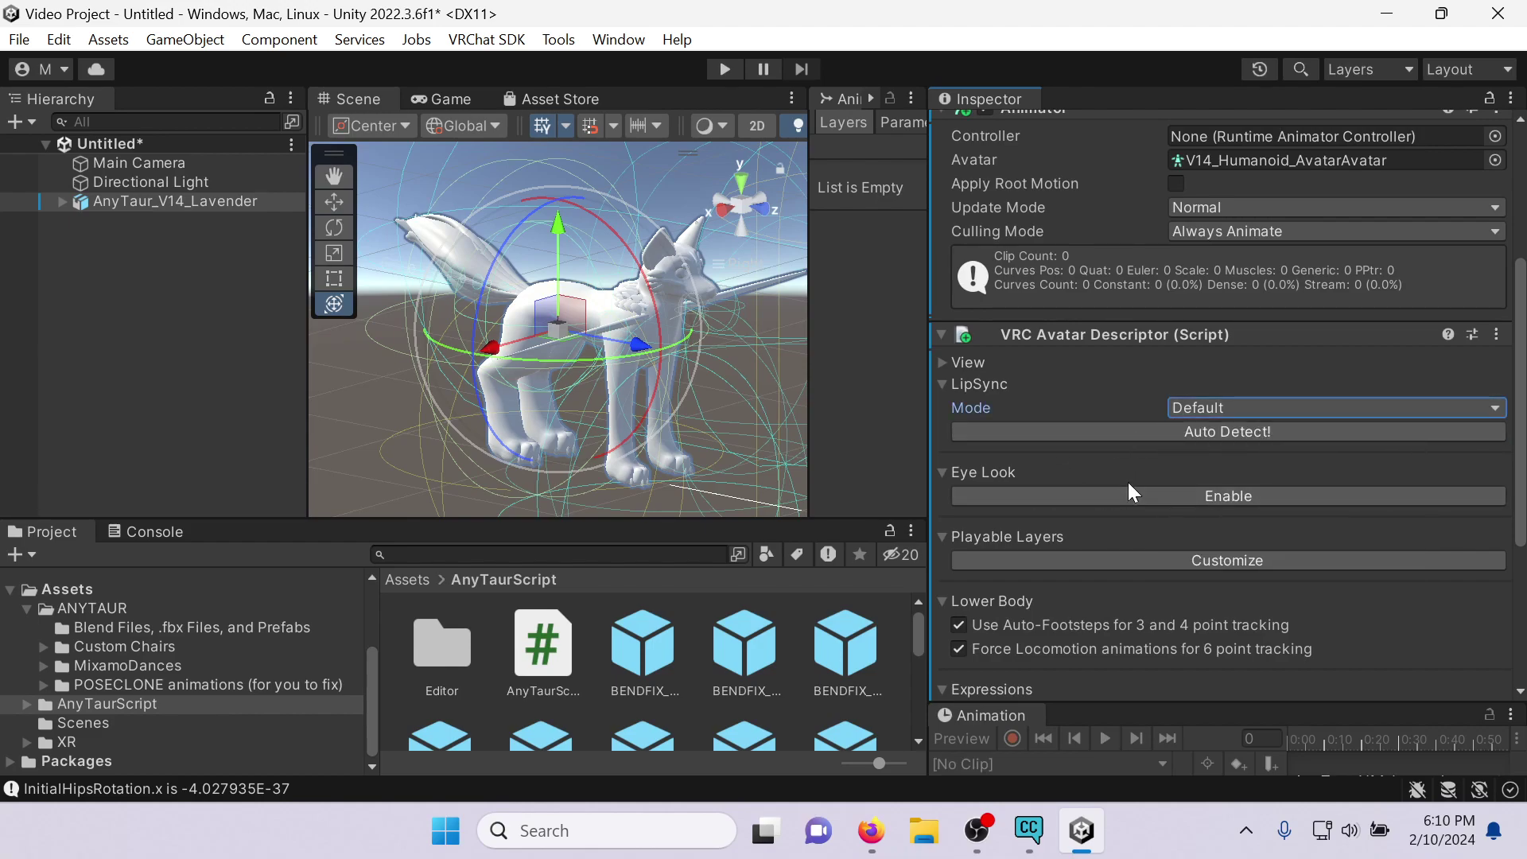
Edit the avatar's view position in side view, moving it onto the head at about Y 1.287 and Z 0.054.
scroll(1128, 482, down, 2)
scroll(1128, 482, down, 2)
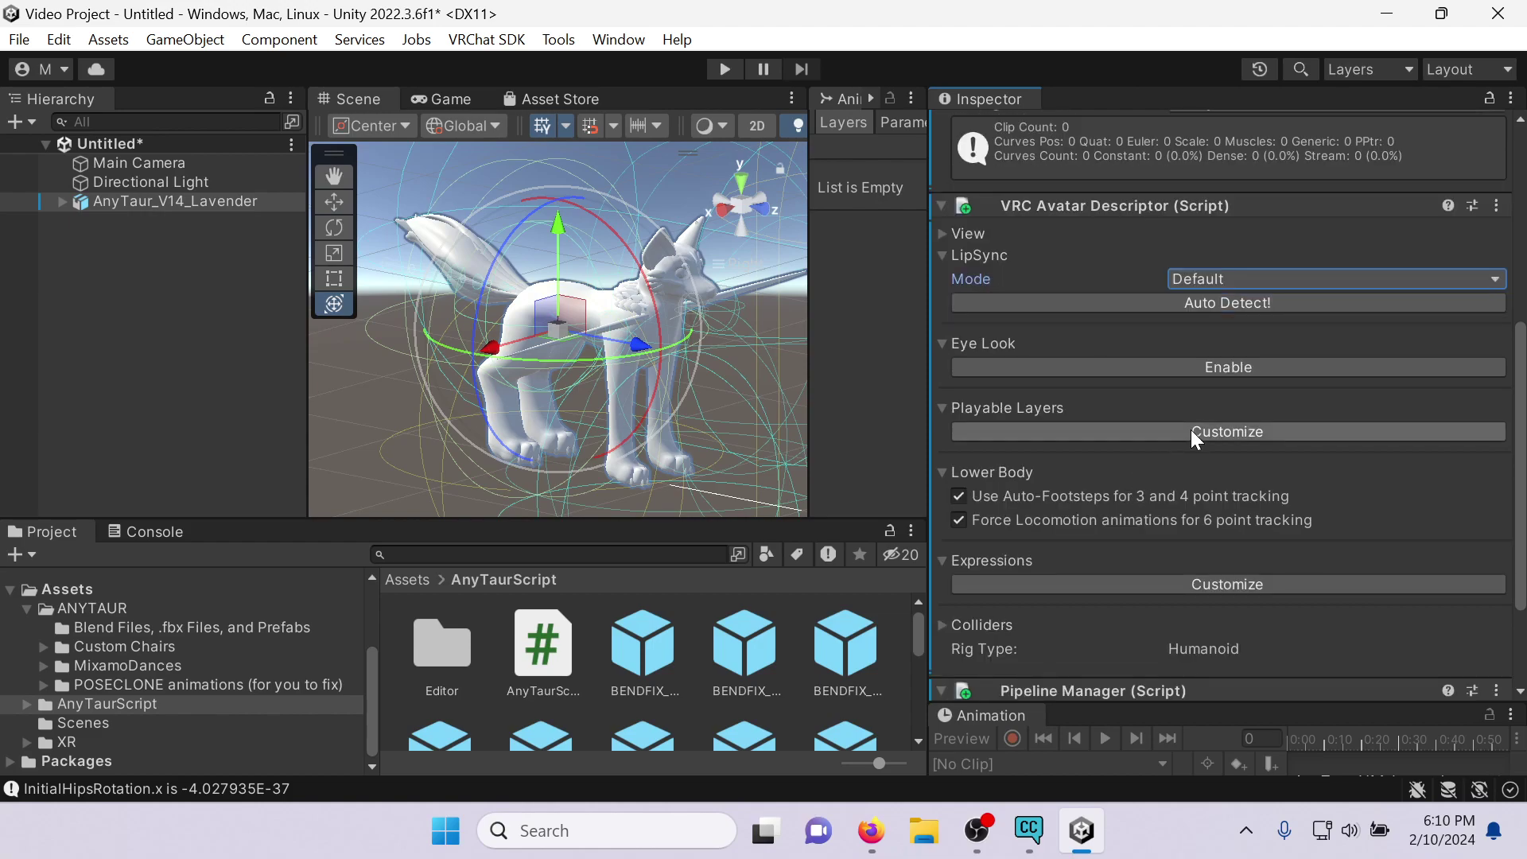
click(956, 233)
click(1473, 257)
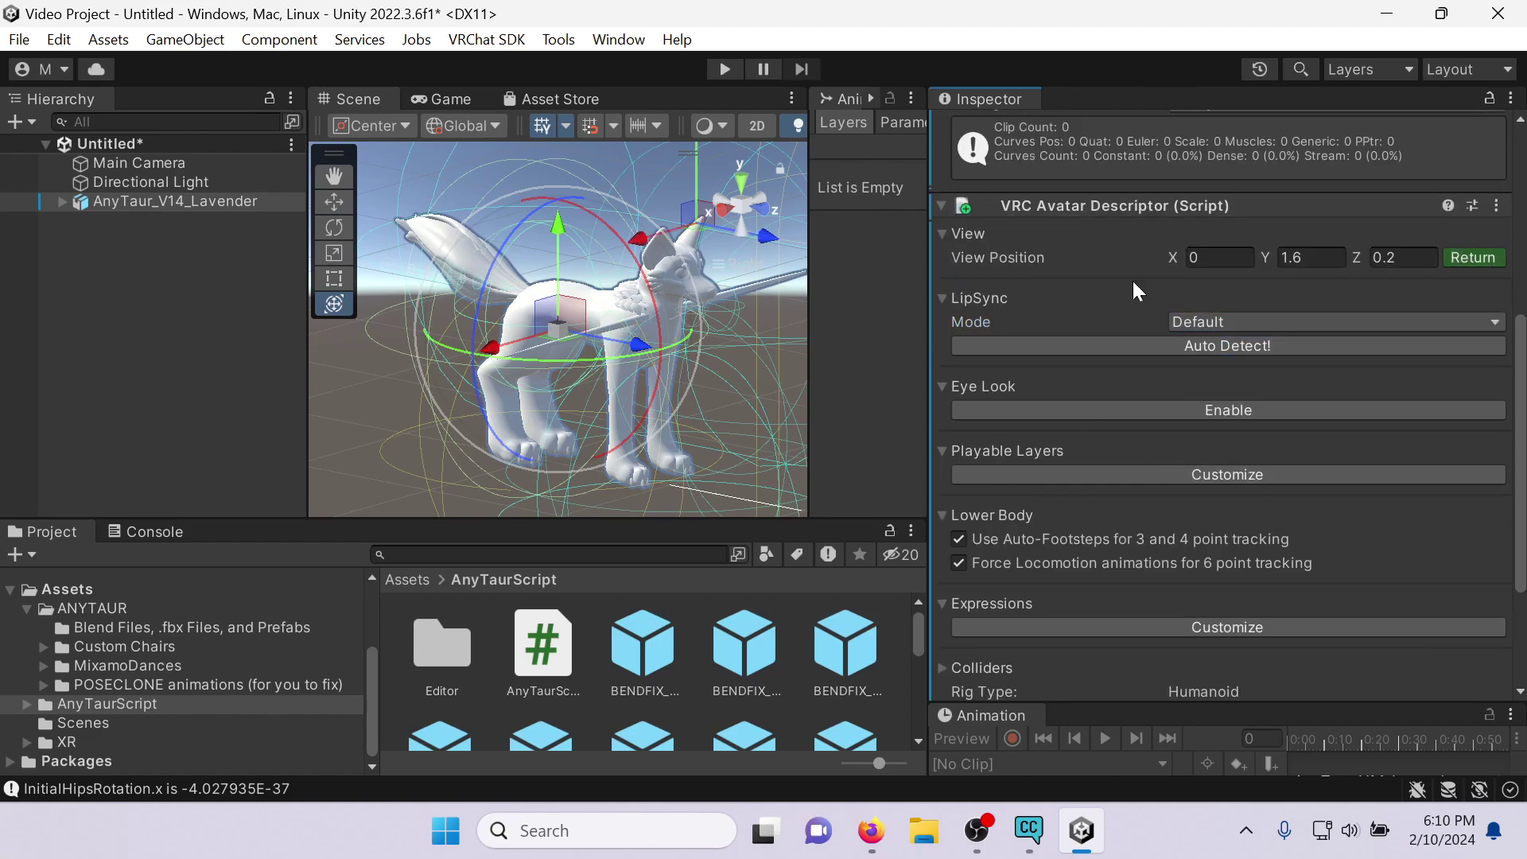
click(724, 210)
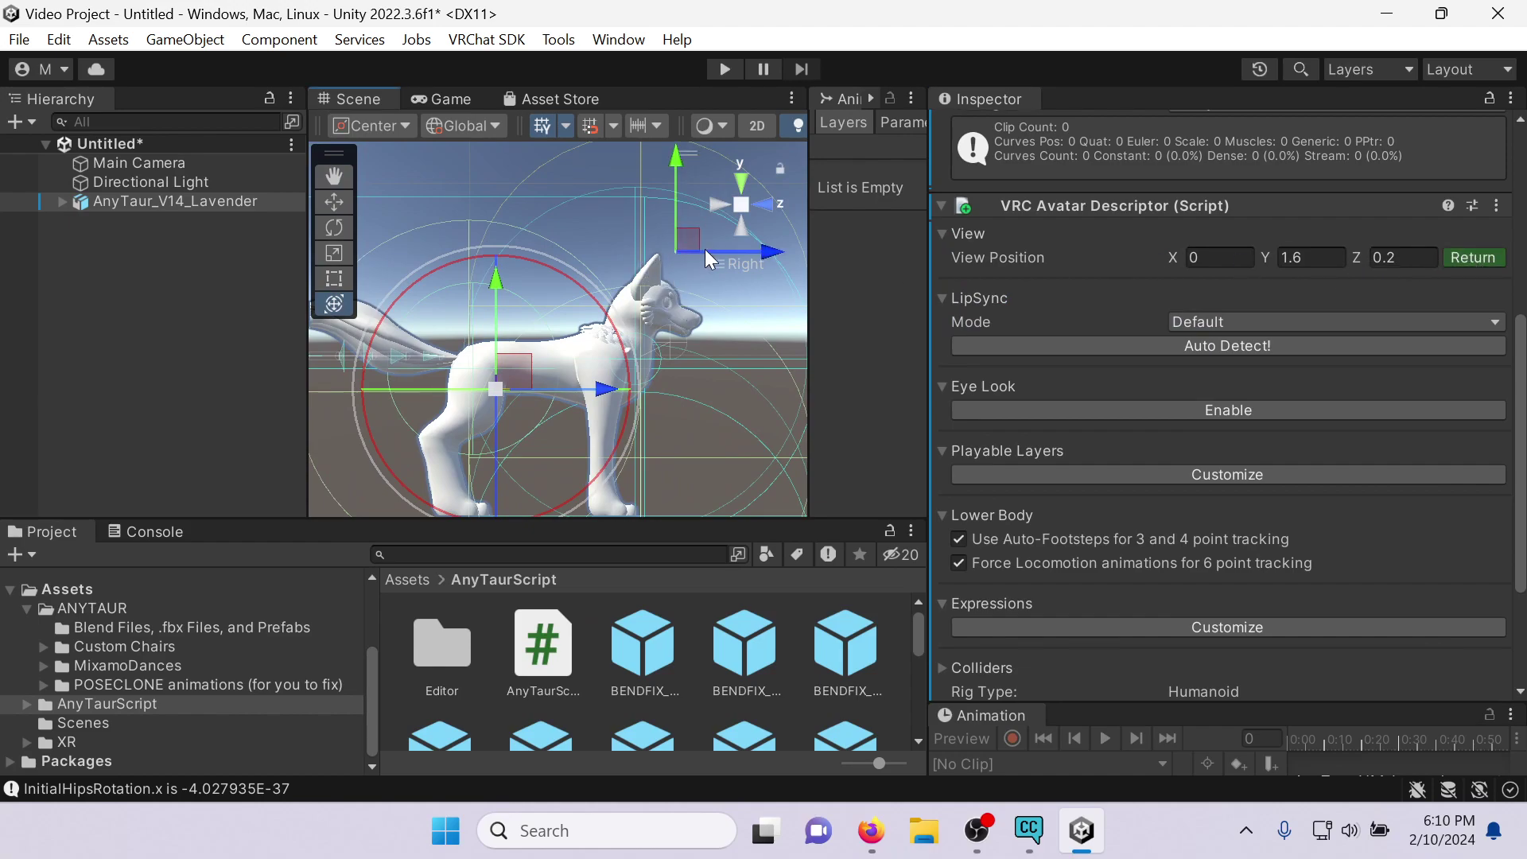
drag(675, 167, 674, 207)
mouse_move(776, 306)
mouse_down()
mouse_move(847, 307)
mouse_move(746, 299)
mouse_up()
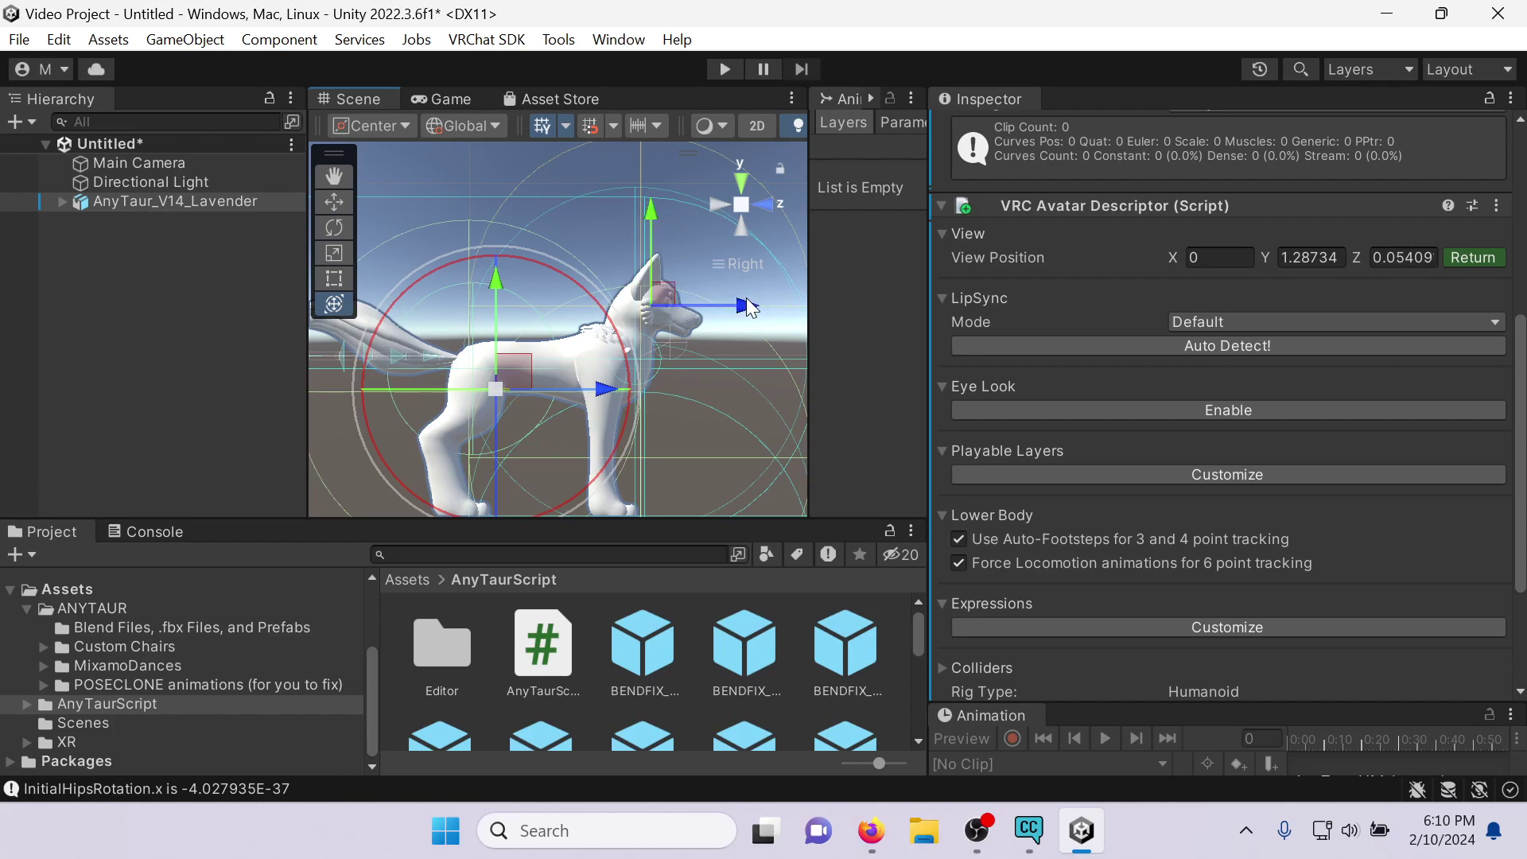
Shift the view position slightly forward to about Z 0.081, check it from other angles and finish editing it.
scroll(746, 298, down, 3)
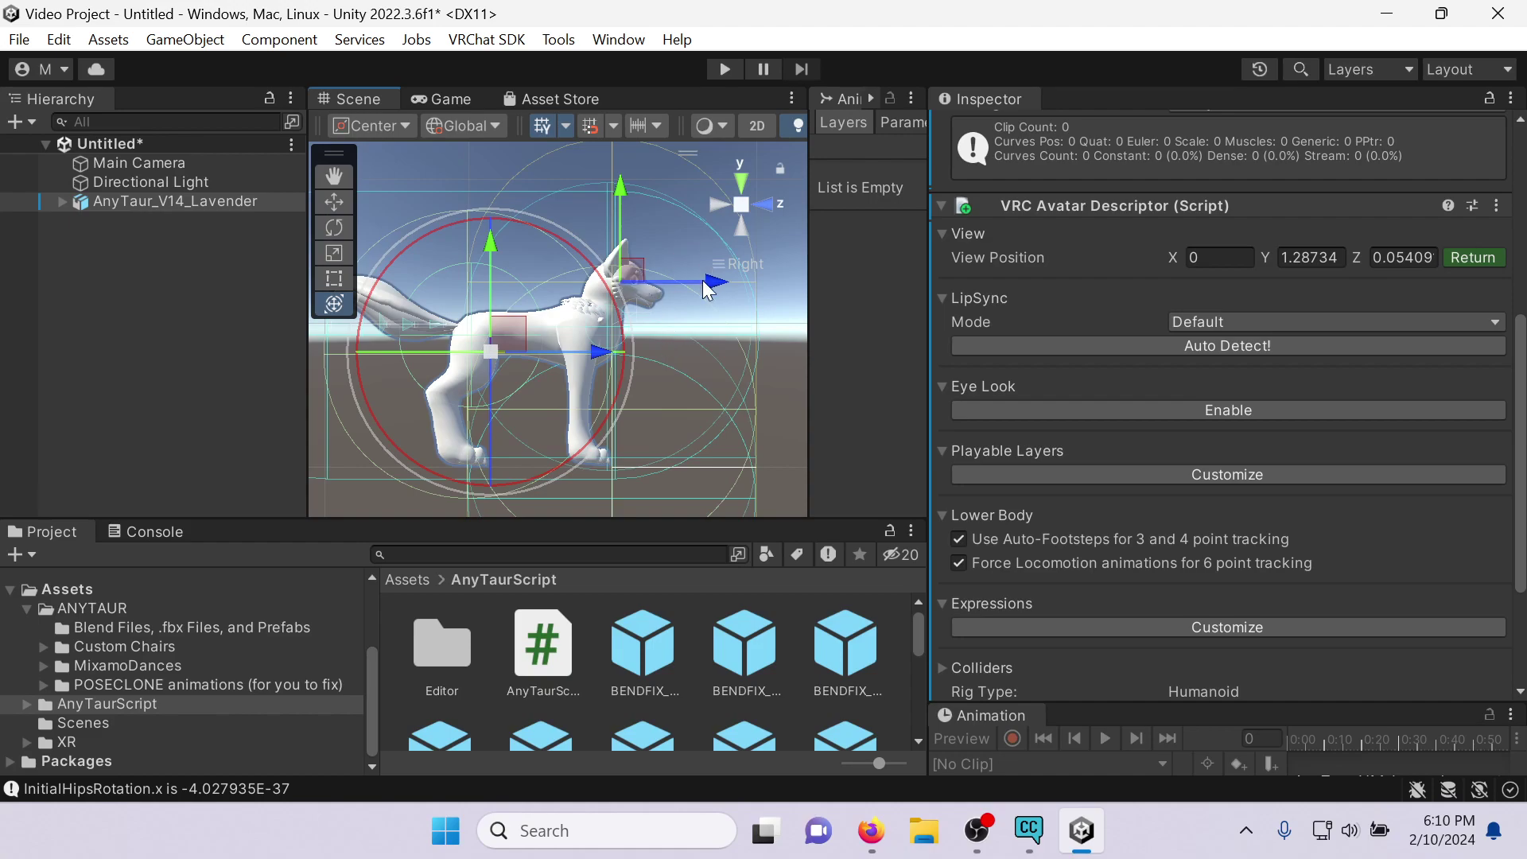
mouse_move(710, 282)
alt+mouse_down()
mouse_move(601, 410)
mouse_move(708, 293)
mouse_move(724, 299)
mouse_move(676, 298)
mouse_move(732, 293)
alt+mouse_up()
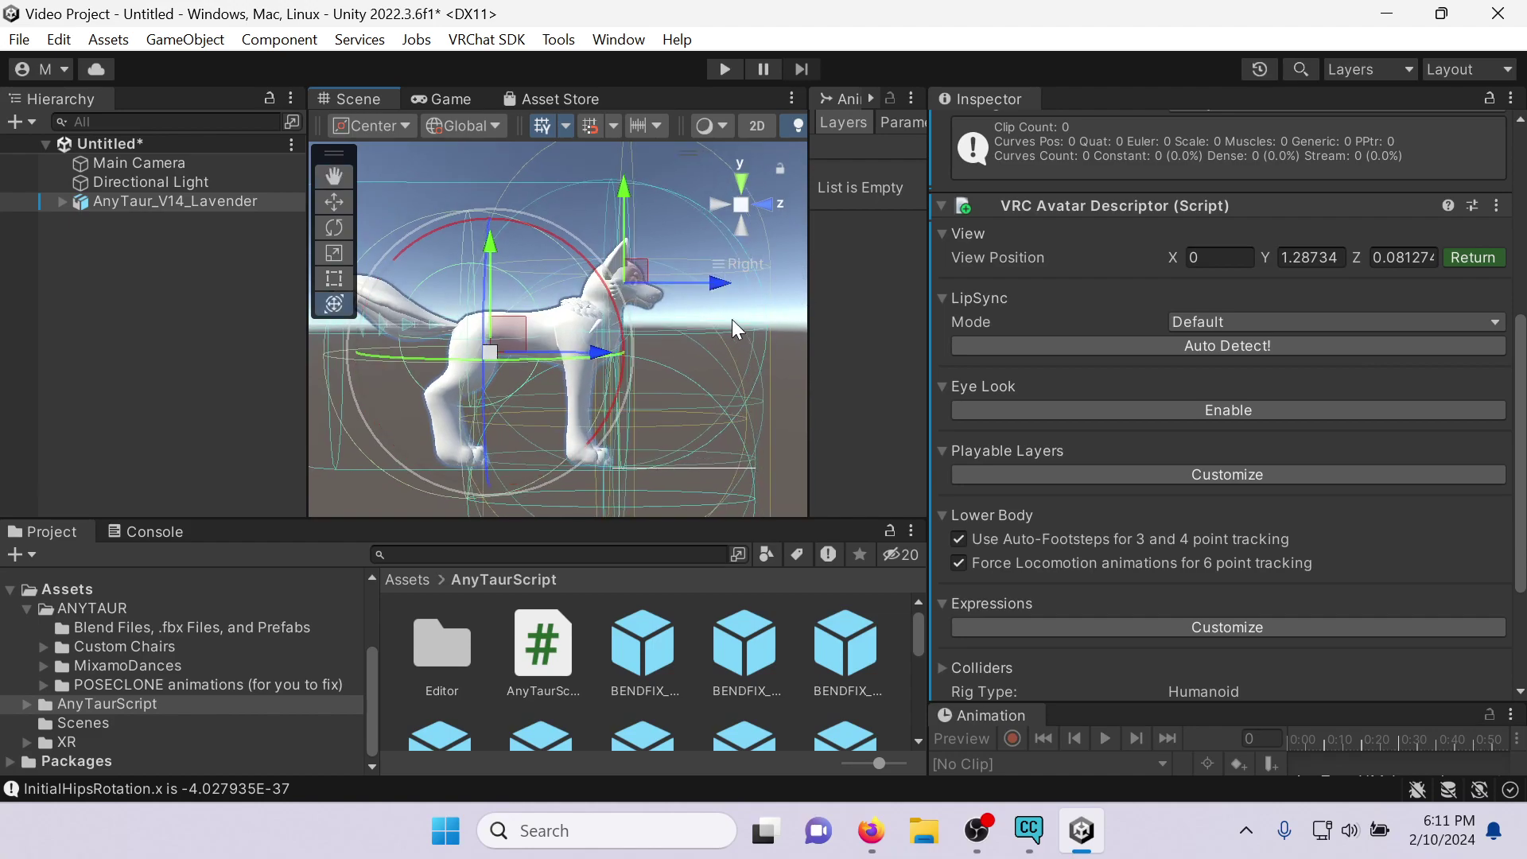
alt+drag(720, 291, 710, 296)
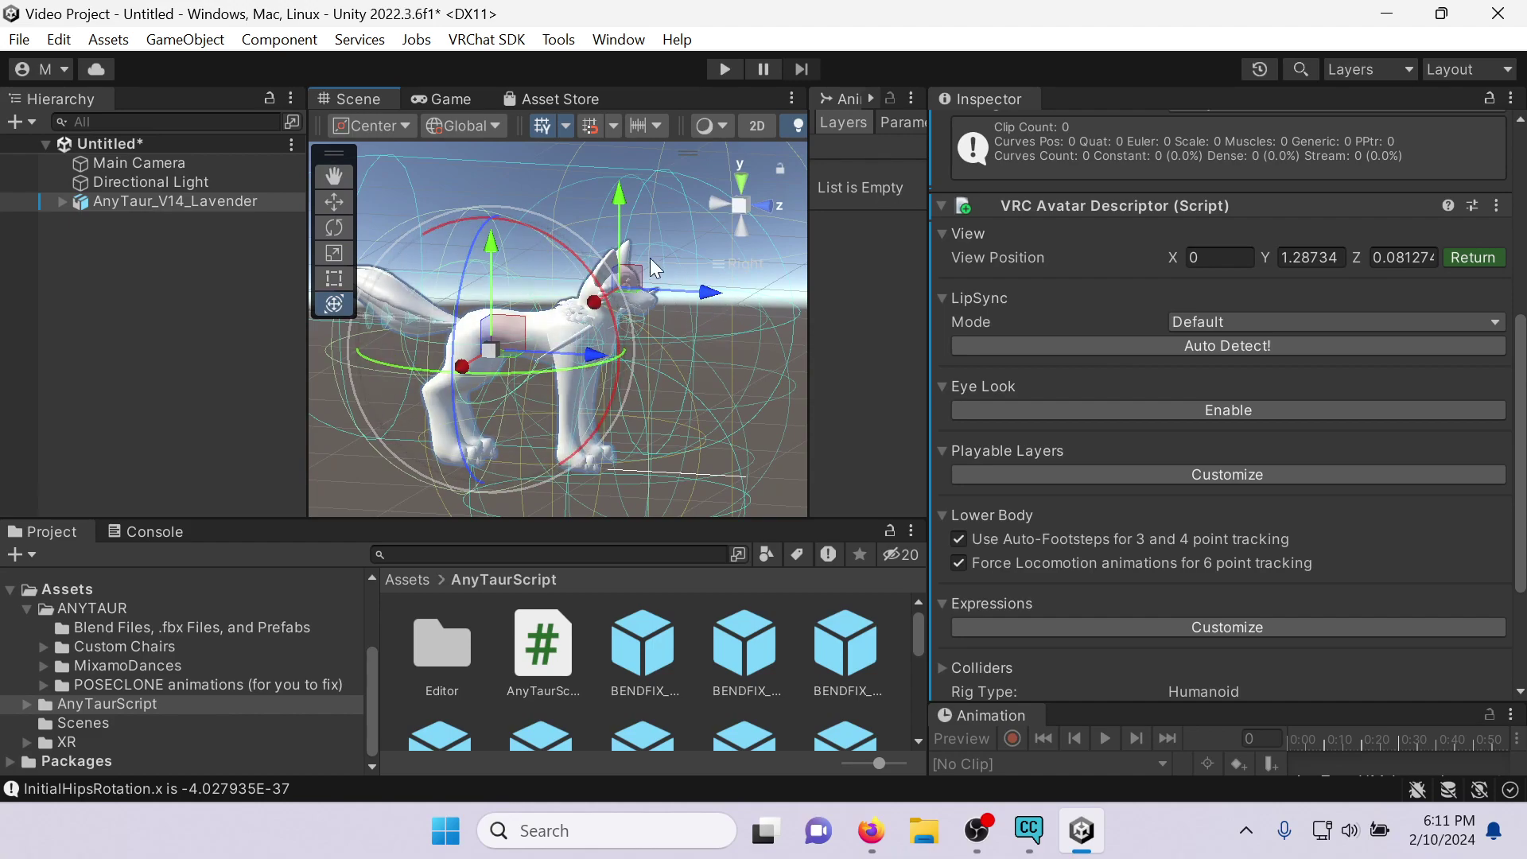
alt+drag(748, 425, 618, 274)
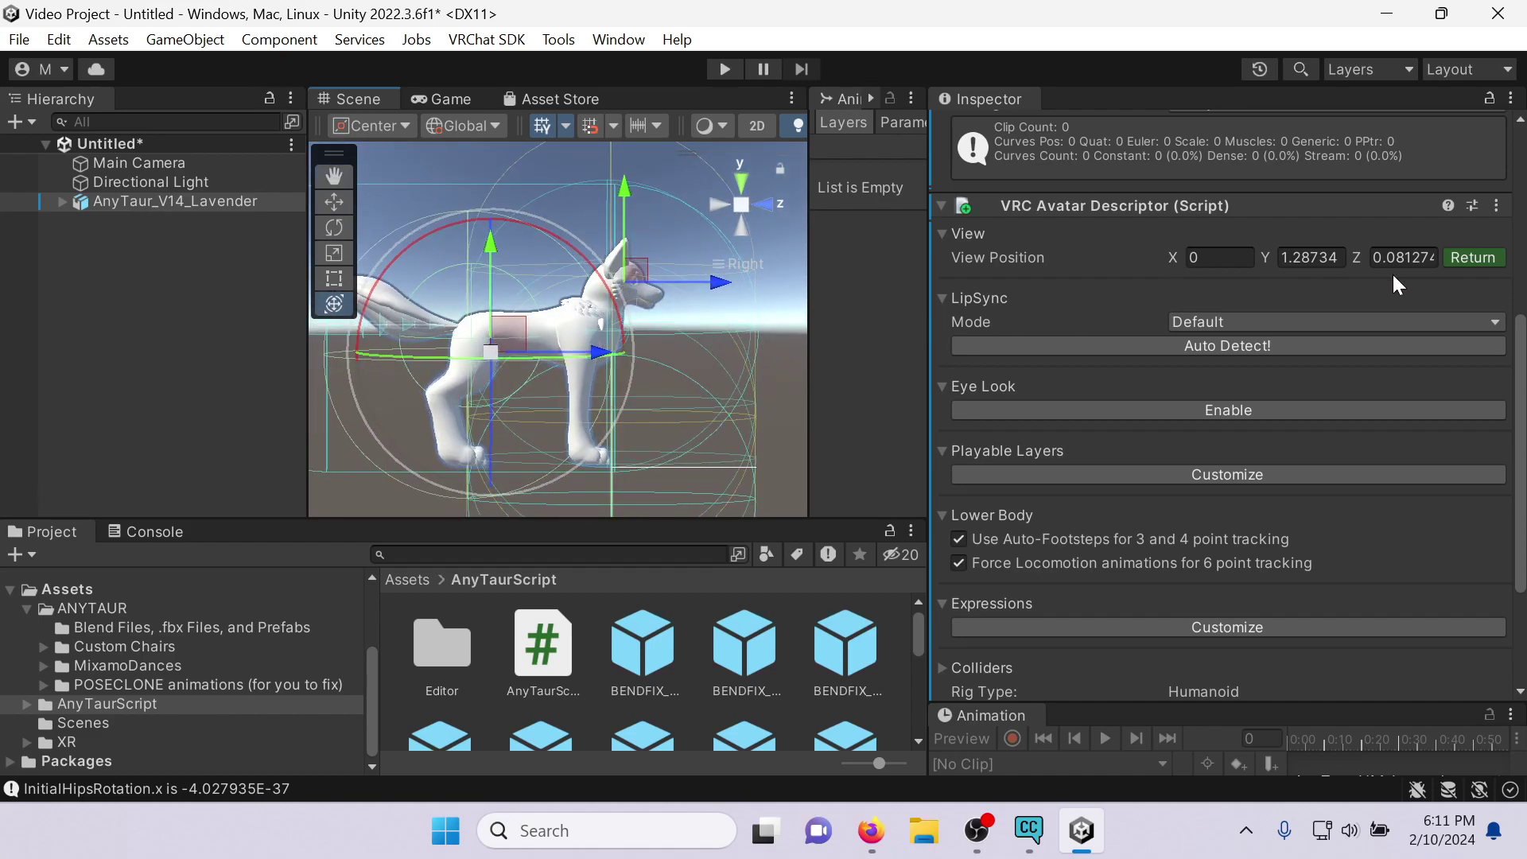
click(1473, 255)
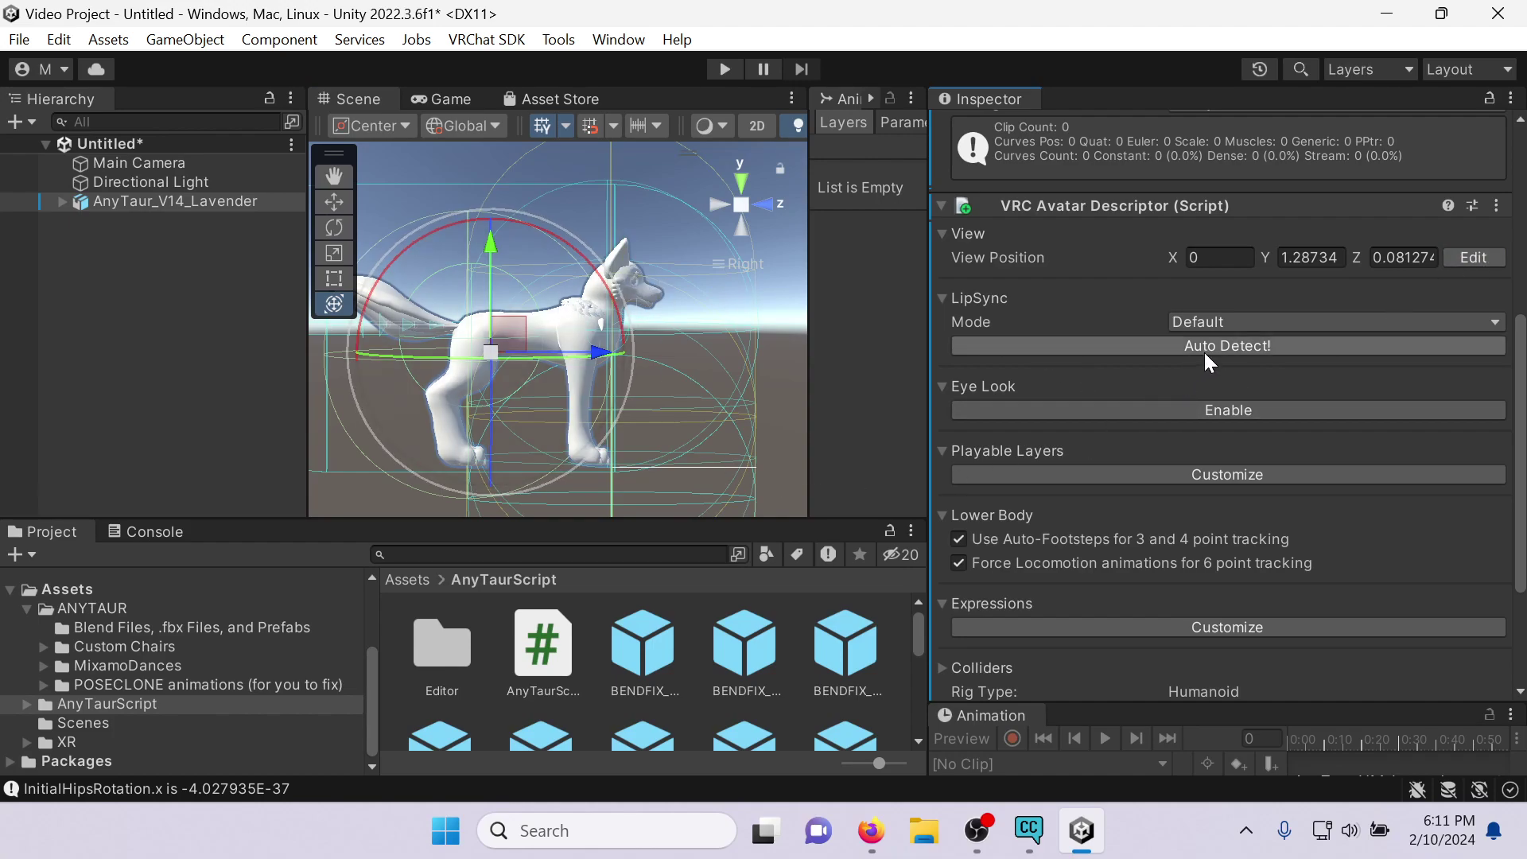
click(1483, 256)
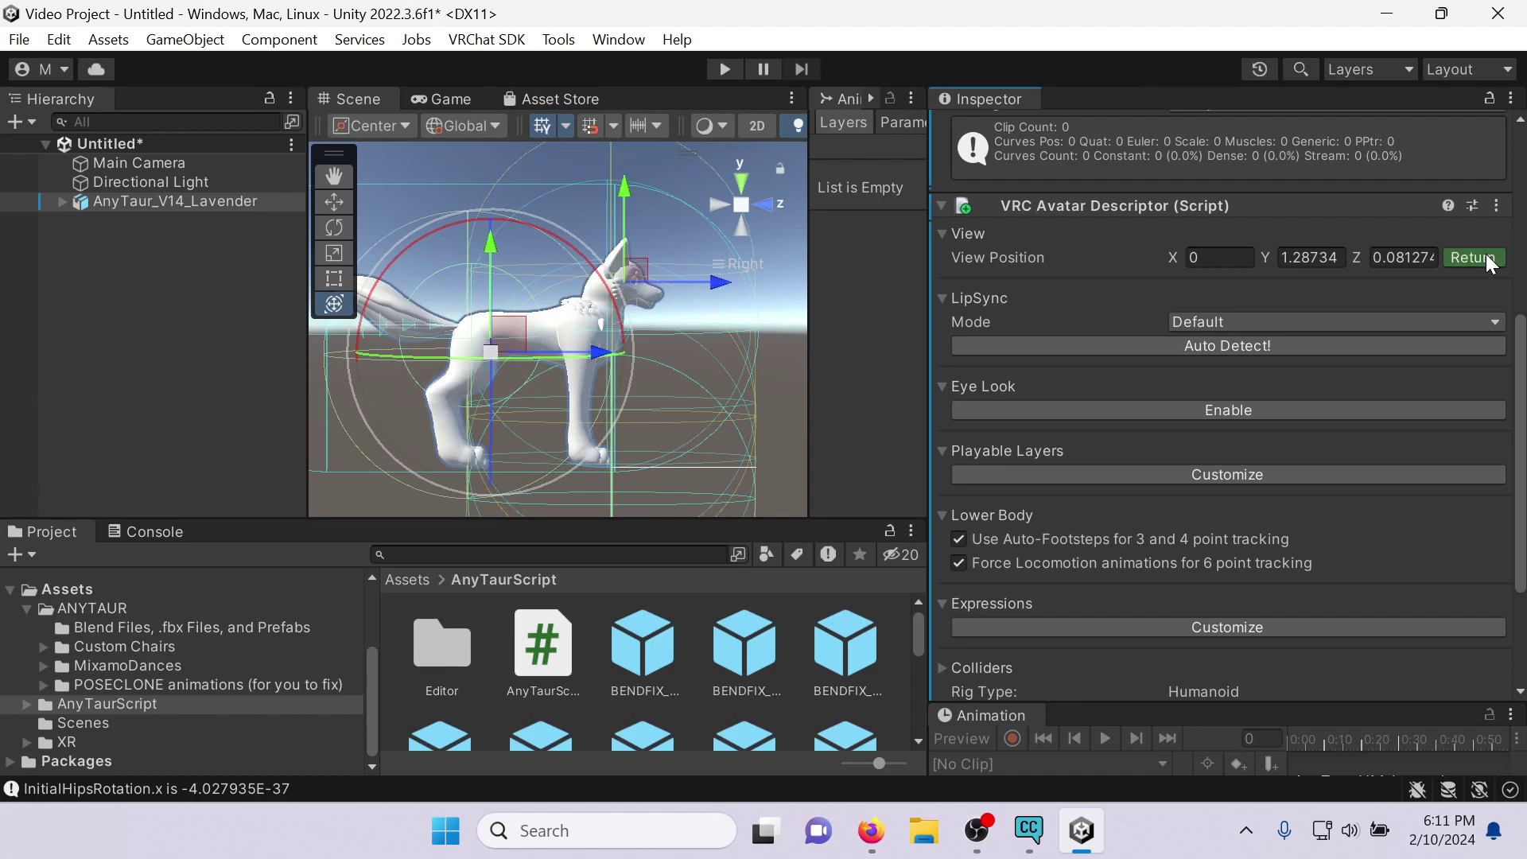
click(1484, 256)
Customize the playable layers, switching Action and FX to custom controller slots while leaving Base on Default Locomotion.
scroll(1050, 269, down, 4)
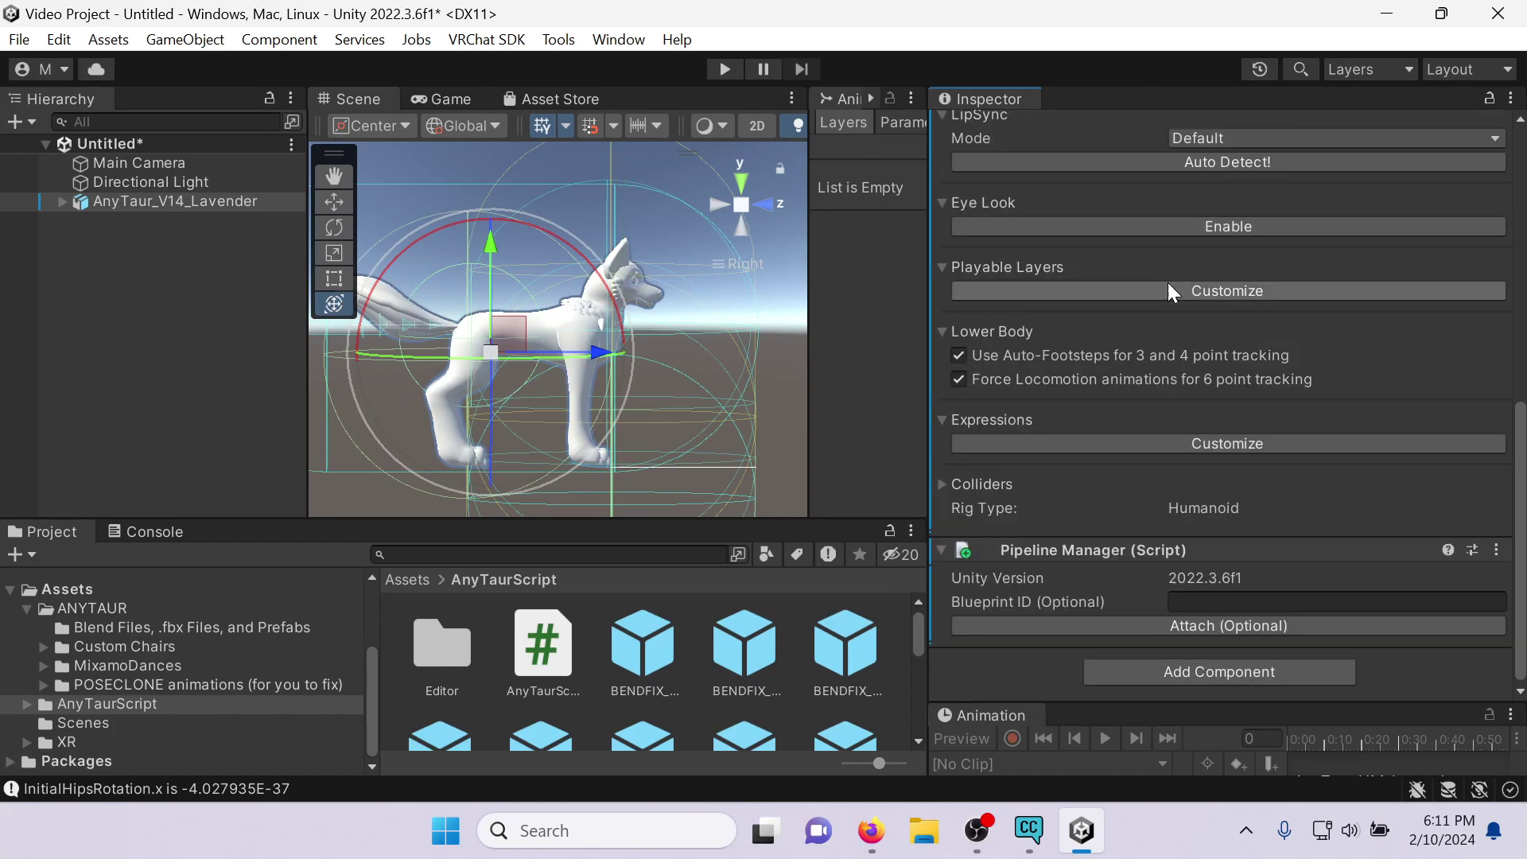
click(1171, 290)
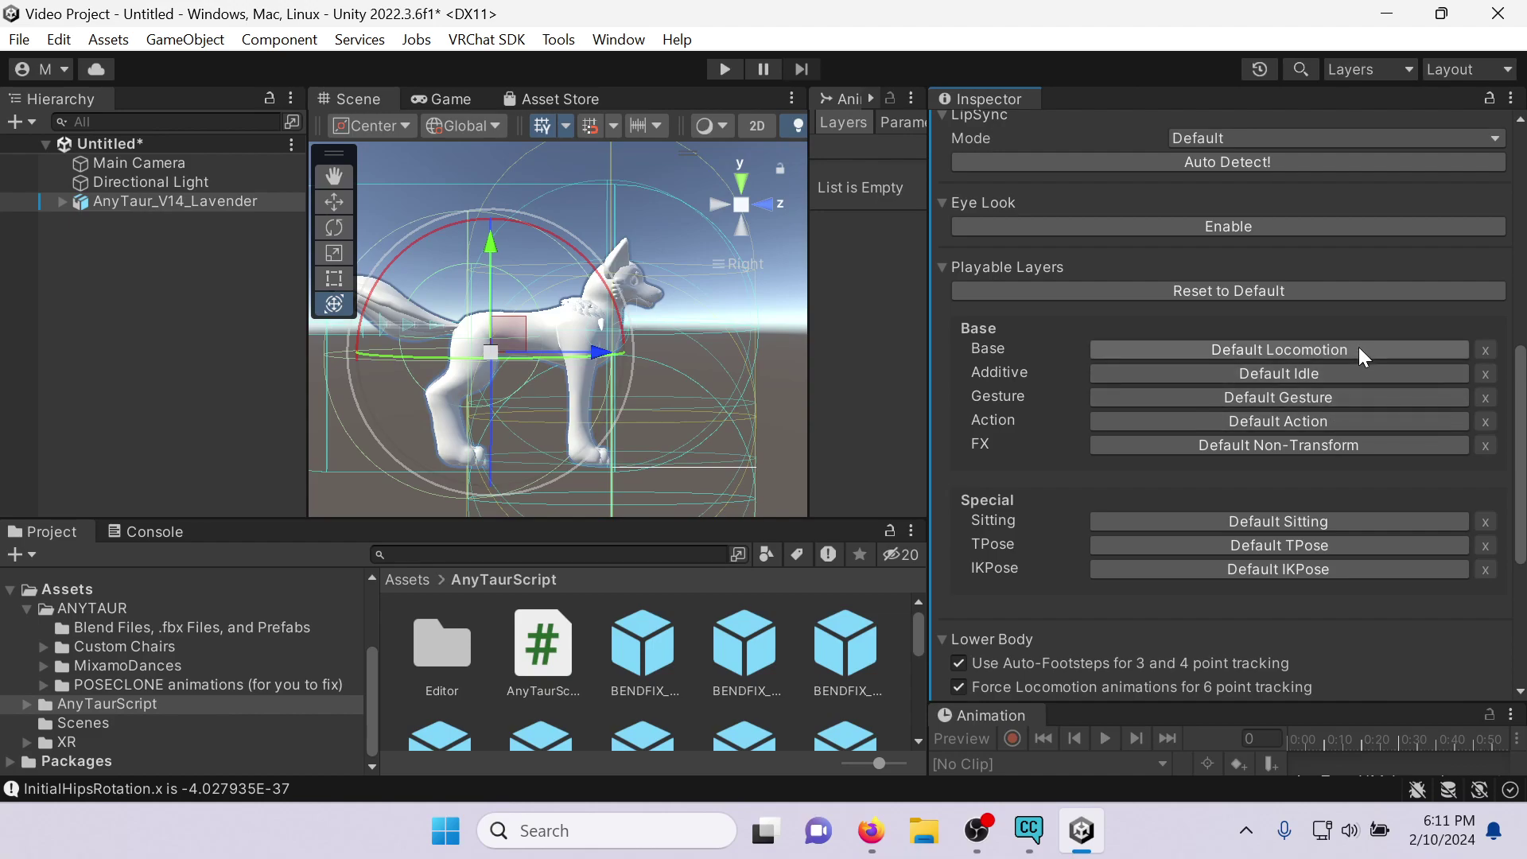
click(1357, 347)
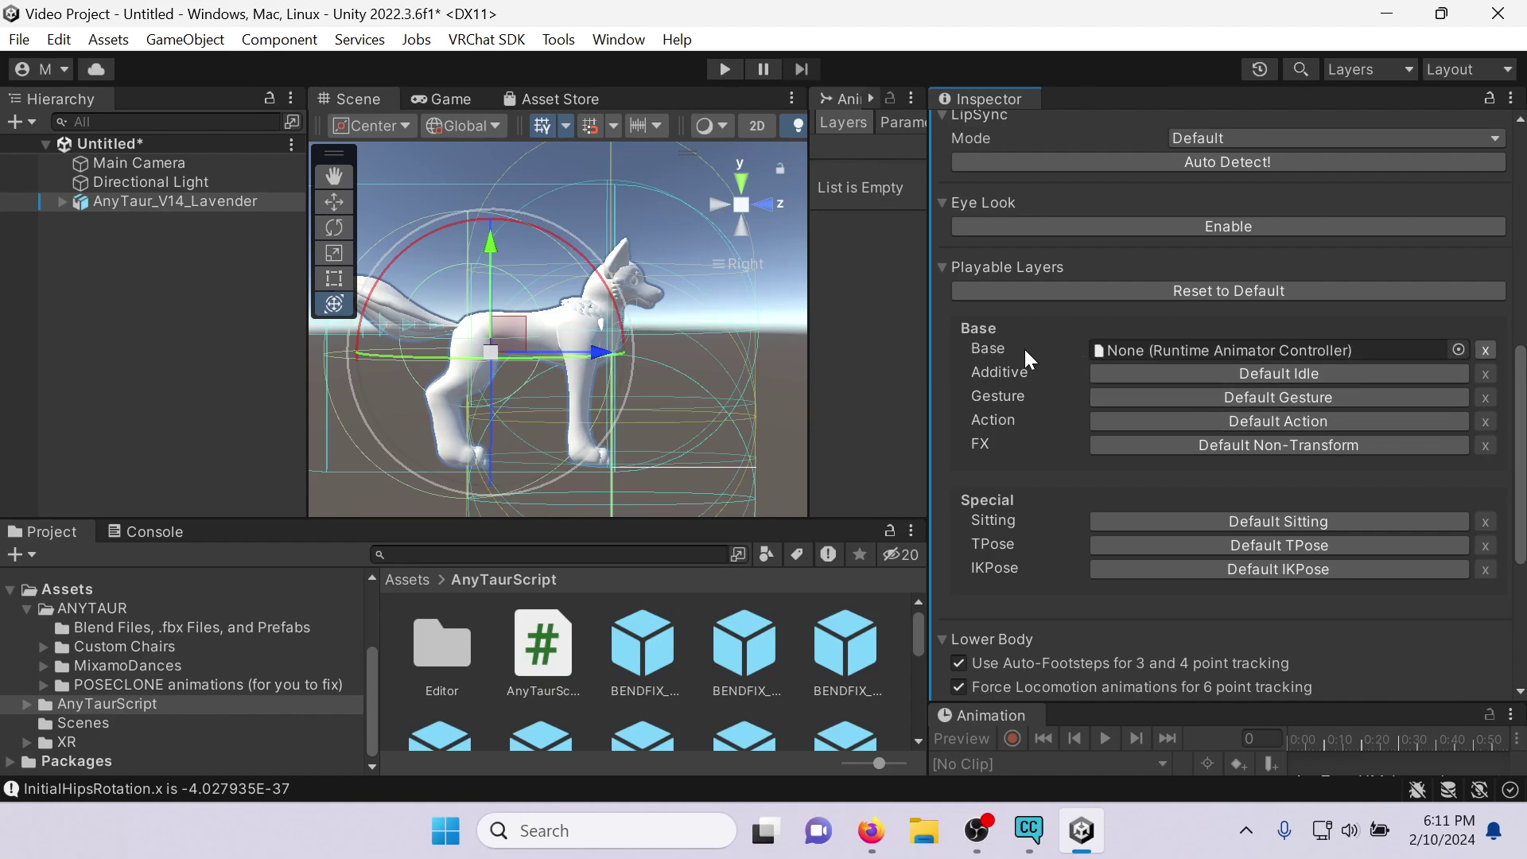
click(1484, 351)
scroll(1375, 357, down, 2)
click(1201, 358)
click(1248, 380)
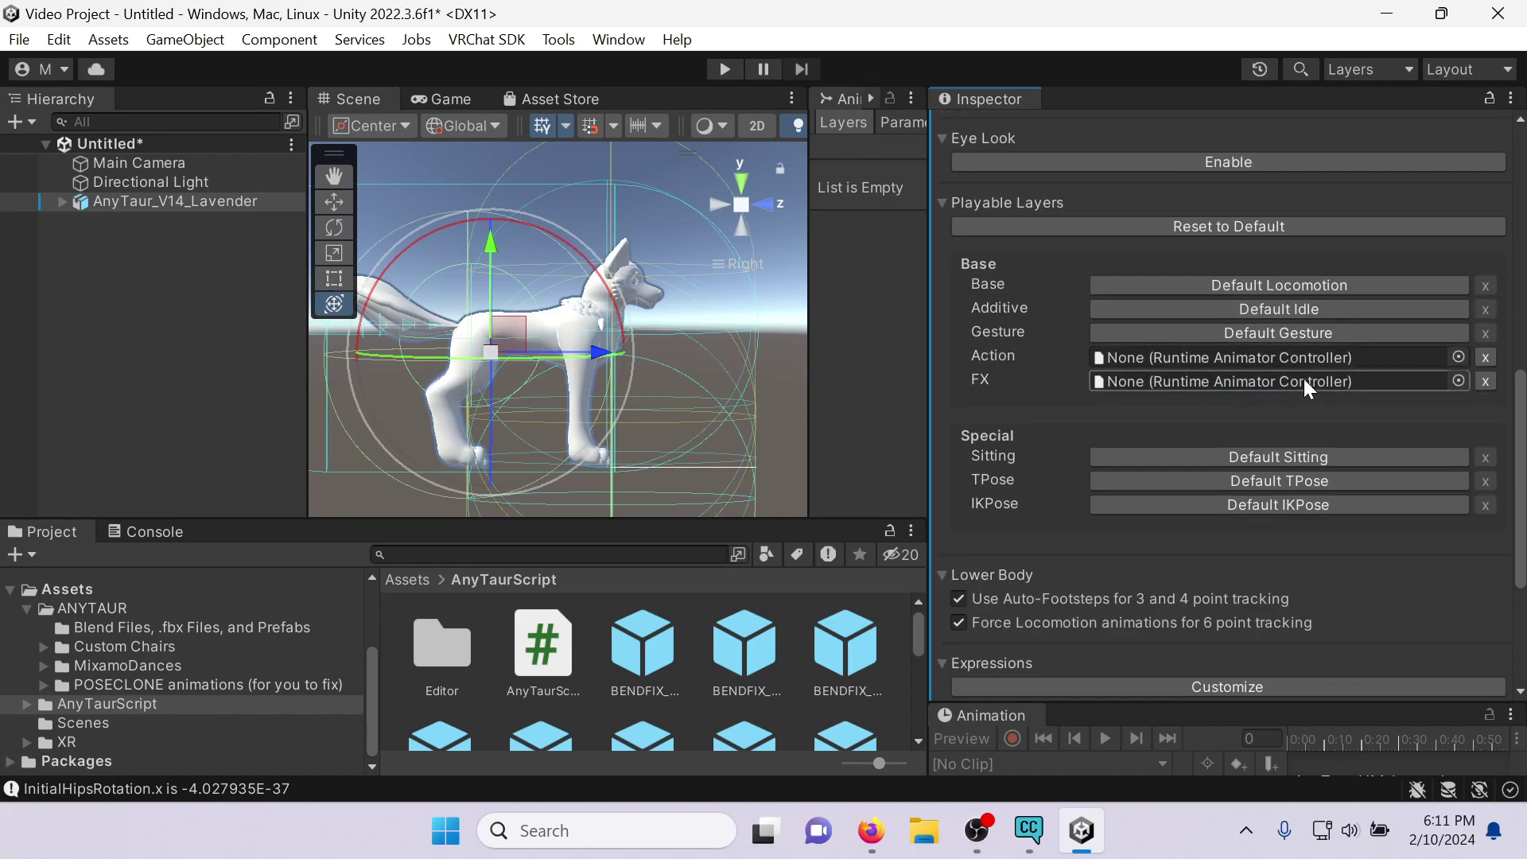
Assign the ADVANCED_ACTION controller to the Action playable layer.
click(1459, 358)
click(1024, 479)
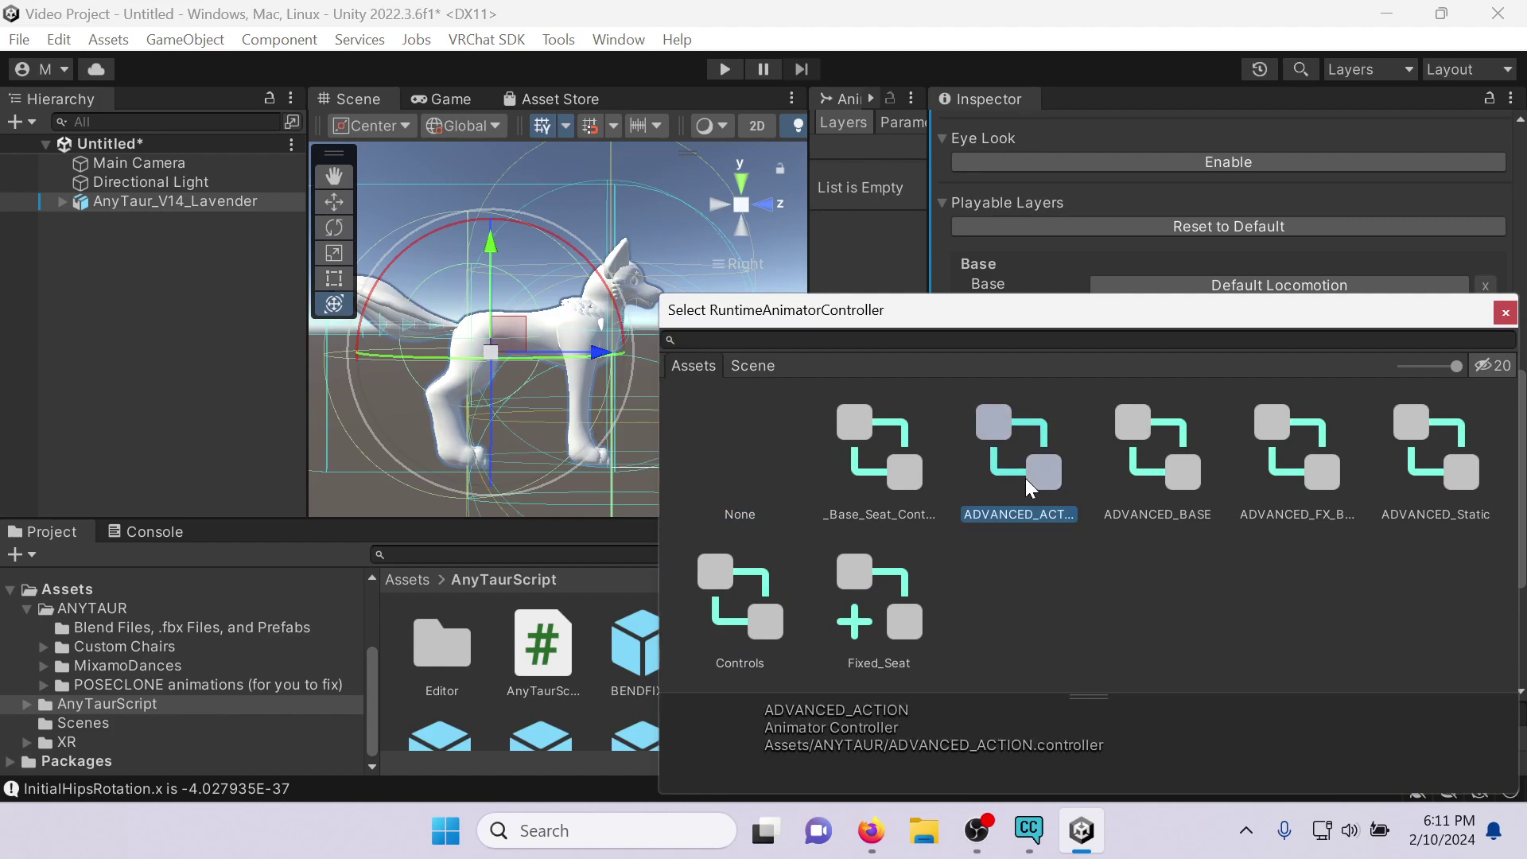
double_click(1023, 476)
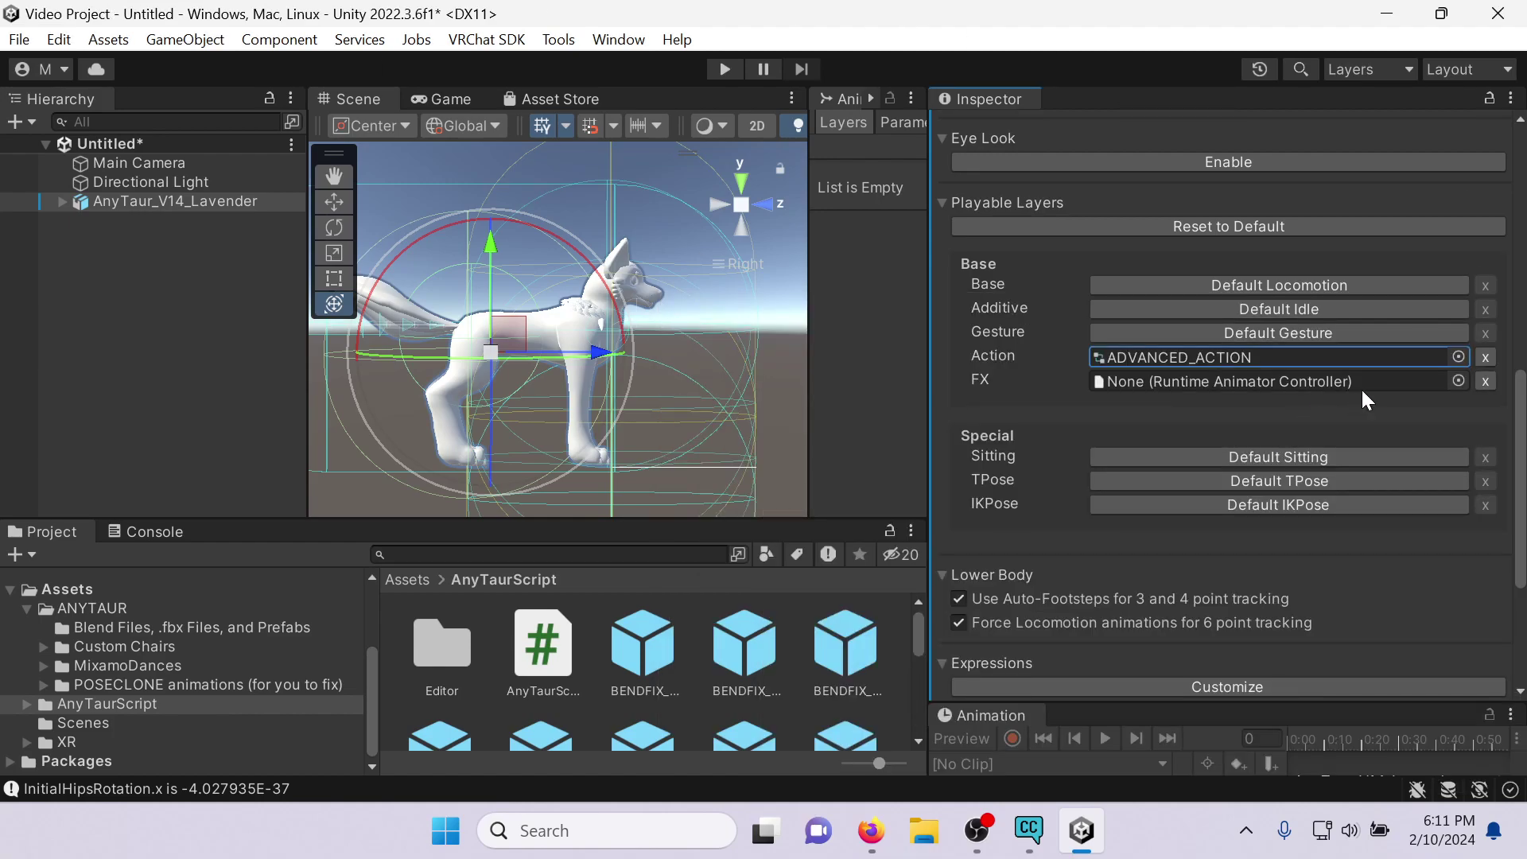
Compare the ADVANCED_FX_Blendtree and ADVANCED_Static controllers and assign ADVANCED_Static to the FX playable layer.
click(1460, 381)
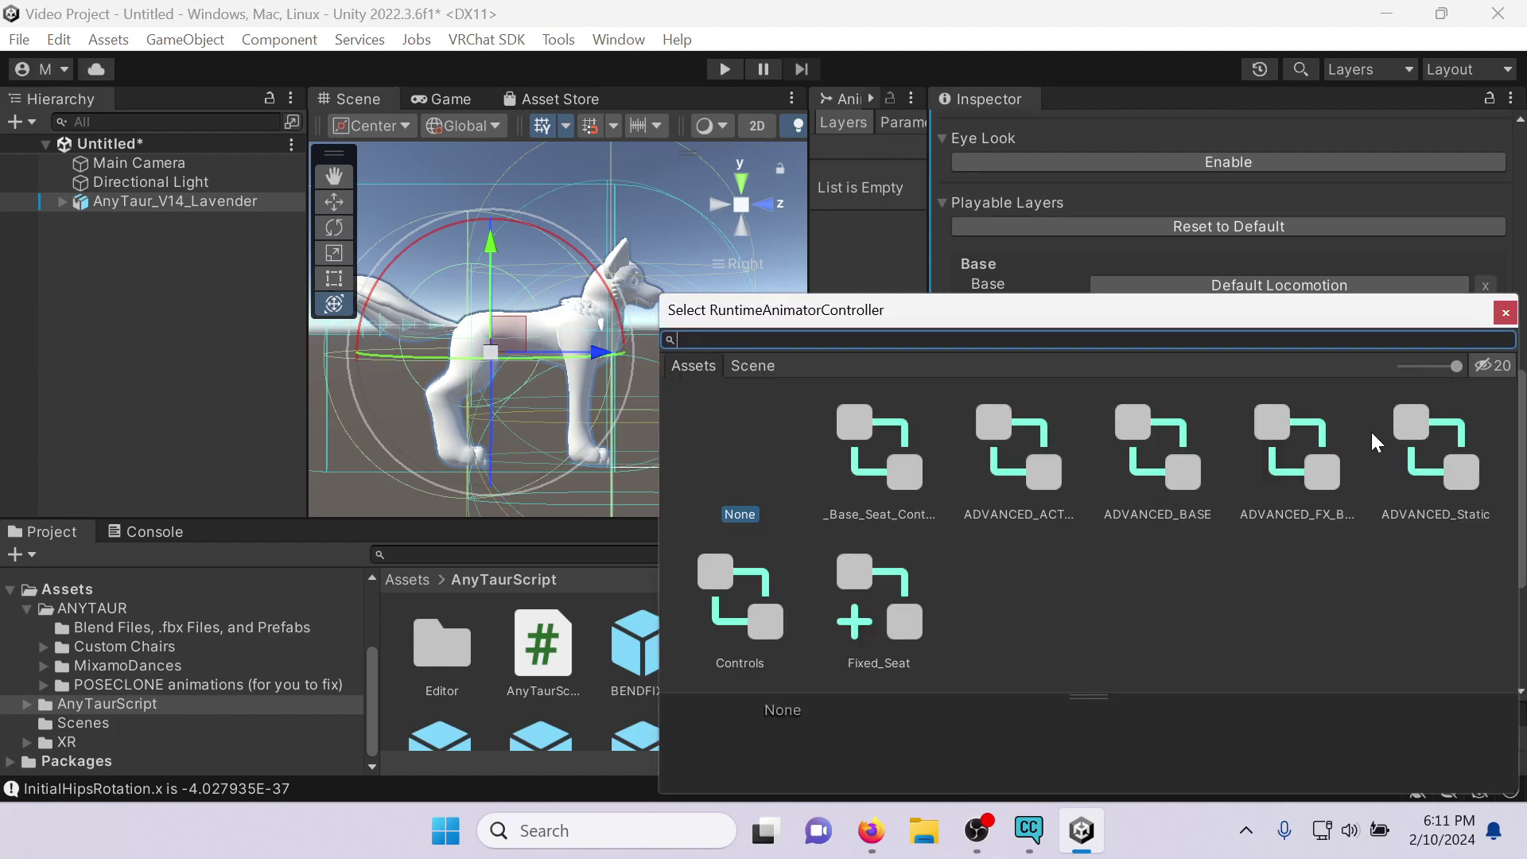
click(1333, 457)
click(1426, 458)
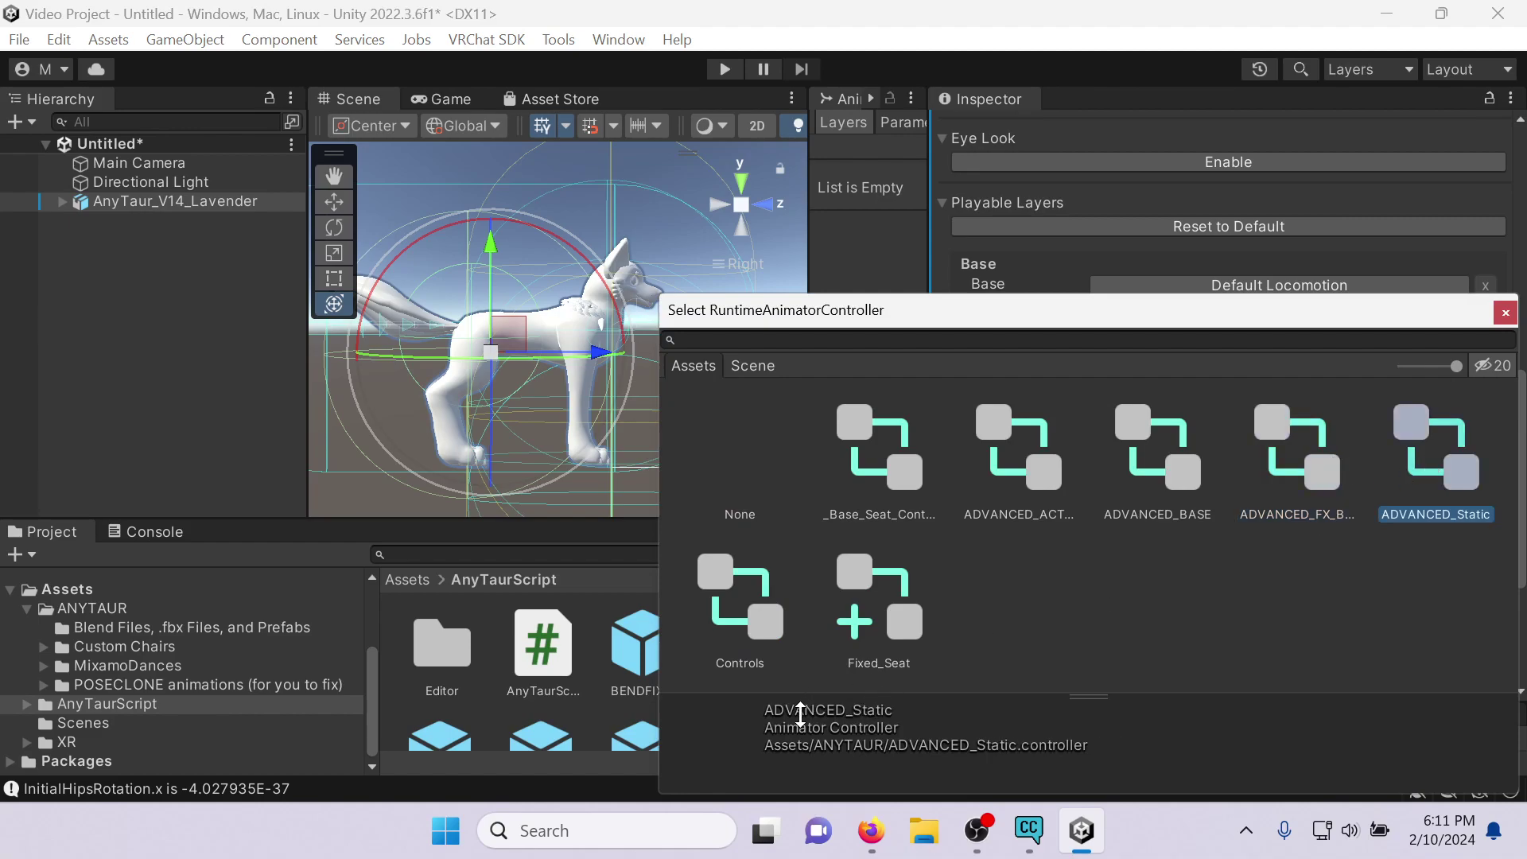
click(1311, 465)
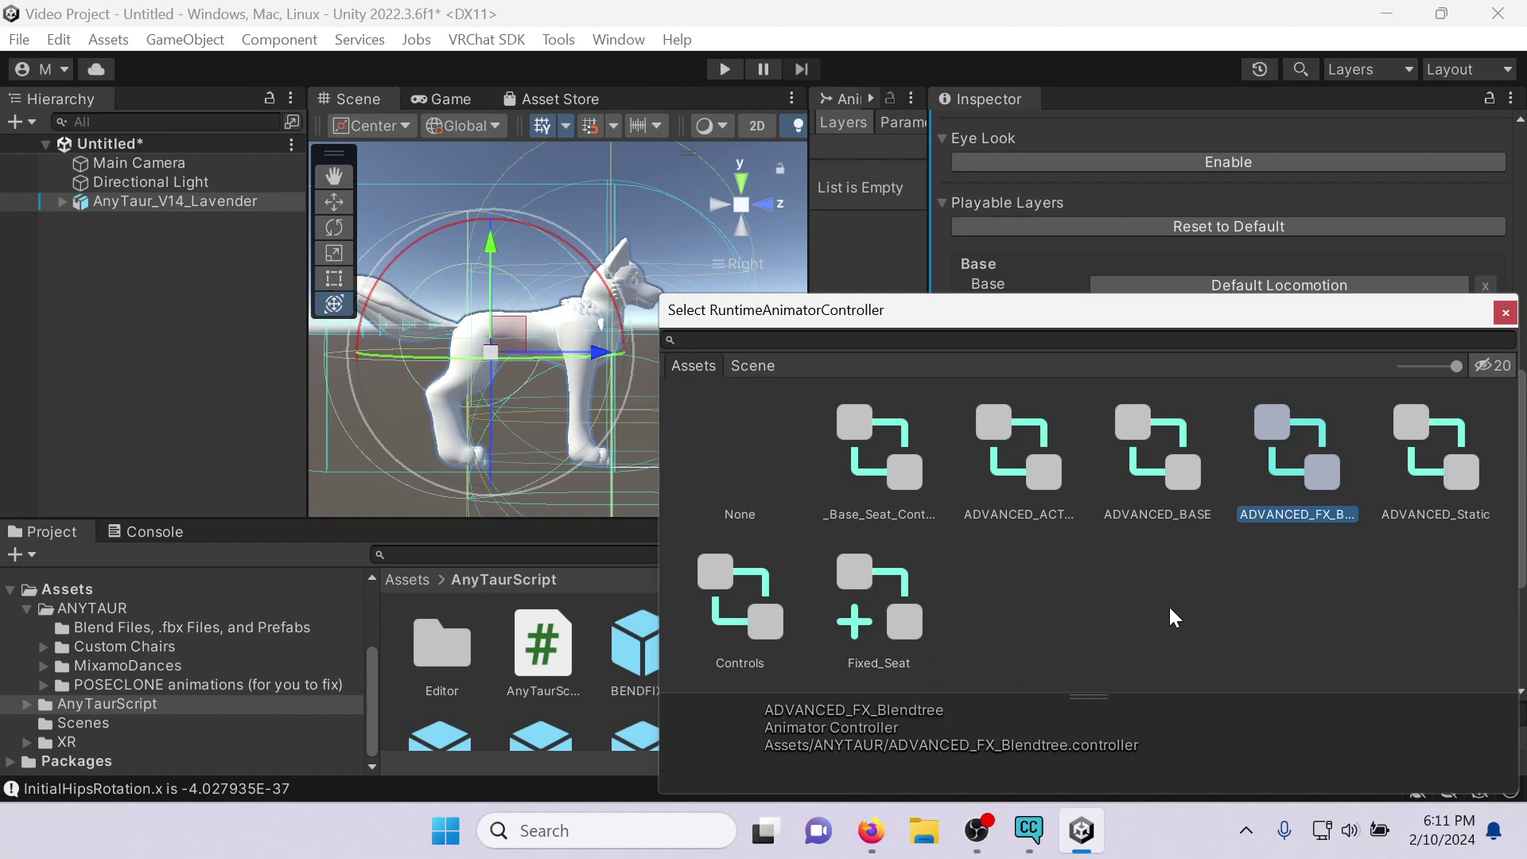
click(1468, 468)
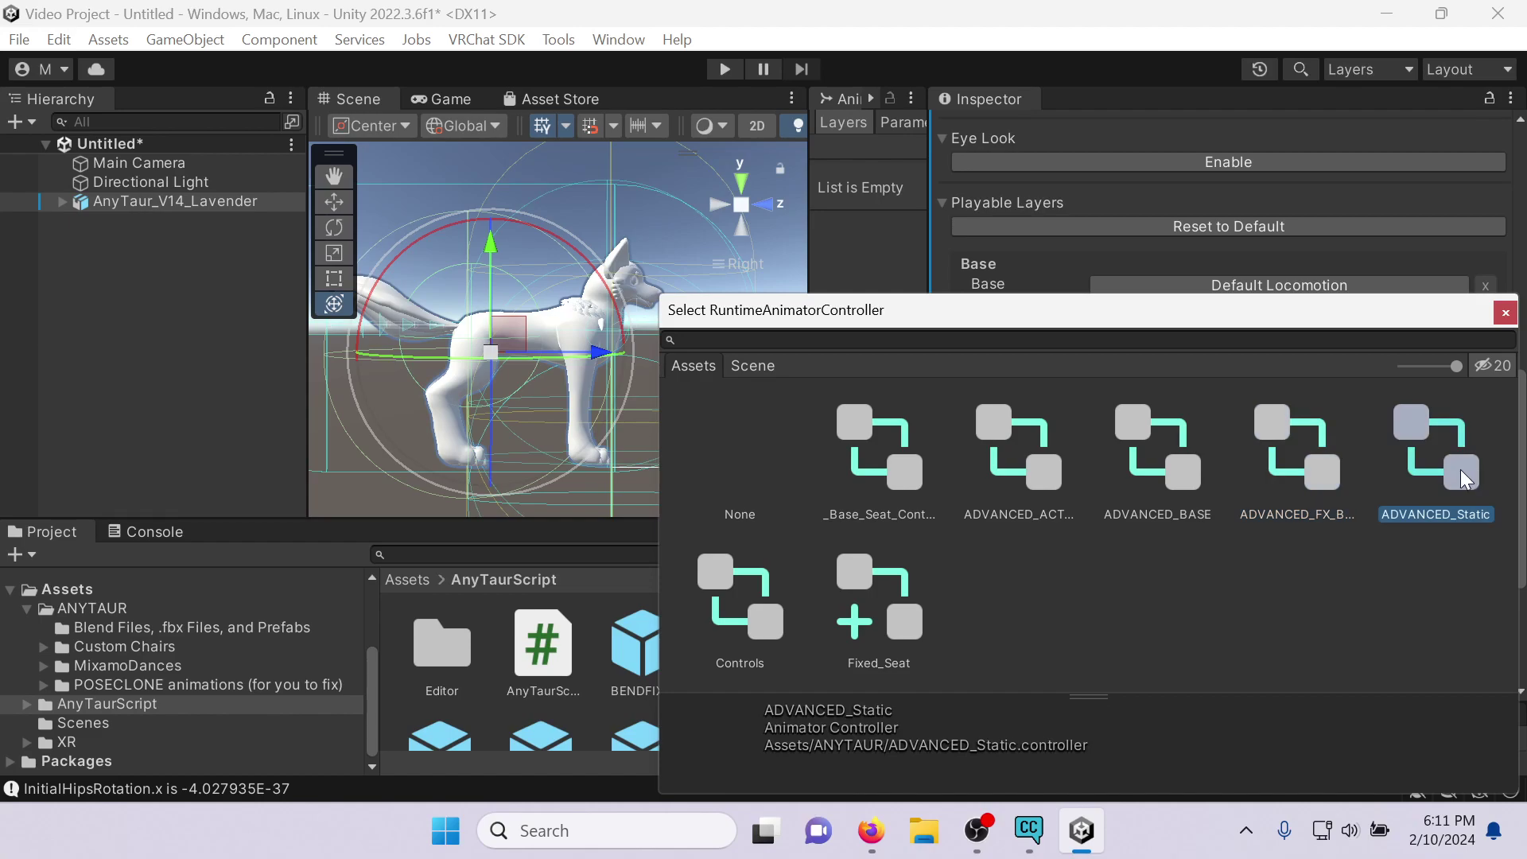
double_click(1461, 470)
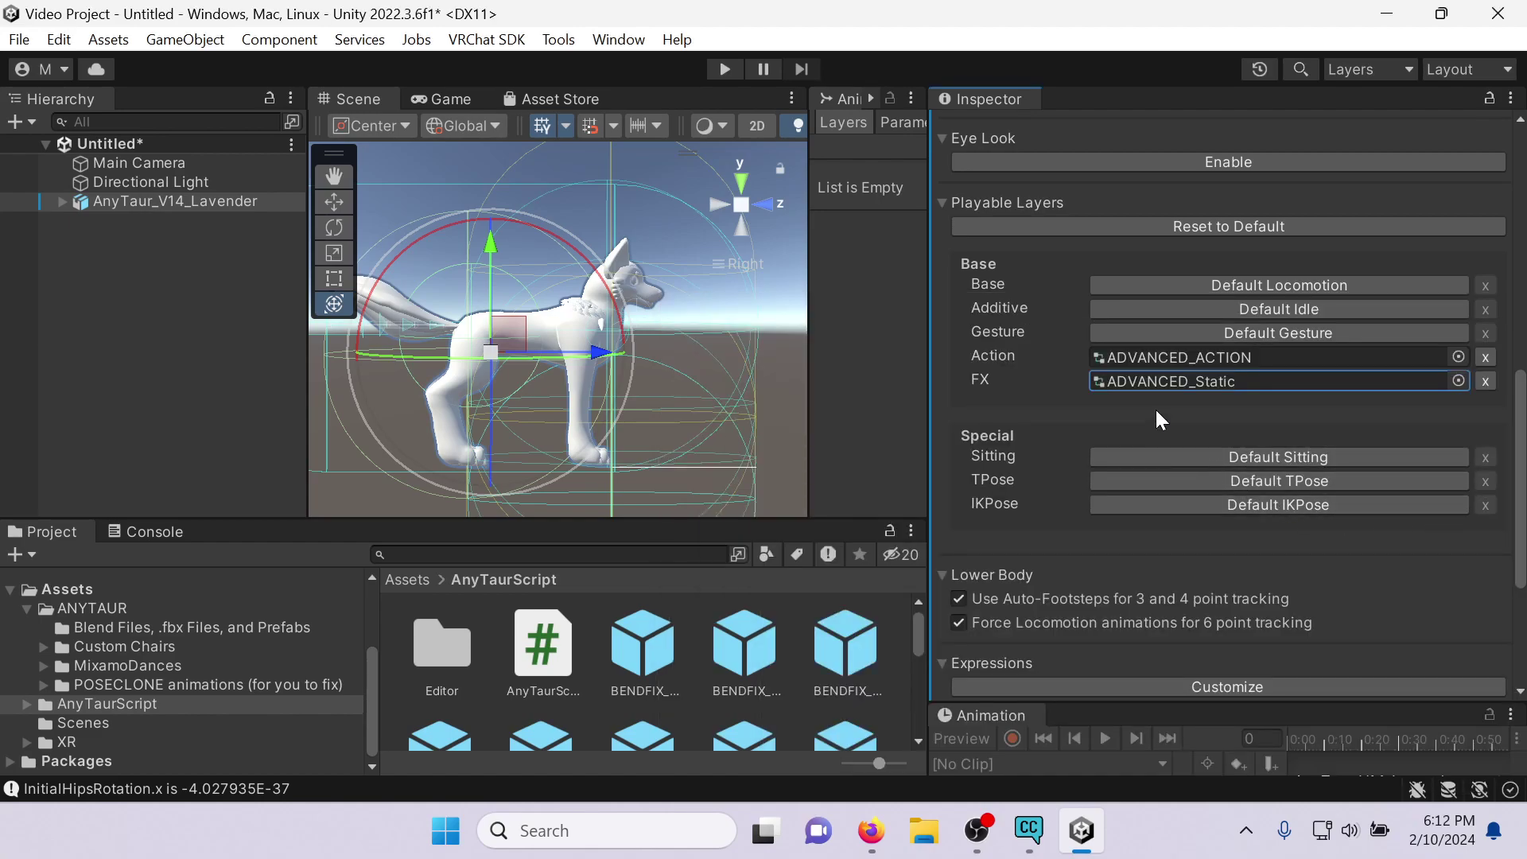
scroll(1209, 380, down, 3)
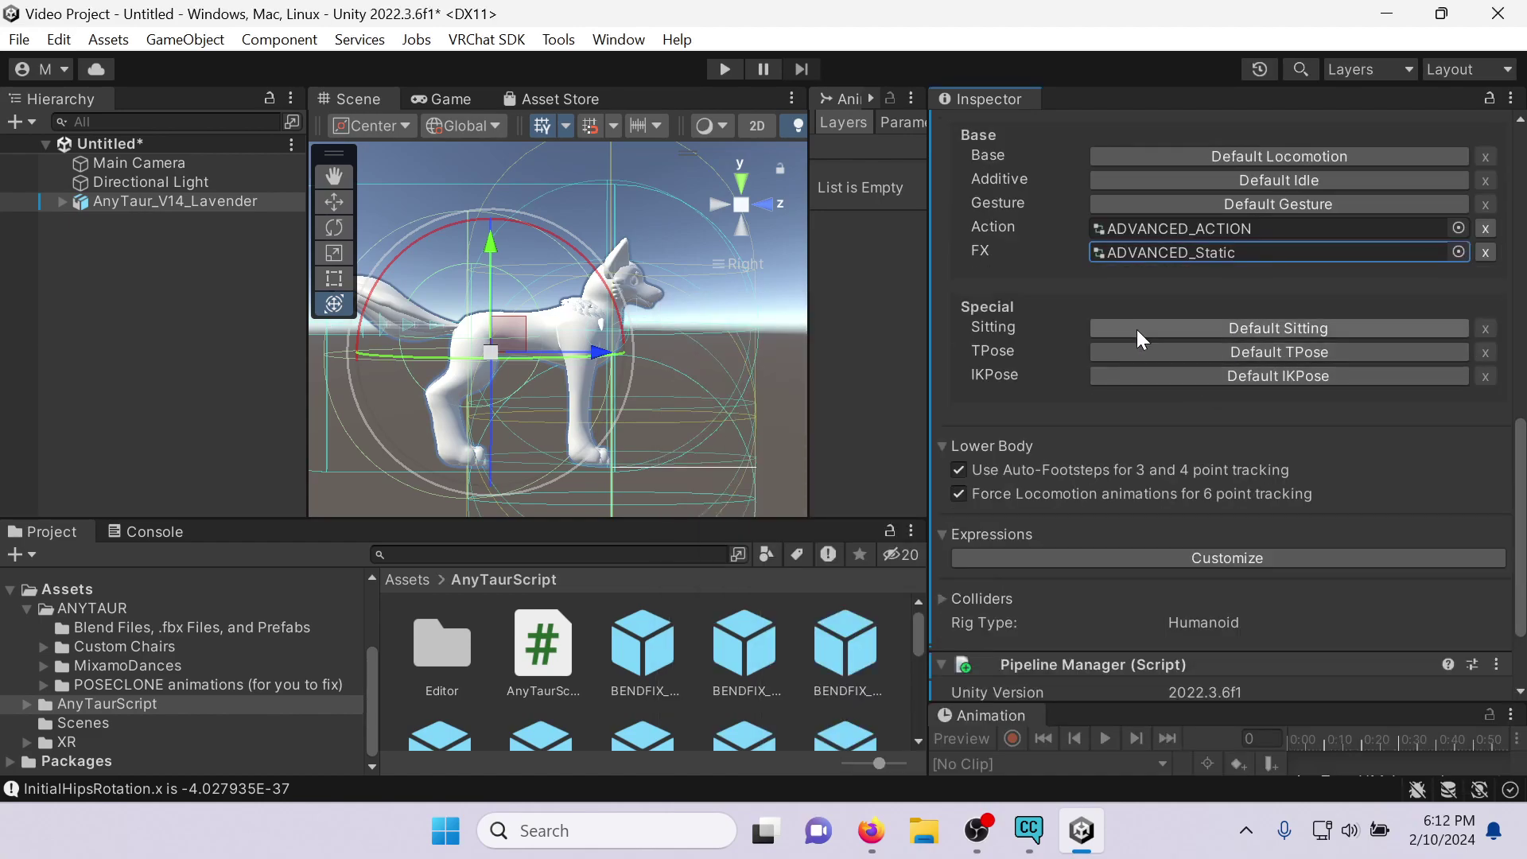
Customize the avatar descriptor's expressions and assign ADVANCED_EXPRMENU as the expressions menu.
scroll(1000, 418, down, 3)
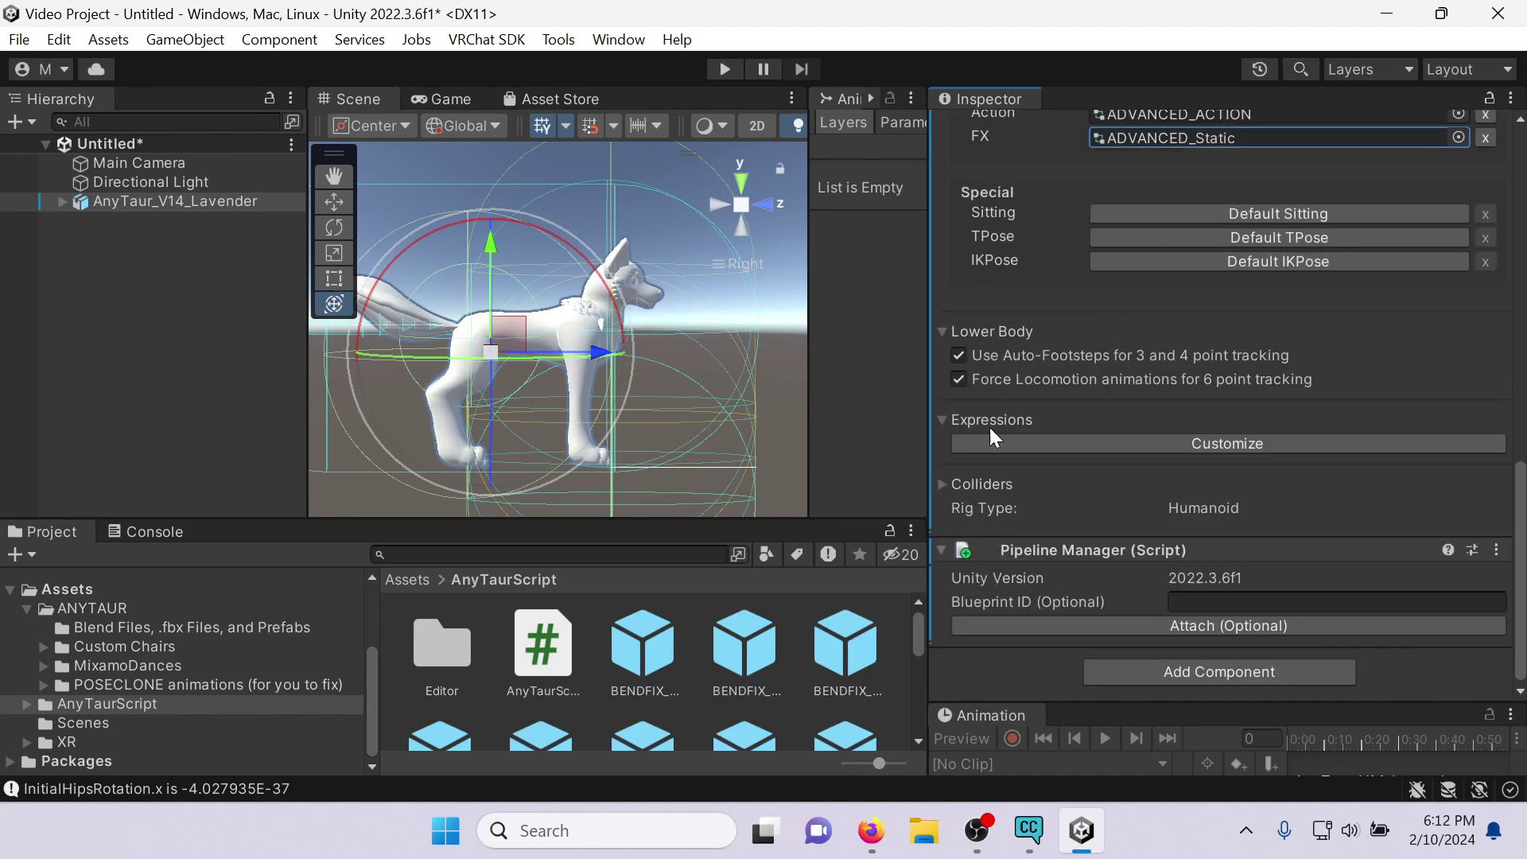
click(940, 422)
click(1494, 470)
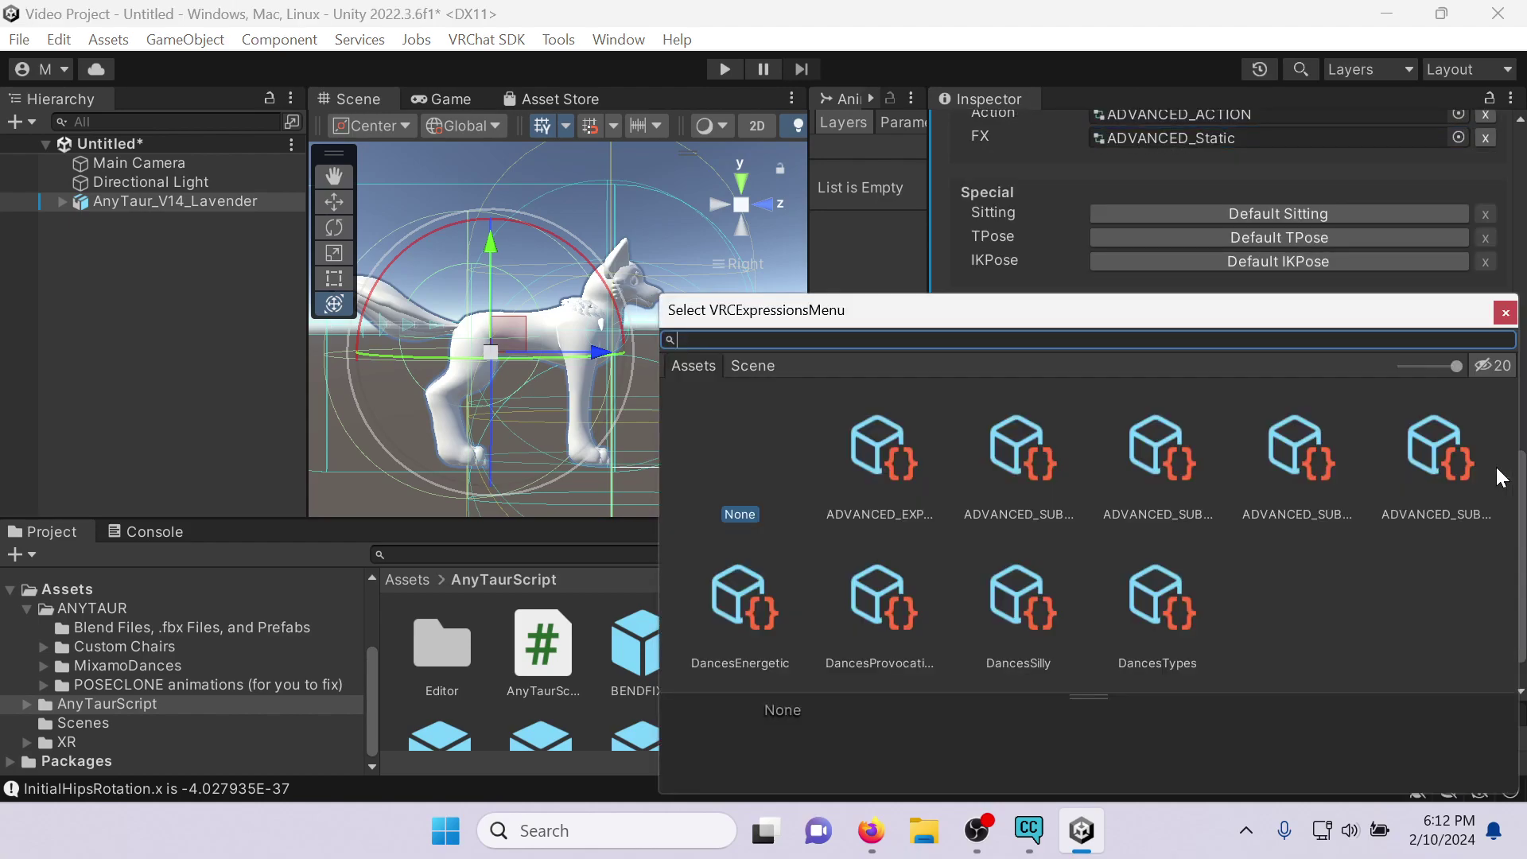
click(877, 446)
double_click(876, 446)
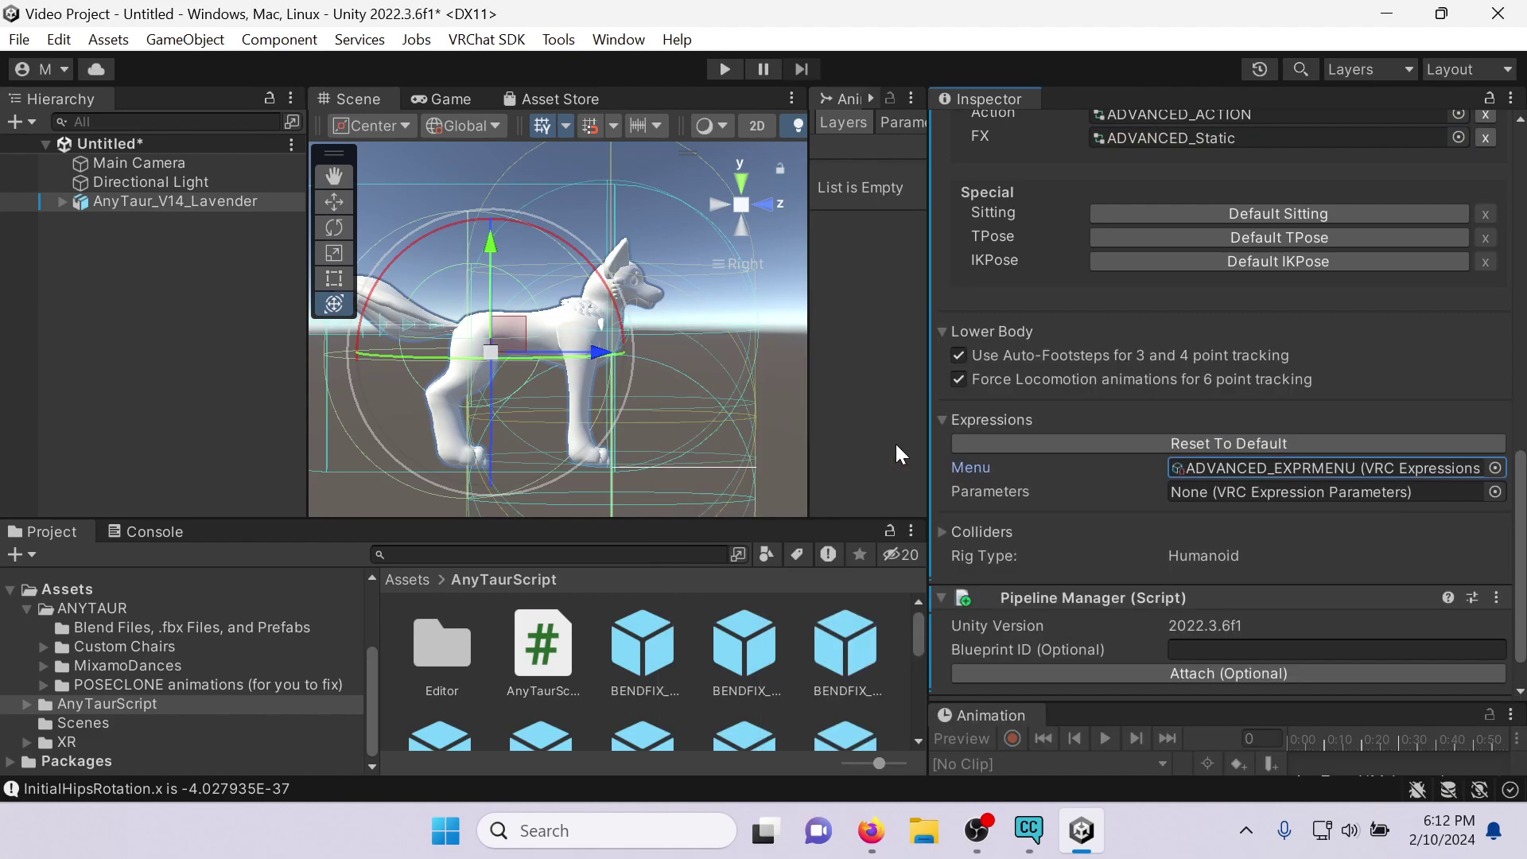
Assign ADVANCED_EXPRPARAMS as the avatar's expression parameters.
click(1496, 492)
click(882, 450)
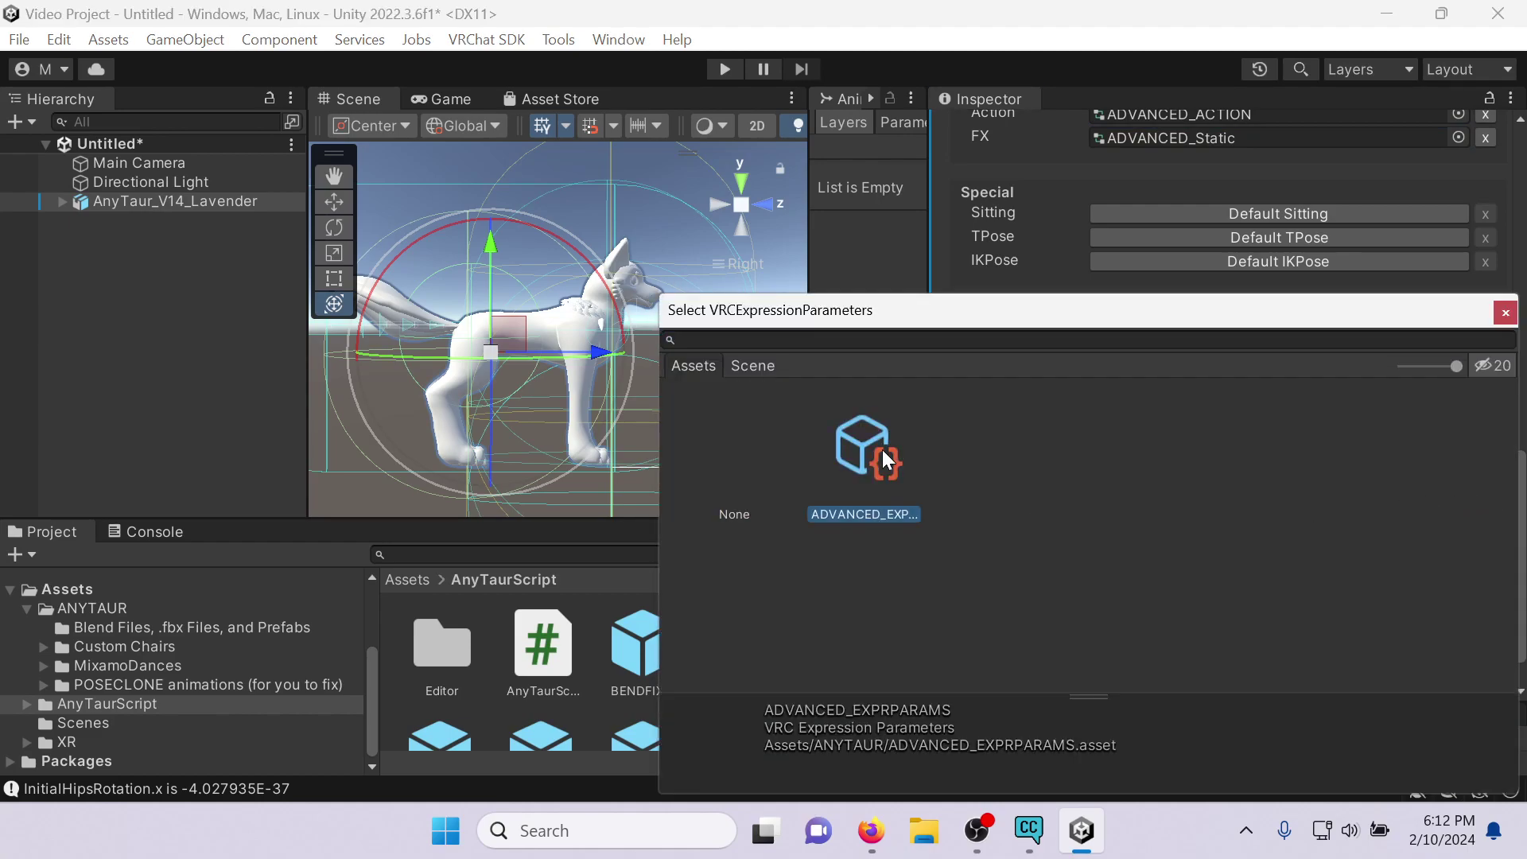
double_click(890, 494)
scroll(1398, 334, down, 1)
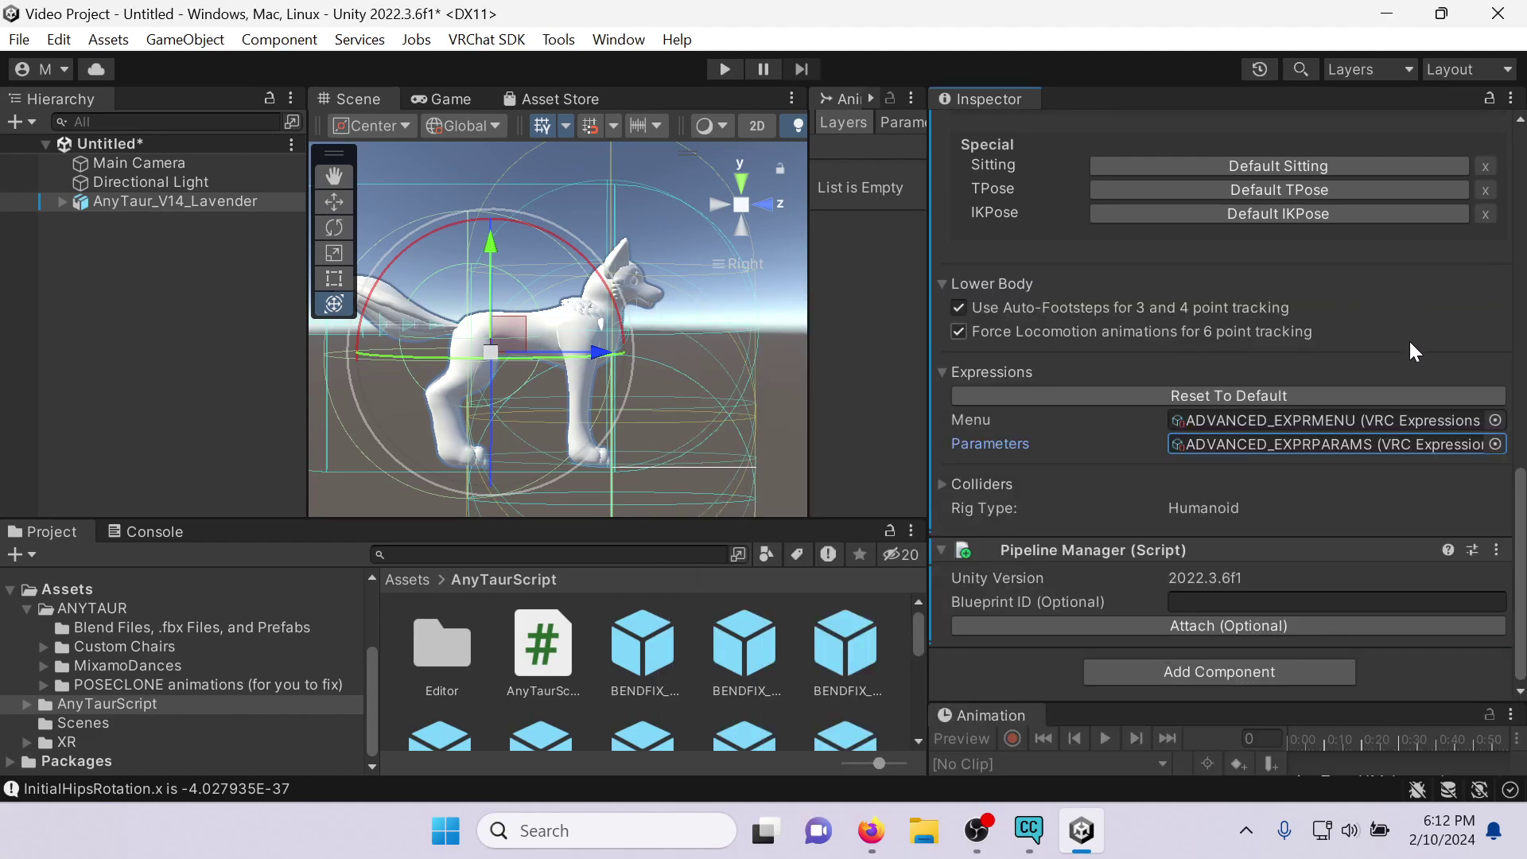
Run the scene in Play mode, inspect the avatar from an angle in the Scene view and stop playback.
scroll(1344, 501, up, 10)
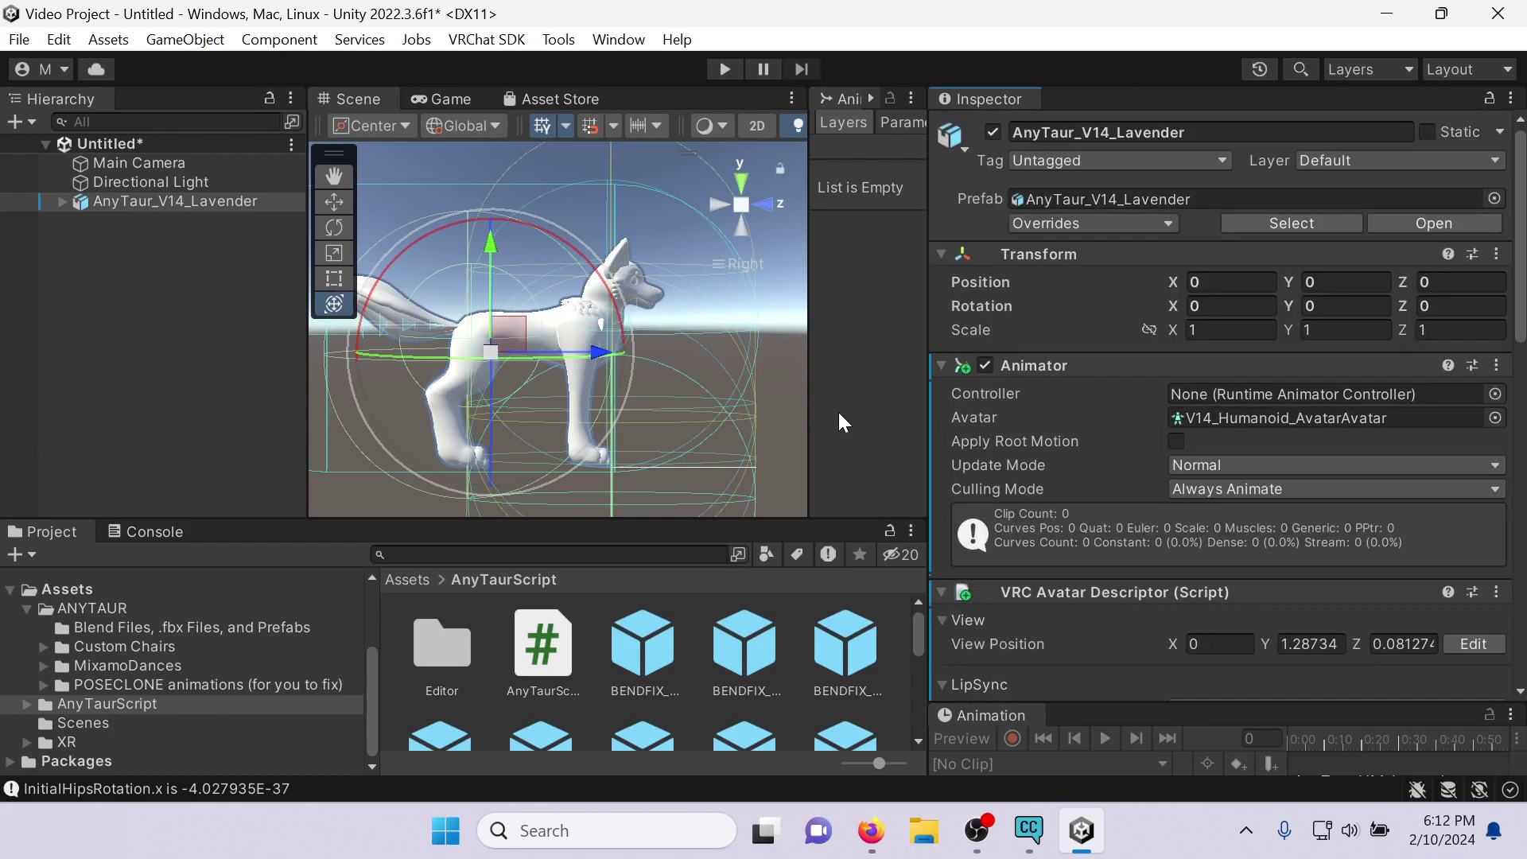
click(725, 70)
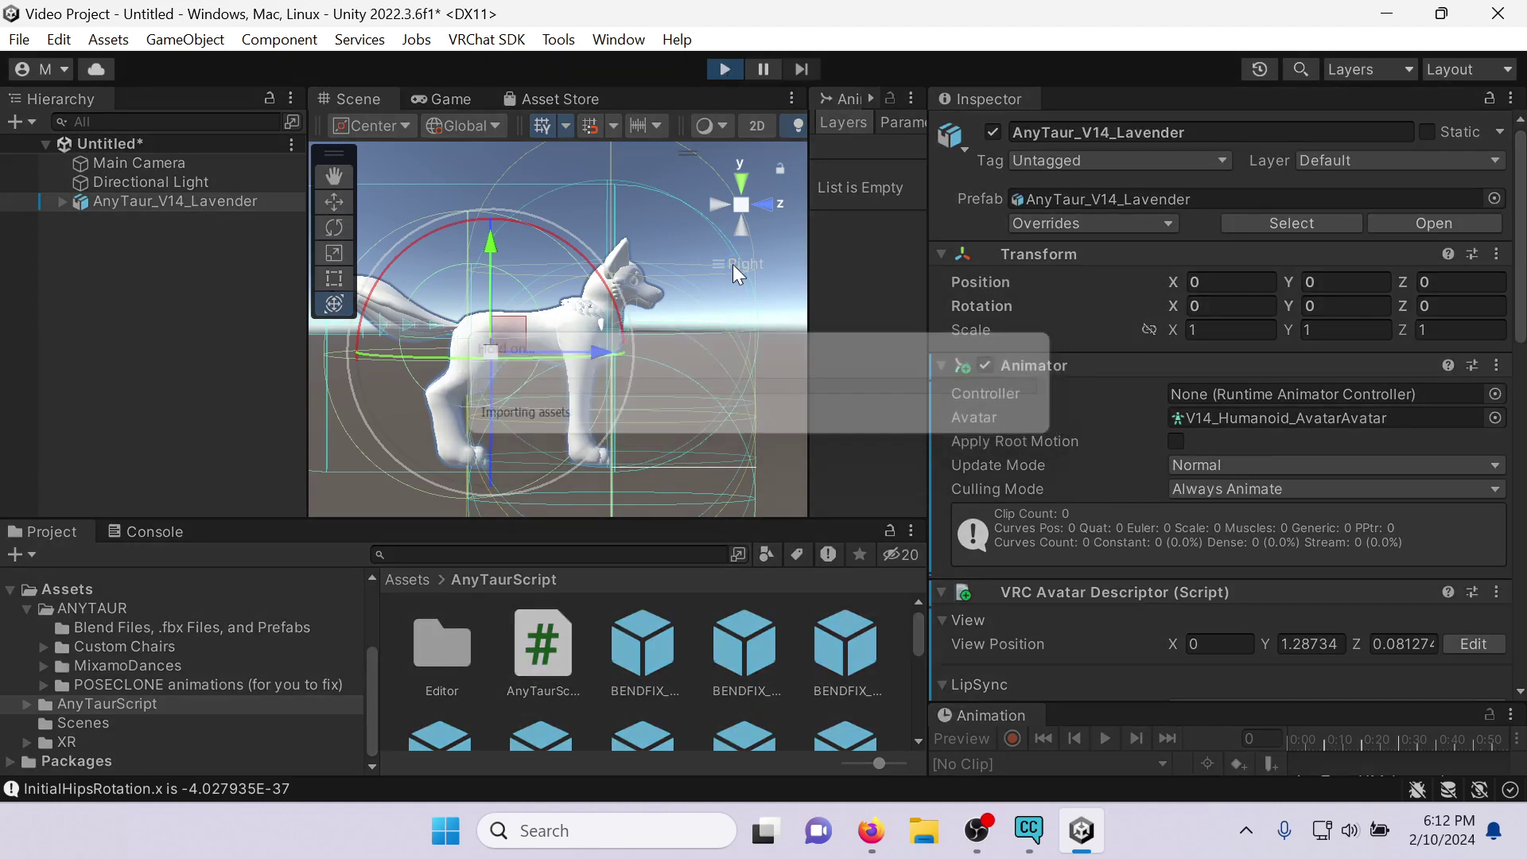
click(381, 97)
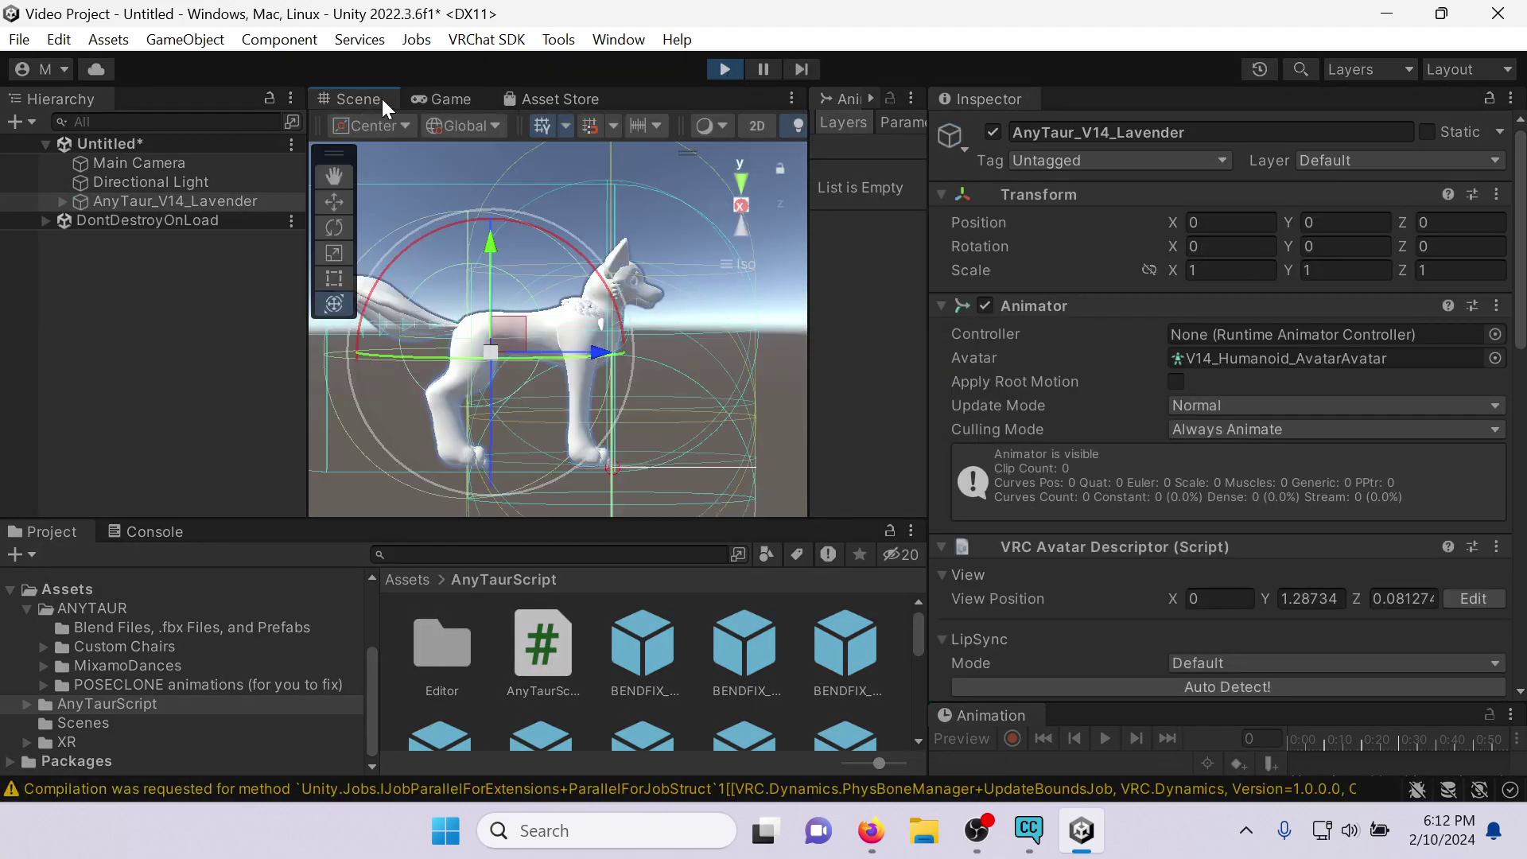
alt+drag(700, 365, 651, 433)
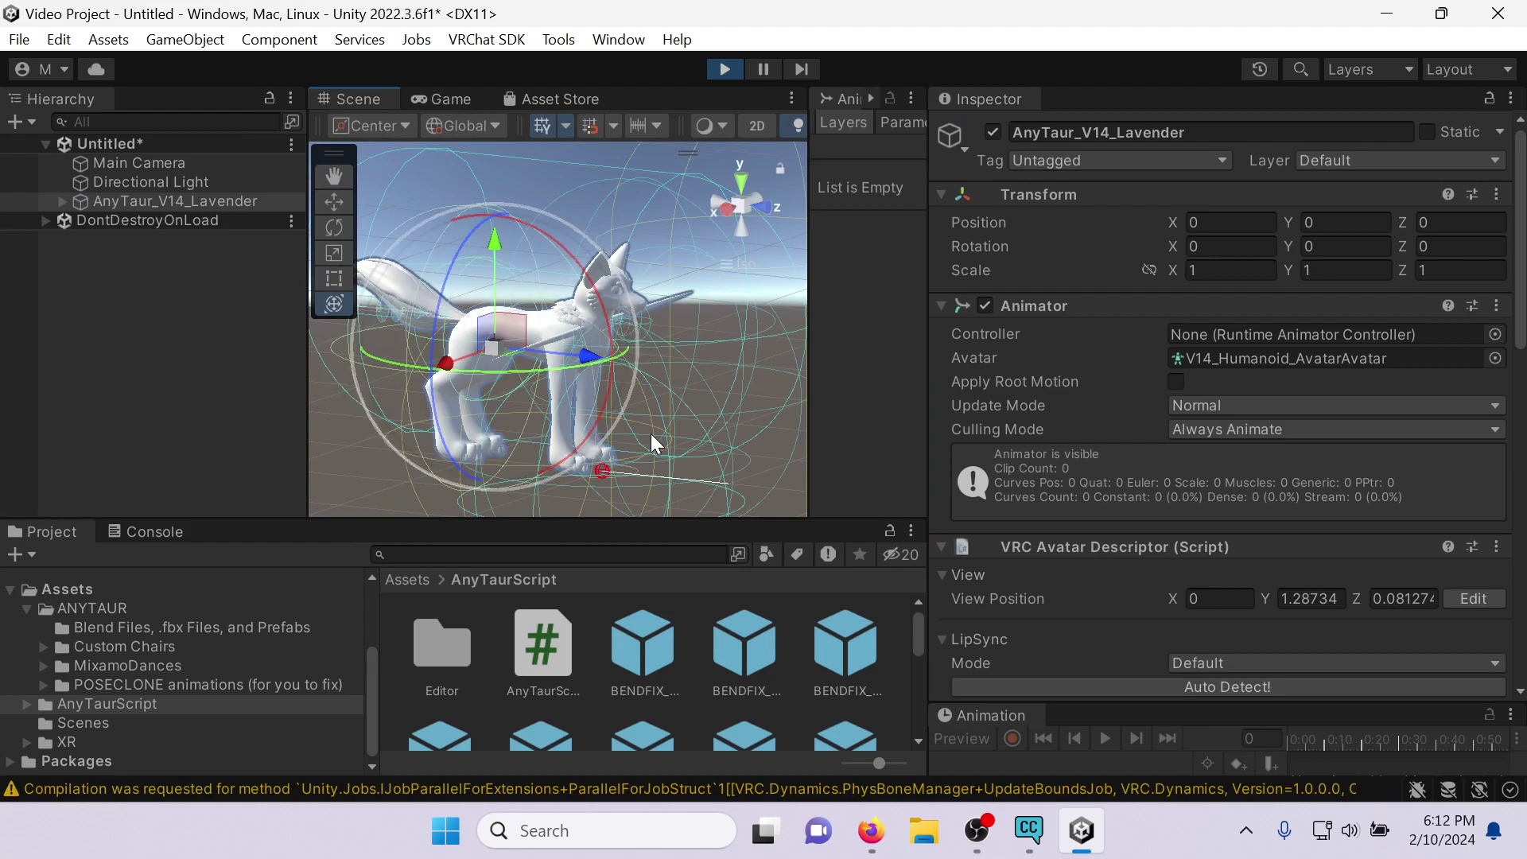
click(721, 69)
Enable the Avatars 3.0 Emulator and select AnyTaur_V14_Lavender in the scene hierarchy.
click(559, 40)
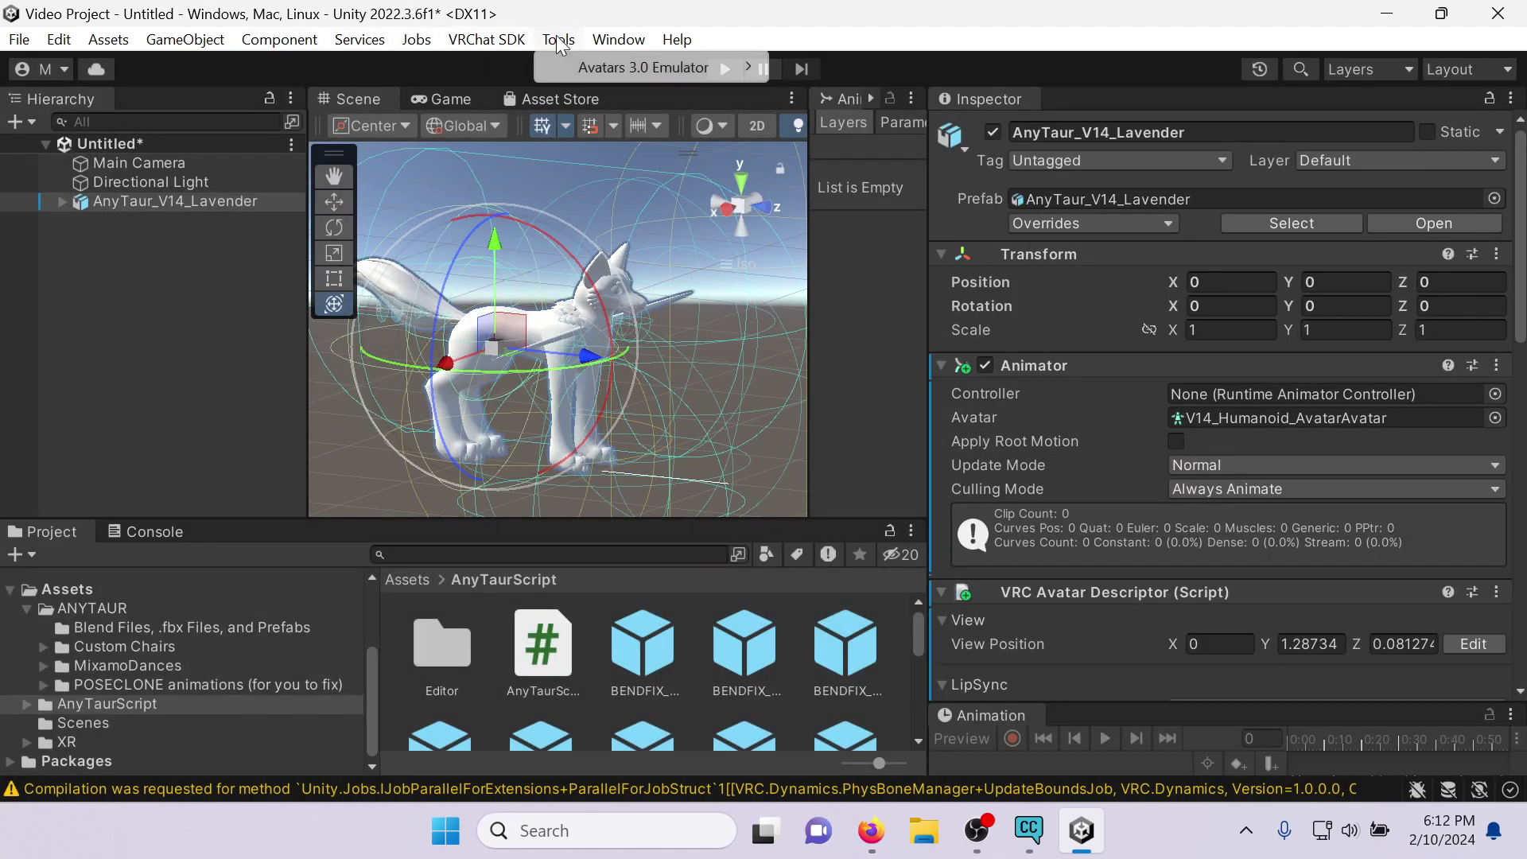
mouse_move(732, 69)
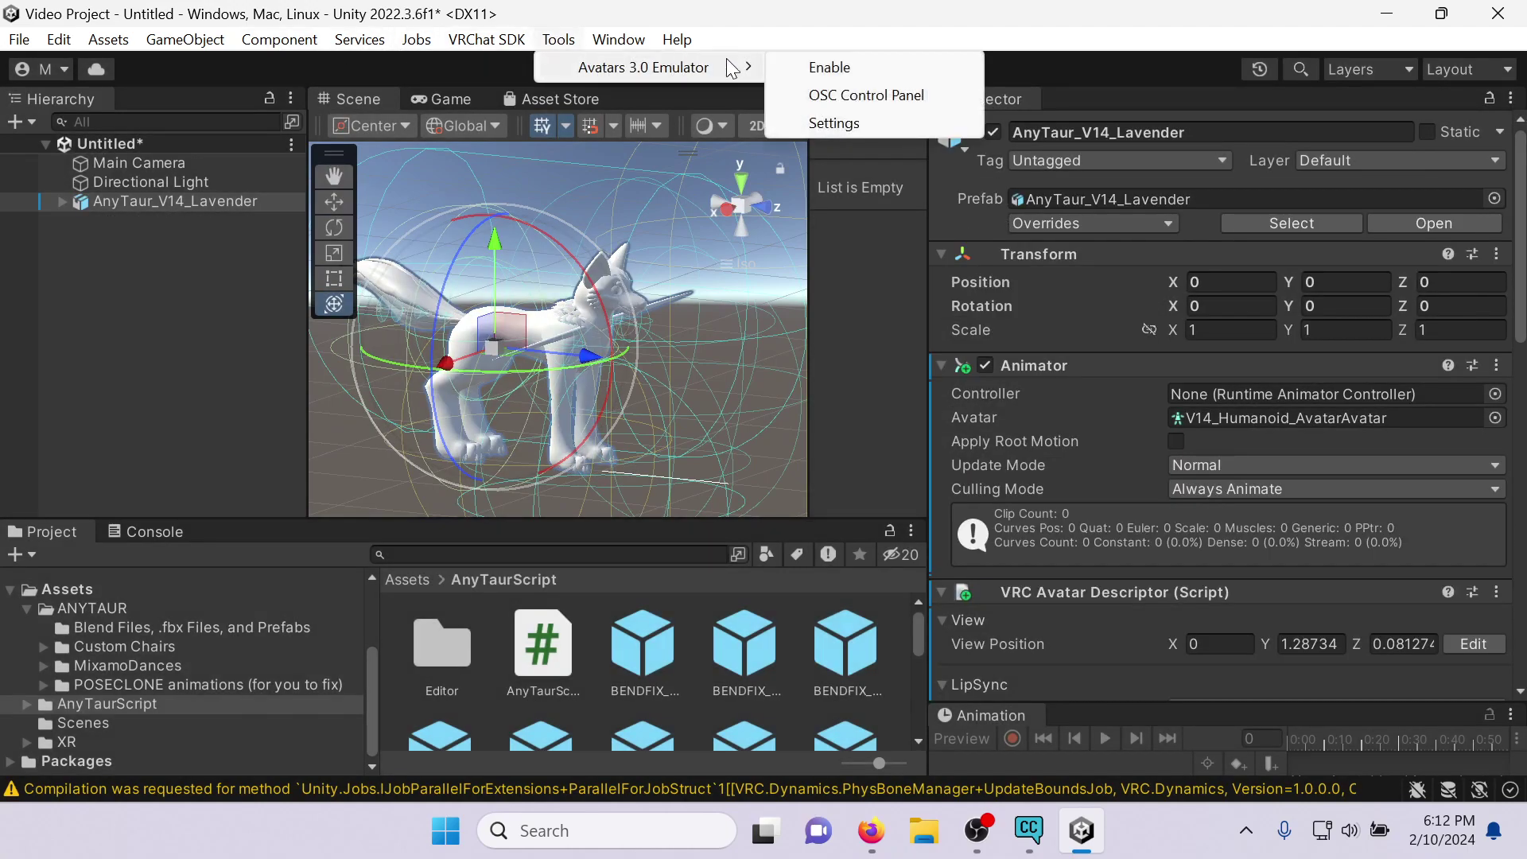
click(827, 67)
click(193, 204)
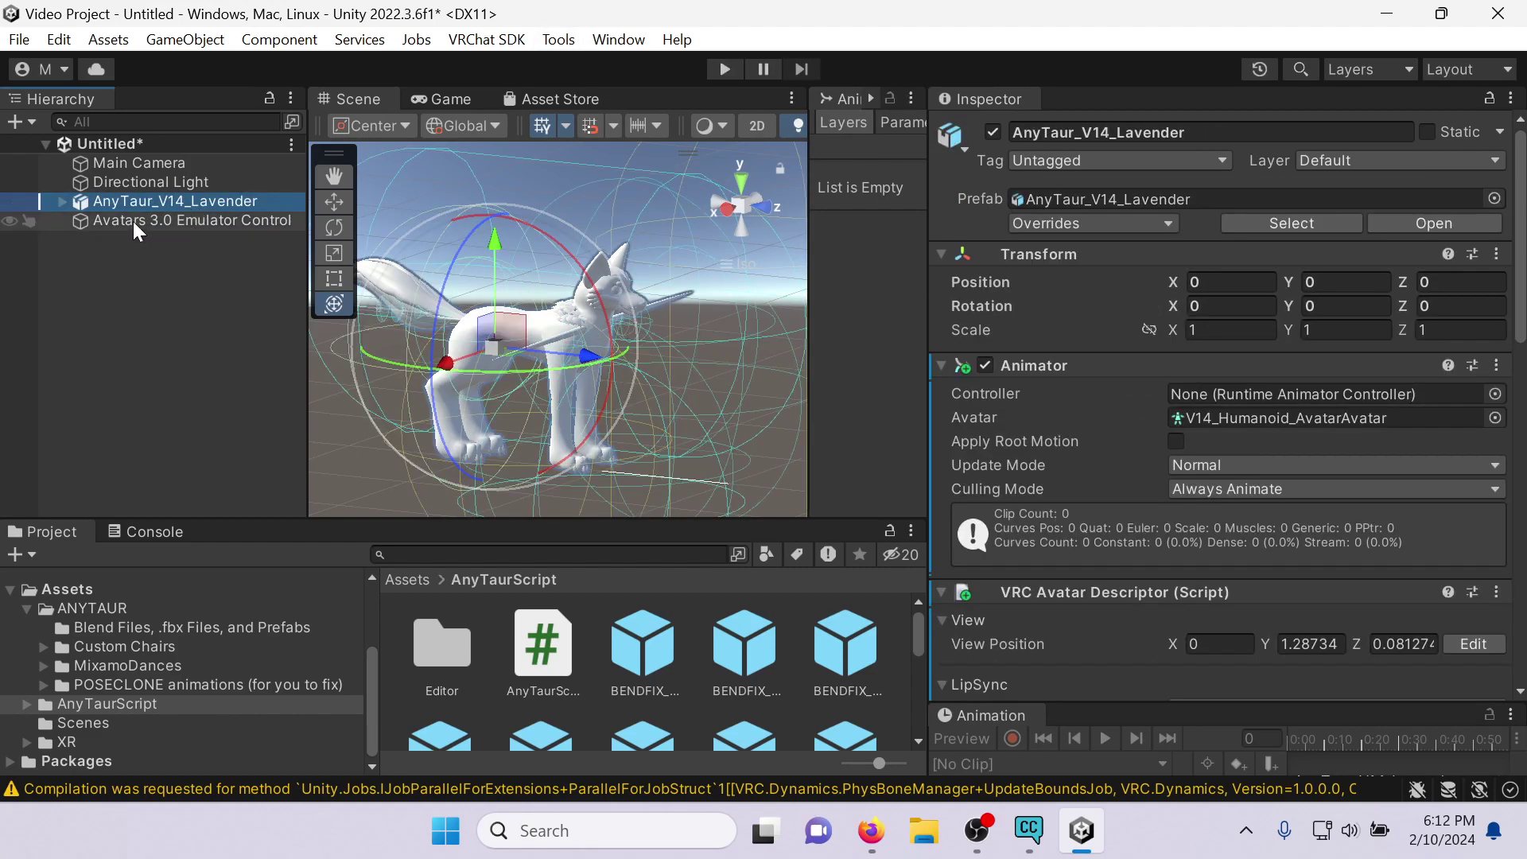
In Play mode, test the Arm Swing and Bring It In dances from the Energetic dances submenu, and stop playback.
click(724, 69)
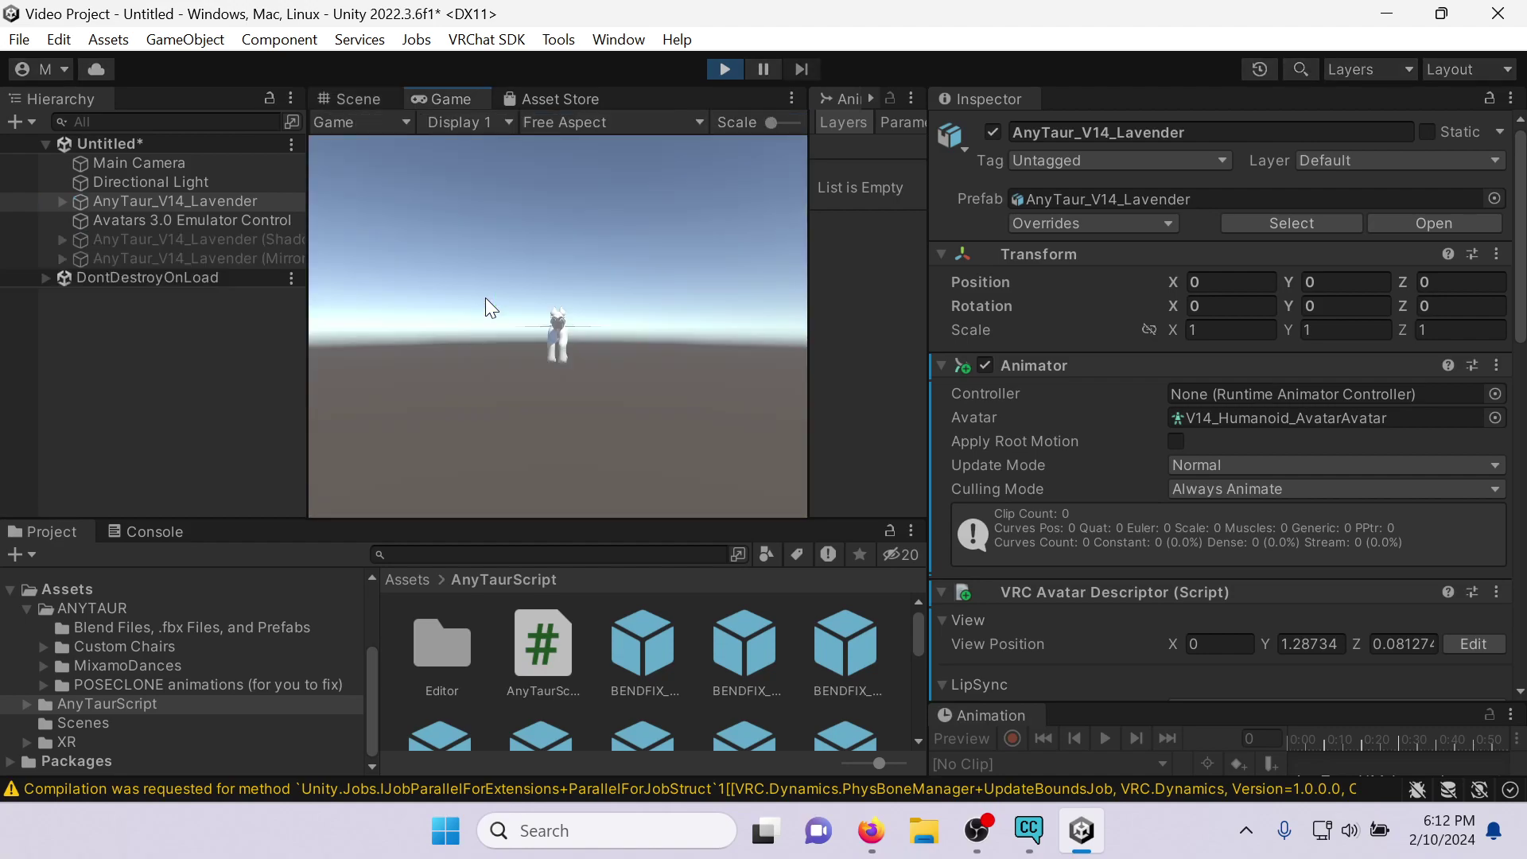
click(356, 99)
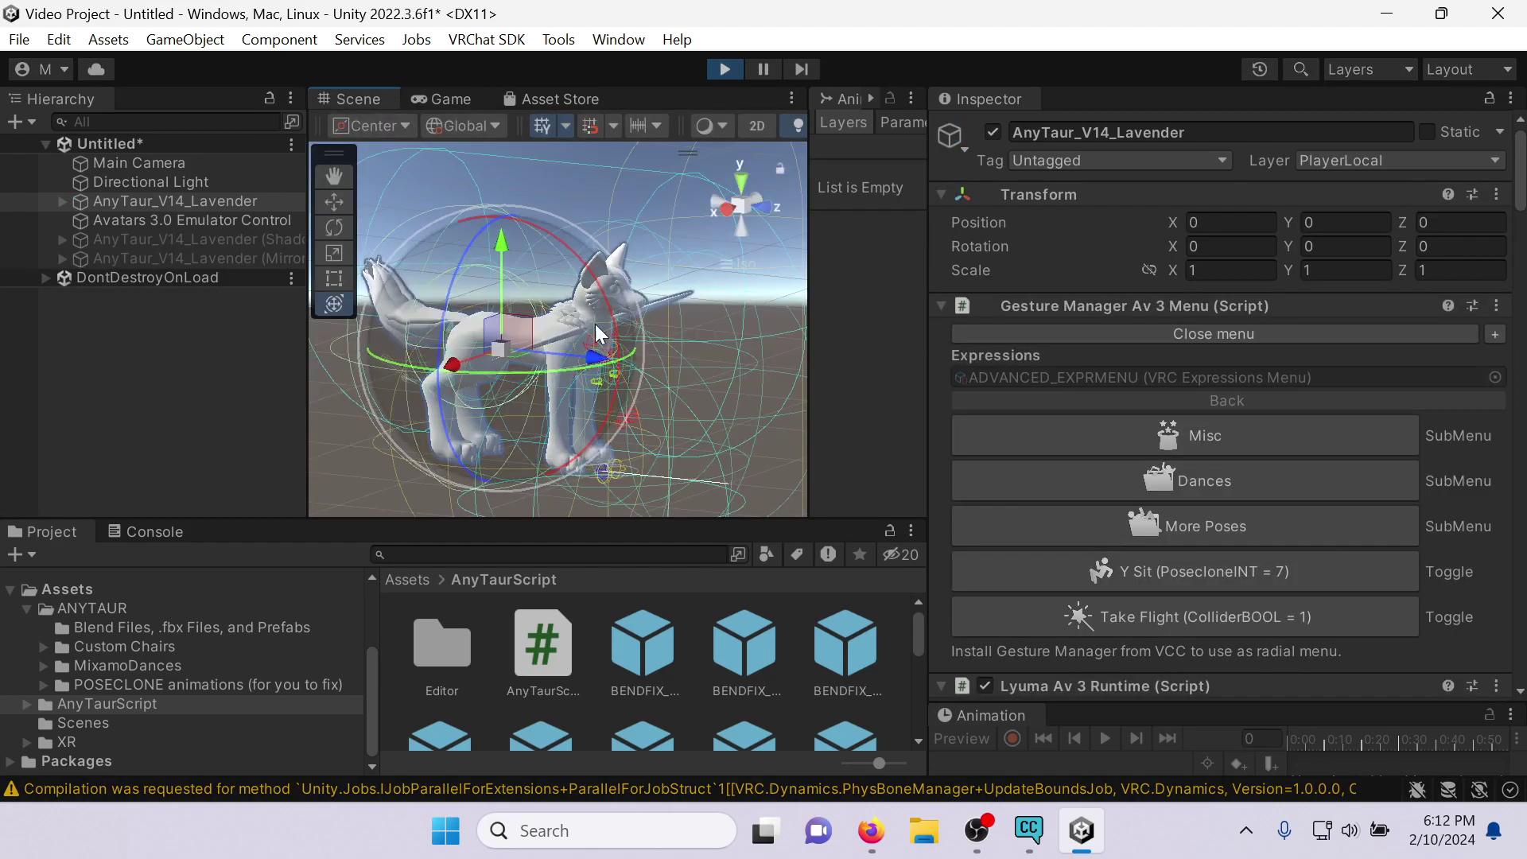
click(1149, 471)
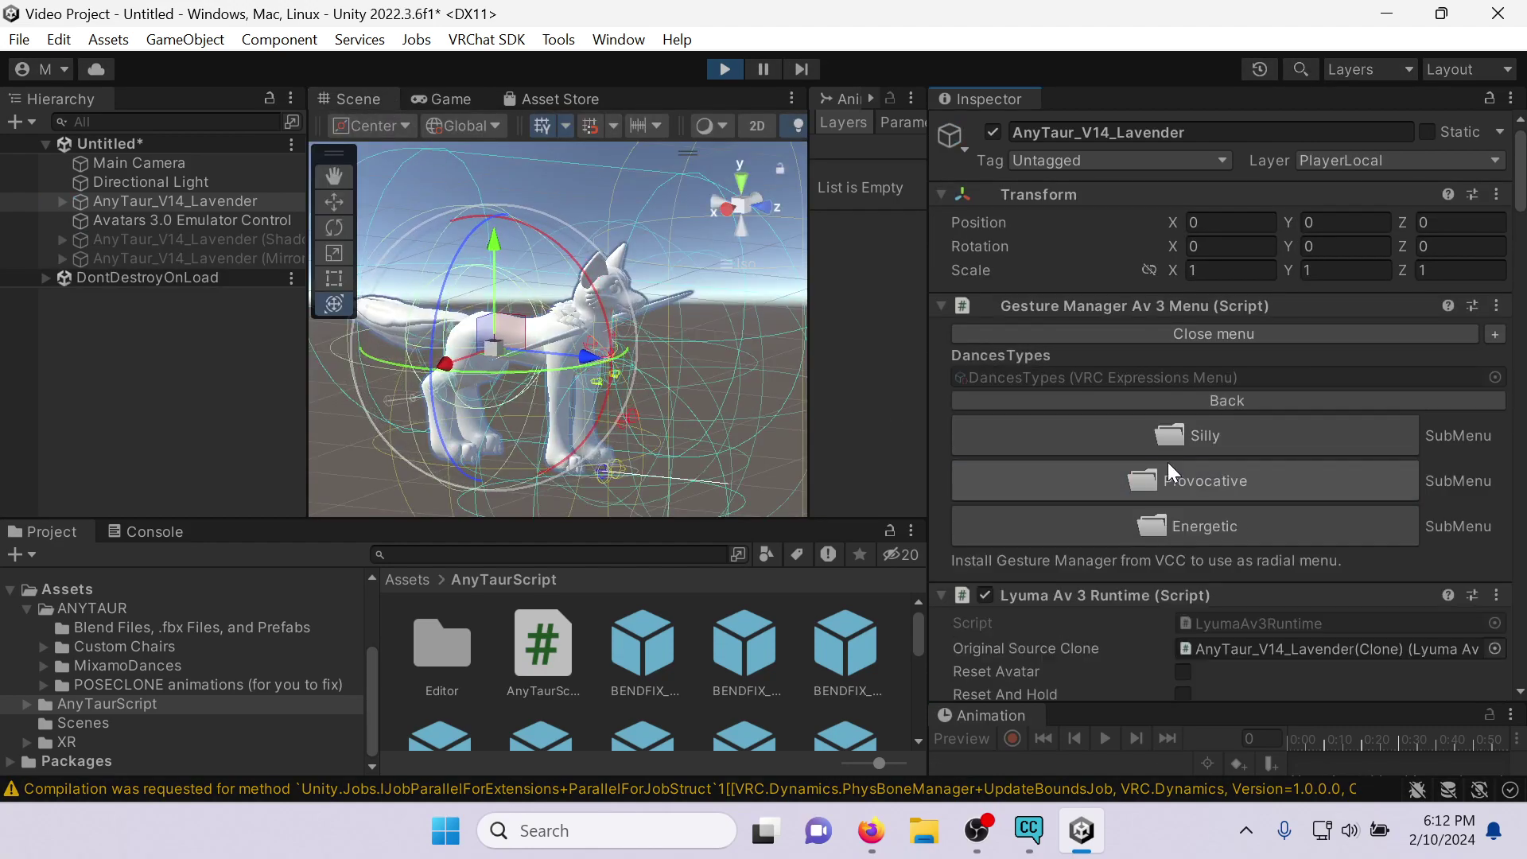
click(1247, 521)
click(1305, 436)
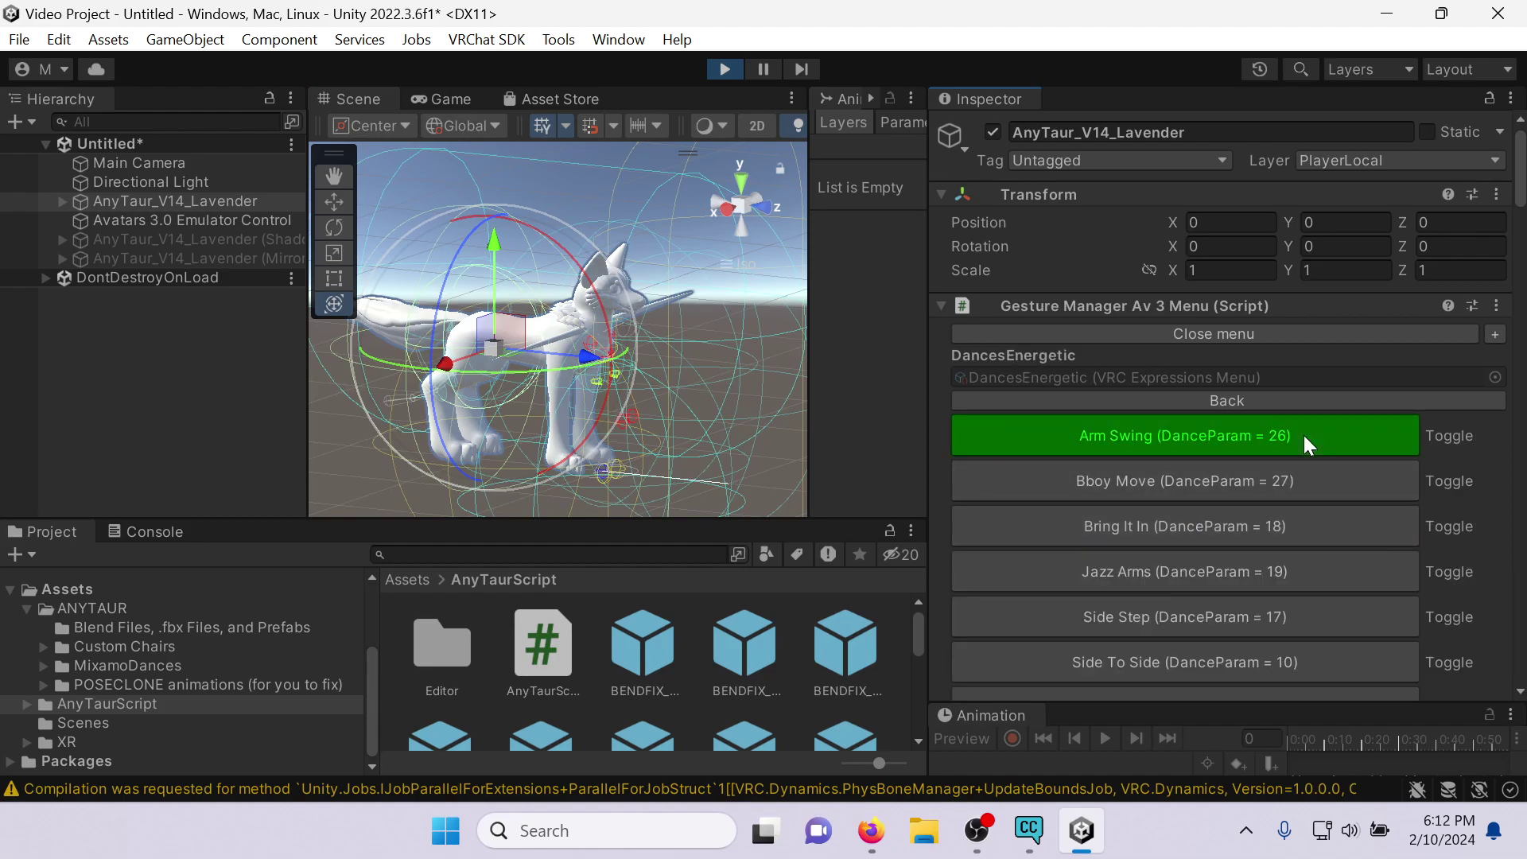
alt+drag(520, 385, 697, 346)
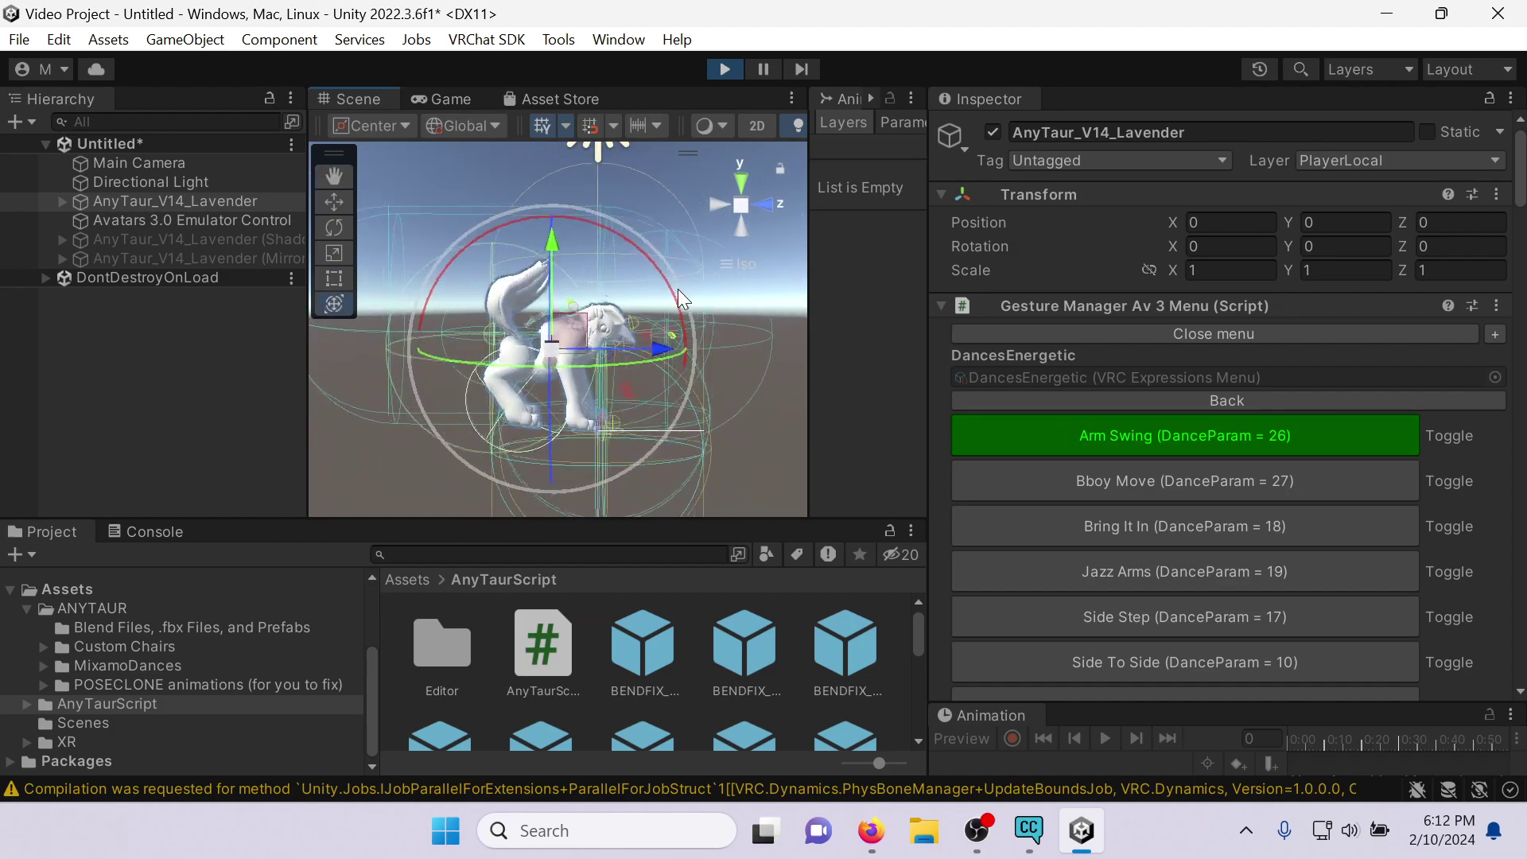
click(1167, 436)
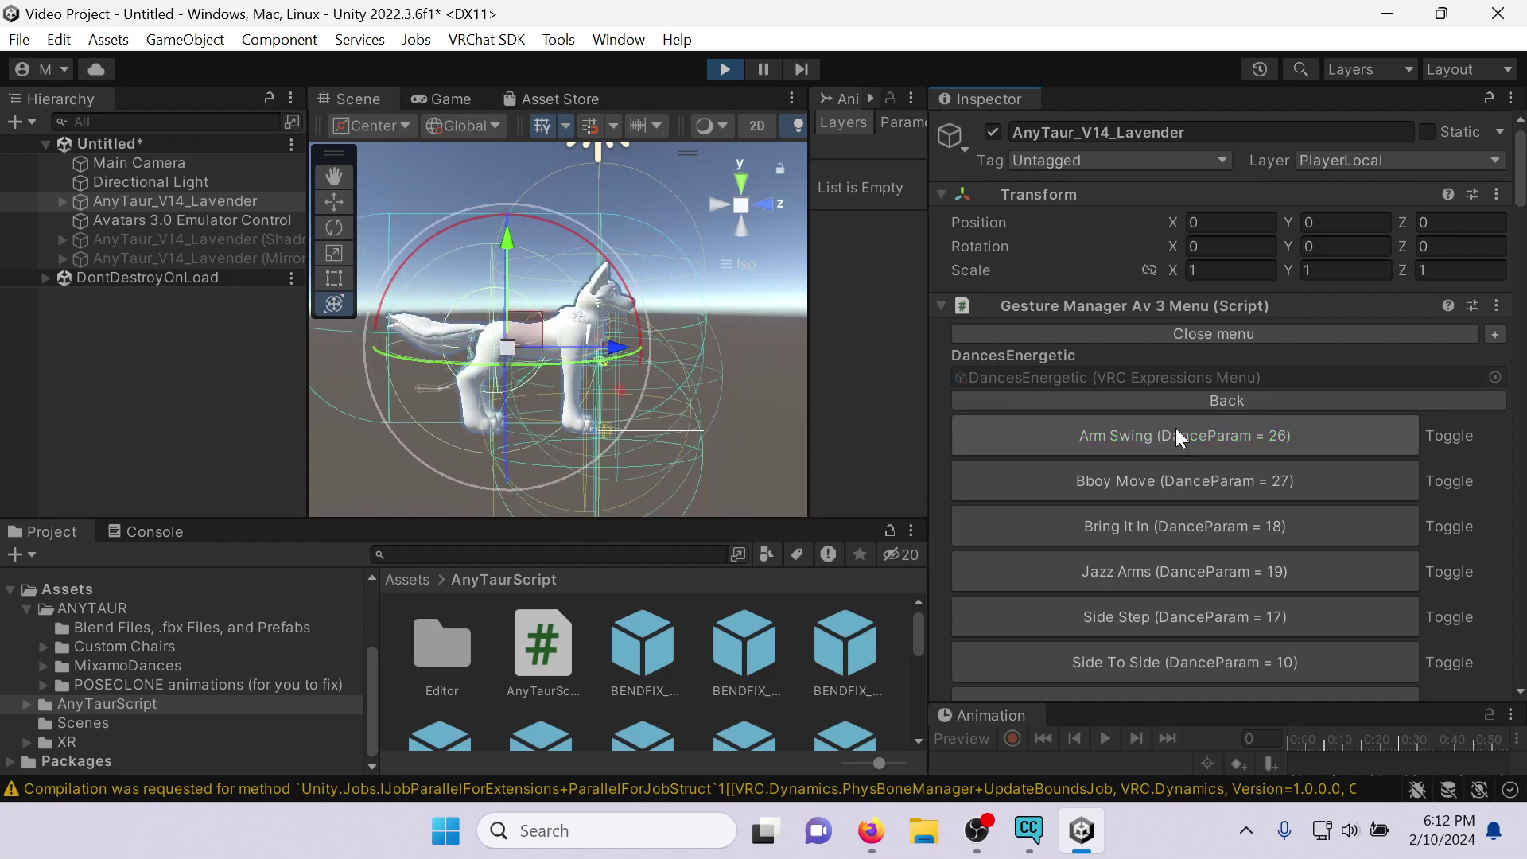
click(1185, 548)
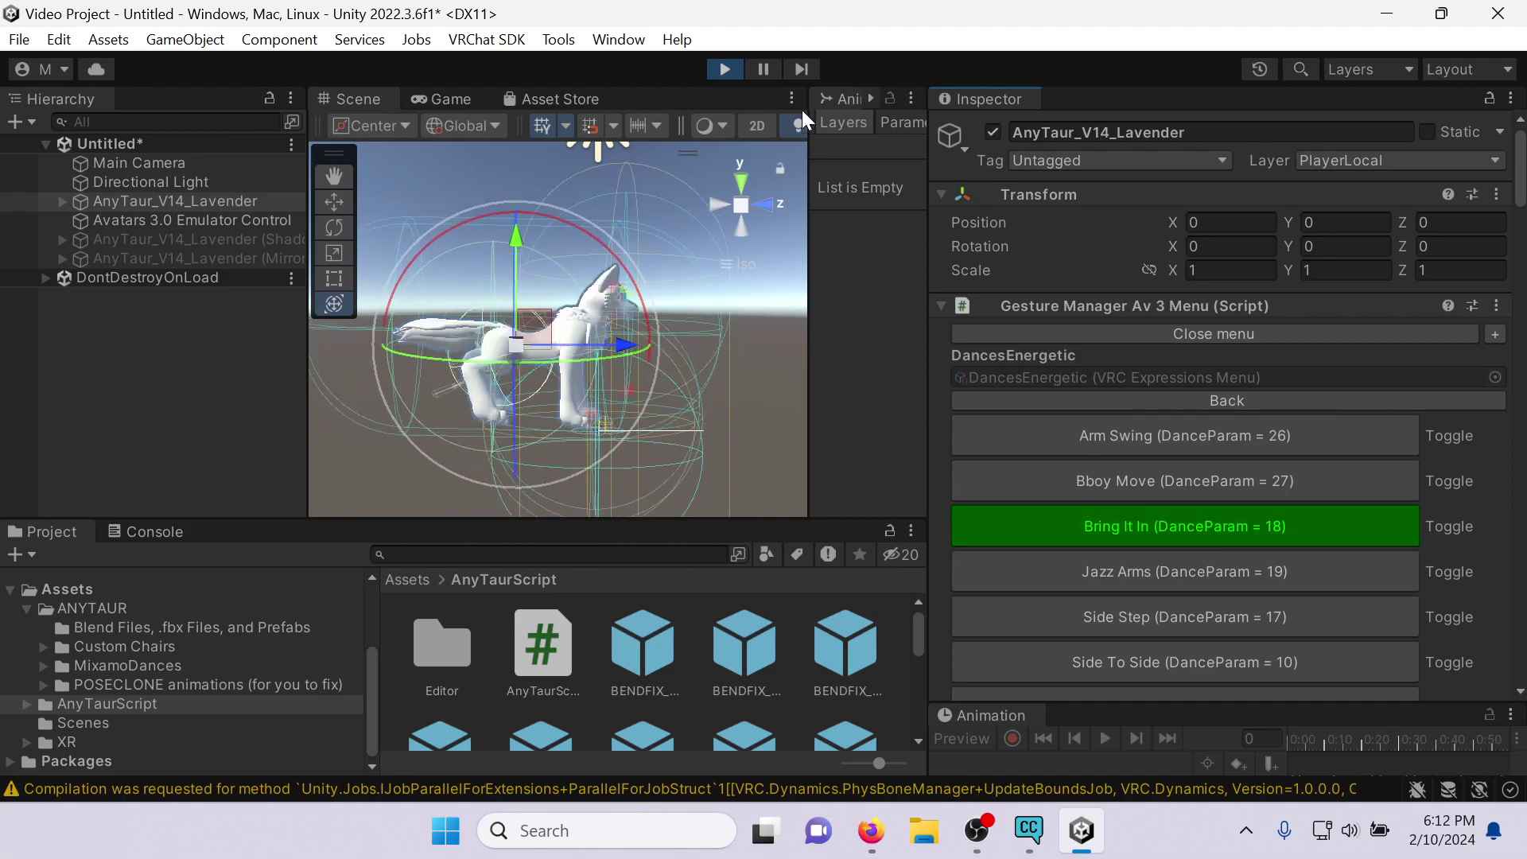
click(726, 69)
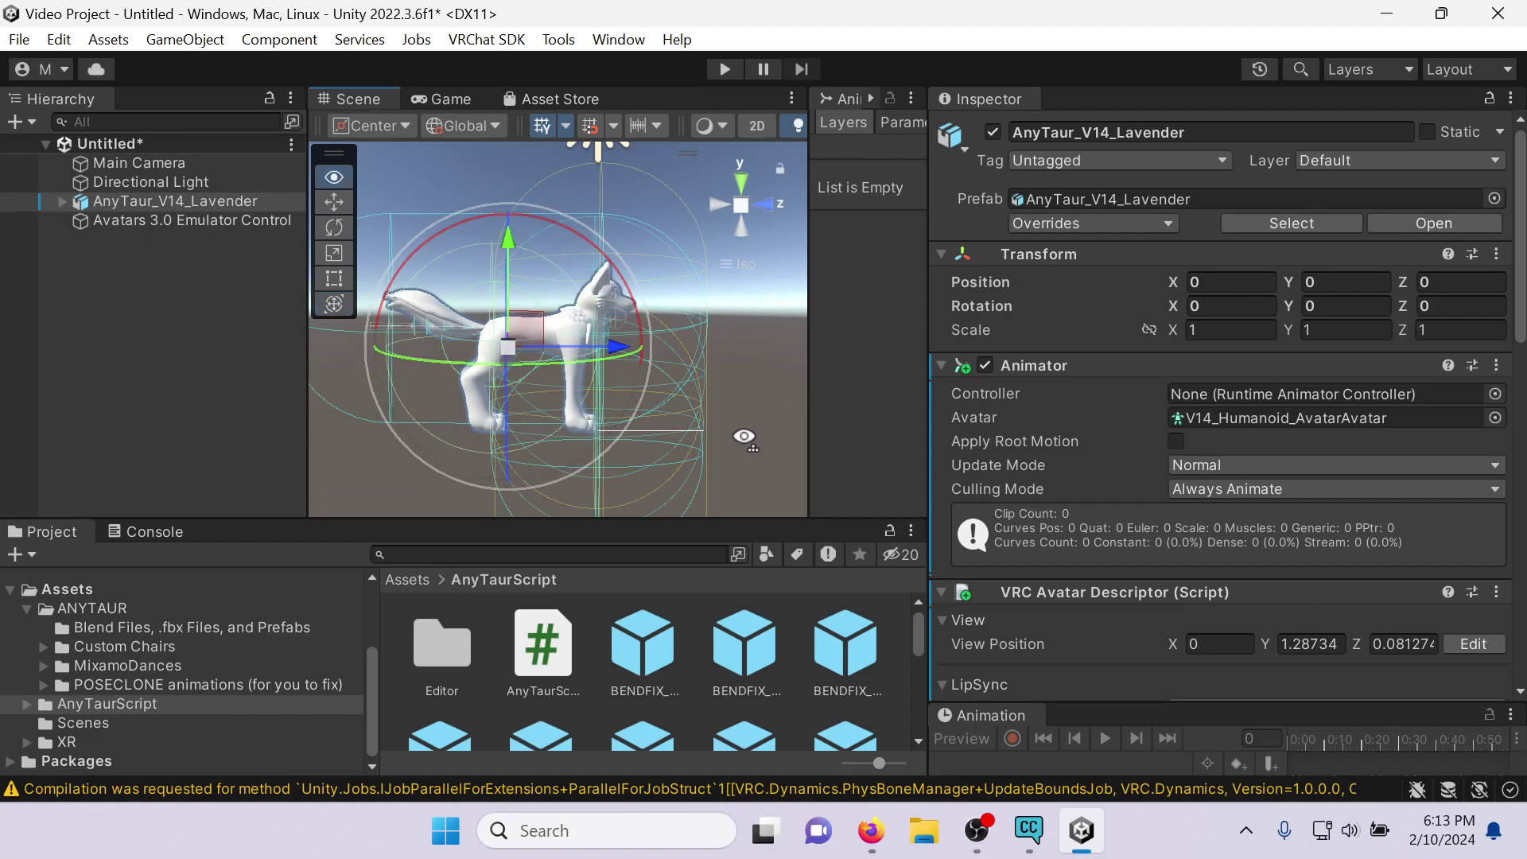
click(246, 310)
key(ctrl+s)
click(936, 588)
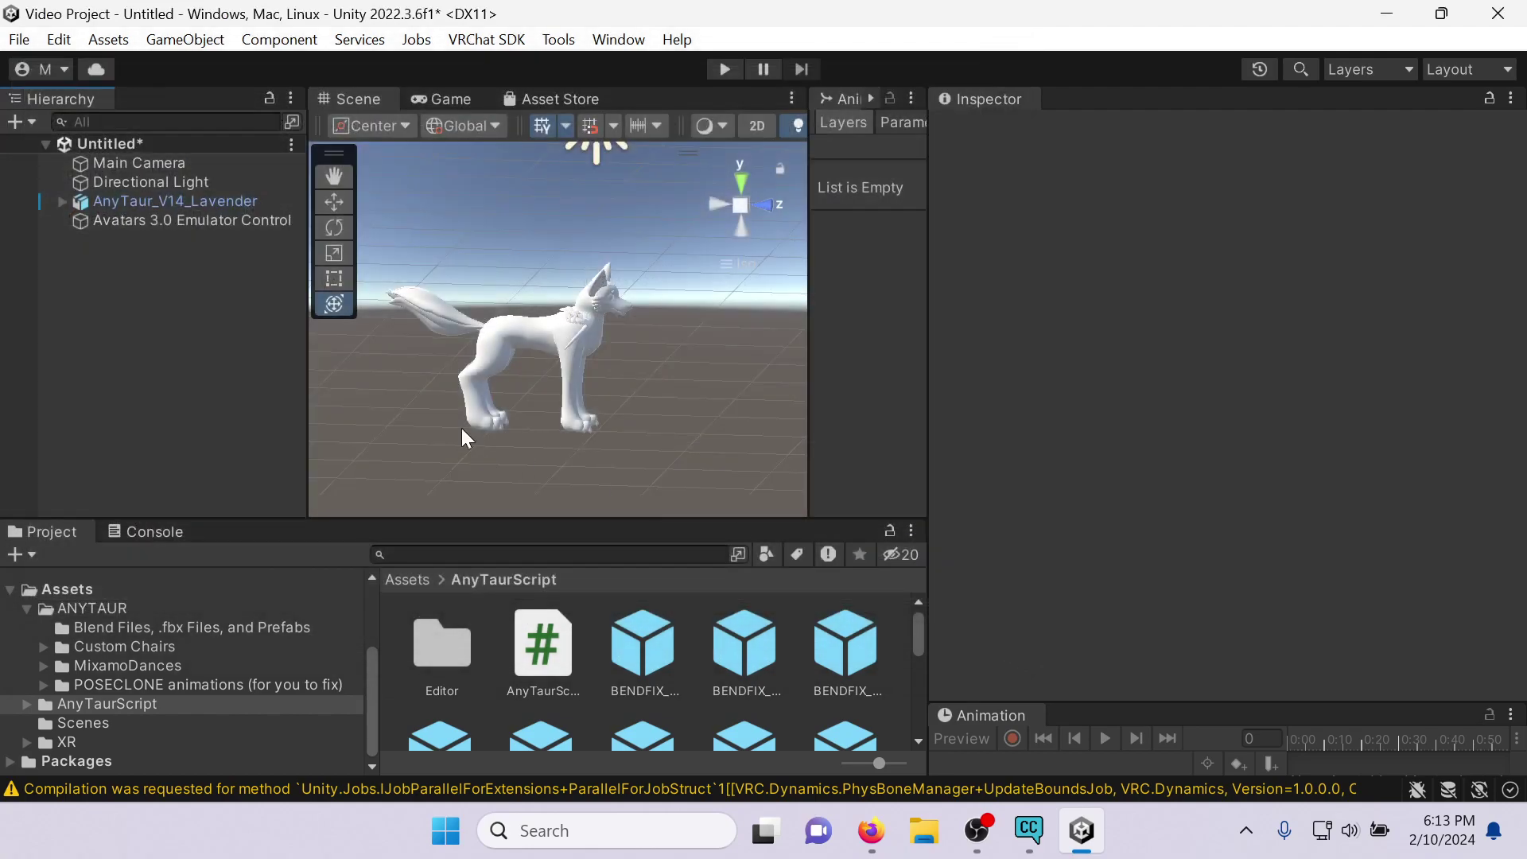
Add the Any Taur Script back onto AnyTaur_V14_Lavender and select the avatar.
drag(308, 366, 380, 390)
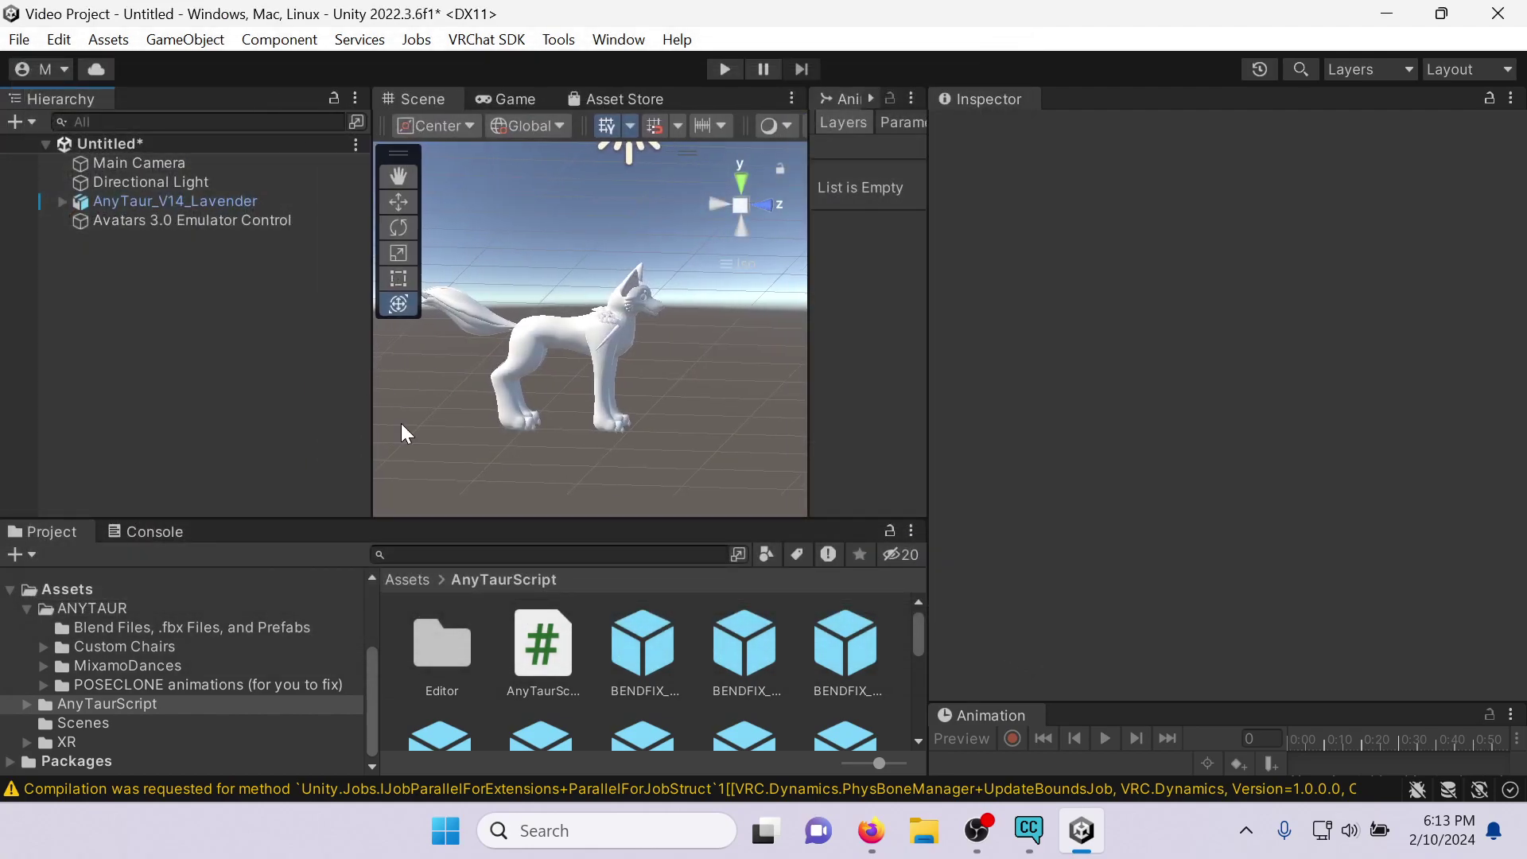
drag(542, 644, 159, 206)
click(306, 202)
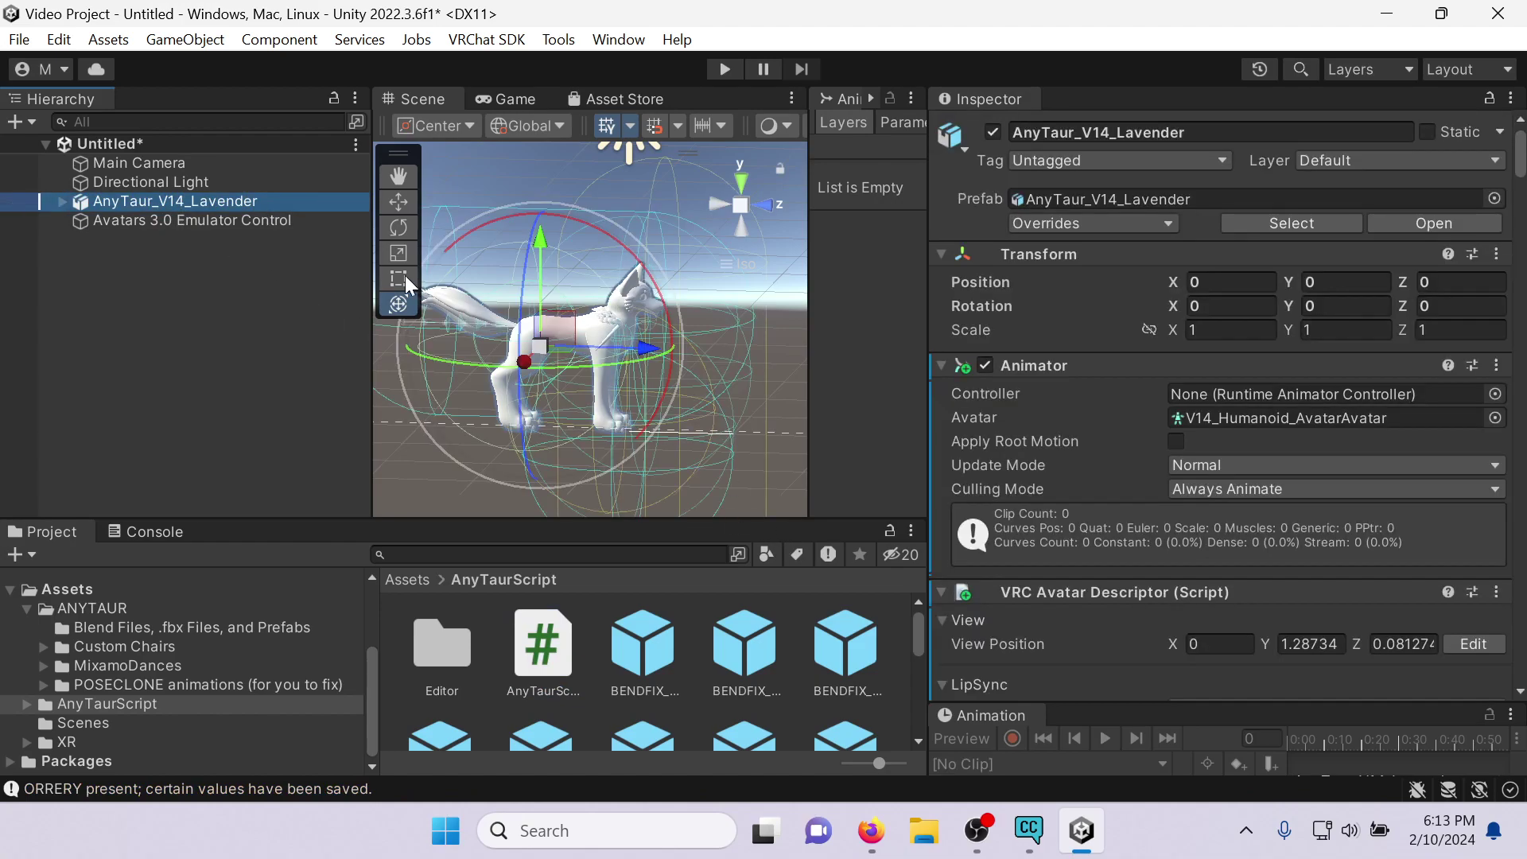
Collapse the avatar's Animator, VRC Avatar Descriptor and Pipeline Manager components.
scroll(1293, 479, down, 15)
scroll(1293, 478, up, 15)
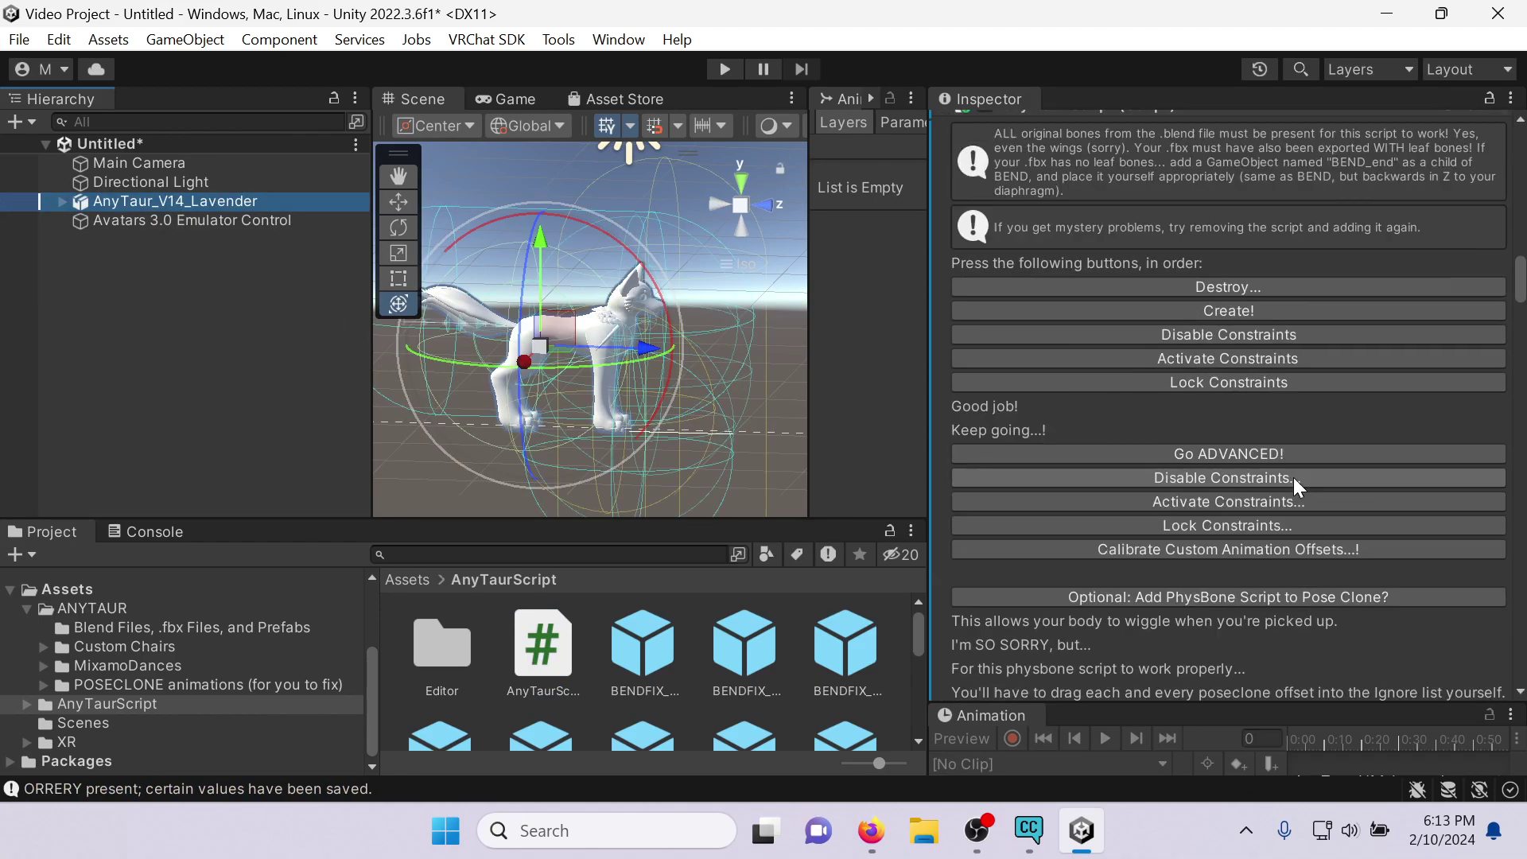
scroll(1185, 400, up, 6)
scroll(1067, 347, up, 6)
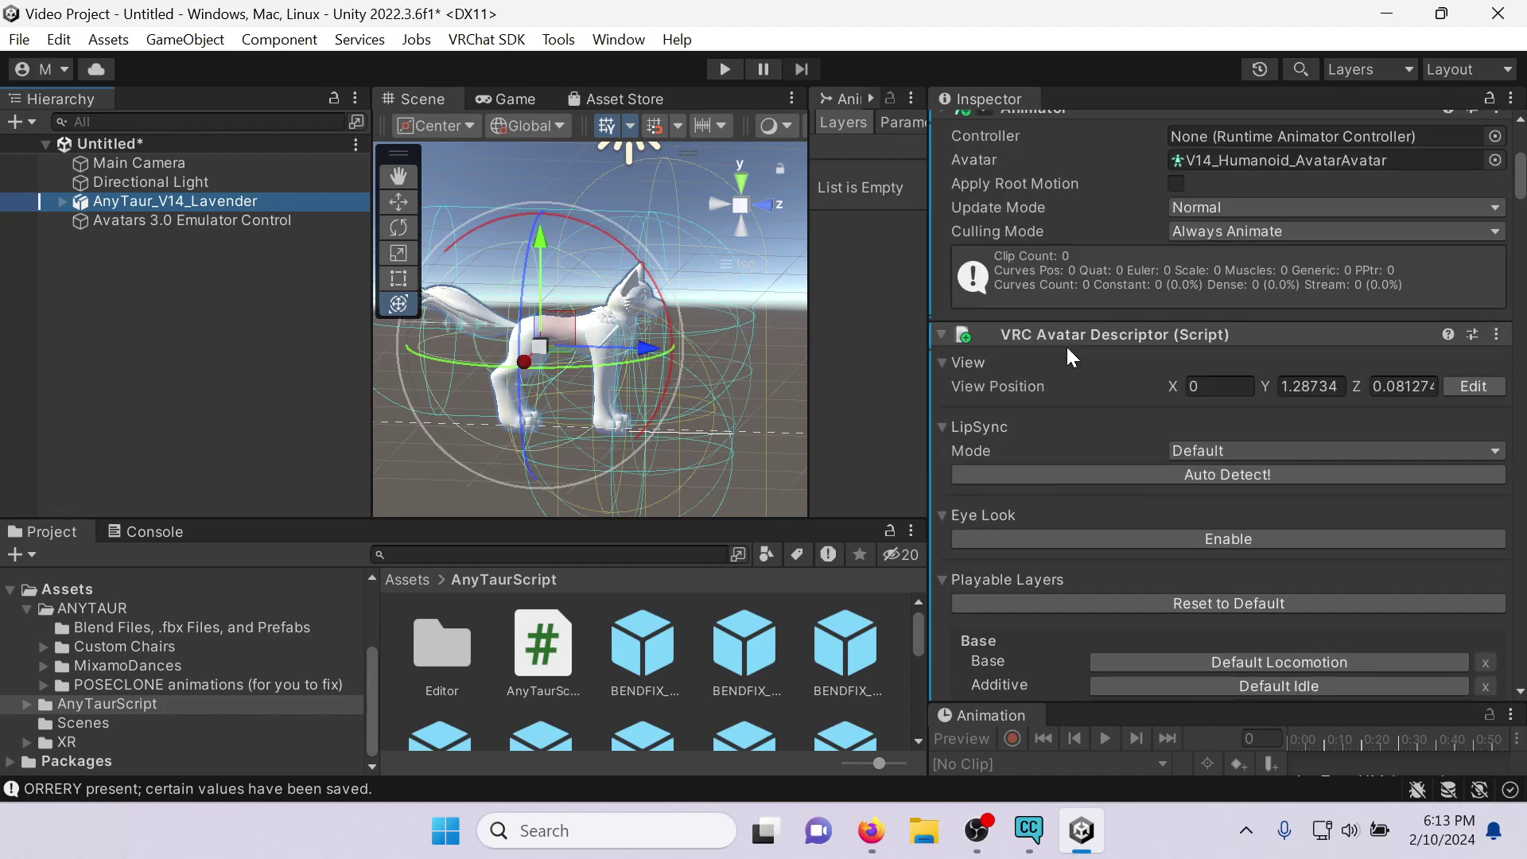
click(942, 365)
click(939, 391)
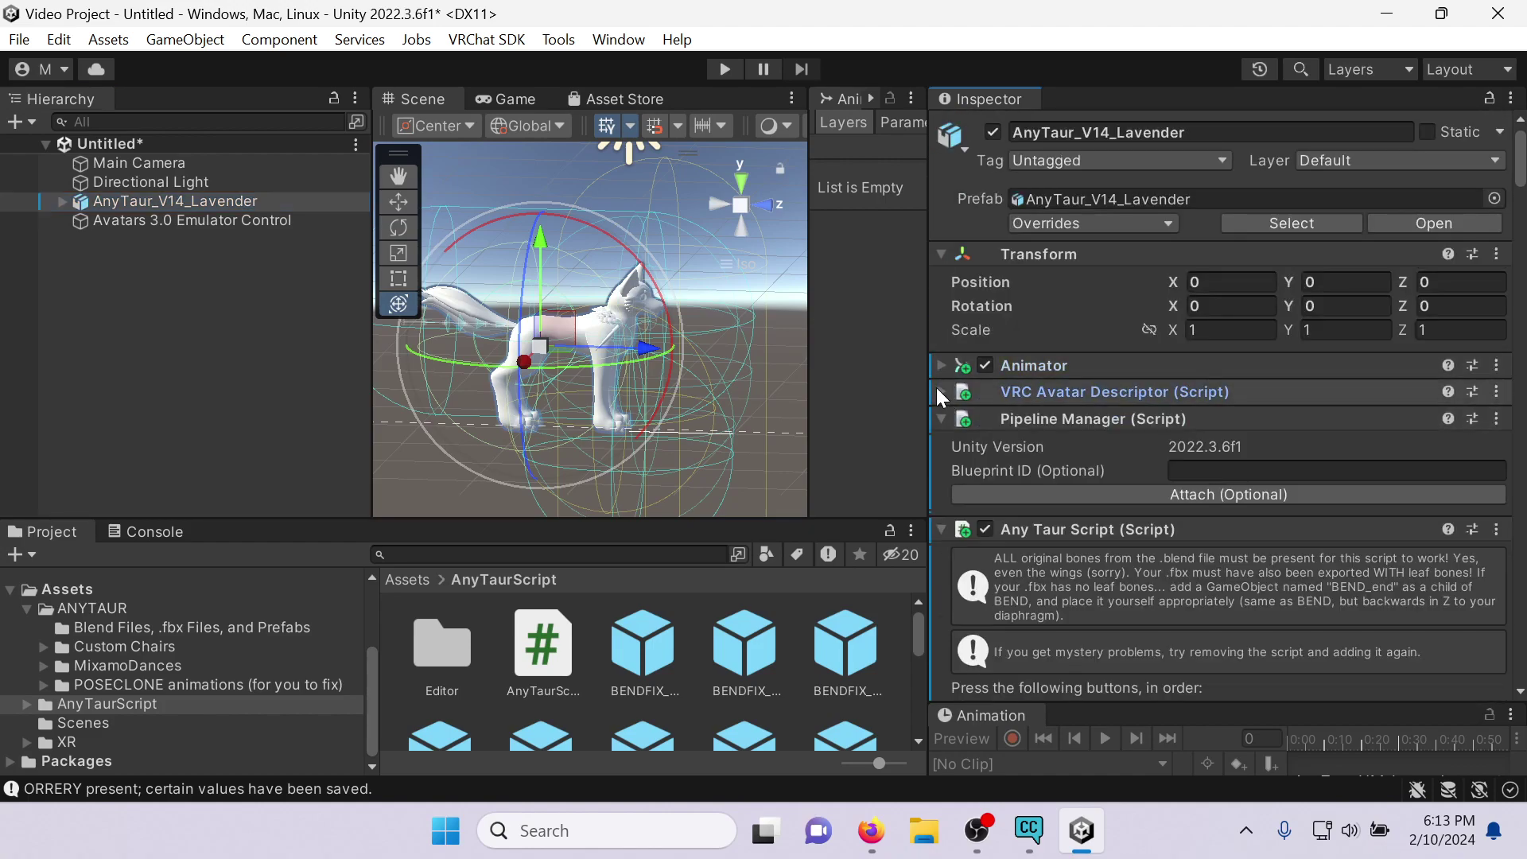
click(937, 418)
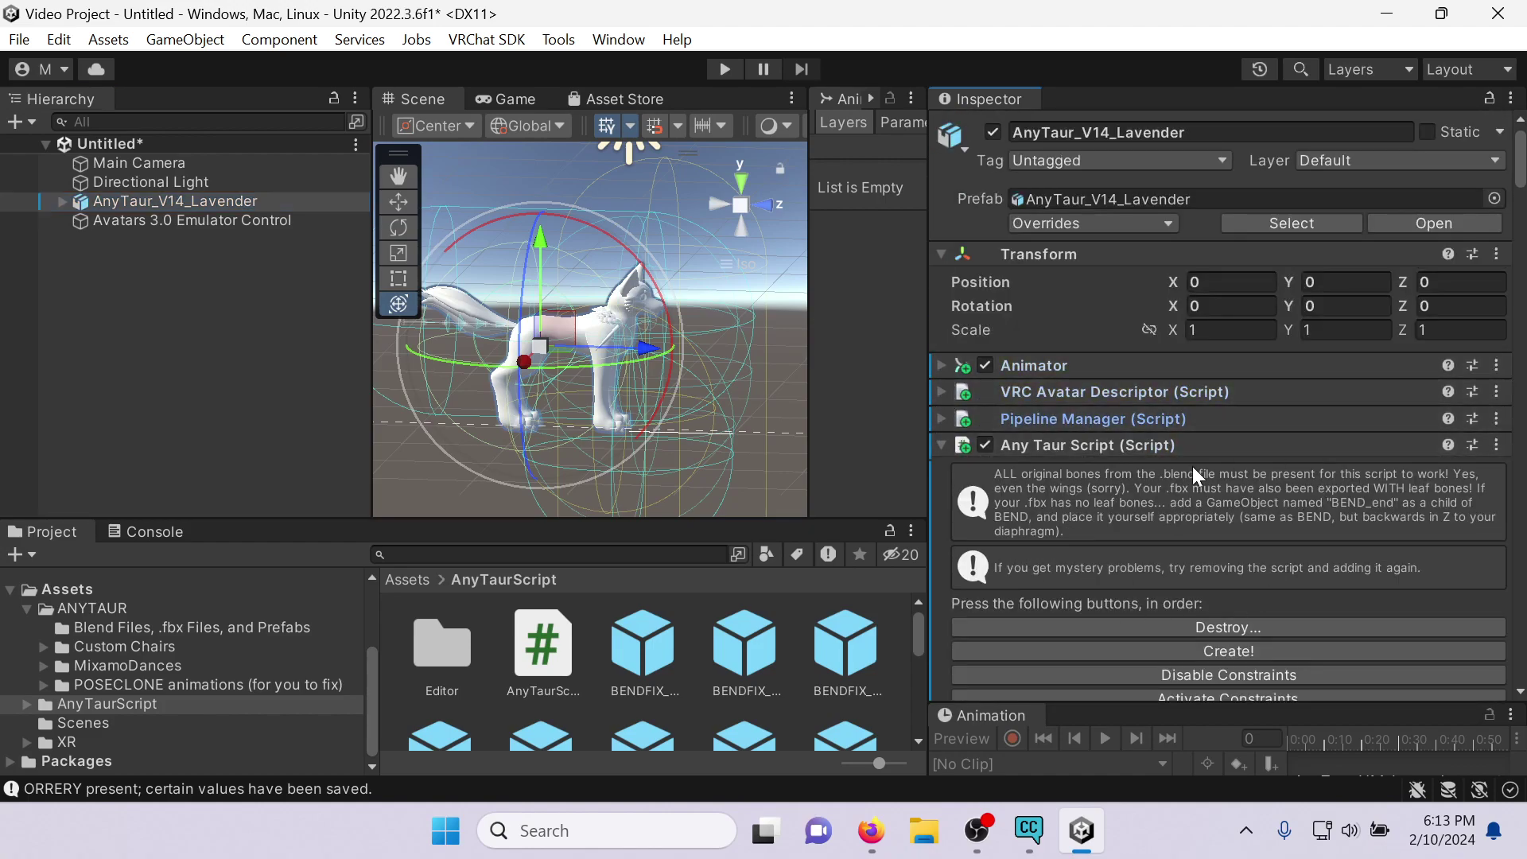
With the AnyTaur Wiggler at -80, set the BEND and hind.hips Response Intensity to -0.3 and reset the hips.
scroll(1241, 483, down, 2)
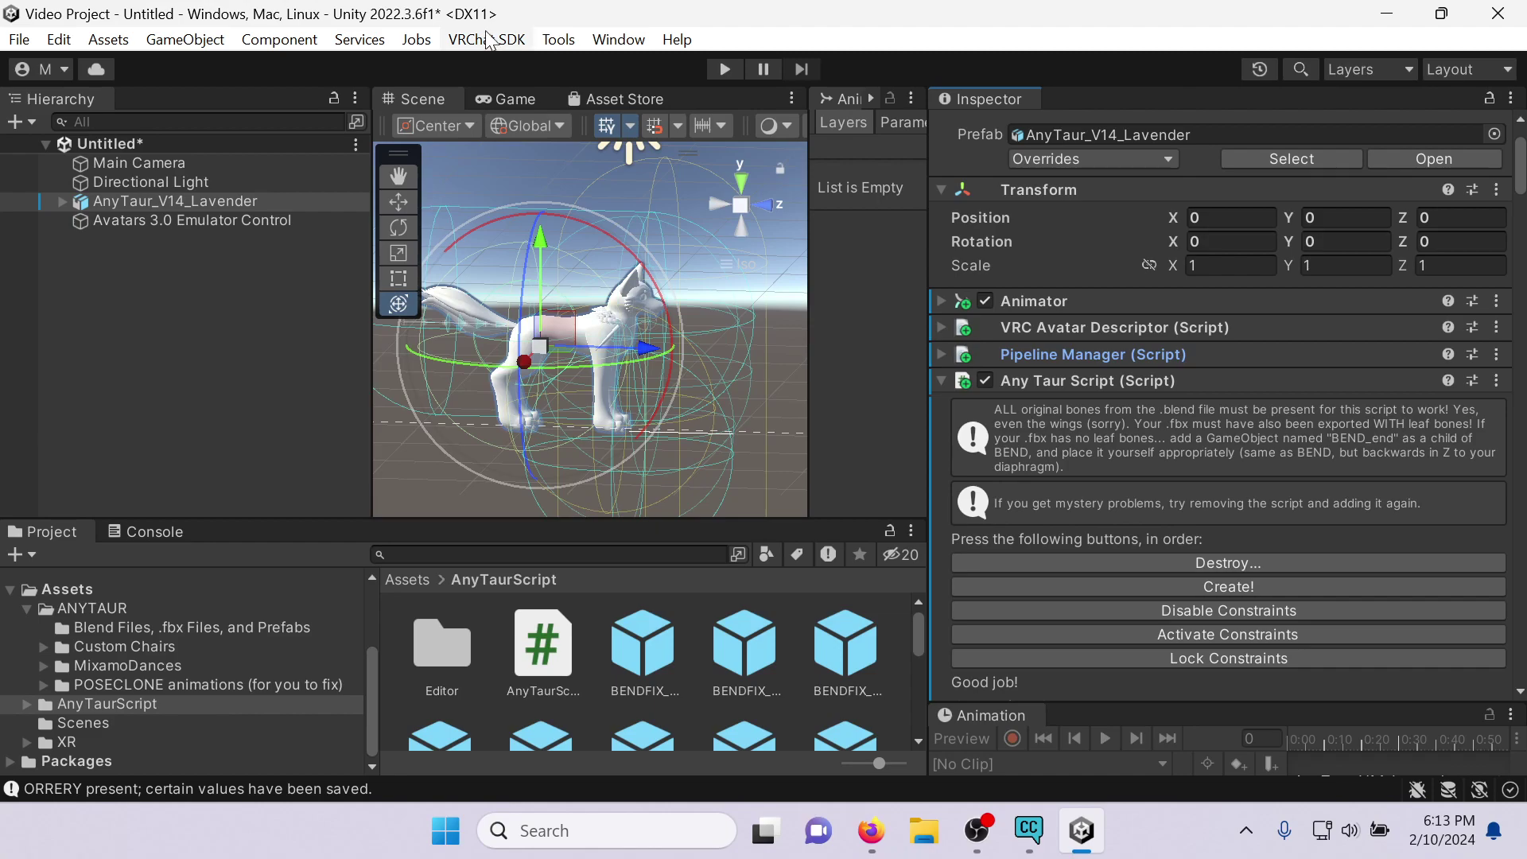
scroll(1243, 450, down, 6)
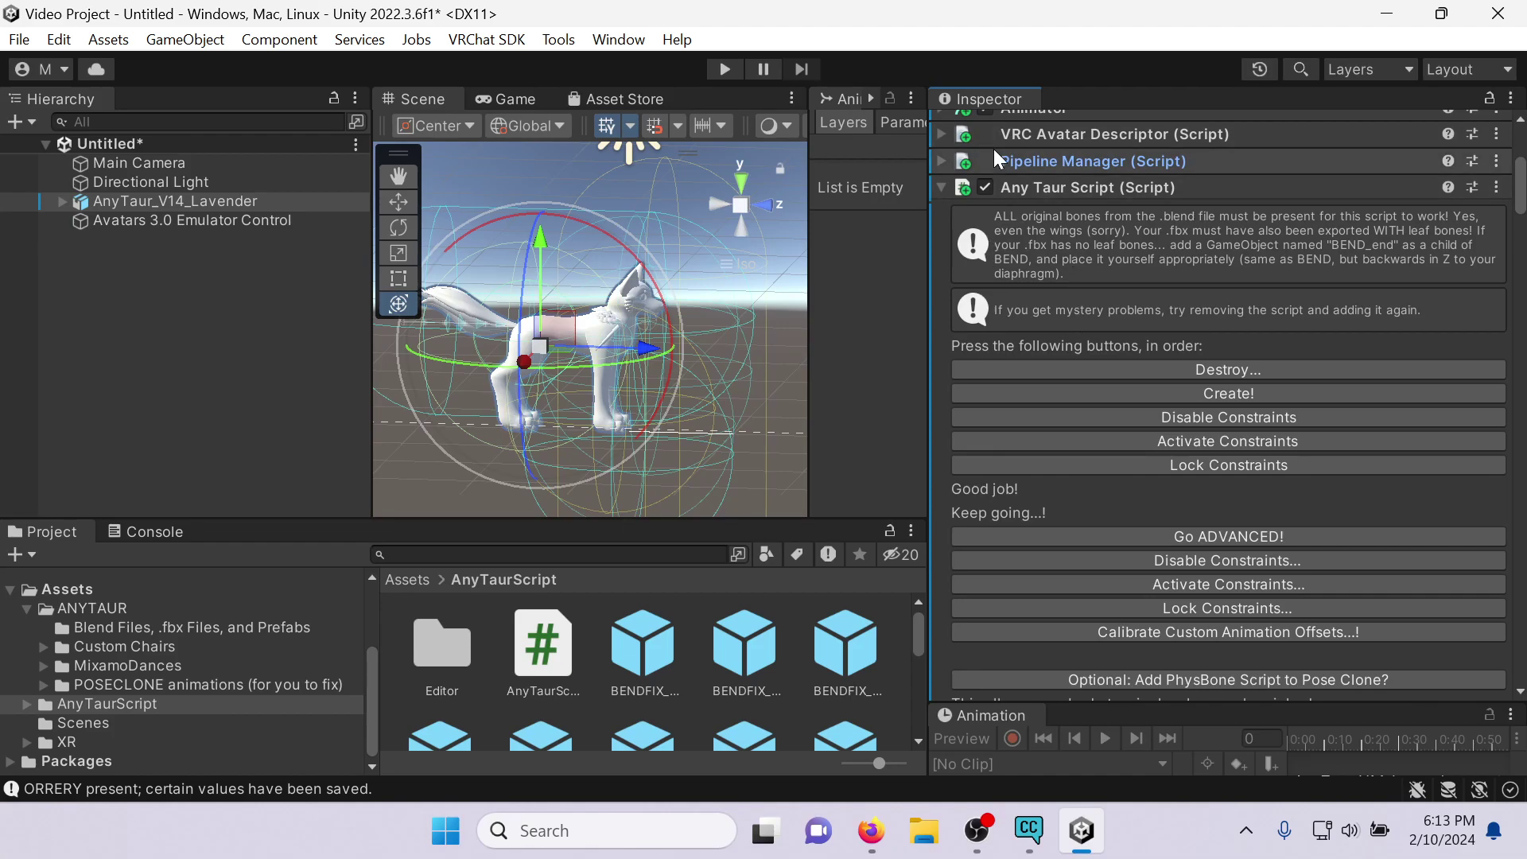
scroll(1177, 233, down, 15)
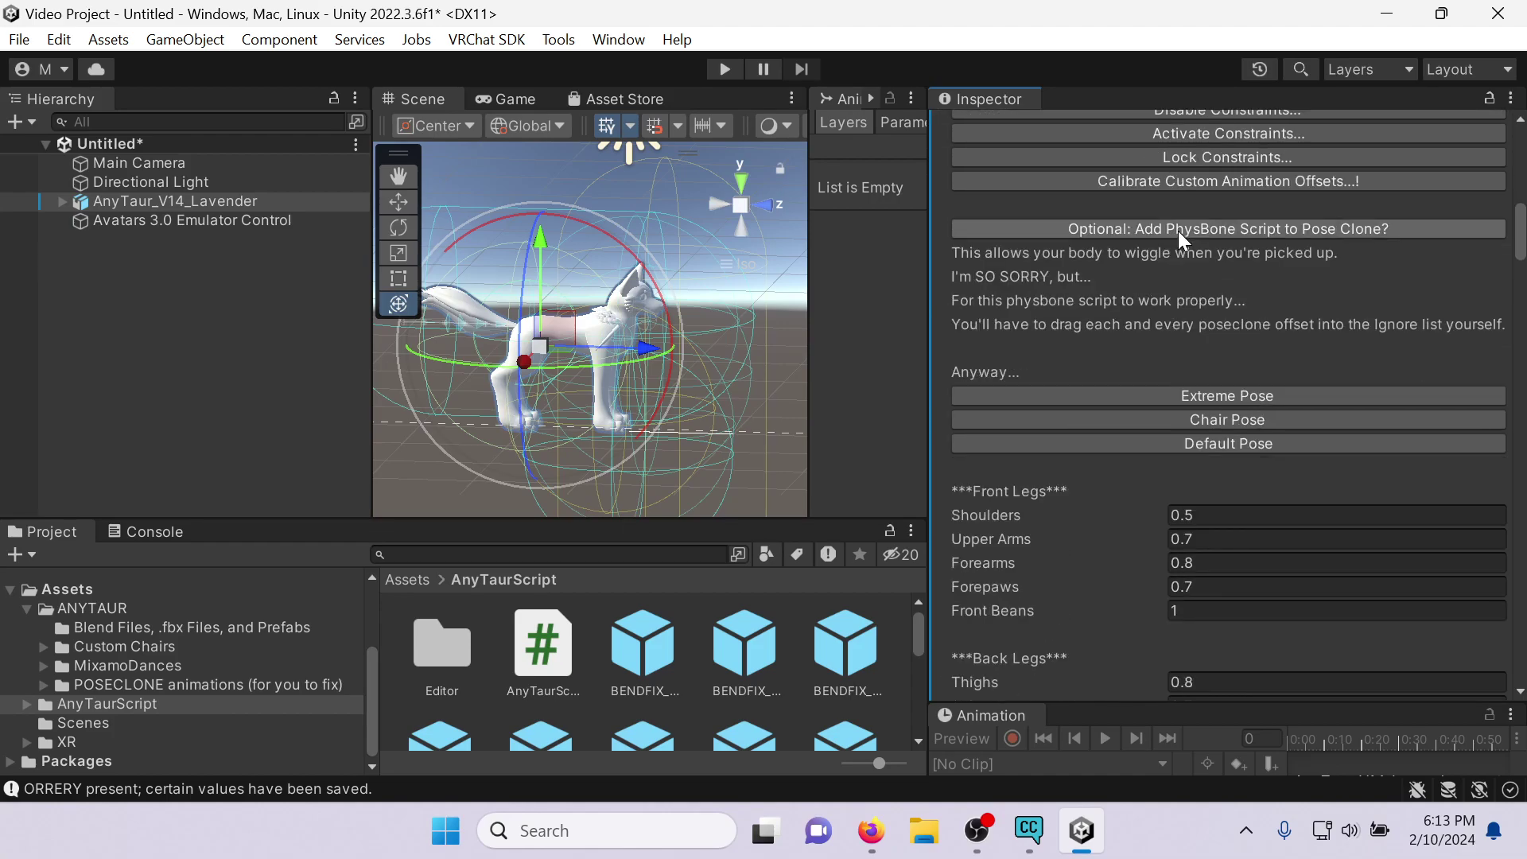
scroll(1182, 227, down, 12)
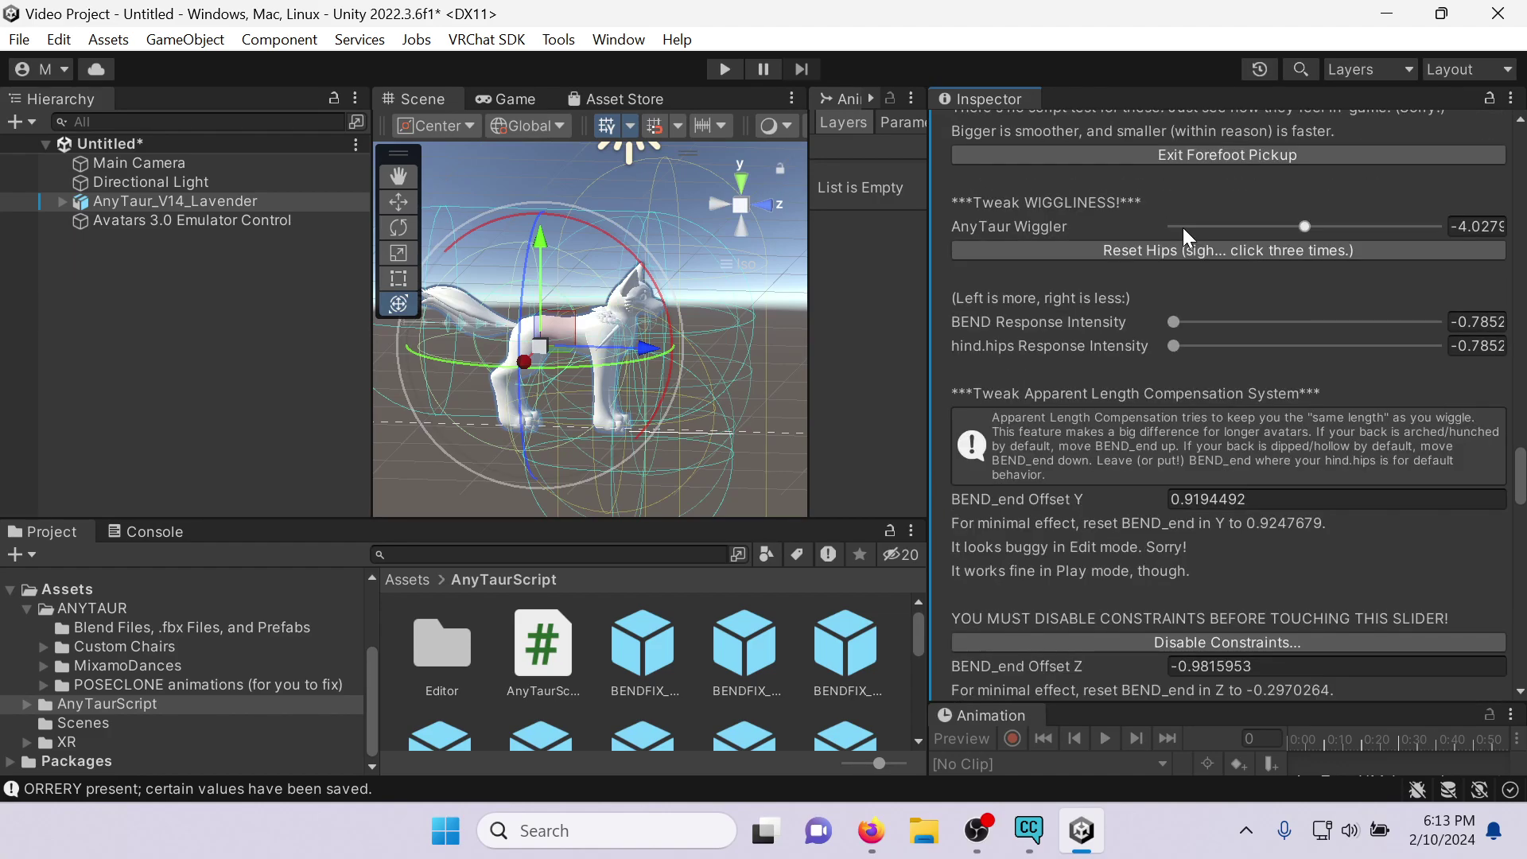
scroll(1347, 297, up, 2)
drag(1307, 291, 1024, 290)
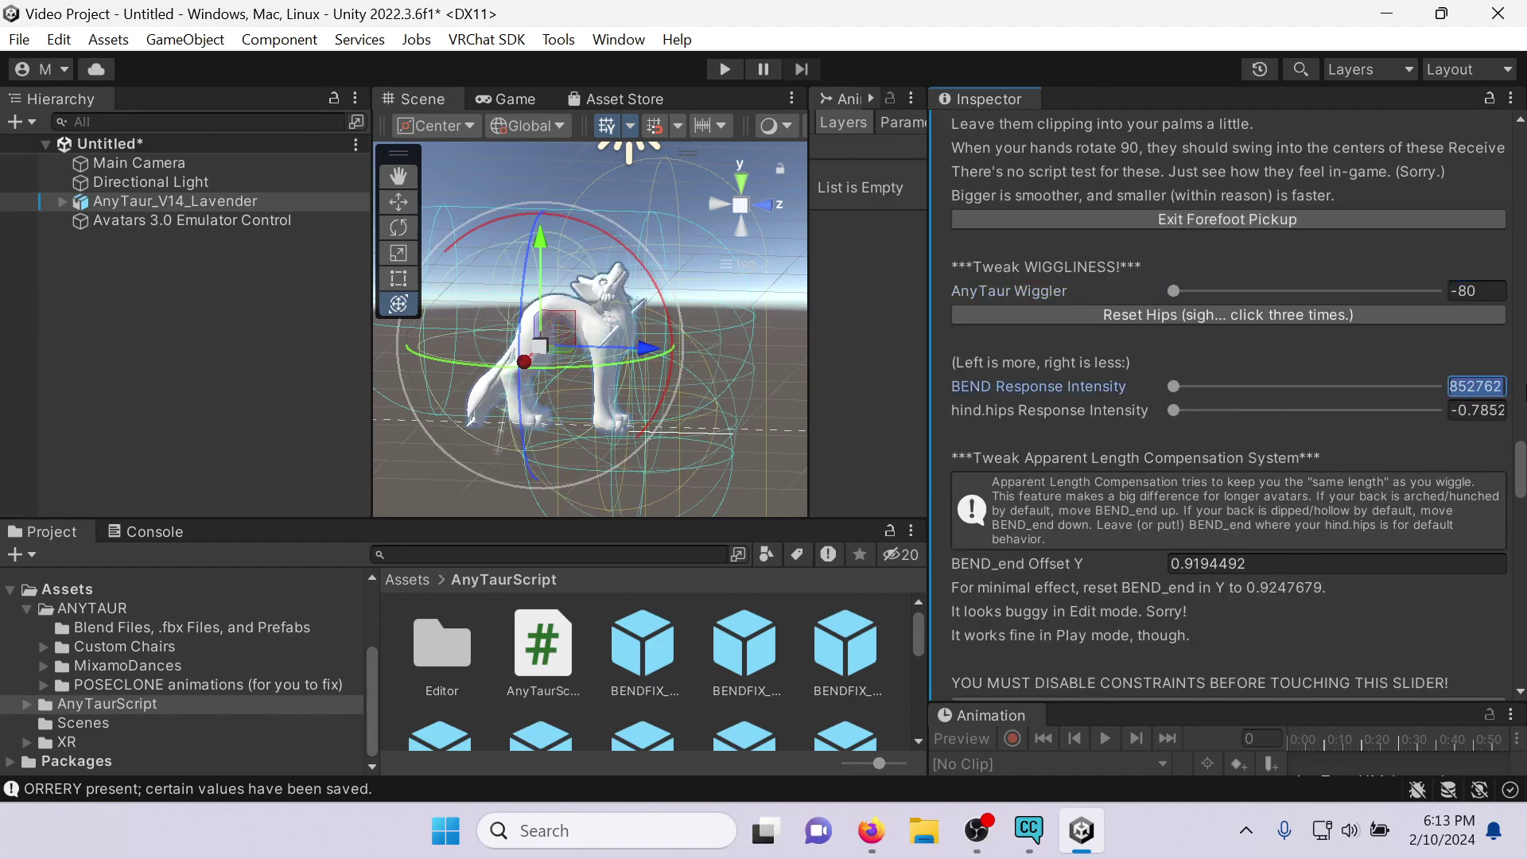
text(-0.3-0.3)
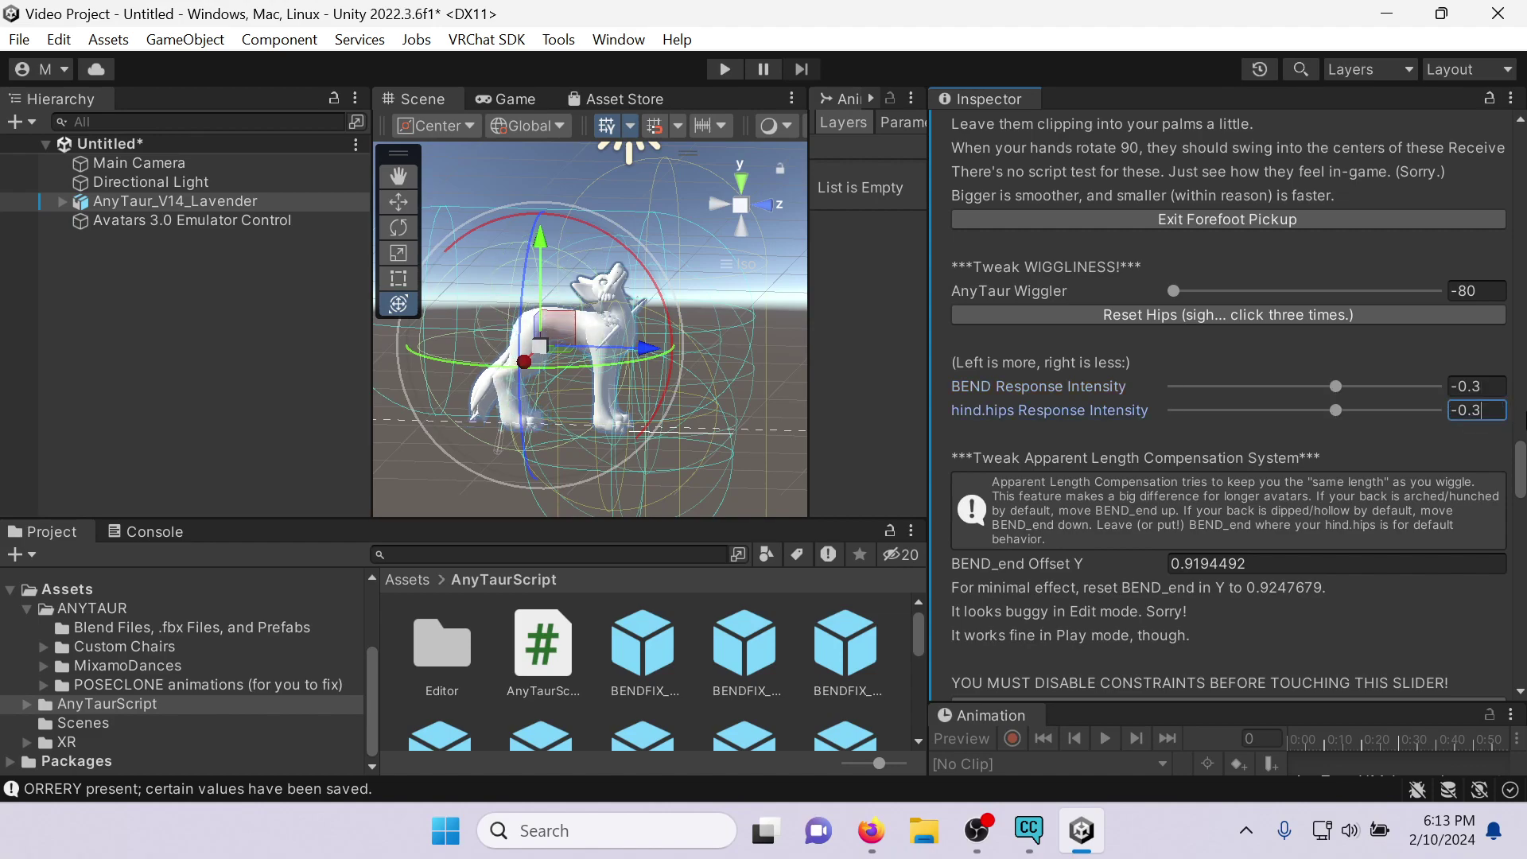
click(1271, 315)
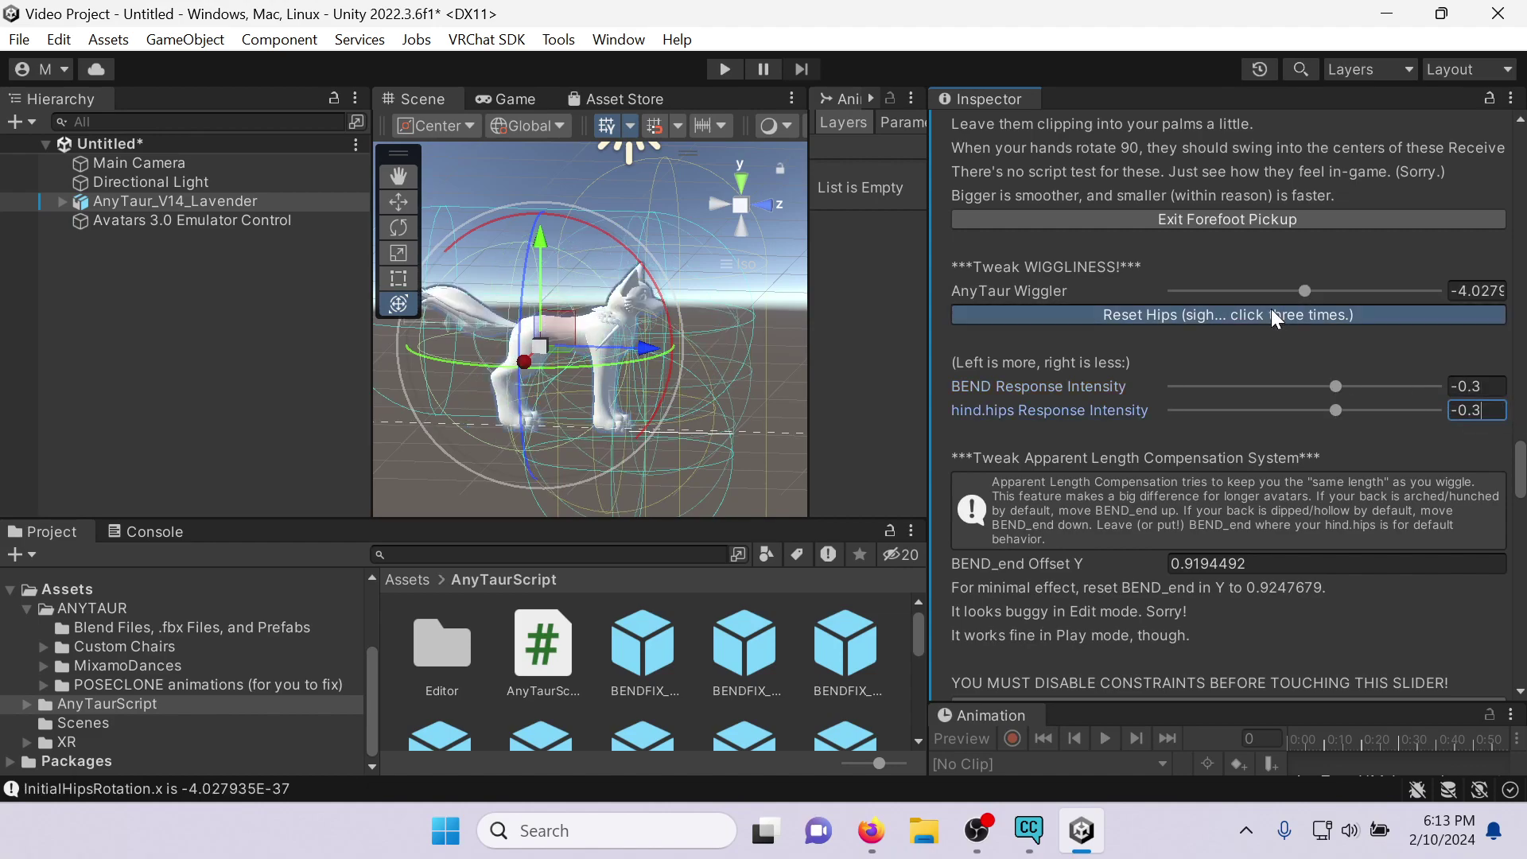
scroll(1271, 309, down, 15)
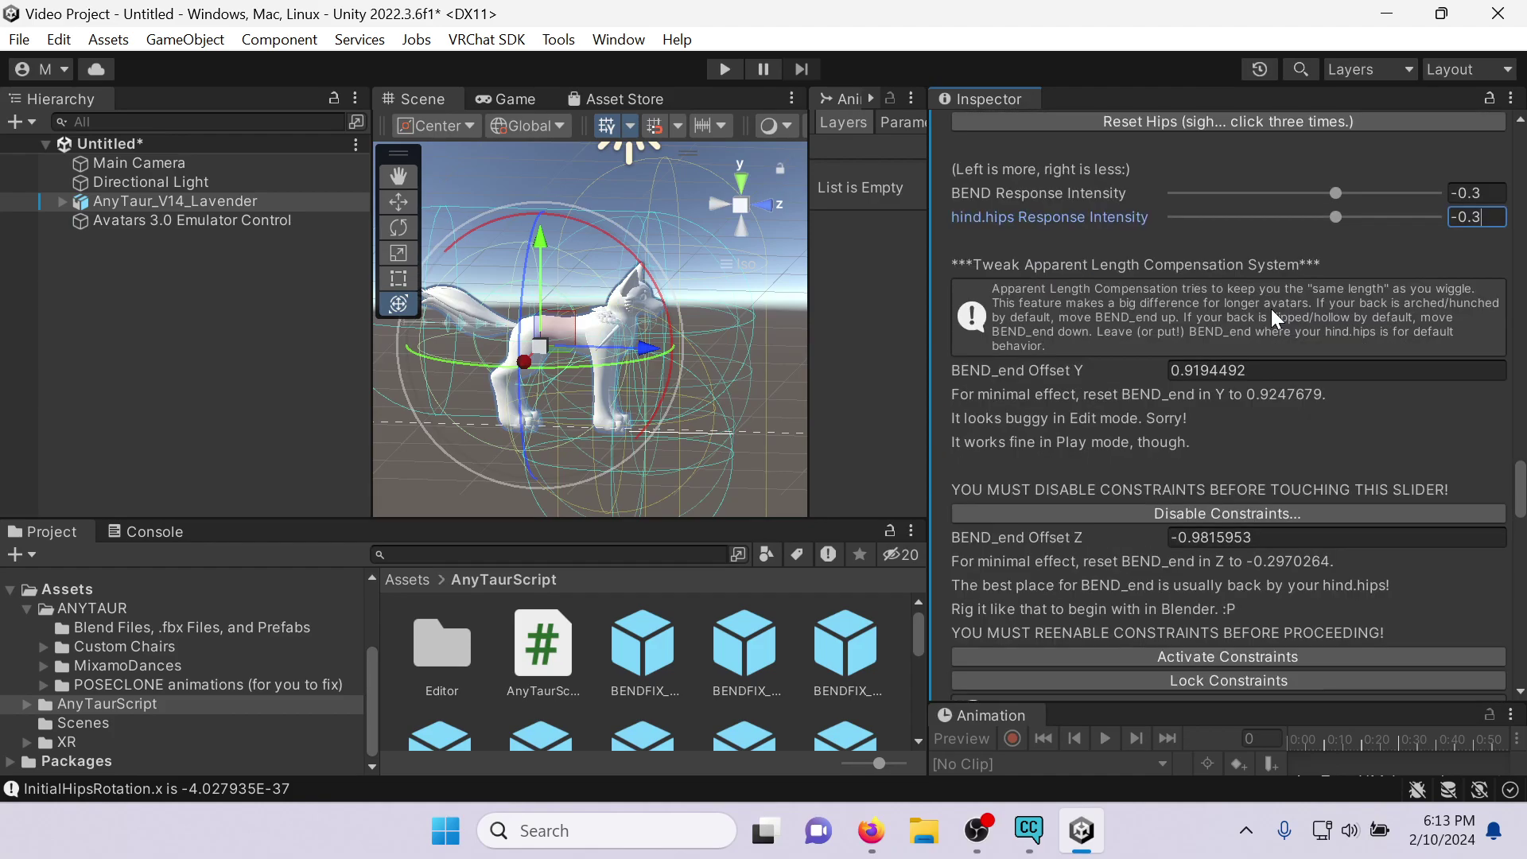
Remove the Any Taur Script component from AnyTaur_V14_Lavender.
scroll(1265, 367, up, 8)
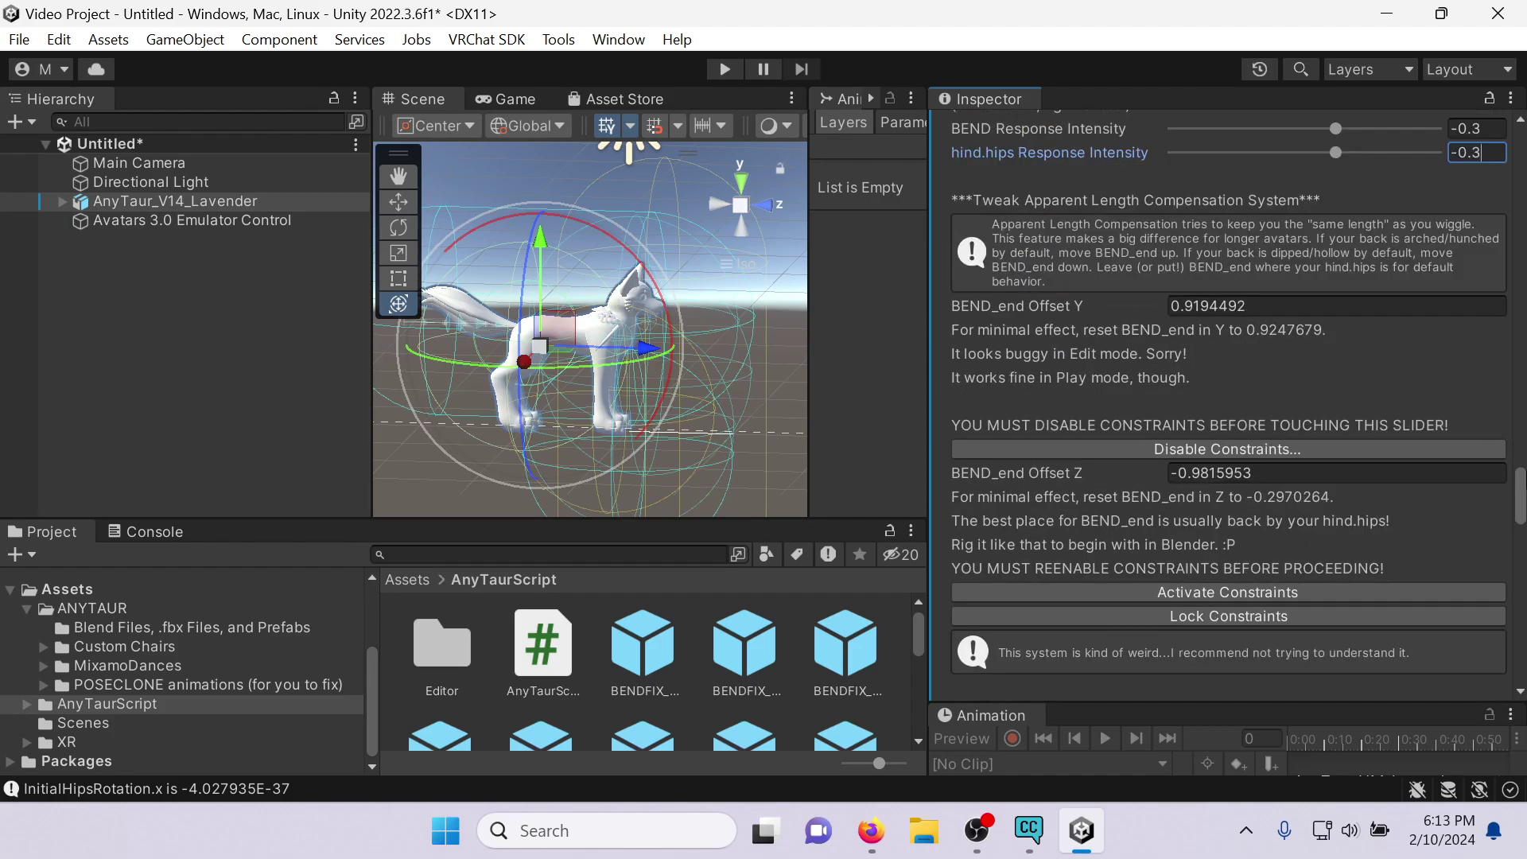
scroll(1400, 374, up, 20)
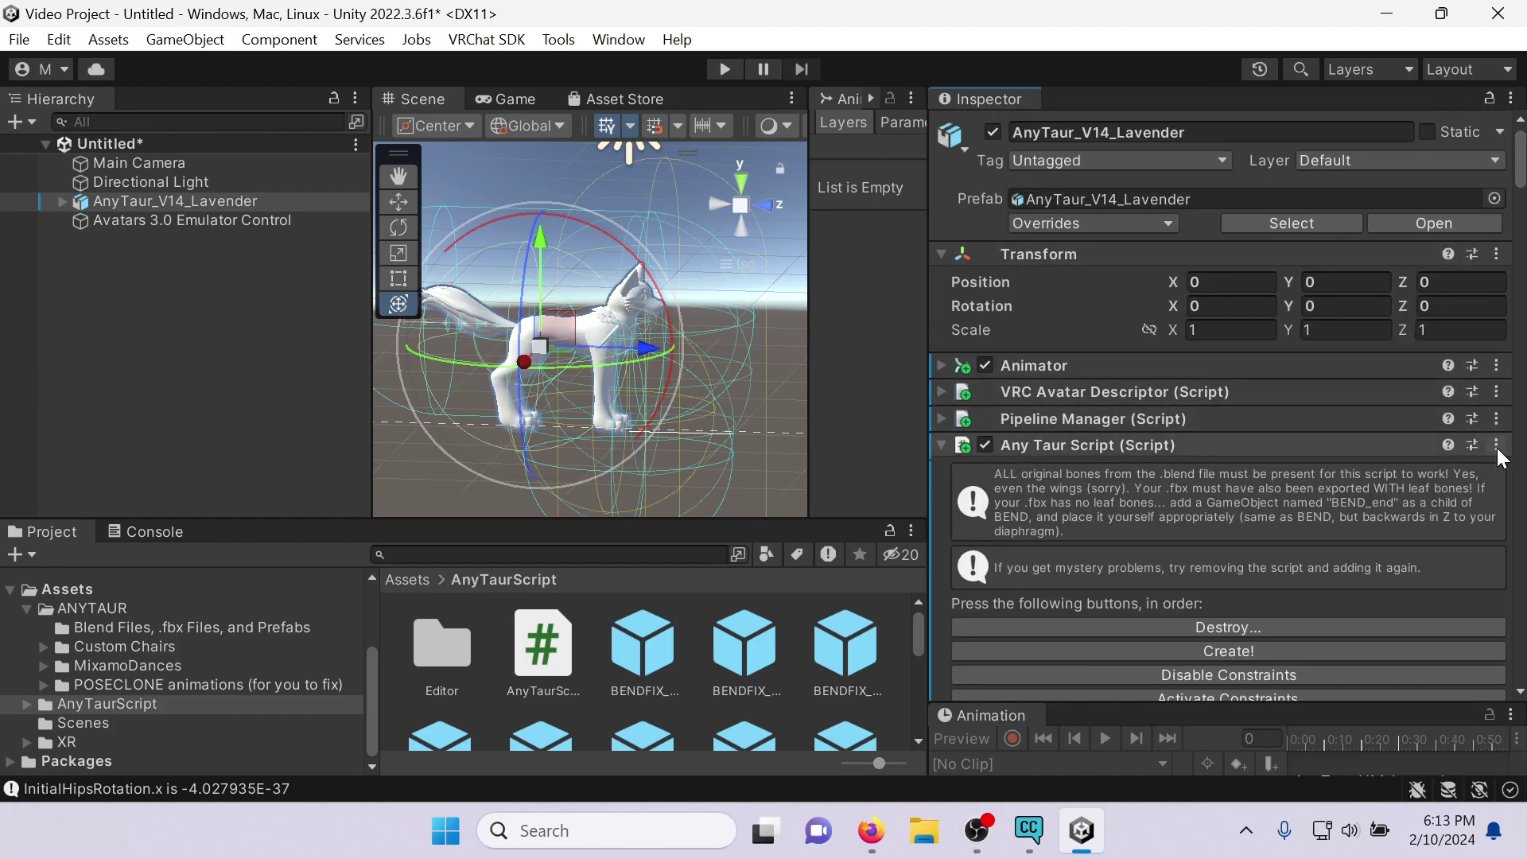
click(1497, 447)
click(1434, 536)
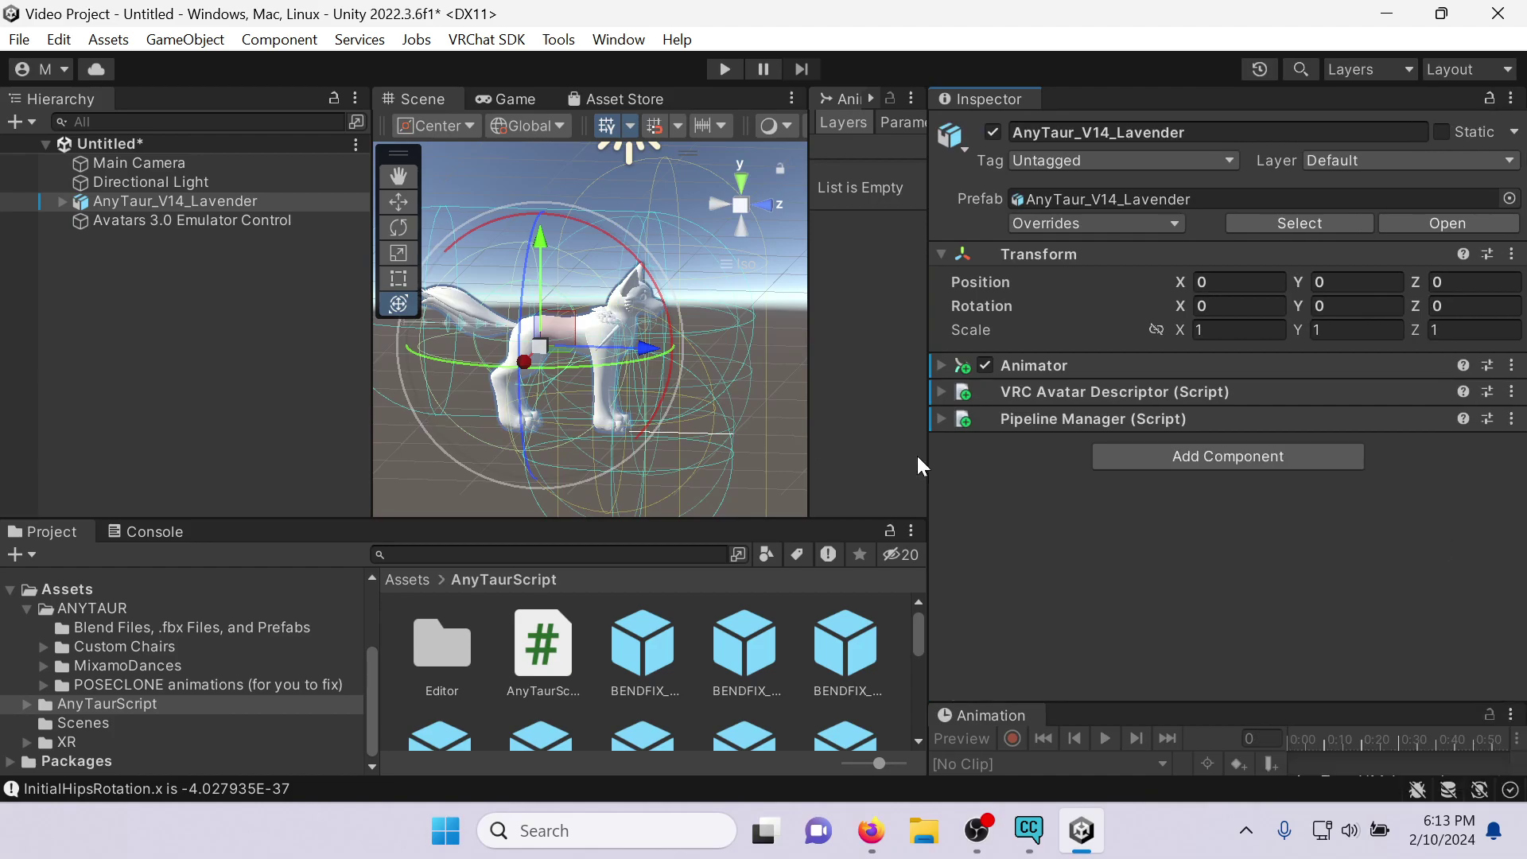
Save the scene as AnyTaur_V14 in the Scenes folder, replacing the existing file.
key(ctrl+s)
click(931, 584)
click(243, 309)
key(ctrl+s)
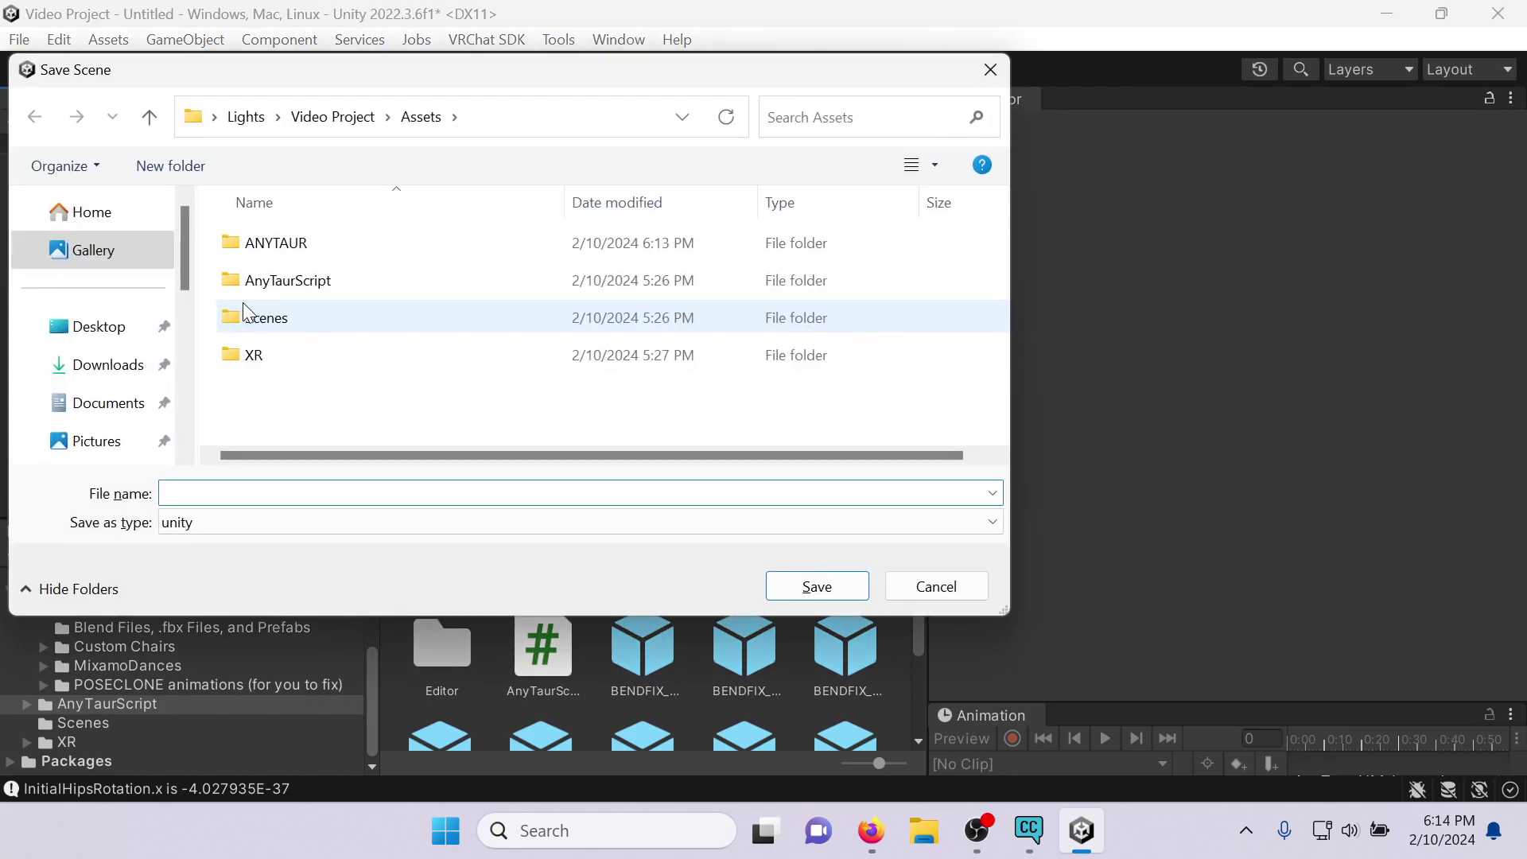
double_click(345, 317)
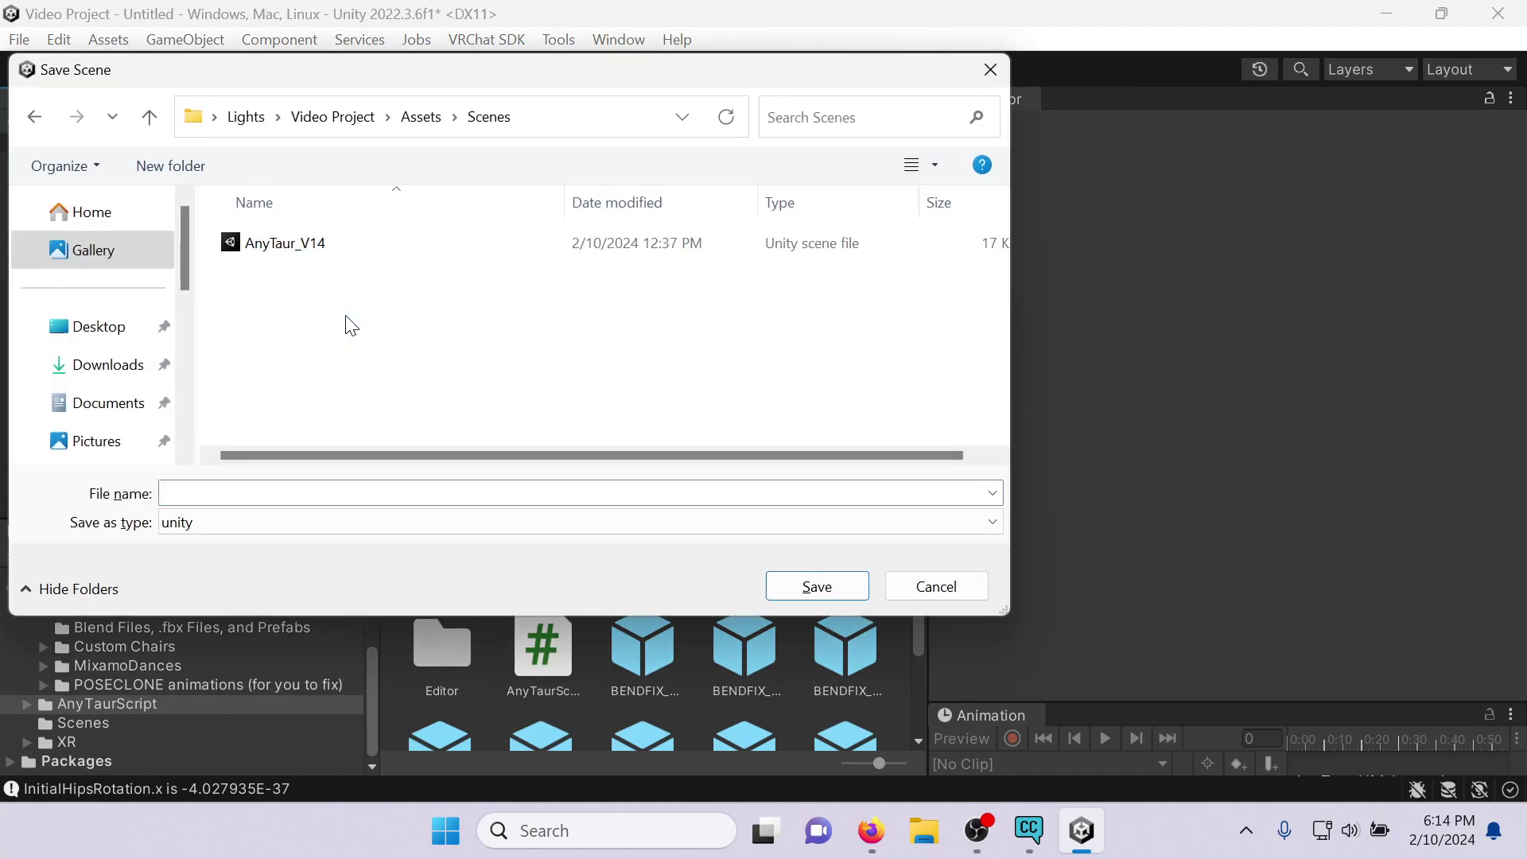
click(357, 253)
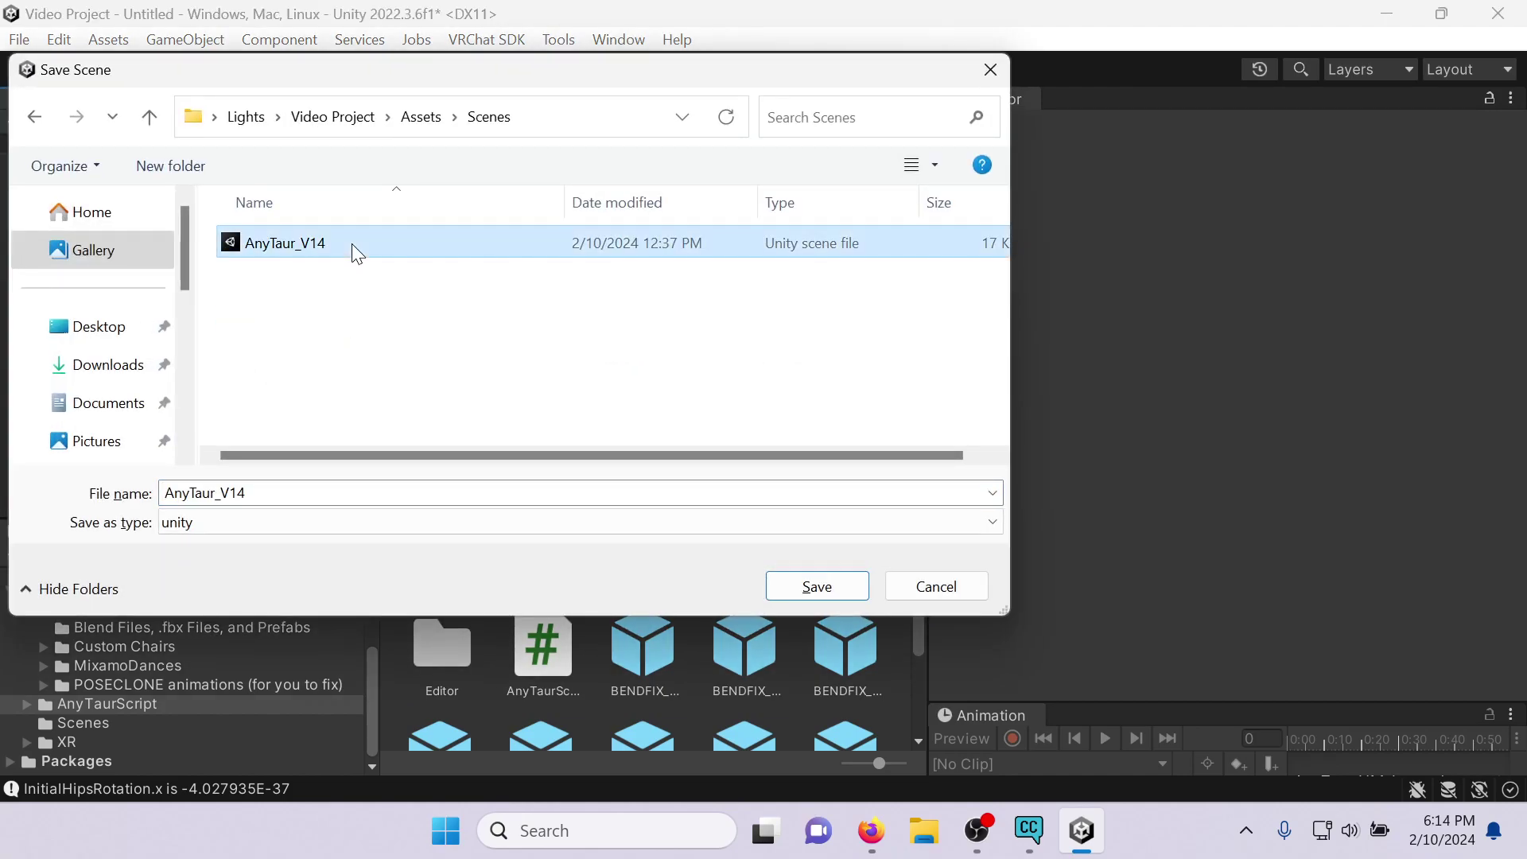
click(815, 586)
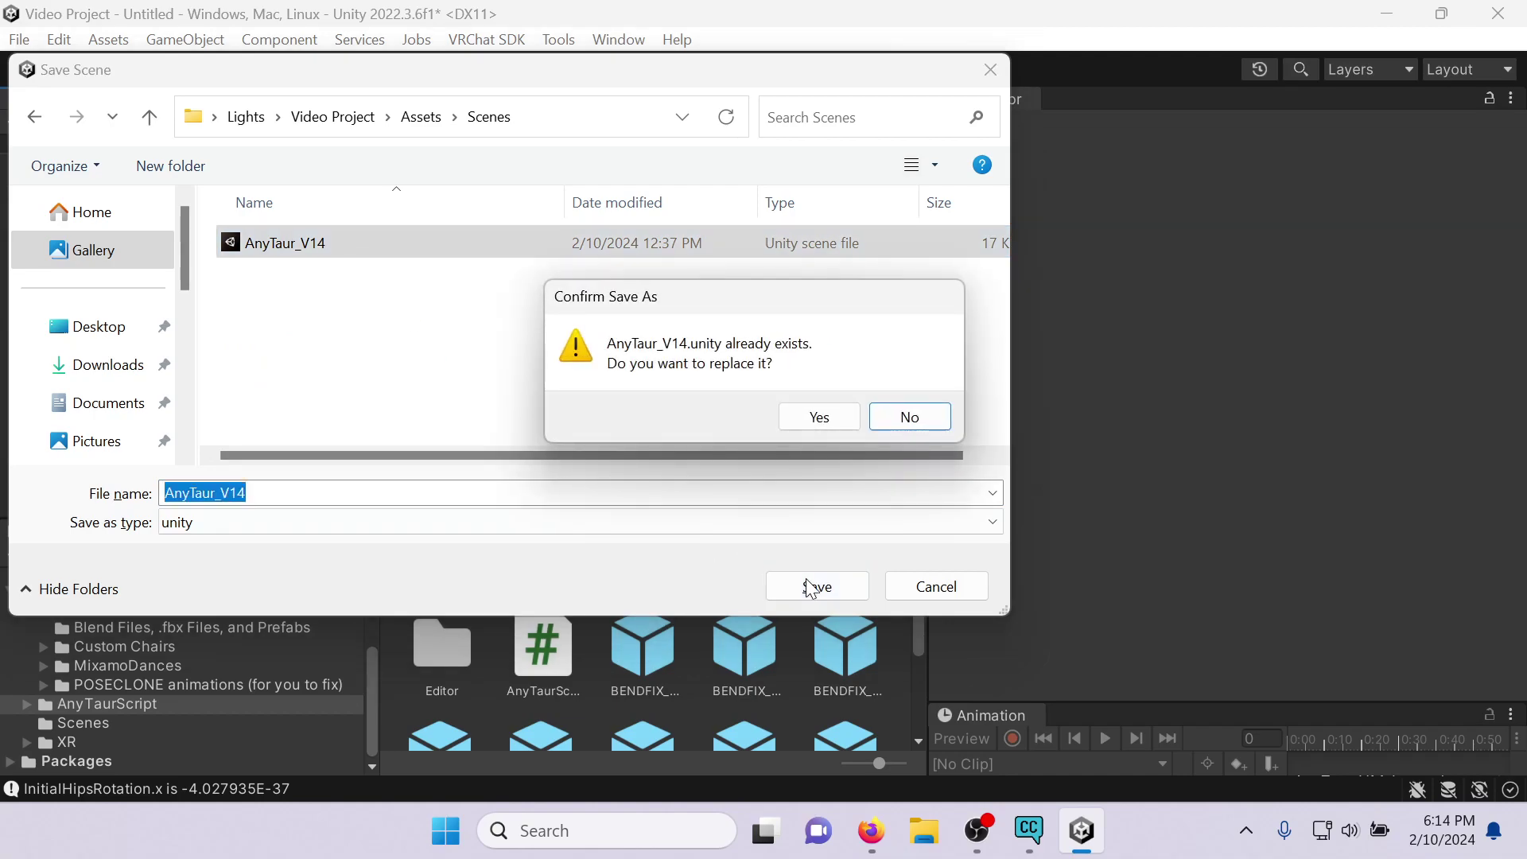
click(813, 417)
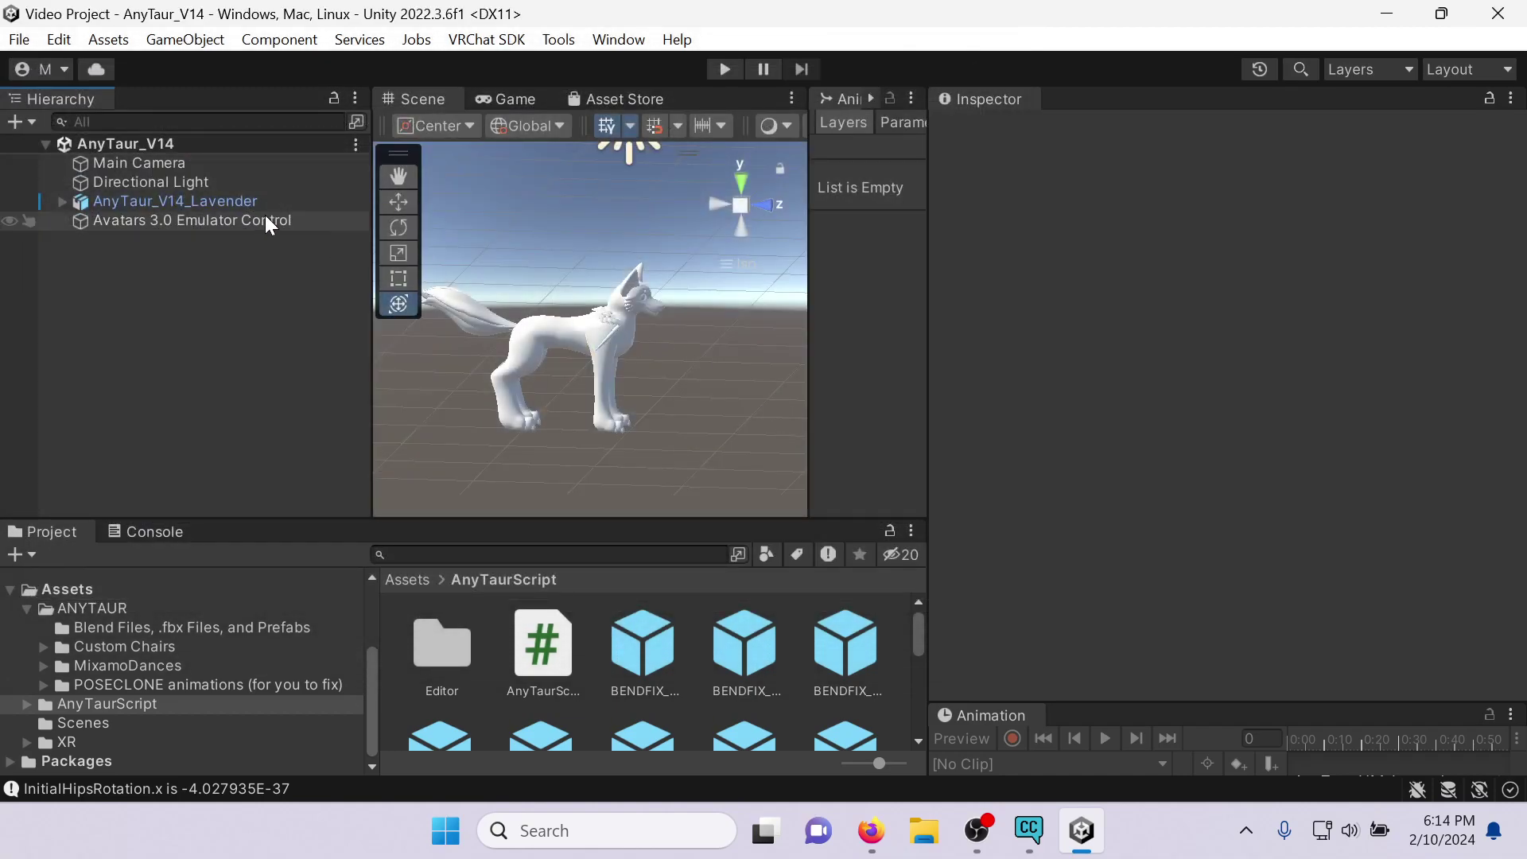
Enter Play mode with AnyTaur_V14_Lavender selected and test Side Step and another dance from the Energetic dances submenu.
click(238, 201)
click(725, 69)
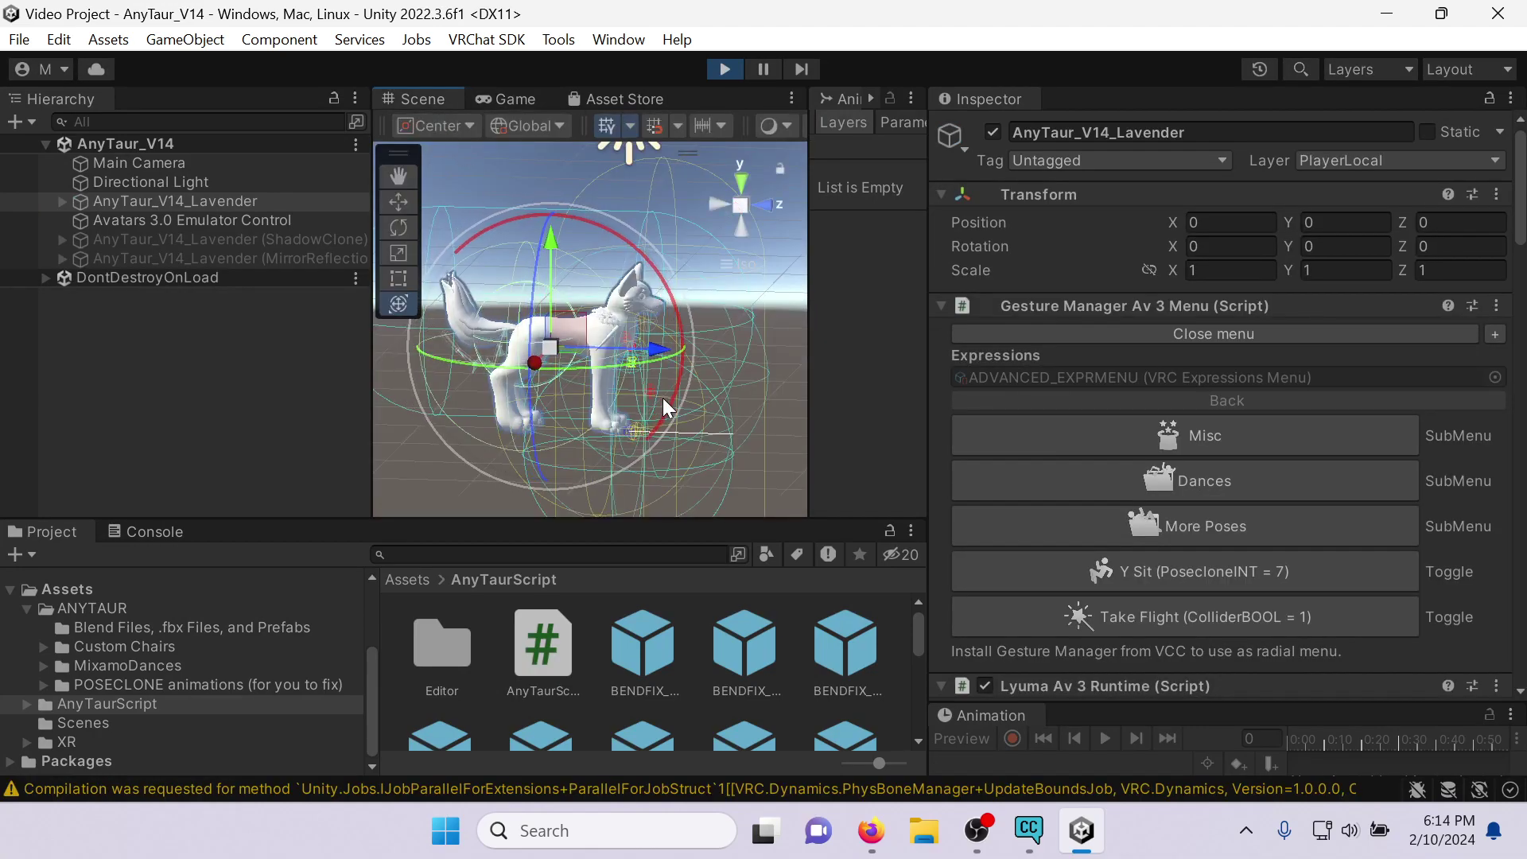
click(1311, 486)
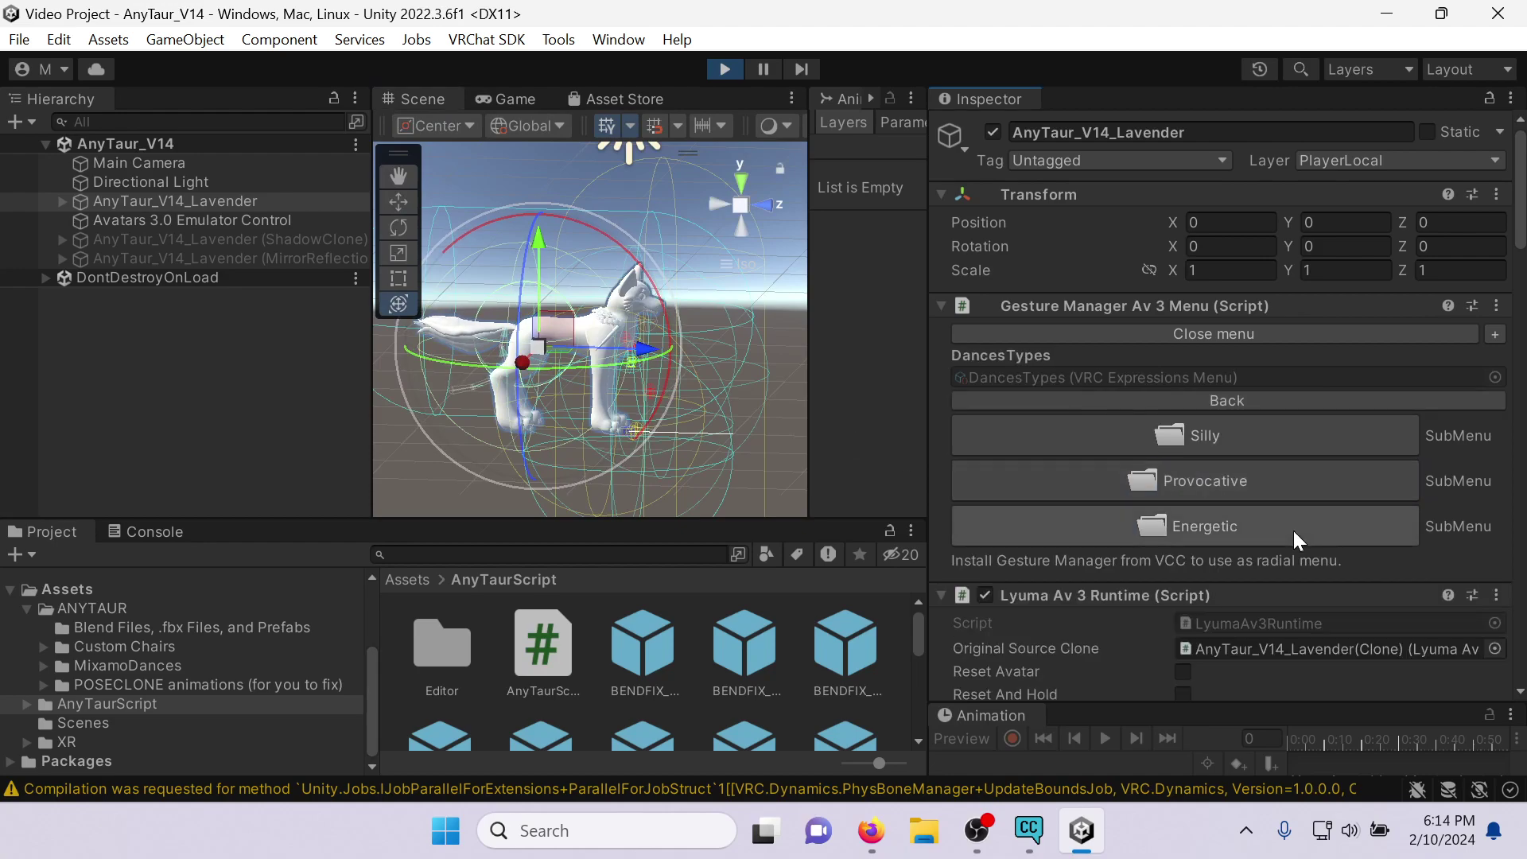
click(1294, 532)
click(1245, 632)
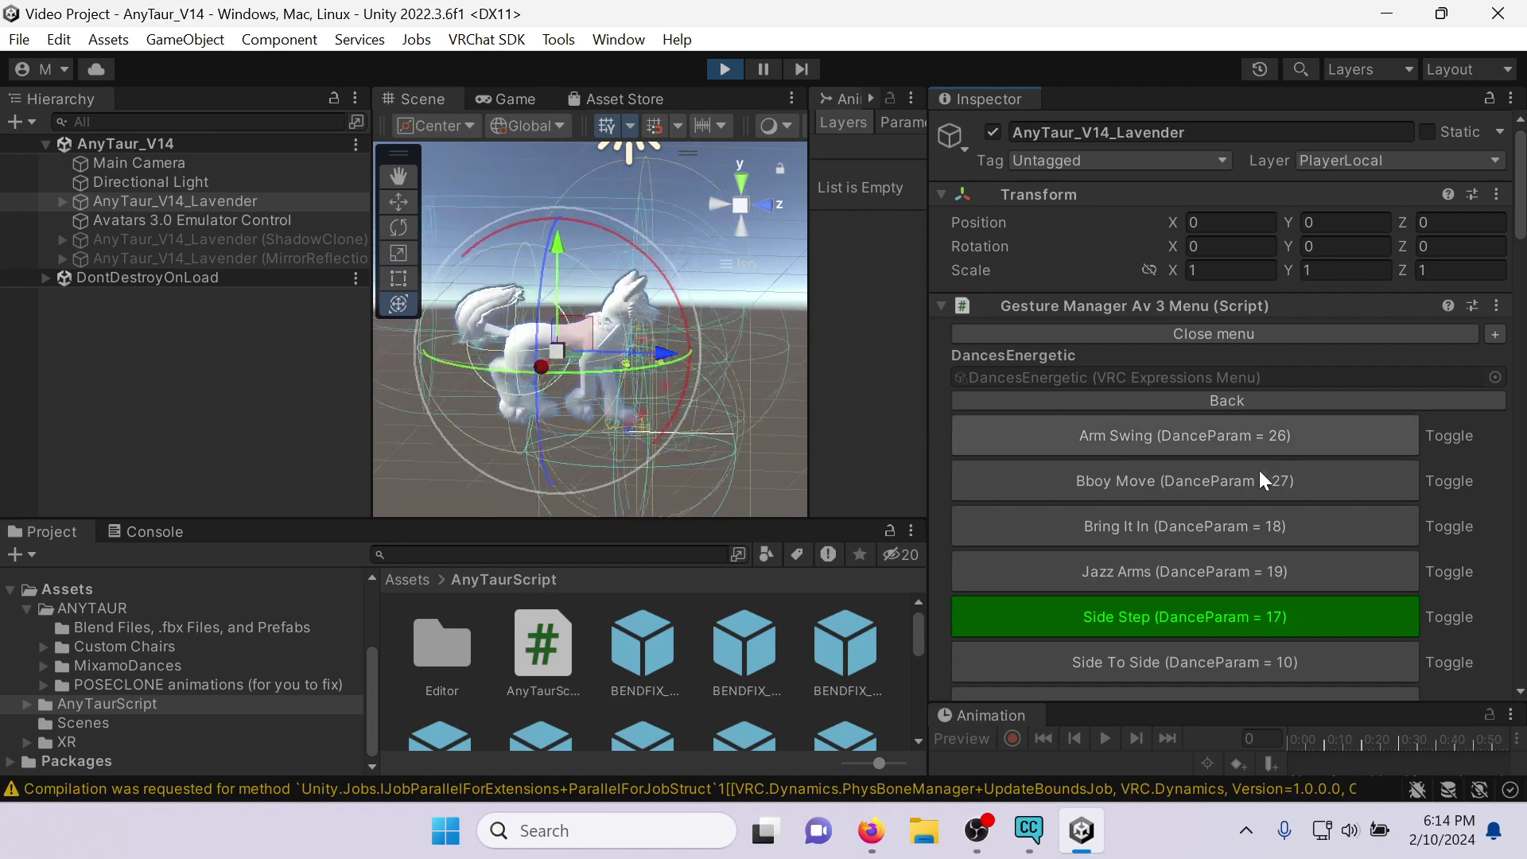
scroll(1238, 560, down, 3)
click(1229, 619)
Examine the dancing avatar's body movement from several angles in the Scene and Game views, and stop playback.
click(721, 393)
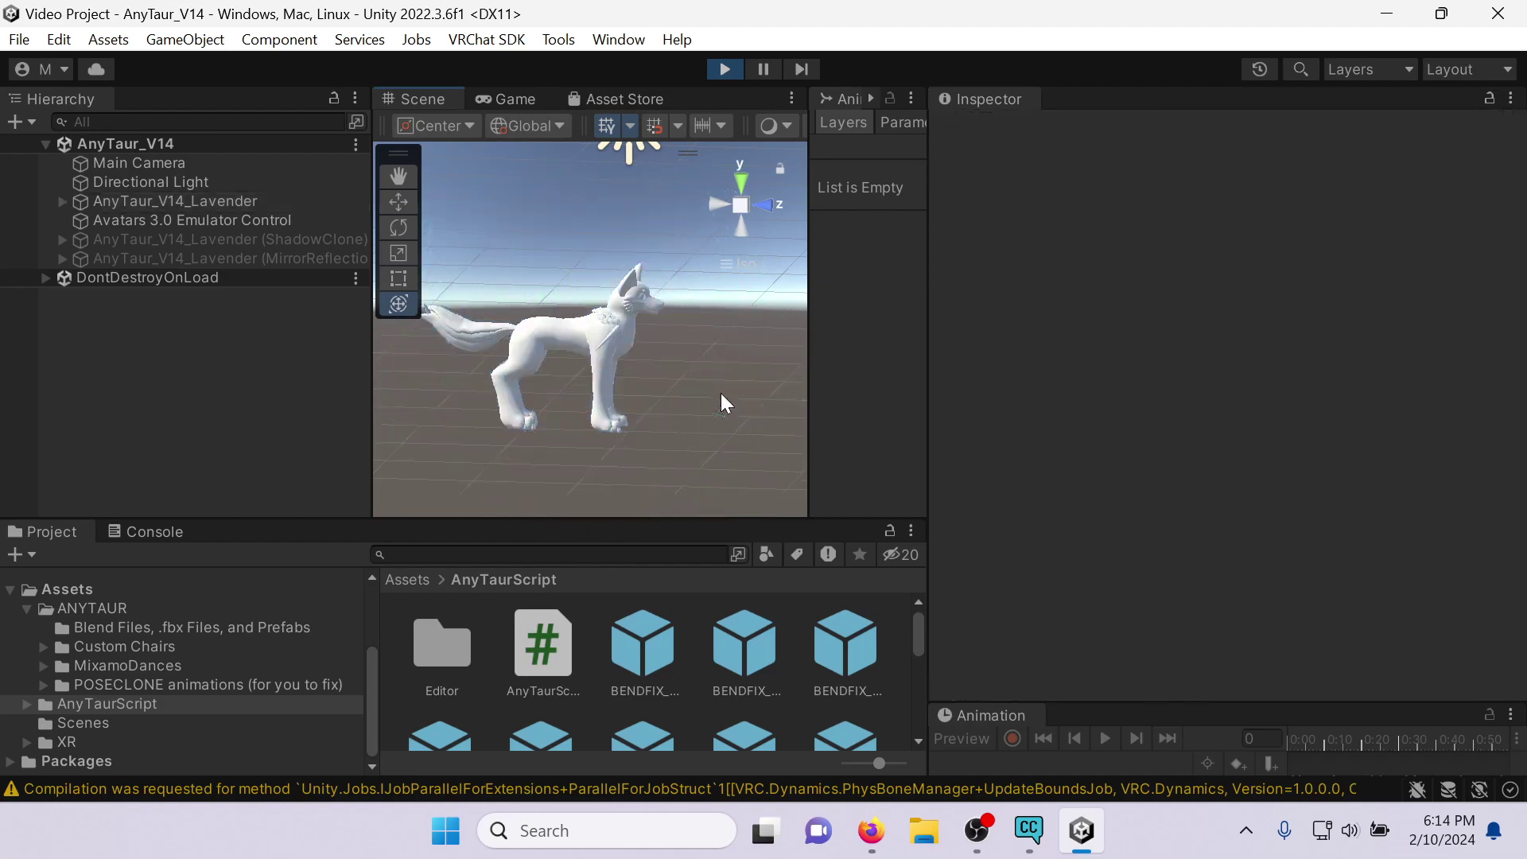
scroll(628, 393, up, 2)
alt+drag(637, 392, 755, 332)
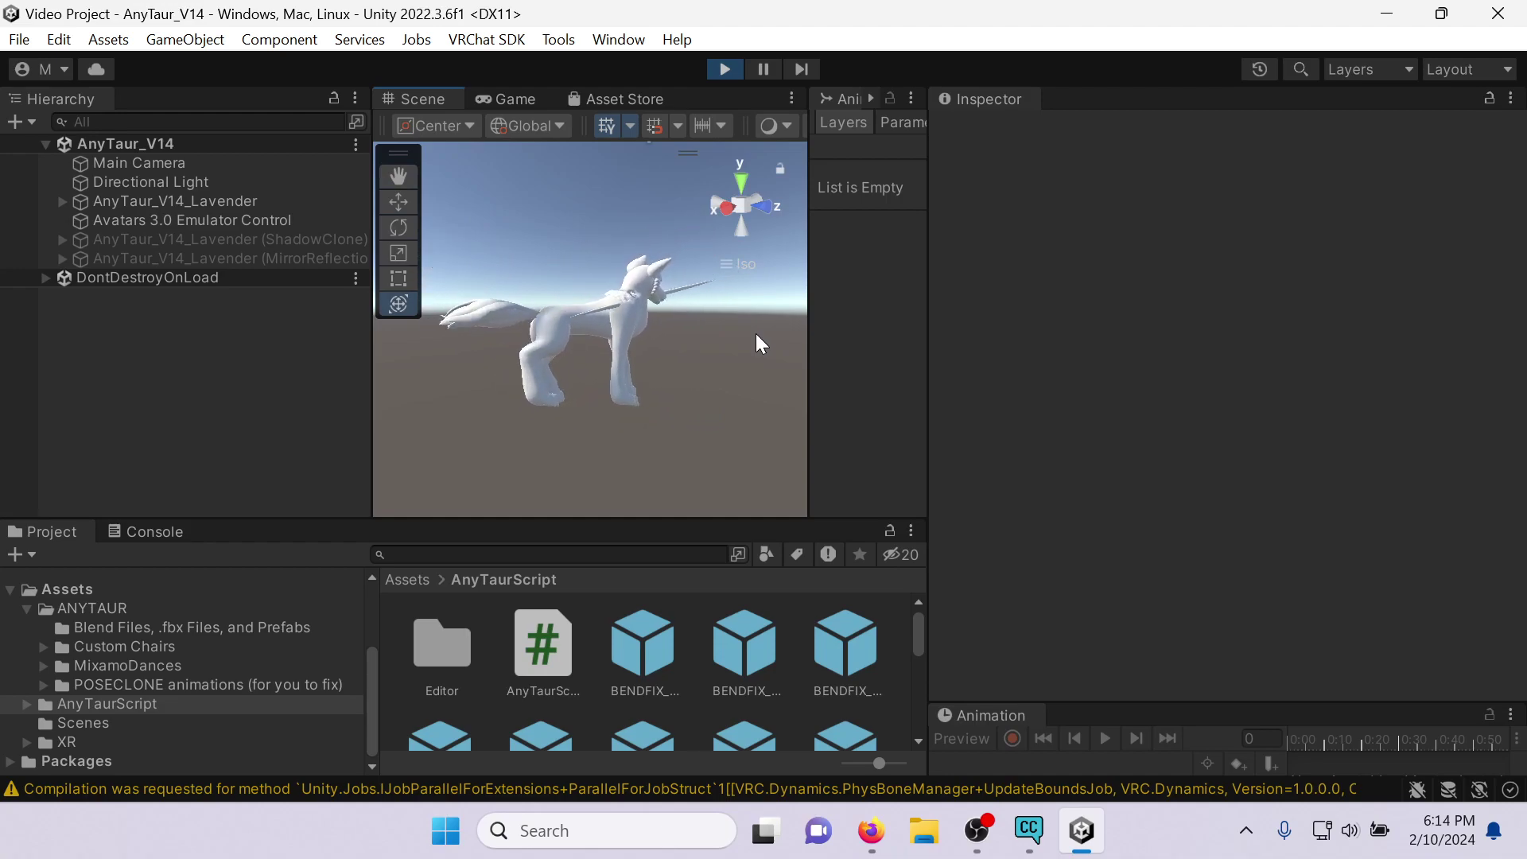
alt+drag(522, 311, 870, 420)
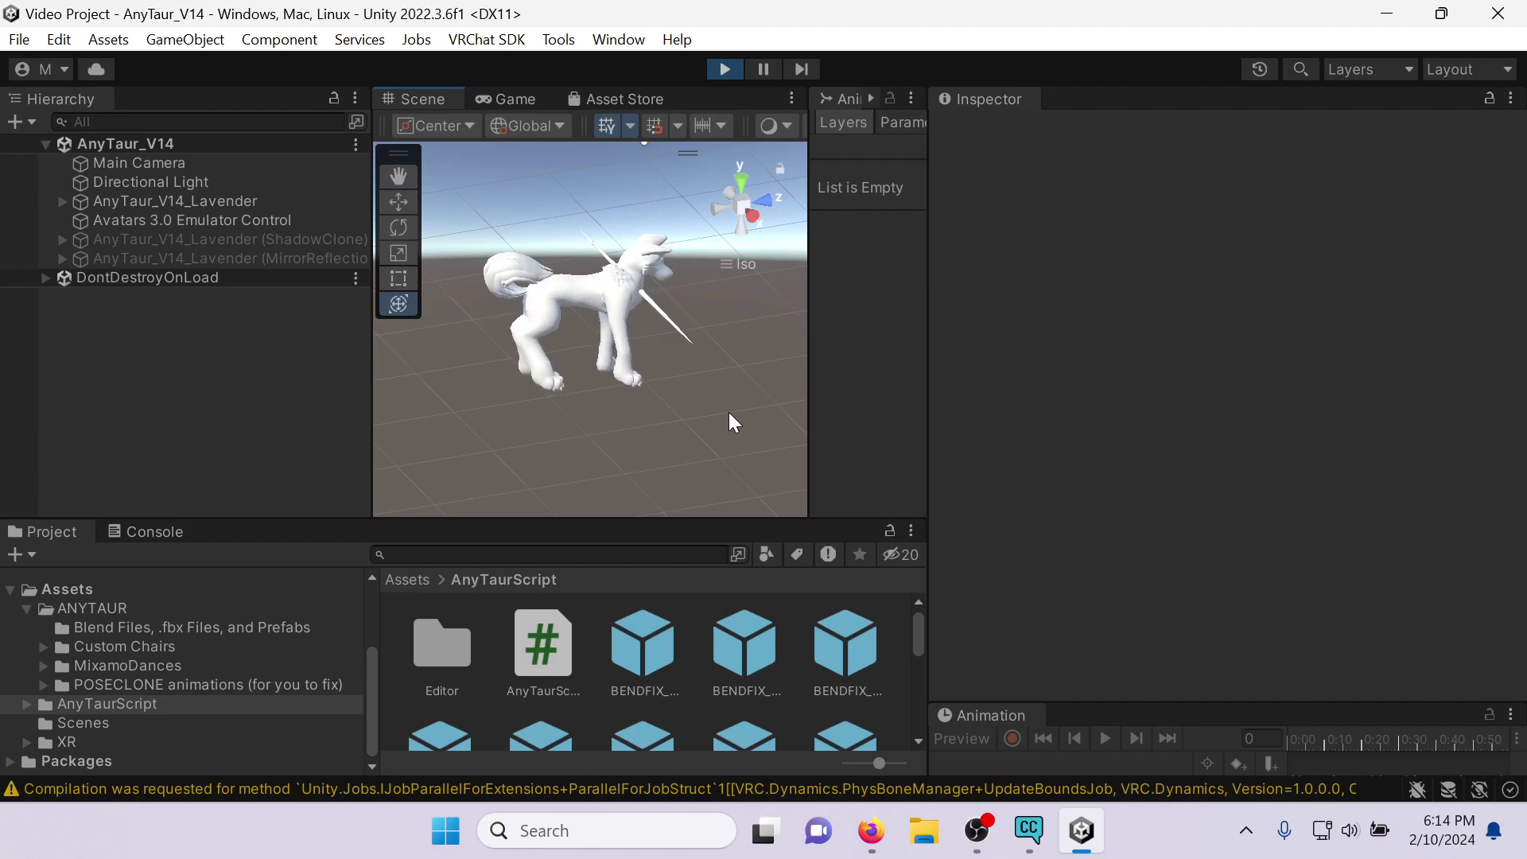
alt+drag(723, 409, 466, 351)
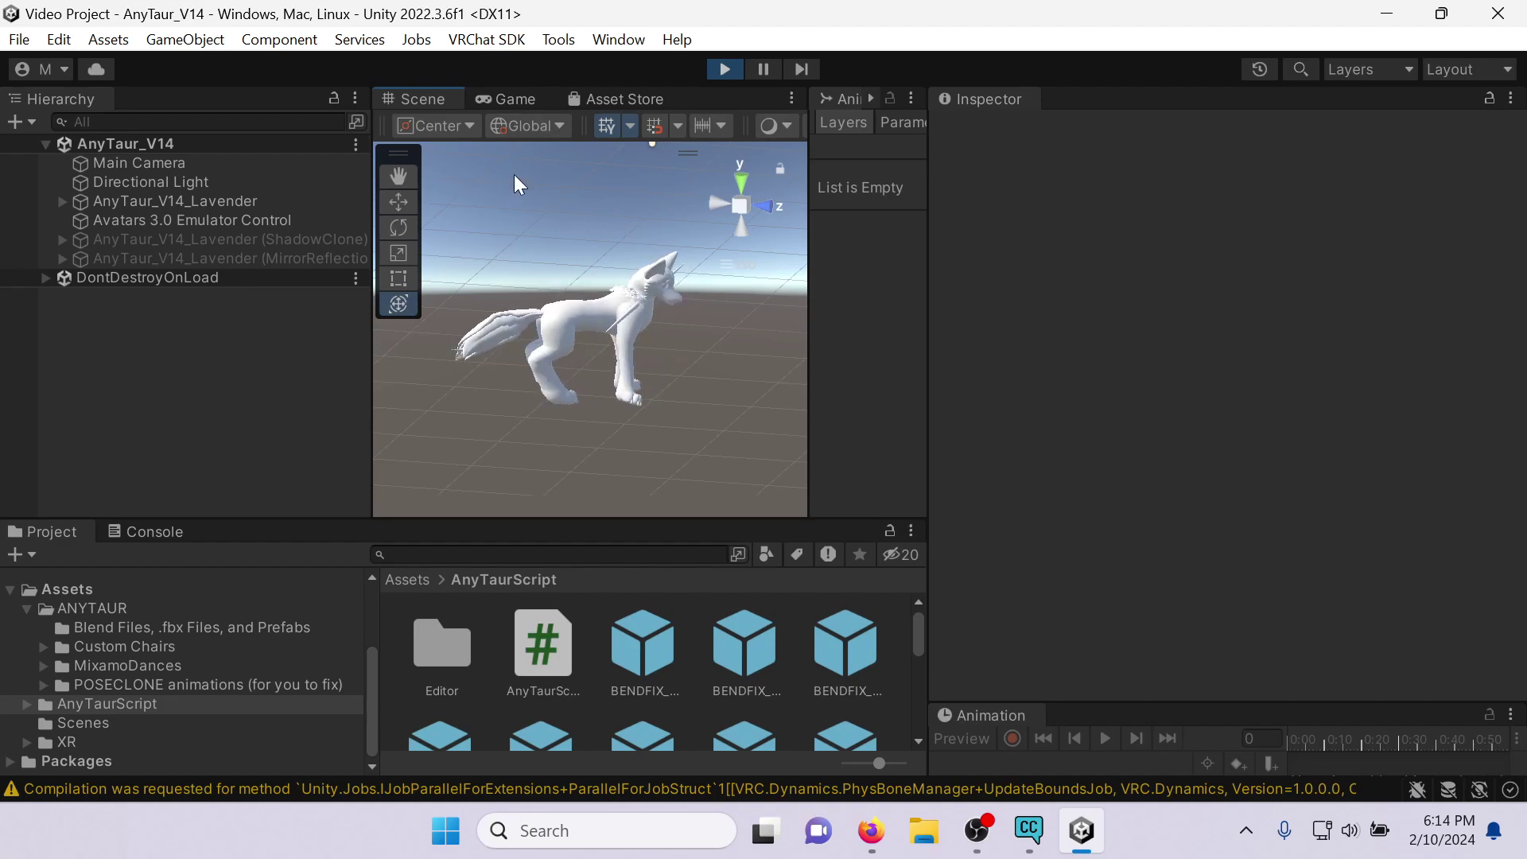
click(510, 97)
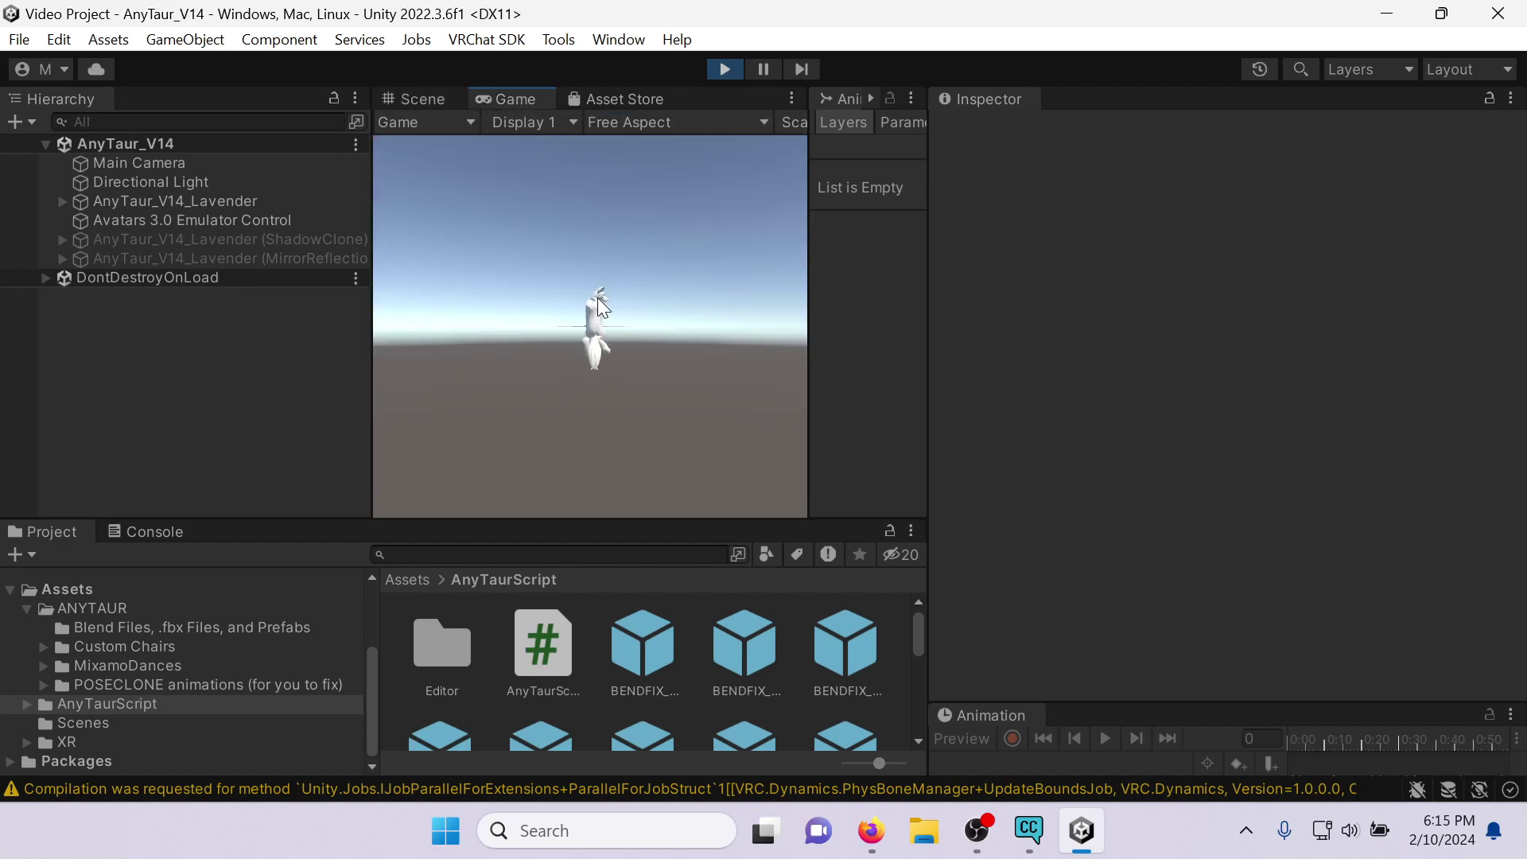
drag(603, 221, 714, 304)
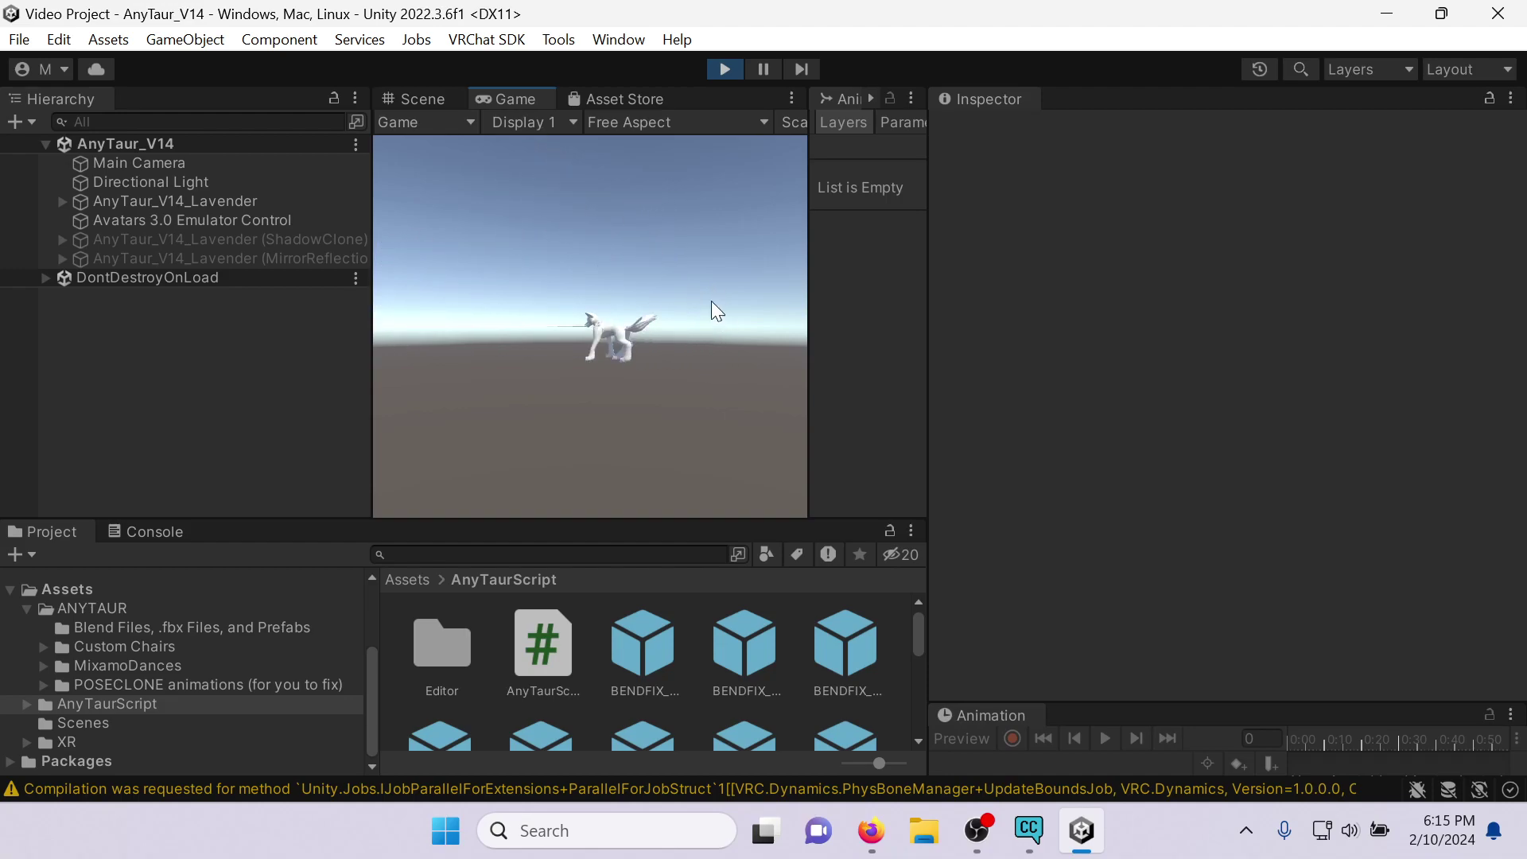
click(424, 101)
alt+drag(692, 395, 464, 327)
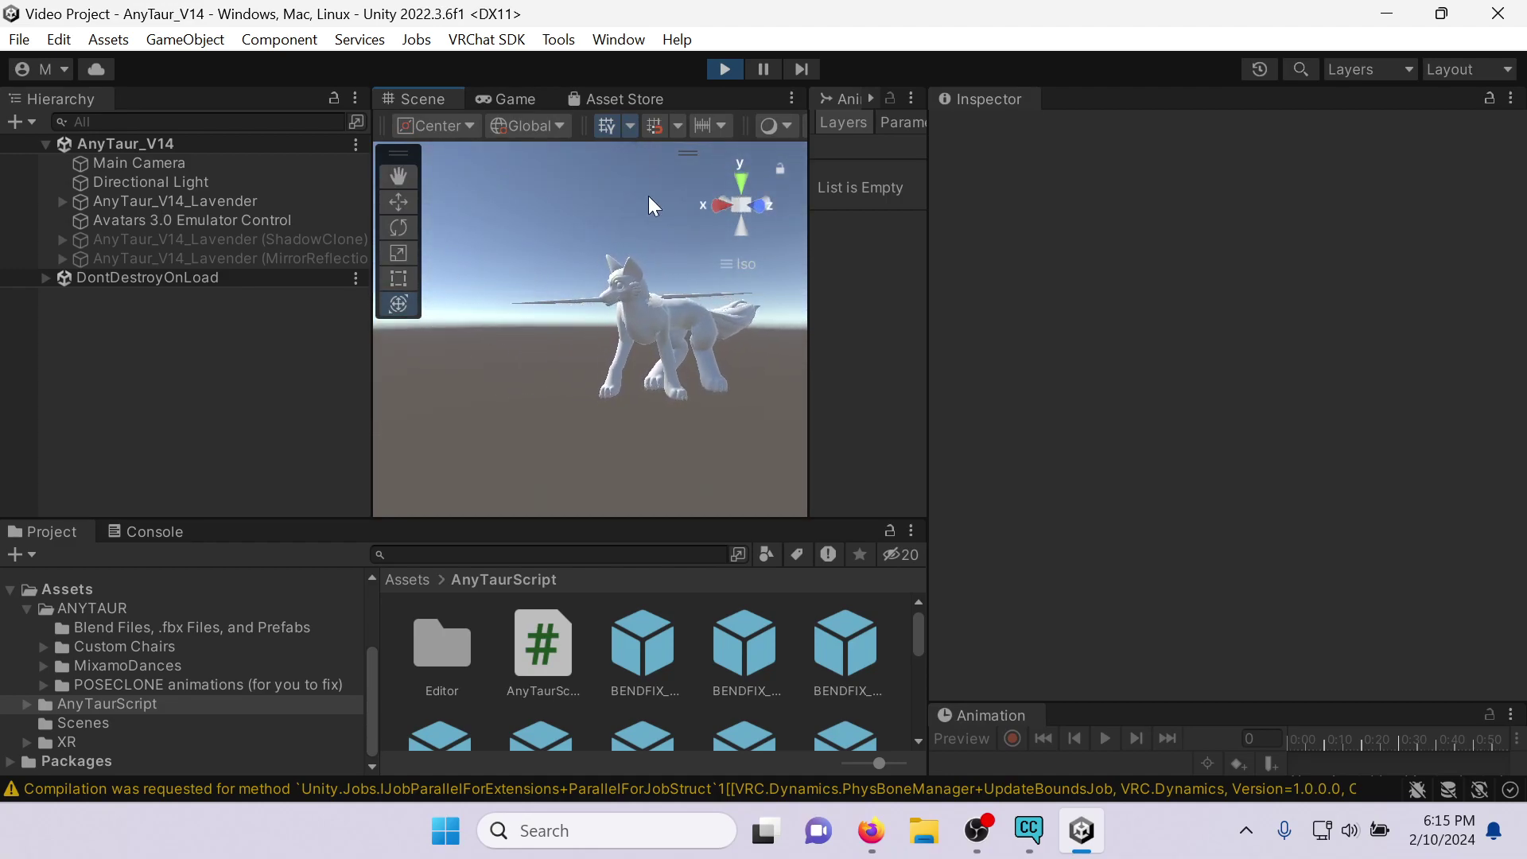
click(725, 69)
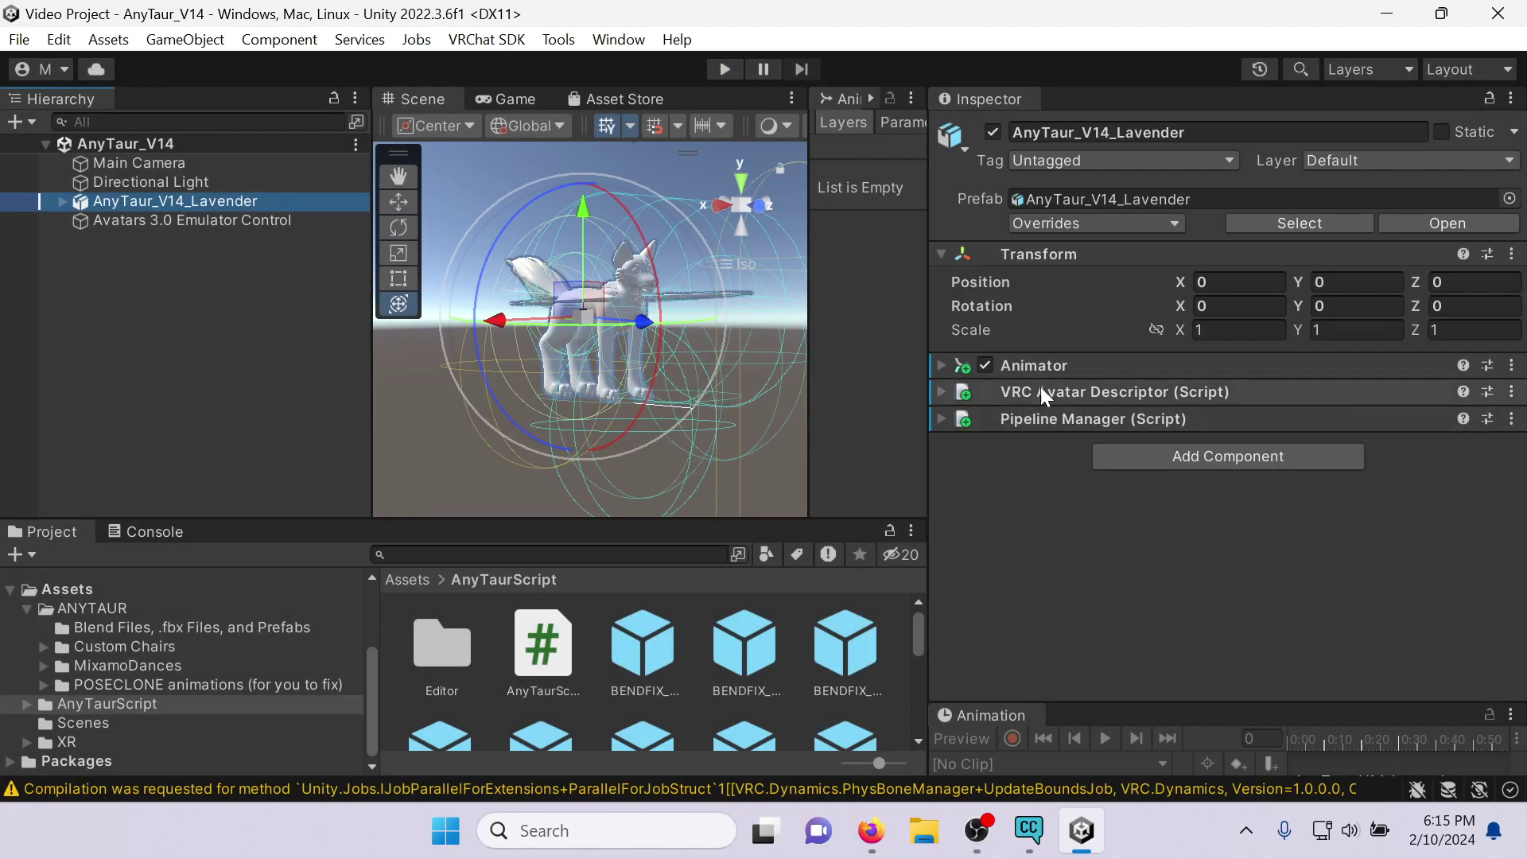
Re-add the Any Taur Script to AnyTaur_V14_Lavender and set the BEND and hind.hips Response Intensity to -0.4, resetting the hips.
click(555, 665)
drag(555, 664, 199, 208)
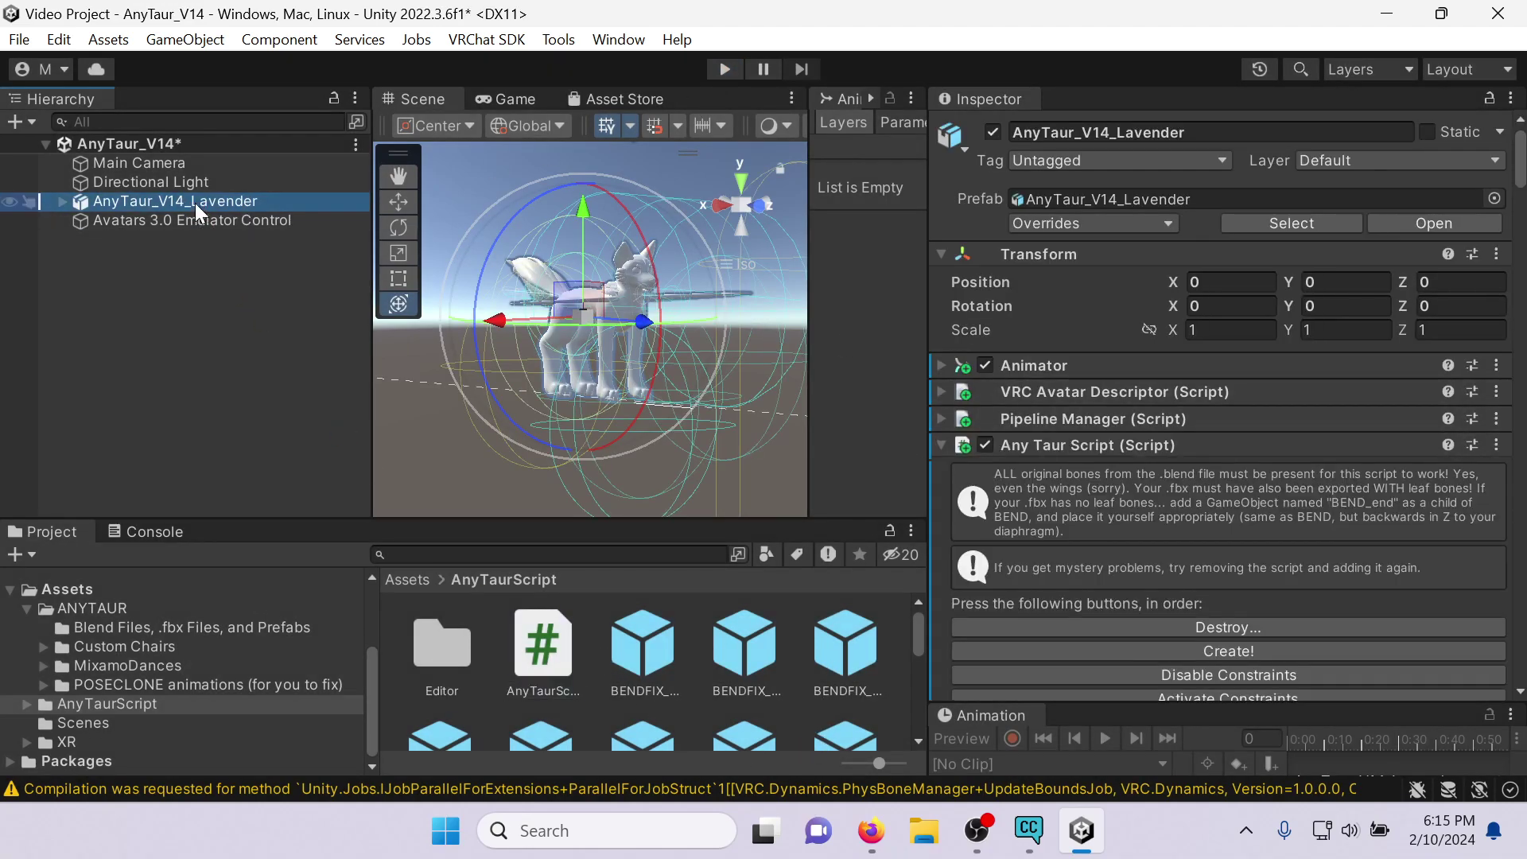
scroll(1416, 334, down, 15)
scroll(1368, 344, down, 20)
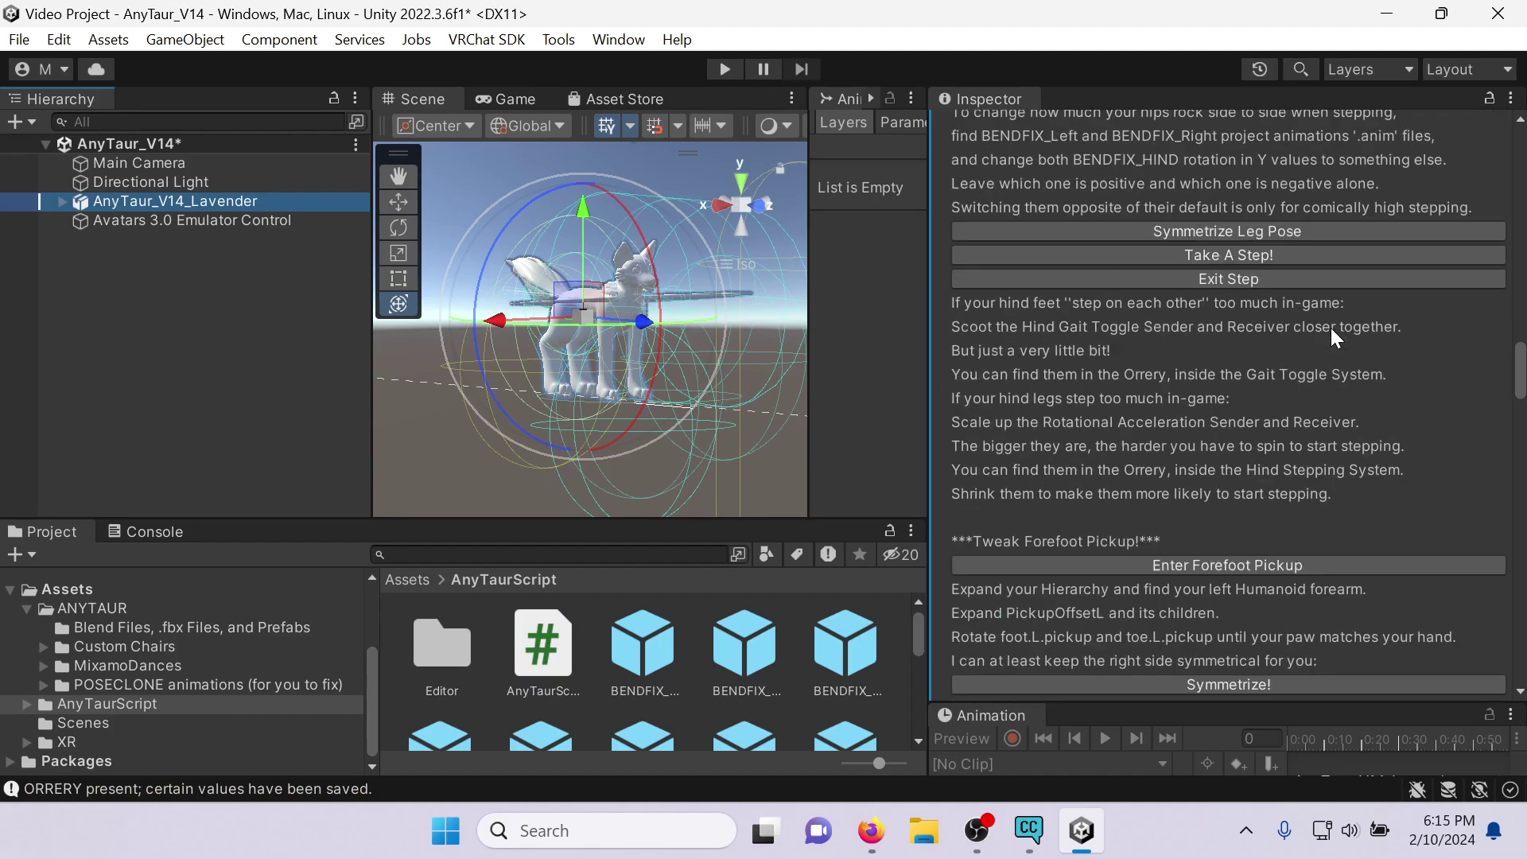
scroll(1428, 378, up, 5)
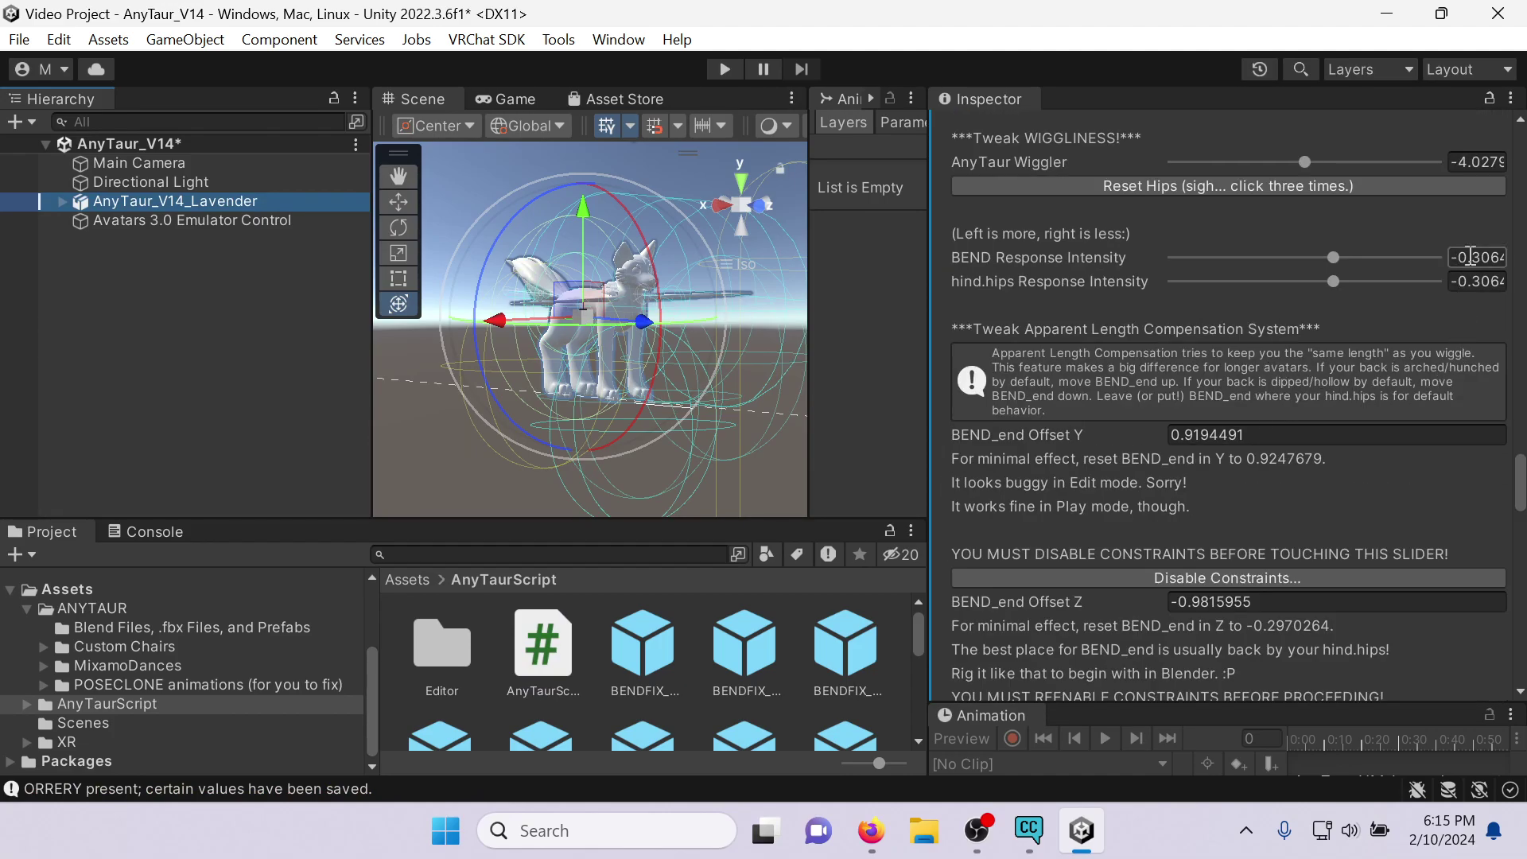
drag(1474, 253, 1495, 262)
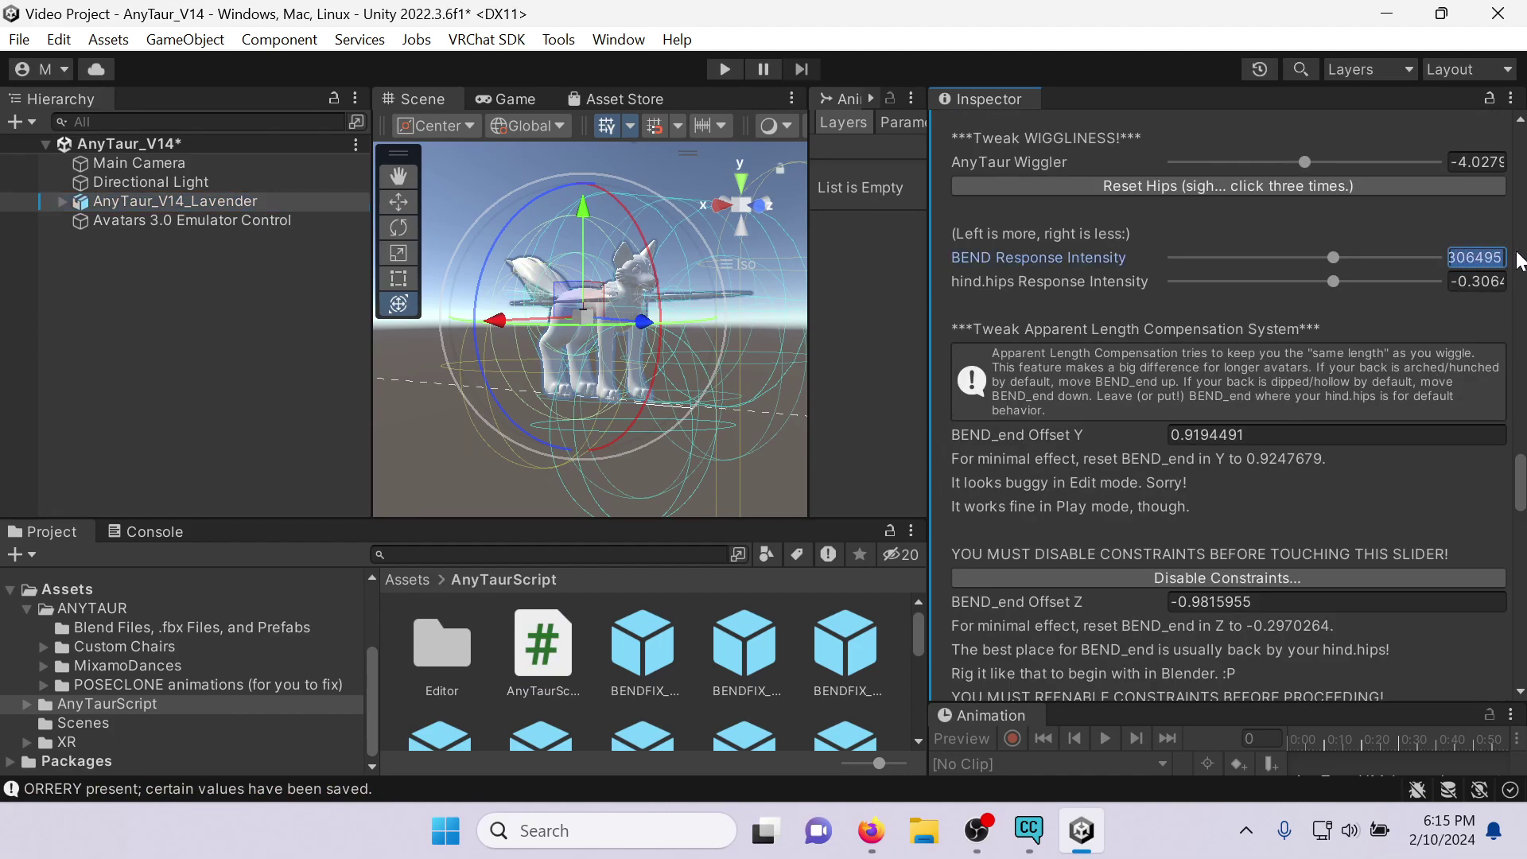
text(-0.44)
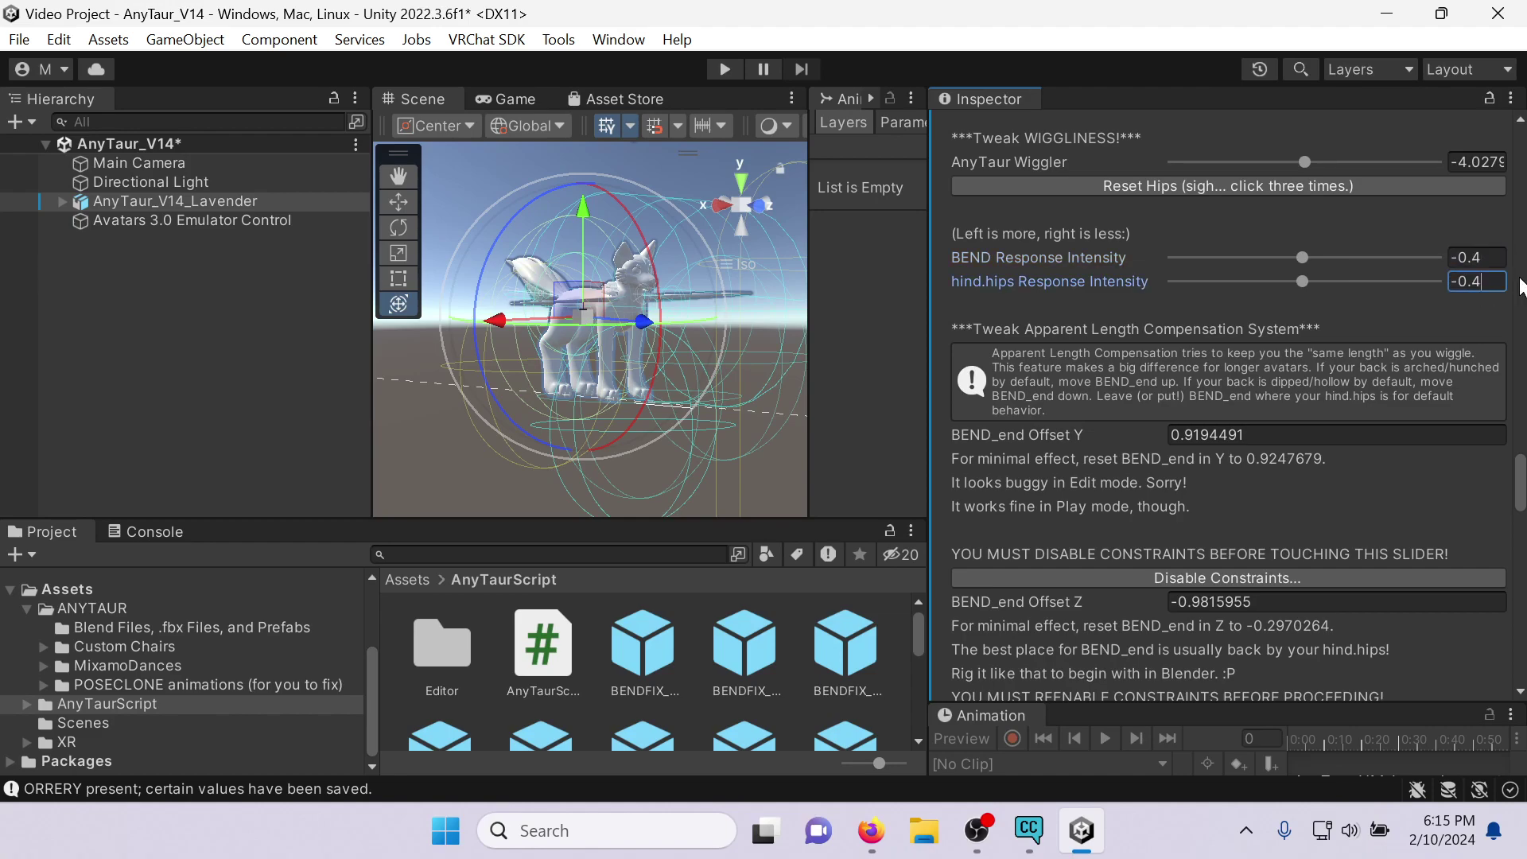
click(1242, 184)
Remove the Any Taur Script from AnyTaur_V14_Lavender again, keeping the new response intensities.
scroll(1502, 324, up, 10)
scroll(1502, 322, up, 15)
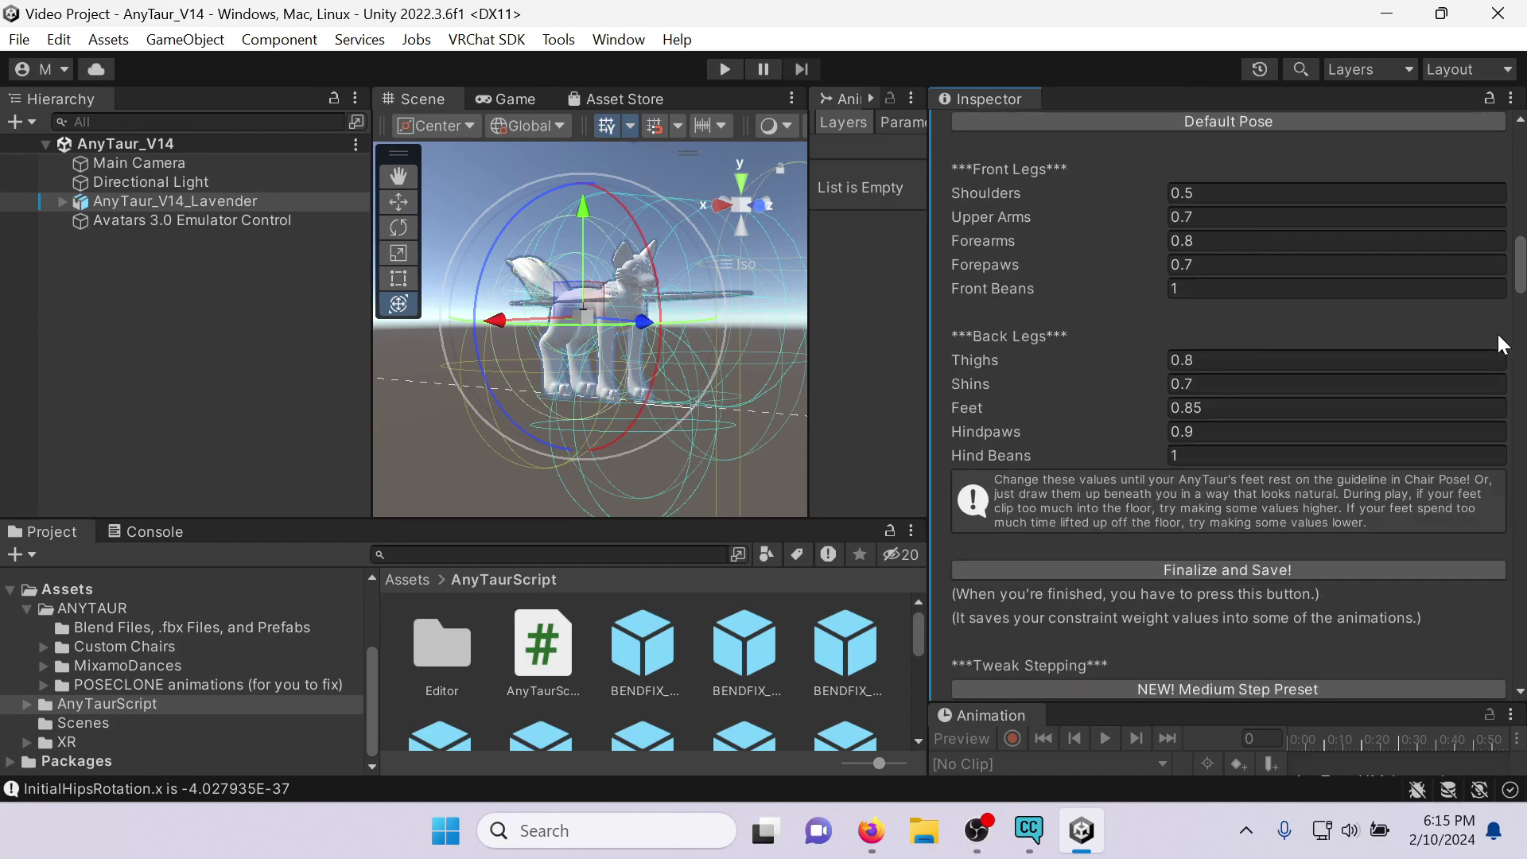
click(1499, 317)
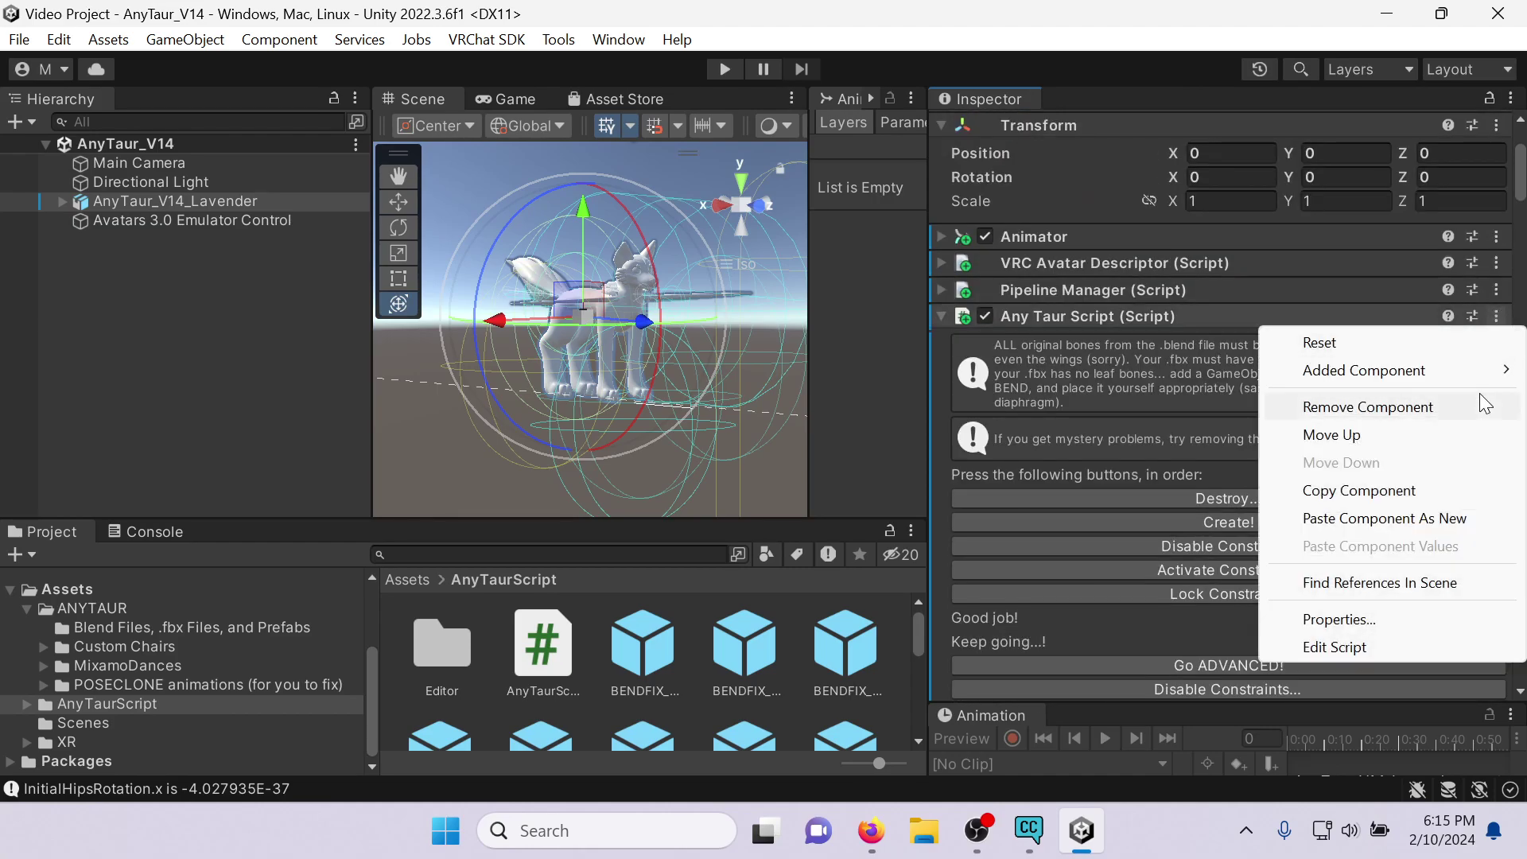
click(1486, 406)
In Play mode, test the Macarena and Straight And Loose dances from the Silly submenu and examine the avatar in the Scene view.
click(240, 200)
click(724, 69)
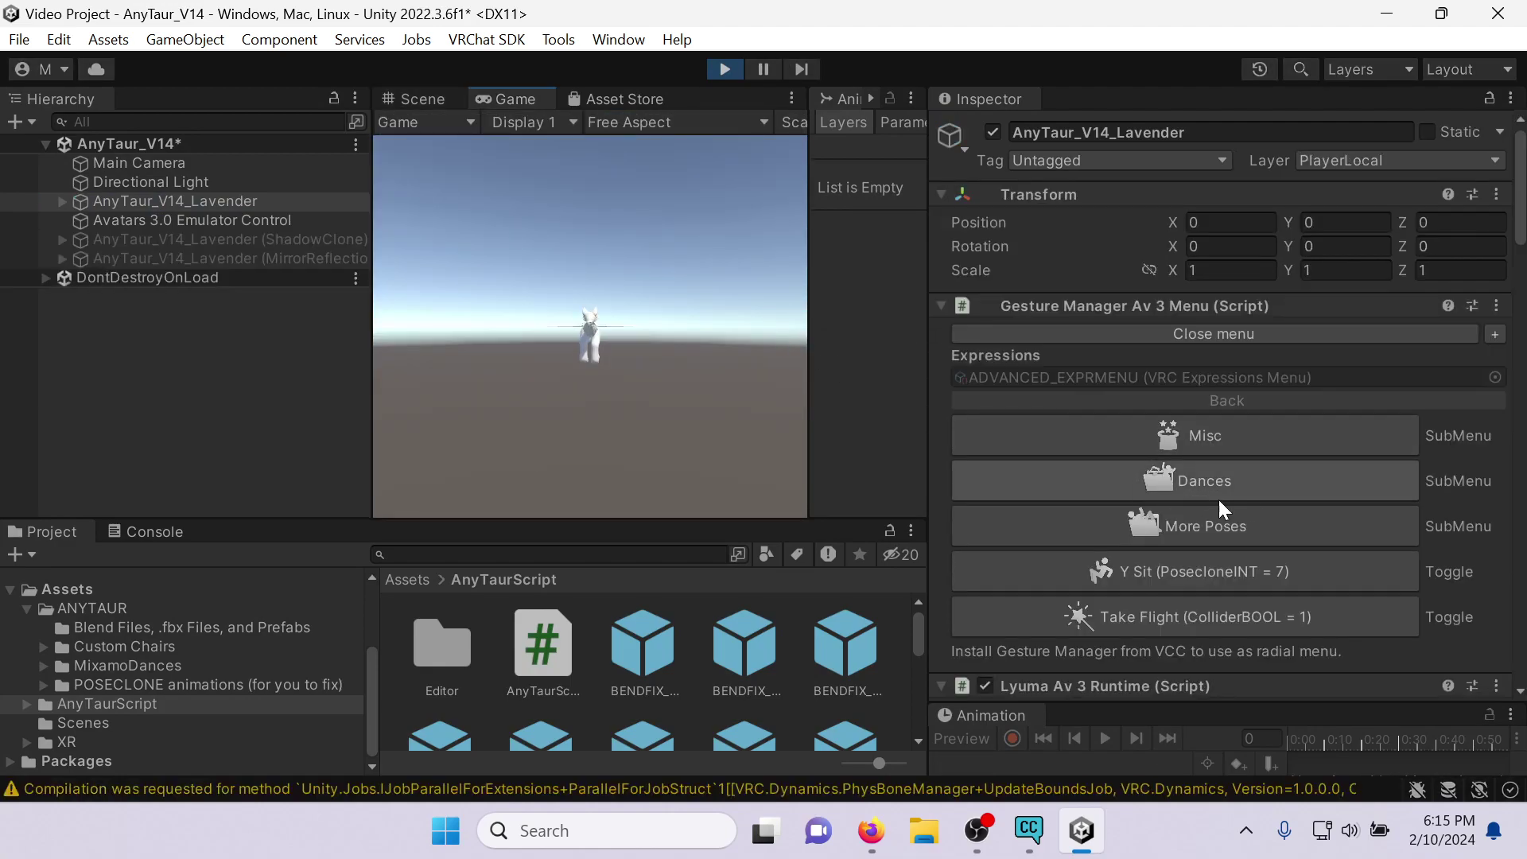
click(1277, 488)
click(1282, 448)
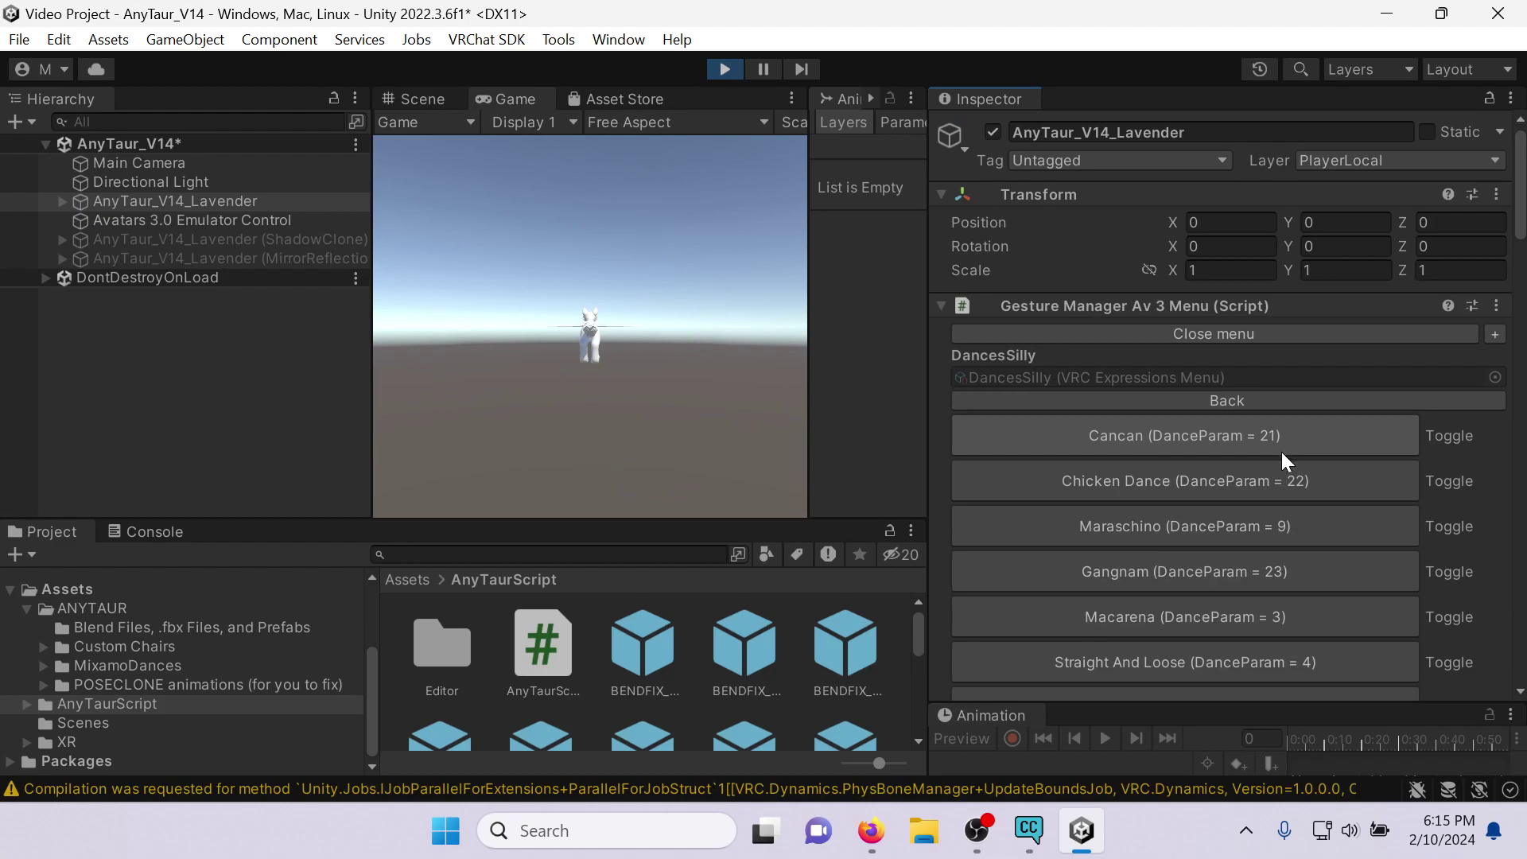
click(1255, 614)
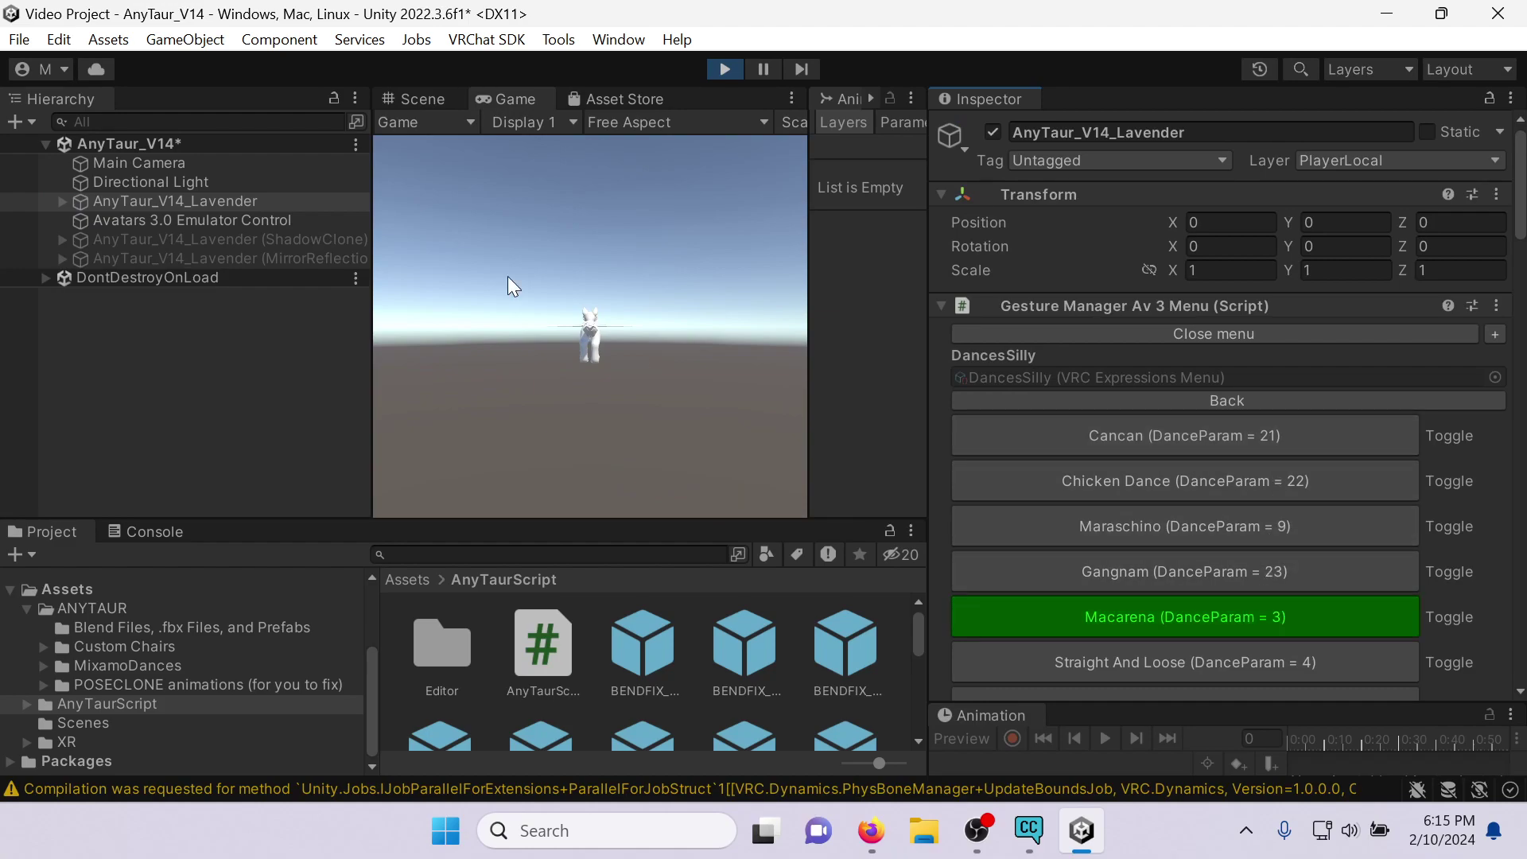
click(1144, 673)
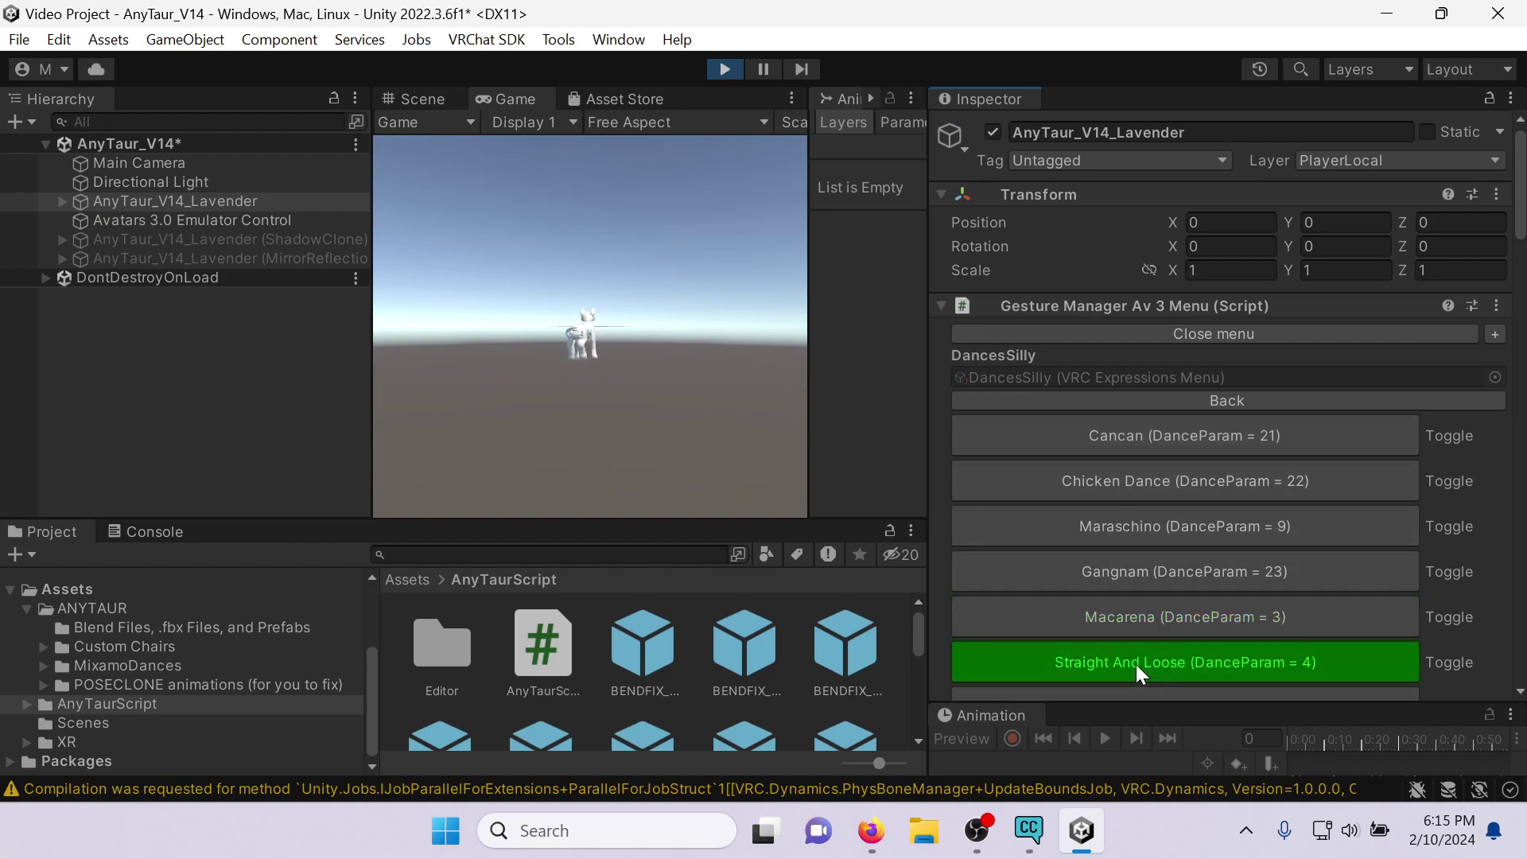
click(401, 98)
click(471, 464)
alt+drag(675, 407, 716, 429)
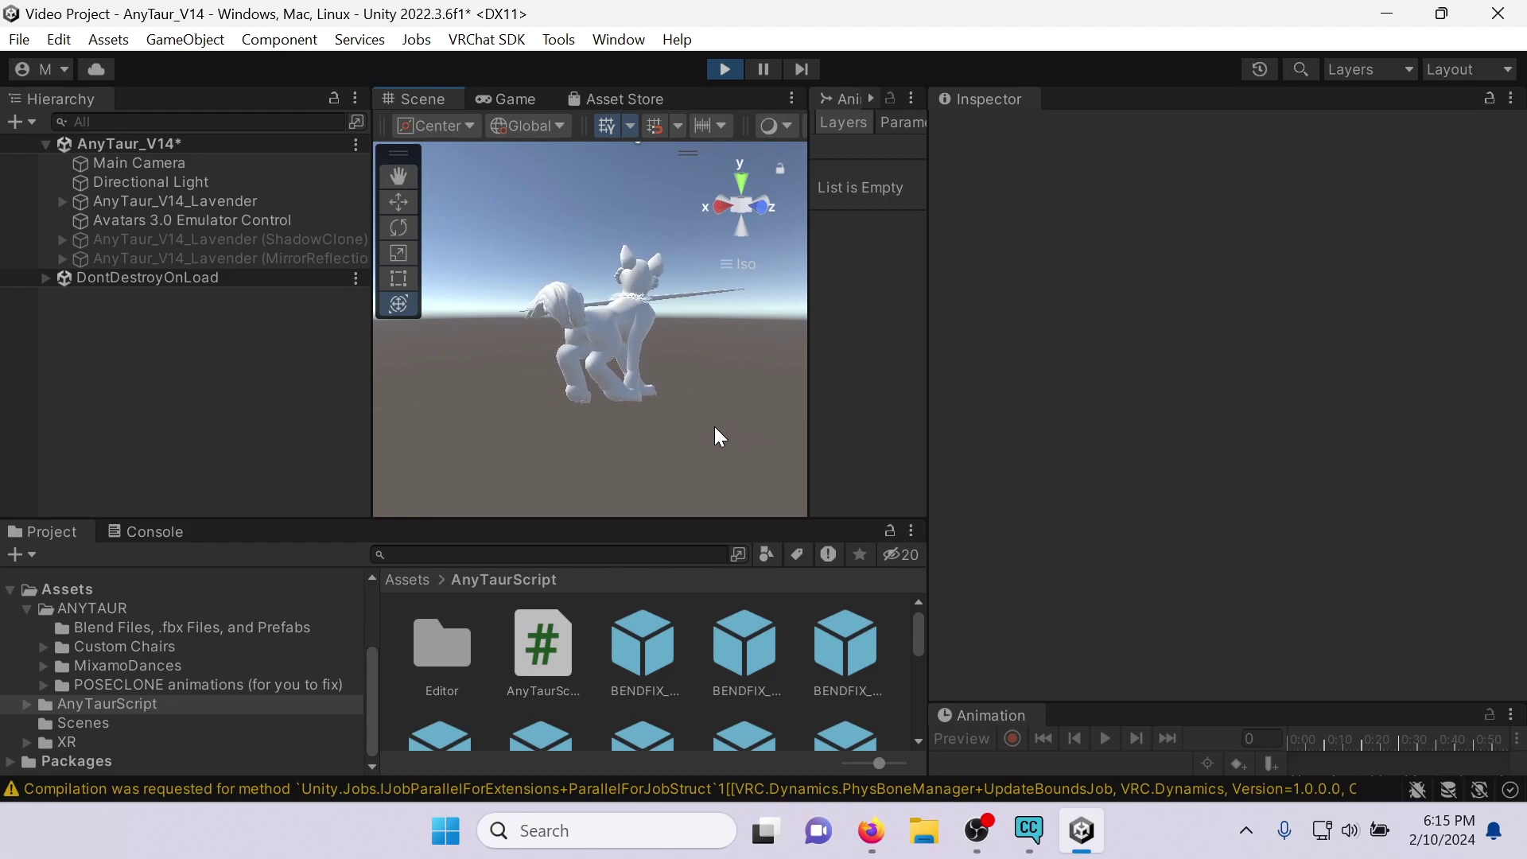